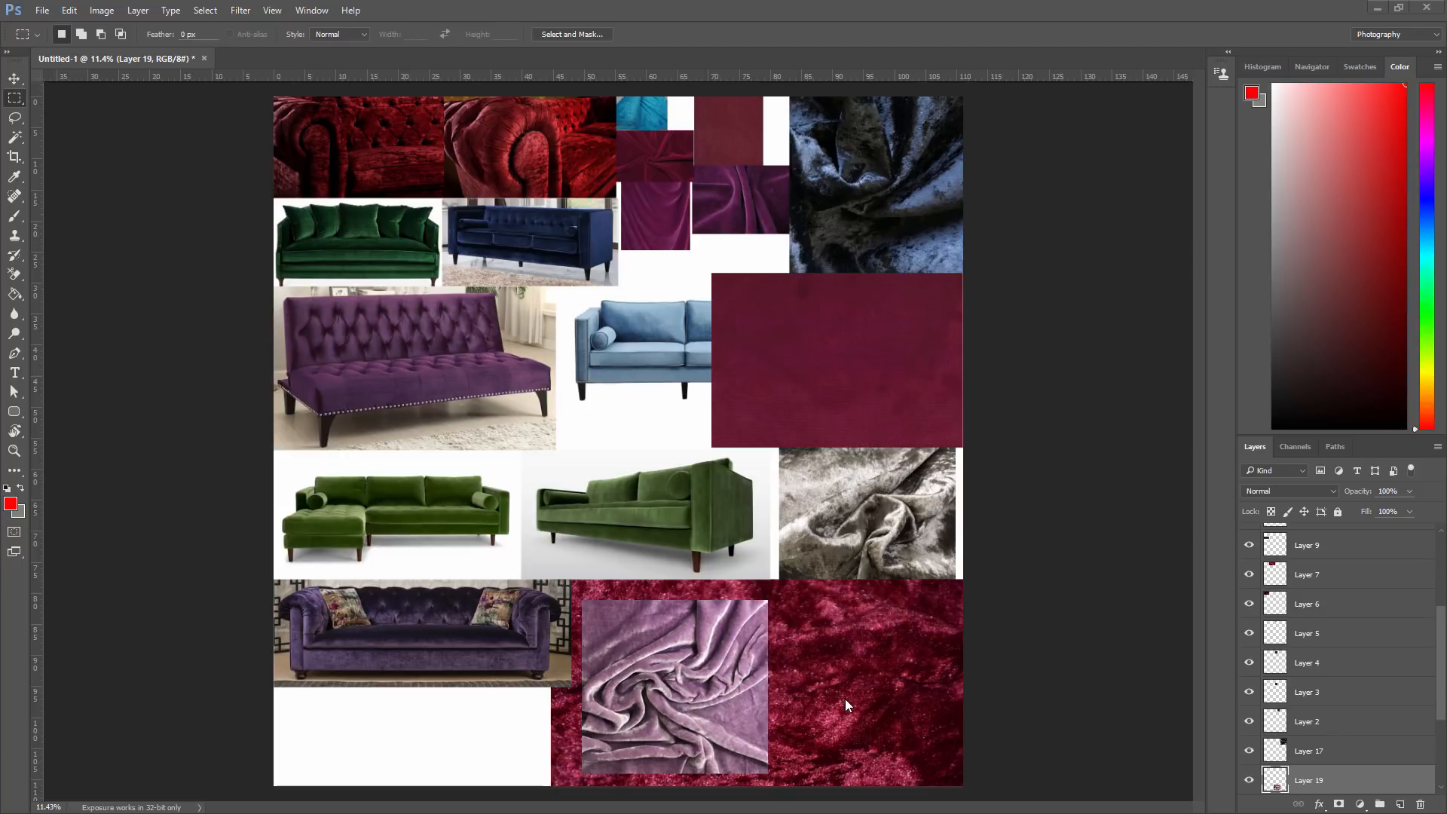
- Examine the crushed and plain velvet swatches in the reference collage, ending on the purple tufted sofa bed
{"action": "scroll", "coordinate": [837, 679], "scroll_direction": "up", "scroll_amount": 5, "text": "alt"}
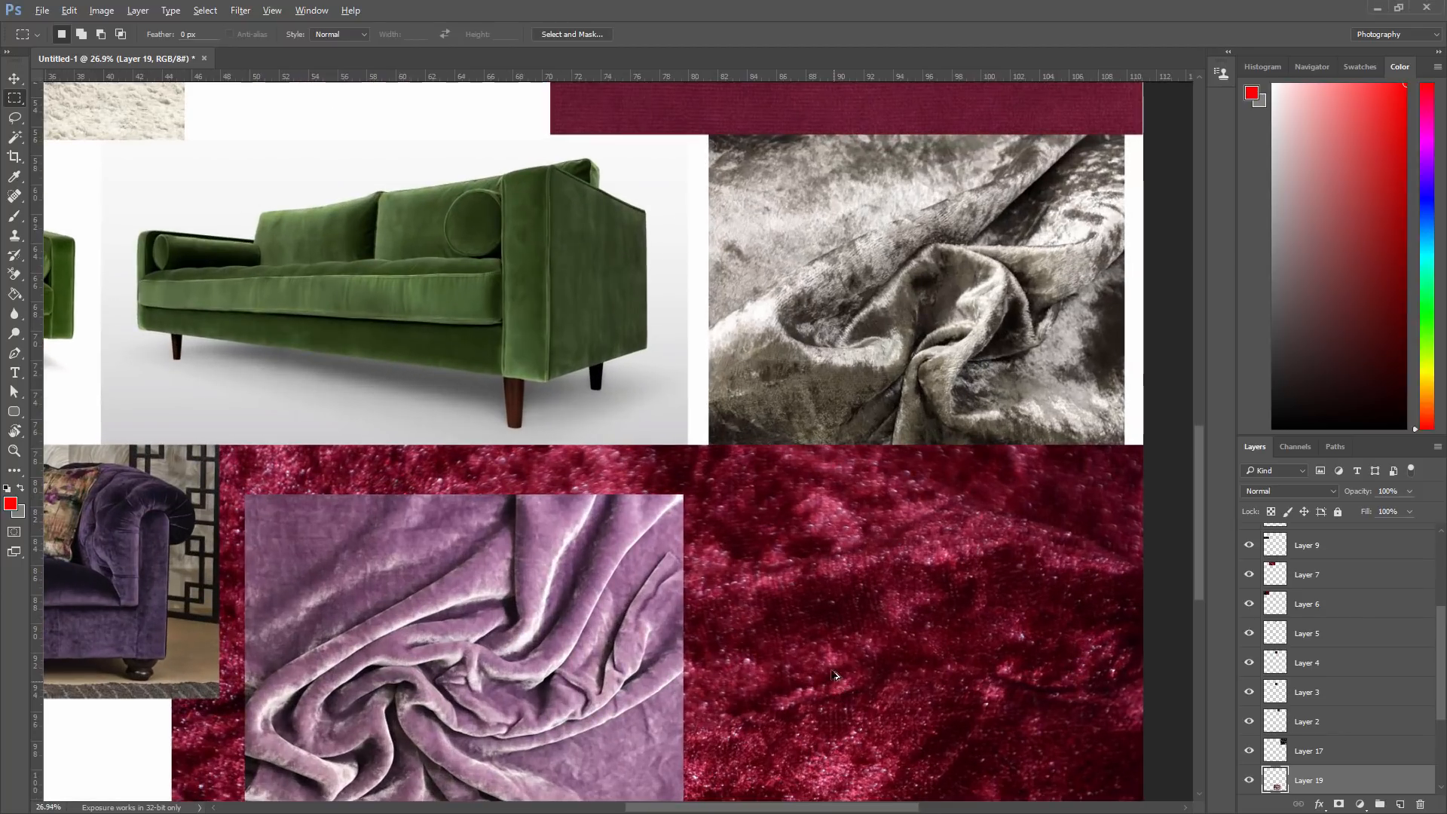
{"action": "scroll", "coordinate": [835, 675], "scroll_direction": "down", "scroll_amount": 2}
{"action": "scroll", "coordinate": [807, 588], "scroll_direction": "up", "scroll_amount": 4}
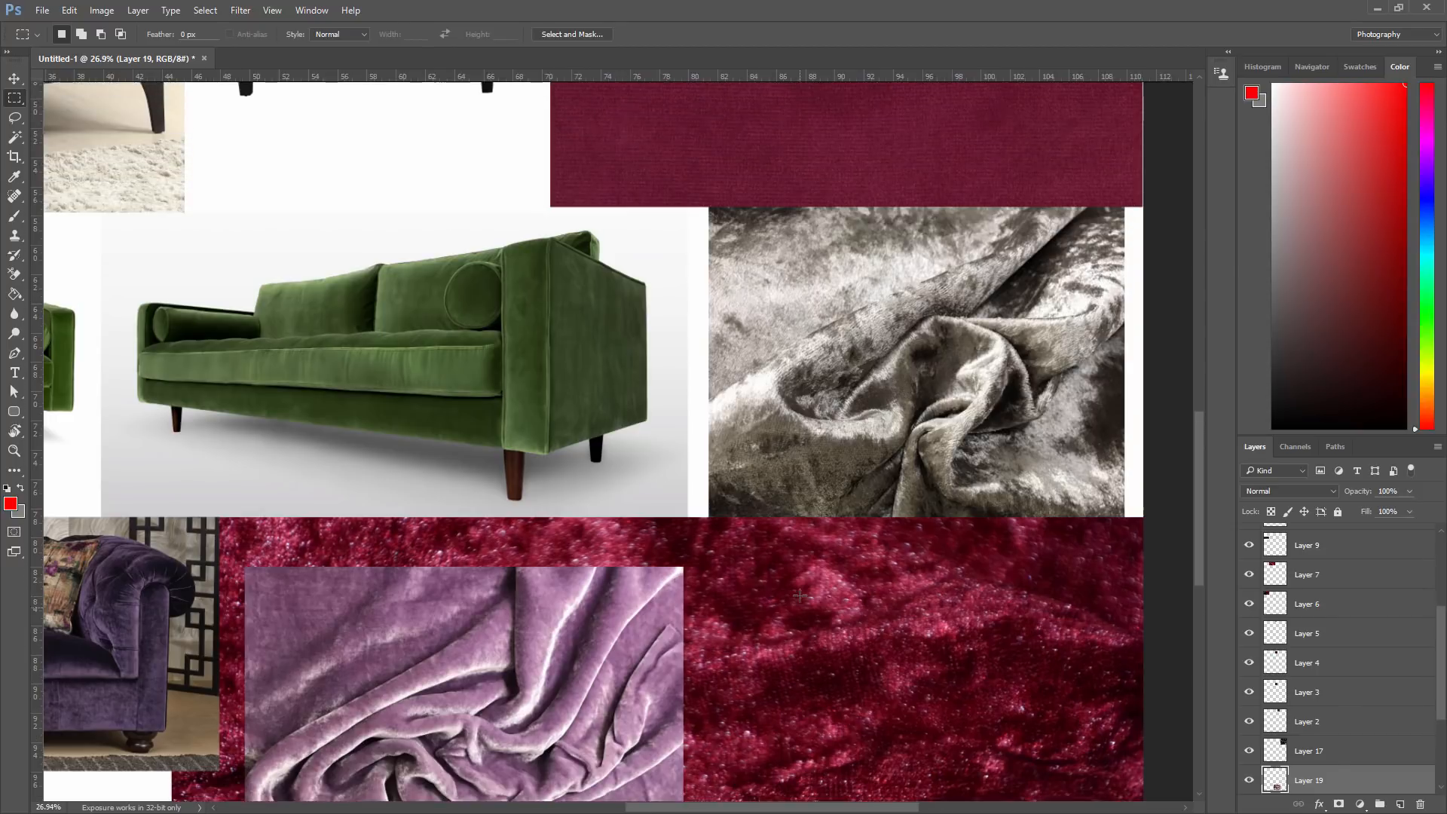
{"action": "scroll", "coordinate": [800, 596], "scroll_direction": "up", "scroll_amount": 12}
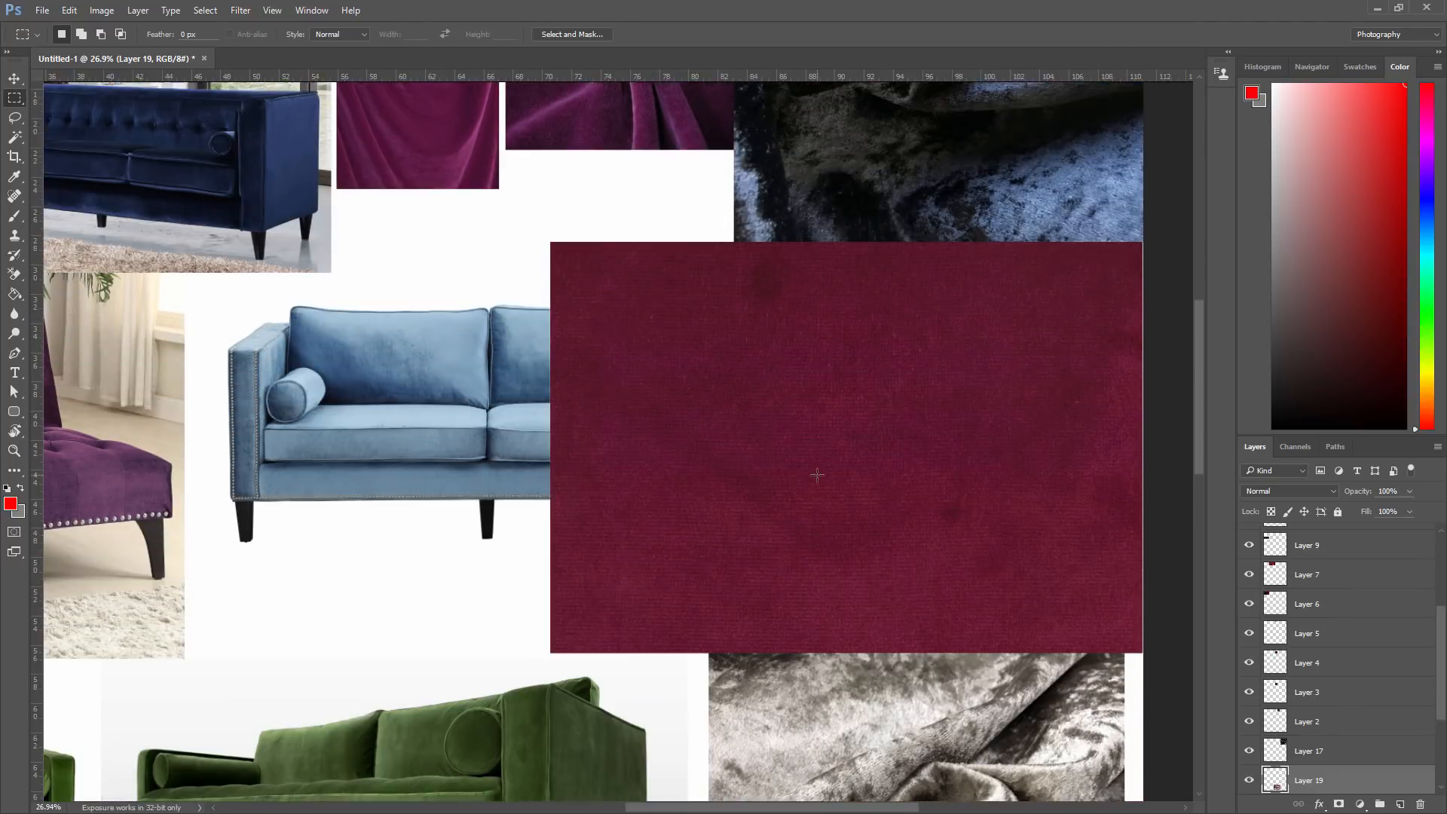
{"action": "scroll", "coordinate": [817, 475], "scroll_direction": "up", "scroll_amount": 10}
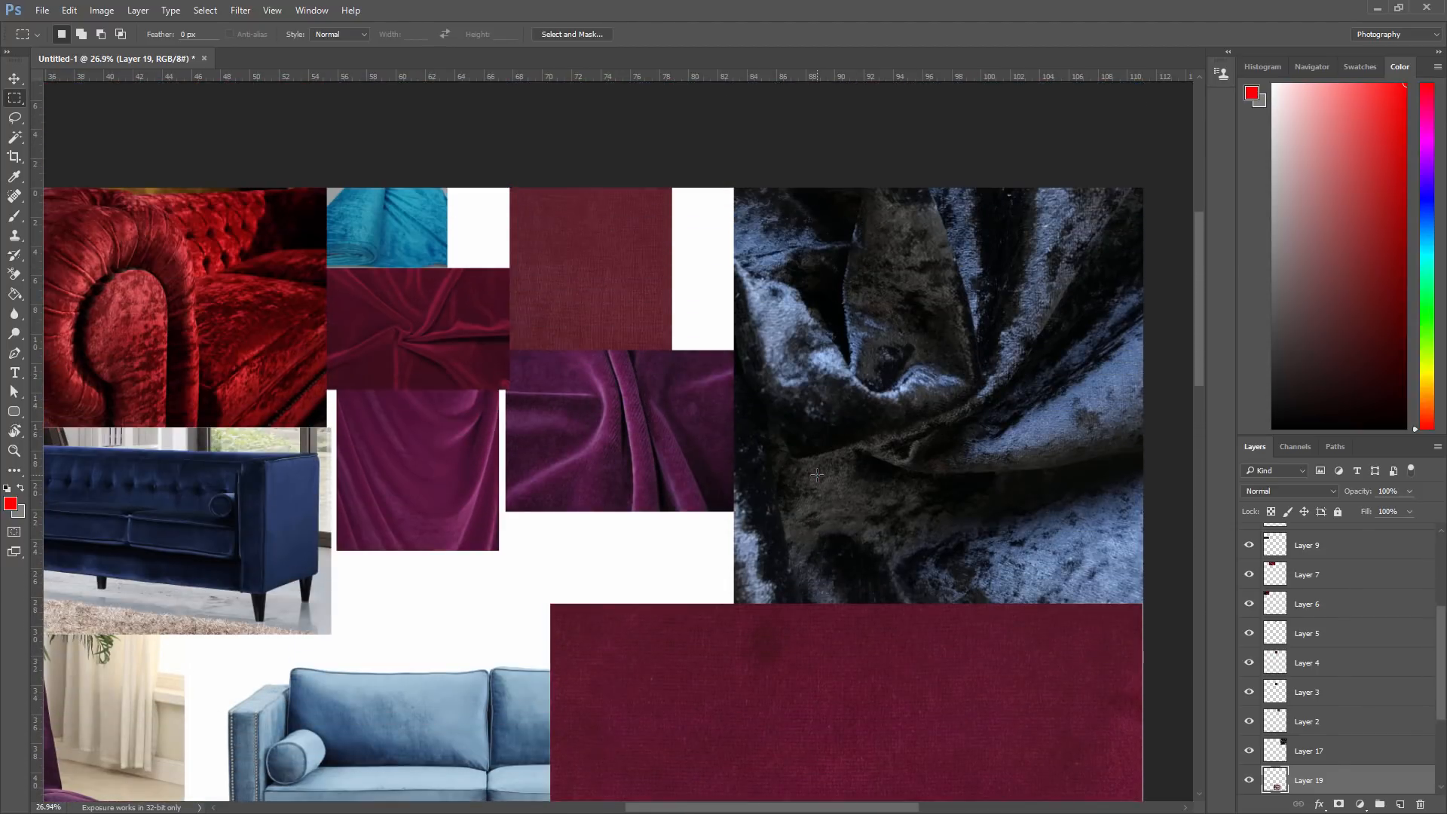
{"action": "scroll", "coordinate": [268, 536], "scroll_direction": "down", "scroll_amount": 4, "text": "alt"}
{"action": "scroll", "coordinate": [404, 362], "scroll_direction": "up", "scroll_amount": 2, "text": "alt"}
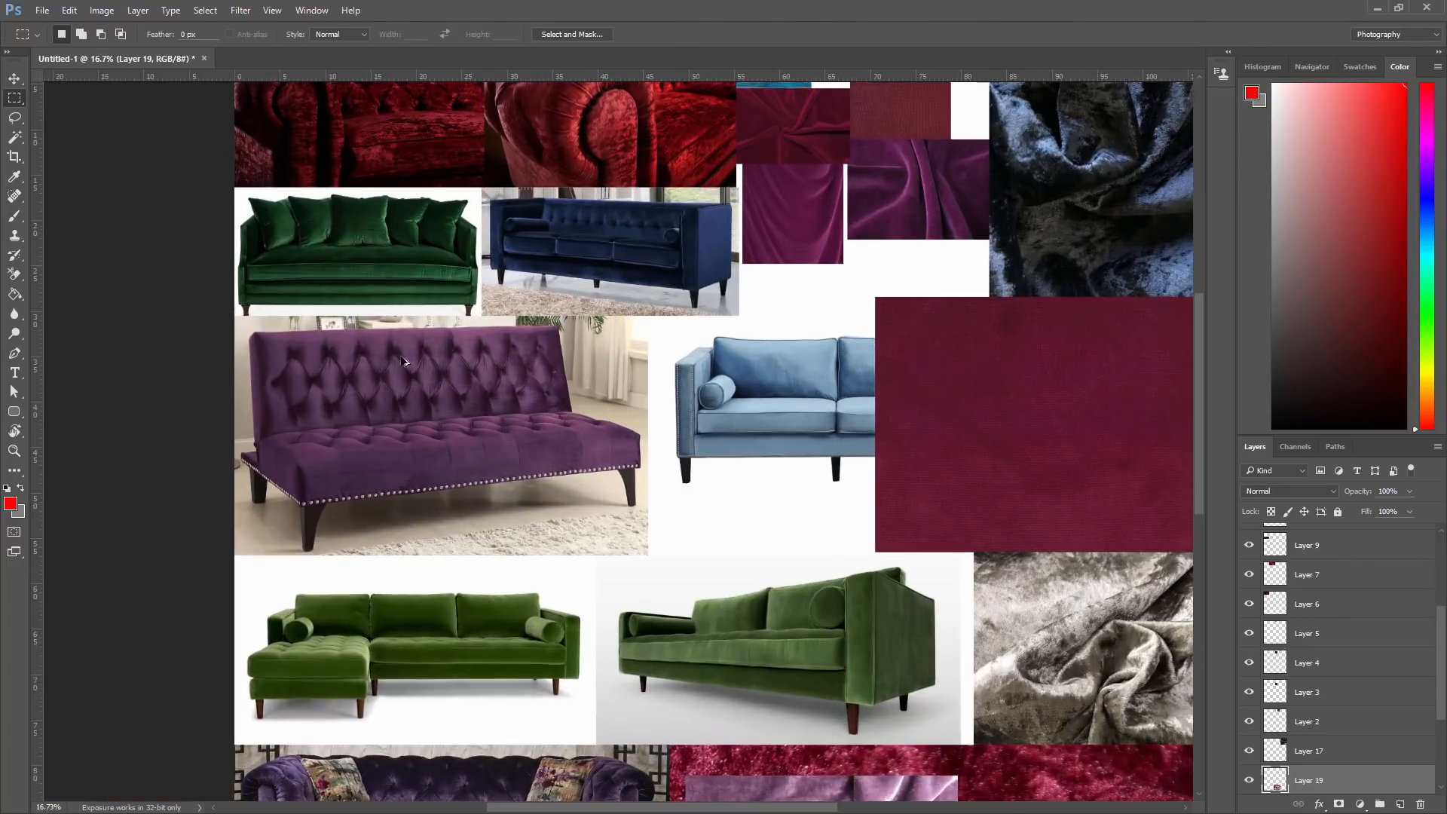
{"action": "scroll", "coordinate": [405, 362], "scroll_direction": "up", "scroll_amount": 4, "text": "alt"}
{"action": "scroll", "coordinate": [466, 382], "scroll_direction": "down", "scroll_amount": 2, "text": "alt"}
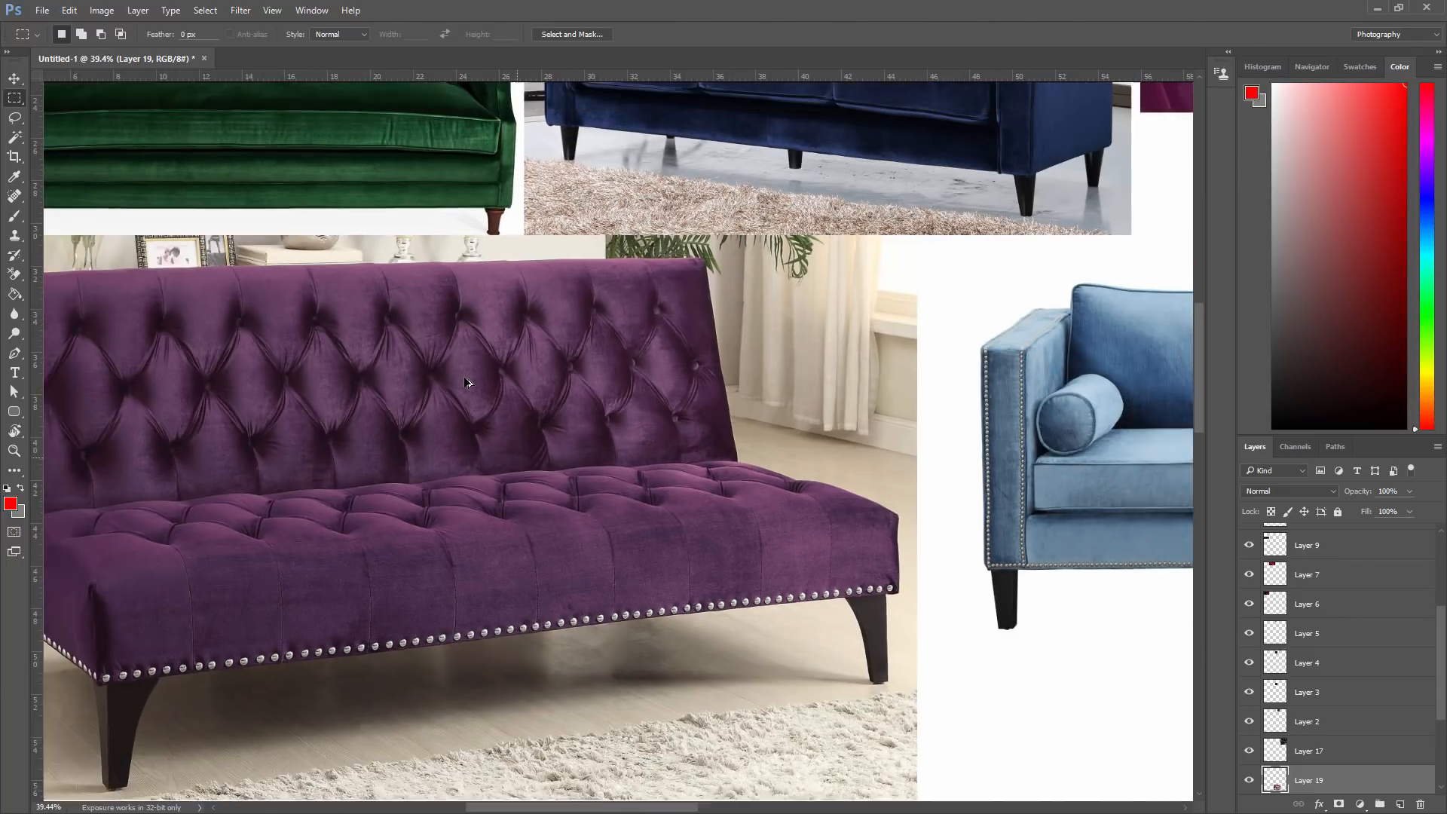
- Compare the velvet on the red Chesterfield, green, navy, purple and light blue sofa photos, studying highlights and shading
{"action": "scroll", "coordinate": [454, 434], "scroll_direction": "up", "scroll_amount": 5}
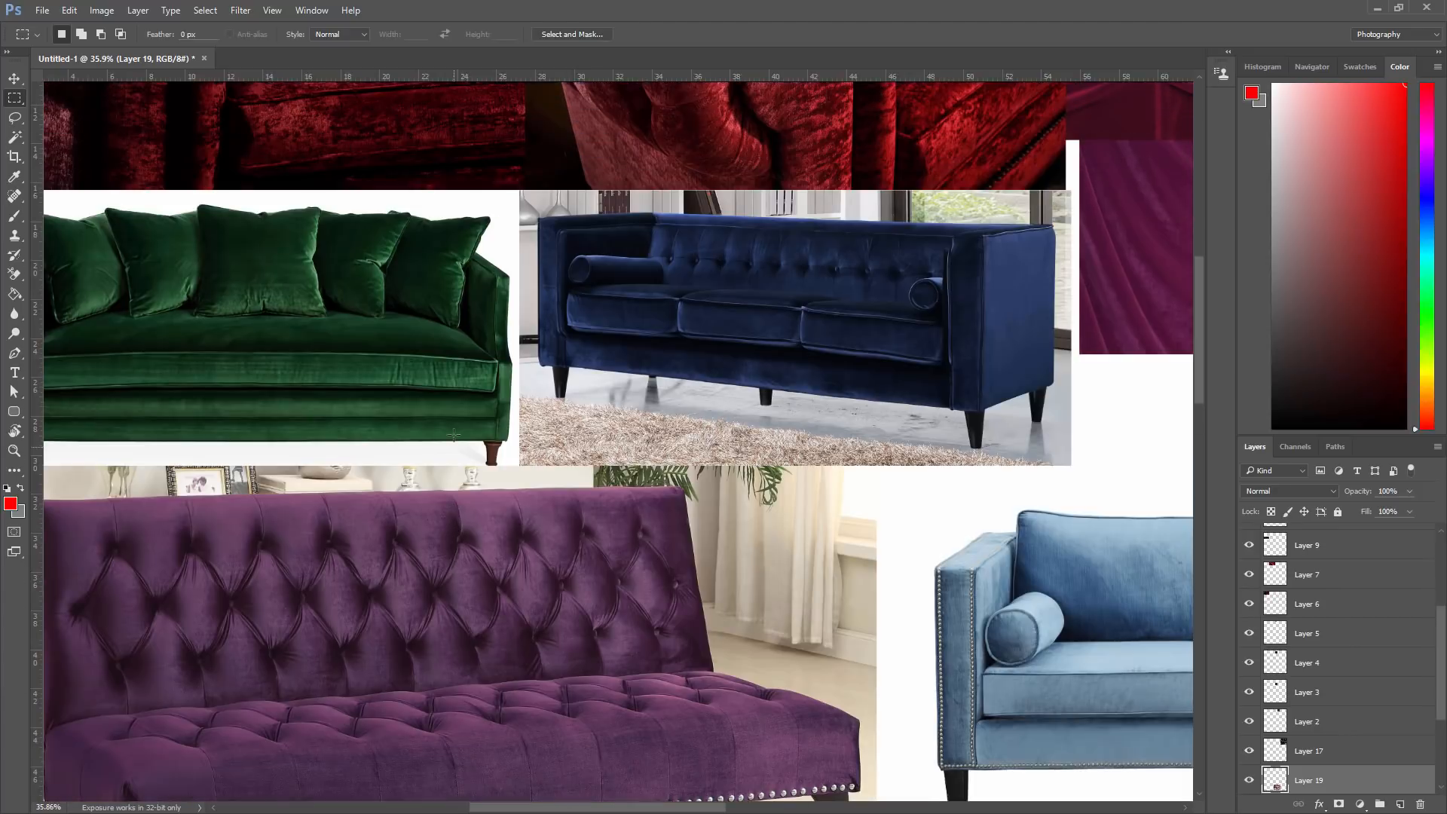
{"action": "scroll", "coordinate": [454, 434], "scroll_direction": "up", "scroll_amount": 1}
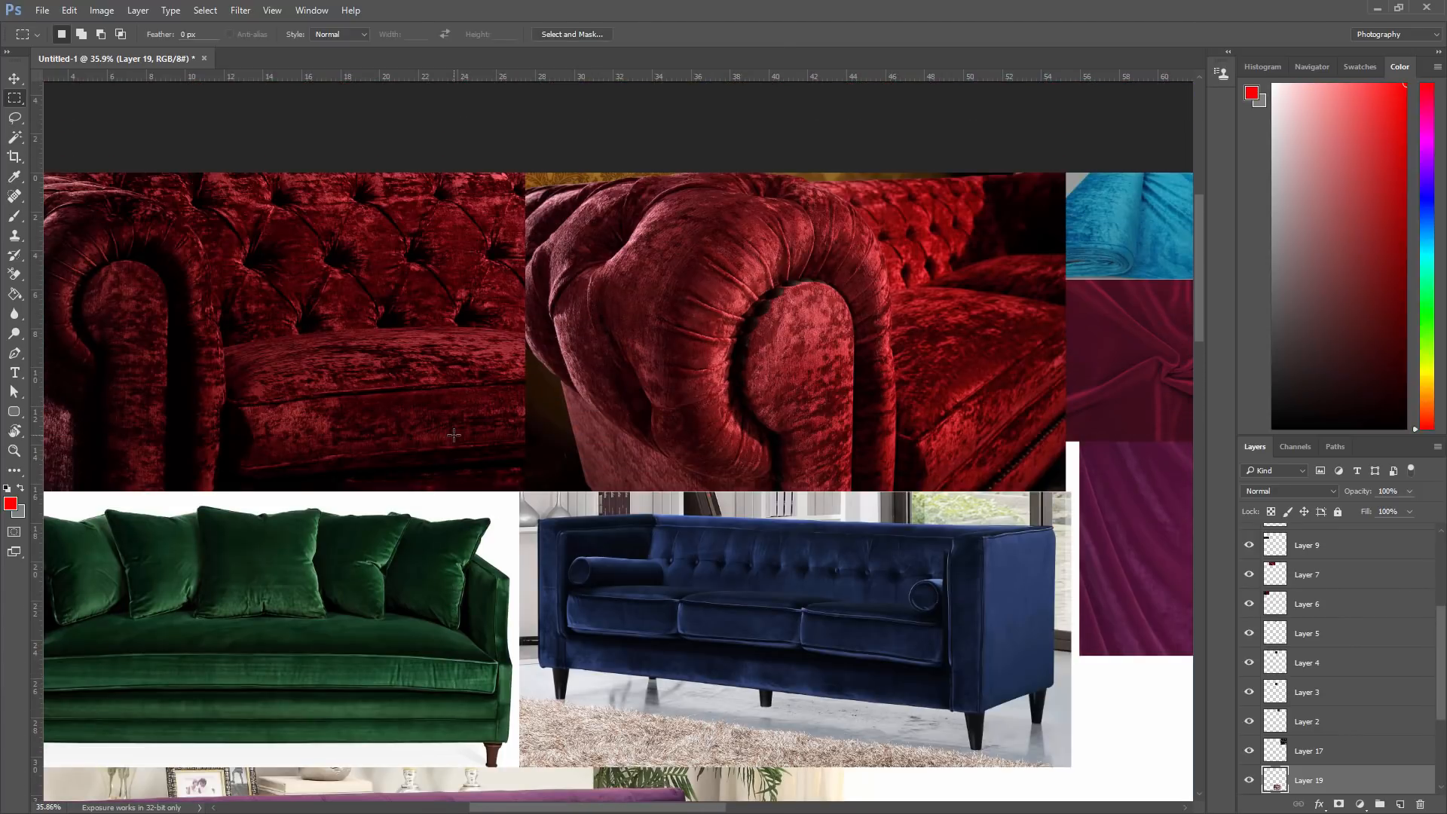
{"action": "mouse_move", "coordinate": [693, 811]}
{"action": "left_mouse_down"}
{"action": "mouse_move", "coordinate": [629, 809]}
{"action": "mouse_move", "coordinate": [745, 801]}
{"action": "mouse_move", "coordinate": [667, 808]}
{"action": "left_mouse_up"}
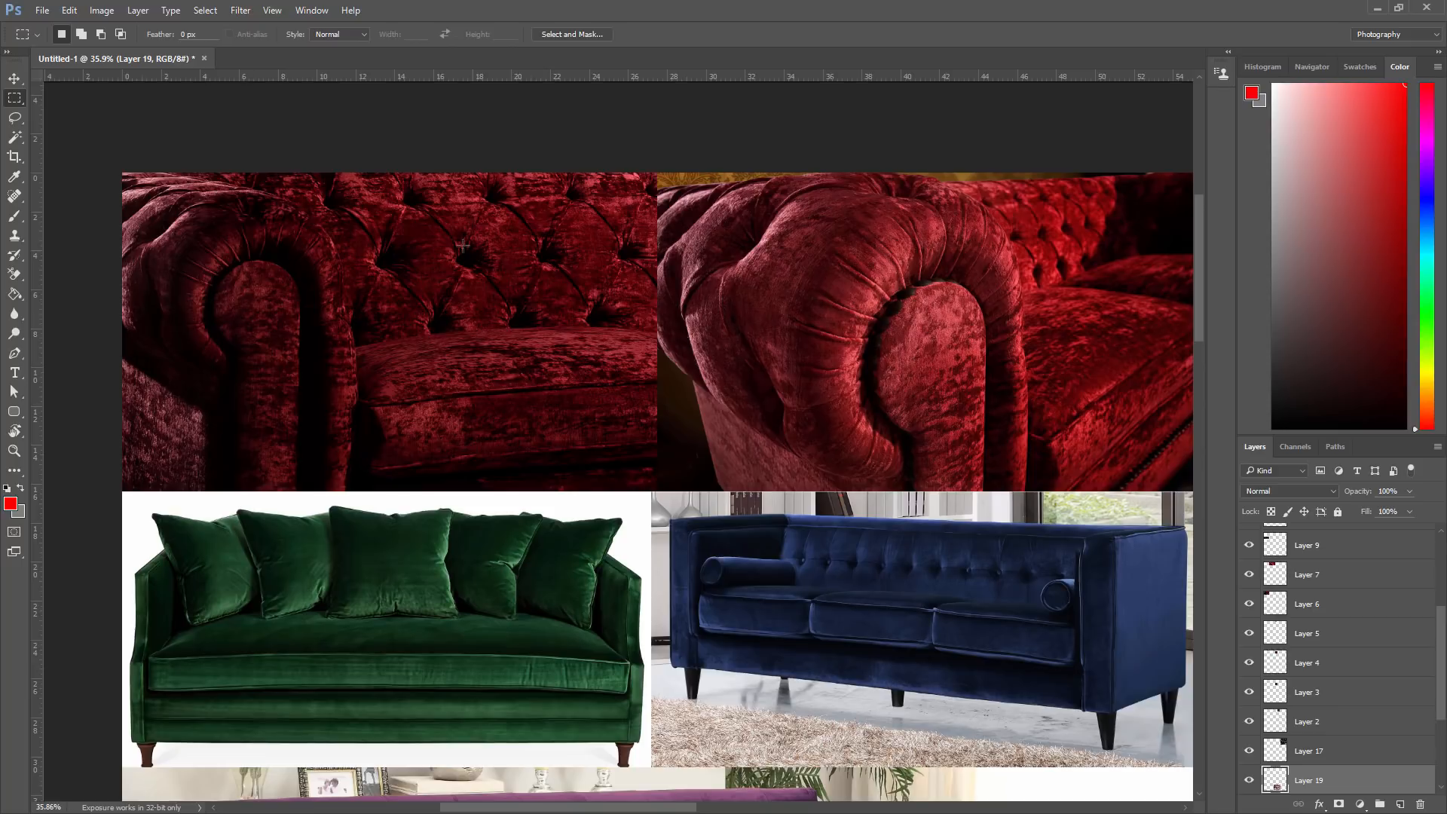
{"action": "left_click_drag", "start_coordinate": [624, 808], "coordinate": [683, 808]}
{"action": "scroll", "coordinate": [715, 511], "scroll_direction": "down", "scroll_amount": 5}
{"action": "scroll", "coordinate": [715, 511], "scroll_direction": "down", "scroll_amount": 2}
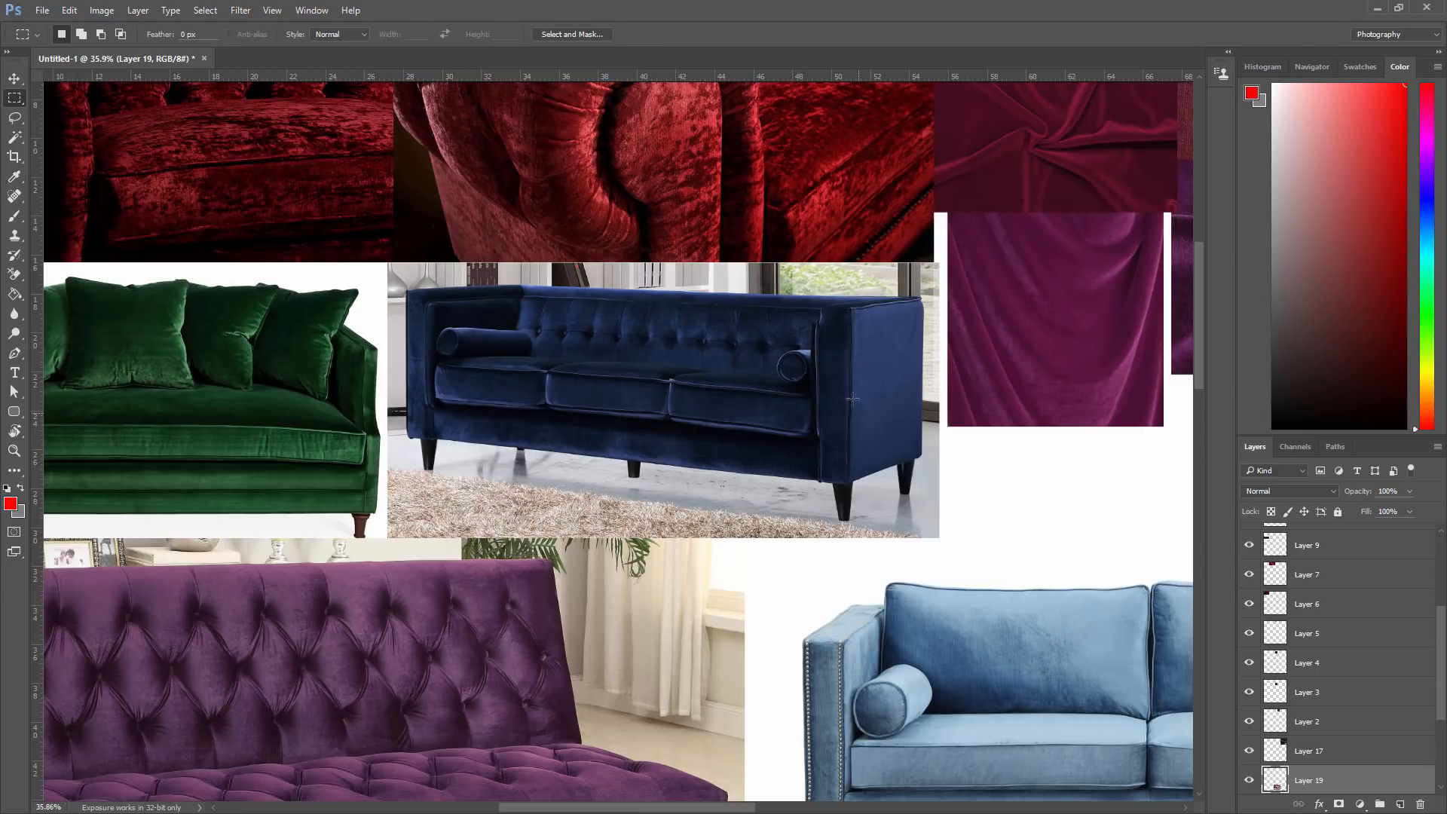
{"action": "scroll", "coordinate": [726, 351], "scroll_direction": "up", "scroll_amount": 5}
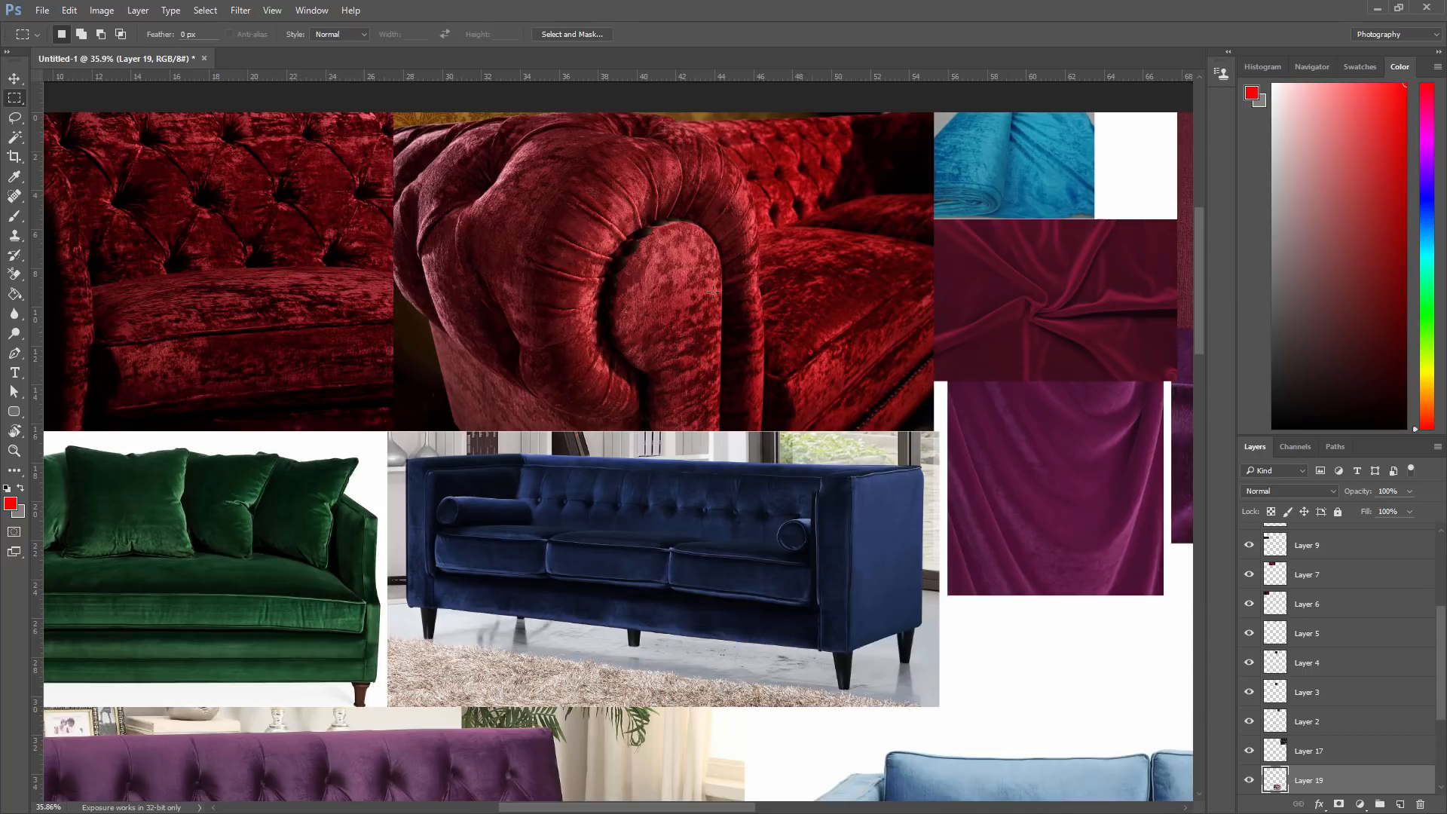
{"action": "scroll", "coordinate": [668, 452], "scroll_direction": "down", "scroll_amount": 5}
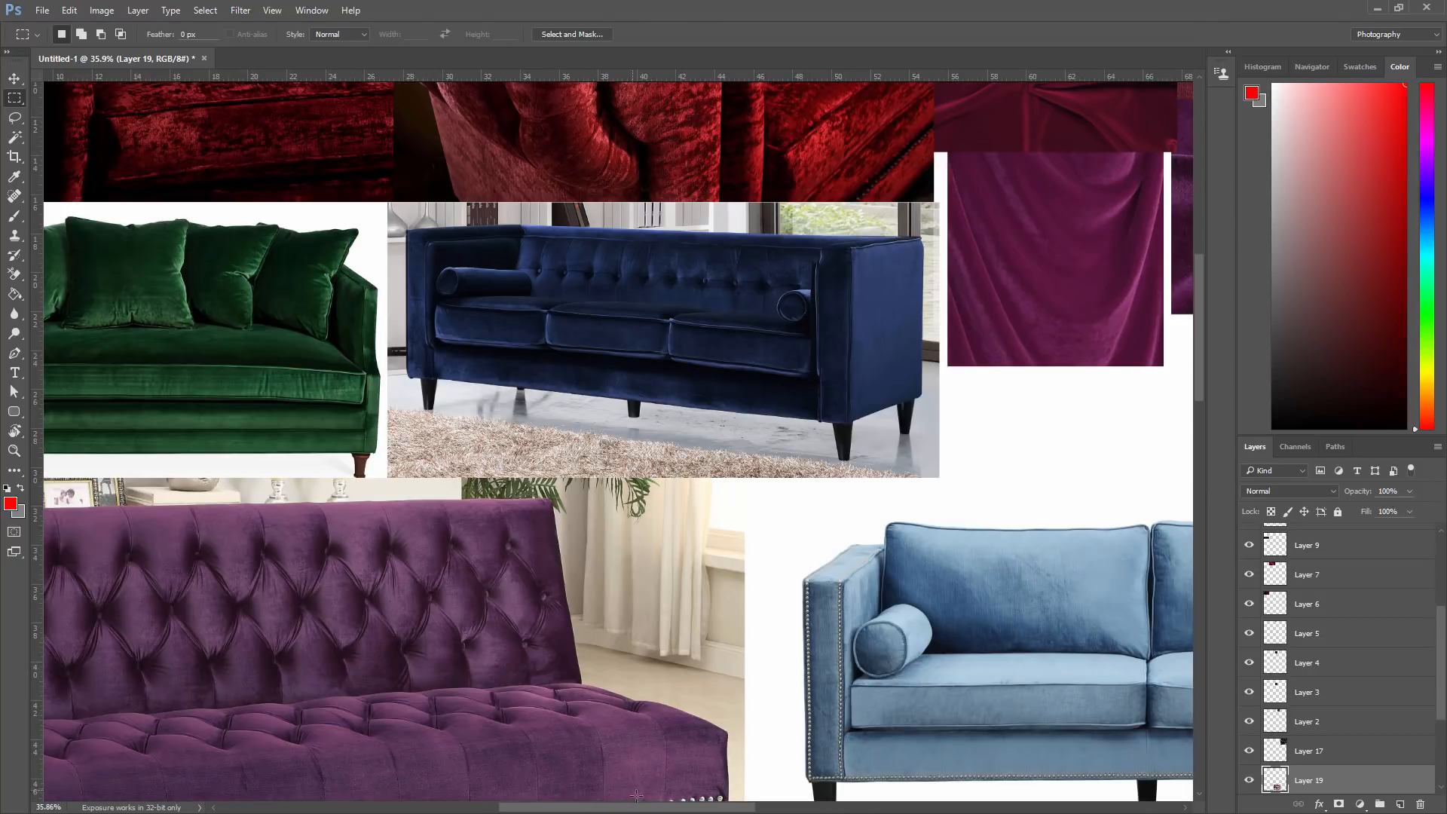
{"action": "left_click_drag", "start_coordinate": [637, 808], "coordinate": [586, 811]}
{"action": "scroll", "coordinate": [472, 302], "scroll_direction": "down", "scroll_amount": 1}
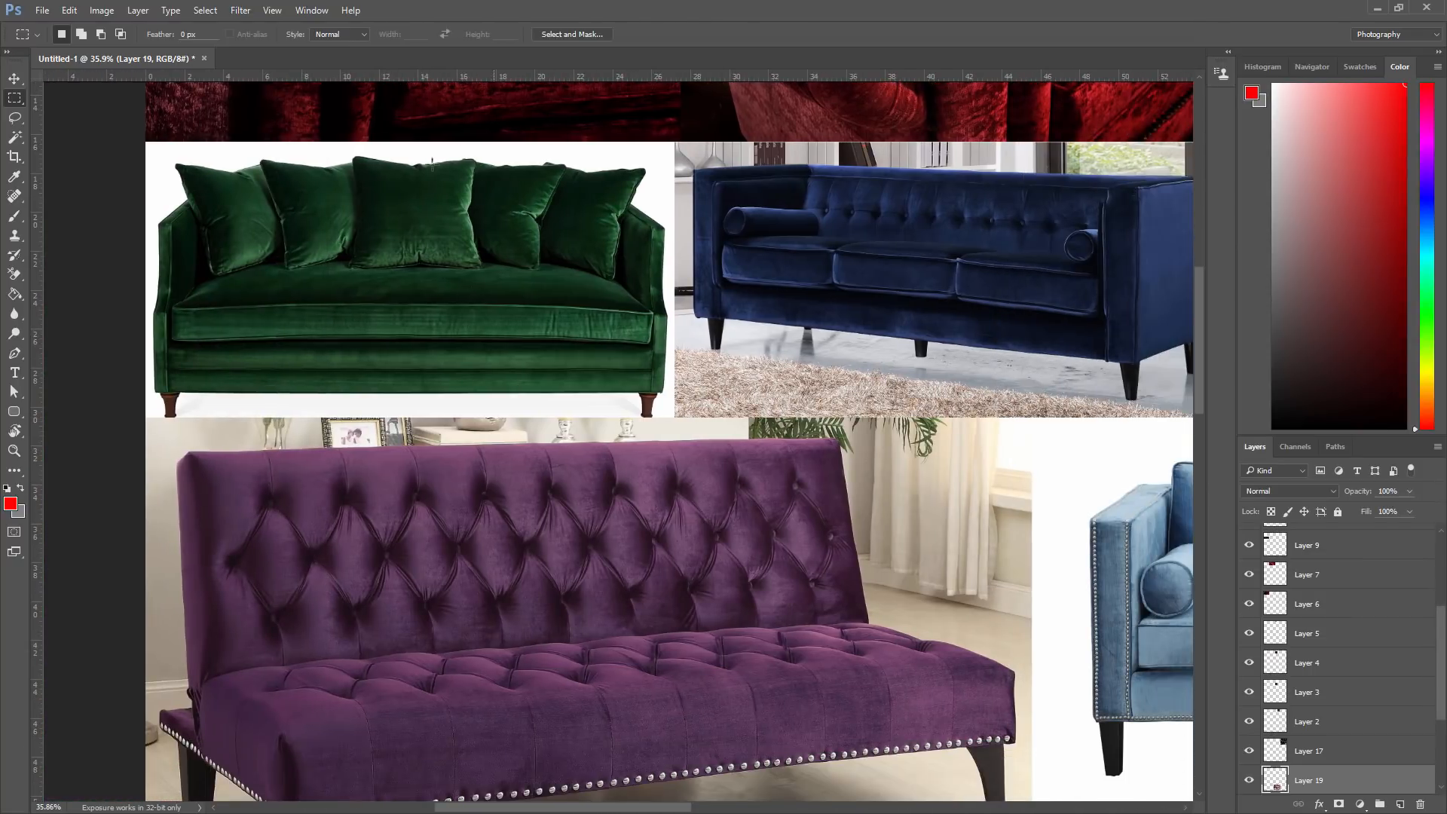
{"action": "scroll", "coordinate": [561, 334], "scroll_direction": "up", "scroll_amount": 5}
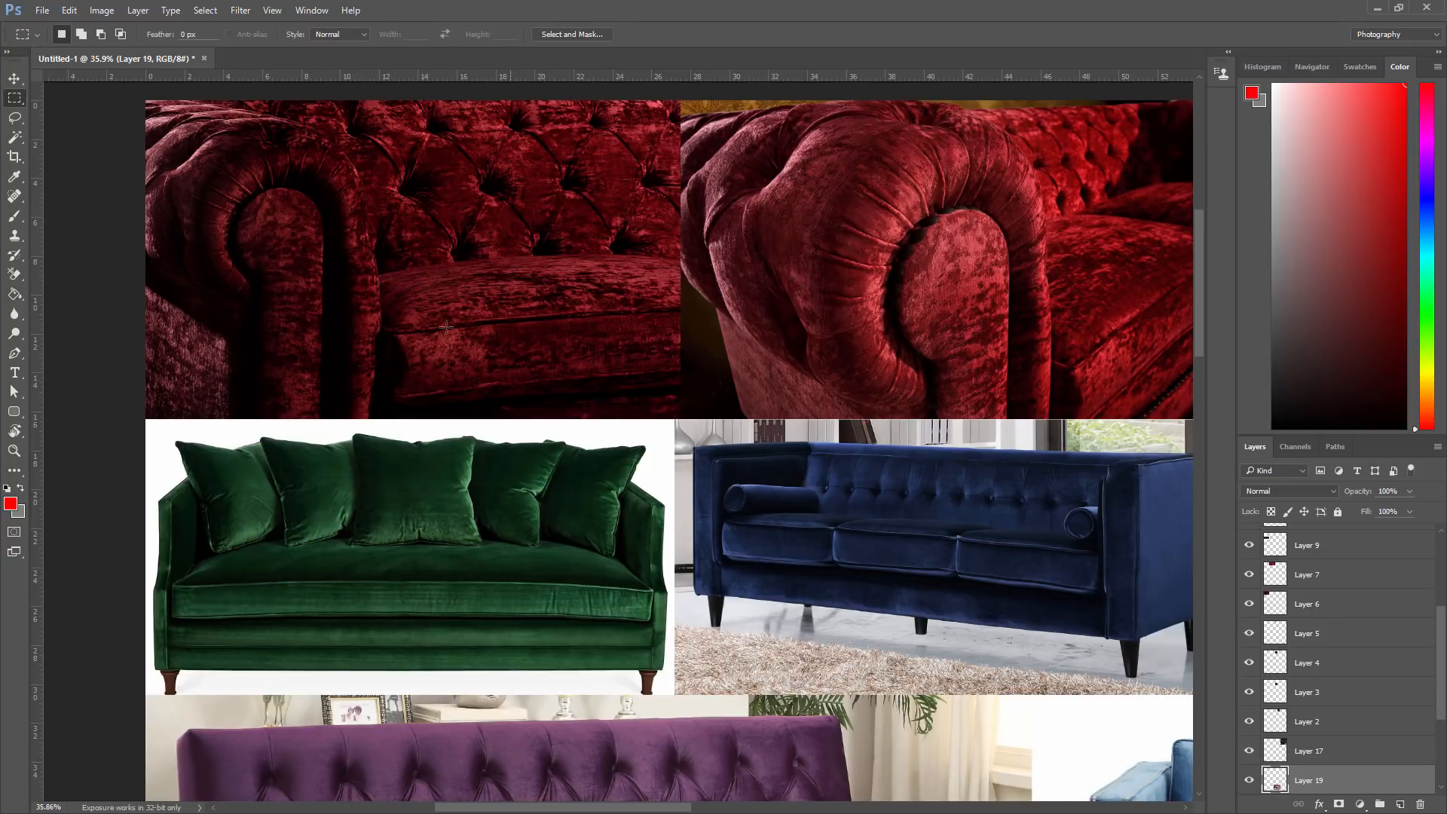
{"action": "scroll", "coordinate": [465, 352], "scroll_direction": "down", "scroll_amount": 2}
{"action": "scroll", "coordinate": [546, 635], "scroll_direction": "down", "scroll_amount": 1}
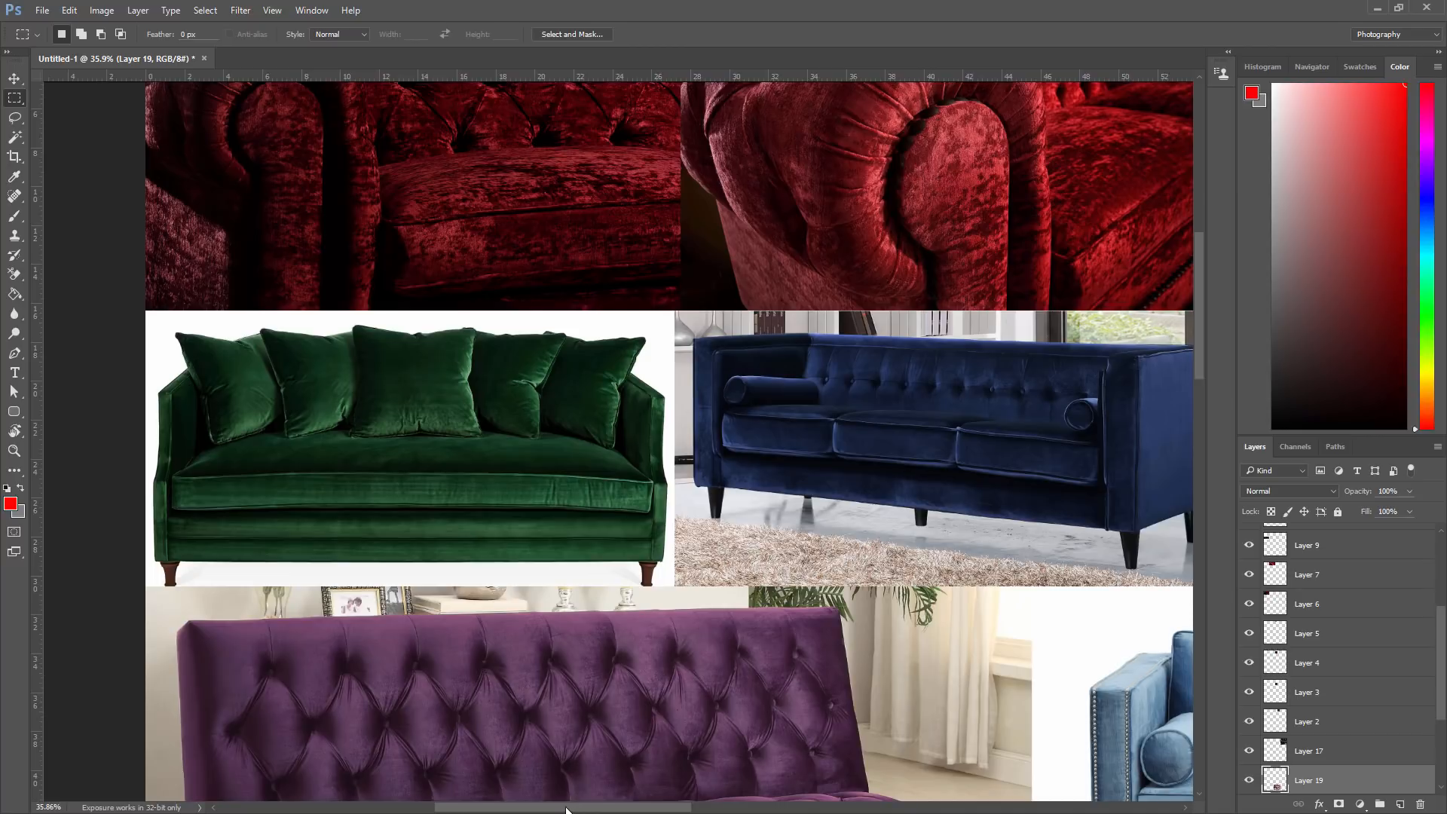
- Examine the weave and sheen of the purple folded, dark blue crushed and large flat burgundy fabric swatches up close
{"action": "left_click_drag", "start_coordinate": [566, 809], "coordinate": [799, 809]}
{"action": "scroll", "coordinate": [644, 624], "scroll_direction": "up", "scroll_amount": 1}
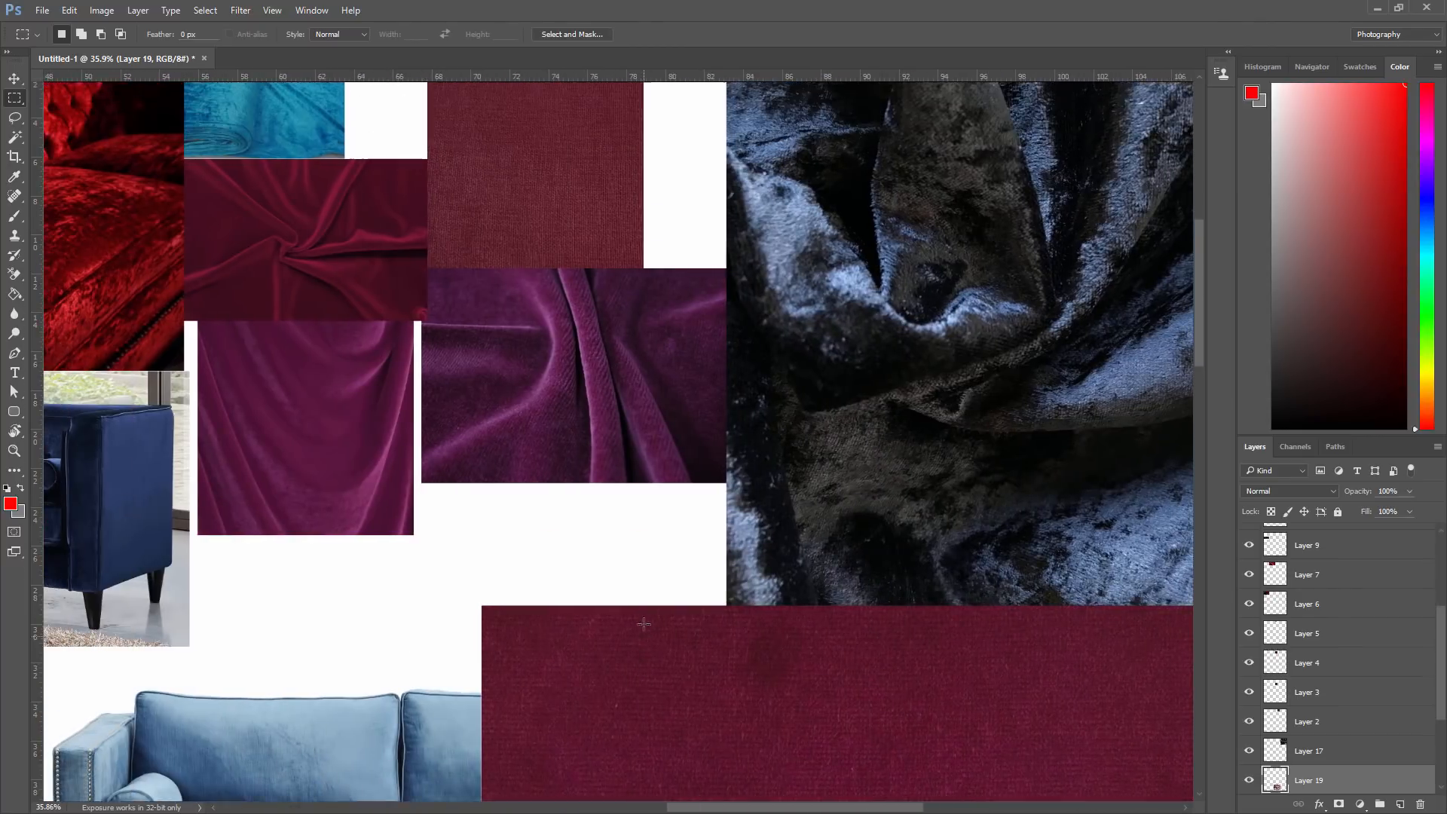
{"action": "scroll", "coordinate": [644, 625], "scroll_direction": "up", "scroll_amount": 3}
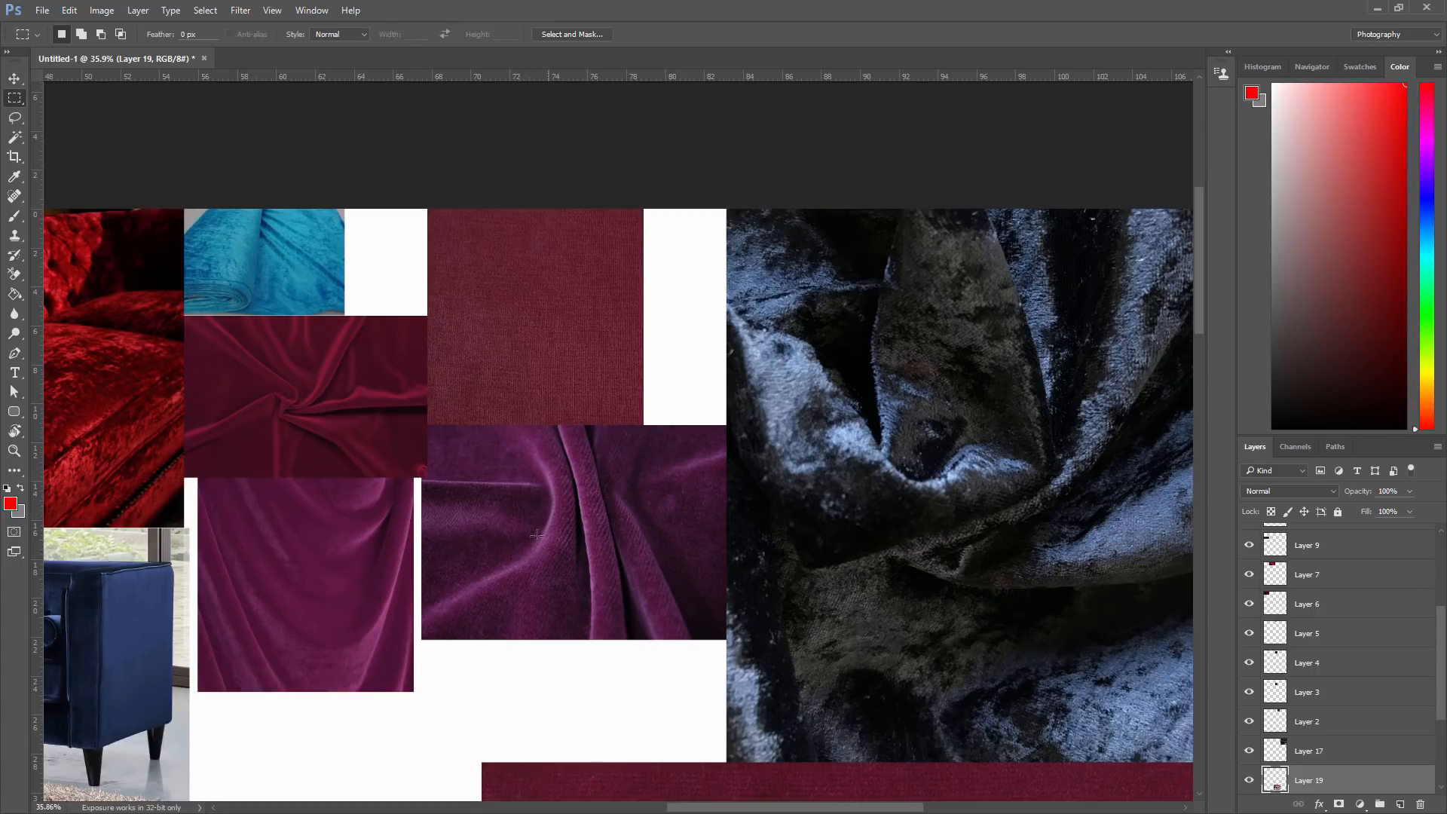
{"action": "scroll", "coordinate": [509, 567], "scroll_direction": "up", "scroll_amount": 3, "text": "alt"}
{"action": "scroll", "coordinate": [510, 567], "scroll_direction": "down", "scroll_amount": 1, "text": "alt"}
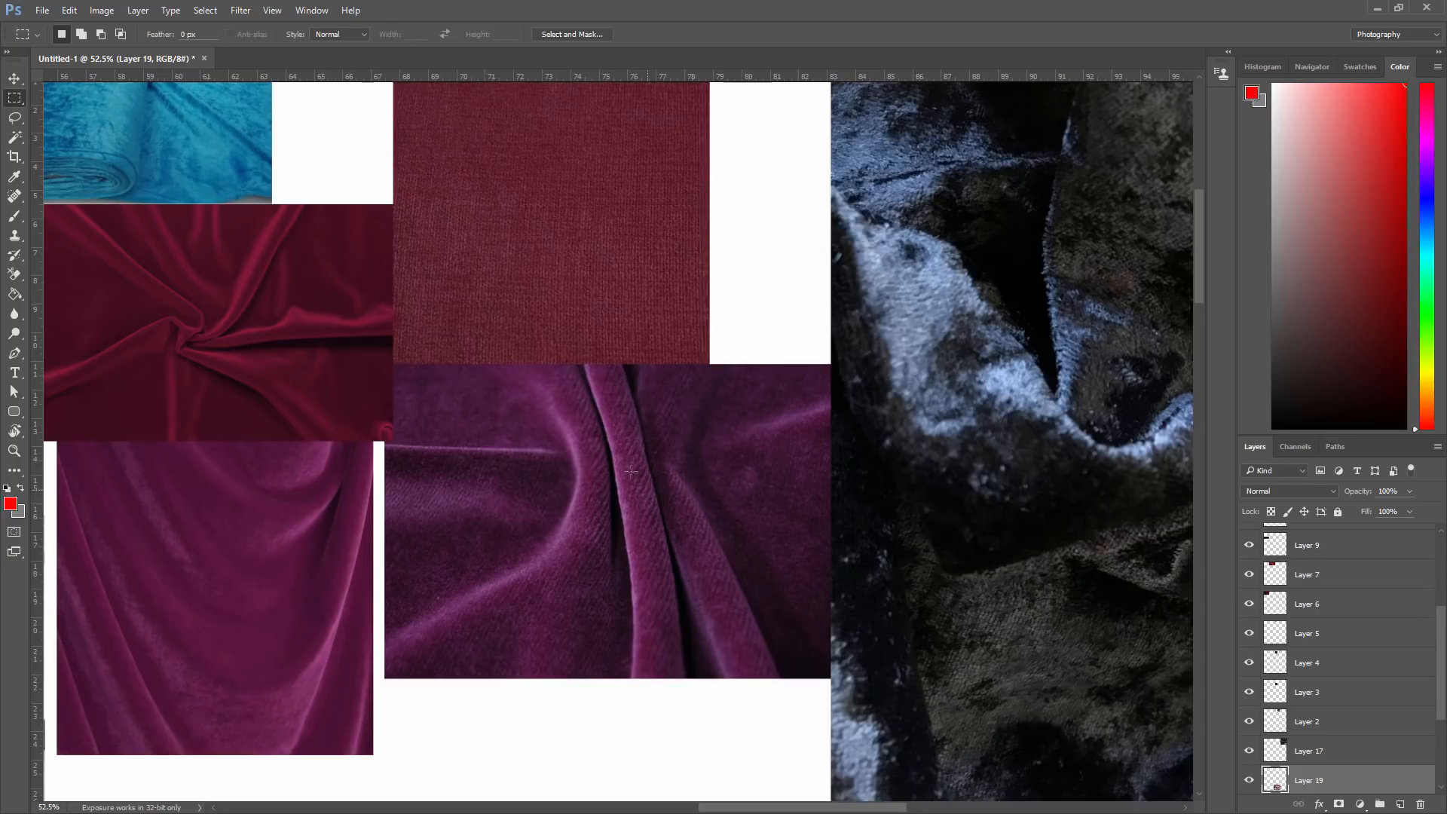
{"action": "scroll", "coordinate": [656, 497], "scroll_direction": "down", "scroll_amount": 3}
{"action": "scroll", "coordinate": [637, 560], "scroll_direction": "down", "scroll_amount": 8}
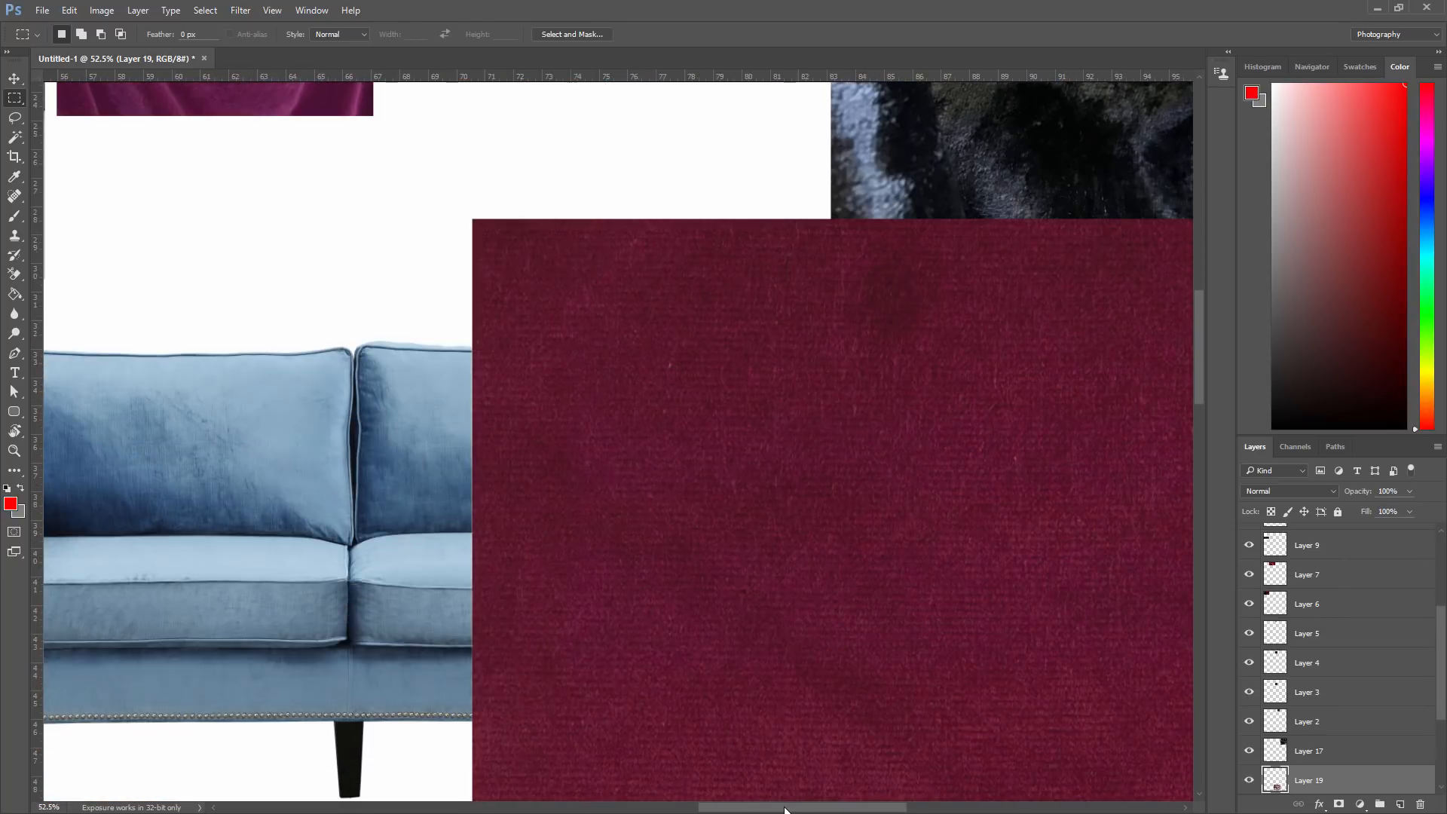
{"action": "left_click_drag", "start_coordinate": [789, 809], "coordinate": [867, 809]}
{"action": "scroll", "coordinate": [743, 662], "scroll_direction": "down", "scroll_amount": 3}
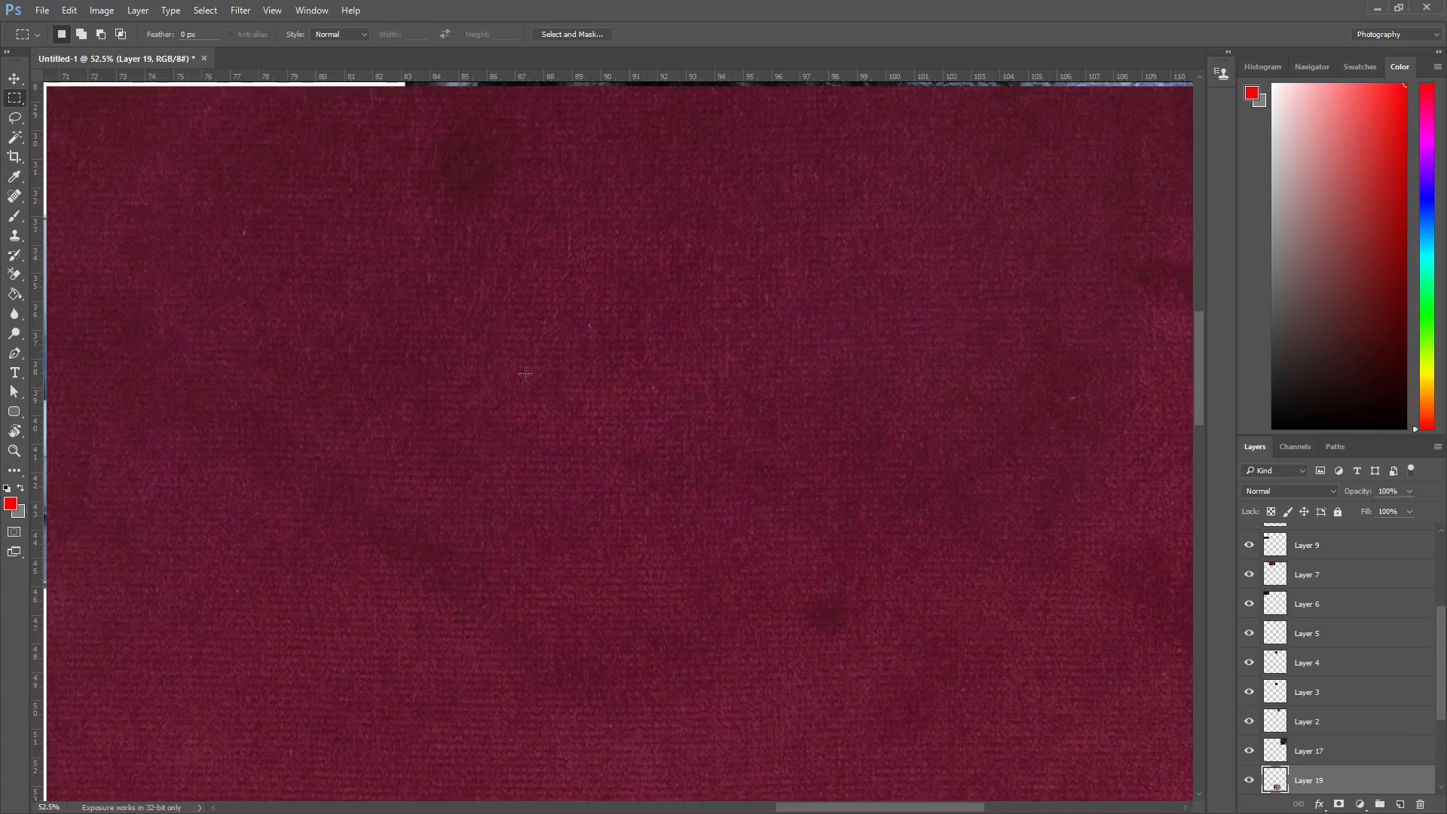
{"action": "scroll", "coordinate": [549, 448], "scroll_direction": "down", "scroll_amount": 3, "text": "alt"}
{"action": "scroll", "coordinate": [660, 462], "scroll_direction": "up", "scroll_amount": 1, "text": "alt"}
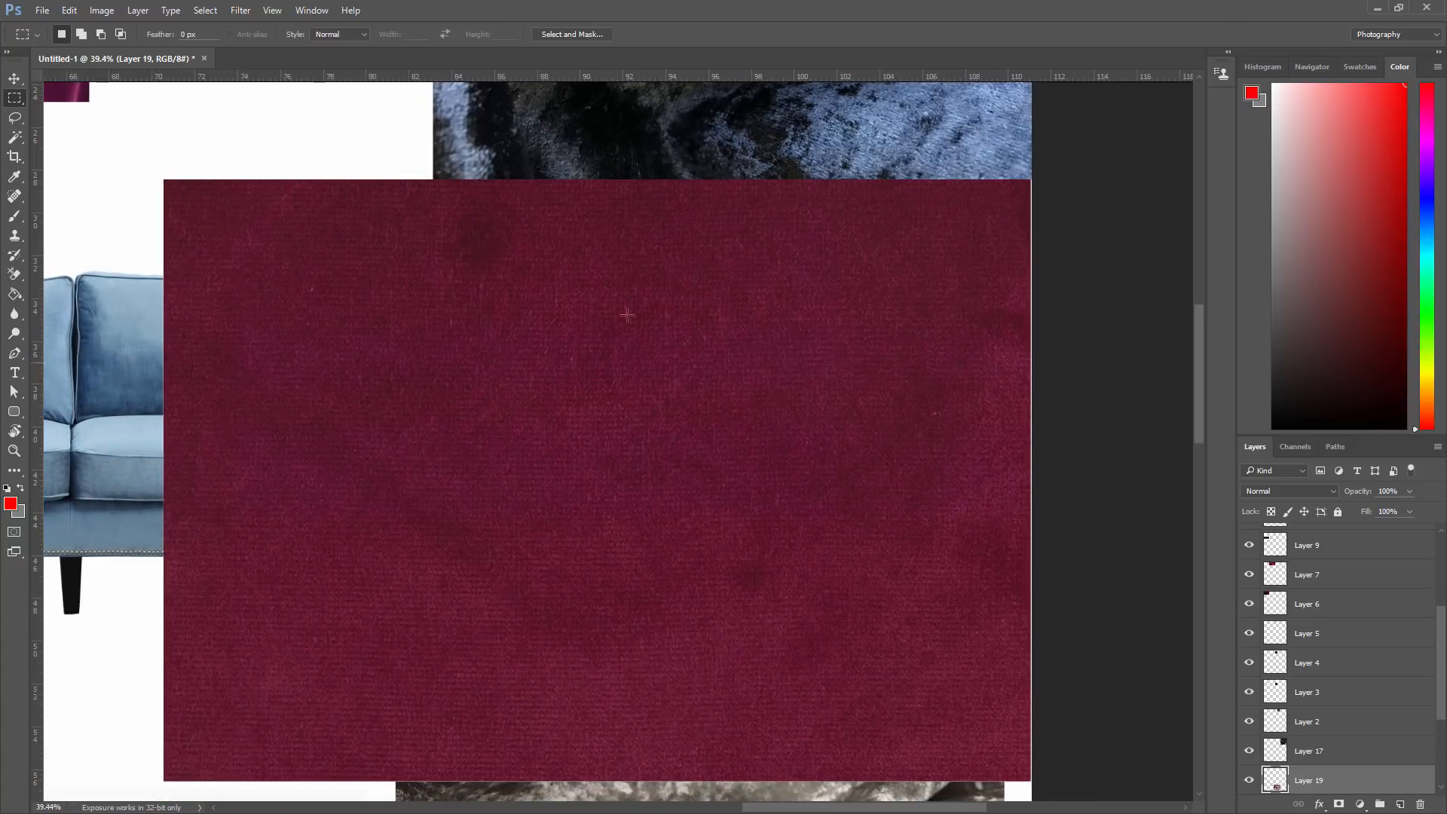
{"action": "scroll", "coordinate": [662, 377], "scroll_direction": "up", "scroll_amount": 5}
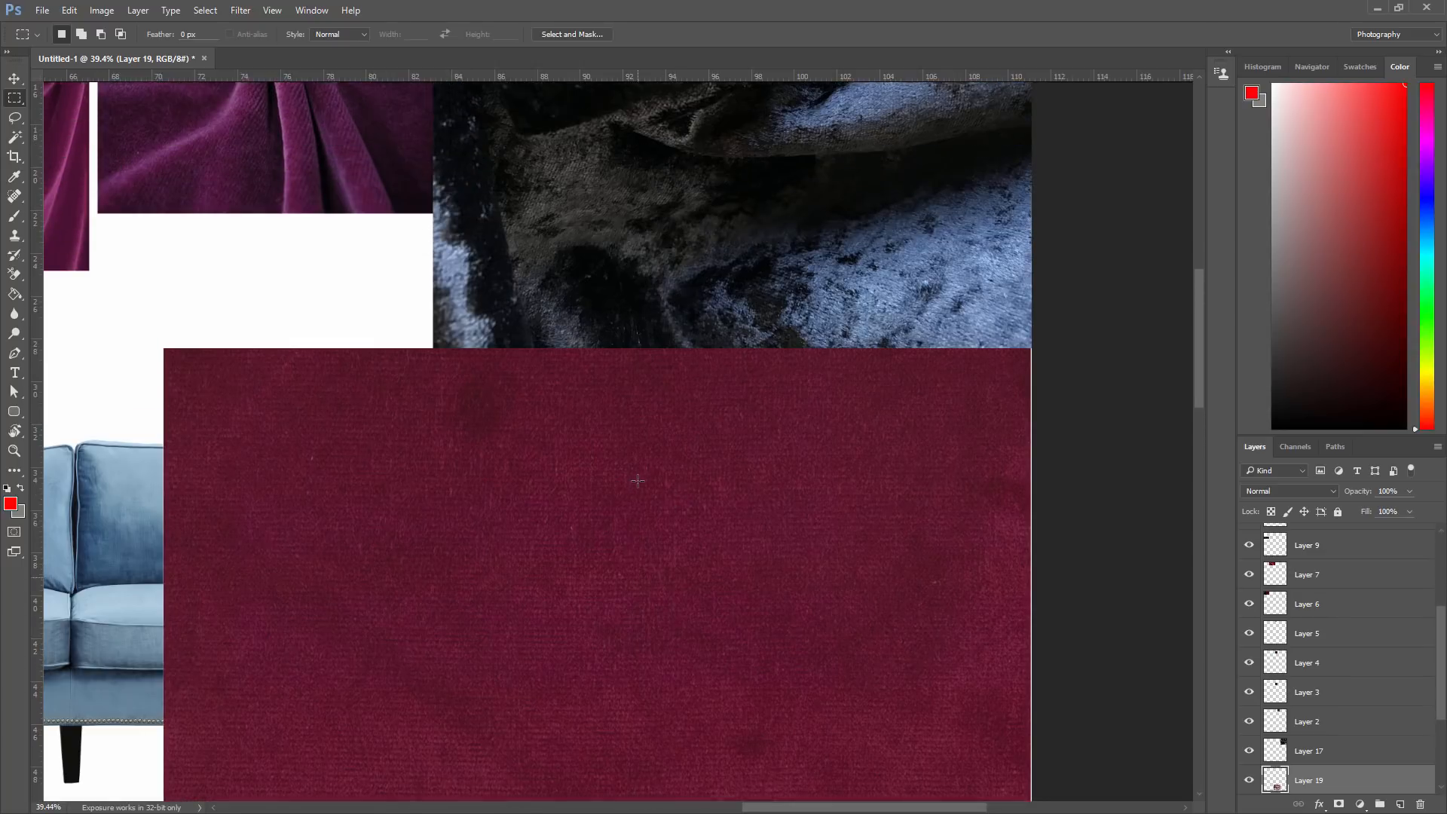
{"action": "scroll", "coordinate": [640, 487], "scroll_direction": "down", "scroll_amount": 2, "text": "alt"}
- Inspect the edge highlights on the draped purple and folded burgundy velvet close up, finishing with the whole reference collage
{"action": "scroll", "coordinate": [414, 314], "scroll_direction": "up", "scroll_amount": 8, "text": "alt"}
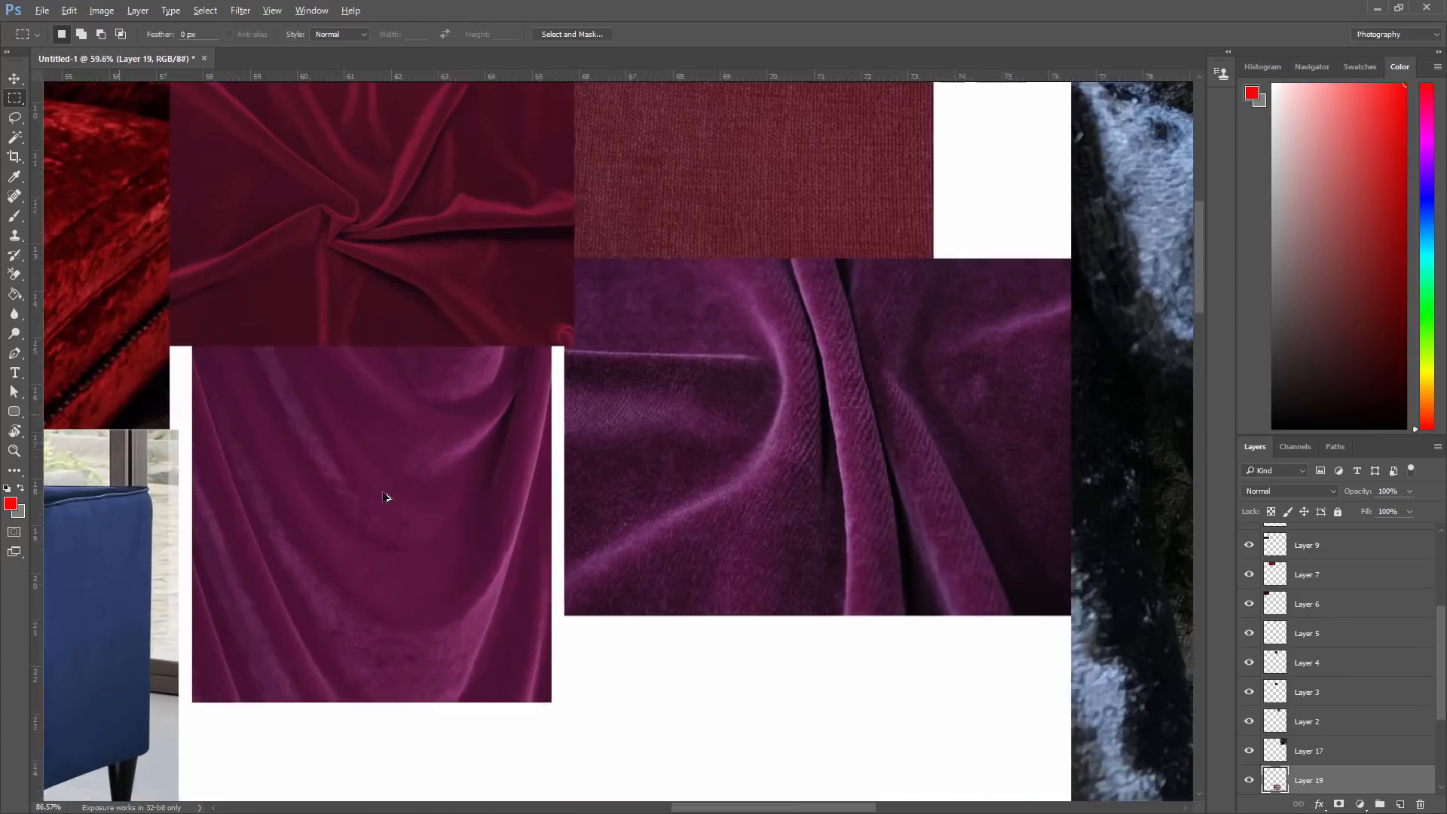
{"action": "scroll", "coordinate": [375, 580], "scroll_direction": "down", "scroll_amount": 1, "text": "alt"}
{"action": "scroll", "coordinate": [340, 595], "scroll_direction": "down", "scroll_amount": 3}
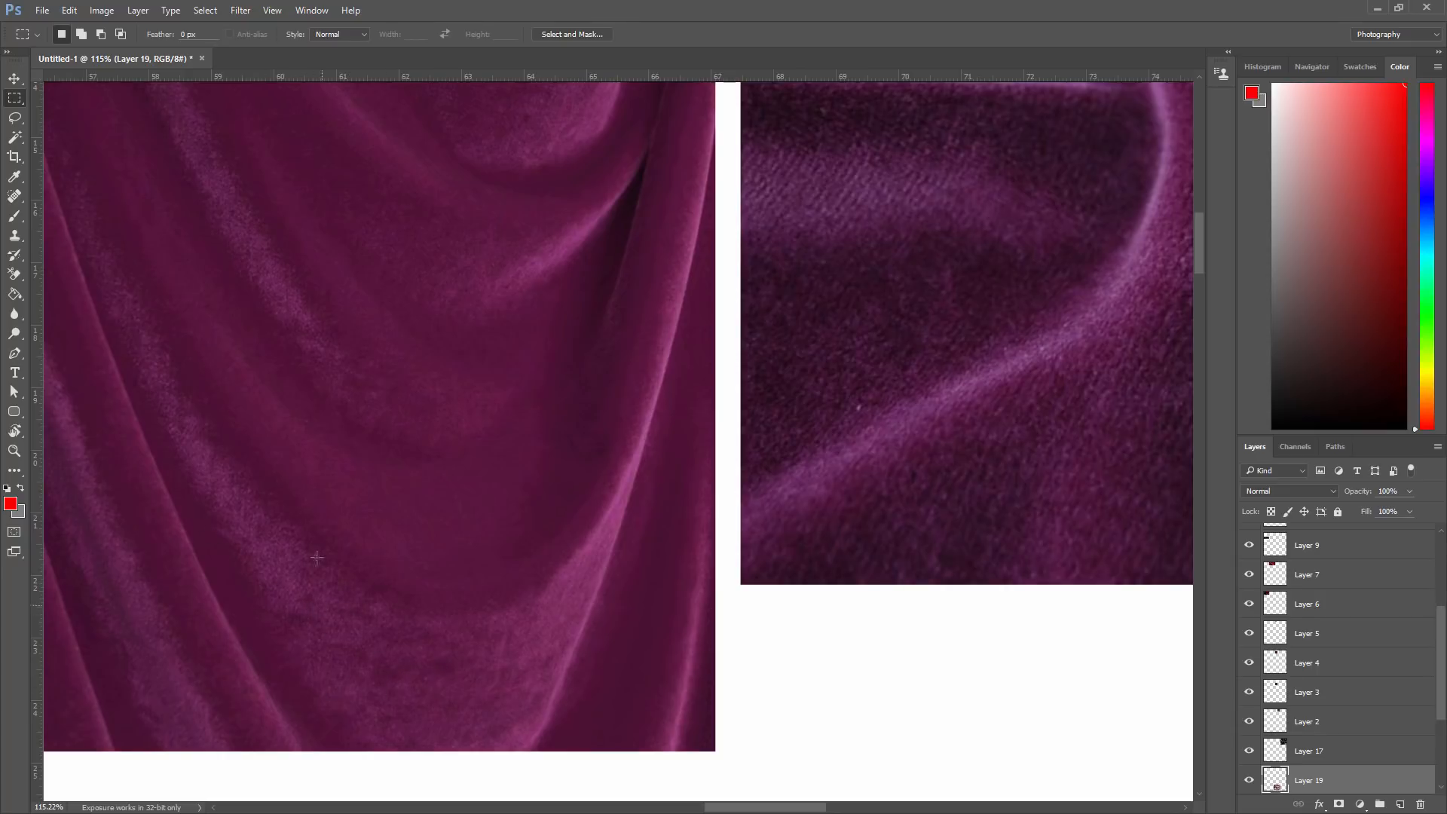
{"action": "scroll", "coordinate": [309, 467], "scroll_direction": "up", "scroll_amount": 3}
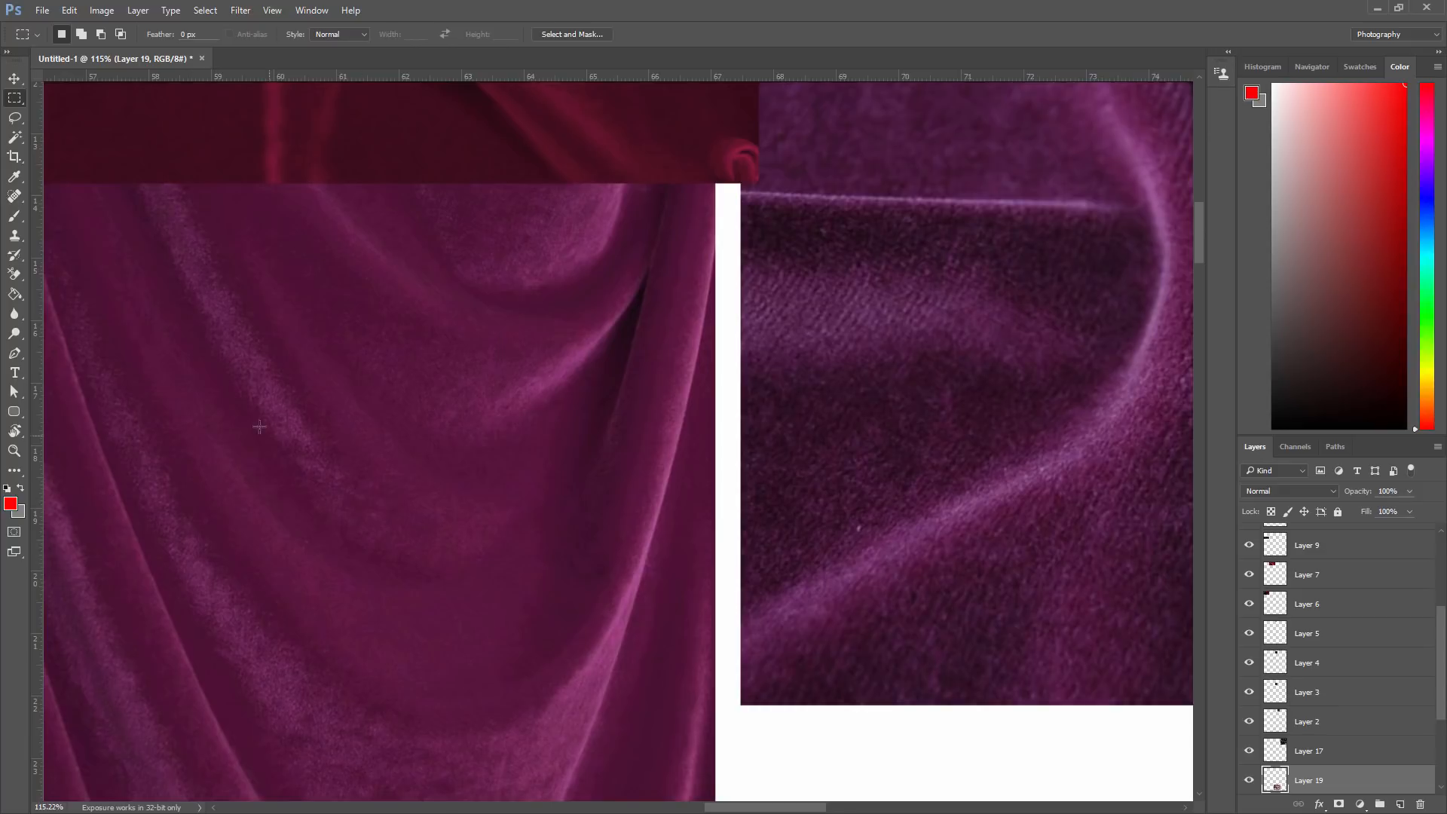
{"action": "scroll", "coordinate": [573, 664], "scroll_direction": "up", "scroll_amount": 3}
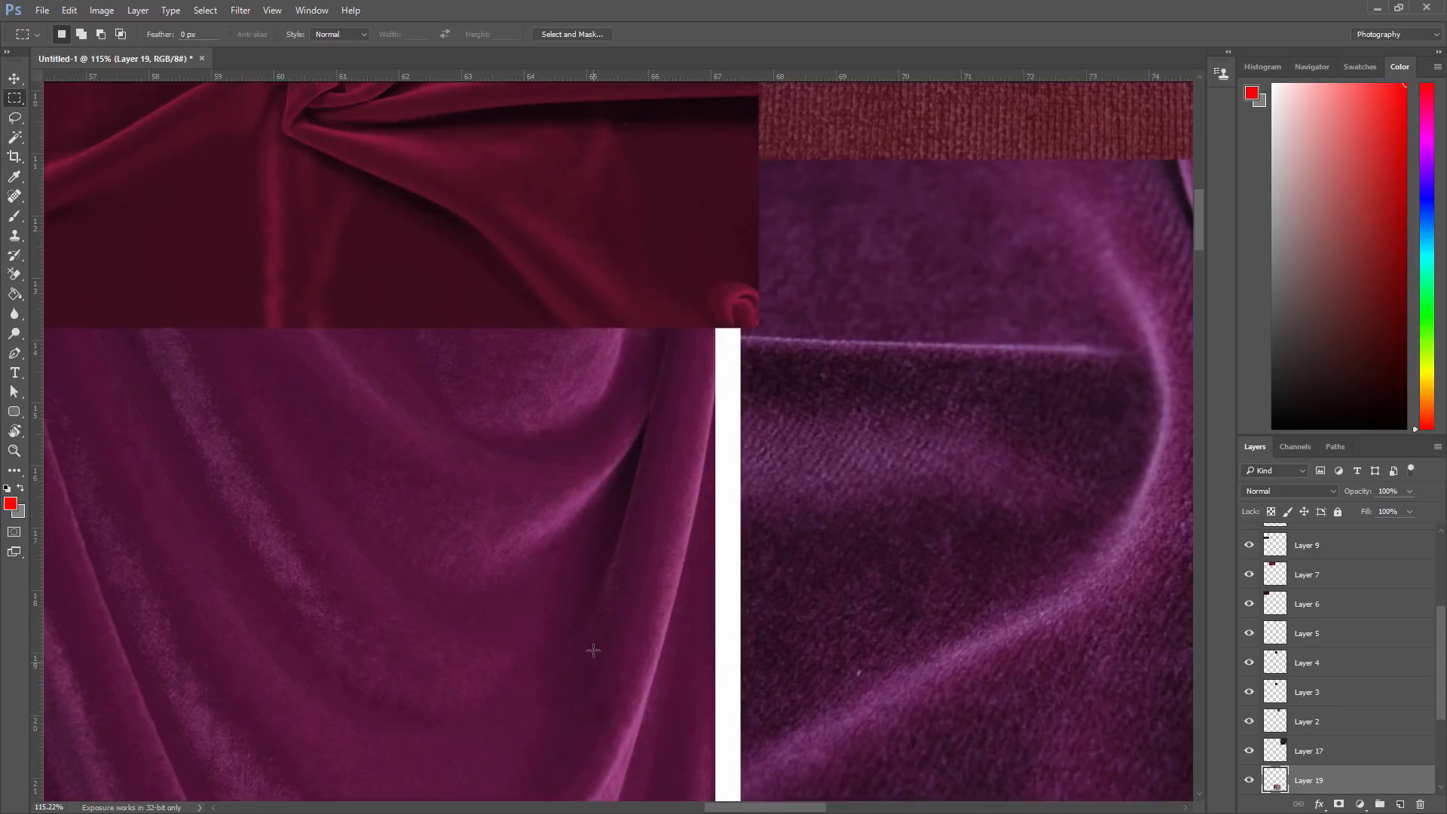
{"action": "scroll", "coordinate": [593, 649], "scroll_direction": "up", "scroll_amount": 2}
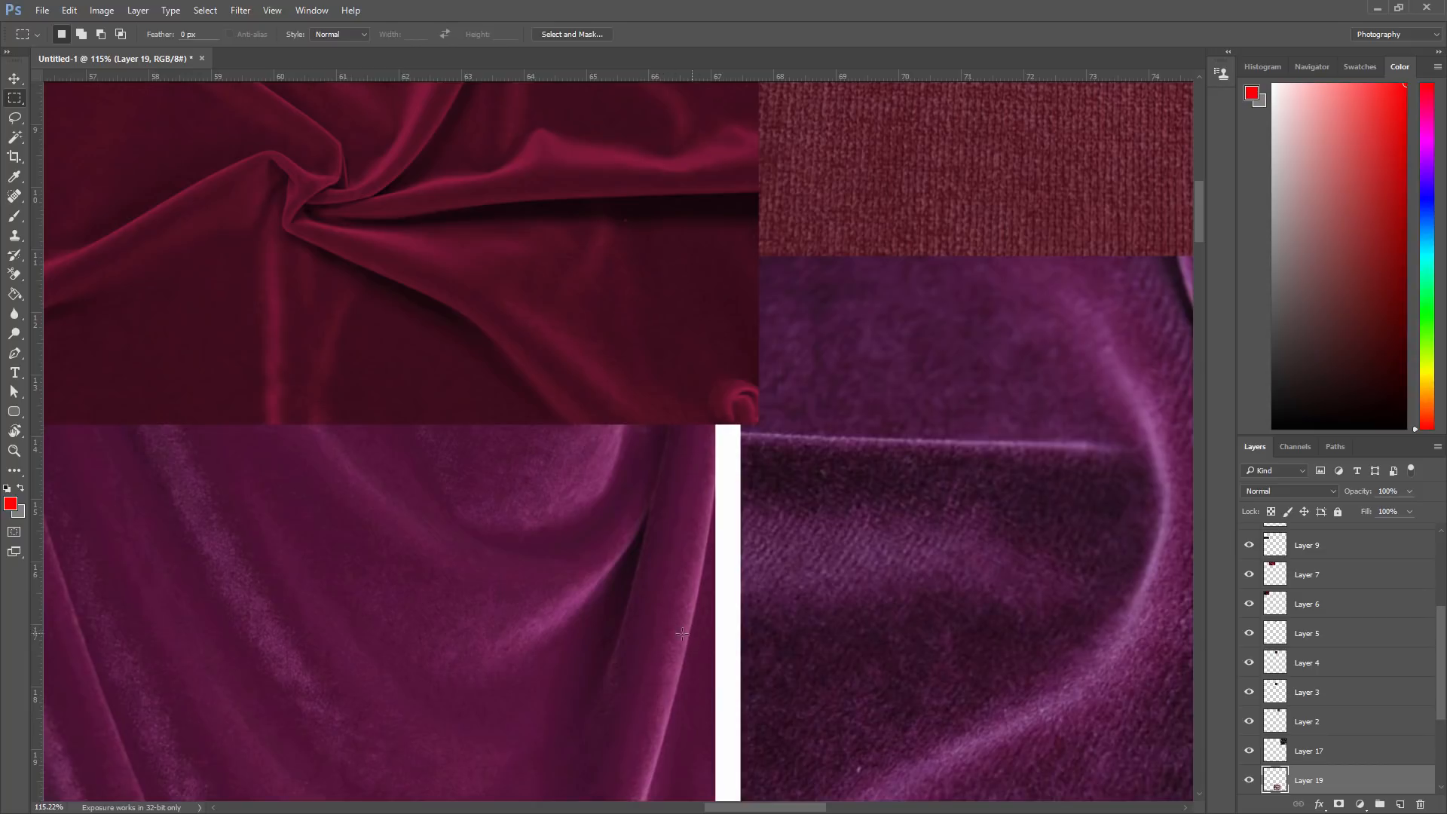
{"action": "scroll", "coordinate": [528, 248], "scroll_direction": "up", "scroll_amount": 2}
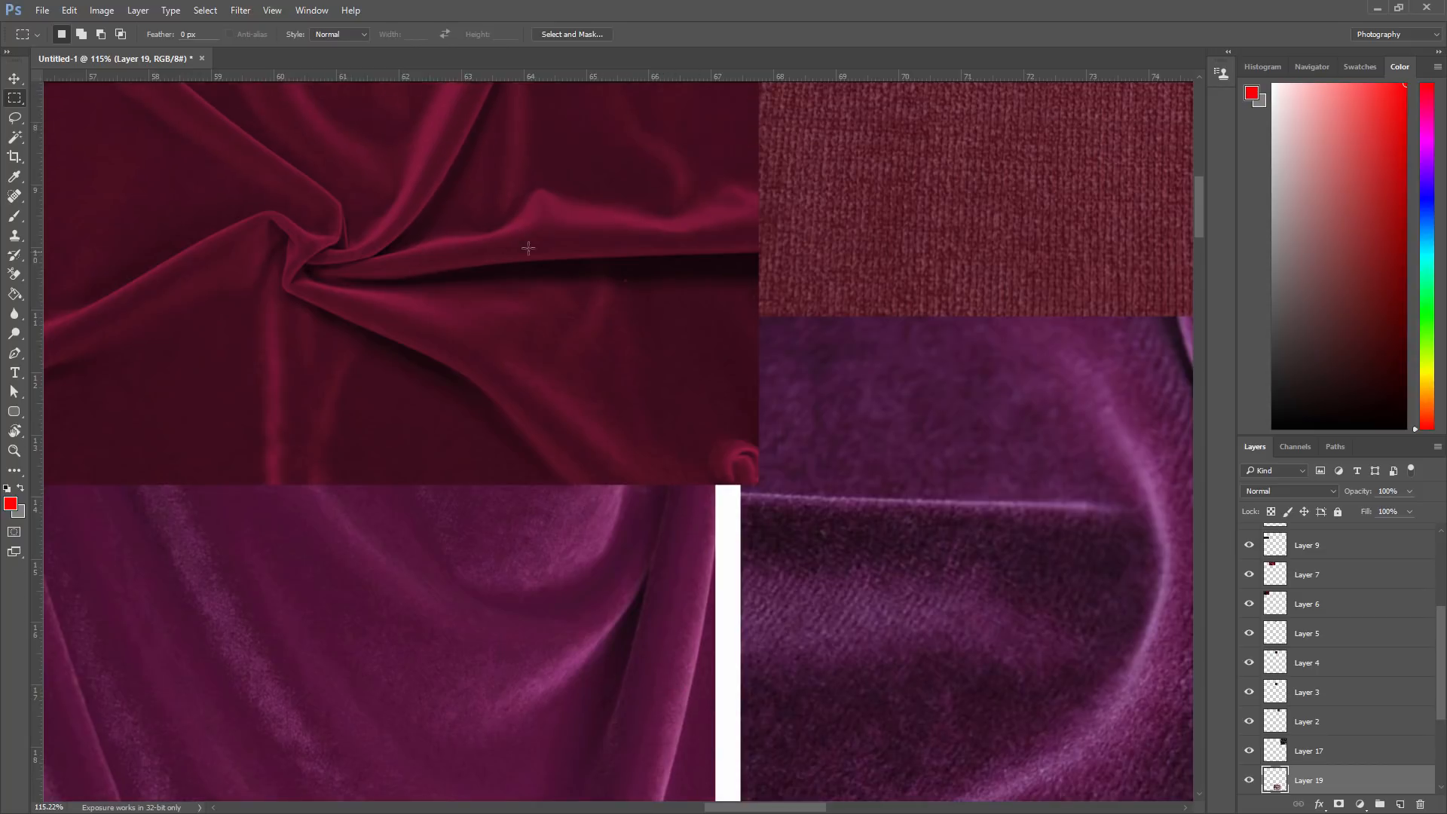
{"action": "scroll", "coordinate": [528, 248], "scroll_direction": "up", "scroll_amount": 1}
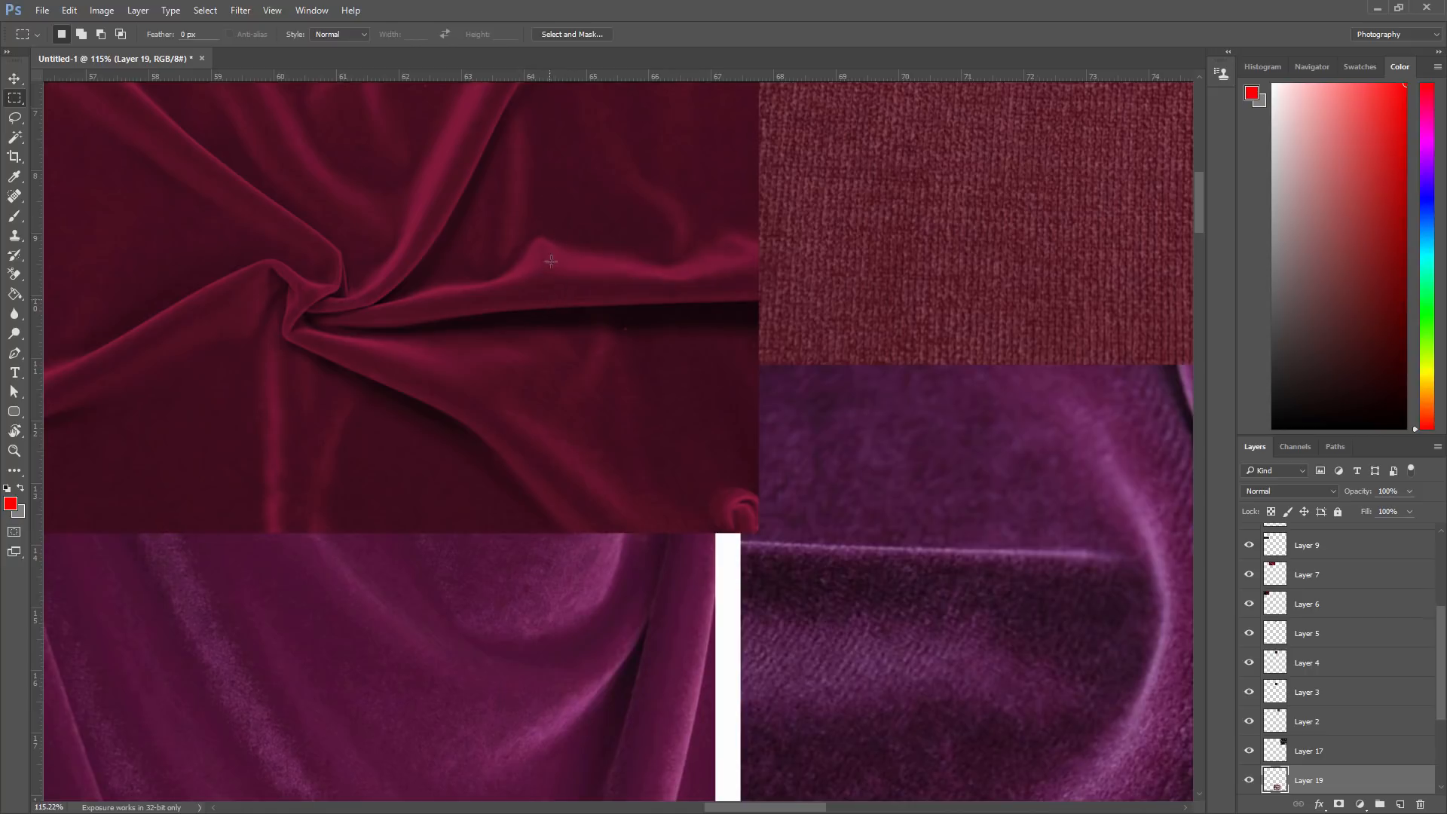
{"action": "scroll", "coordinate": [469, 442], "scroll_direction": "down", "scroll_amount": 3, "text": "alt"}
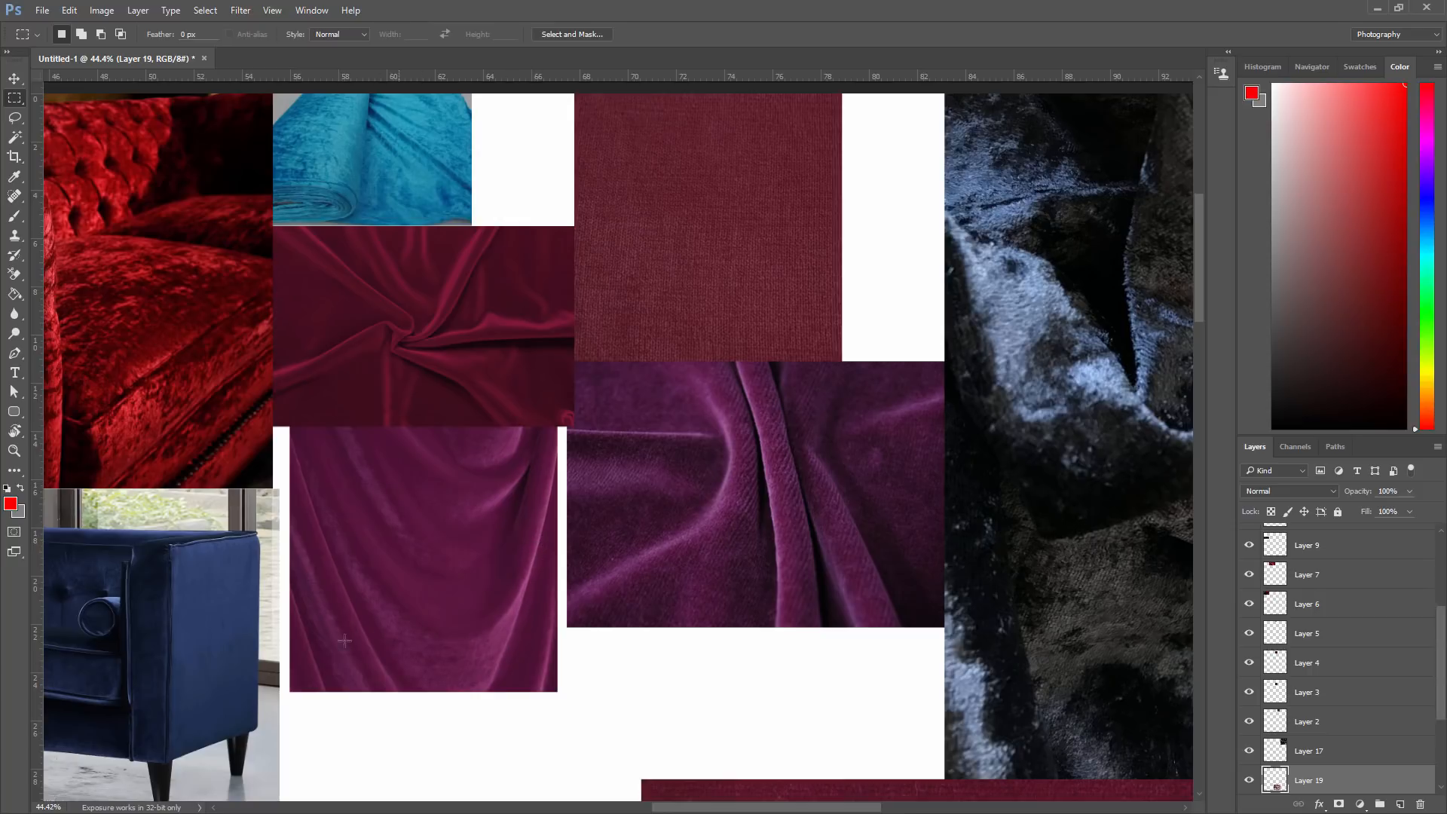
{"action": "scroll", "coordinate": [386, 652], "scroll_direction": "down", "scroll_amount": 19, "text": "alt"}
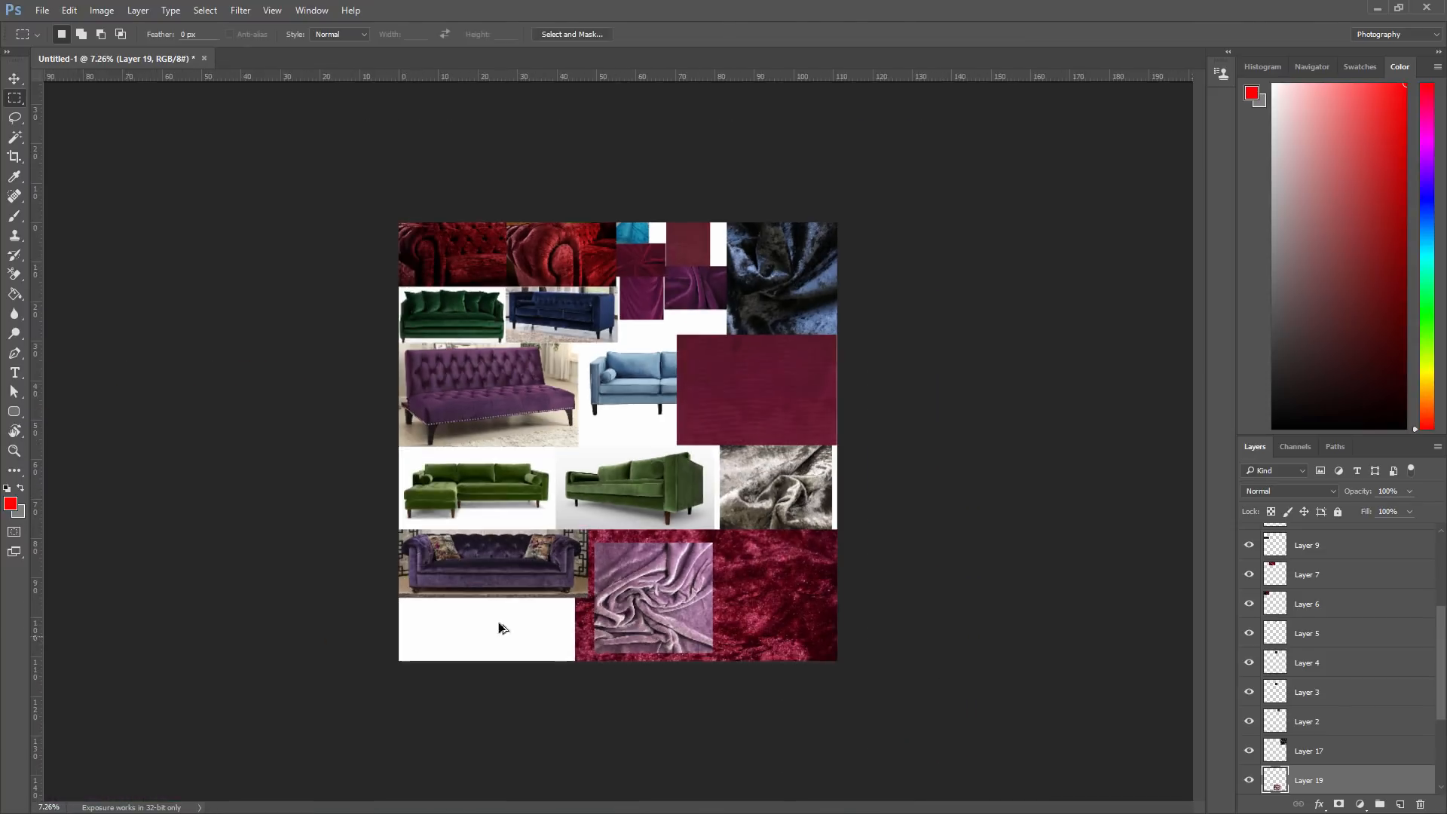
{"action": "scroll", "coordinate": [617, 644], "scroll_direction": "up", "scroll_amount": 6, "text": "alt"}
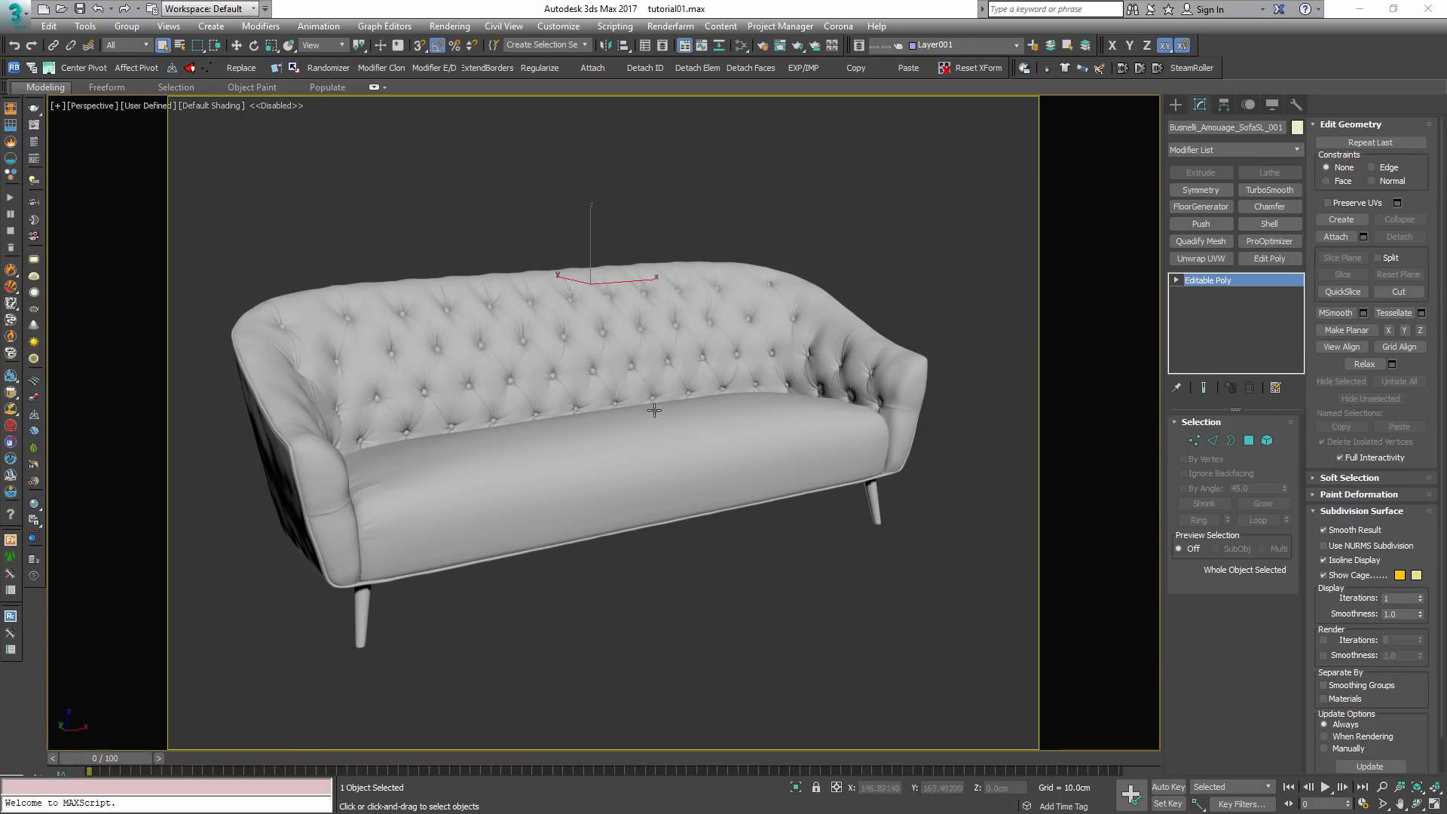
- Switch to 3ds Max and place a VRayLight of type Dome on the ground in front of the sofa
{"action": "middle_click_drag", "start_coordinate": [654, 410], "coordinate": [730, 522], "text": "alt"}
{"action": "left_click", "coordinate": [1176, 105]}
{"action": "scroll", "coordinate": [802, 535], "scroll_direction": "down", "scroll_amount": 3}
{"action": "scroll", "coordinate": [820, 523], "scroll_direction": "up", "scroll_amount": 3}
{"action": "left_click", "coordinate": [1204, 196]}
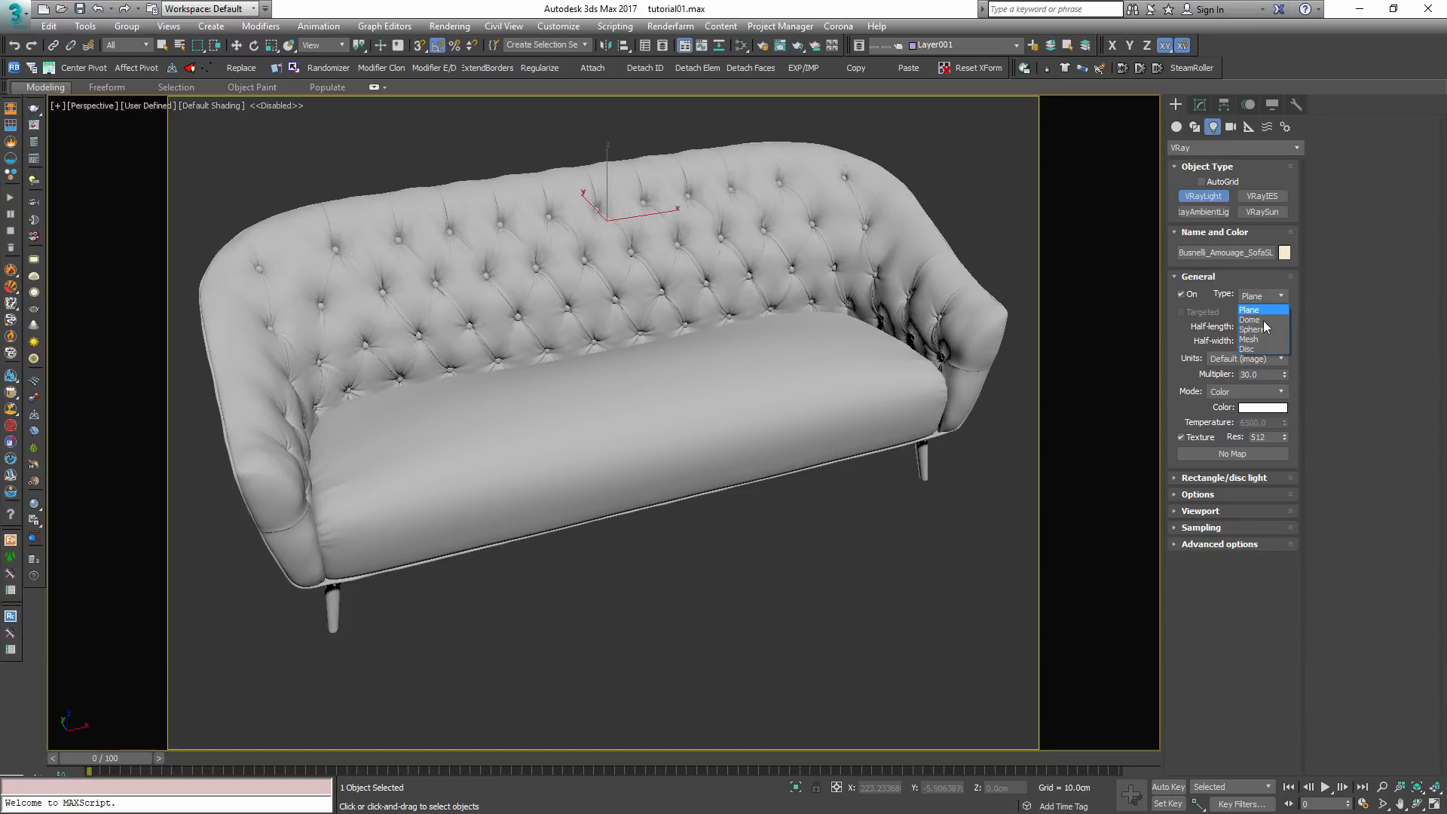
{"action": "left_click", "coordinate": [1259, 315]}
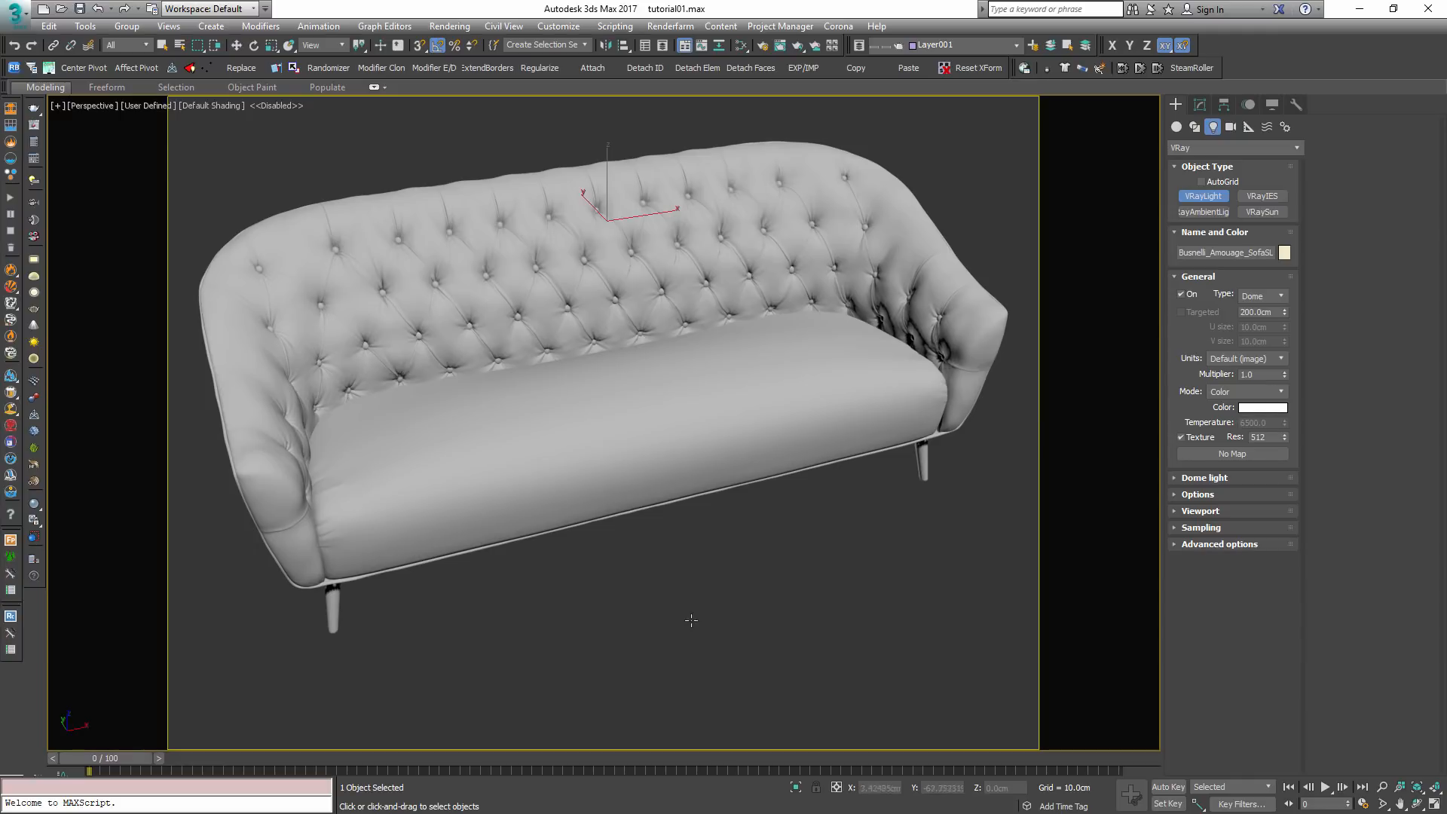
{"action": "left_click", "coordinate": [696, 627]}
{"action": "middle_click_drag", "start_coordinate": [696, 627], "coordinate": [785, 584], "text": "alt"}
{"action": "right_click", "coordinate": [798, 576]}
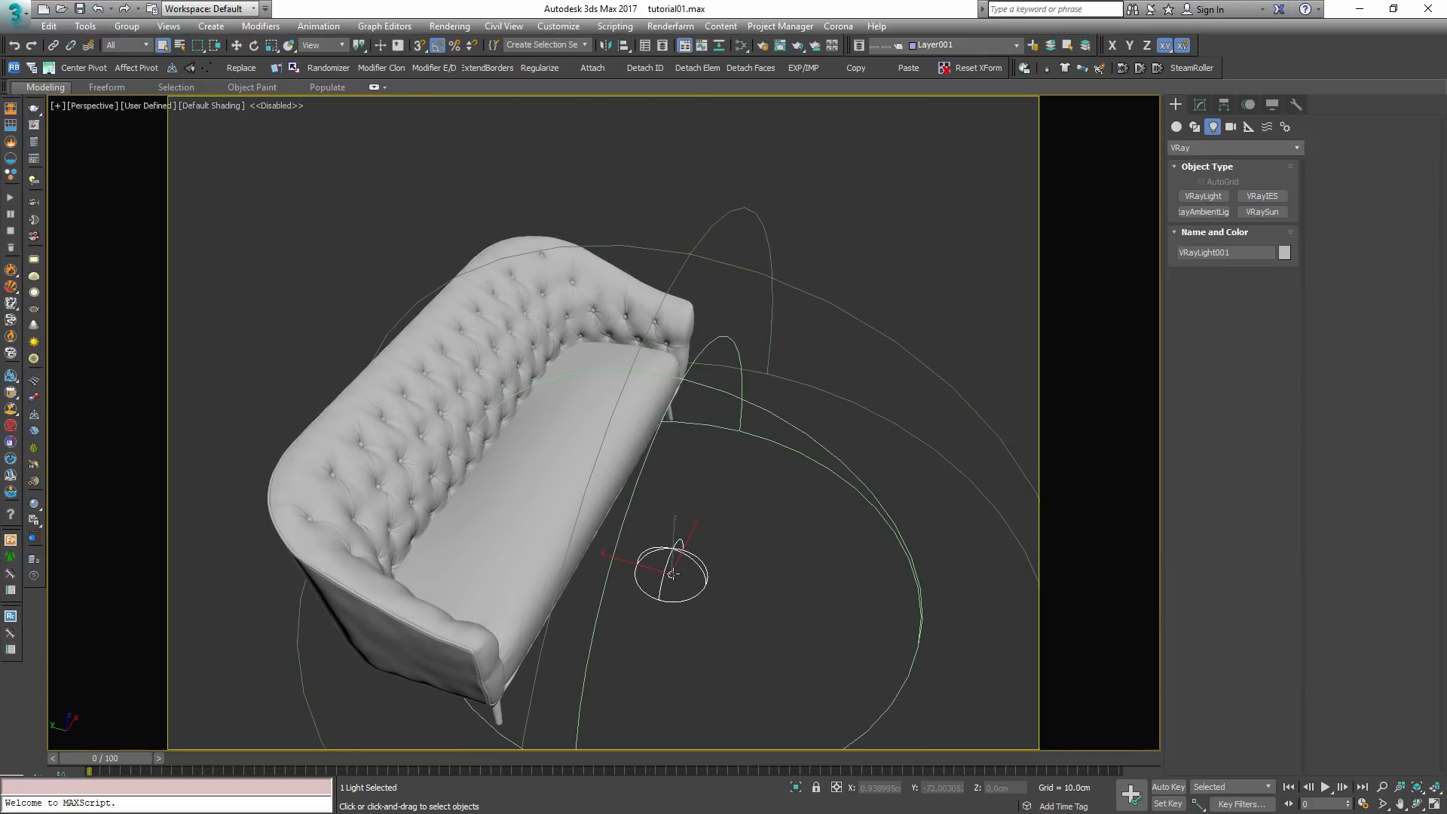
- Create a VRayHDRI map in the Slate Material Editor and open its parameters with an enlarged preview
{"action": "key", "text": "m"}
{"action": "right_click", "coordinate": [174, 231]}
{"action": "mouse_move", "coordinate": [223, 290]}
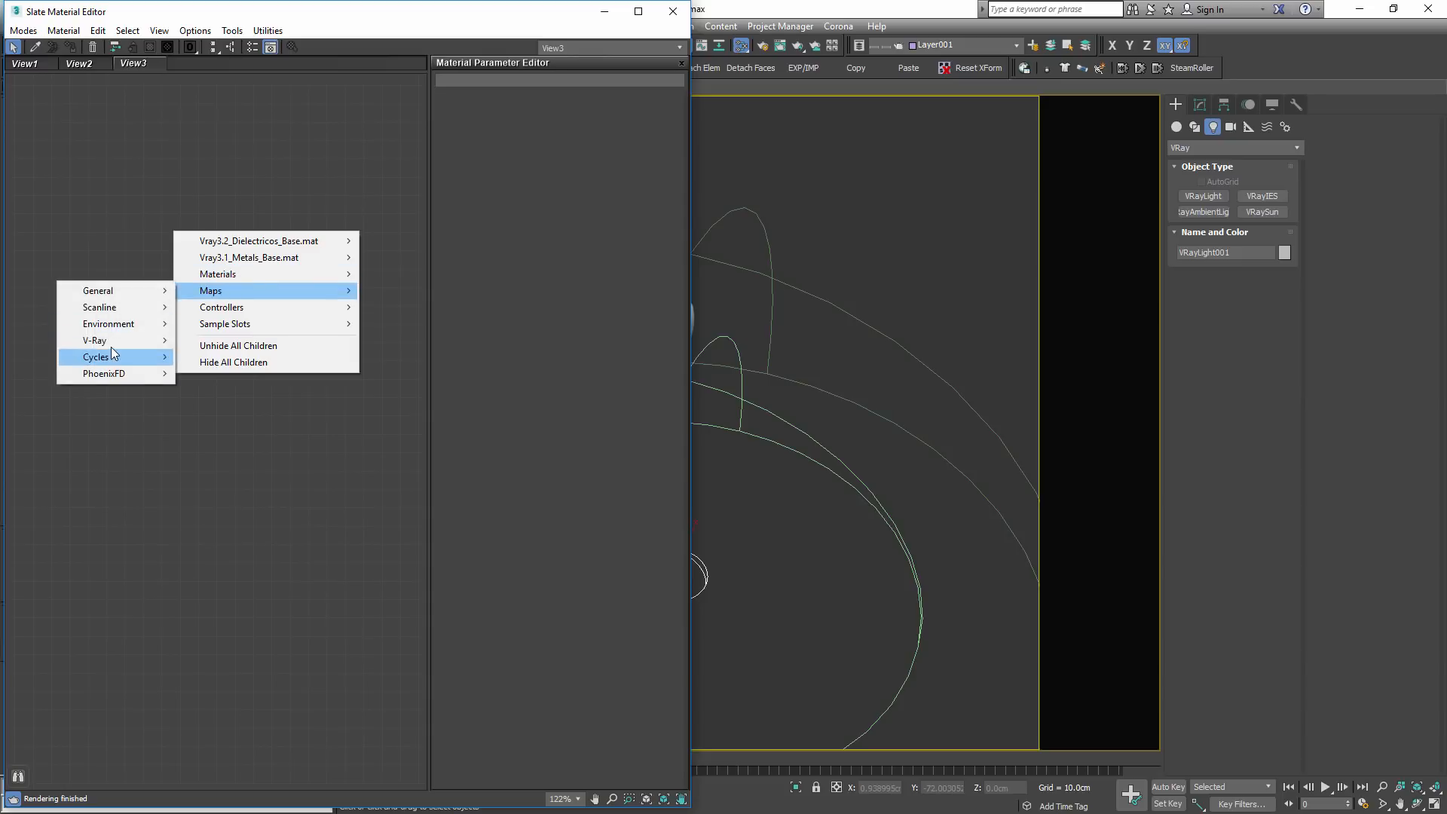
{"action": "mouse_move", "coordinate": [106, 340]}
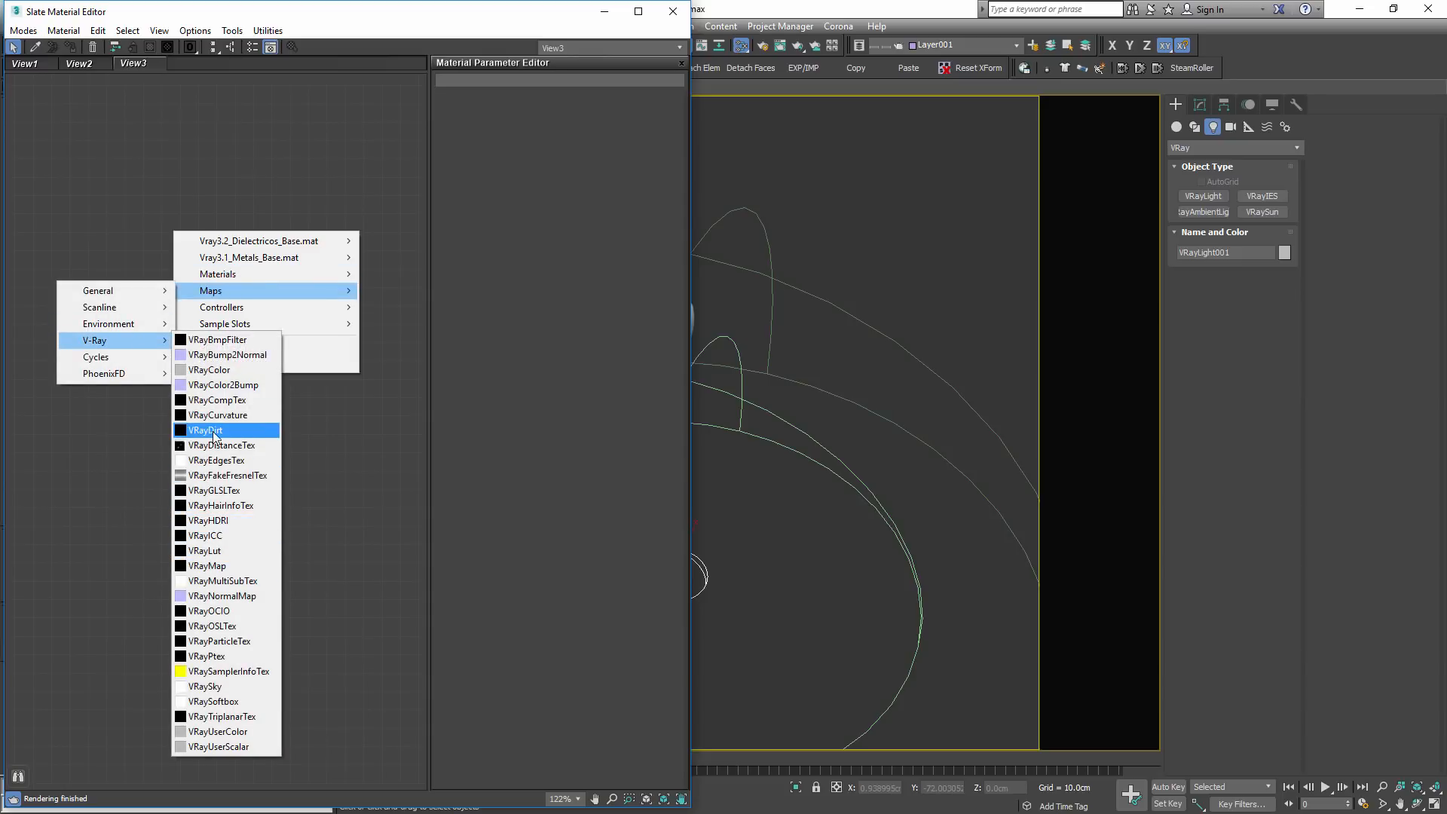
{"action": "left_click", "coordinate": [209, 520]}
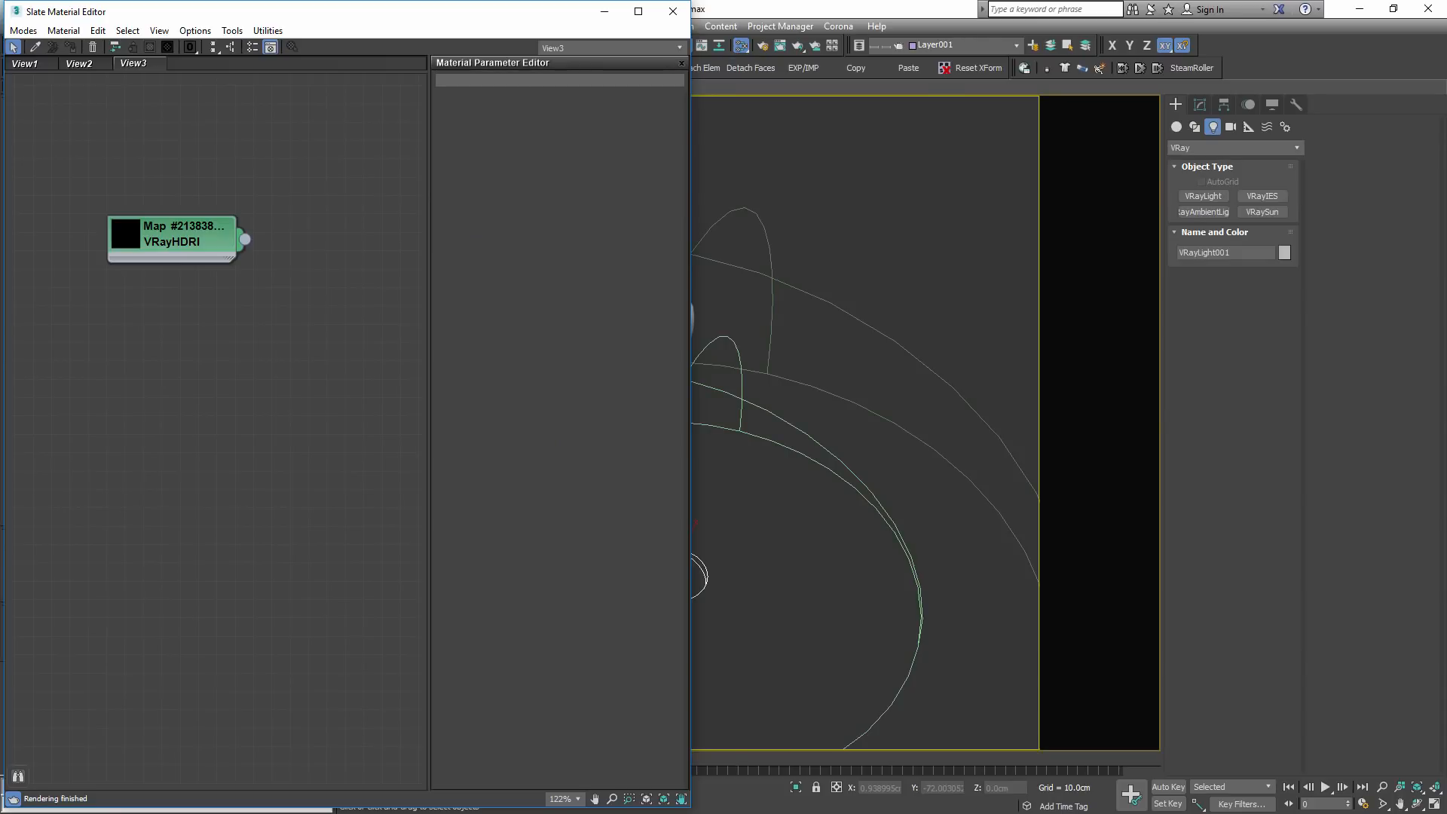
{"action": "double_click", "coordinate": [120, 236]}
{"action": "double_click", "coordinate": [174, 236]}
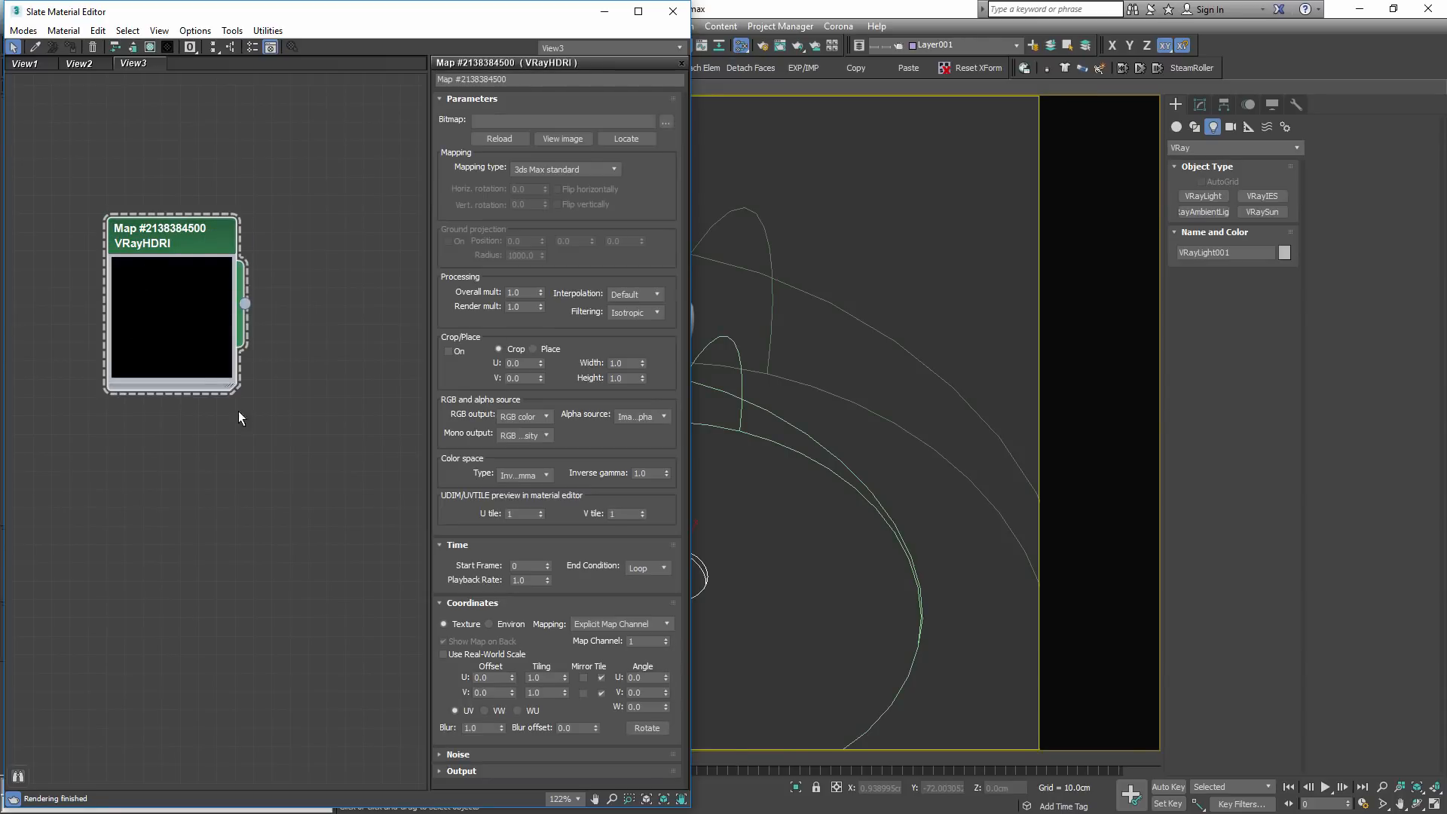
- Load an HDR environment image from the interior HDRI free pack into the map and set its mapping type to Spherical
{"action": "left_click", "coordinate": [668, 121]}
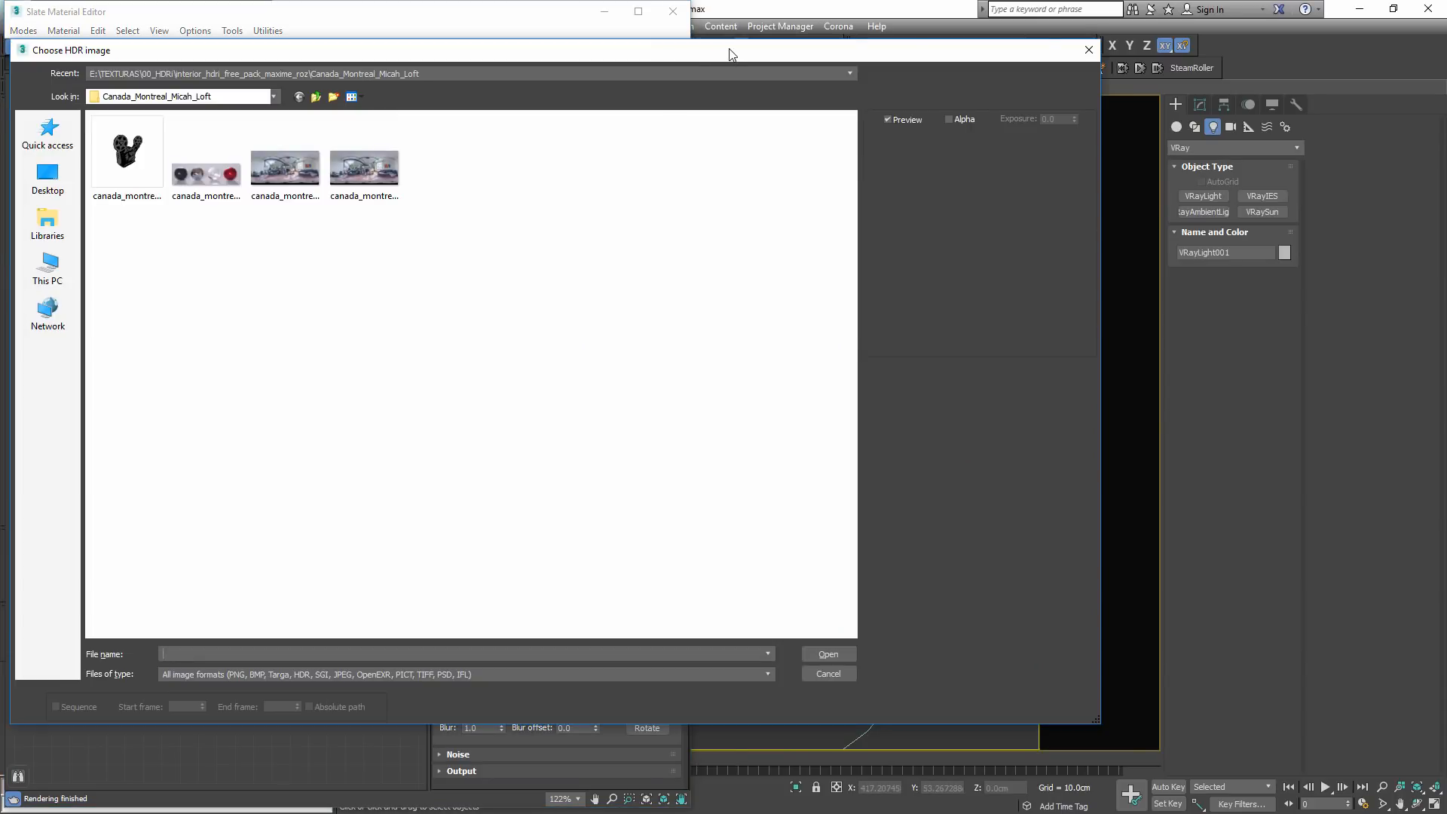
{"action": "left_click_drag", "start_coordinate": [716, 54], "coordinate": [0, 102]}
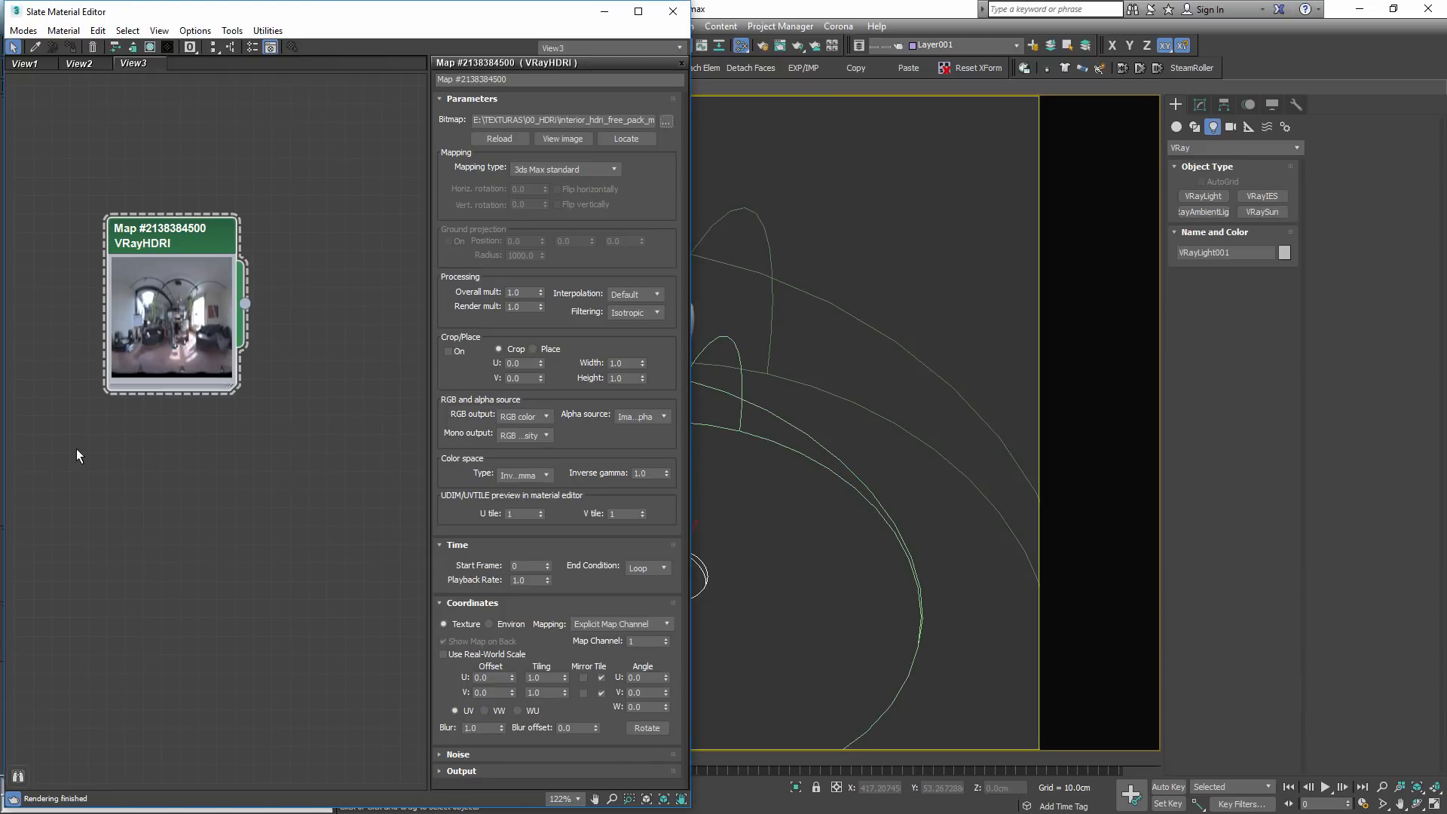
{"action": "left_click", "coordinate": [547, 169]}
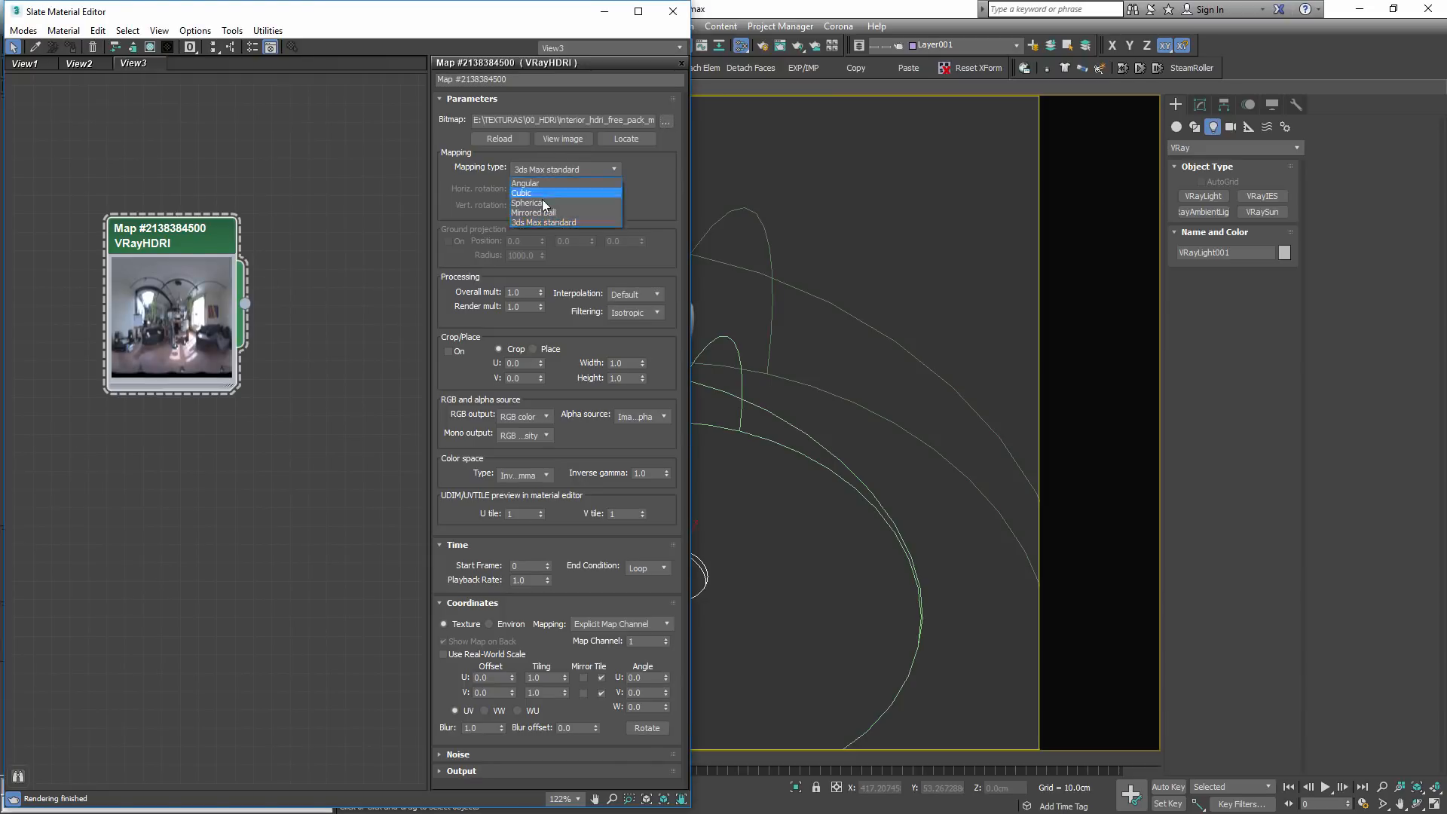
{"action": "left_click", "coordinate": [543, 199]}
{"action": "left_click_drag", "start_coordinate": [190, 242], "coordinate": [208, 242]}
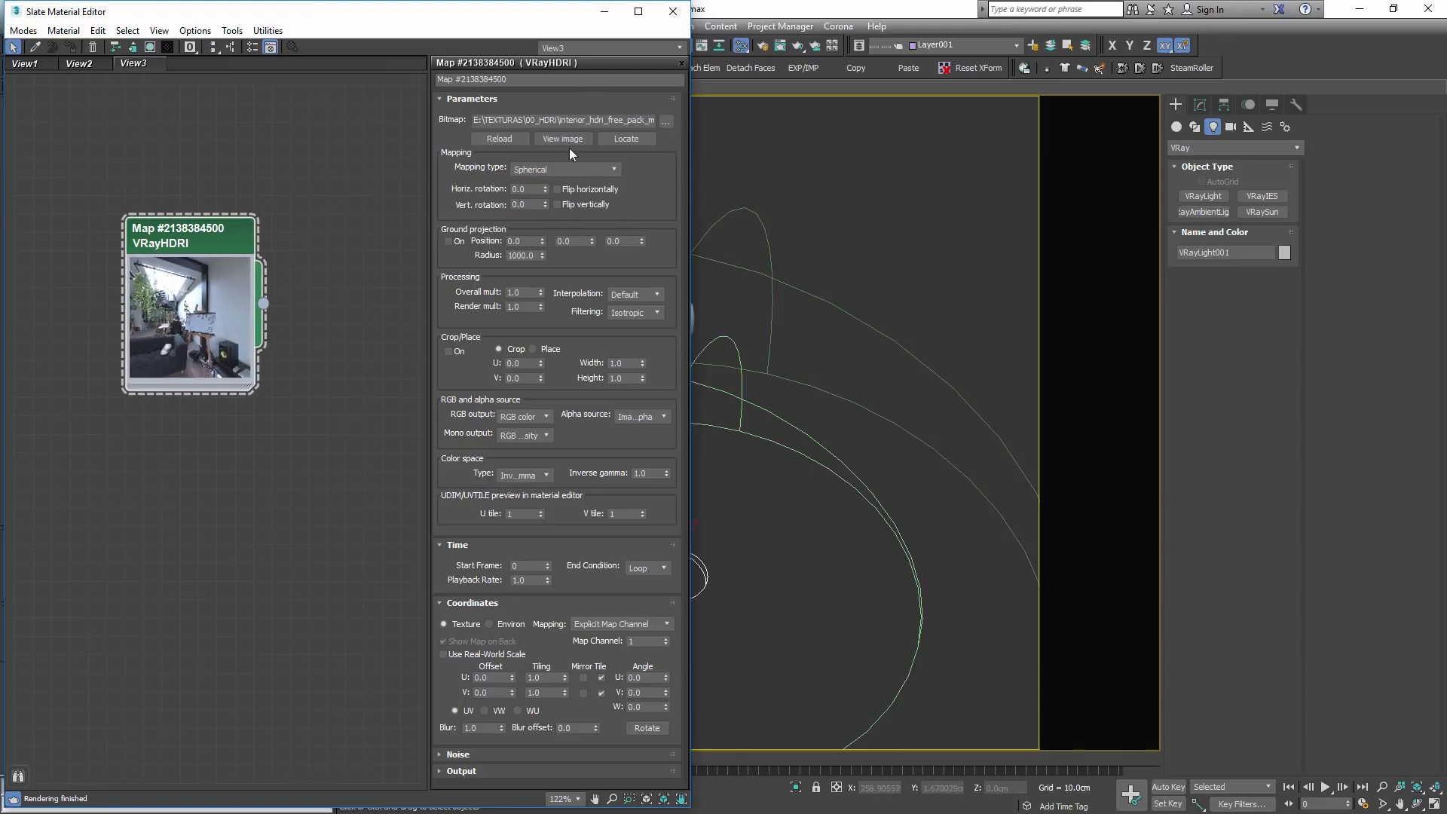
- Assign the VRayHDRI map as the dome light's texture and close the material editor
{"action": "middle_click_drag", "start_coordinate": [835, 620], "coordinate": [1040, 579], "text": "alt"}
{"action": "left_click", "coordinate": [1197, 106]}
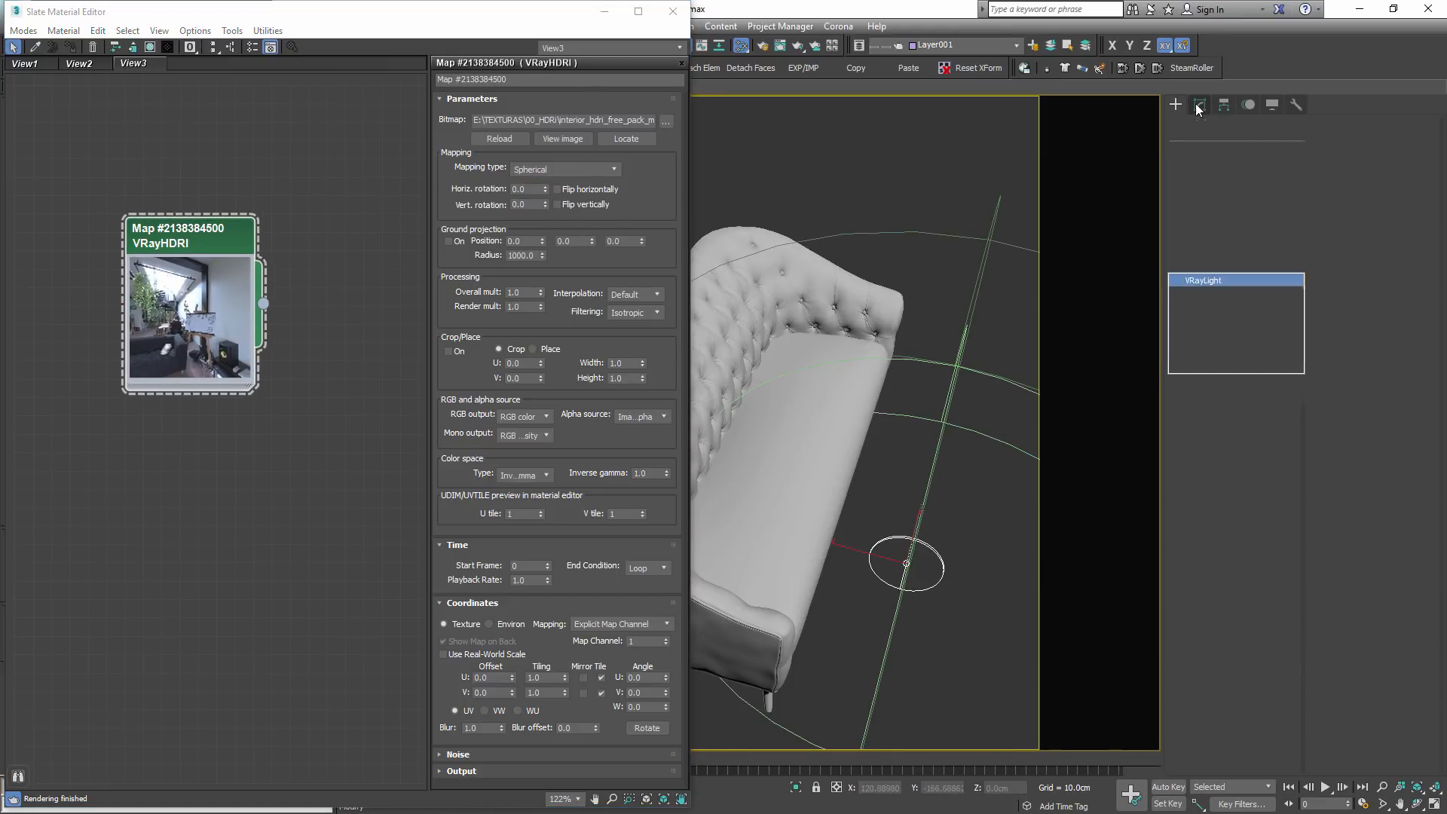
{"action": "left_click_drag", "start_coordinate": [263, 303], "coordinate": [1252, 607]}
{"action": "left_click", "coordinate": [690, 460]}
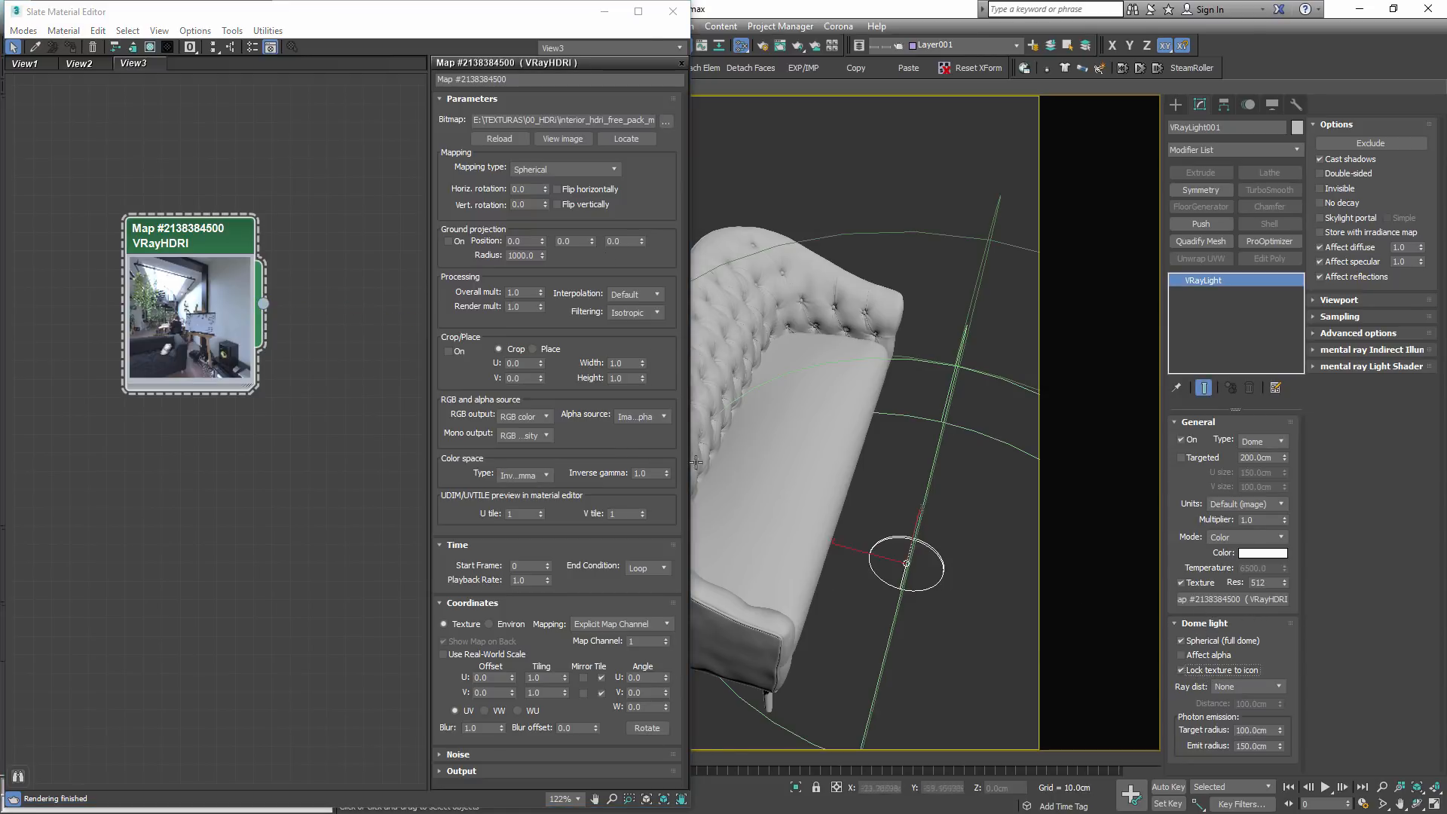
{"action": "left_click", "coordinate": [673, 11]}
- Start an interactive render of the sofa in the V-Ray frame buffer with the Exposure and LUT corrections turned off
{"action": "middle_click_drag", "start_coordinate": [850, 384], "coordinate": [677, 522], "text": "alt"}
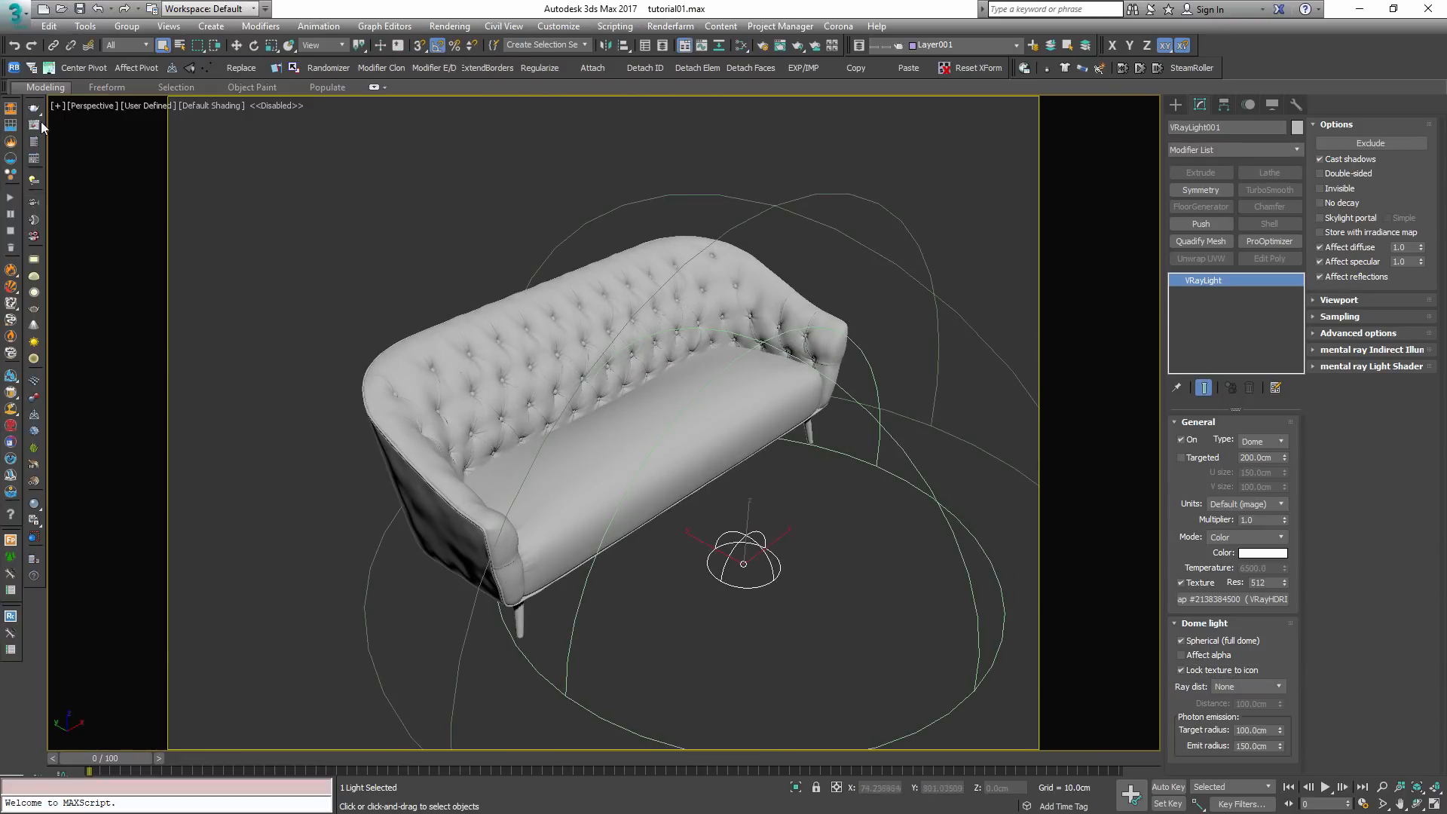
{"action": "left_click", "coordinate": [37, 125]}
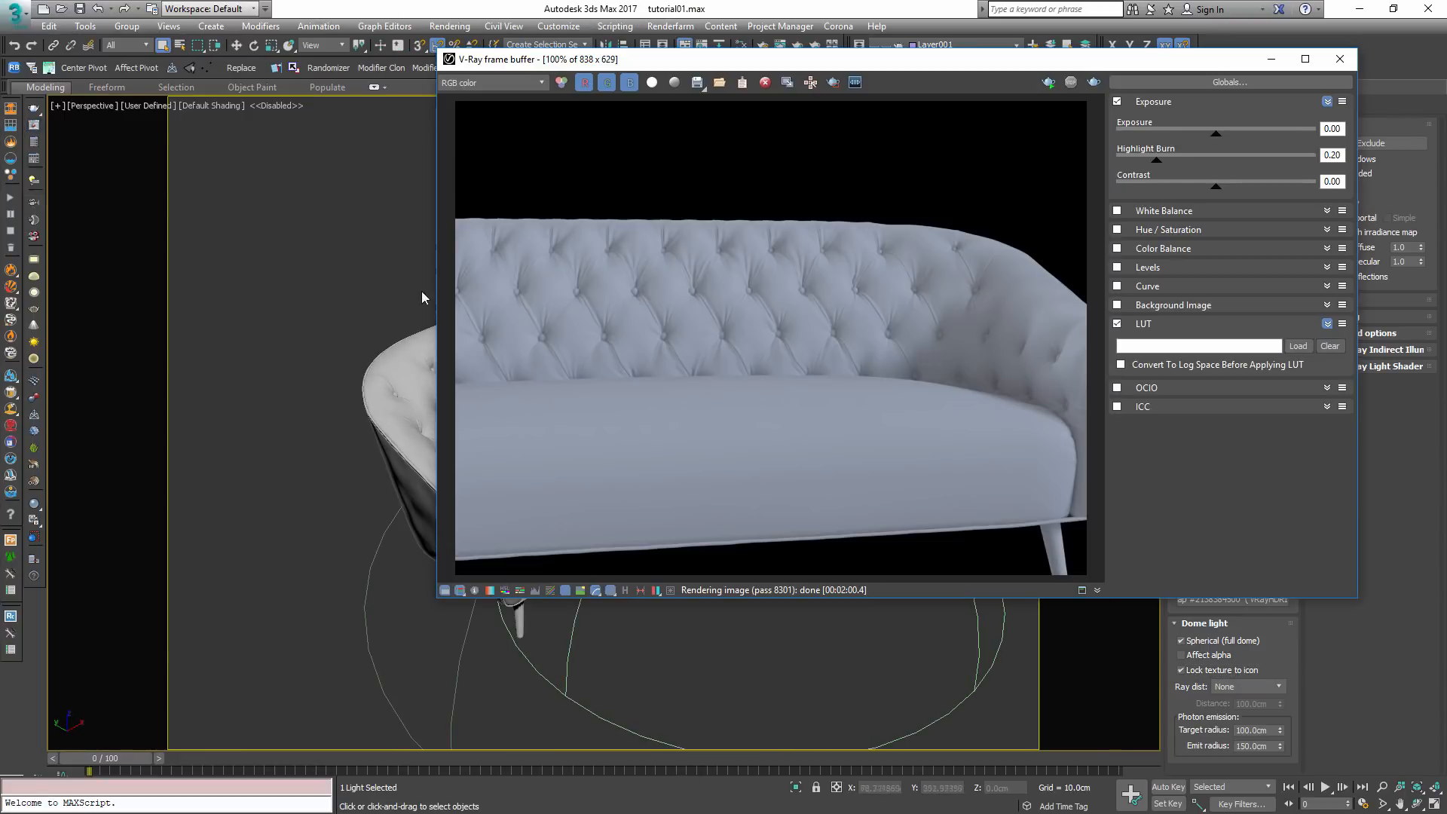
{"action": "left_click", "coordinate": [1049, 81]}
{"action": "left_click", "coordinate": [1117, 101]}
{"action": "left_click", "coordinate": [1117, 324]}
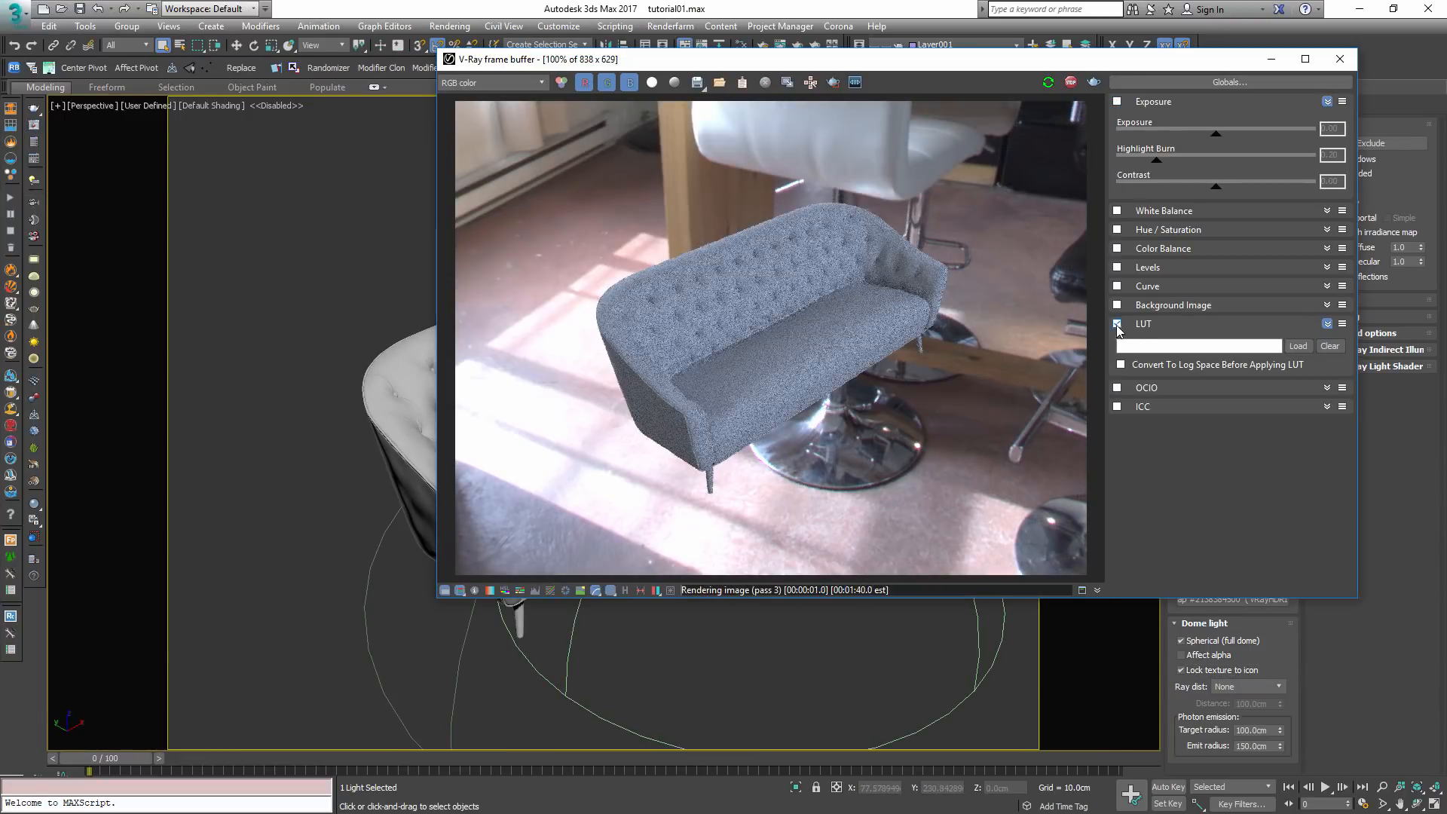
{"action": "left_click_drag", "start_coordinate": [864, 60], "coordinate": [316, 46]}
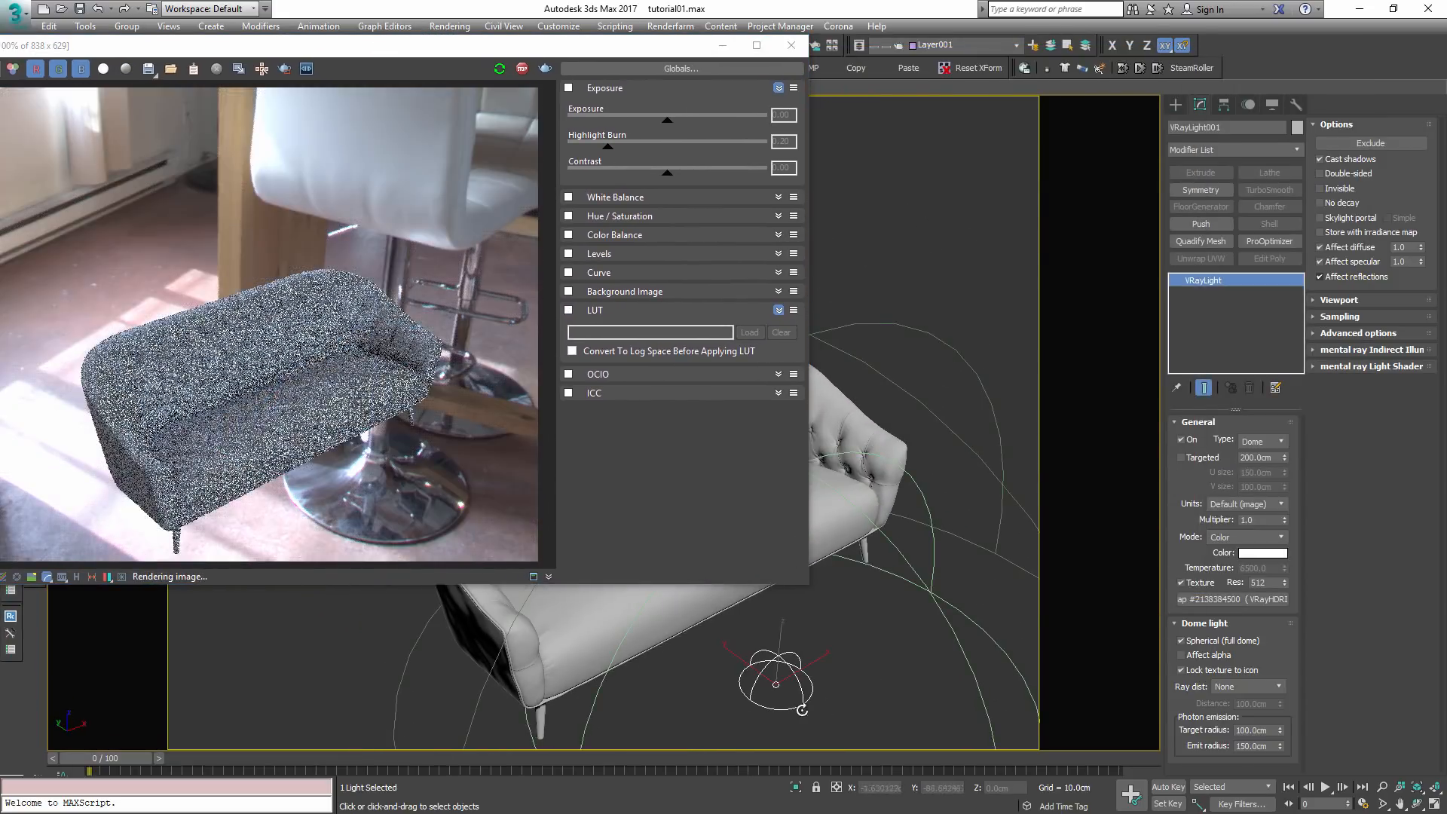
- Rotate the dome light around Z to about 41 degrees to reorient the HDRI lighting on the sofa
{"action": "key", "text": "e"}
{"action": "left_click_drag", "start_coordinate": [827, 723], "coordinate": [822, 678]}
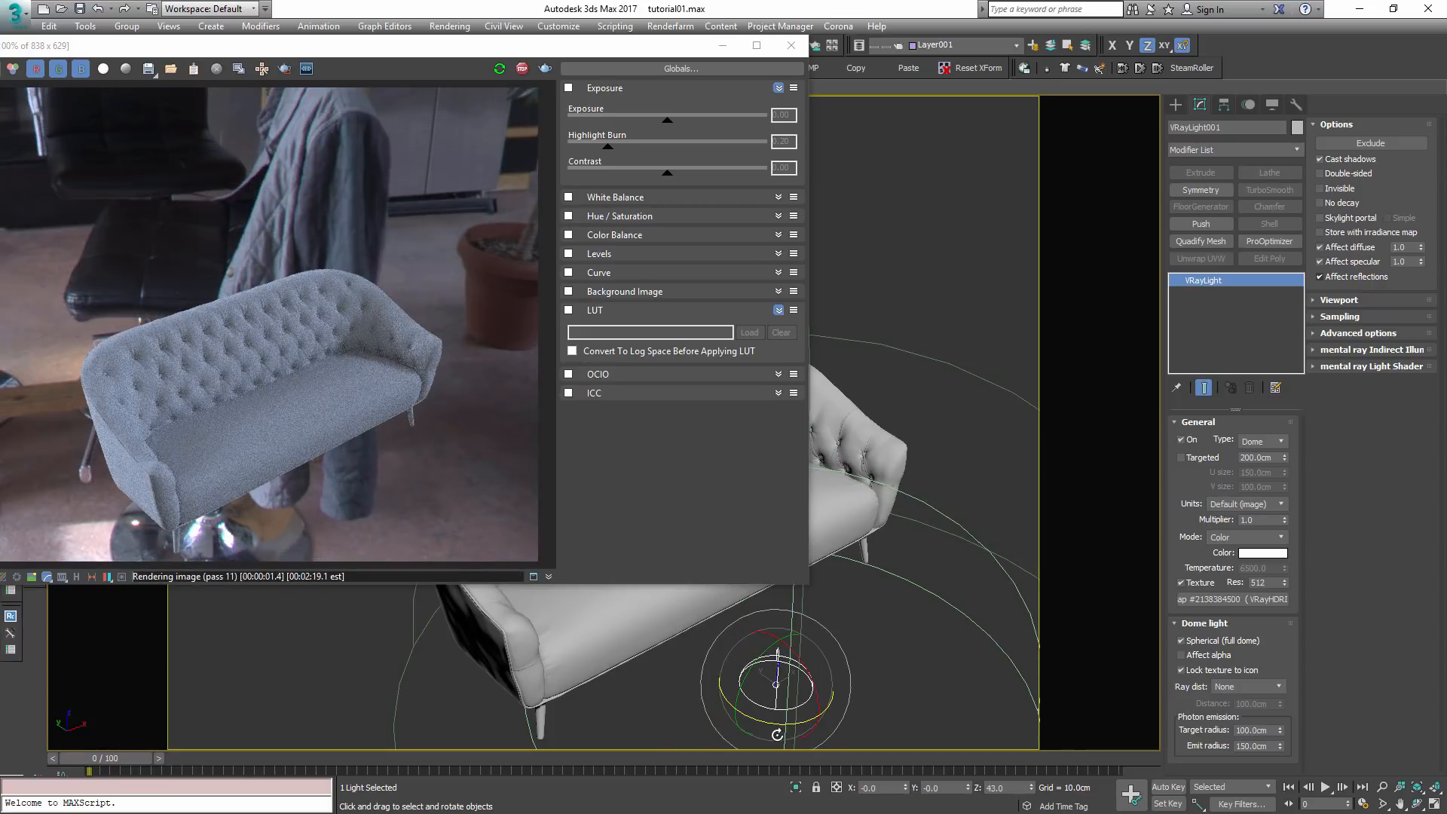
{"action": "mouse_move", "coordinate": [779, 733]}
{"action": "left_mouse_down"}
{"action": "mouse_move", "coordinate": [791, 725]}
{"action": "mouse_move", "coordinate": [777, 725]}
{"action": "left_mouse_up"}
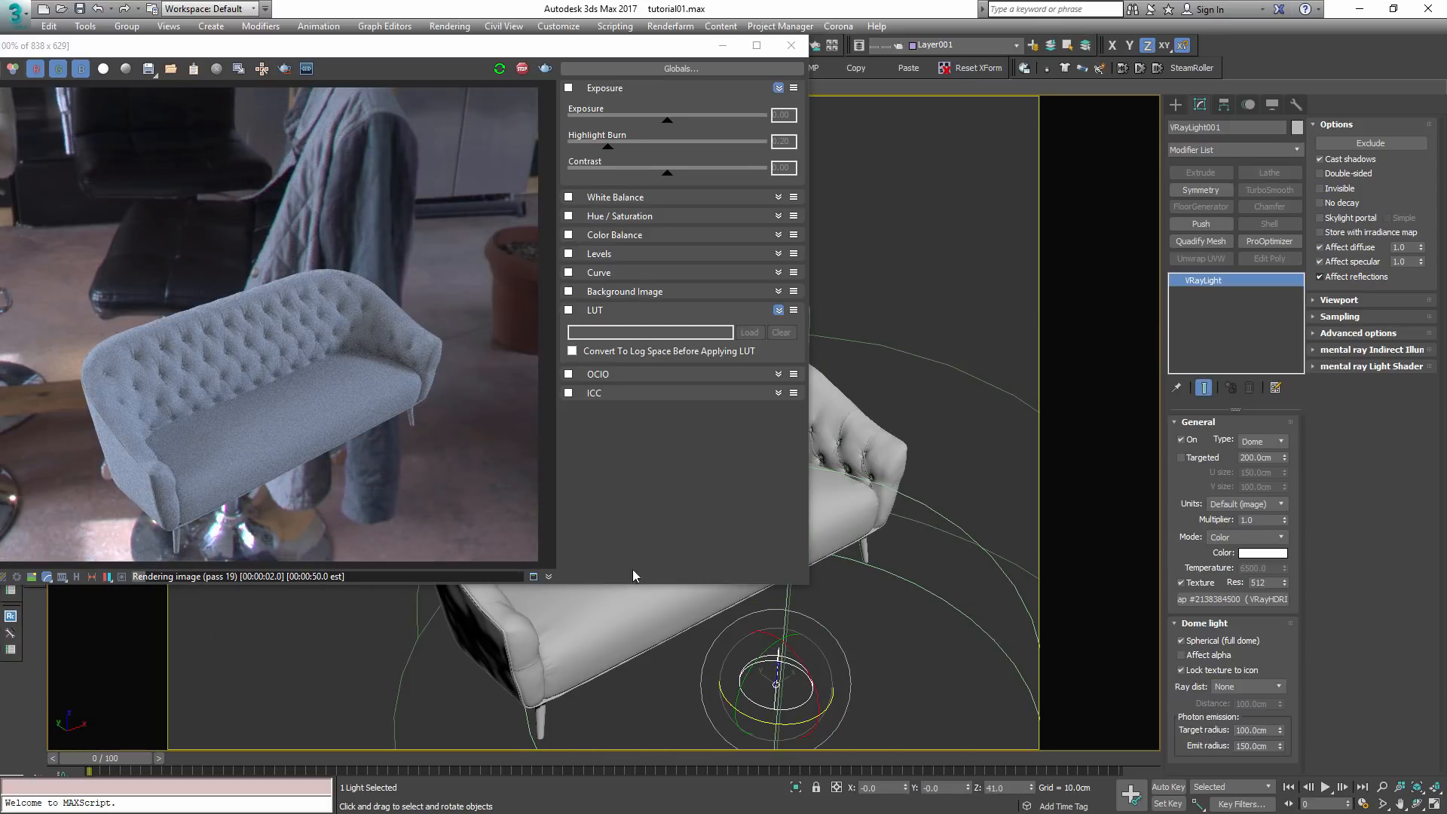
{"action": "middle_click_drag", "start_coordinate": [867, 659], "coordinate": [845, 652]}
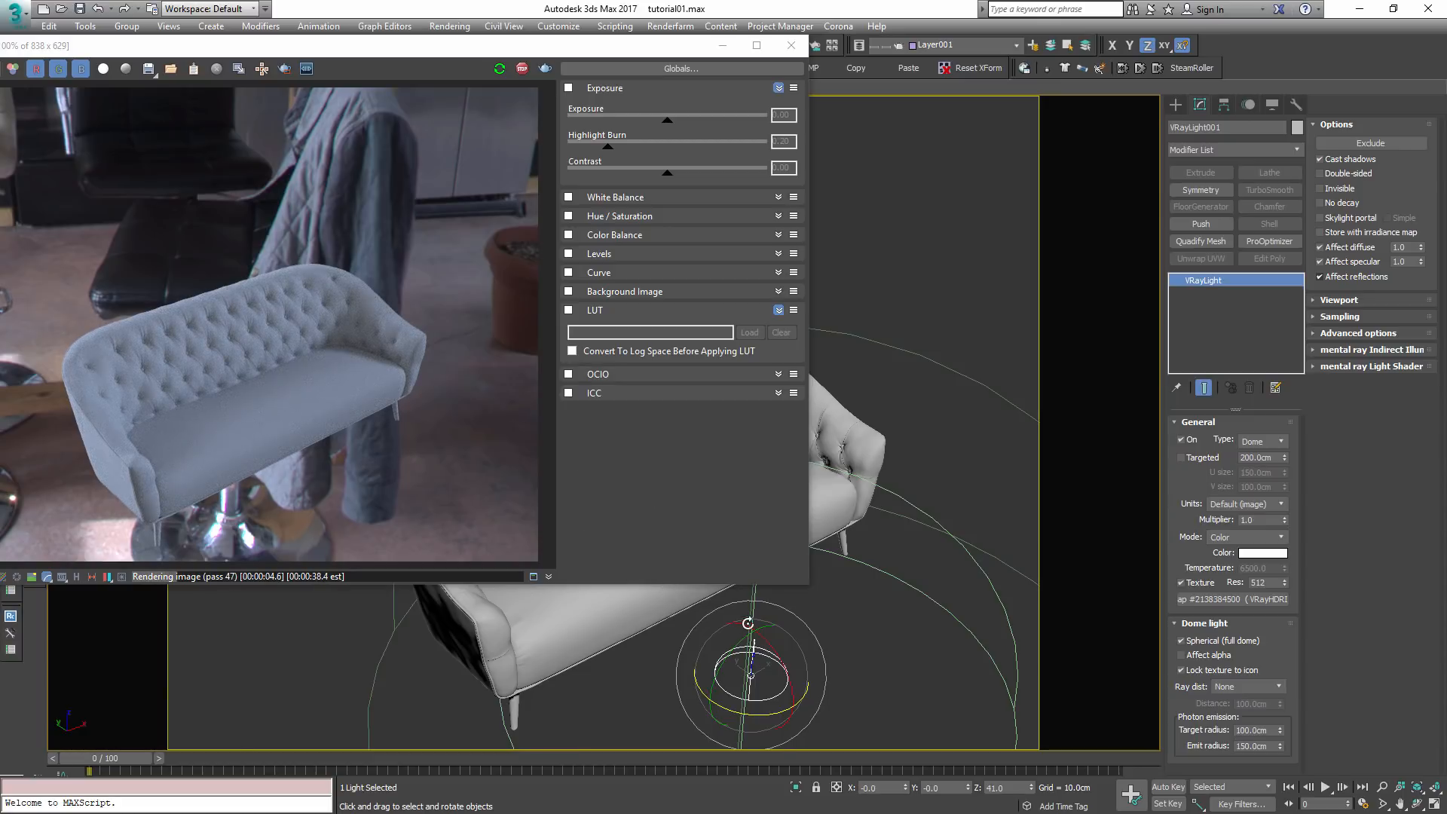
- Move the dome light along Y towards the sofa and make it invisible, with the sofa viewed more frontally
{"action": "key", "text": "w"}
{"action": "left_click_drag", "start_coordinate": [706, 642], "coordinate": [611, 568]}
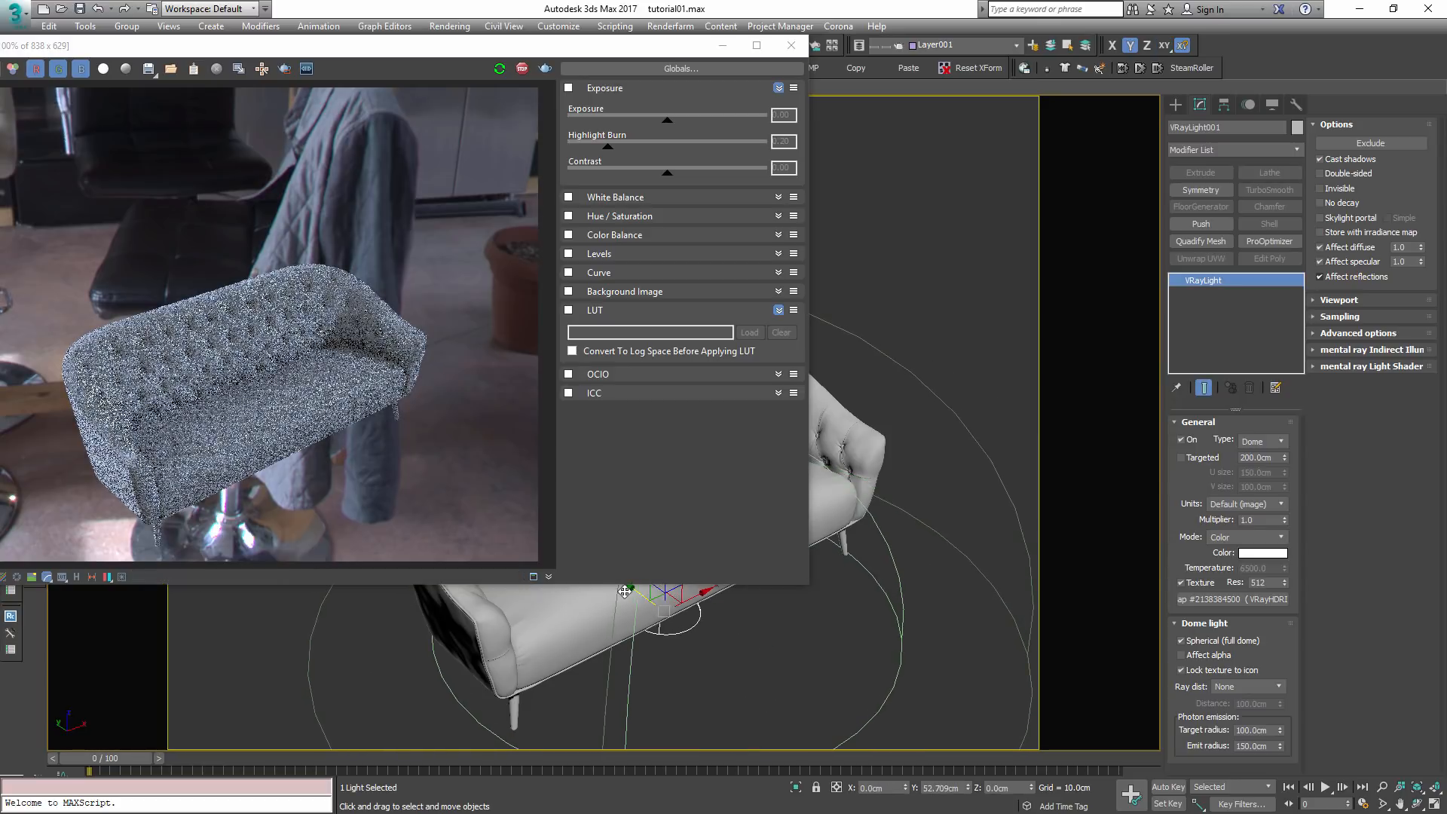
{"action": "left_click", "coordinate": [1350, 189]}
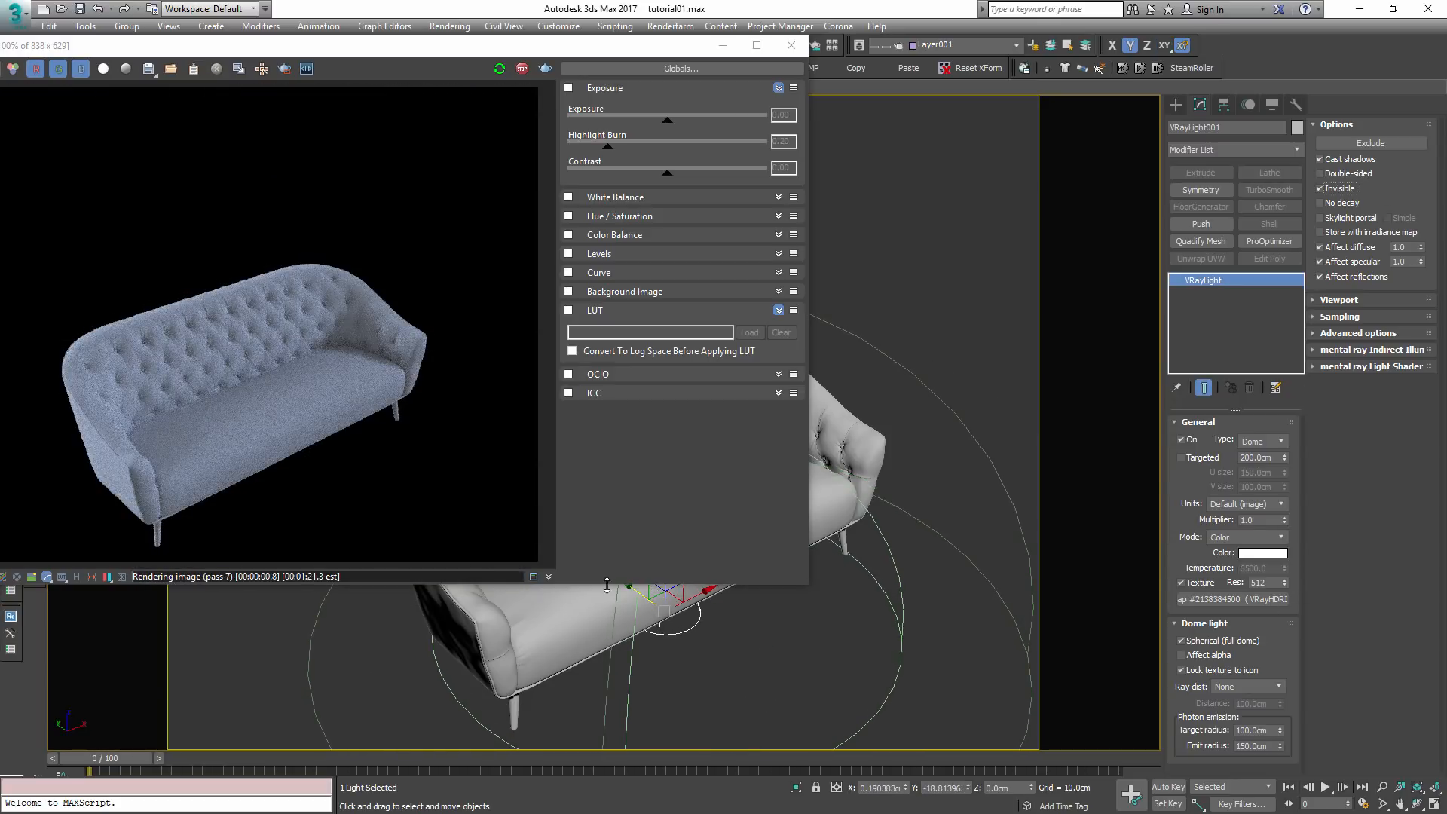
{"action": "mouse_move", "coordinate": [677, 666]}
{"action": "middle_mouse_down", "text": "alt"}
{"action": "mouse_move", "coordinate": [654, 687]}
{"action": "mouse_move", "coordinate": [668, 638]}
{"action": "mouse_move", "coordinate": [683, 652]}
{"action": "middle_mouse_up", "text": "alt"}
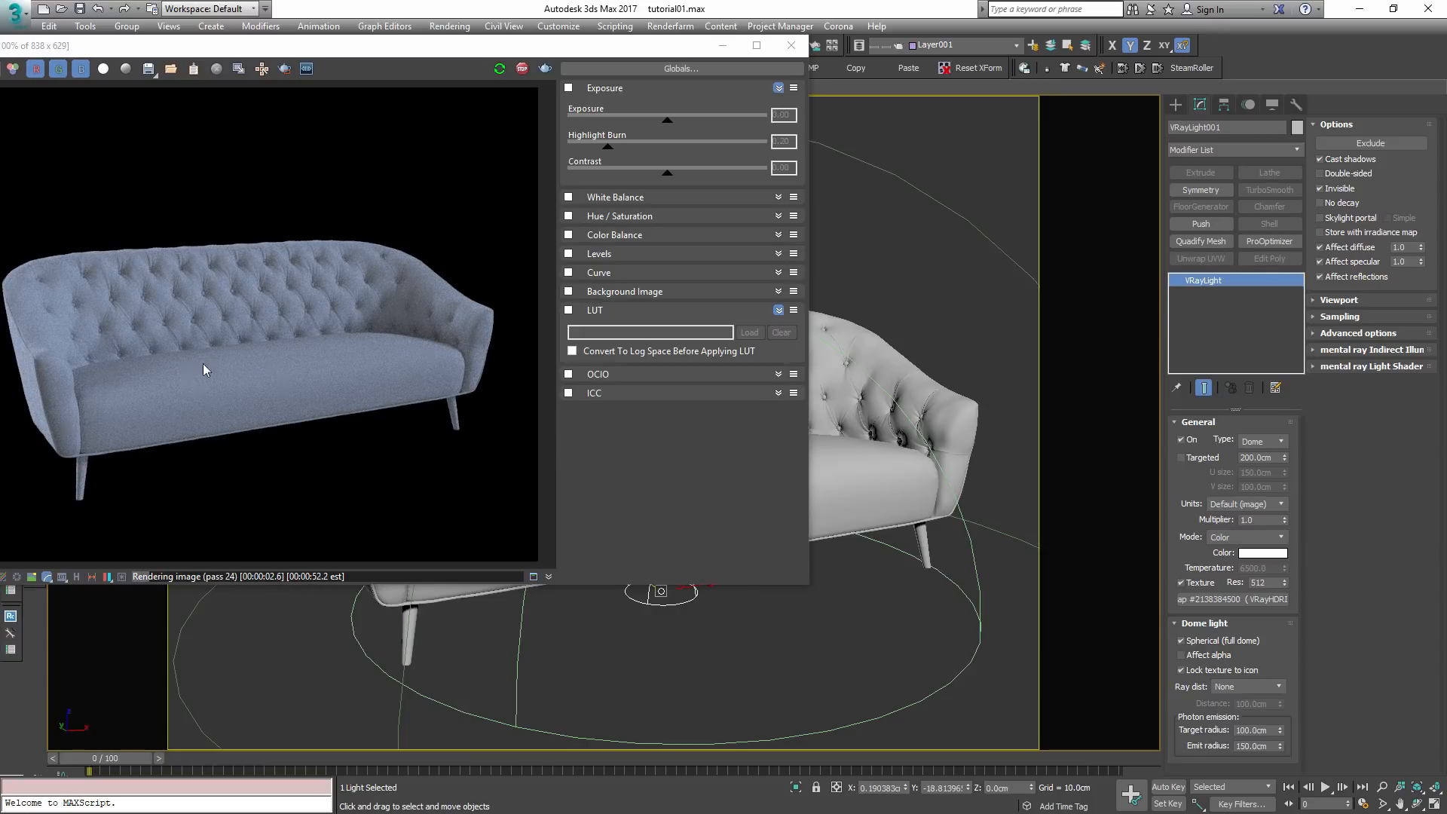
- Enable Exposure with Highlight Burn at 0.20 and load a LUT from the 3DCollective Filmic LUT Pack01 folder
{"action": "left_click_drag", "start_coordinate": [395, 56], "coordinate": [685, 105]}
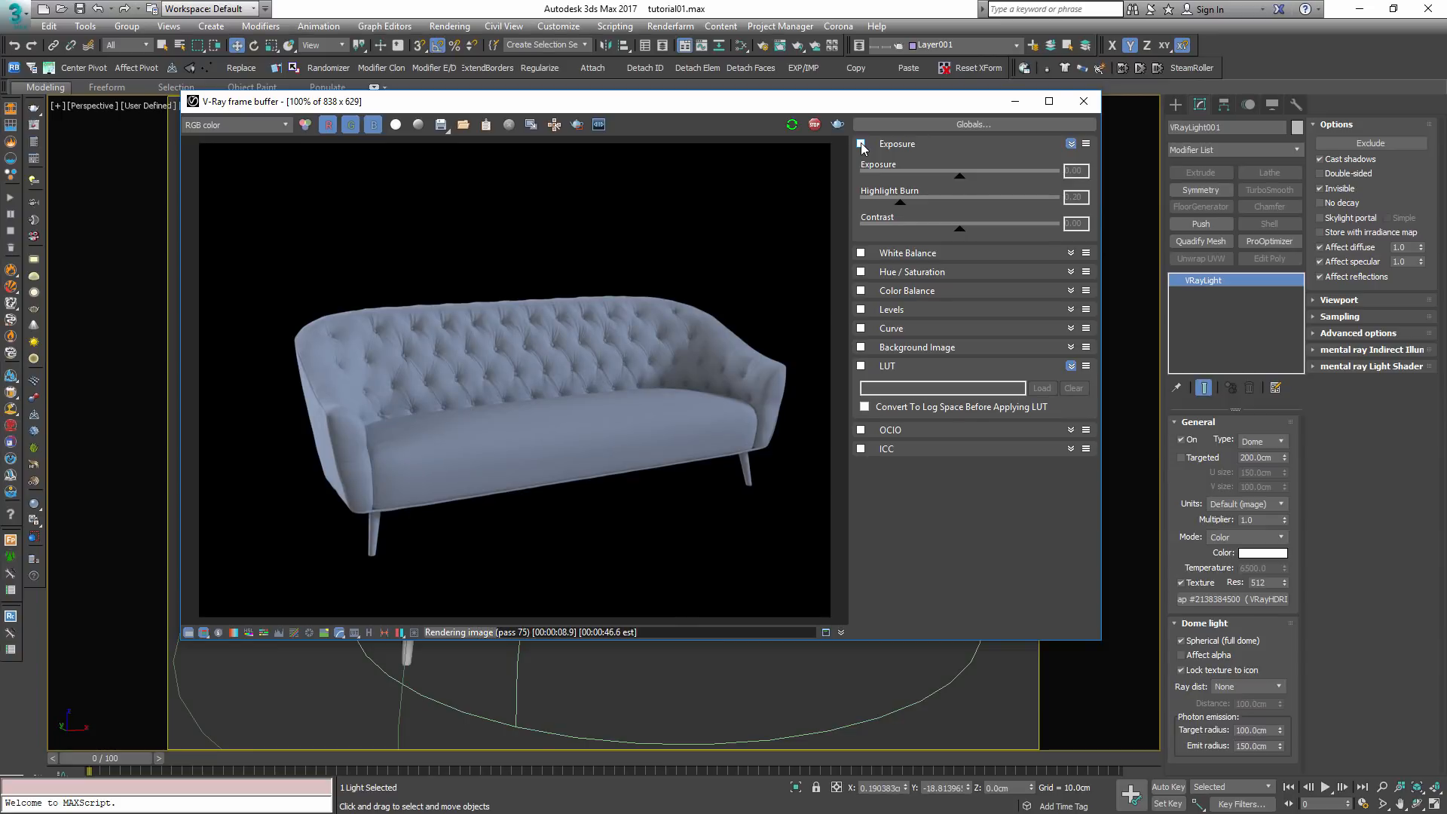
{"action": "left_click", "coordinate": [861, 143]}
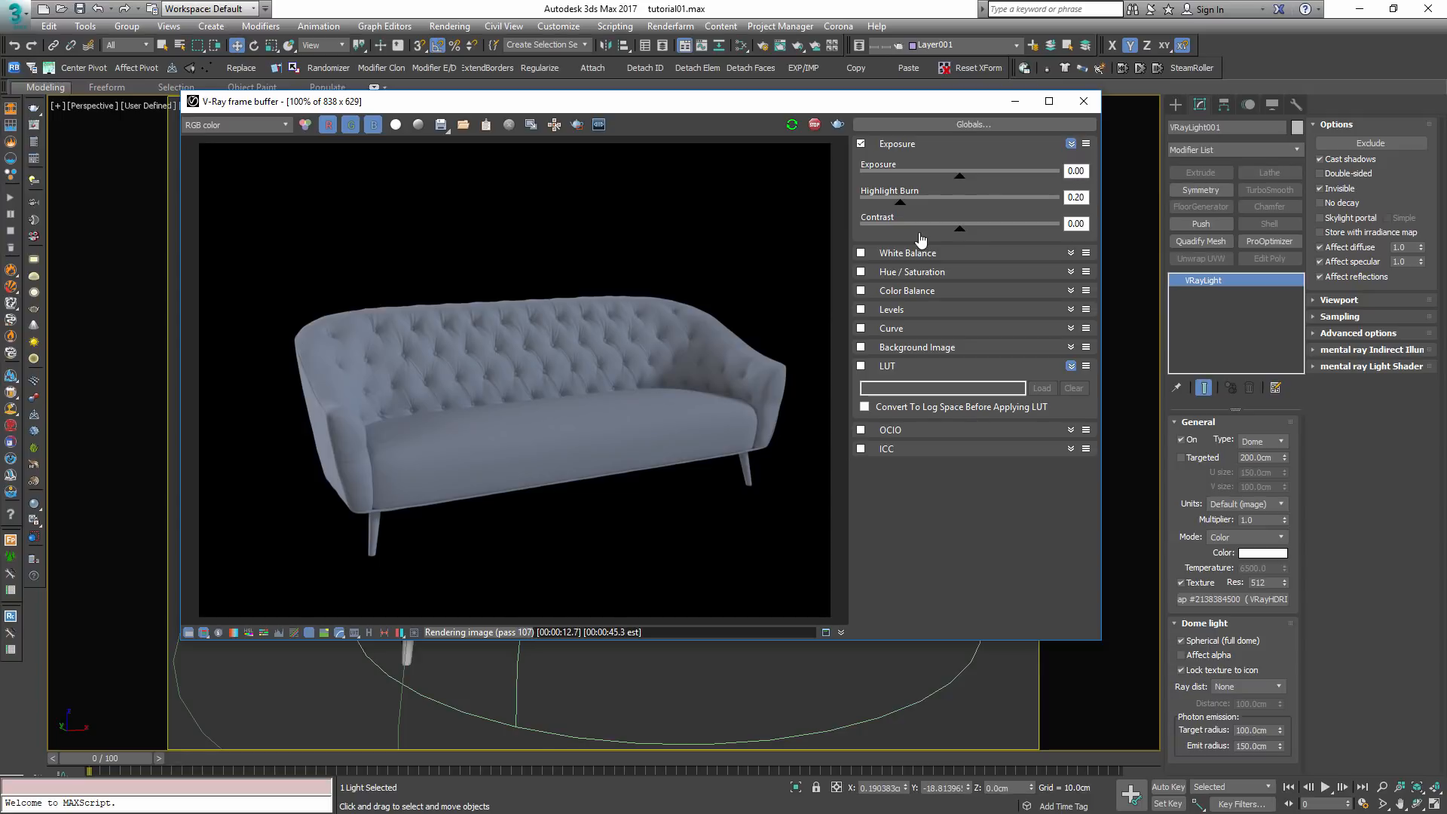
{"action": "left_click", "coordinate": [1076, 197]}
{"action": "left_click_drag", "start_coordinate": [901, 201], "coordinate": [900, 214]}
{"action": "left_click", "coordinate": [862, 366]}
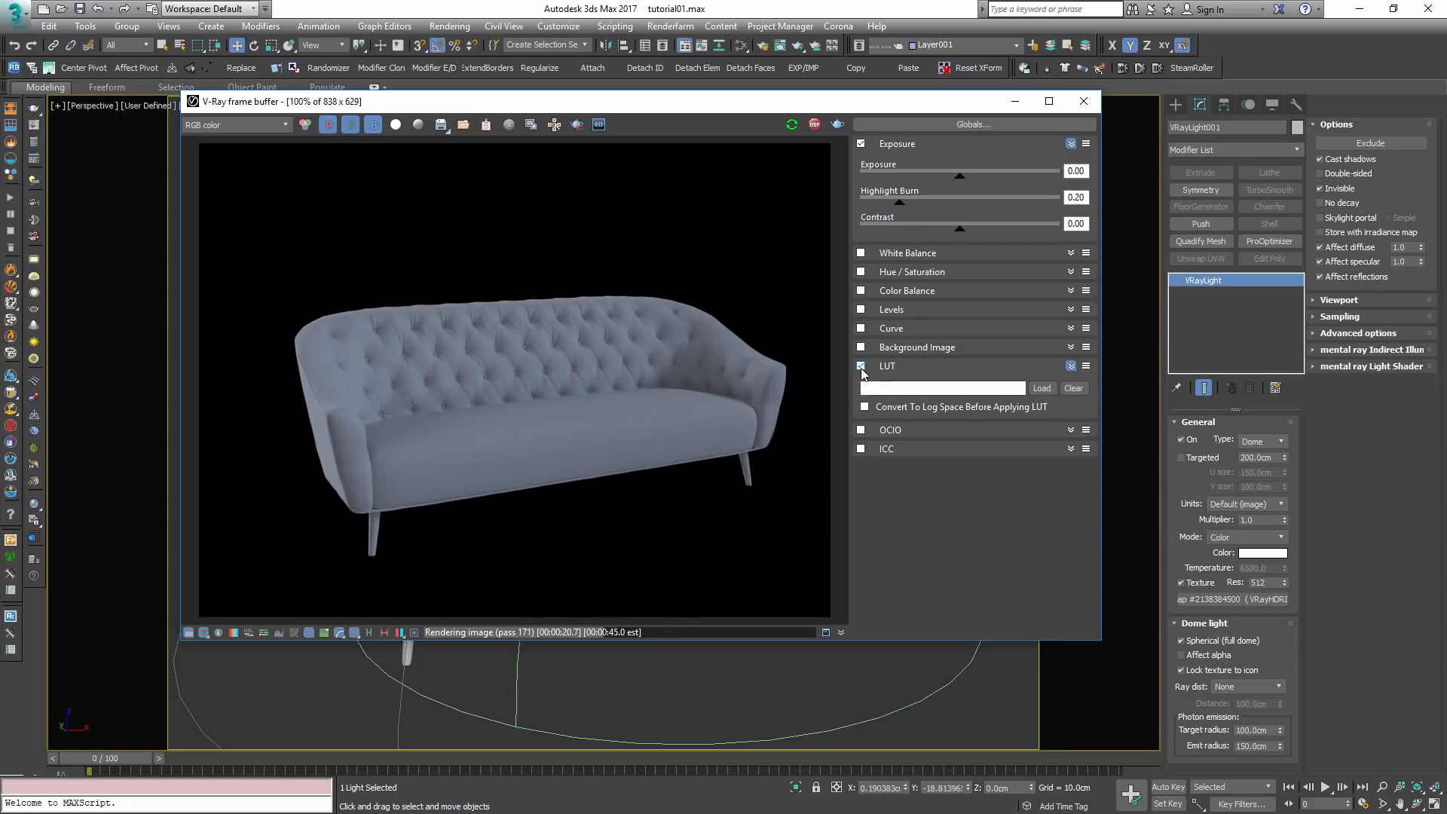
{"action": "left_click", "coordinate": [1043, 388]}
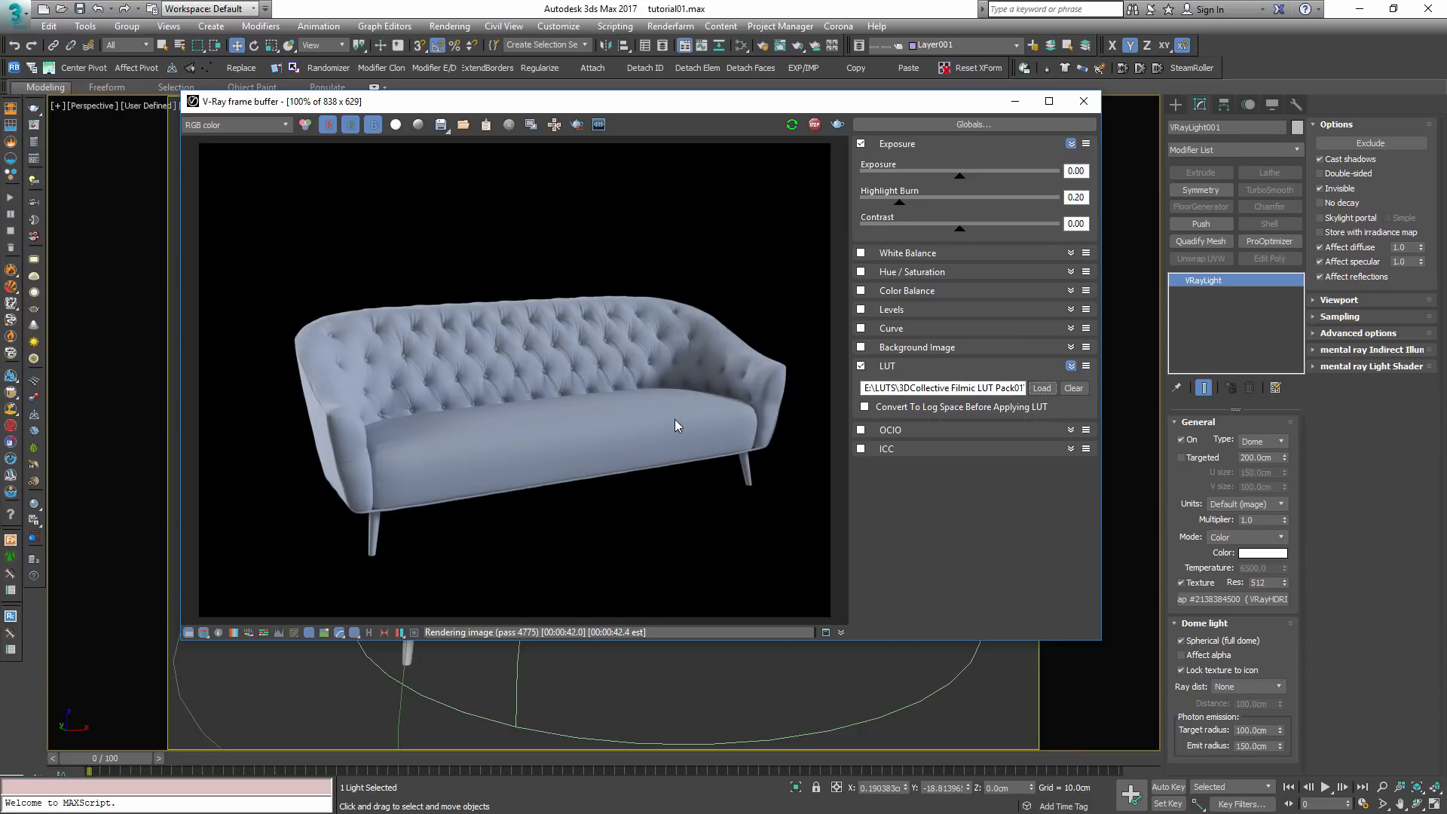
- Compare the sofa render with and without the LUT and Exposure corrections, leaving both enabled
{"action": "left_click", "coordinate": [861, 370]}
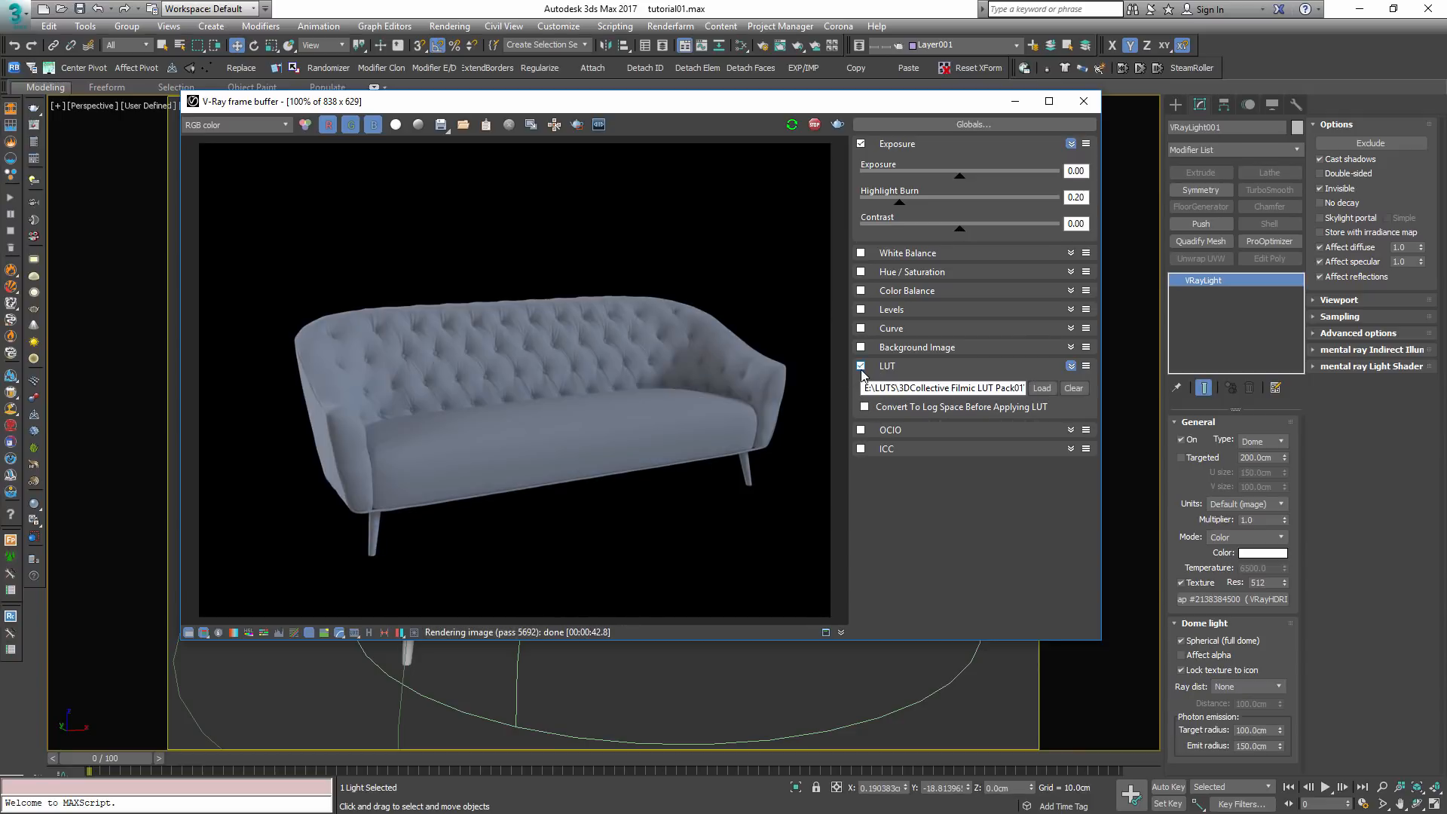
{"action": "left_click", "coordinate": [861, 144]}
{"action": "left_click", "coordinate": [862, 367]}
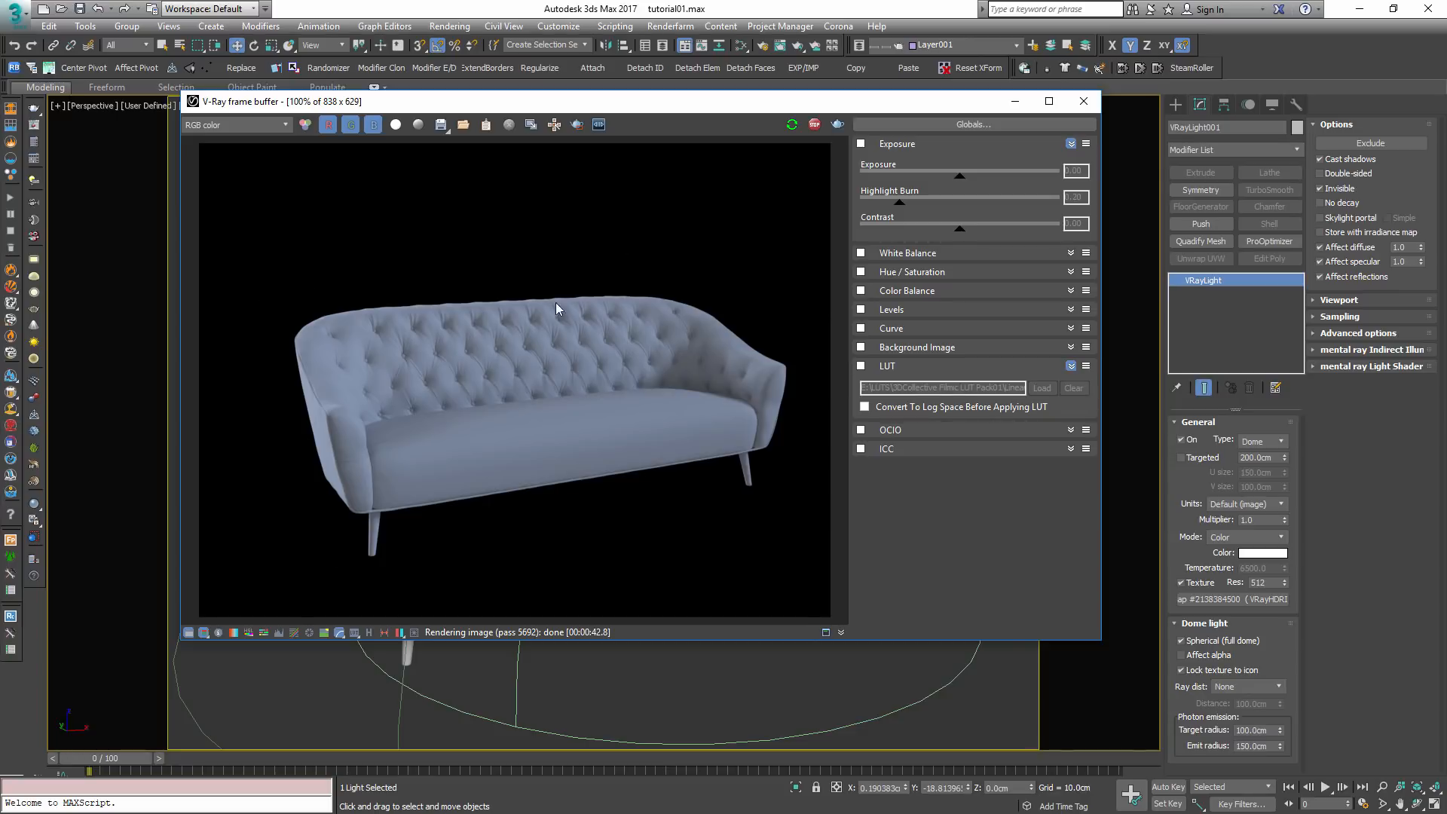
{"action": "left_click", "coordinate": [862, 367]}
{"action": "left_click", "coordinate": [861, 143]}
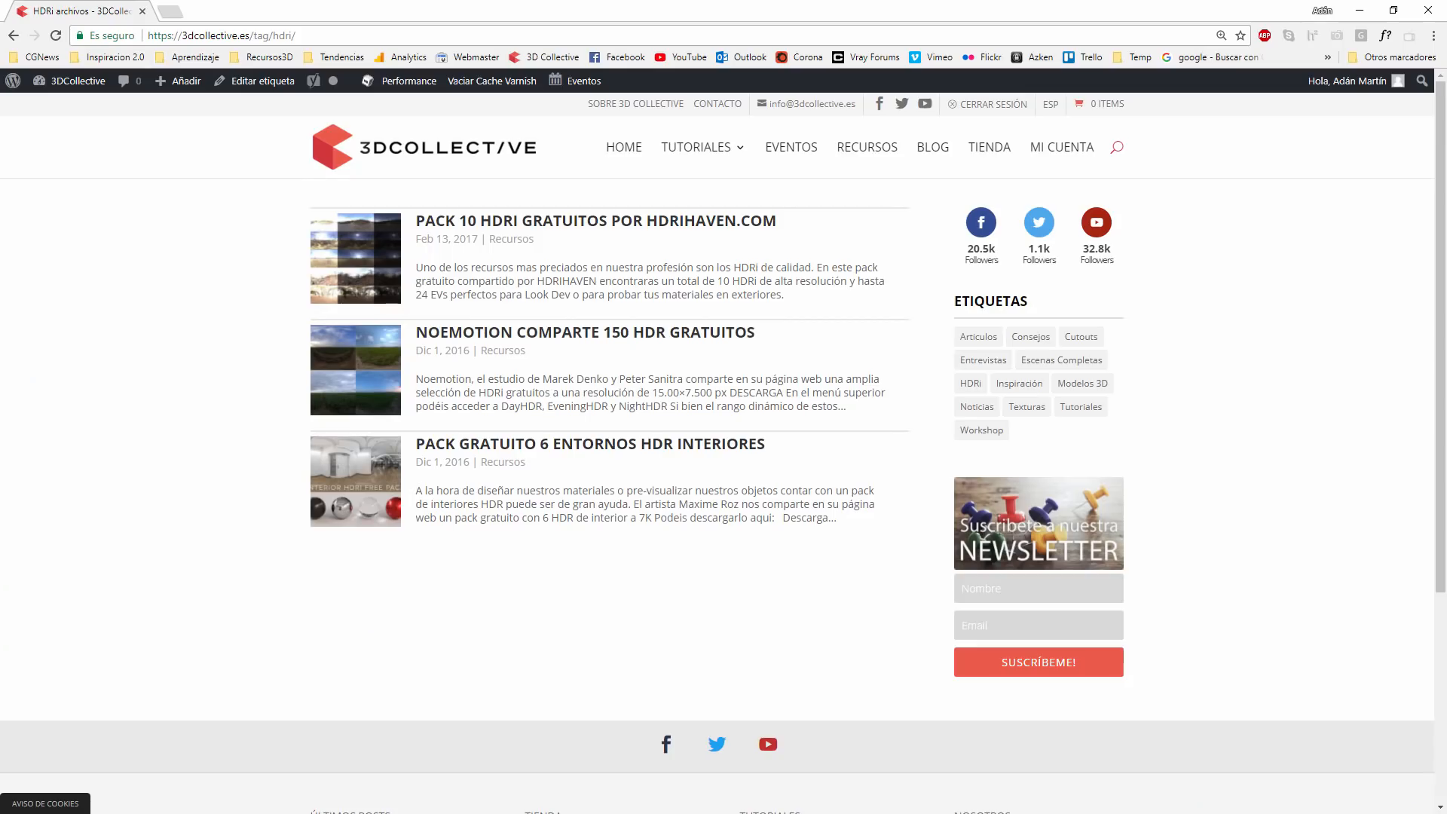
- Switch to the browser, open the Filmic LUTs Profesional Pack in the 3DCollective shop and examine its filmic versus linear render comparison
{"action": "left_click", "coordinate": [1001, 154]}
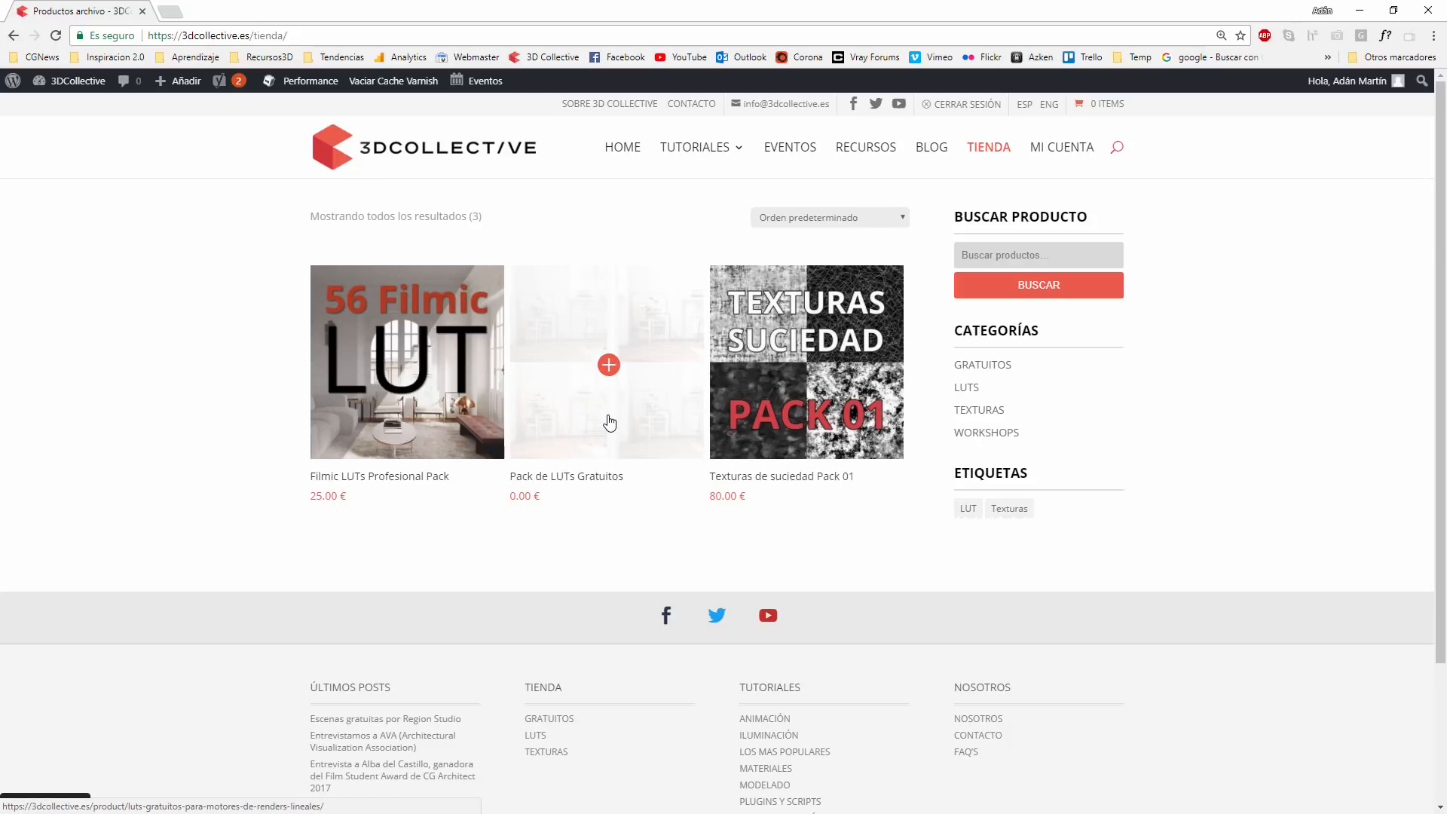
{"action": "left_click", "coordinate": [359, 422]}
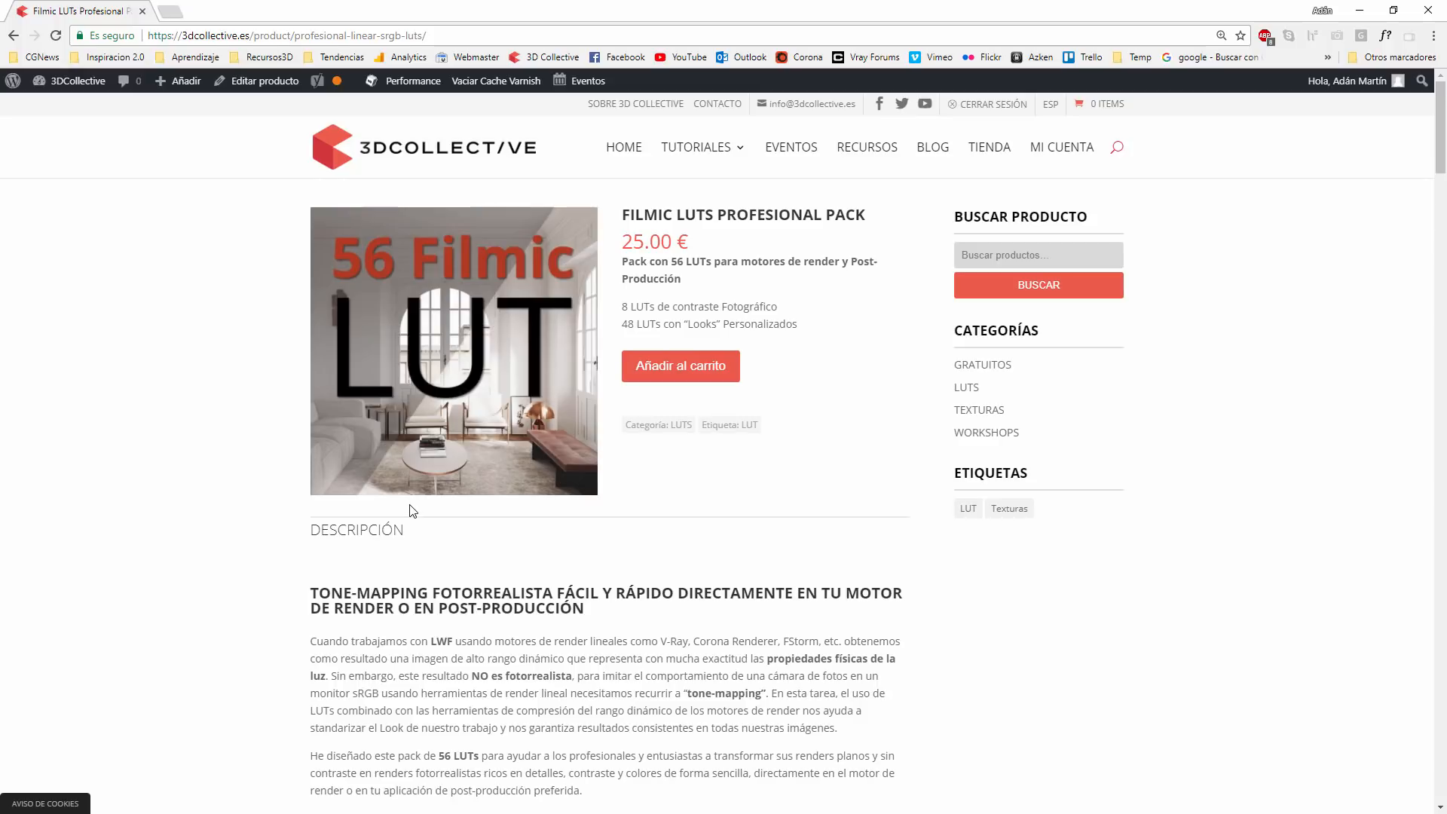
{"action": "scroll", "coordinate": [417, 596], "scroll_direction": "down", "scroll_amount": 6}
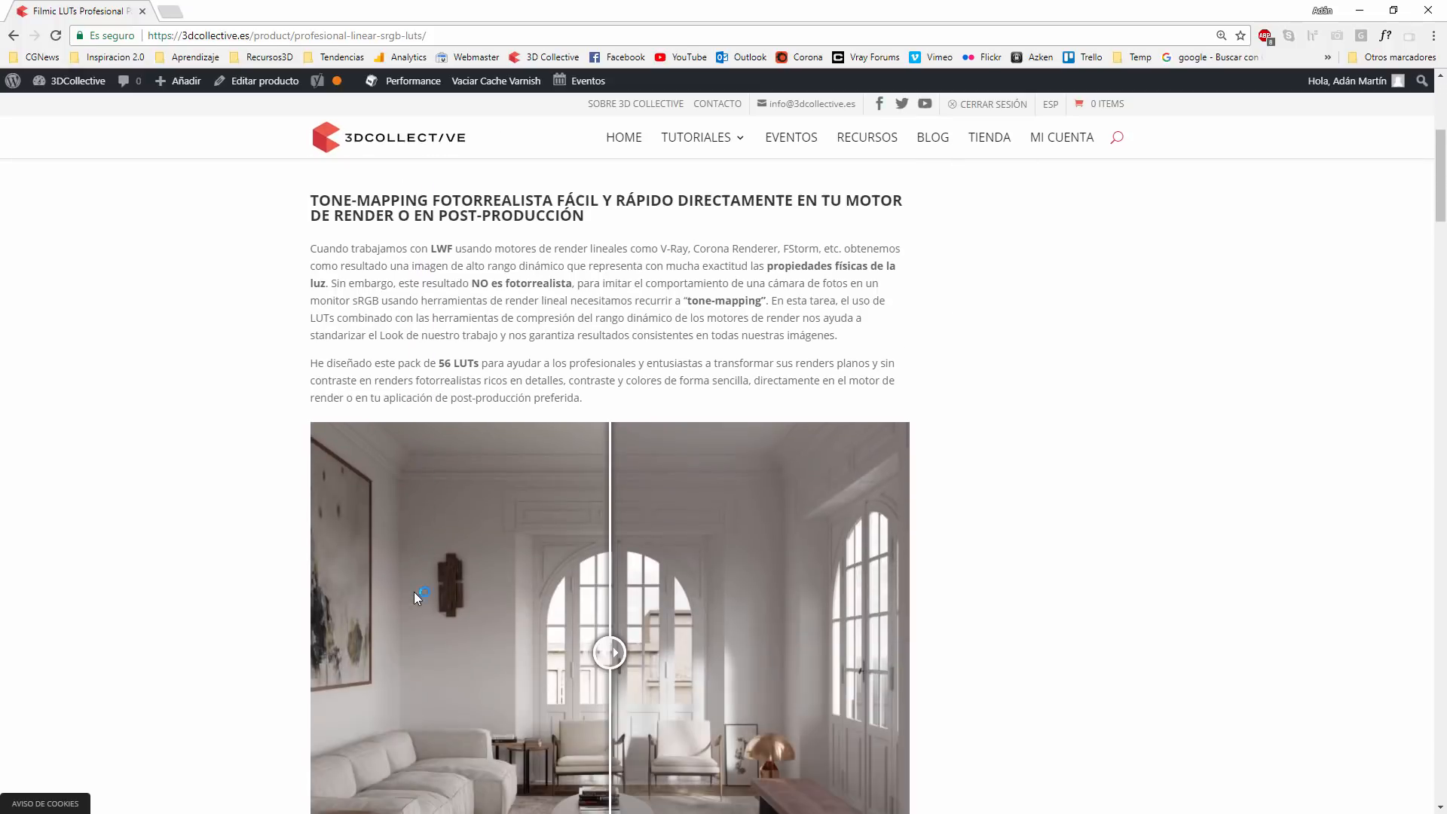
{"action": "scroll", "coordinate": [414, 591], "scroll_direction": "down", "scroll_amount": 2}
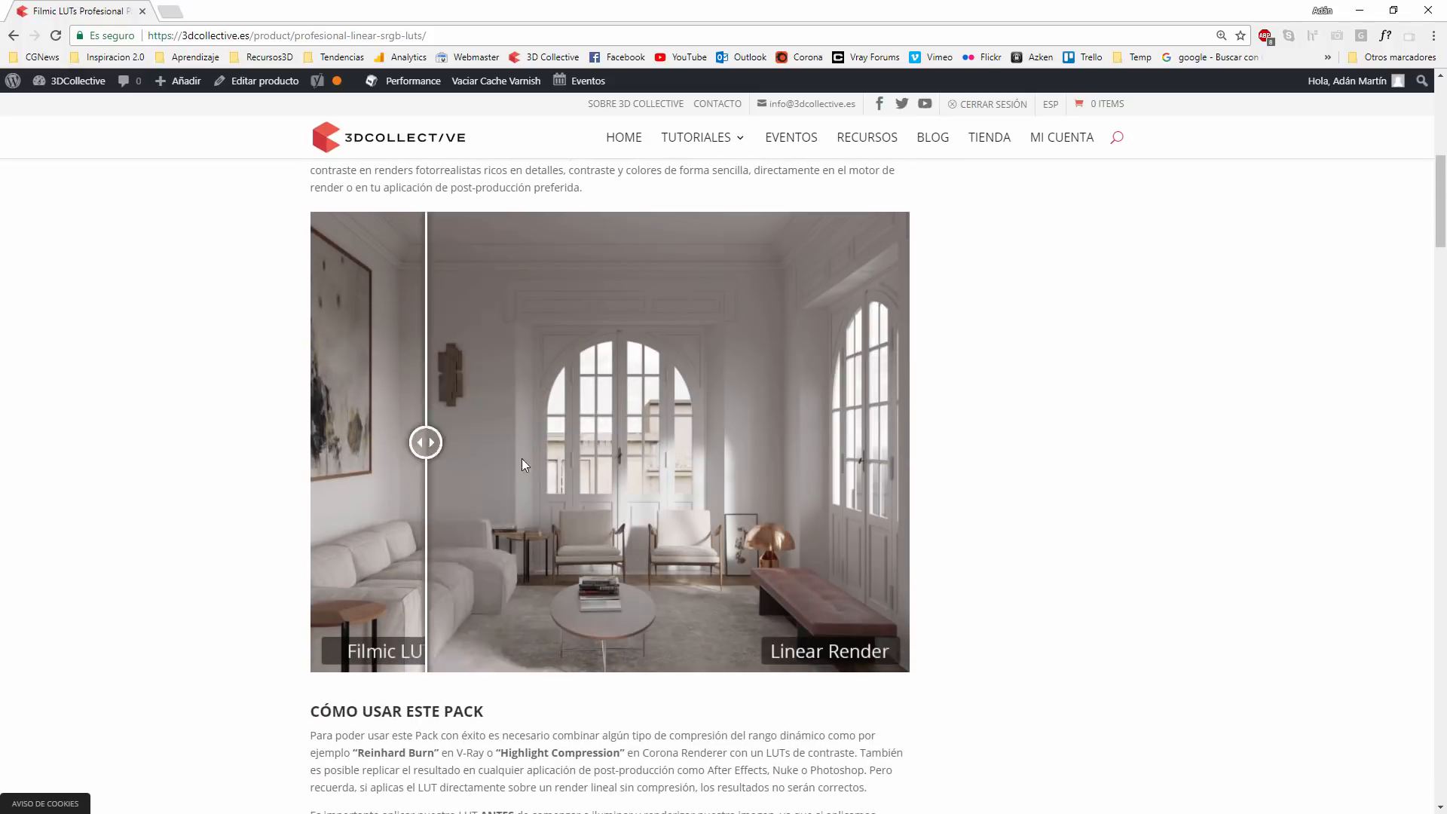
{"action": "left_click", "coordinate": [1360, 10]}
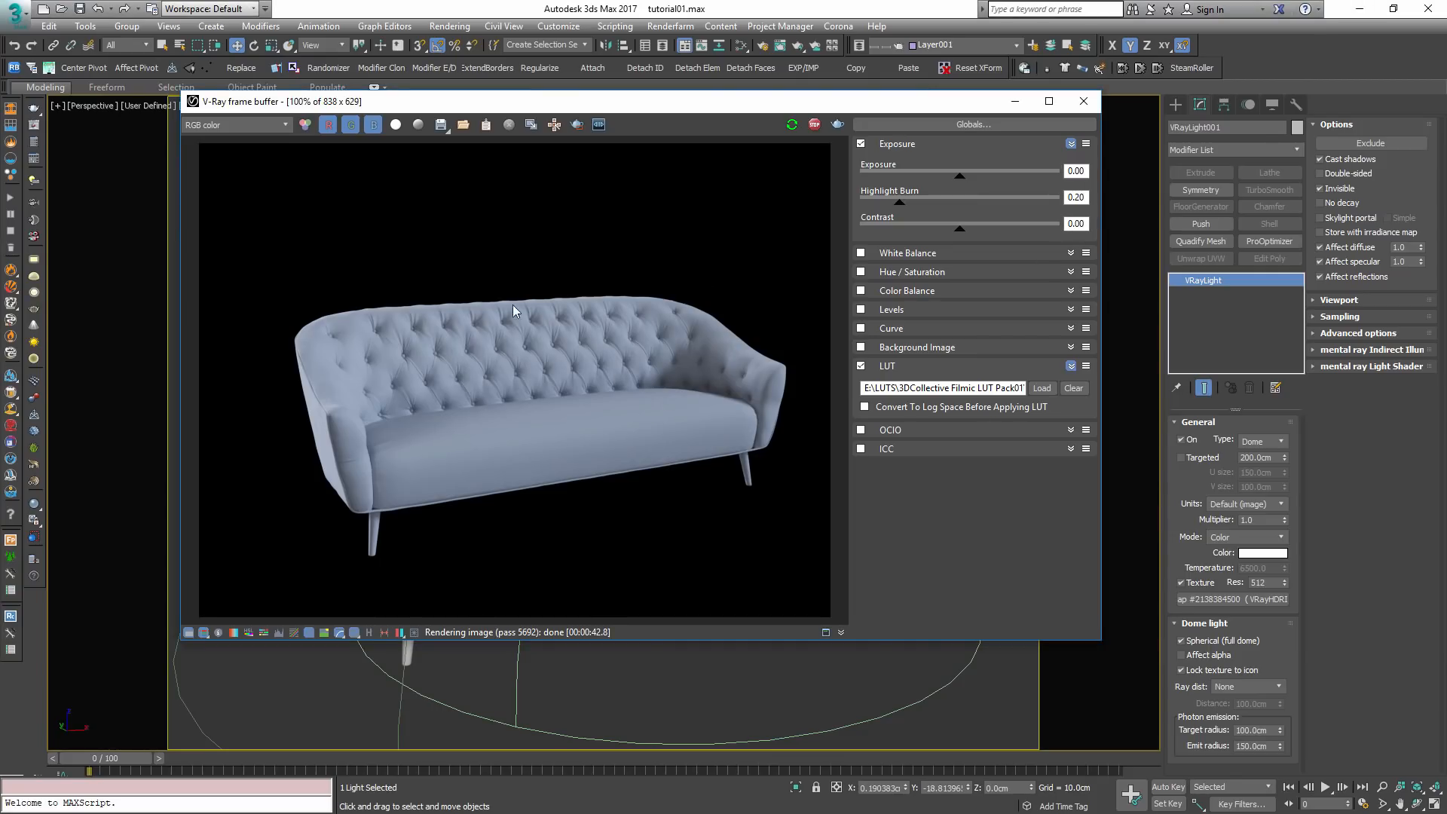
- Back in the V-Ray frame buffer, display the color corrections and enable White Balance with a temperature of 7702
{"action": "left_click", "coordinate": [595, 122]}
{"action": "left_click_drag", "start_coordinate": [512, 101], "coordinate": [564, 114]}
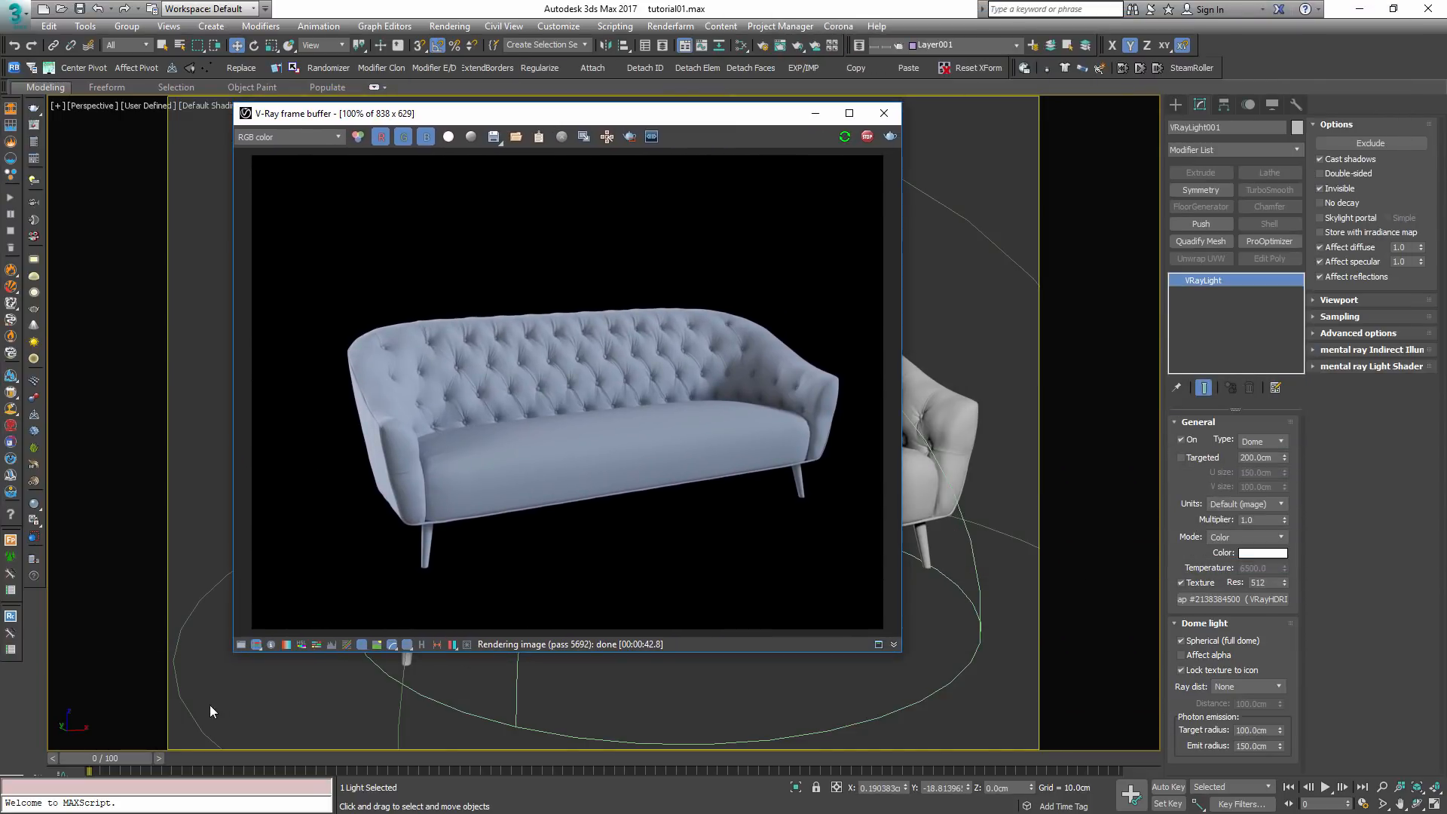
{"action": "left_click", "coordinate": [241, 644]}
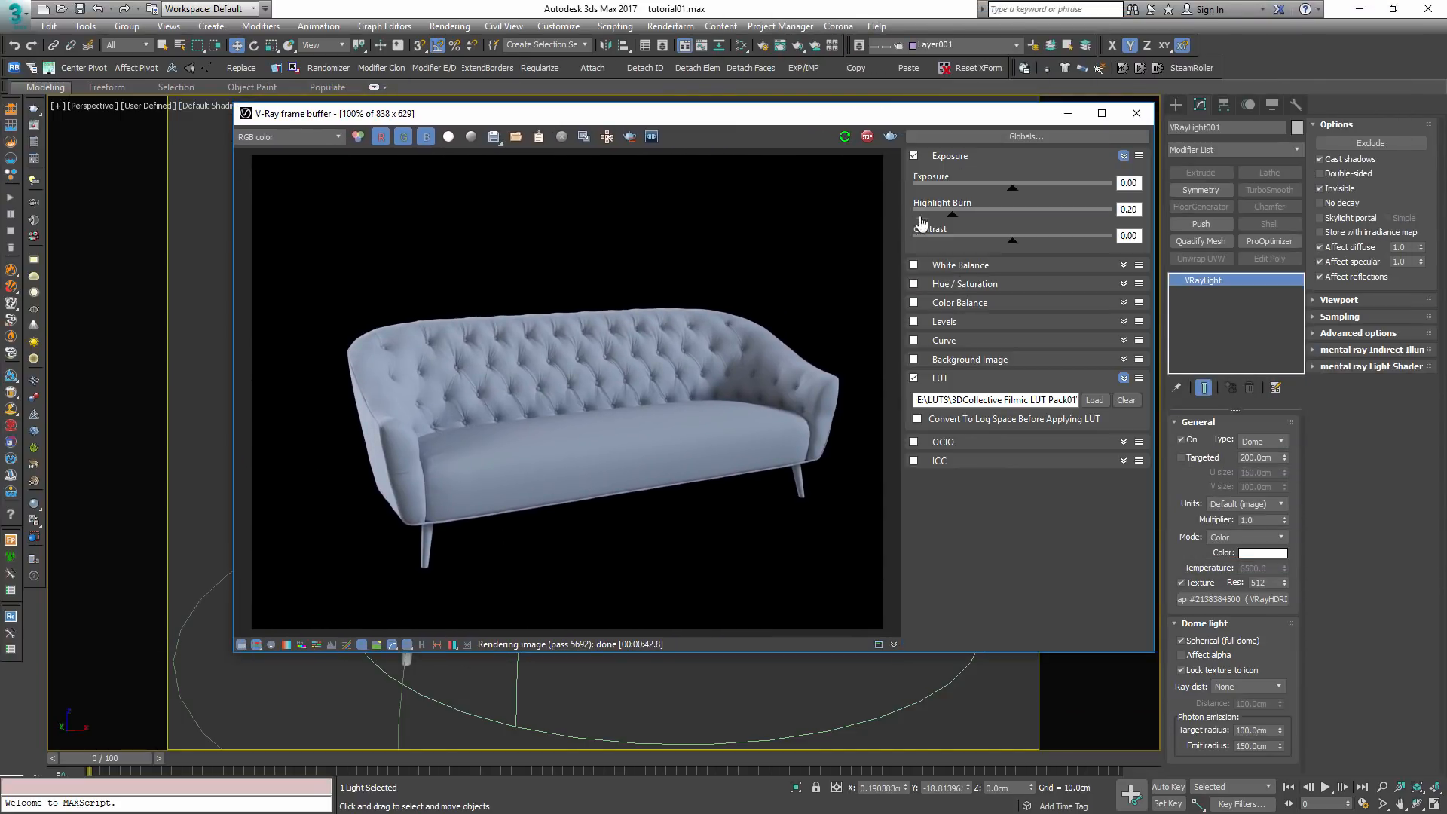
{"action": "left_click", "coordinate": [1123, 265]}
{"action": "left_click_drag", "start_coordinate": [971, 300], "coordinate": [1047, 301]}
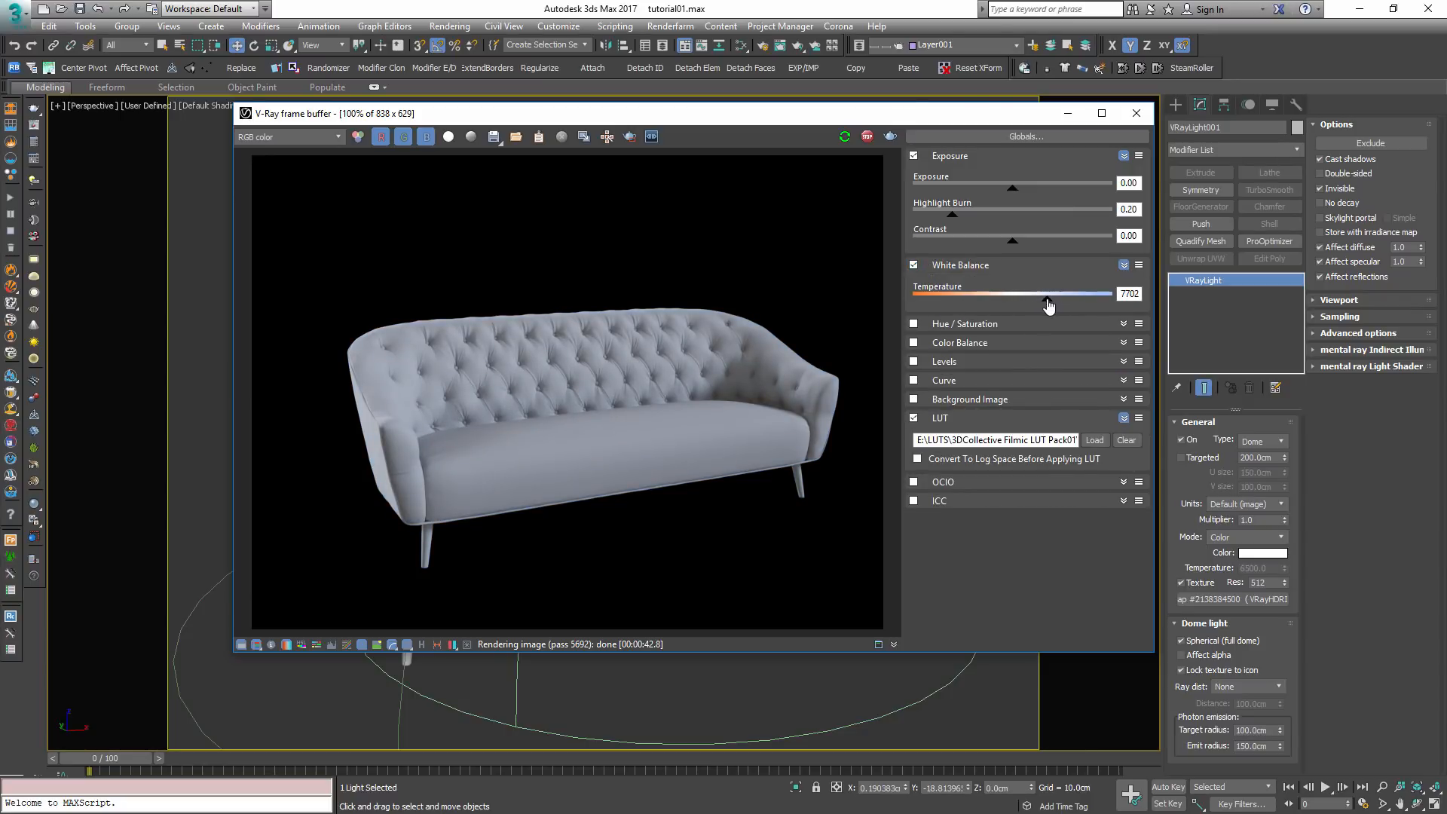
- Collapse the Exposure, White Balance and LUT settings and hide the frame buffer's color corrections
{"action": "scroll", "coordinate": [731, 383], "scroll_direction": "up", "scroll_amount": 3}
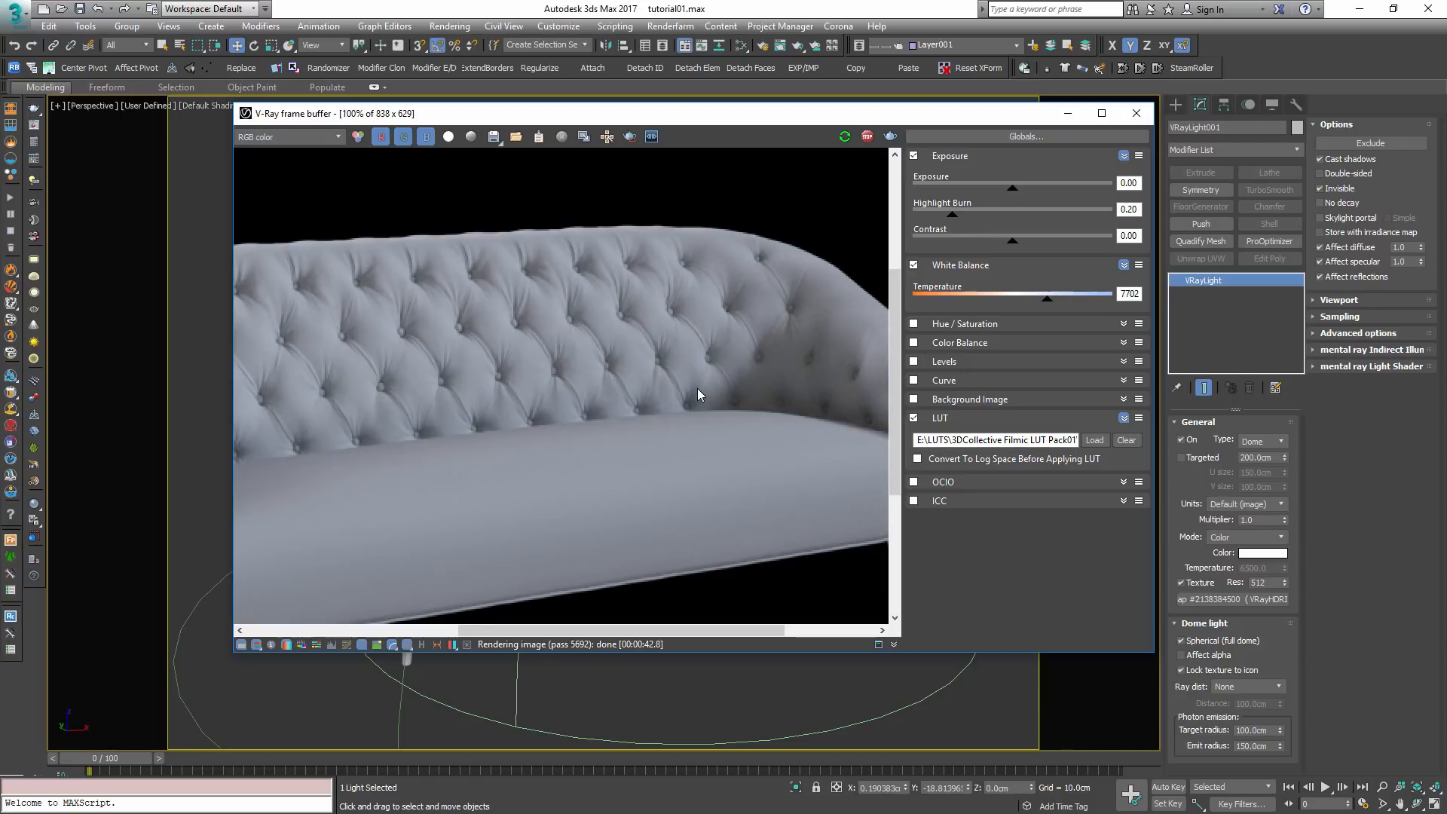
{"action": "scroll", "coordinate": [698, 388], "scroll_direction": "down", "scroll_amount": 3}
{"action": "left_click", "coordinate": [1124, 265]}
{"action": "left_click", "coordinate": [1124, 156]}
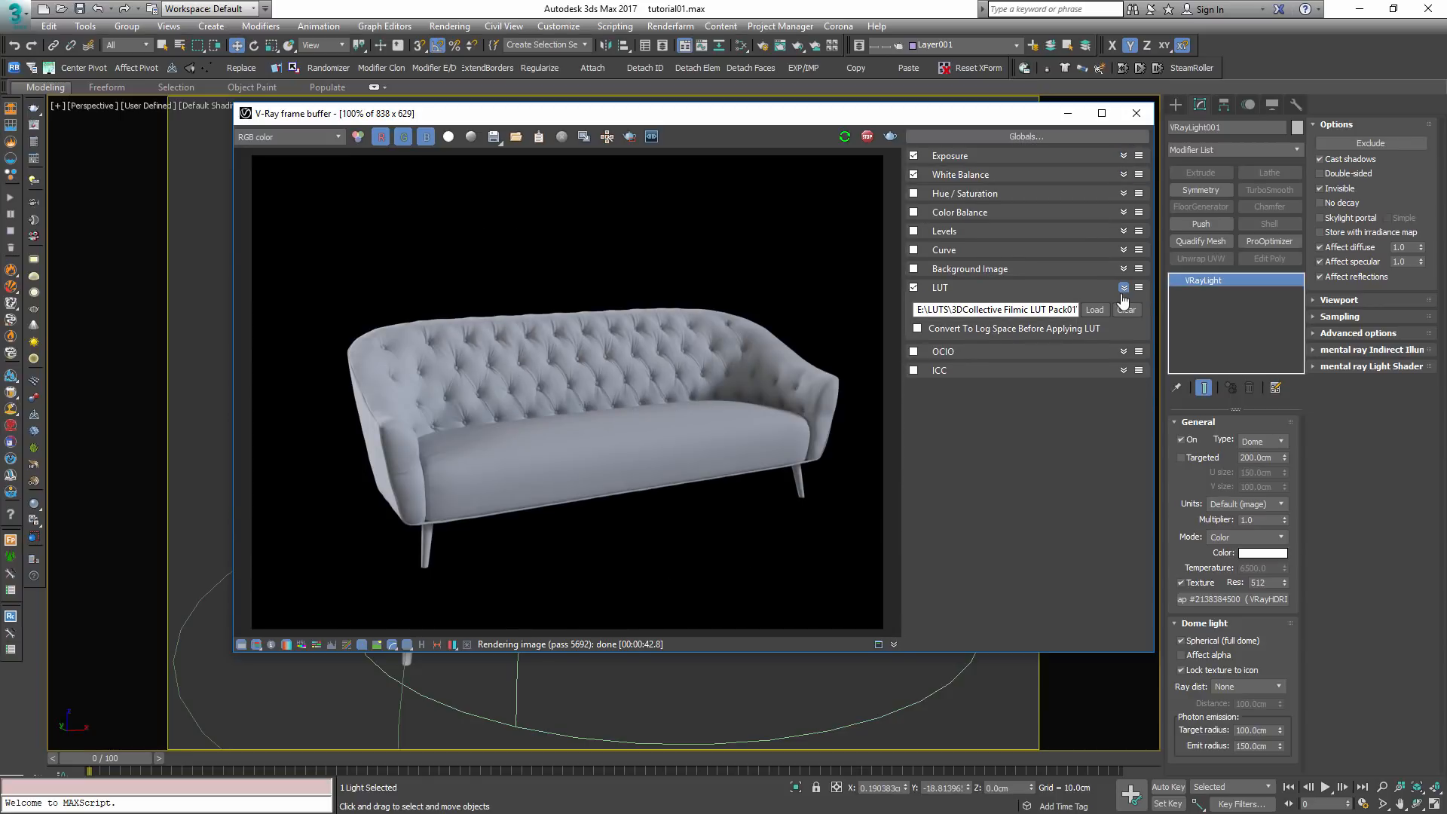
{"action": "left_click", "coordinate": [1124, 287]}
{"action": "left_click", "coordinate": [242, 644]}
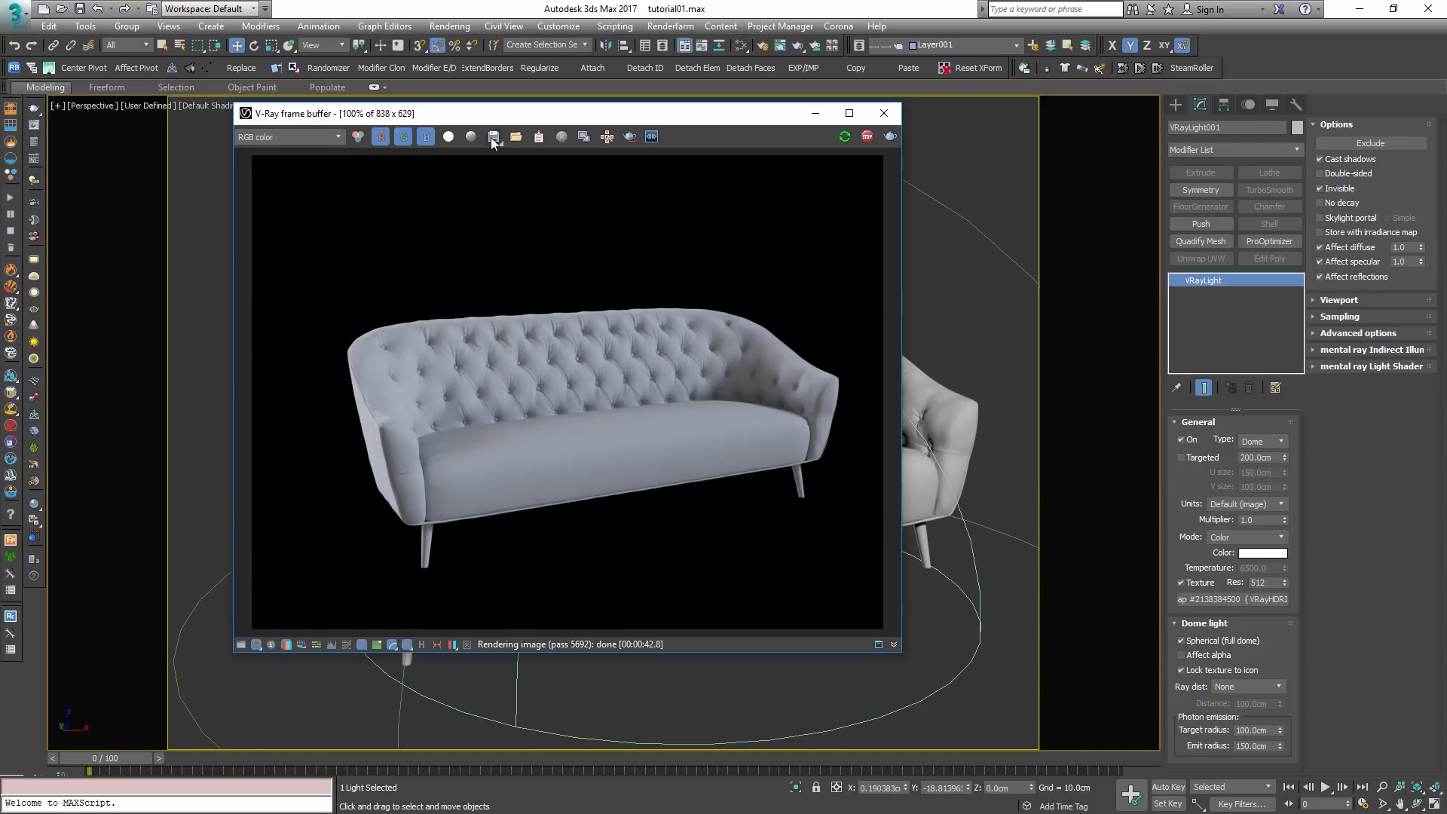
- Move the V-Ray frame buffer aside to uncover the viewport, narrow it slightly and deselect the dome light
{"action": "left_click_drag", "start_coordinate": [485, 119], "coordinate": [1045, 18]}
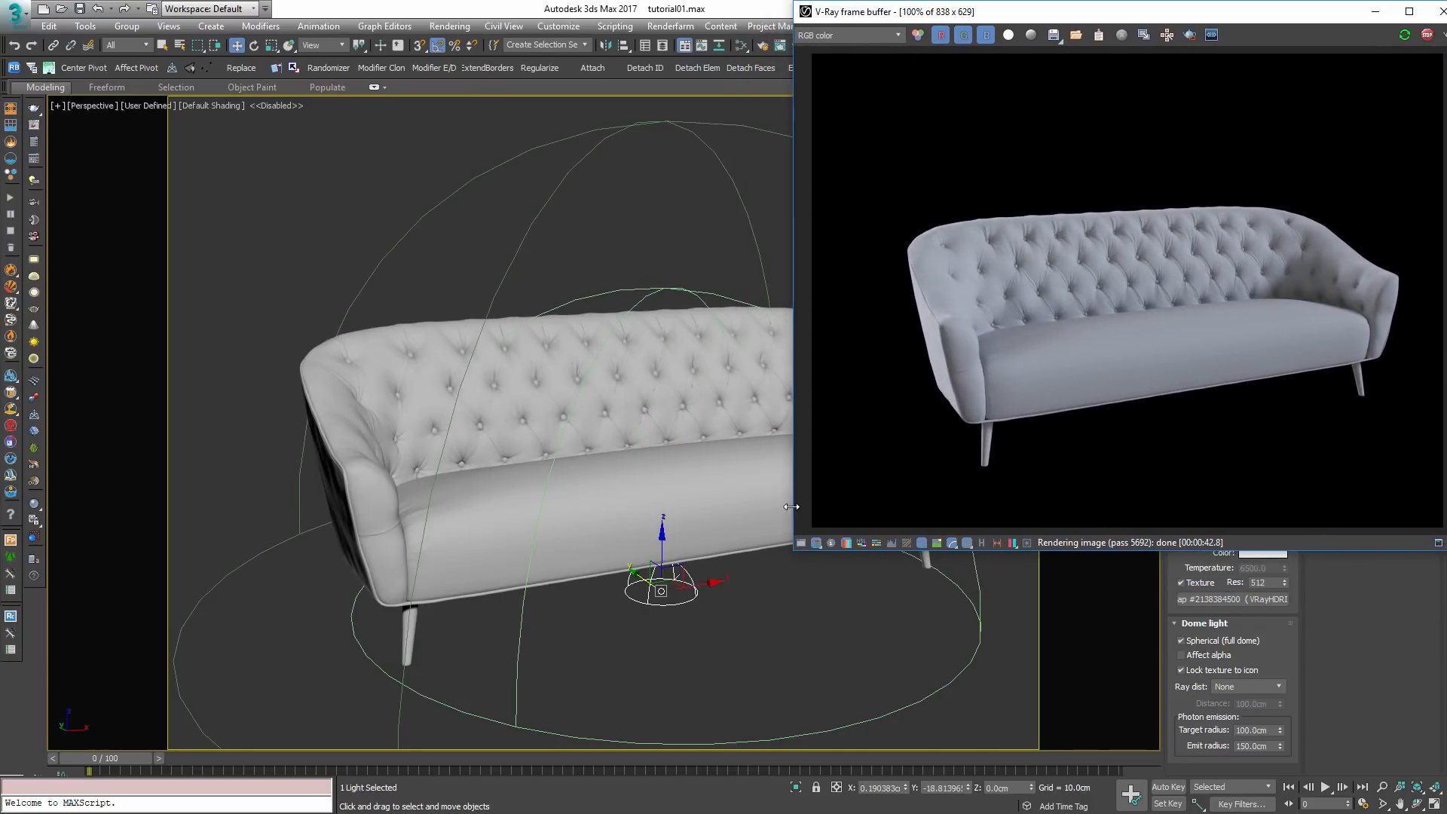
{"action": "left_click_drag", "start_coordinate": [792, 507], "coordinate": [815, 507]}
{"action": "left_click", "coordinate": [631, 641]}
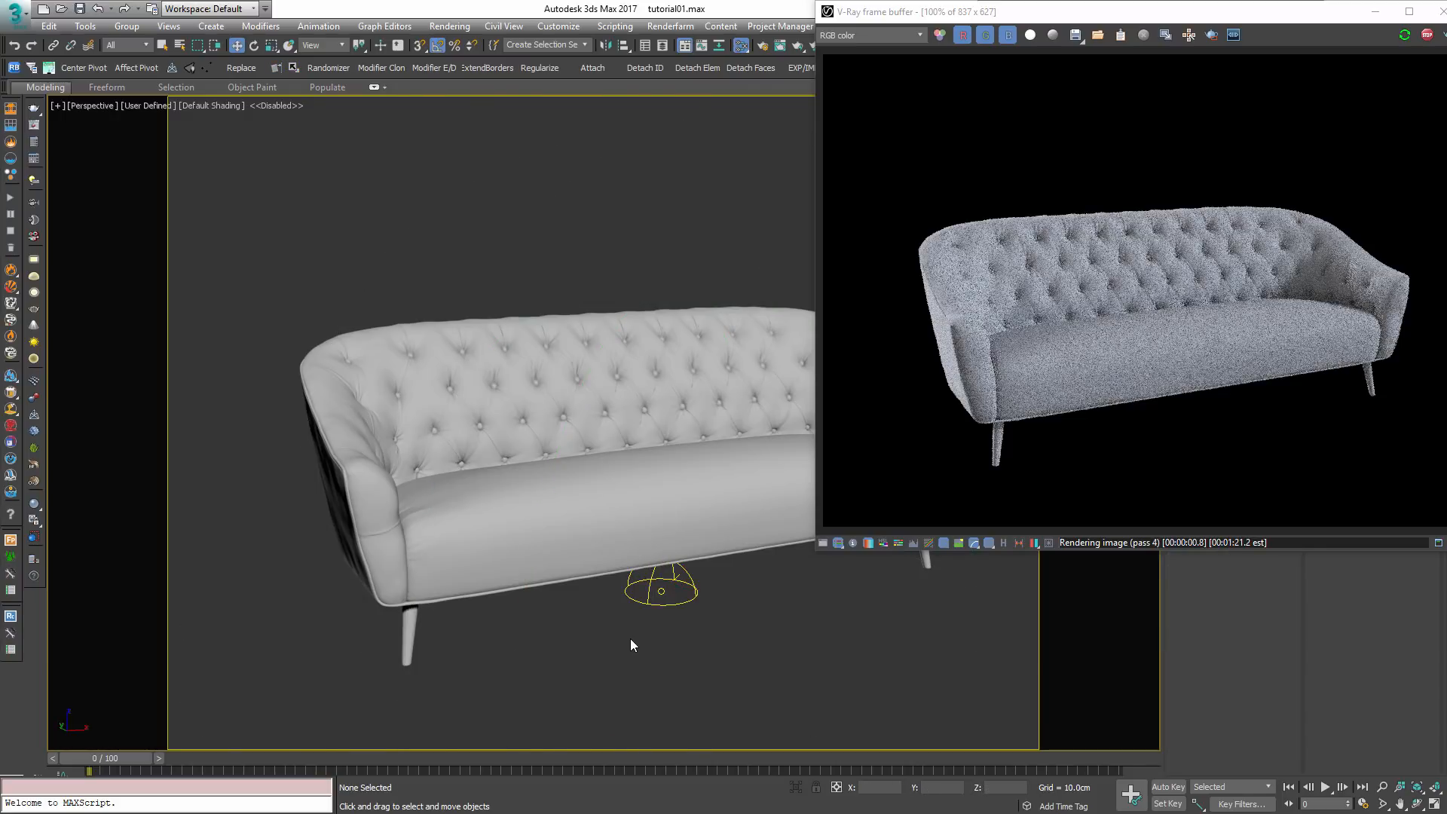
- Create a new VRayMtl in the Slate Material Editor, show its parameters and place its node below the HDRI map
{"action": "key", "text": "m"}
{"action": "middle_click_drag", "start_coordinate": [260, 531], "coordinate": [182, 308]}
{"action": "right_click", "coordinate": [211, 445]}
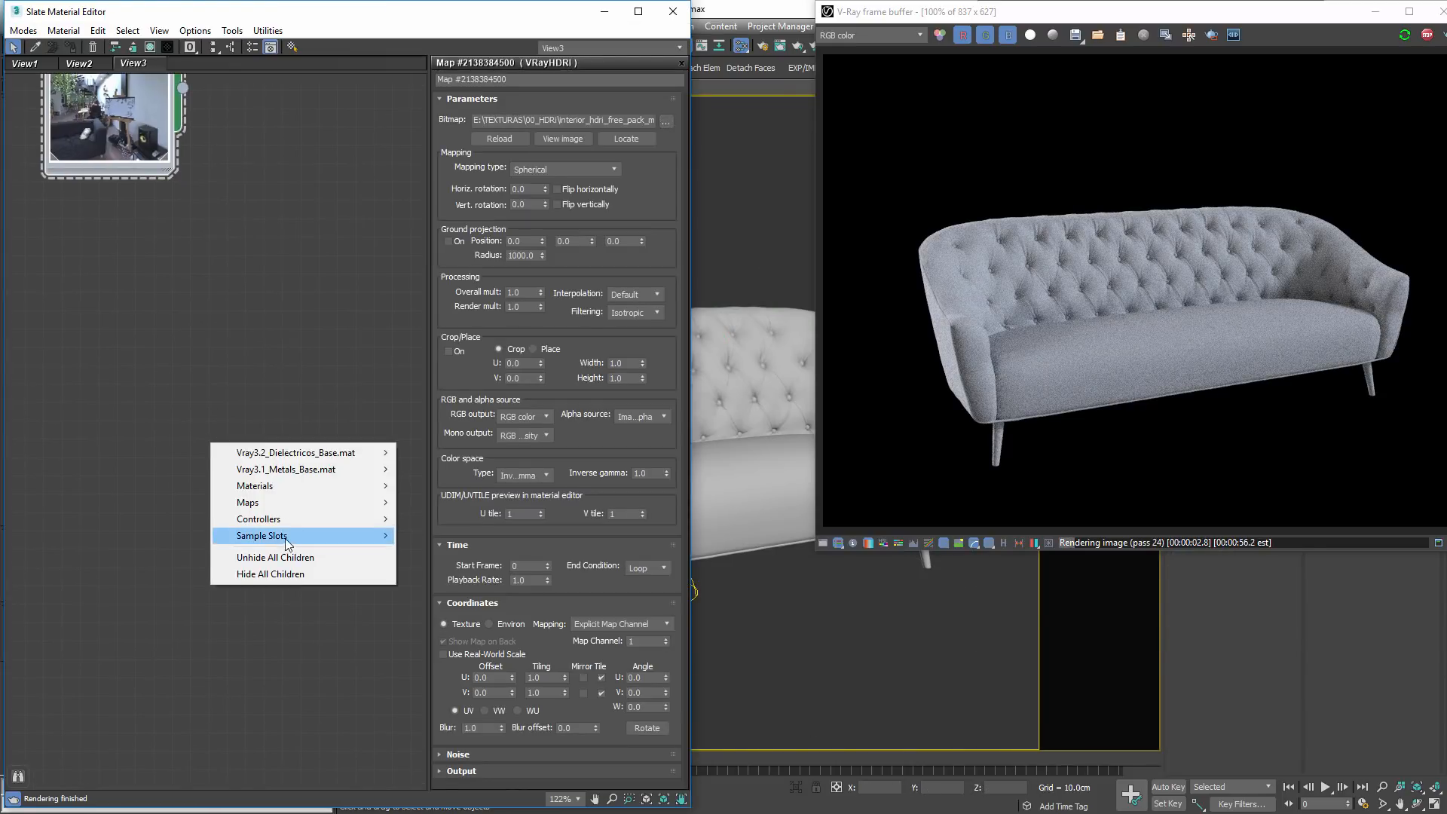
{"action": "mouse_move", "coordinate": [257, 487]}
{"action": "mouse_move", "coordinate": [151, 519]}
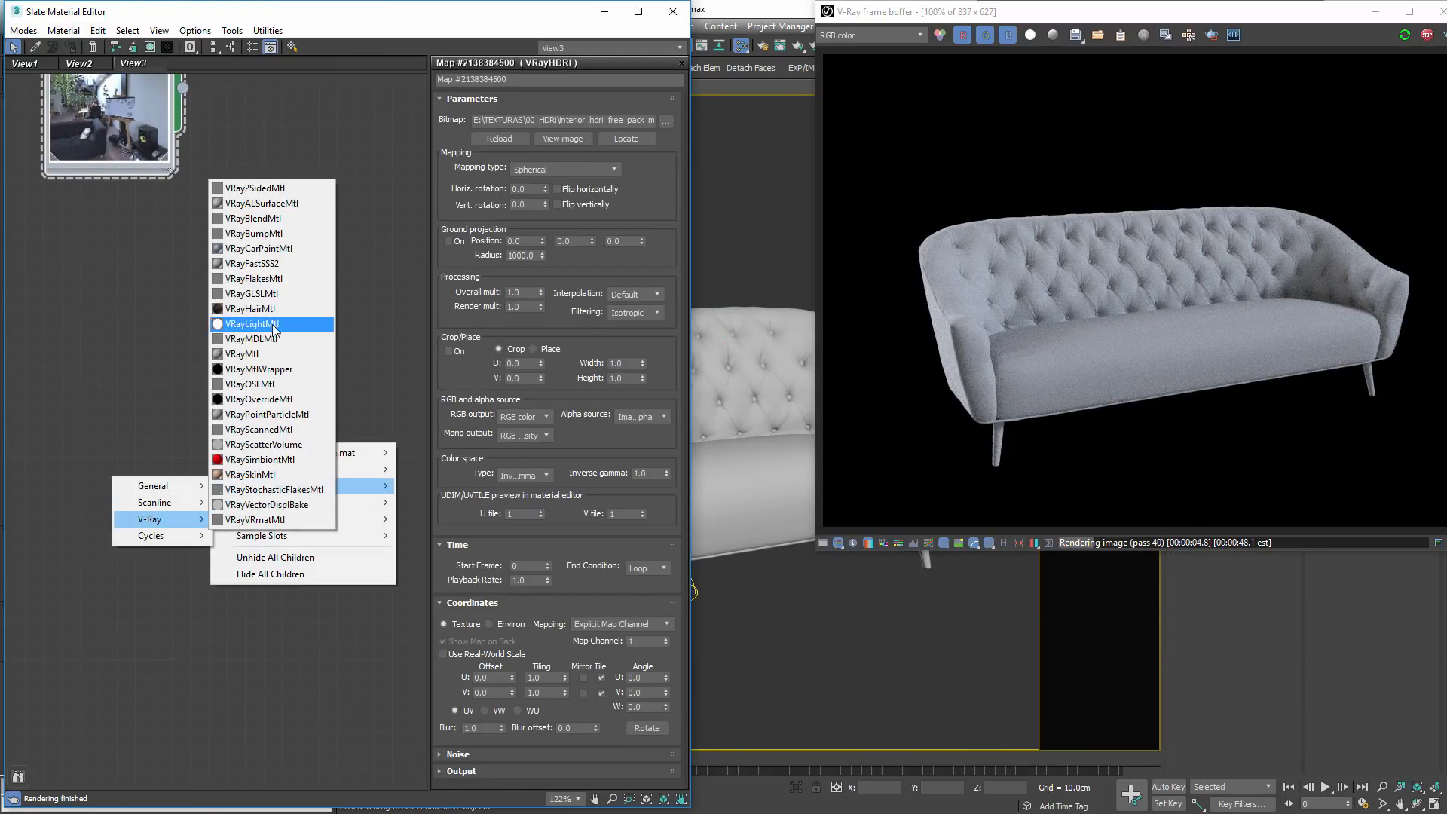
{"action": "left_click", "coordinate": [273, 353]}
{"action": "double_click", "coordinate": [260, 392]}
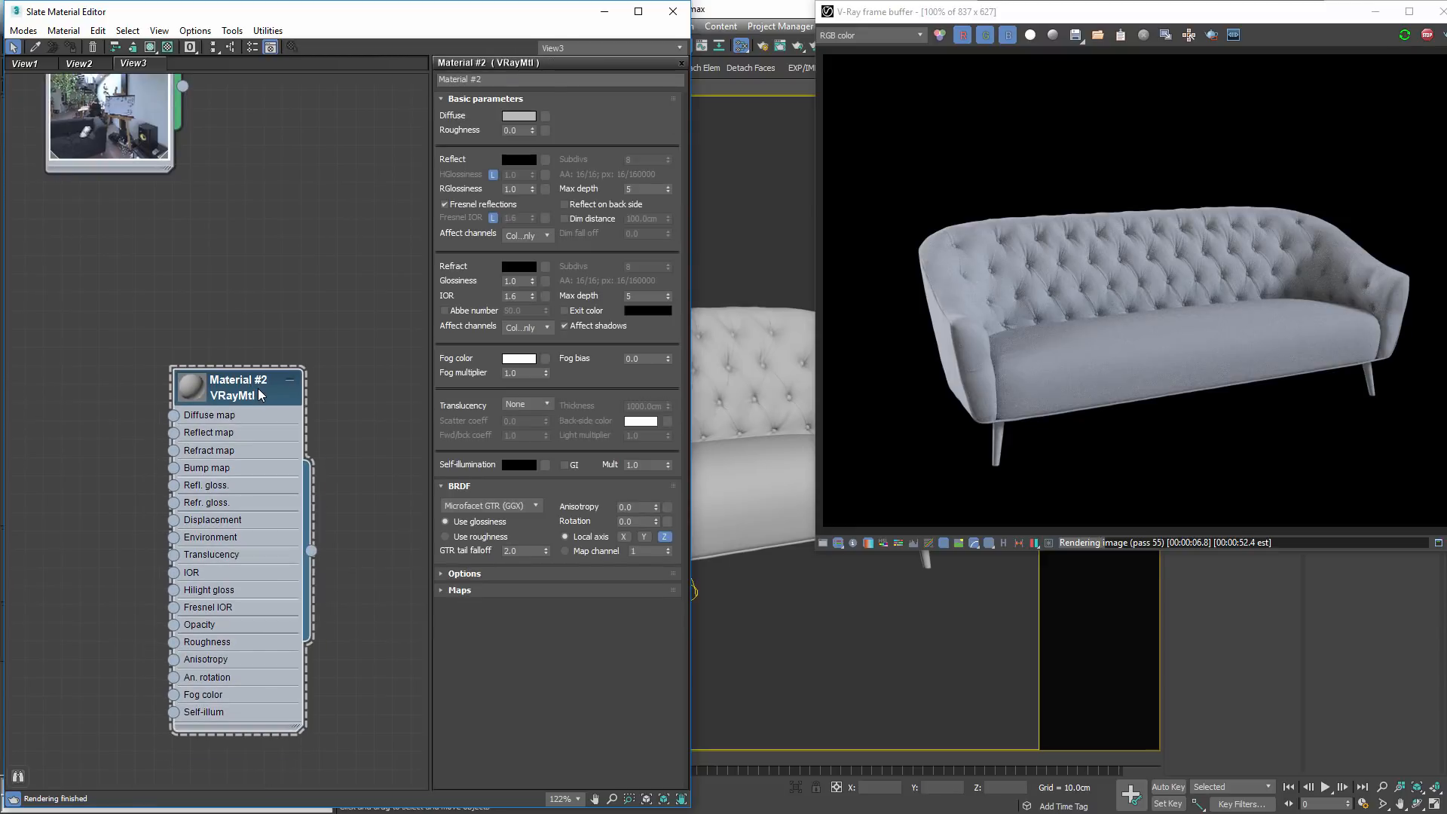
{"action": "left_click_drag", "start_coordinate": [260, 393], "coordinate": [315, 398]}
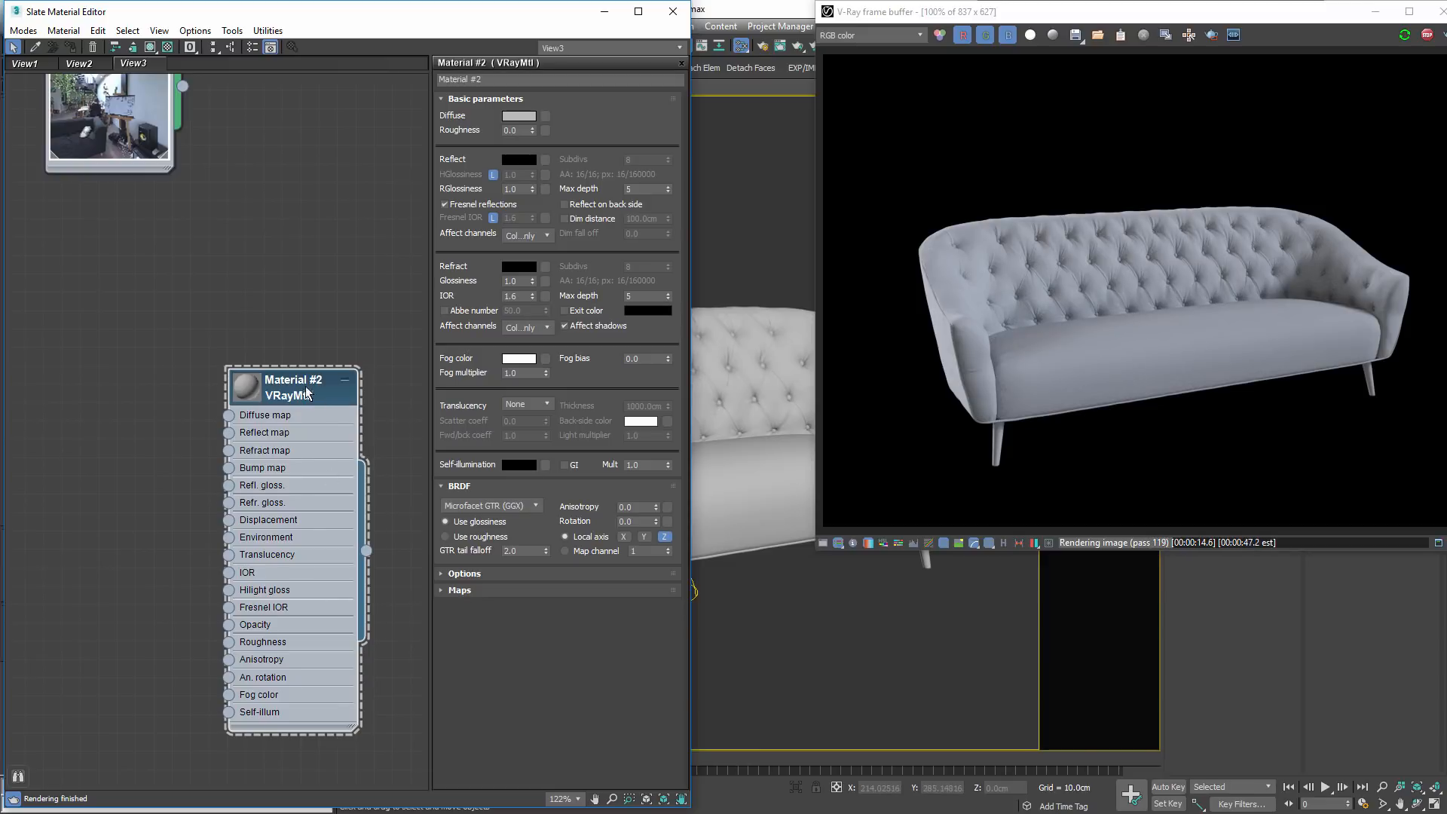
{"action": "left_click_drag", "start_coordinate": [305, 387], "coordinate": [324, 388]}
- Feed a new Falloff map into the VRayMtl's diffuse map and apply the material to the sofa
{"action": "middle_click_drag", "start_coordinate": [62, 409], "coordinate": [187, 441]}
{"action": "right_click", "coordinate": [161, 424]}
{"action": "mouse_move", "coordinate": [202, 487]}
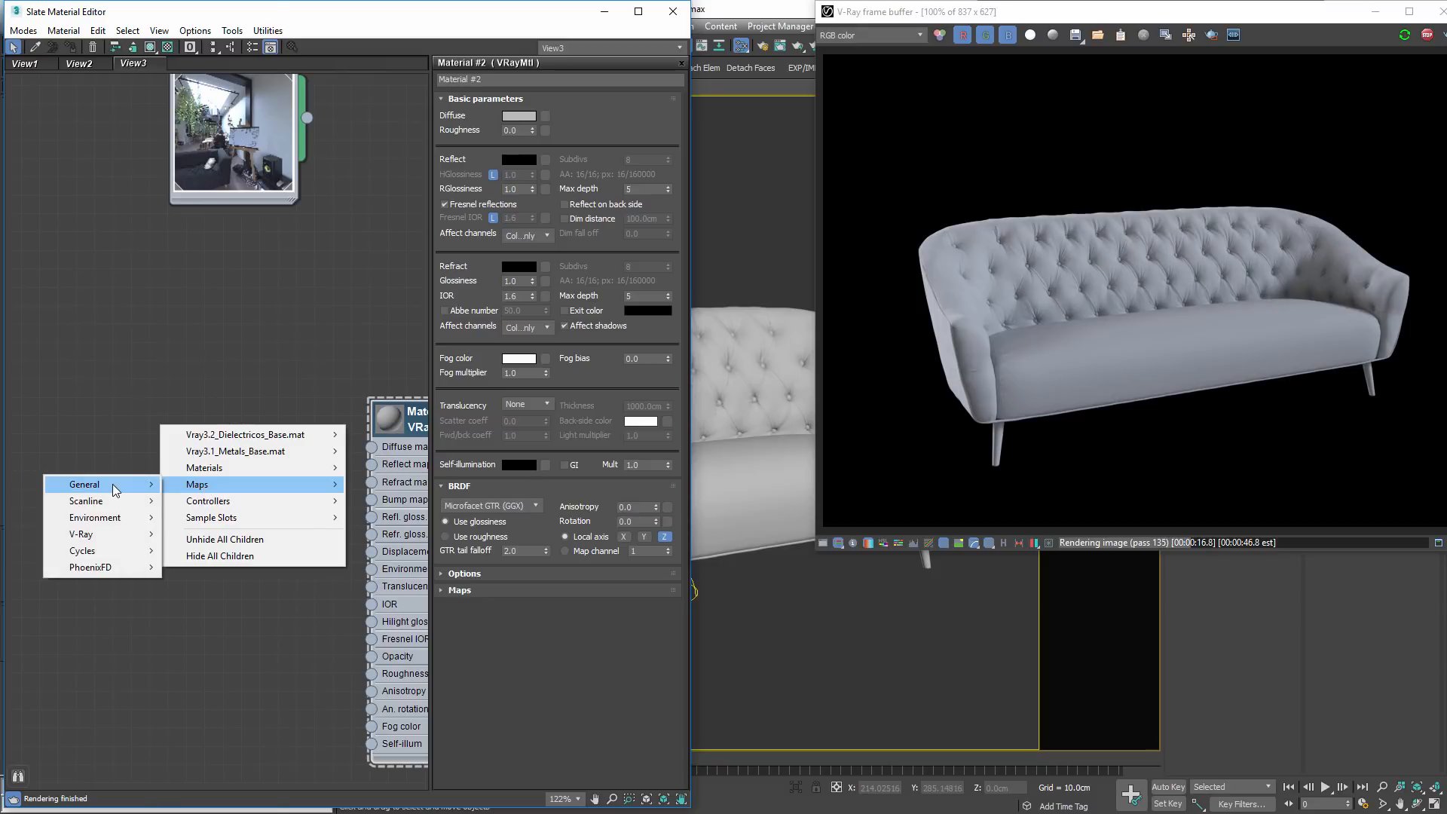
{"action": "mouse_move", "coordinate": [115, 490]}
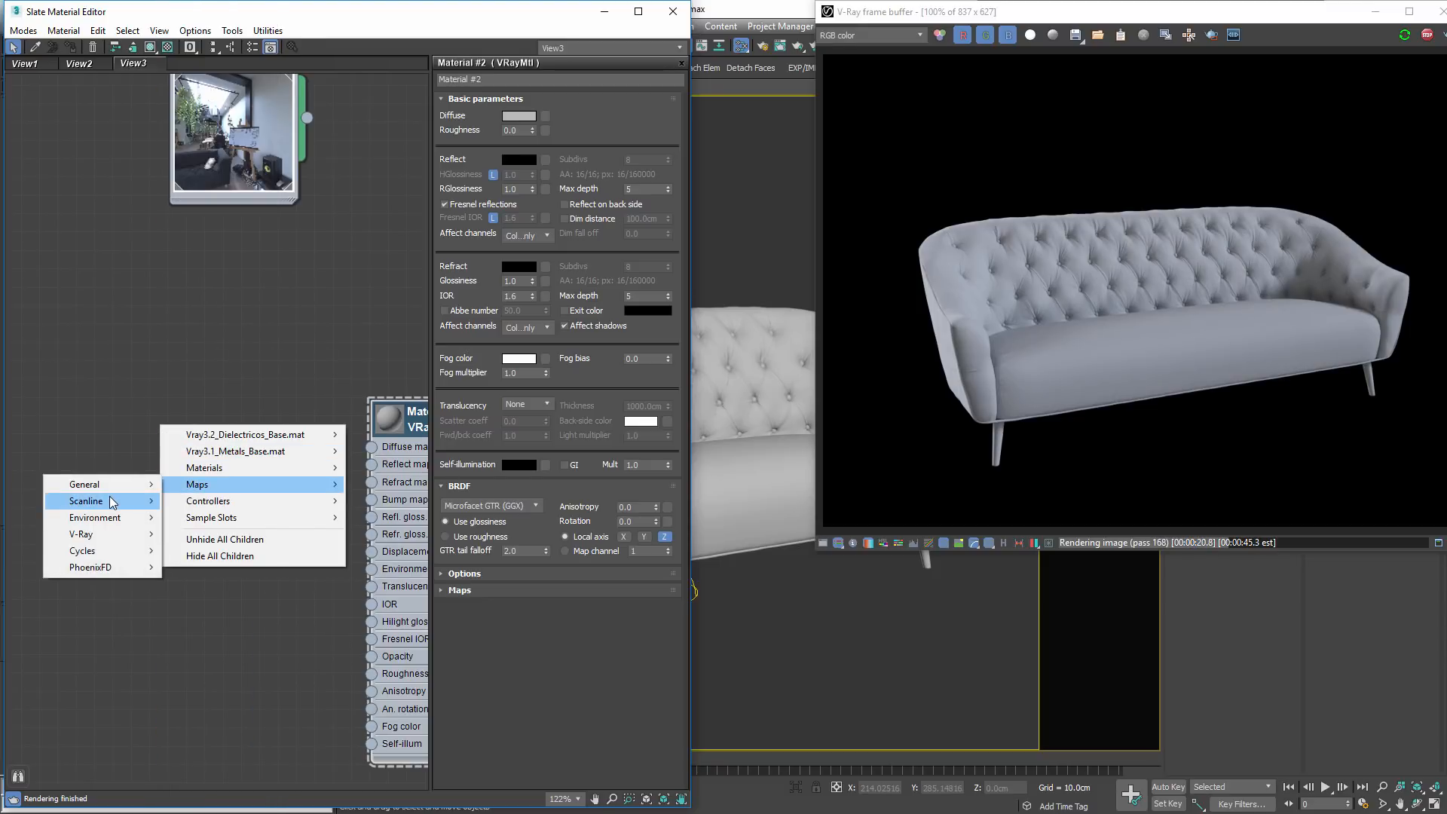
{"action": "left_click", "coordinate": [214, 264]}
{"action": "left_click_drag", "start_coordinate": [147, 440], "coordinate": [370, 447]}
{"action": "left_click", "coordinate": [416, 420]}
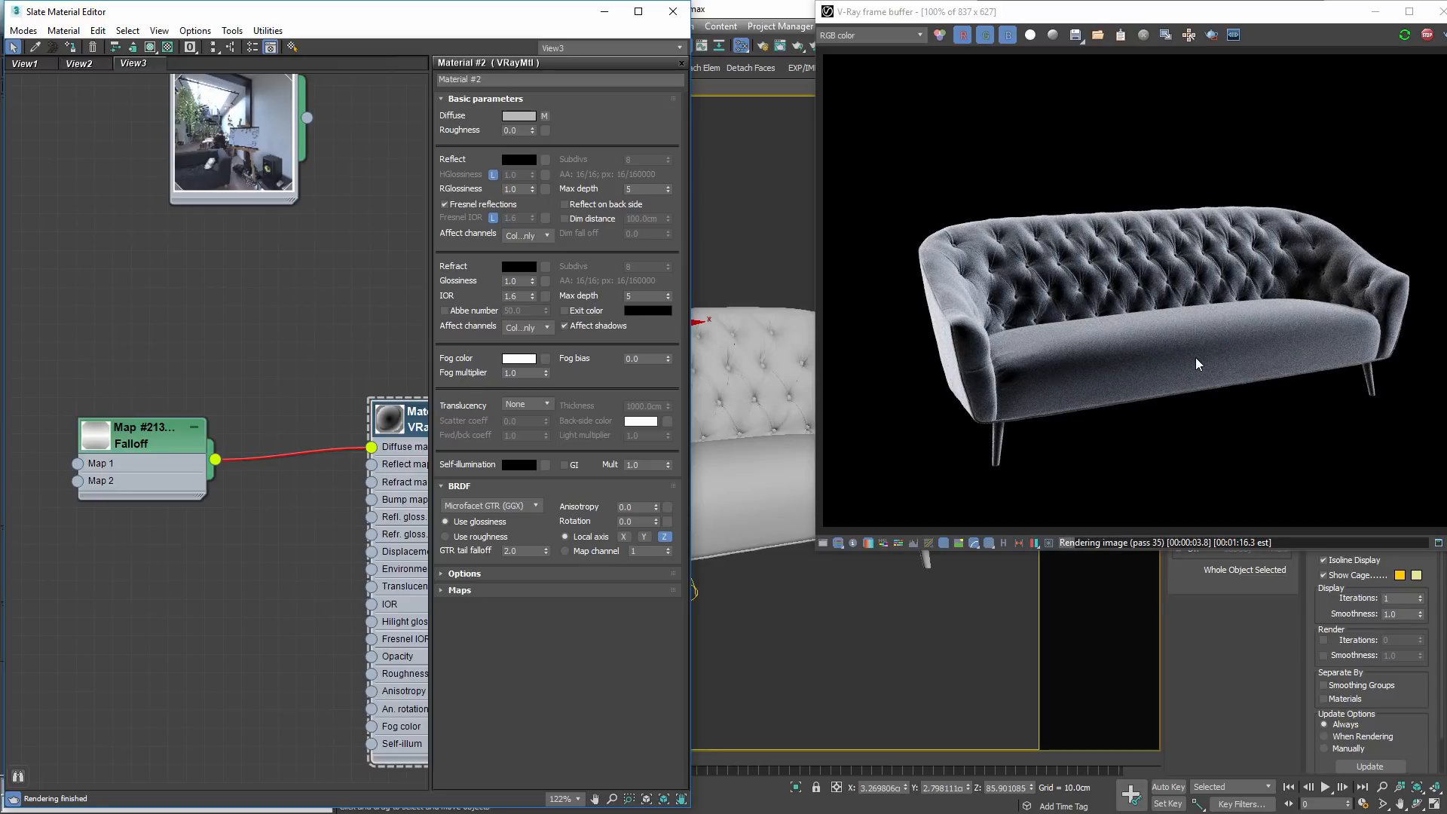
- Inspect the falloff effect on the sofa in the VRayDiffuseFilter render element, then return to RGB color
{"action": "left_click", "coordinate": [869, 36]}
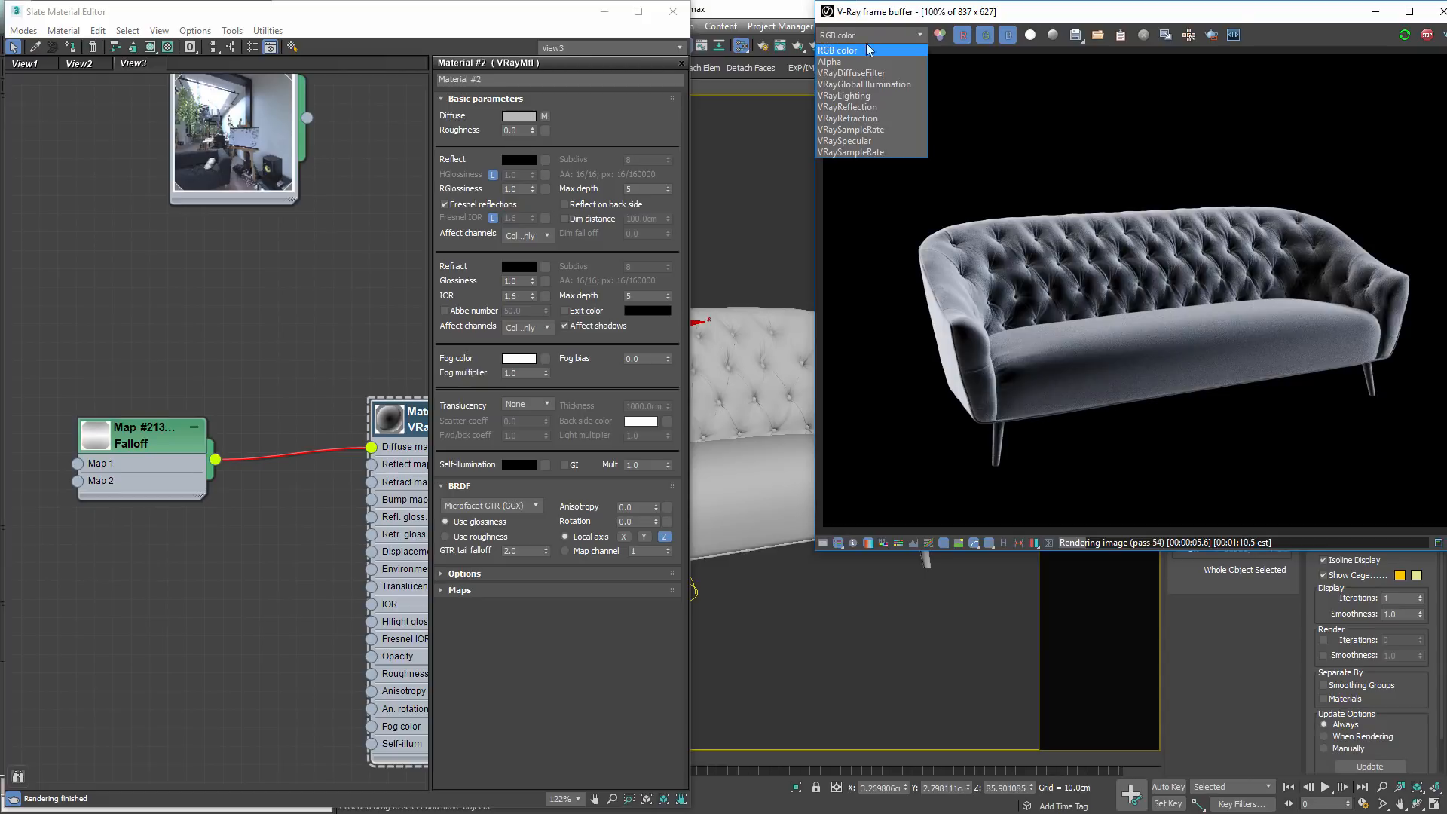
{"action": "left_click", "coordinate": [851, 73]}
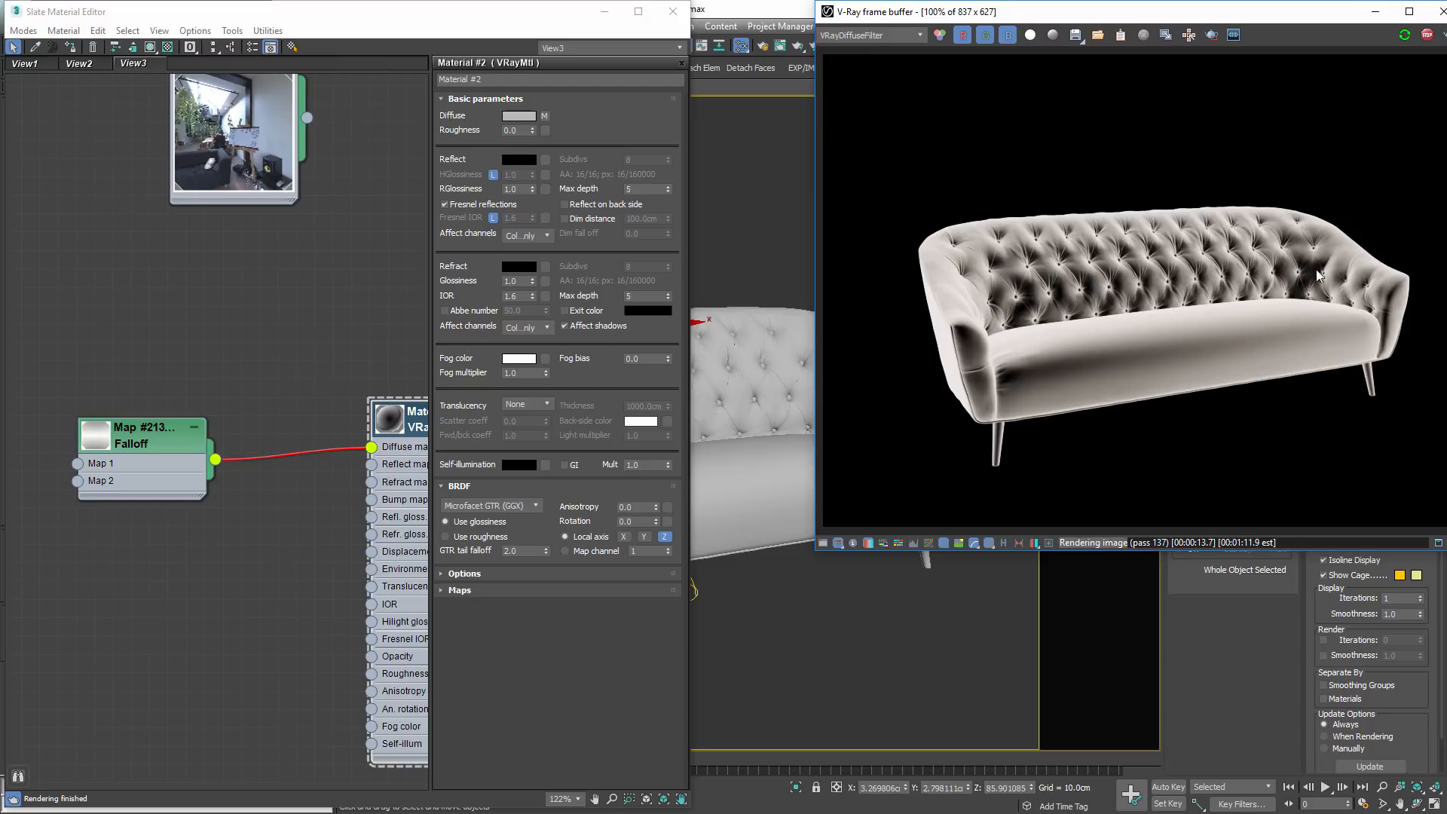
{"action": "left_click_drag", "start_coordinate": [150, 454], "coordinate": [168, 436]}
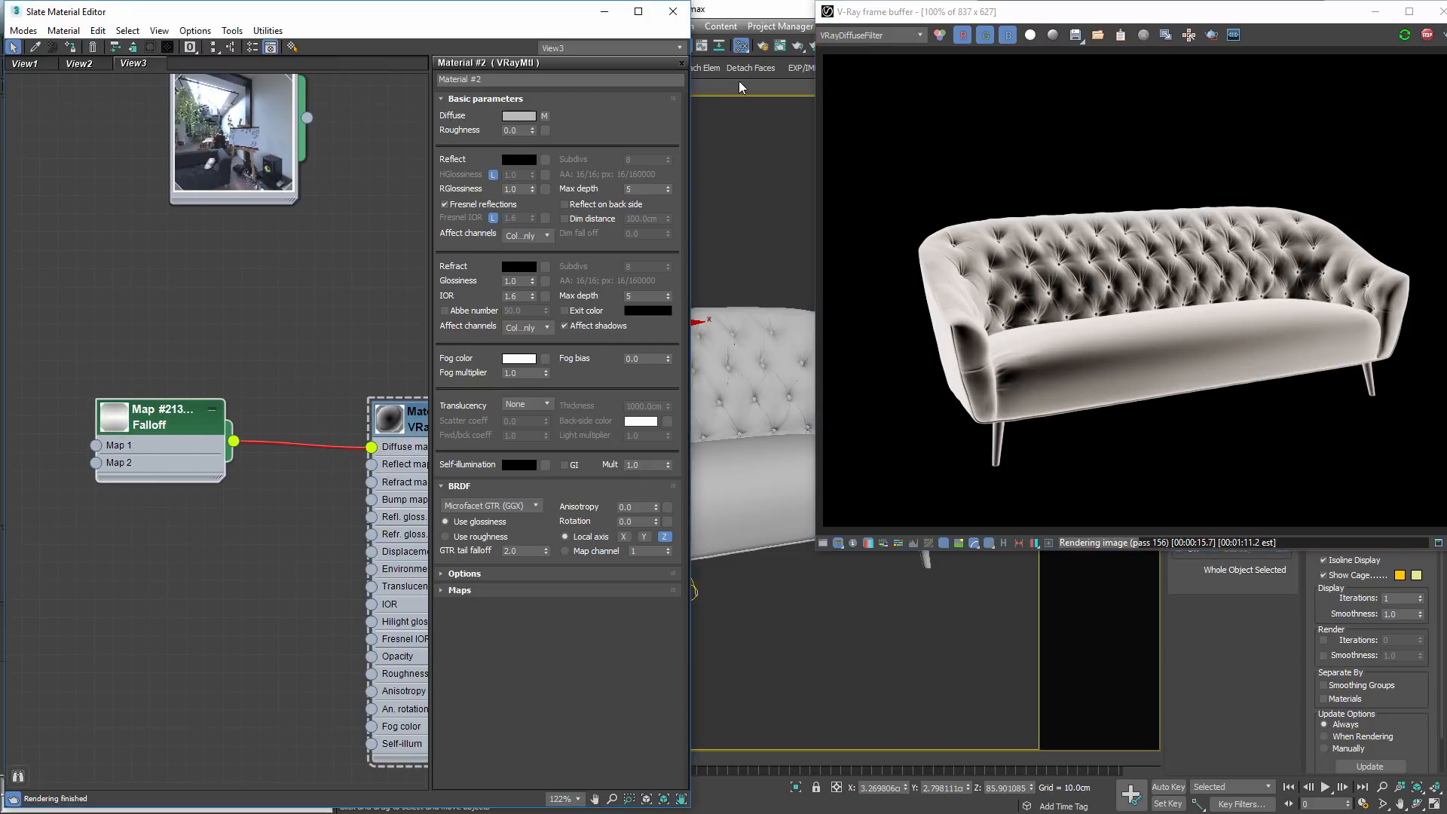
{"action": "left_click", "coordinate": [871, 36]}
{"action": "left_click", "coordinate": [844, 46]}
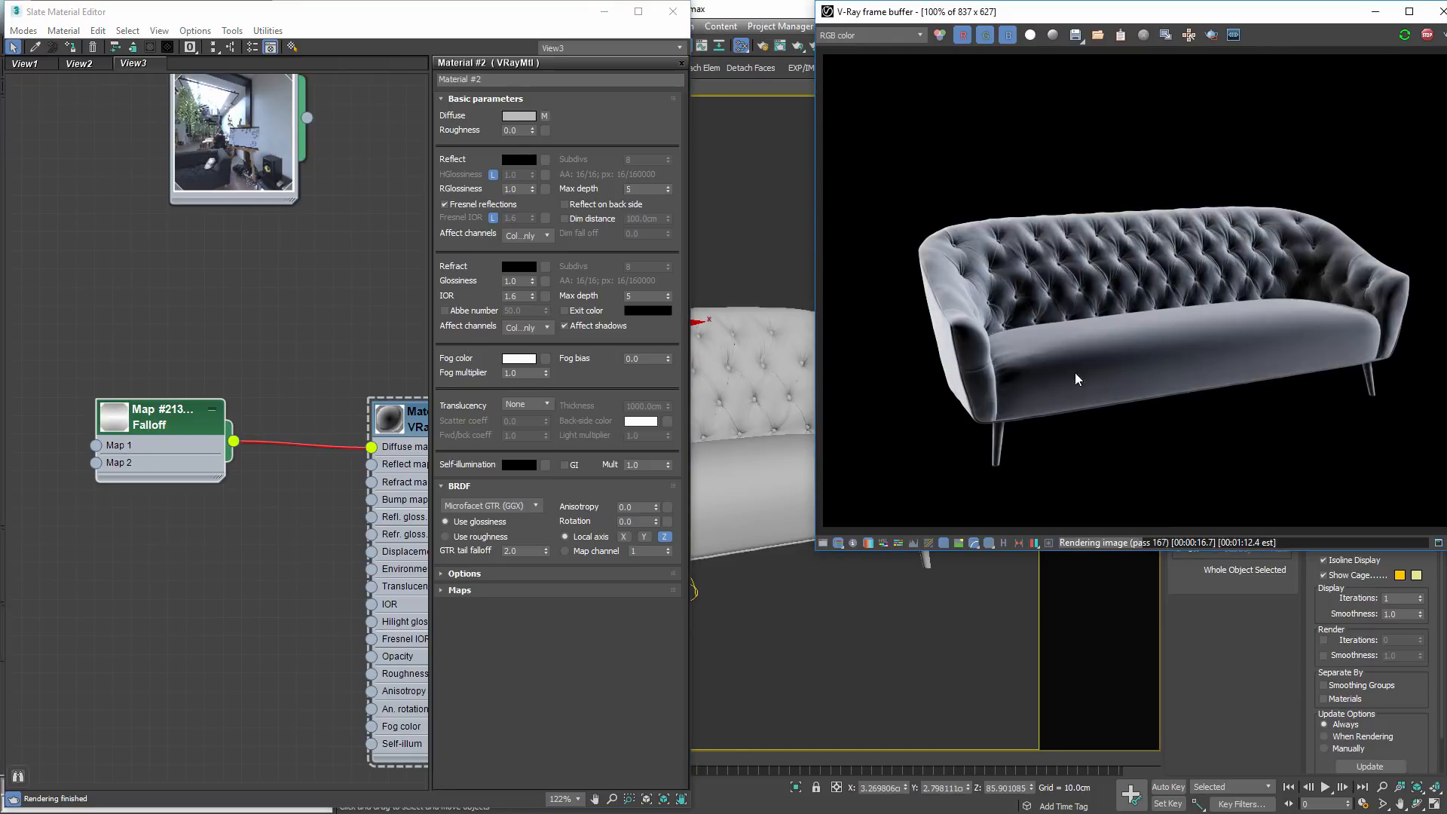
- Add a point to the middle of the Falloff map's mix curve and convert it to a smooth Bezier point
{"action": "double_click", "coordinate": [218, 455]}
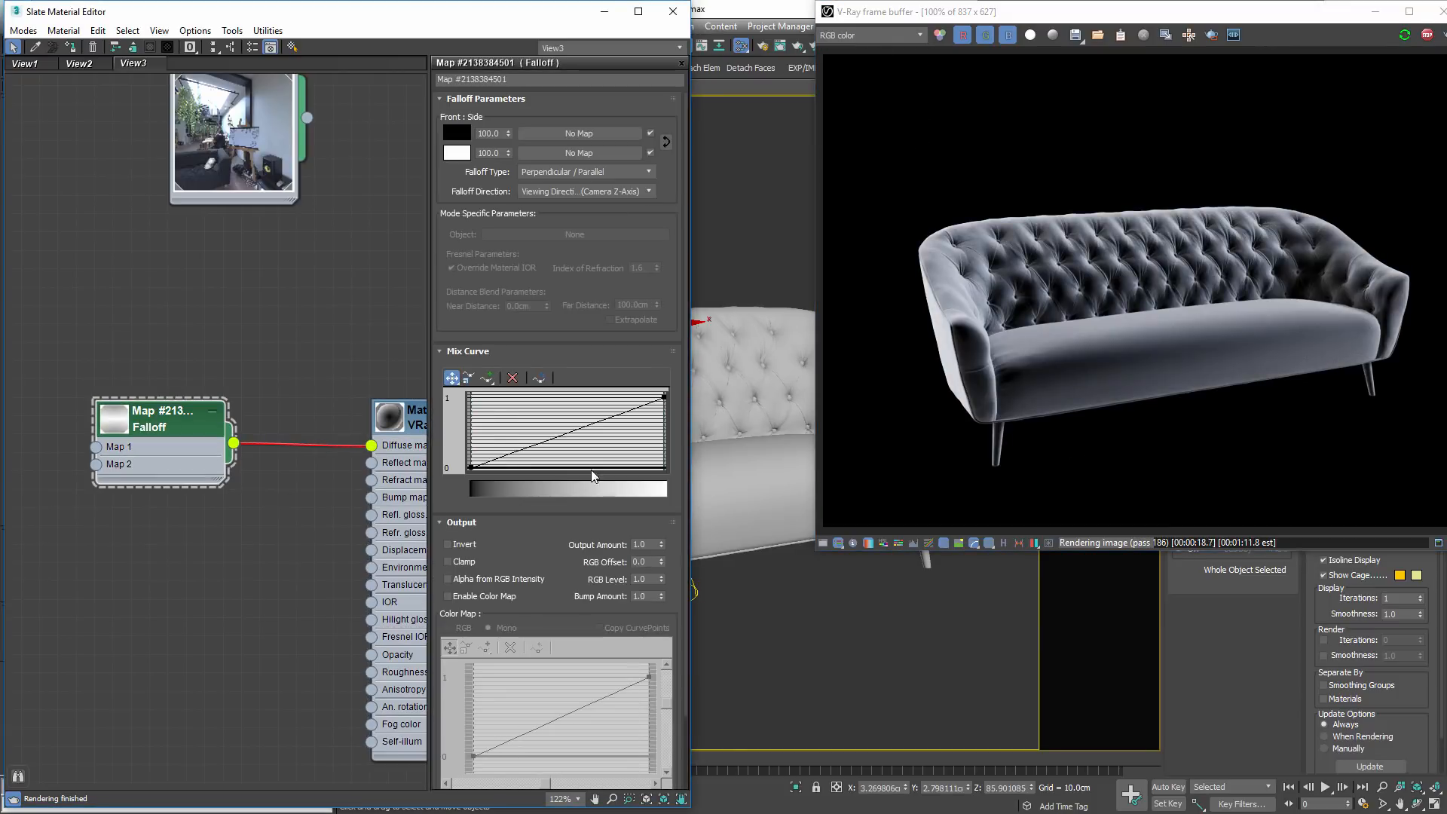
{"action": "left_click", "coordinate": [488, 378]}
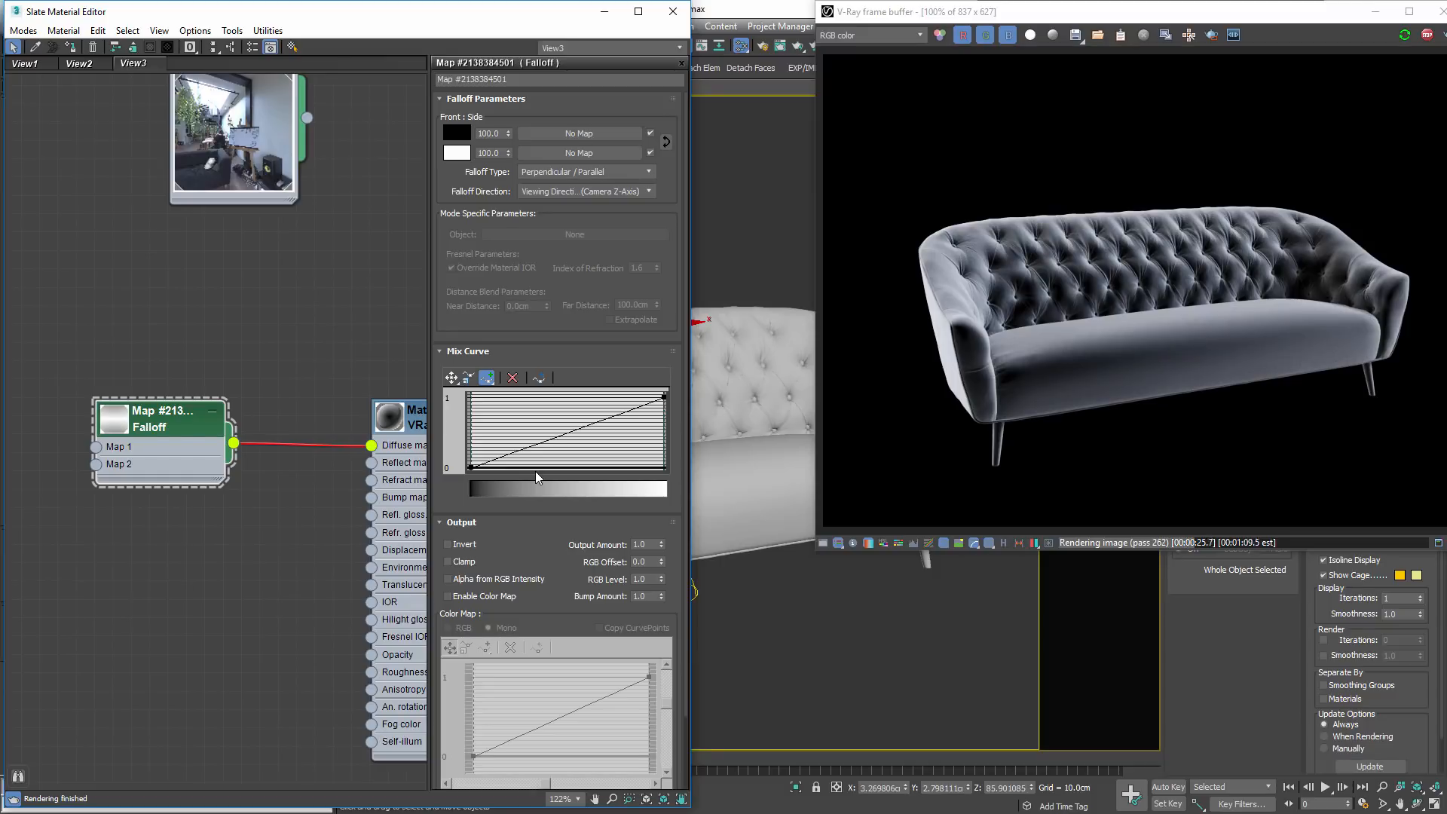
{"action": "left_click", "coordinate": [579, 427]}
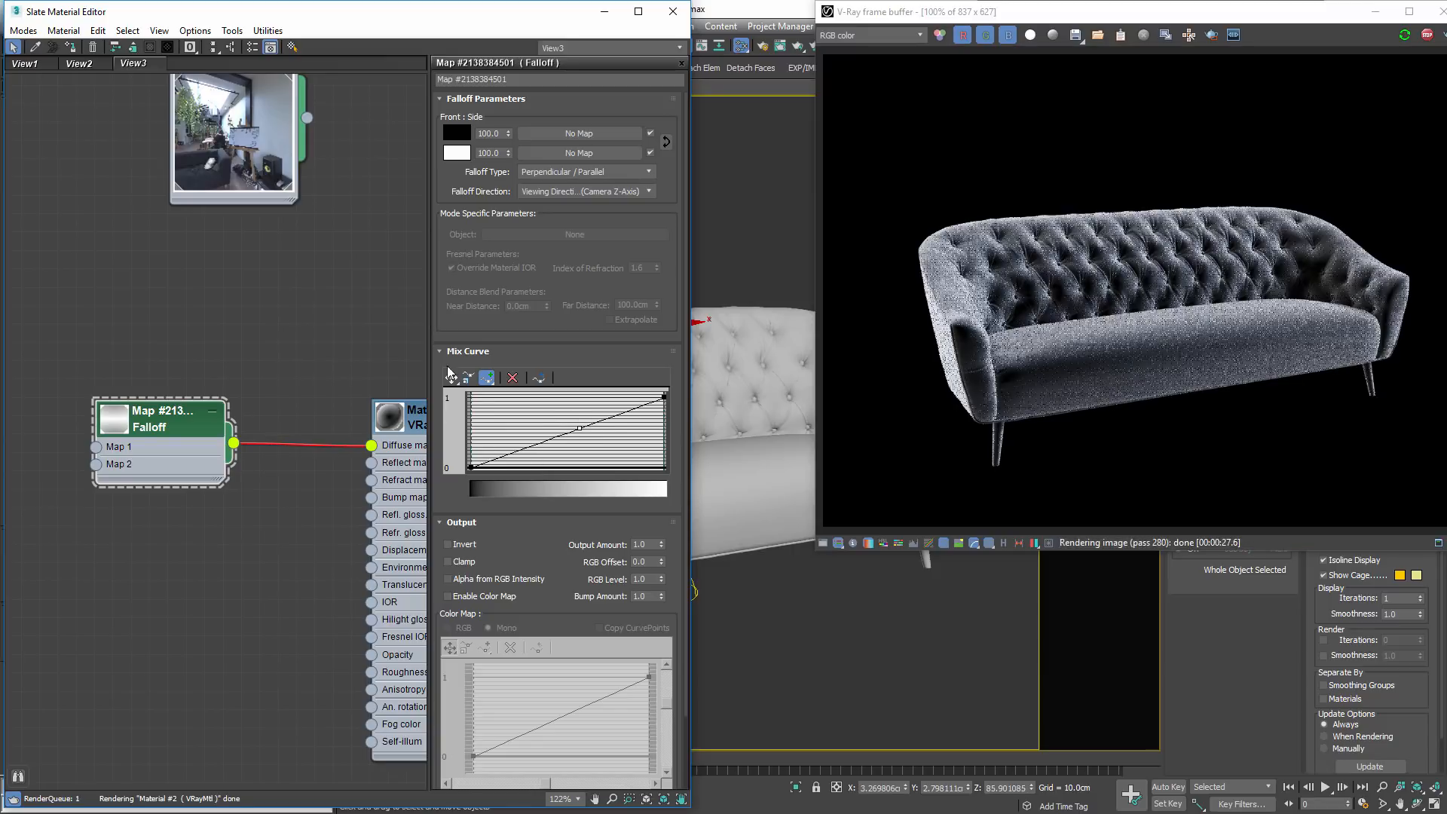
{"action": "left_click_drag", "start_coordinate": [578, 428], "coordinate": [597, 450]}
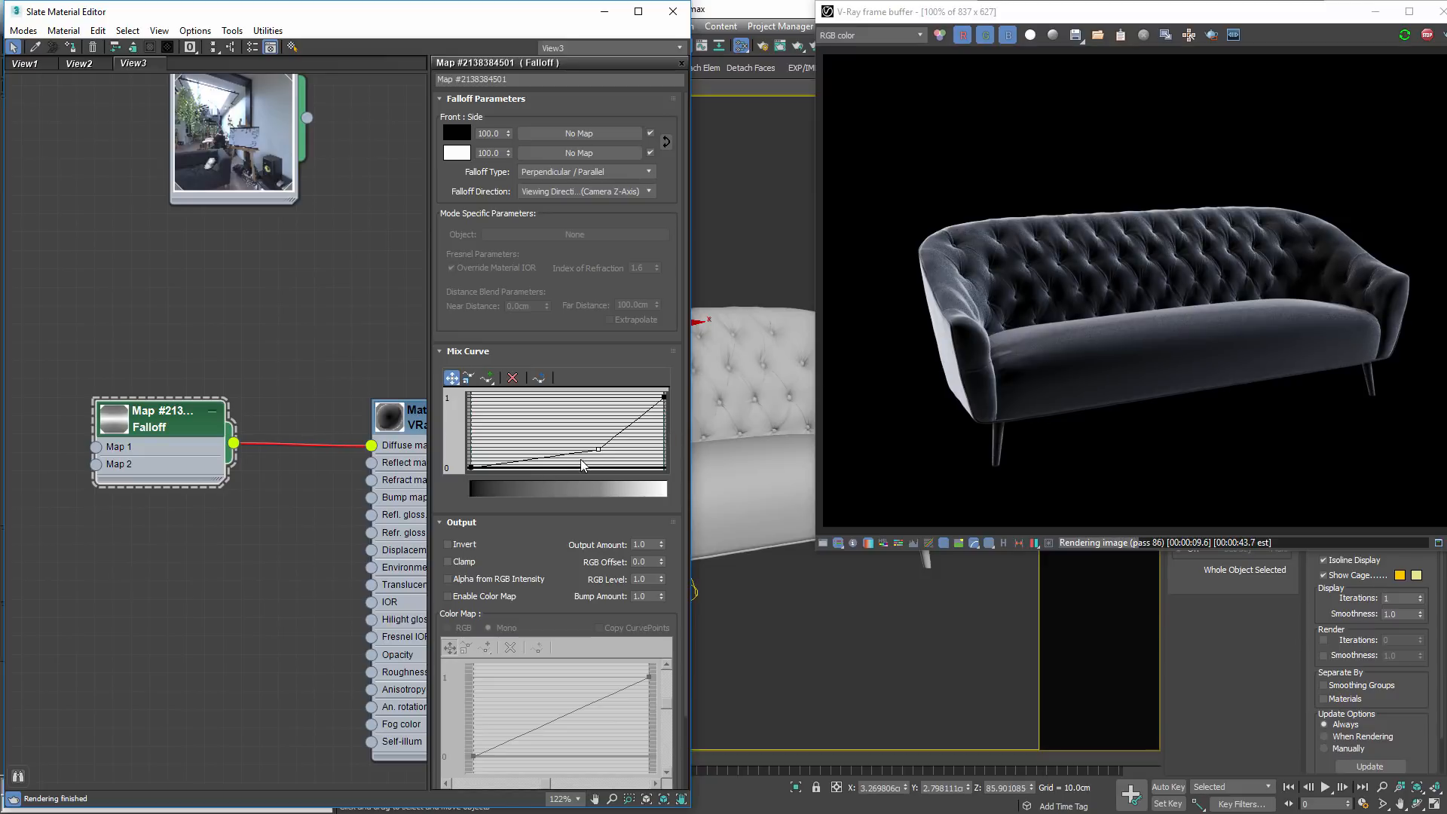
{"action": "left_click_drag", "start_coordinate": [596, 450], "coordinate": [614, 398]}
{"action": "right_click", "coordinate": [585, 436]}
{"action": "left_click", "coordinate": [622, 470]}
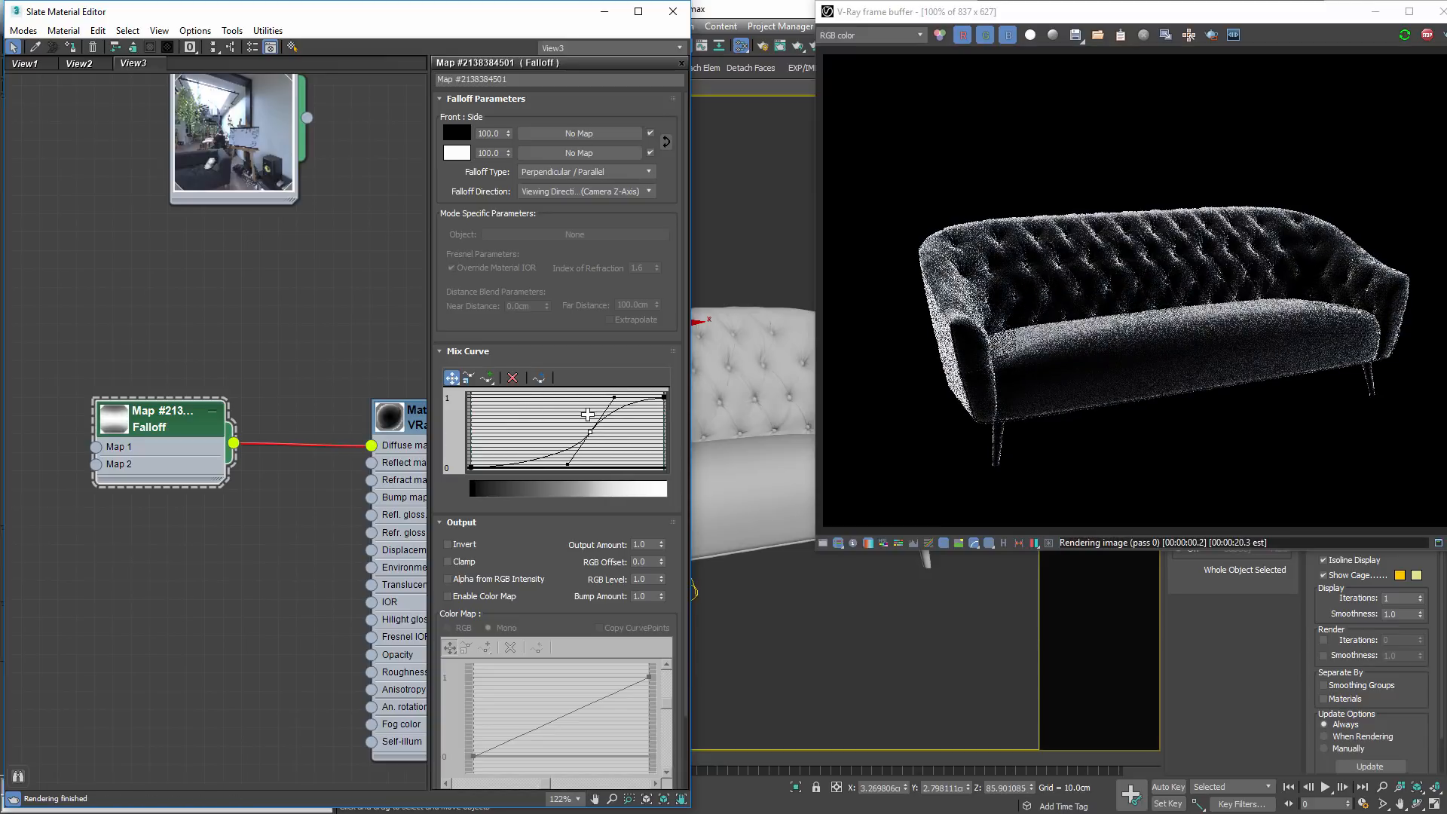
- Adjust the mix curve's middle point and handles so the curve rises gently, steepens, and levels off near the Side color
{"action": "left_click_drag", "start_coordinate": [615, 397], "coordinate": [535, 461]}
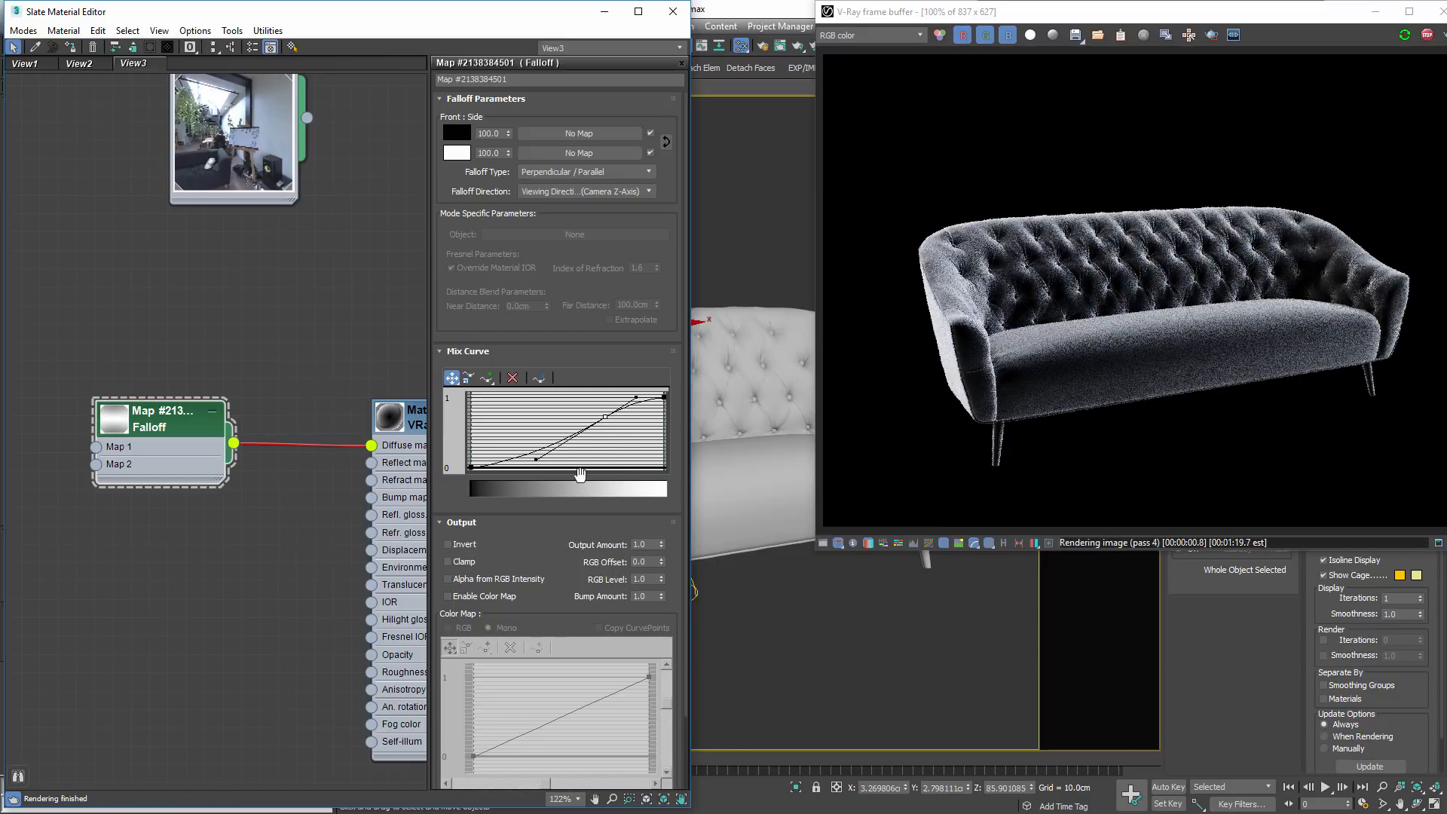
{"action": "left_click_drag", "start_coordinate": [634, 398], "coordinate": [600, 466]}
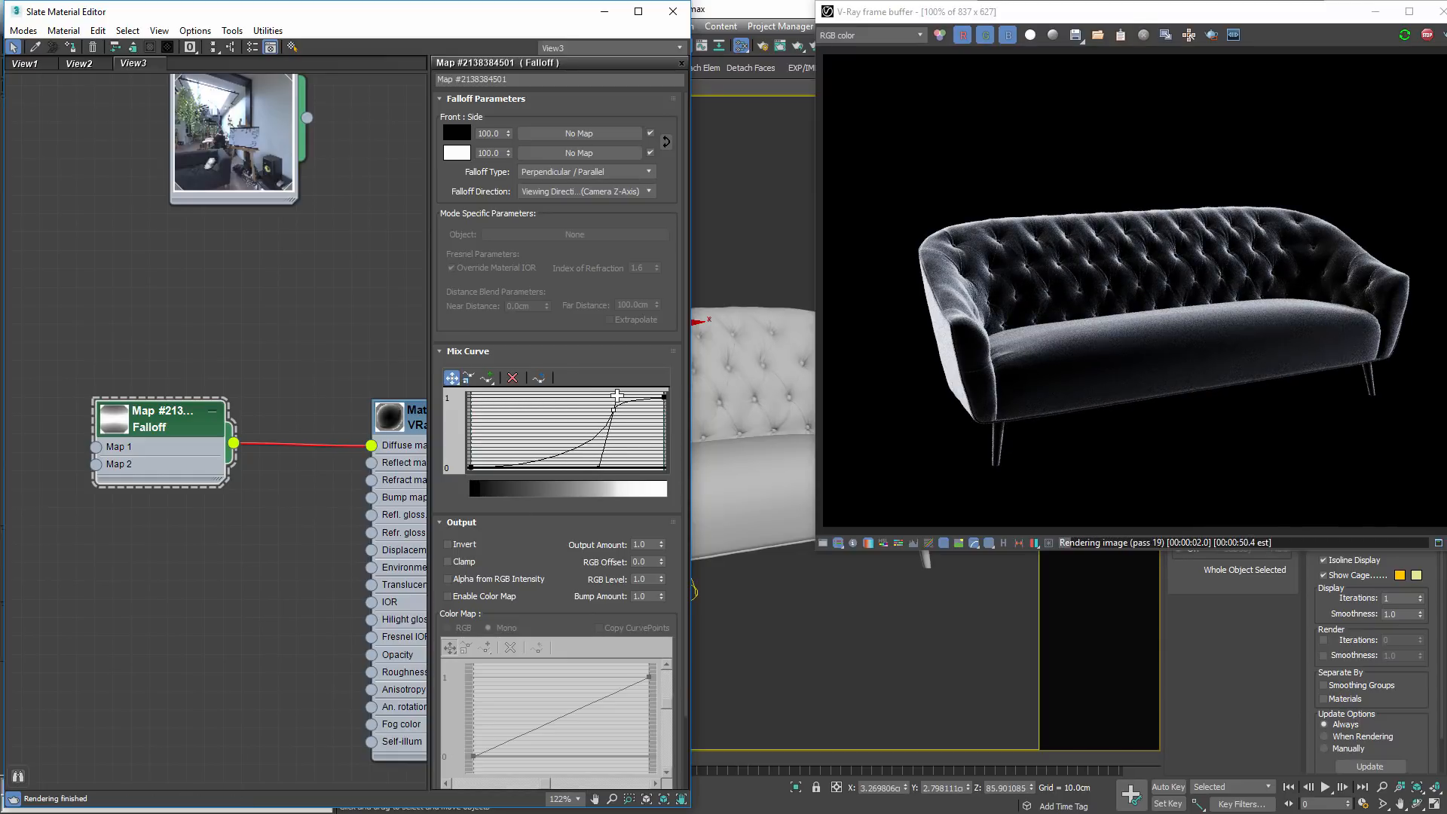
{"action": "left_click_drag", "start_coordinate": [617, 396], "coordinate": [645, 395]}
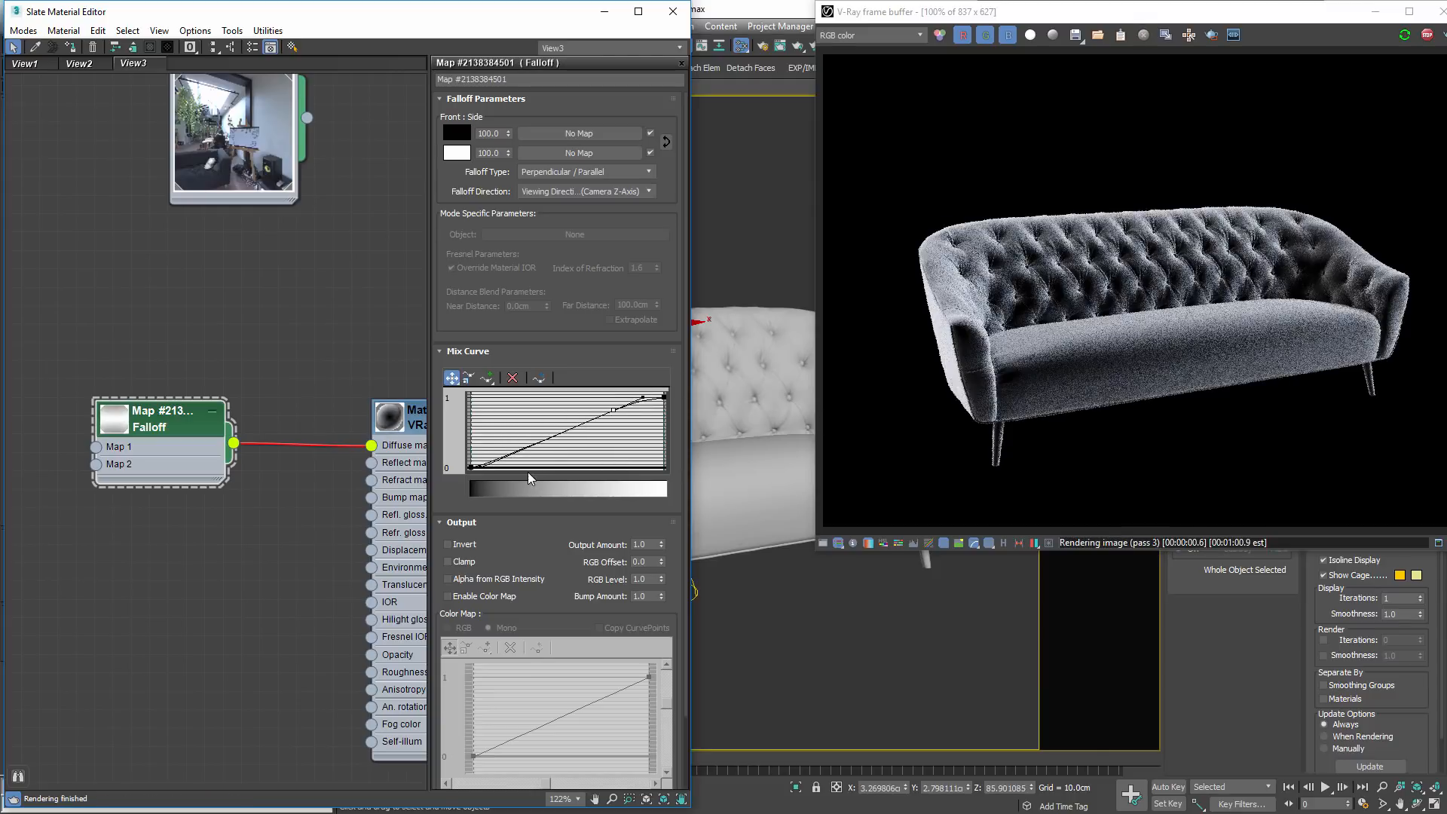
{"action": "left_click_drag", "start_coordinate": [481, 467], "coordinate": [570, 491]}
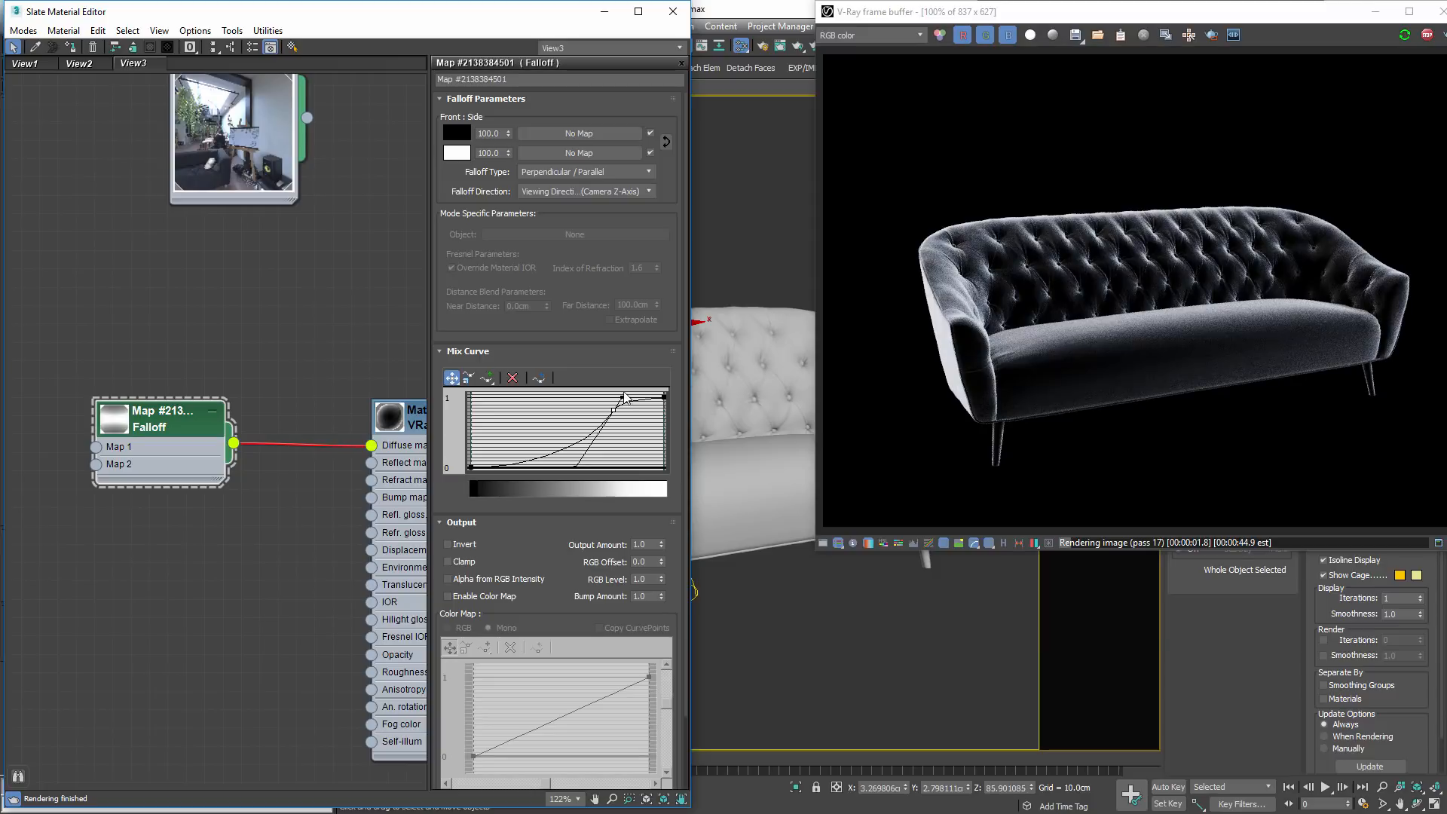
{"action": "left_click_drag", "start_coordinate": [576, 467], "coordinate": [567, 468]}
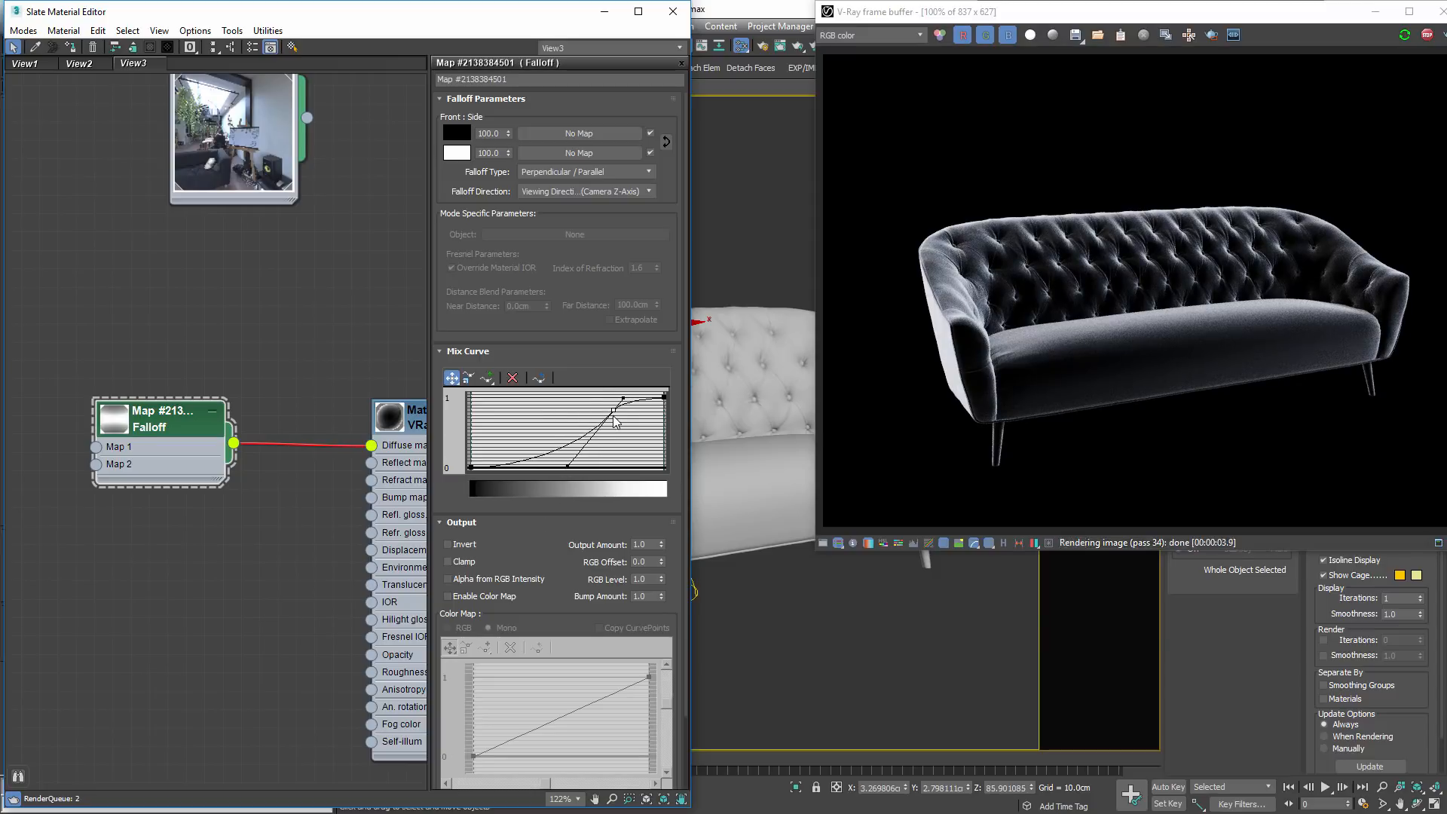
{"action": "left_click_drag", "start_coordinate": [614, 410], "coordinate": [619, 408]}
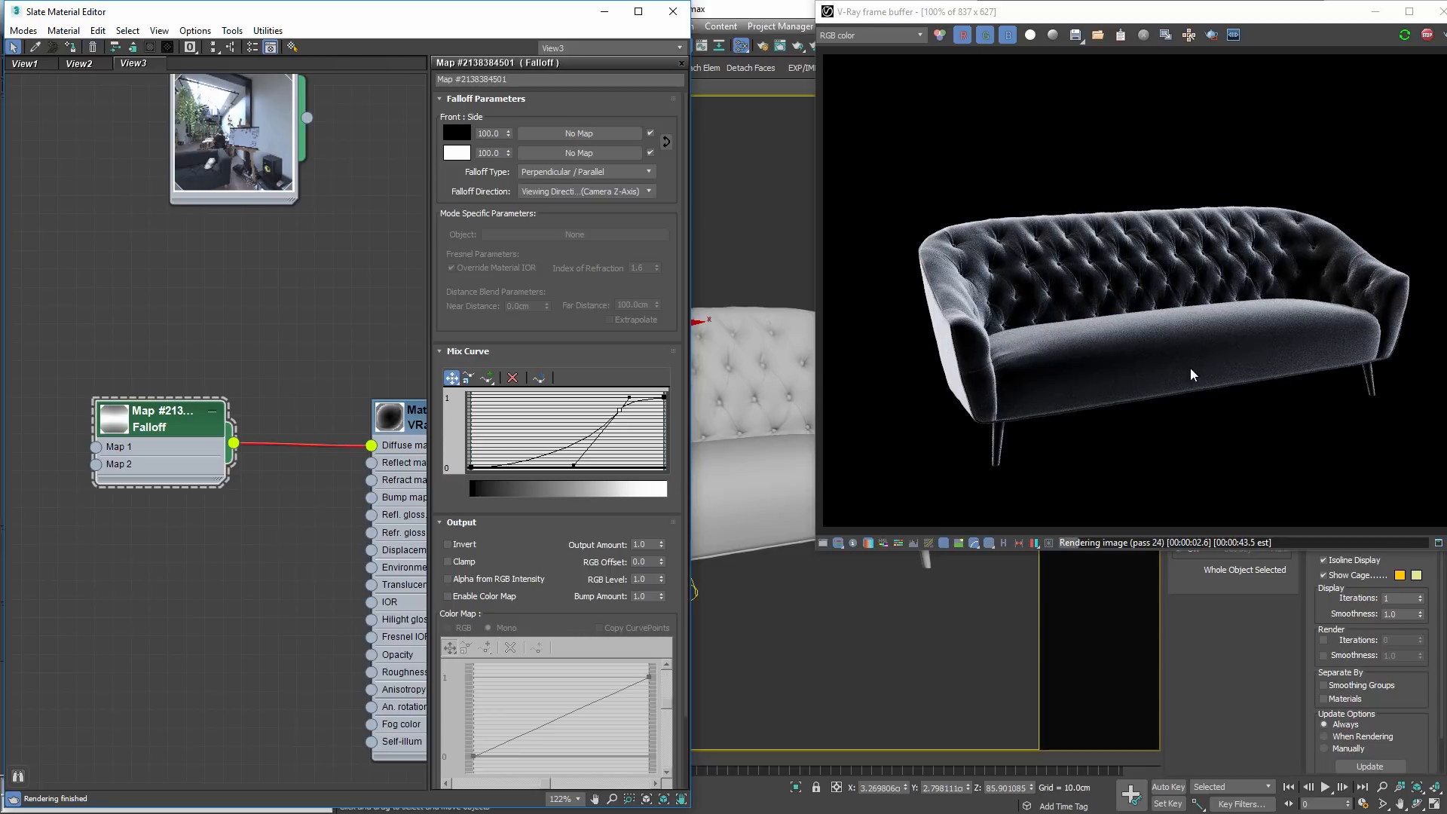
- Make room around the Falloff node and create a VRayColor map for its inputs
{"action": "scroll", "coordinate": [150, 444], "scroll_direction": "down", "scroll_amount": 3}
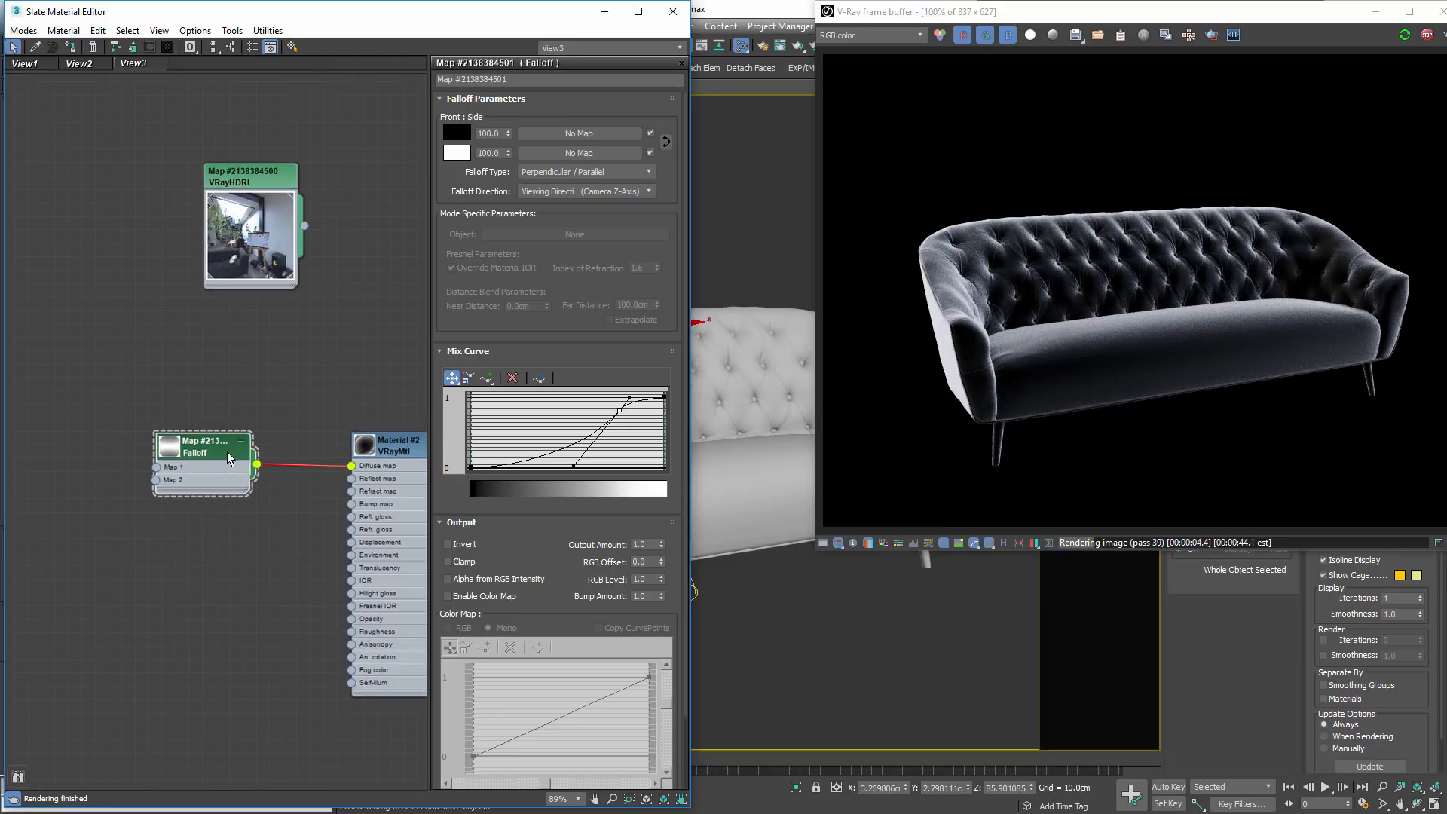
{"action": "left_click_drag", "start_coordinate": [224, 456], "coordinate": [150, 471]}
{"action": "scroll", "coordinate": [151, 469], "scroll_direction": "up", "scroll_amount": 2}
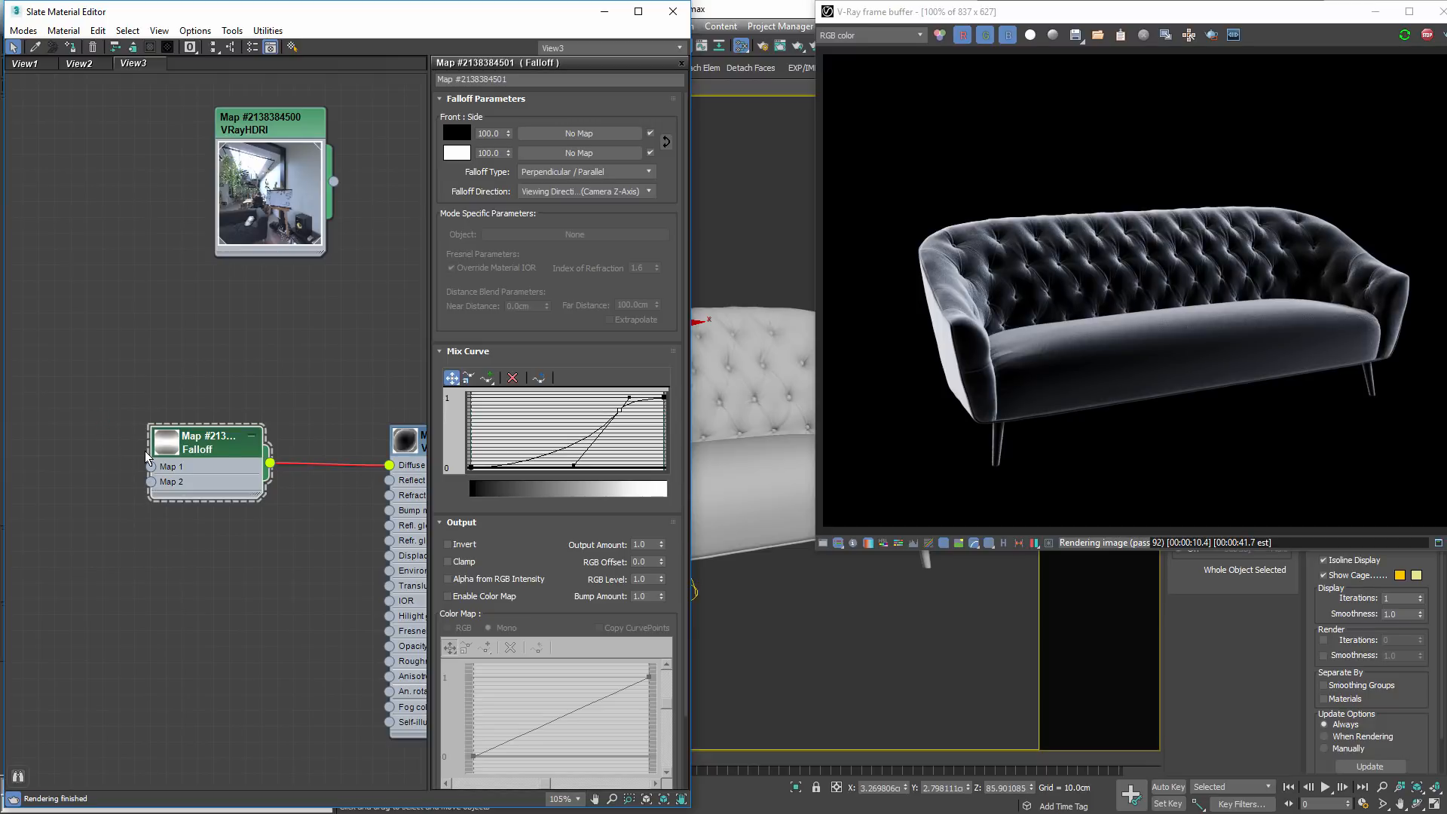
{"action": "scroll", "coordinate": [202, 451], "scroll_direction": "down", "scroll_amount": 1}
{"action": "middle_click_drag", "start_coordinate": [202, 451], "coordinate": [363, 449]}
{"action": "left_click_drag", "start_coordinate": [315, 462], "coordinate": [176, 428]}
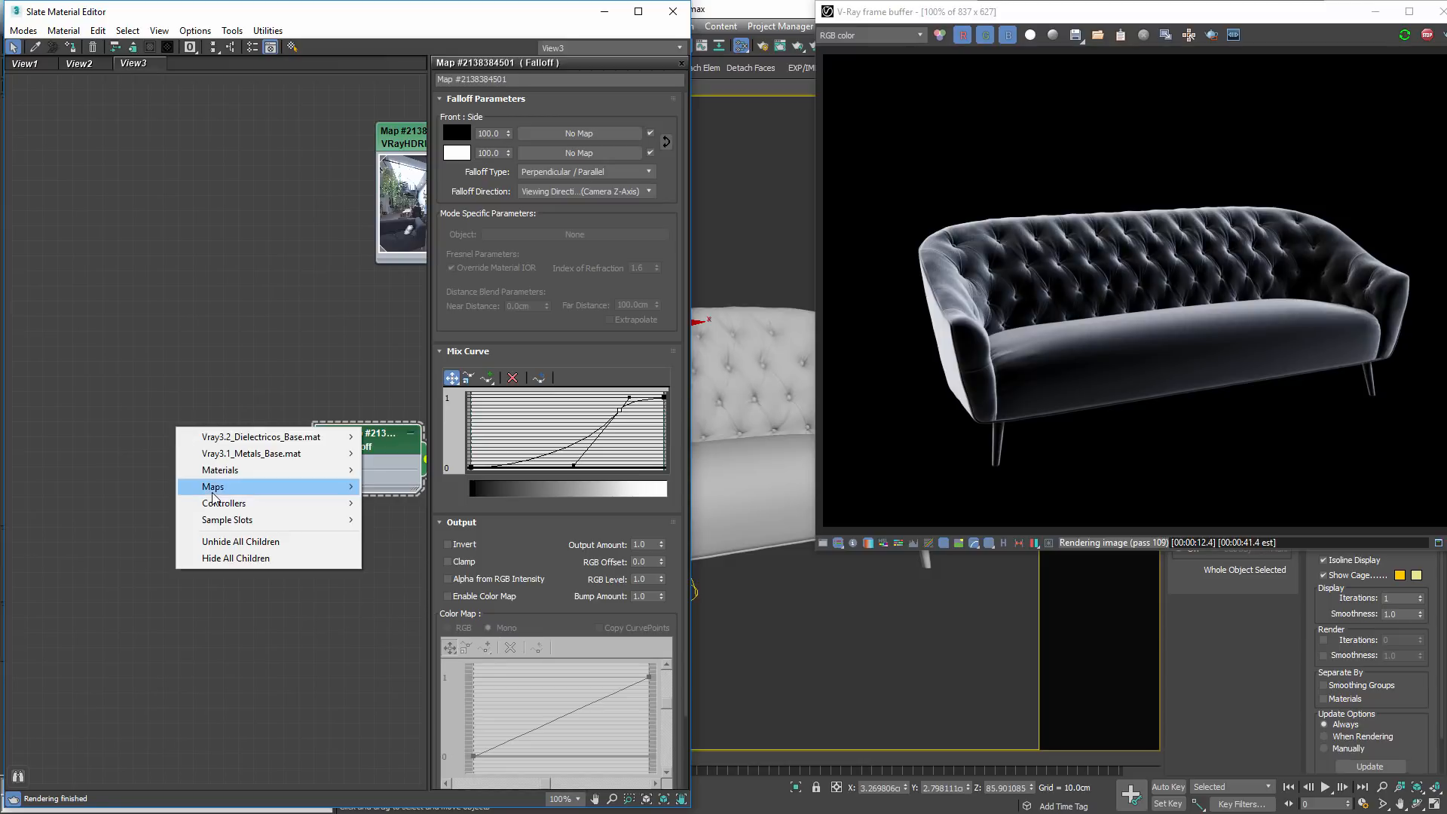
{"action": "mouse_move", "coordinate": [212, 491]}
{"action": "mouse_move", "coordinate": [98, 536]}
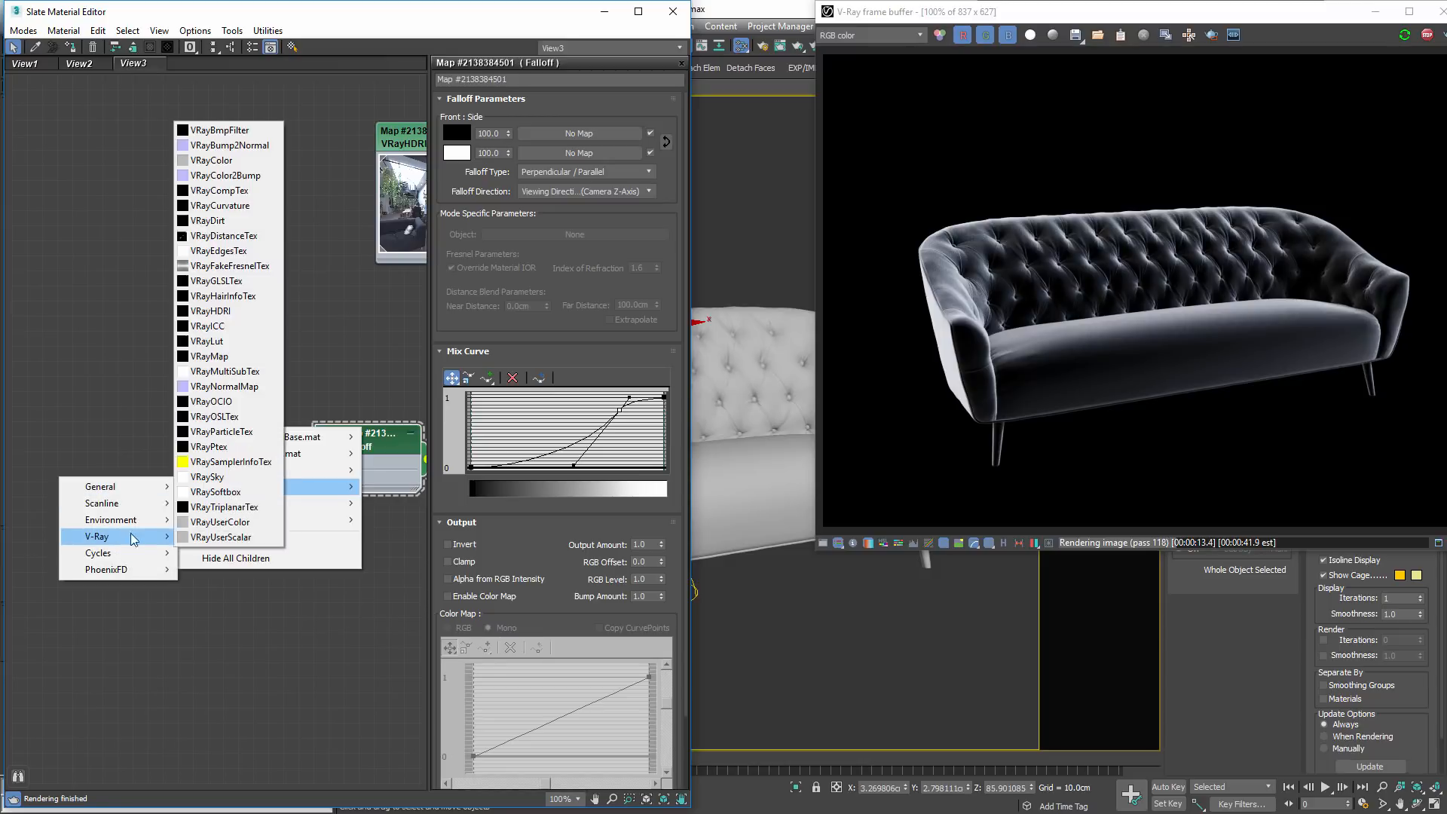
{"action": "left_click", "coordinate": [218, 160]}
- Connect the VRayColor map to the Falloff's Map 1 and a copy of it to Map 2, aligning both nodes
{"action": "double_click", "coordinate": [140, 422]}
{"action": "left_click_drag", "start_coordinate": [141, 421], "coordinate": [80, 270]}
{"action": "left_click_drag", "start_coordinate": [173, 328], "coordinate": [314, 462]}
{"action": "left_click_drag", "start_coordinate": [117, 331], "coordinate": [329, 477], "text": "shift"}
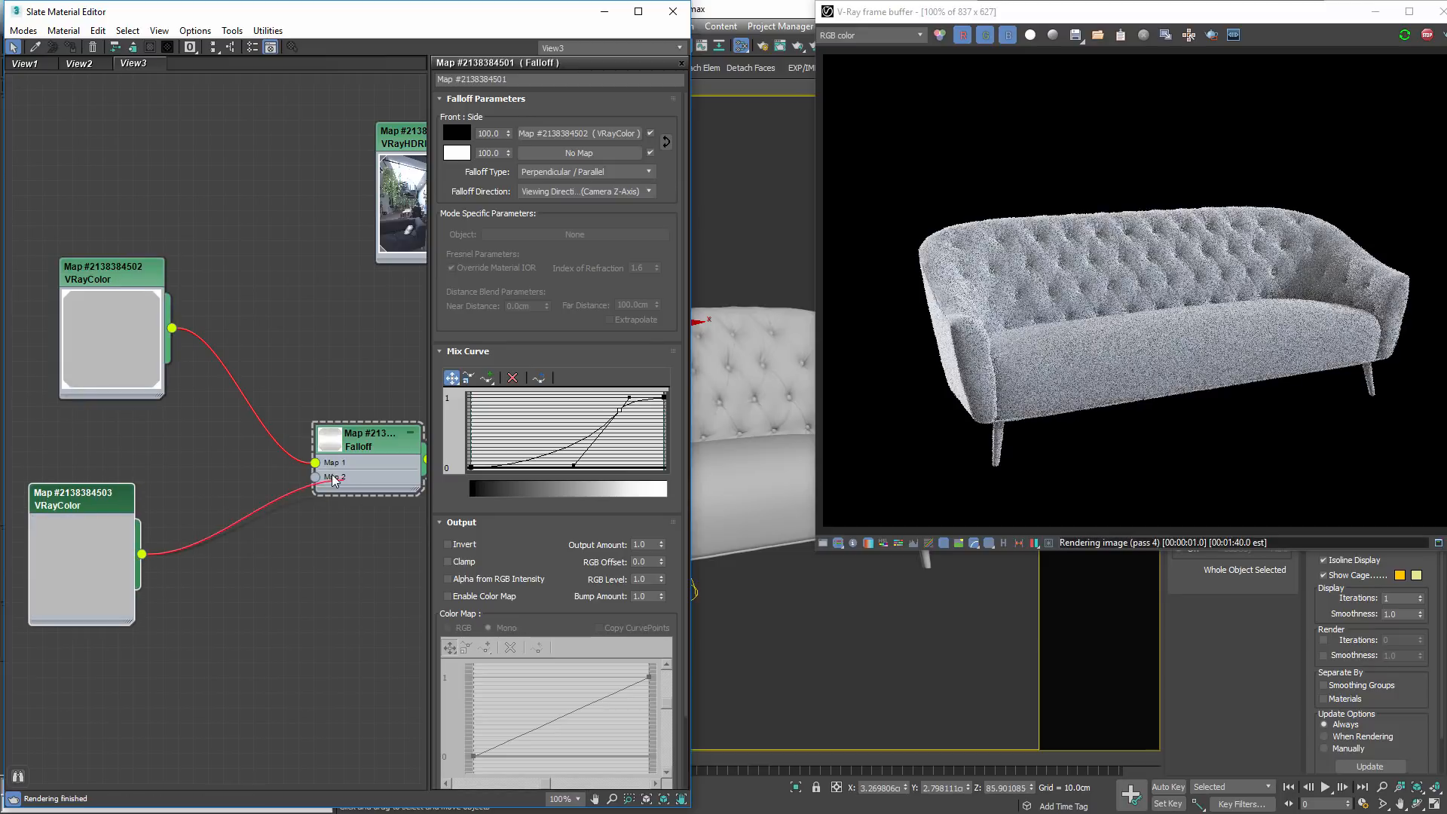
{"action": "left_click_drag", "start_coordinate": [121, 285], "coordinate": [91, 302]}
- Set the VRayColor map feeding the Falloff's Map 1 to dark green, RGB 10, 27, 4
{"action": "double_click", "coordinate": [91, 300]}
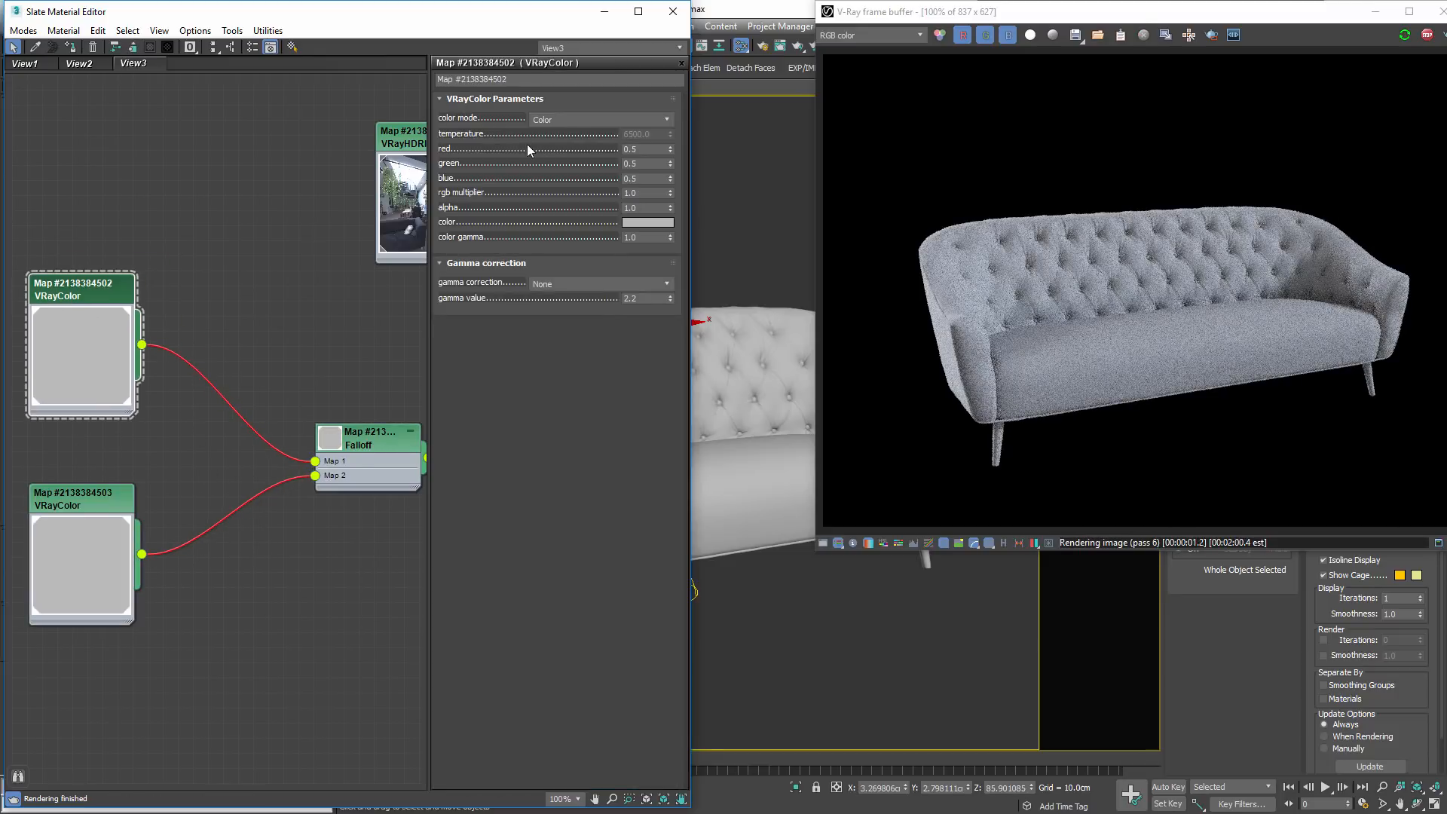
{"action": "left_click", "coordinate": [647, 221]}
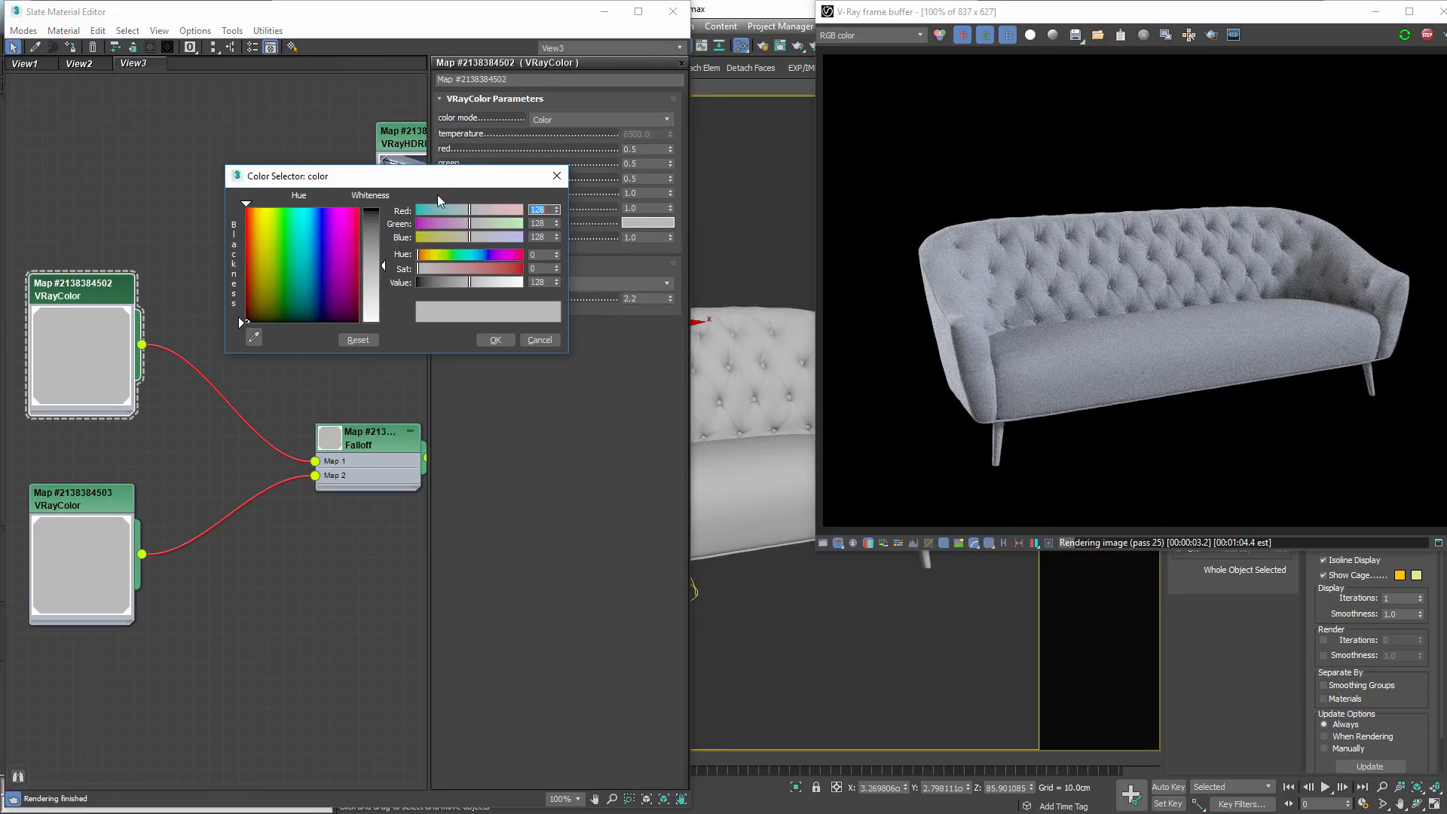
{"action": "left_click", "coordinate": [277, 274]}
{"action": "left_click_drag", "start_coordinate": [277, 274], "coordinate": [279, 313]}
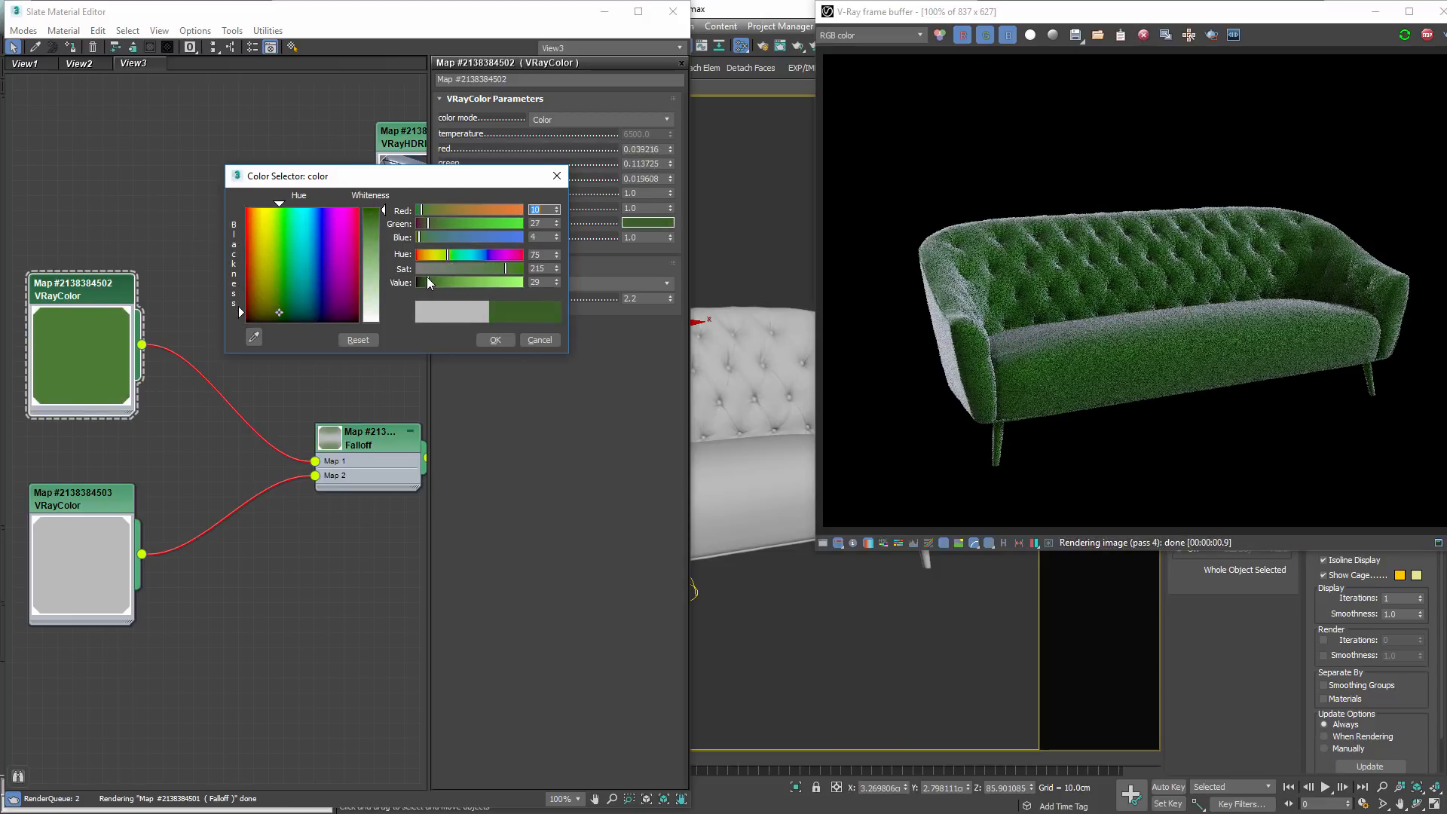
{"action": "left_click", "coordinate": [498, 339]}
- Sample the dark green for the Map 2 VRayColor and brighten it to a lighter green, RGB 43, 119, 20
{"action": "left_click", "coordinate": [94, 505]}
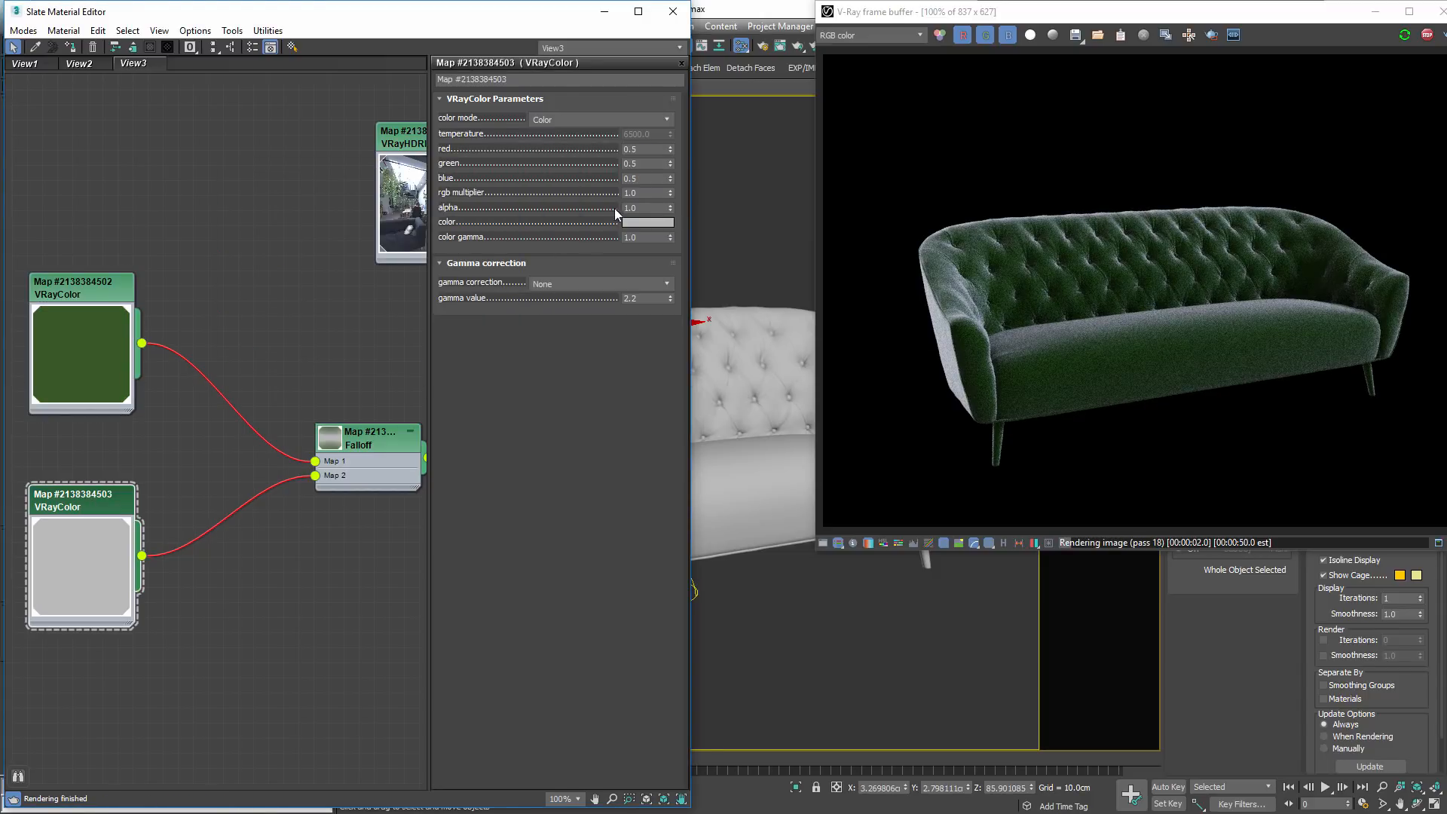
{"action": "left_click", "coordinate": [649, 223]}
{"action": "left_click", "coordinate": [254, 337]}
{"action": "left_click", "coordinate": [68, 346]}
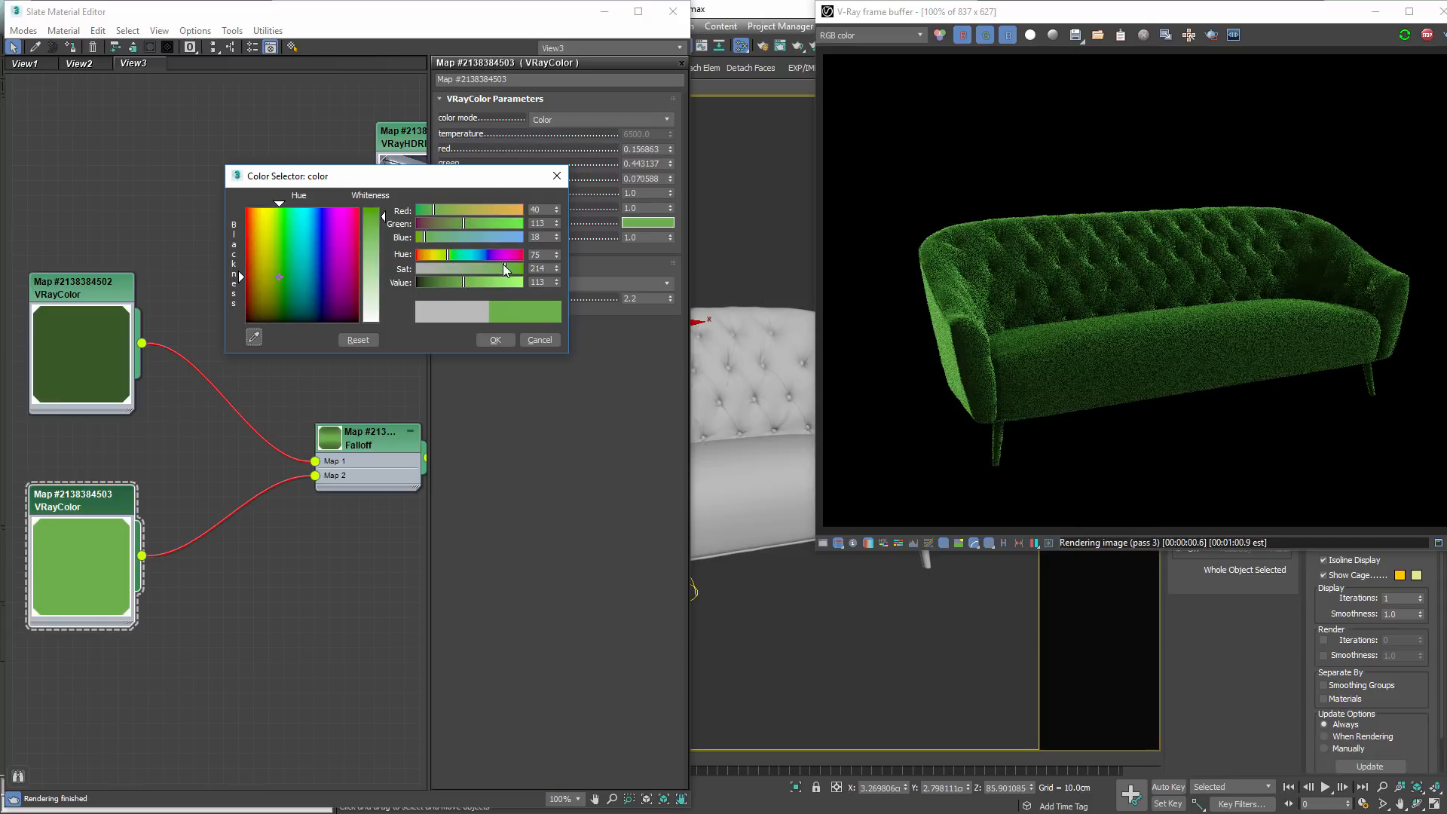
{"action": "left_click", "coordinate": [465, 282]}
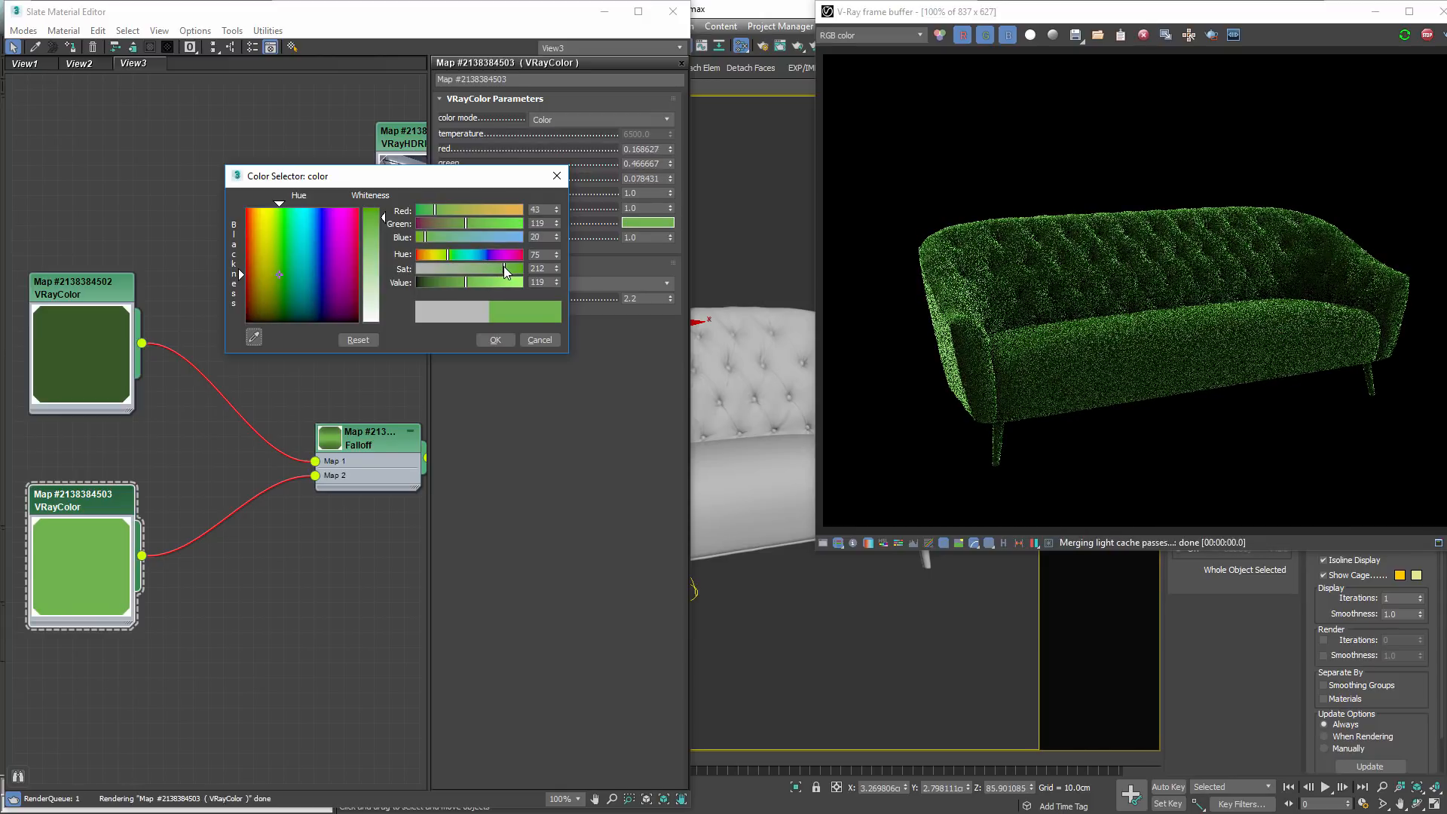
{"action": "left_click", "coordinate": [497, 339]}
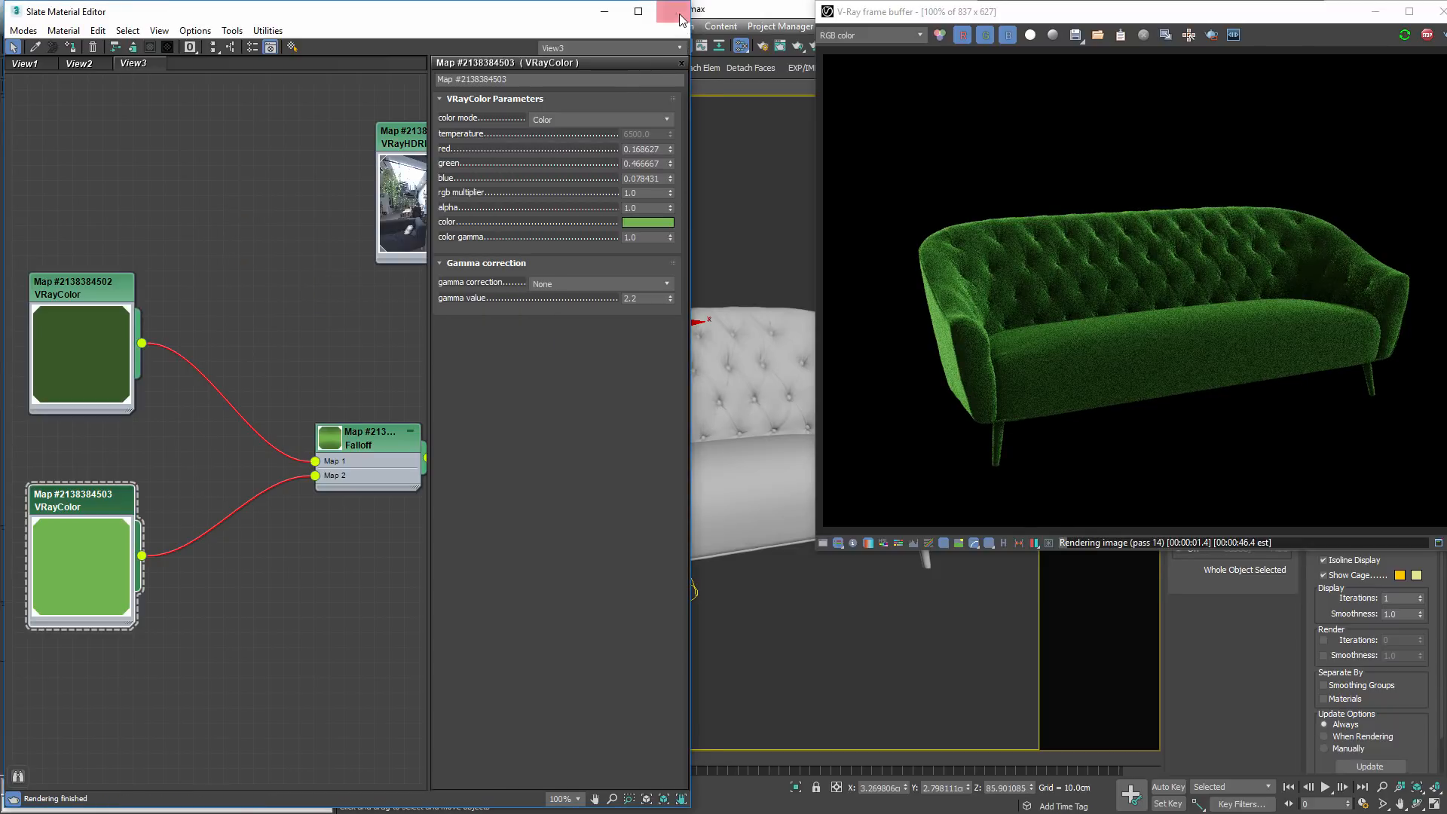
- Close the material editor and inspect the green velvet render on the sofa up close and from another angle
{"action": "left_click", "coordinate": [683, 20]}
{"action": "middle_click_drag", "start_coordinate": [631, 448], "coordinate": [629, 493], "text": "alt"}
{"action": "scroll", "coordinate": [669, 489], "scroll_direction": "up", "scroll_amount": 4}
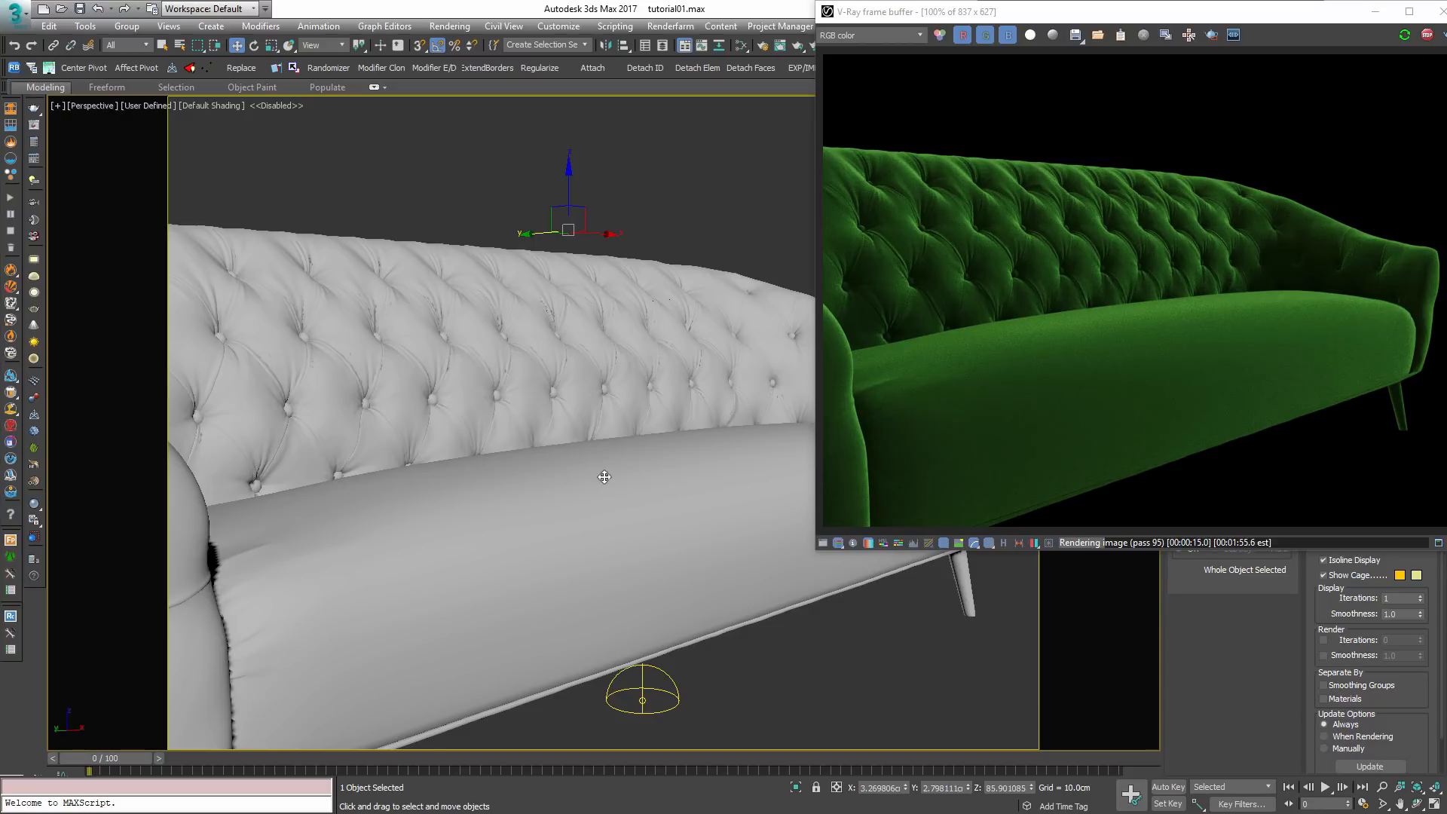
{"action": "middle_click_drag", "start_coordinate": [685, 471], "coordinate": [575, 460], "text": "alt"}
{"action": "scroll", "coordinate": [645, 471], "scroll_direction": "down", "scroll_amount": 5}
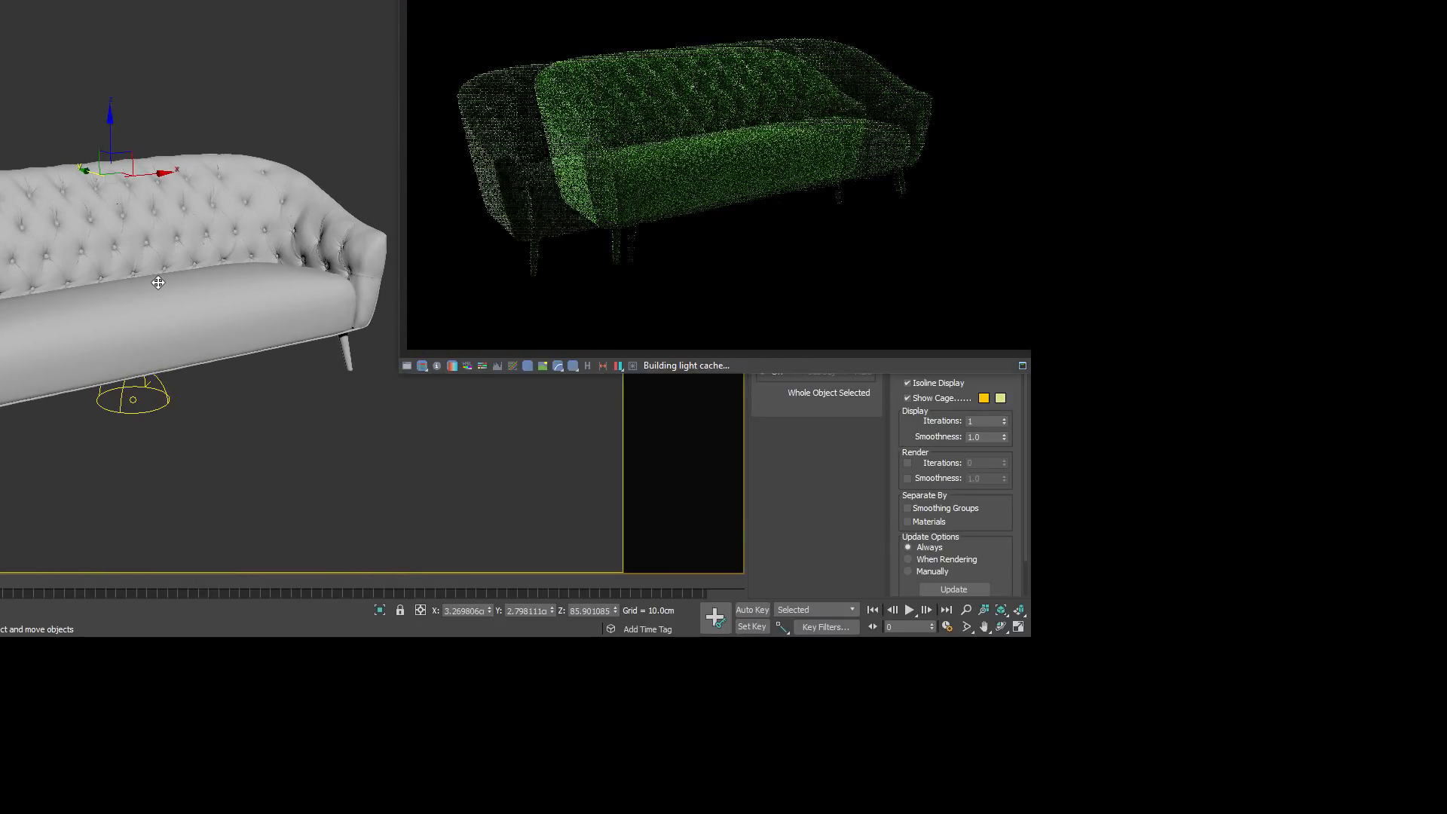
- Reopen the Slate Material Editor, enlarge its window, and move the VRayMtl node nearer the Falloff map
{"action": "left_click", "coordinate": [220, 426]}
{"action": "key", "text": "m"}
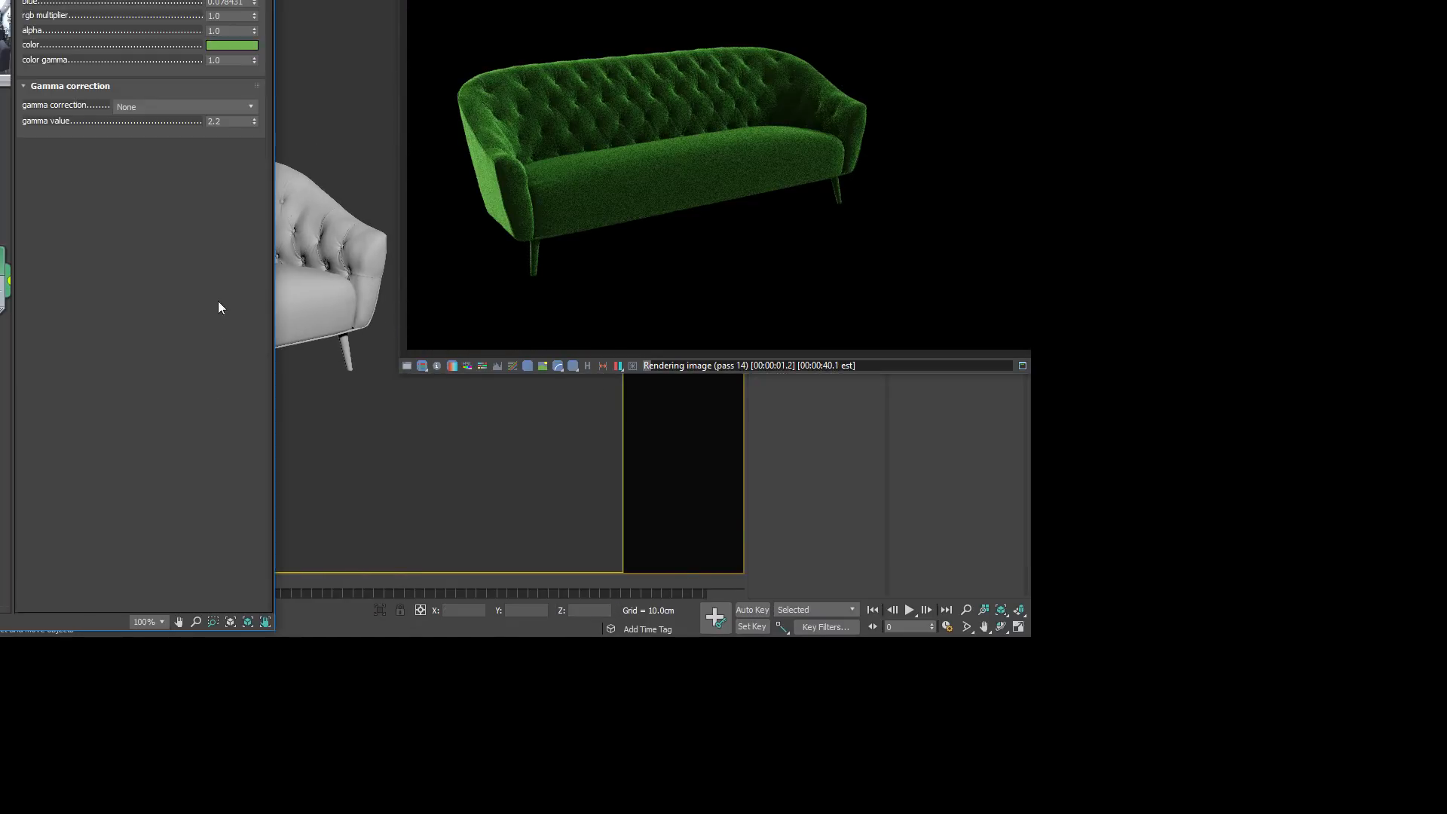
{"action": "scroll", "coordinate": [6, 265], "scroll_direction": "down", "scroll_amount": 5}
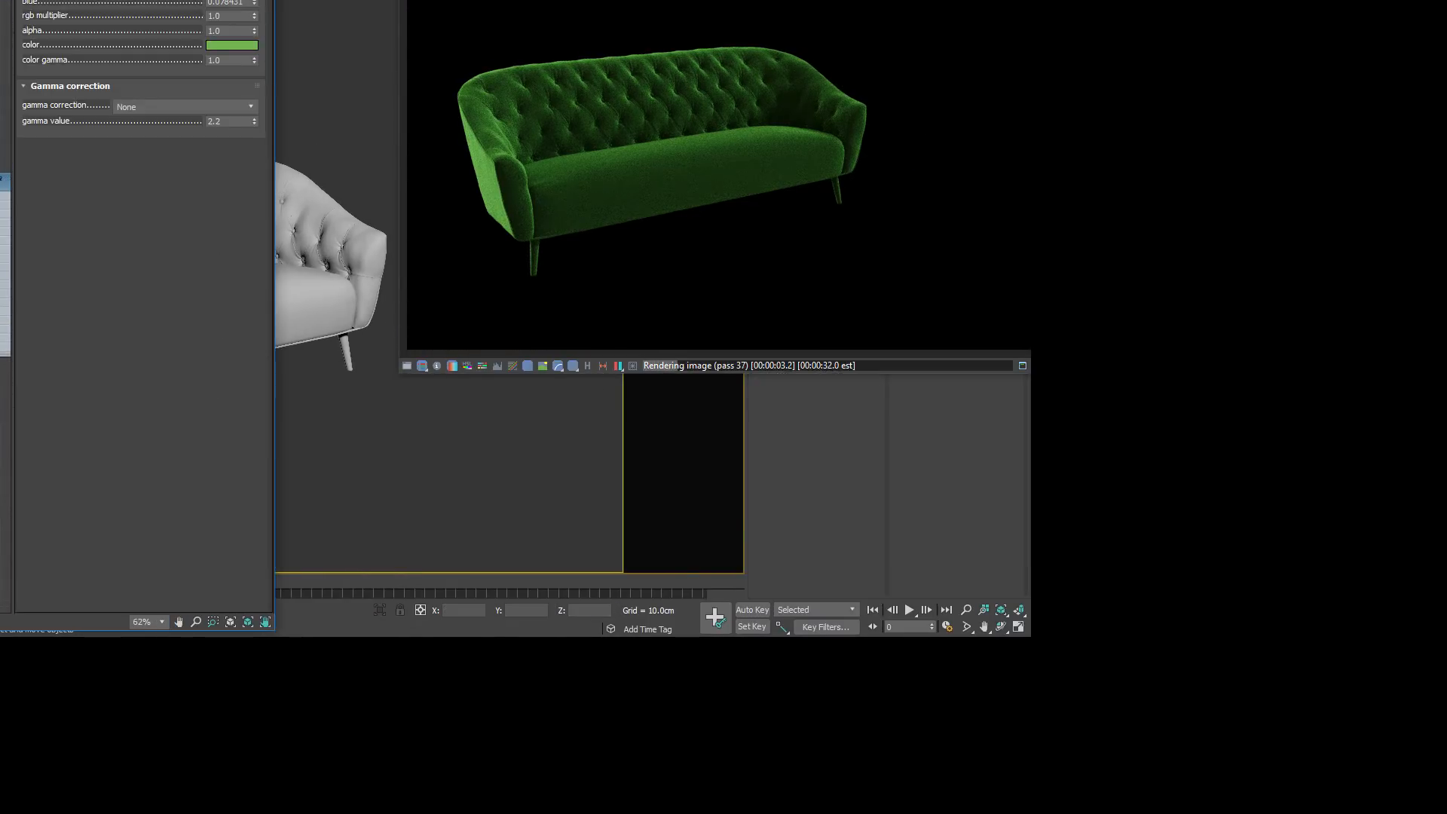
{"action": "scroll", "coordinate": [5, 265], "scroll_direction": "up", "scroll_amount": 2}
{"action": "middle_click_drag", "start_coordinate": [2, 266], "coordinate": [10, 267]}
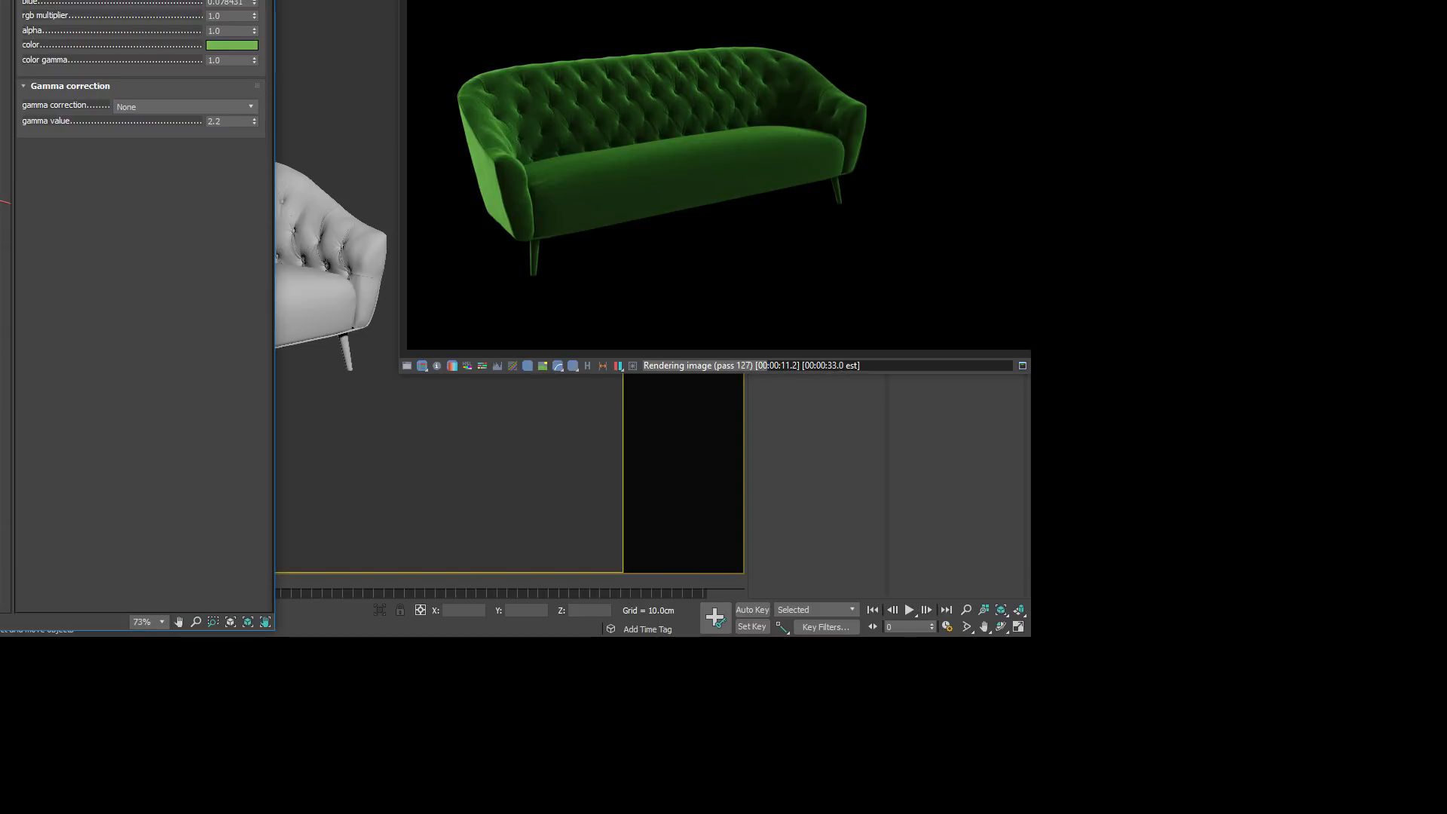
{"action": "scroll", "coordinate": [6, 234], "scroll_direction": "down", "scroll_amount": 1}
{"action": "left_click_drag", "start_coordinate": [275, 185], "coordinate": [395, 184]}
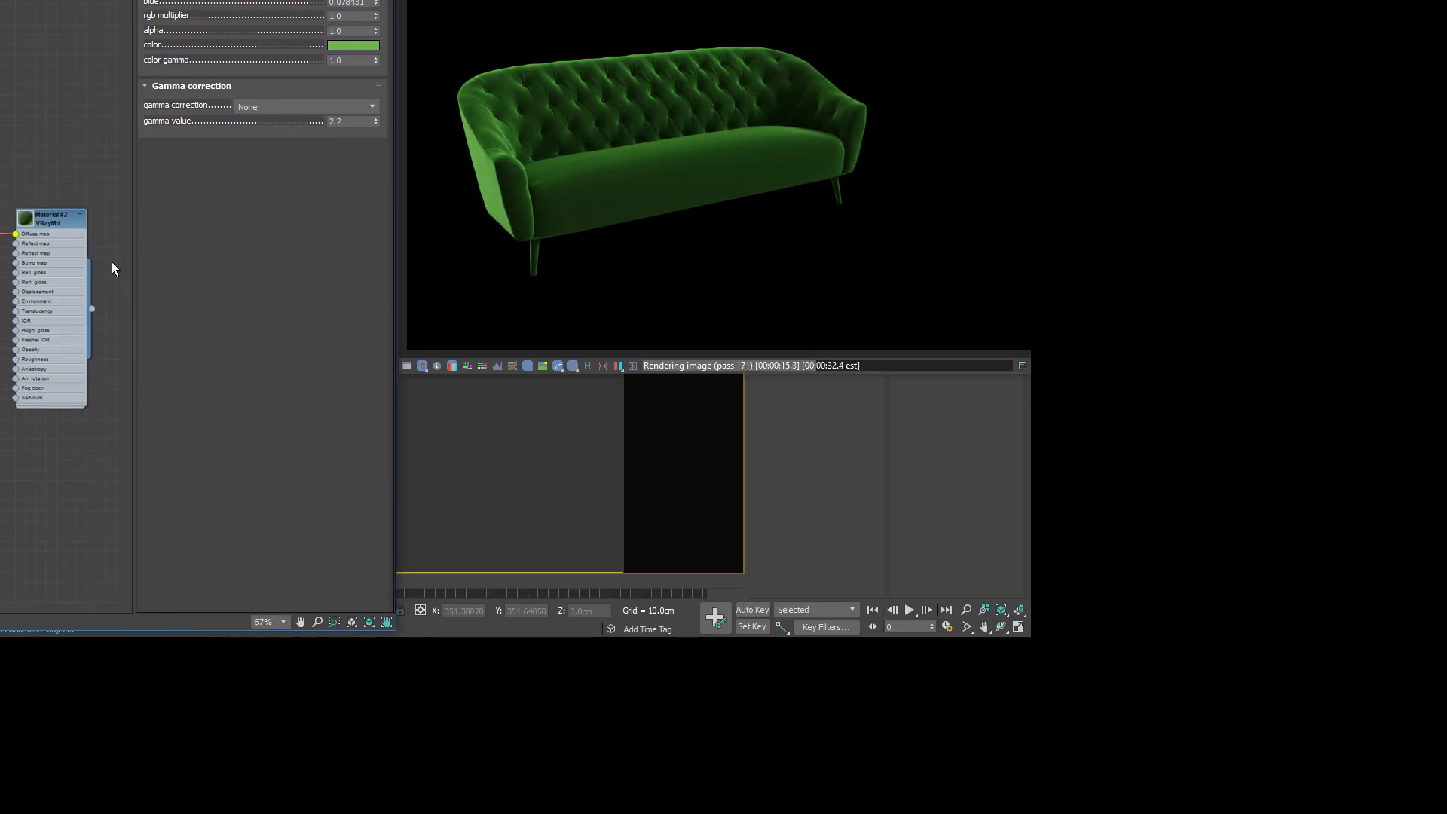
{"action": "left_click_drag", "start_coordinate": [51, 216], "coordinate": [1, 184]}
{"action": "left_click_drag", "start_coordinate": [0, 38], "coordinate": [5, 23]}
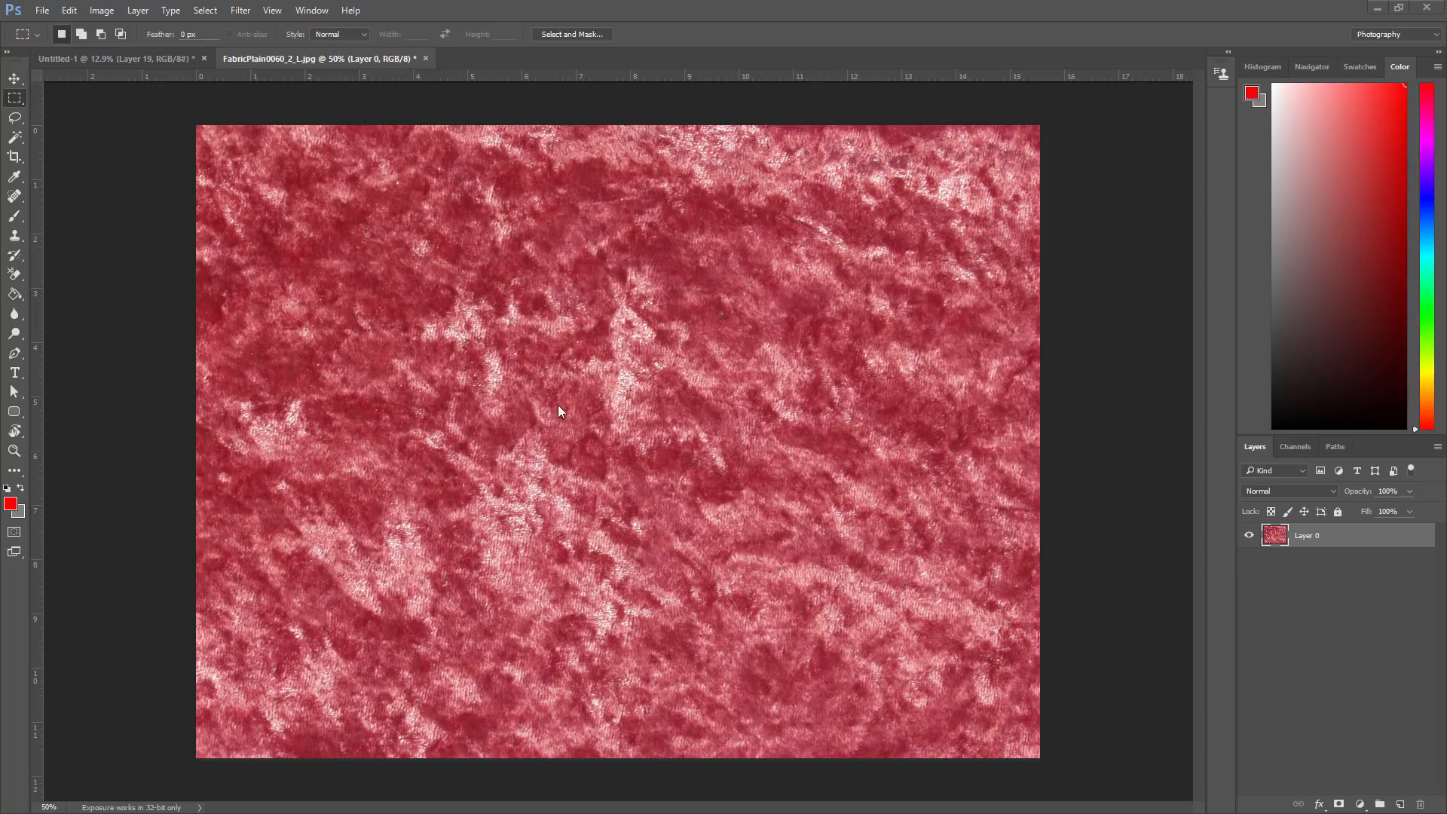
- Switch to Photoshop and try resizing the fabric image to a height of 2160 pixels, undoing the resize
{"action": "left_click", "coordinate": [102, 10]}
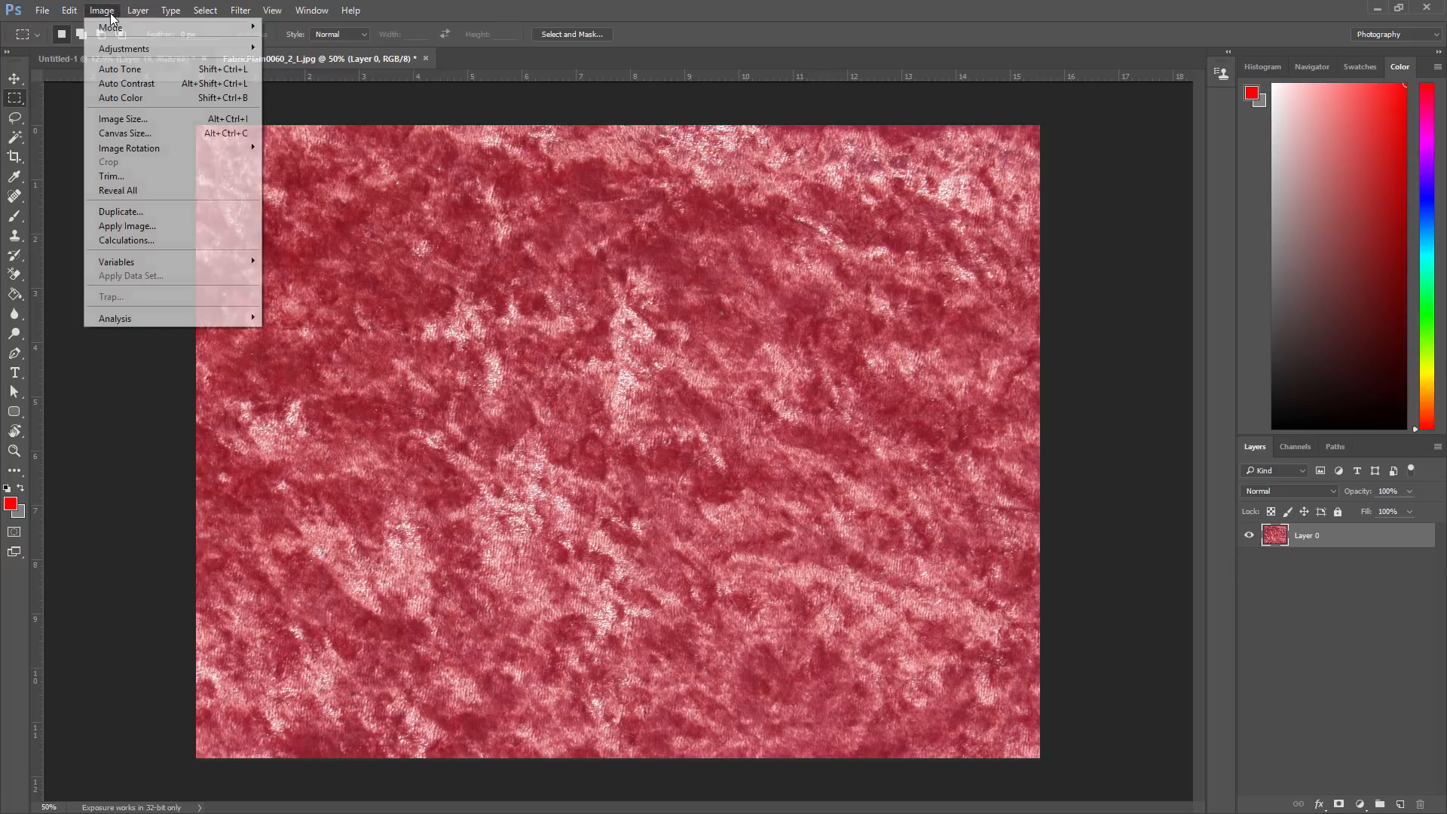
{"action": "left_click", "coordinate": [123, 119]}
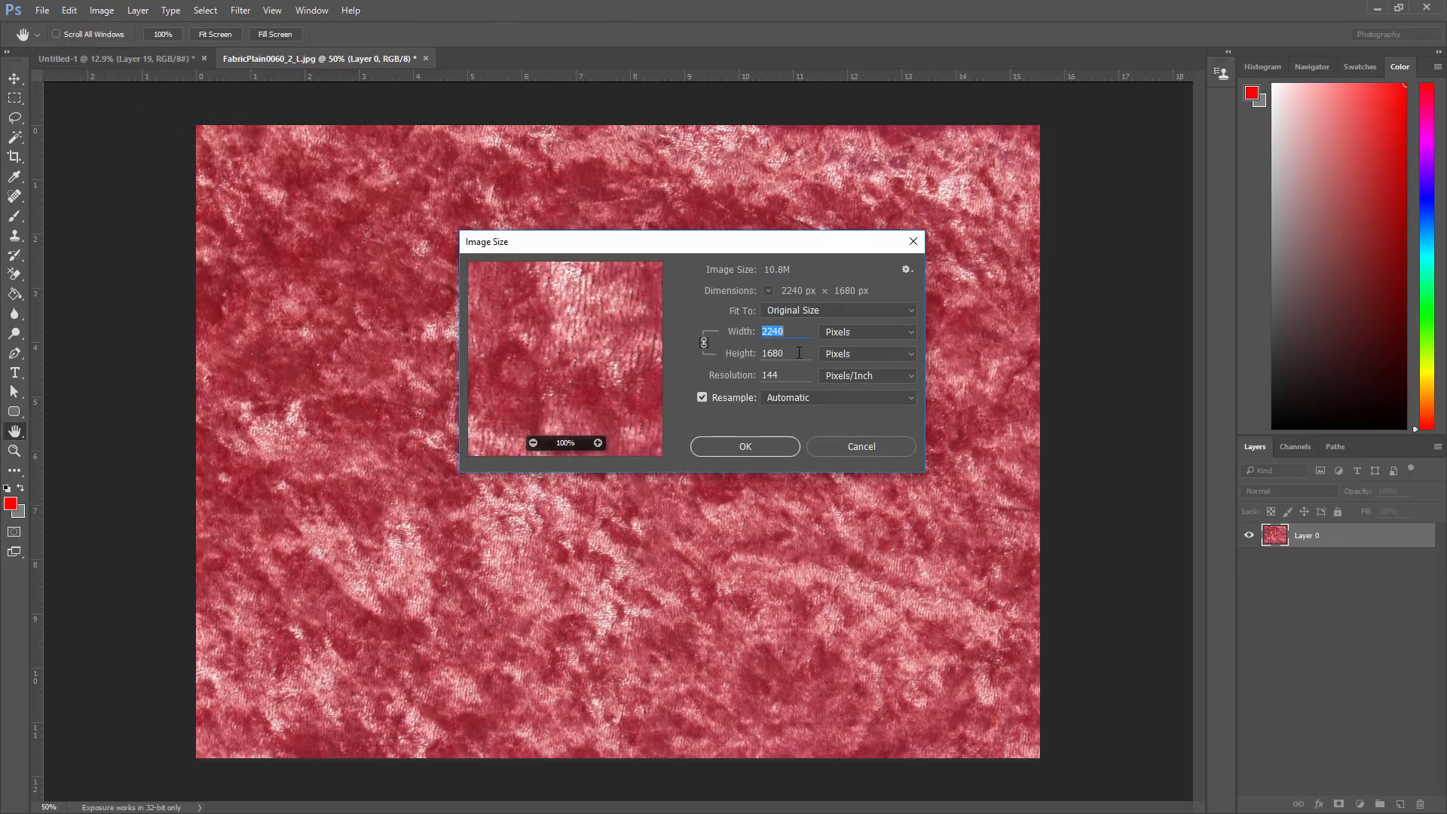
{"action": "double_click", "coordinate": [768, 330]}
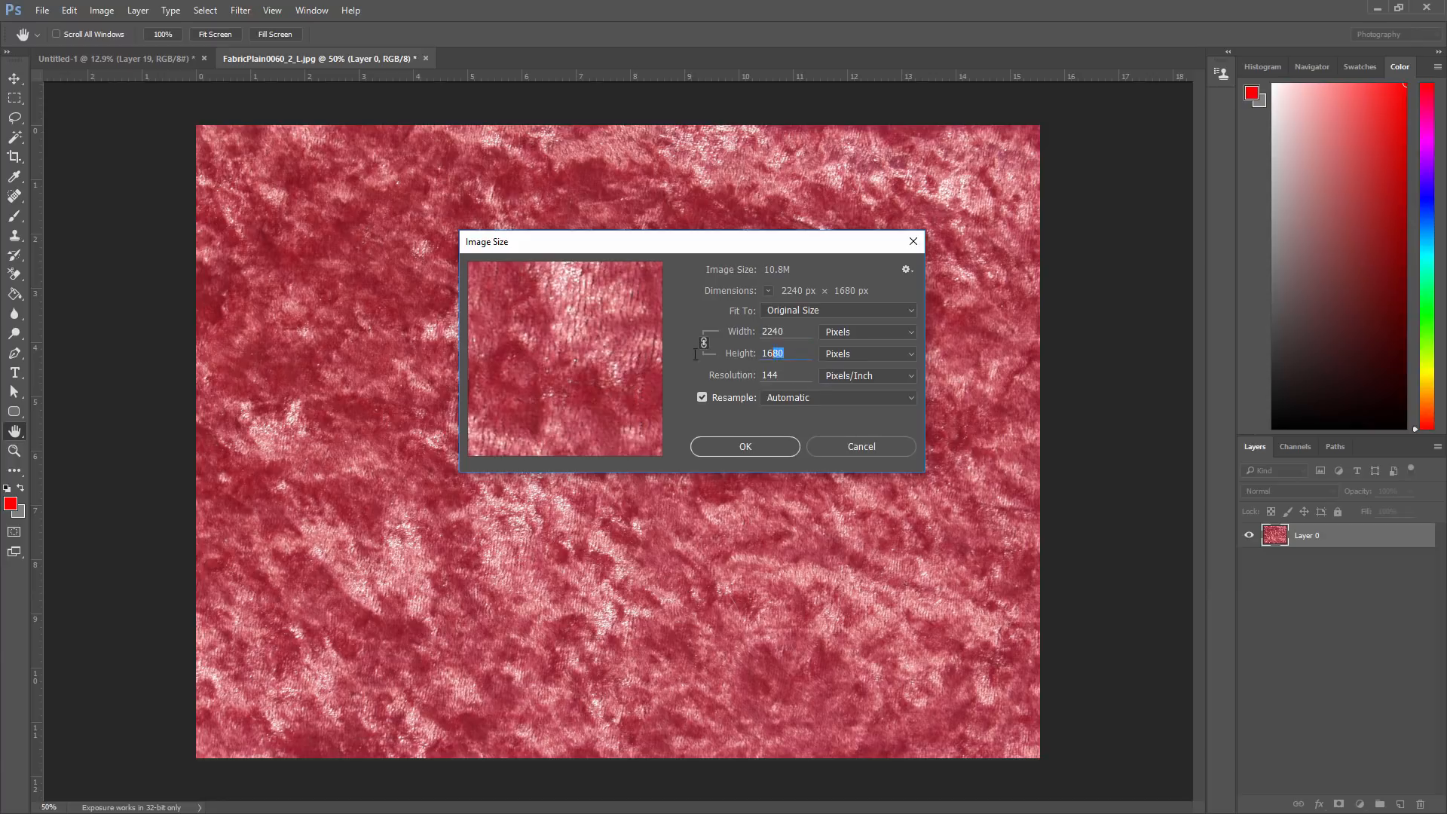
{"action": "left_click_drag", "start_coordinate": [696, 354], "coordinate": [658, 356]}
{"action": "type", "text": "2160"}
{"action": "left_click", "coordinate": [776, 445]}
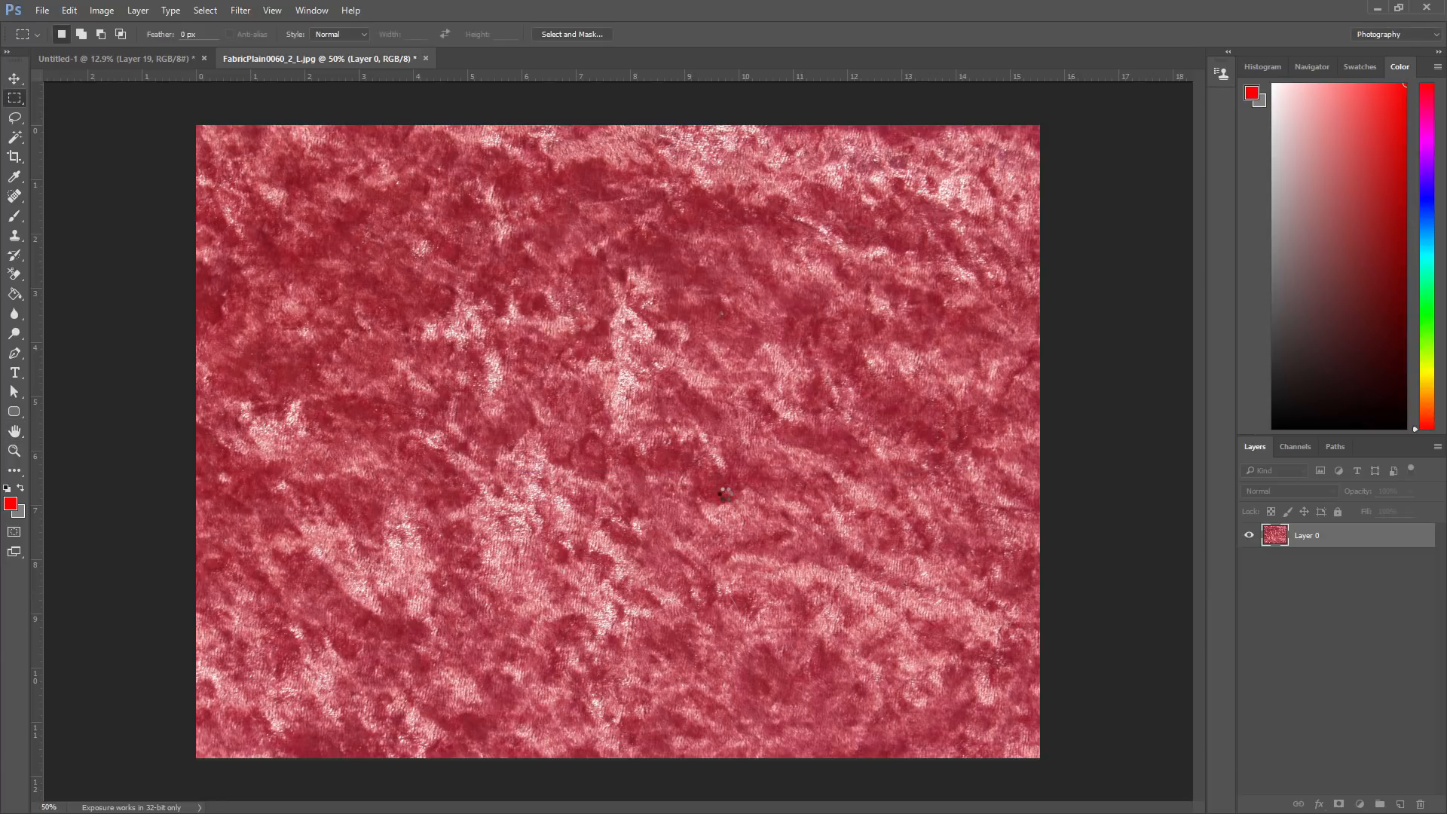
{"action": "scroll", "coordinate": [720, 495], "scroll_direction": "down", "scroll_amount": 3, "text": "alt"}
{"action": "key", "text": "ctrl+z"}
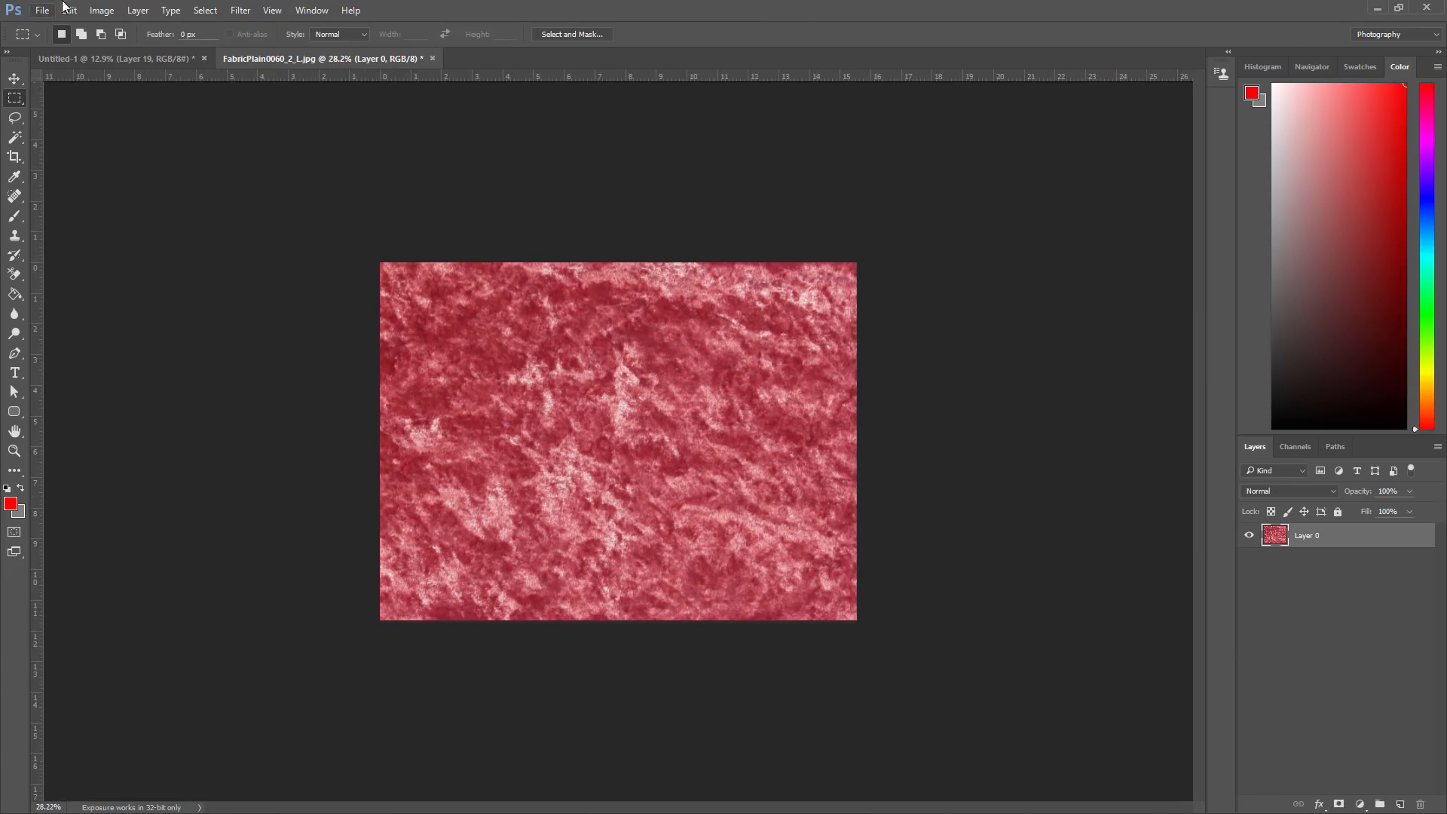
{"action": "left_click", "coordinate": [101, 11]}
{"action": "left_click", "coordinate": [135, 116]}
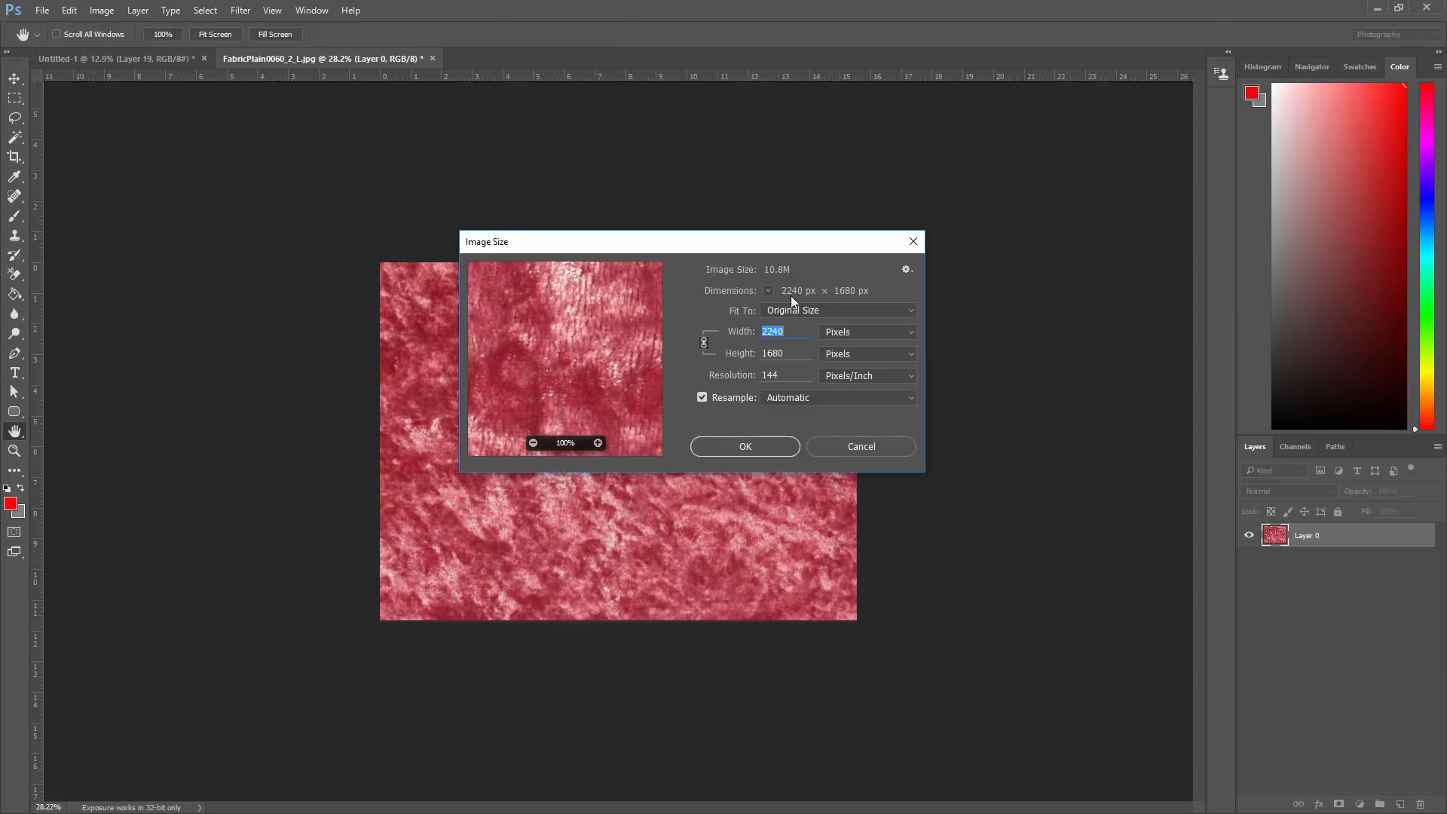
{"action": "left_click", "coordinate": [879, 447]}
- Make the fabric image's canvas square by setting its height to 2240 pixels
{"action": "left_click", "coordinate": [101, 11]}
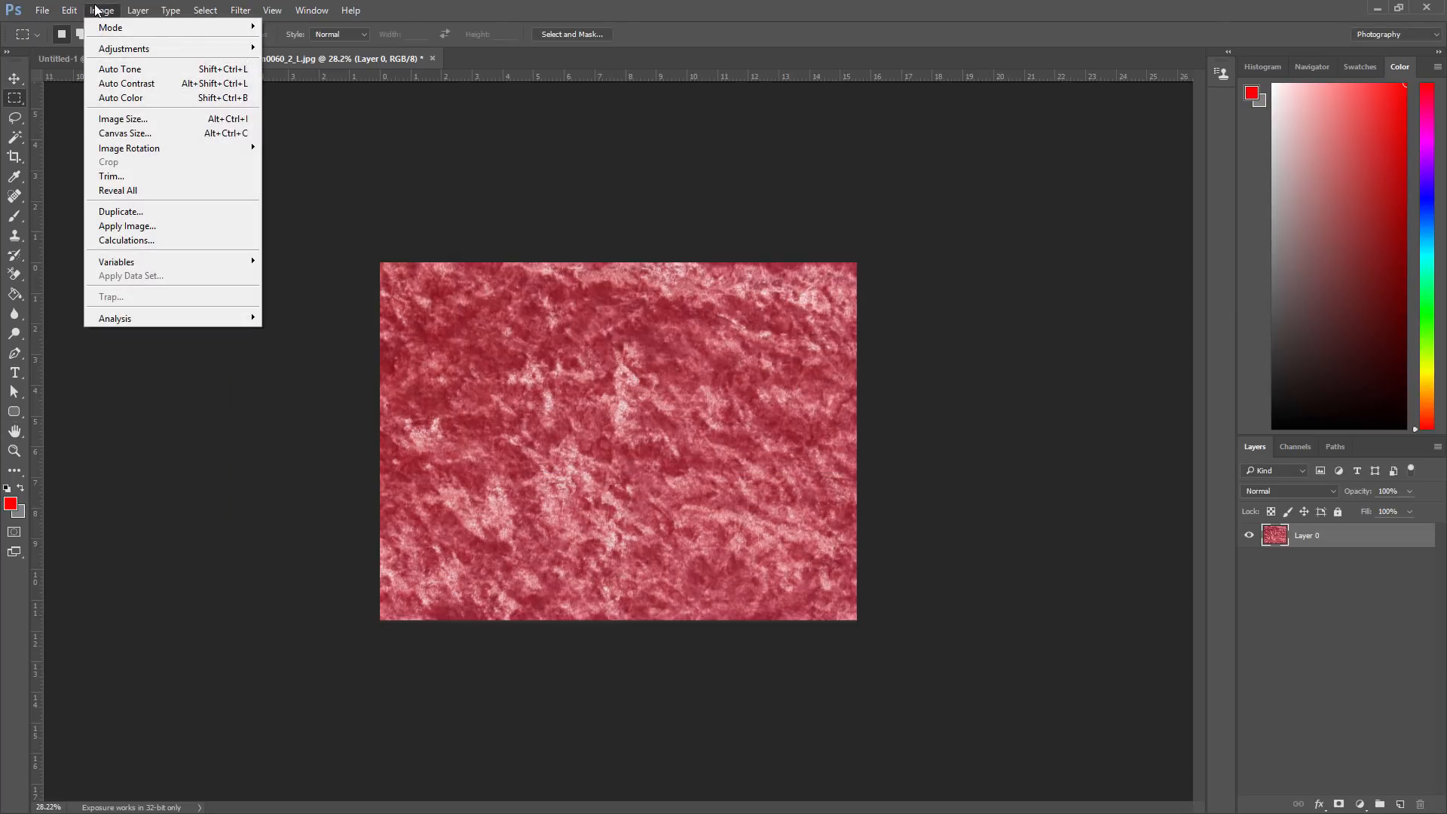
{"action": "left_click", "coordinate": [137, 133]}
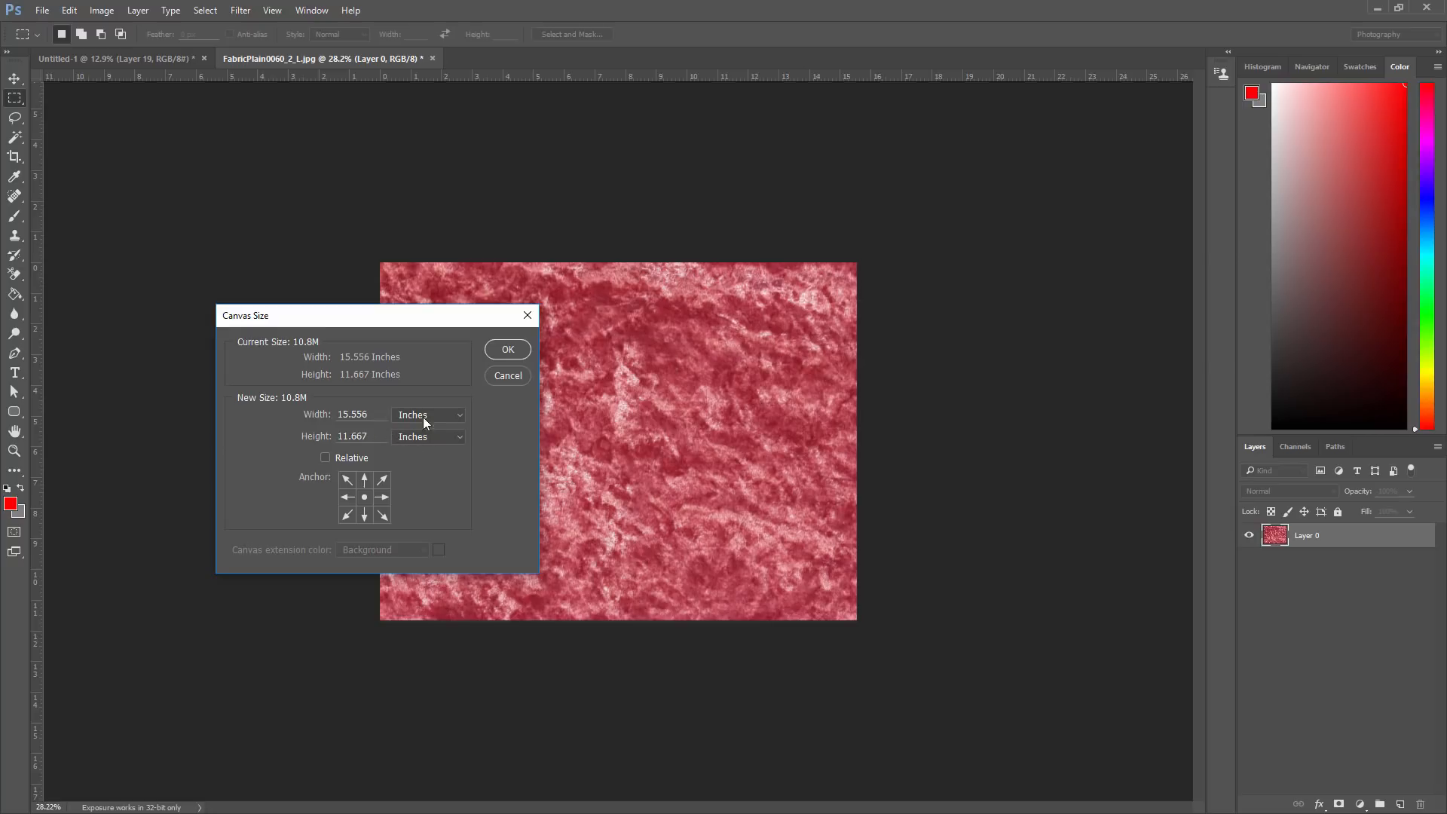
{"action": "left_click", "coordinate": [423, 416]}
{"action": "left_click", "coordinate": [400, 439]}
{"action": "double_click", "coordinate": [353, 415]}
{"action": "double_click", "coordinate": [364, 436]}
{"action": "type", "text": "2240"}
{"action": "left_click", "coordinate": [508, 349]}
- Resize the square fabric image to 2048 by 2048 pixels
{"action": "left_click", "coordinate": [102, 10]}
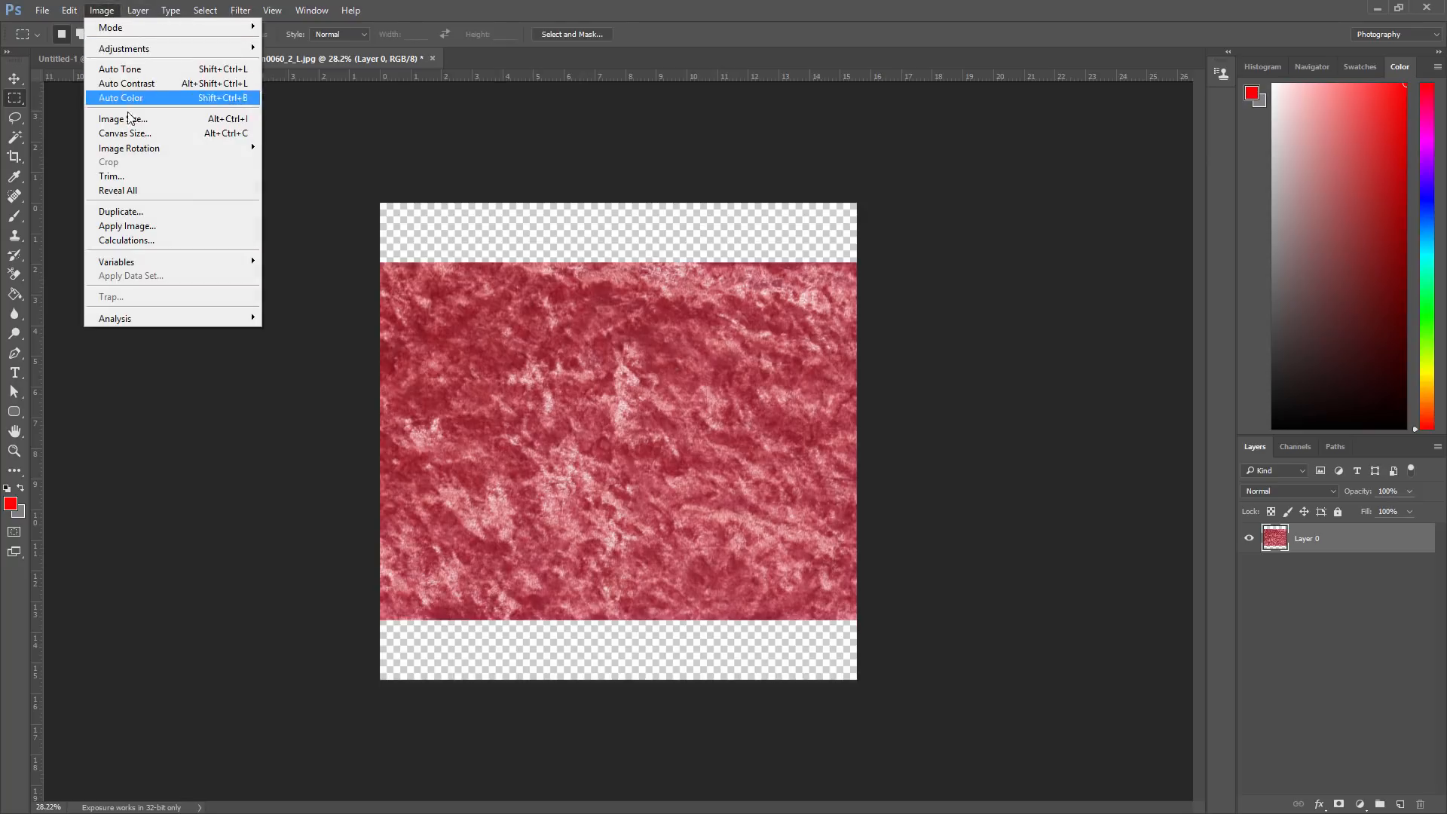
{"action": "left_click", "coordinate": [120, 118]}
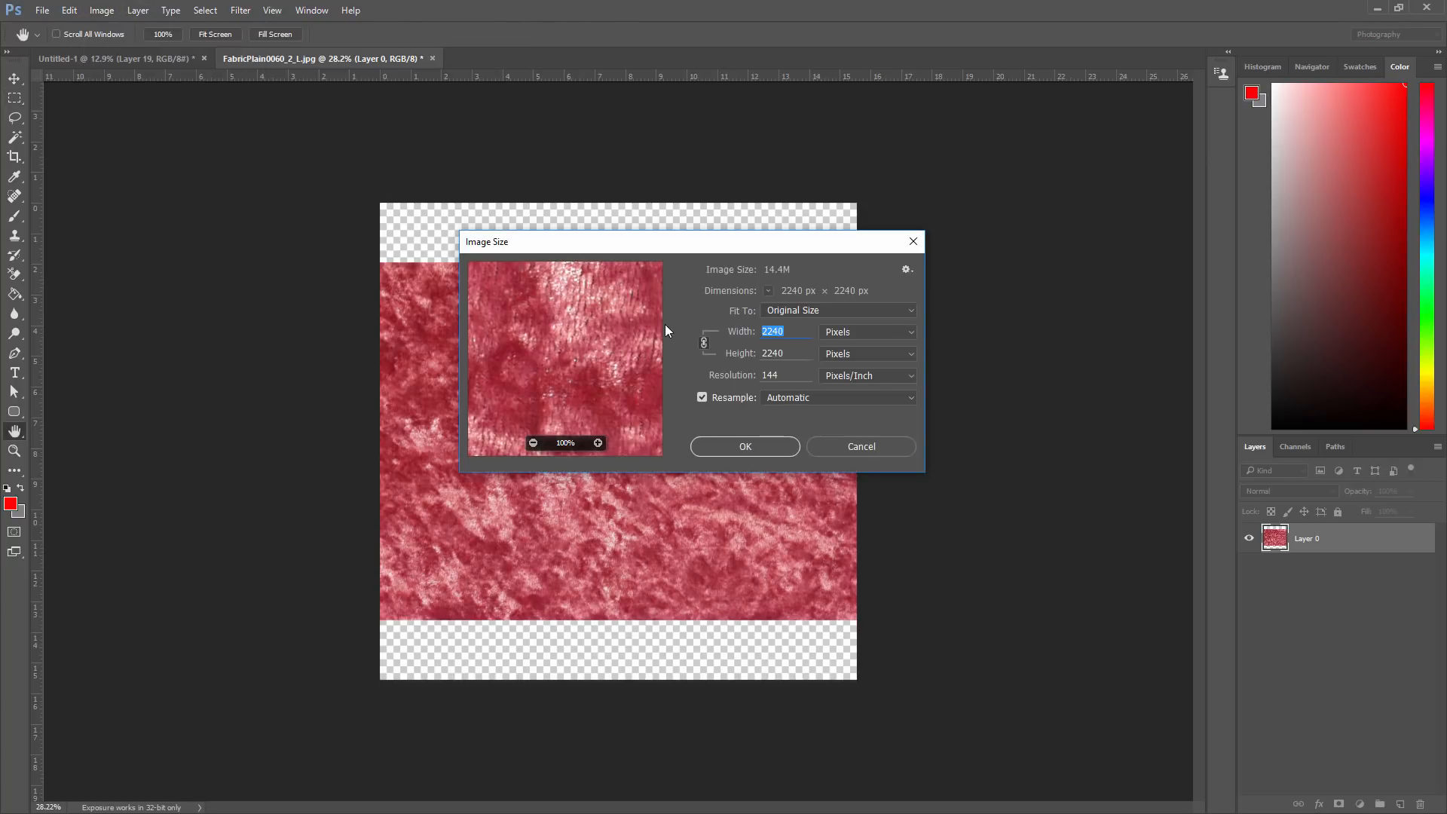
{"action": "type", "text": "2048"}
{"action": "key", "text": "Return"}
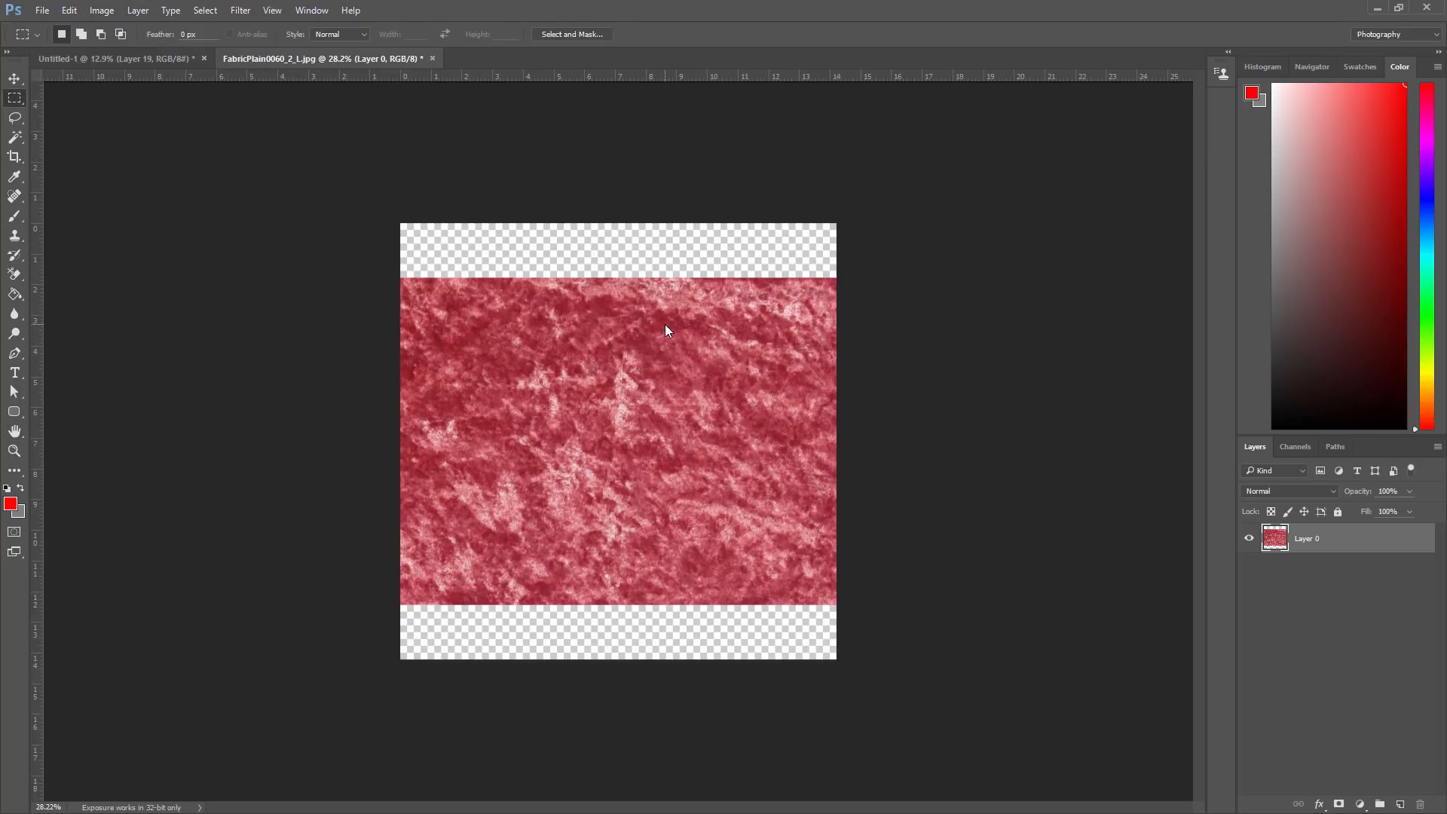
- Move the fabric layer up so that it meets the canvas's top edge
{"action": "left_click", "coordinate": [17, 83]}
{"action": "scroll", "coordinate": [552, 311], "scroll_direction": "up", "scroll_amount": 3, "text": "alt"}
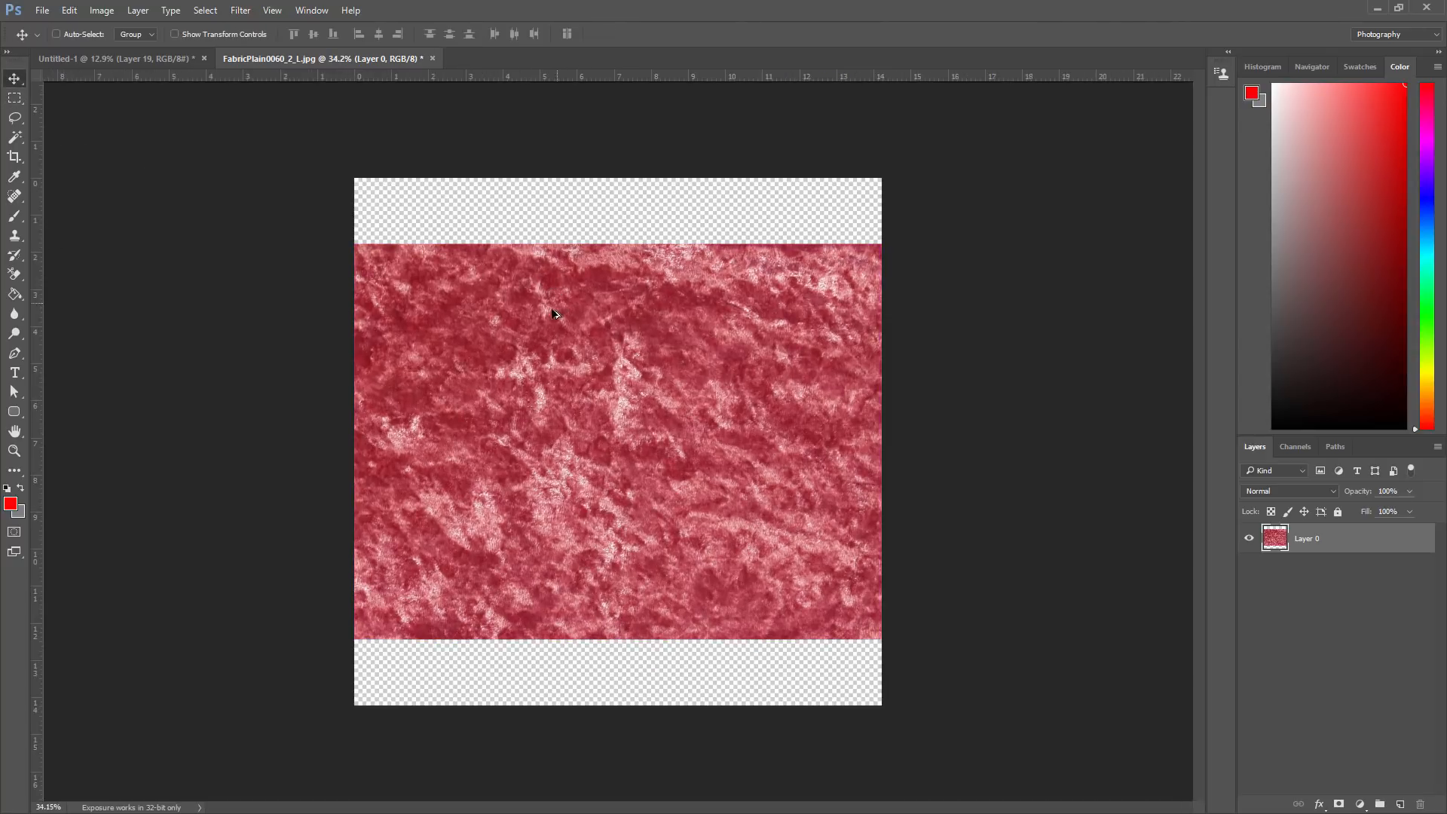
{"action": "left_click_drag", "start_coordinate": [517, 410], "coordinate": [515, 341]}
{"action": "scroll", "coordinate": [630, 442], "scroll_direction": "down", "scroll_amount": 2, "text": "alt"}
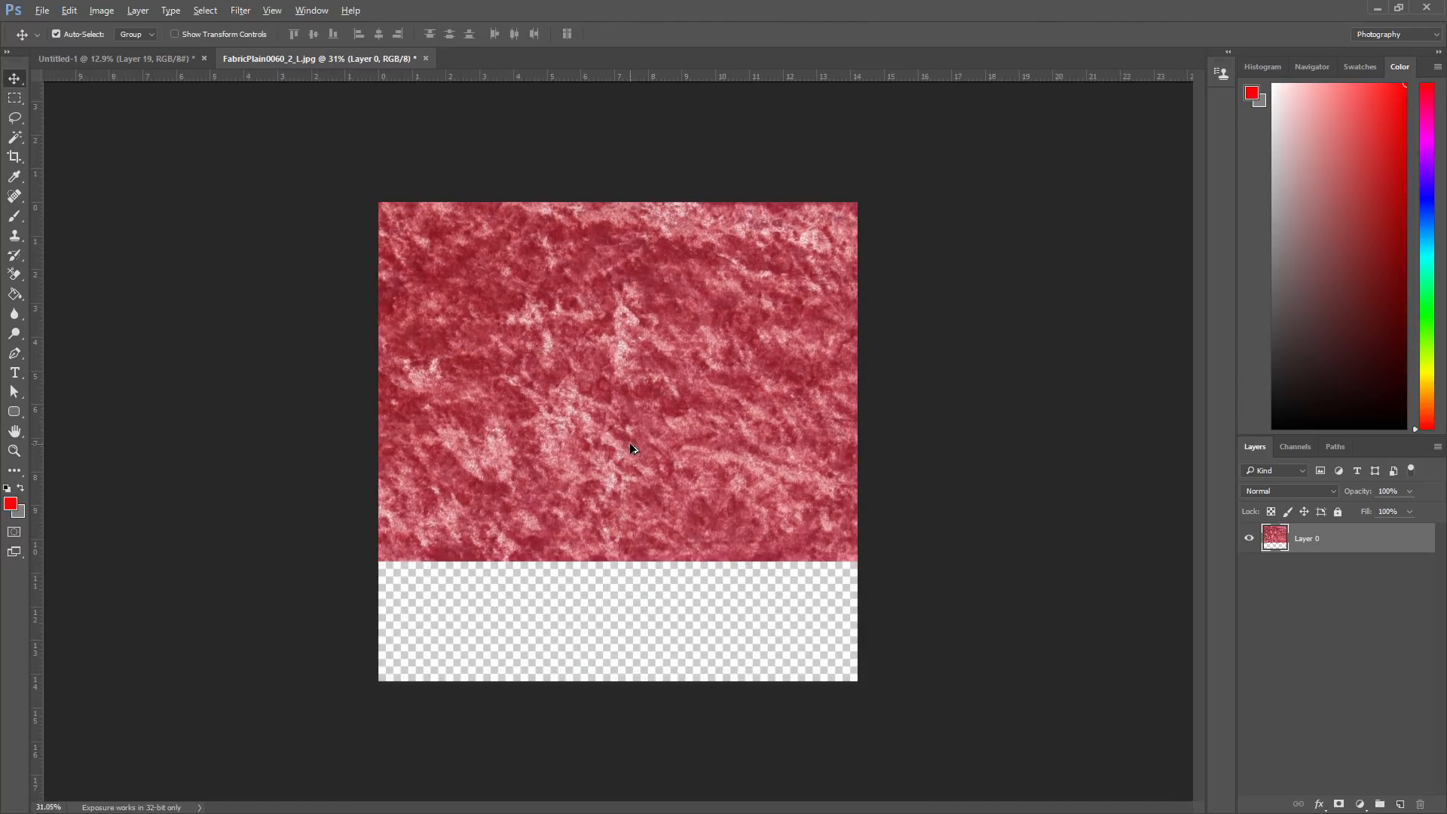
{"action": "scroll", "coordinate": [980, 473], "scroll_direction": "up", "scroll_amount": 2, "text": "alt"}
- Duplicate the fabric layer and move the copy down to cover the empty strip along the canvas's bottom edge
{"action": "right_click", "coordinate": [1316, 537]}
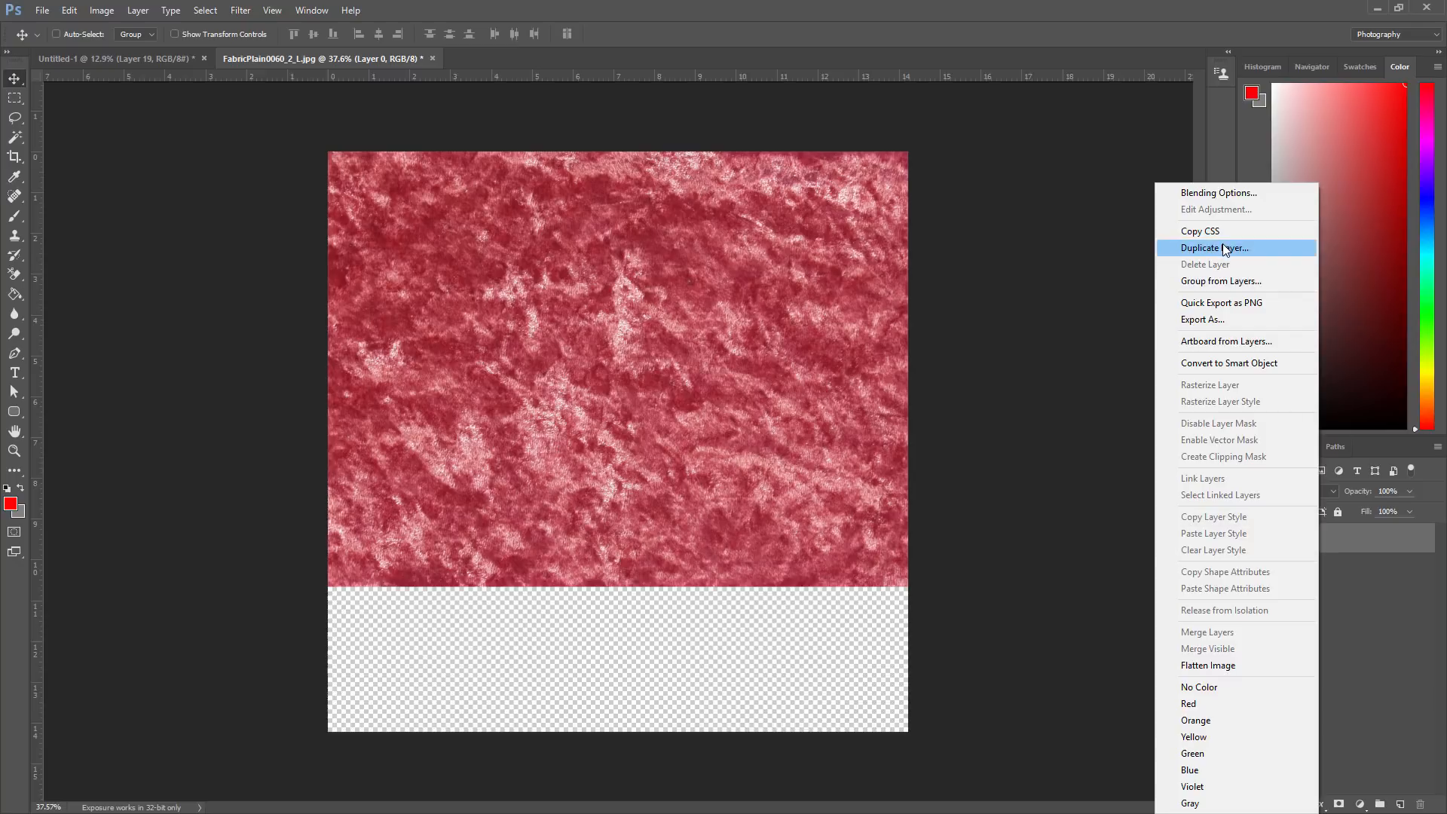
{"action": "left_click", "coordinate": [1312, 249]}
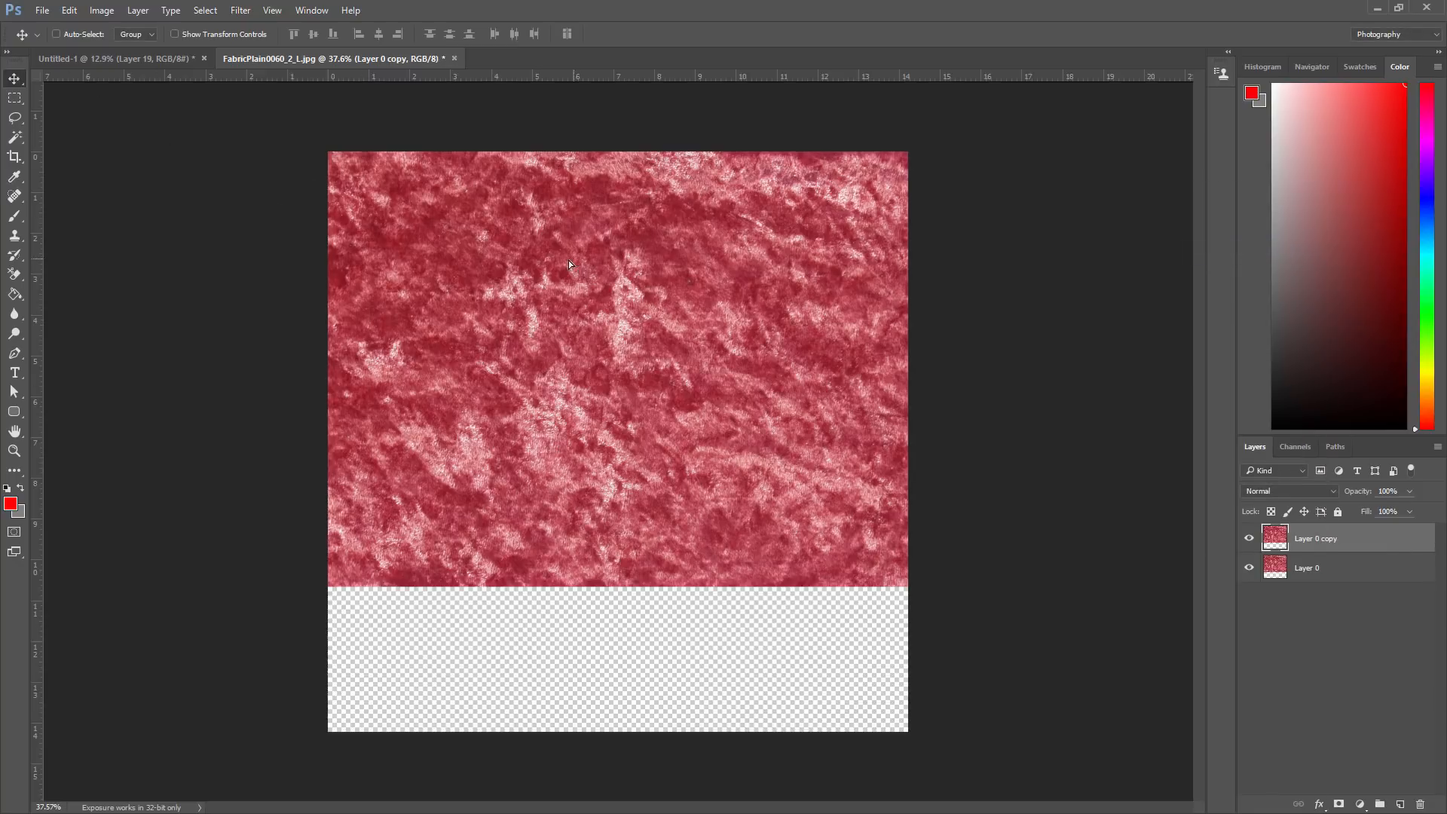
{"action": "left_click_drag", "start_coordinate": [570, 264], "coordinate": [570, 476]}
- Temporarily hide the layer copy and place a horizontal guide along the original fabric layer's bottom edge
{"action": "left_click", "coordinate": [1250, 538]}
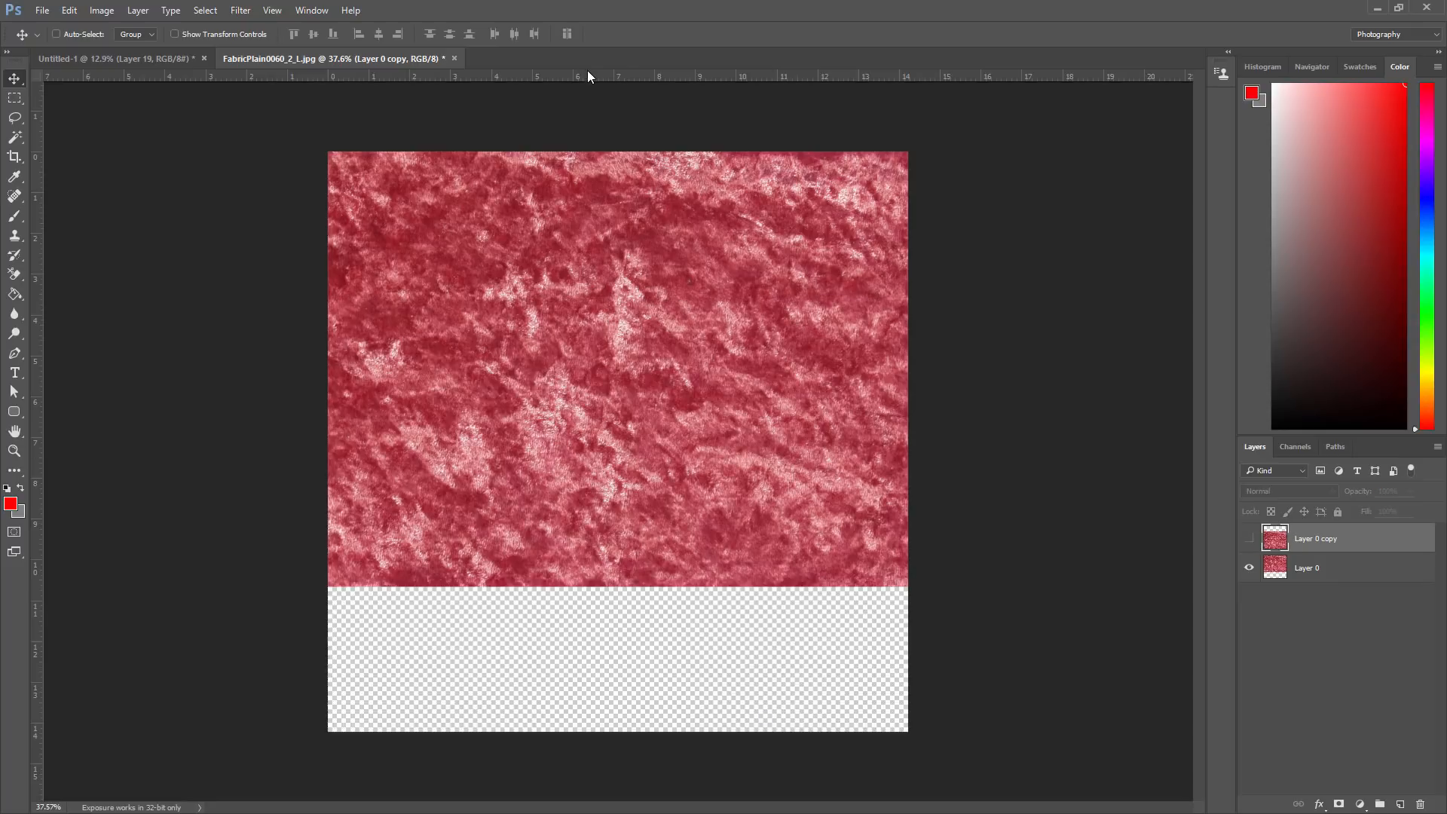
{"action": "left_click_drag", "start_coordinate": [588, 76], "coordinate": [834, 587]}
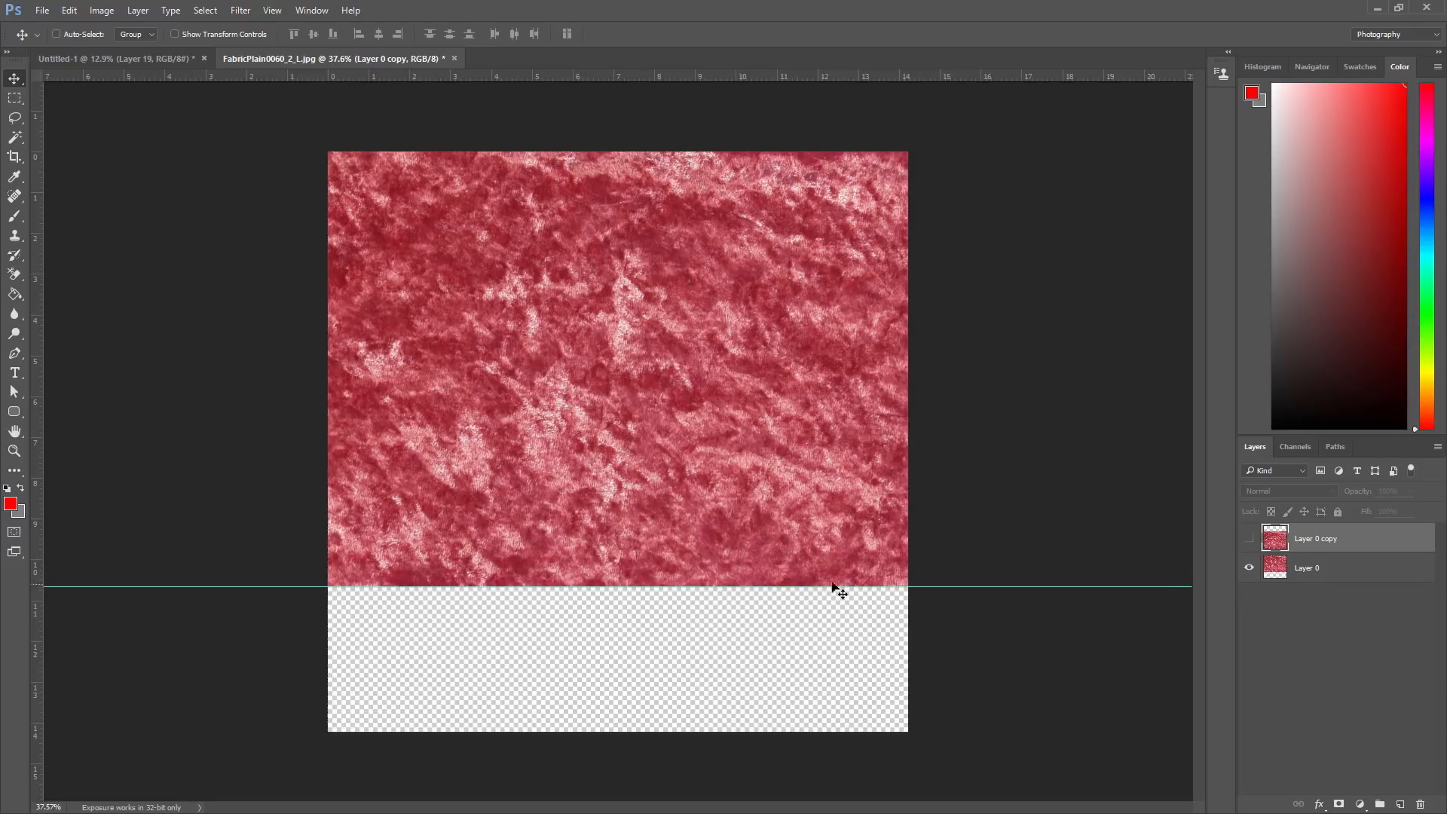
{"action": "left_click", "coordinate": [1250, 538]}
- Try deleting the upper part of the layer copy with a rectangular selection, and undo the deletion
{"action": "left_click", "coordinate": [14, 98]}
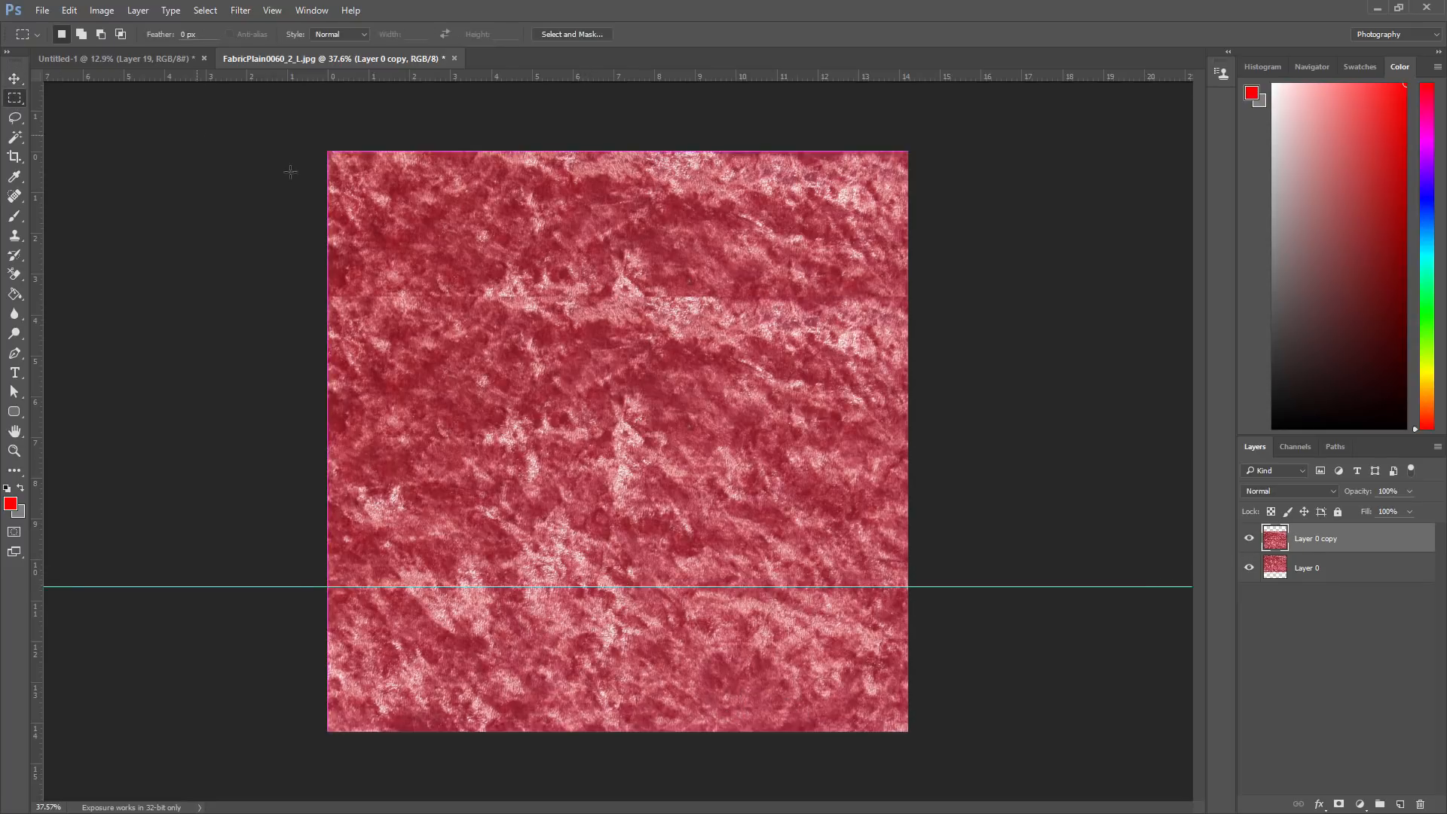
{"action": "left_click_drag", "start_coordinate": [294, 149], "coordinate": [1116, 504]}
{"action": "key", "text": "Delete"}
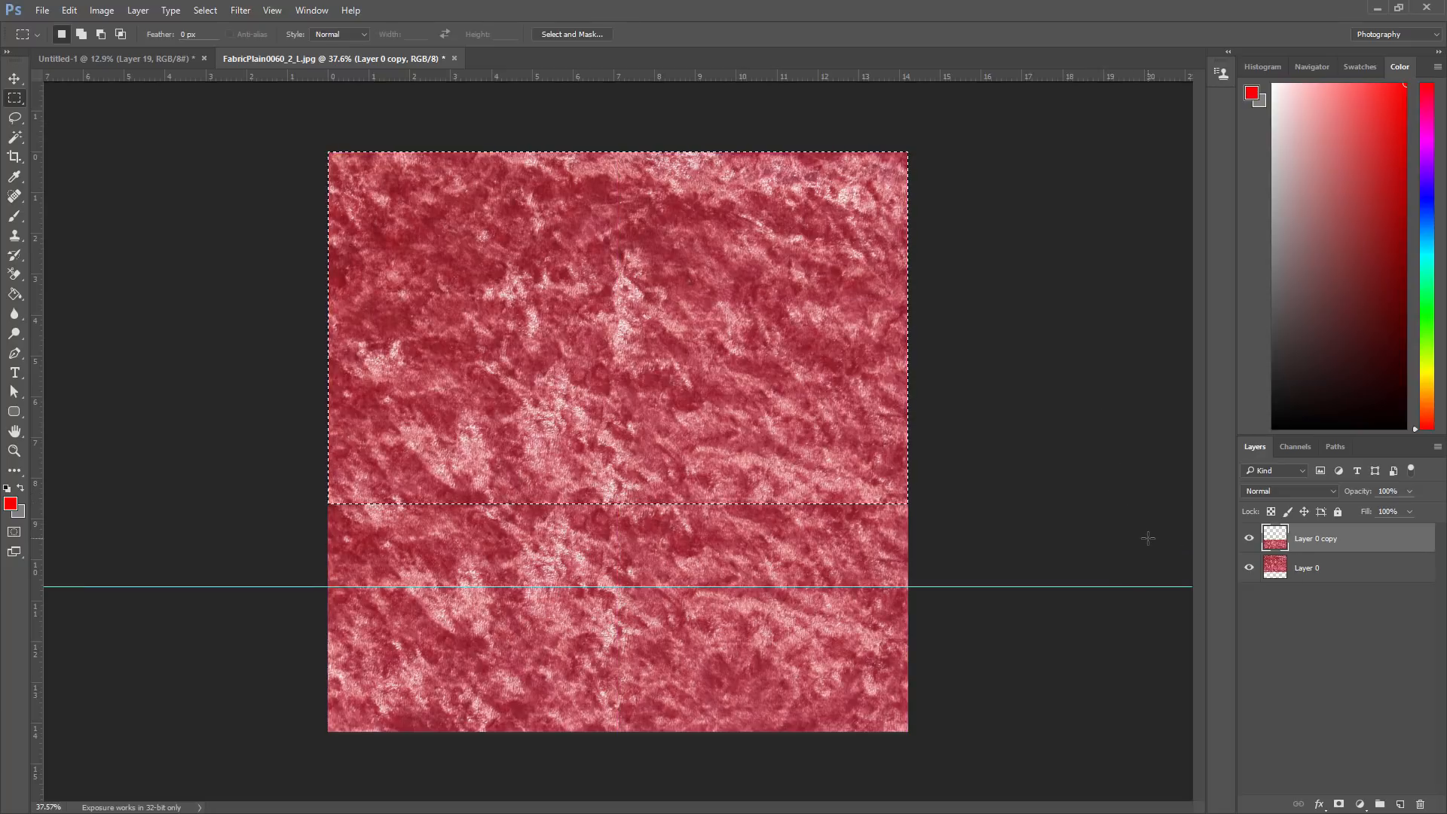
{"action": "key", "text": "ctrl+z"}
- Delete a smaller upper part of the layer copy, leaving an overlap above the guide, and add a layer mask
{"action": "left_click_drag", "start_coordinate": [226, 188], "coordinate": [995, 468]}
{"action": "key", "text": "Delete"}
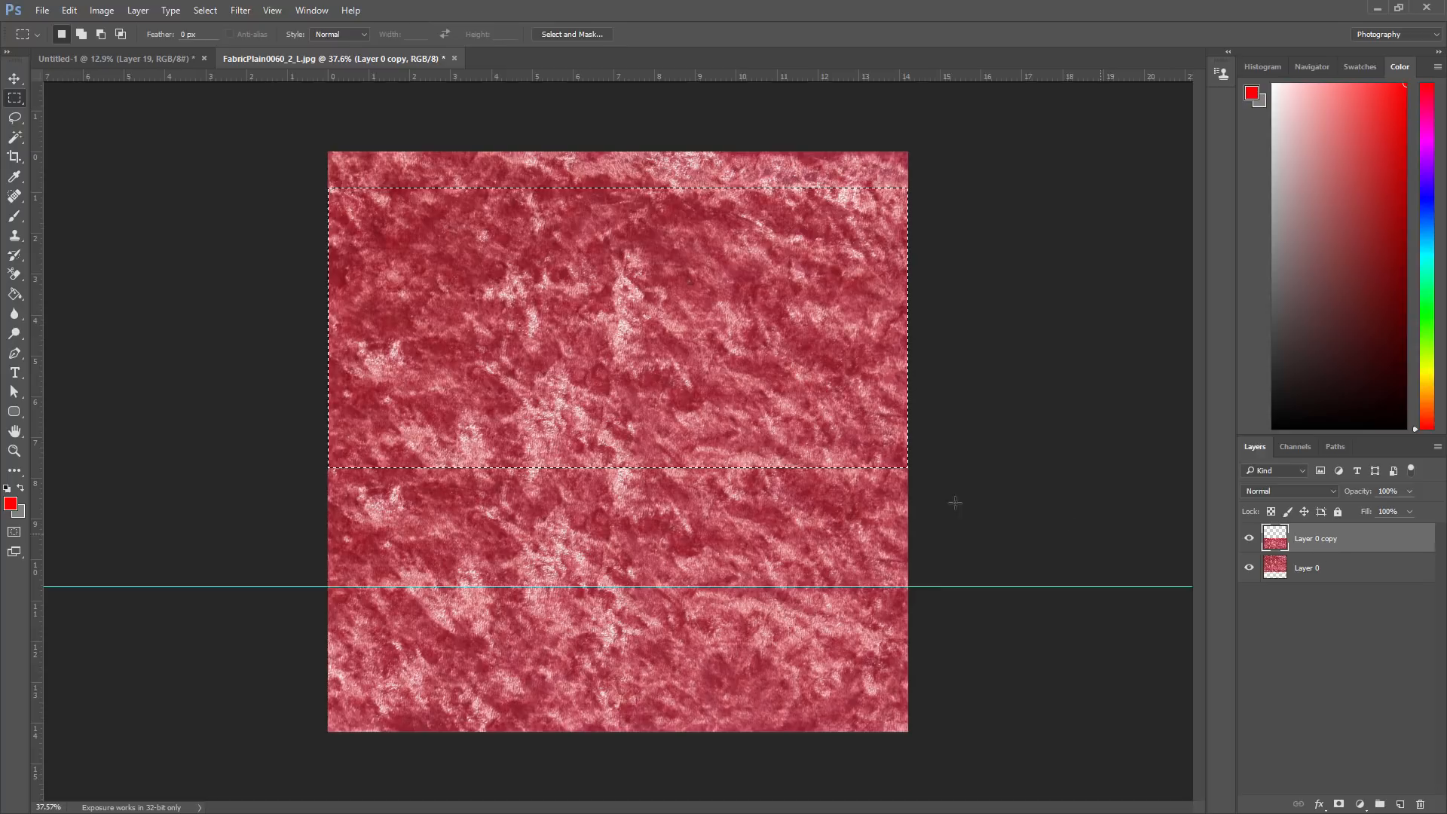
{"action": "left_click", "coordinate": [1340, 804]}
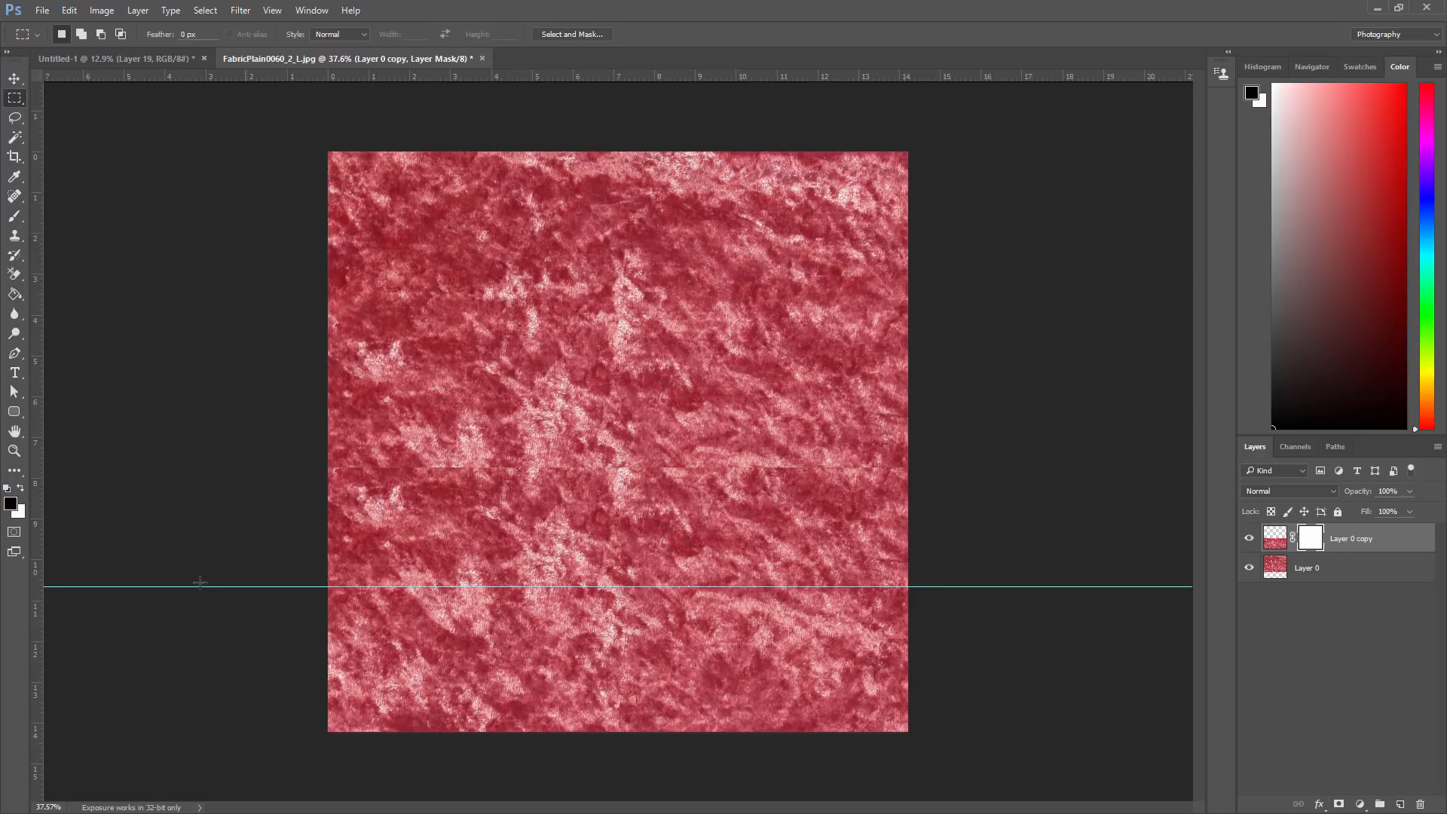
- Paint black on the layer copy's mask with a soft 243 px brush at 0% hardness to blend the horizontal seam
{"action": "left_click", "coordinate": [15, 216]}
{"action": "right_click", "coordinate": [498, 537]}
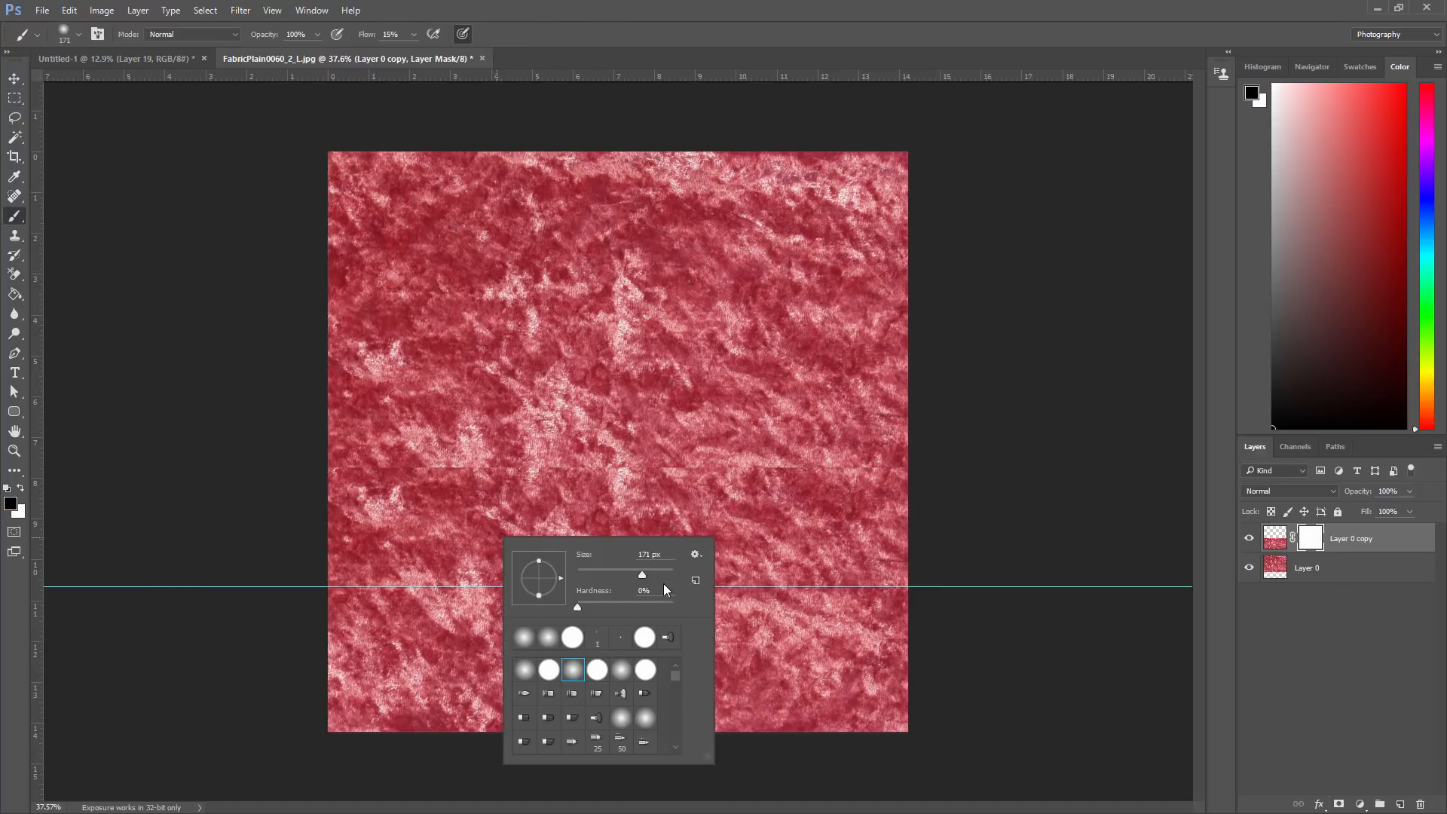
{"action": "left_click_drag", "start_coordinate": [652, 572], "coordinate": [654, 572]}
{"action": "mouse_move", "coordinate": [272, 457]}
{"action": "left_mouse_down"}
{"action": "mouse_move", "coordinate": [261, 475]}
{"action": "mouse_move", "coordinate": [566, 514]}
{"action": "mouse_move", "coordinate": [829, 486]}
{"action": "mouse_move", "coordinate": [302, 496]}
{"action": "mouse_move", "coordinate": [420, 513]}
{"action": "left_mouse_up"}
{"action": "scroll", "coordinate": [557, 498], "scroll_direction": "up", "scroll_amount": 9, "text": "alt"}
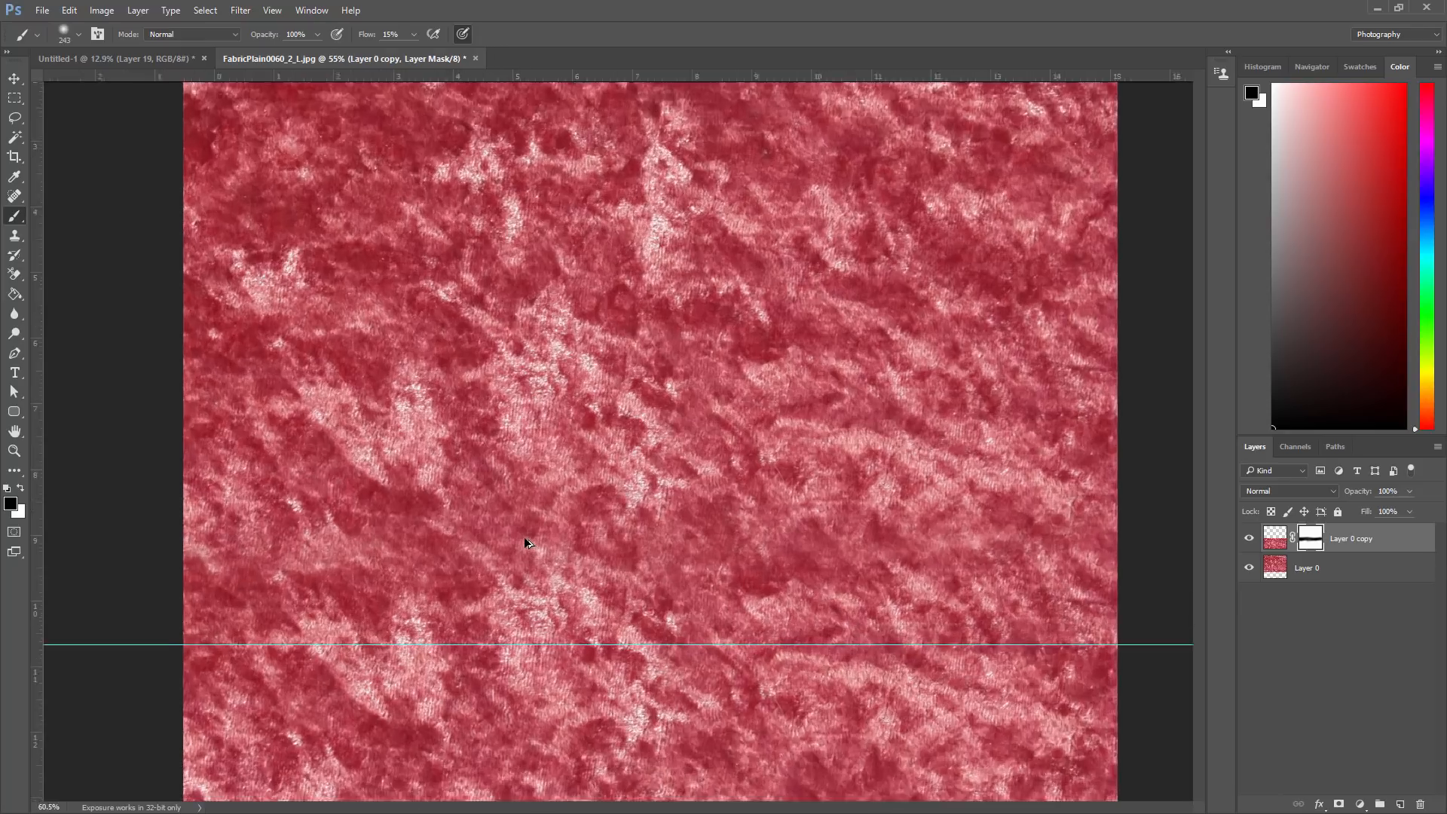
{"action": "scroll", "coordinate": [286, 554], "scroll_direction": "down", "scroll_amount": 3, "text": "alt"}
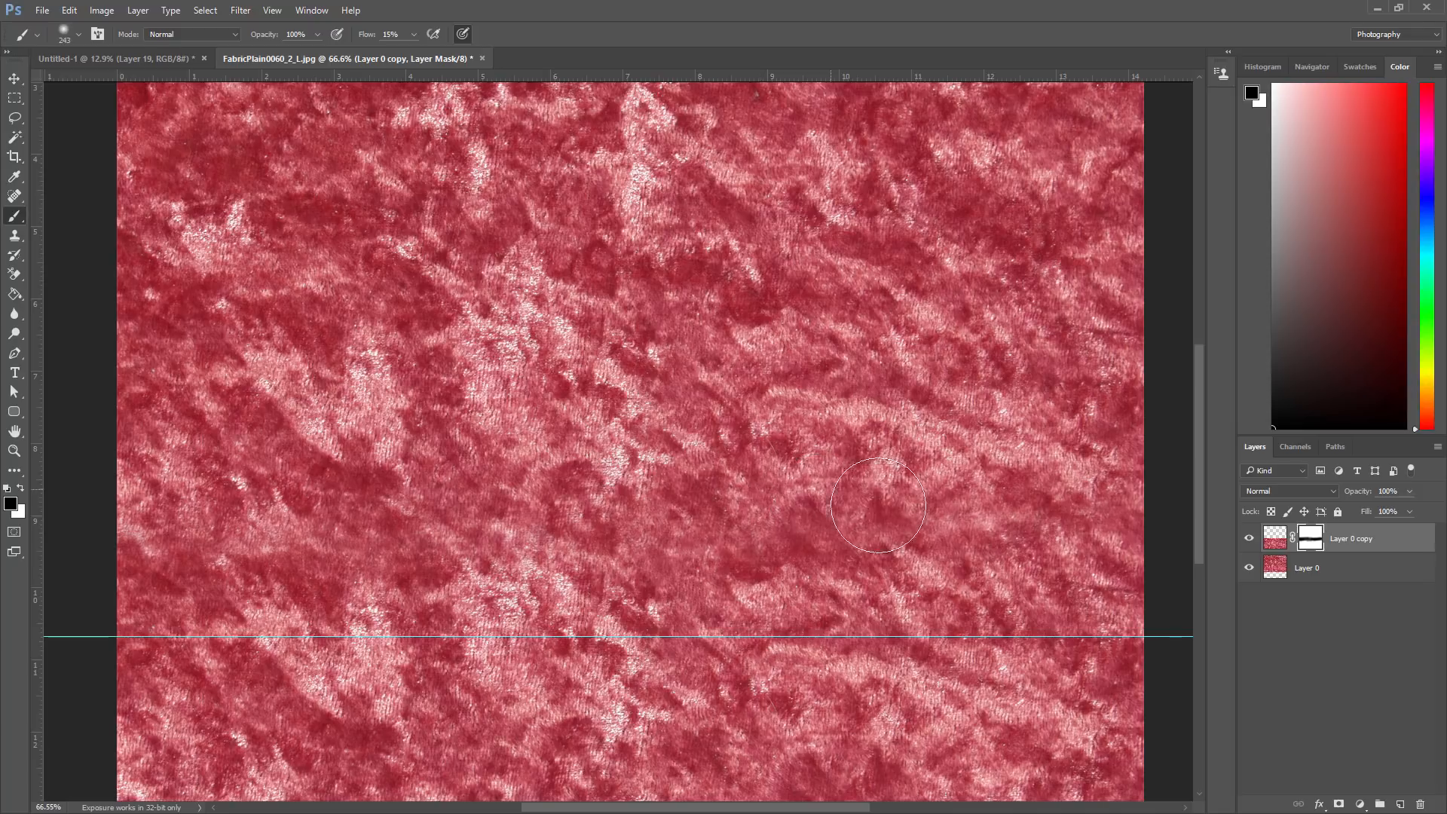
{"action": "scroll", "coordinate": [673, 553], "scroll_direction": "down", "scroll_amount": 5, "text": "alt"}
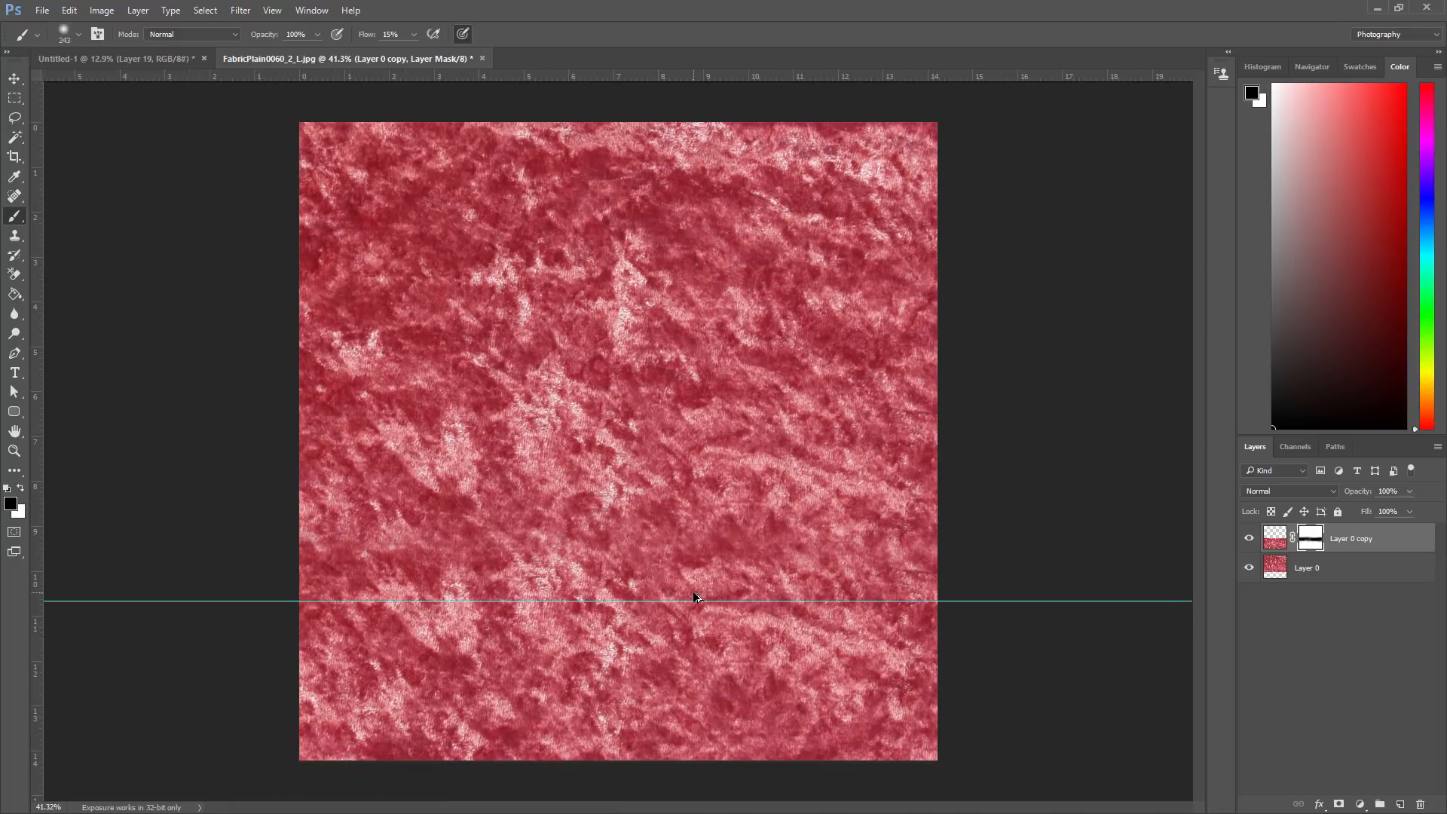
{"action": "scroll", "coordinate": [230, 580], "scroll_direction": "down", "scroll_amount": 1, "text": "alt"}
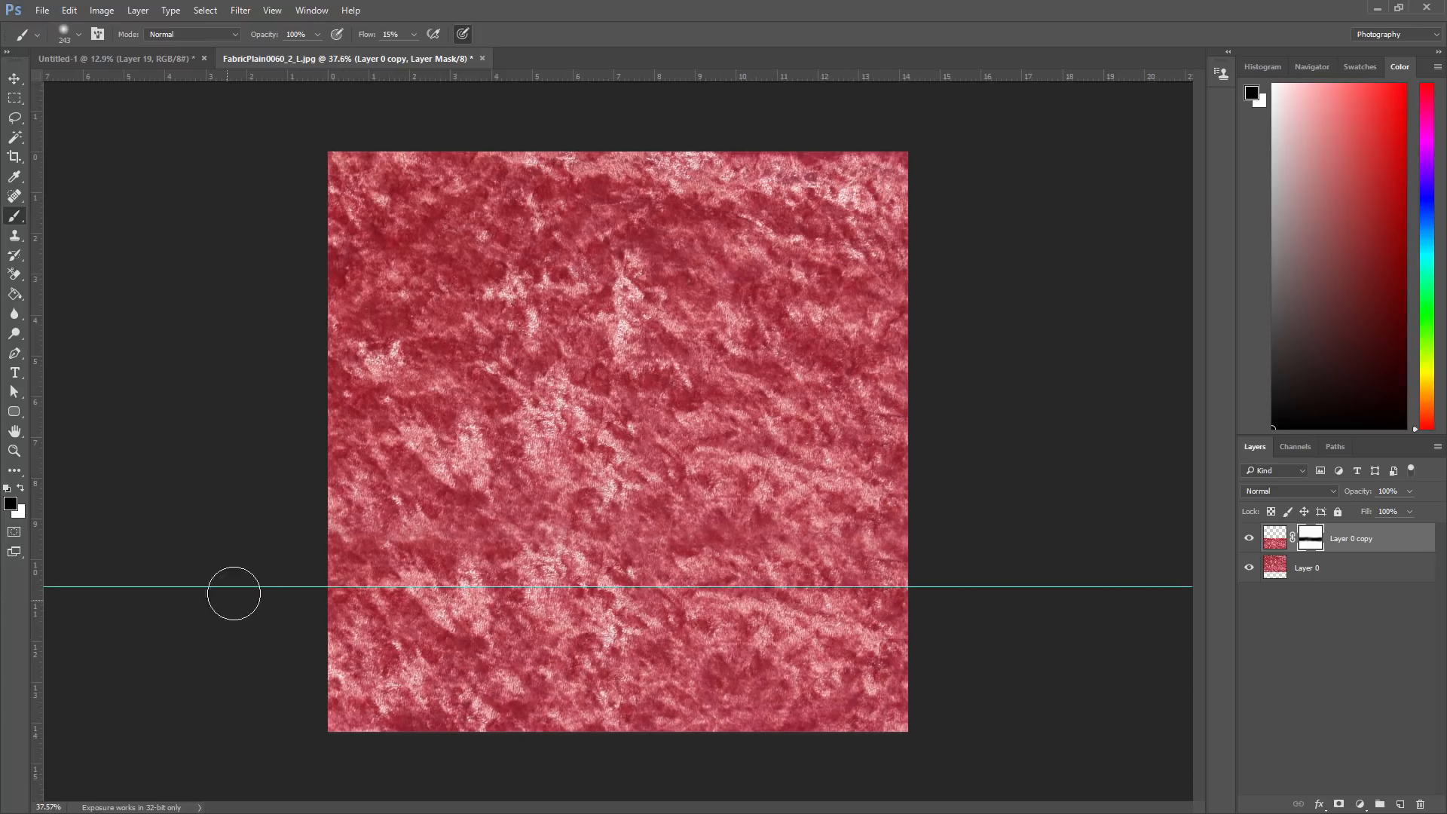
- Move the horizontal guide off the canvas above the fabric and merge the visible layers
{"action": "left_click", "coordinate": [14, 78]}
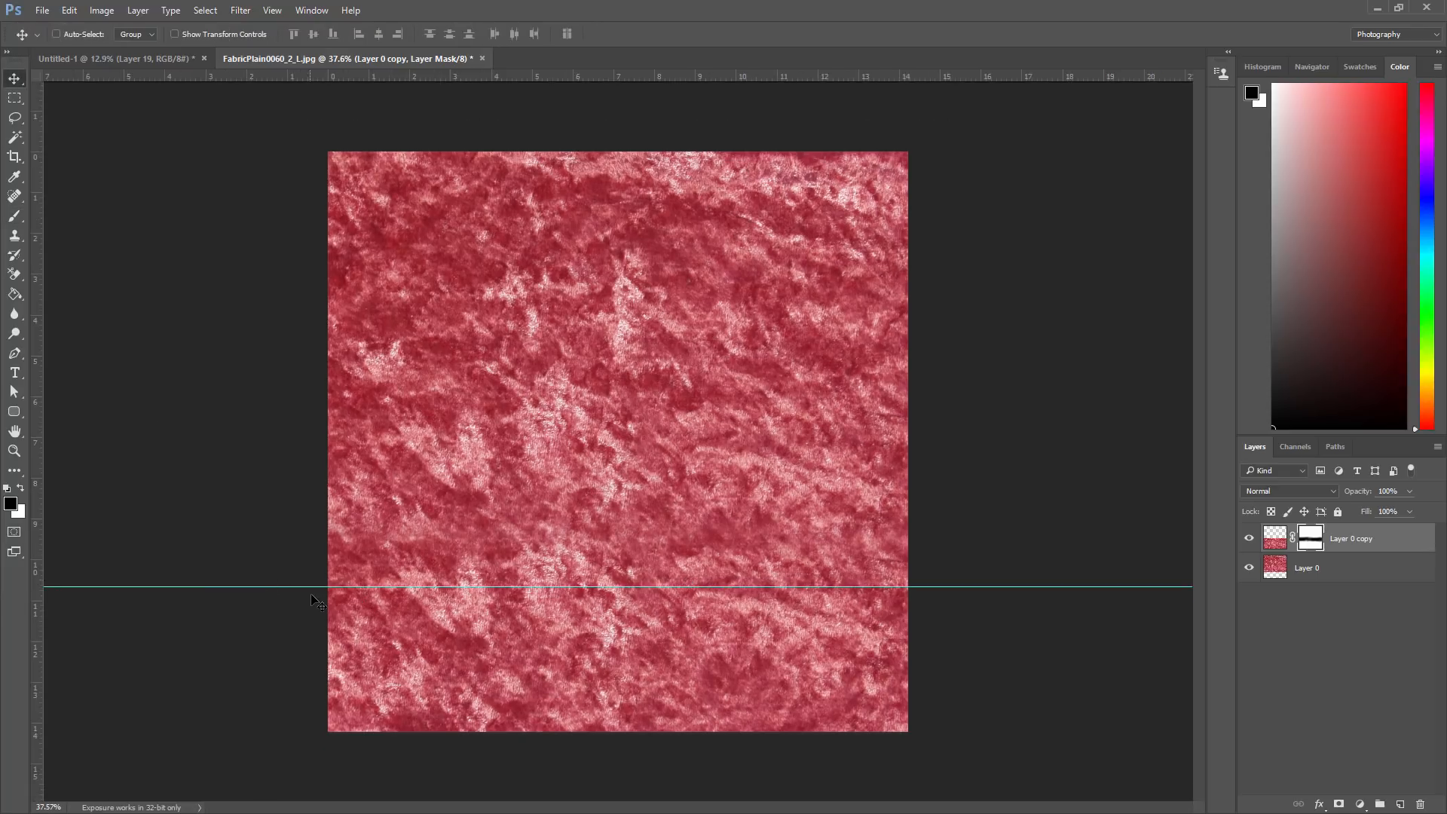
{"action": "left_click_drag", "start_coordinate": [305, 587], "coordinate": [357, 105]}
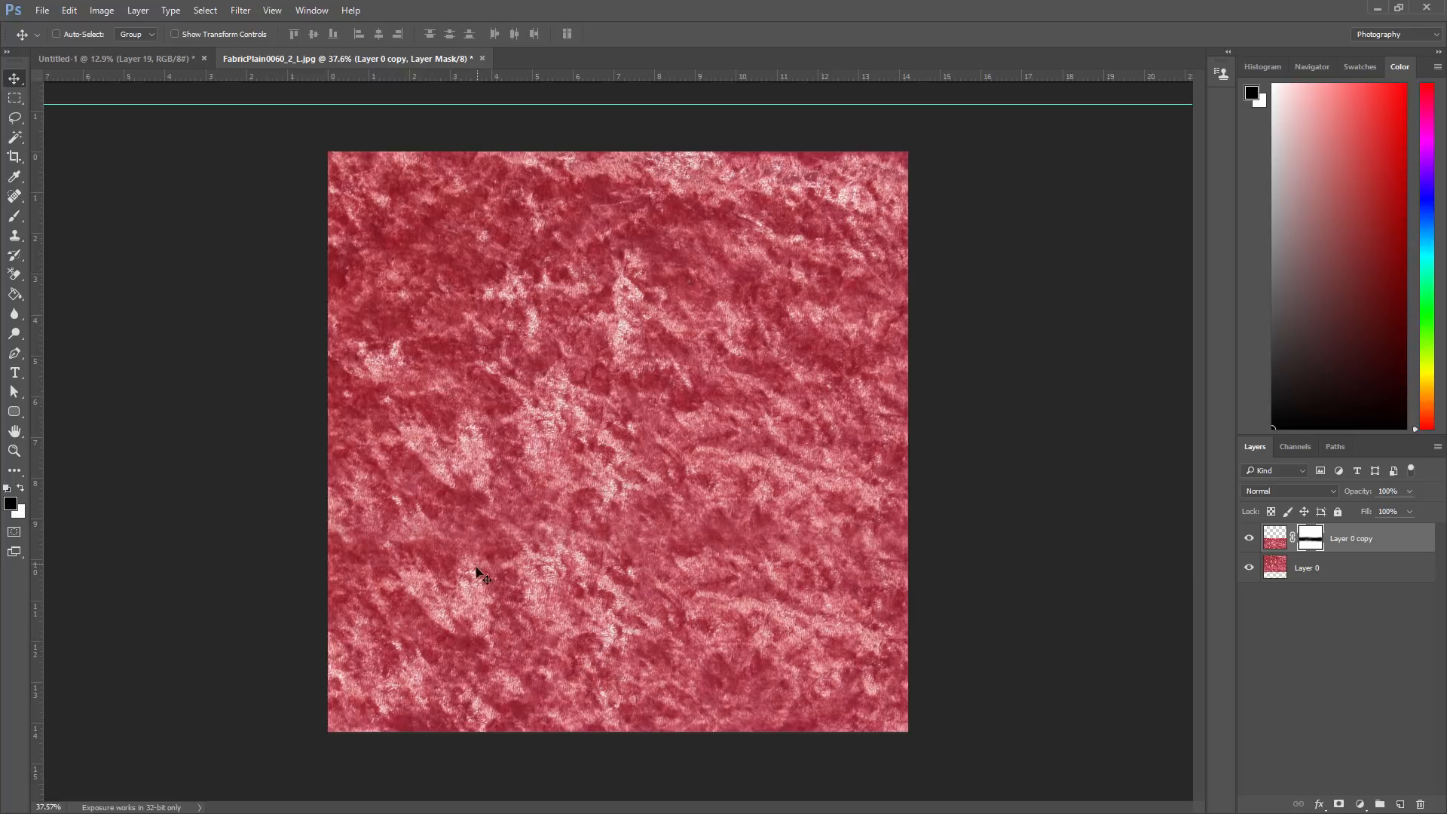
{"action": "right_click", "coordinate": [1362, 542]}
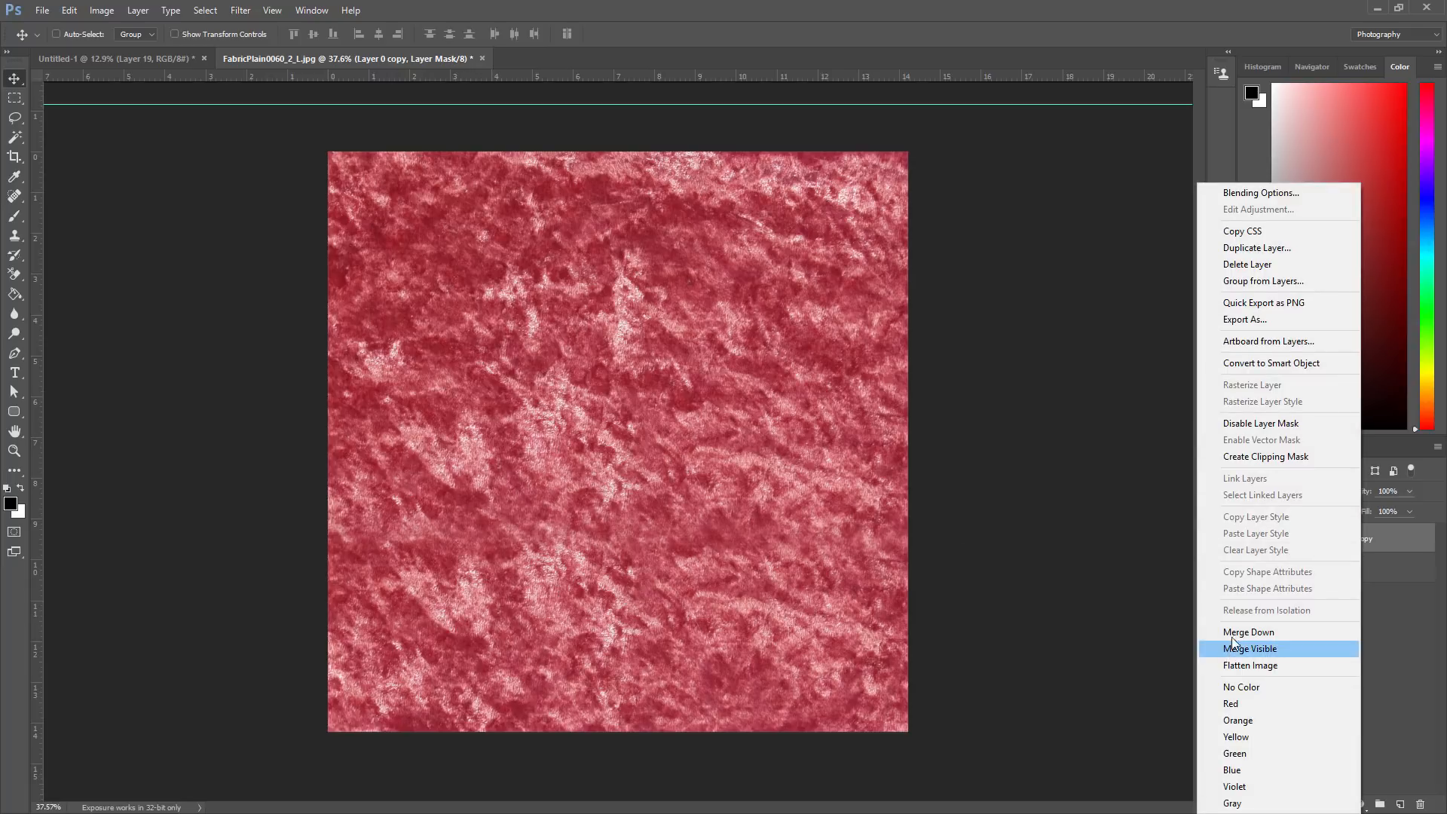
{"action": "left_click", "coordinate": [1233, 647]}
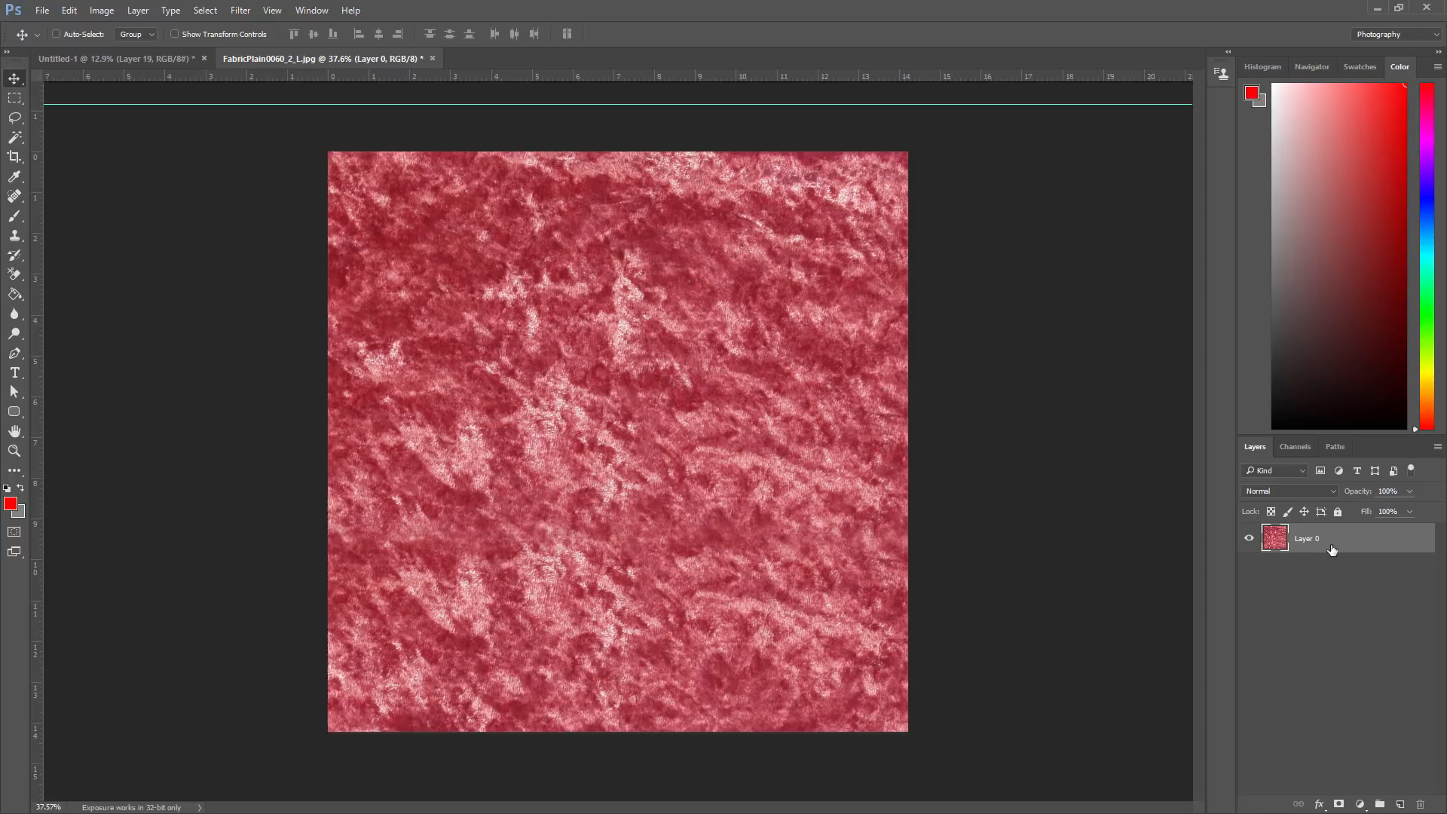
- Duplicate the merged layer and clone darker fabric over the bright lower-centre and upper-centre patches with a soft 120 px Clone Stamp
{"action": "right_click", "coordinate": [1332, 549]}
{"action": "left_click", "coordinate": [1197, 250]}
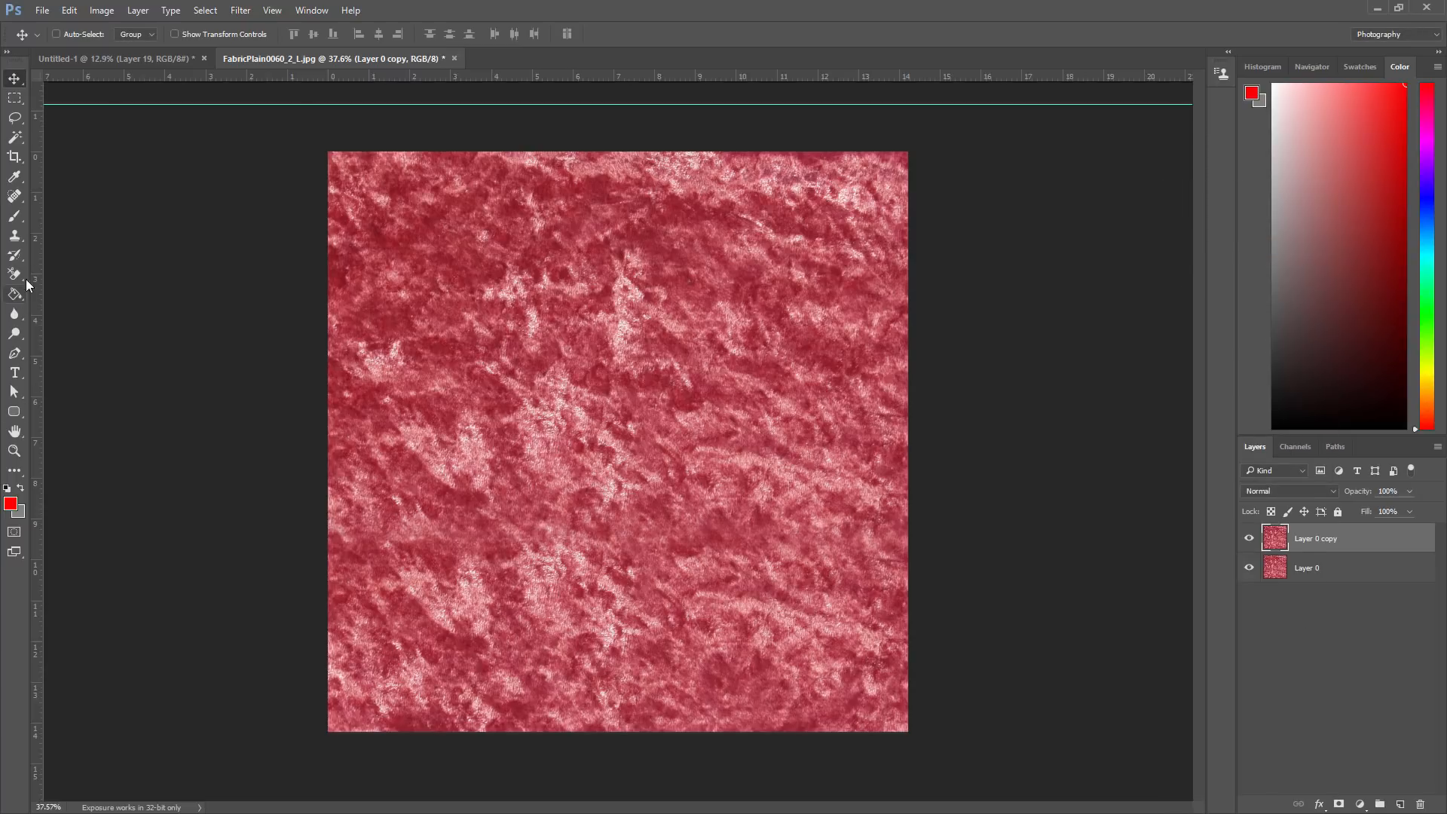
{"action": "left_click", "coordinate": [14, 235]}
{"action": "right_click", "coordinate": [635, 581]}
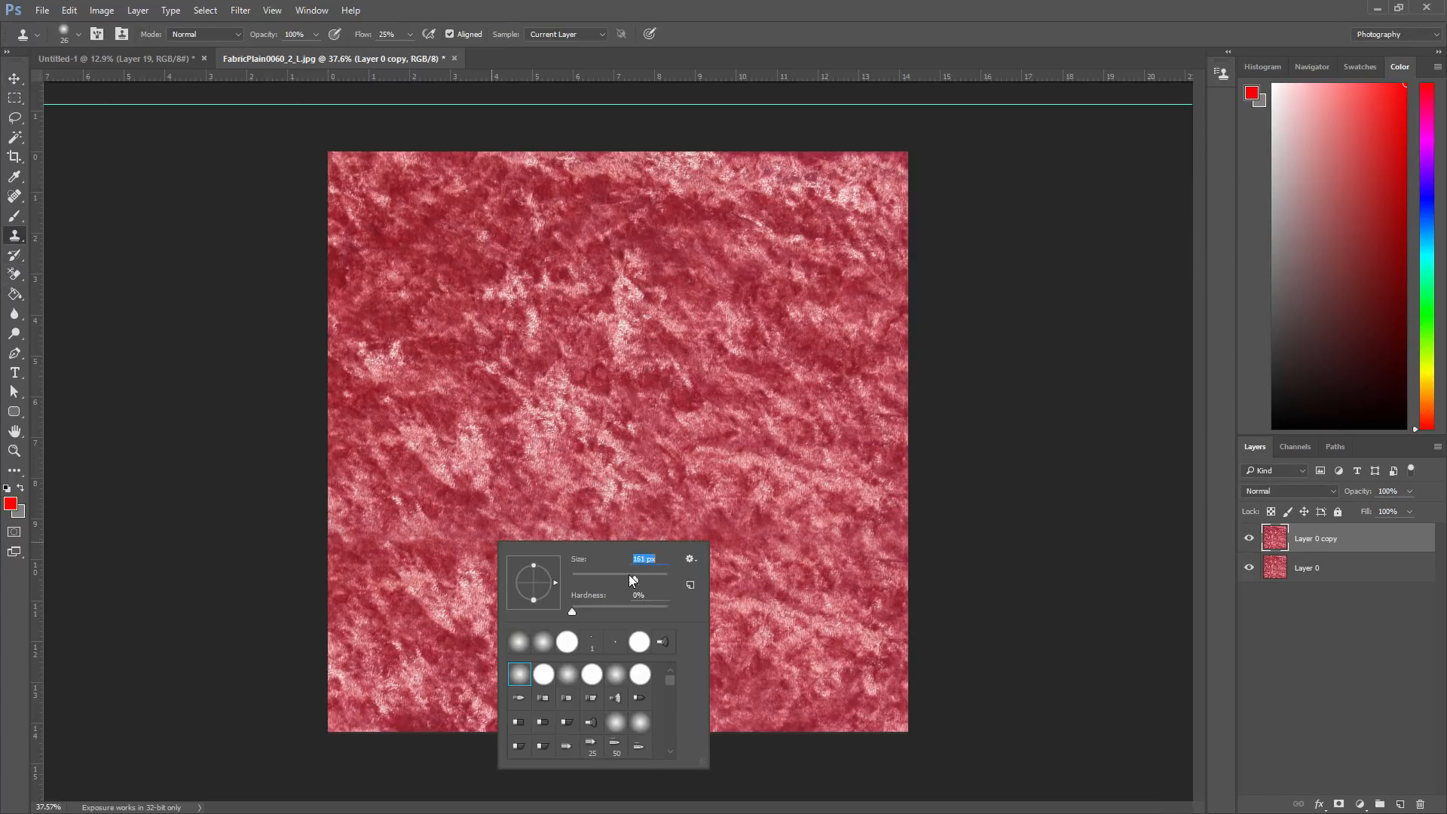
{"action": "left_click_drag", "start_coordinate": [632, 579], "coordinate": [616, 579]}
{"action": "left_click", "coordinate": [567, 477], "text": "alt"}
{"action": "left_click", "coordinate": [530, 527], "text": "alt"}
{"action": "mouse_move", "coordinate": [487, 627]}
{"action": "left_mouse_down"}
{"action": "mouse_move", "coordinate": [469, 605]}
{"action": "mouse_move", "coordinate": [481, 595]}
{"action": "mouse_move", "coordinate": [482, 637]}
{"action": "mouse_move", "coordinate": [452, 641]}
{"action": "mouse_move", "coordinate": [439, 624]}
{"action": "mouse_move", "coordinate": [528, 607]}
{"action": "mouse_move", "coordinate": [573, 619]}
{"action": "mouse_move", "coordinate": [611, 596]}
{"action": "mouse_move", "coordinate": [584, 660]}
{"action": "left_mouse_up"}
{"action": "left_click", "coordinate": [749, 667], "text": "alt"}
{"action": "mouse_move", "coordinate": [556, 575]}
{"action": "left_mouse_down"}
{"action": "mouse_move", "coordinate": [526, 566]}
{"action": "mouse_move", "coordinate": [567, 609]}
{"action": "left_mouse_up"}
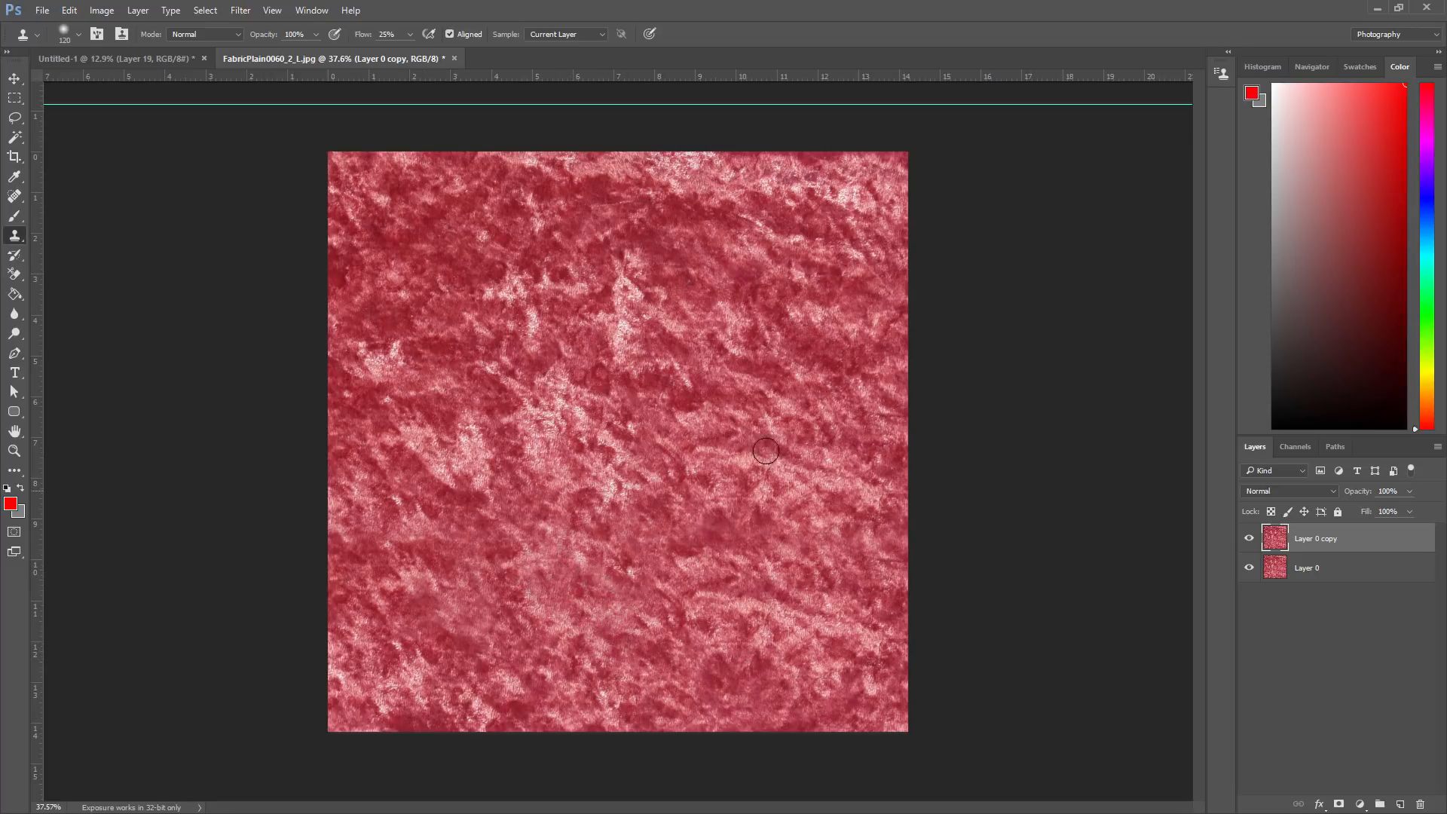
{"action": "left_click", "coordinate": [719, 263], "text": "alt"}
{"action": "mouse_move", "coordinate": [627, 286]}
{"action": "left_mouse_down"}
{"action": "mouse_move", "coordinate": [620, 305]}
{"action": "mouse_move", "coordinate": [647, 312]}
{"action": "left_mouse_up"}
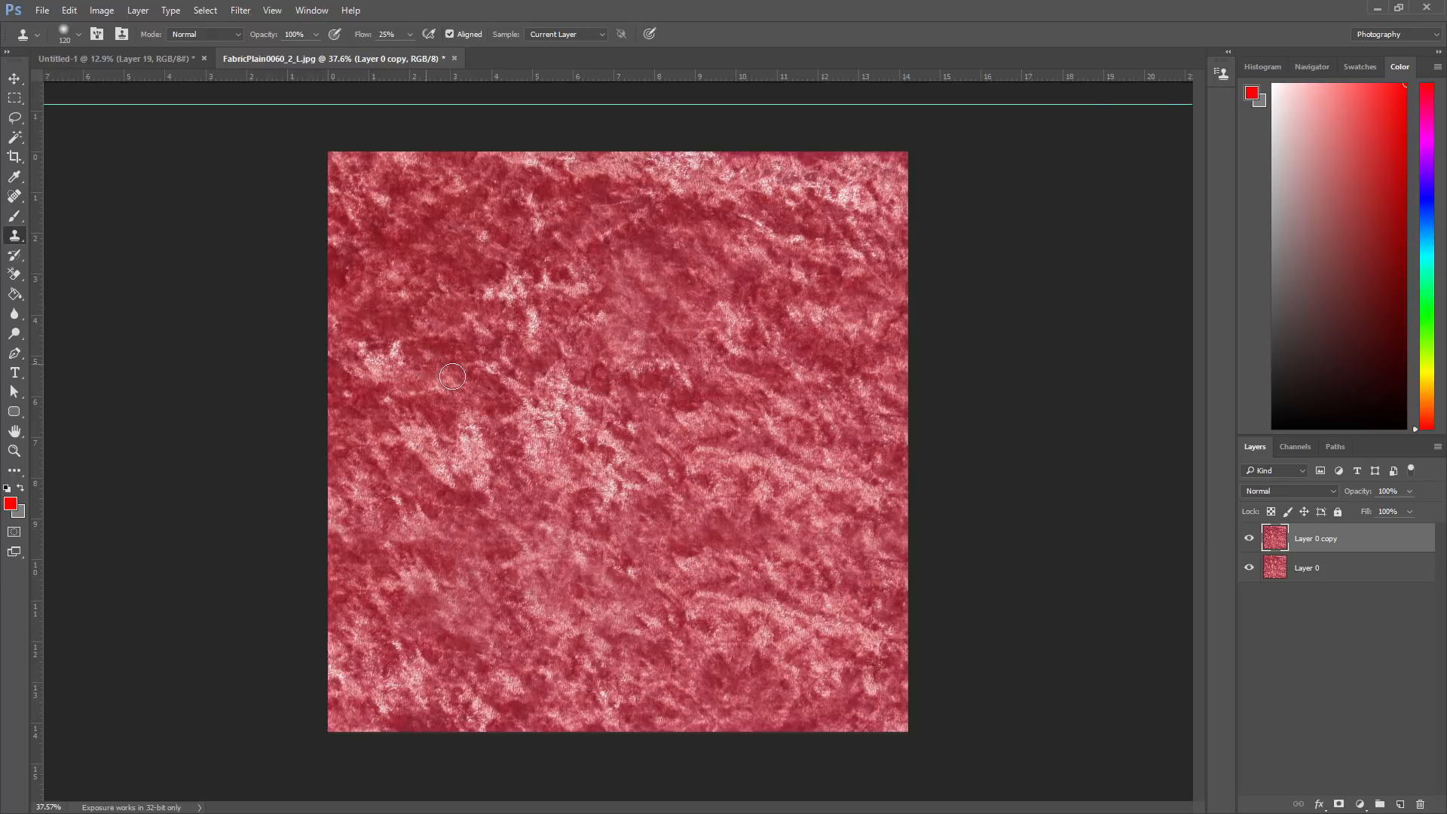
- Add a Solid Color fill layer in 000000, set its blend mode to Color, and merge it down into the retouched fabric copy
{"action": "left_click", "coordinate": [1361, 805]}
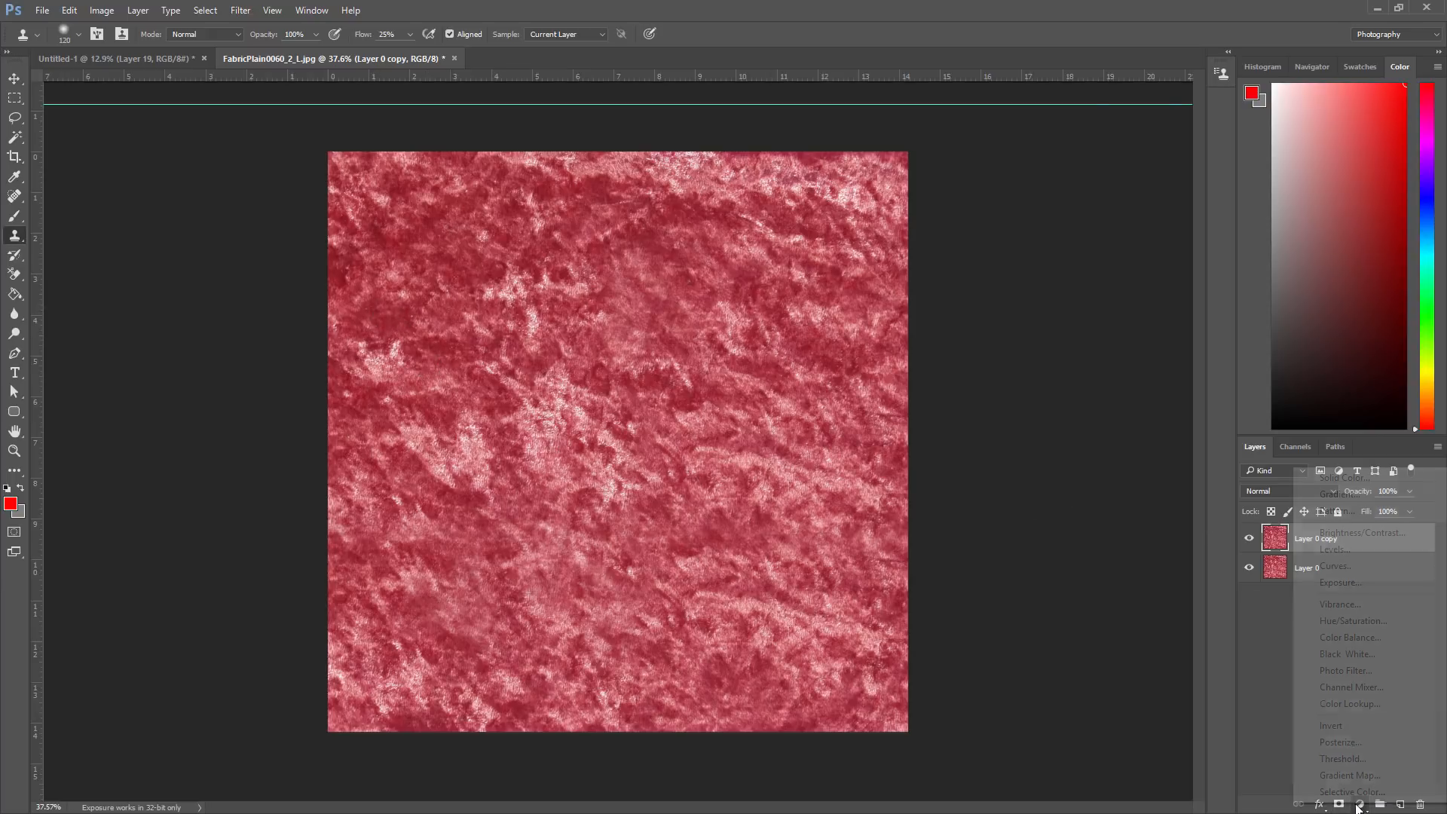
{"action": "left_click", "coordinate": [1345, 478]}
{"action": "type", "text": "000000"}
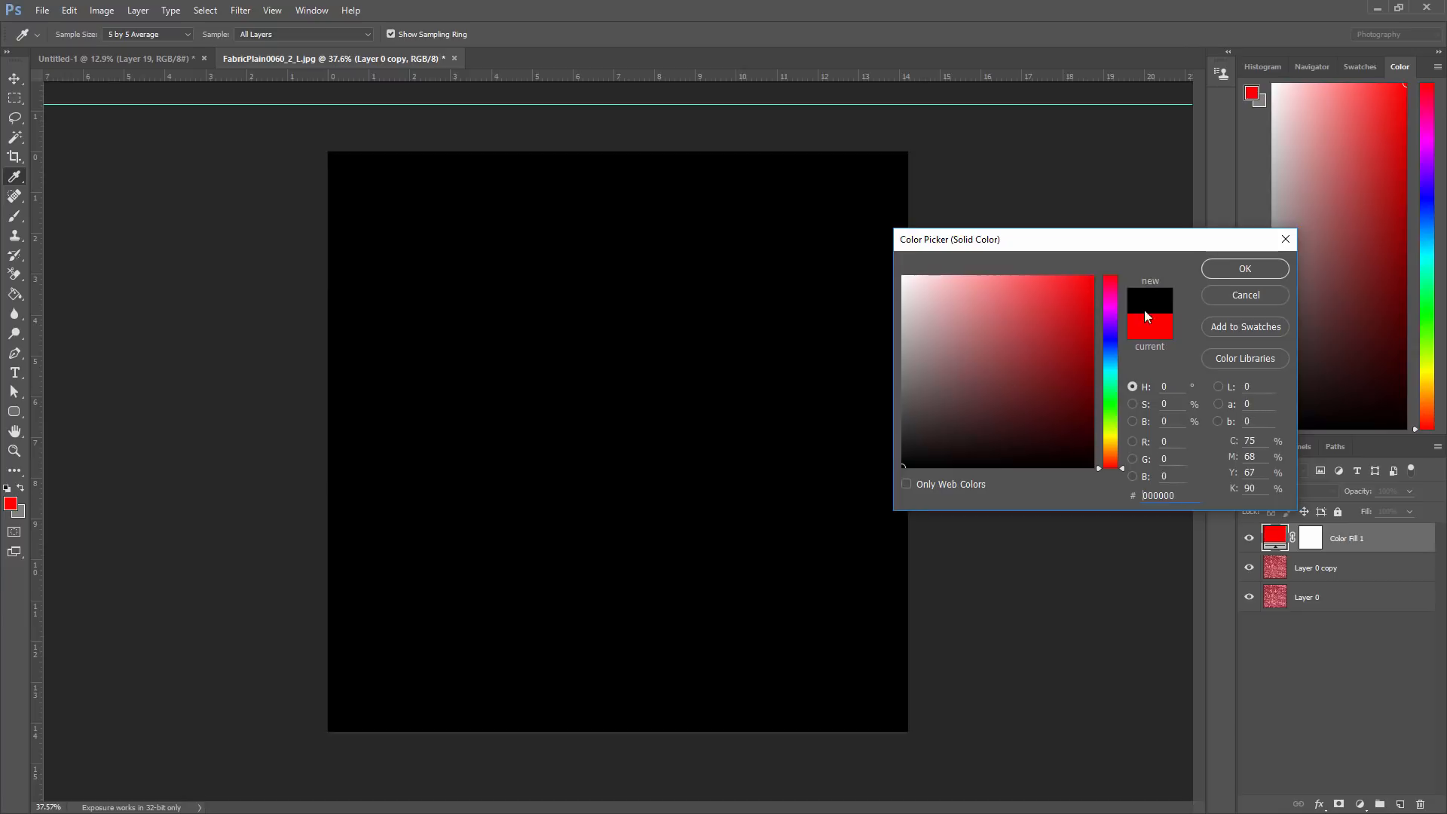
{"action": "left_click", "coordinate": [1229, 271]}
{"action": "left_click", "coordinate": [1291, 491]}
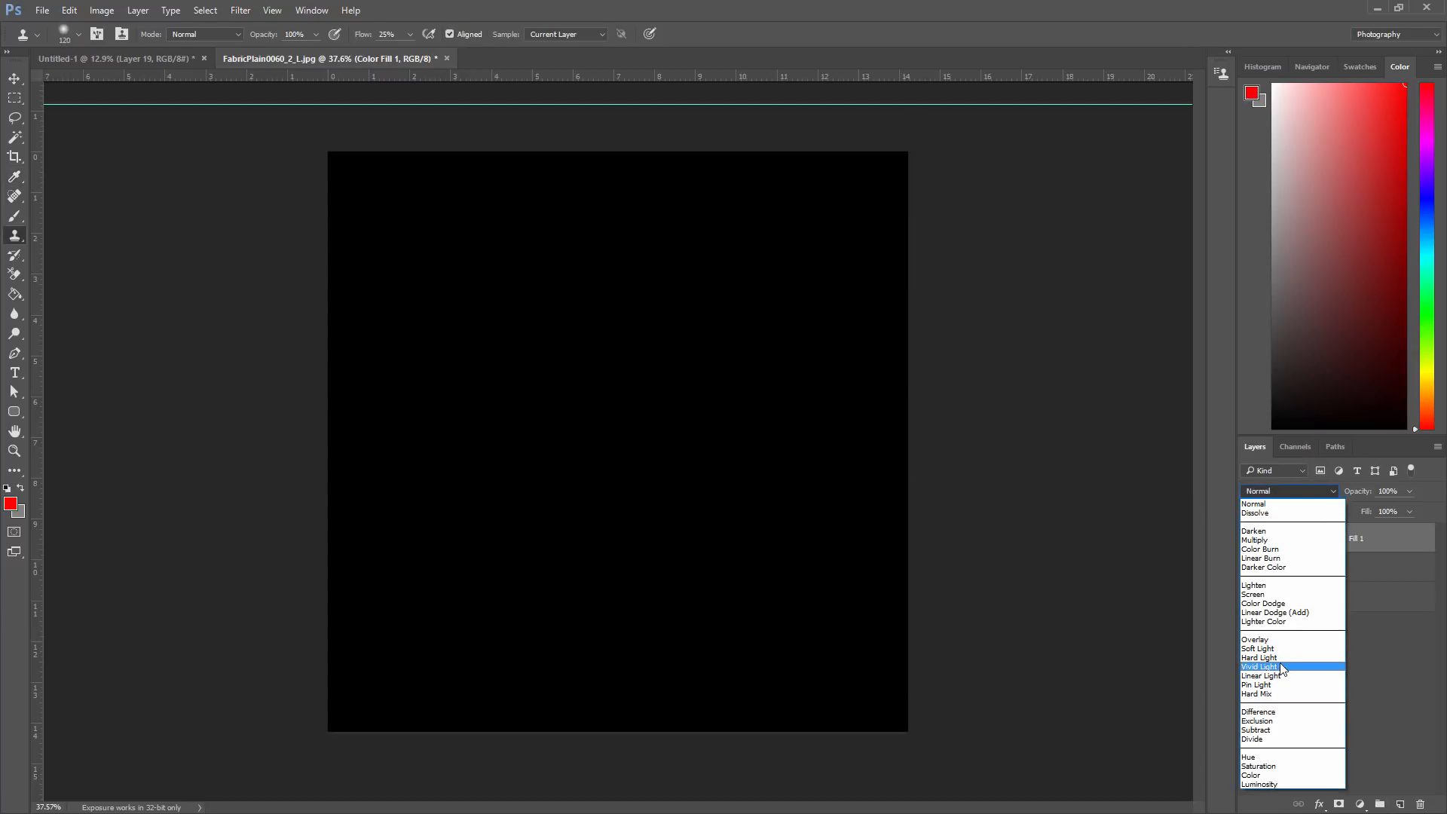
{"action": "left_click", "coordinate": [1259, 775]}
{"action": "right_click", "coordinate": [1364, 541]}
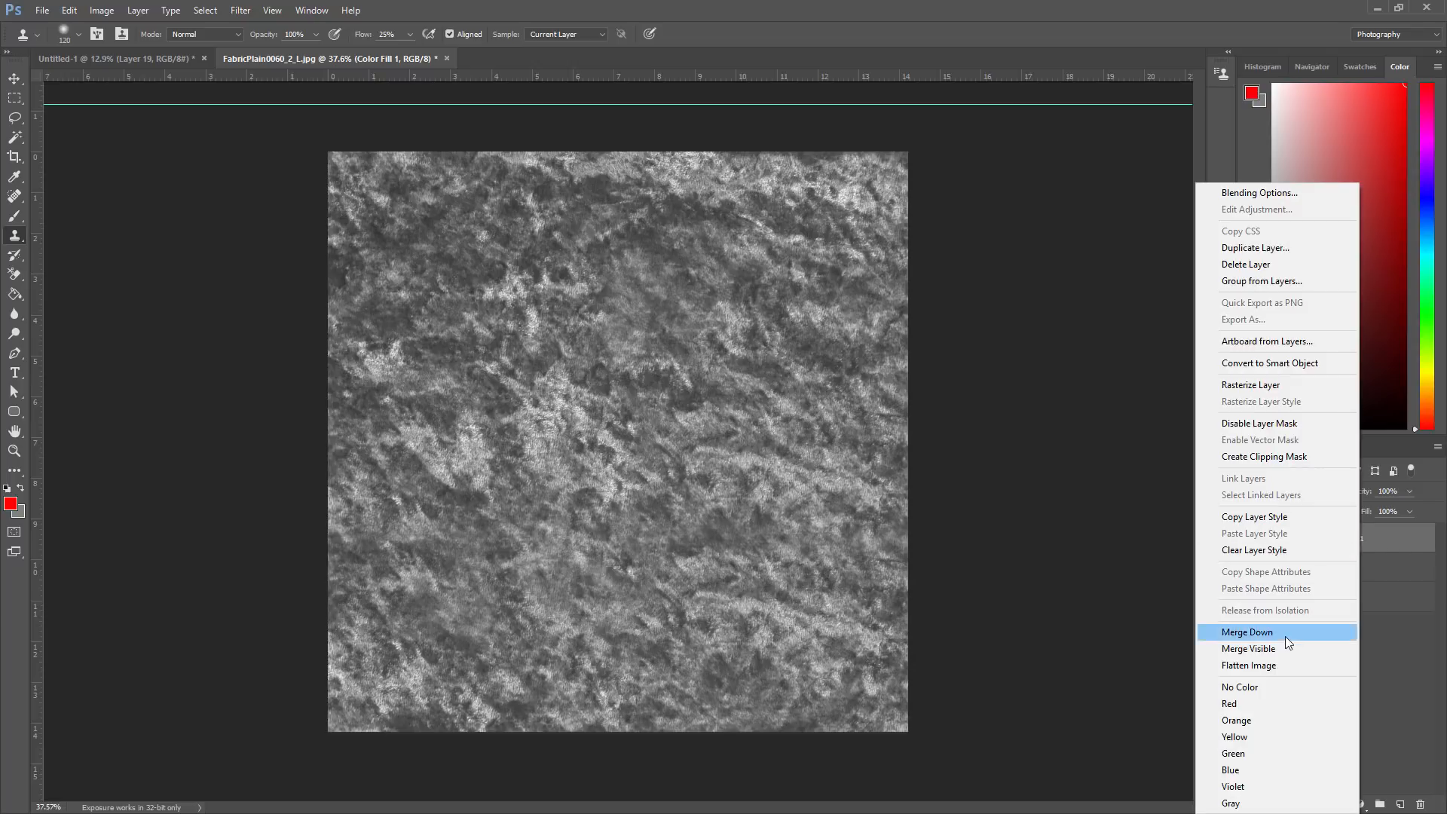
{"action": "left_click", "coordinate": [1286, 636]}
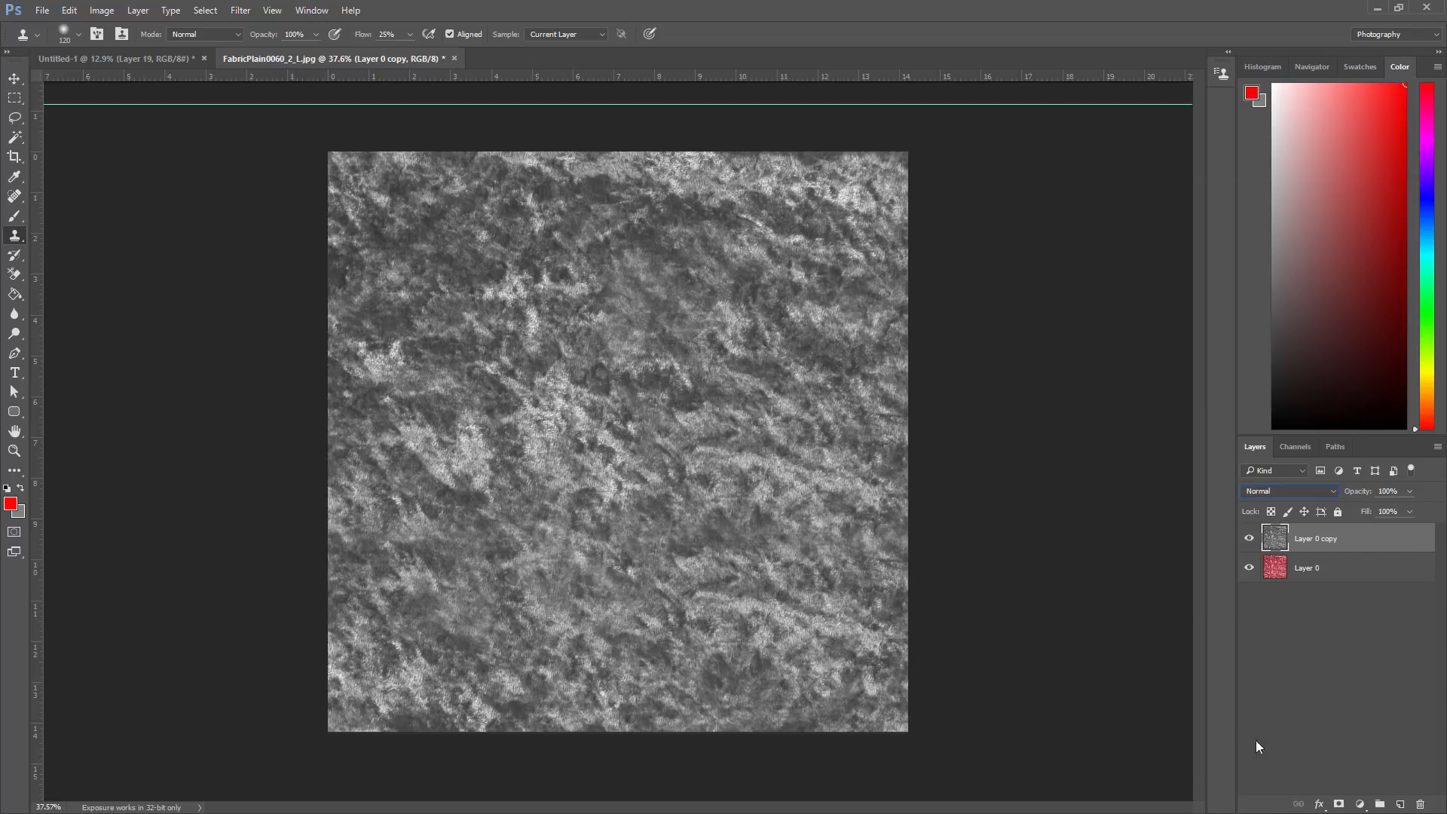
- Duplicate the grayscale fabric layer twice
{"action": "right_click", "coordinate": [1326, 543]}
{"action": "left_click", "coordinate": [1219, 248]}
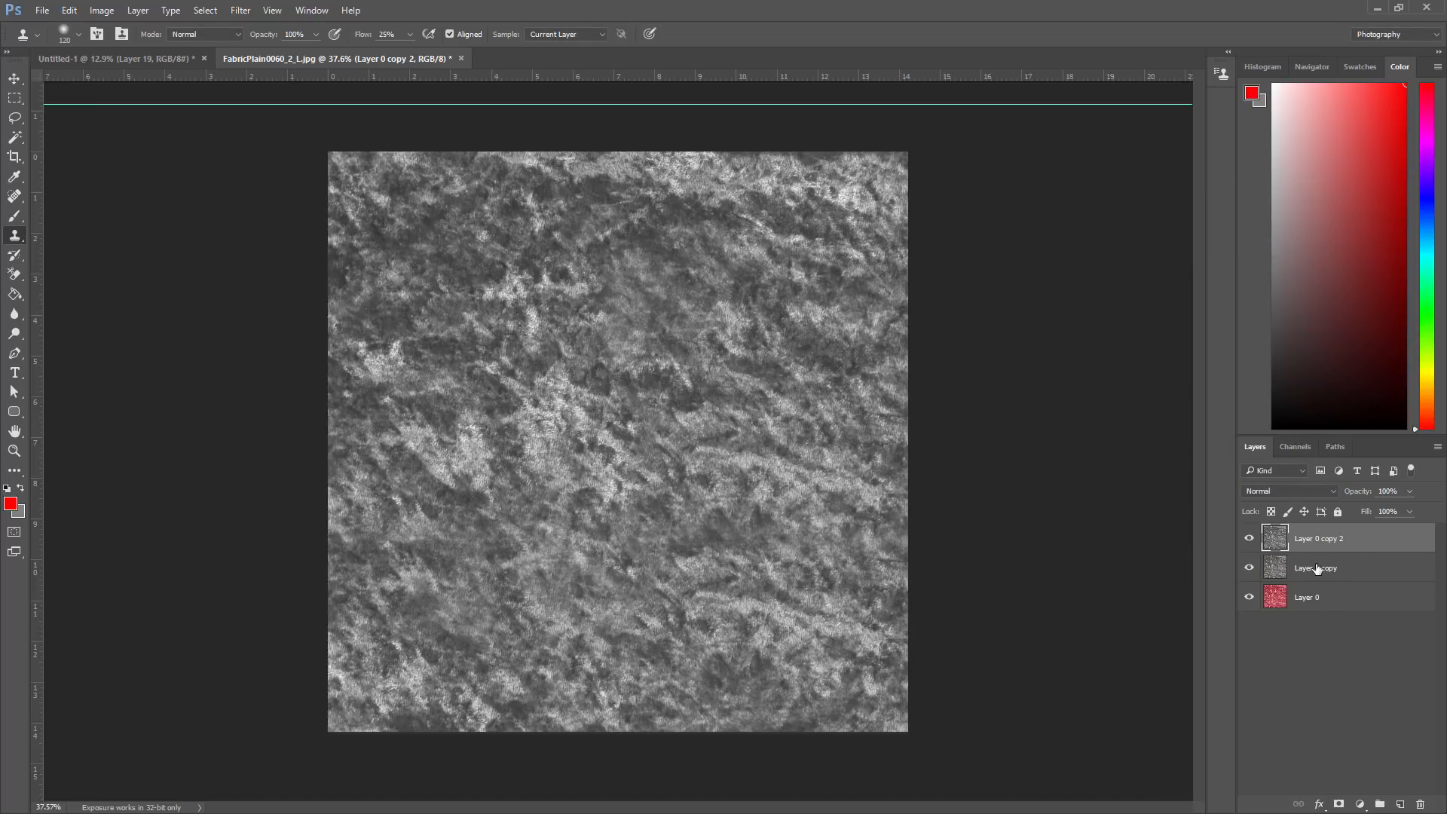
{"action": "key", "text": "Return"}
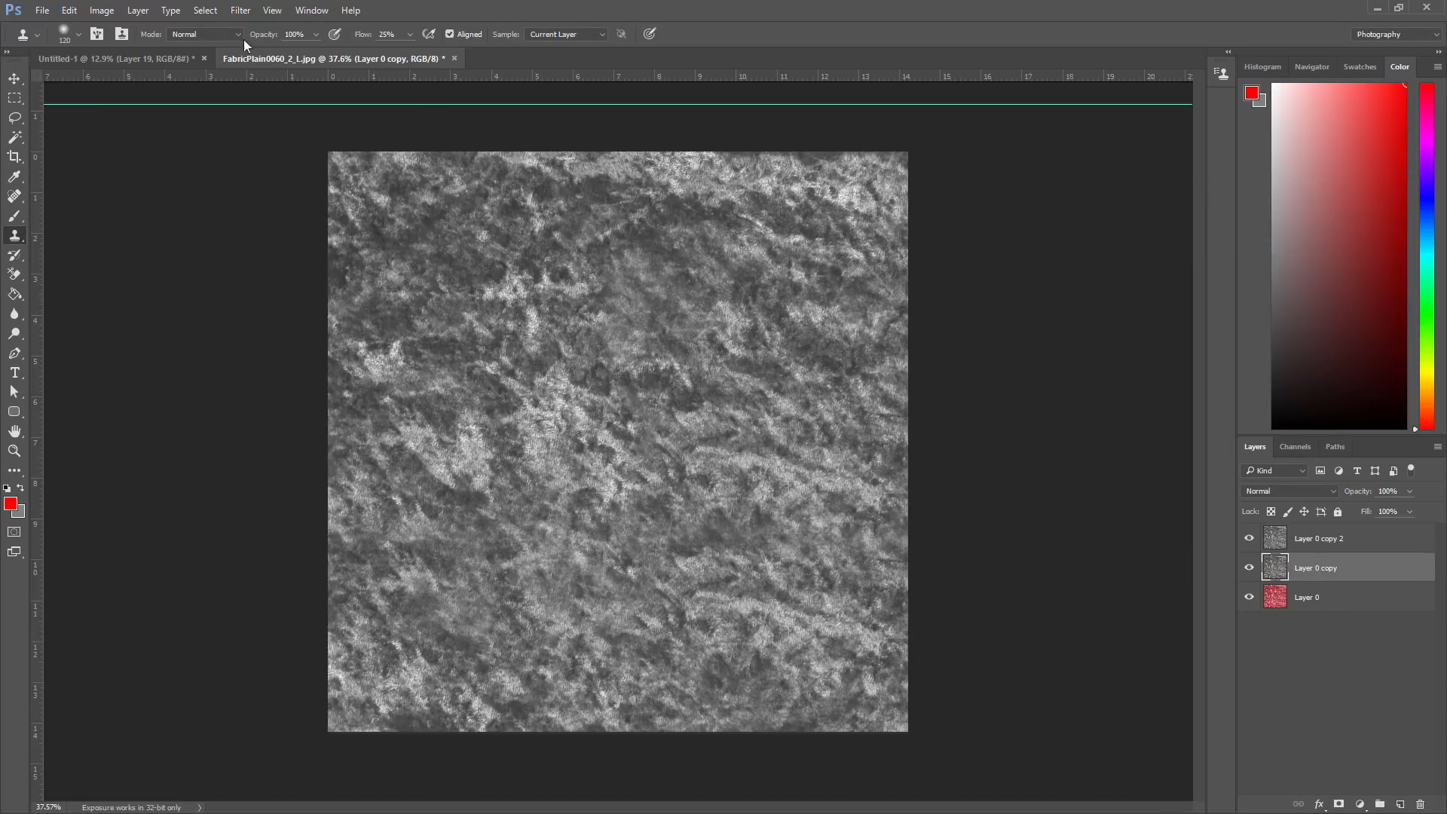
{"action": "left_click", "coordinate": [1317, 542]}
{"action": "right_click", "coordinate": [1316, 543]}
{"action": "left_click", "coordinate": [1214, 264]}
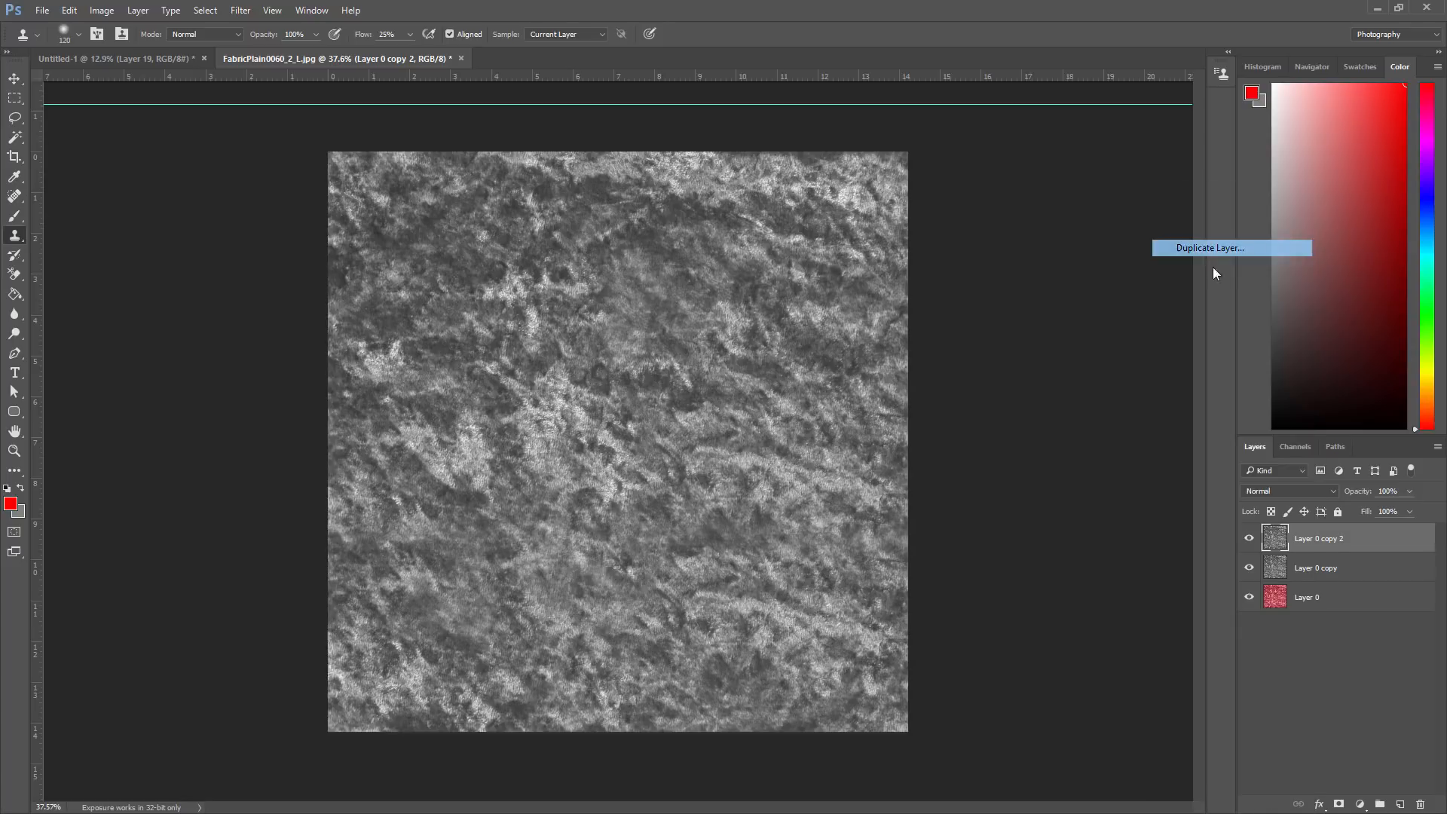
{"action": "key", "text": "Return"}
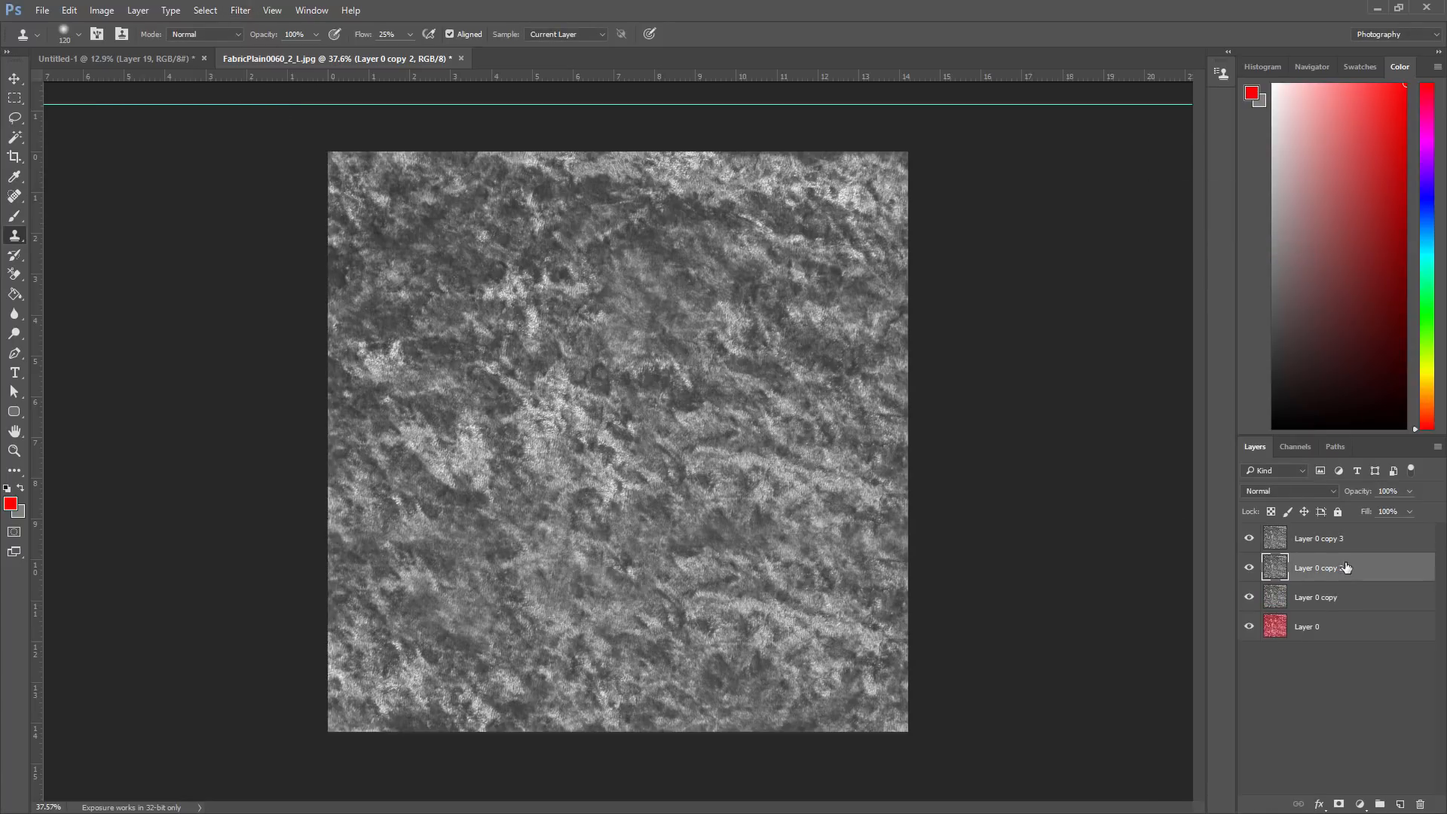
- Hide the top grayscale copy and apply the Average blur to the copy beneath it
{"action": "left_click", "coordinate": [1250, 540]}
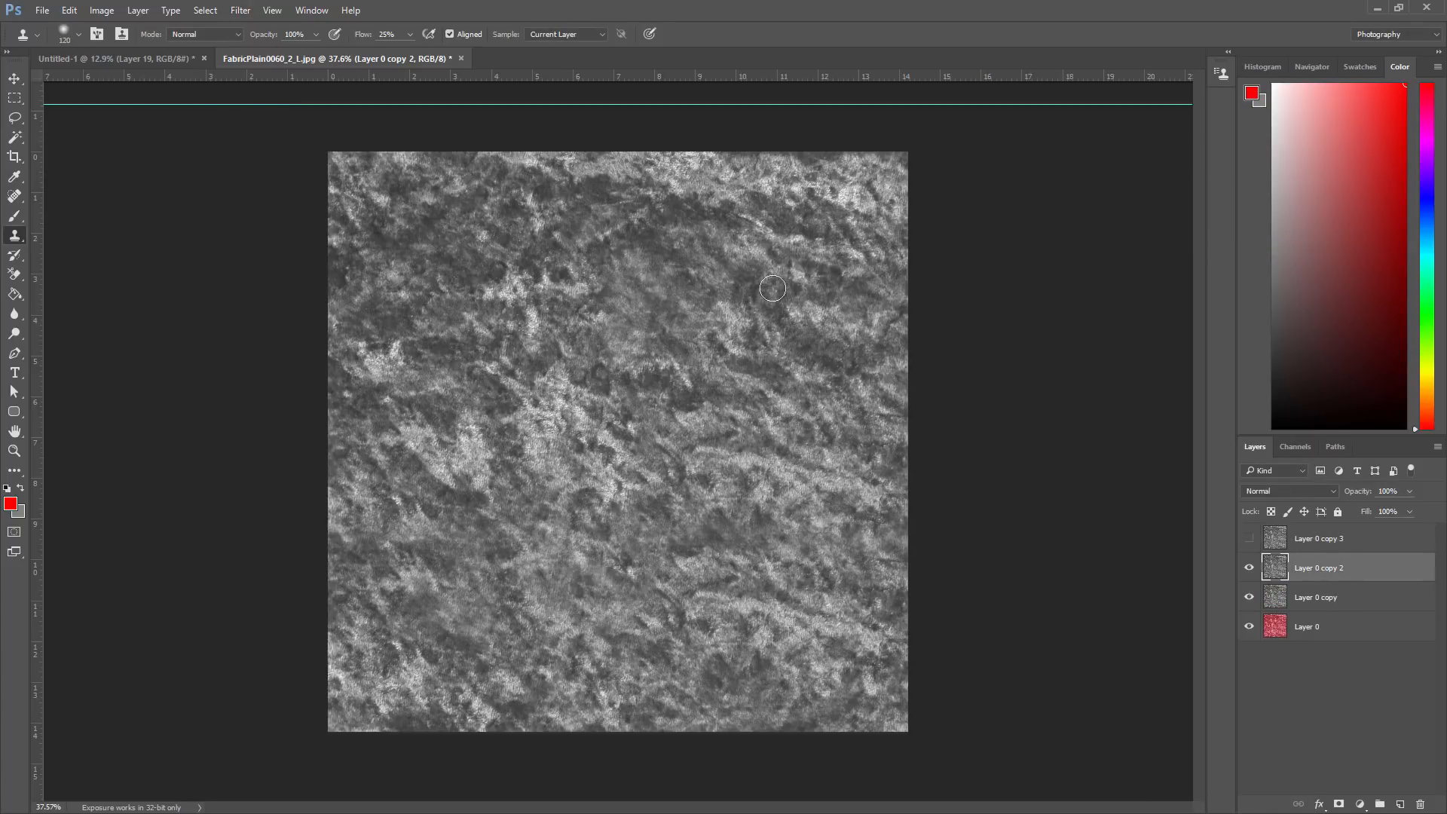
{"action": "left_click", "coordinate": [240, 11]}
{"action": "mouse_move", "coordinate": [249, 178]}
{"action": "left_click", "coordinate": [170, 177]}
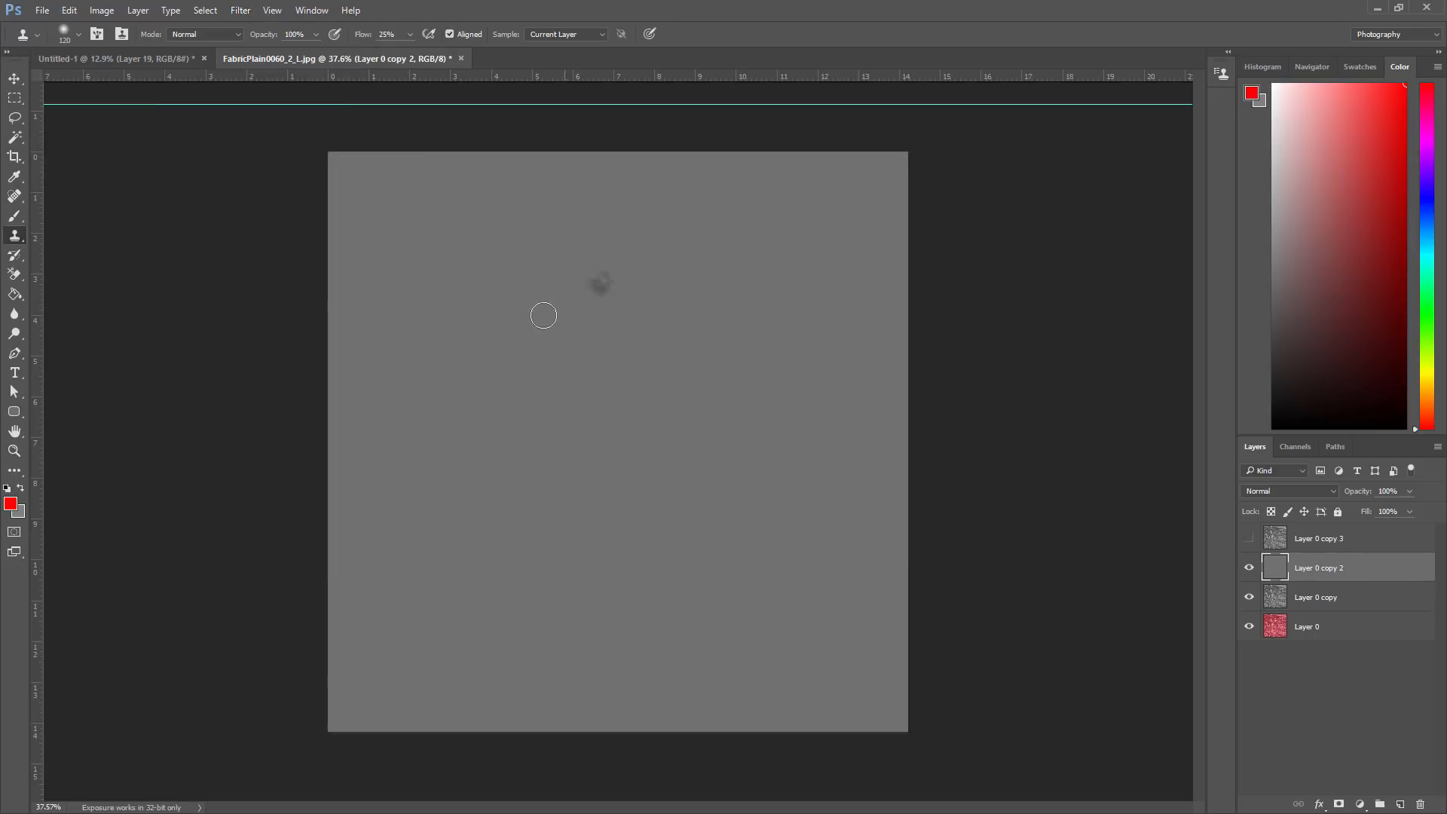
- Show the top grayscale copy again and set it to Linear Light blending at 50% opacity
{"action": "left_click", "coordinate": [1313, 544]}
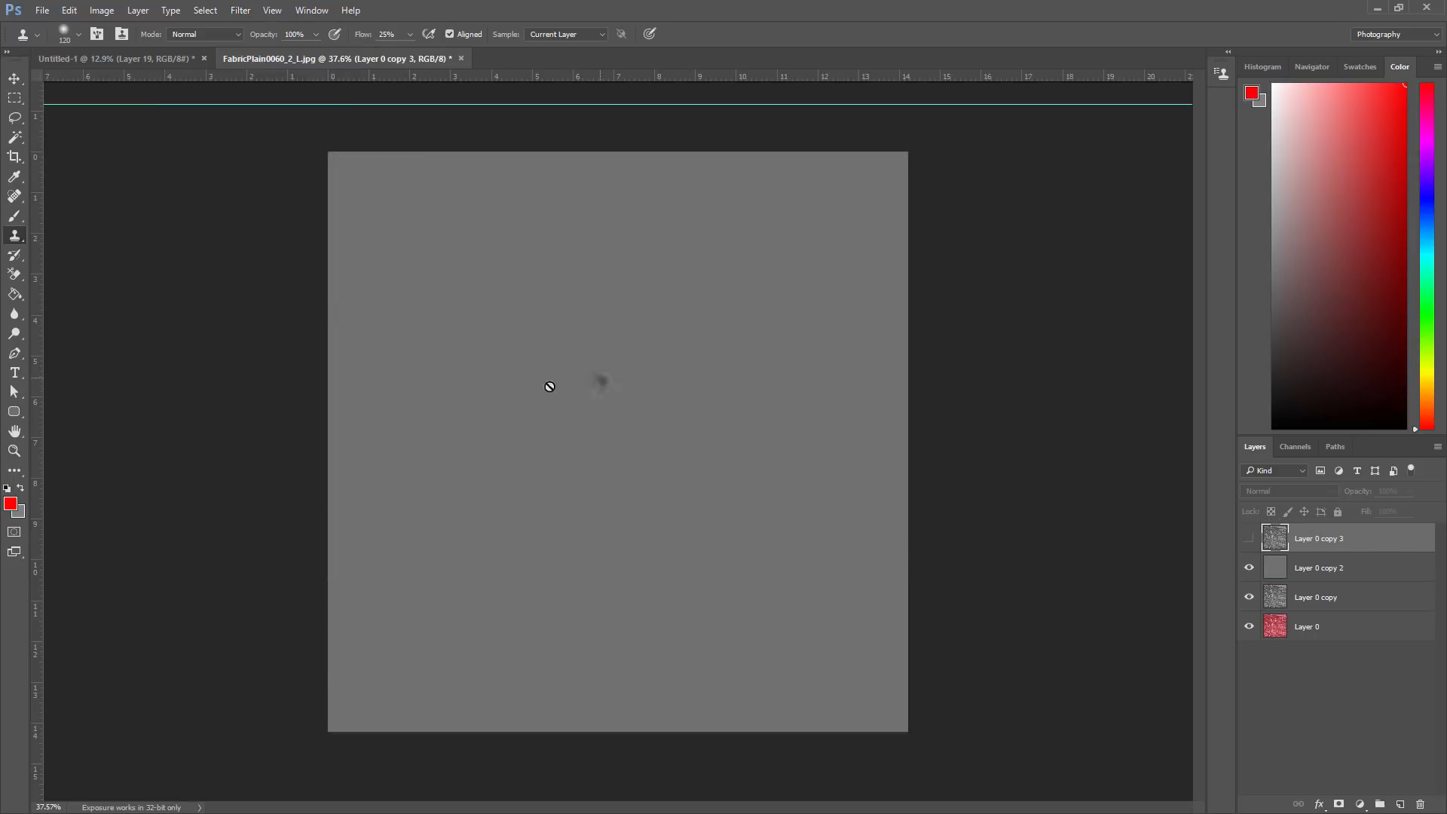
{"action": "left_click", "coordinate": [1249, 538]}
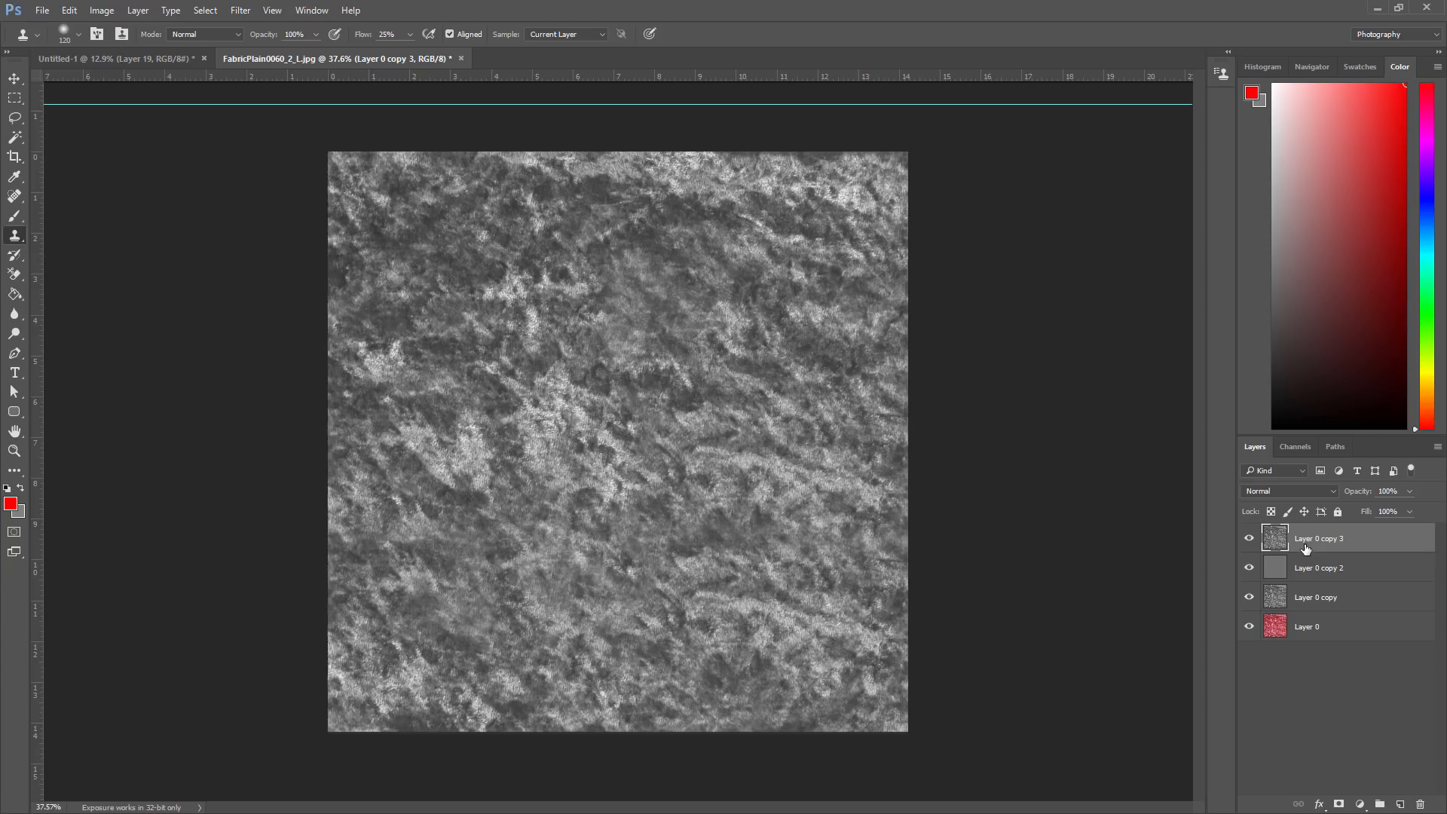
{"action": "left_click", "coordinate": [1289, 490]}
{"action": "left_click", "coordinate": [1272, 675]}
{"action": "type", "text": "50"}
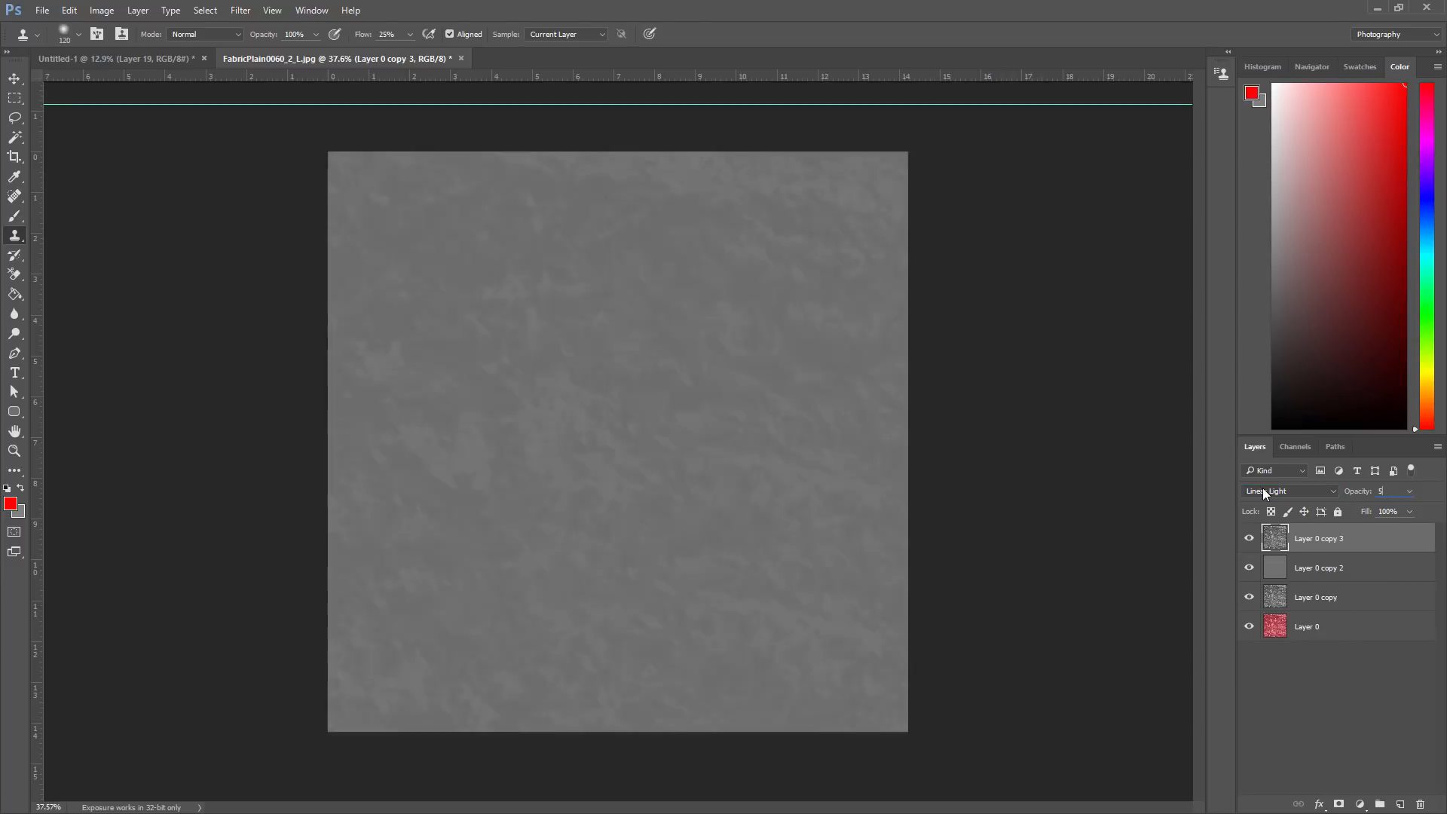
- Apply a High Pass filter with a 250-pixel radius to the top grayscale copy
{"action": "left_click", "coordinate": [242, 11]}
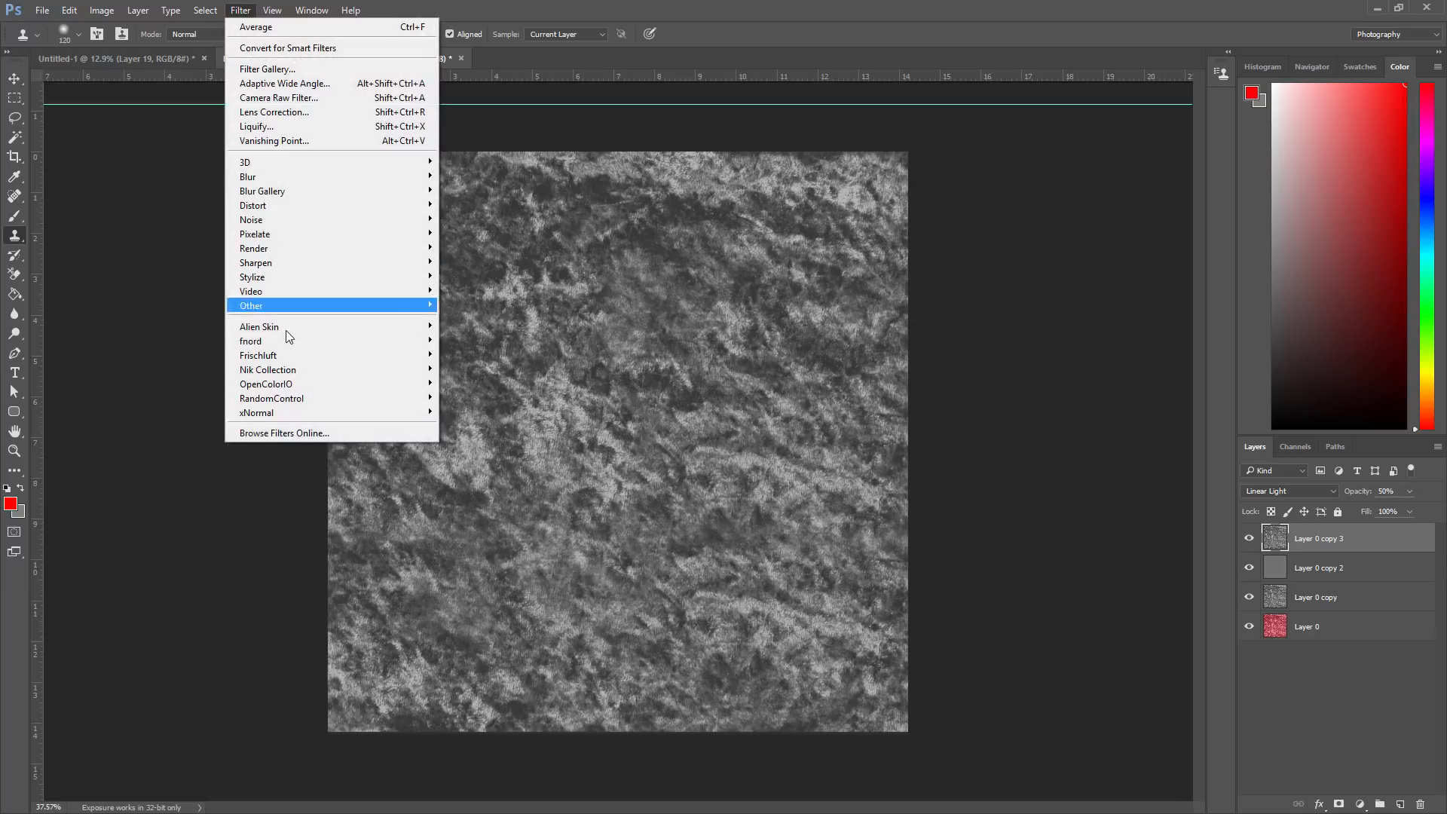
{"action": "mouse_move", "coordinate": [286, 301]}
{"action": "left_click", "coordinate": [203, 320]}
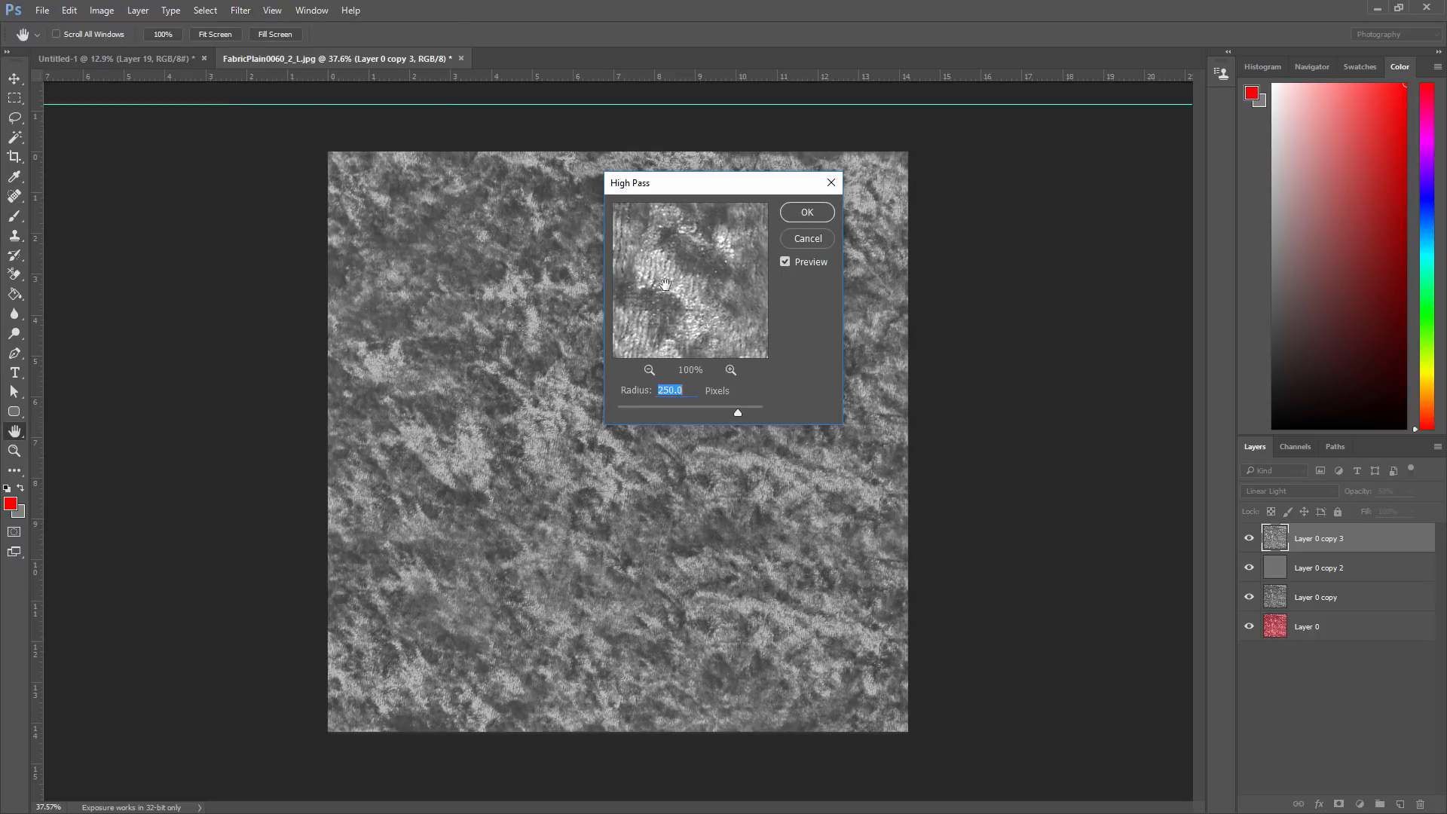
{"action": "left_click_drag", "start_coordinate": [705, 180], "coordinate": [1046, 180]}
{"action": "left_click_drag", "start_coordinate": [1024, 410], "coordinate": [1061, 409]}
{"action": "type", "text": "25"}
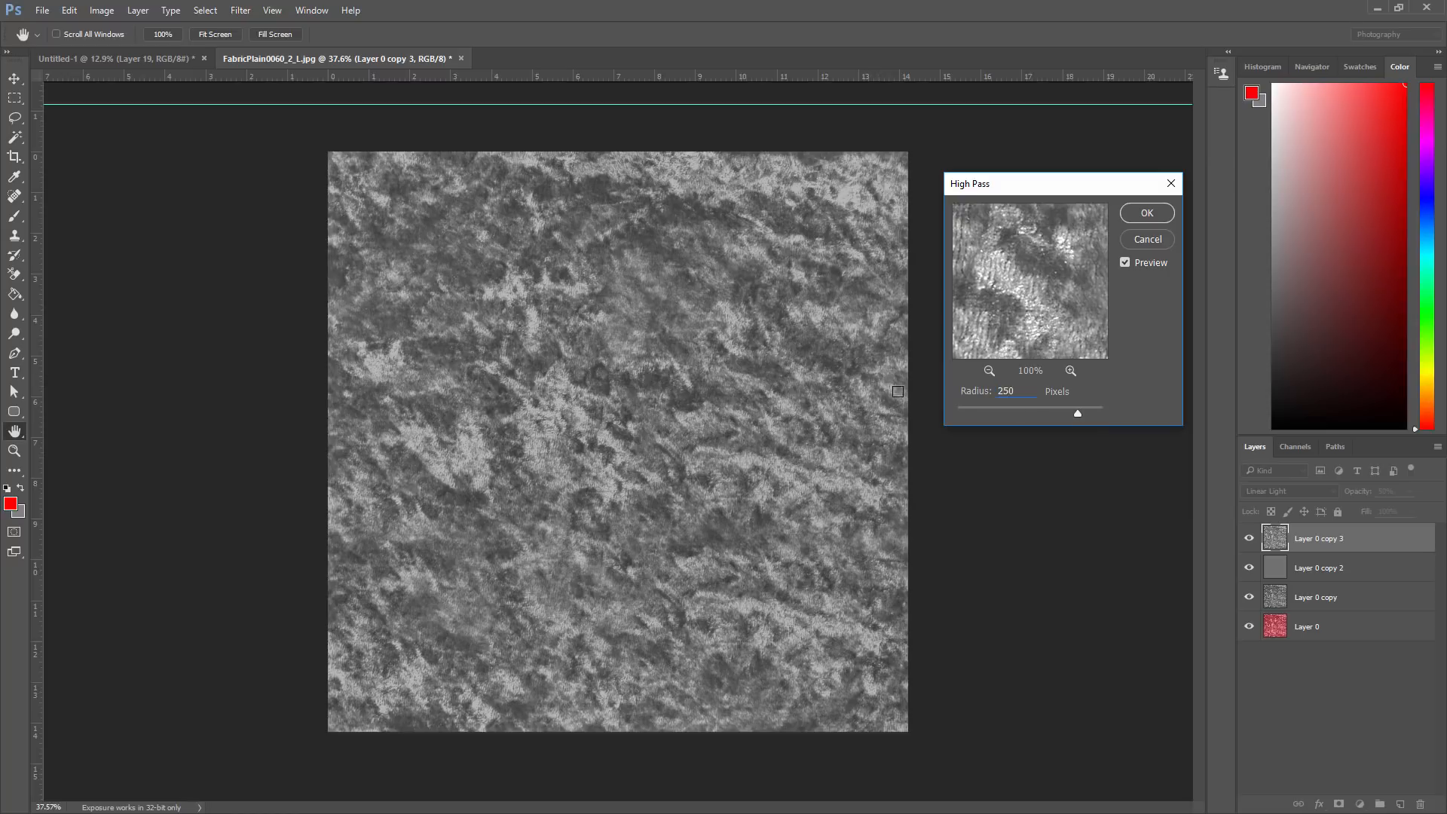
{"action": "left_click", "coordinate": [1143, 216]}
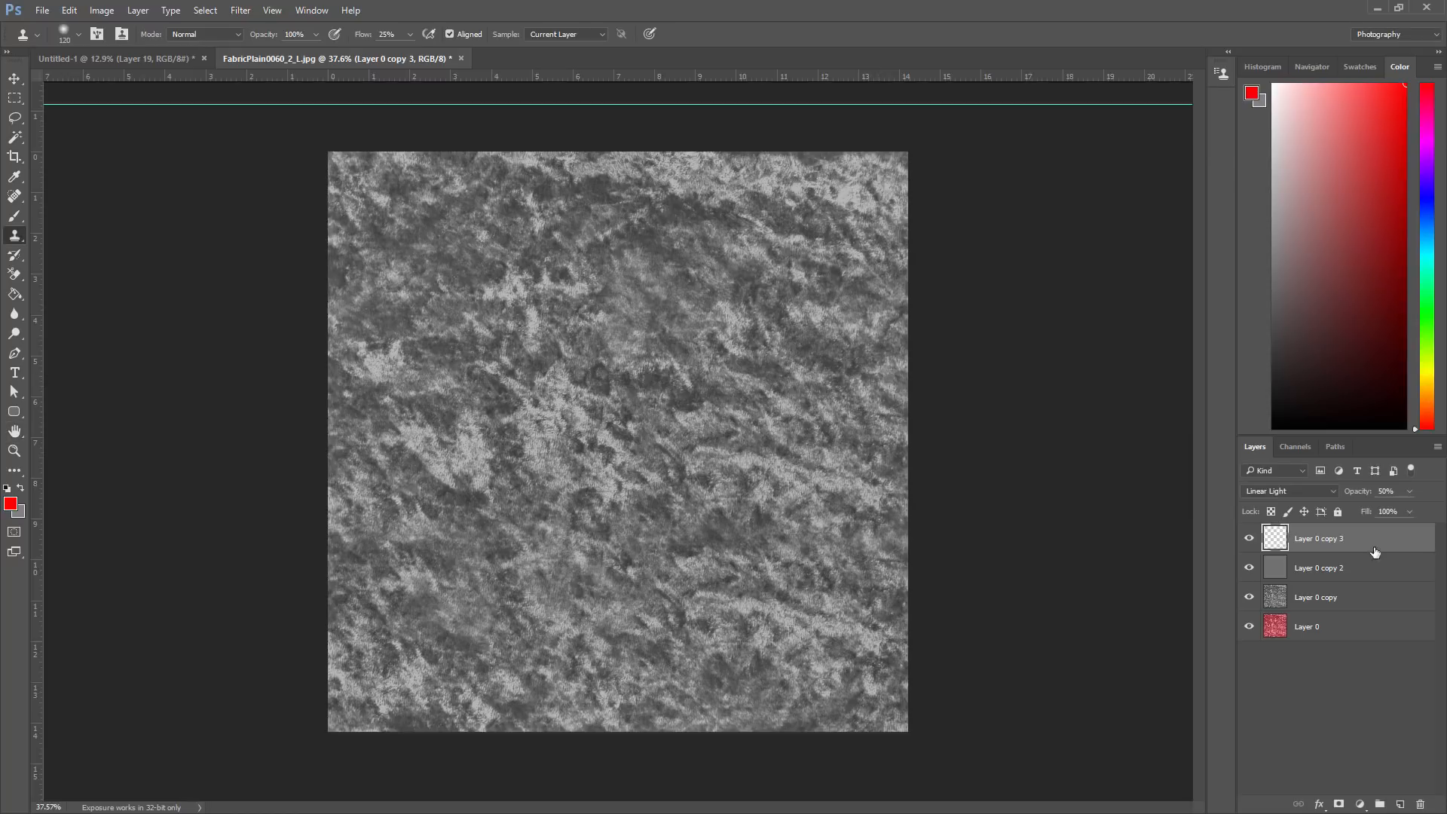
- Compare the evened-out texture with the original grayscale layer by repeatedly isolating and restoring layer visibility
{"action": "left_click", "coordinate": [1250, 598], "text": "alt"}
{"action": "left_click", "coordinate": [1250, 598], "text": "alt"}
{"action": "left_click", "coordinate": [1250, 597], "text": "alt"}
{"action": "left_click", "coordinate": [1250, 598], "text": "alt"}
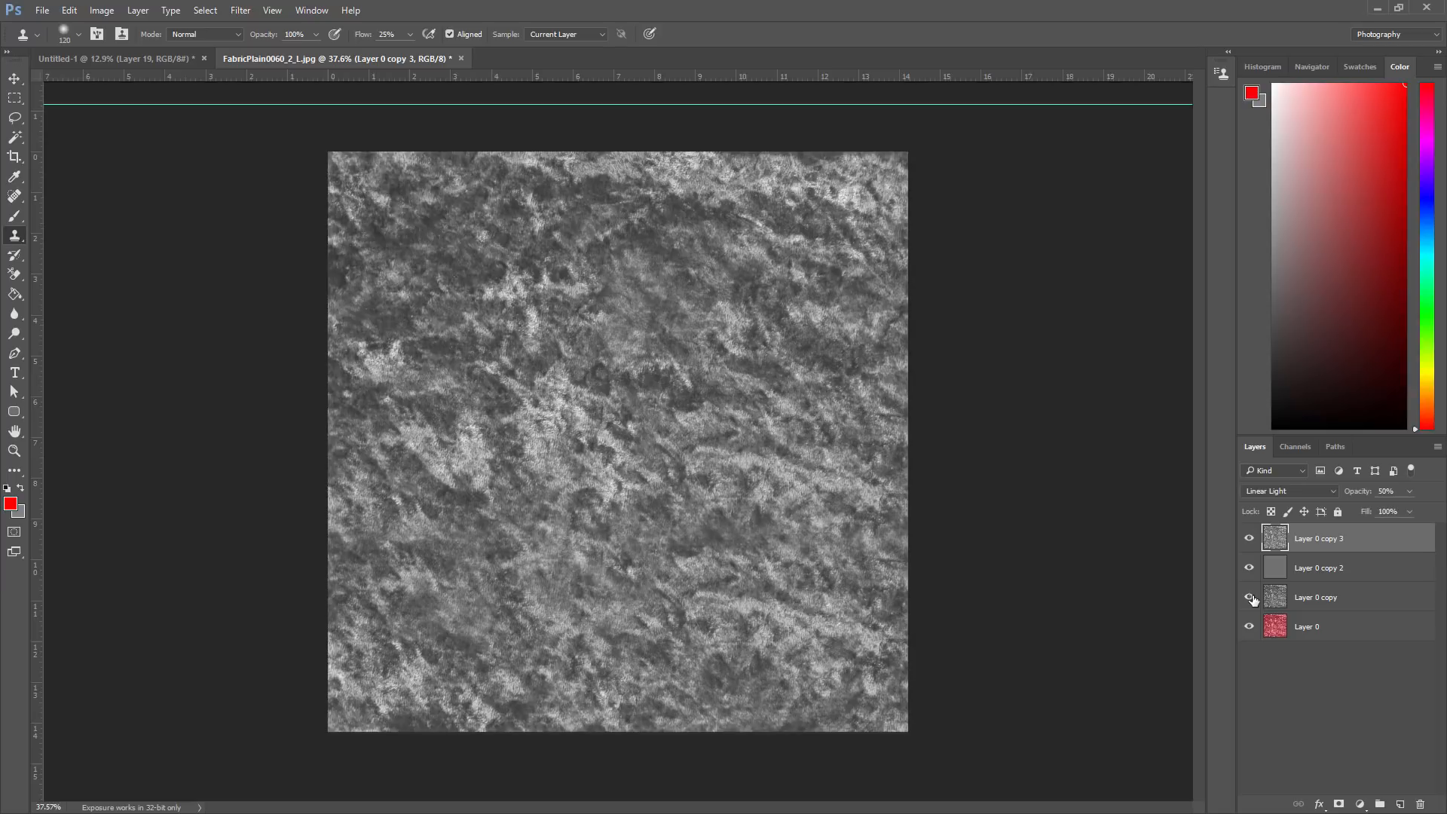
{"action": "left_click", "coordinate": [1250, 598], "text": "alt"}
{"action": "left_click", "coordinate": [1250, 598], "text": "alt"}
{"action": "left_click", "coordinate": [1250, 598], "text": "alt"}
{"action": "left_click", "coordinate": [1250, 598], "text": "alt"}
- Merge the high-pass layer down into the averaged layer and compare it with the grayscale layer beneath
{"action": "right_click", "coordinate": [1335, 539]}
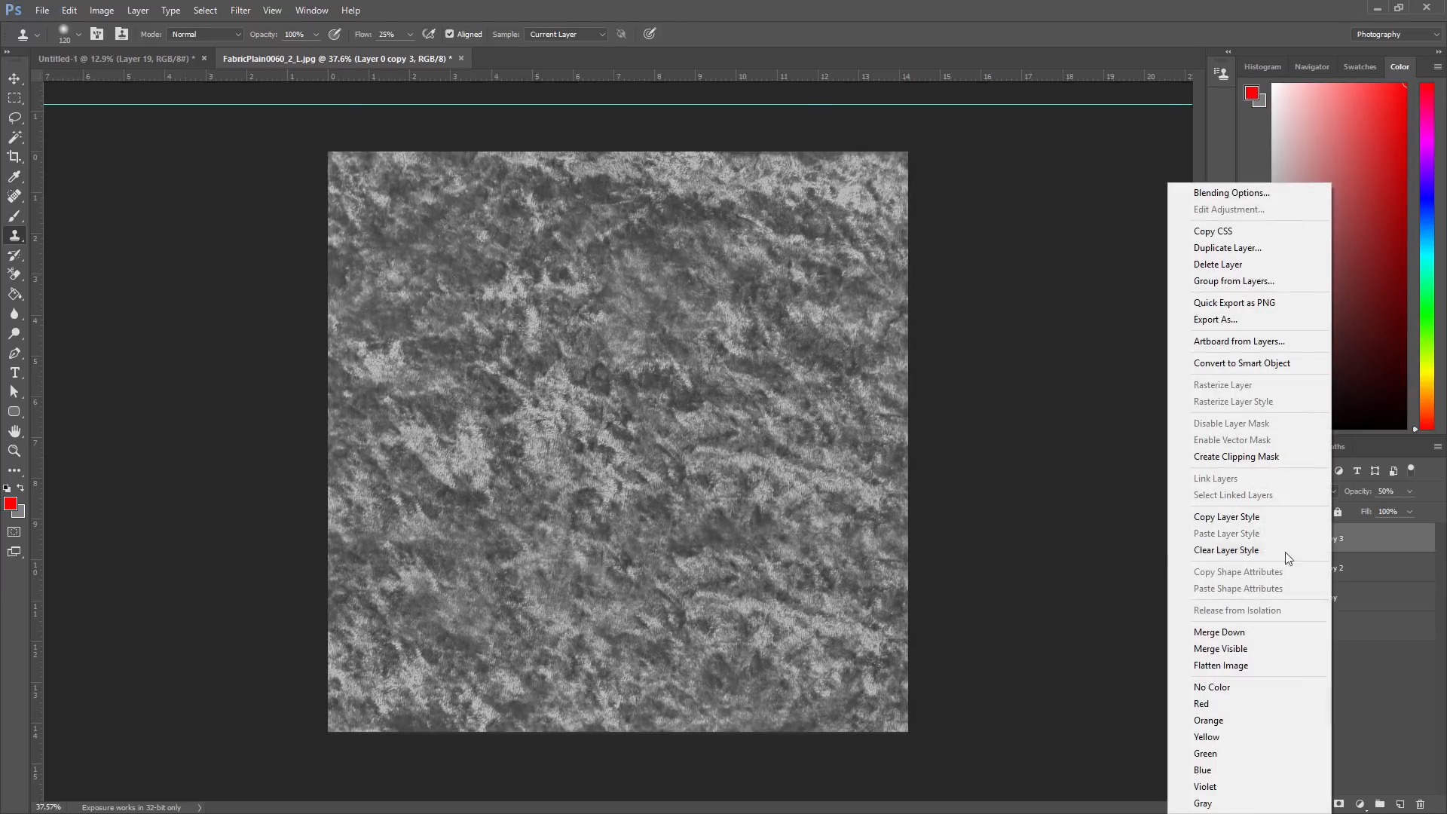
{"action": "left_click", "coordinate": [1227, 632]}
{"action": "left_click", "coordinate": [1249, 538]}
{"action": "left_click", "coordinate": [1249, 538]}
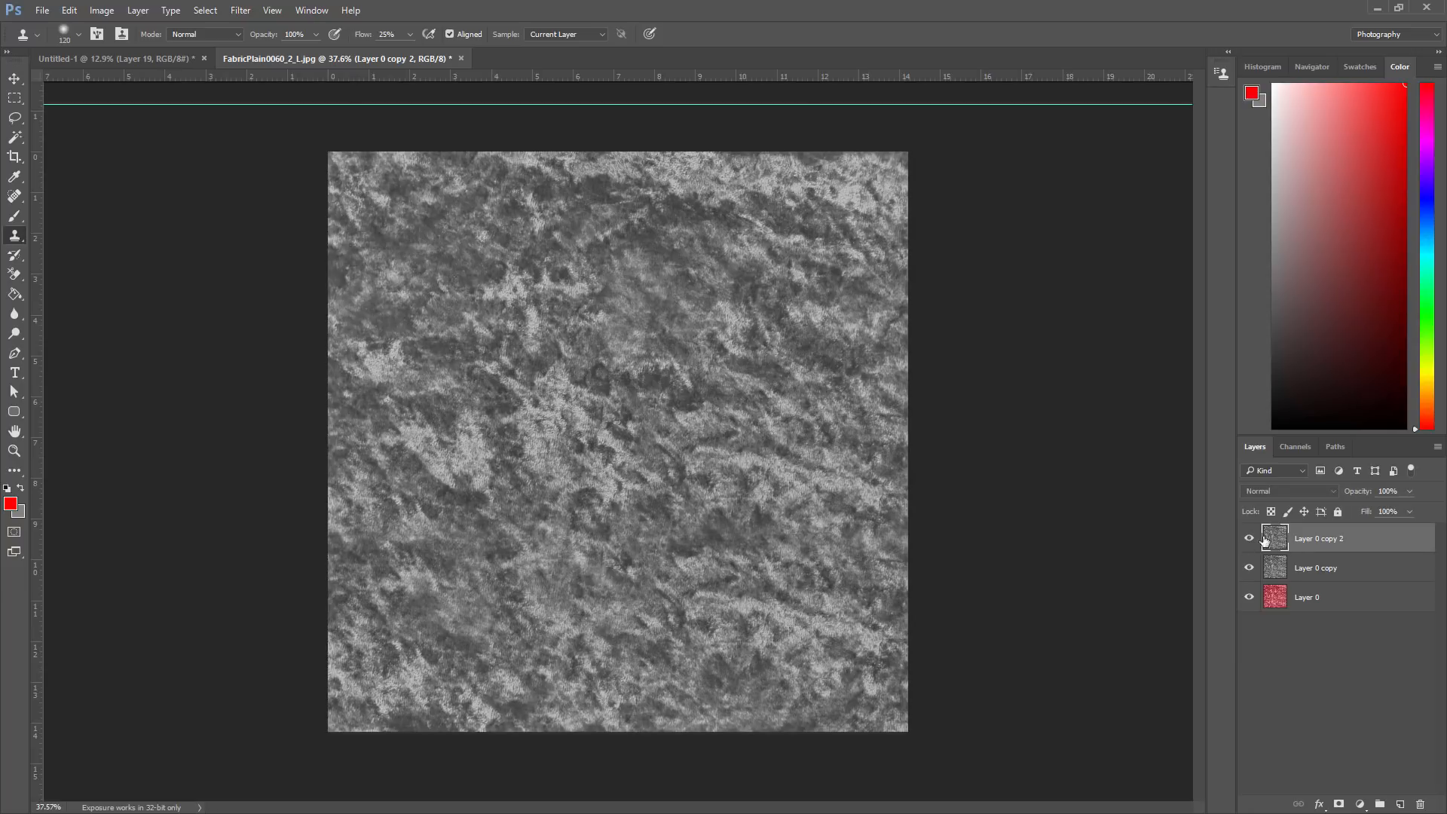
- Duplicate the top grayscale layer and offset the copy by 1024 pixels horizontally and vertically with wrap around
{"action": "right_click", "coordinate": [1318, 541]}
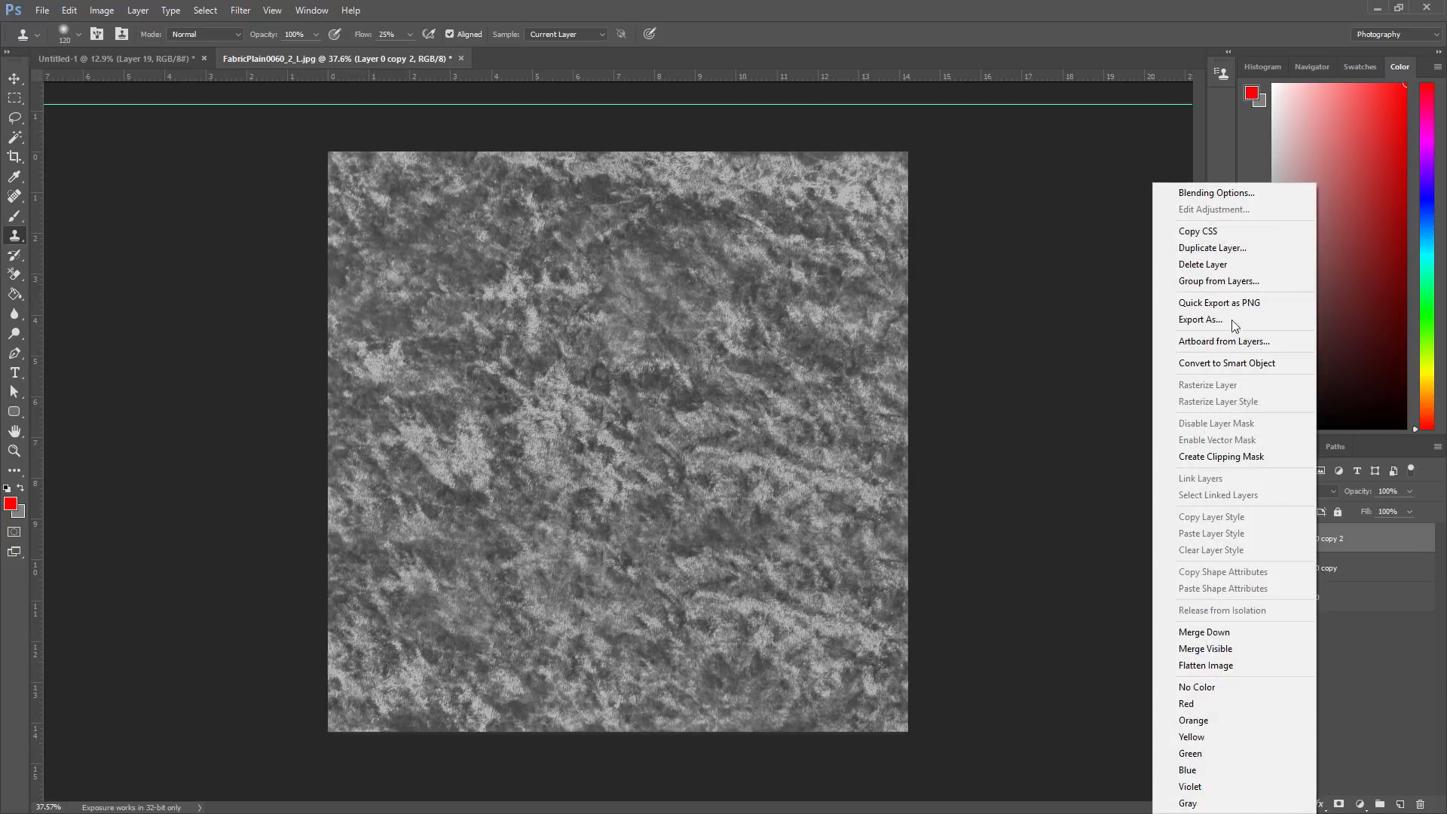
{"action": "left_click", "coordinate": [1235, 248]}
{"action": "left_click", "coordinate": [240, 9]}
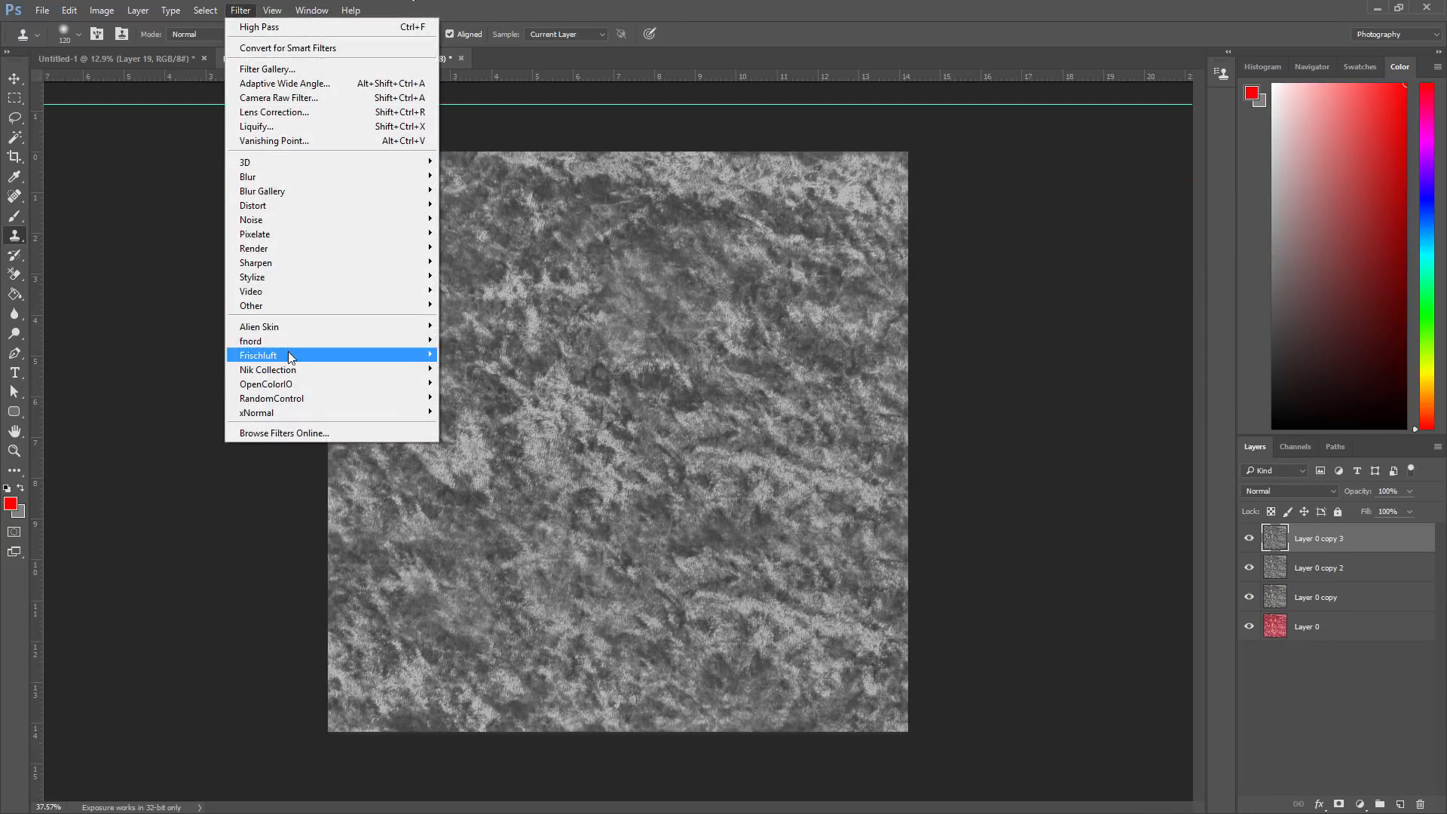
{"action": "mouse_move", "coordinate": [256, 310]}
{"action": "left_click", "coordinate": [187, 377]}
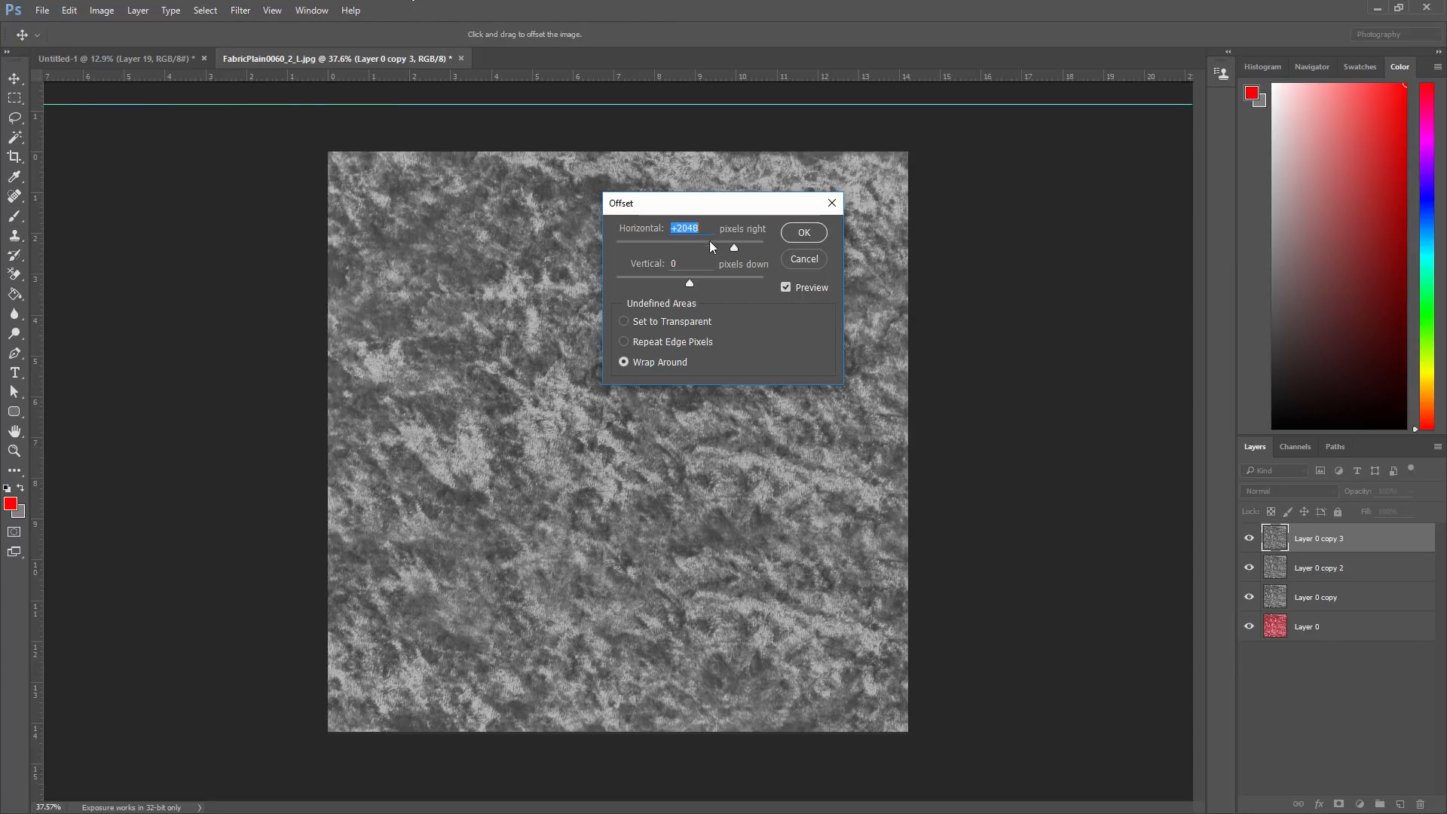
{"action": "double_click", "coordinate": [684, 227]}
{"action": "type", "text": "102"}
{"action": "type", "text": "1024"}
{"action": "key", "text": "Return"}
- Add a layer mask to the offset copy and paint black over the horizontal and vertical centre seams with a soft brush
{"action": "key", "text": "s"}
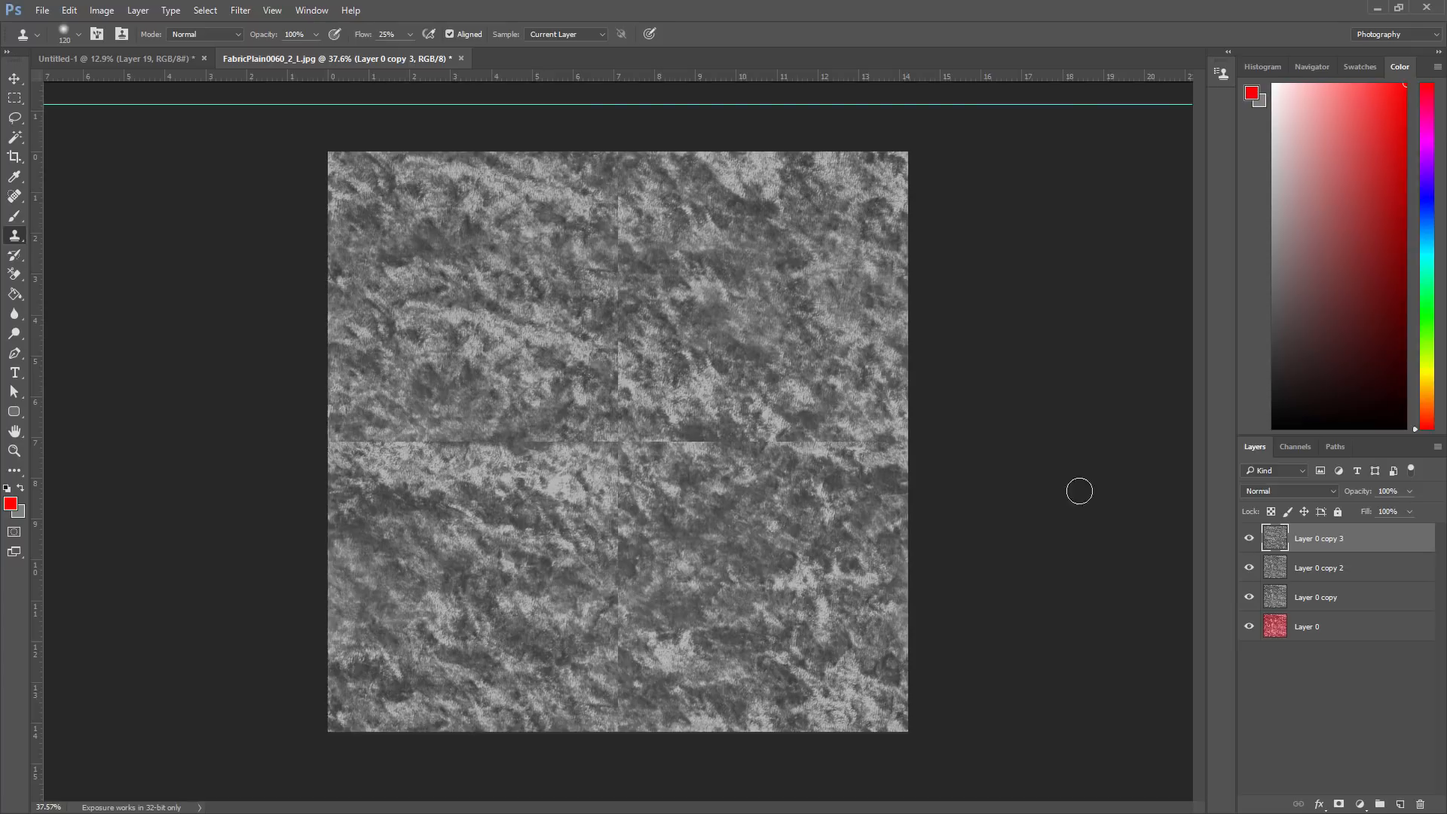
{"action": "left_click", "coordinate": [1332, 806]}
{"action": "scroll", "coordinate": [245, 364], "scroll_direction": "up", "scroll_amount": 2, "text": "alt"}
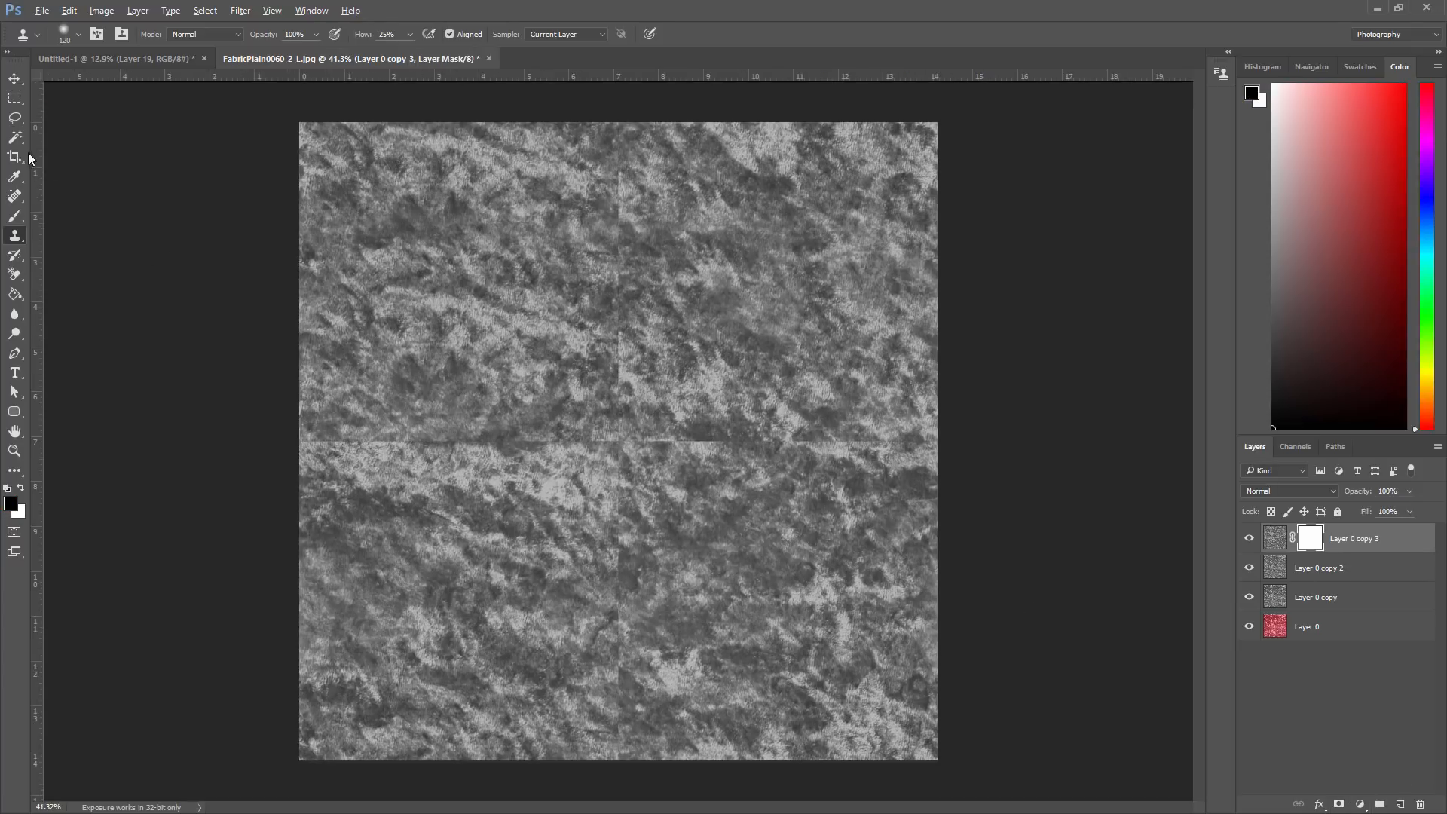
{"action": "left_click", "coordinate": [16, 218]}
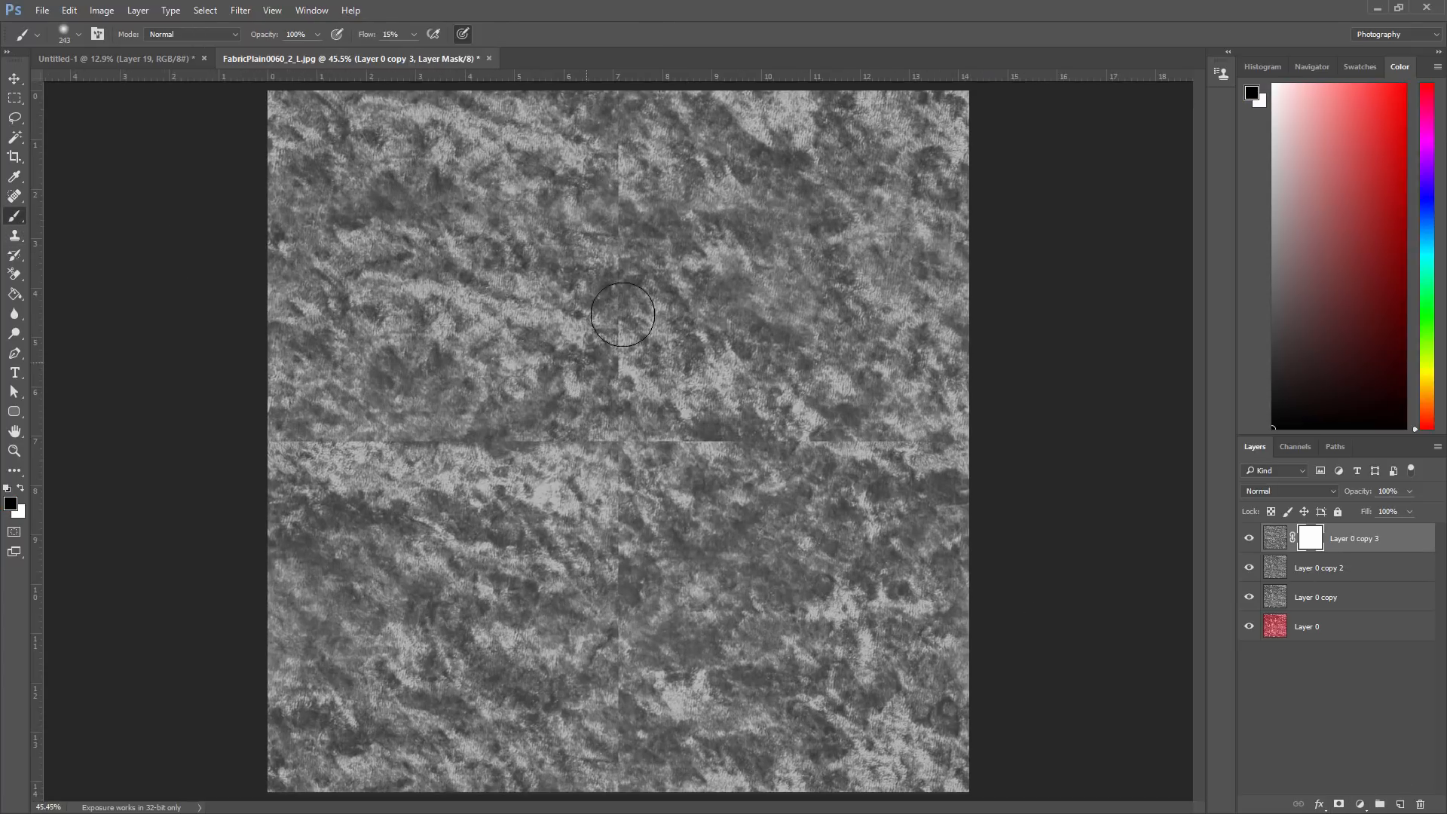
{"action": "mouse_move", "coordinate": [561, 444]}
{"action": "left_mouse_down"}
{"action": "mouse_move", "coordinate": [254, 443]}
{"action": "mouse_move", "coordinate": [610, 429]}
{"action": "left_mouse_up"}
{"action": "left_click_drag", "start_coordinate": [814, 441], "coordinate": [972, 442]}
{"action": "mouse_move", "coordinate": [618, 453]}
{"action": "left_mouse_down"}
{"action": "mouse_move", "coordinate": [633, 750]}
{"action": "mouse_move", "coordinate": [633, 688]}
{"action": "mouse_move", "coordinate": [667, 612]}
{"action": "mouse_move", "coordinate": [624, 518]}
{"action": "mouse_move", "coordinate": [468, 512]}
{"action": "mouse_move", "coordinate": [589, 585]}
{"action": "mouse_move", "coordinate": [555, 239]}
{"action": "mouse_move", "coordinate": [654, 454]}
{"action": "mouse_move", "coordinate": [851, 448]}
{"action": "left_mouse_up"}
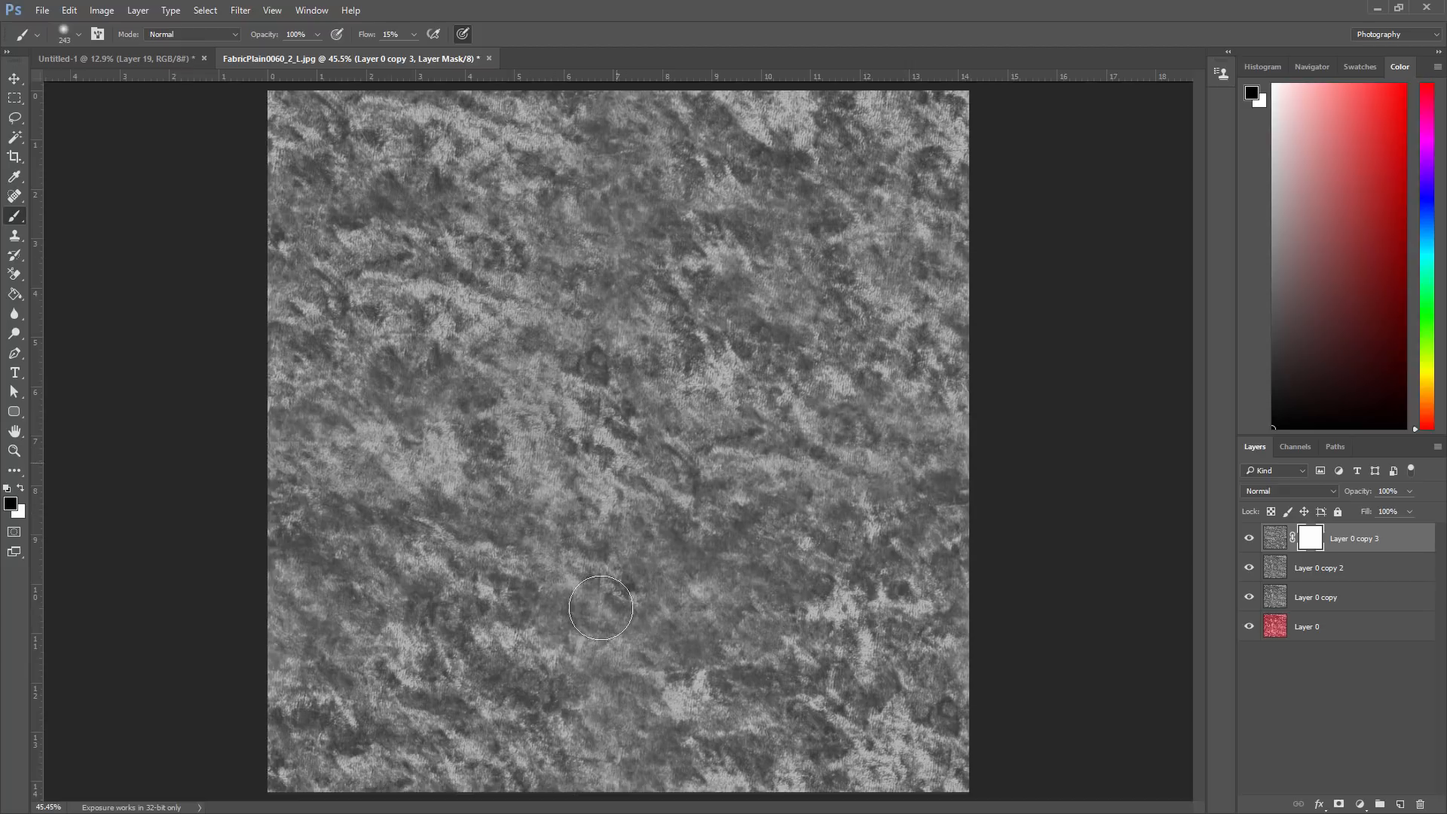
- Merge the masked copy down into the grayscale layer beneath it
{"action": "right_click", "coordinate": [1364, 541]}
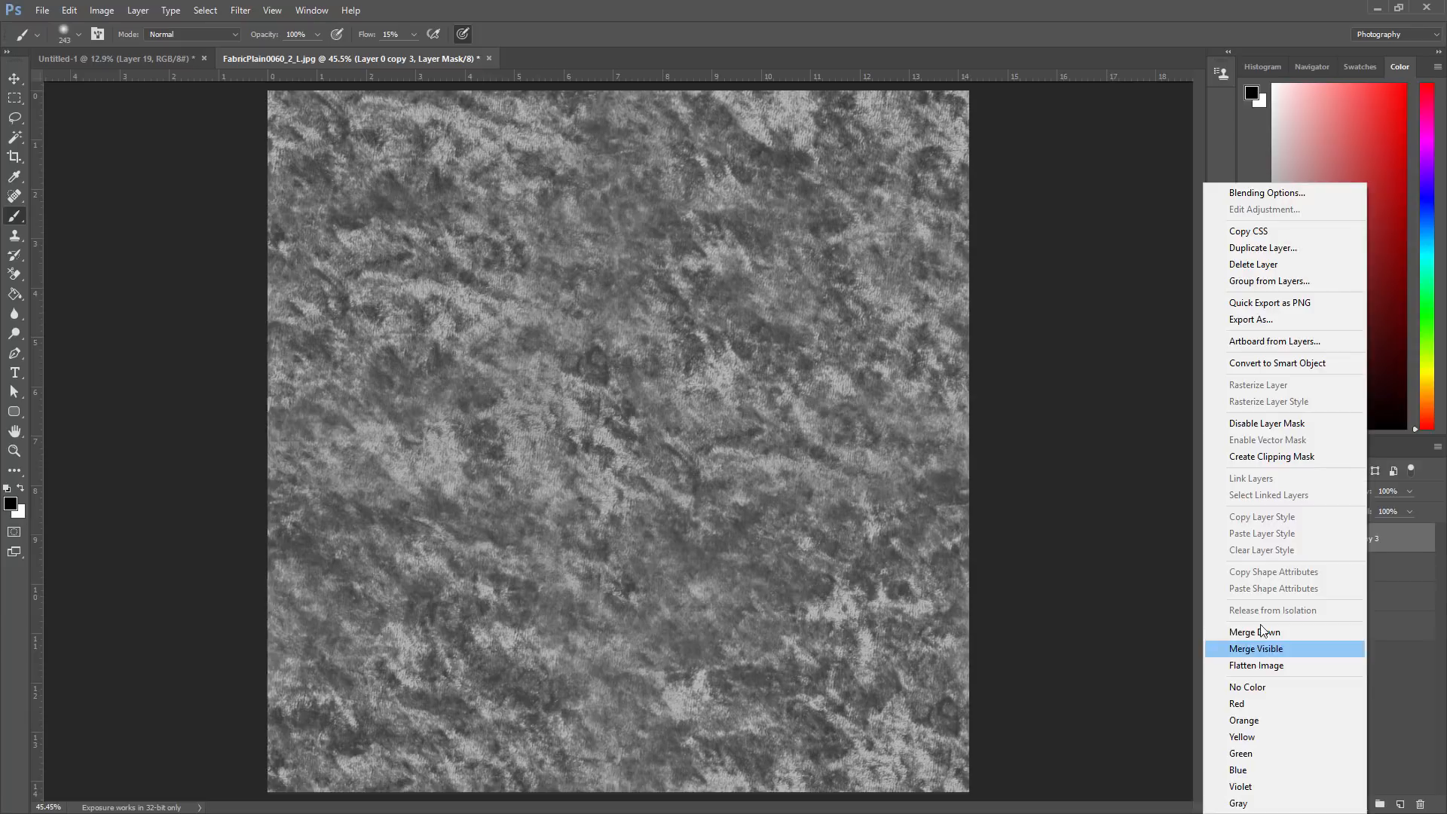
{"action": "left_click", "coordinate": [1286, 639]}
{"action": "scroll", "coordinate": [764, 517], "scroll_direction": "down", "scroll_amount": 1, "text": "alt"}
{"action": "scroll", "coordinate": [764, 517], "scroll_direction": "up", "scroll_amount": 1, "text": "alt"}
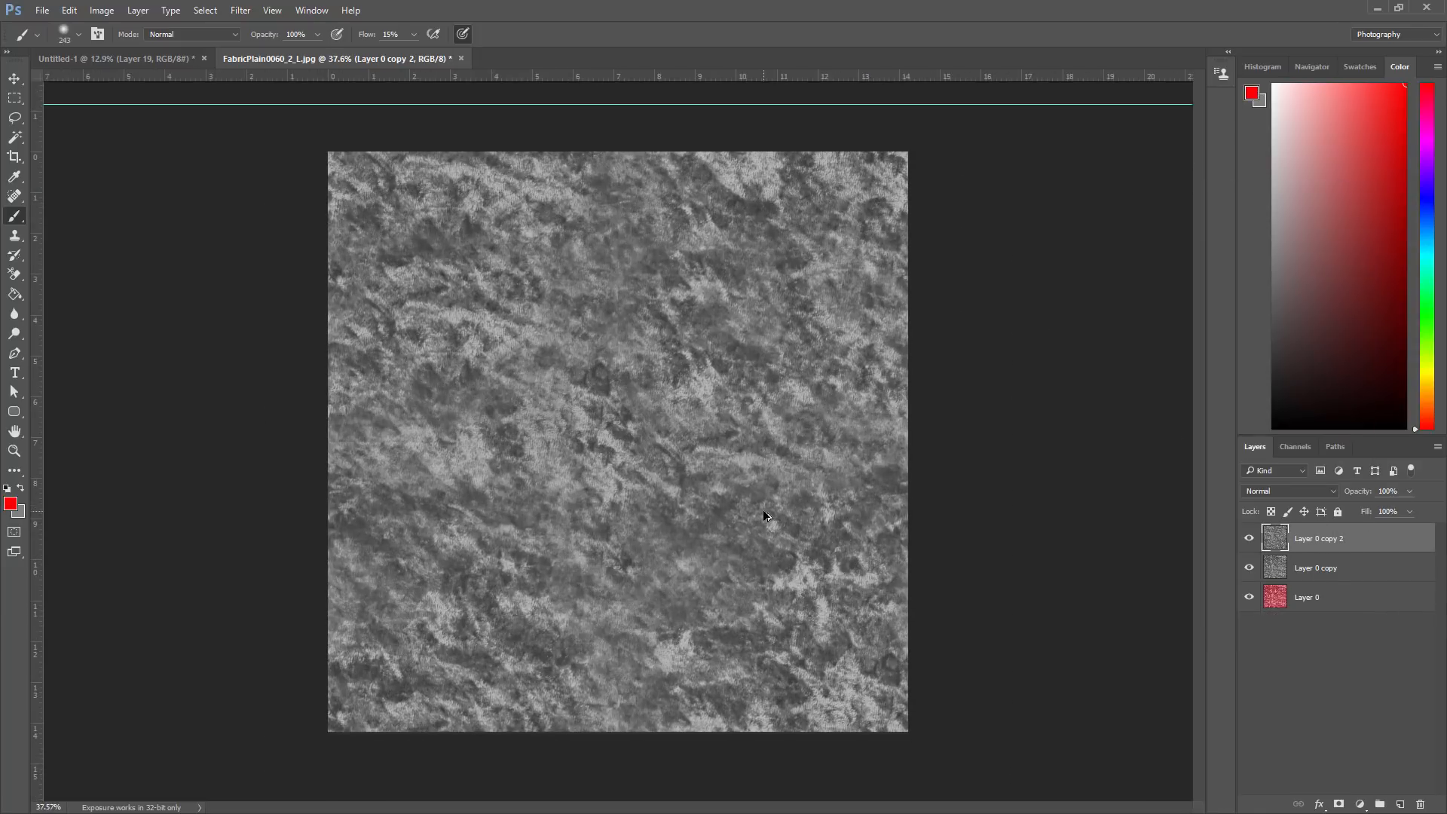
- Apply the Offset filter to the merged layer with 1024 pixels horizontally and vertically, wrapping around
{"action": "left_click", "coordinate": [103, 10]}
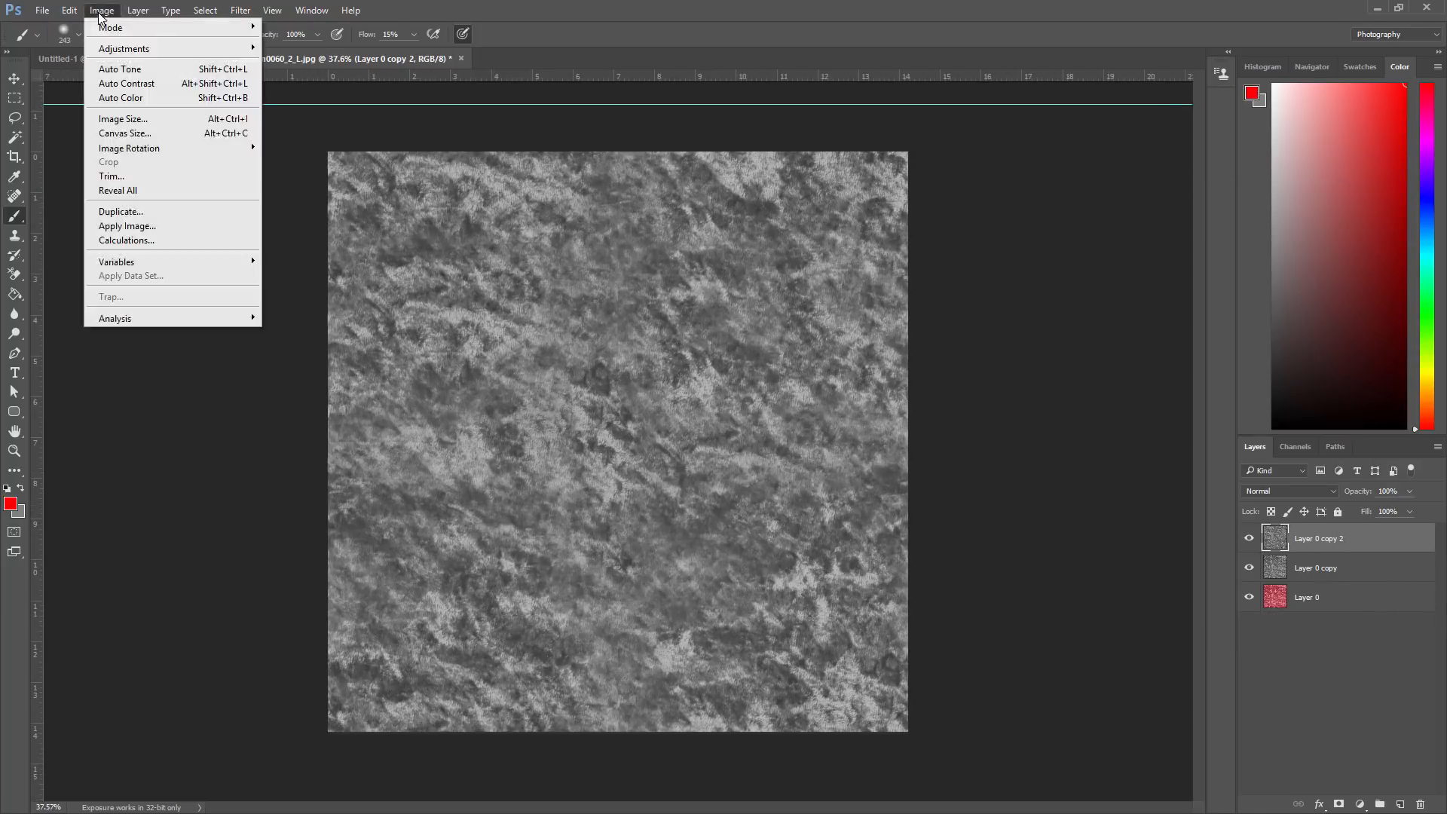
{"action": "left_click", "coordinate": [242, 10]}
{"action": "left_click", "coordinate": [245, 13]}
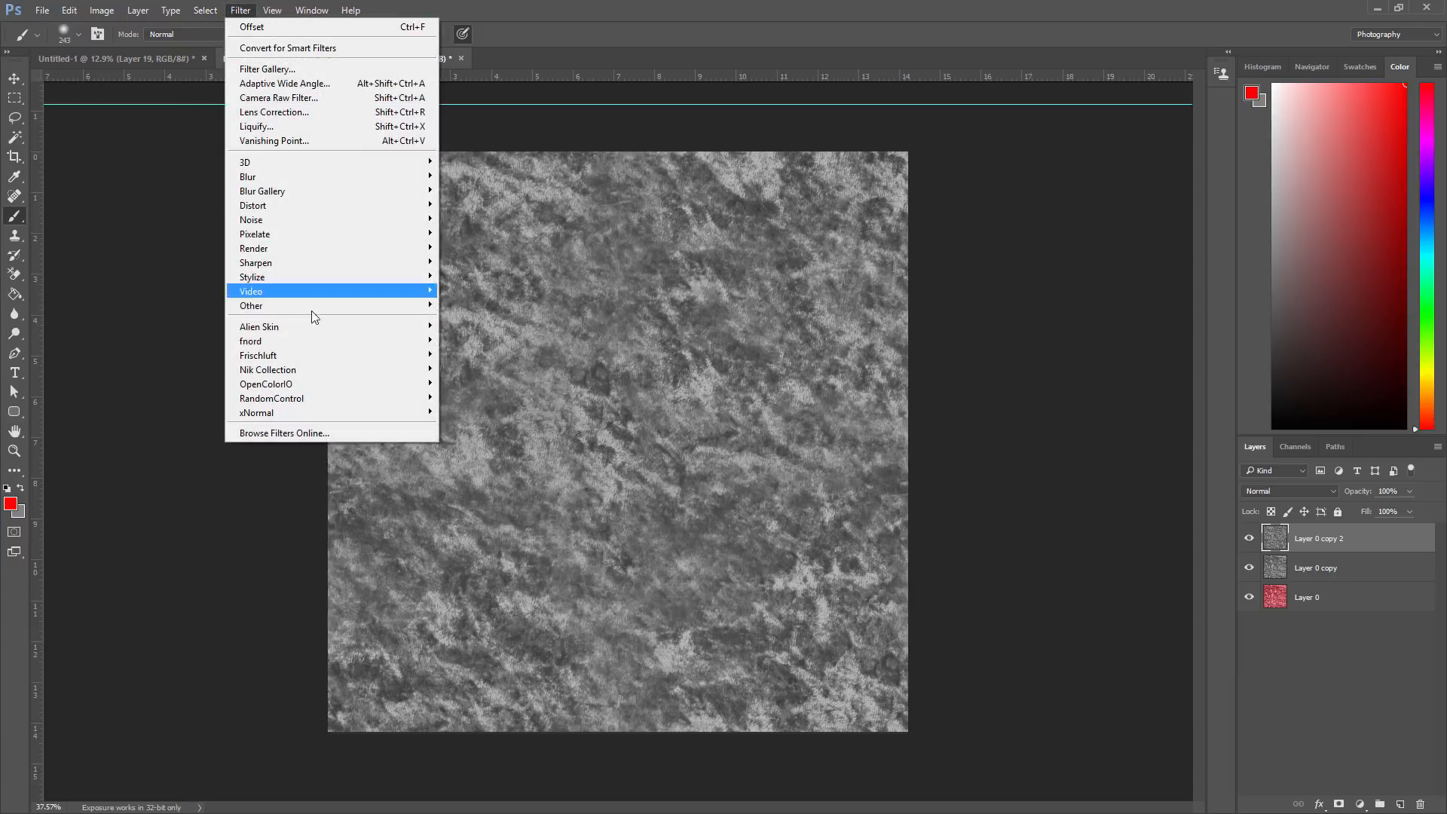
{"action": "mouse_move", "coordinate": [281, 307]}
{"action": "left_click", "coordinate": [185, 376]}
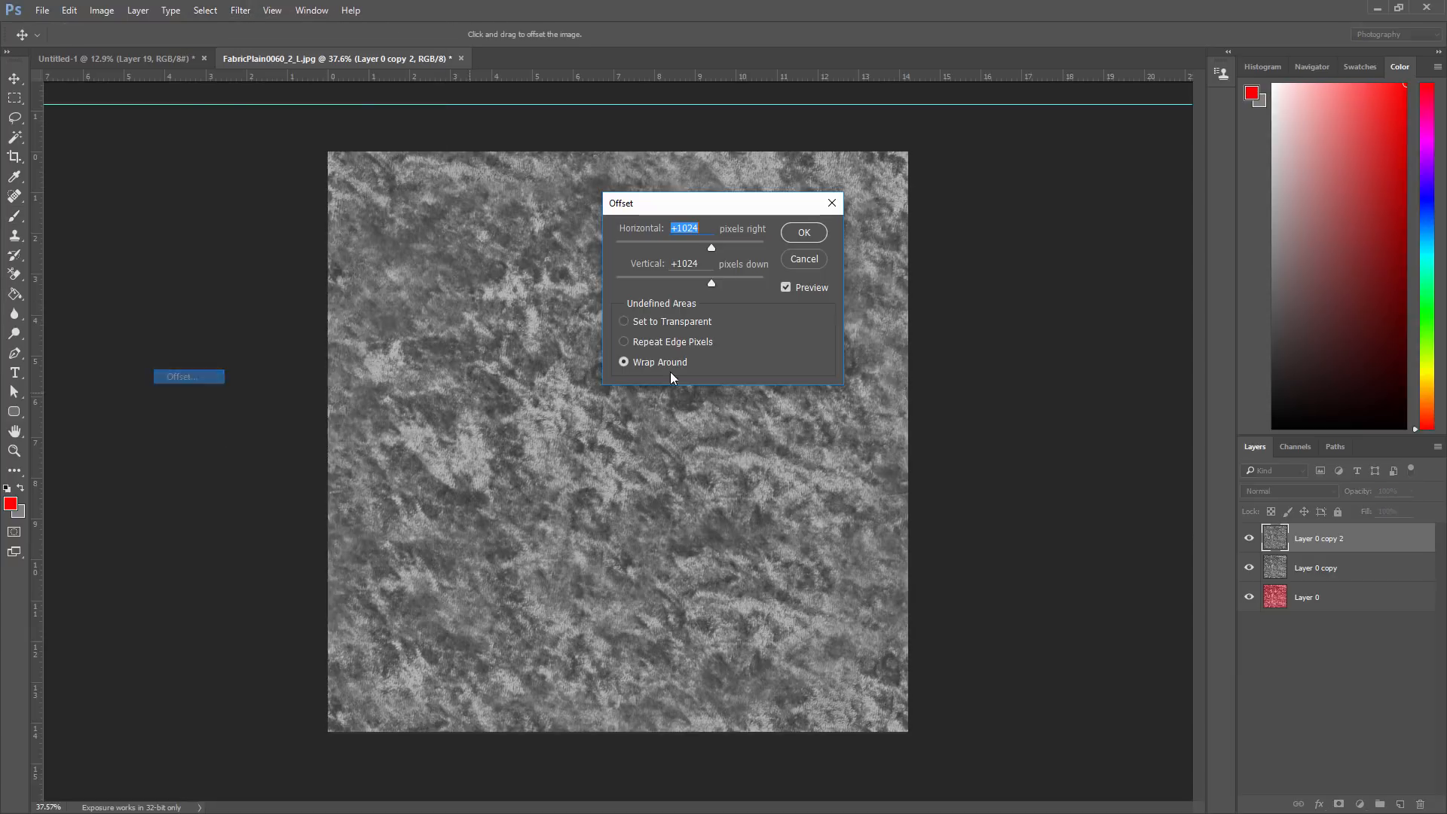
{"action": "left_click", "coordinate": [807, 230]}
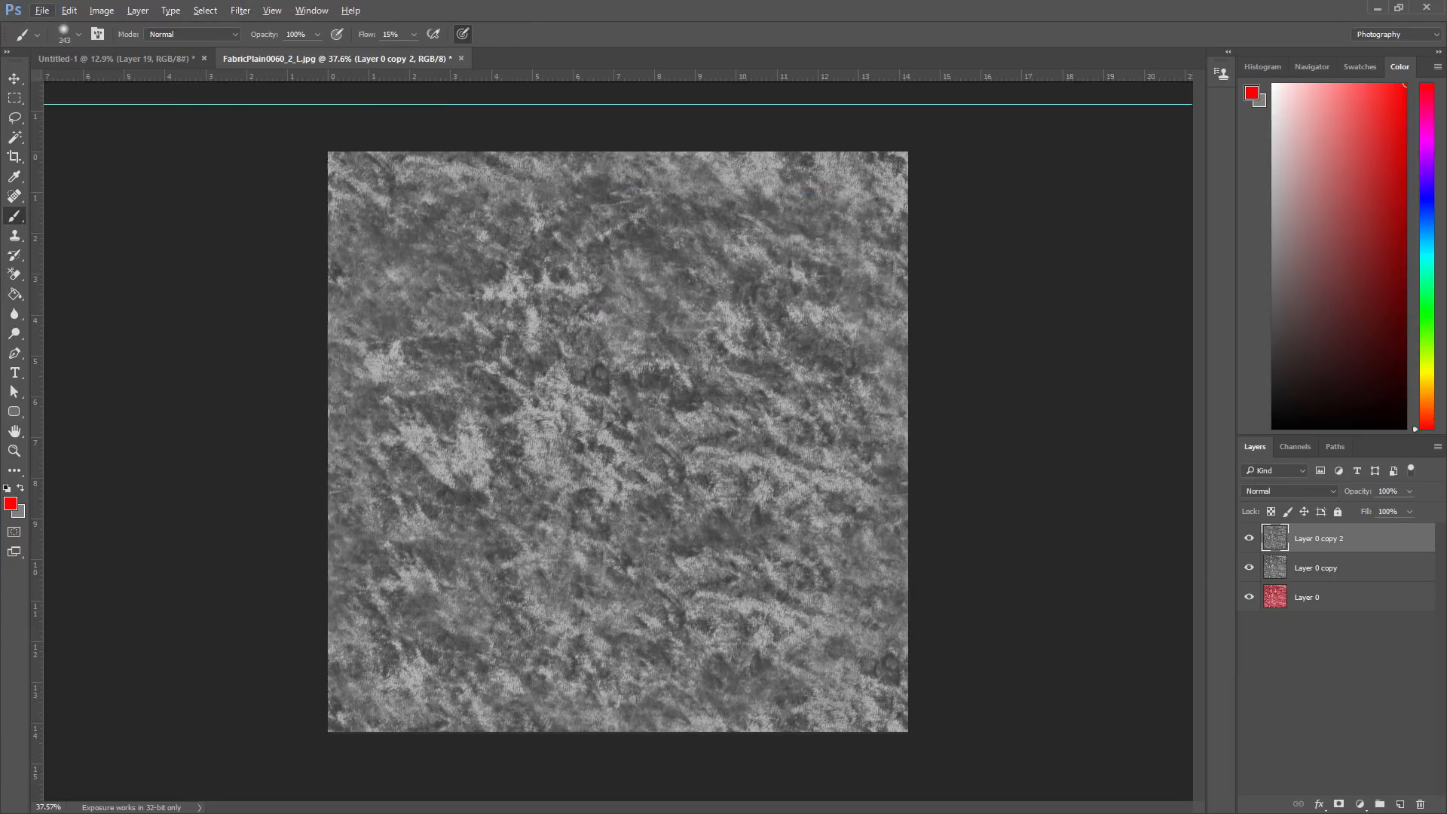
- Add a Levels adjustment layer above the texture and set its RGB input levels to 53 black and 188 white
{"action": "left_click", "coordinate": [15, 235]}
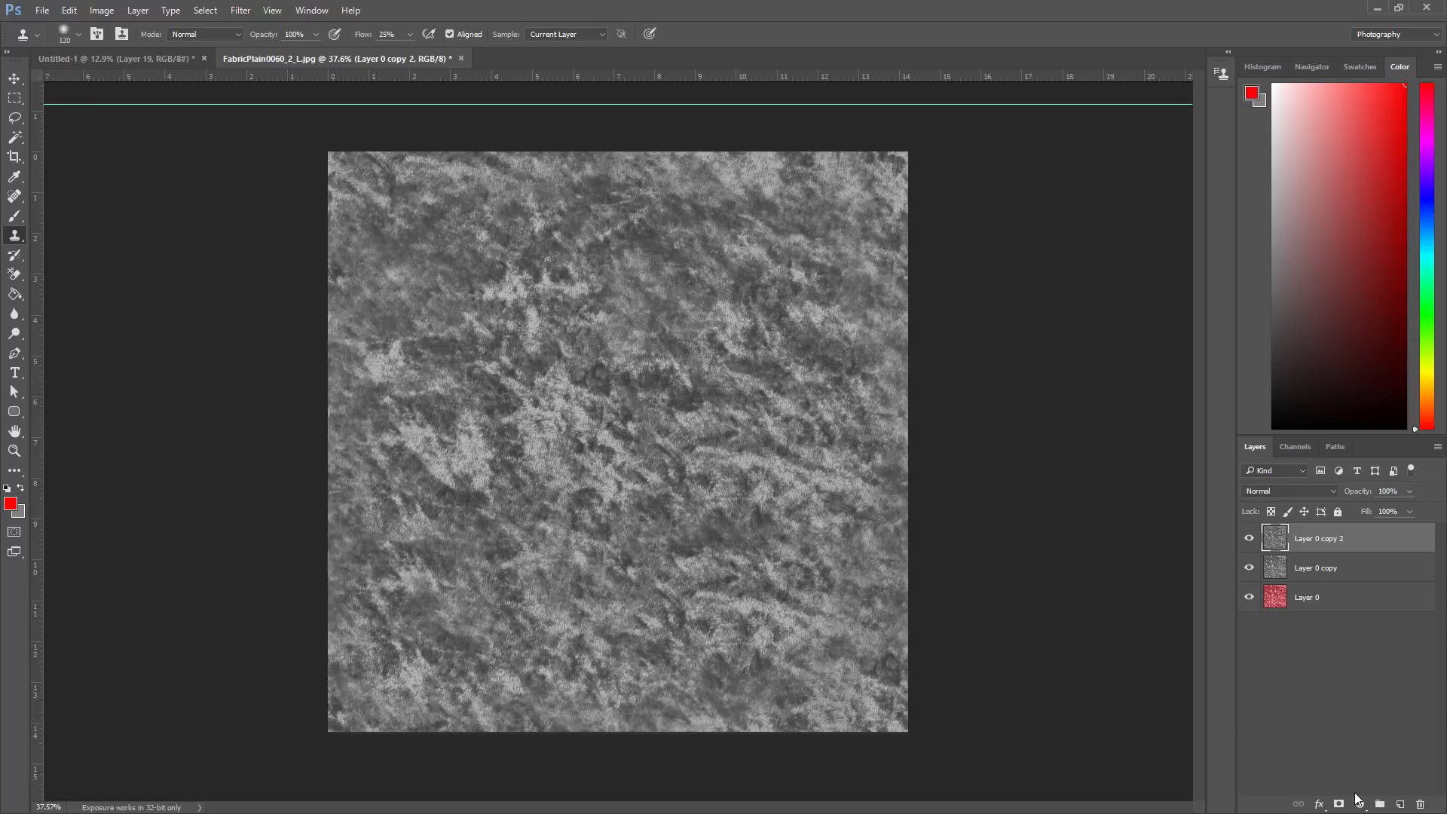
{"action": "left_click", "coordinate": [1361, 804]}
{"action": "left_click", "coordinate": [1340, 554]}
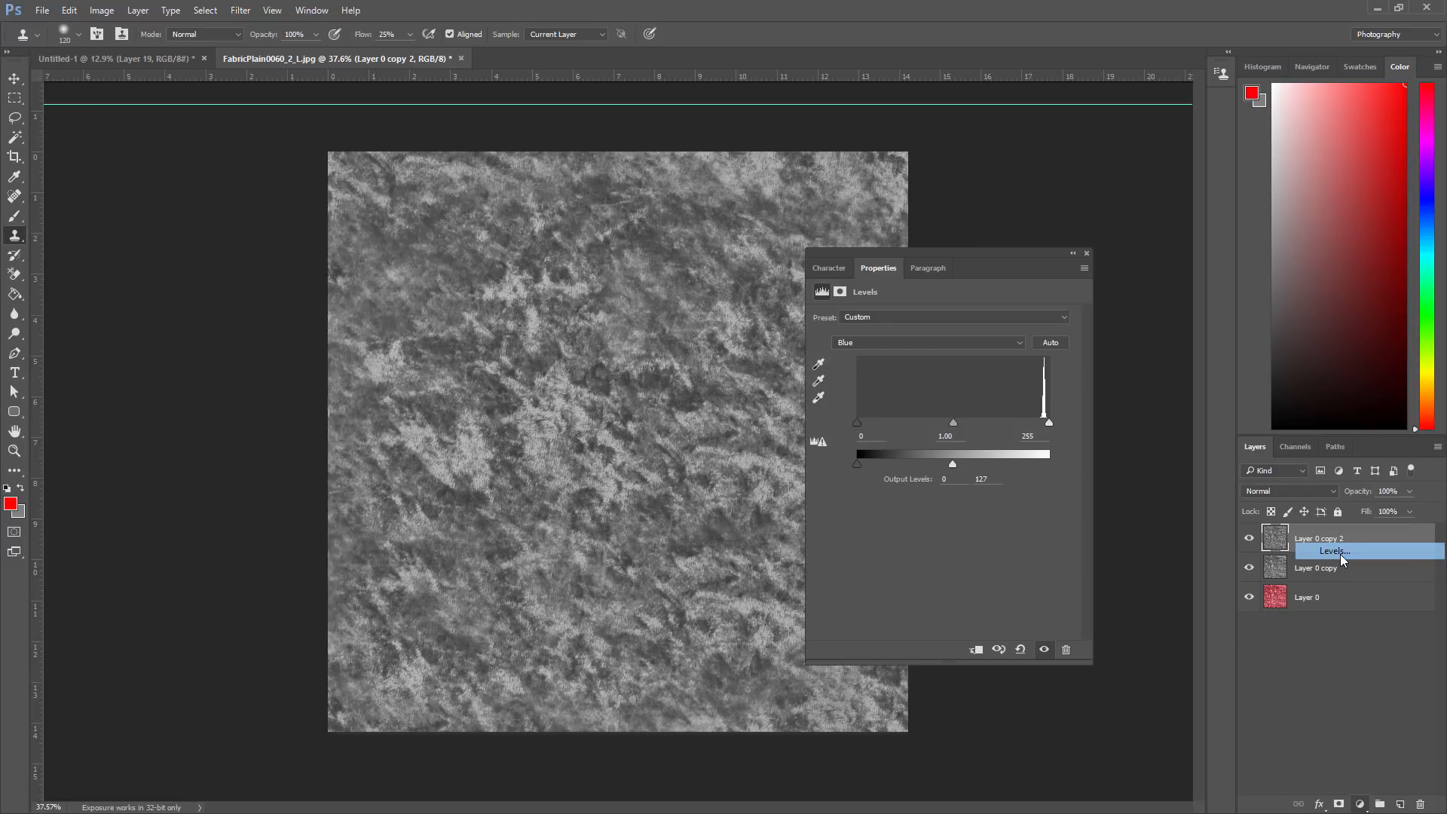
{"action": "left_click", "coordinate": [1050, 343]}
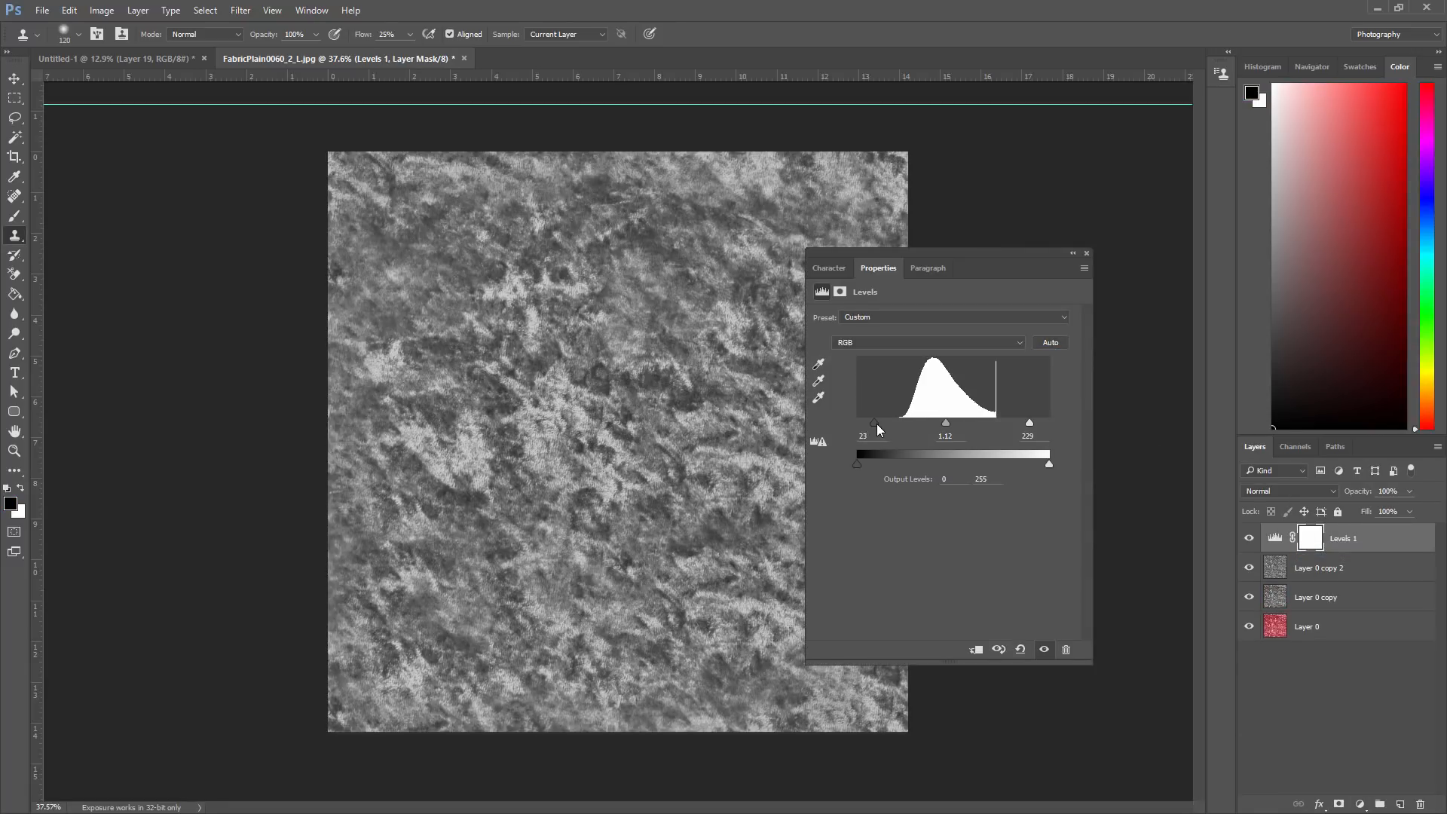
{"action": "left_click_drag", "start_coordinate": [876, 424], "coordinate": [898, 423]}
{"action": "left_click_drag", "start_coordinate": [1025, 427], "coordinate": [999, 421]}
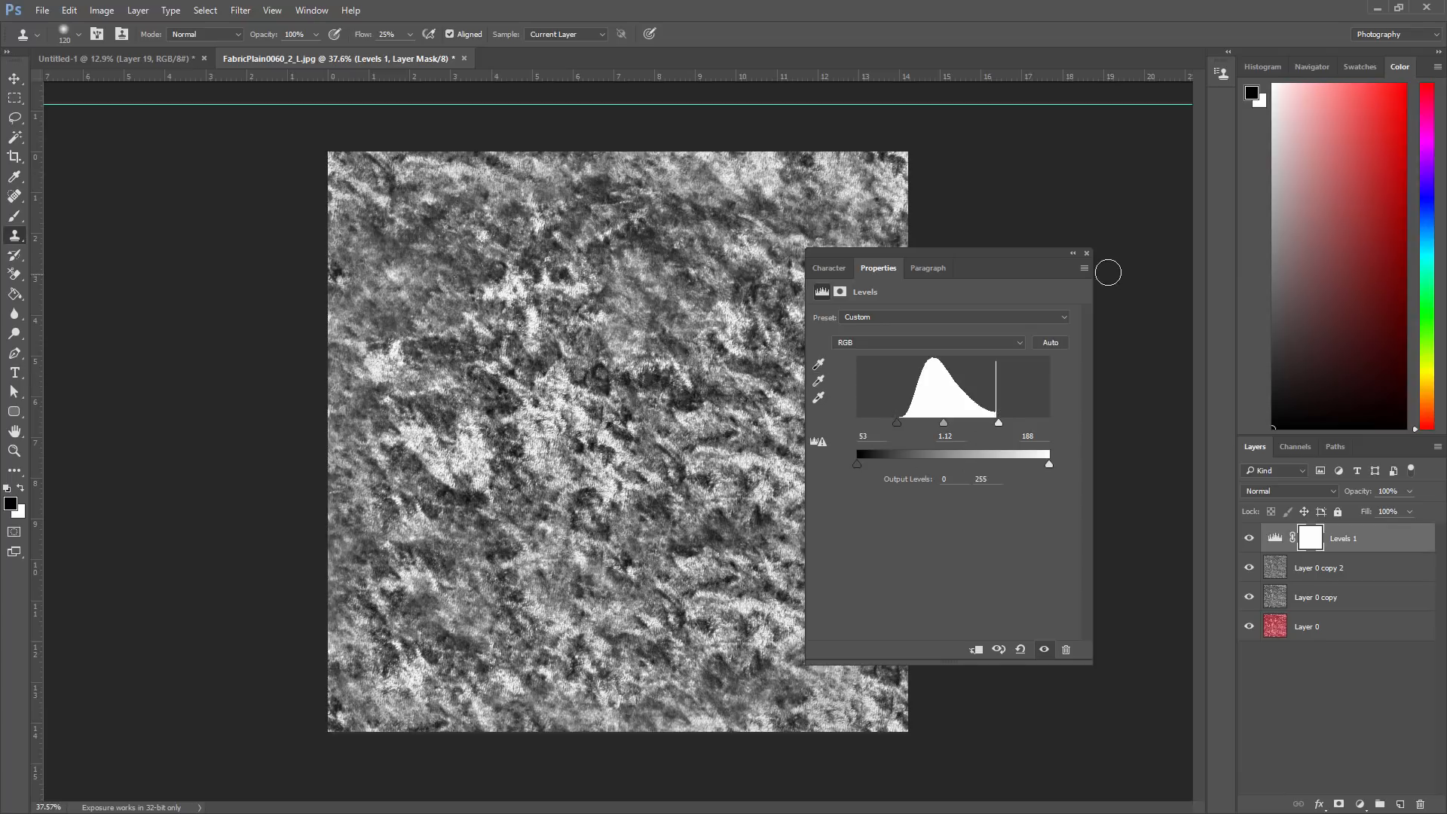
{"action": "left_click", "coordinate": [1087, 254]}
{"action": "scroll", "coordinate": [694, 404], "scroll_direction": "up", "scroll_amount": 5, "text": "alt"}
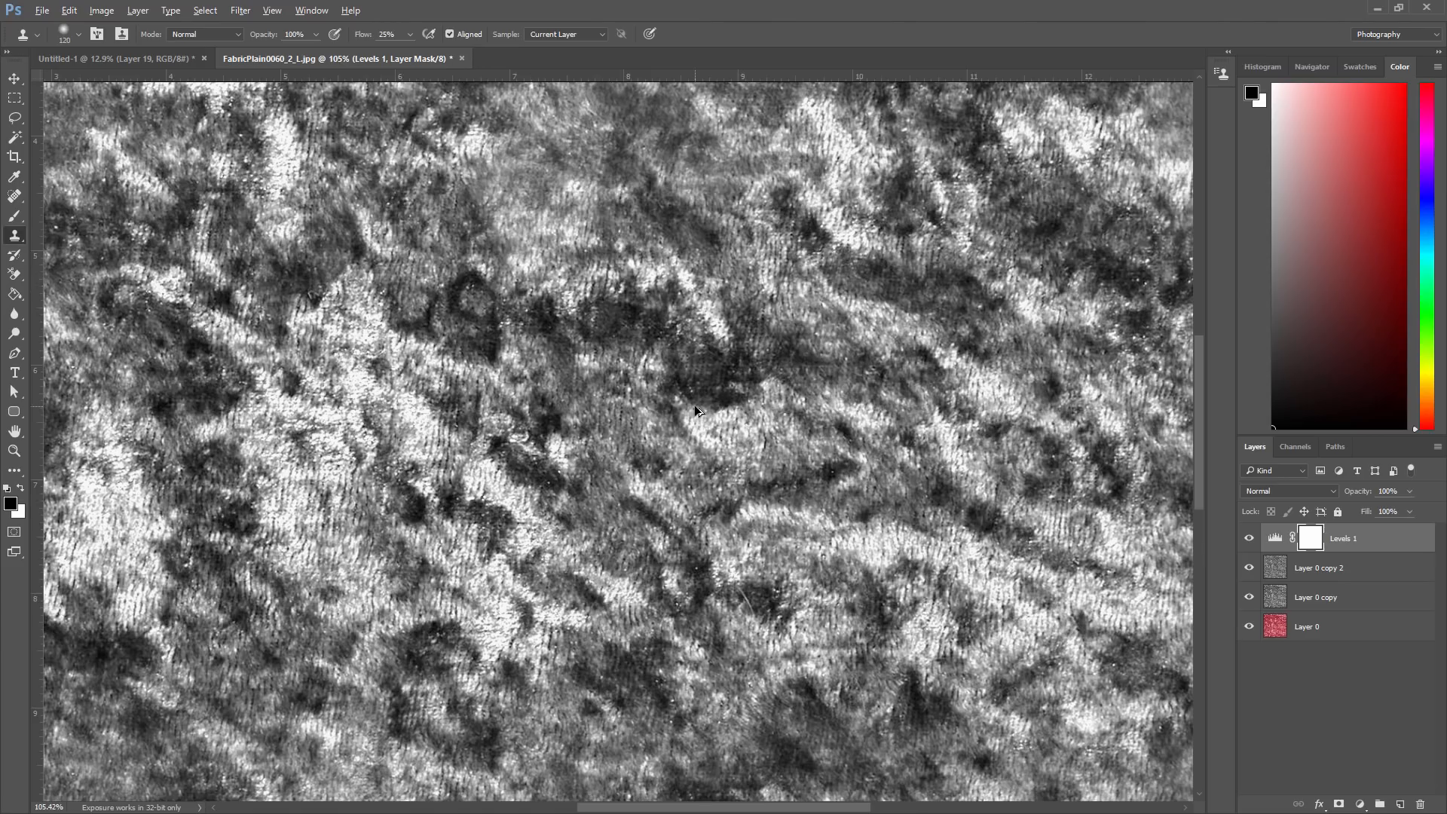
{"action": "scroll", "coordinate": [695, 405], "scroll_direction": "down", "scroll_amount": 4, "text": "alt"}
{"action": "scroll", "coordinate": [695, 405], "scroll_direction": "up", "scroll_amount": 1, "text": "alt"}
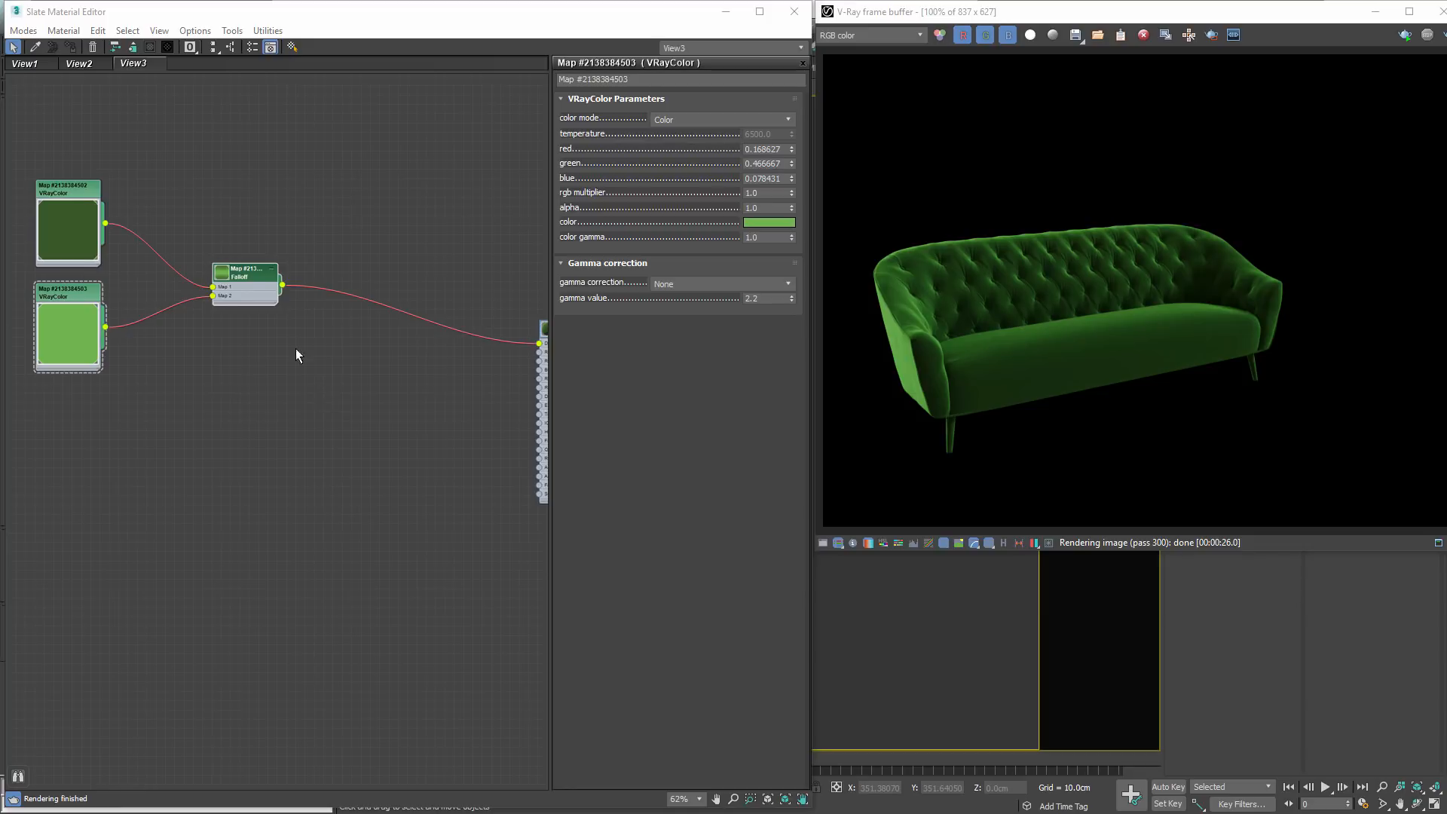
- In 3ds Max, make room between the Falloff and the VRayMtl nodes and add a Composite map
{"action": "left_click_drag", "start_coordinate": [254, 272], "coordinate": [231, 265]}
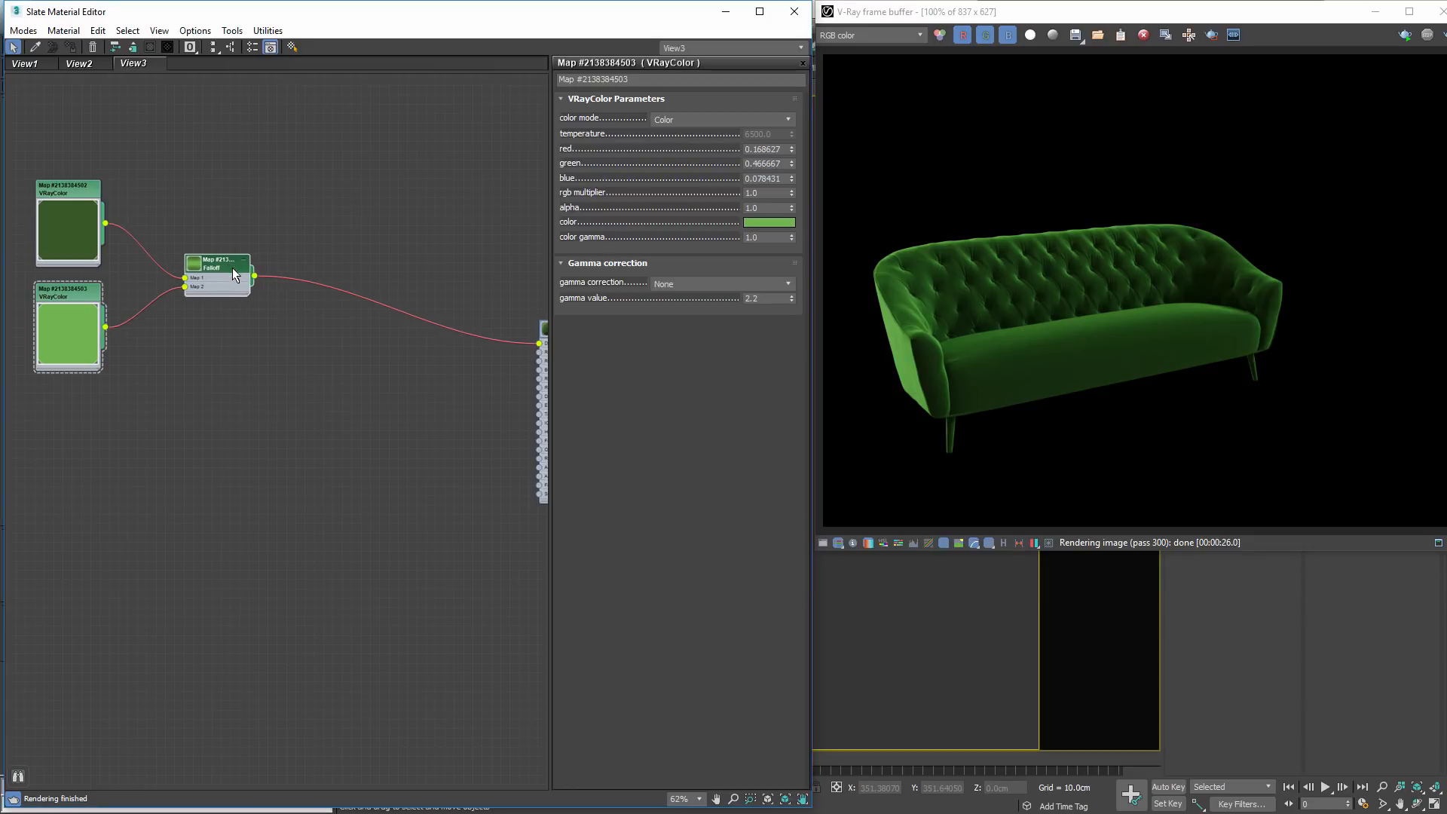
{"action": "middle_click_drag", "start_coordinate": [528, 418], "coordinate": [482, 410]}
{"action": "left_click_drag", "start_coordinate": [527, 354], "coordinate": [426, 340]}
{"action": "mouse_move", "coordinate": [271, 383]}
{"action": "middle_mouse_down"}
{"action": "mouse_move", "coordinate": [308, 406]}
{"action": "mouse_move", "coordinate": [272, 408]}
{"action": "middle_mouse_up"}
{"action": "right_click", "coordinate": [297, 356]}
{"action": "mouse_move", "coordinate": [354, 418]}
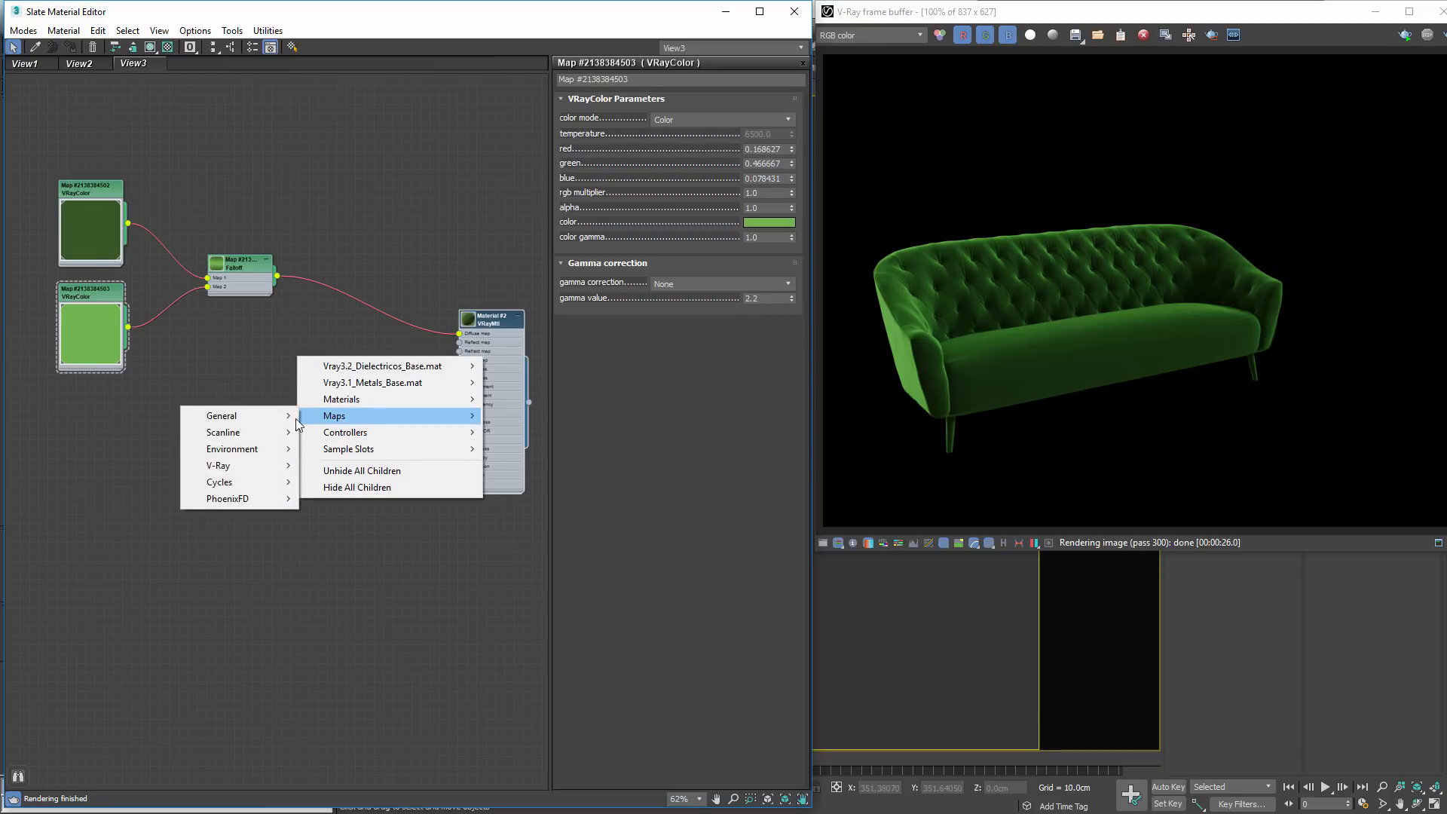
{"action": "mouse_move", "coordinate": [261, 415]}
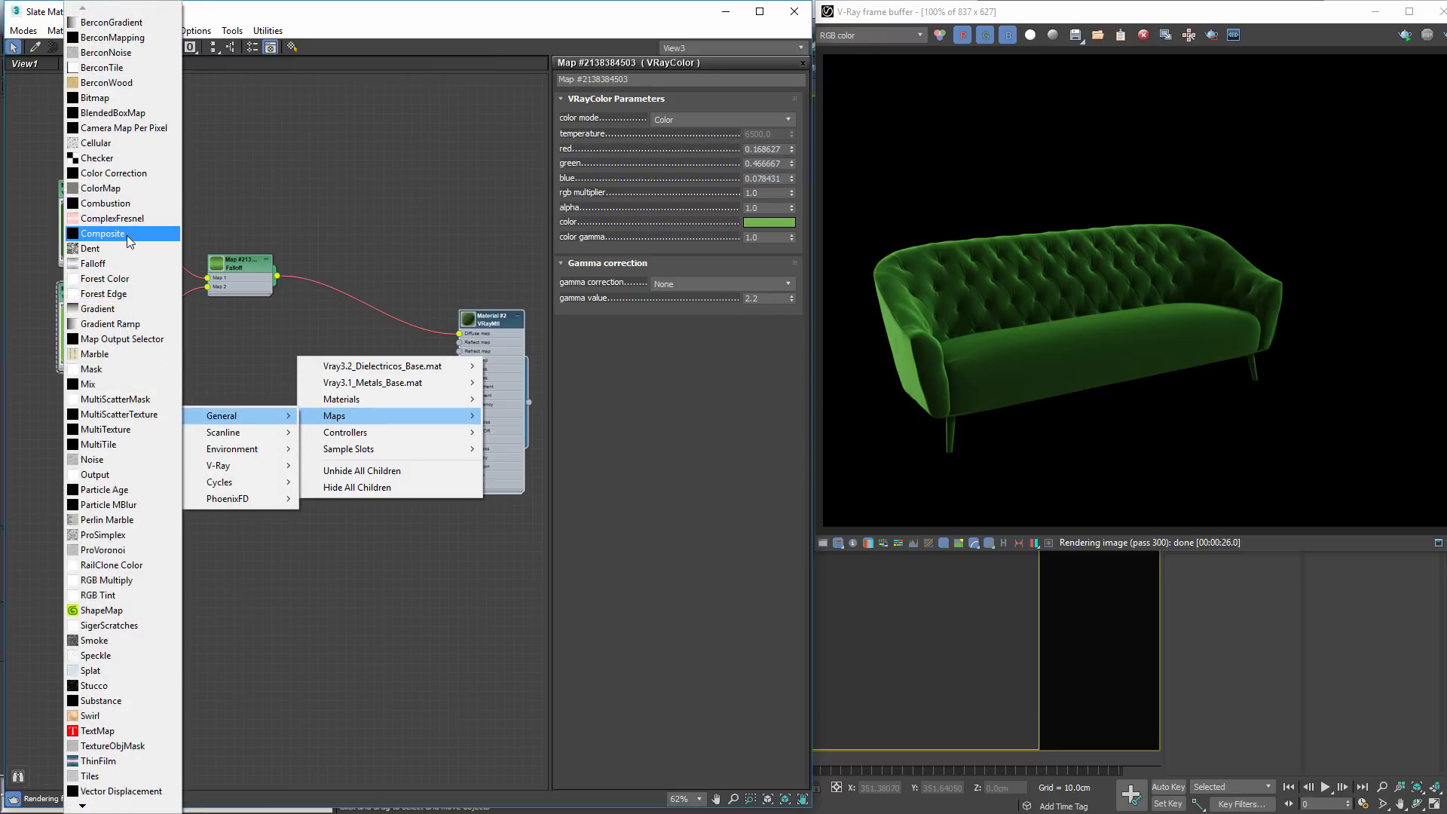
{"action": "left_click", "coordinate": [103, 234]}
- Connect the Falloff map to the Composite's Layer 1 and the Composite to the material's Diffuse map
{"action": "scroll", "coordinate": [305, 358], "scroll_direction": "up", "scroll_amount": 4}
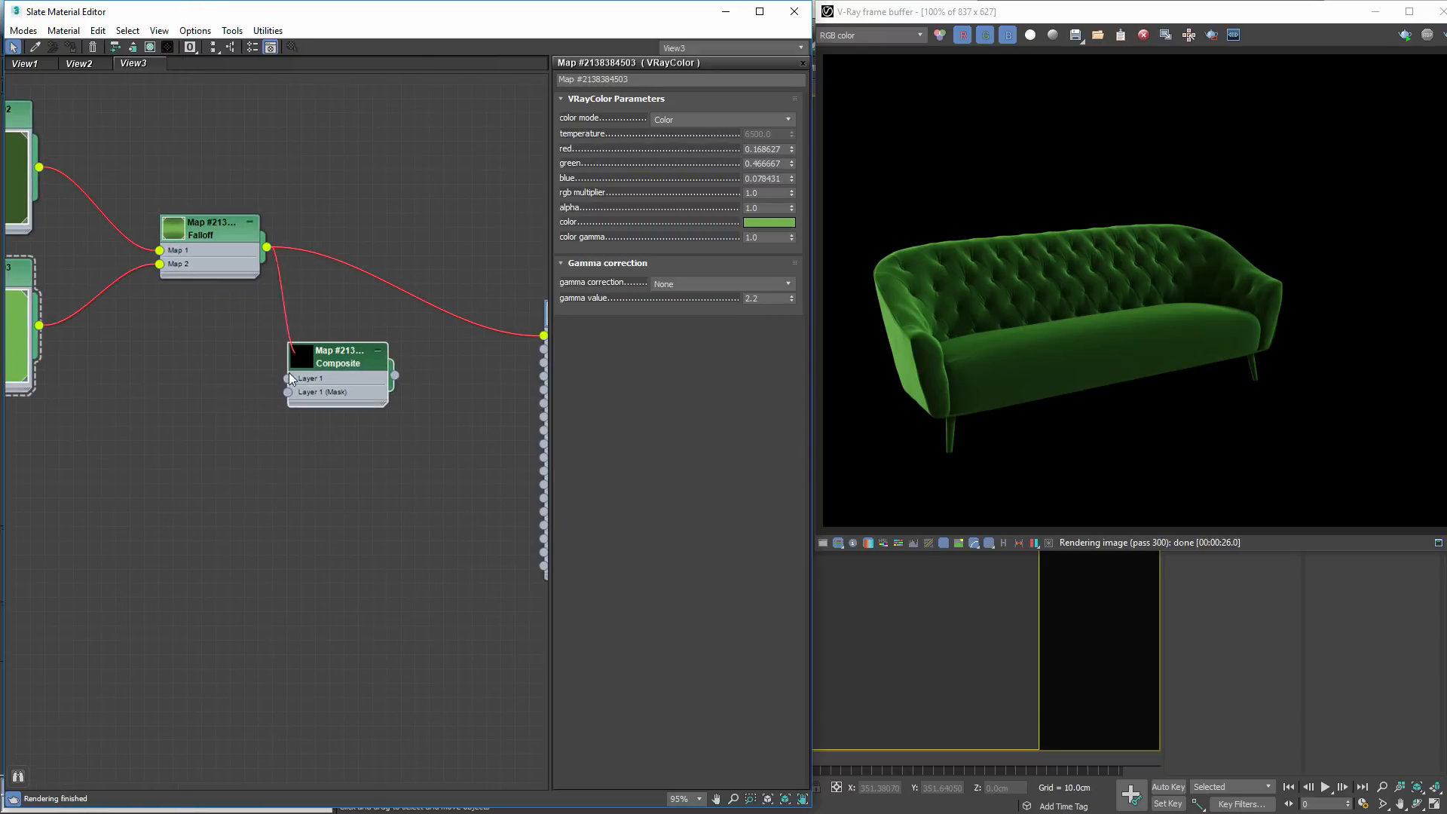
{"action": "left_click_drag", "start_coordinate": [289, 374], "coordinate": [288, 379]}
{"action": "middle_click_drag", "start_coordinate": [408, 369], "coordinate": [285, 360]}
{"action": "left_click_drag", "start_coordinate": [273, 367], "coordinate": [418, 329]}
- Tidy the node graph by spacing the Composite node and the colour and Falloff group apart
{"action": "left_click_drag", "start_coordinate": [236, 371], "coordinate": [322, 301]}
{"action": "middle_click_drag", "start_coordinate": [240, 337], "coordinate": [525, 405]}
{"action": "left_click_drag", "start_coordinate": [424, 537], "coordinate": [74, 172]}
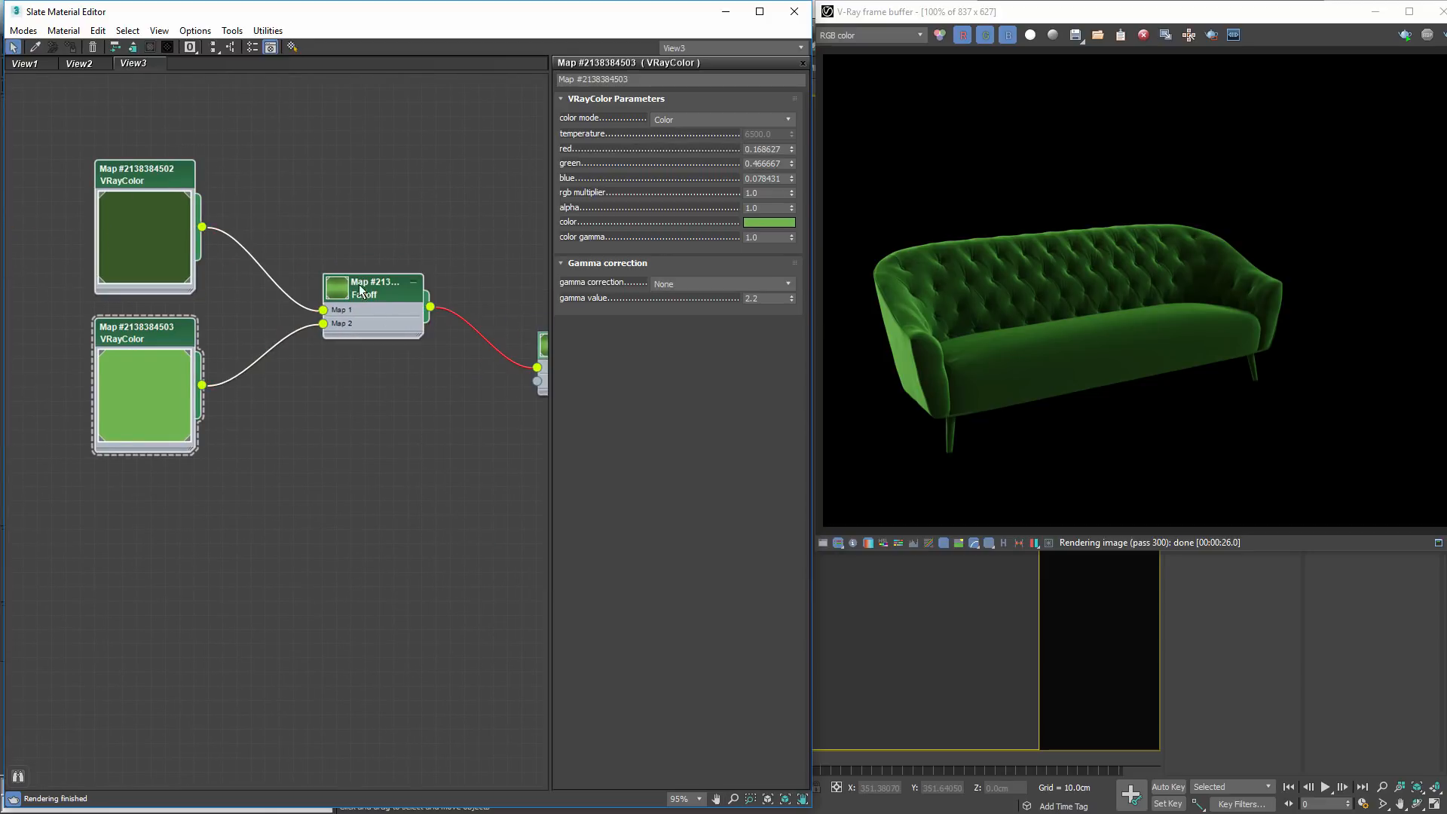
{"action": "left_click_drag", "start_coordinate": [361, 291], "coordinate": [291, 216]}
{"action": "scroll", "coordinate": [324, 365], "scroll_direction": "down", "scroll_amount": 3}
{"action": "left_click_drag", "start_coordinate": [494, 356], "coordinate": [458, 344]}
{"action": "middle_click_drag", "start_coordinate": [356, 398], "coordinate": [110, 350]}
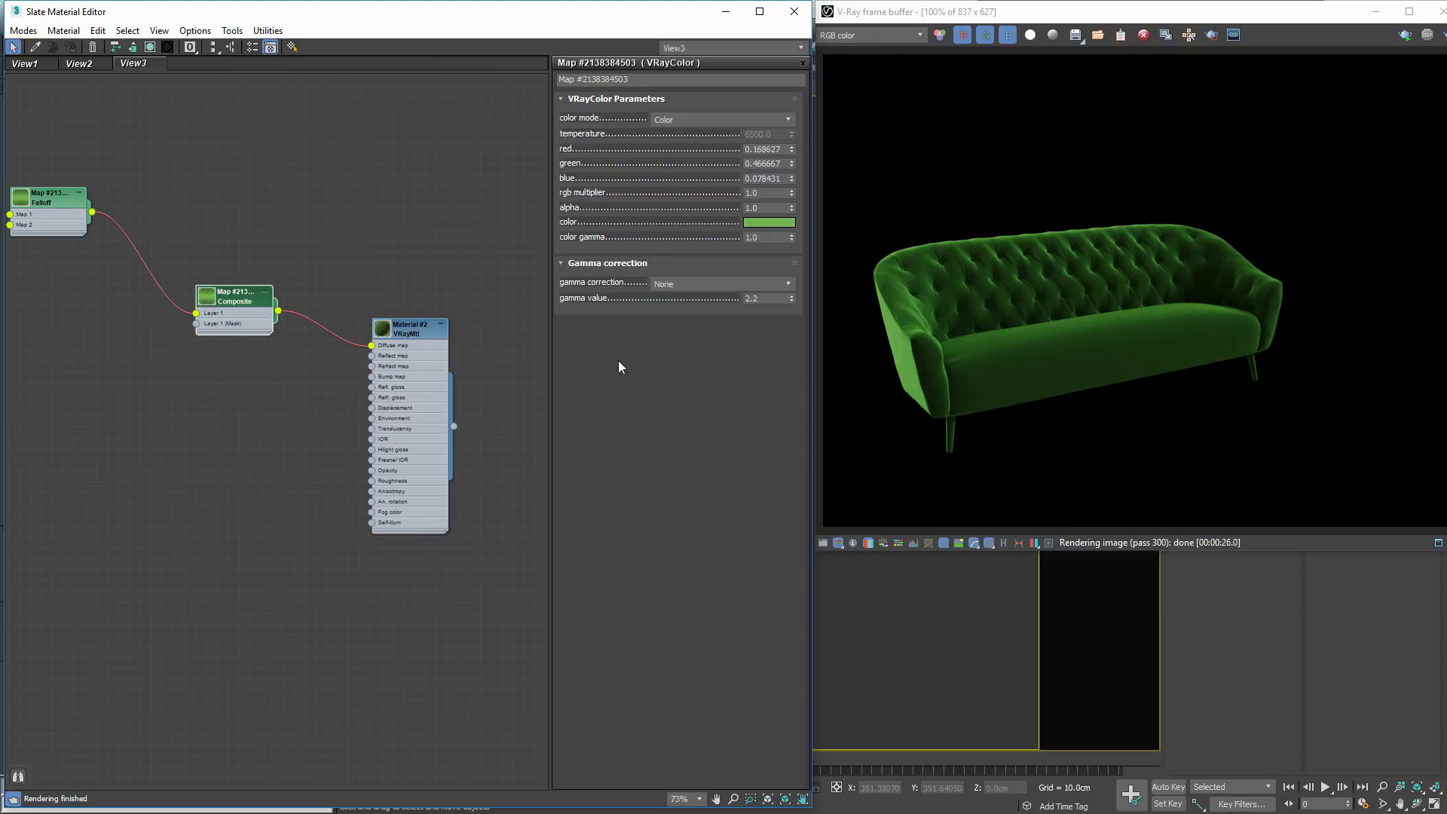
- Start a new sofa render in the V-Ray frame buffer and open the Composite map's parameters
{"action": "left_click", "coordinate": [404, 334]}
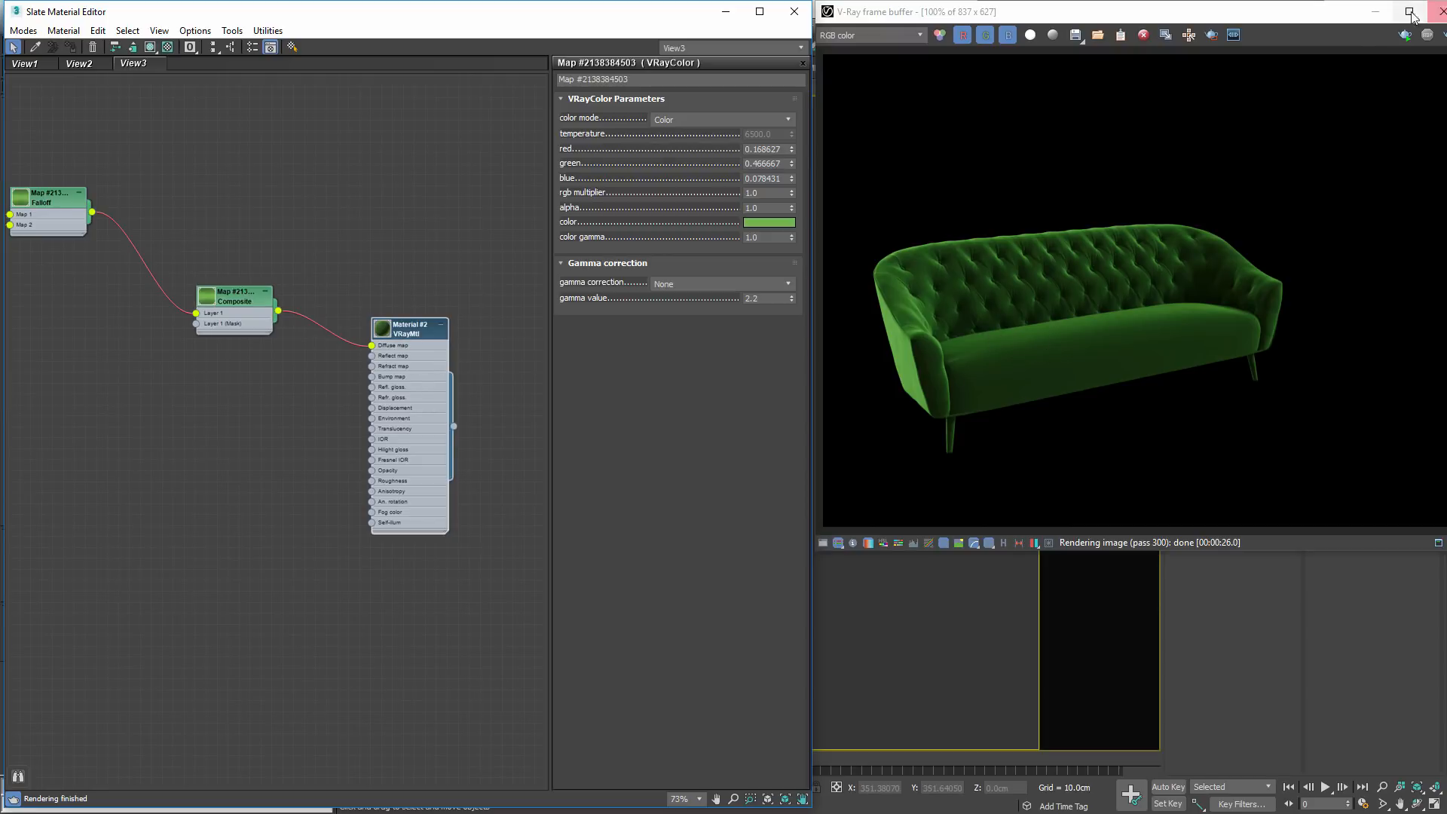
{"action": "left_click", "coordinate": [1404, 36]}
{"action": "middle_click_drag", "start_coordinate": [163, 334], "coordinate": [347, 322]}
{"action": "left_click", "coordinate": [422, 286]}
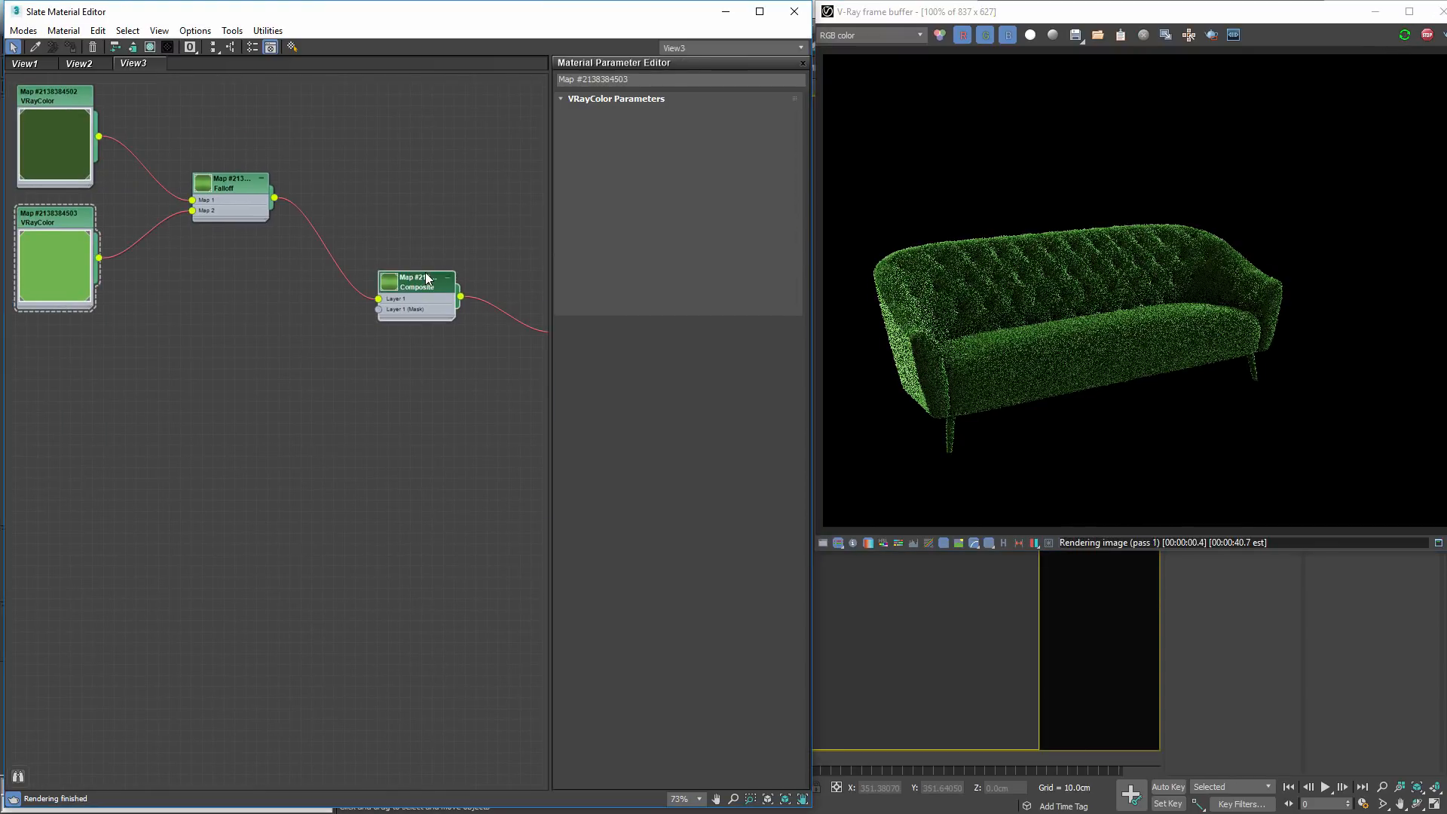
- Move the two VRayColor nodes and the Falloff node up together, away from the Composite, and bring the Falloff closer to the colours
{"action": "middle_click_drag", "start_coordinate": [243, 280], "coordinate": [355, 367]}
{"action": "left_click_drag", "start_coordinate": [370, 431], "coordinate": [68, 160]}
{"action": "left_click", "coordinate": [291, 217]}
{"action": "scroll", "coordinate": [339, 290], "scroll_direction": "up", "scroll_amount": 2}
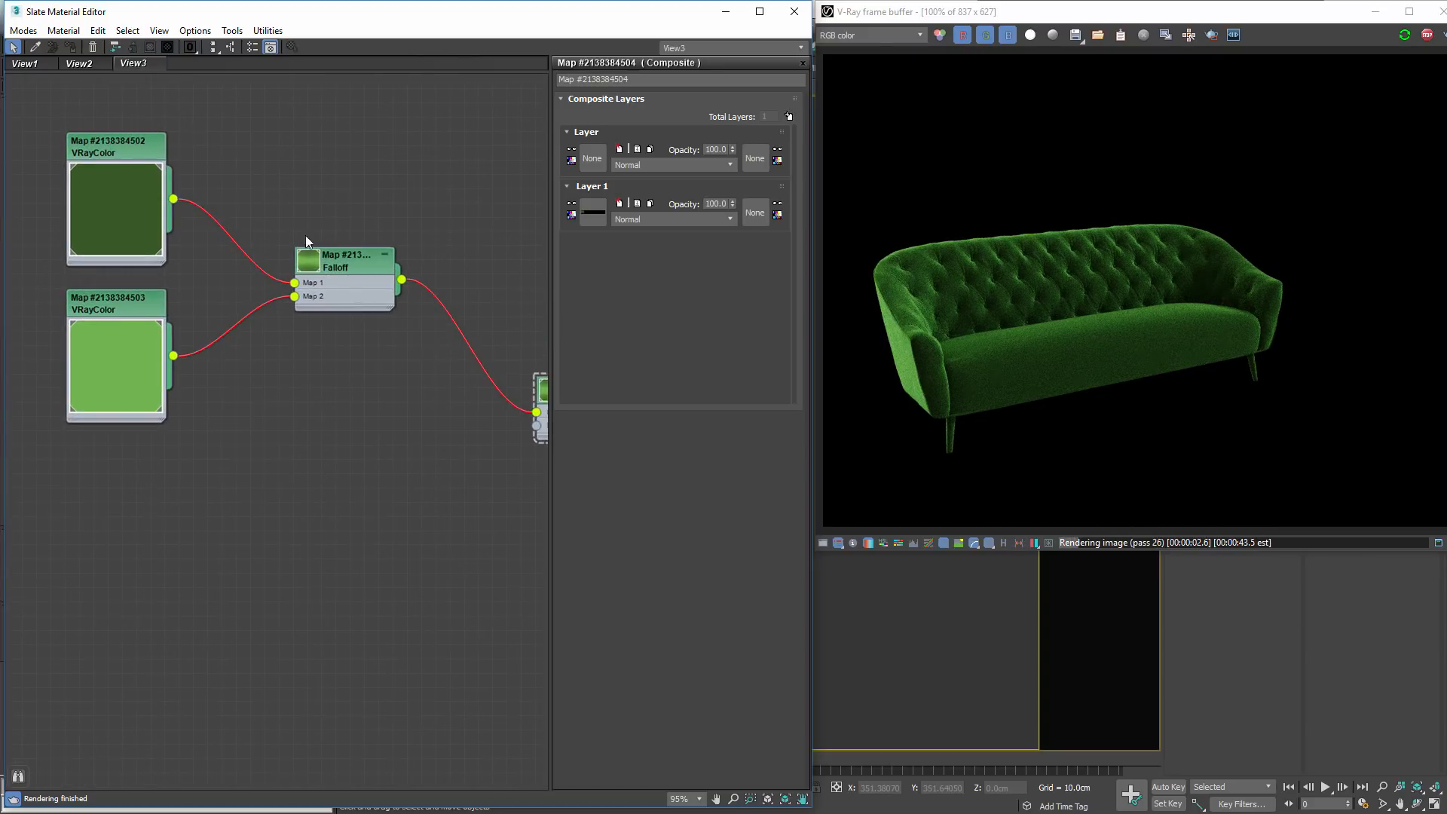
{"action": "scroll", "coordinate": [306, 238], "scroll_direction": "down", "scroll_amount": 2}
{"action": "left_click", "coordinate": [314, 270]}
{"action": "left_click_drag", "start_coordinate": [87, 119], "coordinate": [362, 455]}
{"action": "left_click_drag", "start_coordinate": [332, 261], "coordinate": [298, 242]}
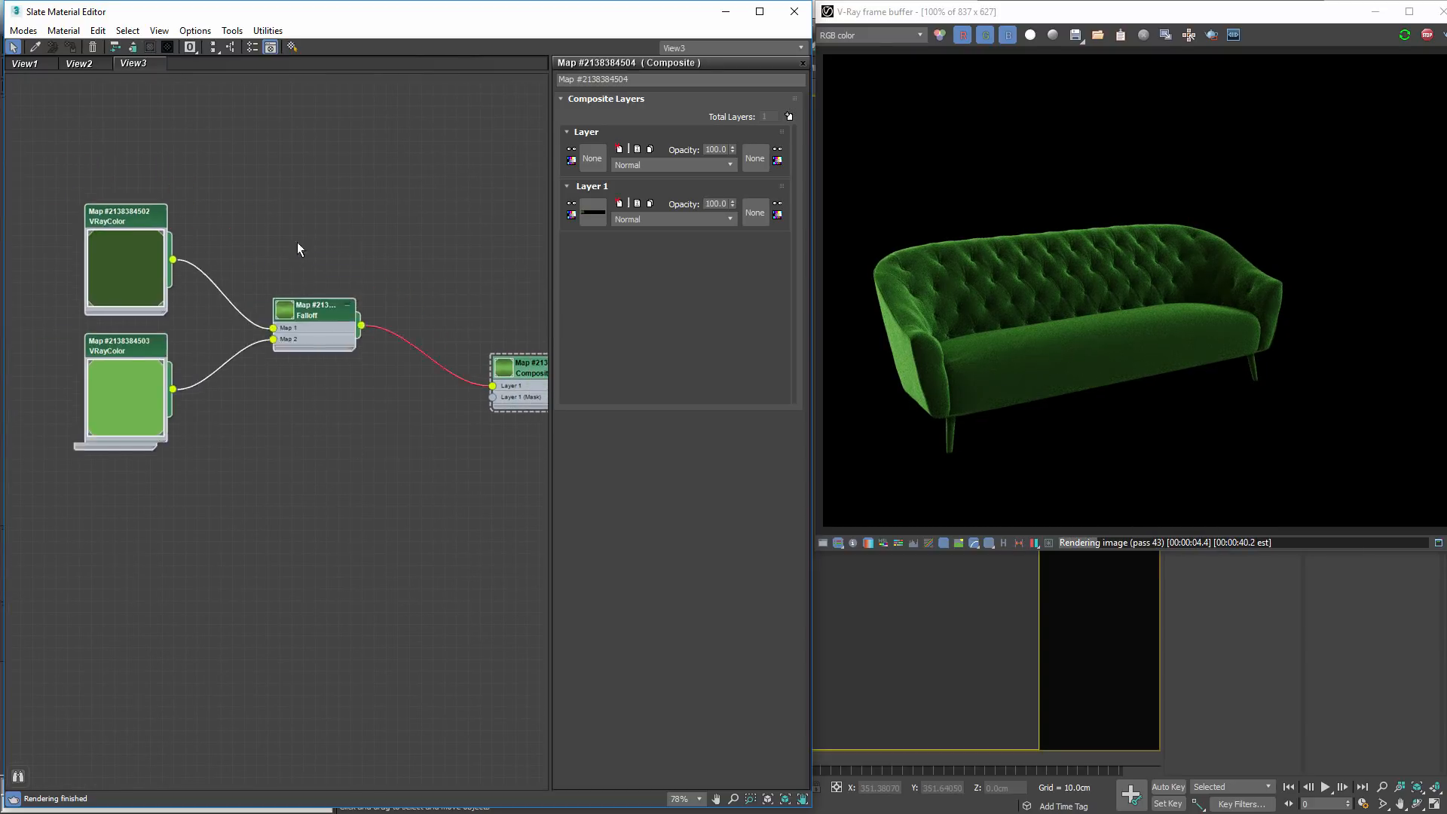
{"action": "left_click_drag", "start_coordinate": [130, 248], "coordinate": [66, 128]}
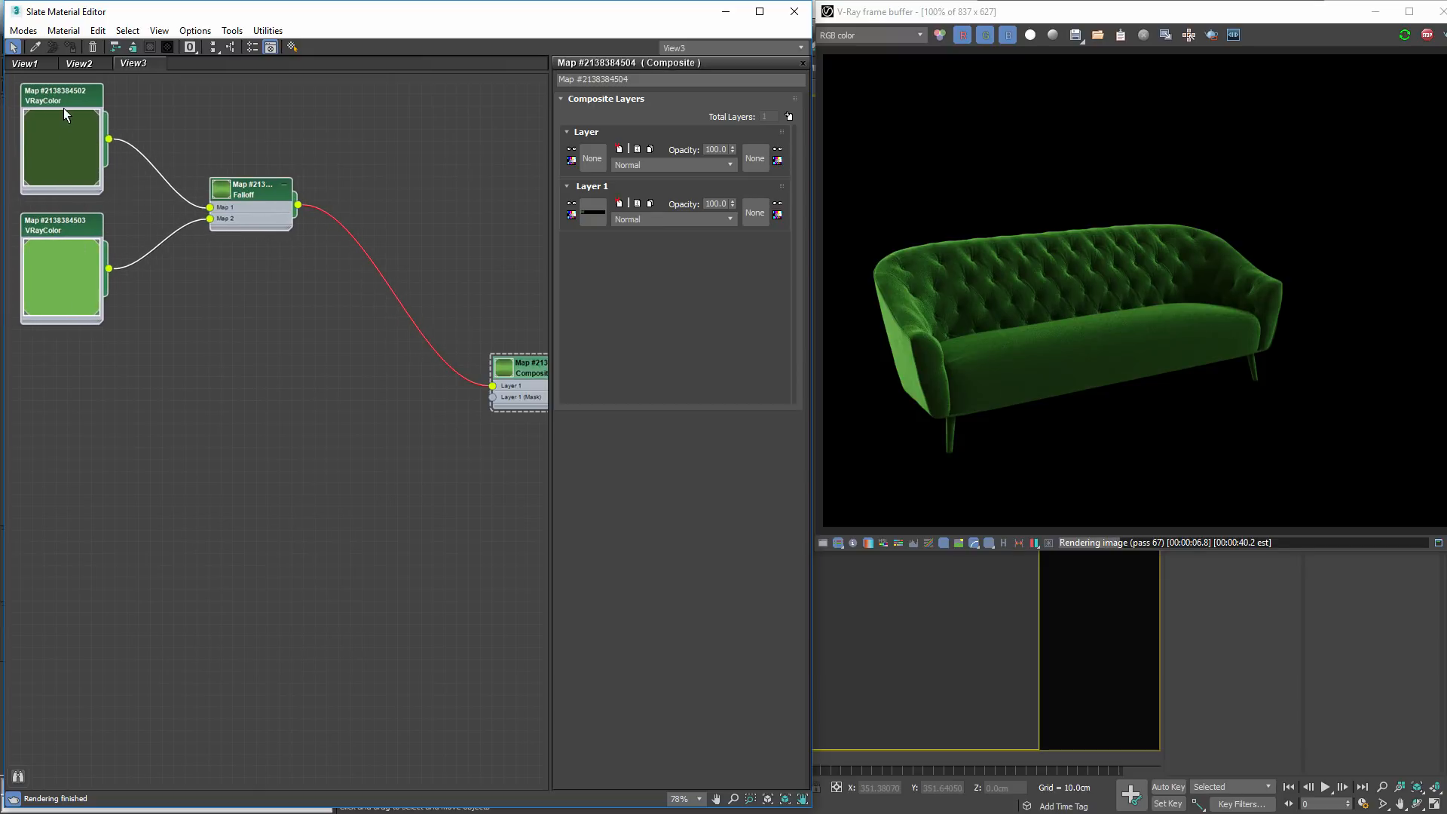
{"action": "left_click", "coordinate": [327, 413]}
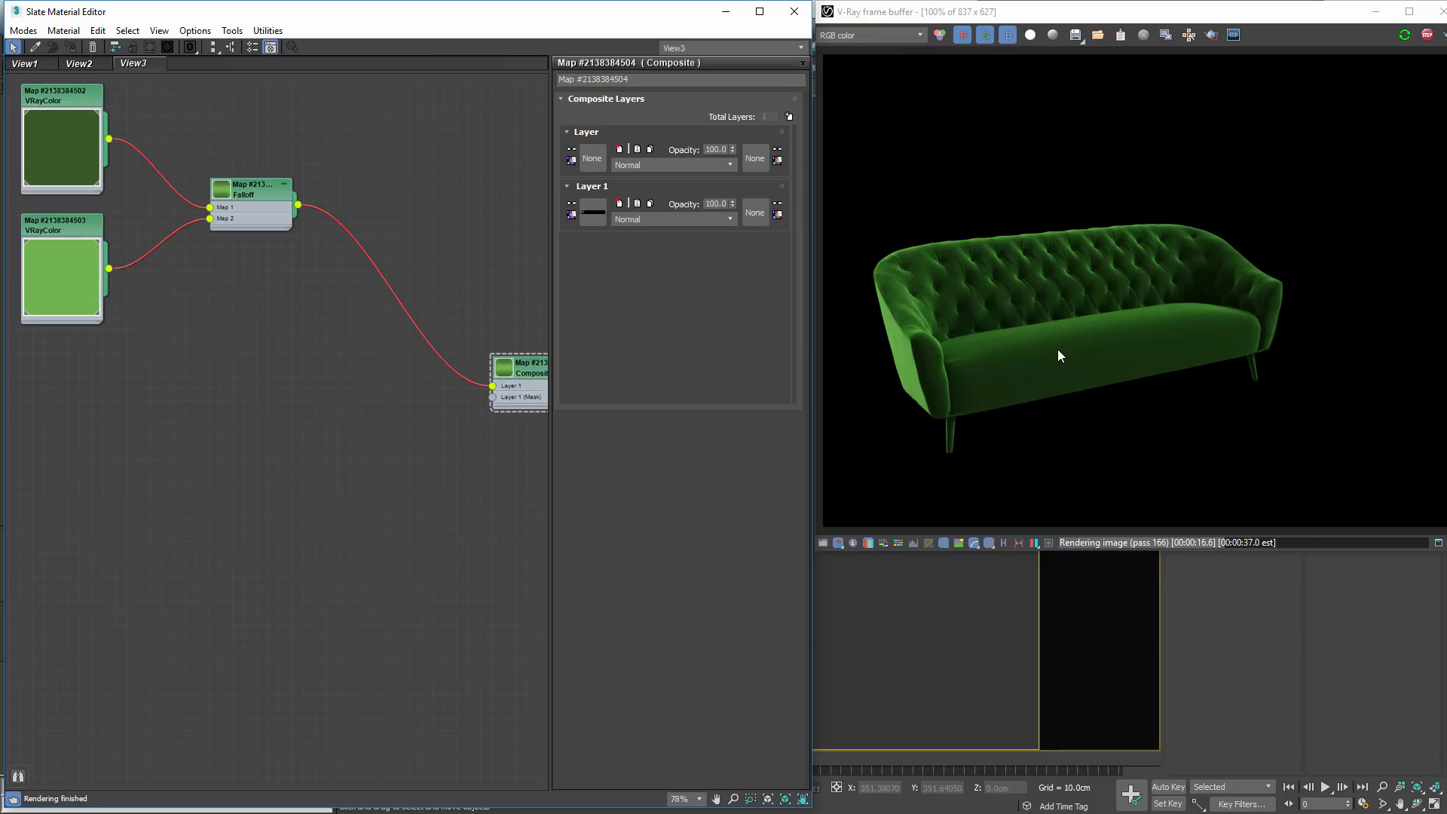
{"action": "left_click_drag", "start_coordinate": [273, 199], "coordinate": [246, 188]}
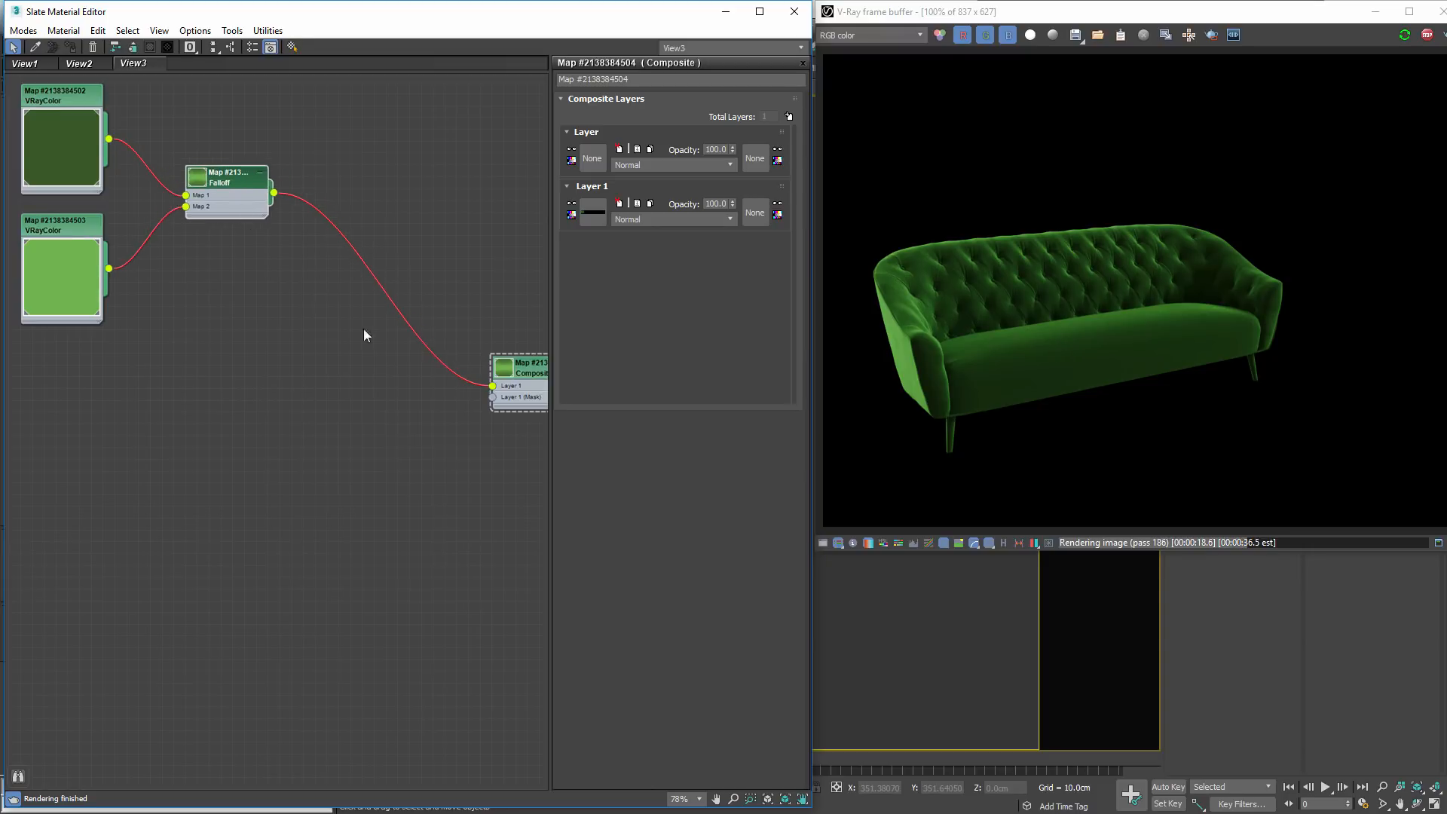
- Reposition the Composite node and add two more layers to it
{"action": "middle_click_drag", "start_coordinate": [377, 339], "coordinate": [224, 270]}
{"action": "left_click_drag", "start_coordinate": [369, 296], "coordinate": [332, 263]}
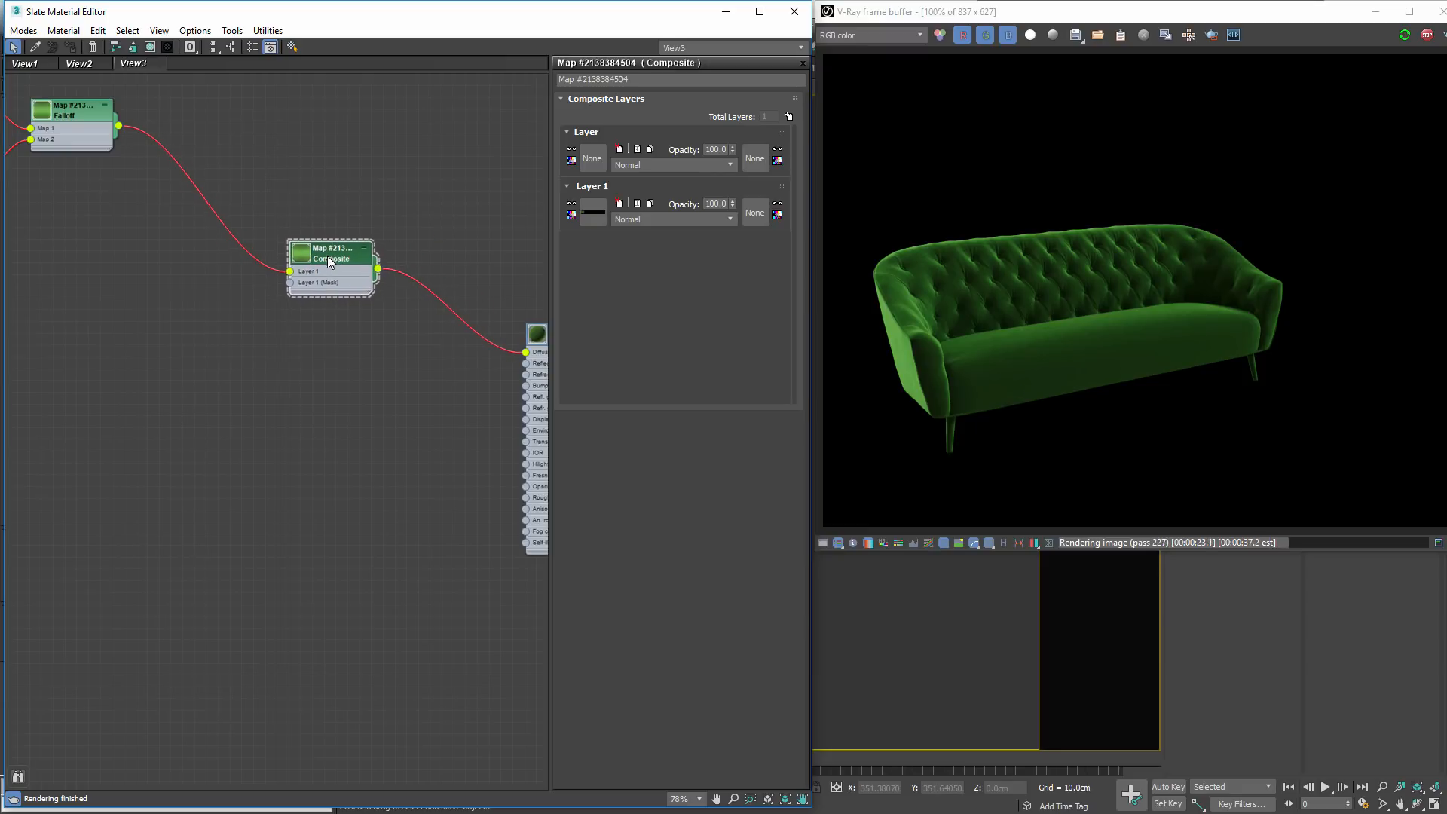
{"action": "left_click", "coordinate": [790, 116]}
{"action": "left_click", "coordinate": [791, 116]}
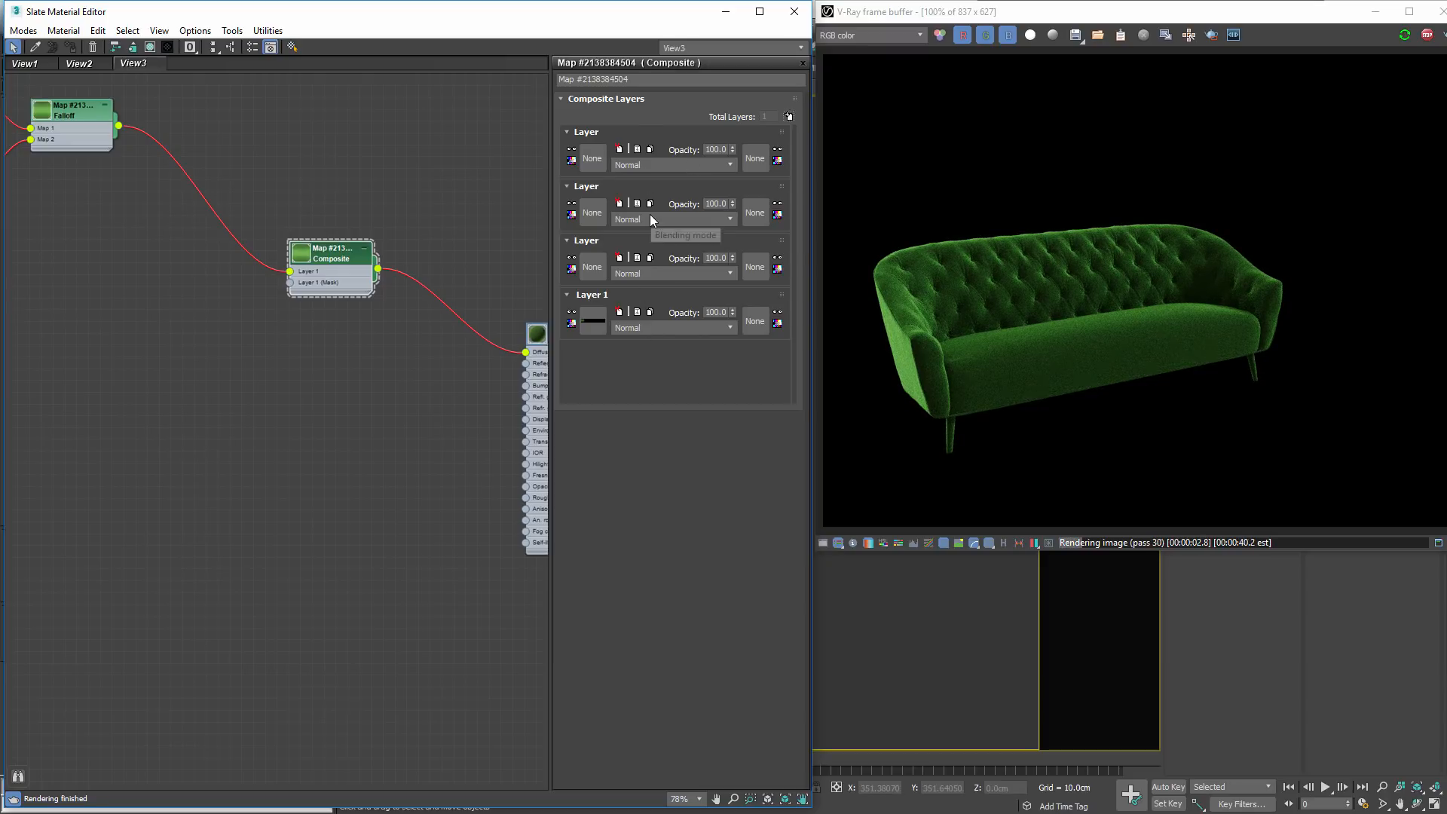
{"action": "middle_click_drag", "start_coordinate": [357, 333], "coordinate": [501, 364]}
{"action": "scroll", "coordinate": [464, 291], "scroll_direction": "up", "scroll_amount": 1}
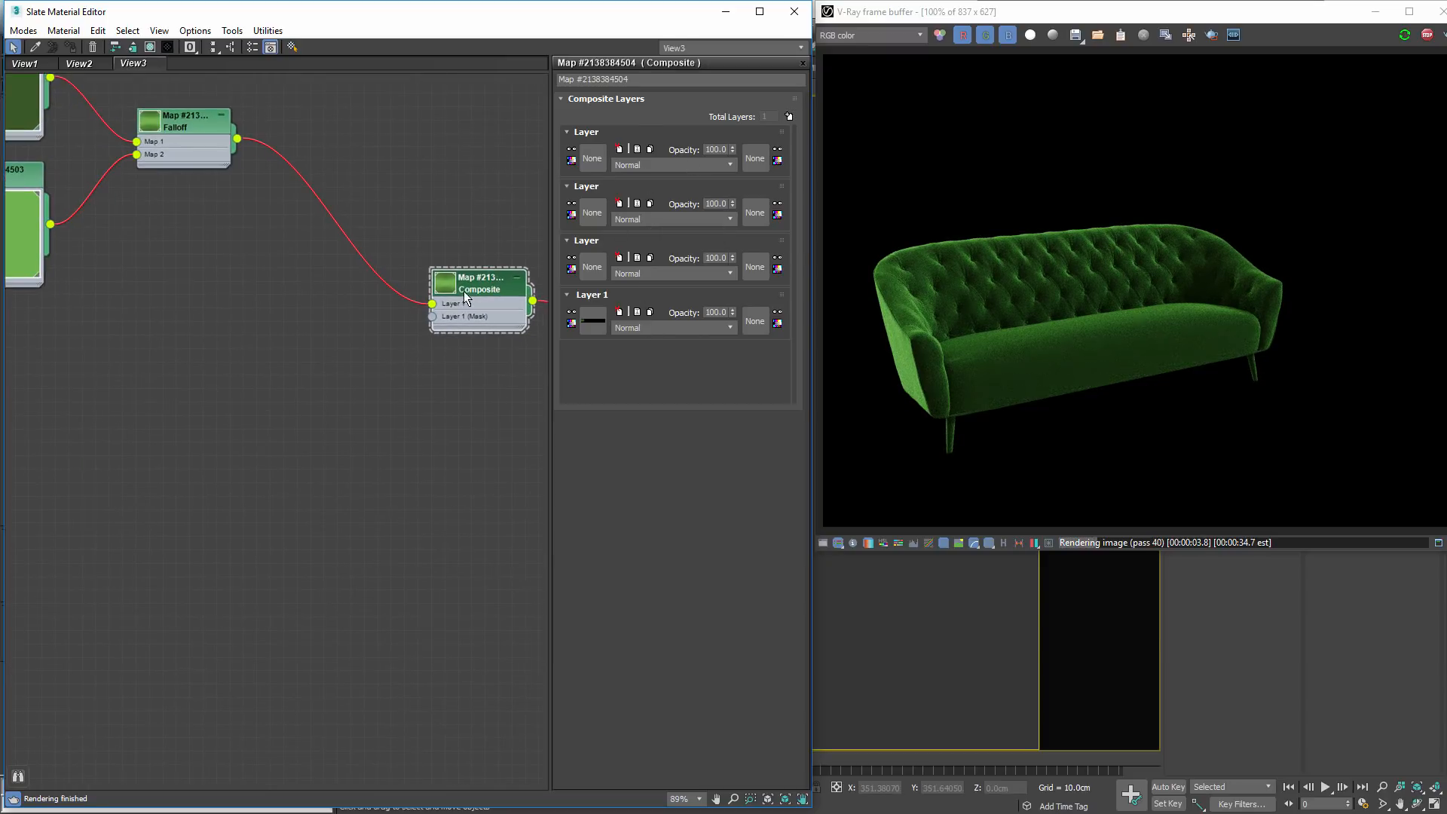
- Stop the sofa render, then reposition the Composite node and add a fifth layer to it
{"action": "left_click", "coordinate": [1427, 35]}
{"action": "left_click_drag", "start_coordinate": [445, 321], "coordinate": [432, 296]}
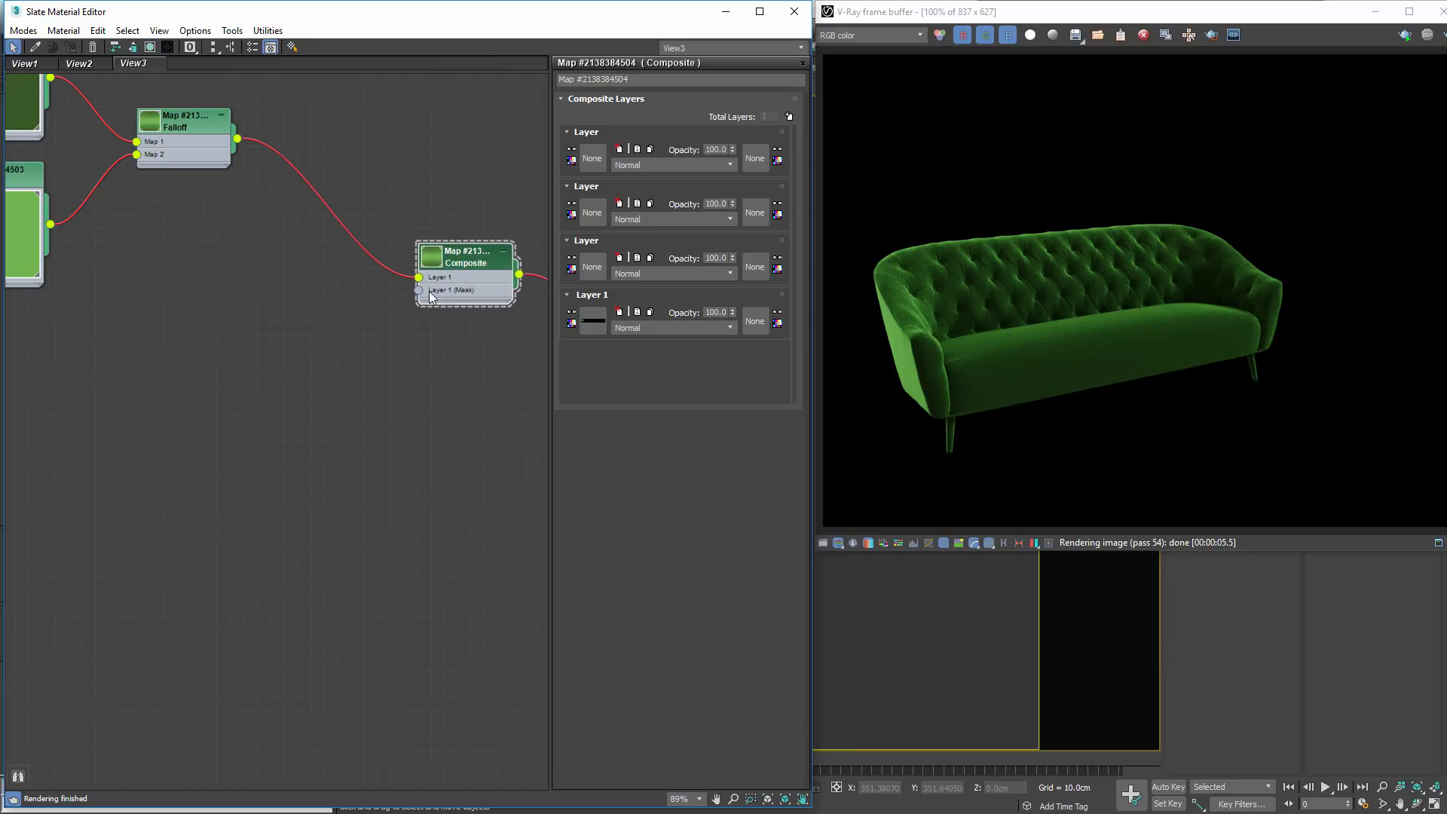
{"action": "left_click", "coordinate": [340, 308]}
{"action": "middle_click_drag", "start_coordinate": [326, 308], "coordinate": [109, 348]}
{"action": "mouse_move", "coordinate": [294, 347]}
{"action": "left_mouse_down"}
{"action": "mouse_move", "coordinate": [341, 412]}
{"action": "mouse_move", "coordinate": [291, 357]}
{"action": "mouse_move", "coordinate": [307, 355]}
{"action": "left_mouse_up"}
{"action": "left_click", "coordinate": [789, 117]}
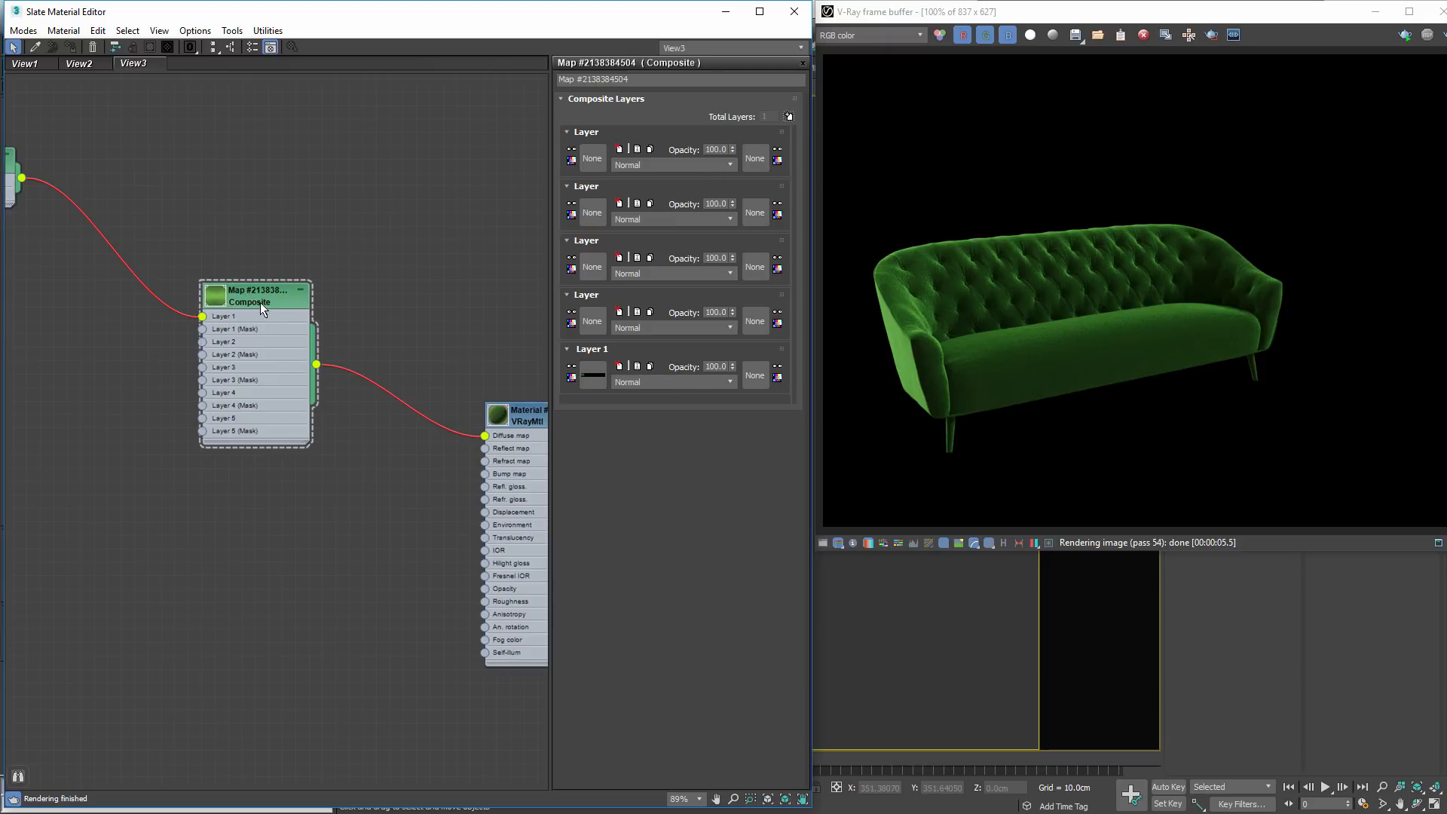
{"action": "middle_click_drag", "start_coordinate": [200, 437], "coordinate": [371, 404]}
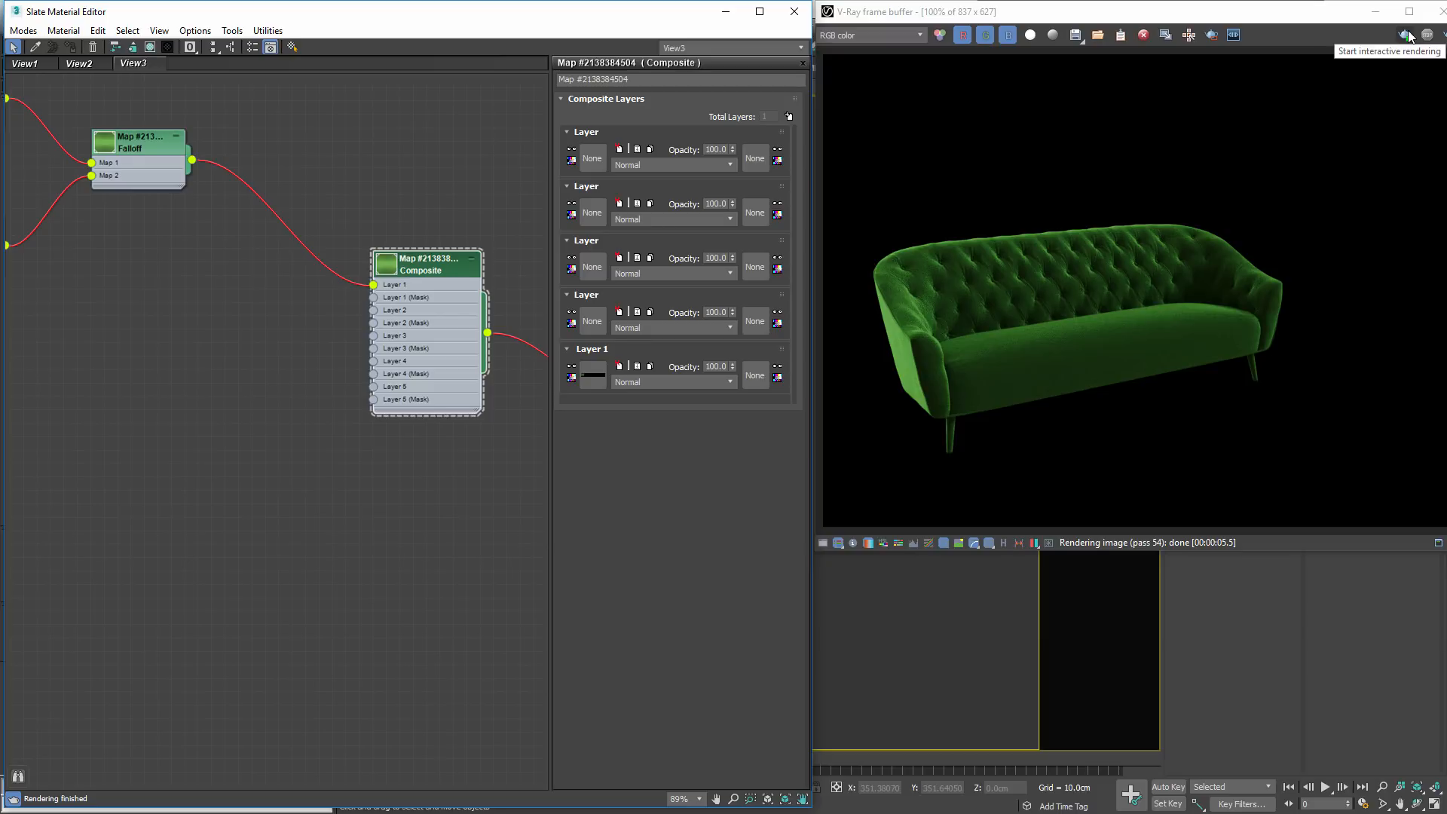
- Close the material editor, restart interactive rendering from a closer sofa view, and limit it to a region across the backrest and seat
{"action": "left_click", "coordinate": [794, 11]}
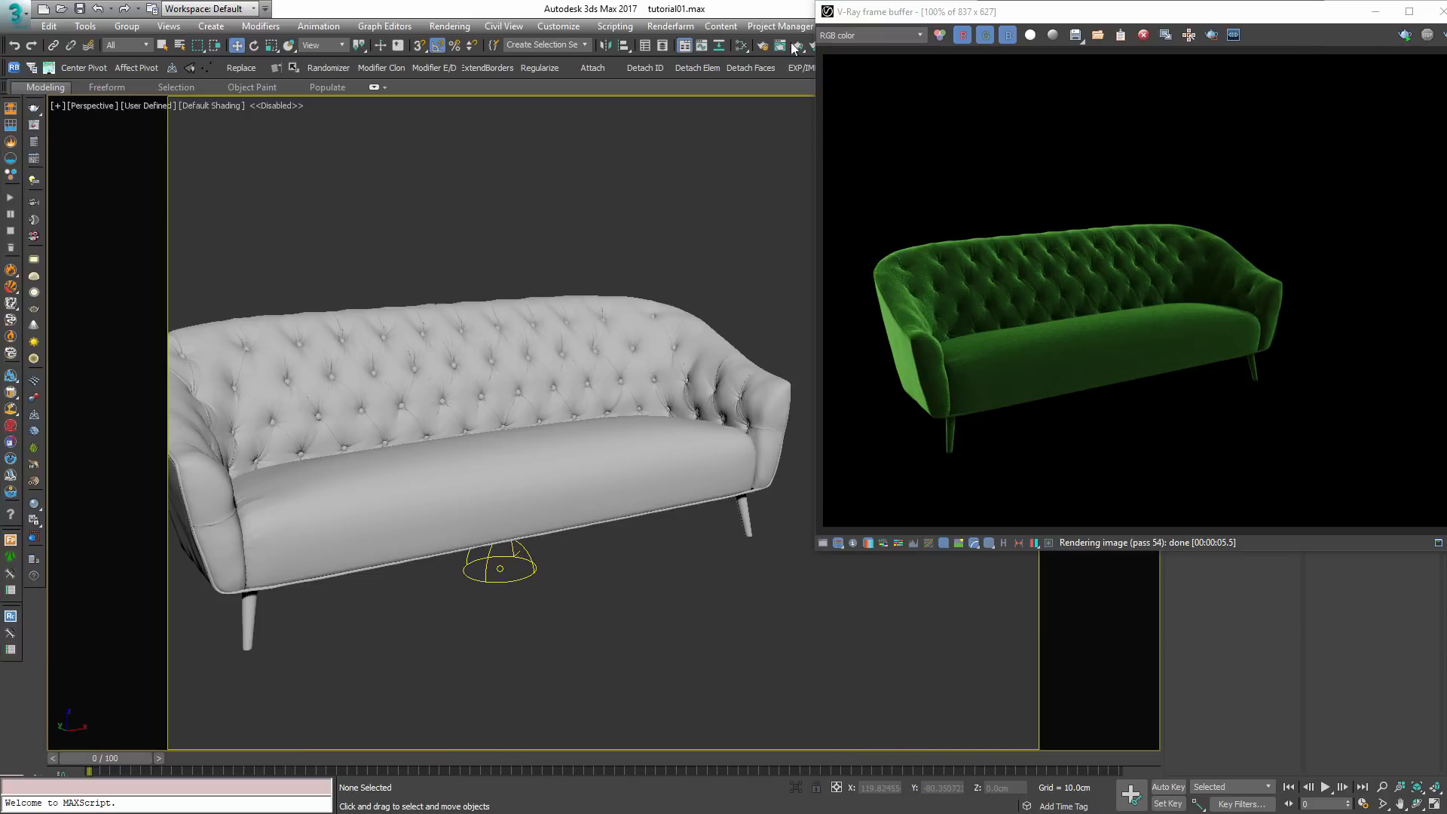
{"action": "middle_click_drag", "start_coordinate": [593, 535], "coordinate": [725, 536], "text": "alt"}
{"action": "scroll", "coordinate": [720, 478], "scroll_direction": "up", "scroll_amount": 1}
{"action": "middle_click_drag", "start_coordinate": [720, 477], "coordinate": [584, 504]}
{"action": "scroll", "coordinate": [581, 498], "scroll_direction": "up", "scroll_amount": 3}
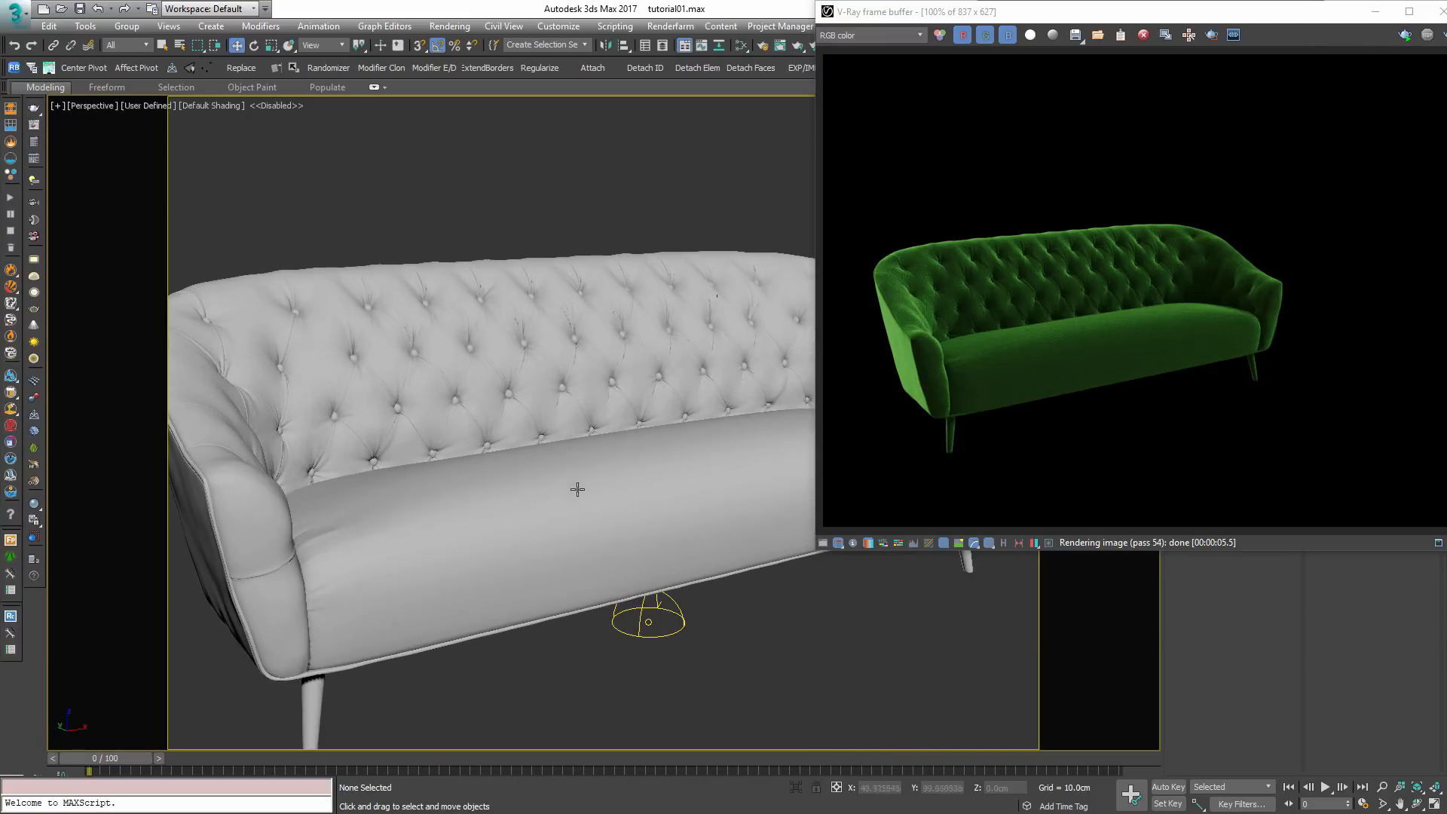
{"action": "left_click", "coordinate": [1404, 35]}
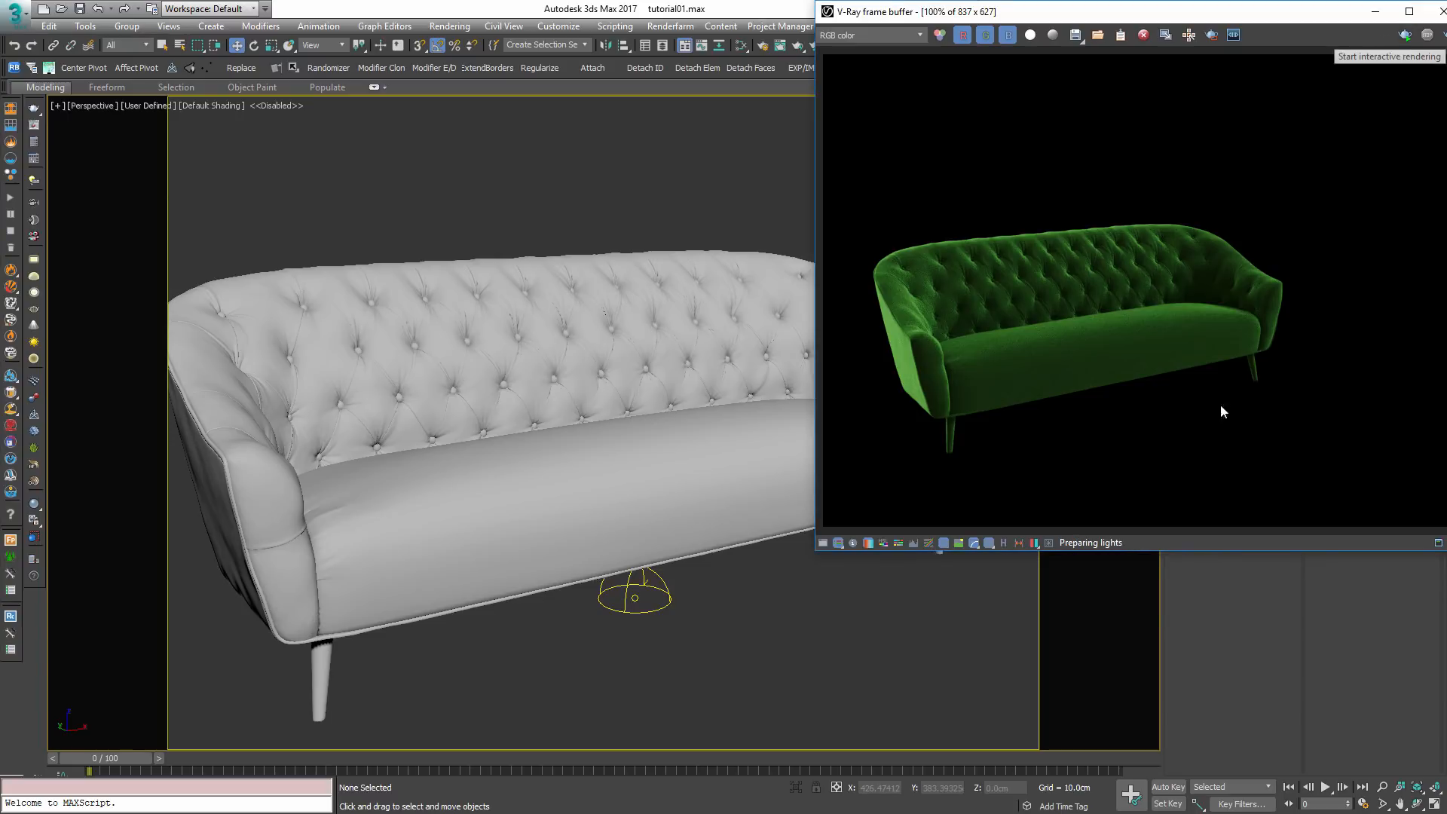
{"action": "left_click", "coordinate": [1210, 34]}
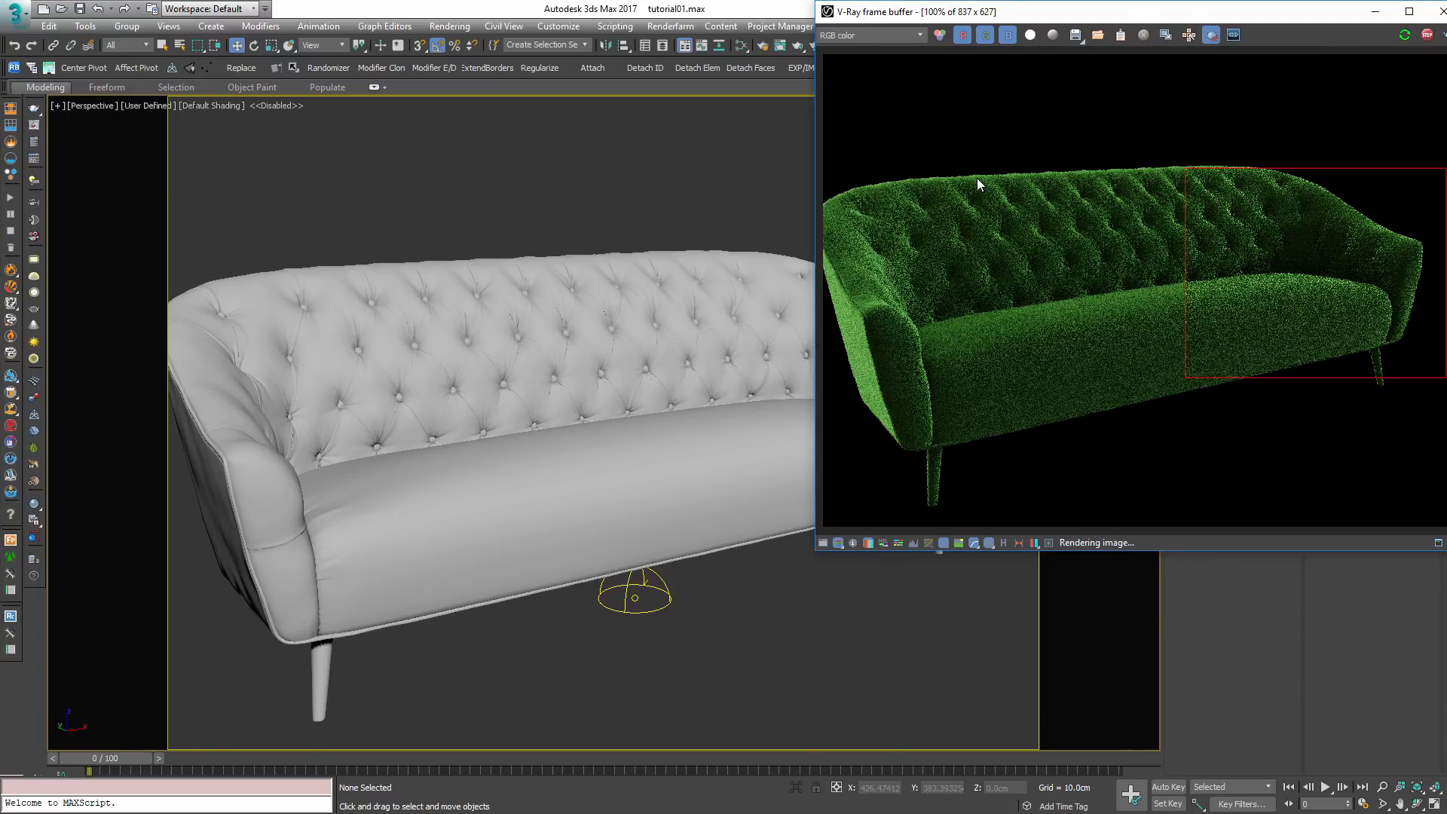
{"action": "left_click_drag", "start_coordinate": [977, 178], "coordinate": [1146, 399]}
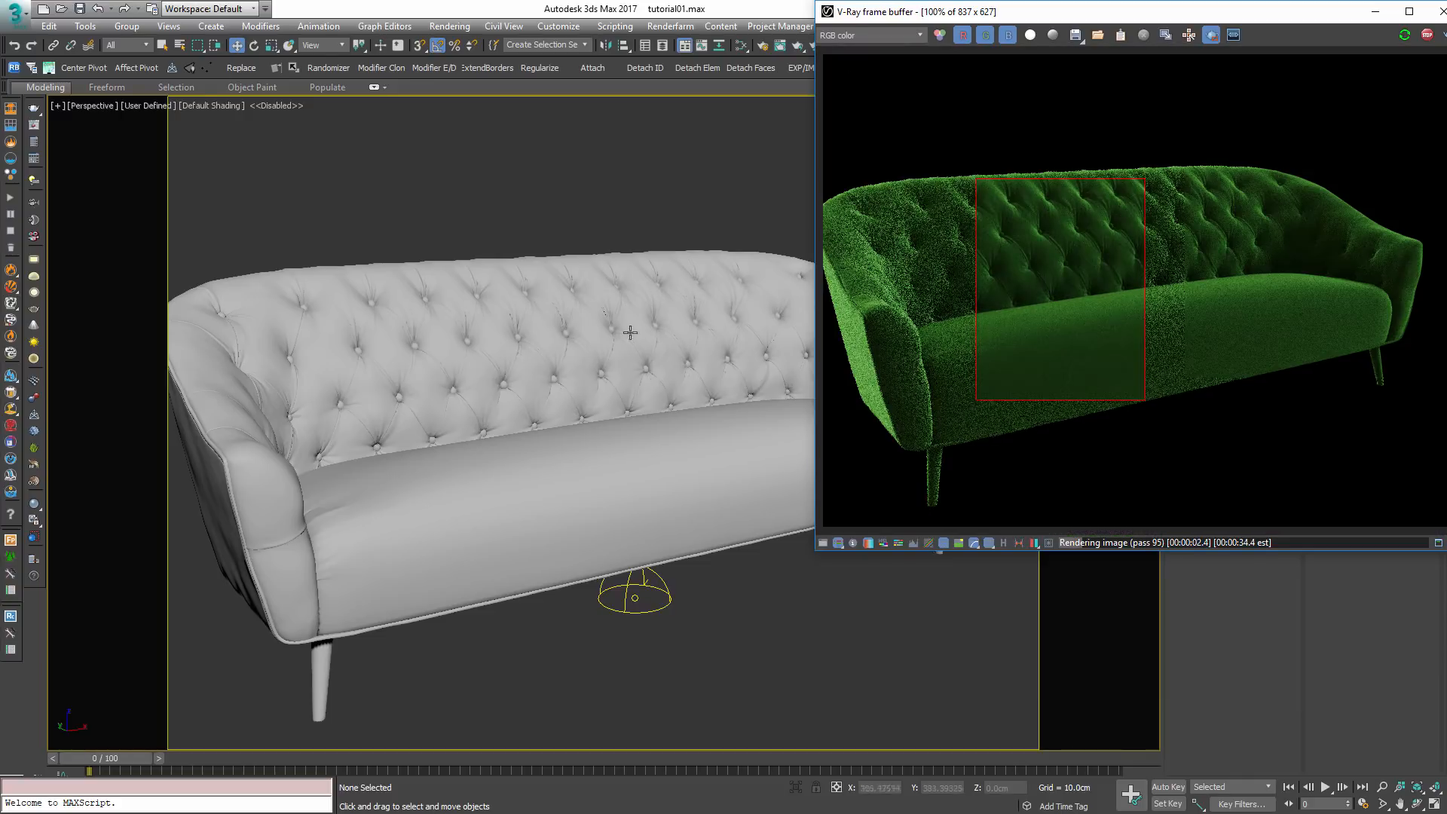
- Select the sofa and reopen the Slate Material Editor at the colour, Falloff and Composite nodes
{"action": "left_click", "coordinate": [564, 421]}
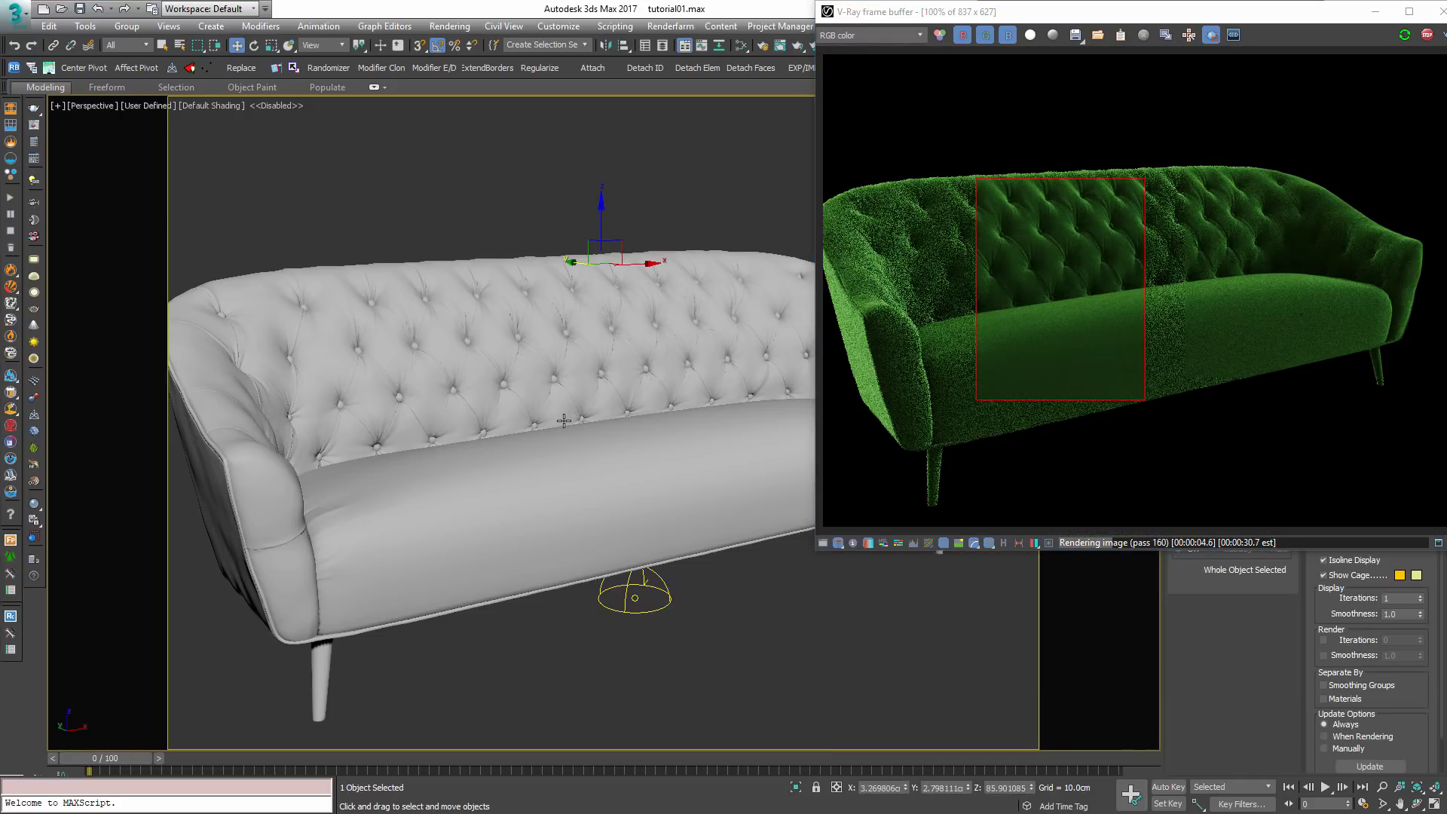
{"action": "key", "text": "m"}
{"action": "middle_click_drag", "start_coordinate": [217, 347], "coordinate": [398, 367]}
{"action": "scroll", "coordinate": [367, 330], "scroll_direction": "down", "scroll_amount": 1}
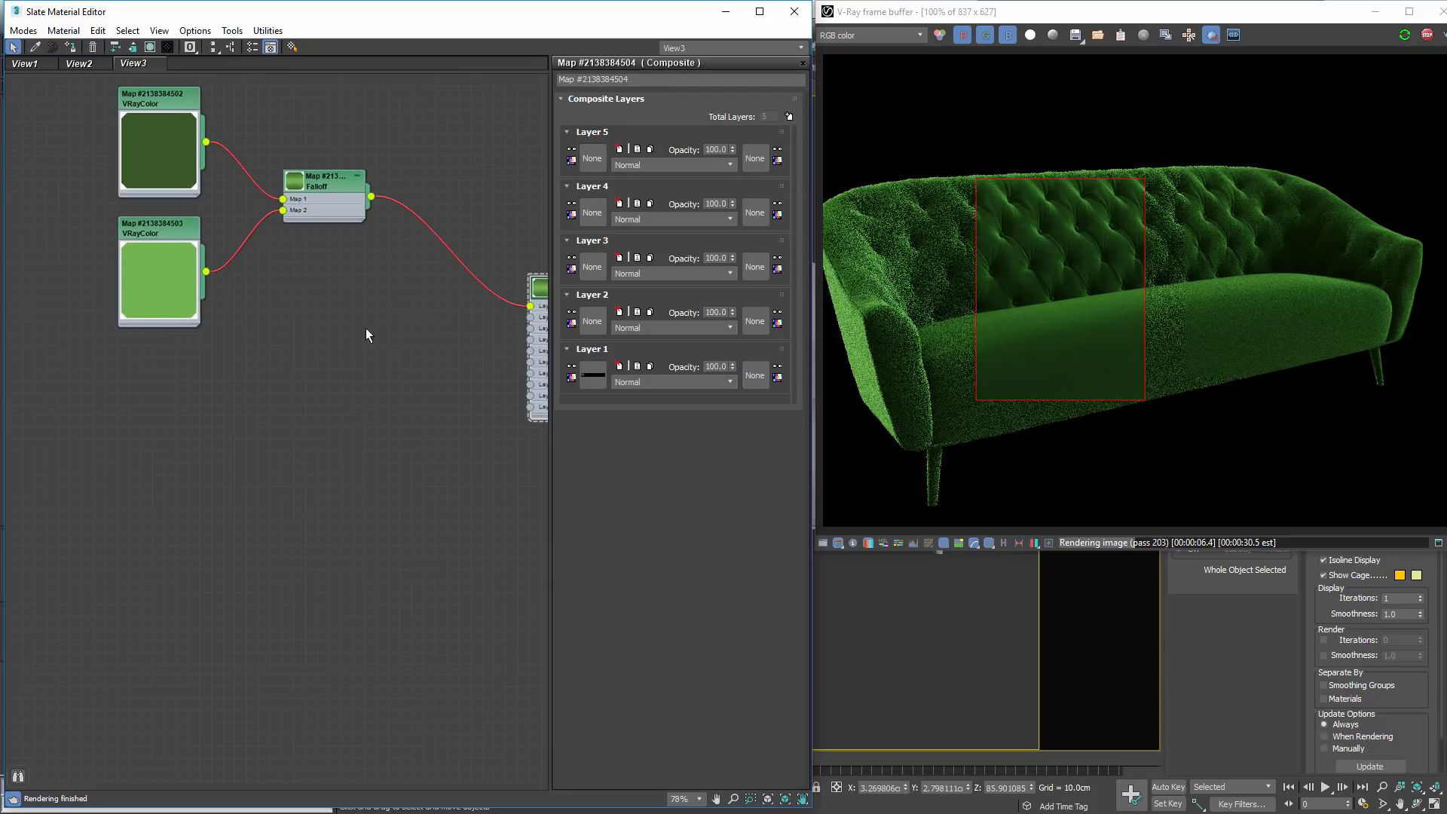
{"action": "right_click", "coordinate": [401, 330]}
{"action": "left_click", "coordinate": [390, 346]}
{"action": "middle_click_drag", "start_coordinate": [305, 418], "coordinate": [221, 401]}
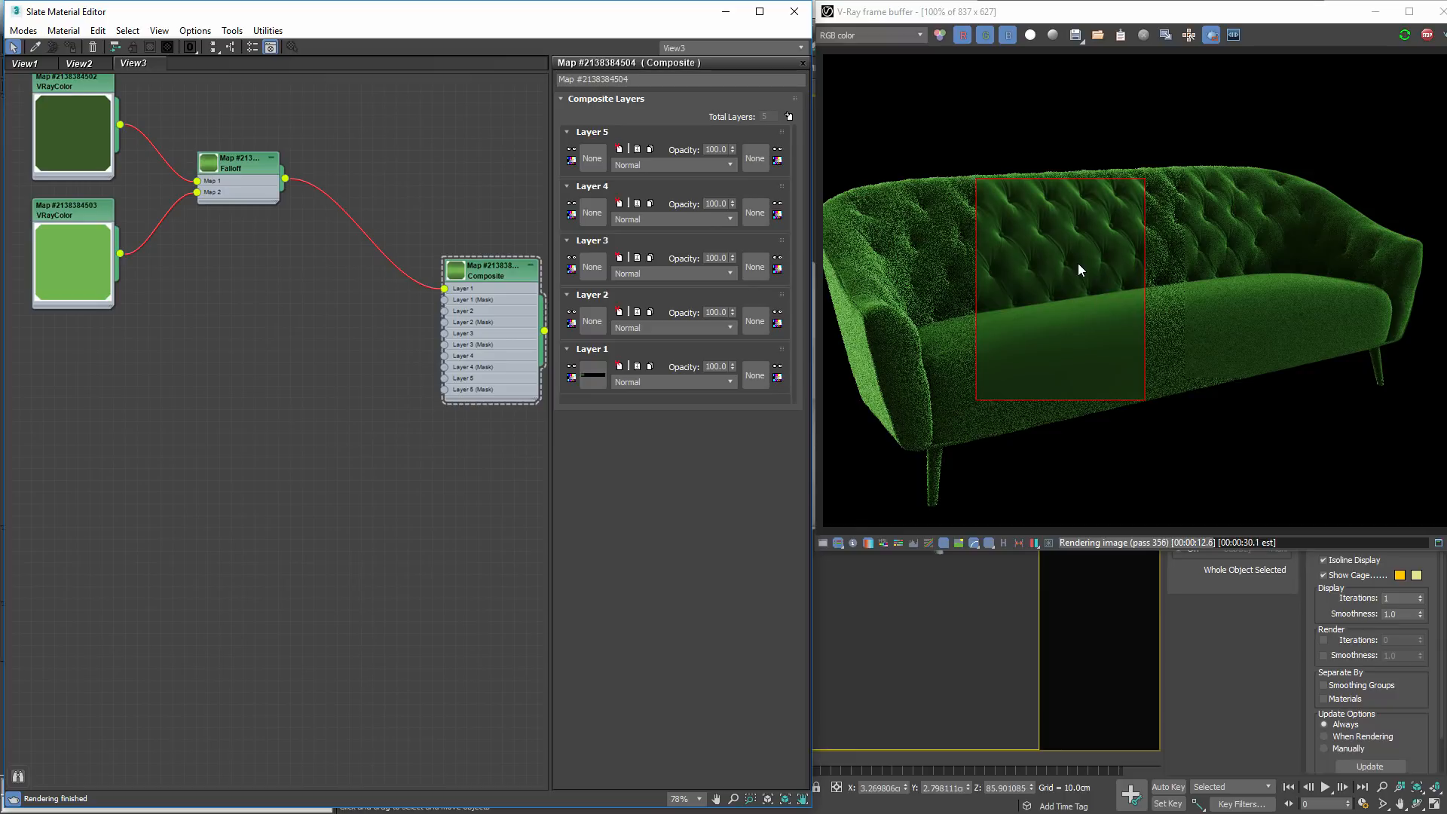
- Add a VRayTriplanarTex map and place it in the empty space below the Falloff and VRayColor nodes
{"action": "right_click", "coordinate": [125, 379]}
{"action": "mouse_move", "coordinate": [215, 444]}
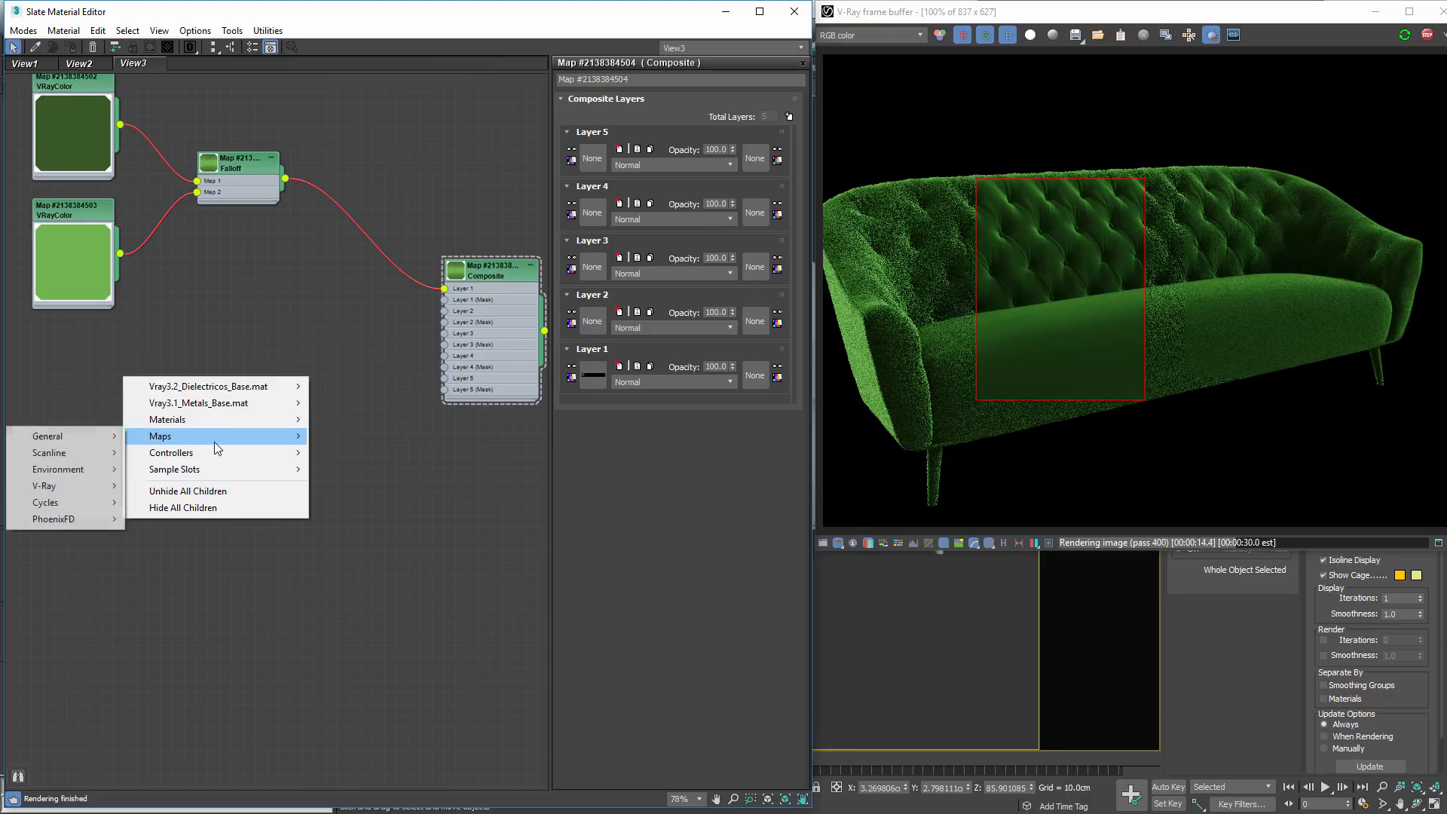
{"action": "mouse_move", "coordinate": [91, 445]}
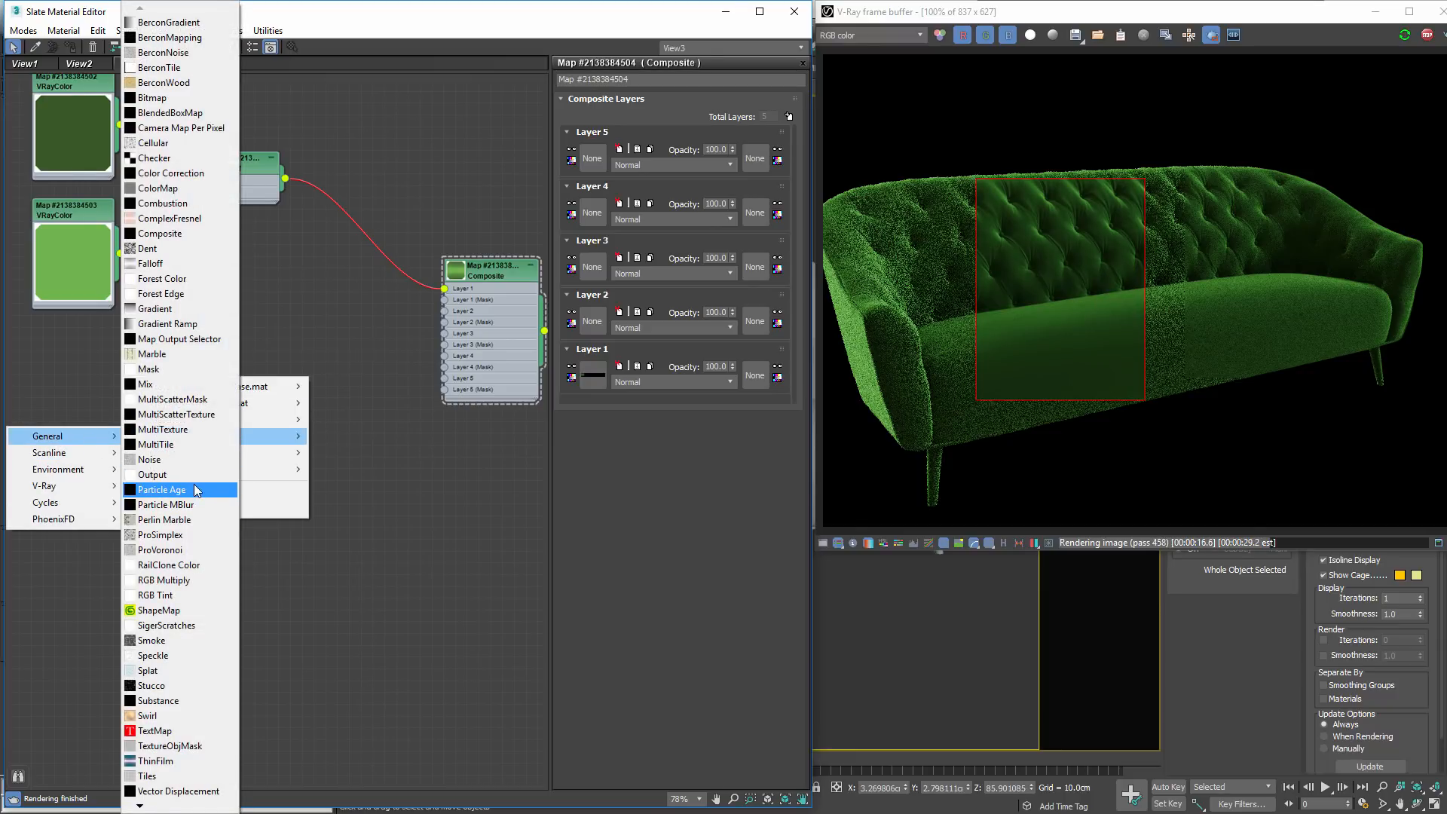
{"action": "mouse_move", "coordinate": [34, 494]}
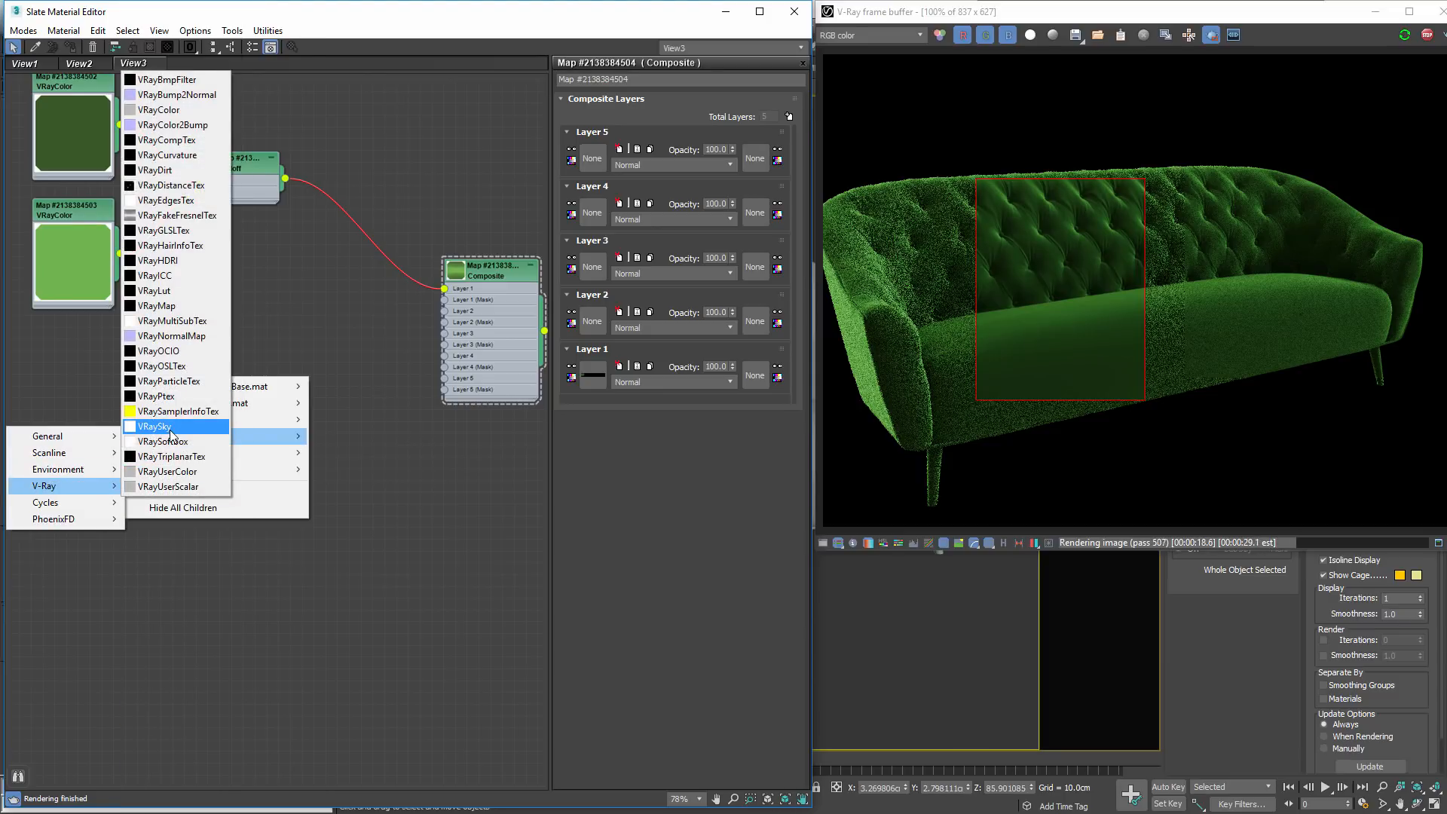
{"action": "left_click", "coordinate": [173, 456]}
{"action": "left_click_drag", "start_coordinate": [116, 382], "coordinate": [175, 408]}
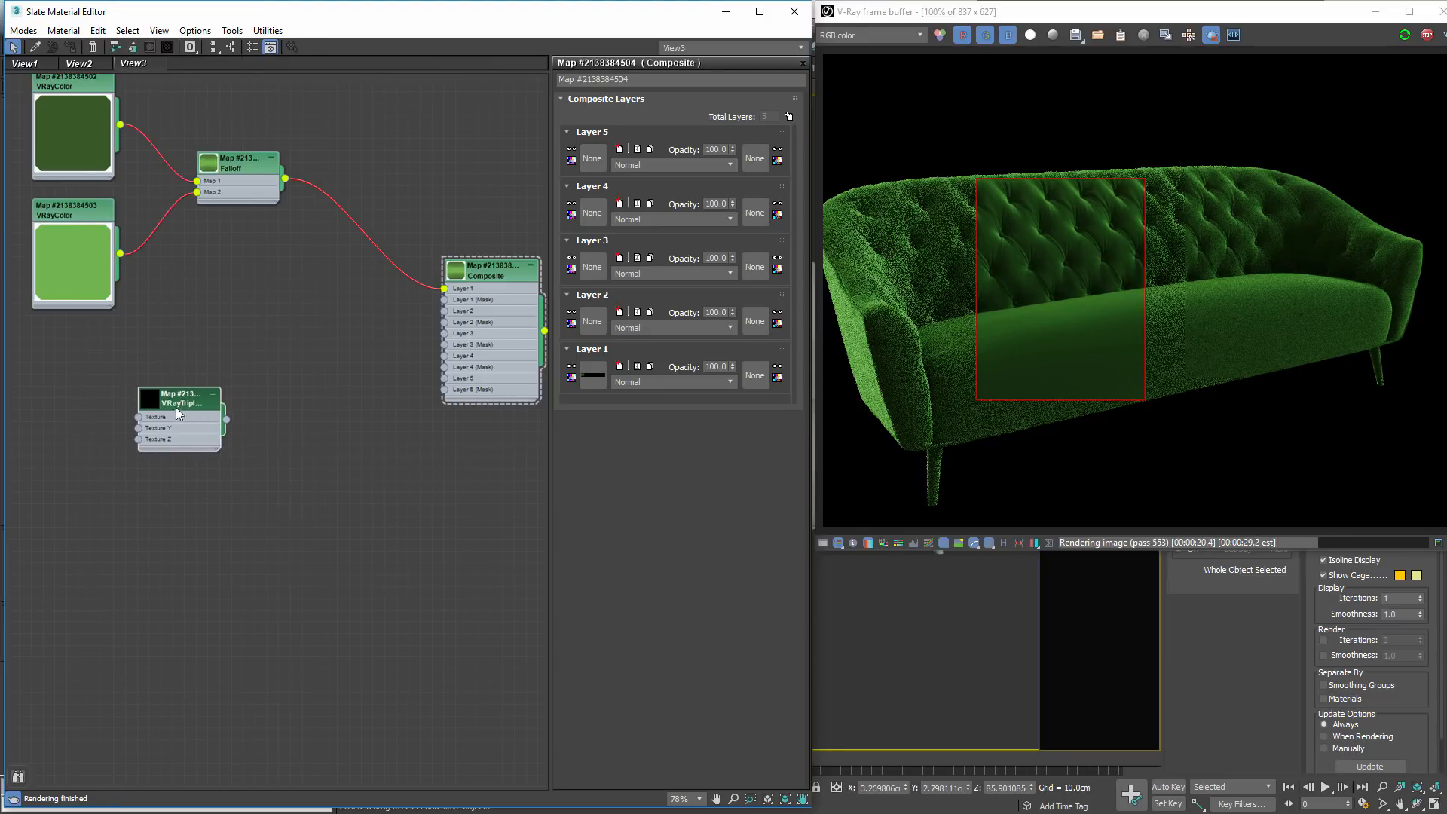
{"action": "scroll", "coordinate": [175, 407], "scroll_direction": "up", "scroll_amount": 1}
{"action": "middle_click_drag", "start_coordinate": [175, 407], "coordinate": [281, 436]}
{"action": "left_click_drag", "start_coordinate": [270, 428], "coordinate": [229, 440]}
{"action": "middle_click_drag", "start_coordinate": [424, 333], "coordinate": [311, 355]}
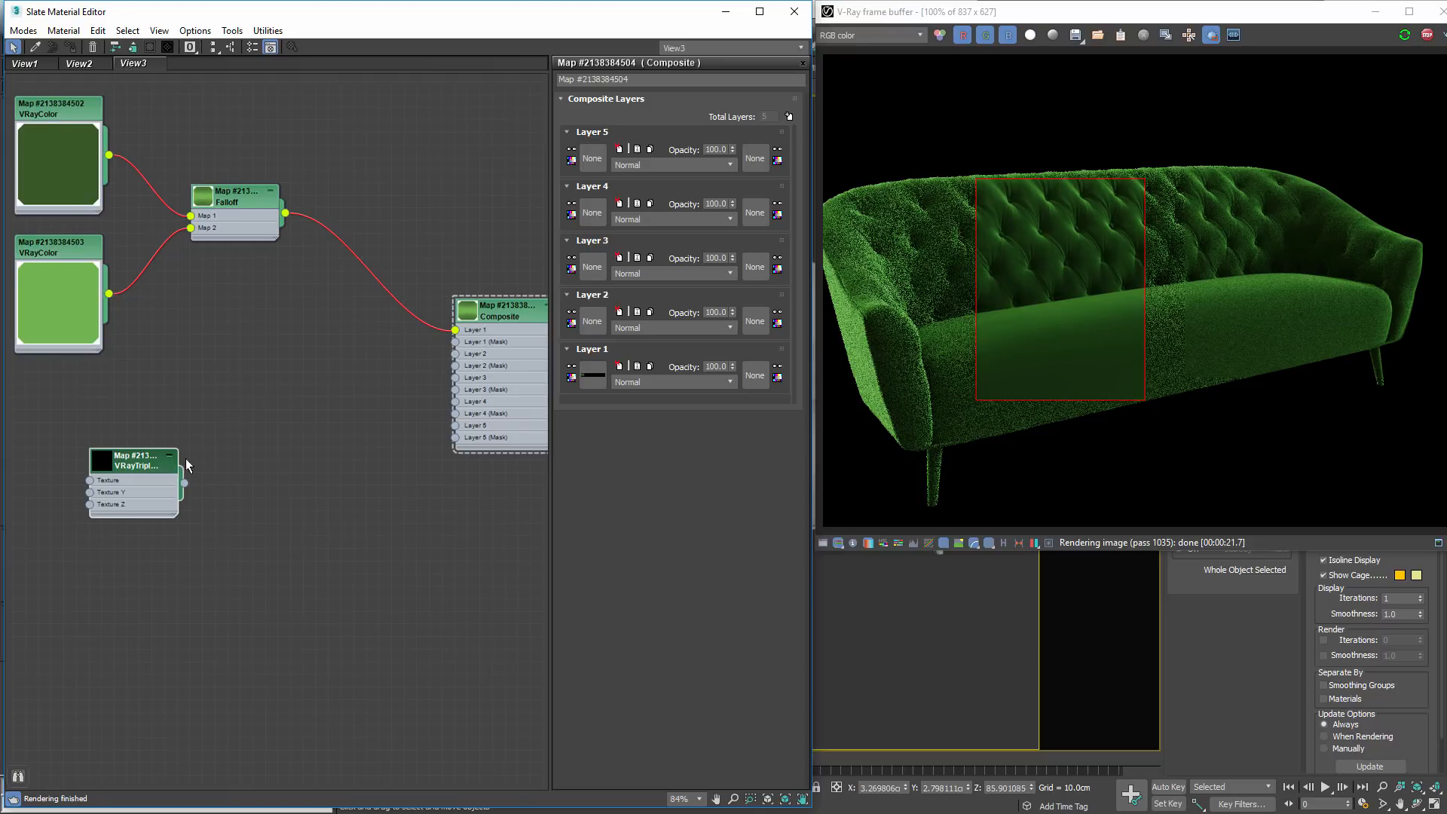
{"action": "left_click_drag", "start_coordinate": [186, 458], "coordinate": [249, 446]}
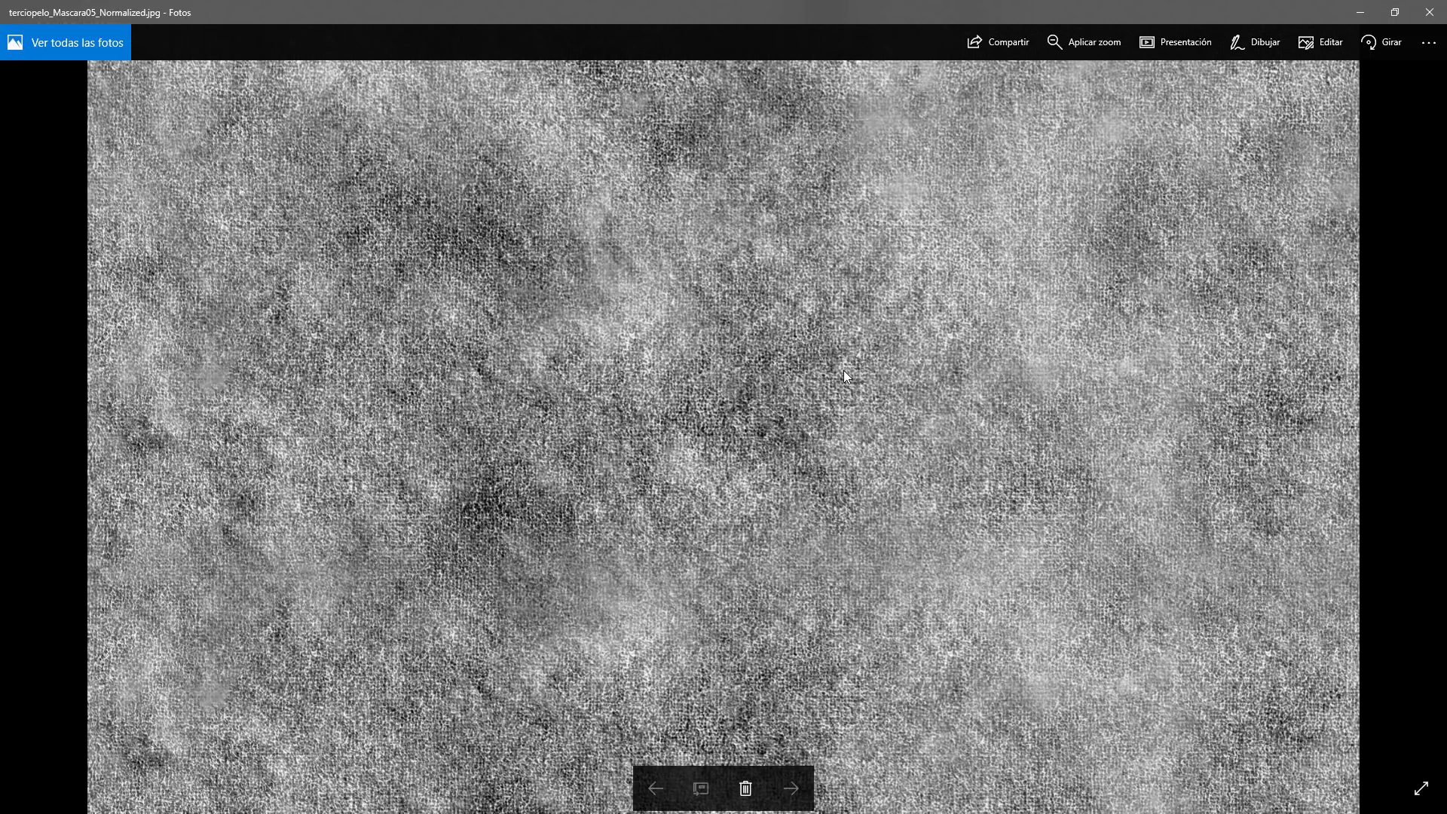
- Add terciopelo_Mascara05_Normalized.jpg as a Bitmap node and connect it to the Texture input of the VRayTriplanarTex
{"action": "left_click", "coordinate": [1430, 12]}
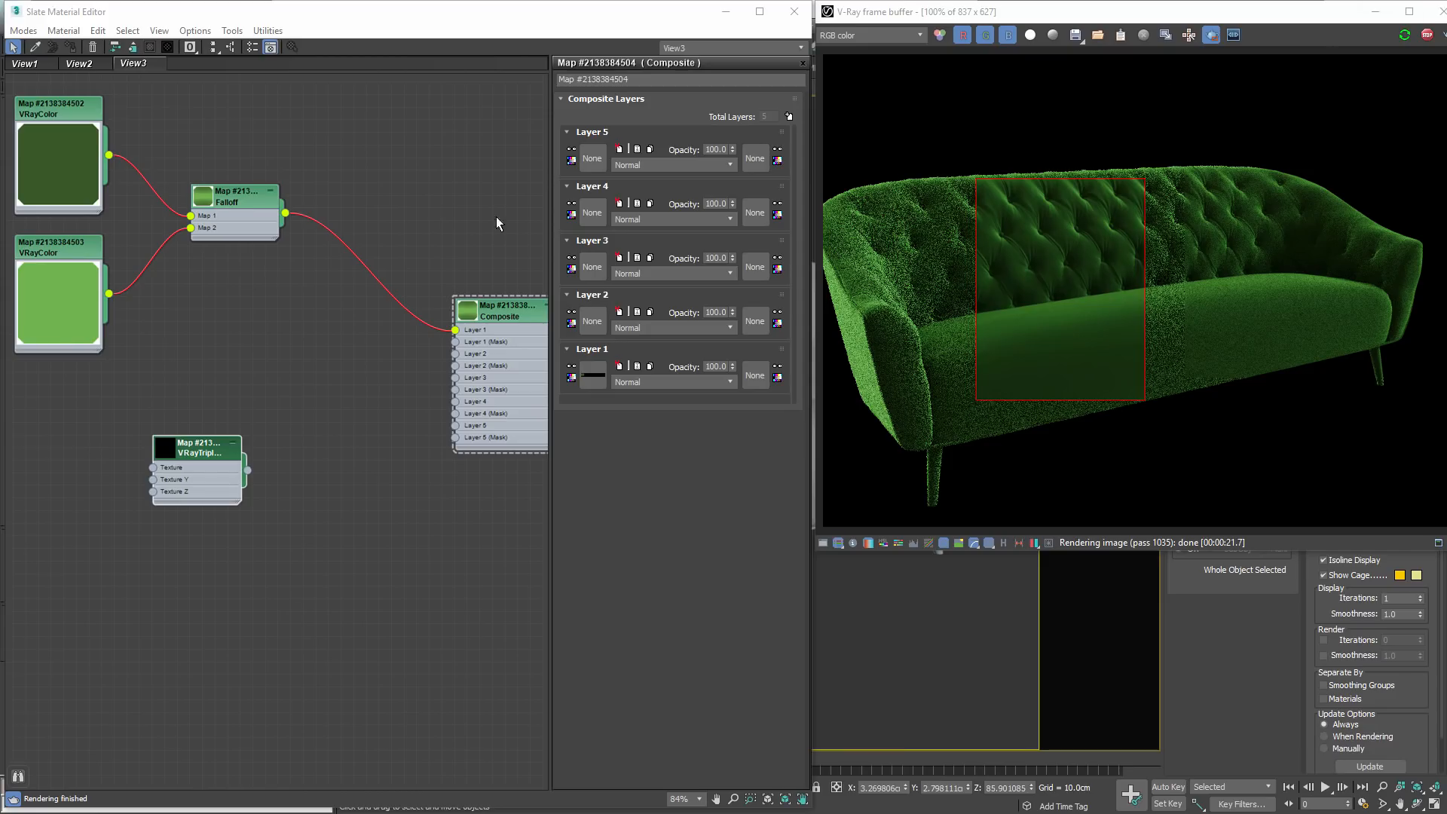
{"action": "left_click_drag", "start_coordinate": [92, 449], "coordinate": [93, 451]}
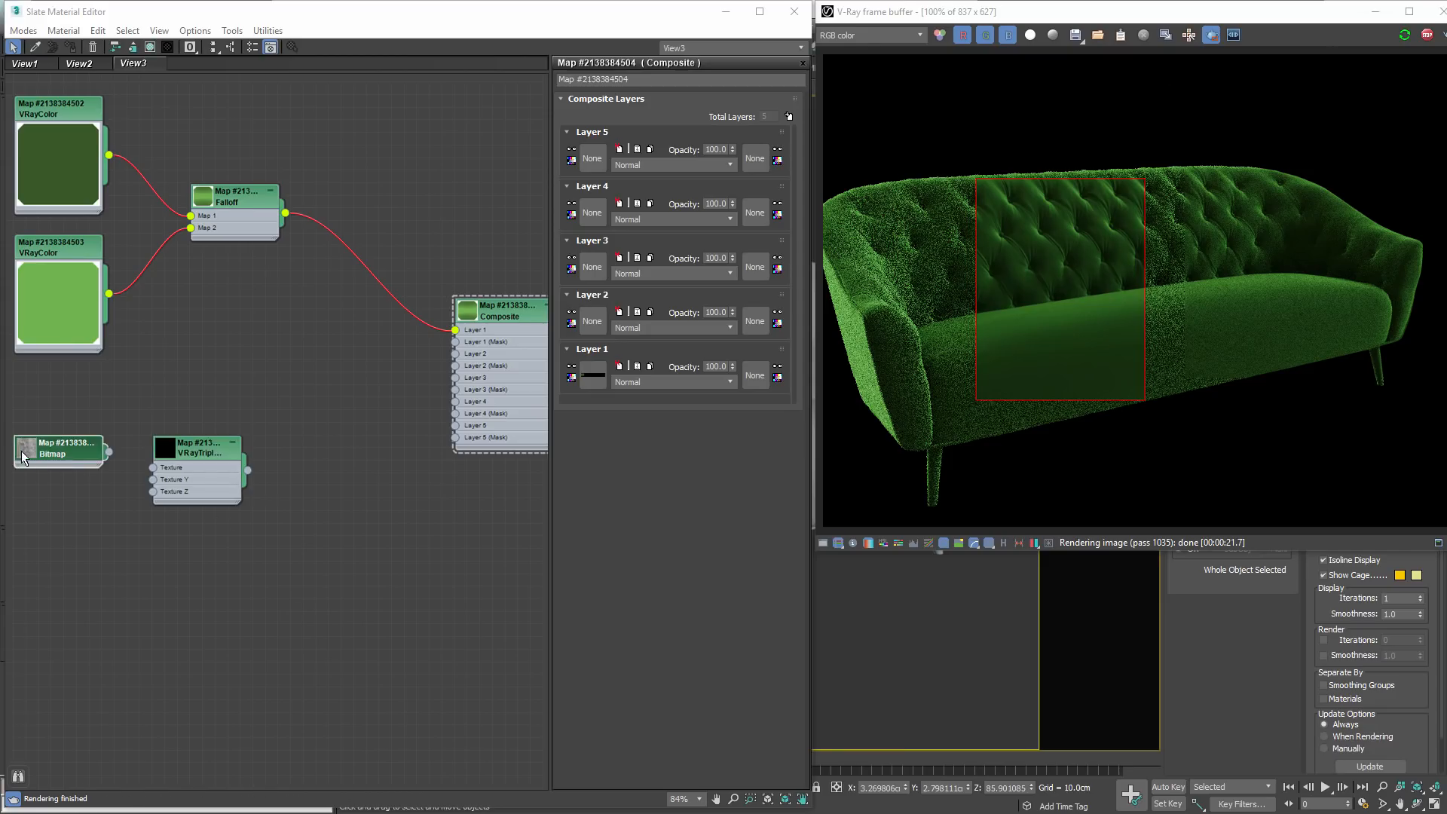
{"action": "left_click_drag", "start_coordinate": [187, 459], "coordinate": [238, 459]}
{"action": "scroll", "coordinate": [114, 498], "scroll_direction": "up", "scroll_amount": 1}
{"action": "left_click_drag", "start_coordinate": [110, 495], "coordinate": [214, 463]}
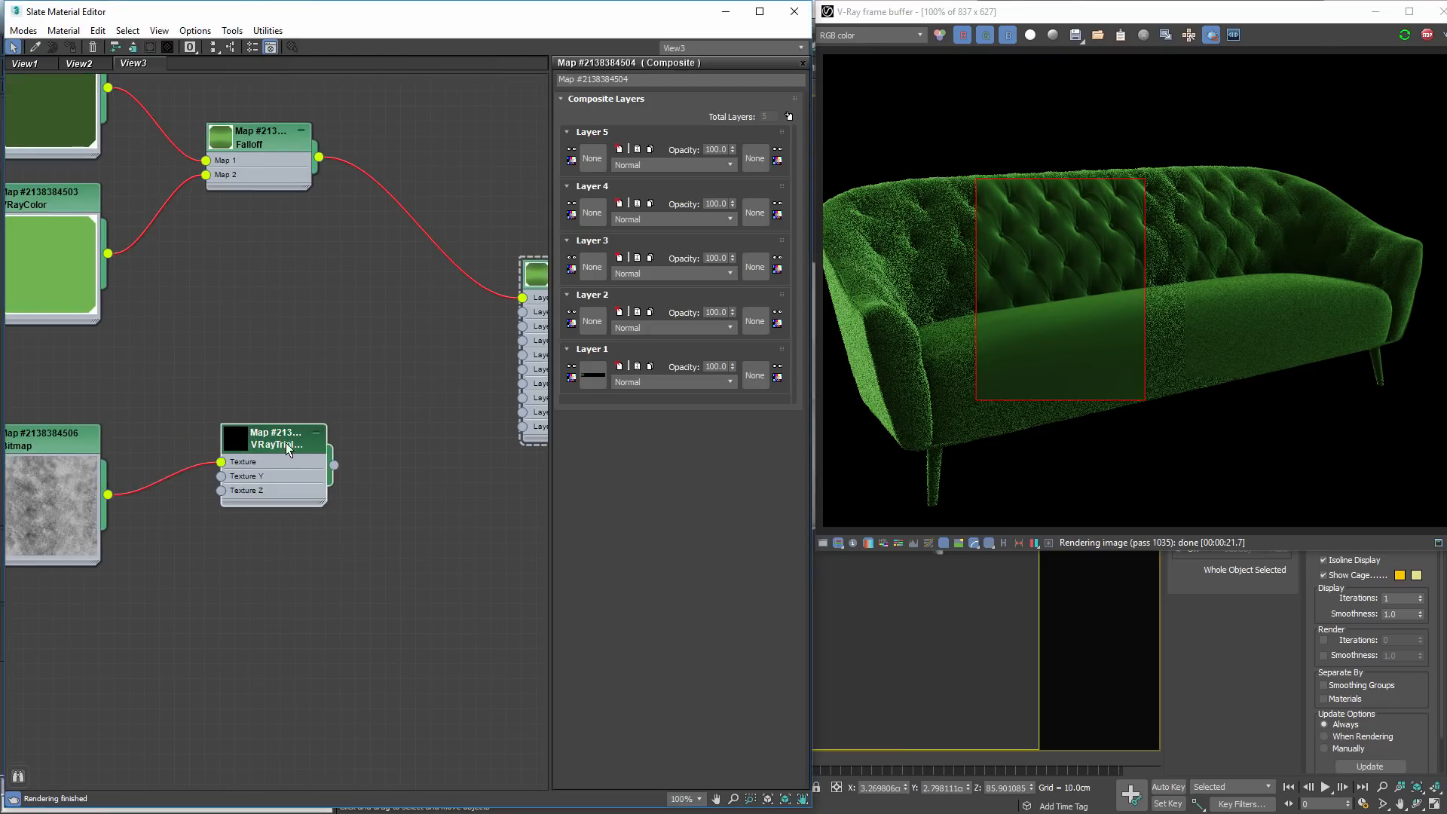
- Arrange the Bitmap and VRayTriplanarTex nodes side by side below the VRayColor nodes
{"action": "left_click_drag", "start_coordinate": [303, 445], "coordinate": [451, 381]}
{"action": "scroll", "coordinate": [291, 506], "scroll_direction": "up", "scroll_amount": 1}
{"action": "left_click_drag", "start_coordinate": [221, 486], "coordinate": [180, 486]}
{"action": "middle_click_drag", "start_coordinate": [192, 477], "coordinate": [388, 464]}
{"action": "scroll", "coordinate": [388, 463], "scroll_direction": "down", "scroll_amount": 1}
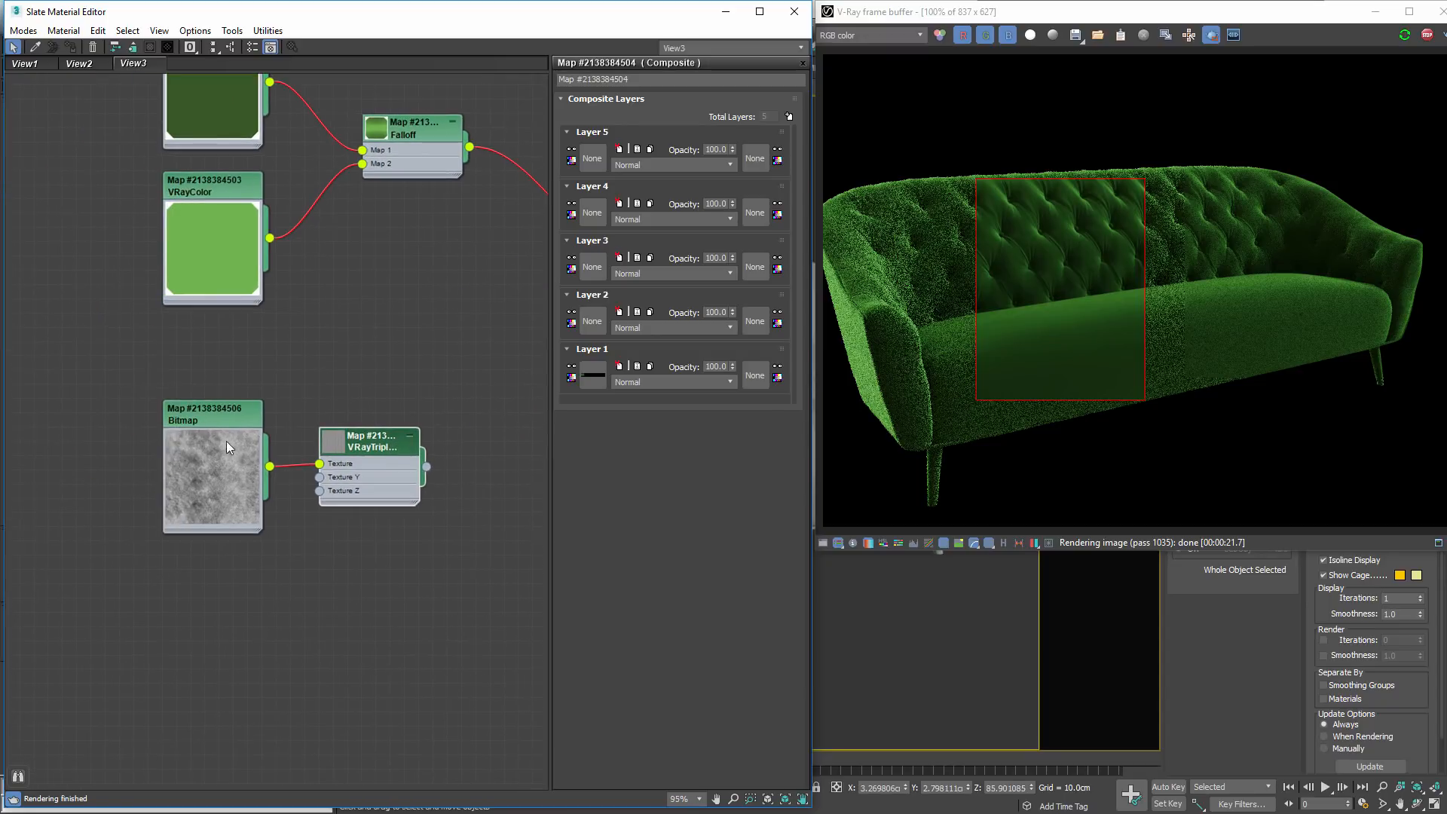
{"action": "left_click_drag", "start_coordinate": [385, 453], "coordinate": [273, 439]}
{"action": "scroll", "coordinate": [359, 349], "scroll_direction": "down", "scroll_amount": 4}
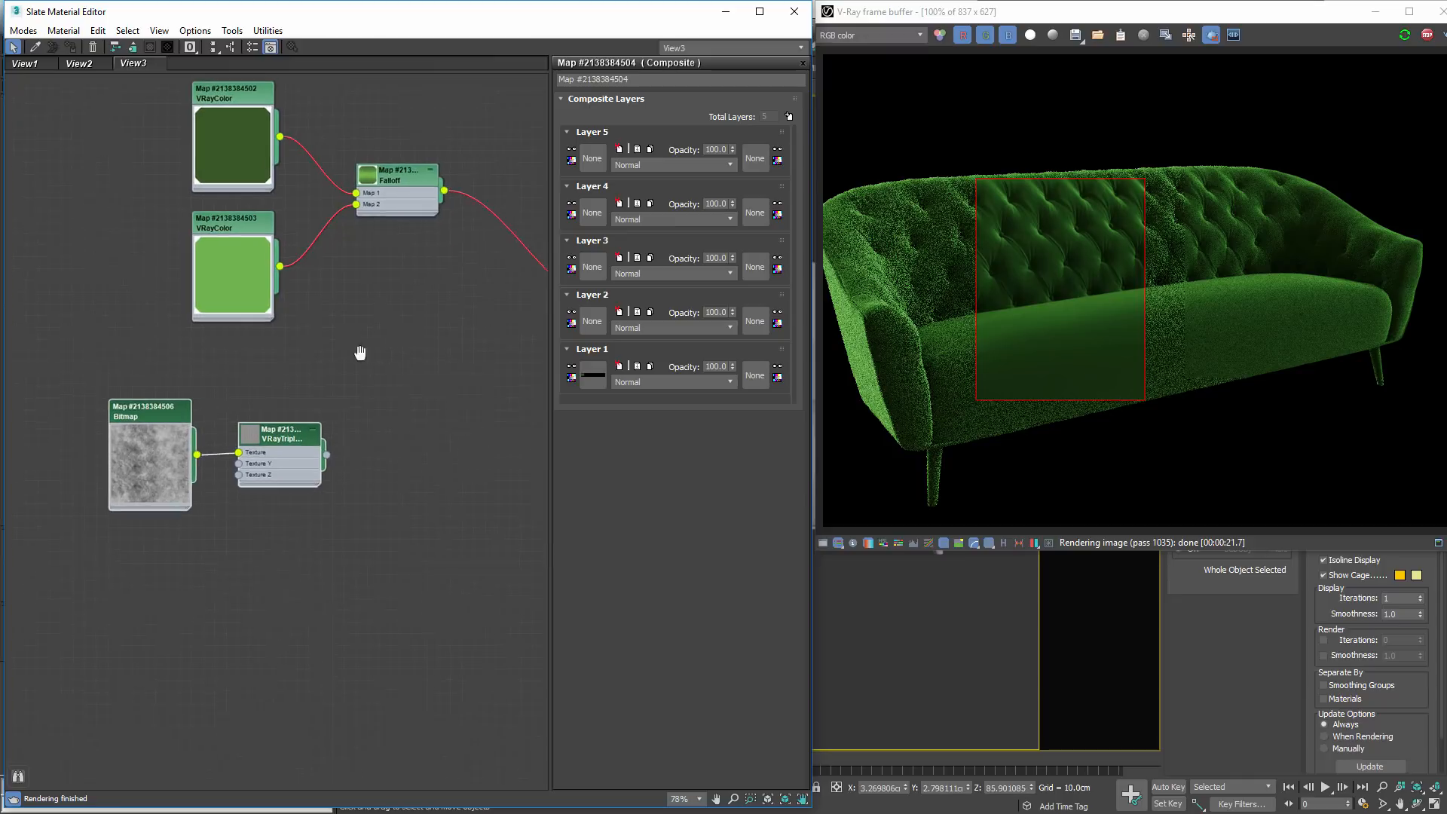
{"action": "middle_click_drag", "start_coordinate": [359, 350], "coordinate": [327, 371]}
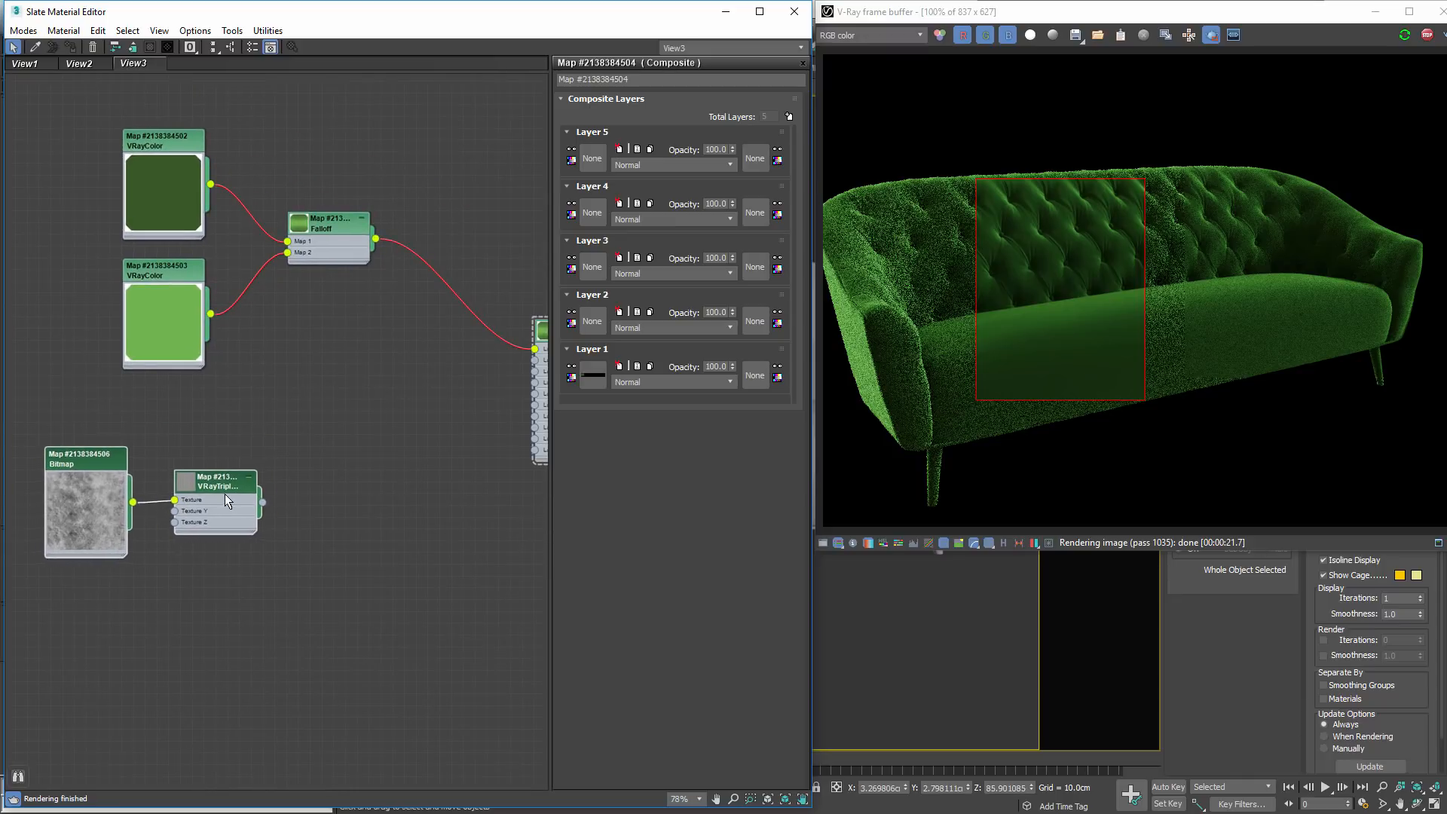
- Connect the VRayTriplanarTex output to Layer 4 of the Composite map and examine the texture scale in the render
{"action": "left_click_drag", "start_coordinate": [225, 495], "coordinate": [255, 492]}
{"action": "scroll", "coordinate": [337, 507], "scroll_direction": "up", "scroll_amount": 3}
{"action": "middle_click_drag", "start_coordinate": [268, 463], "coordinate": [155, 486]}
{"action": "left_click_drag", "start_coordinate": [156, 490], "coordinate": [433, 405]}
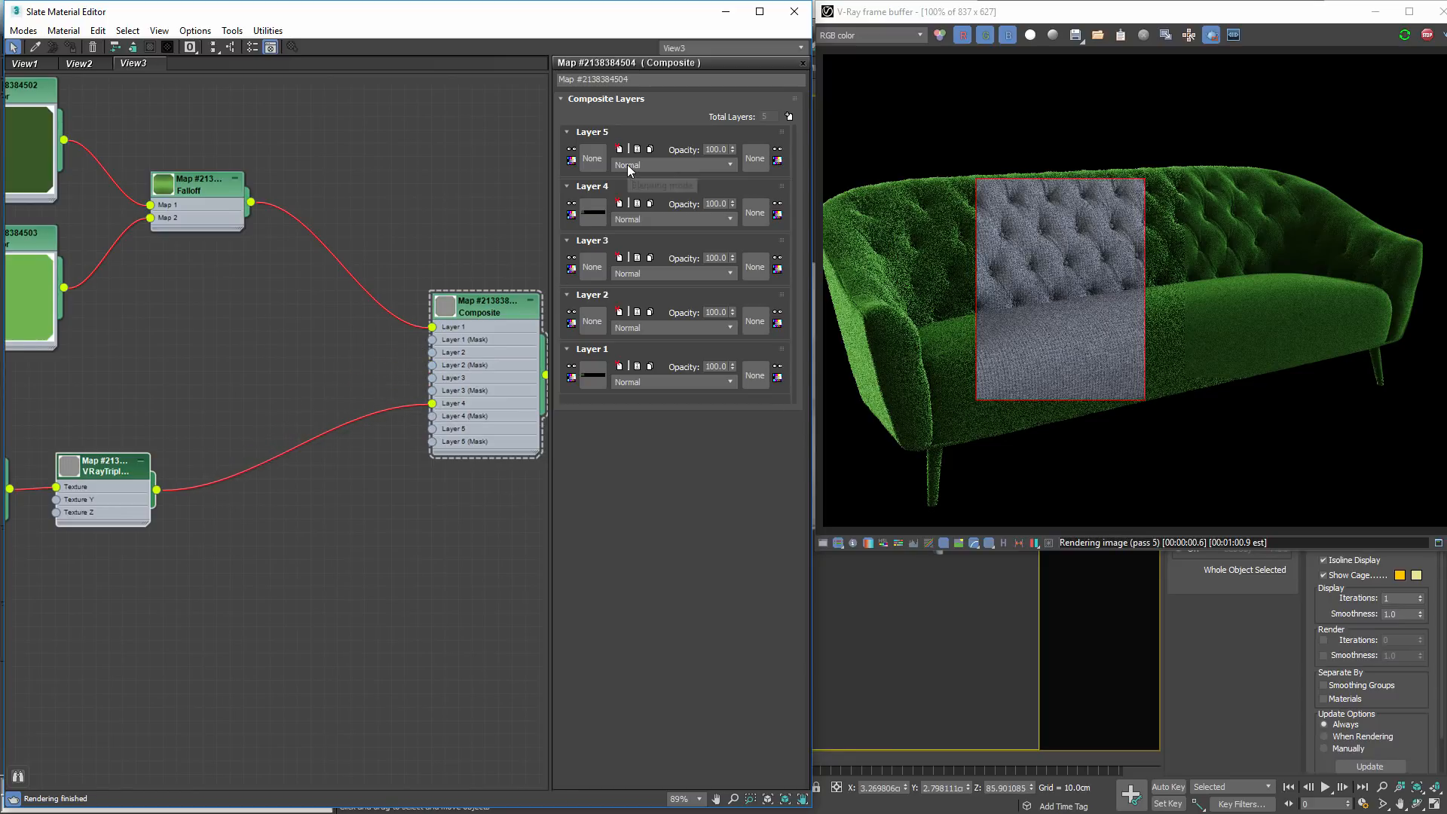
{"action": "scroll", "coordinate": [1089, 233], "scroll_direction": "up", "scroll_amount": 2}
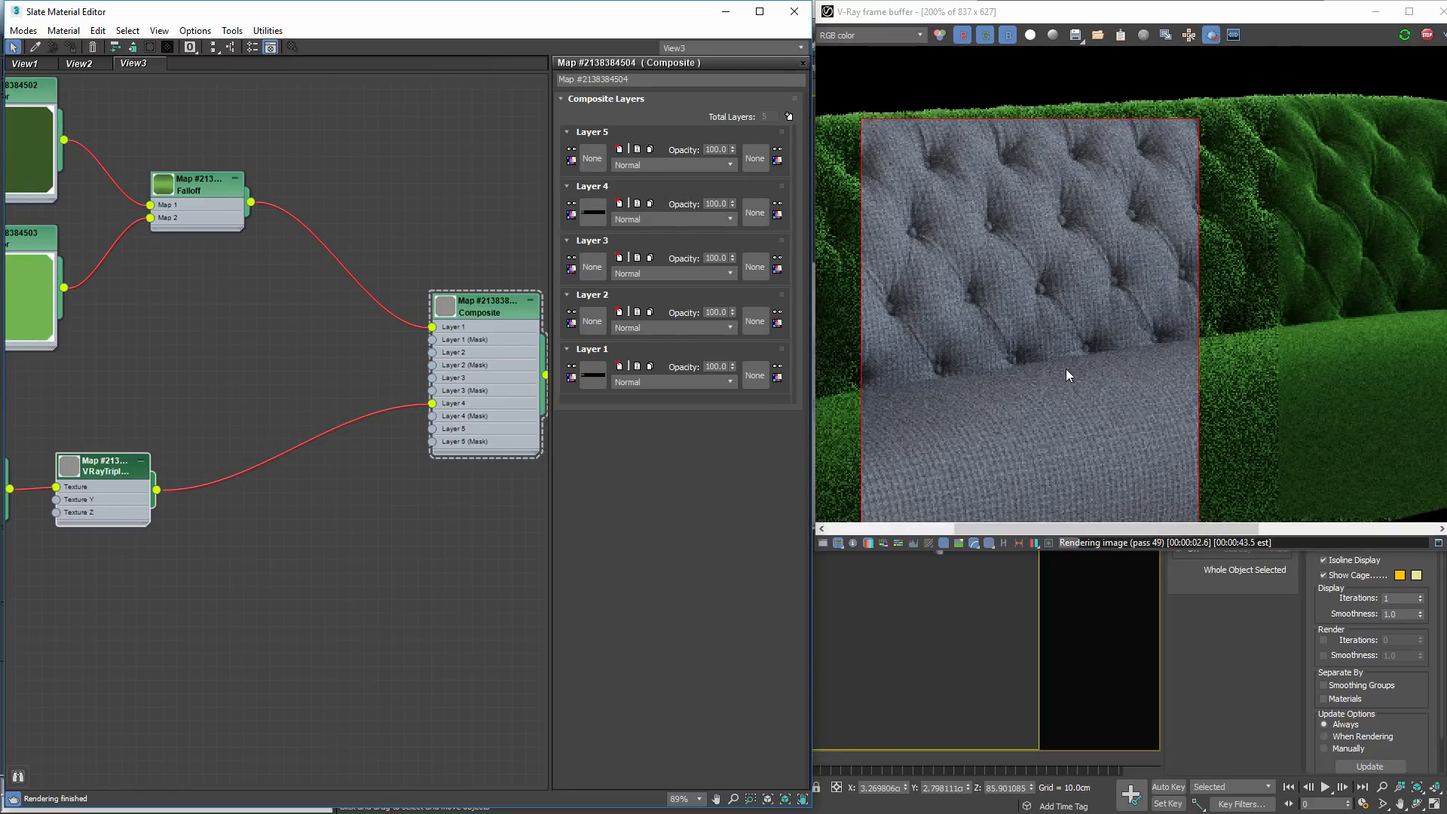
{"action": "scroll", "coordinate": [1055, 347], "scroll_direction": "down", "scroll_amount": 2}
{"action": "scroll", "coordinate": [1090, 344], "scroll_direction": "up", "scroll_amount": 2}
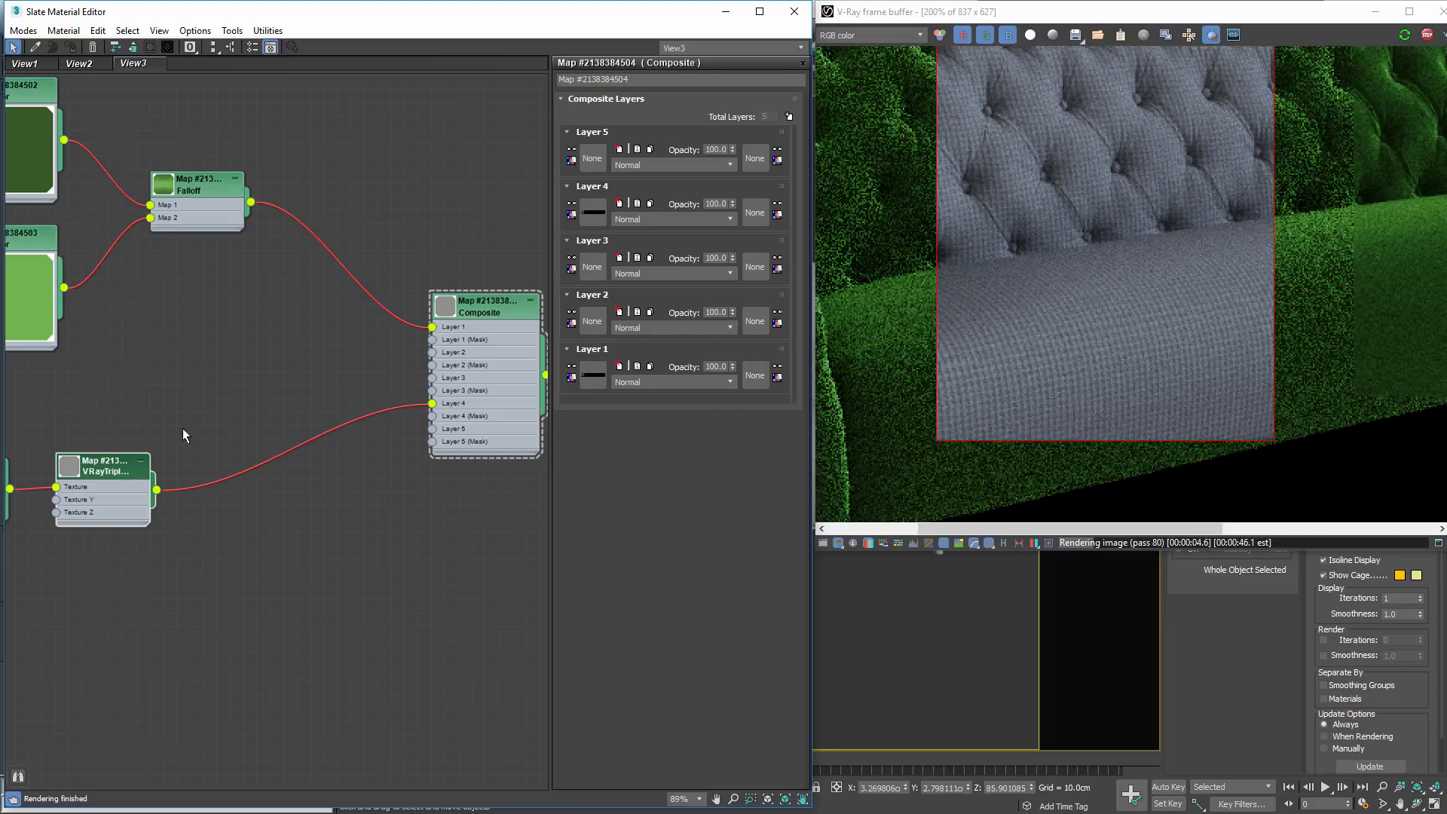
- Set the VRayTriplanarTex texture size to 50 cm and tidy its node position beside the Bitmap
{"action": "double_click", "coordinate": [94, 471]}
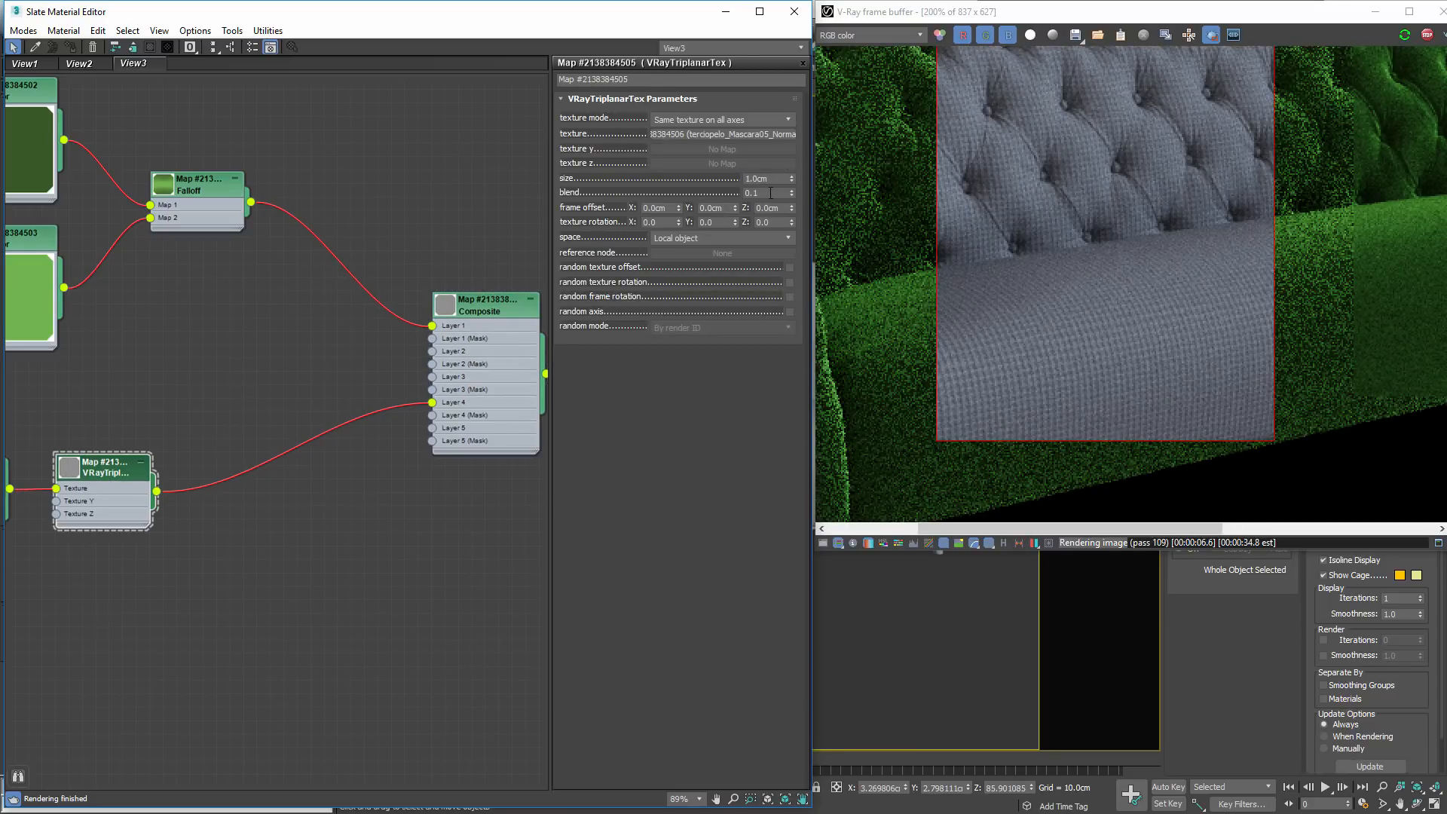
{"action": "double_click", "coordinate": [754, 181]}
{"action": "middle_click_drag", "start_coordinate": [178, 452], "coordinate": [336, 448]}
{"action": "left_click_drag", "start_coordinate": [251, 468], "coordinate": [265, 468]}
{"action": "mouse_move", "coordinate": [96, 433]}
{"action": "left_mouse_down"}
{"action": "mouse_move", "coordinate": [93, 405]}
{"action": "mouse_move", "coordinate": [108, 445]}
{"action": "left_mouse_up"}
{"action": "left_click_drag", "start_coordinate": [784, 176], "coordinate": [614, 174]}
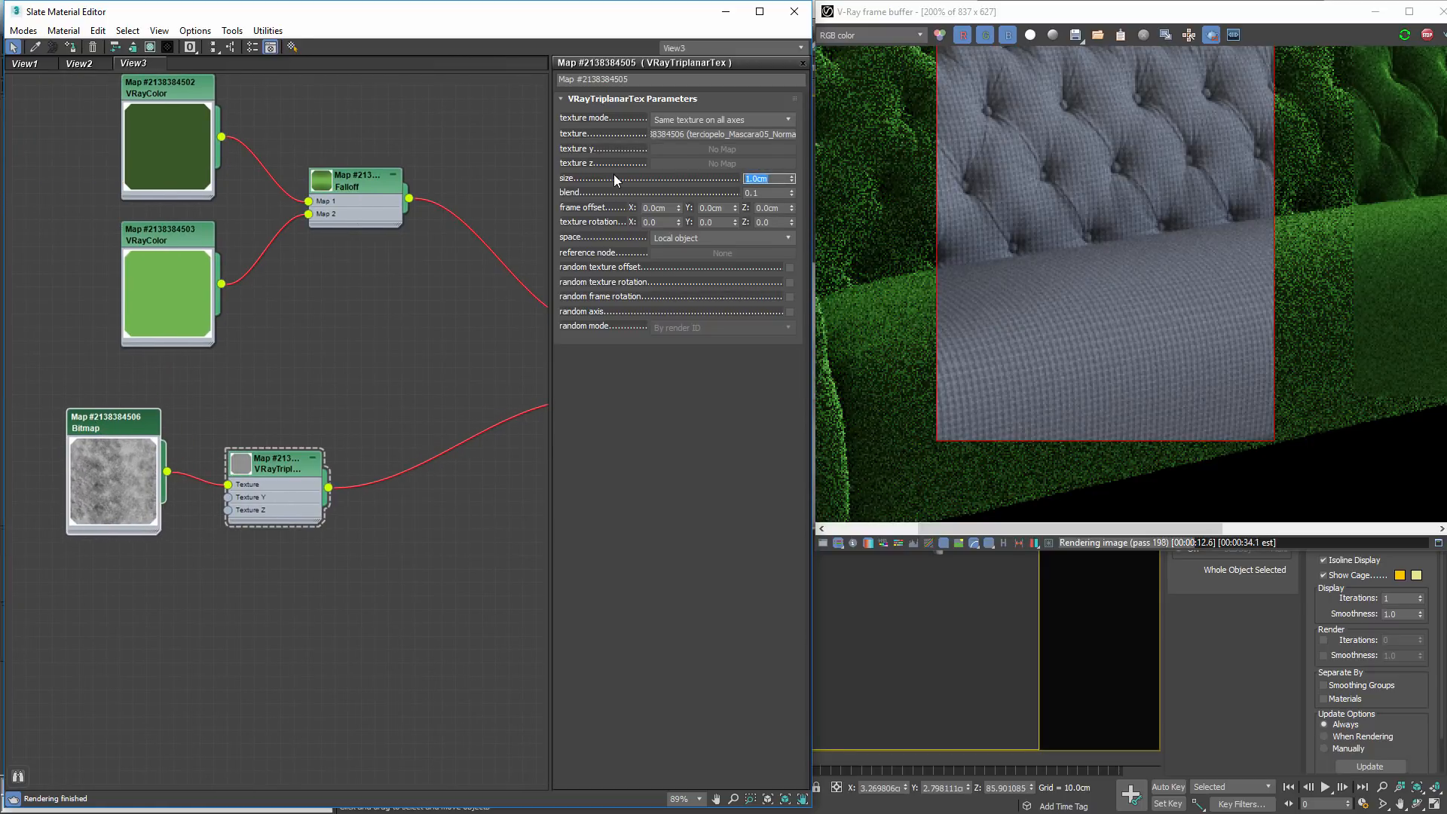
{"action": "type", "text": "50"}
{"action": "key", "text": "Return"}
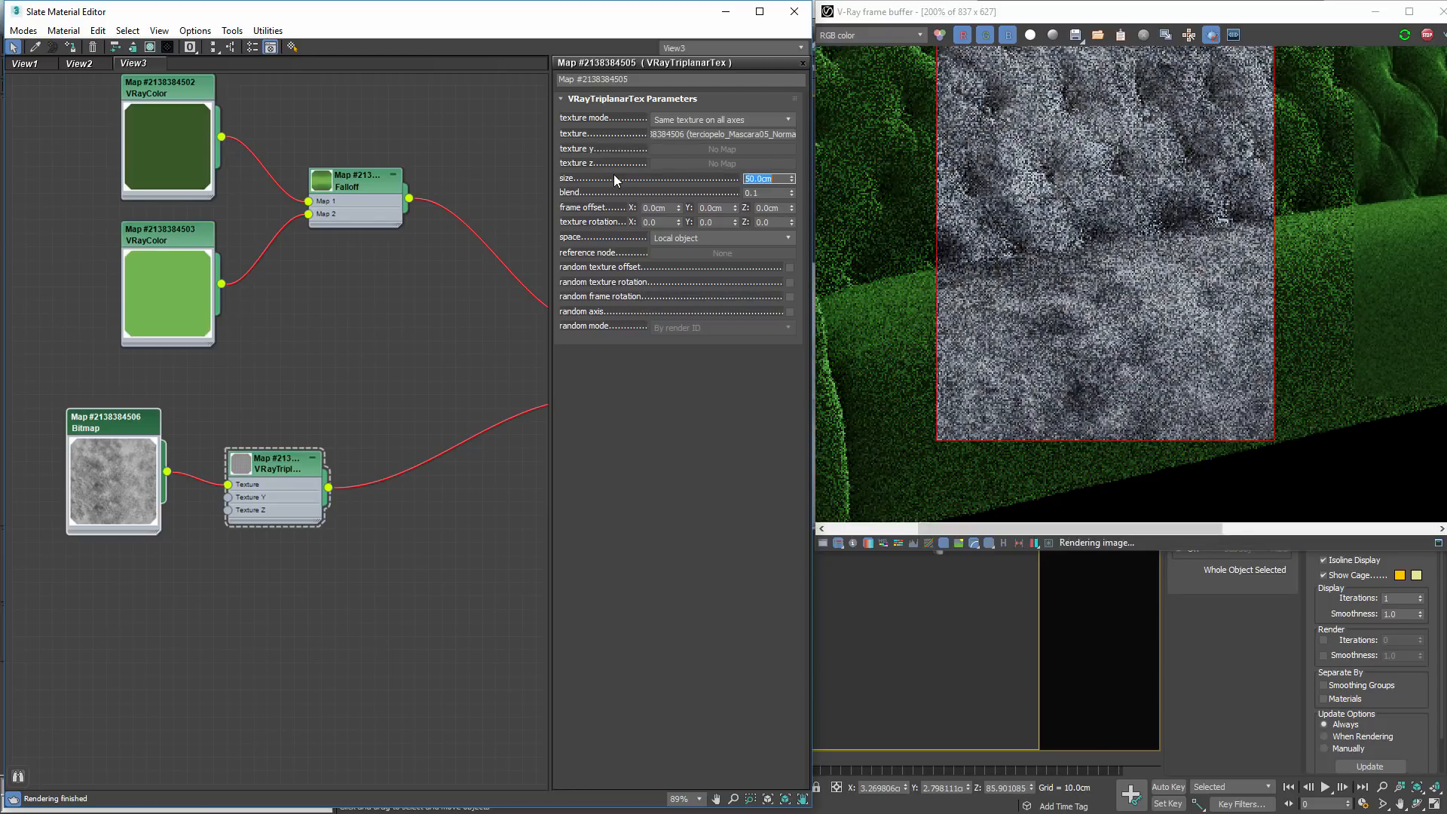
- Redraw the render region larger so that it covers most of the sofa's backrest and seat
{"action": "scroll", "coordinate": [1045, 263], "scroll_direction": "down", "scroll_amount": 1}
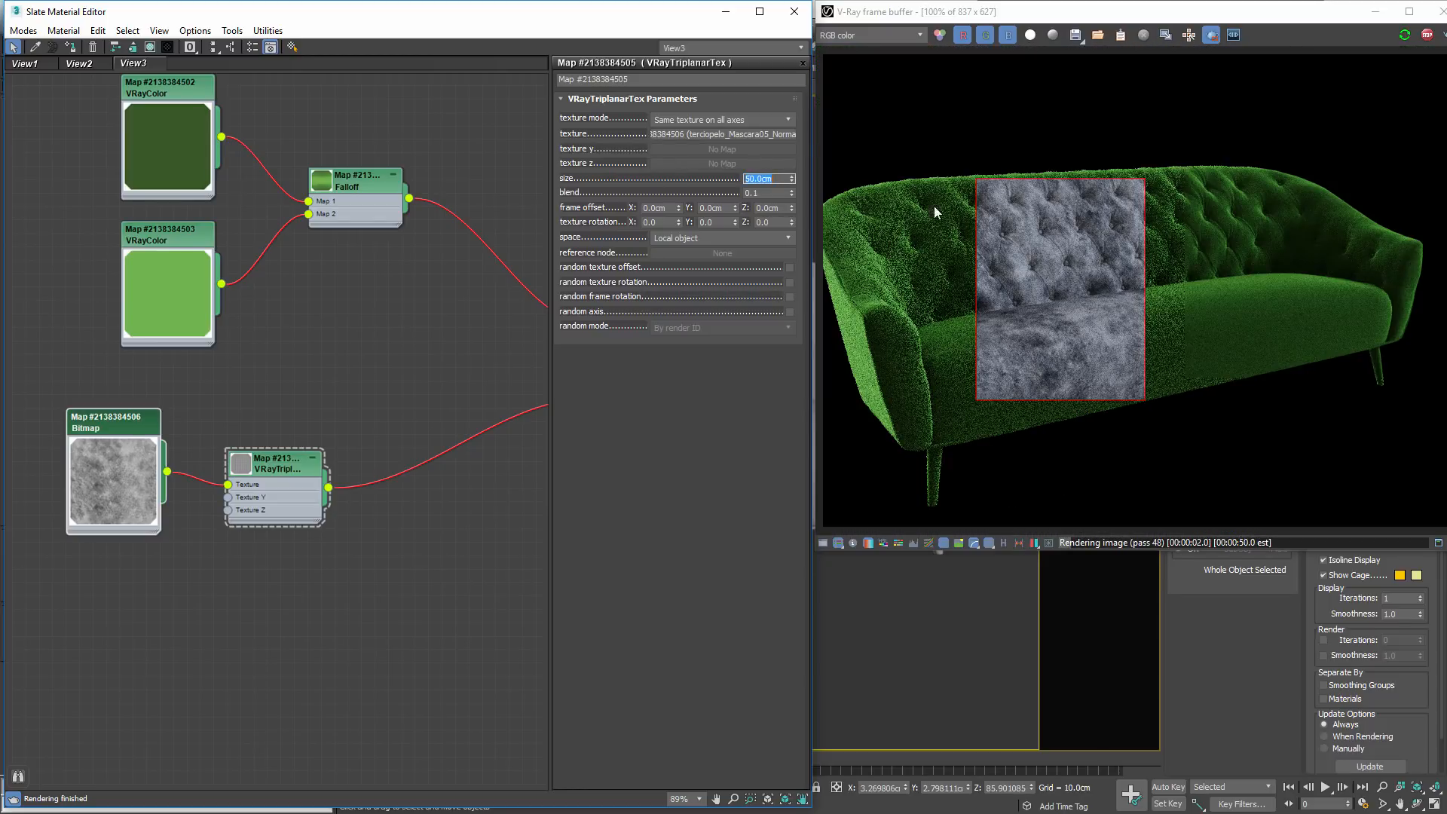
{"action": "mouse_move", "coordinate": [878, 175]}
{"action": "left_mouse_down"}
{"action": "mouse_move", "coordinate": [1071, 378]}
{"action": "mouse_move", "coordinate": [1138, 424]}
{"action": "left_mouse_up"}
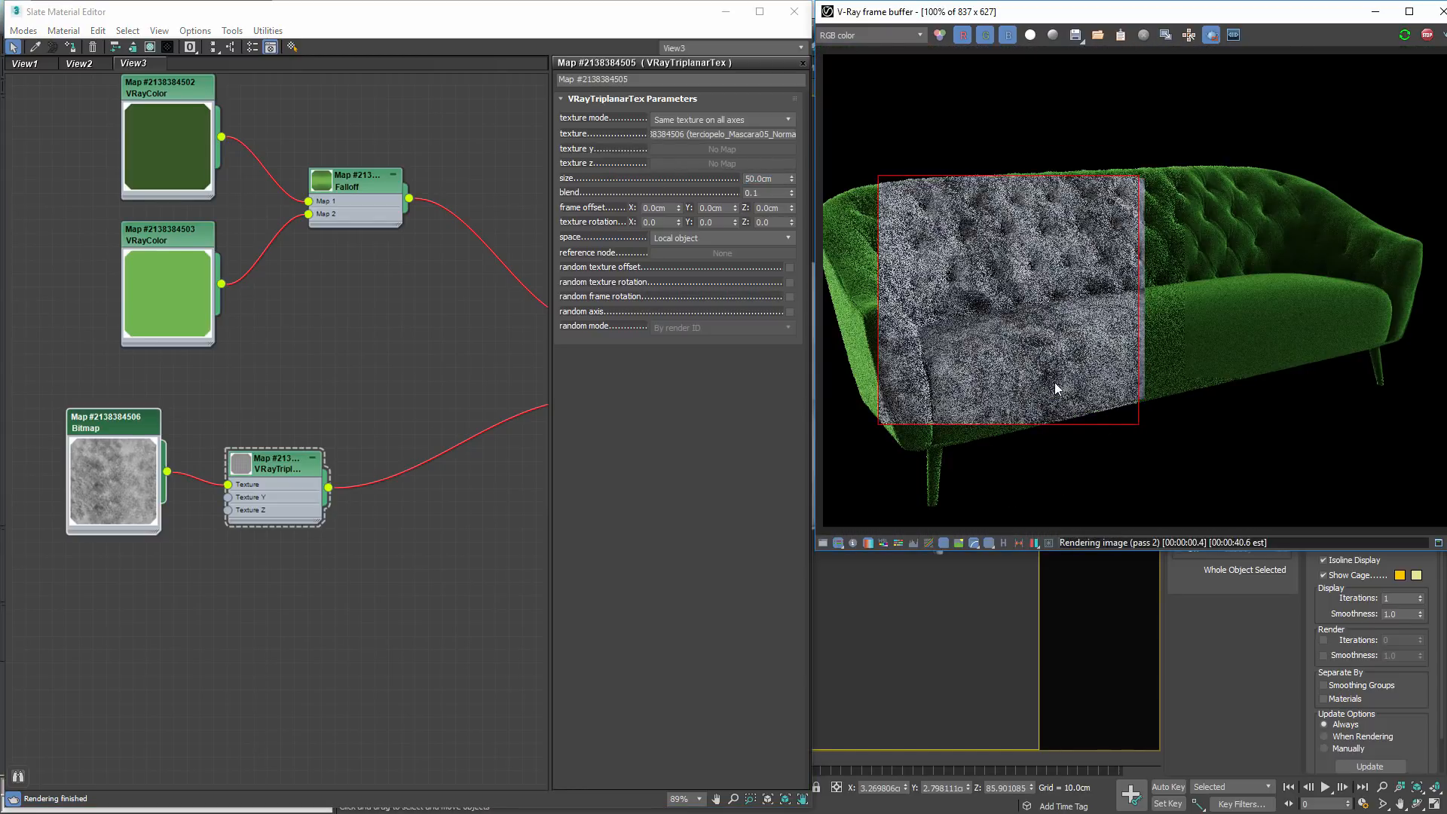
{"action": "left_click_drag", "start_coordinate": [887, 134], "coordinate": [1312, 450]}
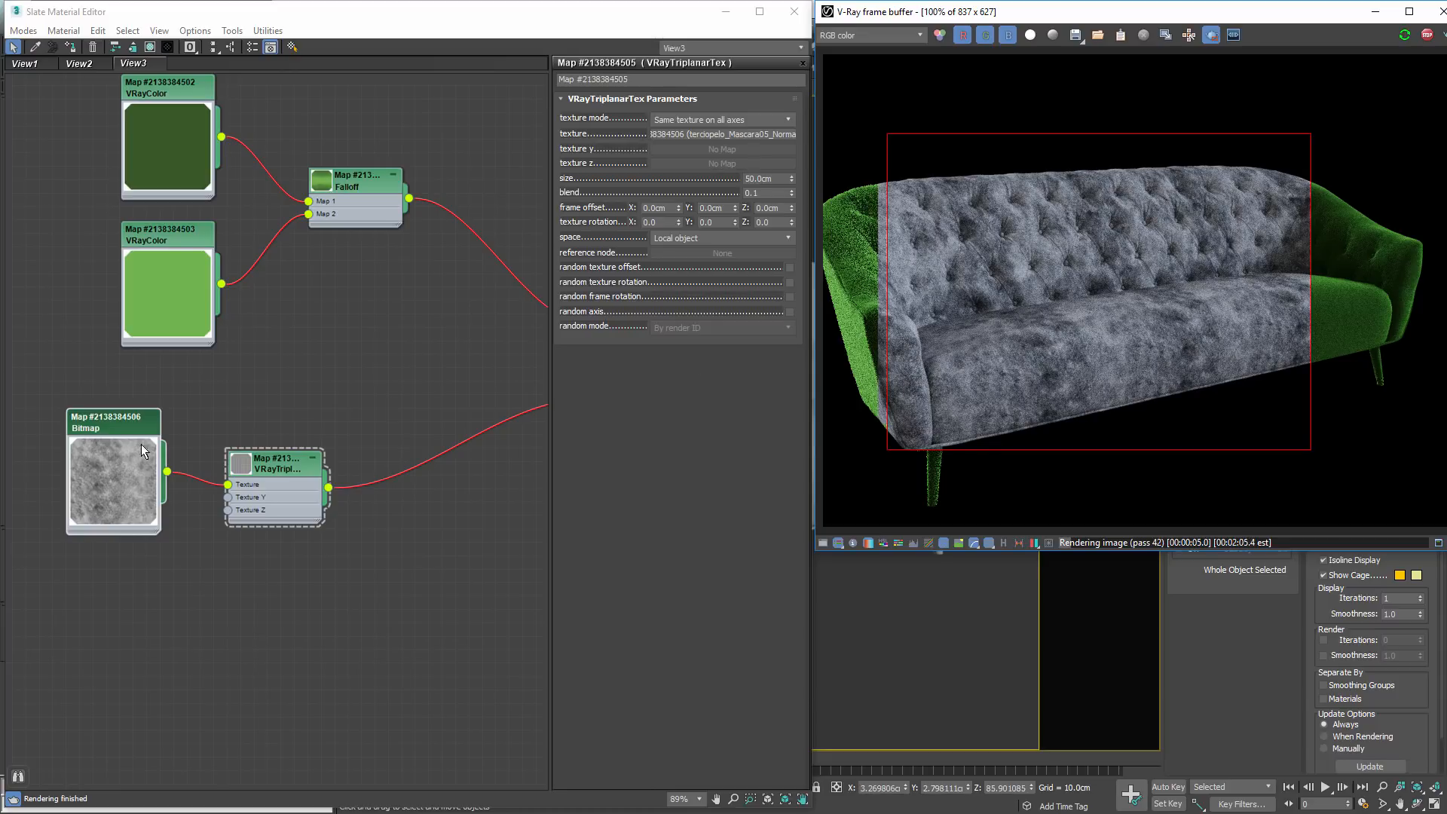
- Move the Bitmap node farther from the VRayTriplanarTex to leave room between them
{"action": "left_click_drag", "start_coordinate": [141, 451], "coordinate": [108, 453]}
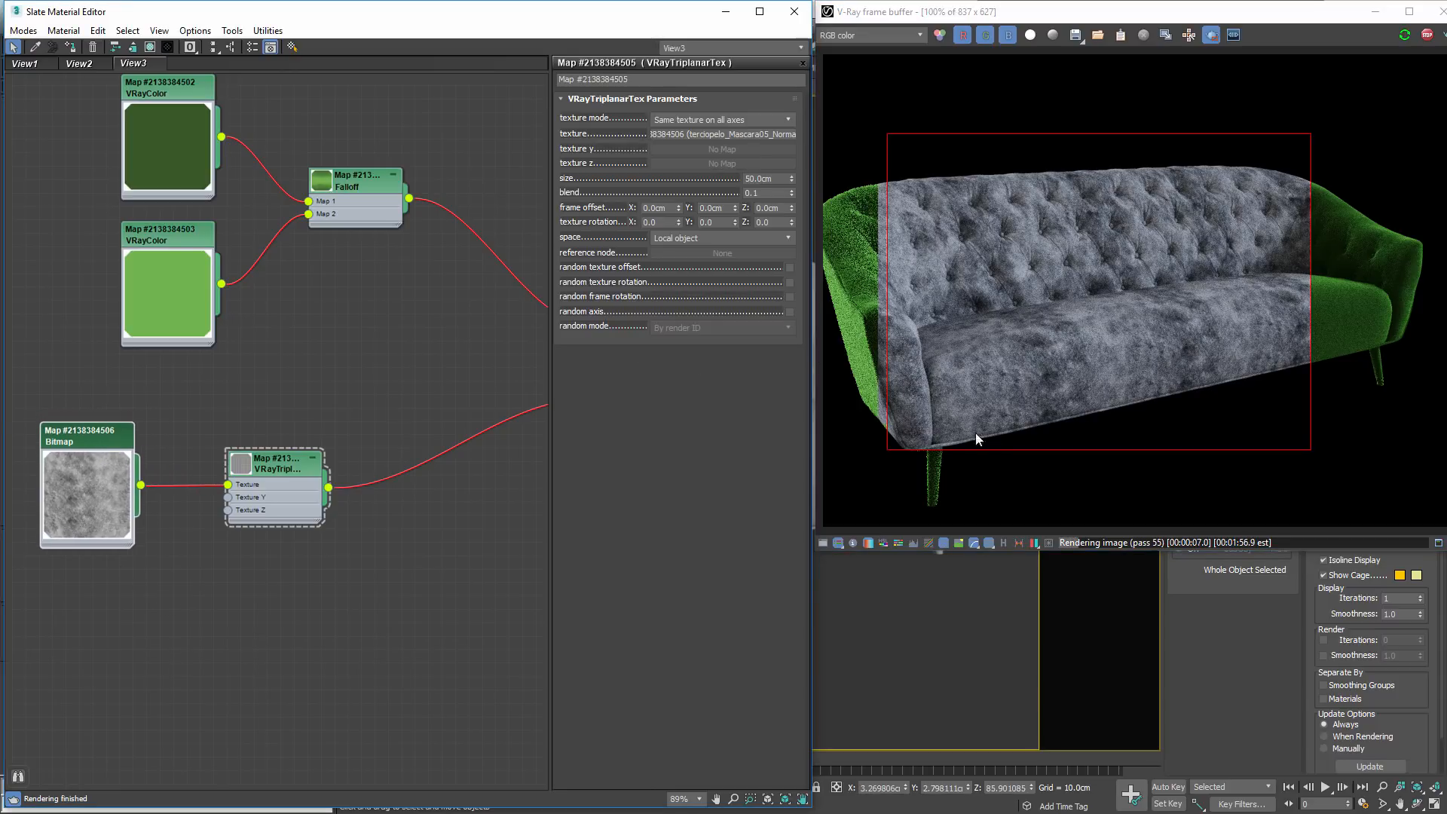
{"action": "left_click_drag", "start_coordinate": [91, 460], "coordinate": [50, 445]}
{"action": "middle_click_drag", "start_coordinate": [181, 543], "coordinate": [339, 491]}
{"action": "left_click_drag", "start_coordinate": [173, 399], "coordinate": [92, 401]}
- Create a Composite map below the VRayTriplanarTex and connect the fabric Bitmap to its Layer 1
{"action": "right_click", "coordinate": [297, 544]}
{"action": "mouse_move", "coordinate": [371, 608]}
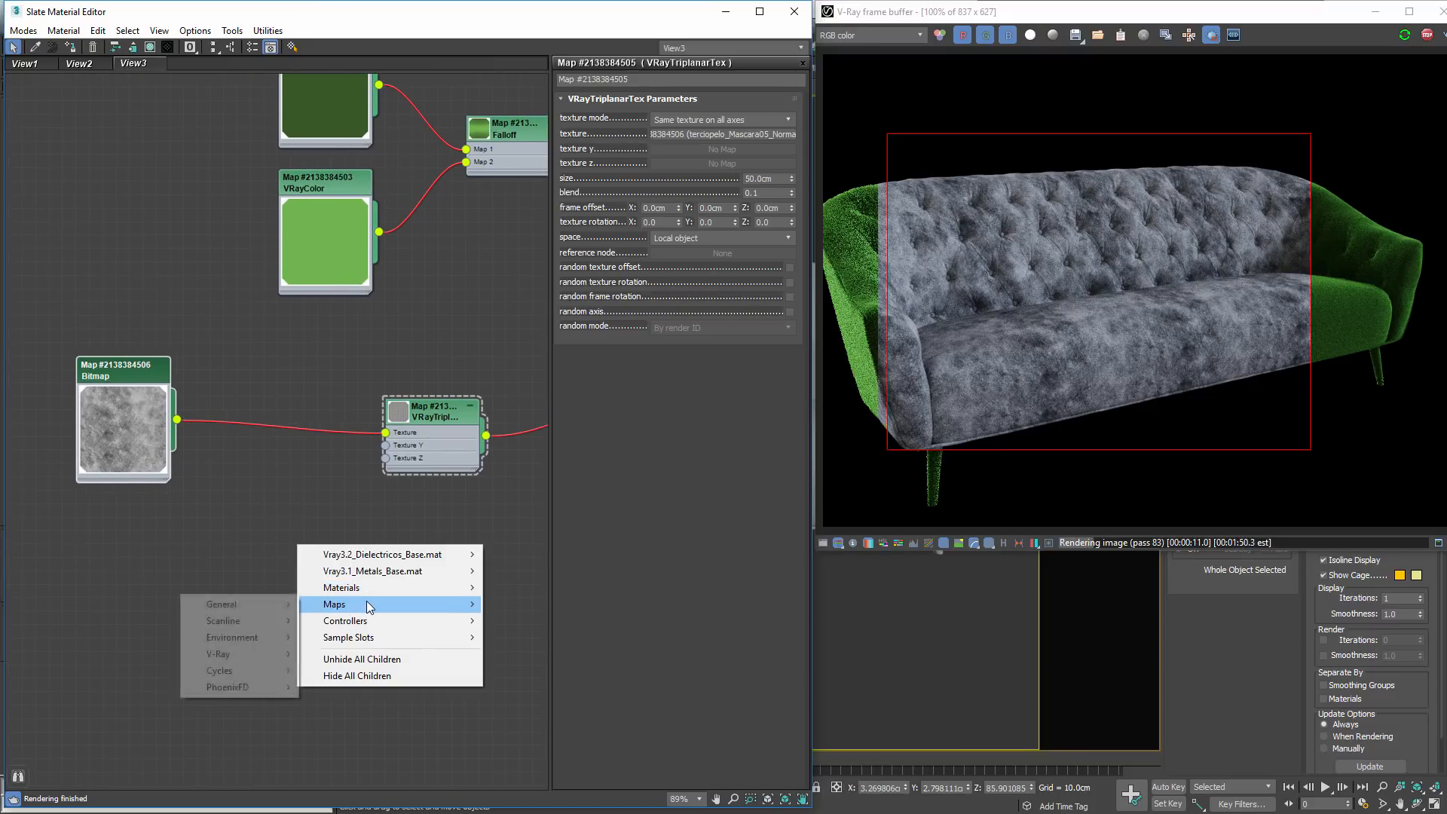
{"action": "mouse_move", "coordinate": [227, 604]}
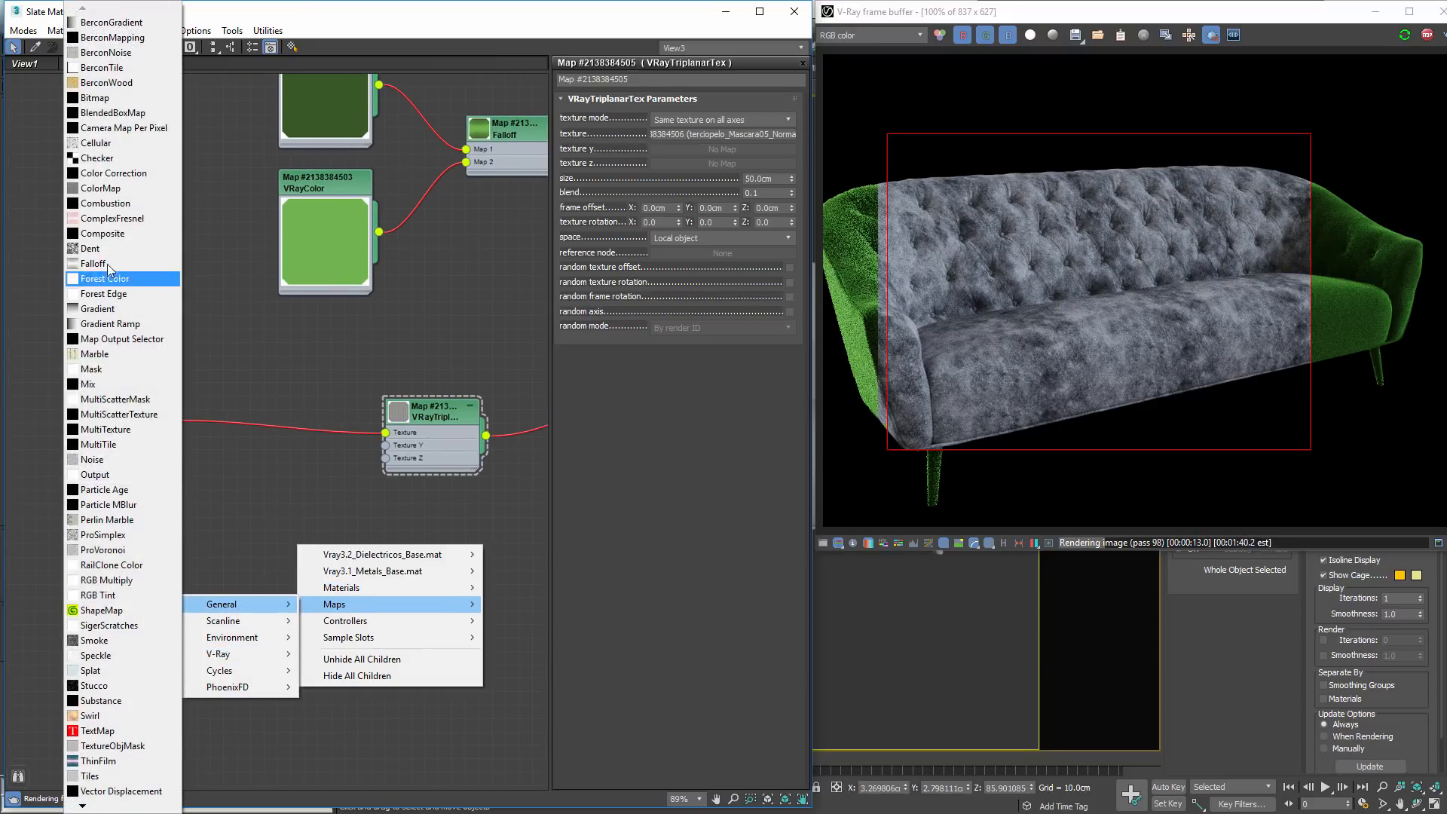
{"action": "left_click", "coordinate": [128, 232]}
{"action": "left_click_drag", "start_coordinate": [320, 565], "coordinate": [285, 502]}
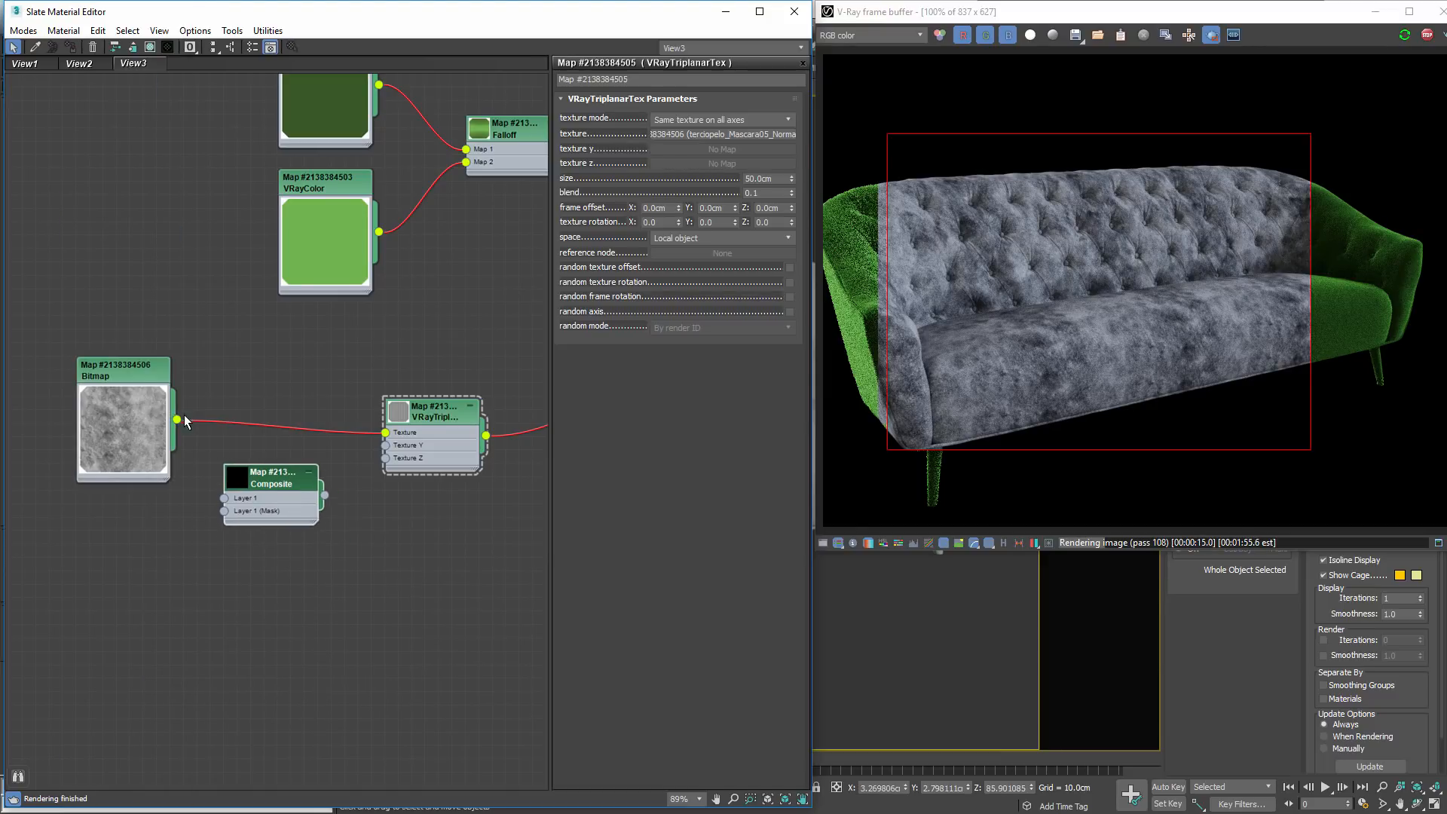
{"action": "left_click_drag", "start_coordinate": [177, 419], "coordinate": [120, 370]}
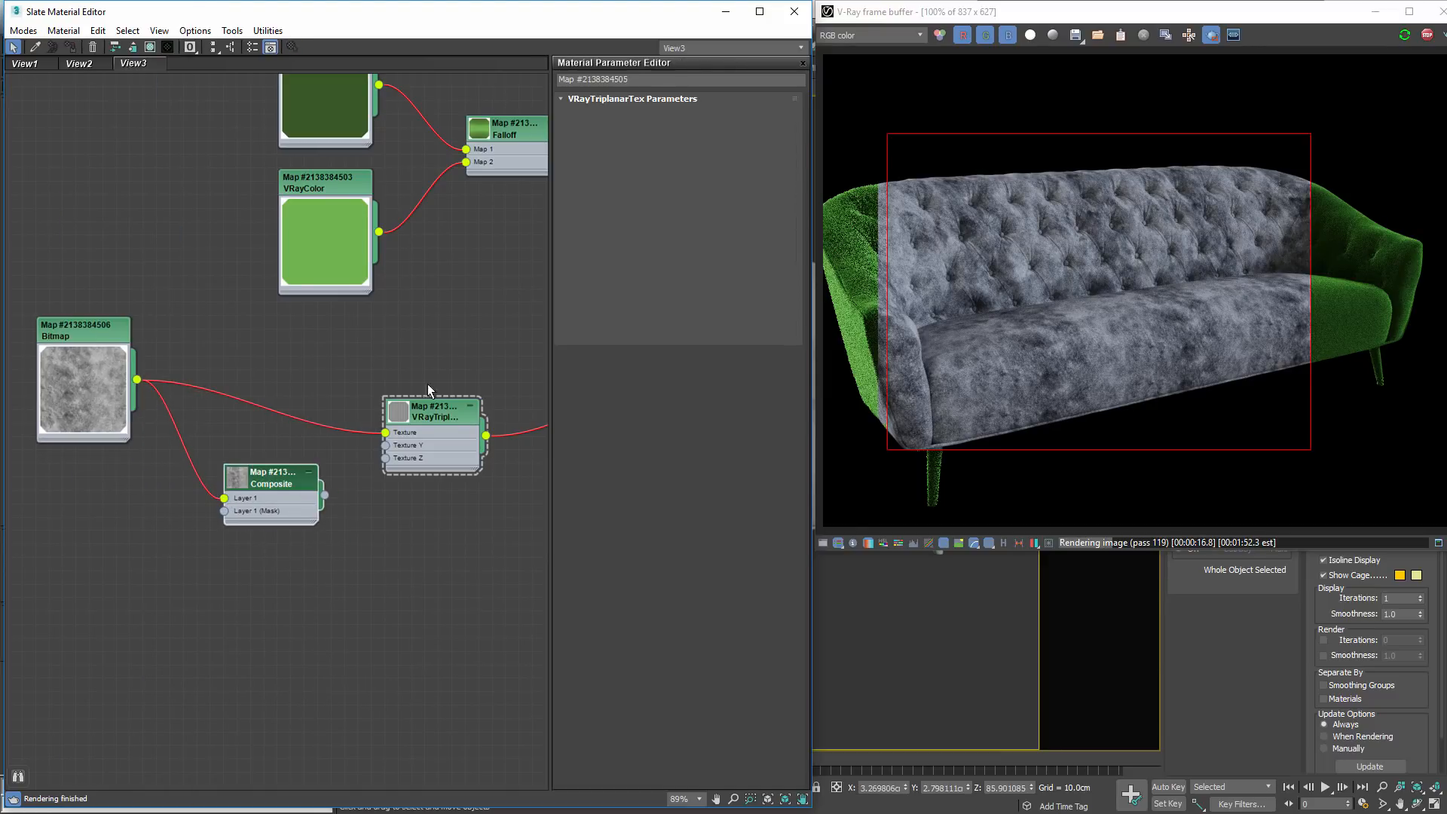
- Add a second layer to the new Composite map
{"action": "double_click", "coordinate": [272, 479]}
{"action": "left_click", "coordinate": [790, 116]}
{"action": "left_click_drag", "start_coordinate": [289, 516], "coordinate": [303, 516]}
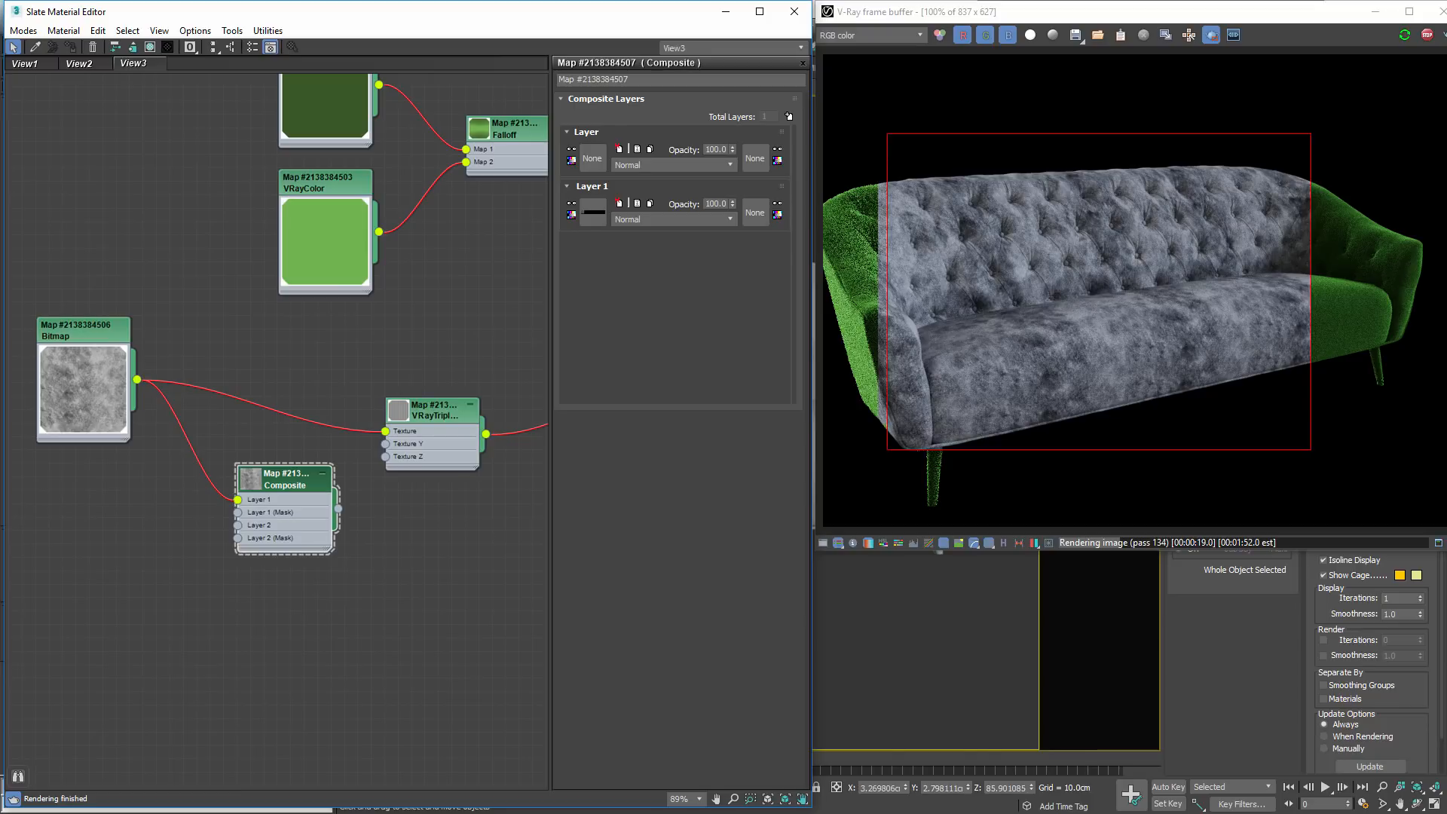
- Bring terciopelo_Mascara04_Normalized.jpg in as a Bitmap, connect it to Layer 2 of the new Composite and close the image previews
{"action": "key", "text": "alt+Tab"}
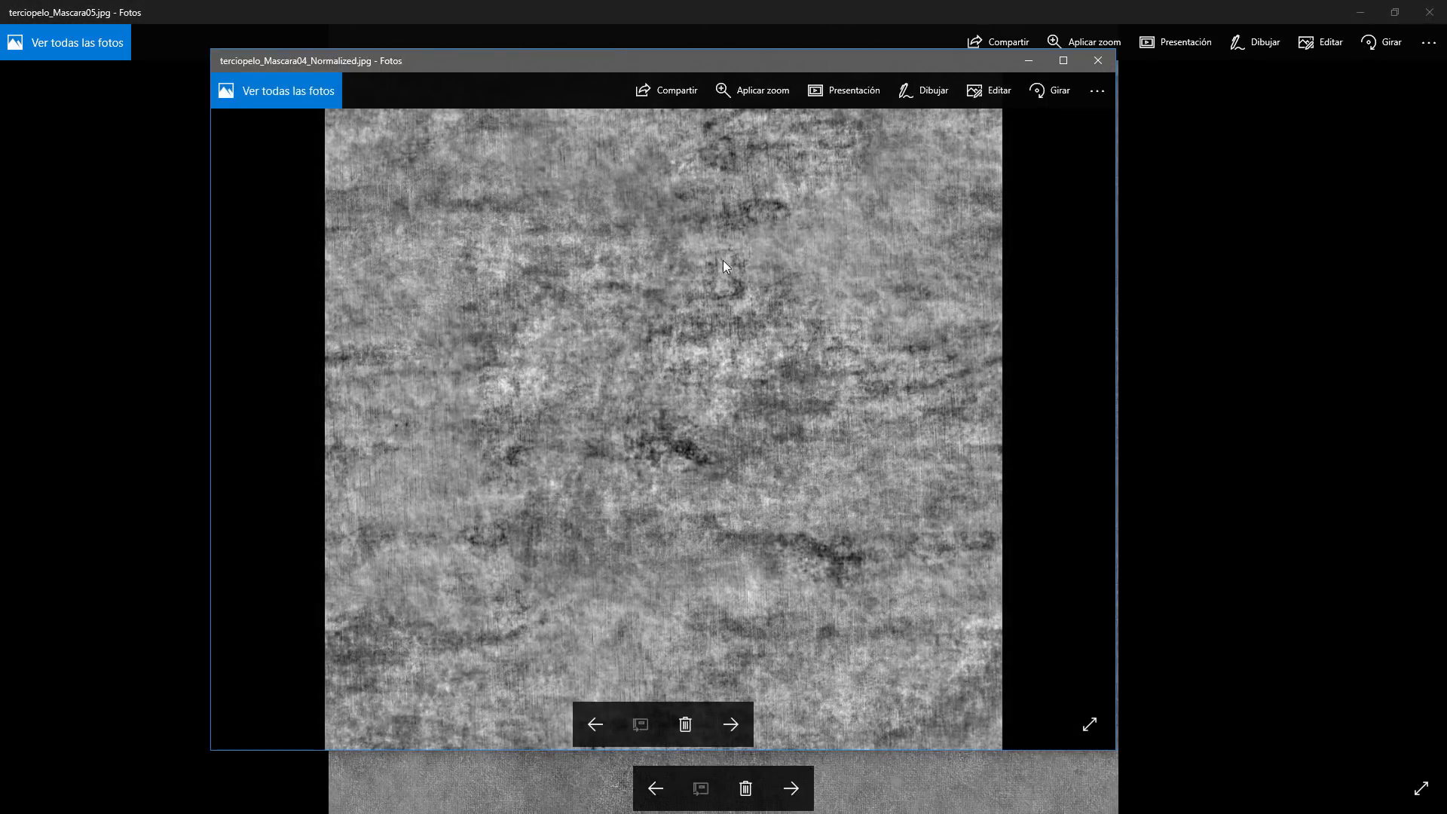
{"action": "left_click", "coordinate": [1098, 61]}
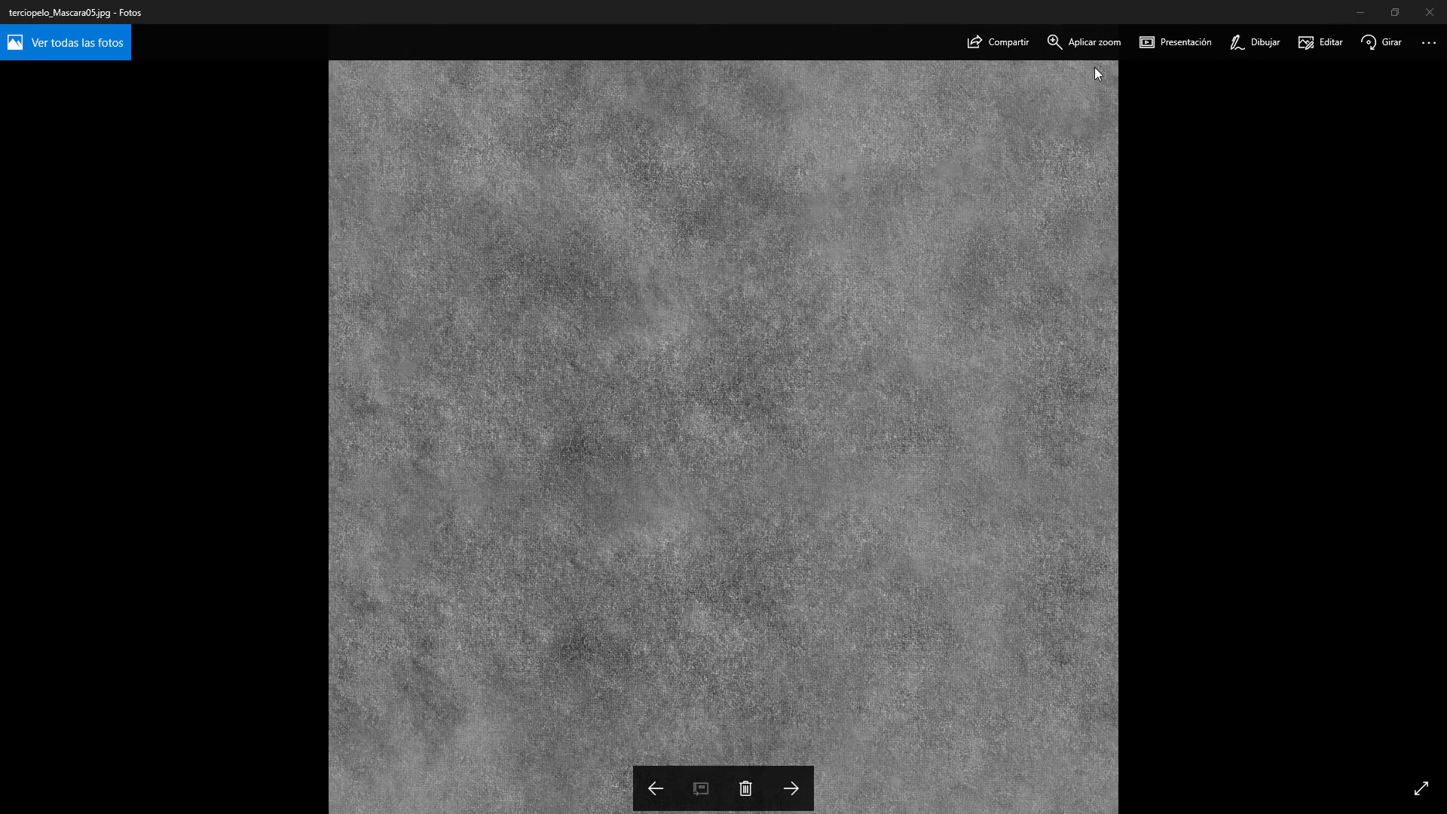
{"action": "left_click", "coordinate": [1439, 7]}
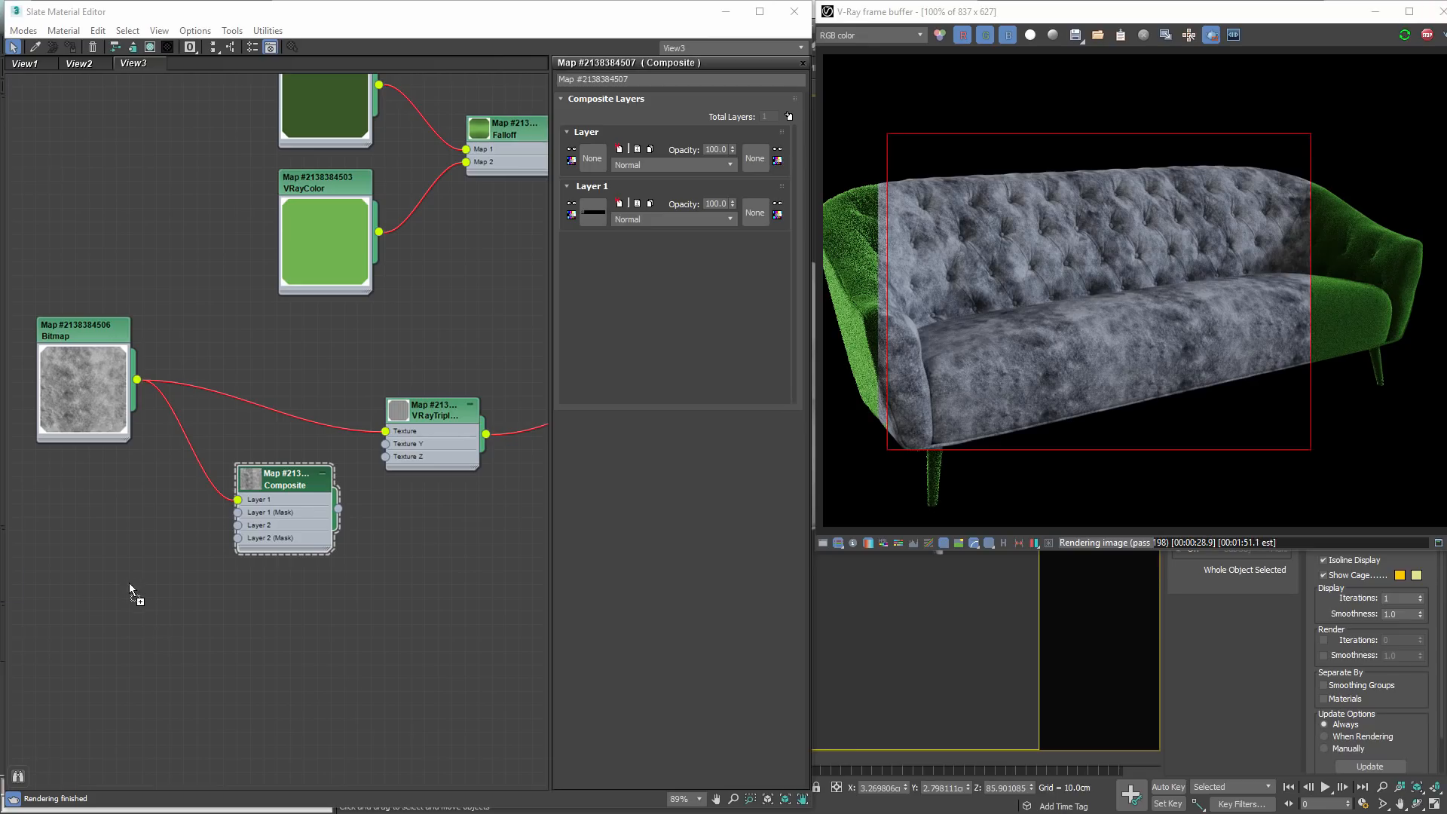
{"action": "left_click_drag", "start_coordinate": [129, 582], "coordinate": [79, 545]}
{"action": "left_click_drag", "start_coordinate": [232, 541], "coordinate": [238, 525]}
{"action": "left_click_drag", "start_coordinate": [73, 560], "coordinate": [61, 520]}
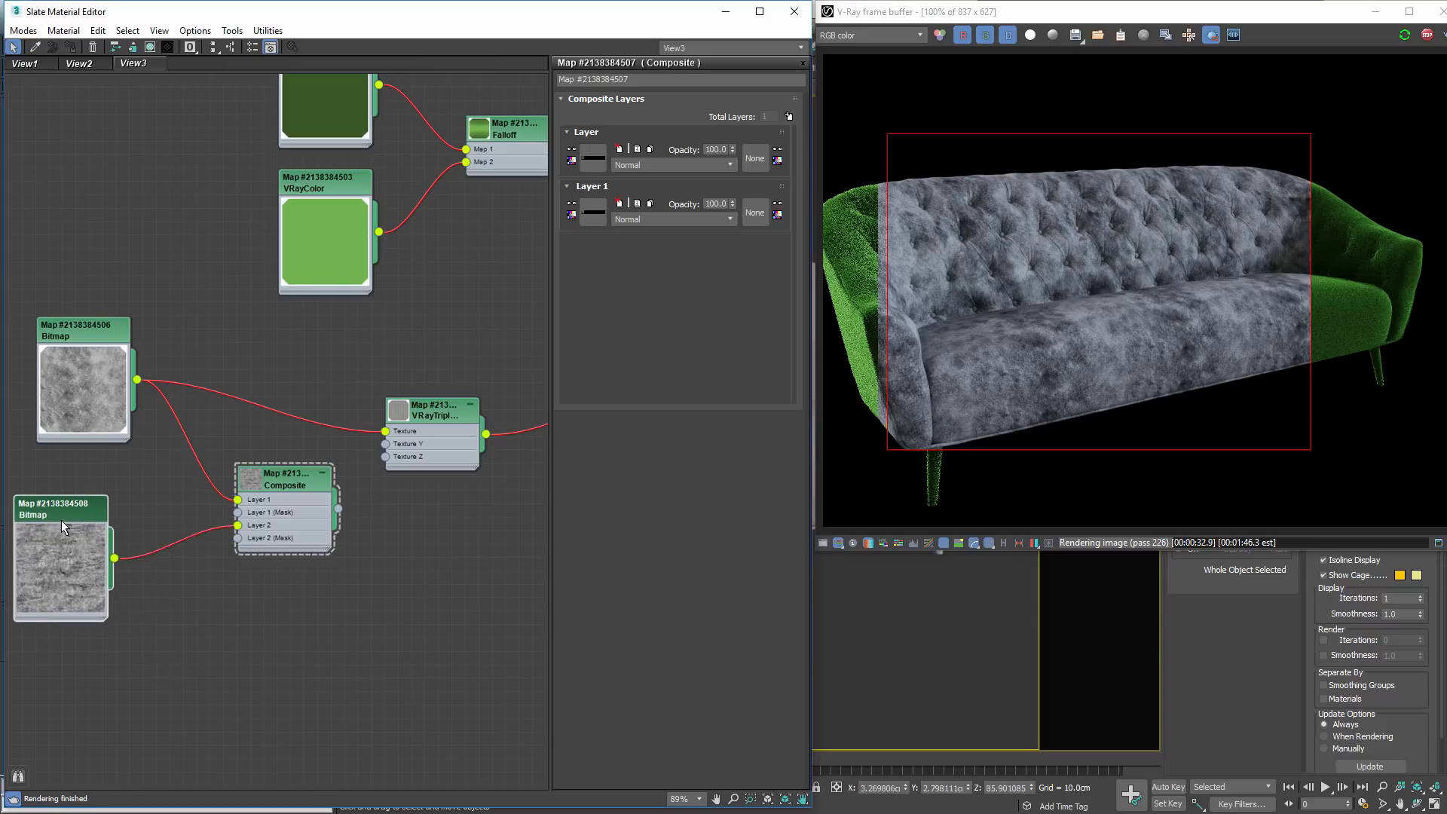
- Arrange the two fabric Bitmaps in a column beside the new Composite node
{"action": "left_click_drag", "start_coordinate": [273, 487], "coordinate": [232, 487]}
{"action": "middle_click_drag", "start_coordinate": [201, 559], "coordinate": [322, 536]}
{"action": "left_click_drag", "start_coordinate": [165, 520], "coordinate": [178, 493]}
{"action": "left_click_drag", "start_coordinate": [164, 327], "coordinate": [136, 300]}
{"action": "left_click_drag", "start_coordinate": [171, 490], "coordinate": [158, 463]}
{"action": "left_click_drag", "start_coordinate": [368, 475], "coordinate": [355, 448]}
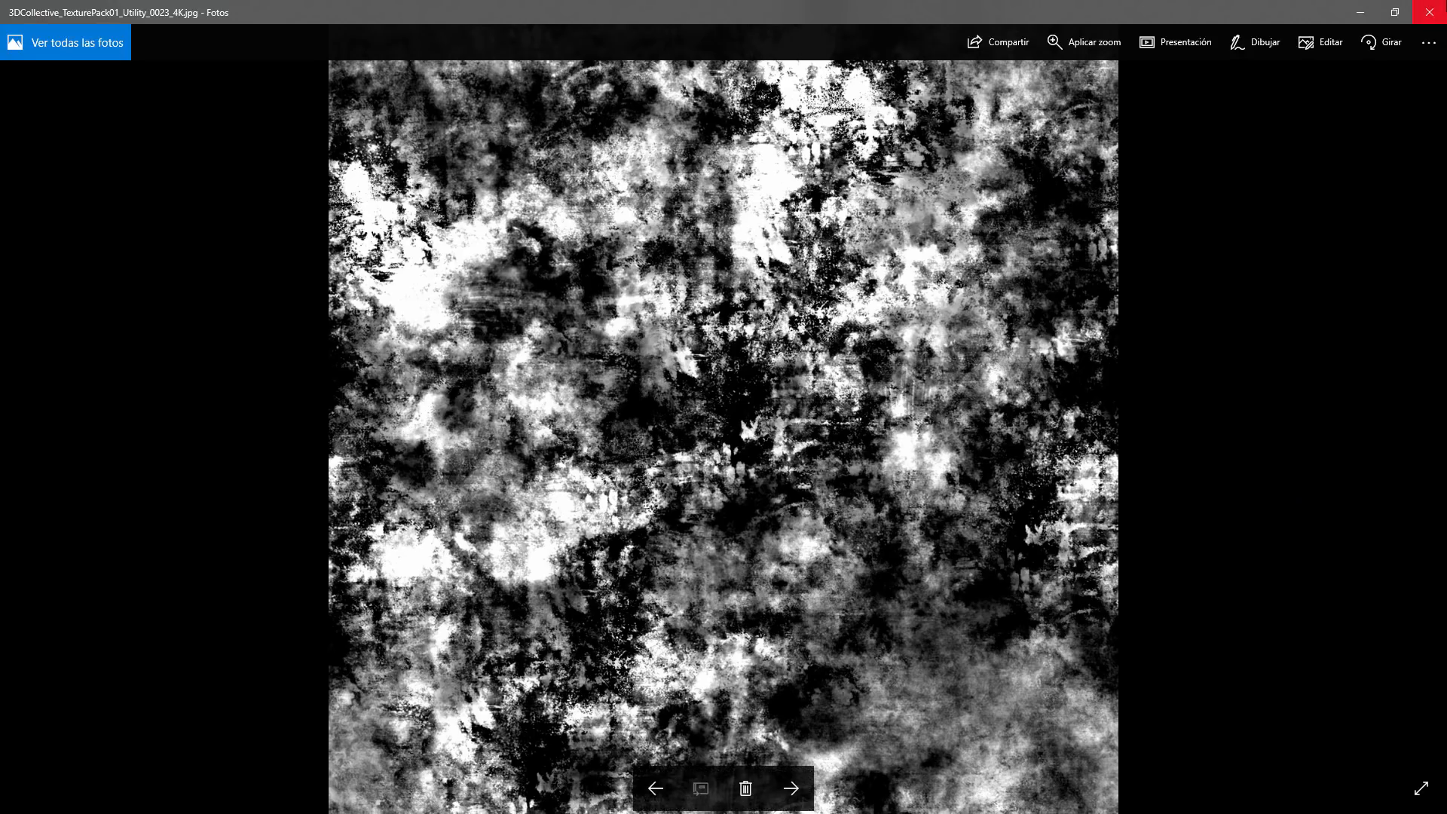
- Bring 3DCollective_TexturePack01_Utility_0023_4K.jpg in as a Bitmap mask for the Composite's Layer 2 and enlarge the Composite's node preview
{"action": "left_click", "coordinate": [1429, 12]}
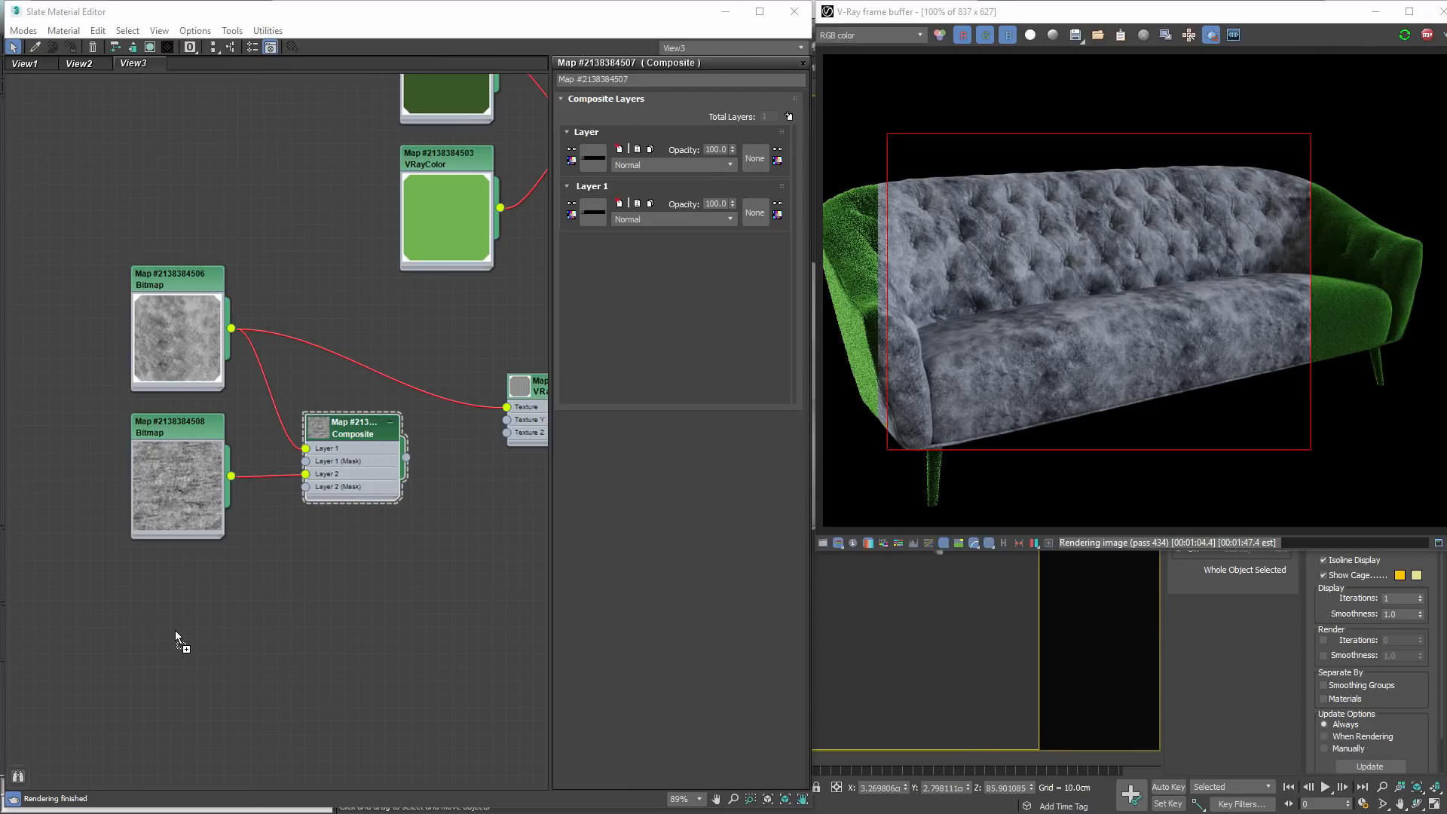
{"action": "left_click_drag", "start_coordinate": [174, 630], "coordinate": [313, 488]}
{"action": "double_click", "coordinate": [325, 428]}
{"action": "left_click_drag", "start_coordinate": [349, 431], "coordinate": [323, 405]}
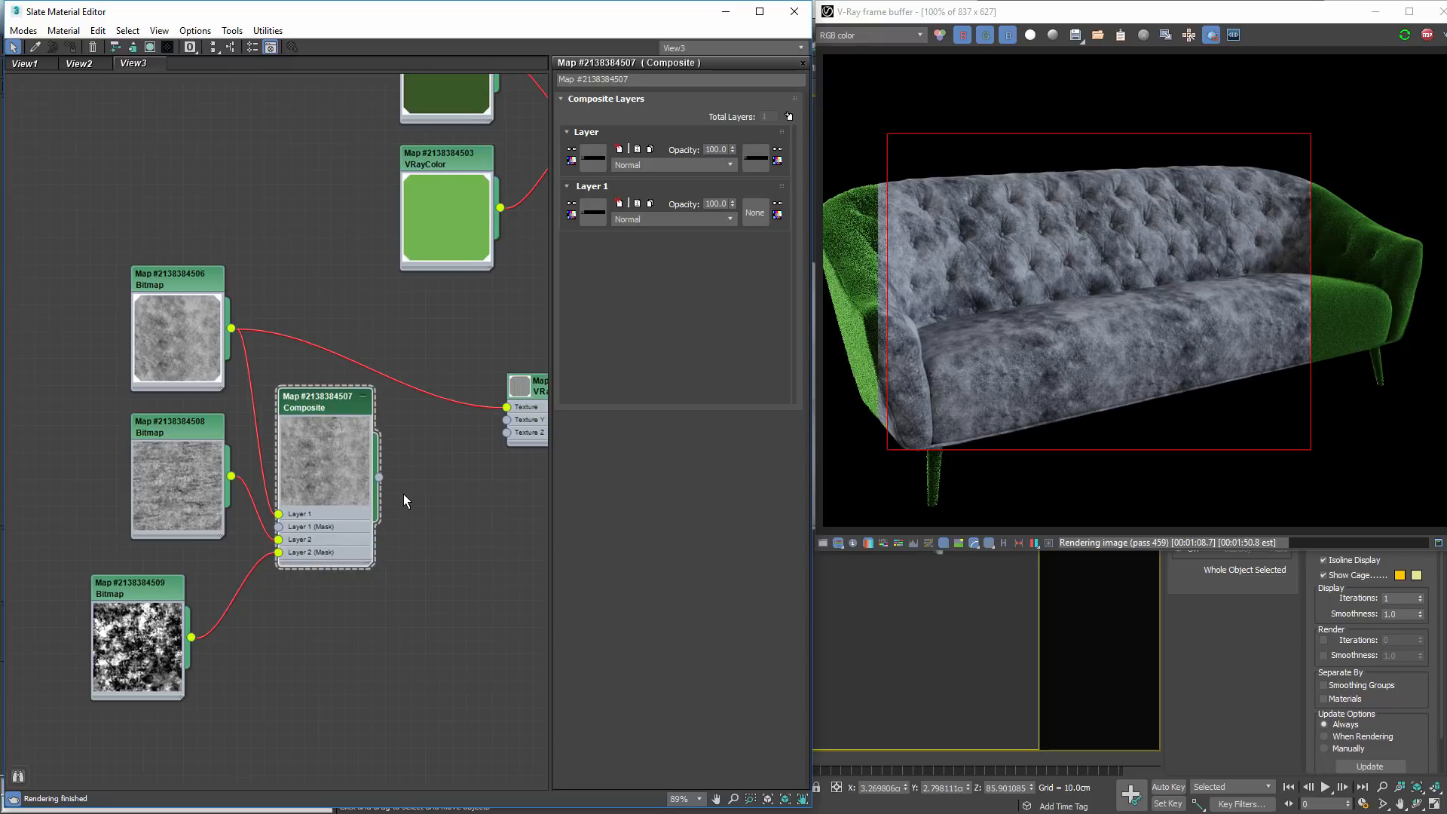
- Connect the new Composite's output to the VRayTriplanarTex Texture input and space out the surrounding nodes
{"action": "scroll", "coordinate": [400, 491], "scroll_direction": "up", "scroll_amount": 1}
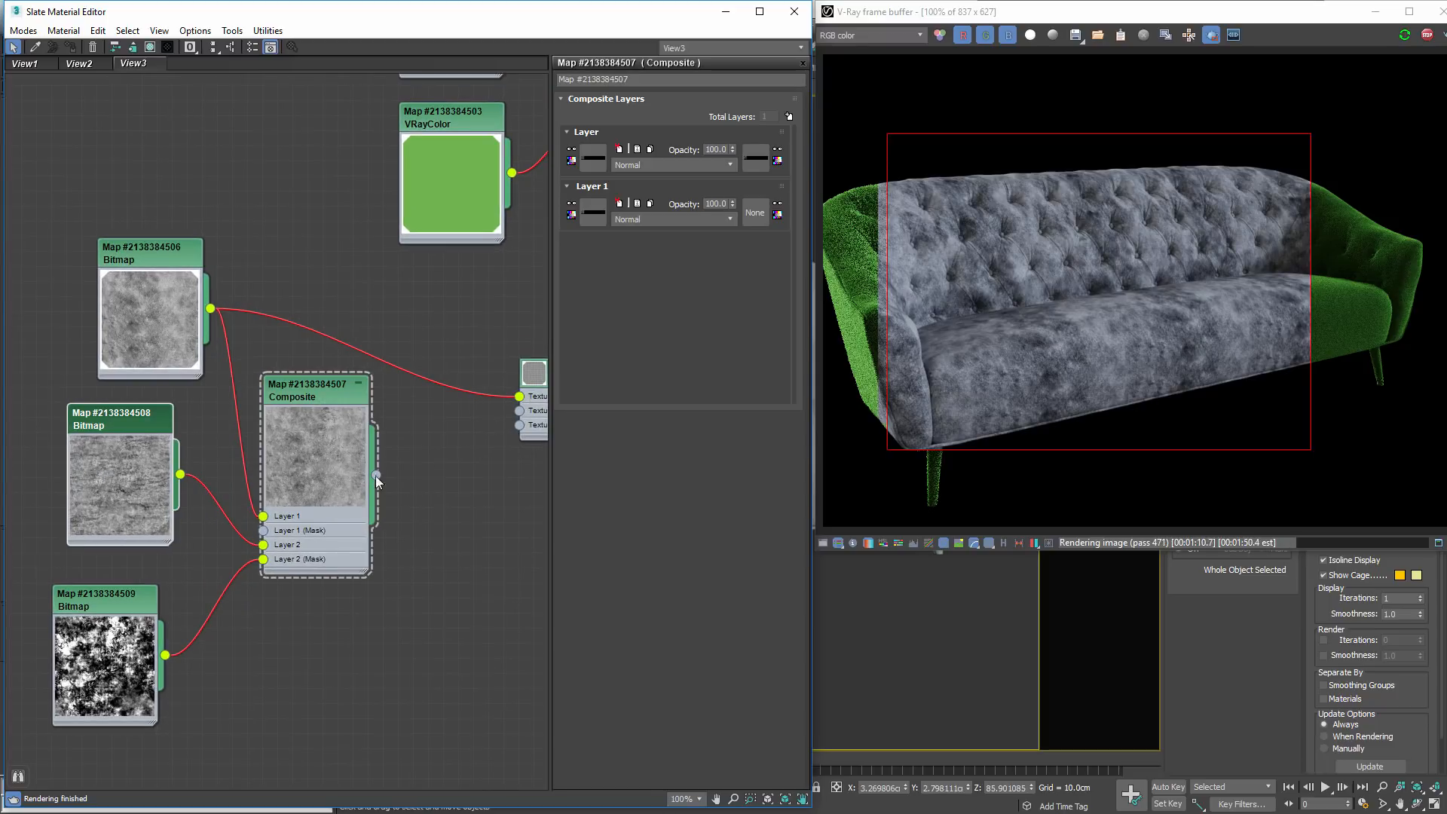
{"action": "left_click_drag", "start_coordinate": [376, 475], "coordinate": [520, 396]}
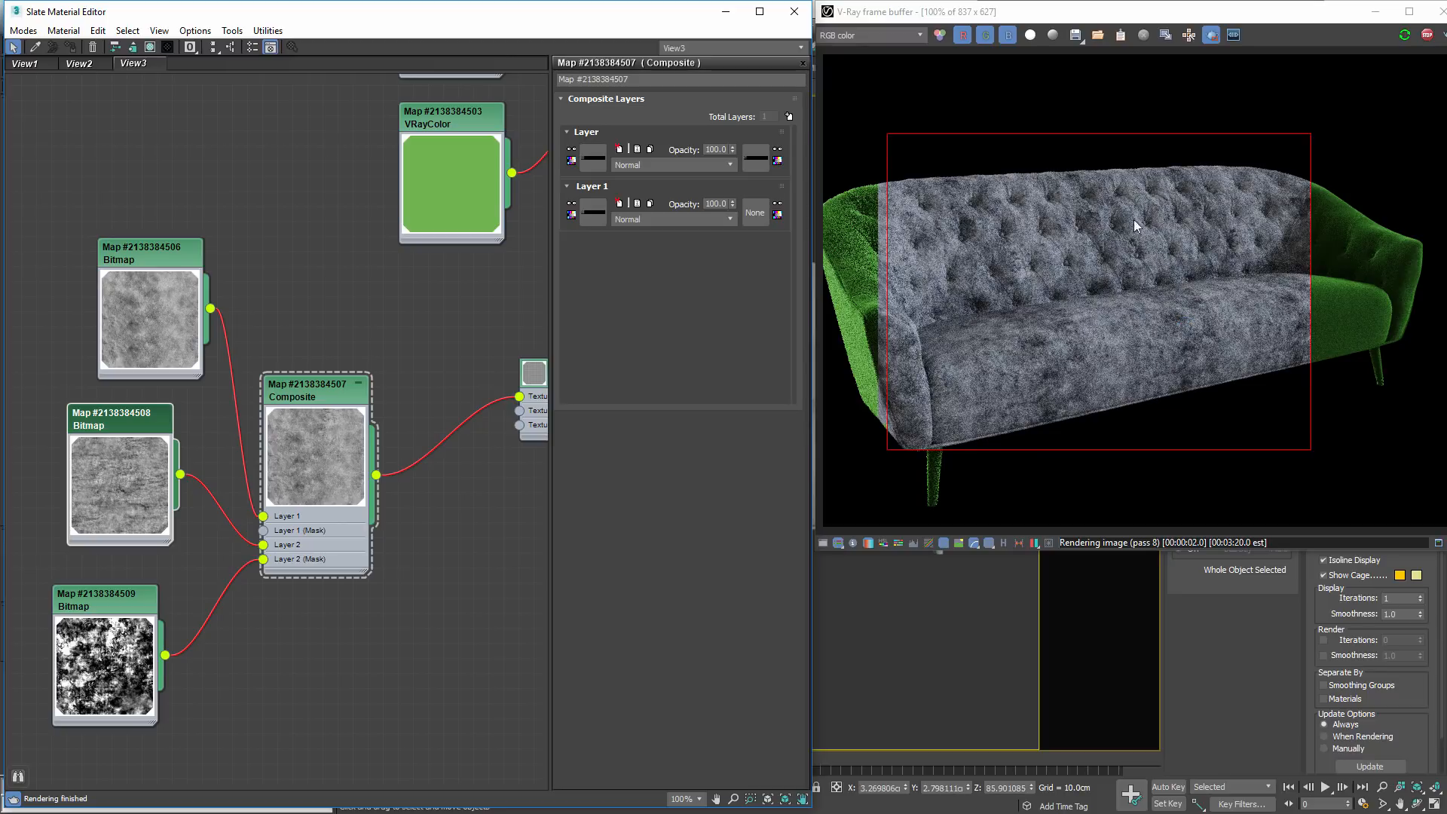
{"action": "left_click_drag", "start_coordinate": [339, 392], "coordinate": [415, 361]}
{"action": "left_click_drag", "start_coordinate": [143, 421], "coordinate": [159, 435]}
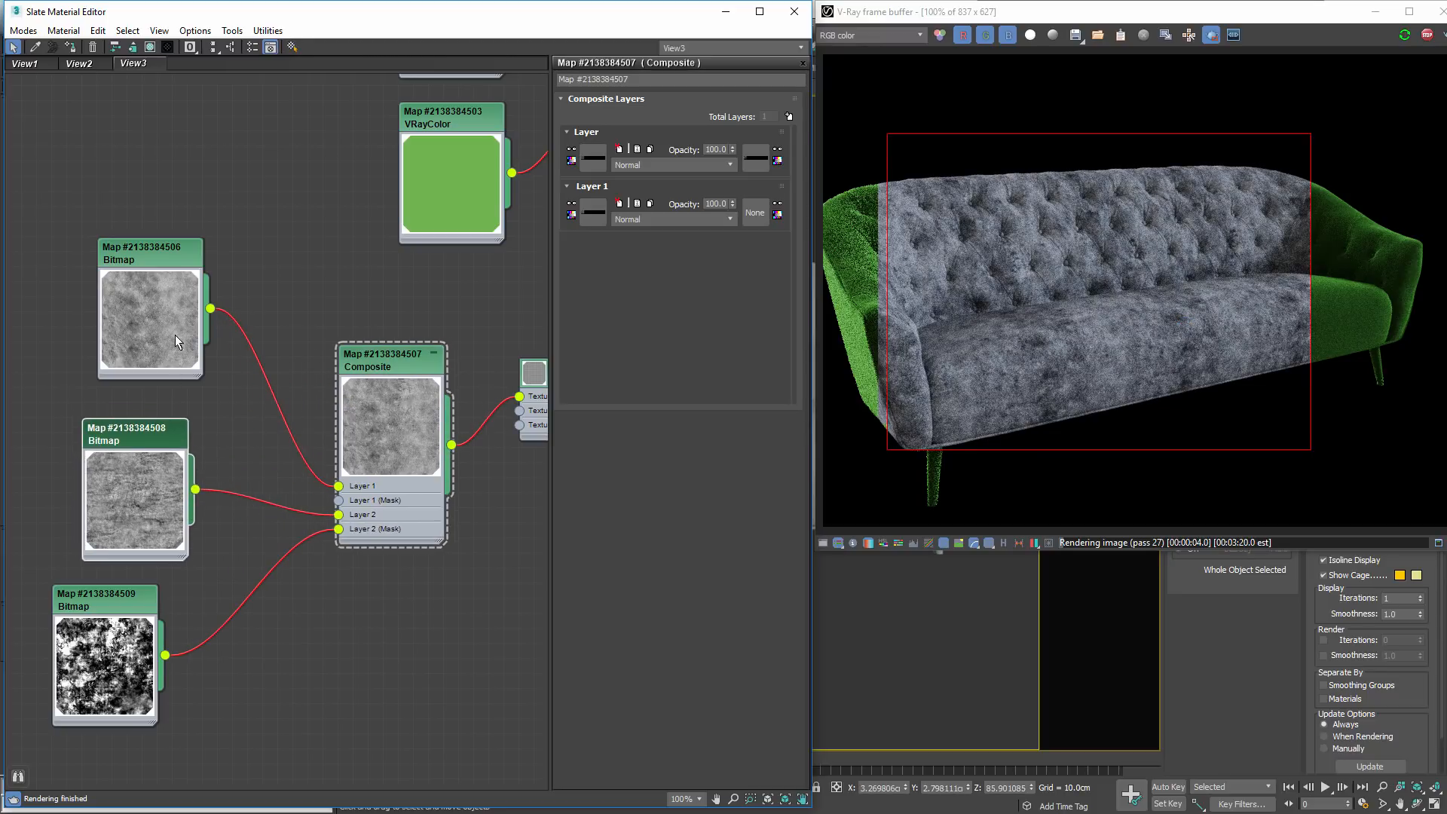
{"action": "left_click_drag", "start_coordinate": [170, 258], "coordinate": [139, 258]}
{"action": "left_click_drag", "start_coordinate": [150, 436], "coordinate": [135, 436]}
- Set the U and V tiling of the black-and-white mask Bitmap to 0.5
{"action": "double_click", "coordinate": [114, 597]}
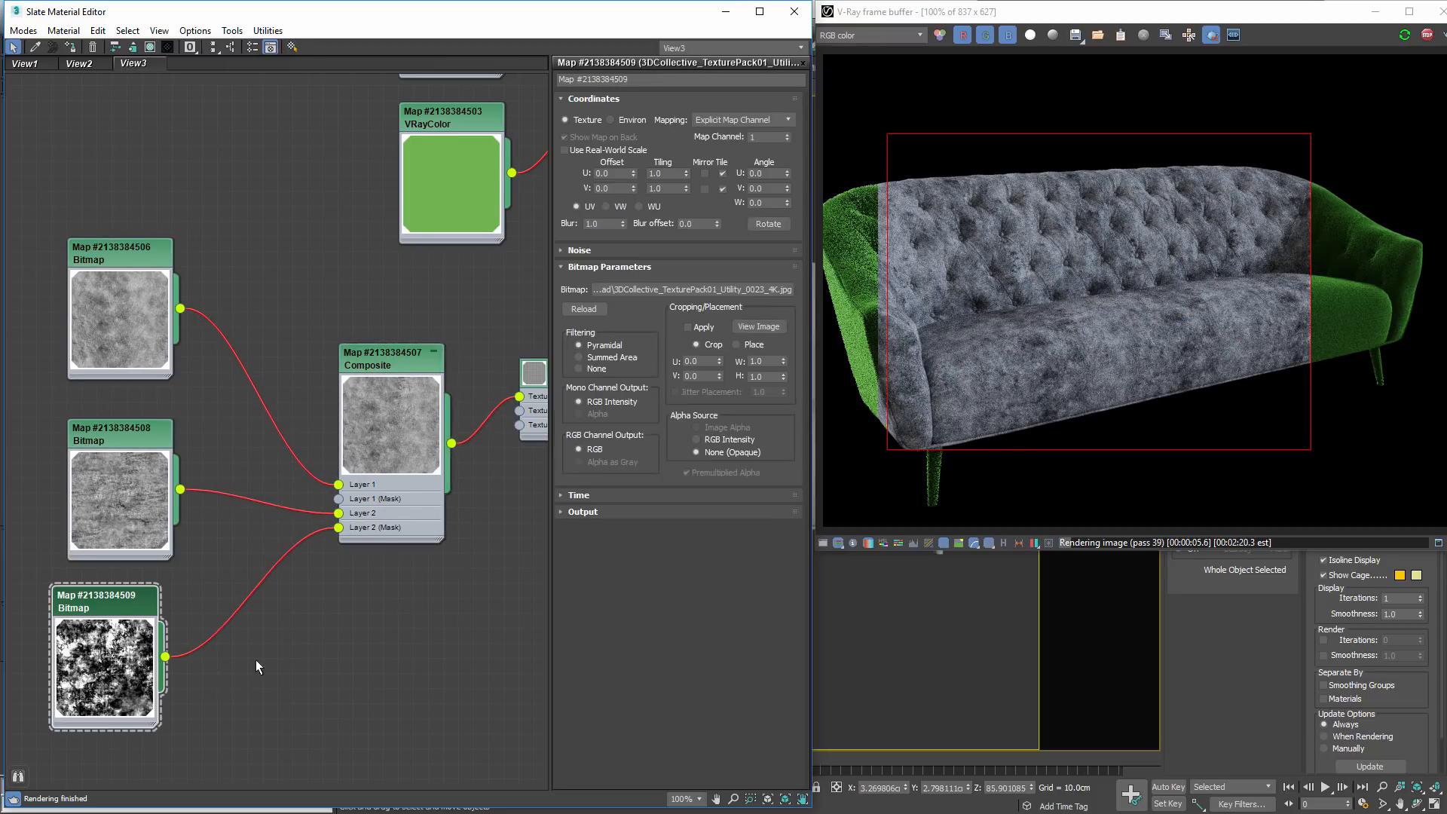
{"action": "scroll", "coordinate": [255, 659], "scroll_direction": "down", "scroll_amount": 1}
{"action": "left_click_drag", "start_coordinate": [673, 174], "coordinate": [574, 173]}
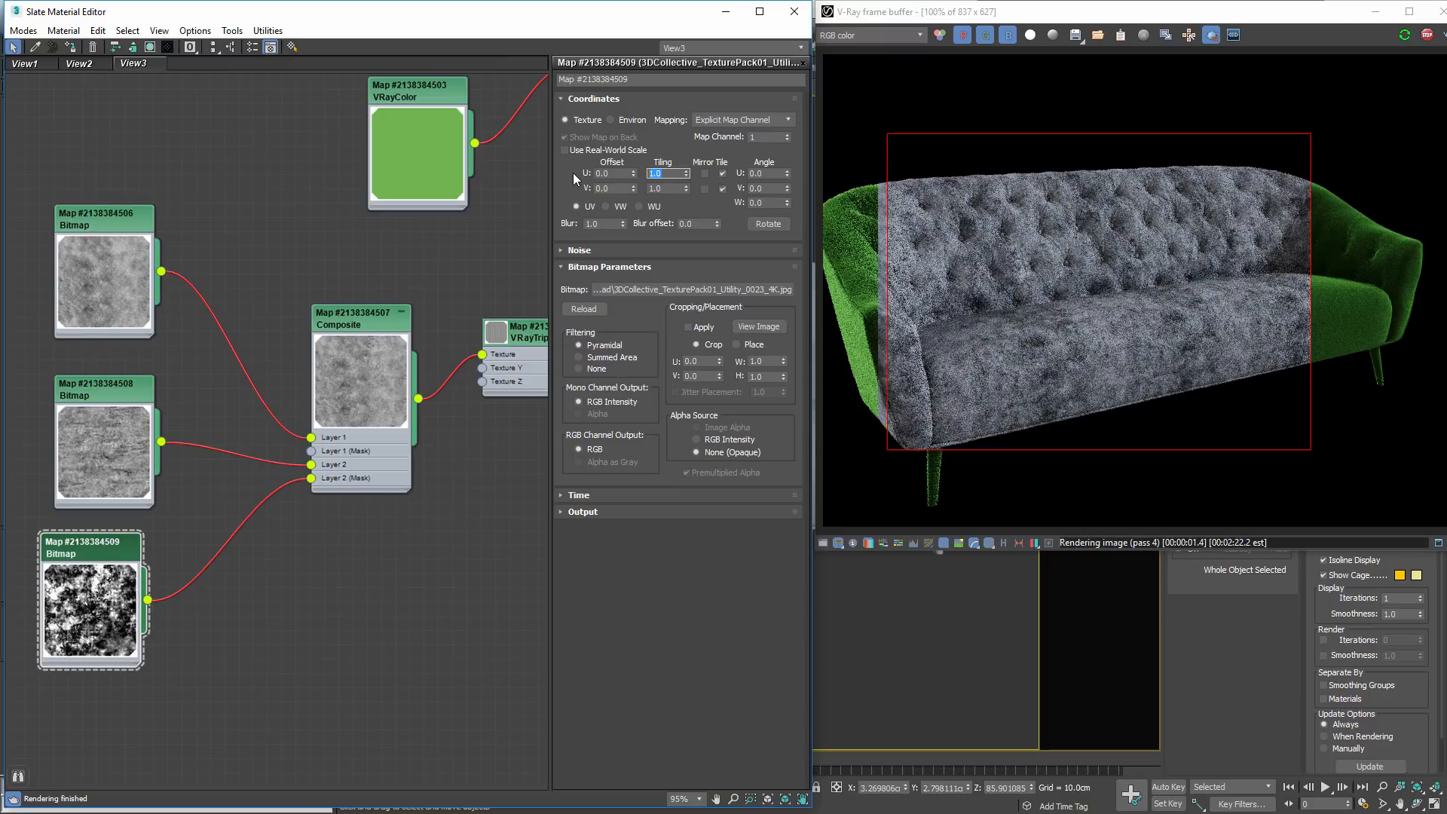
{"action": "type", "text": "0.5"}
{"action": "key", "text": "Tab"}
{"action": "type", "text": "0.5"}
{"action": "key", "text": "Return"}
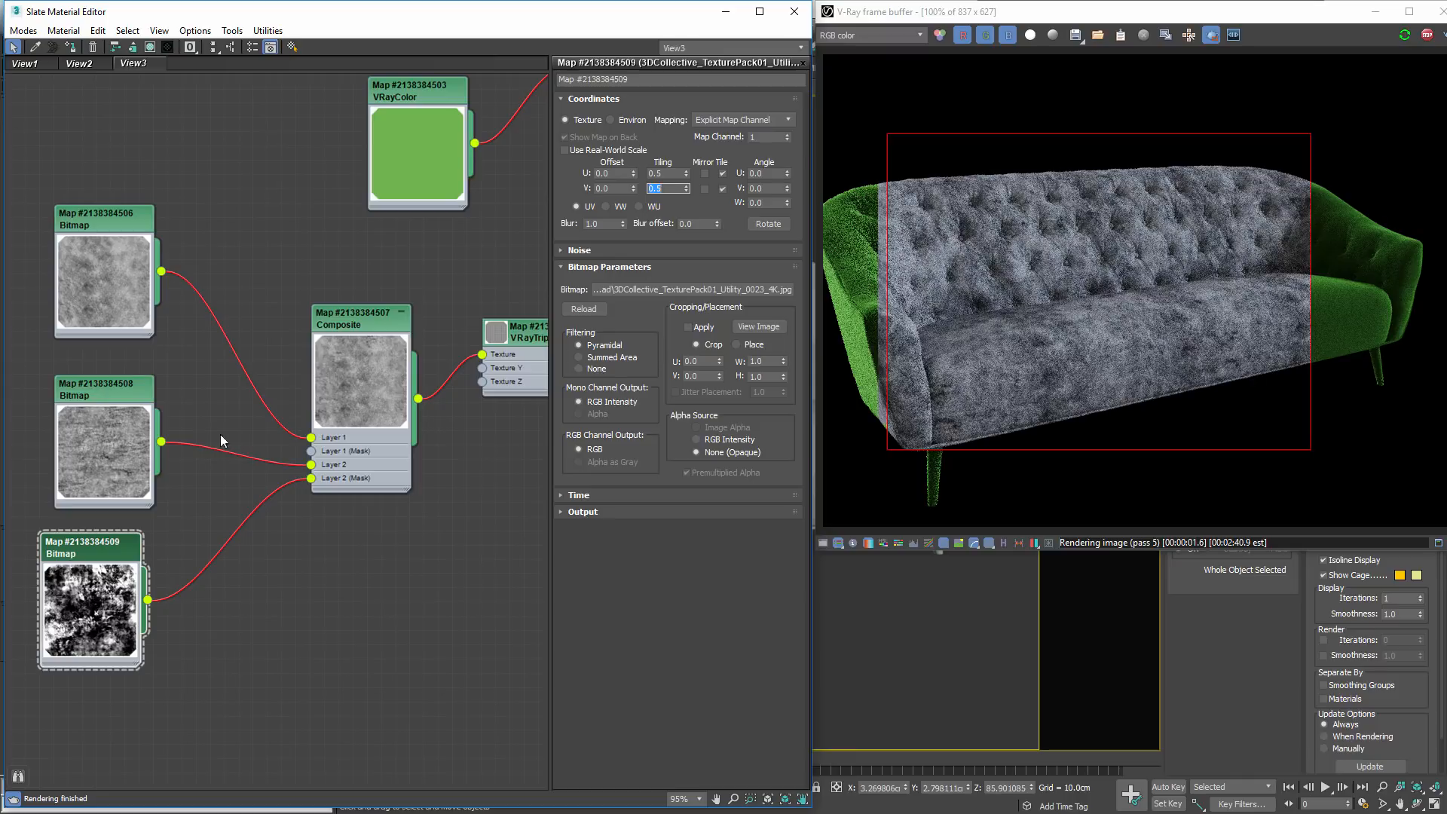
- Enable the mask Bitmap's output color map and lighten it by moving the curve point to about 0.361, 0.985
{"action": "left_click", "coordinate": [105, 553]}
{"action": "left_click", "coordinate": [580, 512]}
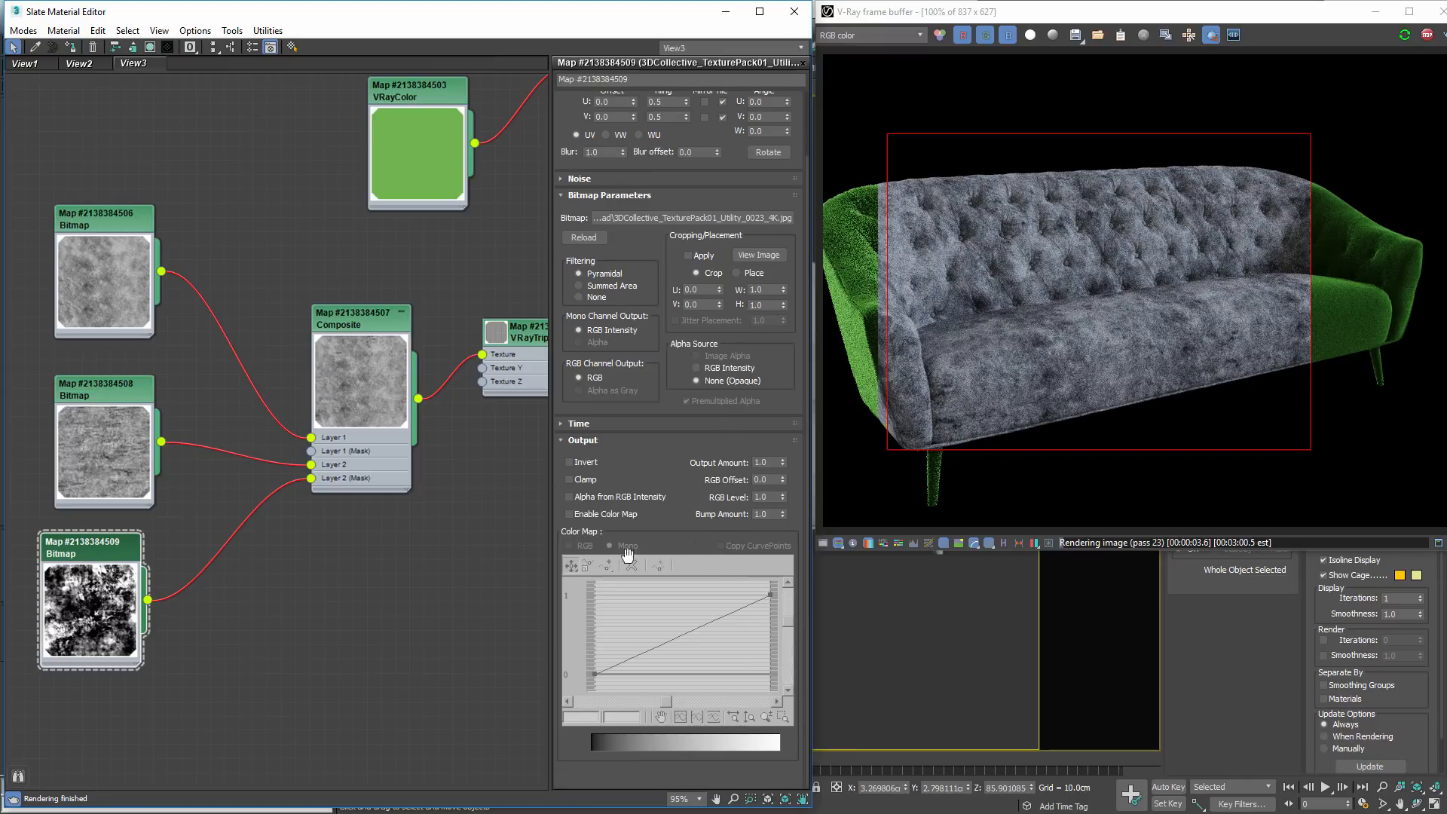
{"action": "left_click", "coordinate": [570, 514]}
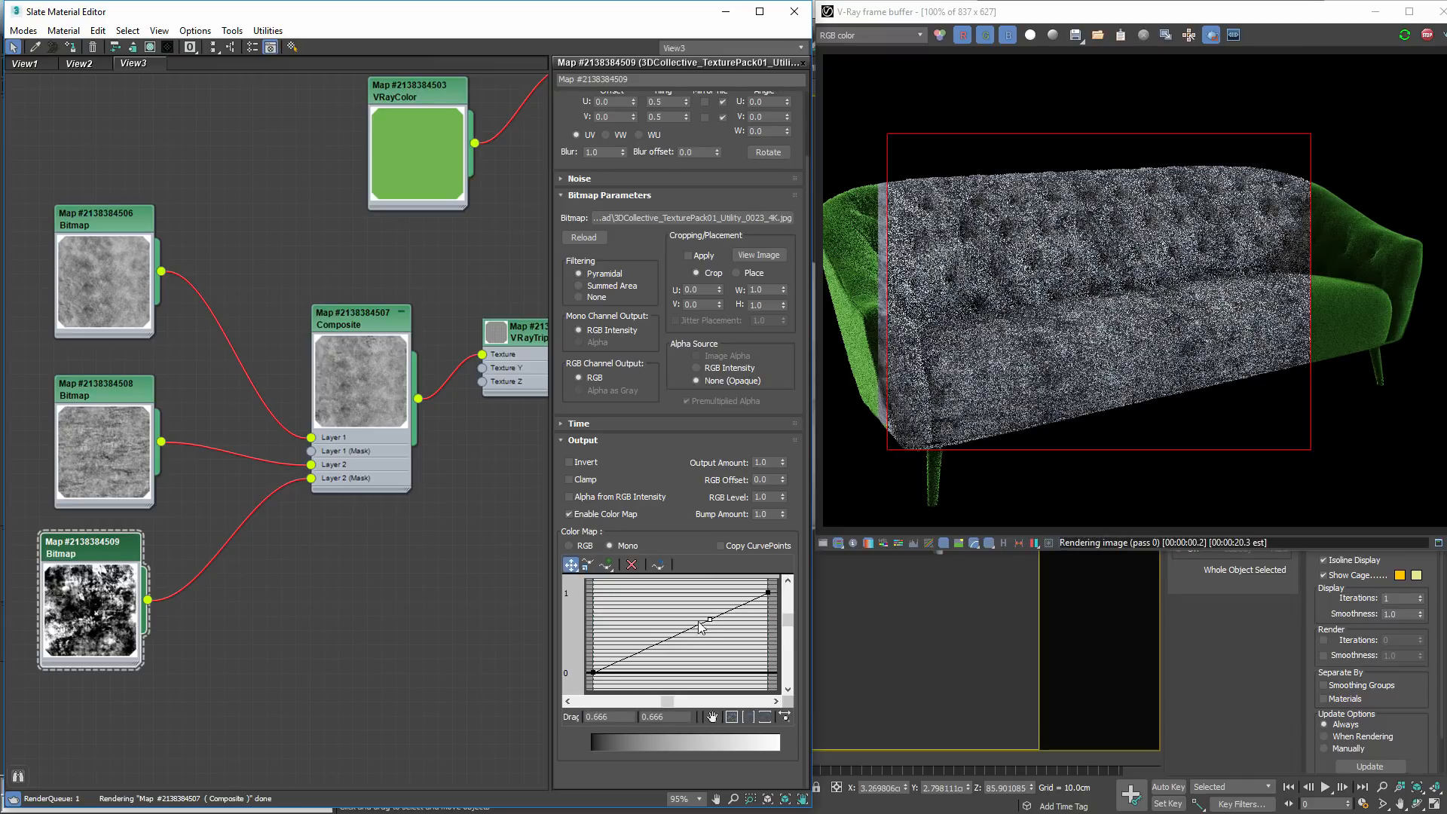
{"action": "left_click_drag", "start_coordinate": [710, 618], "coordinate": [650, 594]}
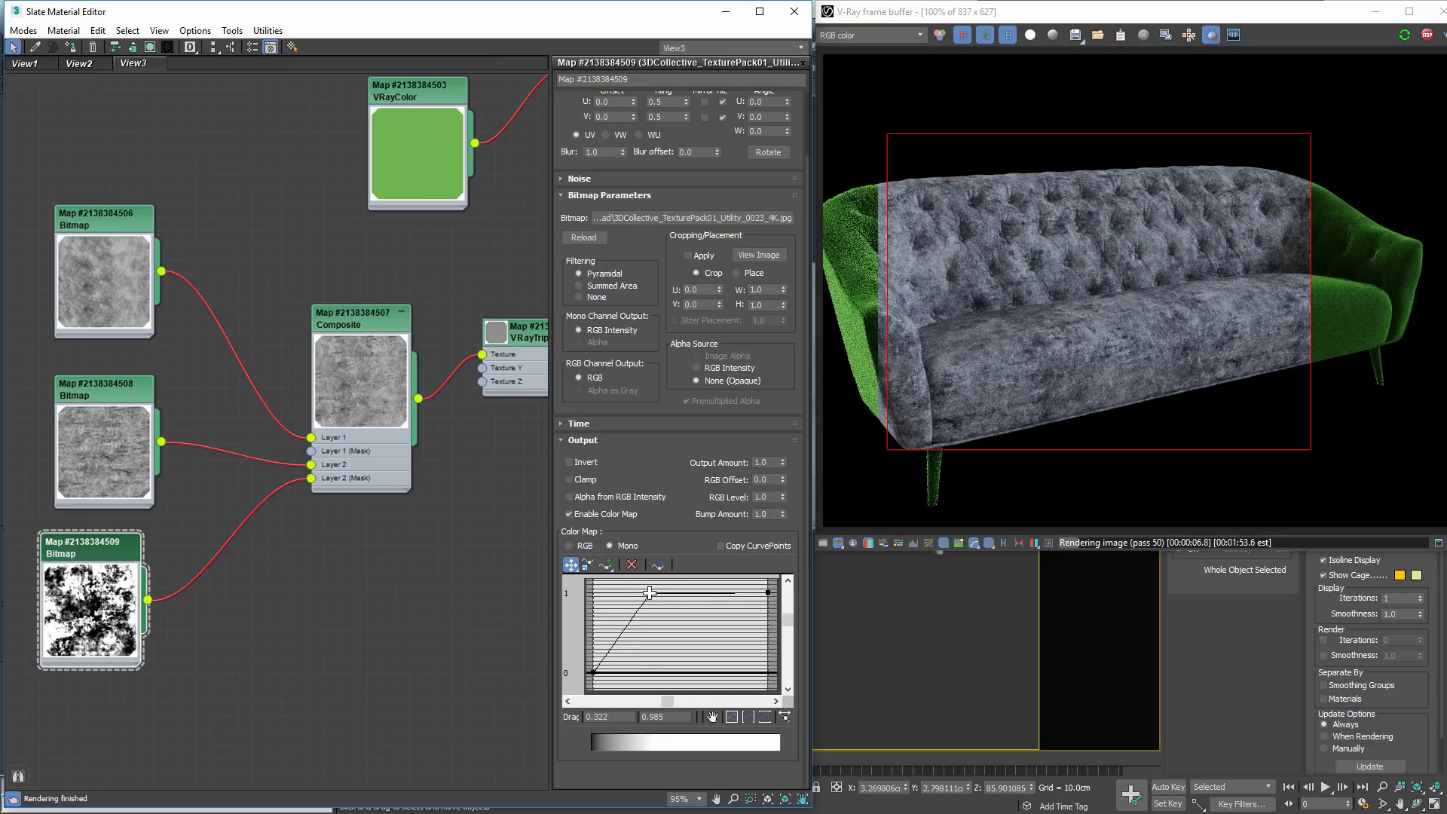
{"action": "left_click_drag", "start_coordinate": [650, 594], "coordinate": [657, 594]}
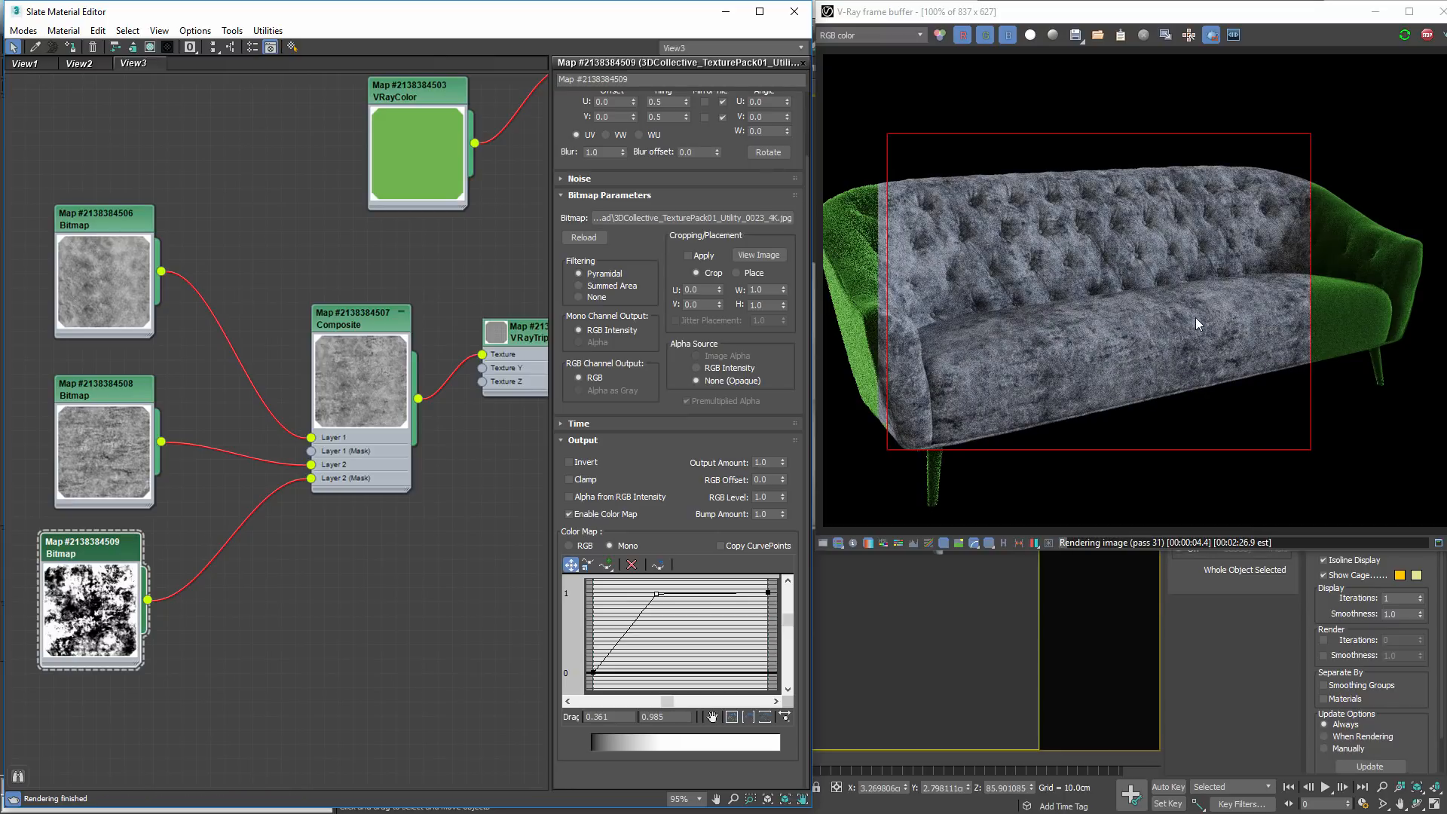
- Tidy the positions of the three Bitmaps and the Composite node they feed
{"action": "left_click_drag", "start_coordinate": [358, 328], "coordinate": [357, 300]}
{"action": "left_click_drag", "start_coordinate": [82, 397], "coordinate": [69, 383]}
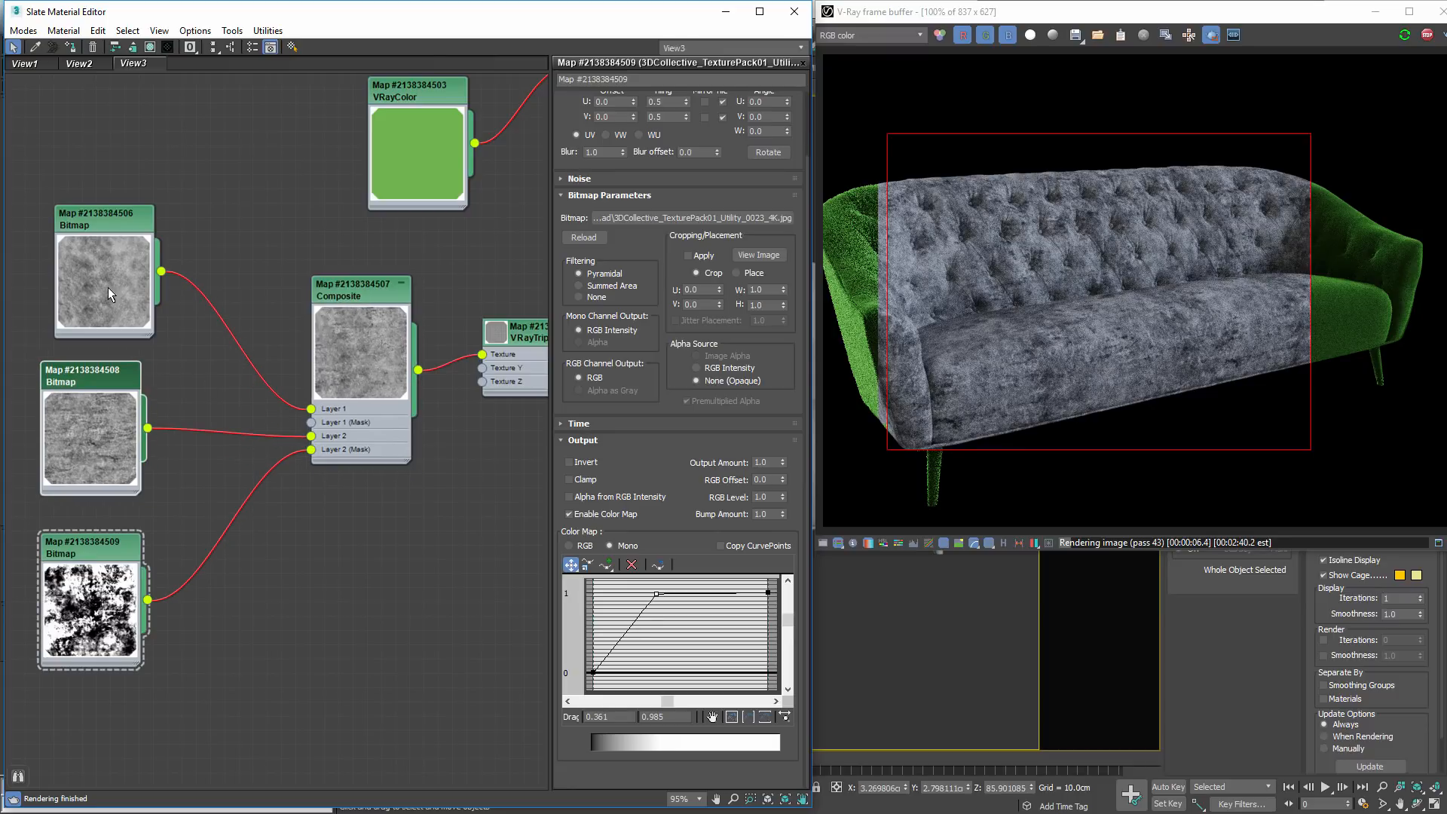
{"action": "left_click_drag", "start_coordinate": [107, 226], "coordinate": [107, 240]}
{"action": "left_click_drag", "start_coordinate": [94, 548], "coordinate": [93, 521]}
{"action": "middle_click_drag", "start_coordinate": [502, 394], "coordinate": [383, 392]}
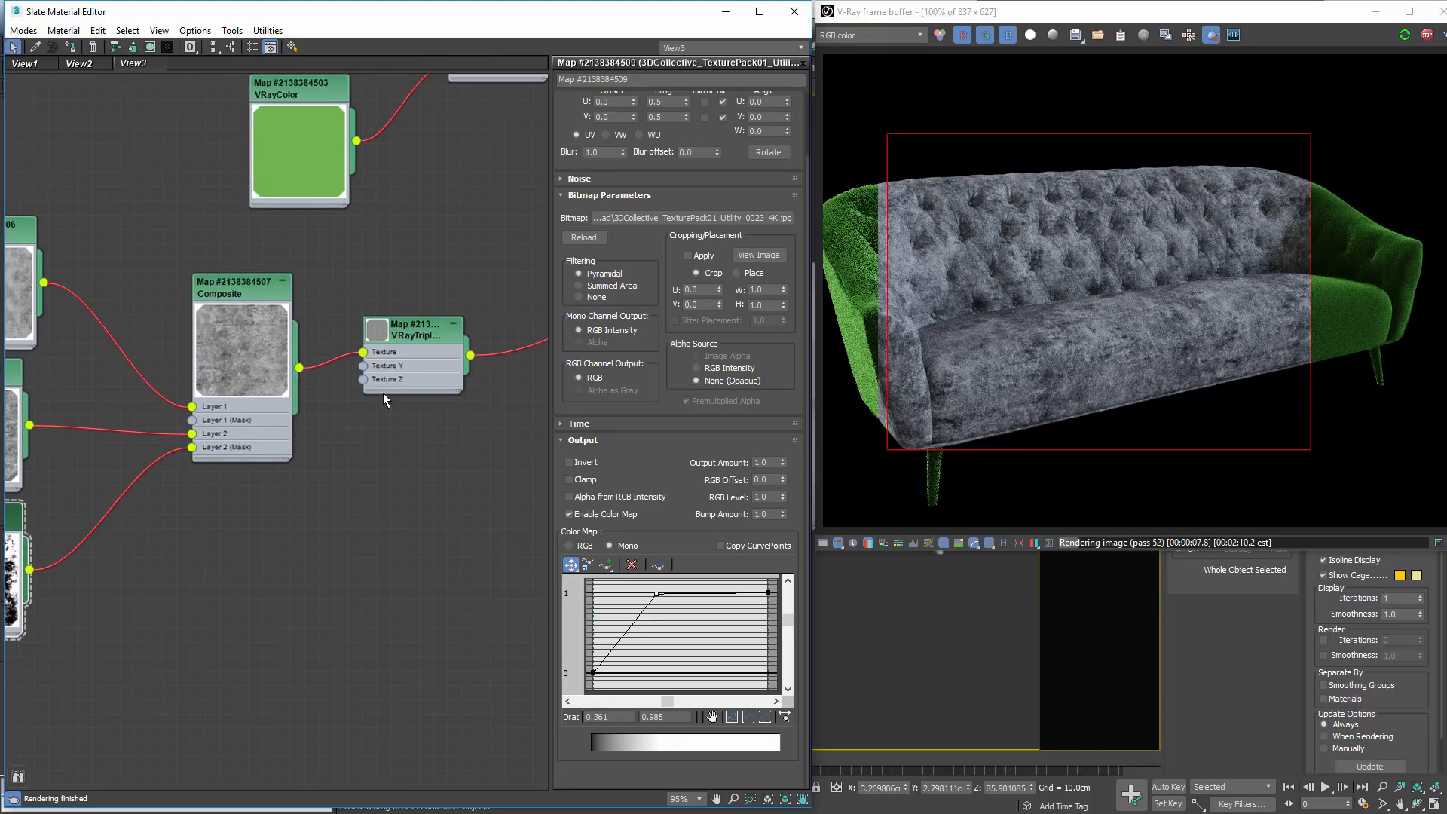
- Align the VRayTriplanarTex node with the Composite and enable its random texture offset and random texture rotation
{"action": "double_click", "coordinate": [423, 333]}
{"action": "mouse_move", "coordinate": [423, 333]}
{"action": "left_mouse_down"}
{"action": "mouse_move", "coordinate": [443, 345]}
{"action": "mouse_move", "coordinate": [423, 348]}
{"action": "left_mouse_up"}
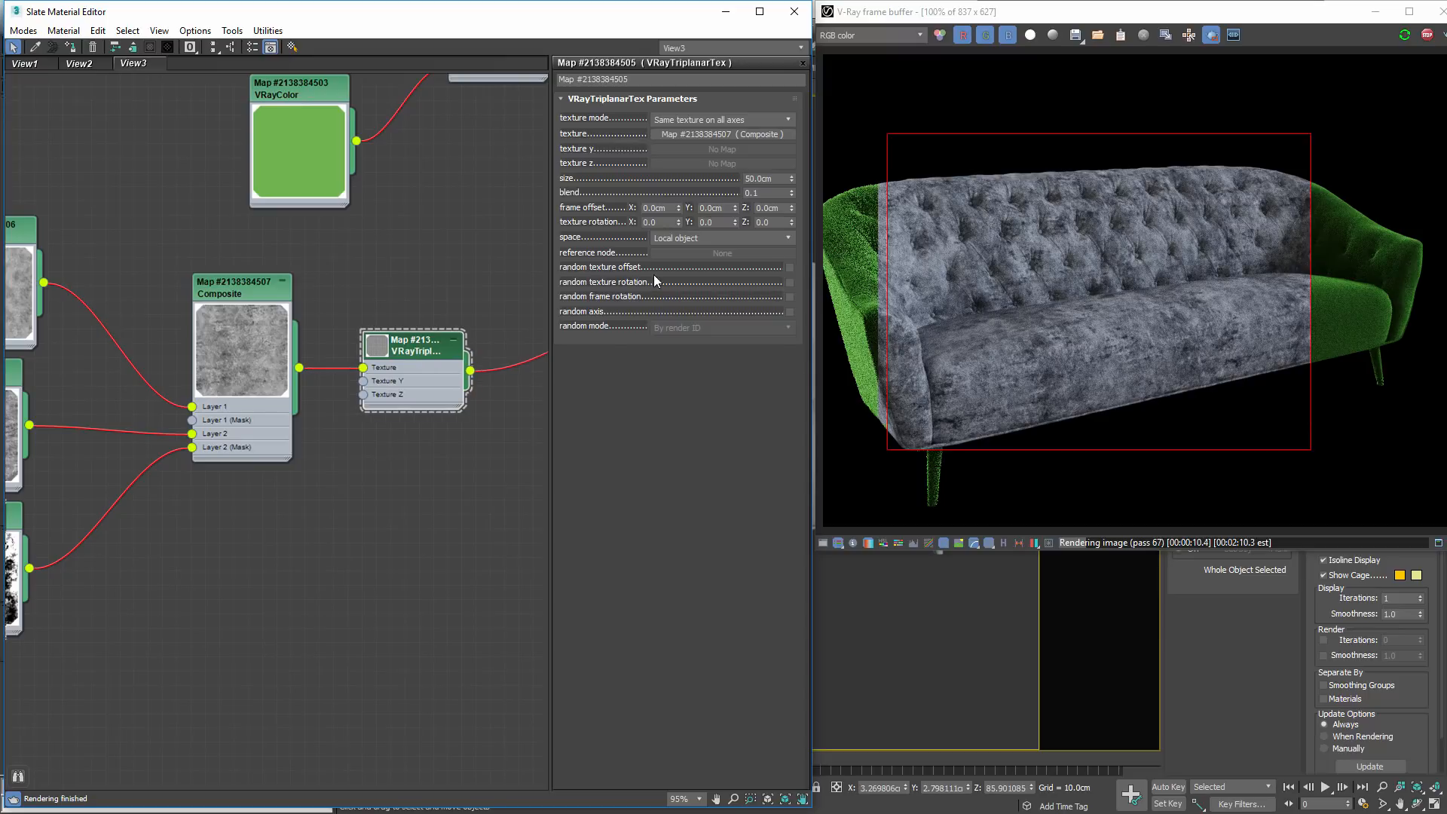
{"action": "left_click", "coordinate": [789, 267]}
{"action": "left_click", "coordinate": [789, 282]}
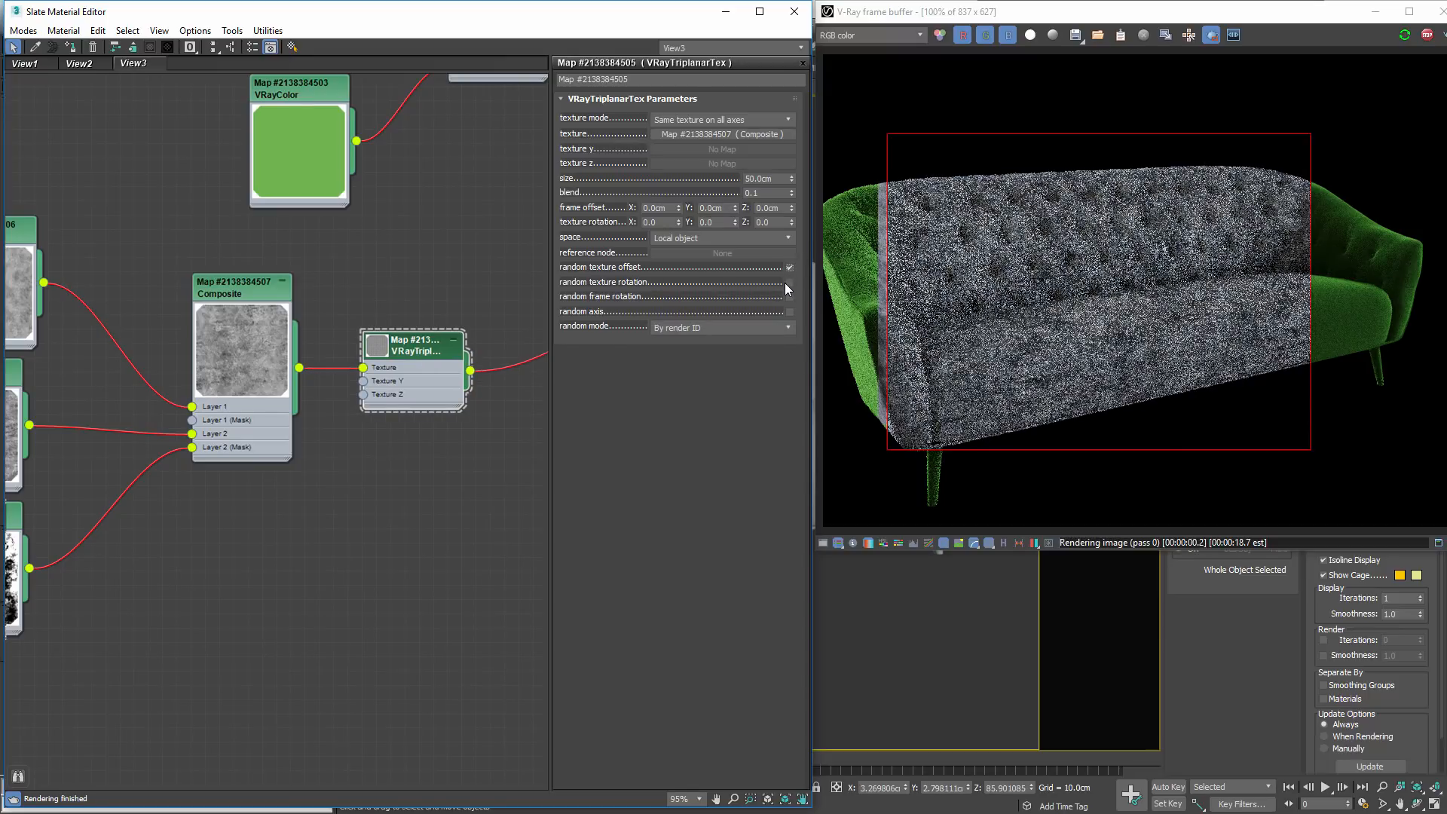
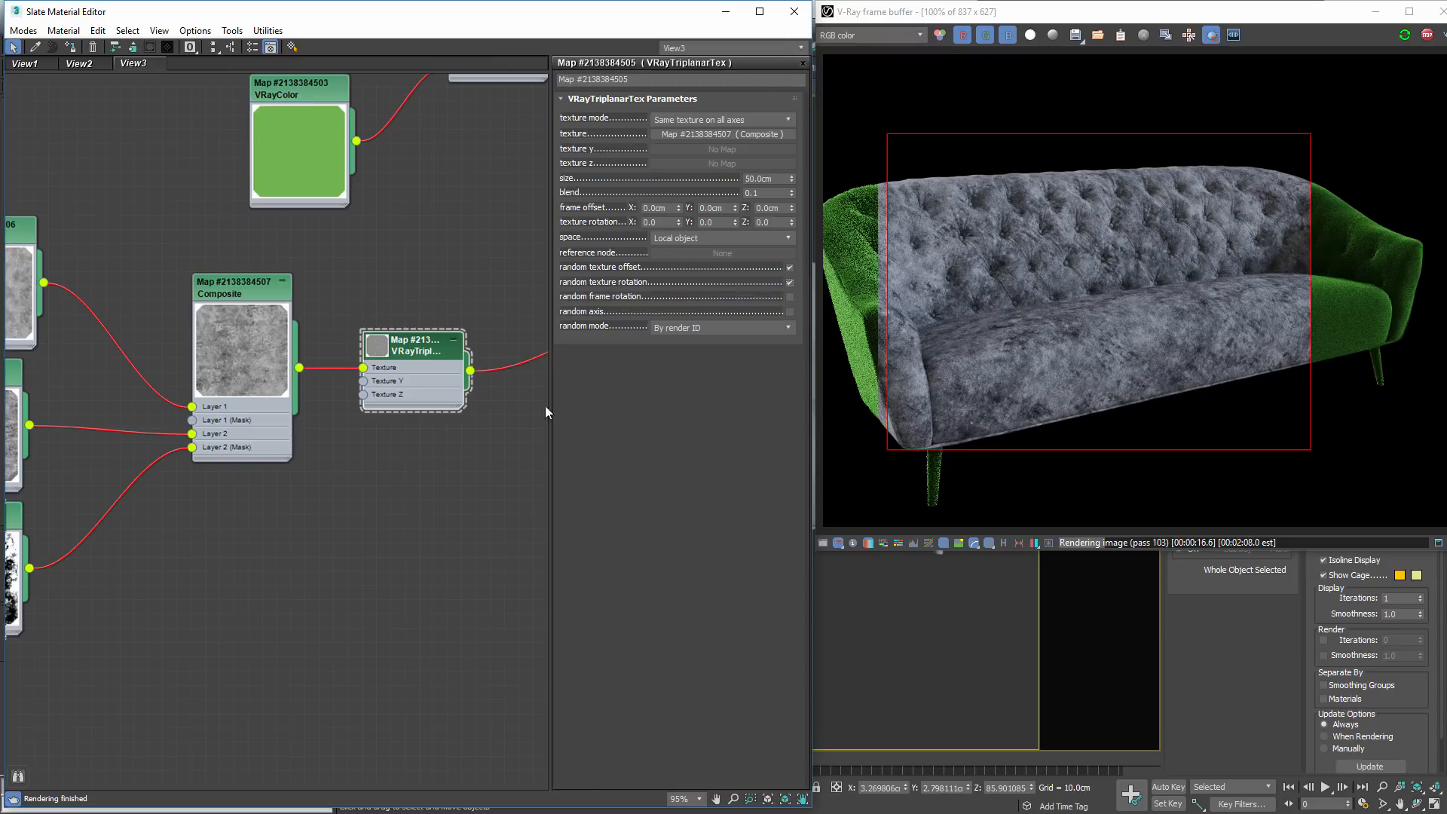
- Set the opacity of Layer 2 to 50 in the fabric Composite map, moving its two fabric Bitmaps slightly aside
{"action": "middle_click_drag", "start_coordinate": [249, 354], "coordinate": [346, 361]}
{"action": "double_click", "coordinate": [338, 300]}
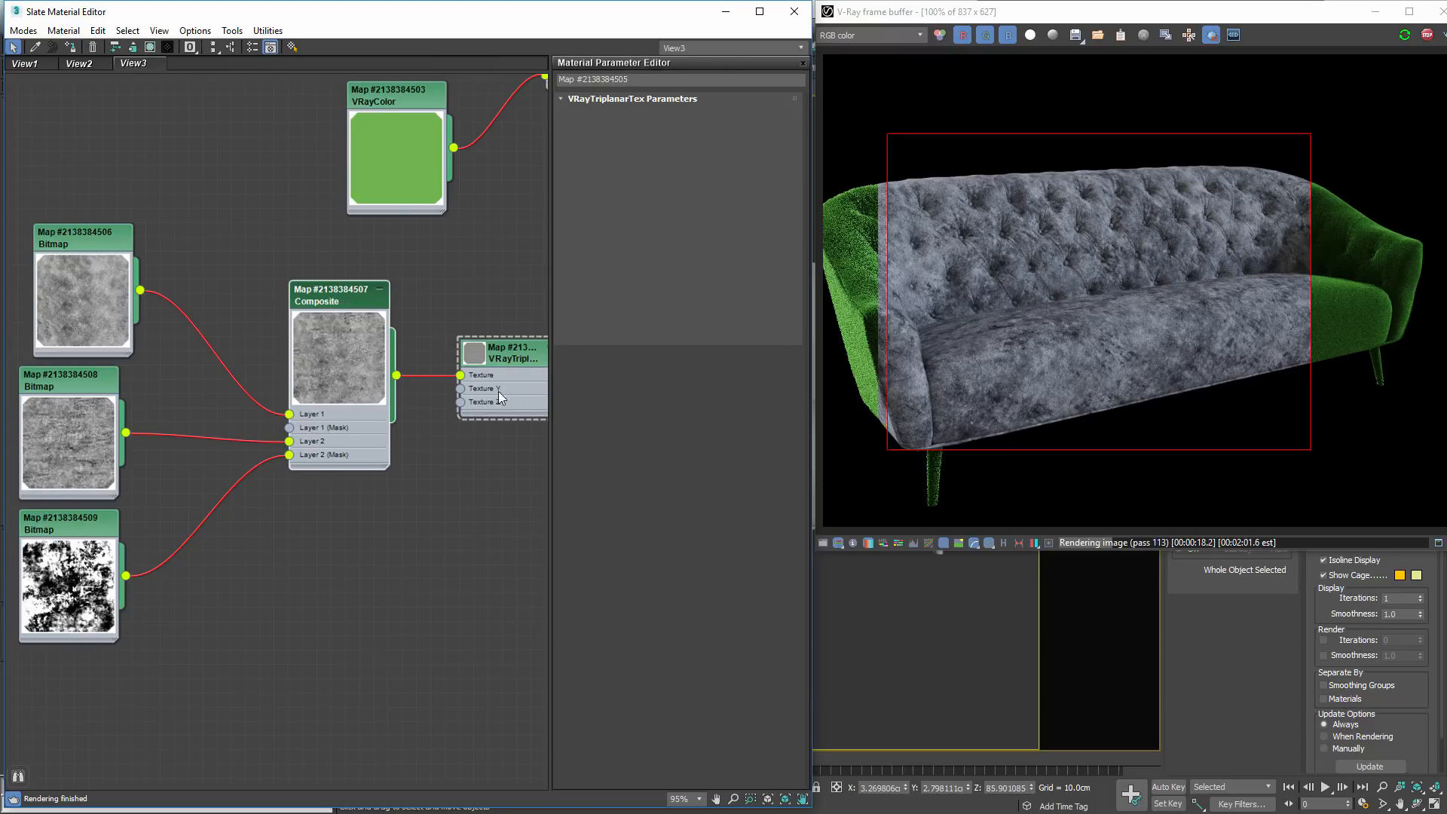
{"action": "left_click_drag", "start_coordinate": [85, 292], "coordinate": [70, 279]}
{"action": "mouse_move", "coordinate": [74, 410]}
{"action": "left_mouse_down"}
{"action": "mouse_move", "coordinate": [87, 399]}
{"action": "mouse_move", "coordinate": [61, 396]}
{"action": "left_mouse_up"}
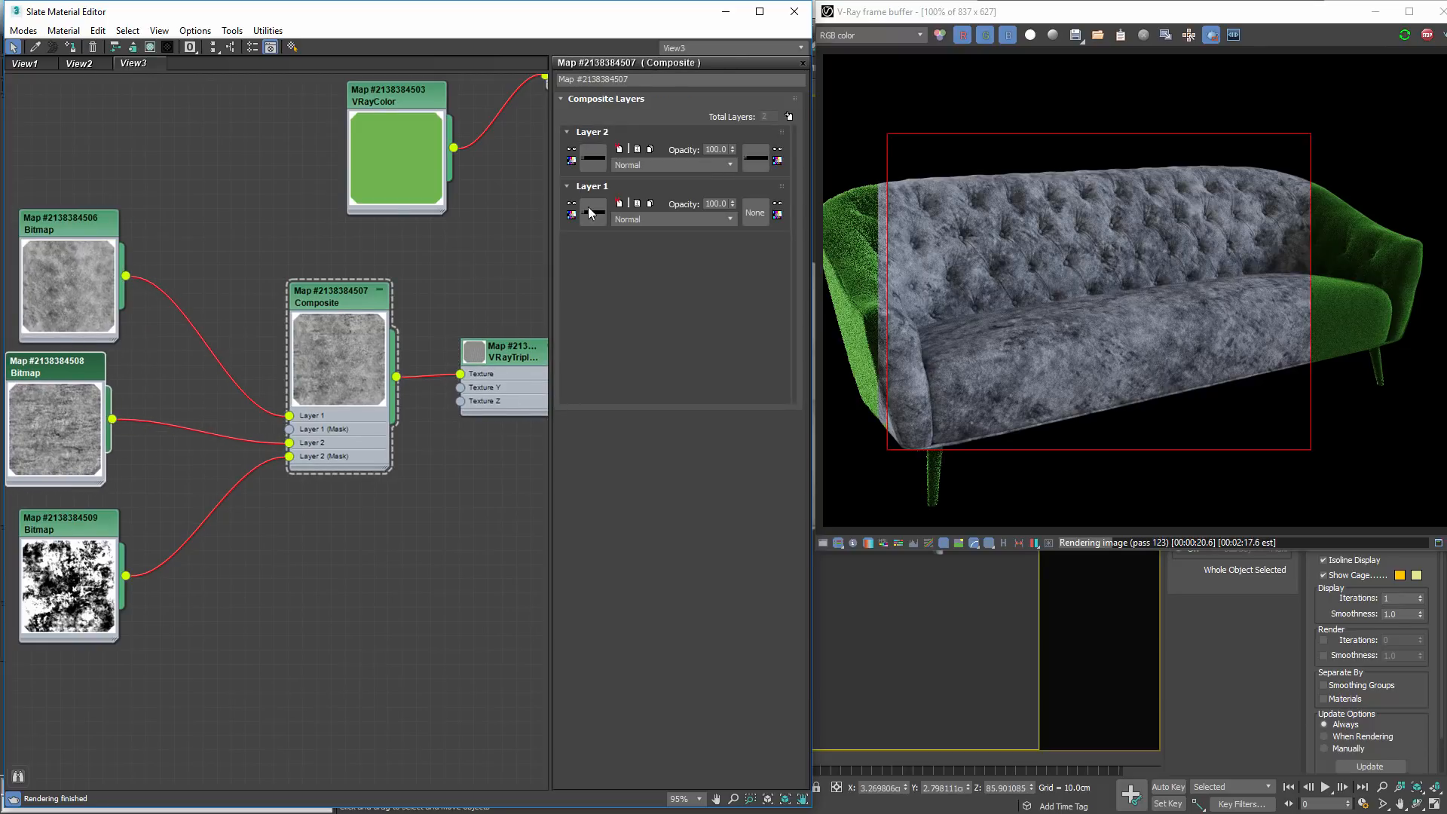
{"action": "left_click_drag", "start_coordinate": [726, 150], "coordinate": [625, 147]}
{"action": "type", "text": "50"}
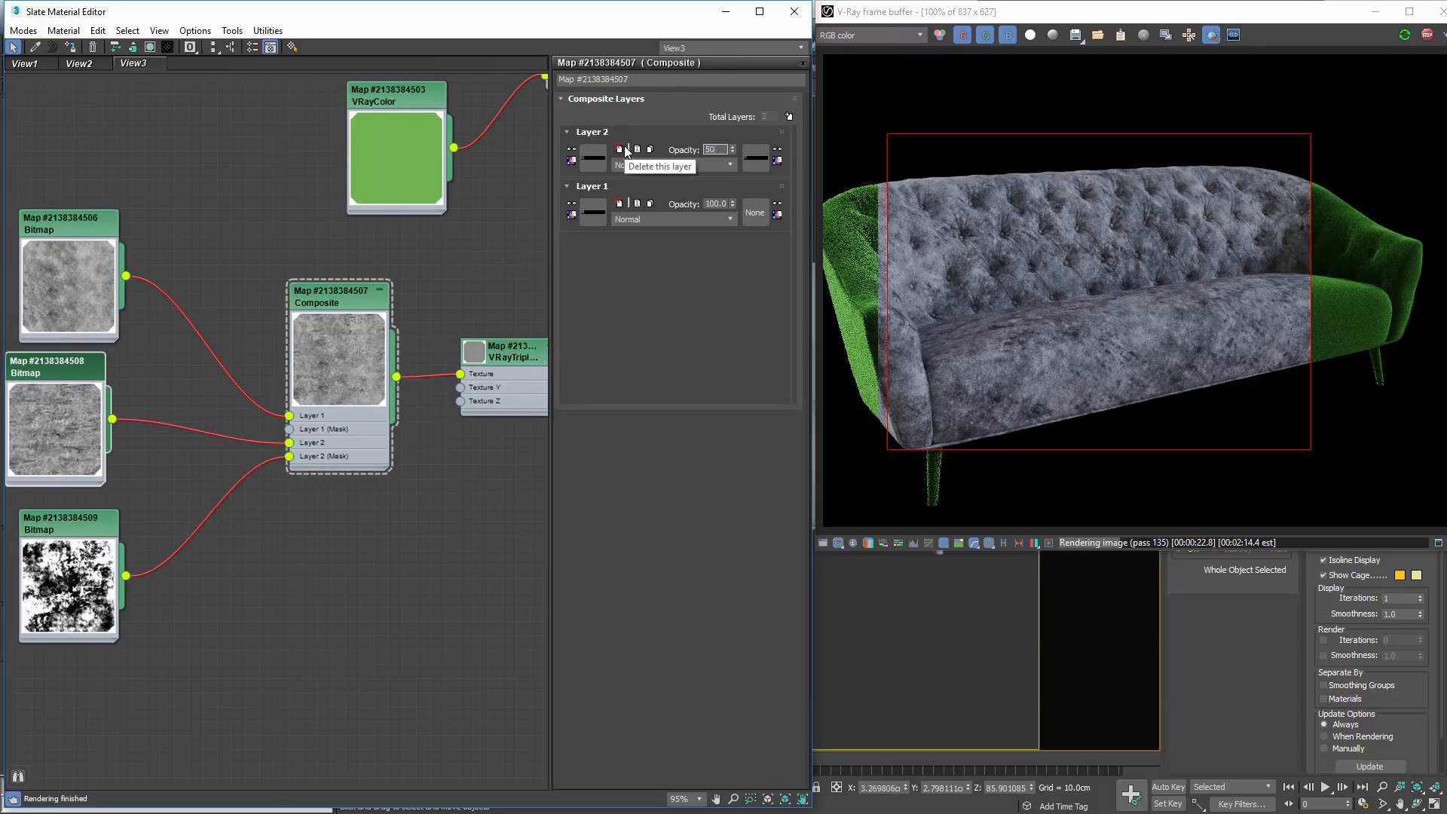
{"action": "key", "text": "Return"}
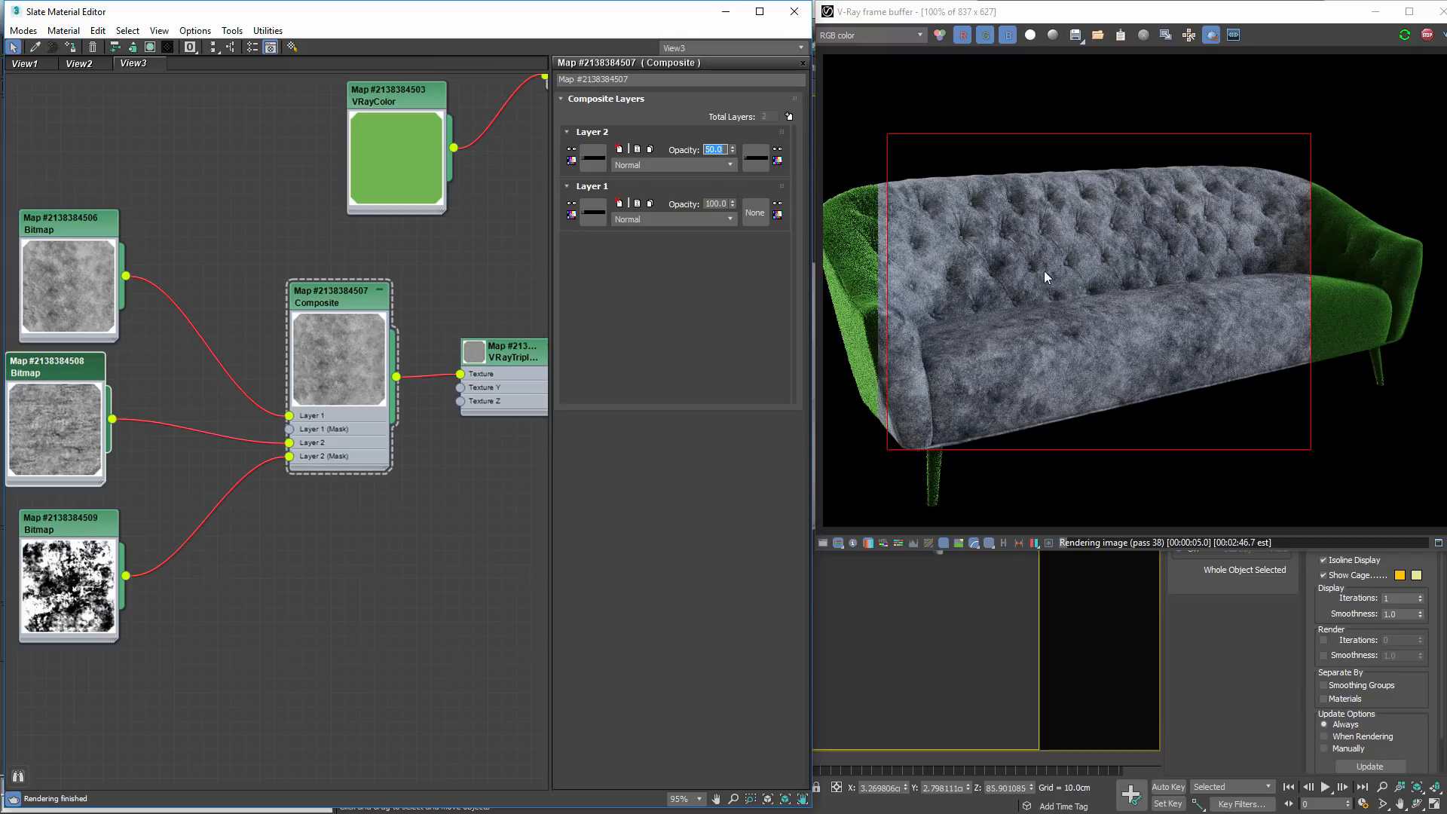
- Set Layer 4 of the main five-layer Composite map to Overlay blending with an opacity of 50
{"action": "middle_click_drag", "start_coordinate": [524, 228], "coordinate": [281, 347]}
{"action": "scroll", "coordinate": [280, 347], "scroll_direction": "down", "scroll_amount": 3}
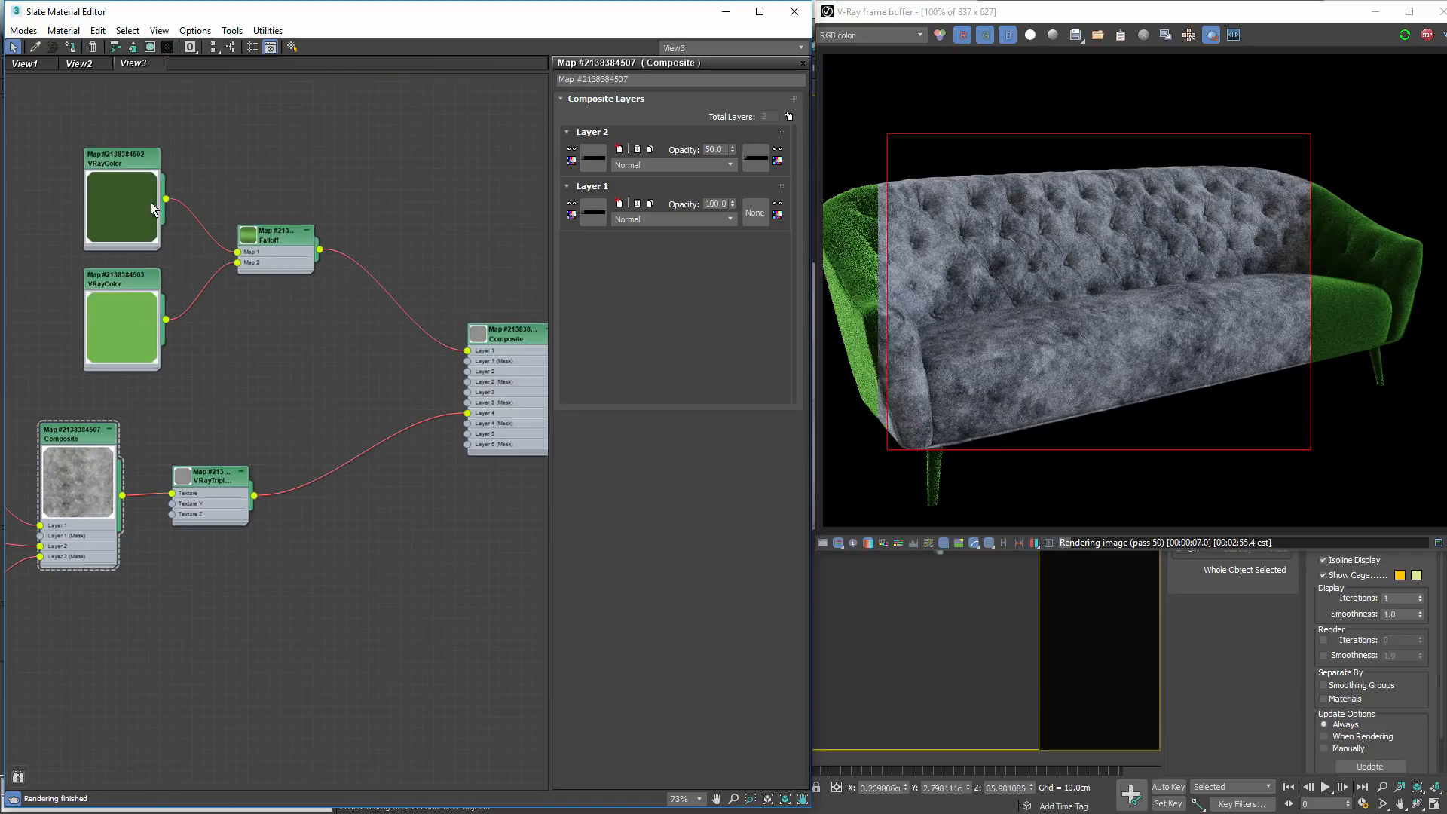
{"action": "scroll", "coordinate": [492, 348], "scroll_direction": "up", "scroll_amount": 2}
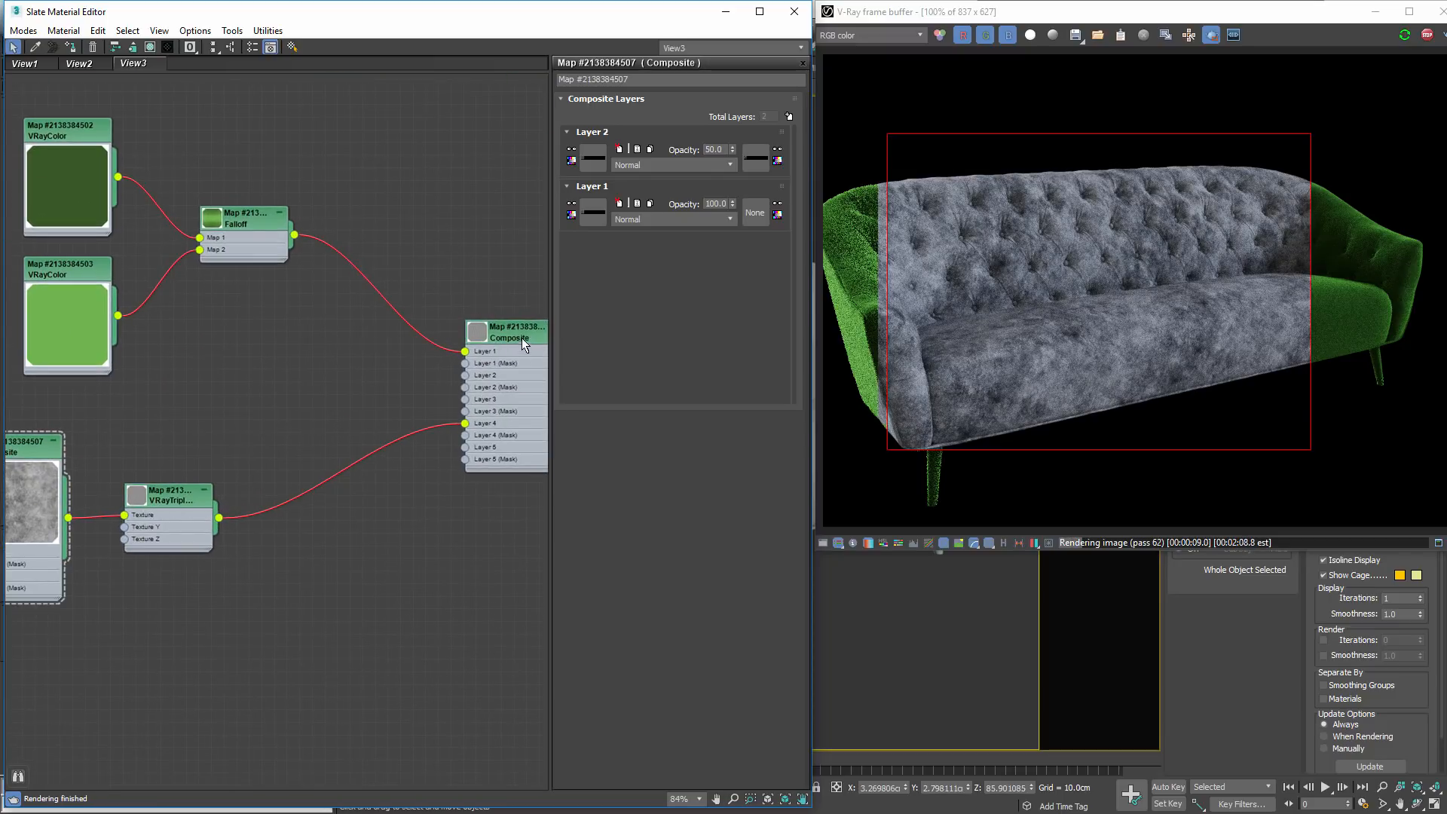
{"action": "double_click", "coordinate": [497, 336]}
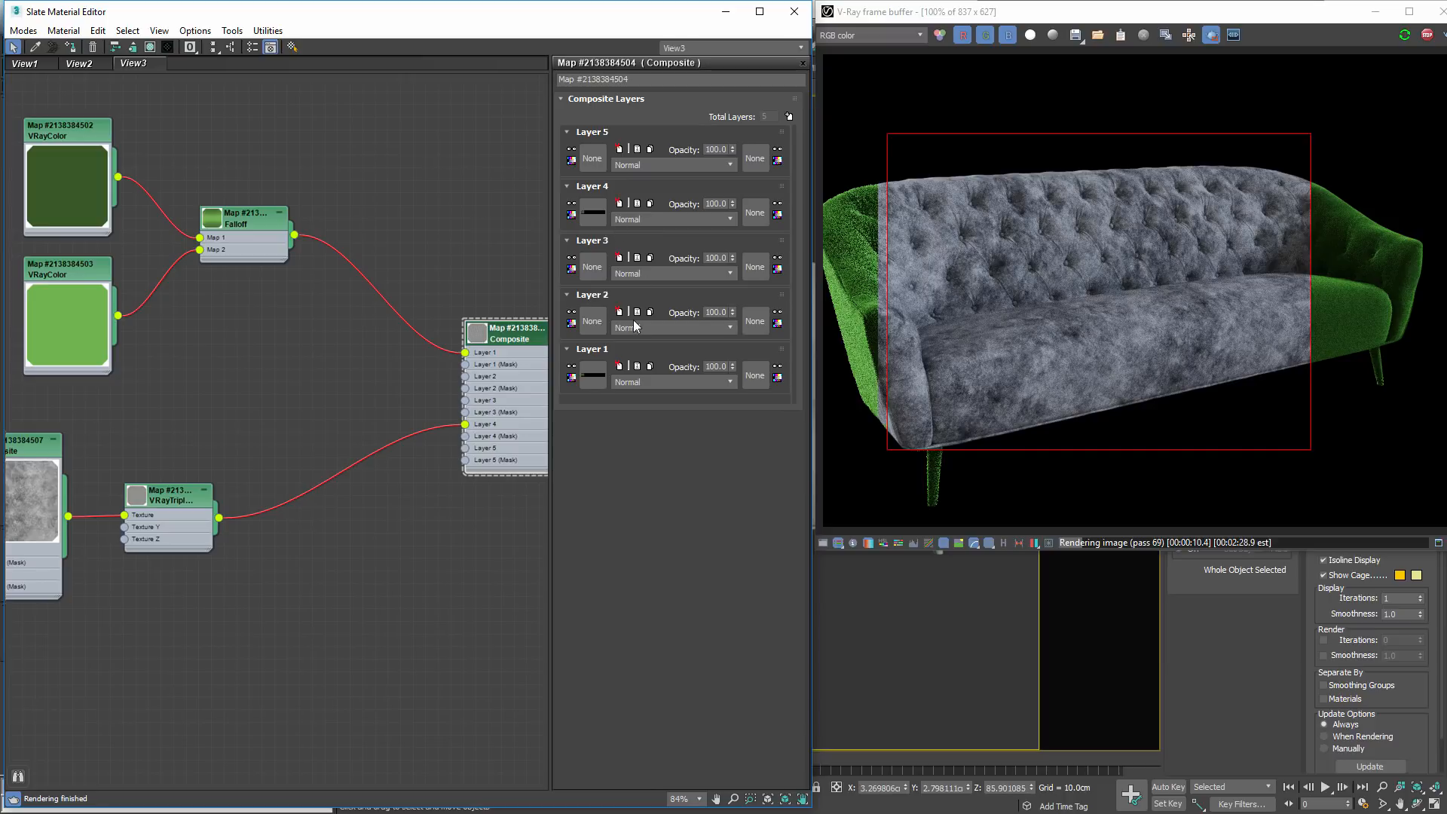
{"action": "left_click", "coordinate": [640, 218]}
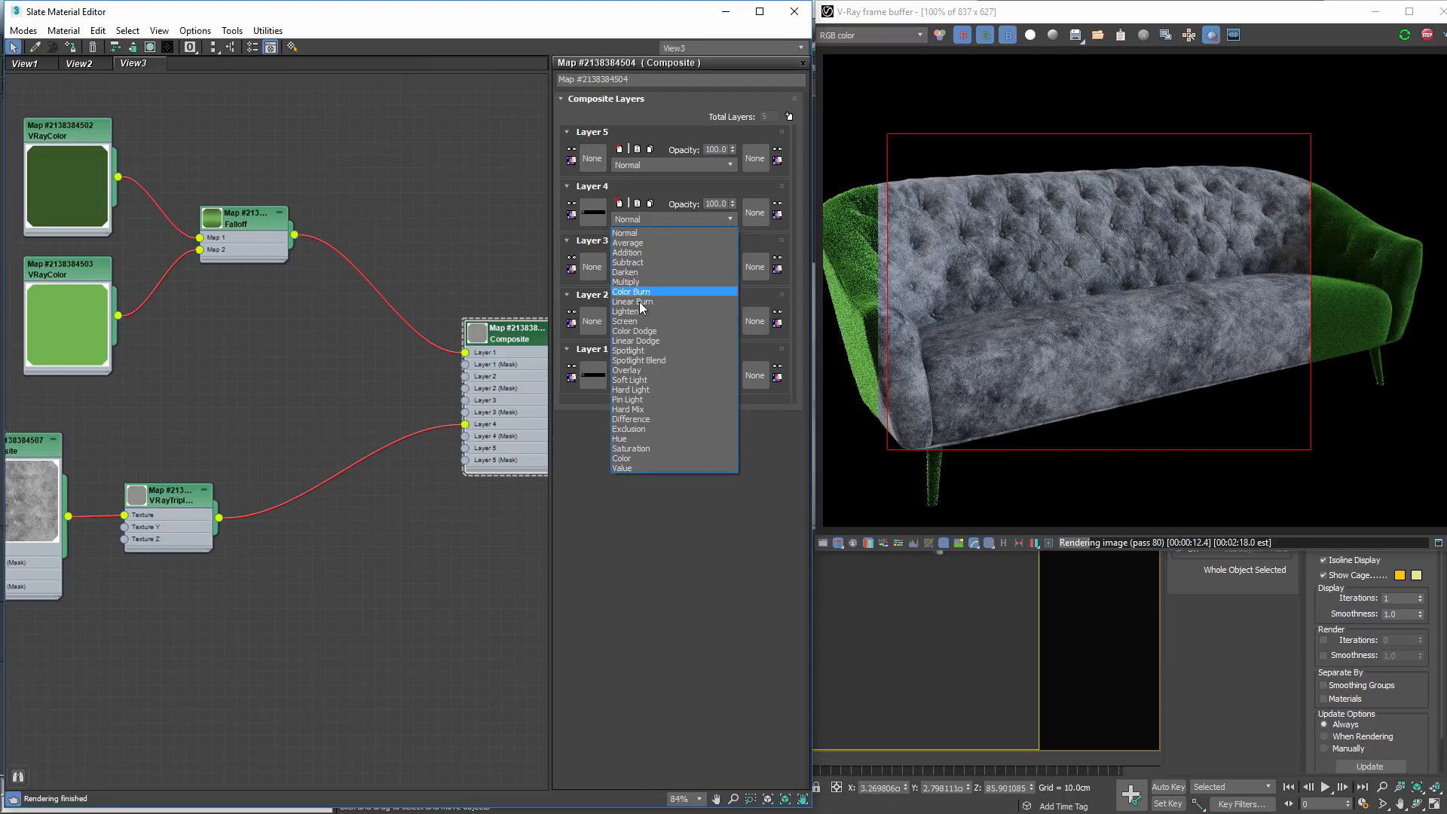
{"action": "left_click", "coordinate": [641, 371]}
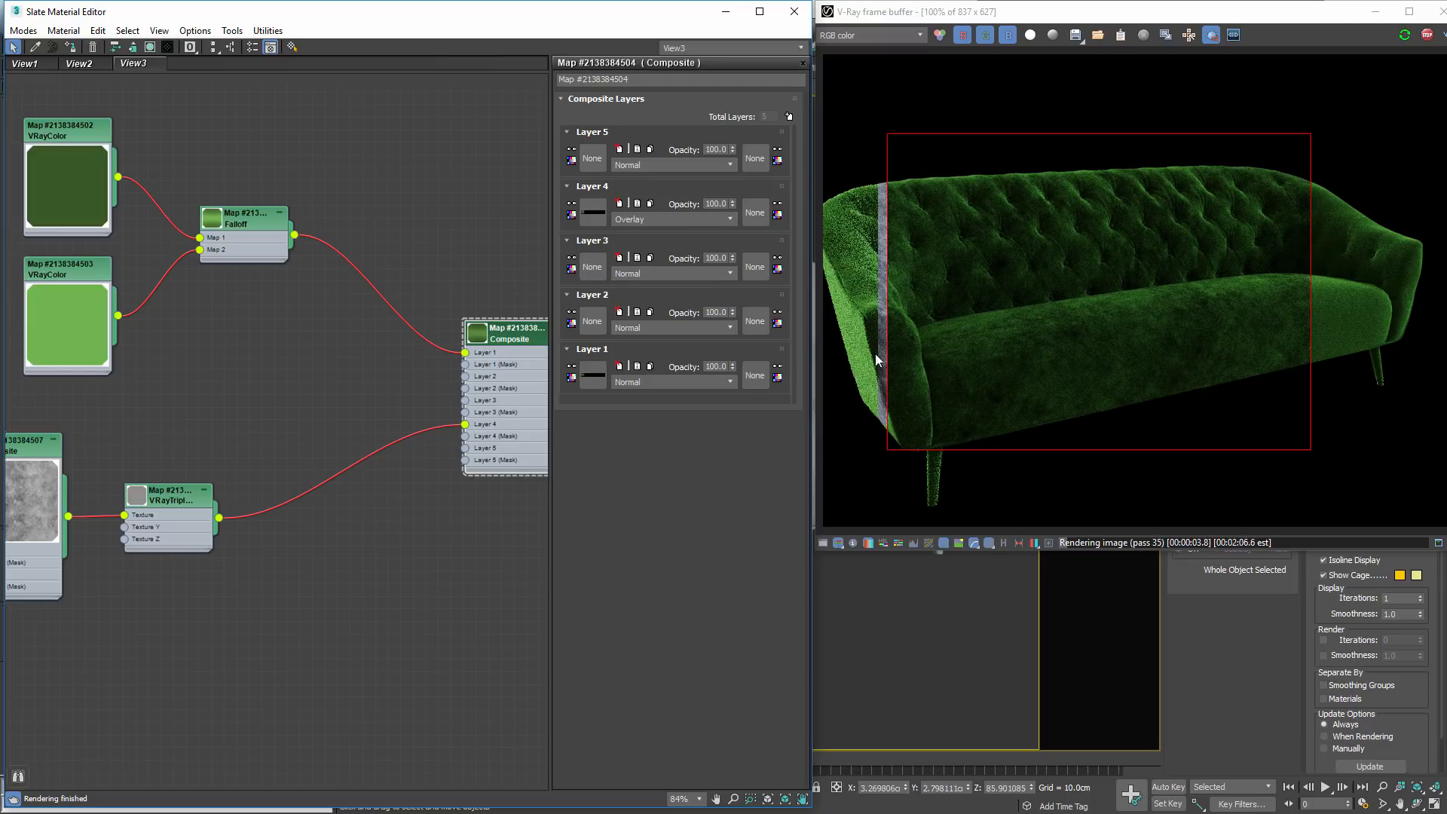
{"action": "double_click", "coordinate": [716, 203]}
{"action": "type", "text": "50"}
{"action": "key", "text": "Return"}
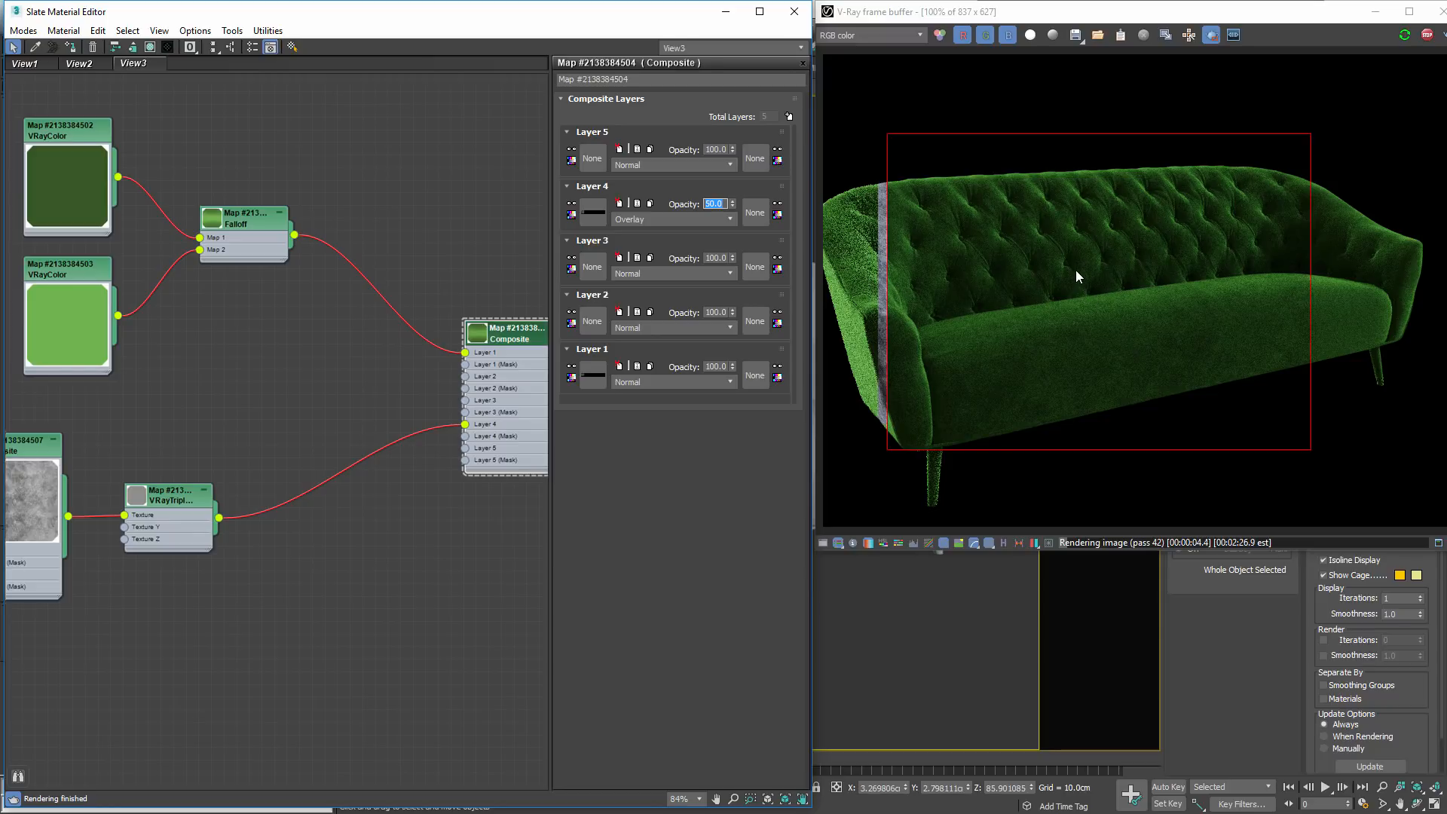
- Set the render region around the sofa's left arm and examine its velvet texture and adjoining tufting up close
{"action": "left_click", "coordinate": [994, 397]}
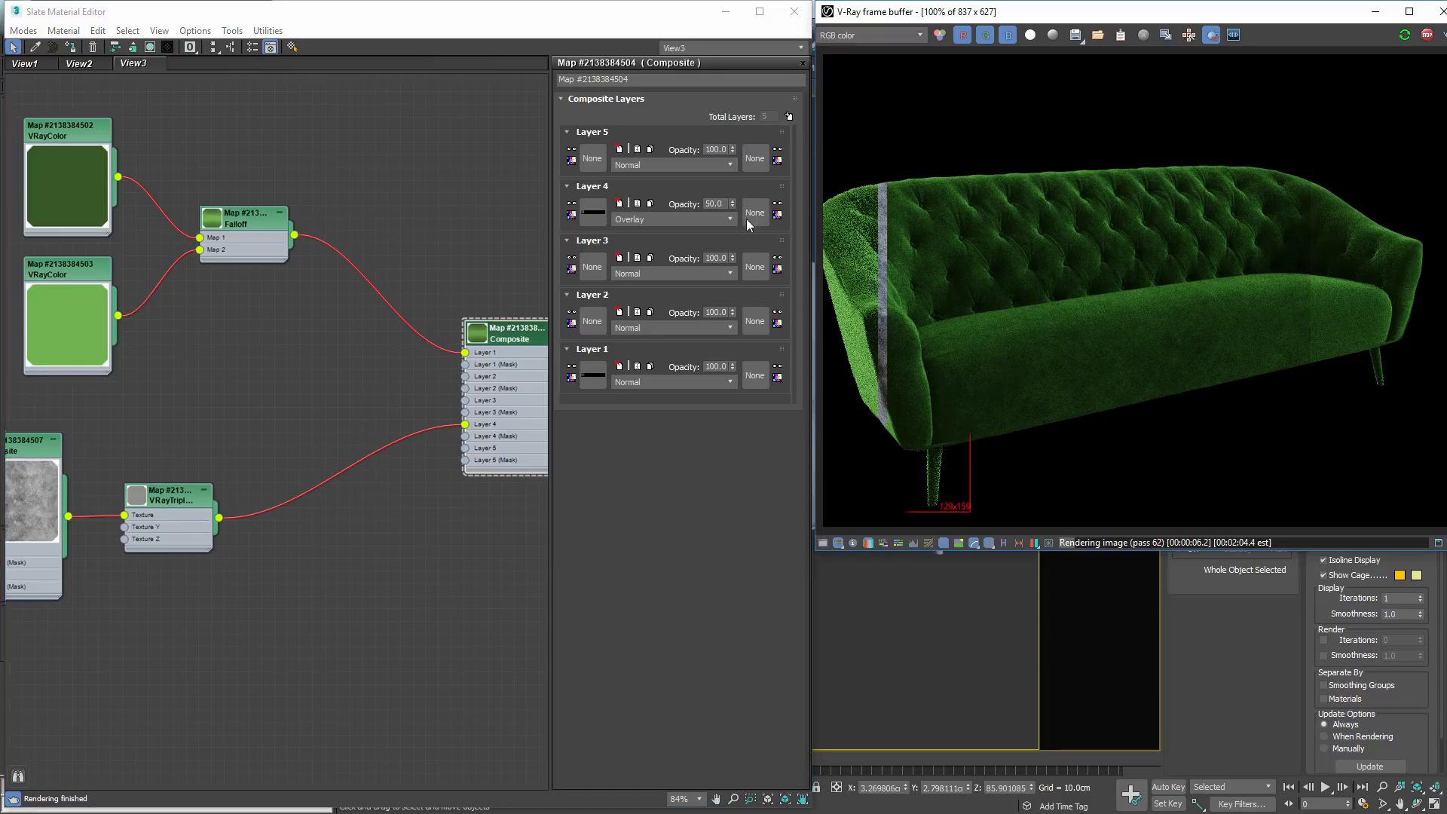
{"action": "left_click_drag", "start_coordinate": [747, 224], "coordinate": [824, 130]}
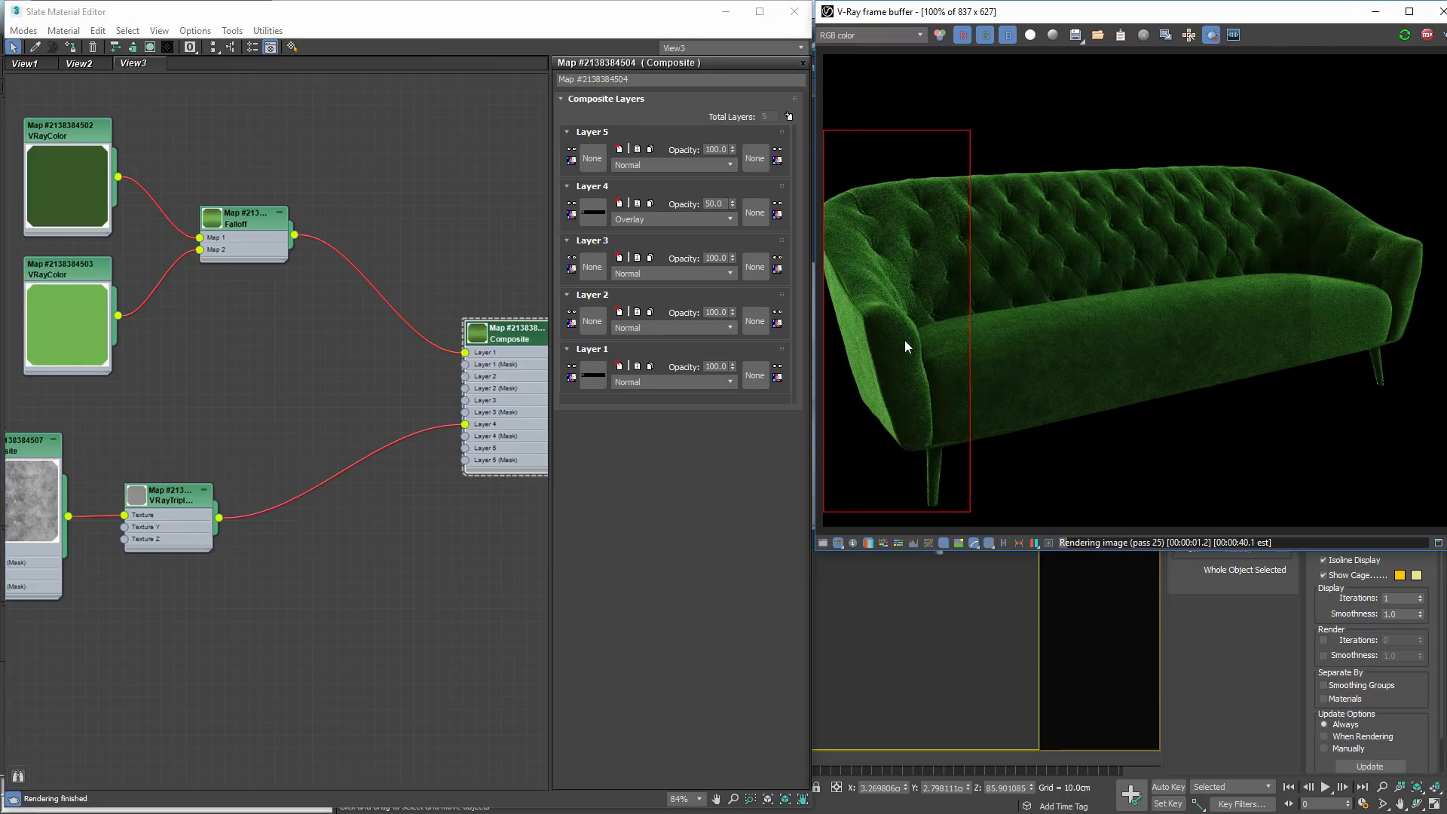
{"action": "scroll", "coordinate": [904, 341], "scroll_direction": "up", "scroll_amount": 2}
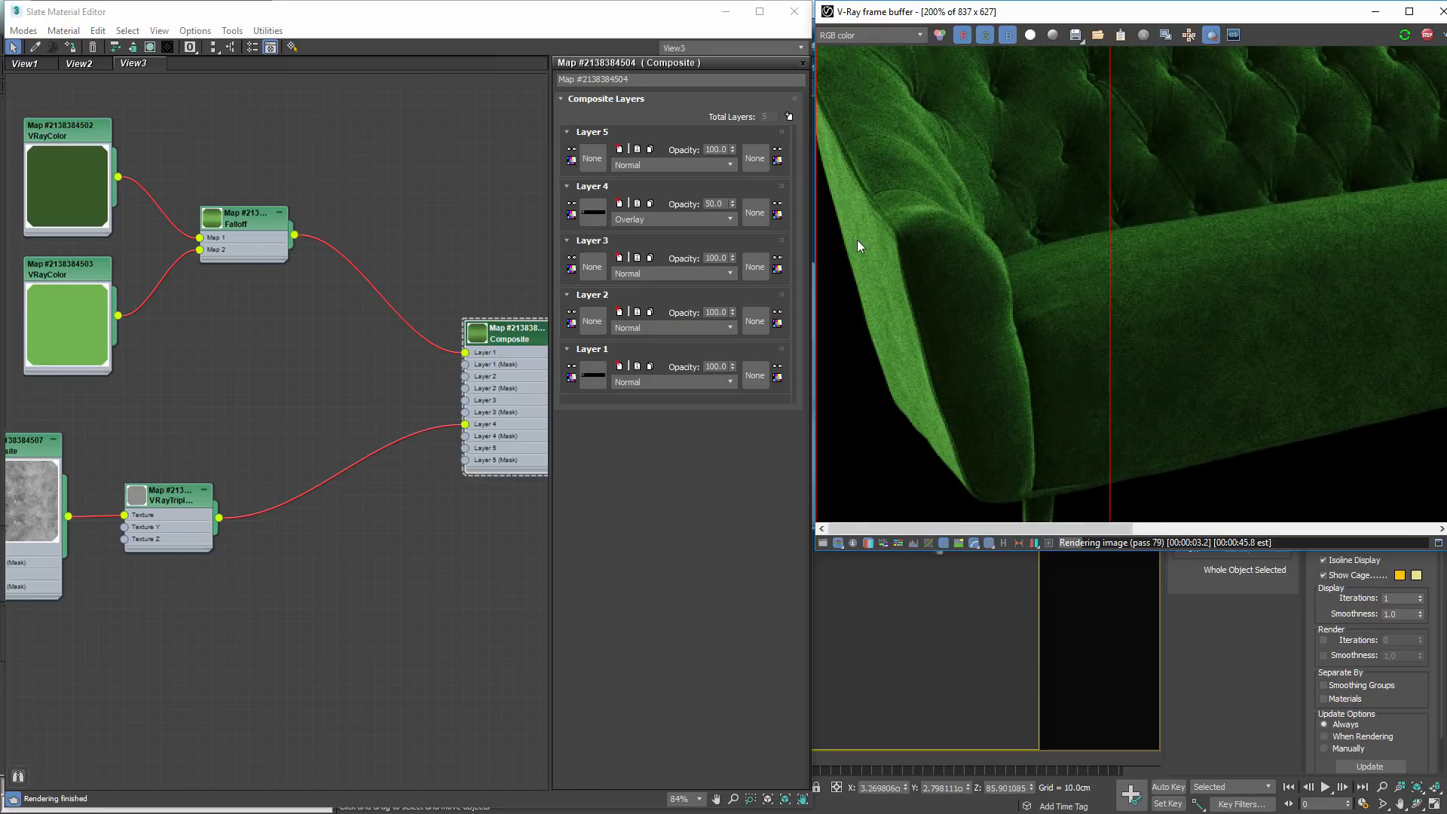
{"action": "middle_click_drag", "start_coordinate": [923, 148], "coordinate": [923, 291]}
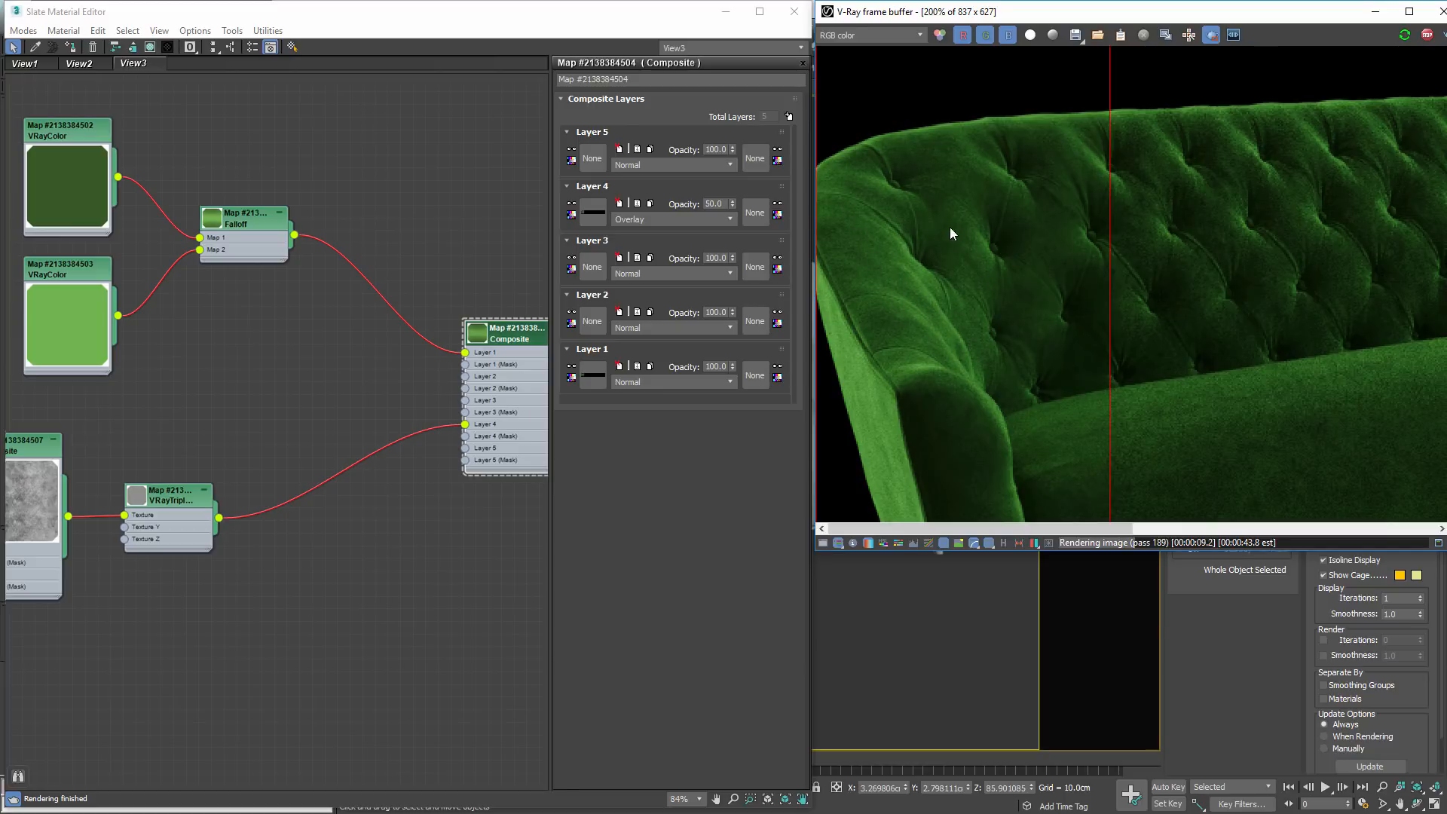
{"action": "scroll", "coordinate": [950, 234], "scroll_direction": "down", "scroll_amount": 2}
- Re-render regions over the tufted backrest and then the seat to examine how the fabric variation blends into the green
{"action": "left_click_drag", "start_coordinate": [919, 163], "coordinate": [1297, 303]}
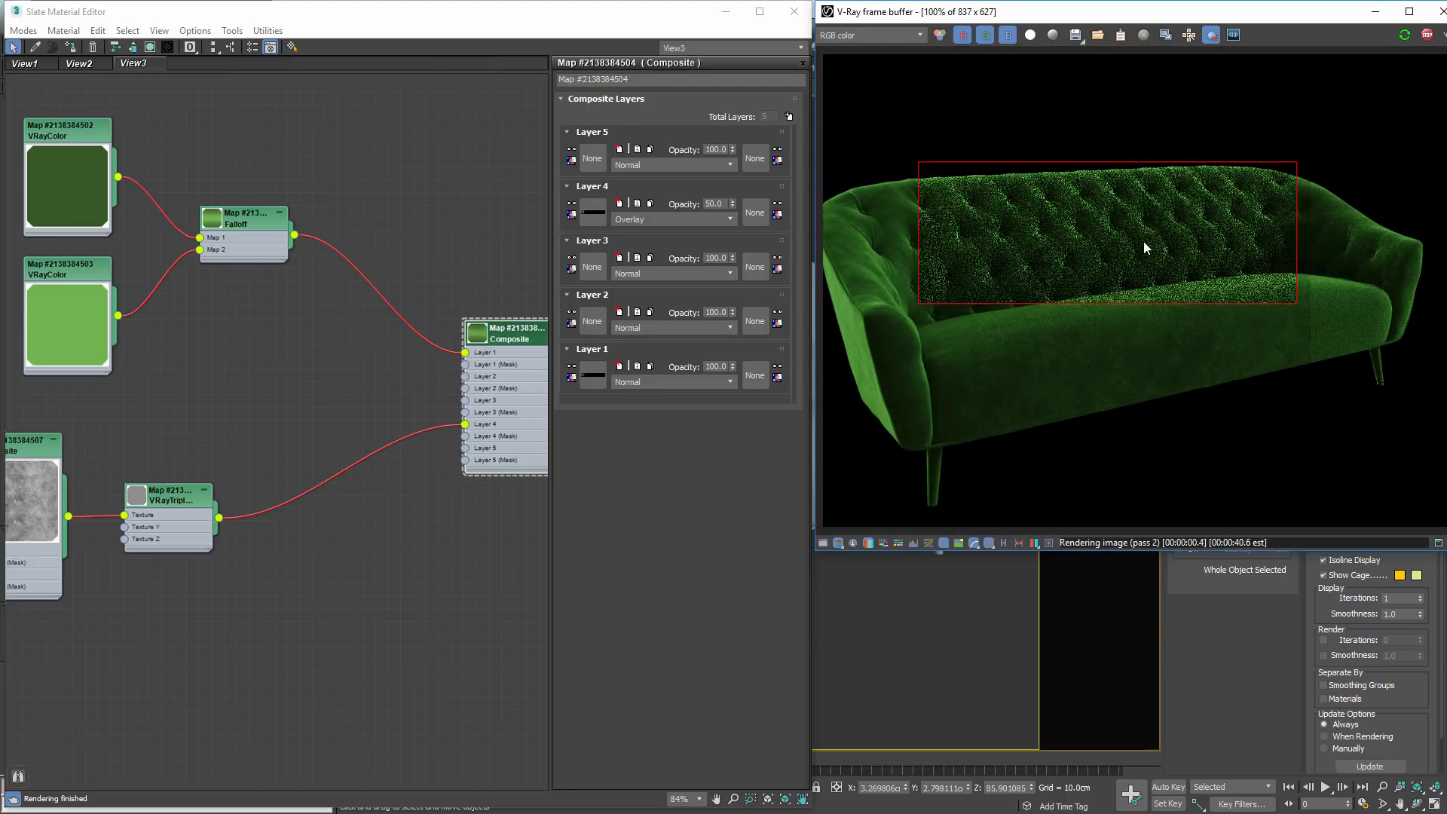
{"action": "scroll", "coordinate": [1174, 236], "scroll_direction": "up", "scroll_amount": 1}
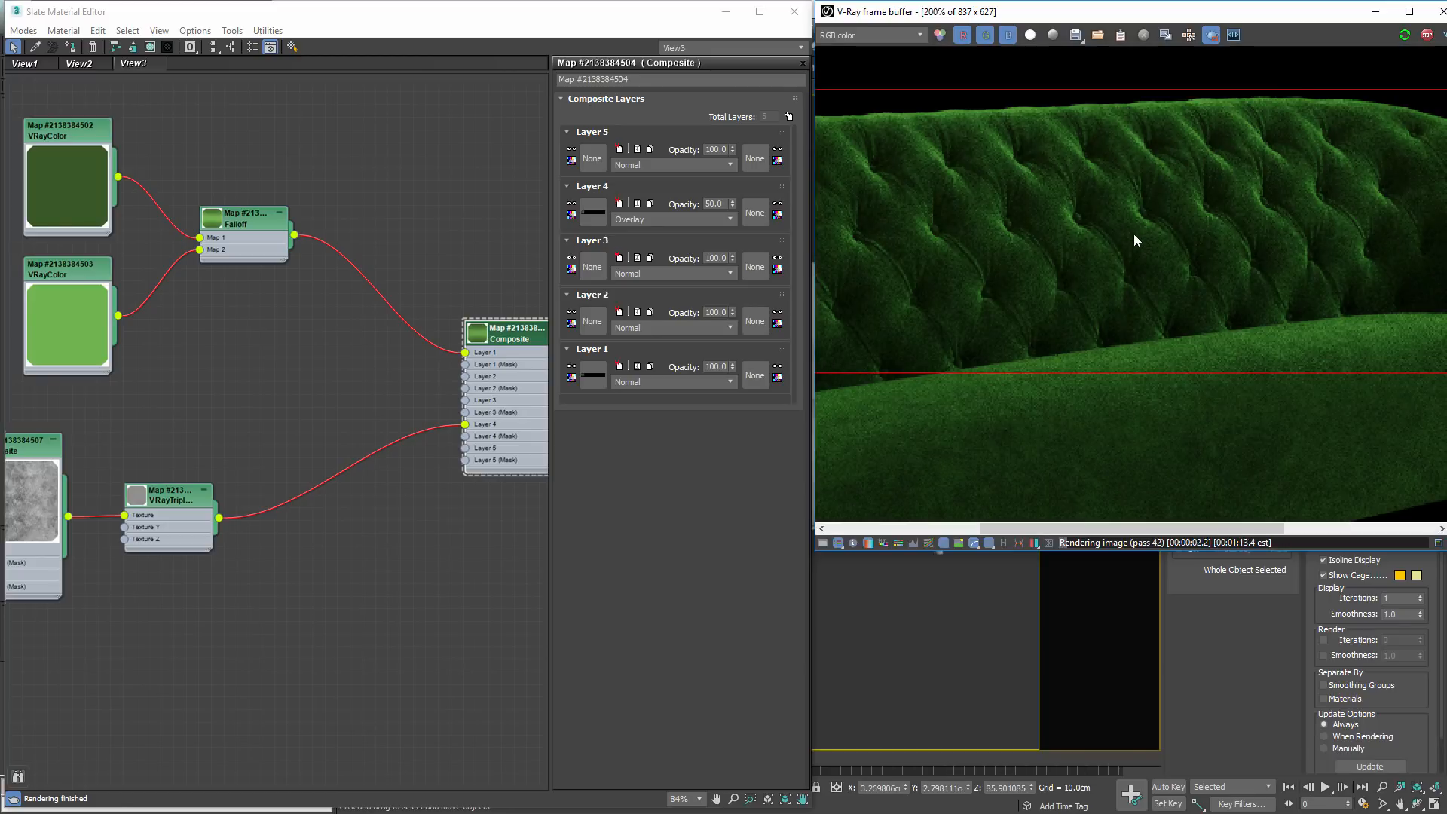
{"action": "scroll", "coordinate": [1029, 219], "scroll_direction": "down", "scroll_amount": 1}
{"action": "left_click_drag", "start_coordinate": [1018, 240], "coordinate": [1229, 418]}
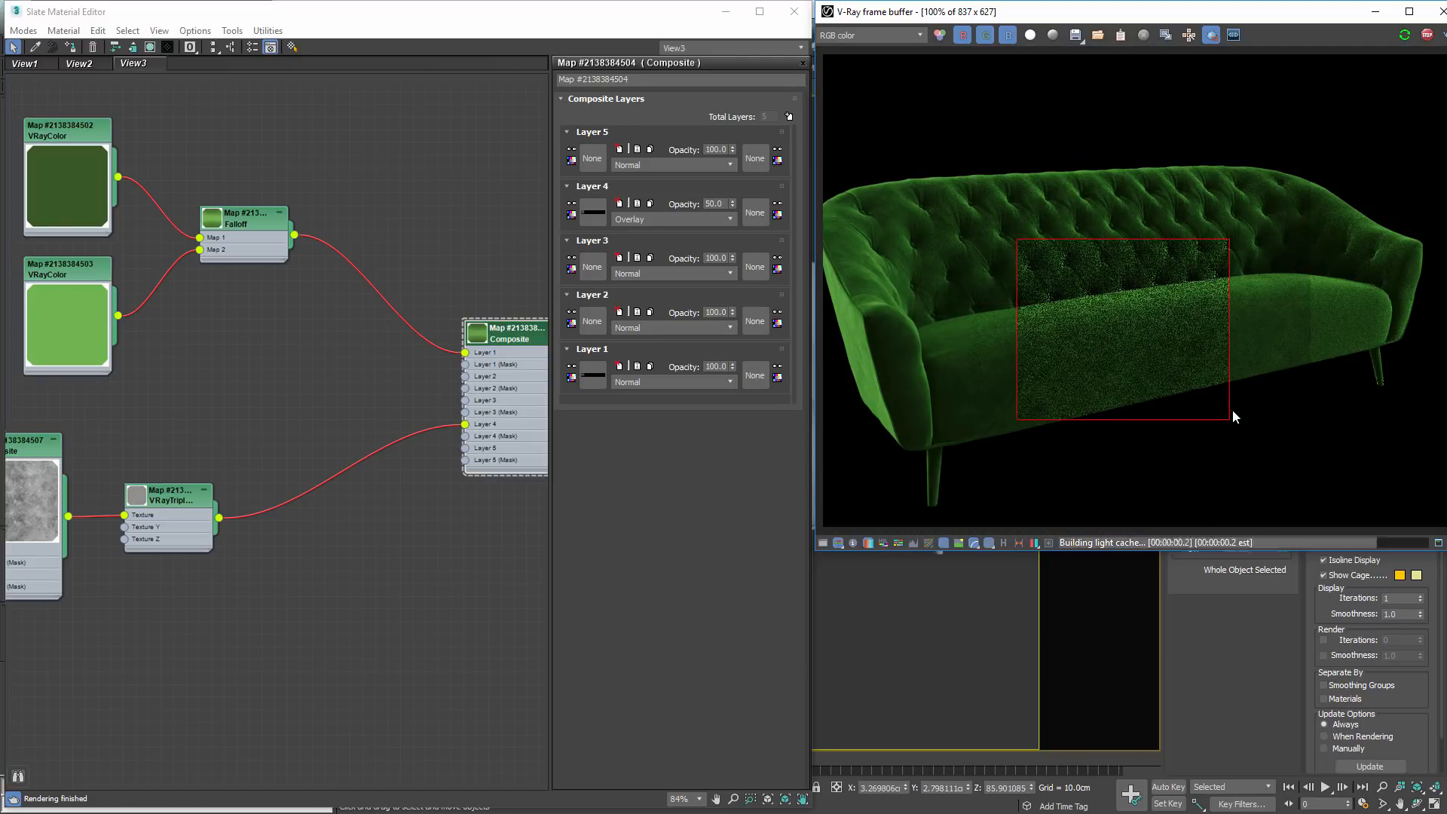
{"action": "left_click_drag", "start_coordinate": [1148, 249], "coordinate": [1402, 396]}
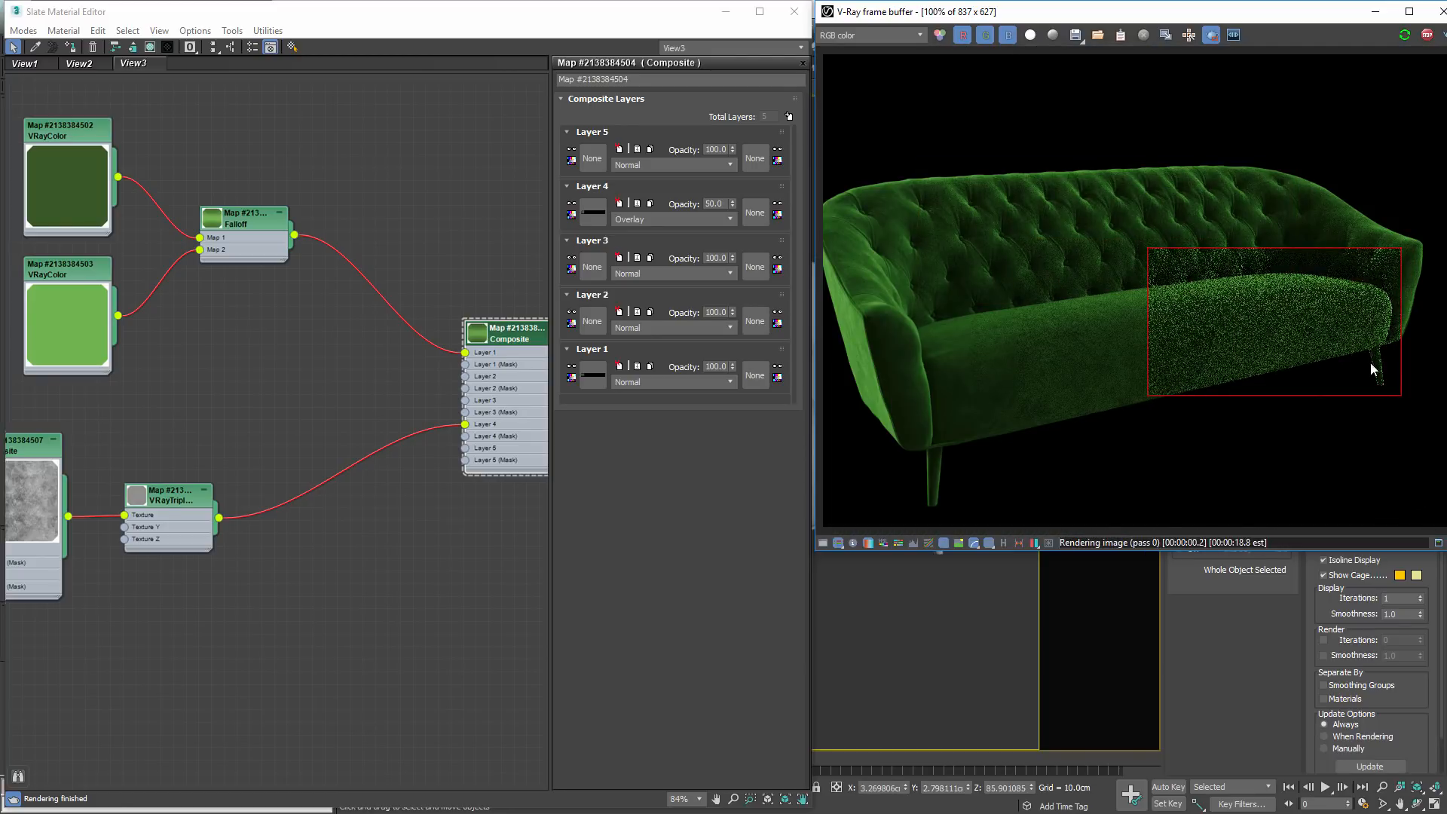
{"action": "left_click_drag", "start_coordinate": [895, 234], "coordinate": [1353, 464]}
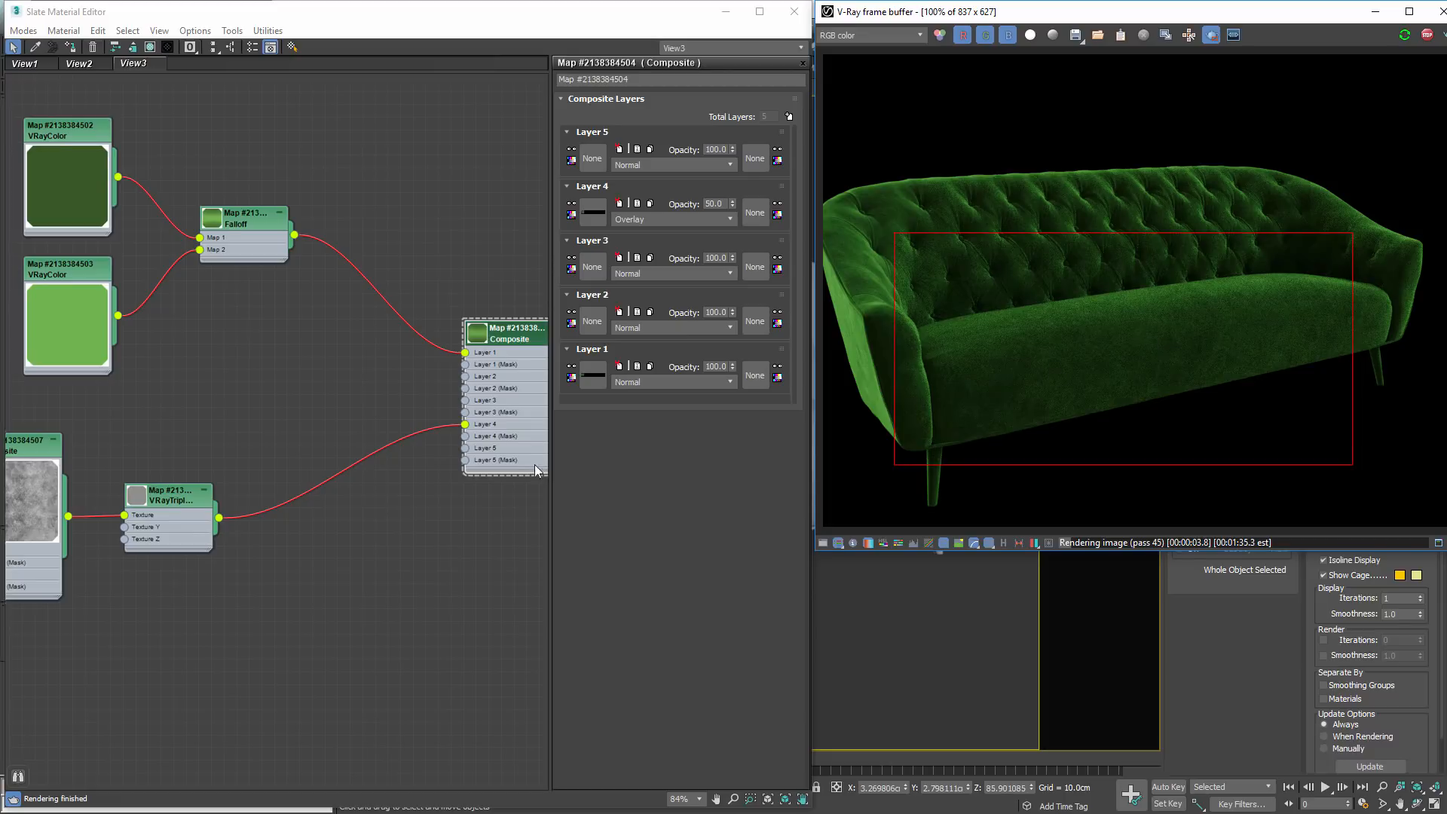
- Line up the three fabric Bitmaps in an evenly spaced column beside the Composite node they feed
{"action": "middle_click_drag", "start_coordinate": [123, 583], "coordinate": [574, 536]}
{"action": "left_click_drag", "start_coordinate": [505, 763], "coordinate": [149, 344]}
{"action": "left_click_drag", "start_coordinate": [492, 438], "coordinate": [492, 452]}
{"action": "left_click_drag", "start_coordinate": [216, 520], "coordinate": [230, 530]}
{"action": "left_click_drag", "start_coordinate": [240, 401], "coordinate": [240, 410]}
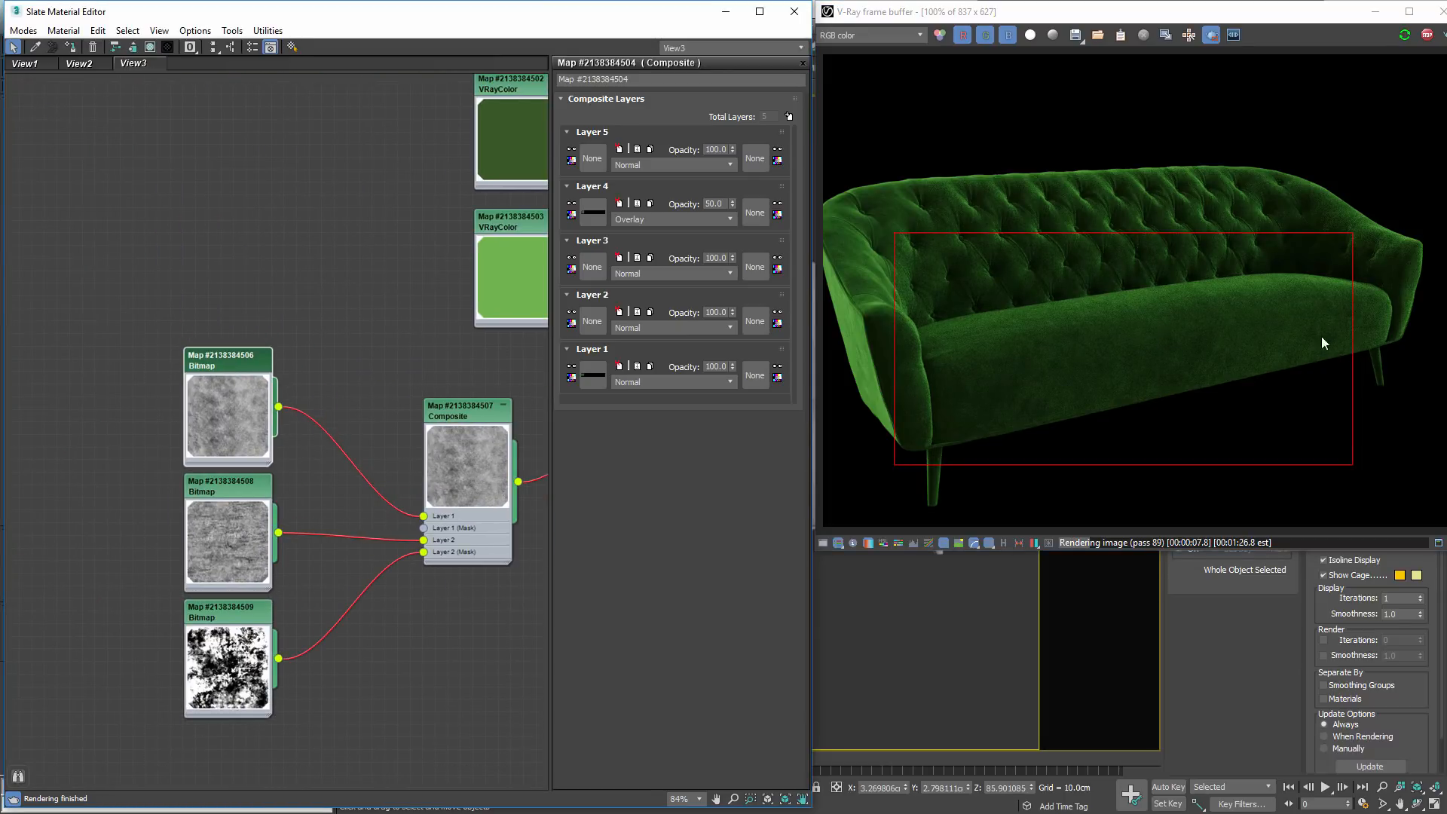
- Move the fabric texture nodes as a group closer to the main Composite node
{"action": "middle_click_drag", "start_coordinate": [121, 421], "coordinate": [22, 437]}
{"action": "scroll", "coordinate": [23, 438], "scroll_direction": "down", "scroll_amount": 2}
{"action": "left_click_drag", "start_coordinate": [414, 701], "coordinate": [28, 426]}
{"action": "left_click_drag", "start_coordinate": [369, 482], "coordinate": [414, 482]}
{"action": "middle_click_drag", "start_coordinate": [414, 483], "coordinate": [188, 468]}
{"action": "scroll", "coordinate": [422, 393], "scroll_direction": "down", "scroll_amount": 1}
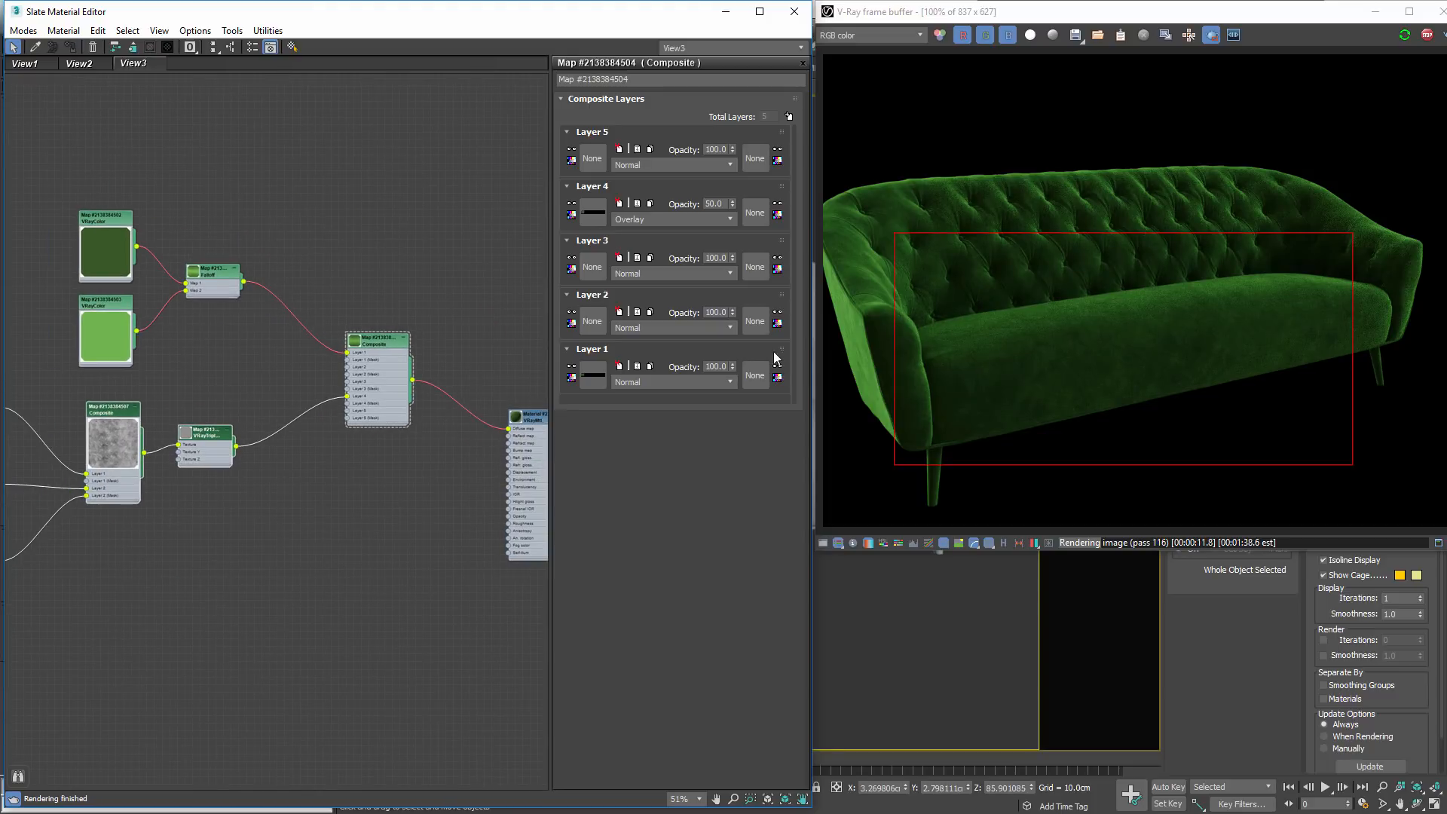
- Close the Slate Material Editor and examine a close-up region render of the sofa's tufted backrest
{"action": "left_click_drag", "start_coordinate": [864, 155], "coordinate": [1219, 365]}
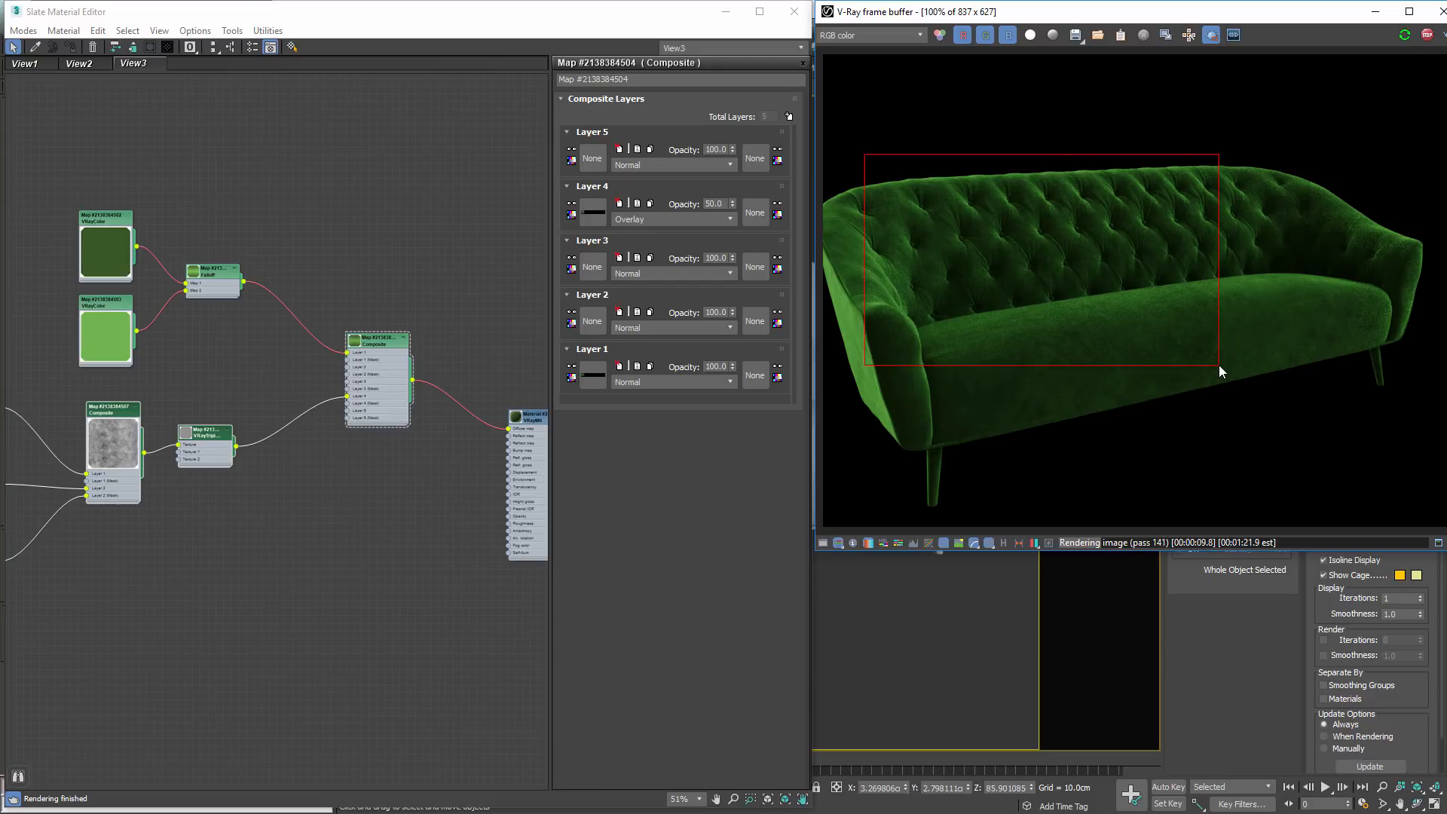
{"action": "left_click", "coordinate": [795, 11]}
{"action": "left_click_drag", "start_coordinate": [324, 480], "coordinate": [362, 478], "text": "alt"}
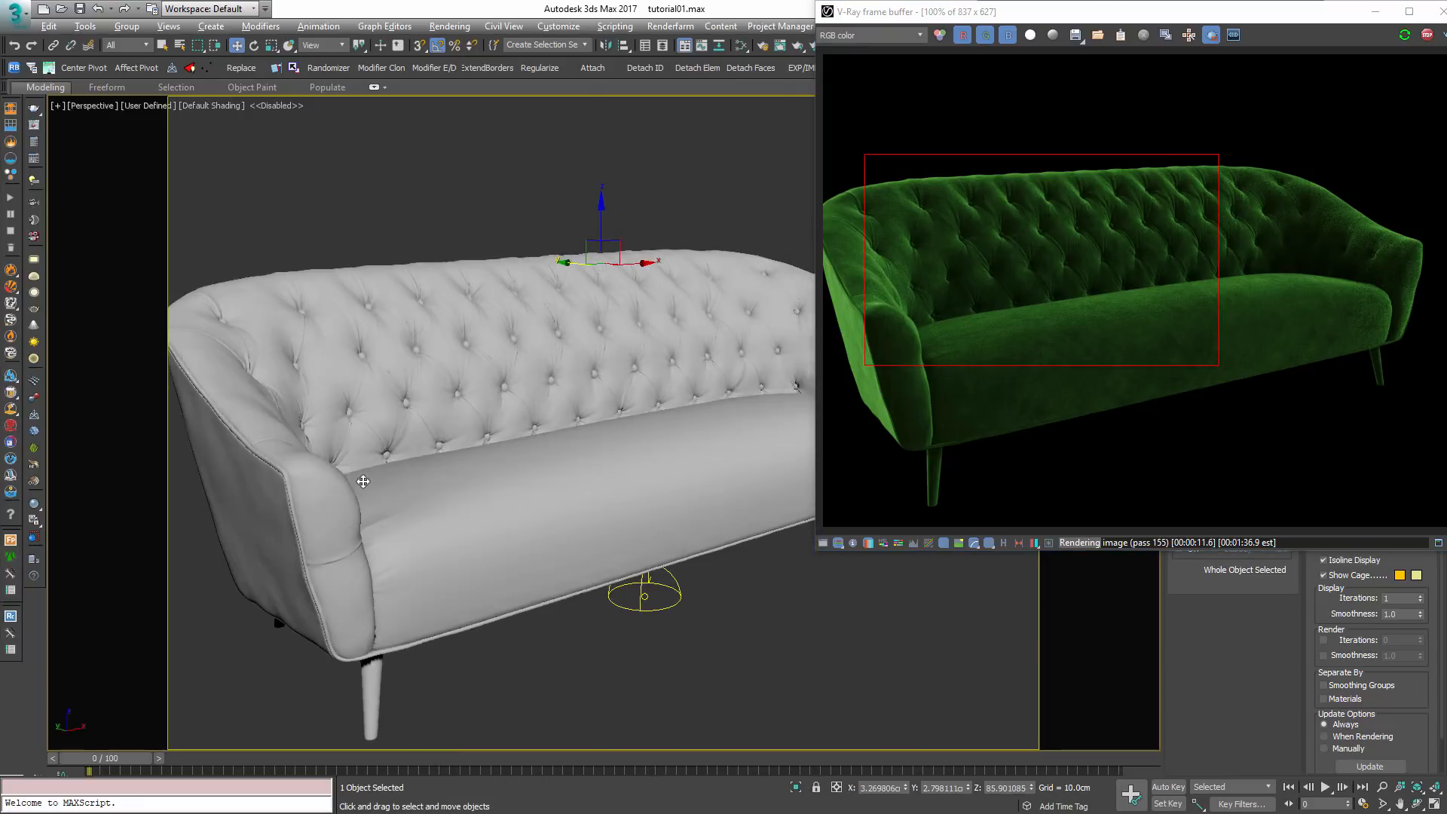
{"action": "middle_click_drag", "start_coordinate": [498, 499], "coordinate": [682, 414], "text": "alt"}
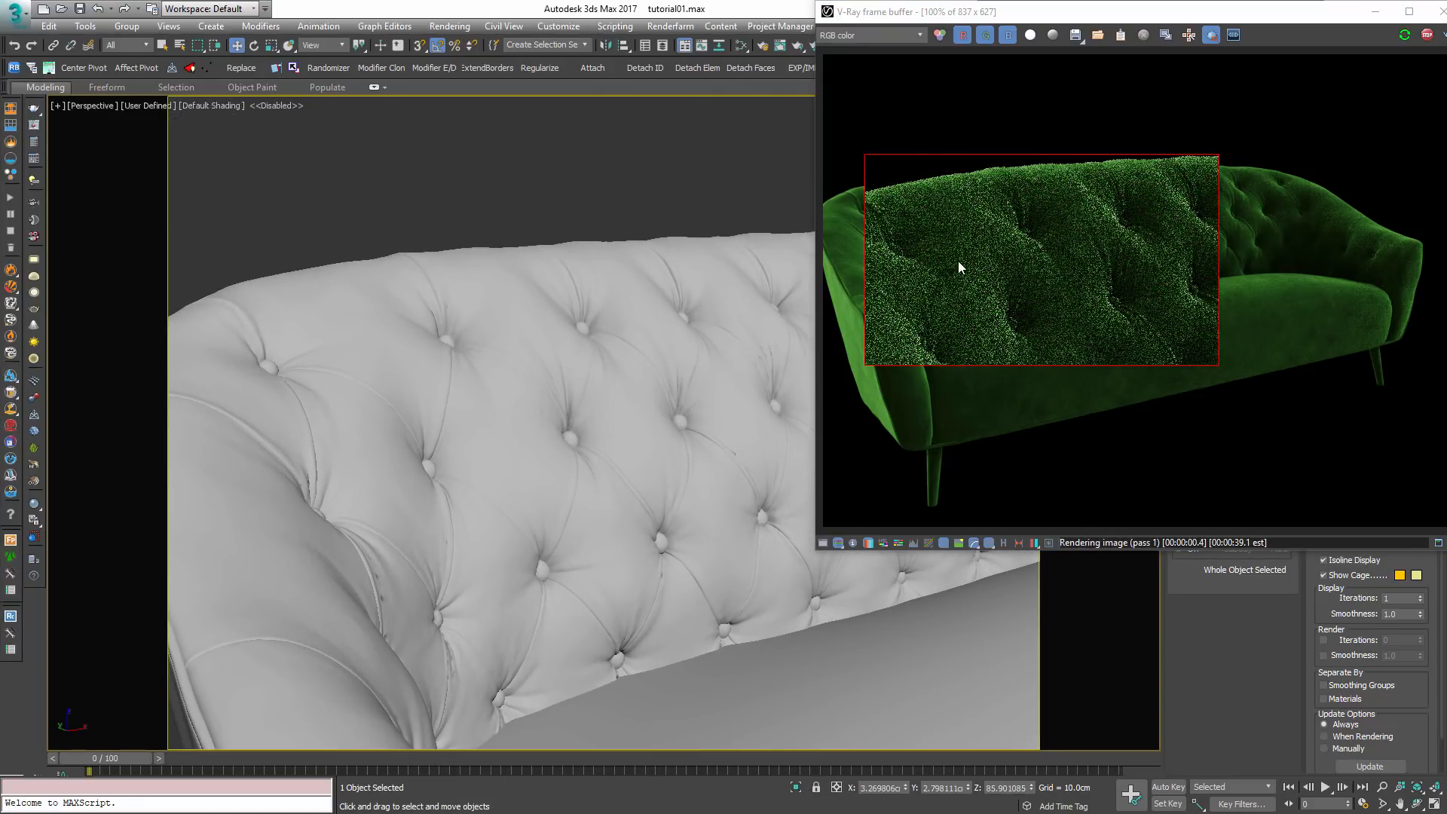
{"action": "scroll", "coordinate": [1059, 277], "scroll_direction": "up", "scroll_amount": 1}
{"action": "scroll", "coordinate": [1058, 277], "scroll_direction": "down", "scroll_amount": 1}
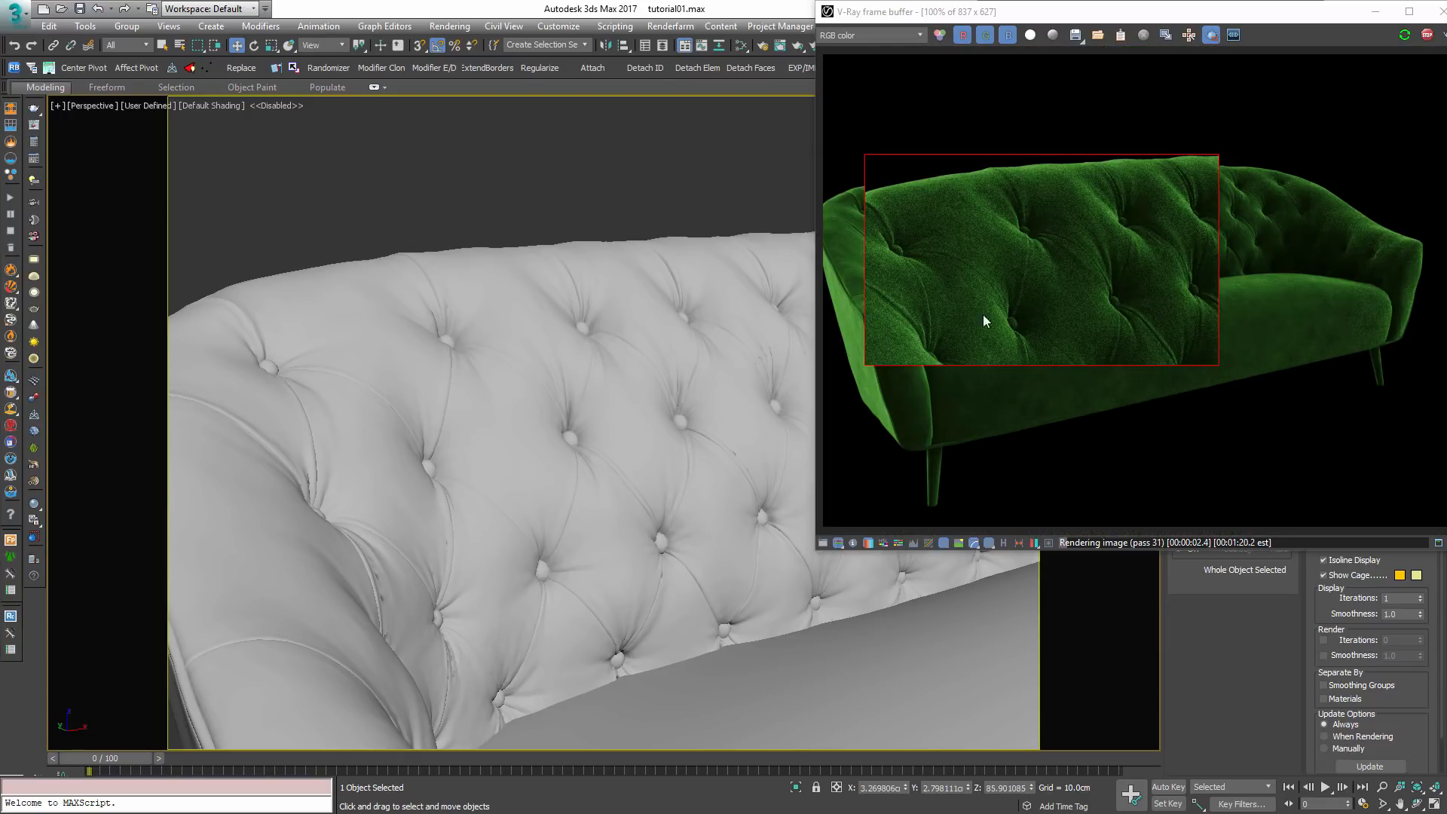
{"action": "scroll", "coordinate": [1069, 296], "scroll_direction": "up", "scroll_amount": 1}
{"action": "scroll", "coordinate": [1070, 296], "scroll_direction": "down", "scroll_amount": 1}
{"action": "scroll", "coordinate": [994, 311], "scroll_direction": "up", "scroll_amount": 2}
{"action": "scroll", "coordinate": [1013, 304], "scroll_direction": "down", "scroll_amount": 2}
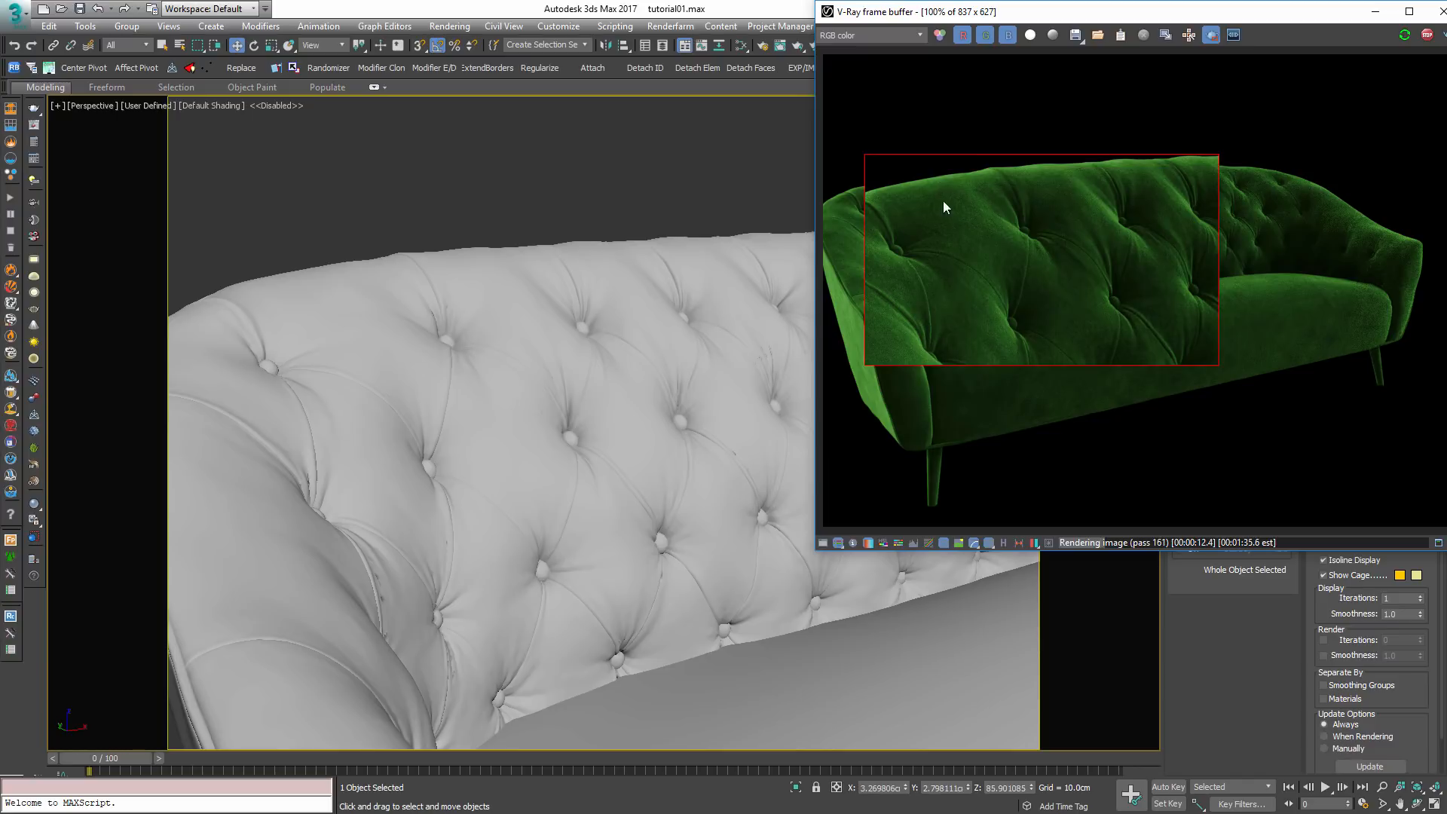
- Switch to Photoshop and look over the velvet sofa and fabric reference images
{"action": "scroll", "coordinate": [574, 407], "scroll_direction": "down", "scroll_amount": 2}
{"action": "middle_click_drag", "start_coordinate": [691, 530], "coordinate": [624, 508]}
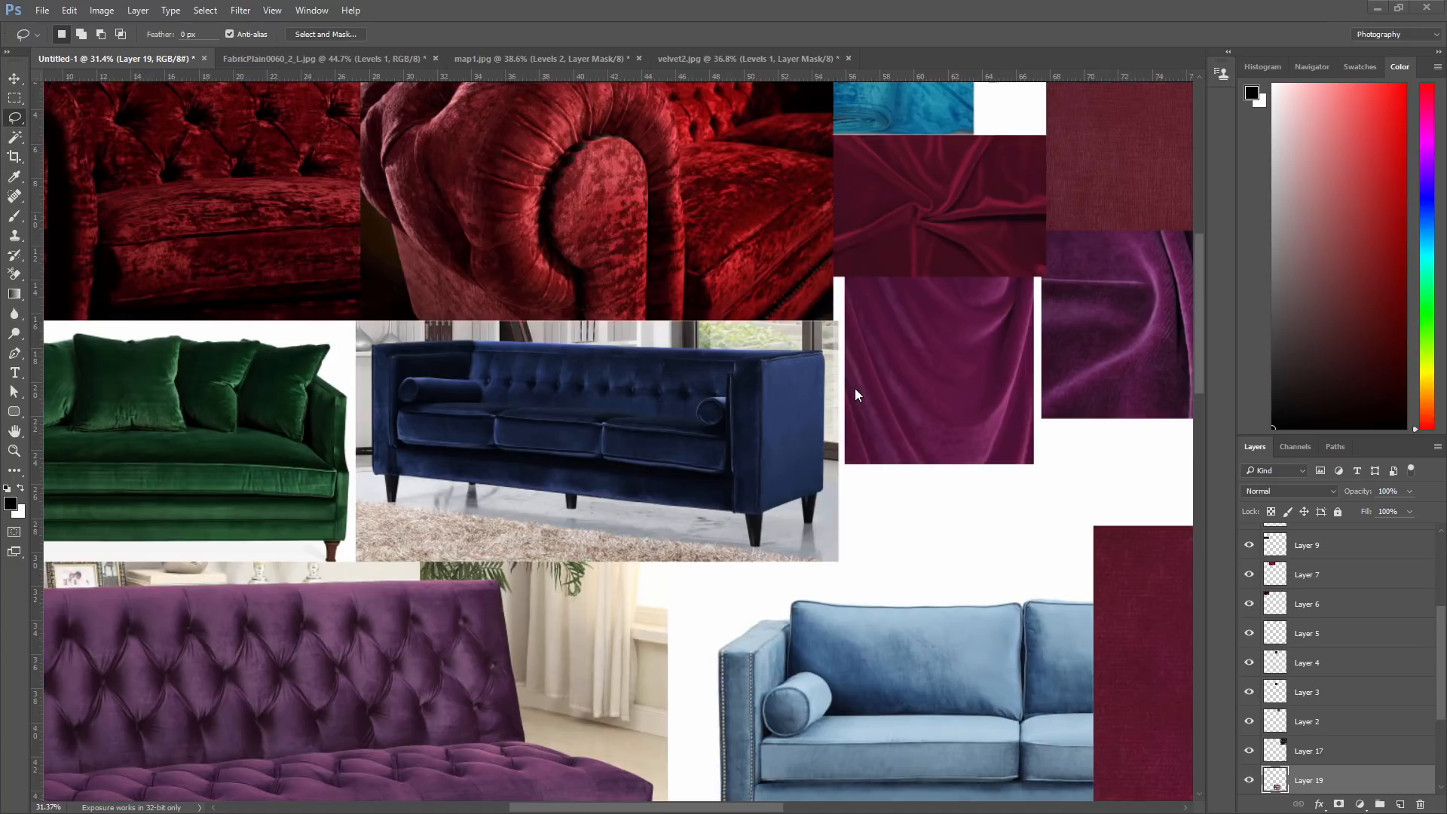
- Look over the sofa and fabric reference board, examining the large burgundy ribbed fabric swatch beside the light-blue sofa
{"action": "scroll", "coordinate": [1115, 354], "scroll_direction": "left", "scroll_amount": 2}
{"action": "scroll", "coordinate": [1090, 387], "scroll_direction": "right", "scroll_amount": 1}
{"action": "scroll", "coordinate": [1090, 388], "scroll_direction": "down", "scroll_amount": 2}
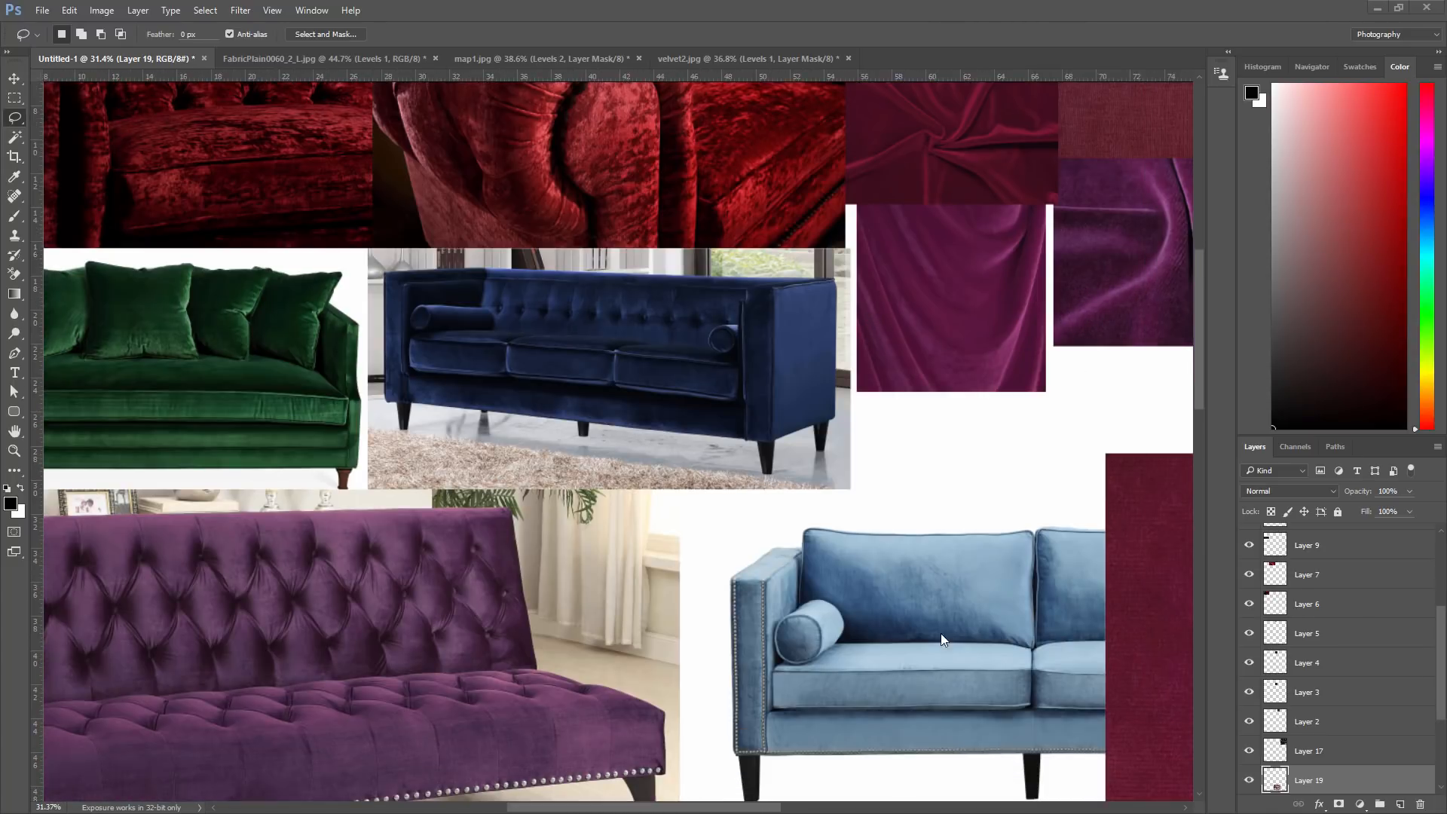
{"action": "scroll", "coordinate": [1070, 315], "scroll_direction": "right", "scroll_amount": 1}
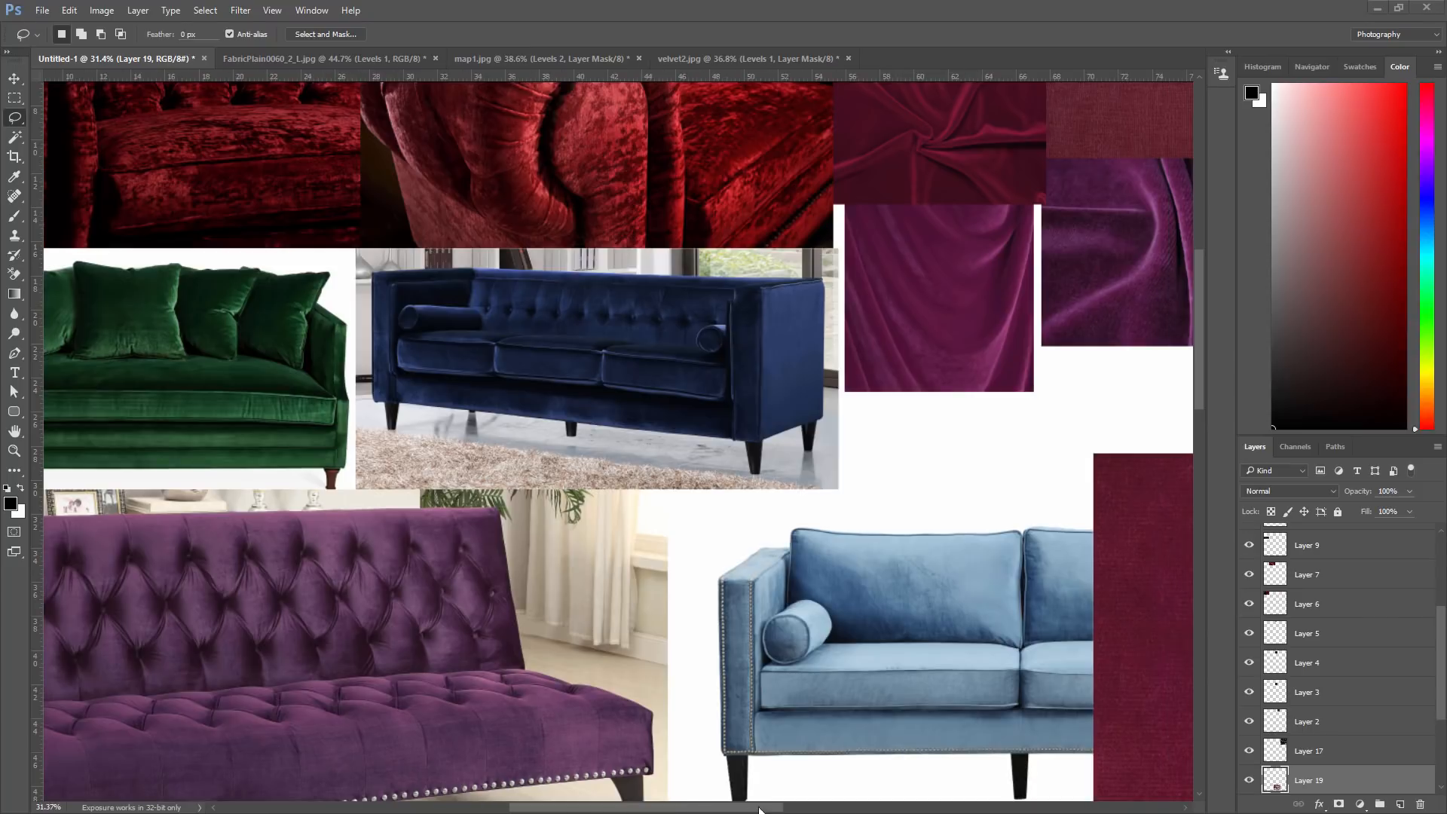
{"action": "left_click_drag", "start_coordinate": [753, 807], "coordinate": [927, 807]}
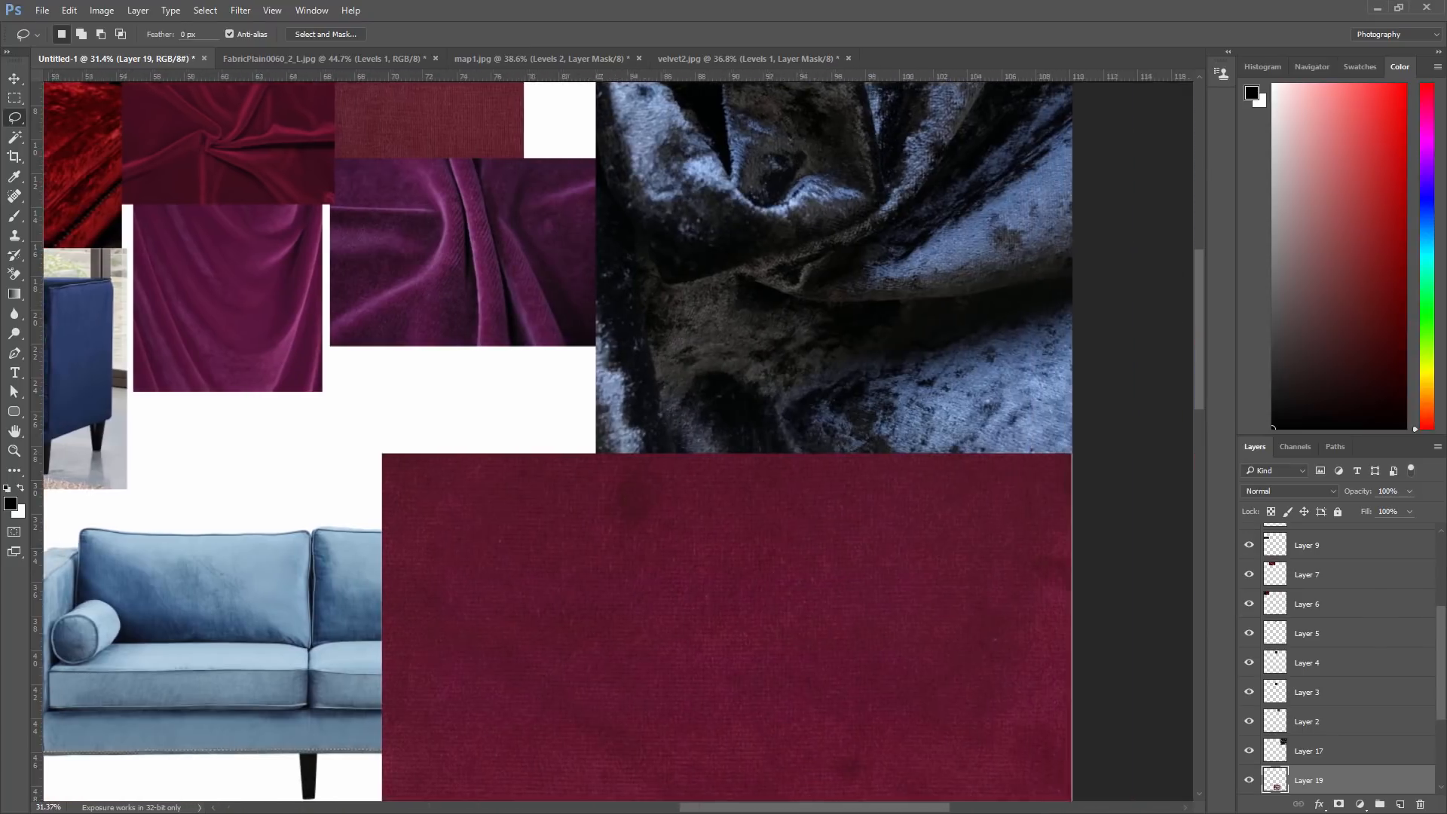
{"action": "scroll", "coordinate": [760, 351], "scroll_direction": "down", "scroll_amount": 4}
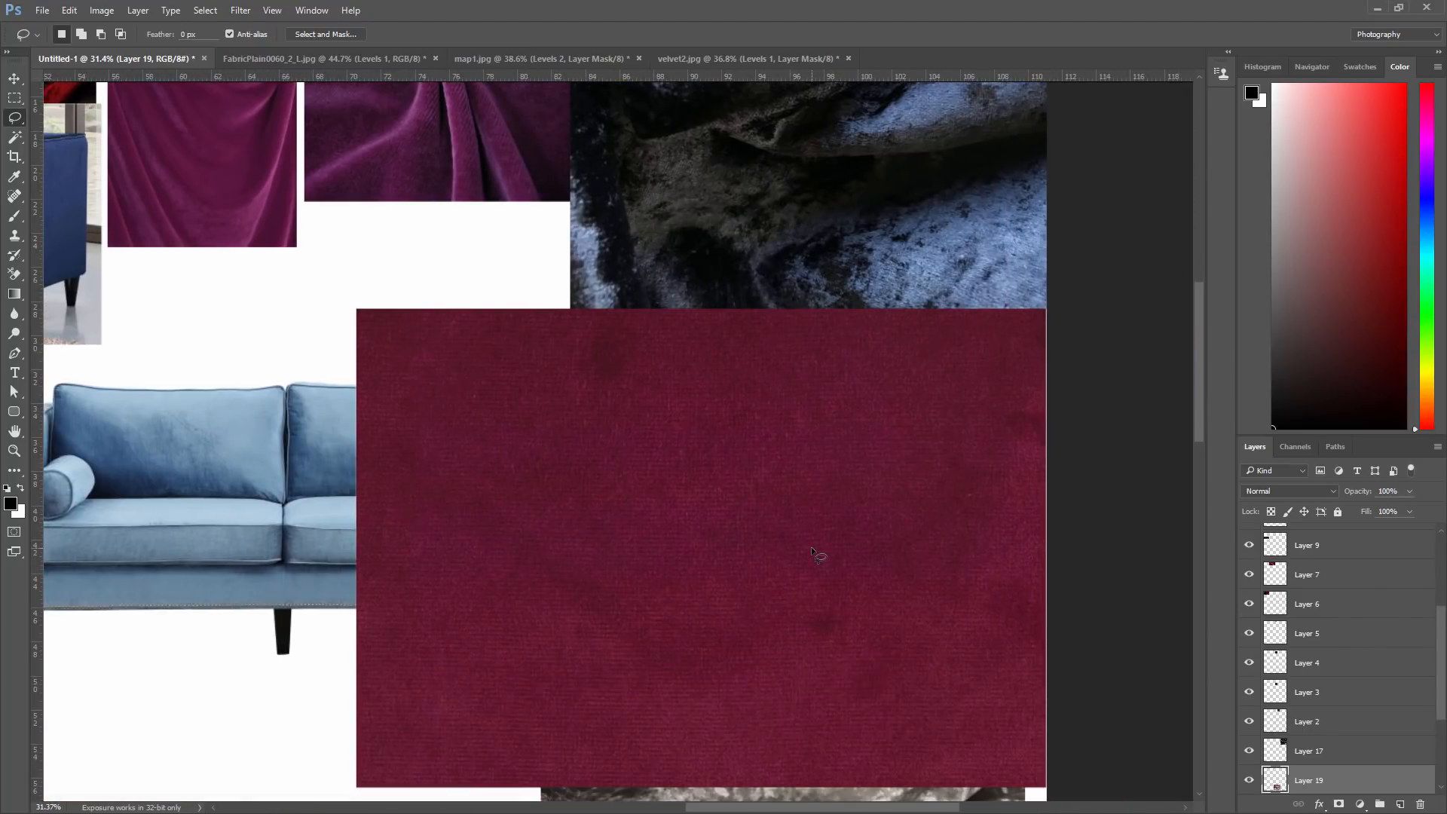
{"action": "scroll", "coordinate": [801, 536], "scroll_direction": "up", "scroll_amount": 1}
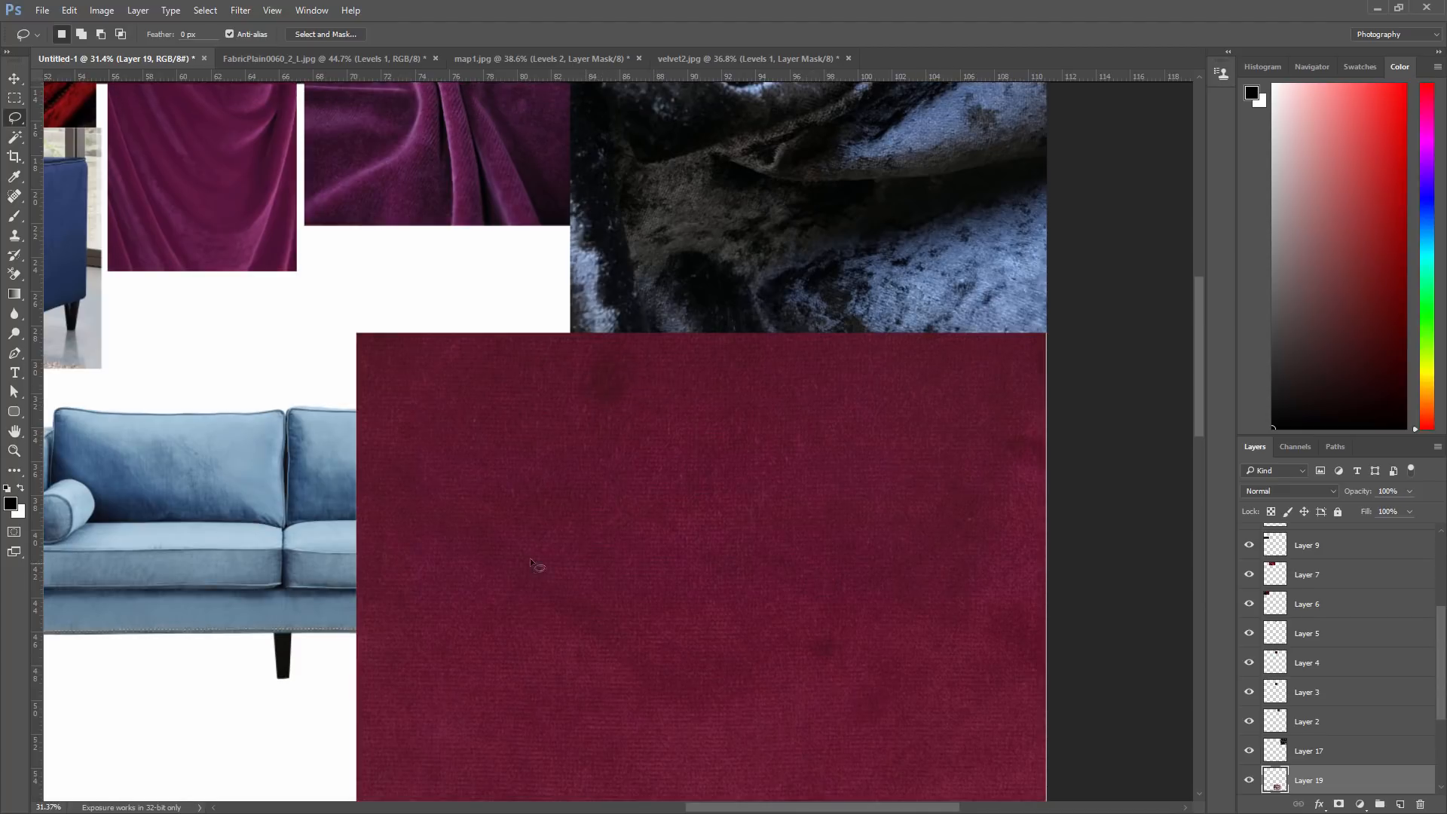
{"action": "scroll", "coordinate": [429, 463], "scroll_direction": "up", "scroll_amount": 10}
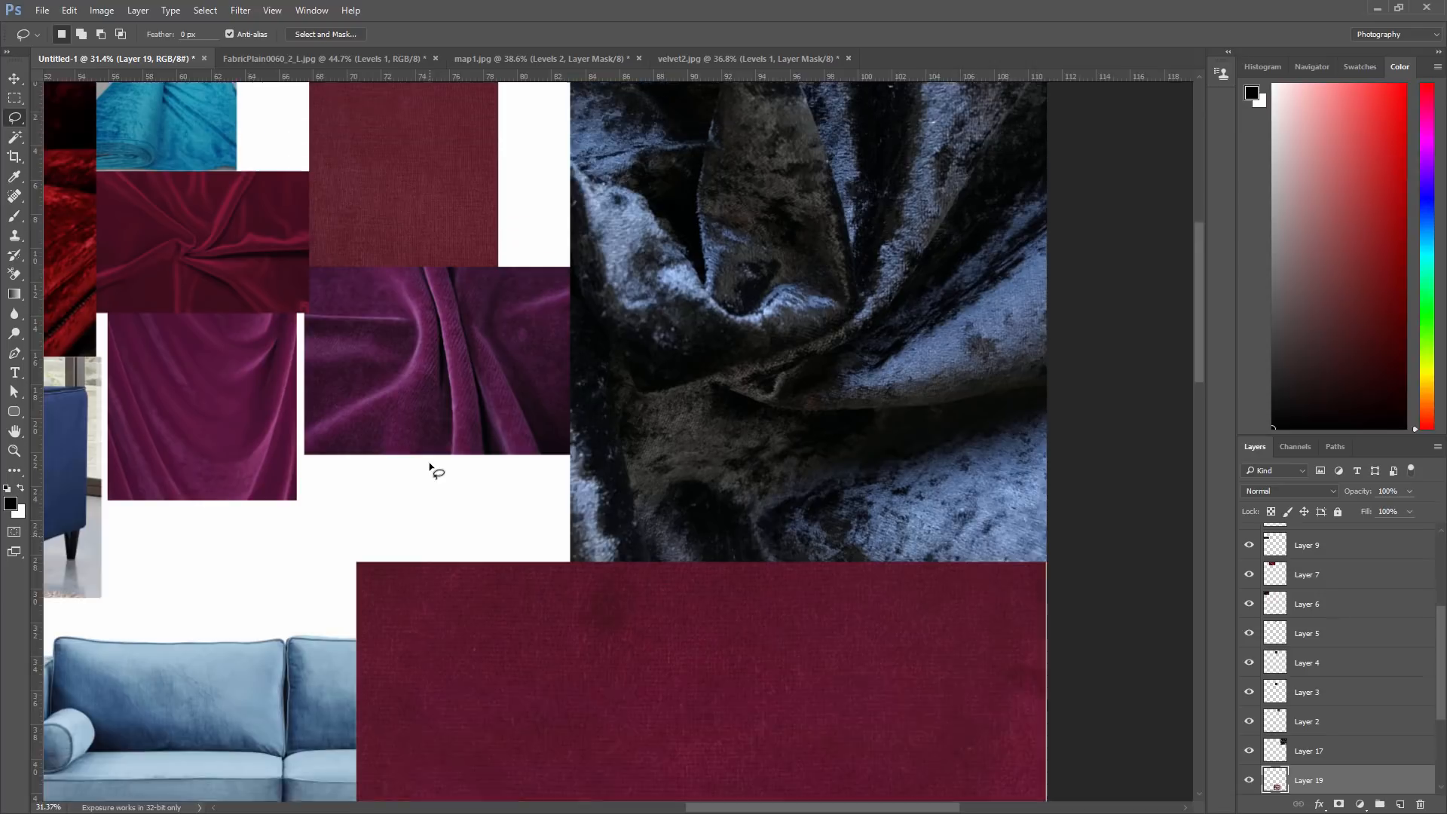
- Examine the weave and folds of the purple velvet, red ribbed fabric, burgundy velvet and magenta drape references up close
{"action": "scroll", "coordinate": [426, 460], "scroll_direction": "up", "scroll_amount": 2, "text": "alt"}
{"action": "scroll", "coordinate": [424, 462], "scroll_direction": "up", "scroll_amount": 2, "text": "alt"}
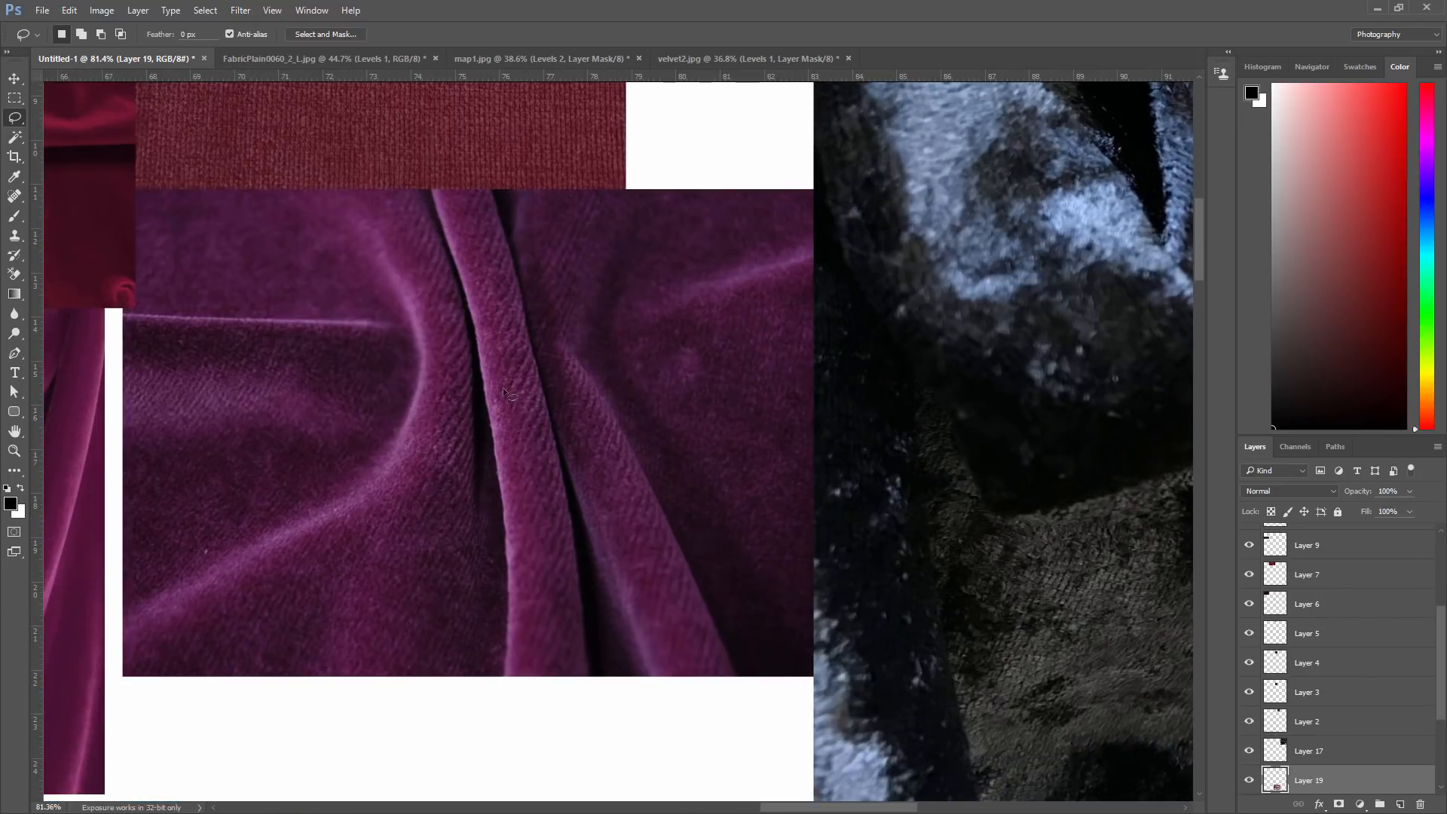
{"action": "scroll", "coordinate": [558, 567], "scroll_direction": "up", "scroll_amount": 2}
{"action": "scroll", "coordinate": [488, 441], "scroll_direction": "up", "scroll_amount": 1}
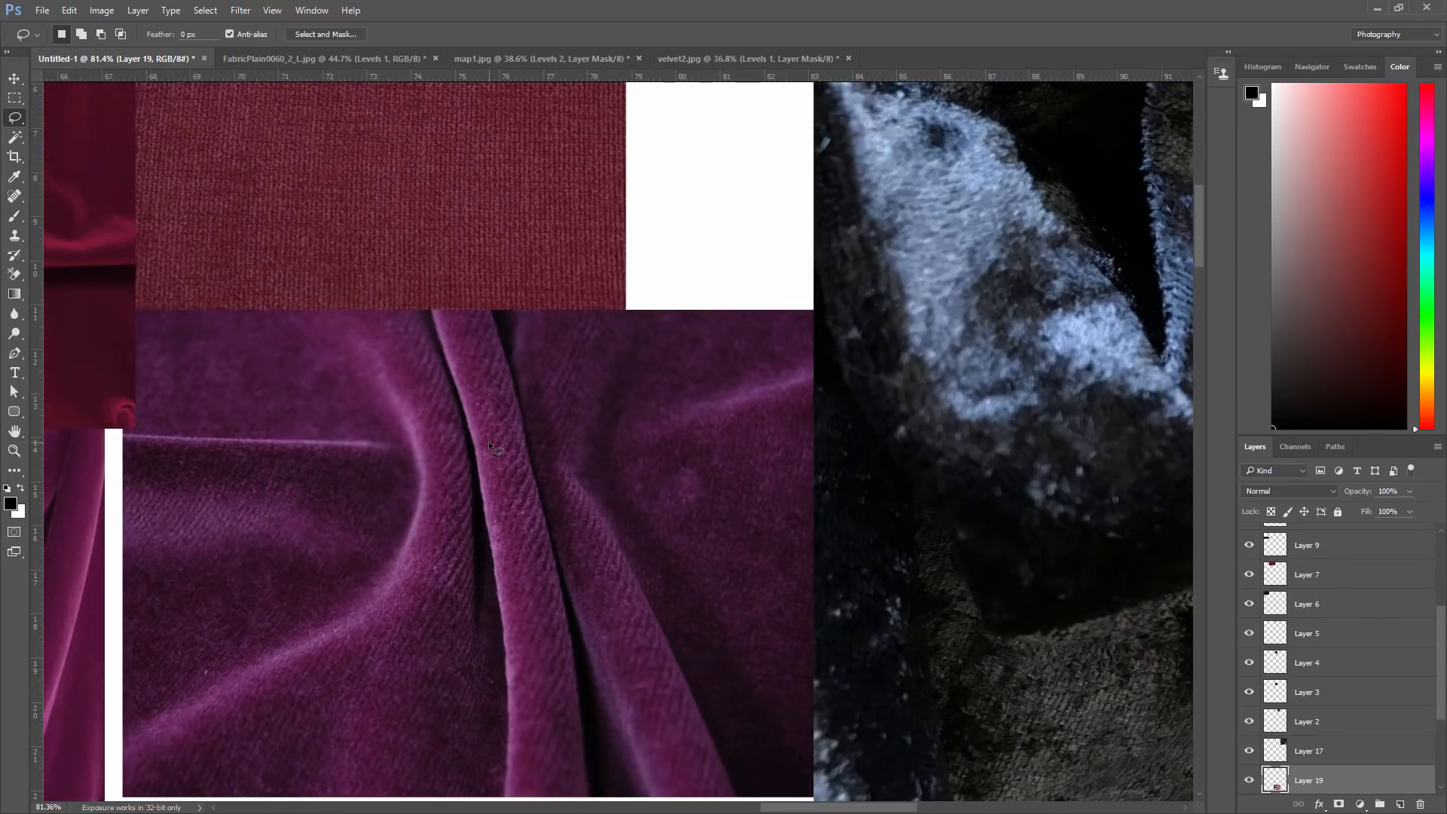
{"action": "scroll", "coordinate": [437, 569], "scroll_direction": "up", "scroll_amount": 1}
{"action": "scroll", "coordinate": [448, 558], "scroll_direction": "up", "scroll_amount": 6}
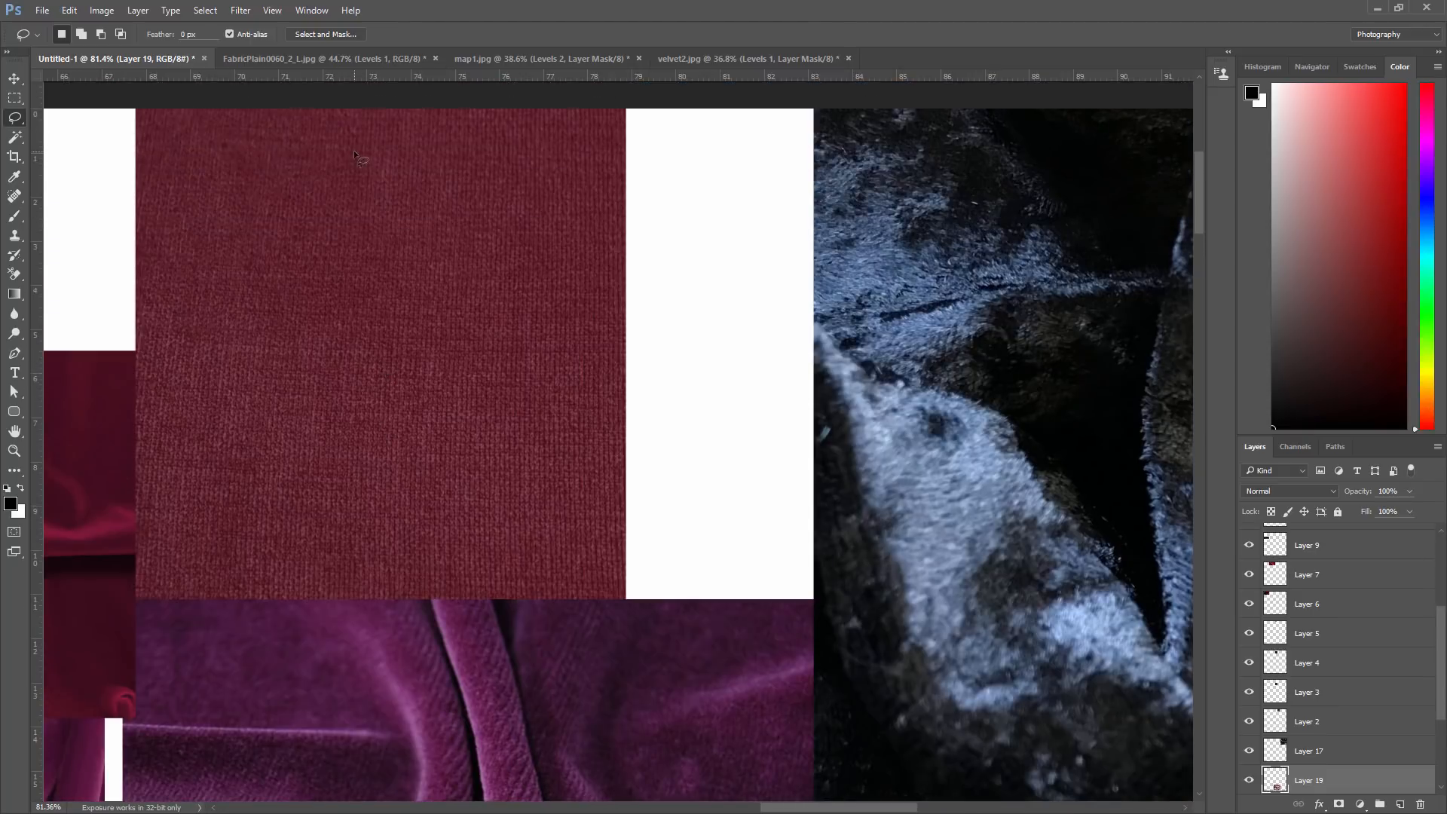
{"action": "left_click_drag", "start_coordinate": [781, 809], "coordinate": [667, 809]}
{"action": "scroll", "coordinate": [603, 577], "scroll_direction": "down", "scroll_amount": 1}
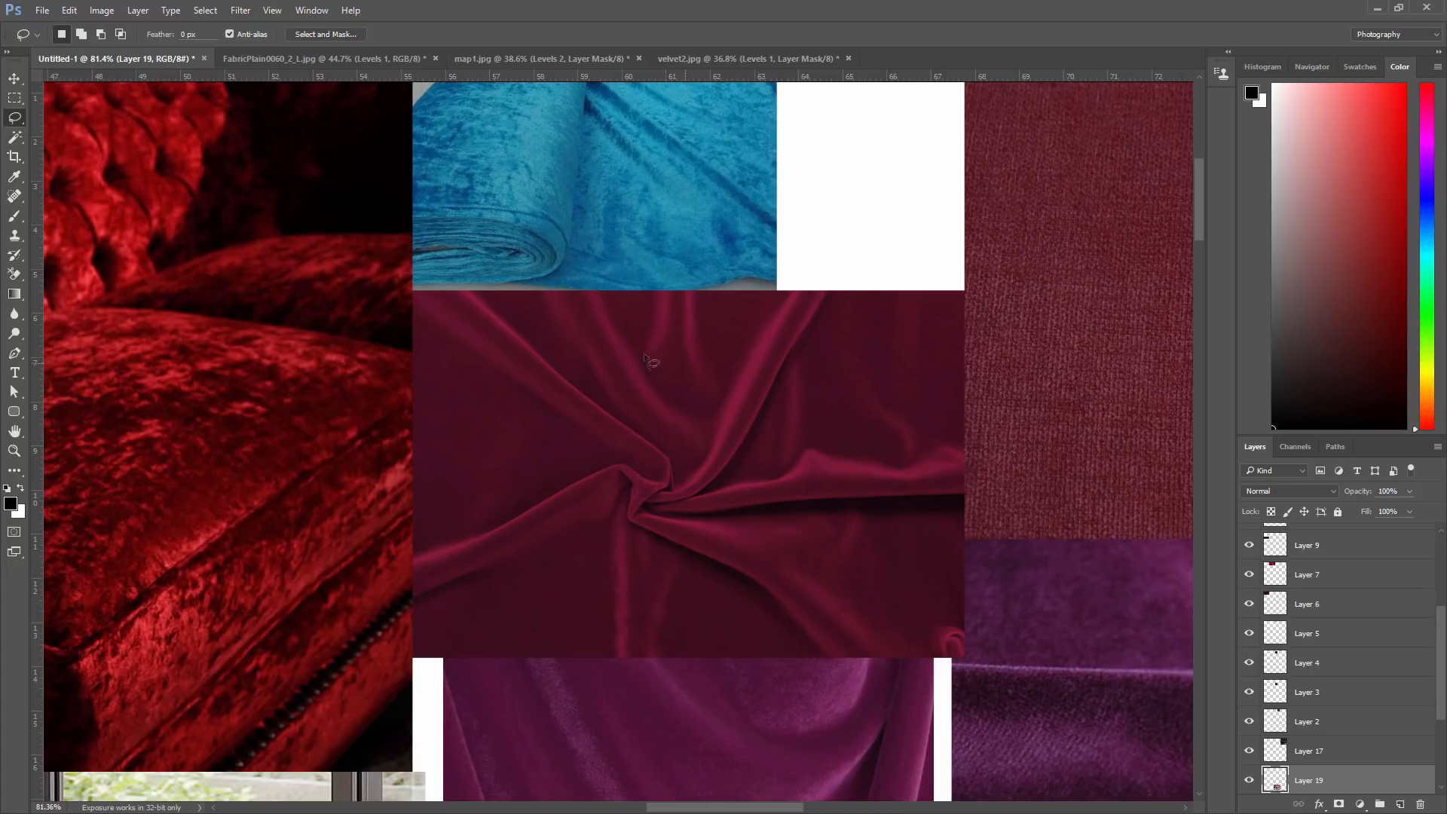
{"action": "scroll", "coordinate": [725, 419], "scroll_direction": "down", "scroll_amount": 4}
{"action": "scroll", "coordinate": [709, 460], "scroll_direction": "down", "scroll_amount": 4}
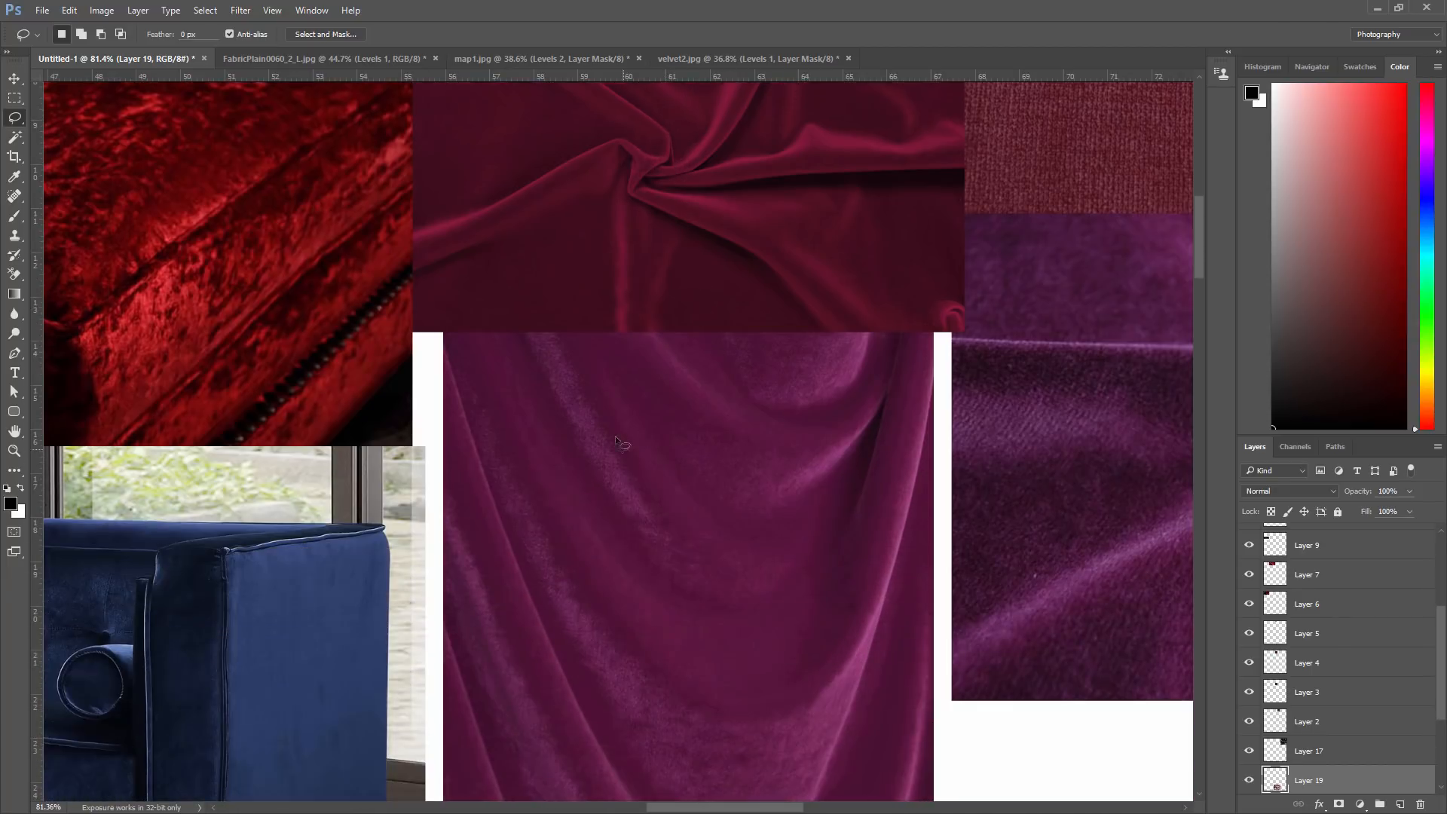
{"action": "scroll", "coordinate": [656, 537], "scroll_direction": "down", "scroll_amount": 1}
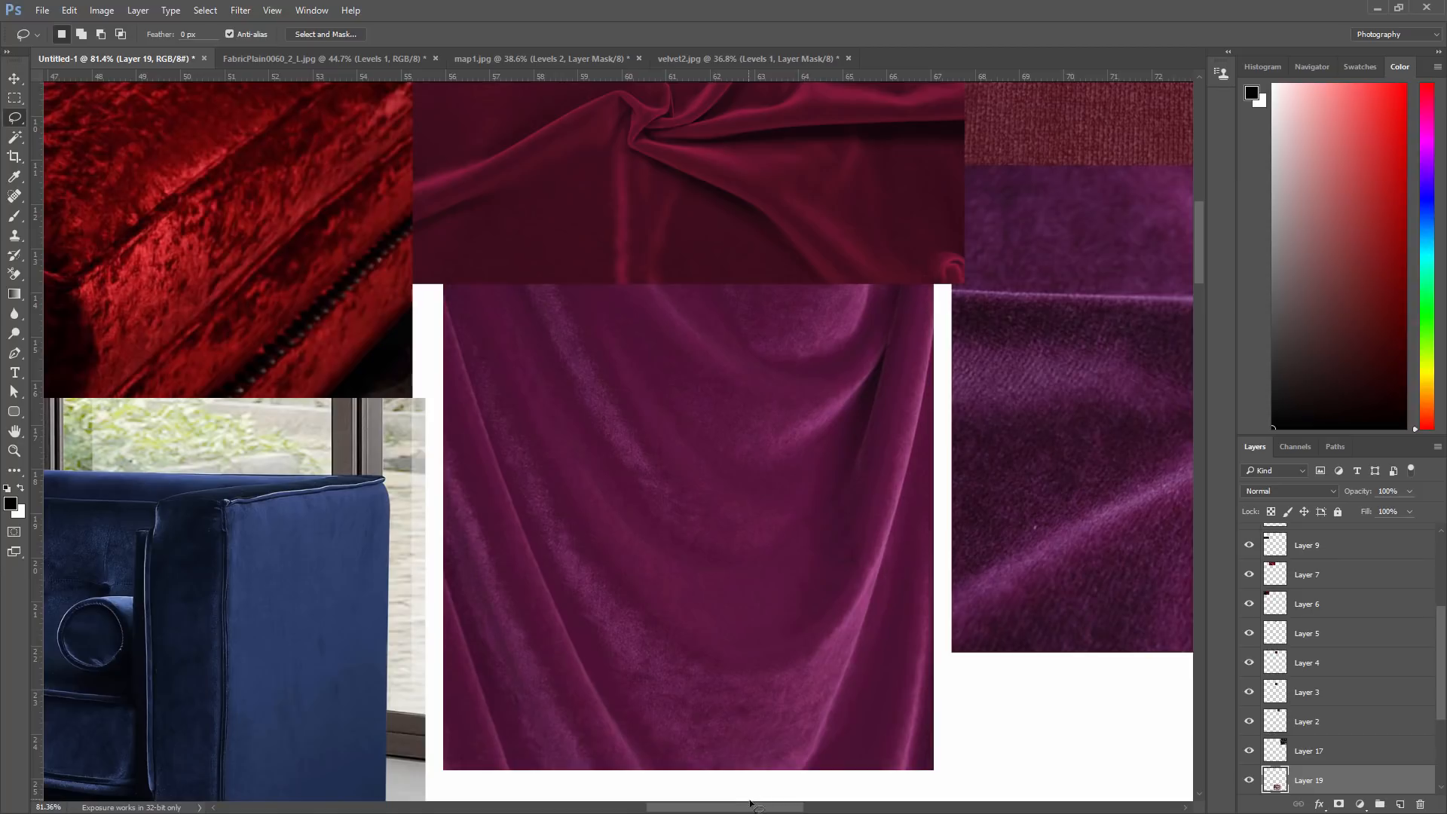
- Inspect the navy velvet sofa reference, including the piping, bolster and fabric grain around its armrest
{"action": "scroll", "coordinate": [728, 549], "scroll_direction": "left", "scroll_amount": 10, "text": "ctrl"}
{"action": "scroll", "coordinate": [1007, 446], "scroll_direction": "down", "scroll_amount": 3}
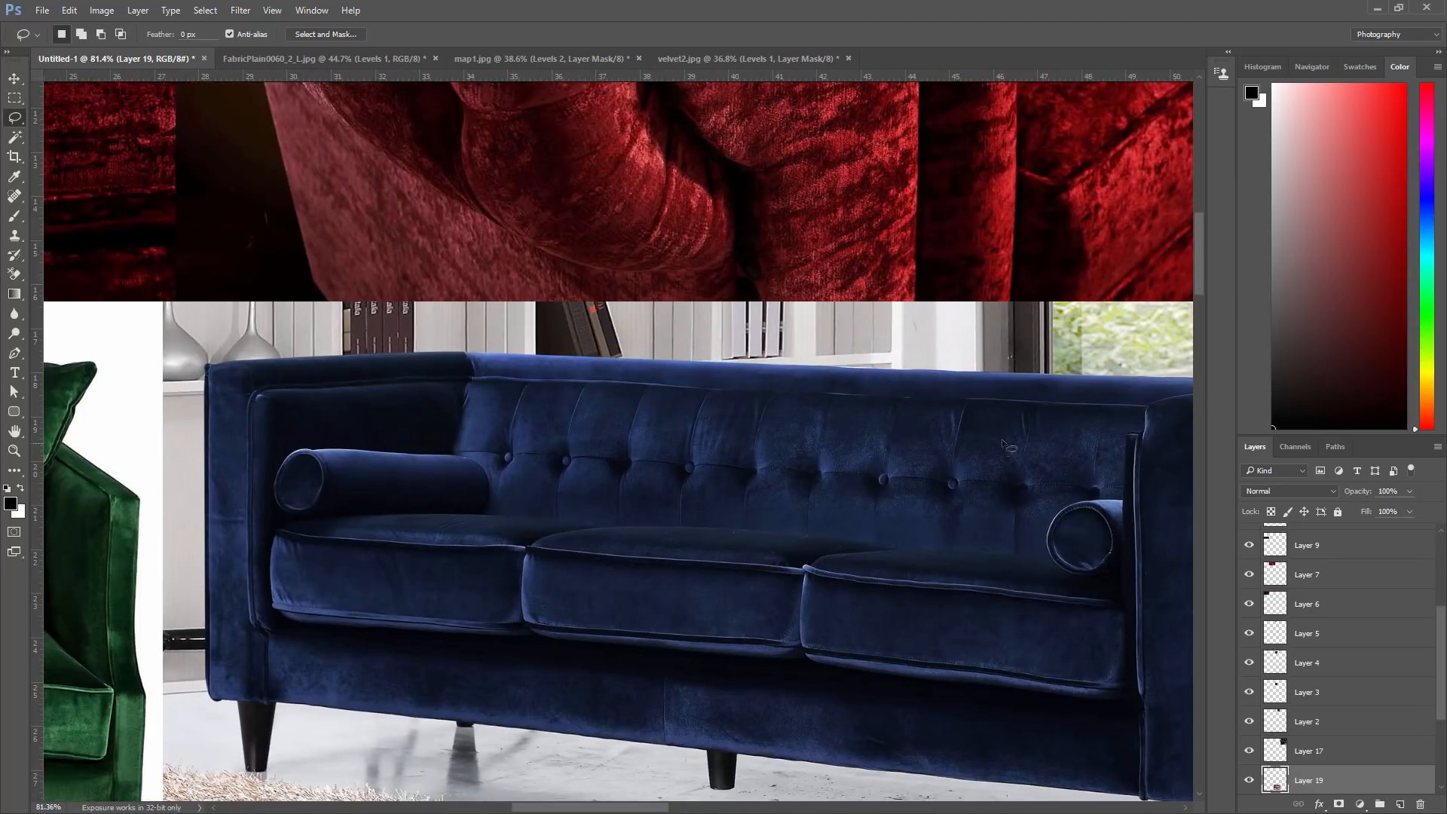
{"action": "scroll", "coordinate": [855, 684], "scroll_direction": "down", "scroll_amount": 1}
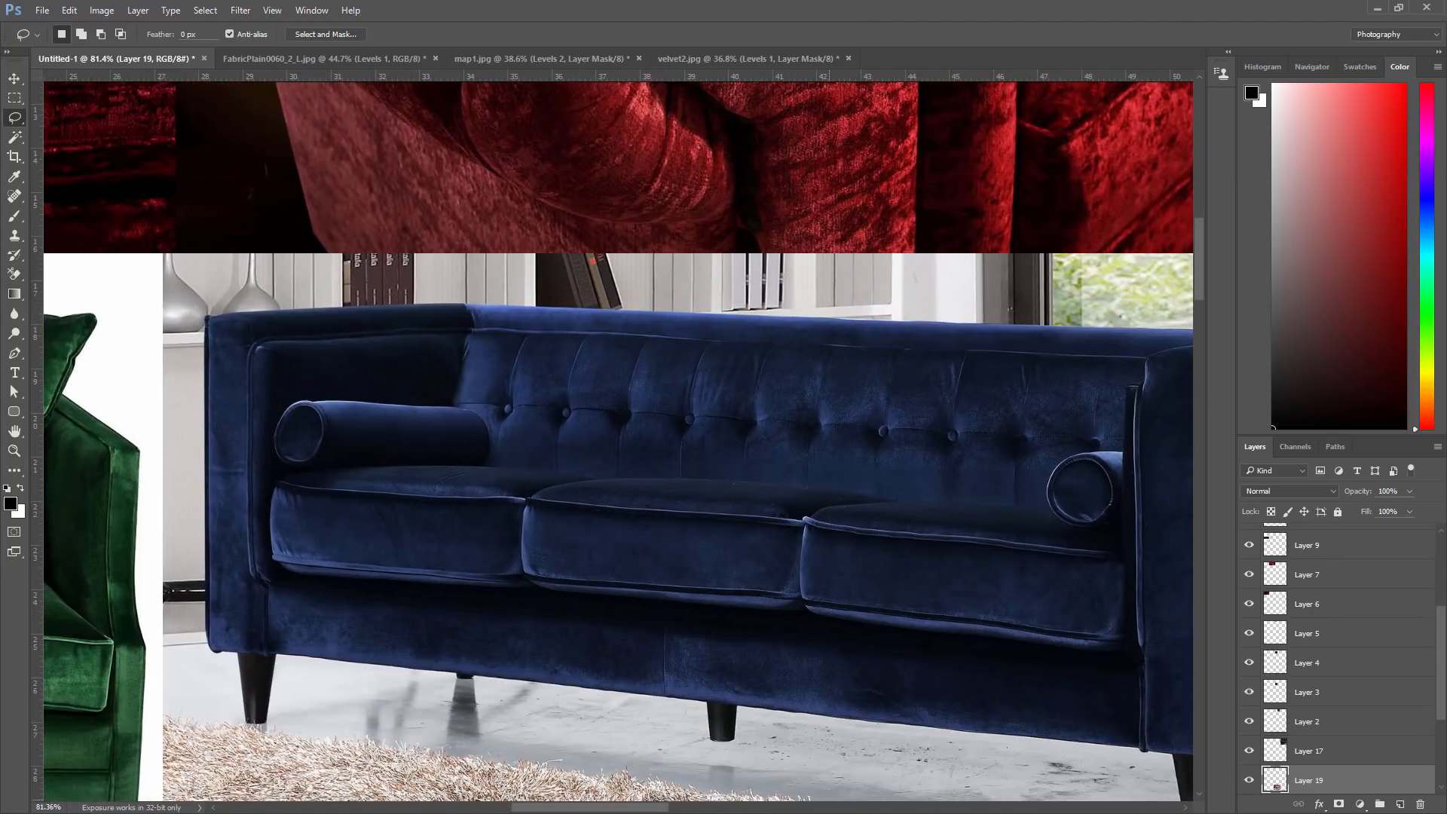
{"action": "left_click_drag", "start_coordinate": [637, 808], "coordinate": [703, 807]}
{"action": "scroll", "coordinate": [694, 543], "scroll_direction": "up", "scroll_amount": 9, "text": "alt"}
{"action": "scroll", "coordinate": [758, 538], "scroll_direction": "up", "scroll_amount": 3, "text": "alt"}
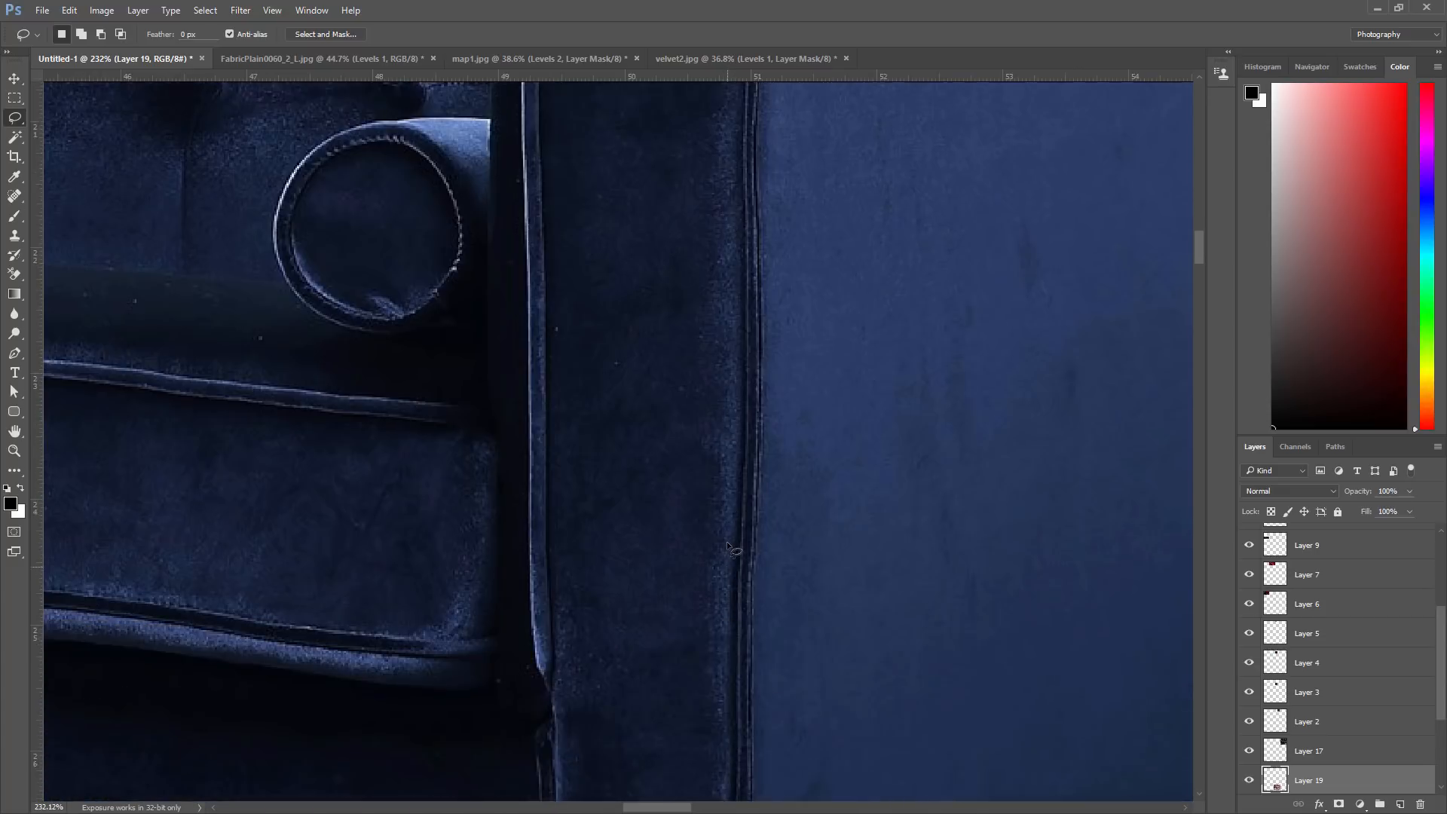
{"action": "scroll", "coordinate": [728, 544], "scroll_direction": "down", "scroll_amount": 3, "text": "alt"}
{"action": "scroll", "coordinate": [728, 545], "scroll_direction": "down", "scroll_amount": 10, "text": "alt"}
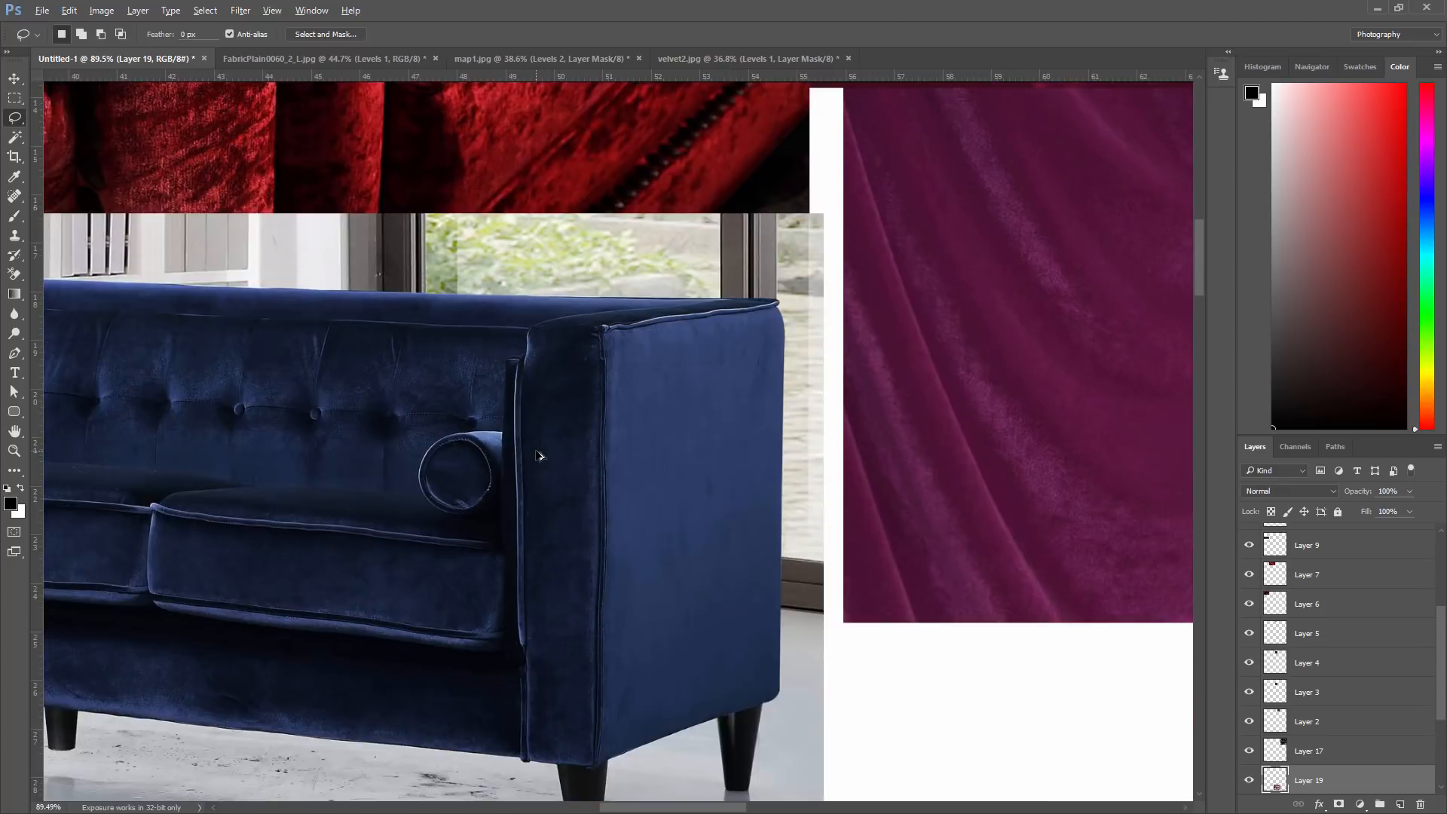
- Examine the green velvet sofa reference, covering the seat front, its wrinkles and the back cushions
{"action": "left_click_drag", "start_coordinate": [680, 807], "coordinate": [496, 807]}
{"action": "scroll", "coordinate": [763, 624], "scroll_direction": "up", "scroll_amount": 13, "text": "alt"}
{"action": "scroll", "coordinate": [776, 621], "scroll_direction": "down", "scroll_amount": 1, "text": "alt"}
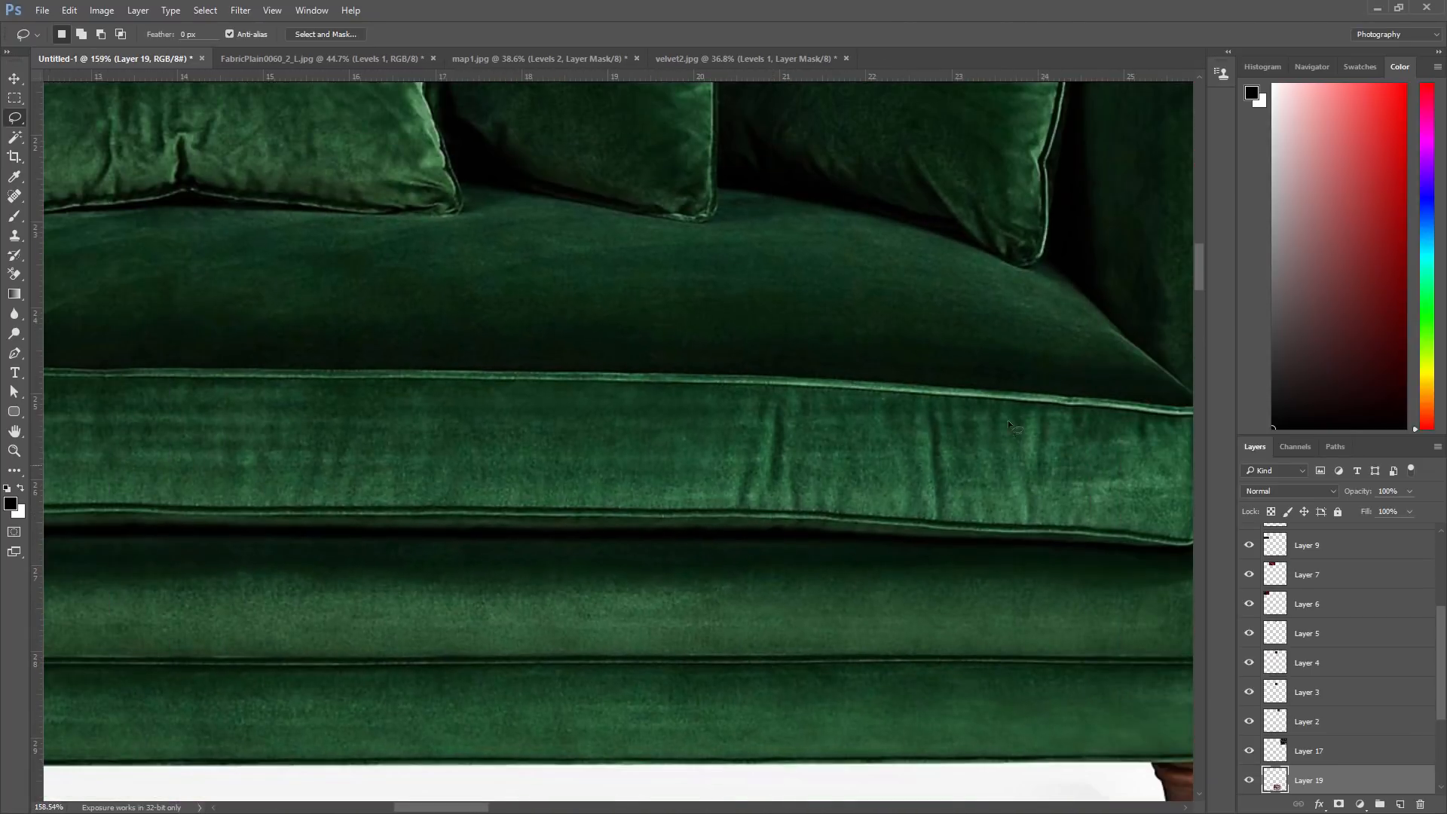
{"action": "scroll", "coordinate": [897, 288], "scroll_direction": "down", "scroll_amount": 2, "text": "alt"}
{"action": "scroll", "coordinate": [788, 570], "scroll_direction": "up", "scroll_amount": 5}
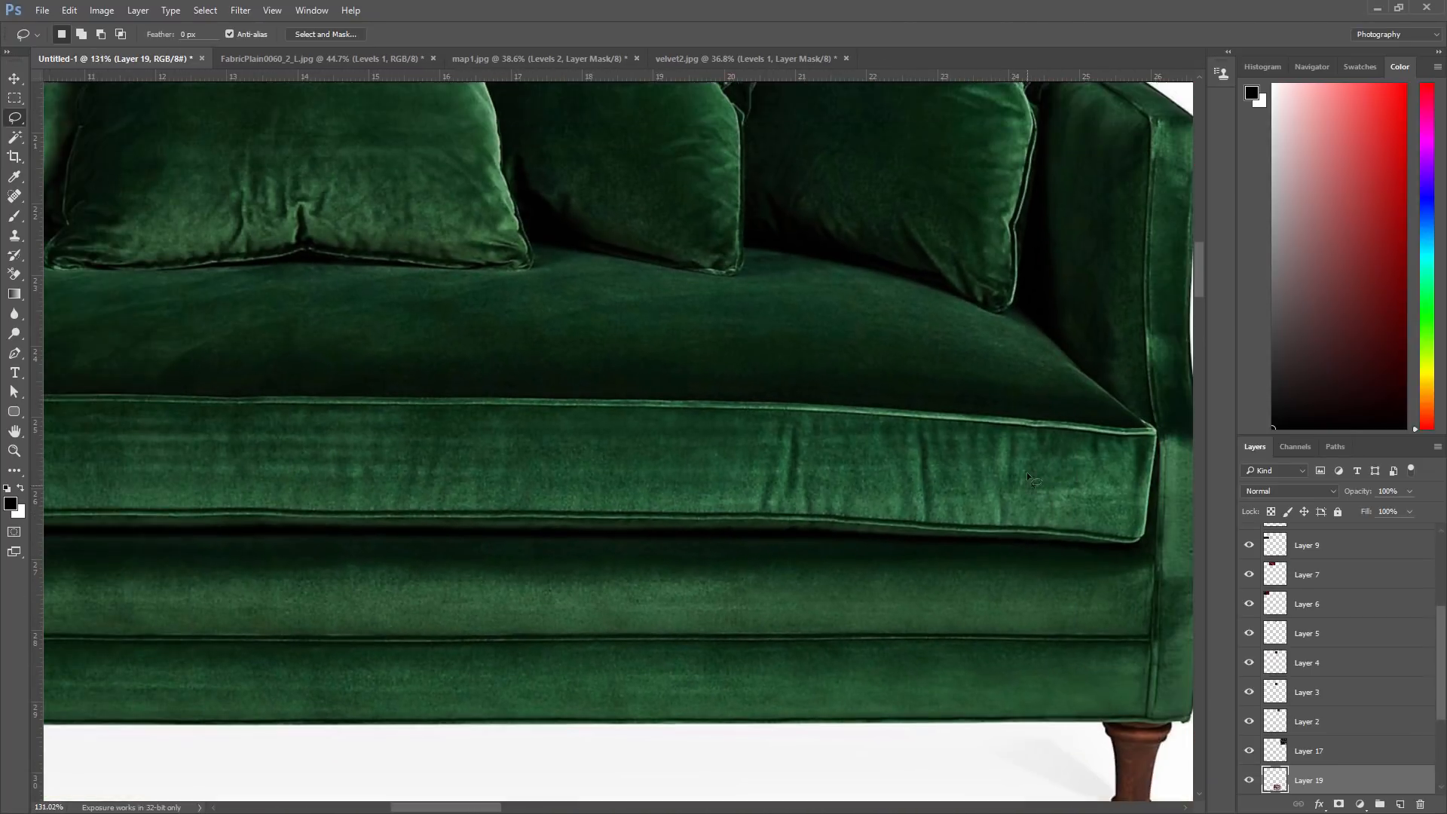
{"action": "scroll", "coordinate": [805, 355], "scroll_direction": "up", "scroll_amount": 9}
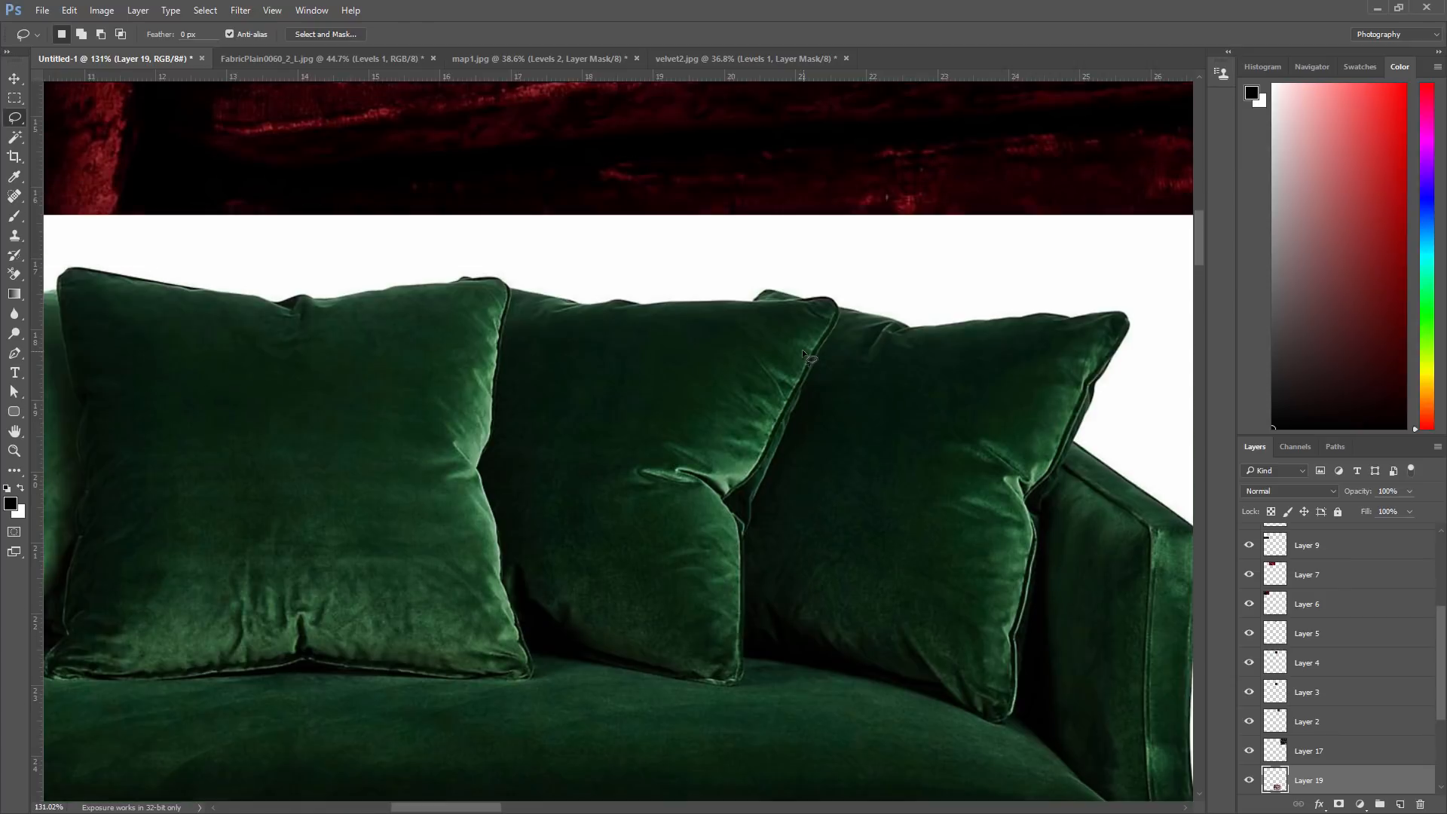
- Study the crushed-velvet pattern on the tufted red sofa references, including the seat cushion, rolled armrest and backrest
{"action": "scroll", "coordinate": [742, 584], "scroll_direction": "up", "scroll_amount": 6}
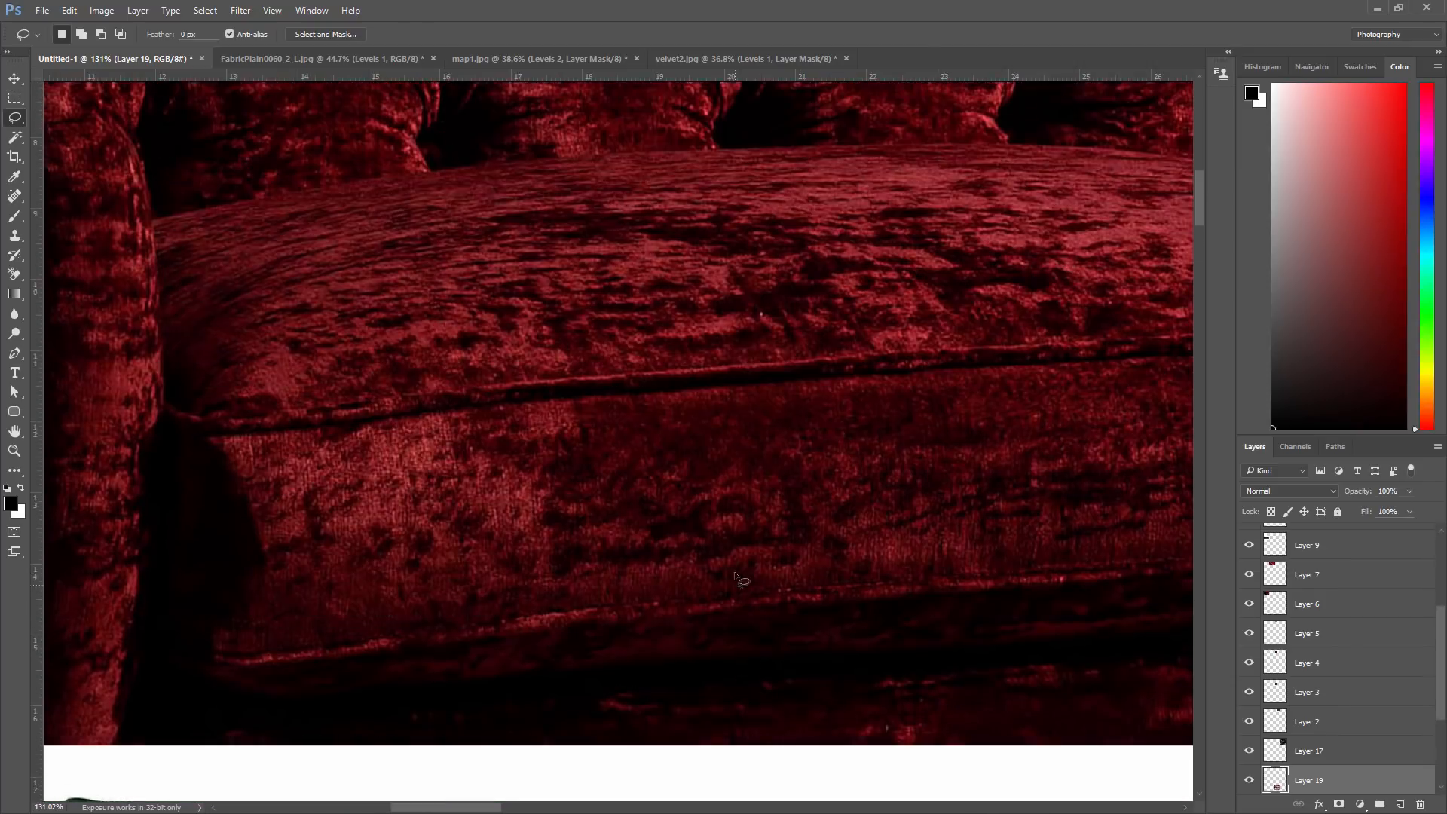
{"action": "scroll", "coordinate": [485, 452], "scroll_direction": "down", "scroll_amount": 3, "text": "alt"}
{"action": "scroll", "coordinate": [483, 449], "scroll_direction": "up", "scroll_amount": 1, "text": "alt"}
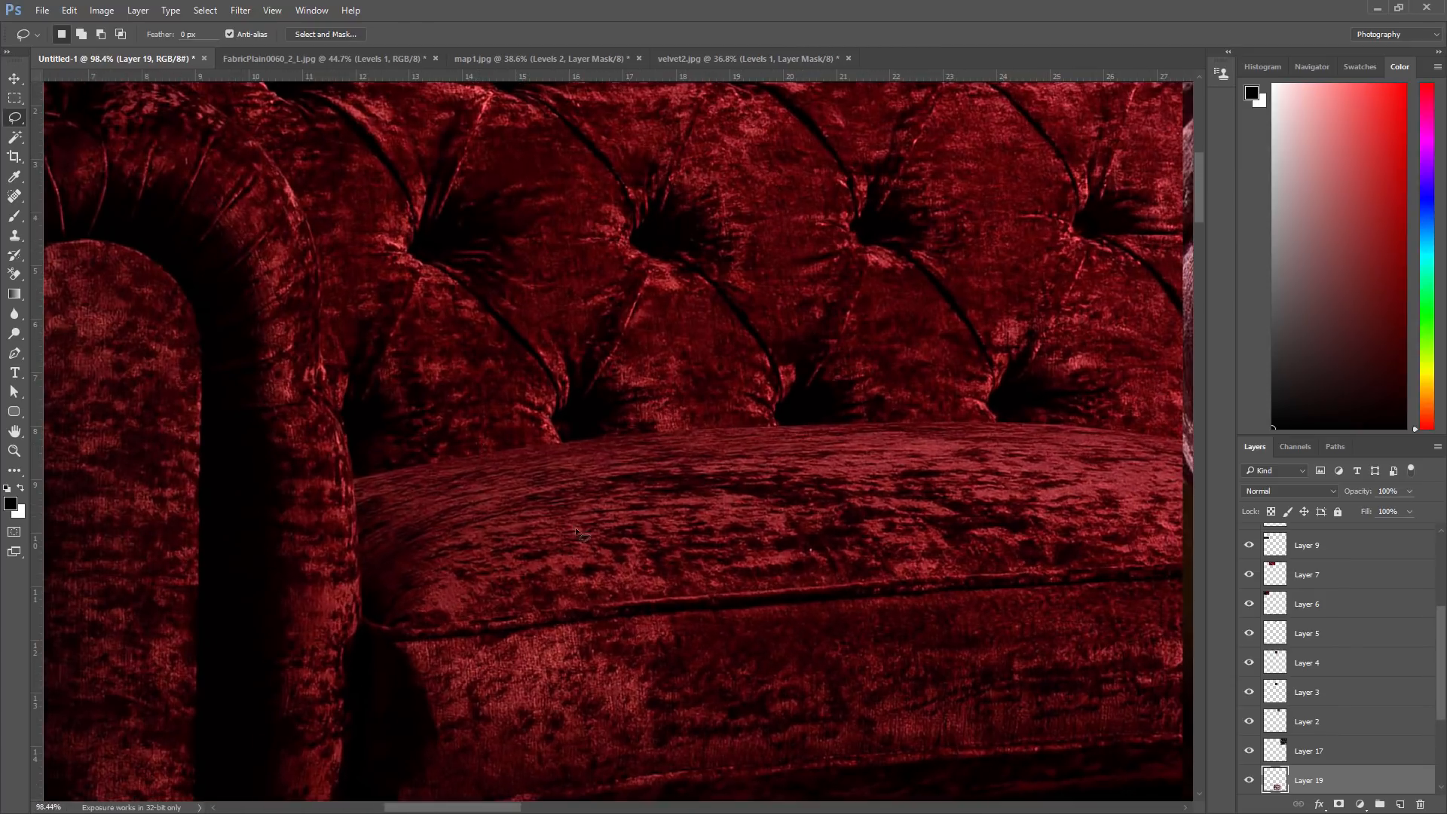
{"action": "left_click_drag", "start_coordinate": [512, 808], "coordinate": [456, 807]}
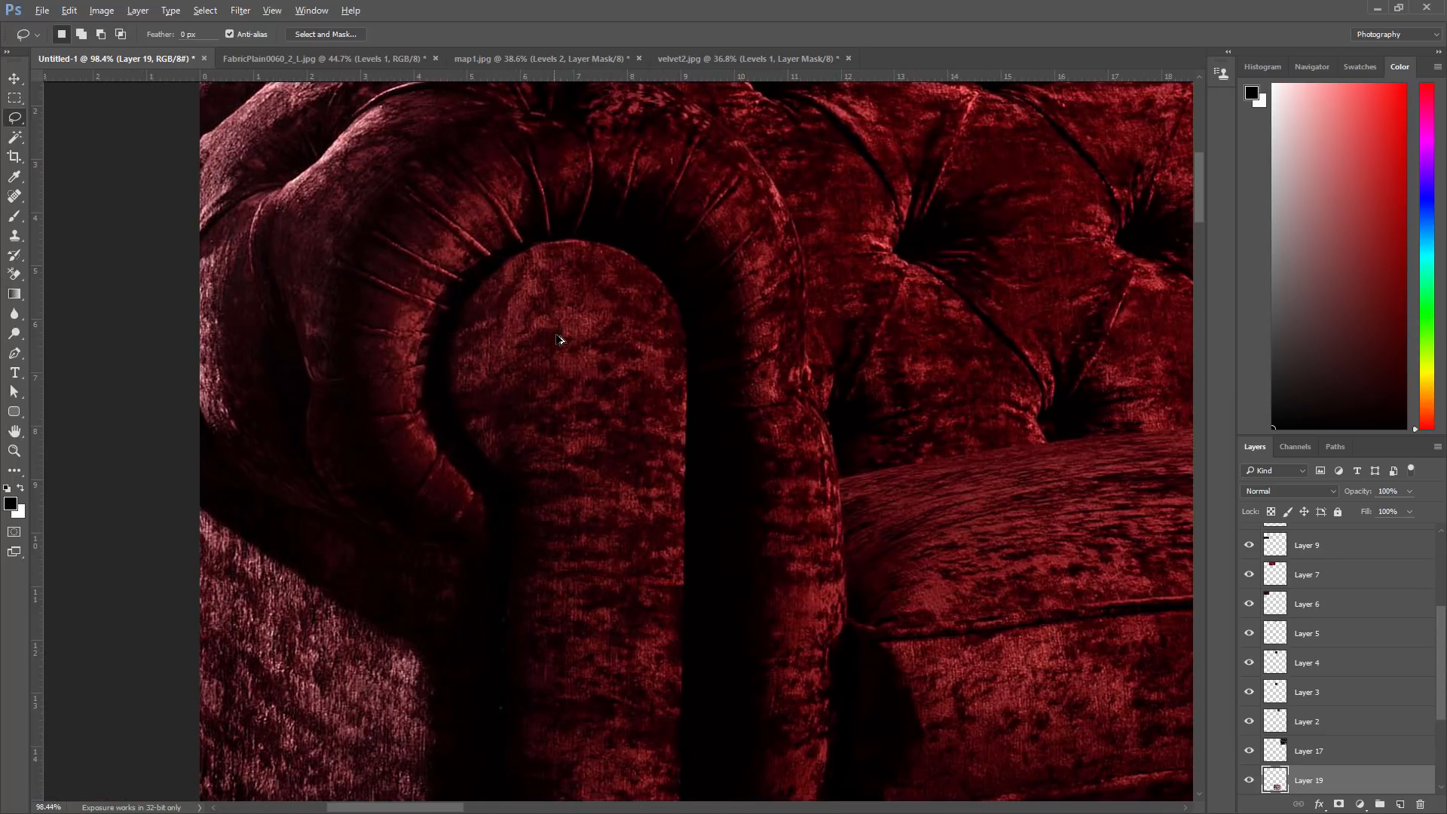
{"action": "scroll", "coordinate": [562, 331], "scroll_direction": "up", "scroll_amount": 2, "text": "alt"}
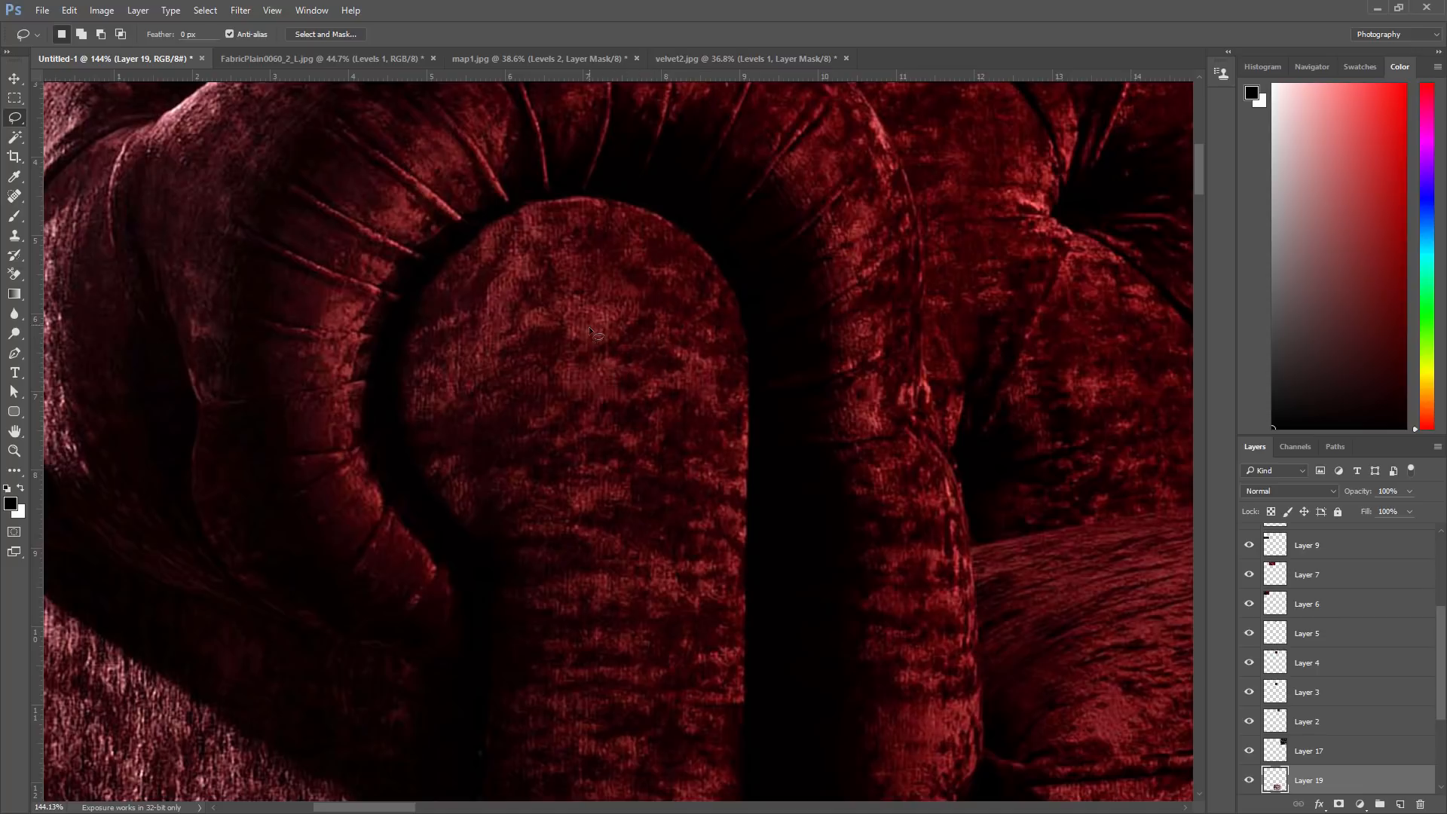
{"action": "scroll", "coordinate": [825, 419], "scroll_direction": "down", "scroll_amount": 13, "text": "alt"}
{"action": "scroll", "coordinate": [1011, 437], "scroll_direction": "up", "scroll_amount": 5, "text": "alt"}
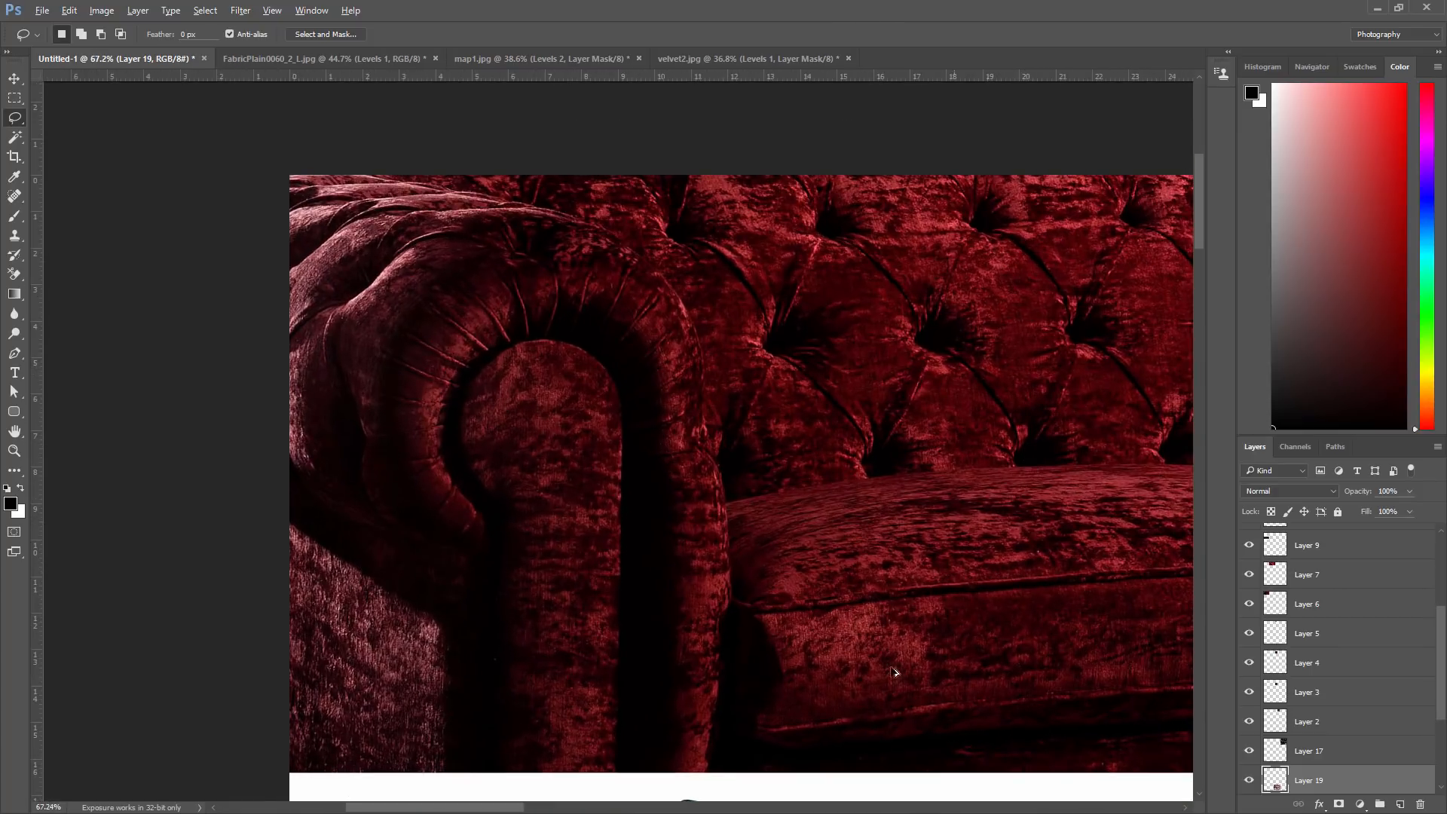
{"action": "left_click_drag", "start_coordinate": [474, 810], "coordinate": [545, 802]}
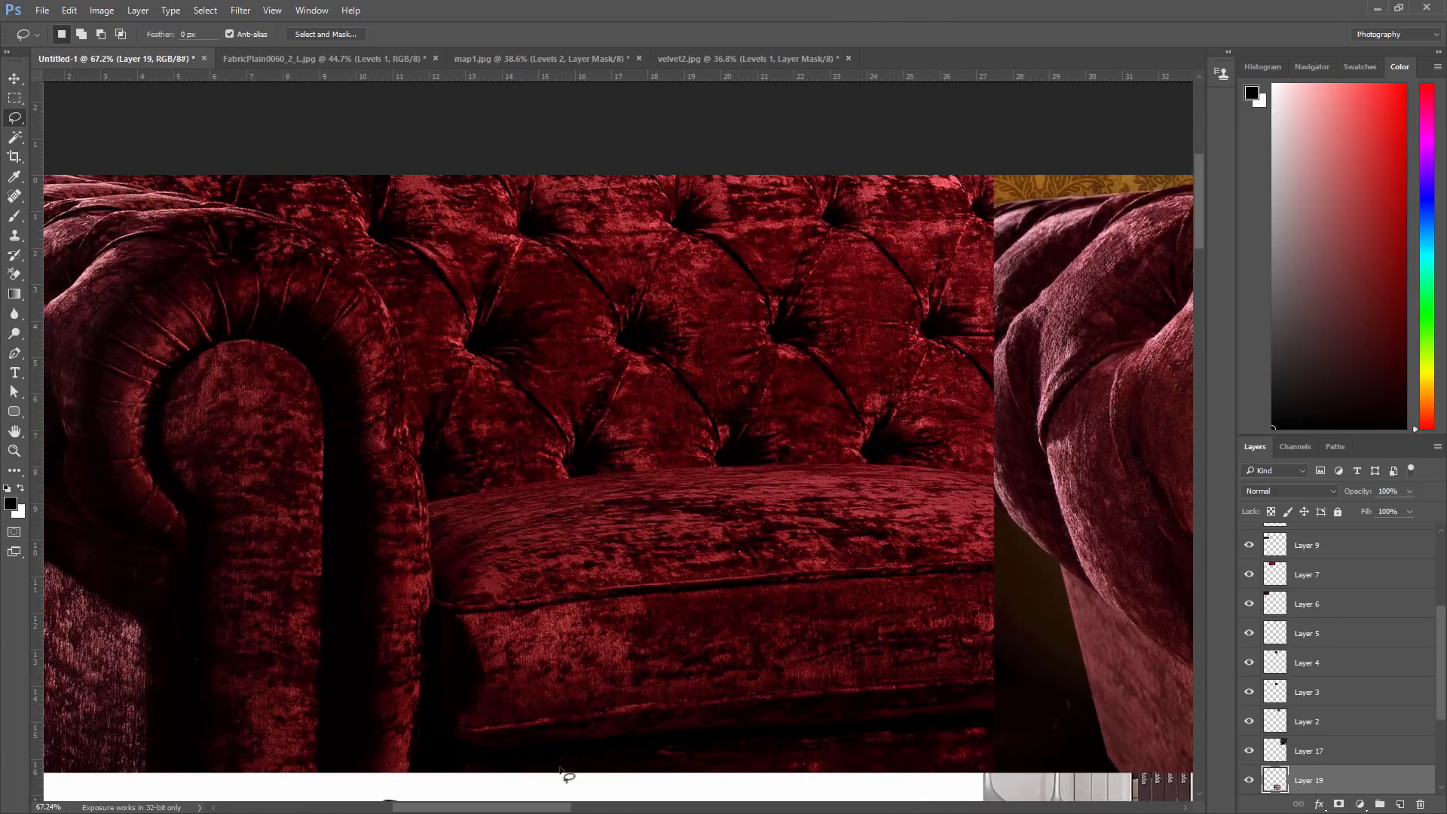
{"action": "left_click_drag", "start_coordinate": [405, 811], "coordinate": [633, 806]}
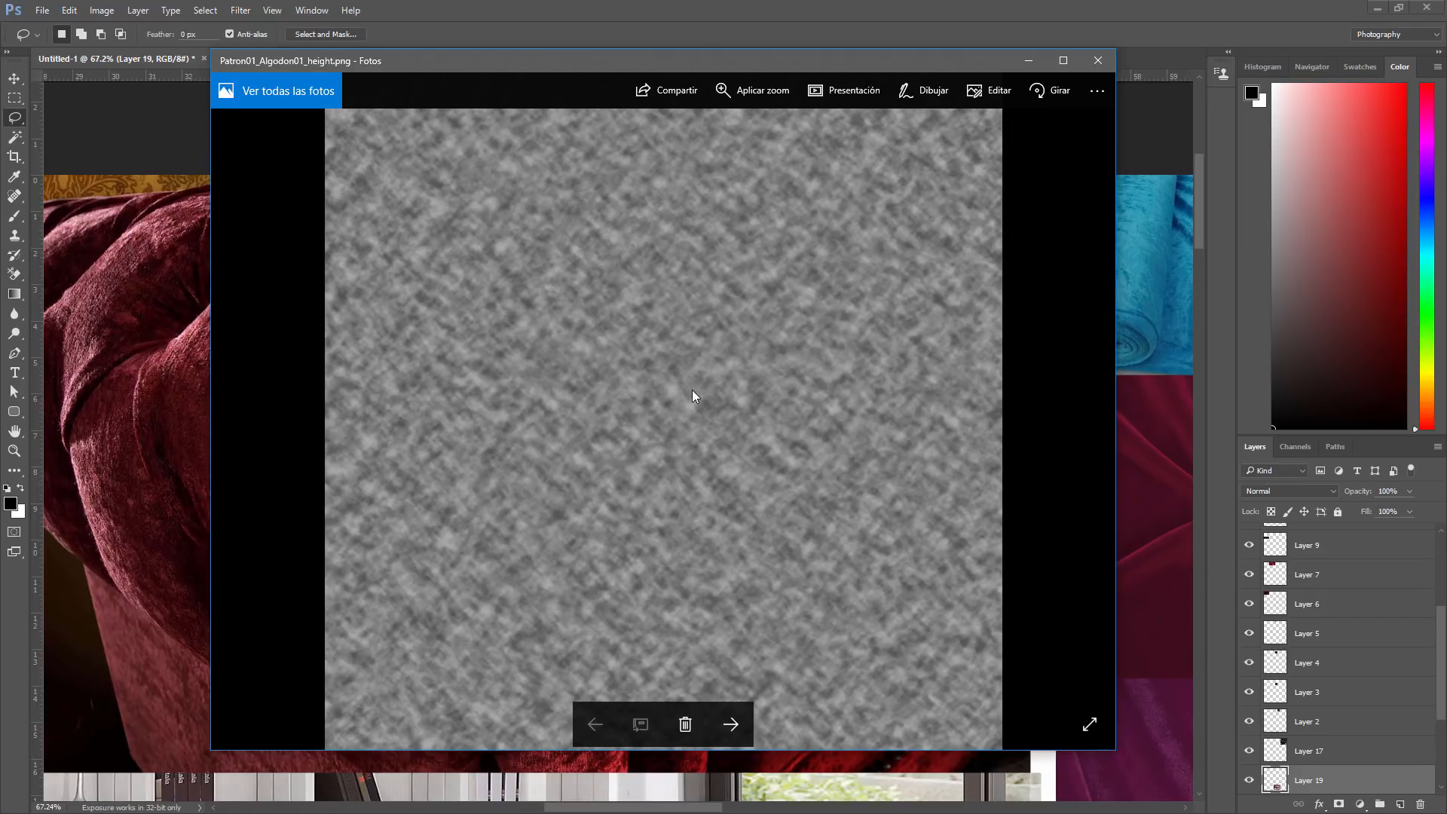
- Browse the fabric height and normal maps in the Photos viewer, from Patron01_Algodon01_height.png through Patron03_normal.png
{"action": "key", "text": "Right"}
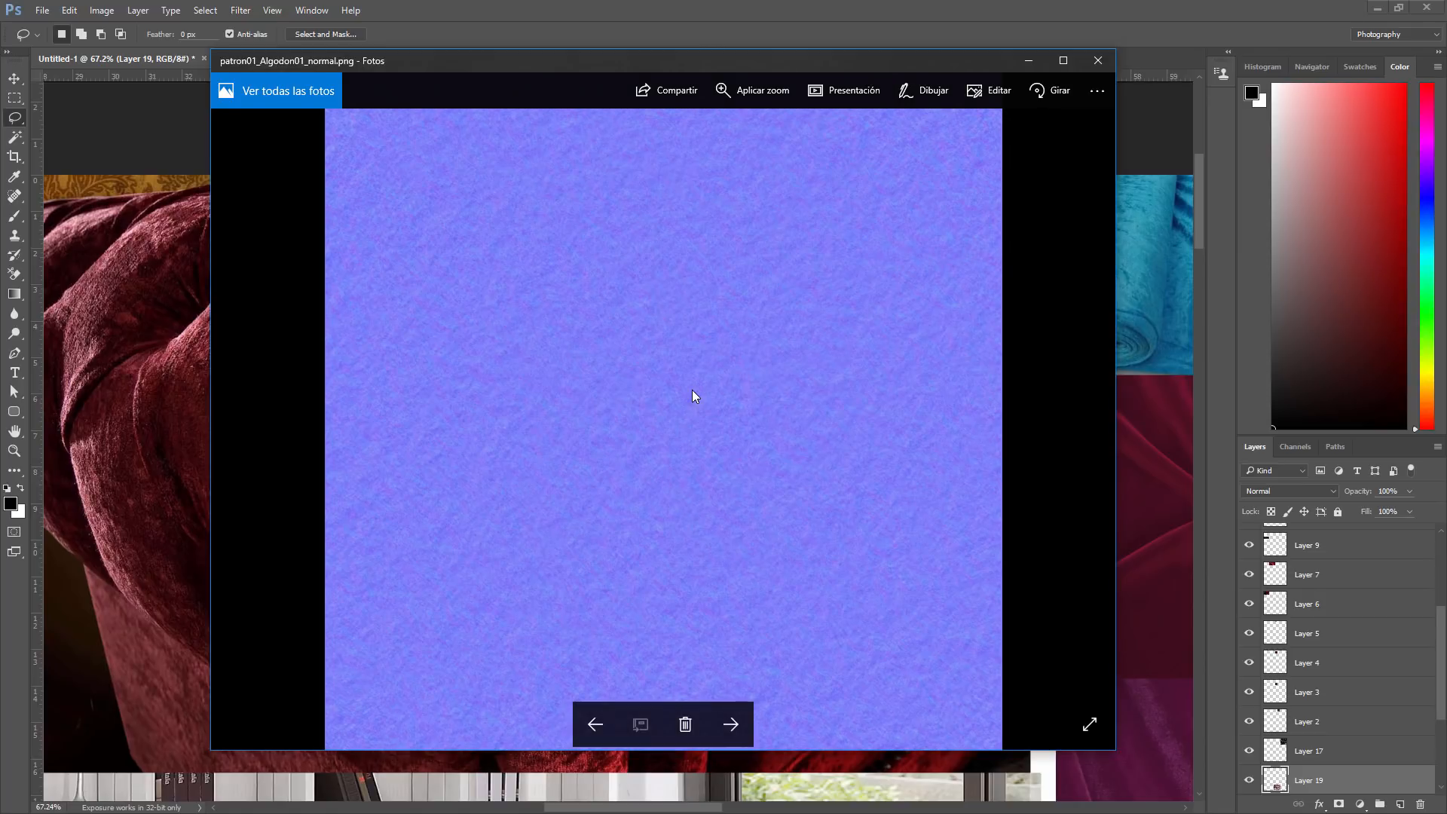
{"action": "key", "text": "Left"}
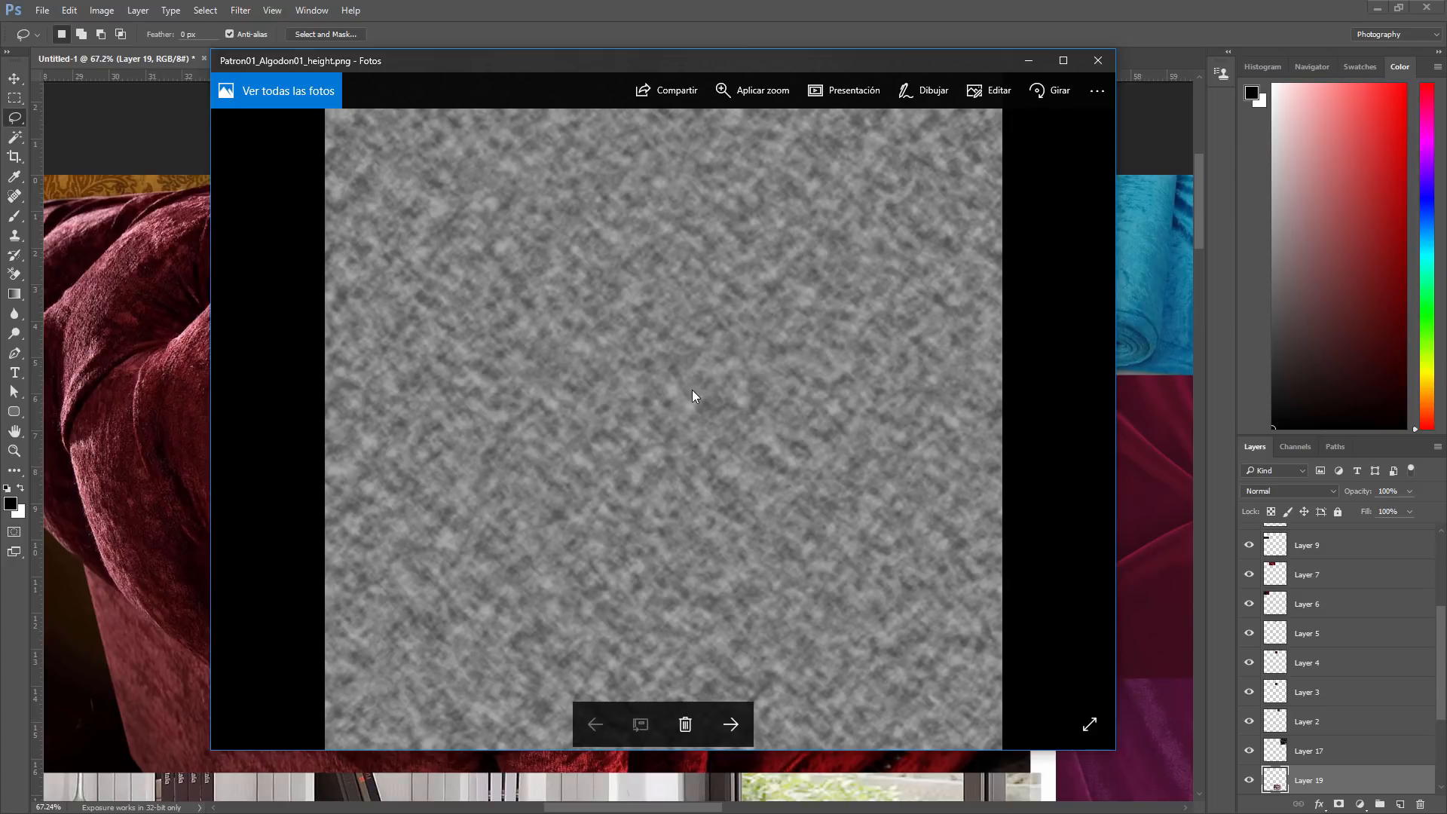
{"action": "key", "text": "Right"}
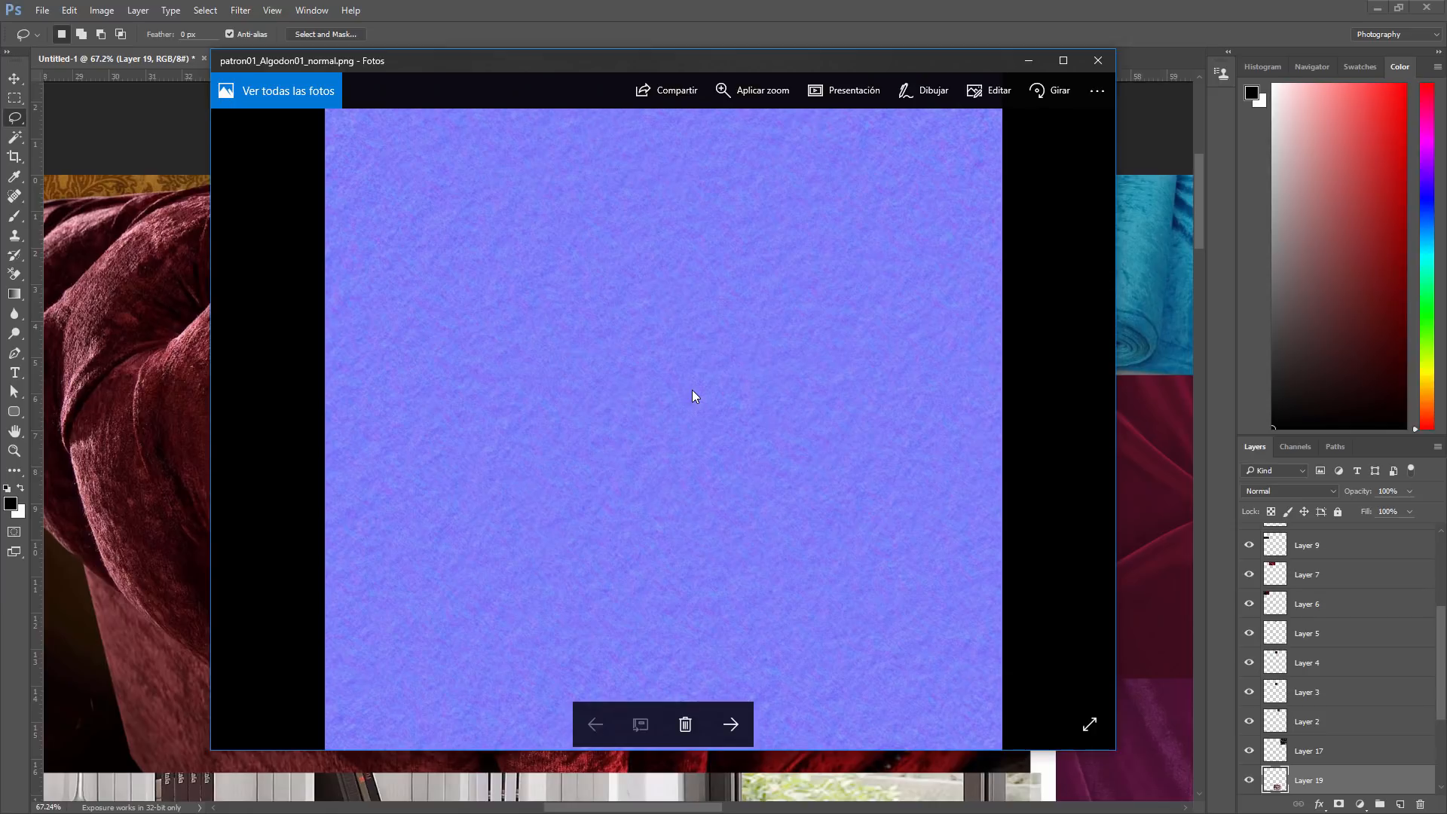
{"action": "key", "text": "Right"}
{"action": "key", "text": "Right"}
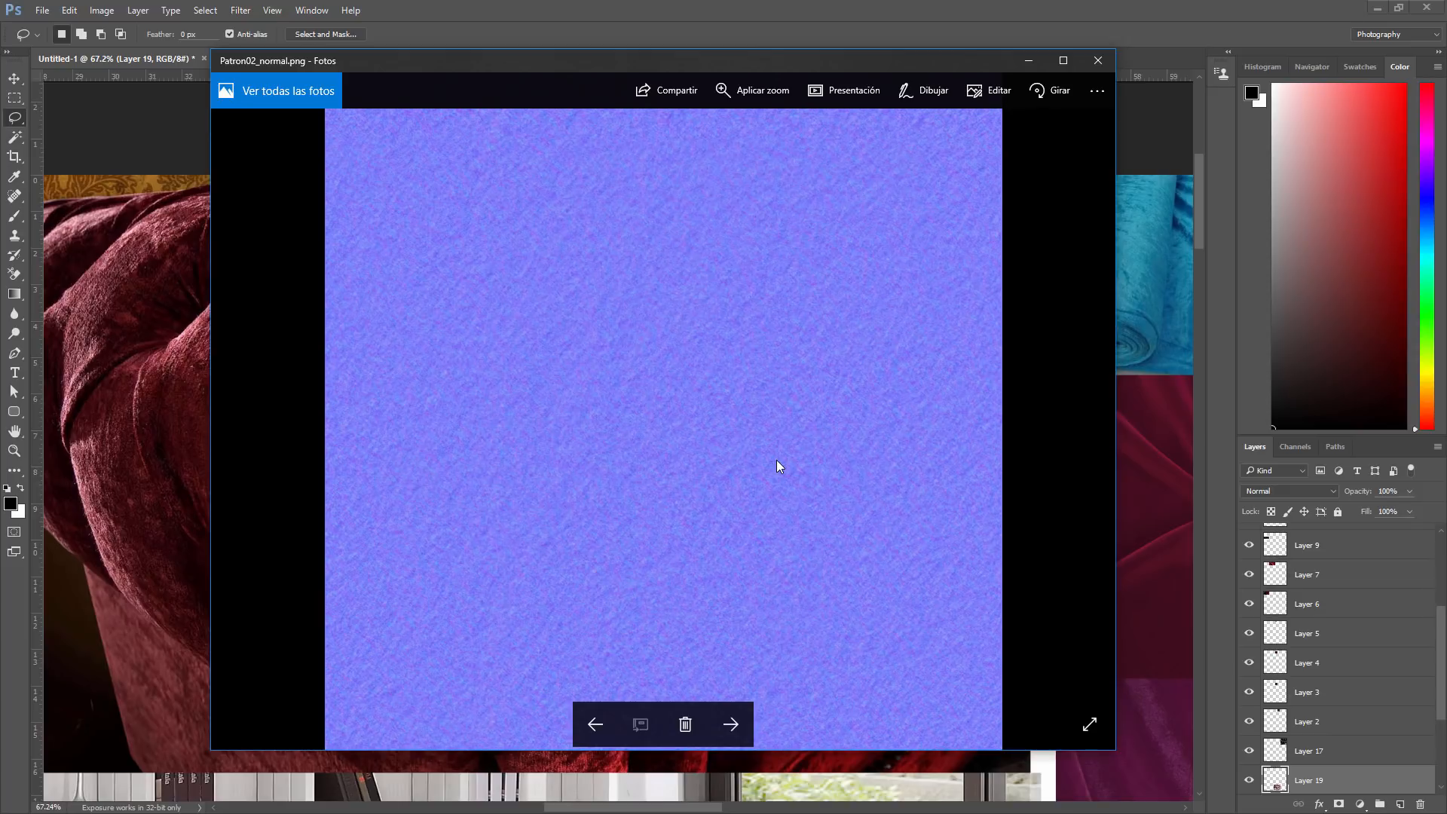
{"action": "key", "text": "Right"}
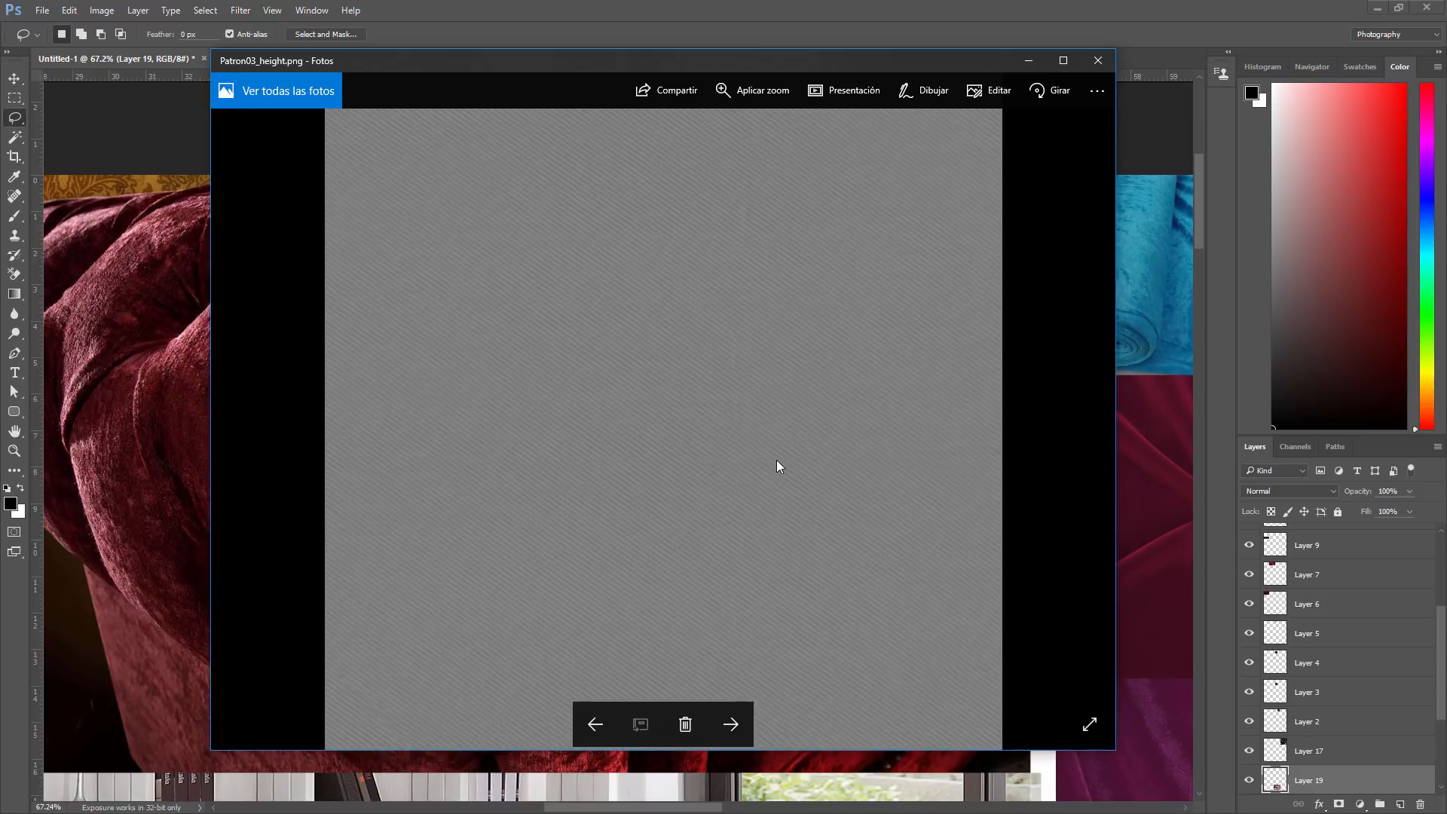
{"action": "key", "text": "Right"}
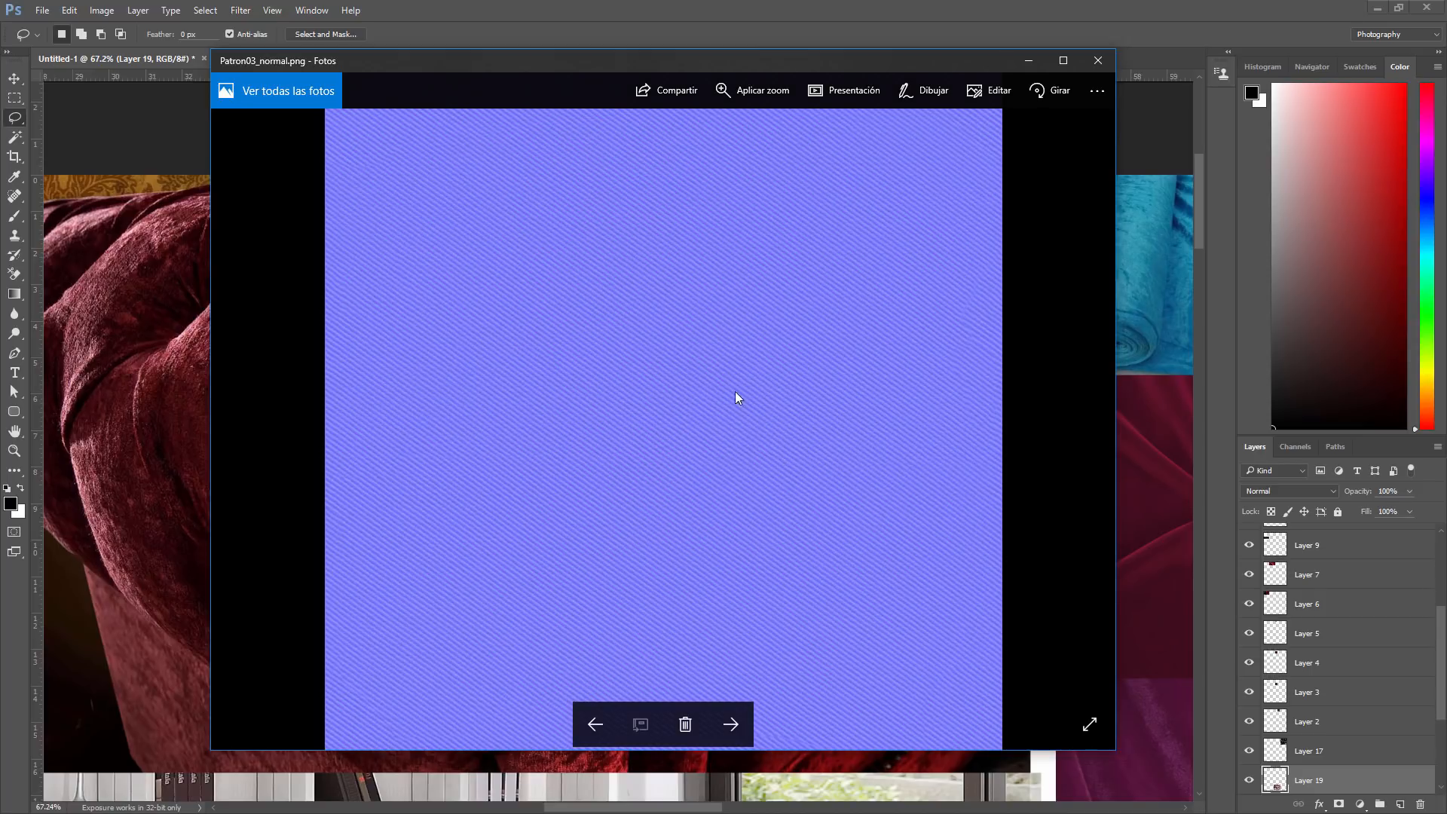
- Inspect the diagonal weave of Patron03_normal.png up close, then view it and the following pattern maps in full screen
{"action": "scroll", "coordinate": [697, 403], "scroll_direction": "up", "scroll_amount": 2, "text": "ctrl"}
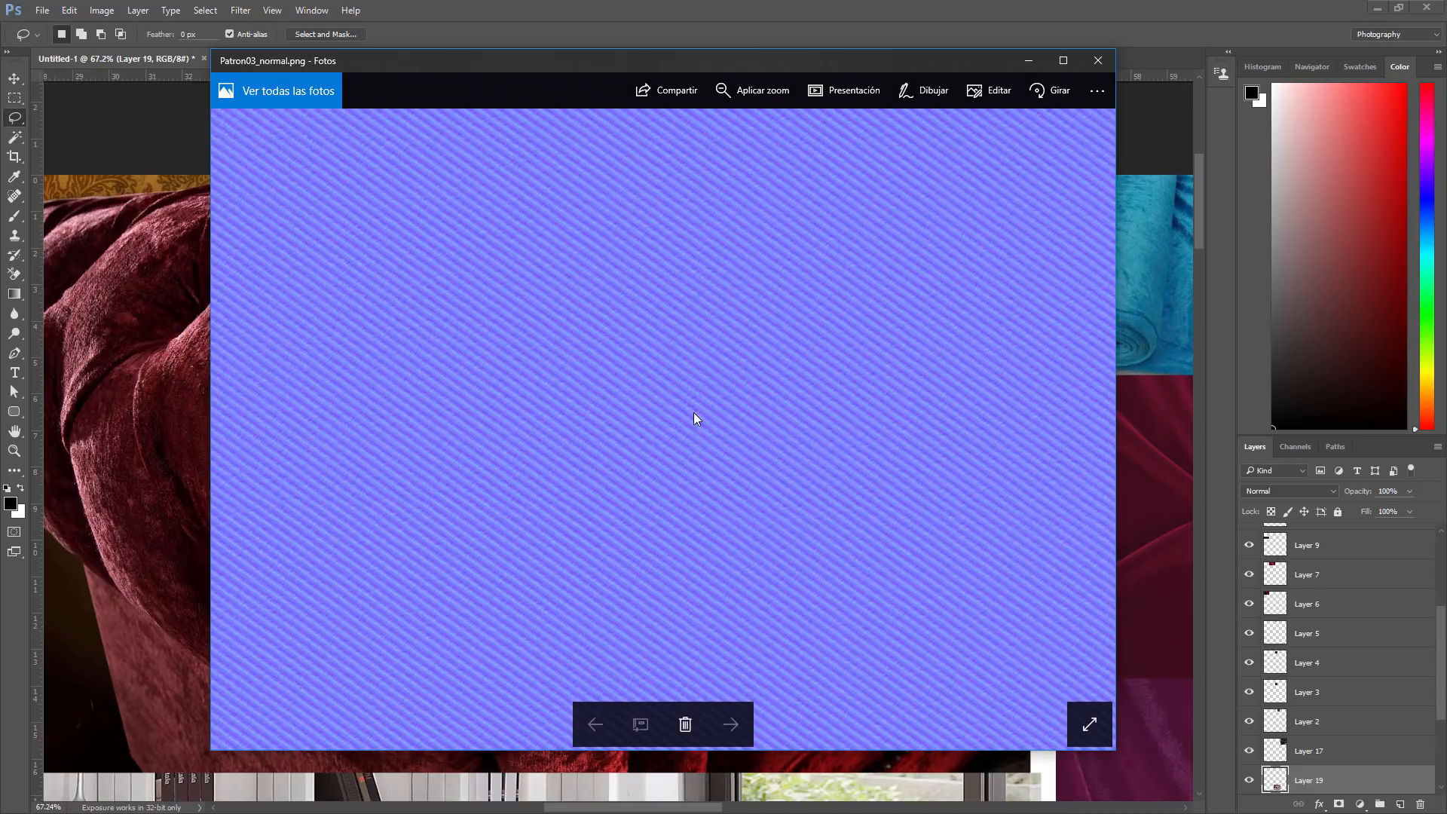
{"action": "left_click", "coordinate": [1108, 726]}
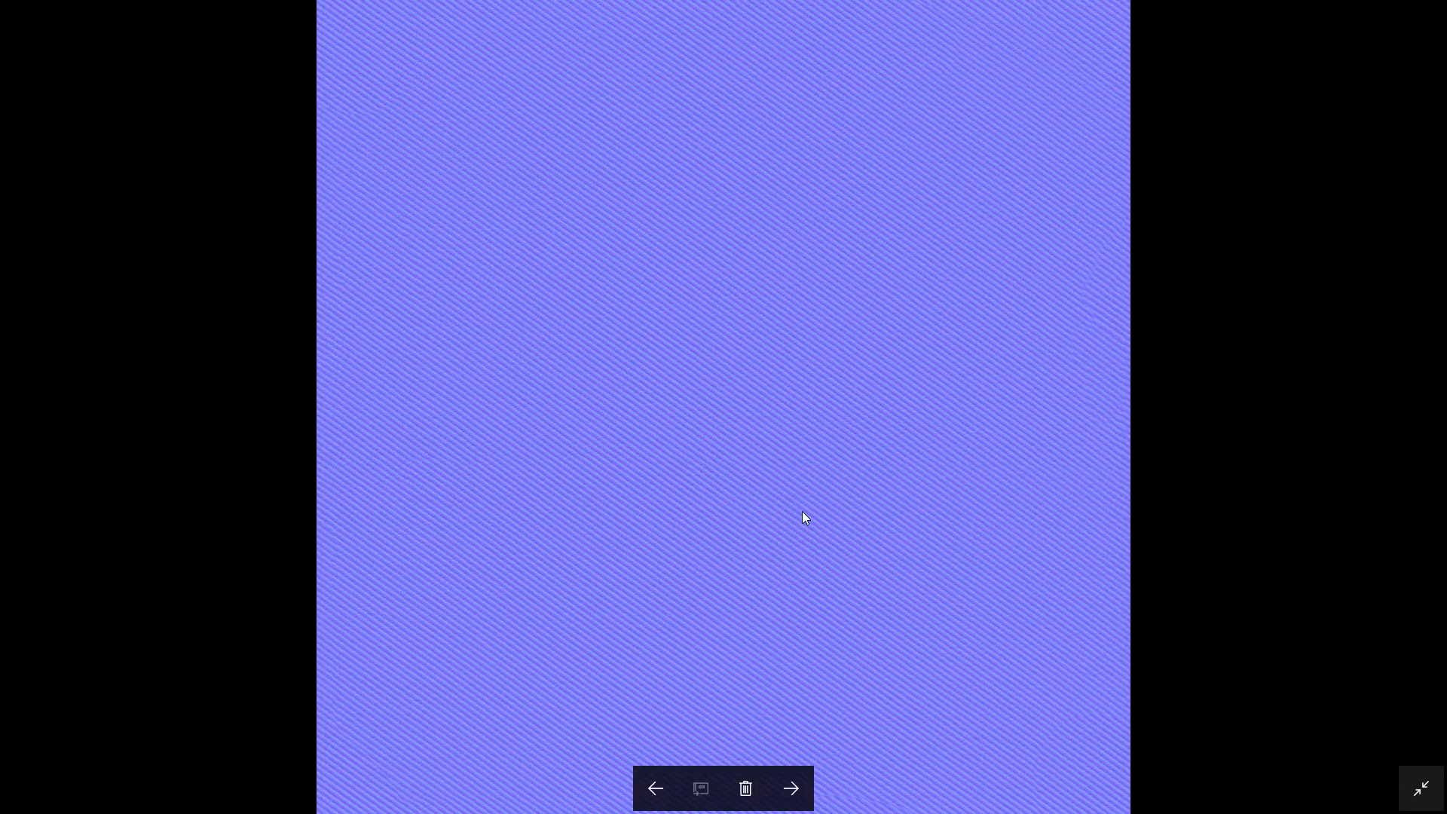
{"action": "key", "text": "Right"}
{"action": "key", "text": "Right"}
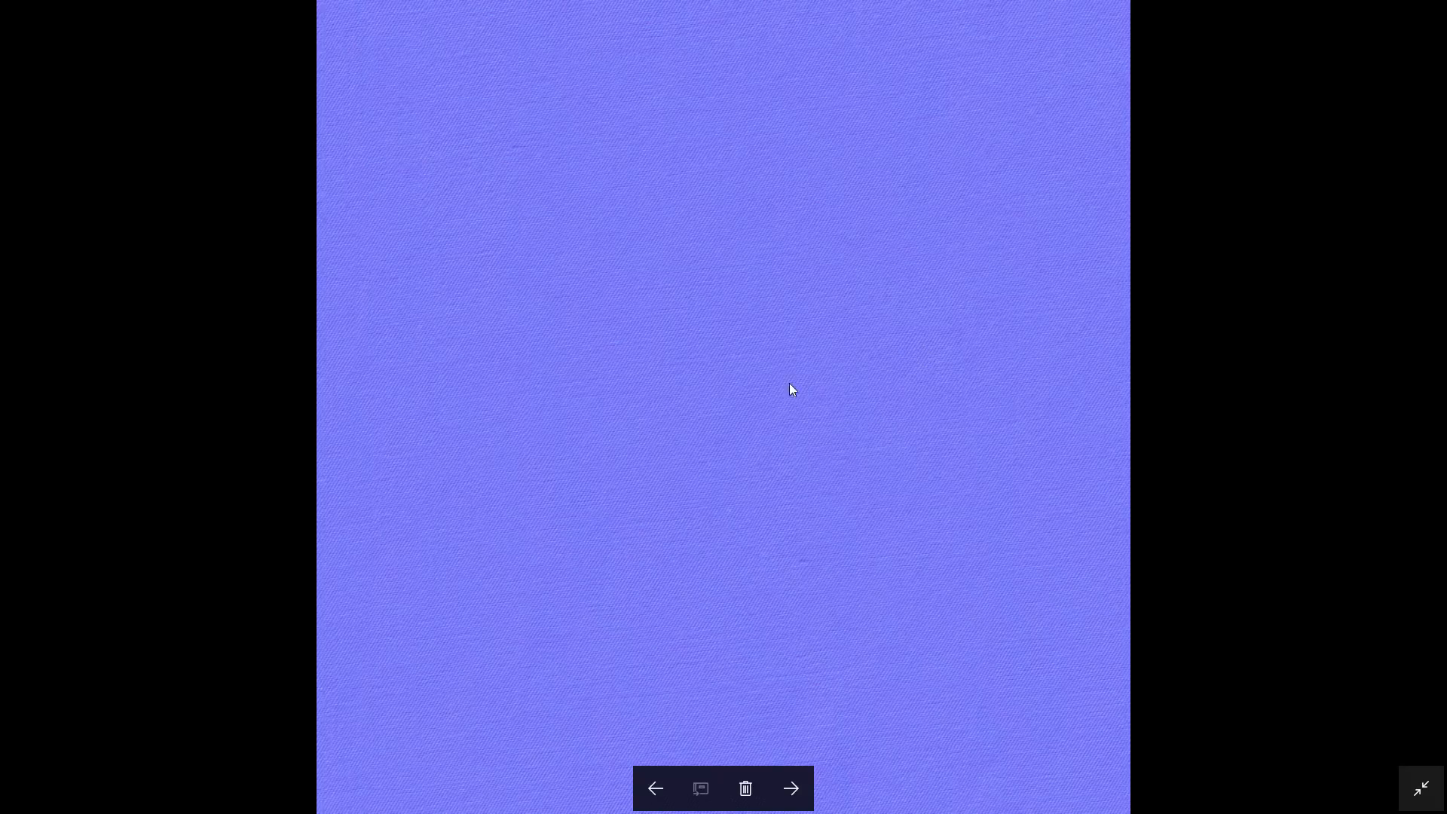
- Close the pattern map viewer and switch to the Slate Material Editor in 3ds Max
{"action": "key", "text": "Escape"}
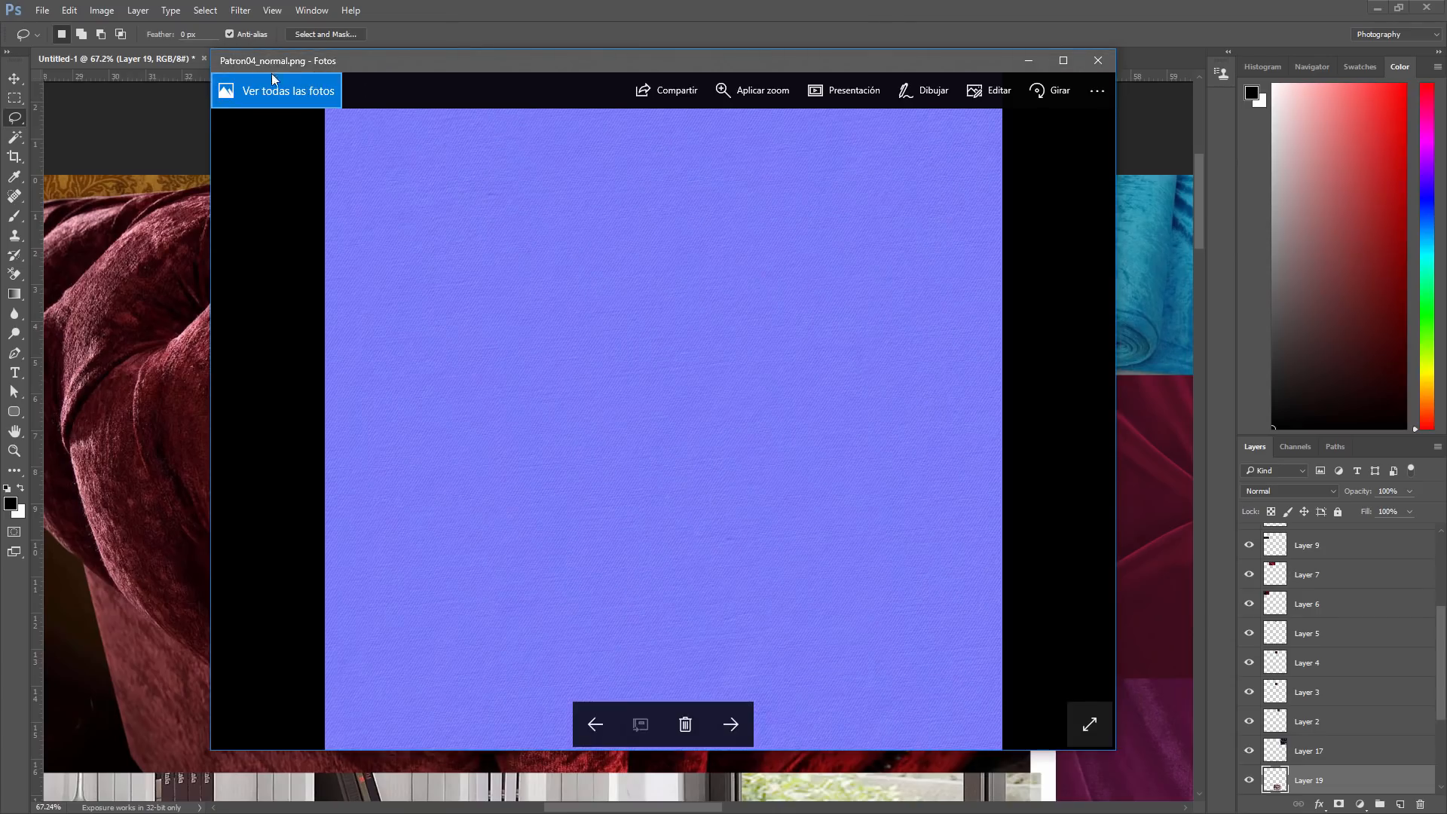
{"action": "left_click", "coordinate": [1097, 60]}
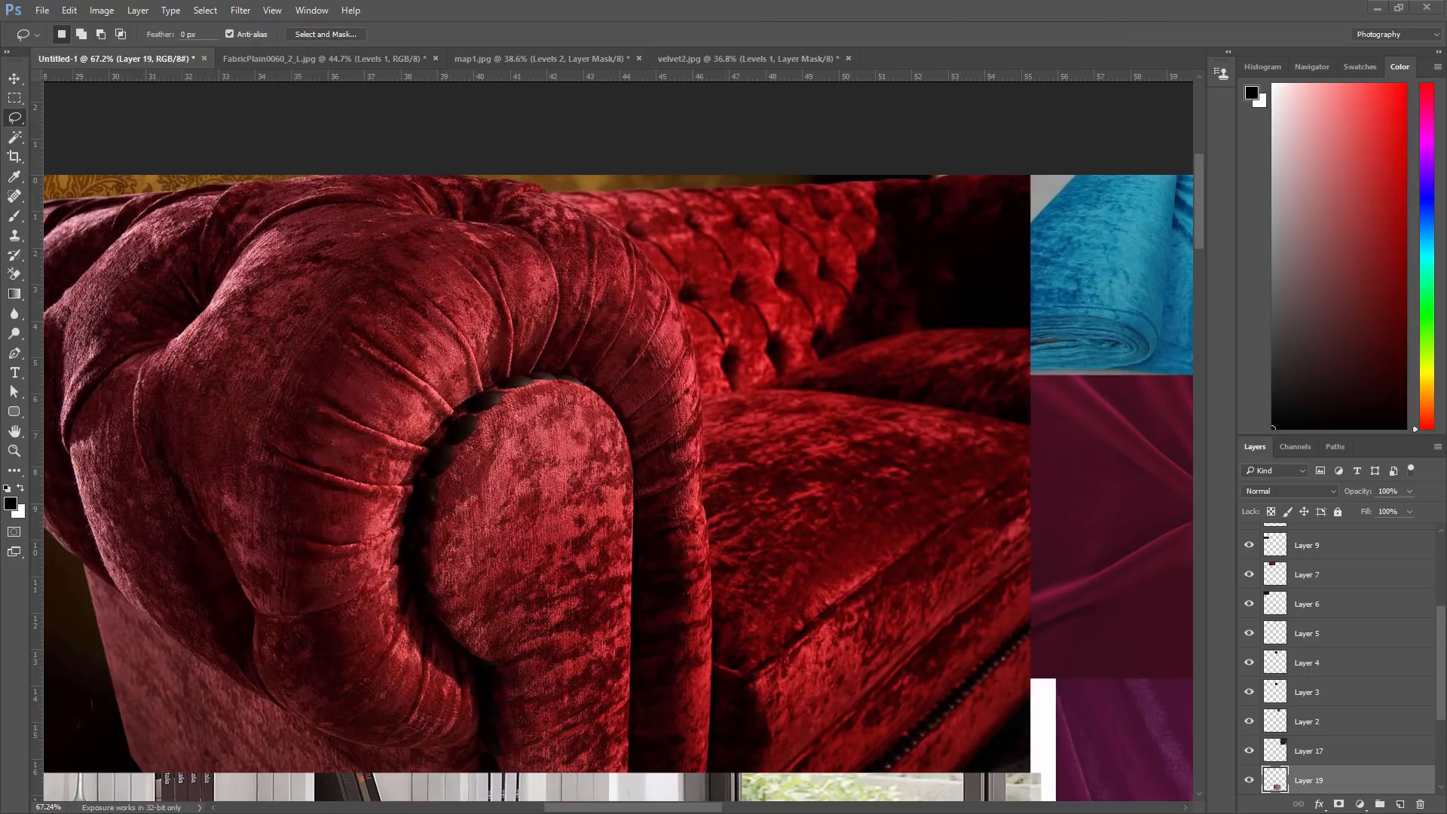
{"action": "key", "text": "alt+Tab"}
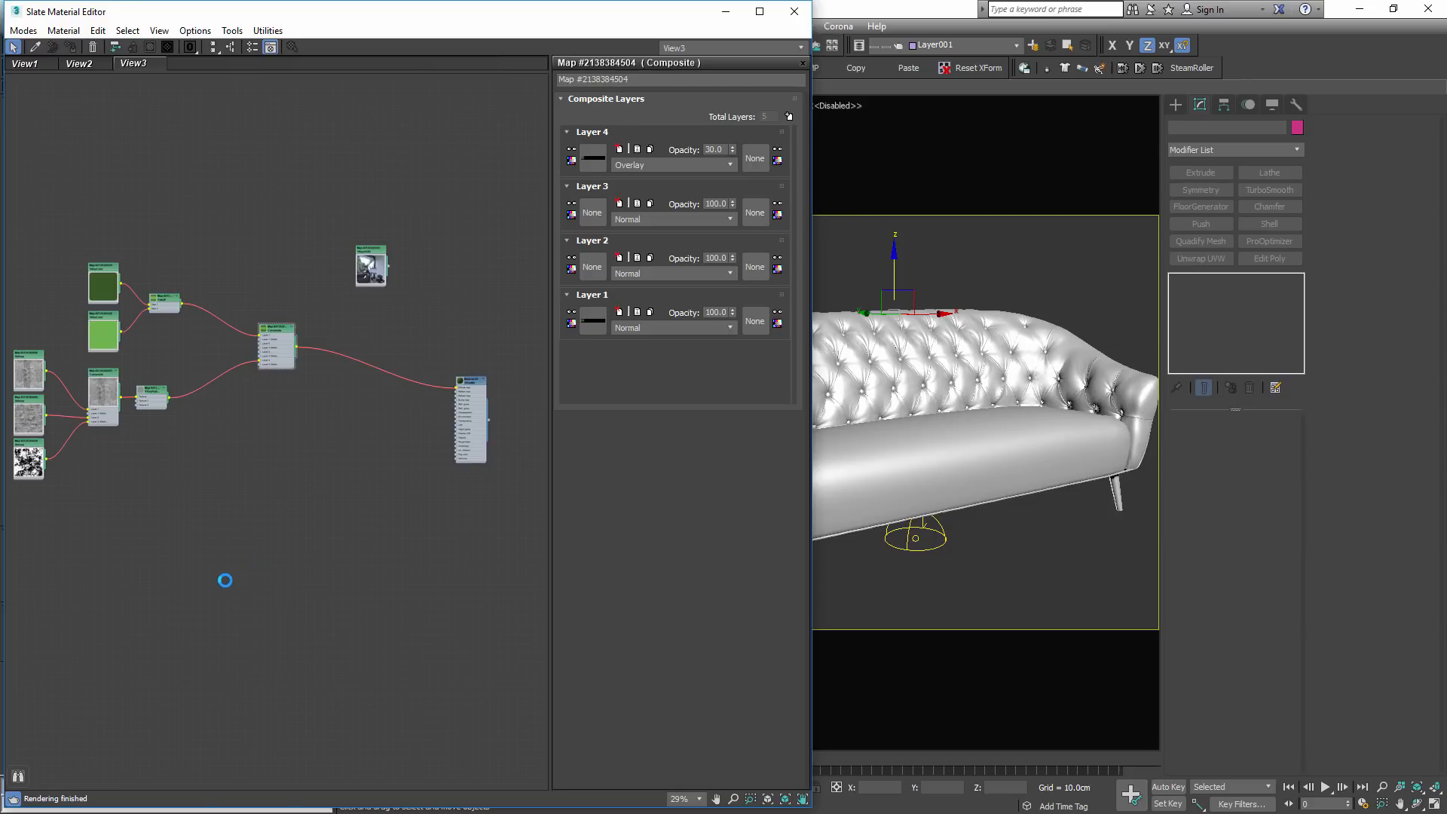
- Set the Patron04_normal.png bitmap's filtering to None and confirm its image file with a gamma override of 1.0
{"action": "scroll", "coordinate": [224, 569], "scroll_direction": "up", "scroll_amount": 5}
{"action": "double_click", "coordinate": [285, 567]}
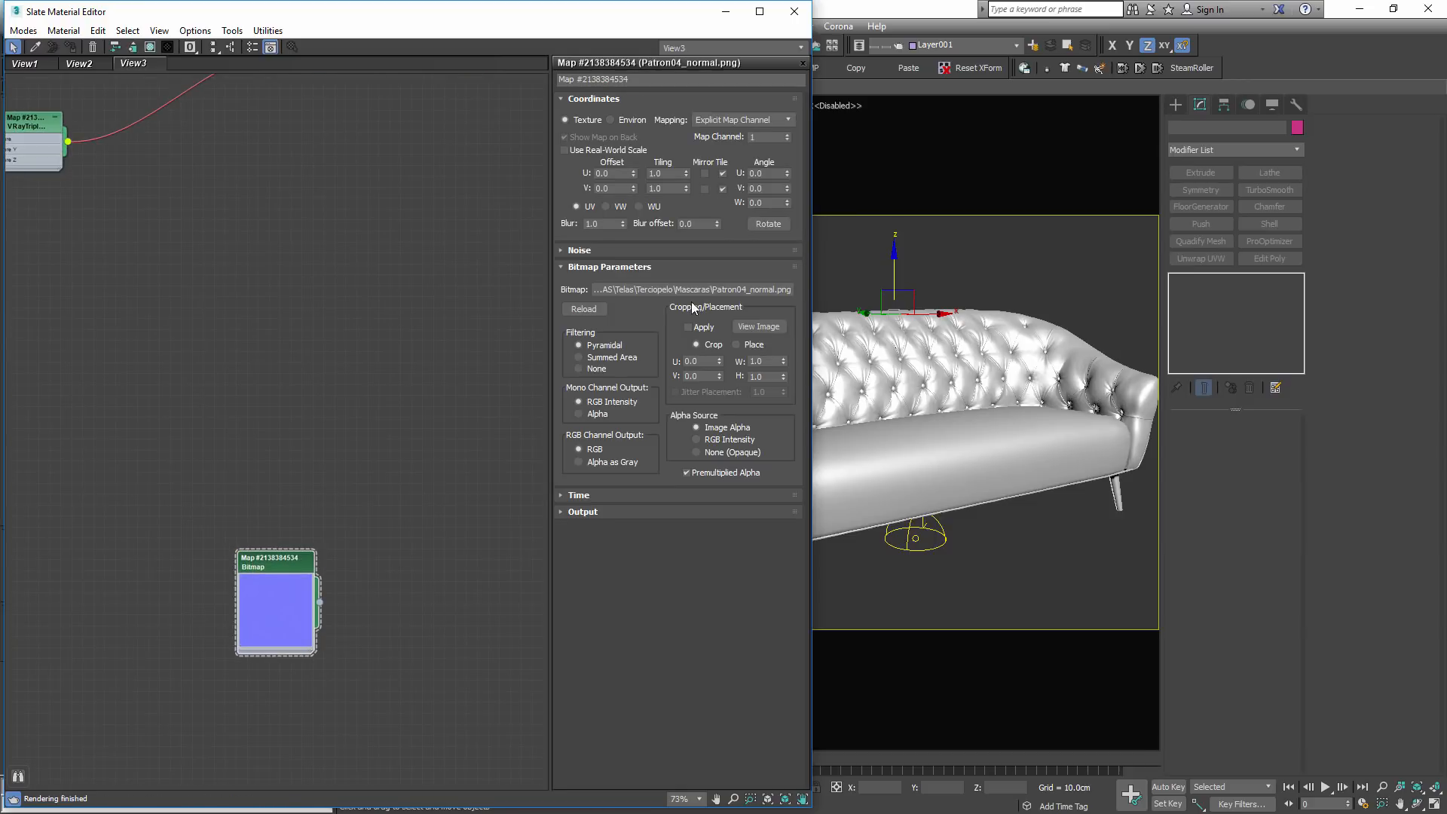
{"action": "left_click", "coordinate": [601, 368]}
{"action": "left_click", "coordinate": [672, 287]}
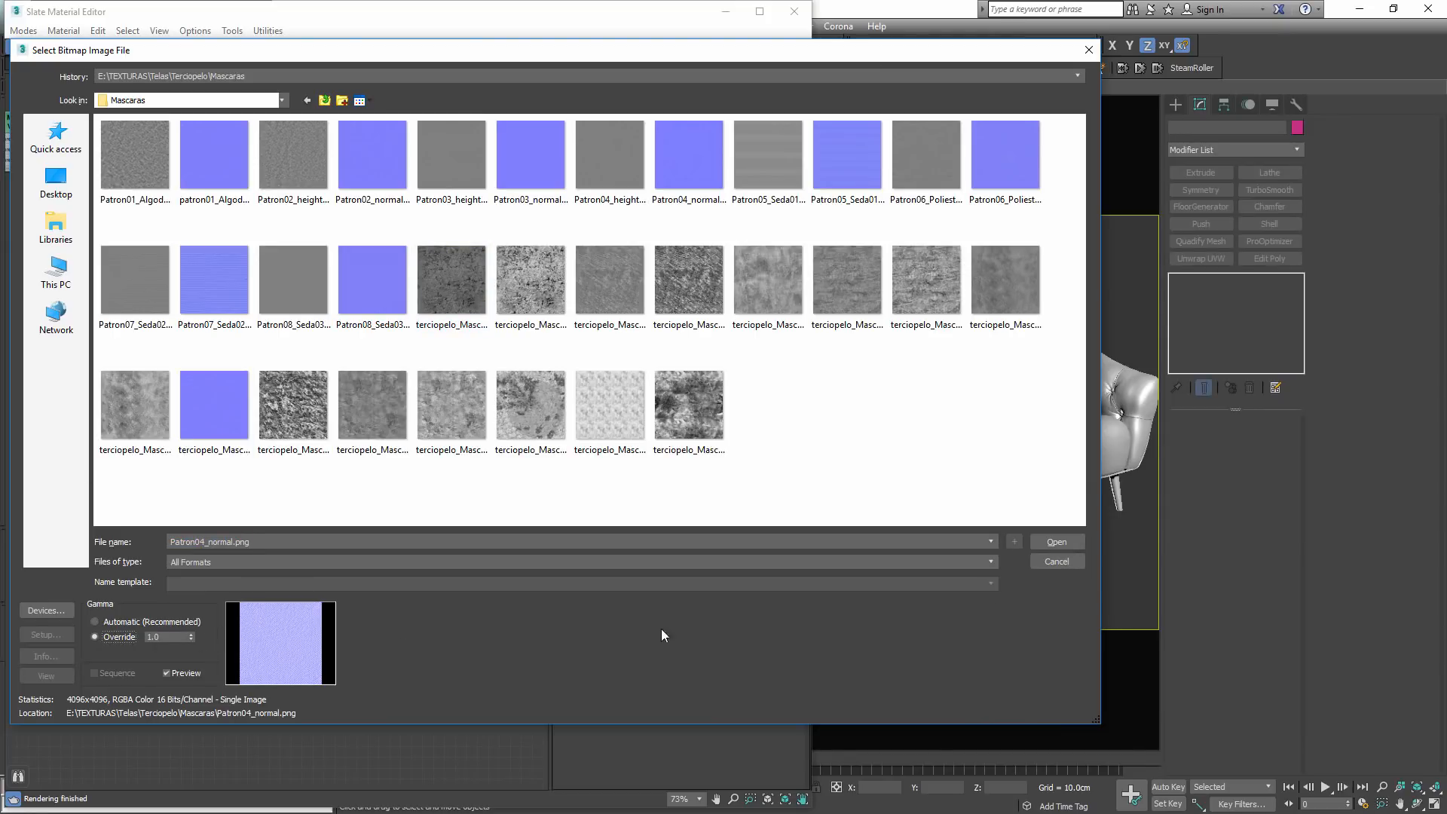
{"action": "left_click", "coordinate": [1056, 544]}
- Place the normal bitmap node near Material #2, below the Composite node, and review the material's bump map slot
{"action": "left_click_drag", "start_coordinate": [263, 586], "coordinate": [278, 279]}
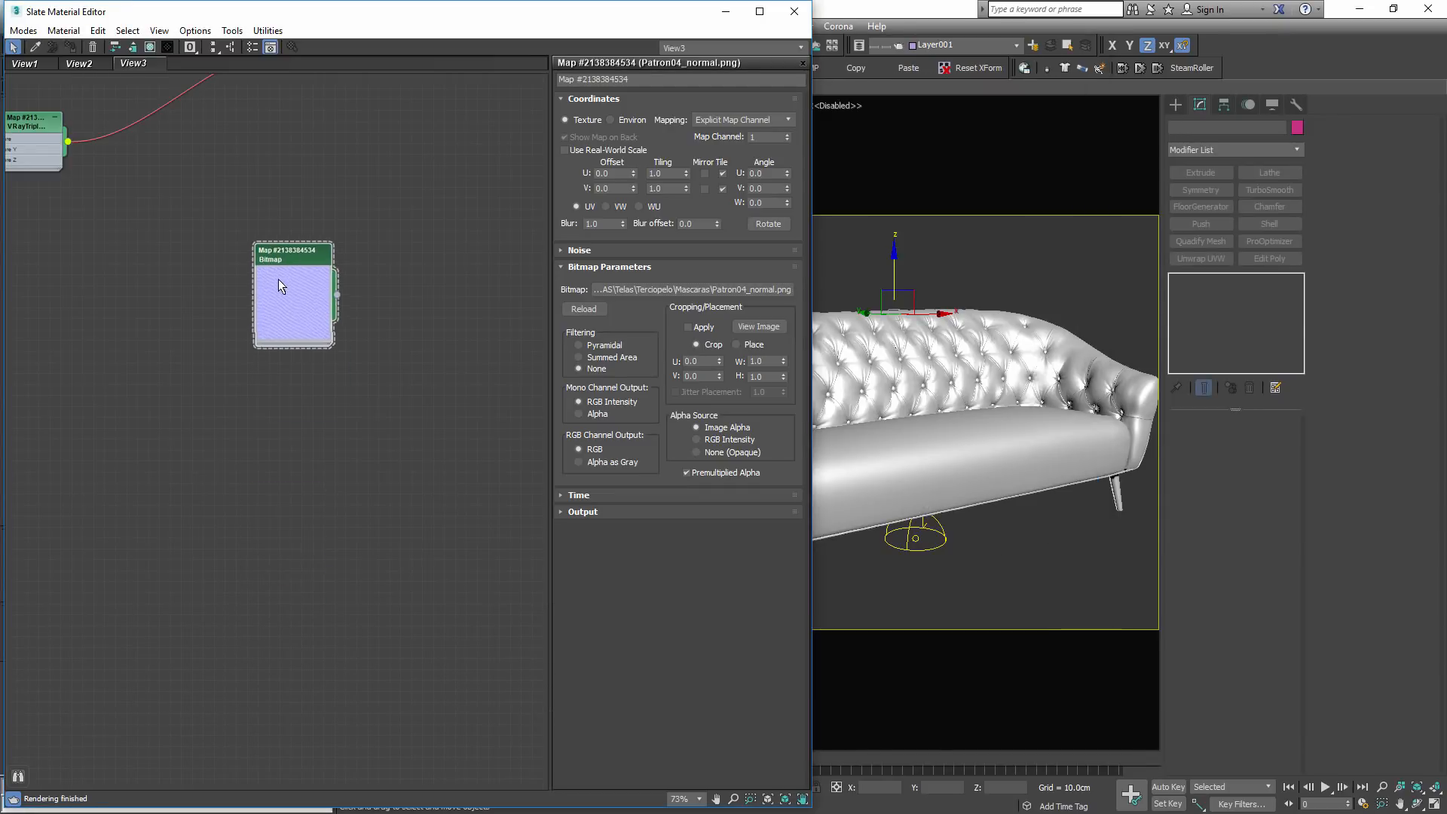
{"action": "middle_click_drag", "start_coordinate": [291, 275], "coordinate": [113, 451]}
{"action": "scroll", "coordinate": [419, 378], "scroll_direction": "down", "scroll_amount": 1}
{"action": "scroll", "coordinate": [419, 377], "scroll_direction": "down", "scroll_amount": 1}
{"action": "middle_click_drag", "start_coordinate": [420, 377], "coordinate": [340, 356]}
{"action": "left_click_drag", "start_coordinate": [487, 290], "coordinate": [516, 297]}
{"action": "left_click_drag", "start_coordinate": [94, 422], "coordinate": [203, 407]}
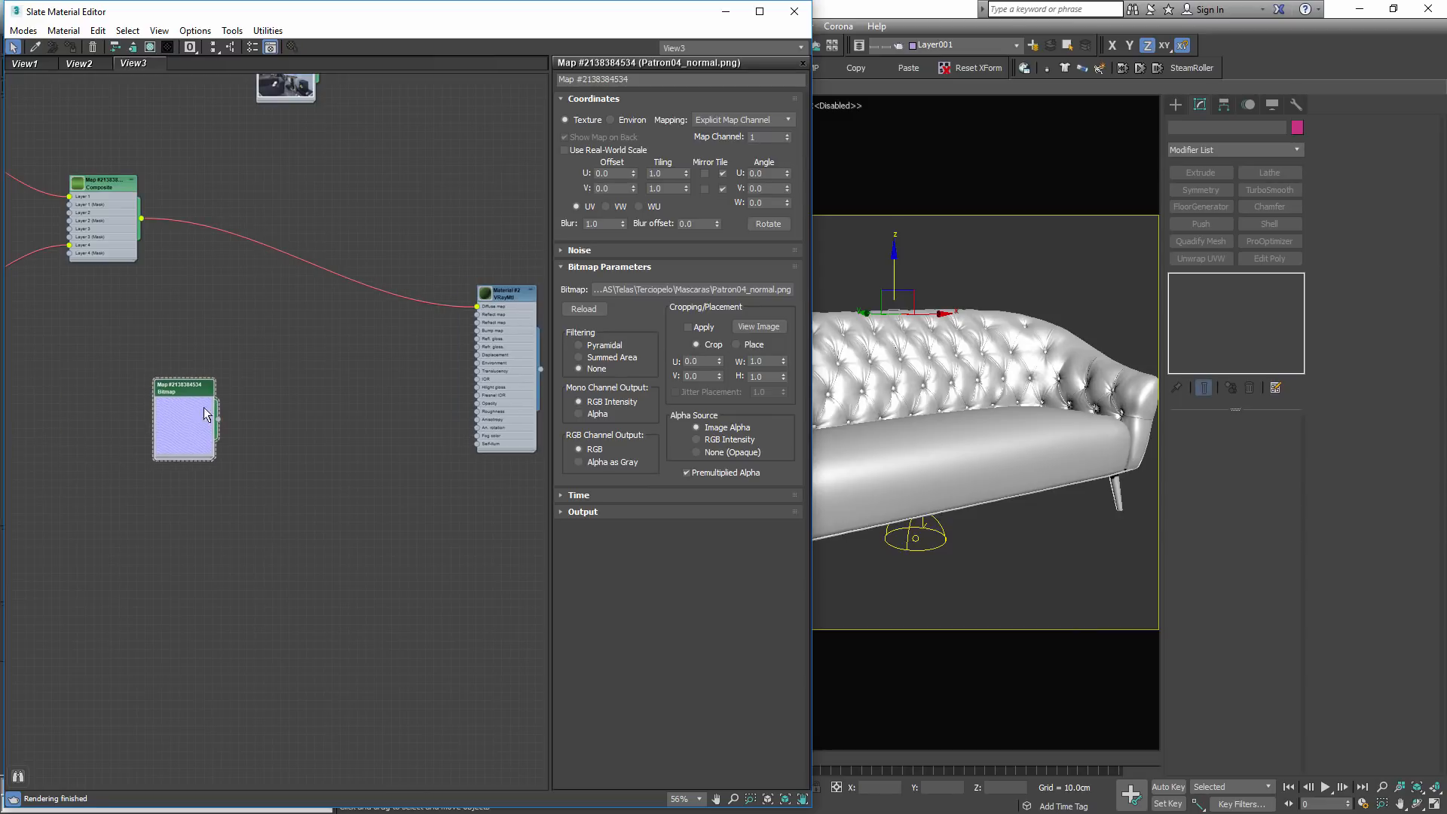
{"action": "double_click", "coordinate": [513, 296]}
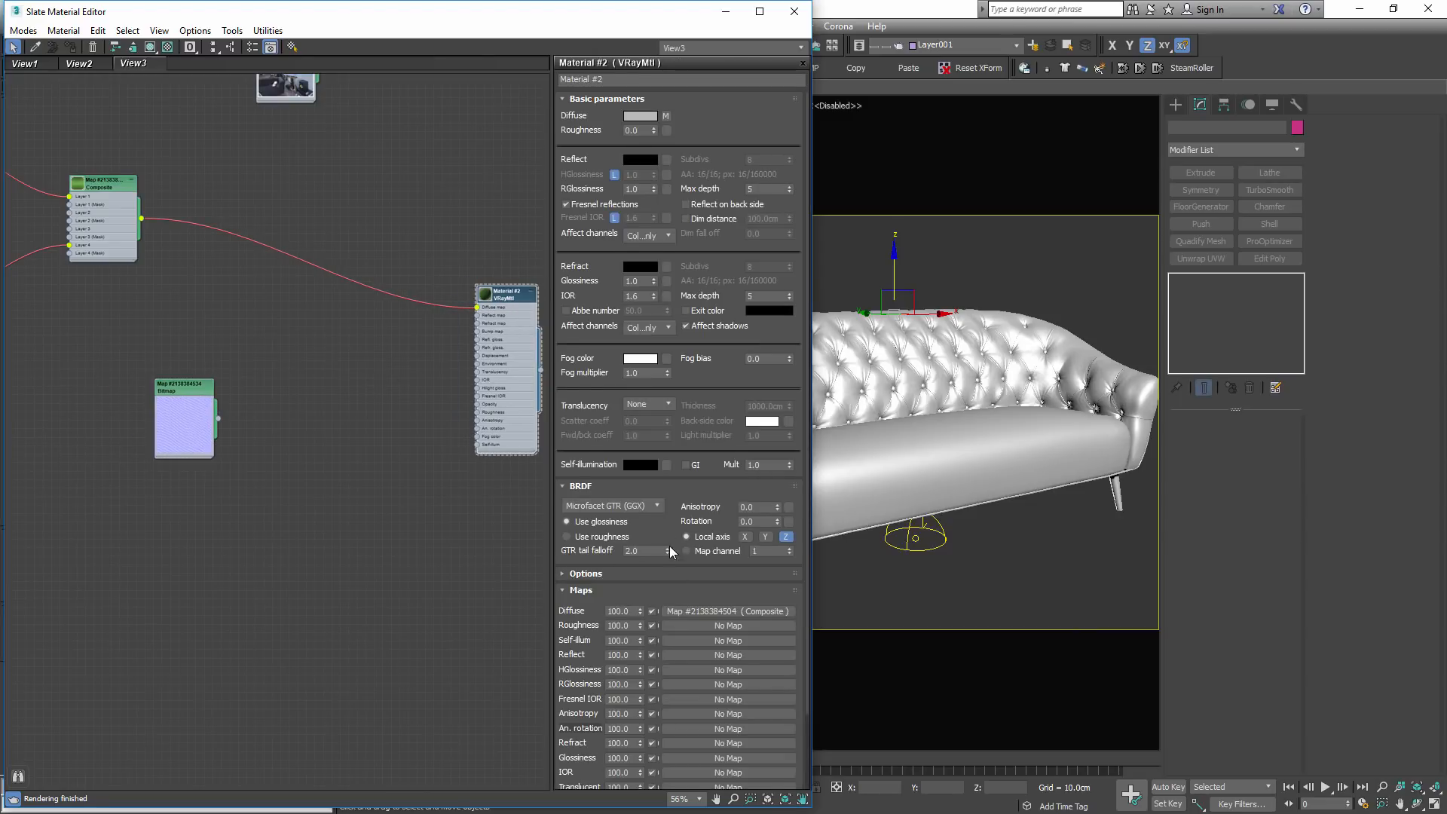
{"action": "scroll", "coordinate": [681, 330], "scroll_direction": "down", "scroll_amount": 3}
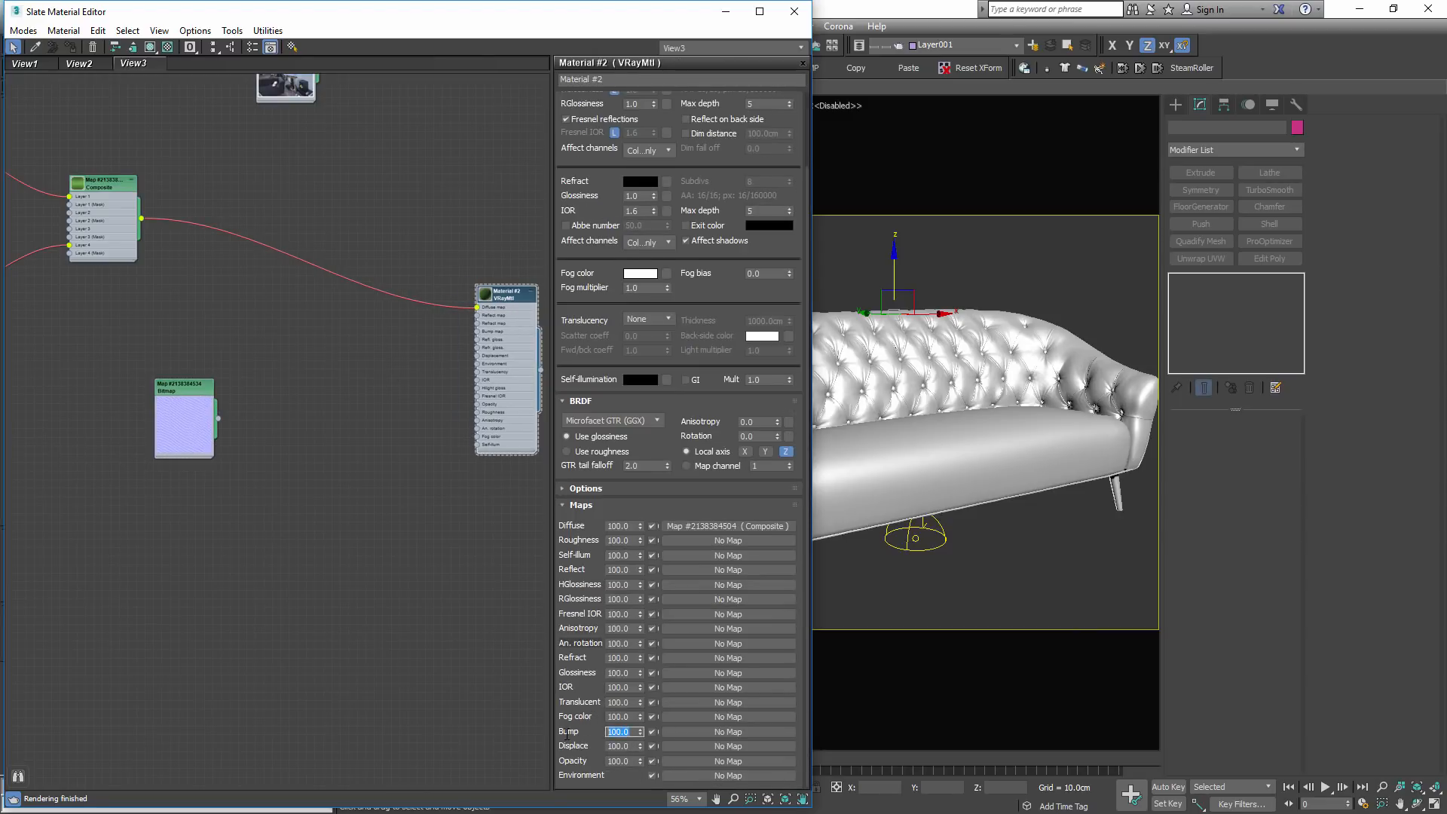
{"action": "scroll", "coordinate": [301, 415], "scroll_direction": "up", "scroll_amount": 3}
- Add a VRayNormalMap node and connect it to the Bump map input of Material #2
{"action": "right_click", "coordinate": [357, 387]}
{"action": "mouse_move", "coordinate": [393, 445]}
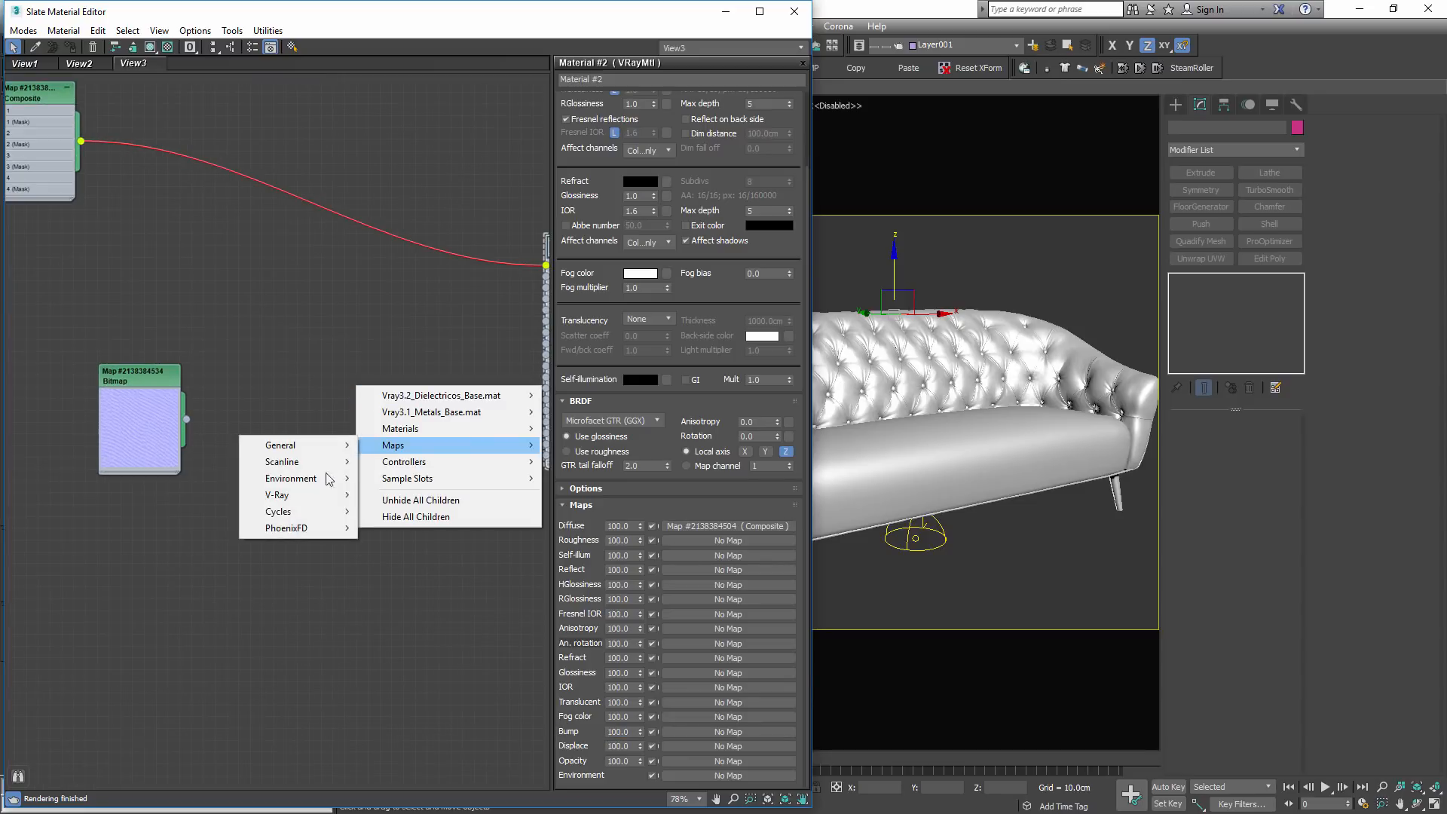
{"action": "mouse_move", "coordinate": [287, 495]}
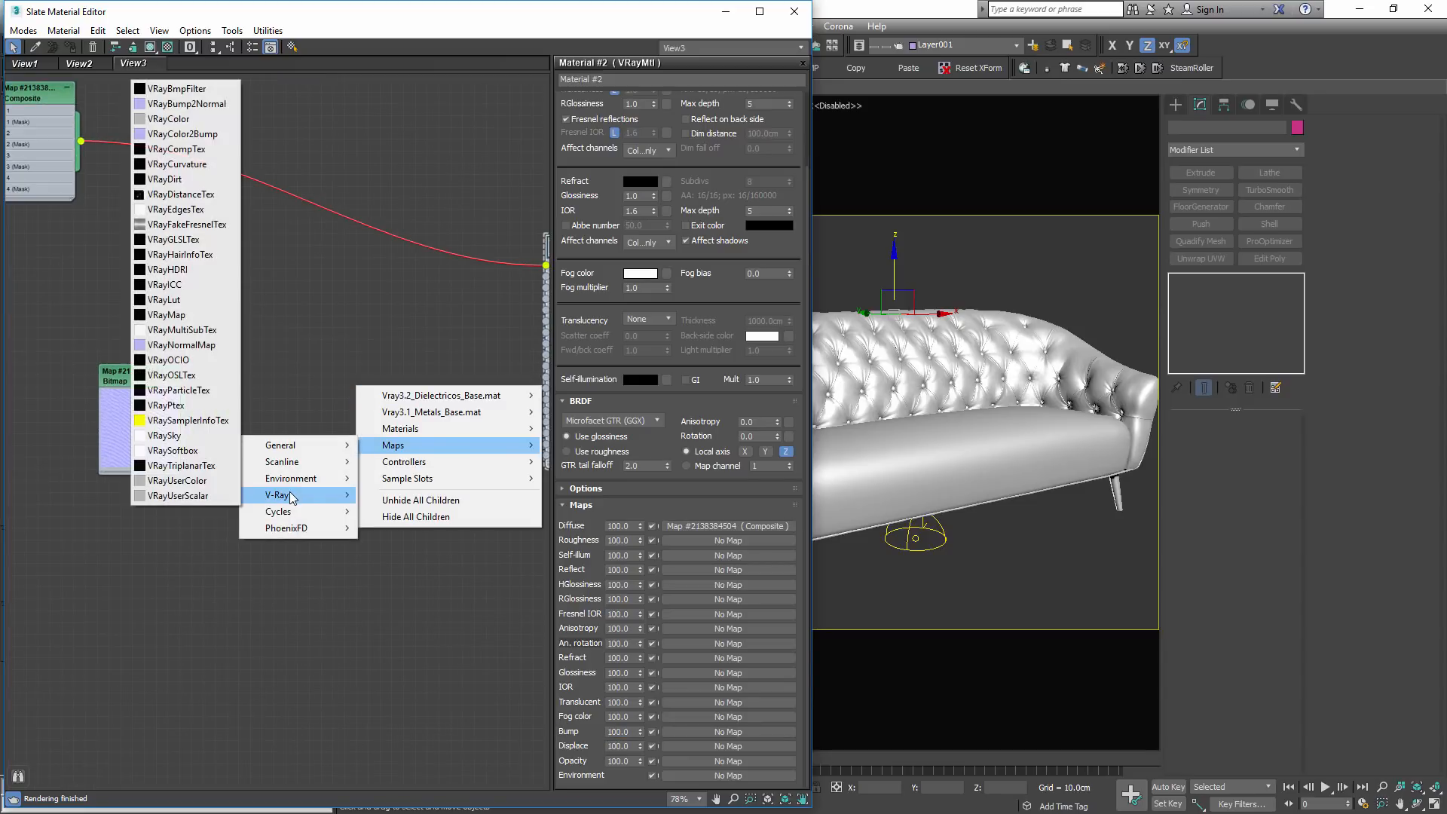
{"action": "left_click", "coordinate": [181, 345]}
{"action": "scroll", "coordinate": [341, 377], "scroll_direction": "up", "scroll_amount": 2}
{"action": "double_click", "coordinate": [353, 400]}
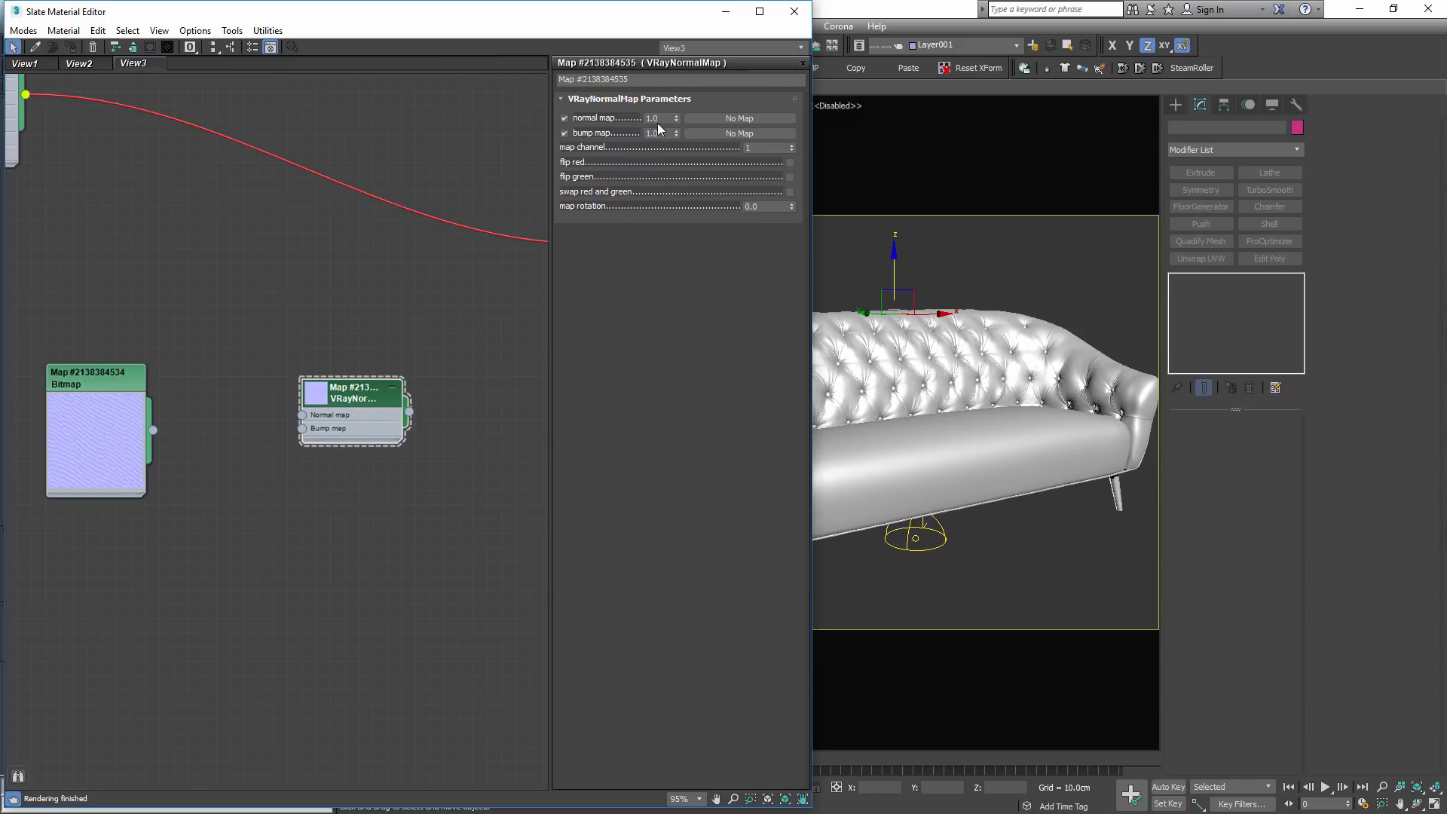
{"action": "left_click_drag", "start_coordinate": [377, 391], "coordinate": [405, 347]}
{"action": "middle_click_drag", "start_coordinate": [405, 348], "coordinate": [233, 381]}
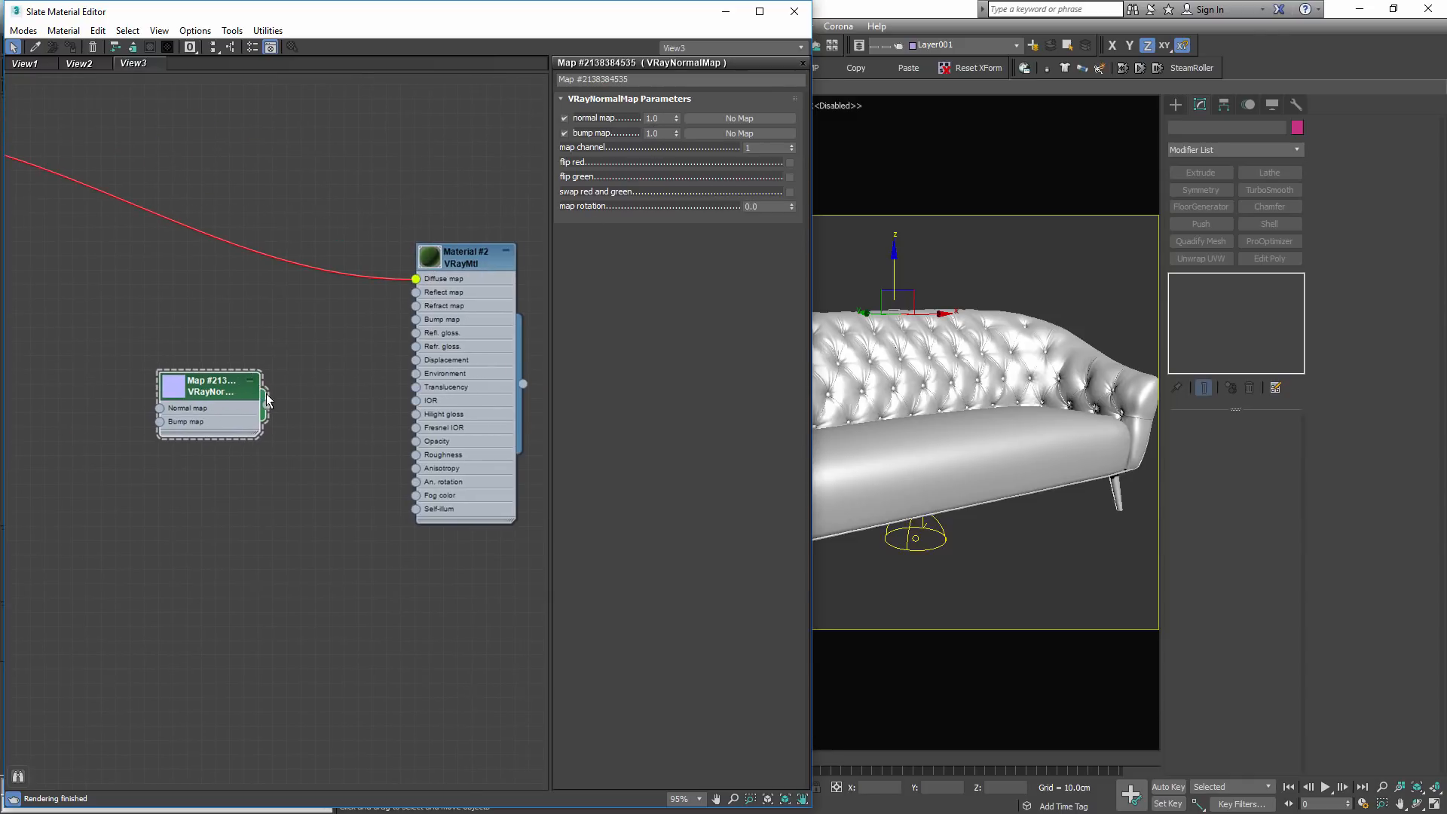
{"action": "left_click_drag", "start_coordinate": [265, 404], "coordinate": [414, 318]}
- Make room beside the normal bitmap and add a VRayTriplanarTex node between it and the VRayNormalMap node
{"action": "middle_click_drag", "start_coordinate": [218, 445], "coordinate": [424, 412]}
{"action": "left_click_drag", "start_coordinate": [142, 418], "coordinate": [101, 391]}
{"action": "middle_click_drag", "start_coordinate": [285, 391], "coordinate": [404, 392]}
{"action": "left_click_drag", "start_coordinate": [194, 386], "coordinate": [140, 395]}
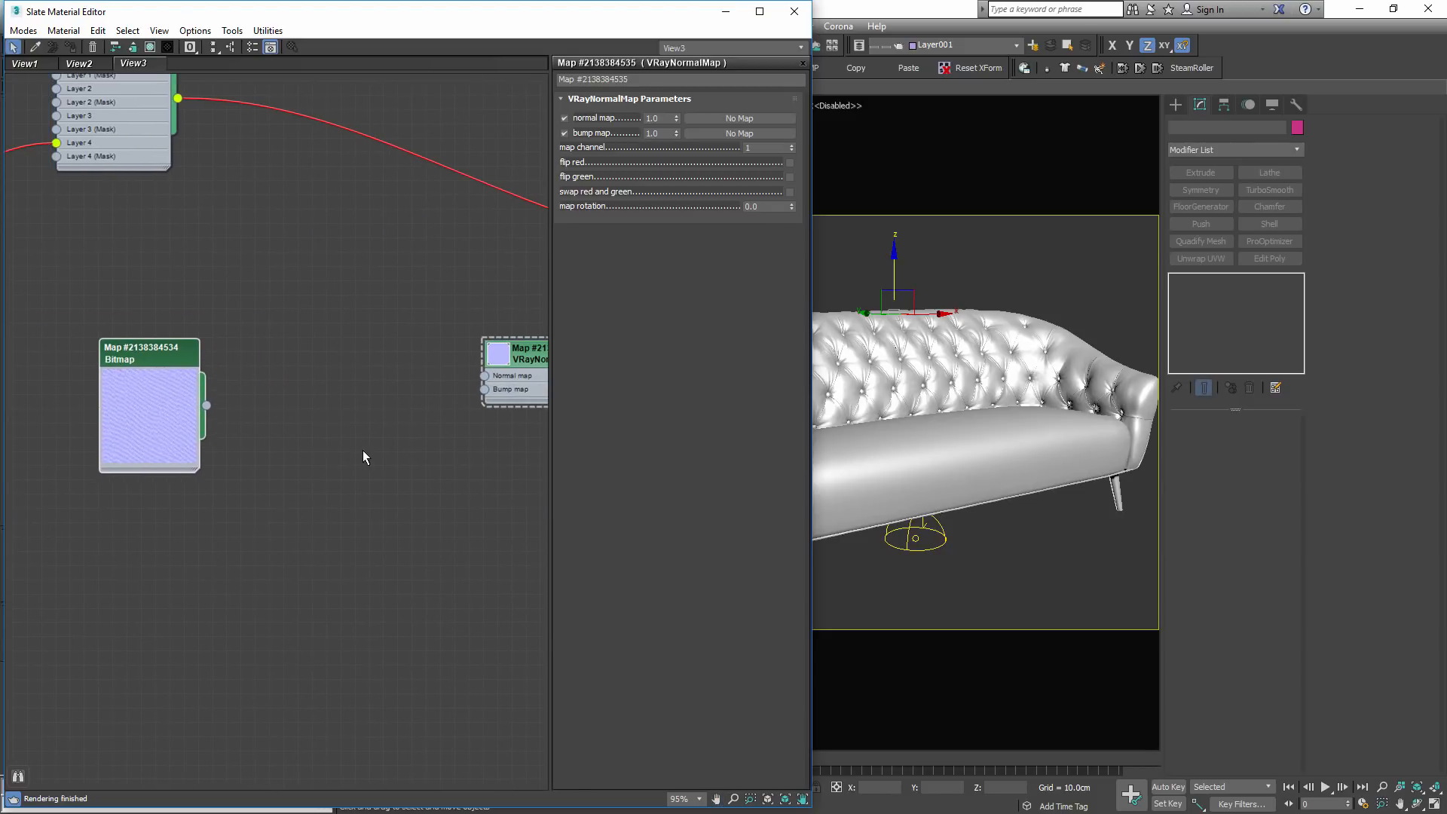
{"action": "scroll", "coordinate": [355, 453], "scroll_direction": "down", "scroll_amount": 3}
{"action": "right_click", "coordinate": [326, 412]}
{"action": "mouse_move", "coordinate": [368, 471]}
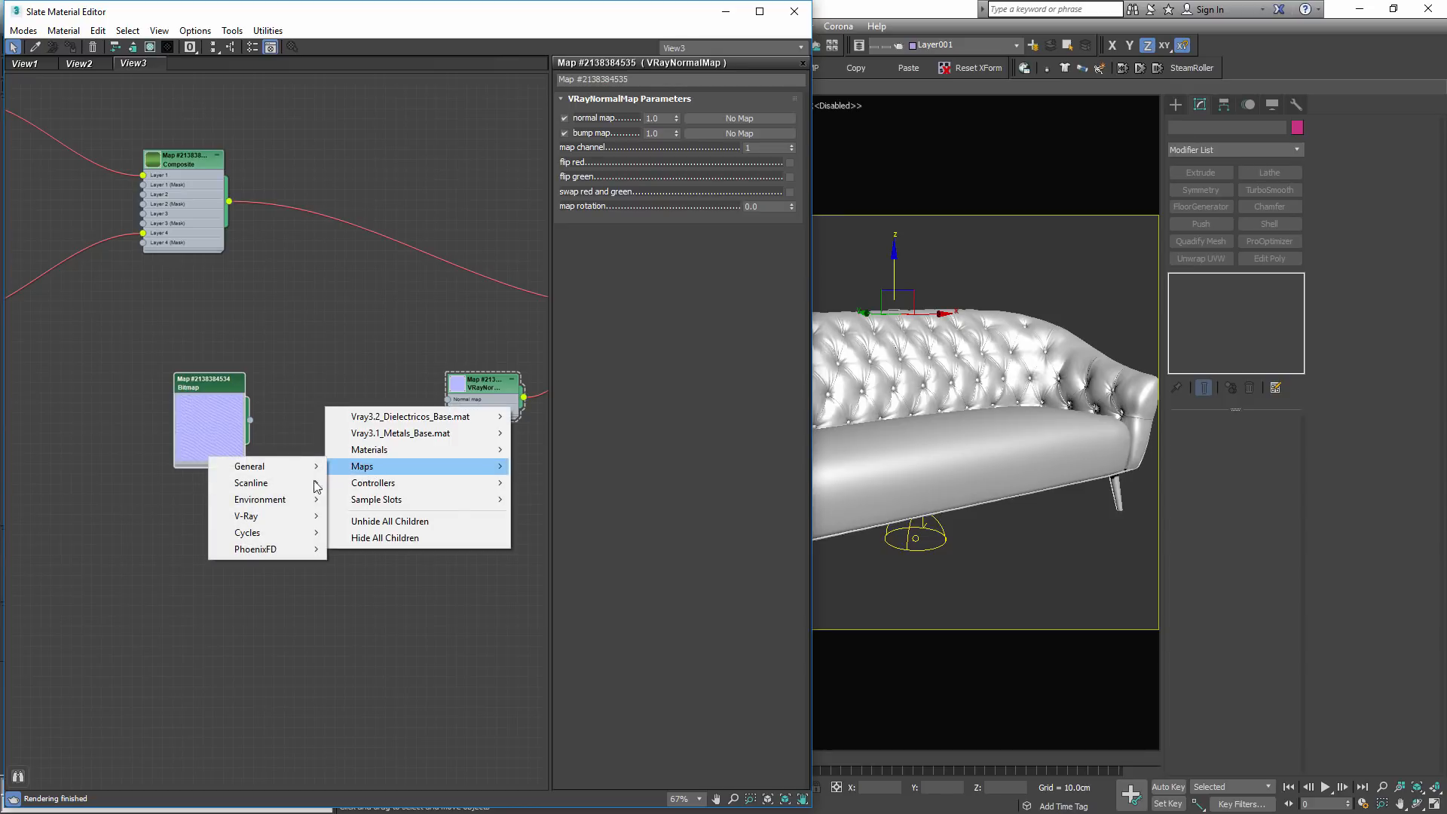
{"action": "mouse_move", "coordinate": [242, 518]}
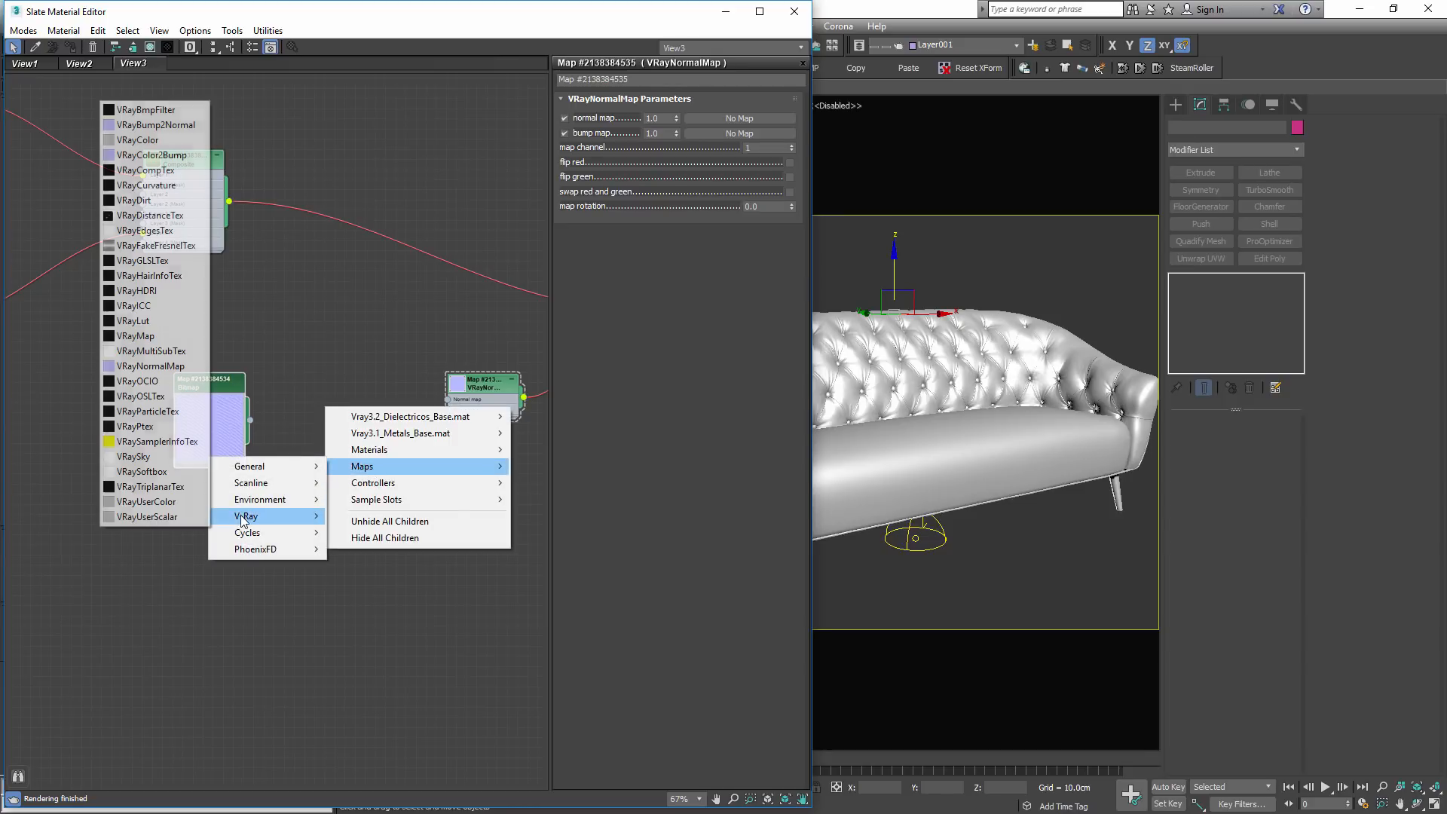
{"action": "left_click", "coordinate": [150, 487]}
{"action": "scroll", "coordinate": [346, 437], "scroll_direction": "up", "scroll_amount": 3}
- Set the new VRayTriplanarTex node's size to 25 cm and its blend to 0.4
{"action": "double_click", "coordinate": [317, 386]}
{"action": "double_click", "coordinate": [761, 178]}
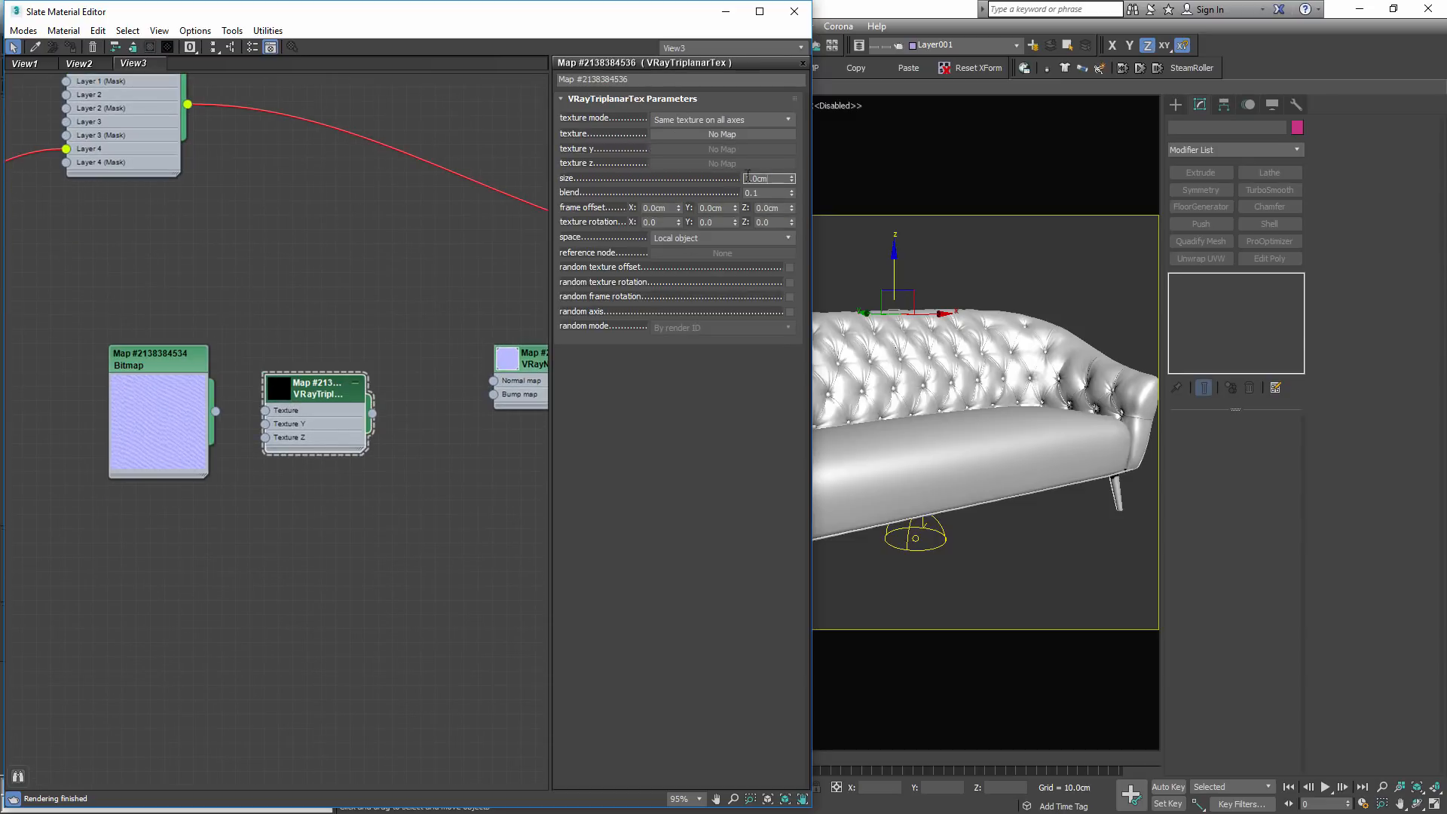
{"action": "type", "text": "25"}
{"action": "key", "text": "Return"}
{"action": "key", "text": "Tab"}
{"action": "type", "text": "0.4"}
{"action": "key", "text": "Return"}
- Connect the bitmap to the VRayTriplanarTex Texture input and its output to the VRayNormalMap's Normal map input
{"action": "scroll", "coordinate": [221, 392], "scroll_direction": "up", "scroll_amount": 2}
{"action": "left_click_drag", "start_coordinate": [216, 415], "coordinate": [279, 420]}
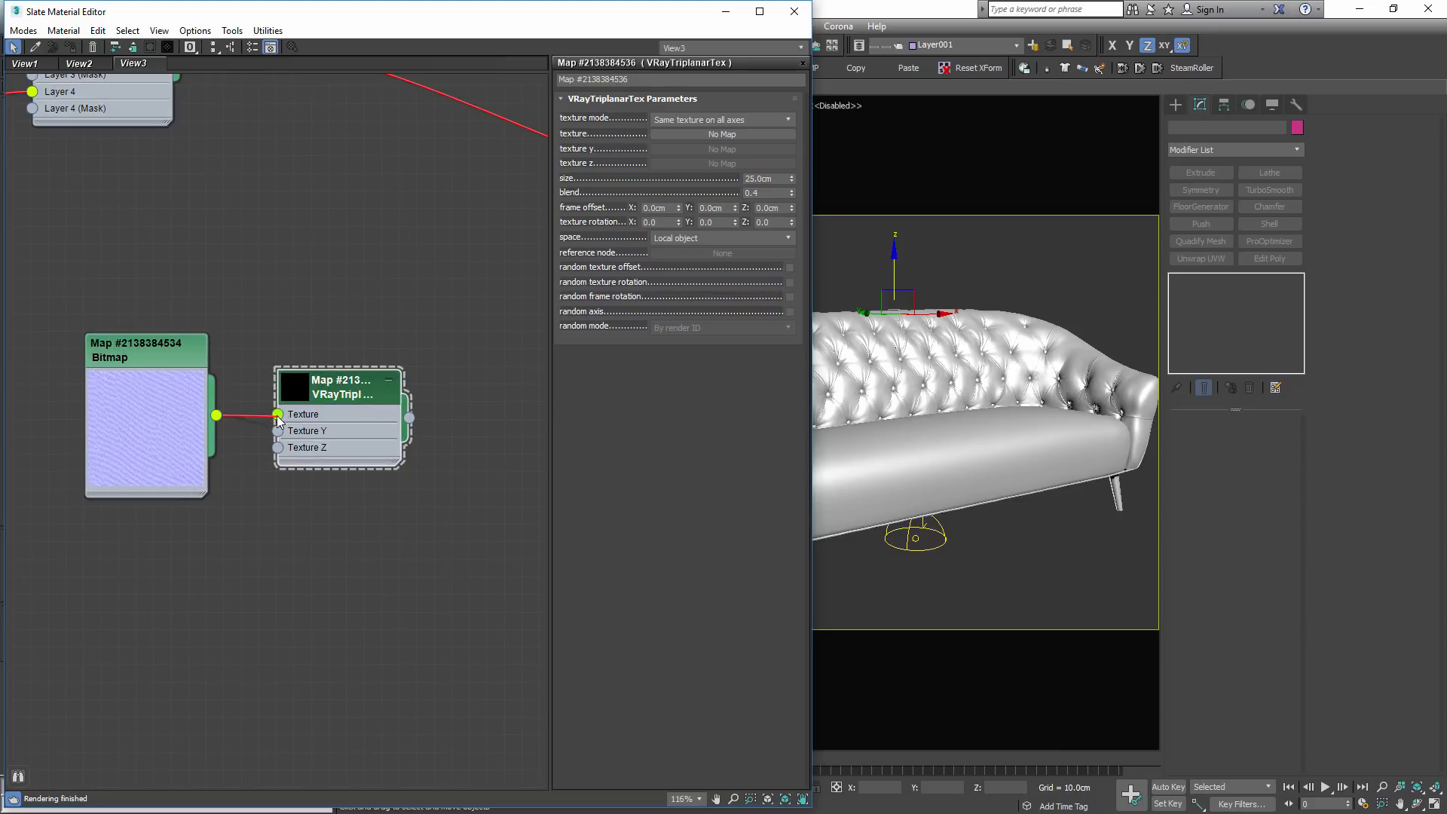
{"action": "left_click_drag", "start_coordinate": [177, 353], "coordinate": [212, 282]}
{"action": "left_click_drag", "start_coordinate": [341, 392], "coordinate": [393, 305]}
{"action": "left_click_drag", "start_coordinate": [224, 332], "coordinate": [259, 332]}
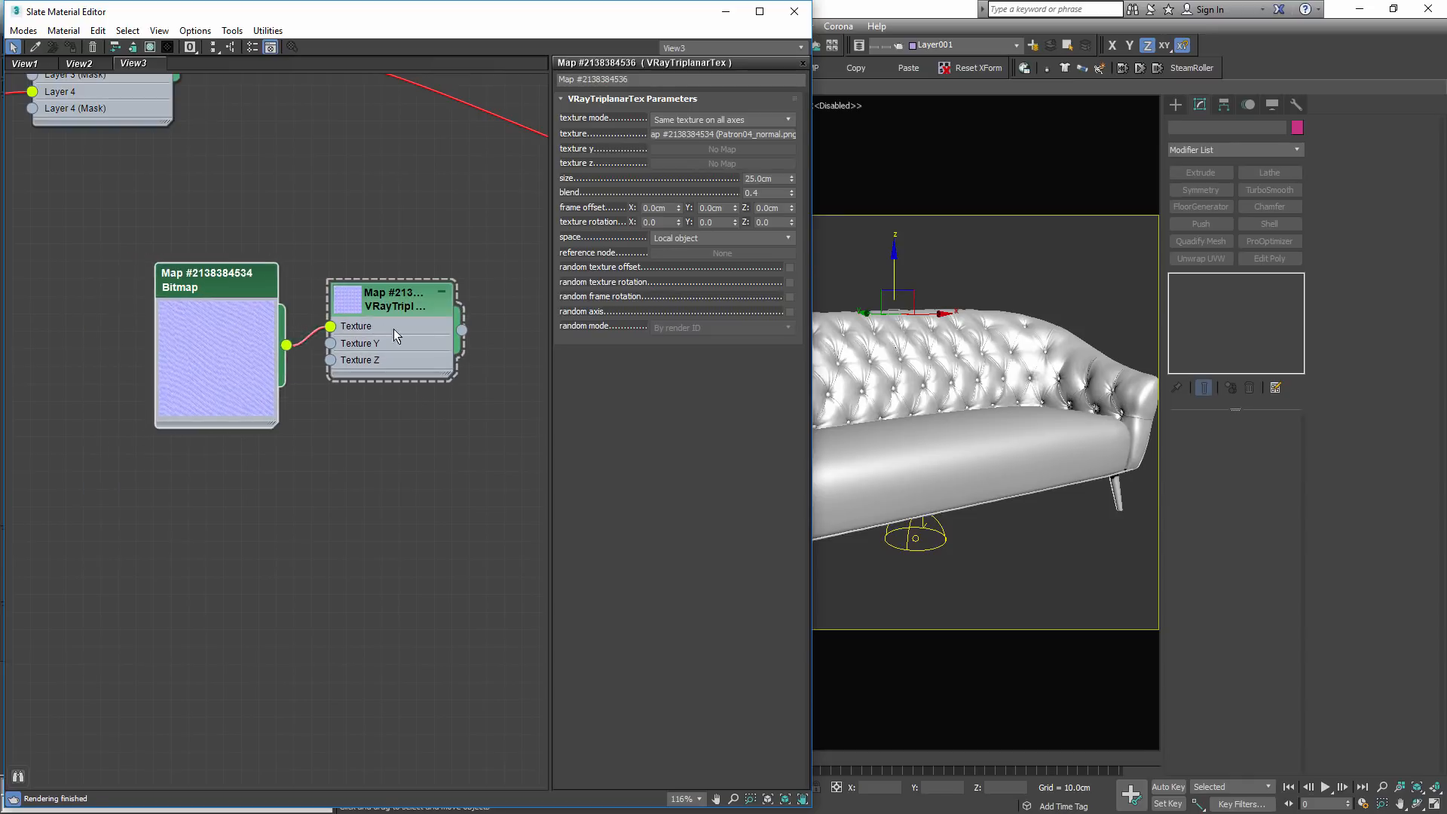
{"action": "middle_click_drag", "start_coordinate": [393, 328], "coordinate": [165, 427]}
{"action": "scroll", "coordinate": [286, 427], "scroll_direction": "up", "scroll_amount": 2}
{"action": "left_click_drag", "start_coordinate": [334, 481], "coordinate": [244, 484]}
- Show the preview of Material #2 and set the VRayNormalMap's normal map multiplier to 3
{"action": "scroll", "coordinate": [383, 509], "scroll_direction": "down", "scroll_amount": 7}
{"action": "middle_click_drag", "start_coordinate": [520, 493], "coordinate": [390, 492]}
{"action": "left_click", "coordinate": [441, 397]}
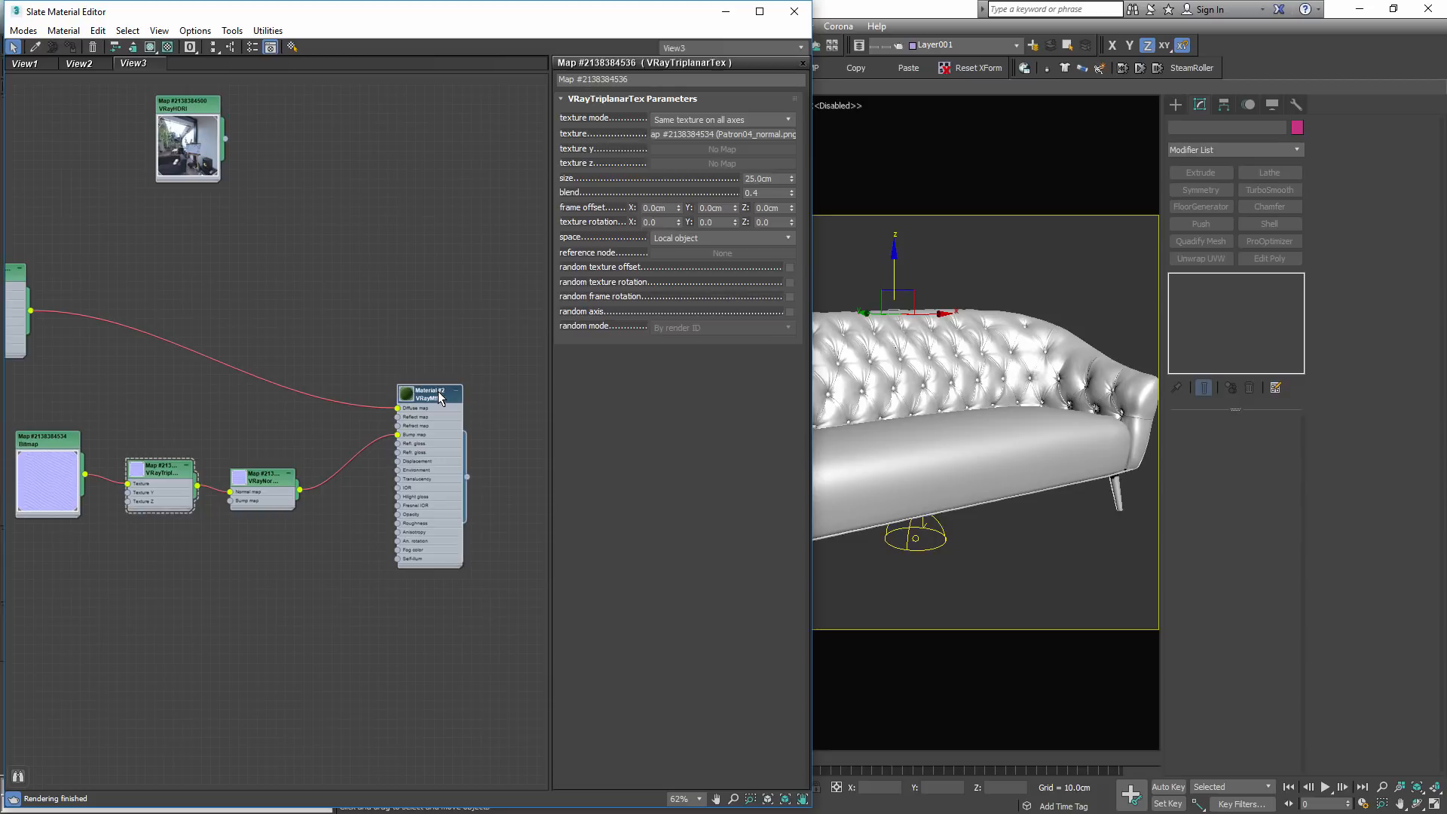
{"action": "double_click", "coordinate": [440, 397]}
{"action": "scroll", "coordinate": [439, 398], "scroll_direction": "up", "scroll_amount": 2}
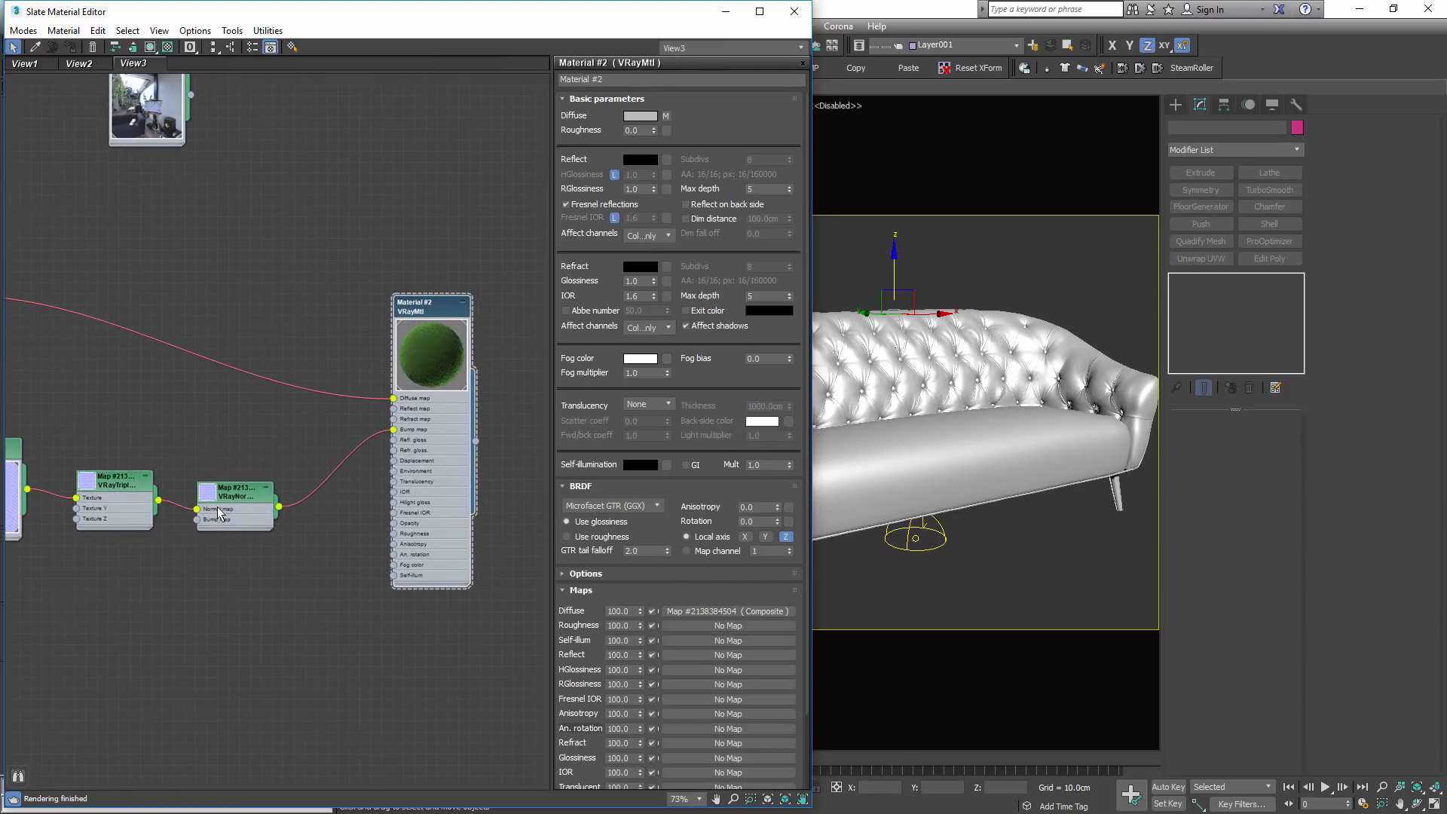
{"action": "scroll", "coordinate": [219, 513], "scroll_direction": "up", "scroll_amount": 3}
{"action": "double_click", "coordinate": [237, 488]}
{"action": "double_click", "coordinate": [655, 119]}
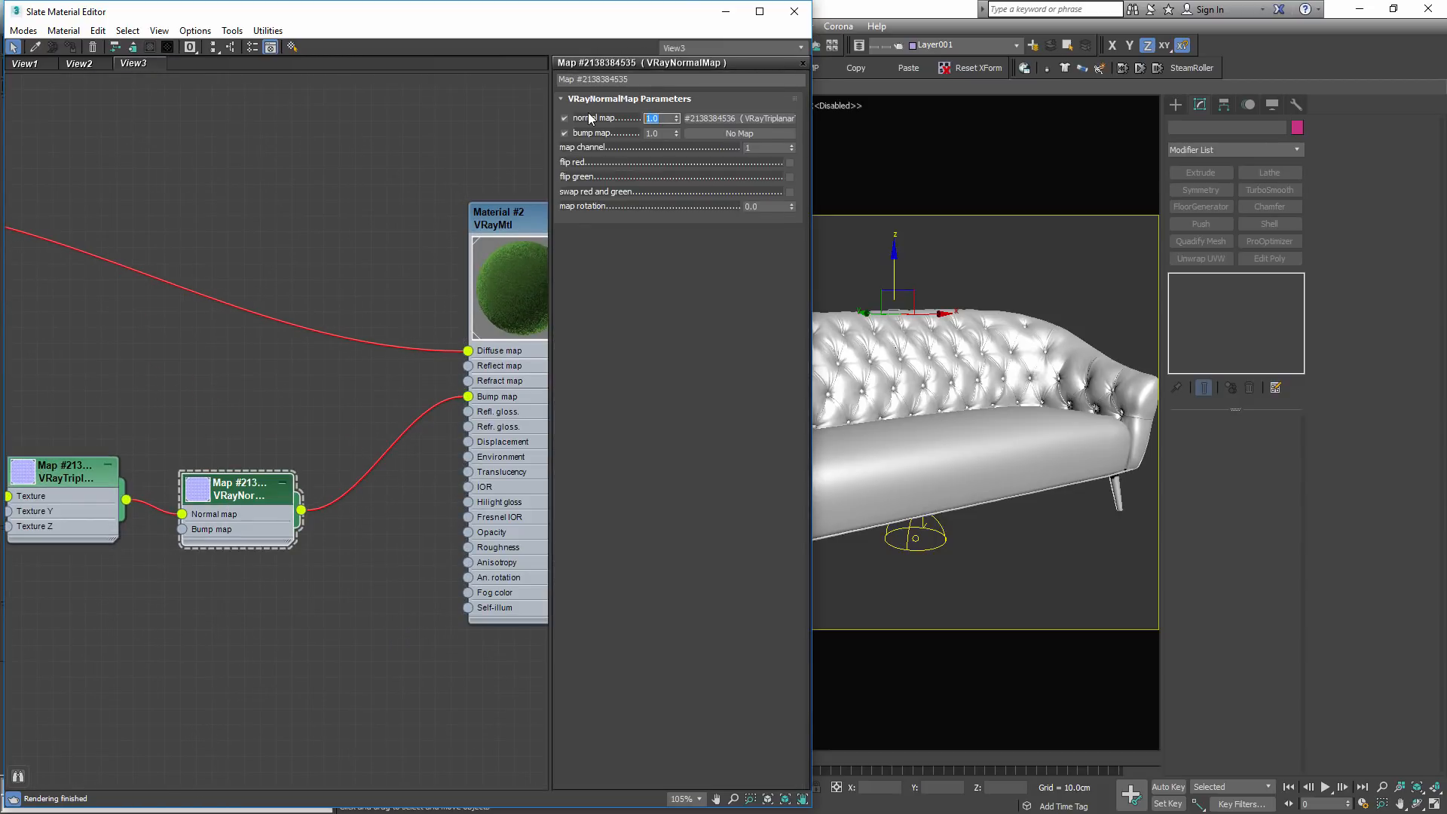
{"action": "type", "text": "3"}
{"action": "key", "text": "Return"}
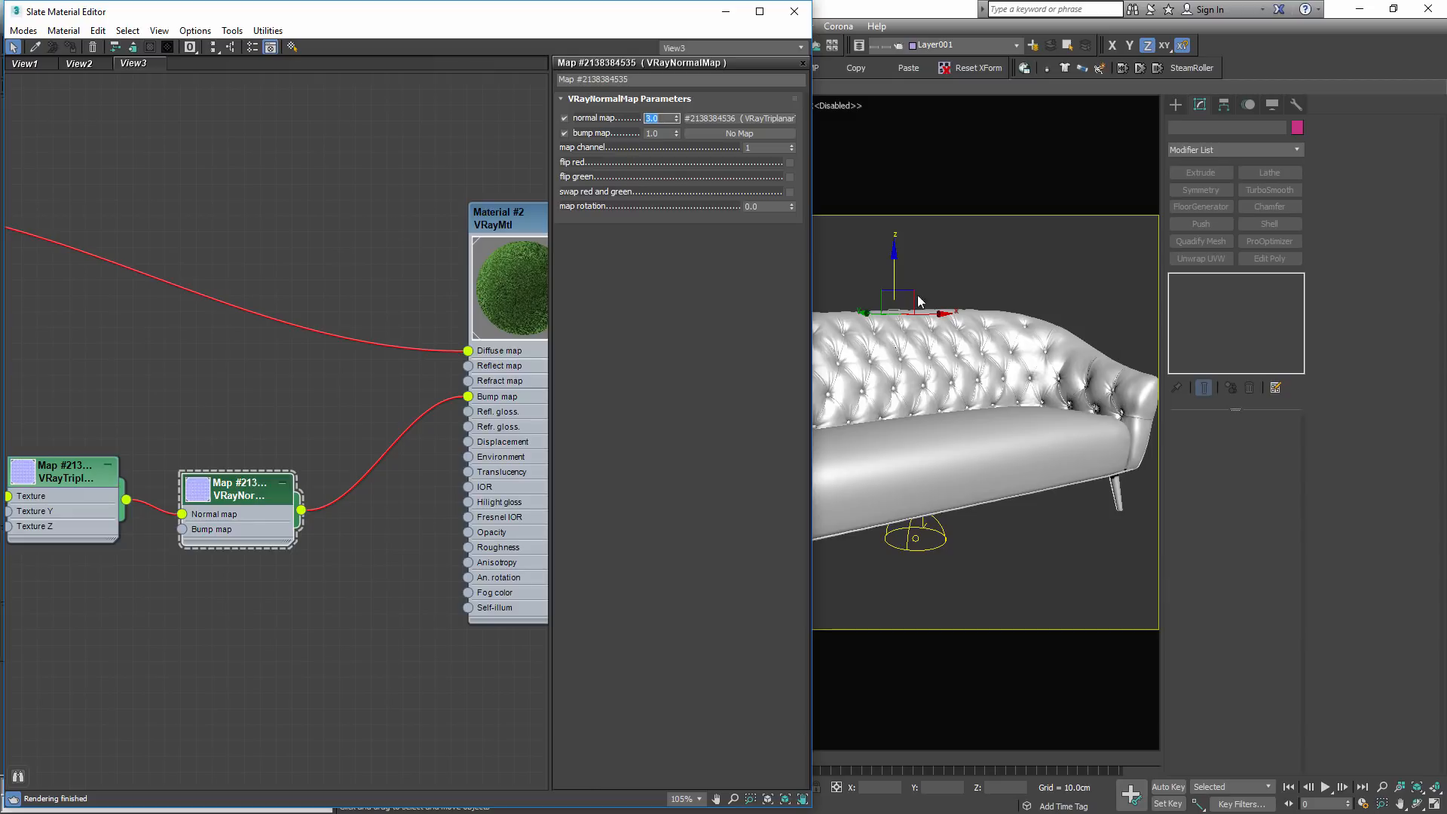
- Arrange the bitmap, VRayTriplanarTex and VRayNormalMap nodes in a compact row below the Composite node
{"action": "scroll", "coordinate": [133, 403], "scroll_direction": "down", "scroll_amount": 3}
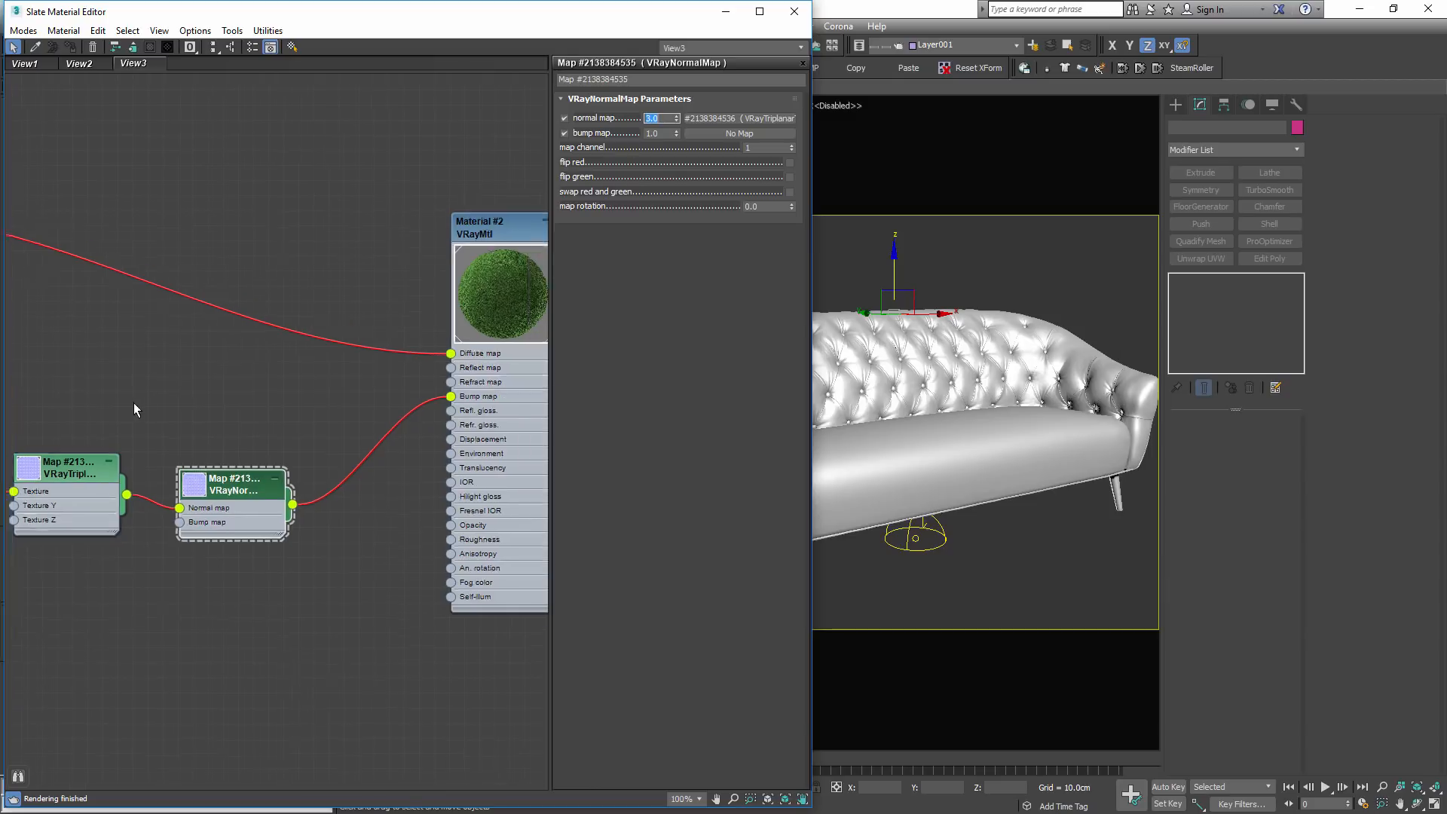
{"action": "middle_click_drag", "start_coordinate": [119, 428], "coordinate": [332, 403]}
{"action": "left_click_drag", "start_coordinate": [157, 426], "coordinate": [181, 457]}
{"action": "left_click_drag", "start_coordinate": [293, 442], "coordinate": [319, 454]}
{"action": "left_click_drag", "start_coordinate": [198, 463], "coordinate": [231, 451]}
{"action": "scroll", "coordinate": [229, 445], "scroll_direction": "up", "scroll_amount": 2}
{"action": "scroll", "coordinate": [246, 457], "scroll_direction": "up", "scroll_amount": 2}
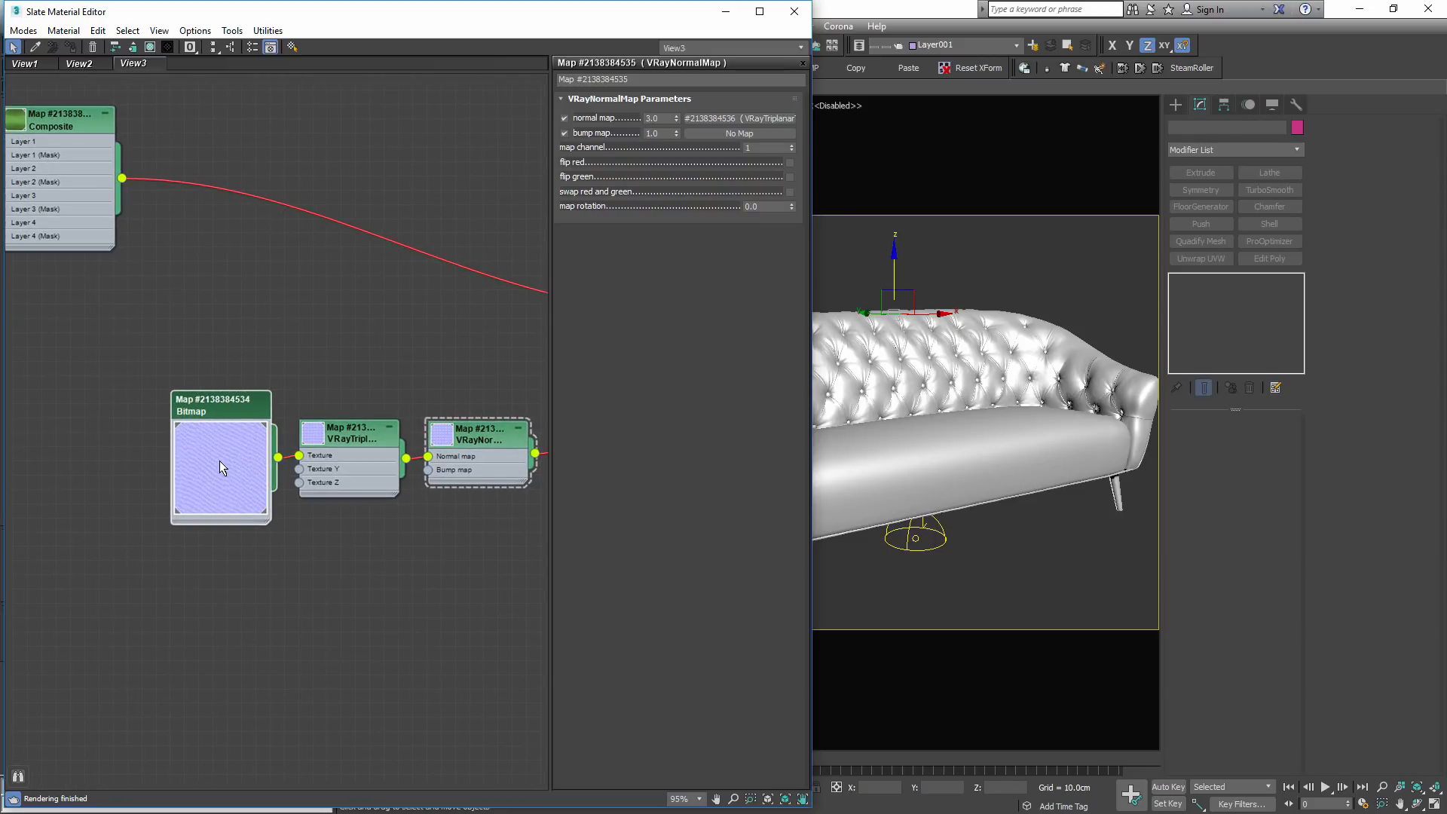
- Close the material editor and turn off Fit resolution to VFB in the V-Ray render settings' IPR options
{"action": "left_click", "coordinate": [794, 10]}
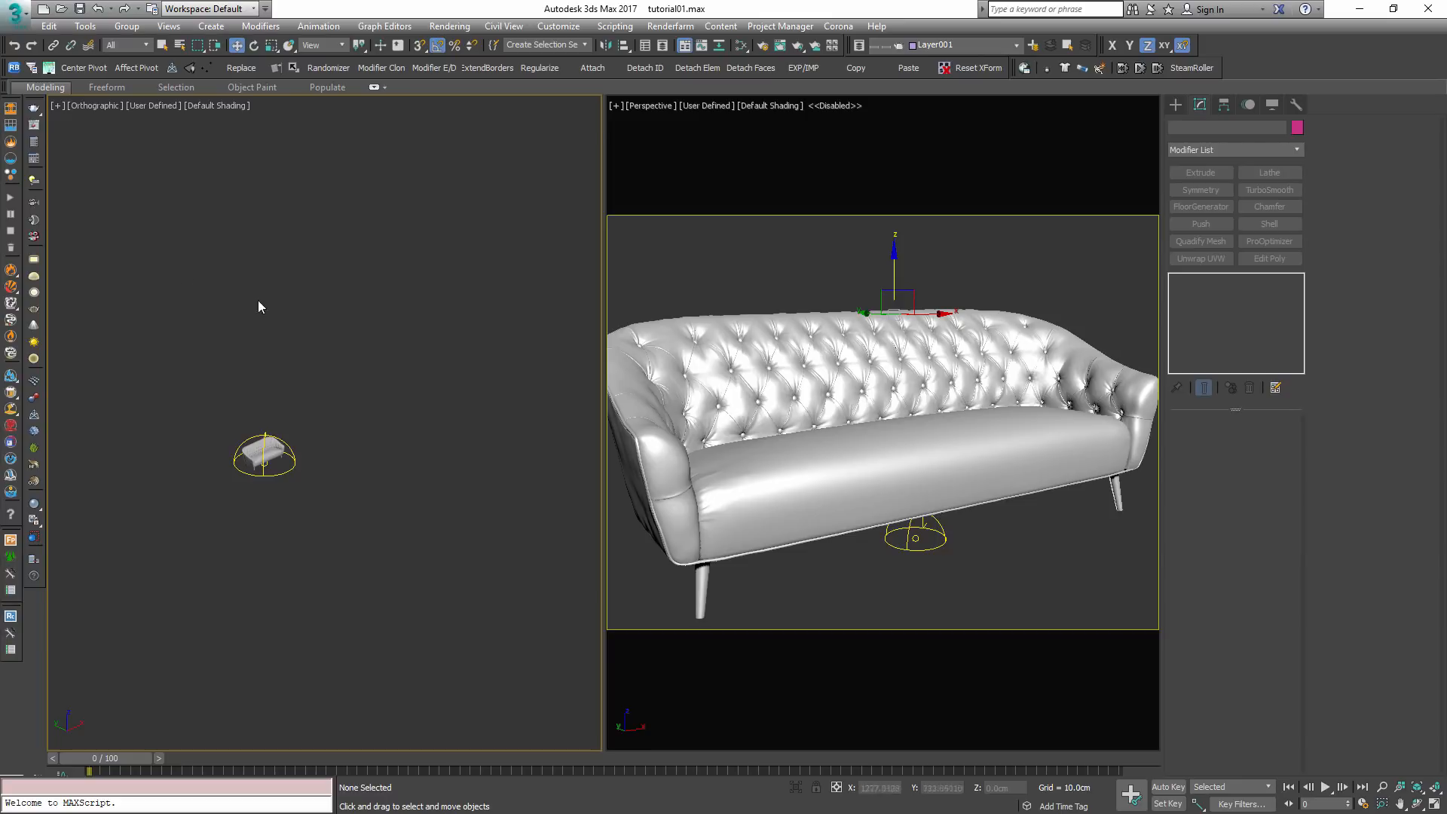
{"action": "left_click", "coordinate": [36, 147]}
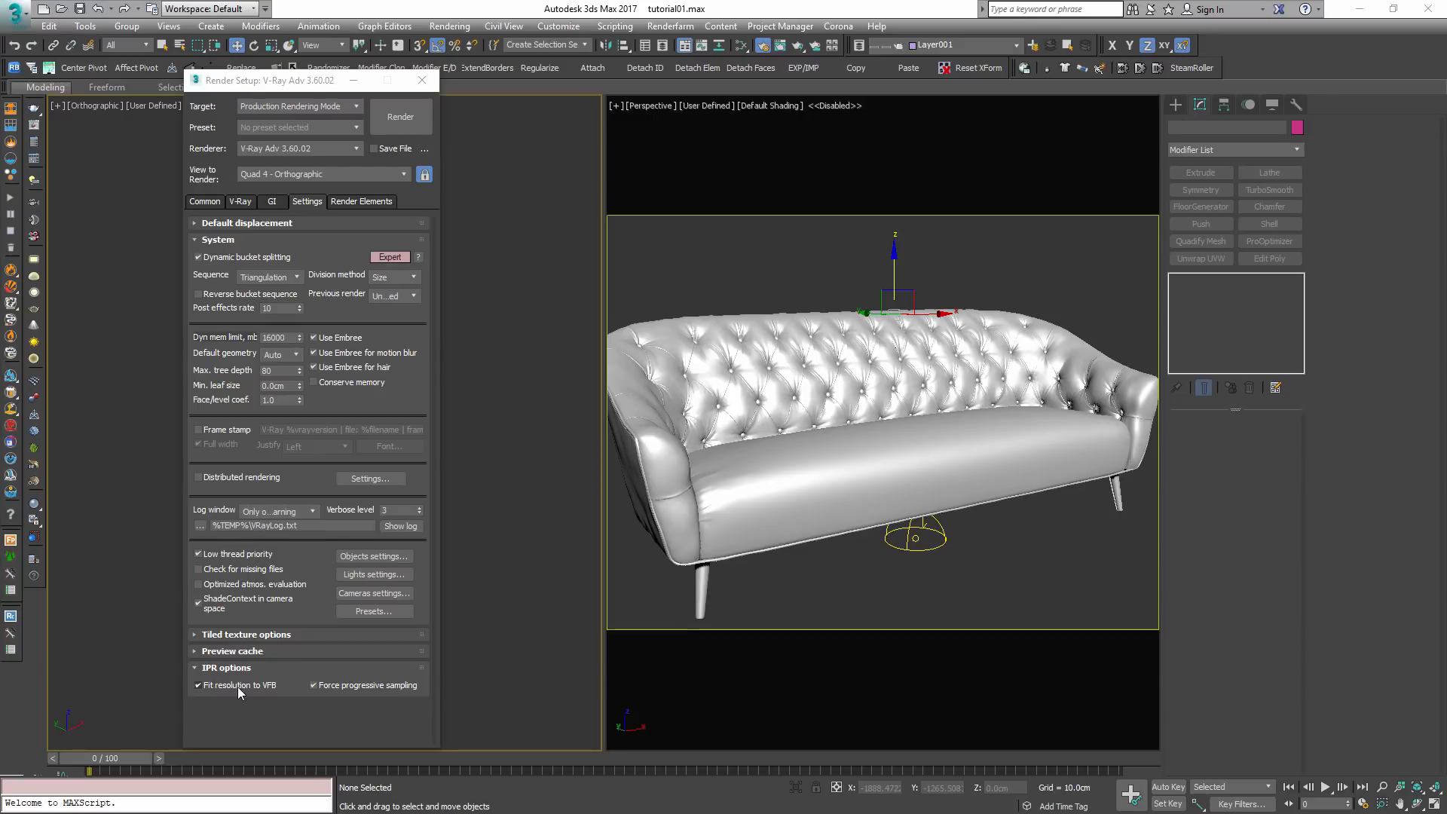
{"action": "left_click", "coordinate": [198, 686]}
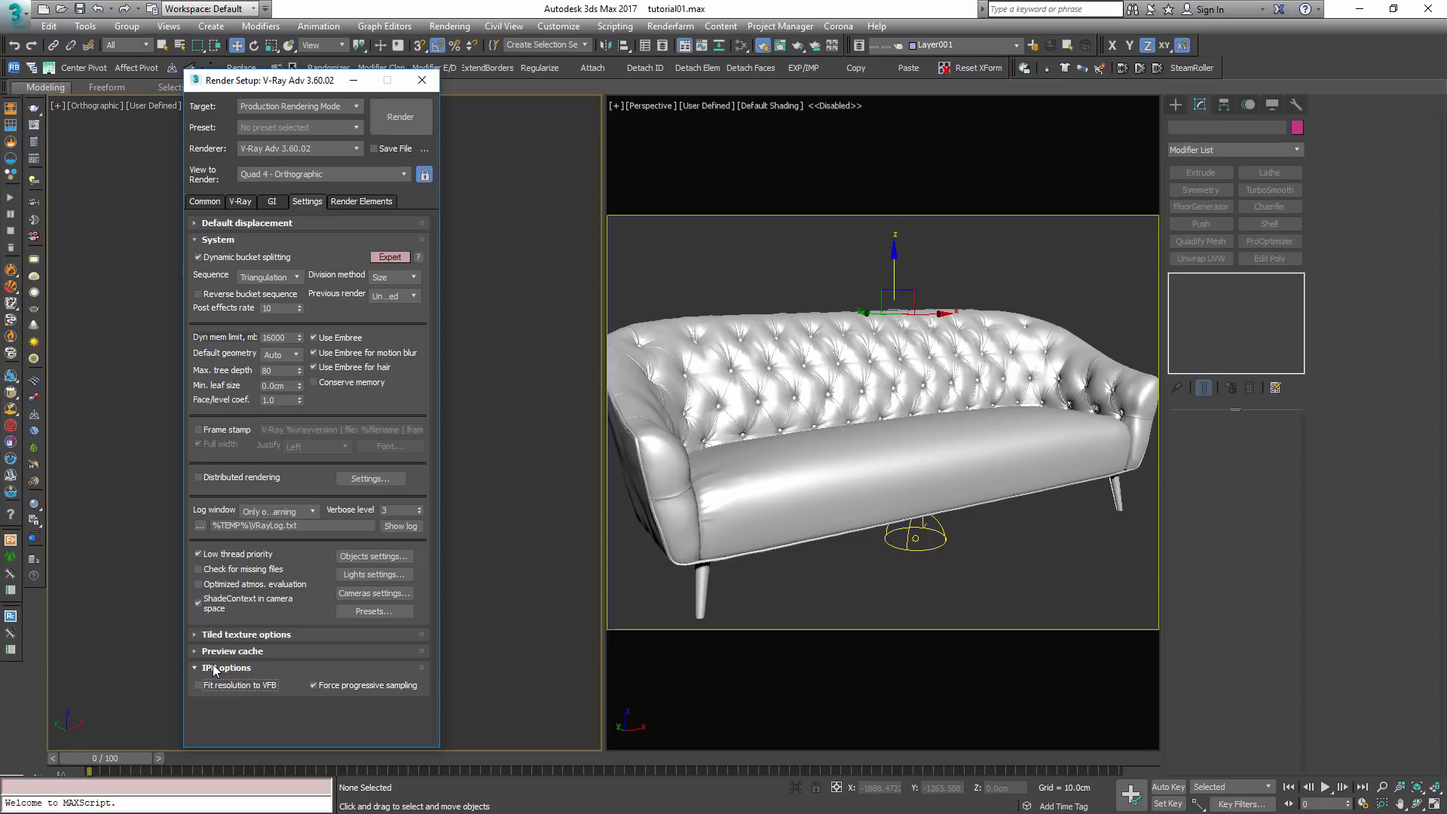
- Open the V-Ray frame buffer beside the render settings and set the render output size to 3000 x 2250
{"action": "left_click", "coordinate": [34, 125]}
{"action": "left_click_drag", "start_coordinate": [845, 67], "coordinate": [894, 57]}
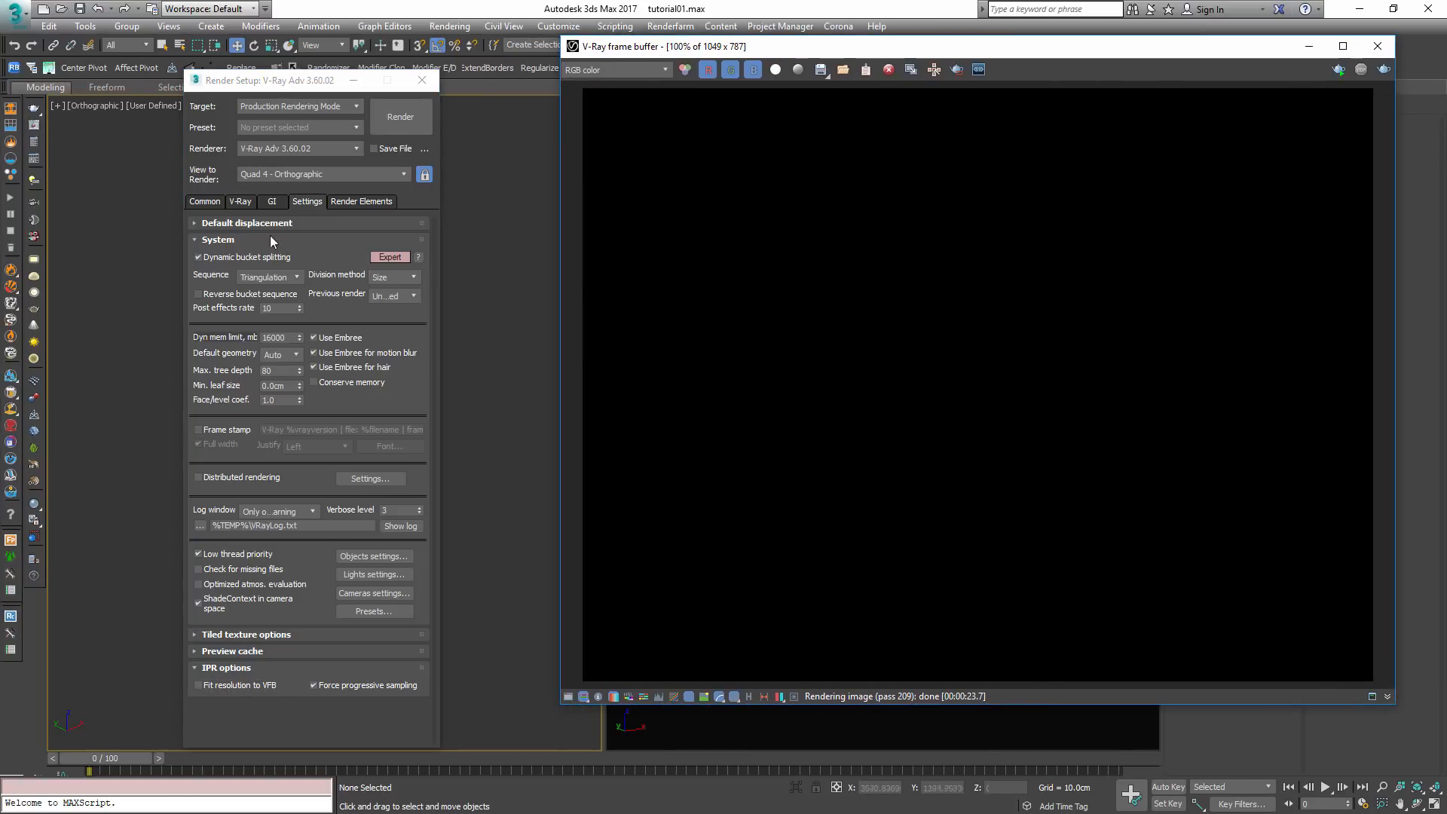
{"action": "left_click", "coordinate": [214, 202]}
{"action": "left_click_drag", "start_coordinate": [273, 413], "coordinate": [212, 411]}
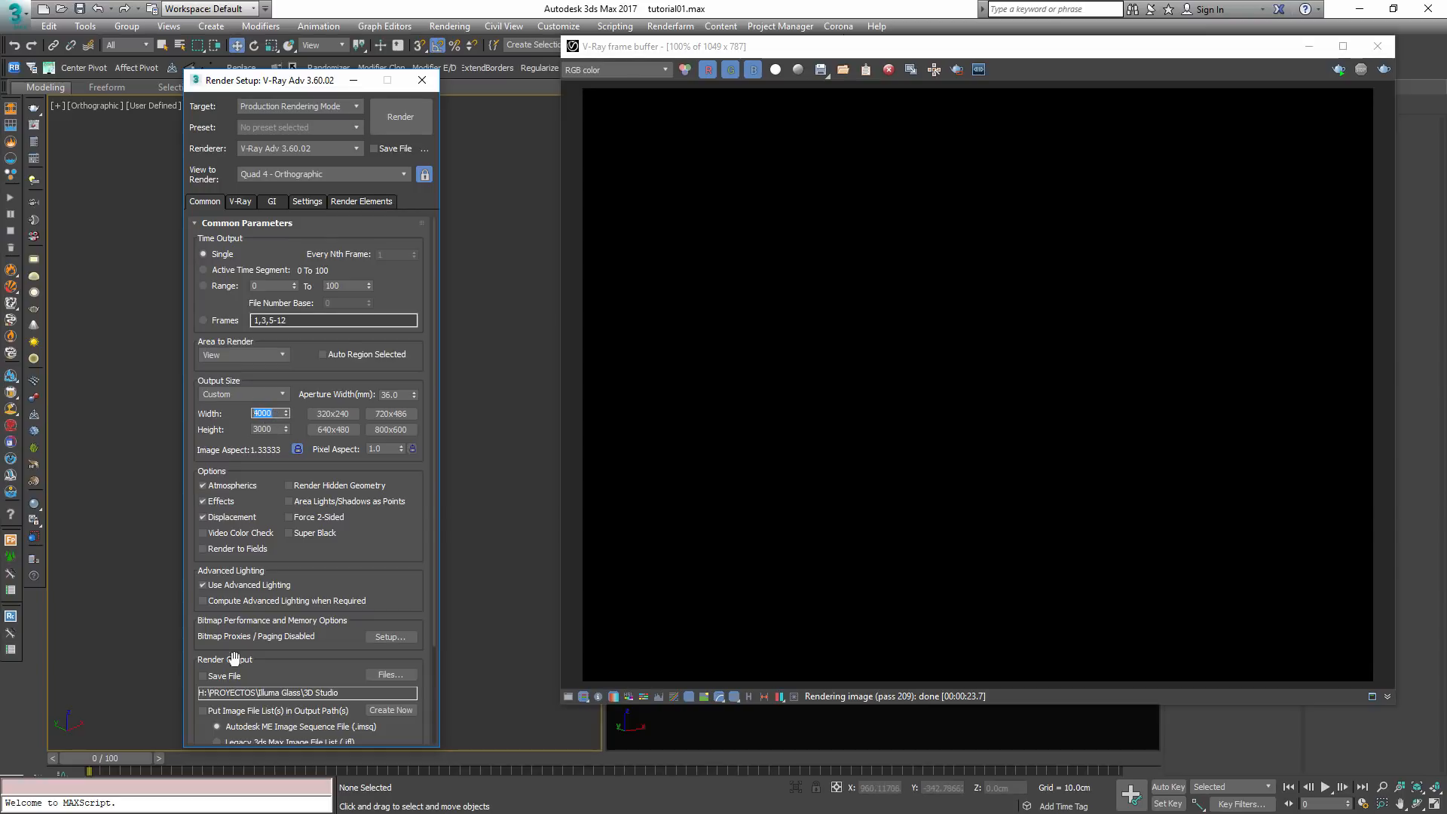
{"action": "left_click", "coordinate": [309, 202]}
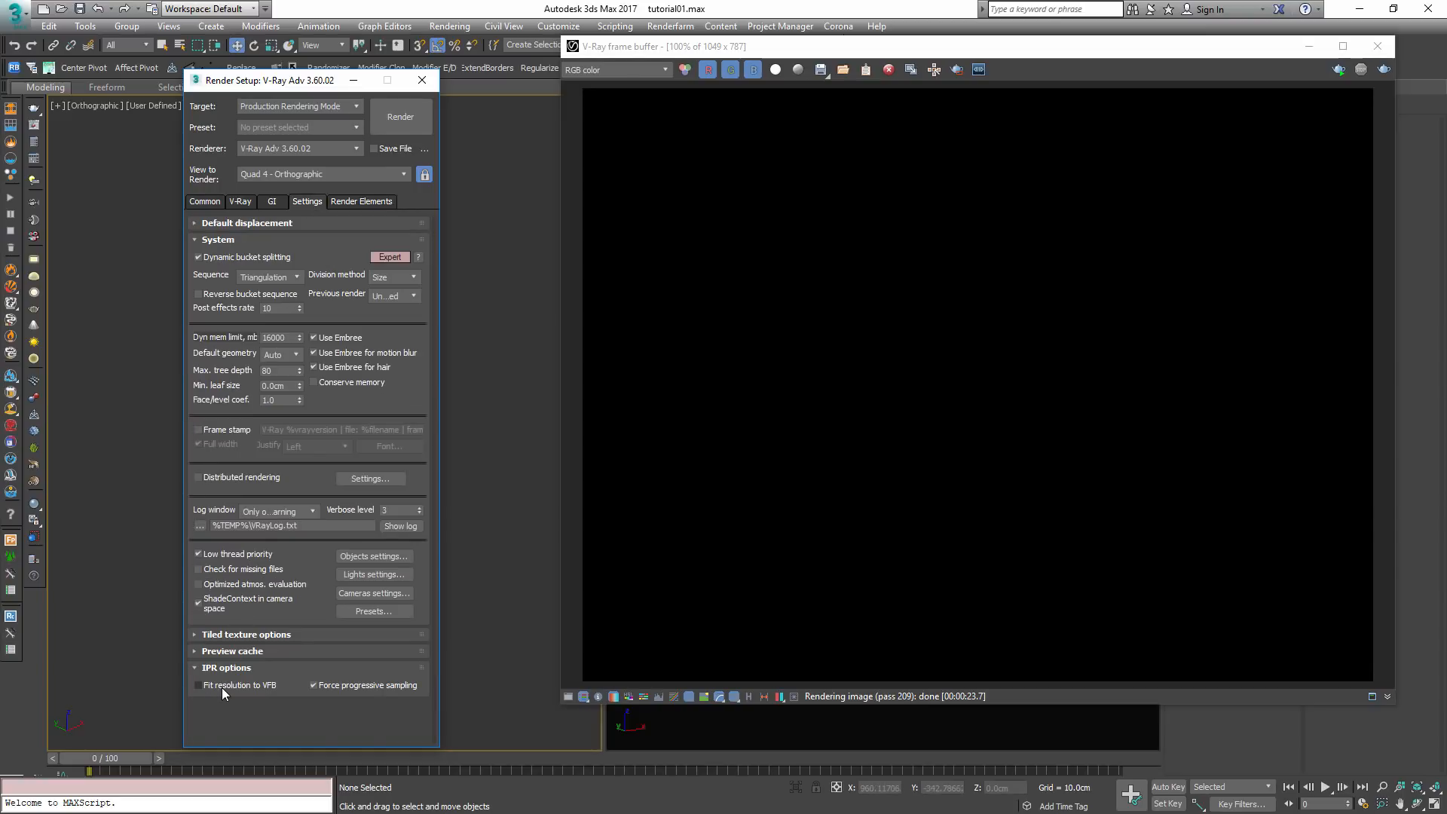
- Start interactive rendering of the sofa and limit it to a region around a single tuft of the backrest
{"action": "left_click", "coordinate": [1339, 69]}
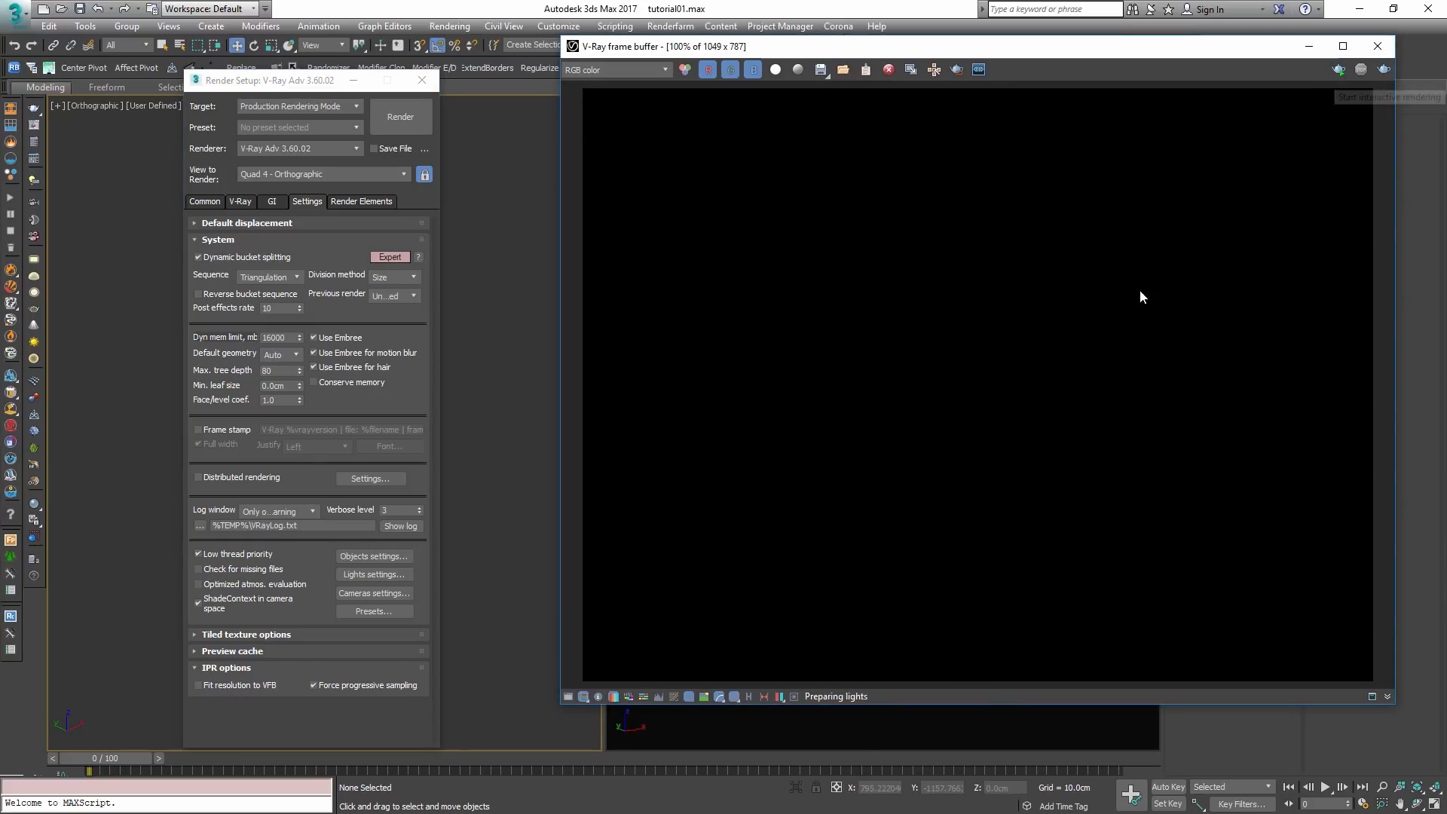
{"action": "scroll", "coordinate": [945, 484], "scroll_direction": "down", "scroll_amount": 2}
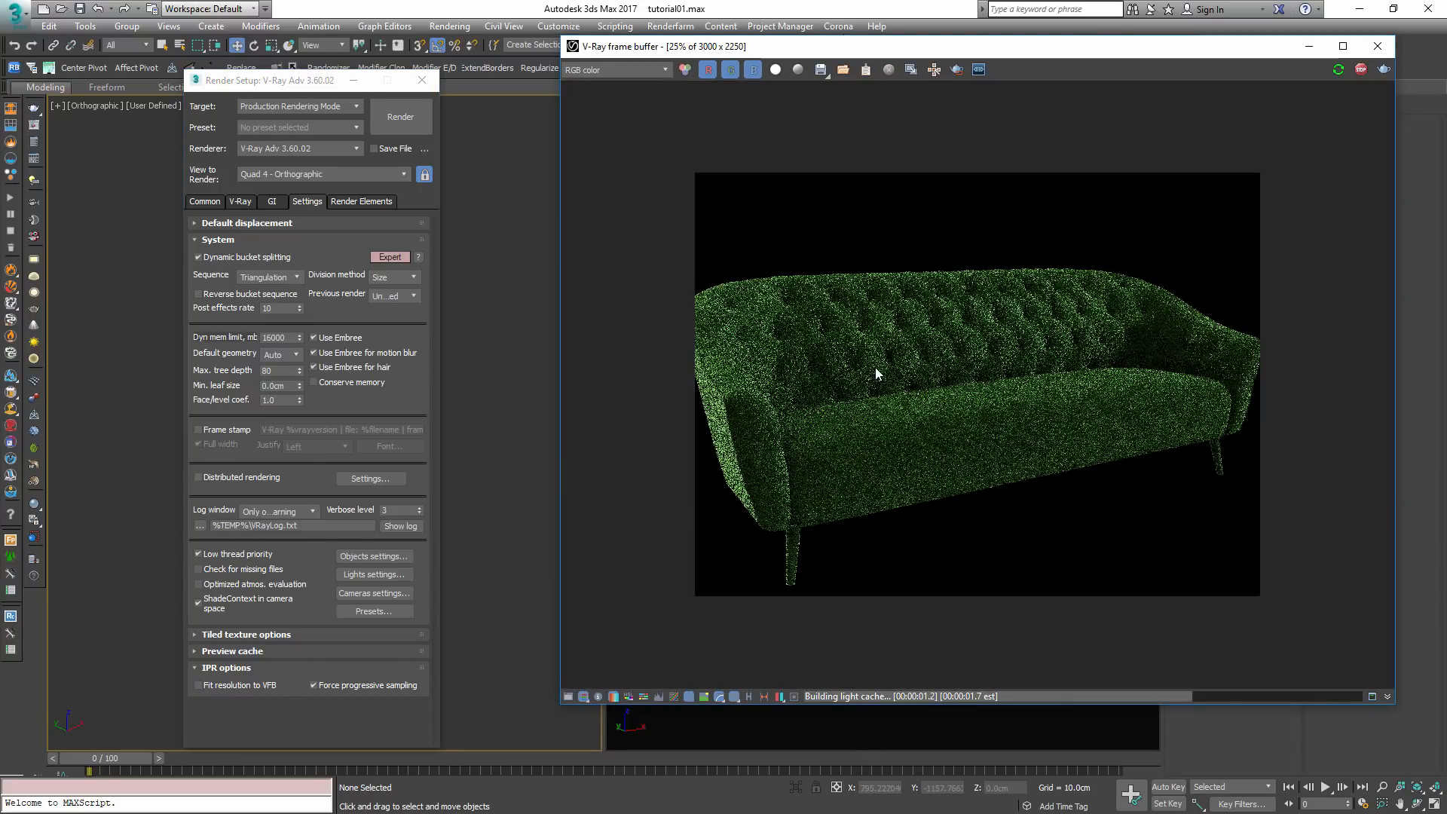
{"action": "scroll", "coordinate": [876, 364], "scroll_direction": "up", "scroll_amount": 1}
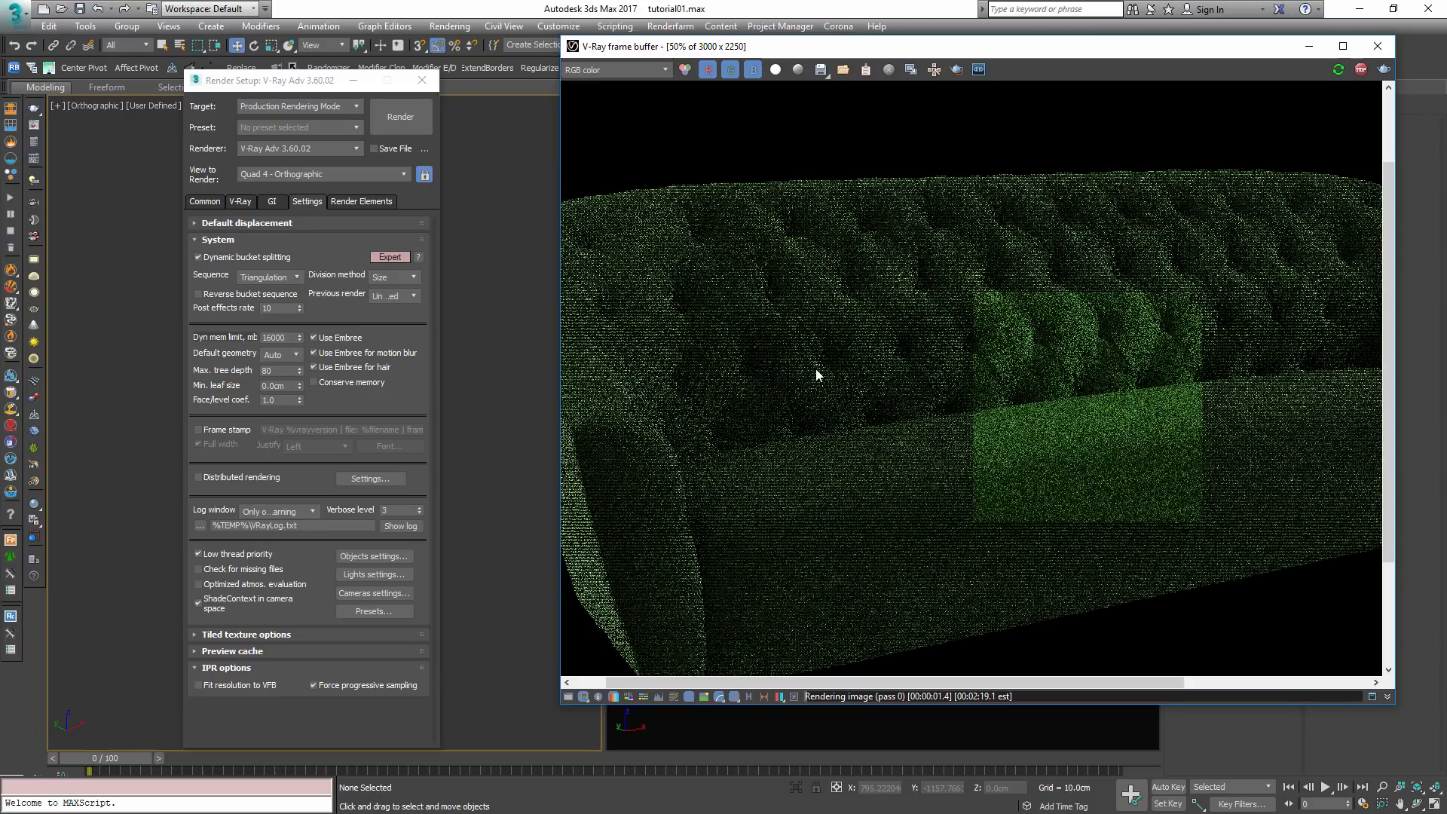
{"action": "left_click", "coordinate": [957, 70]}
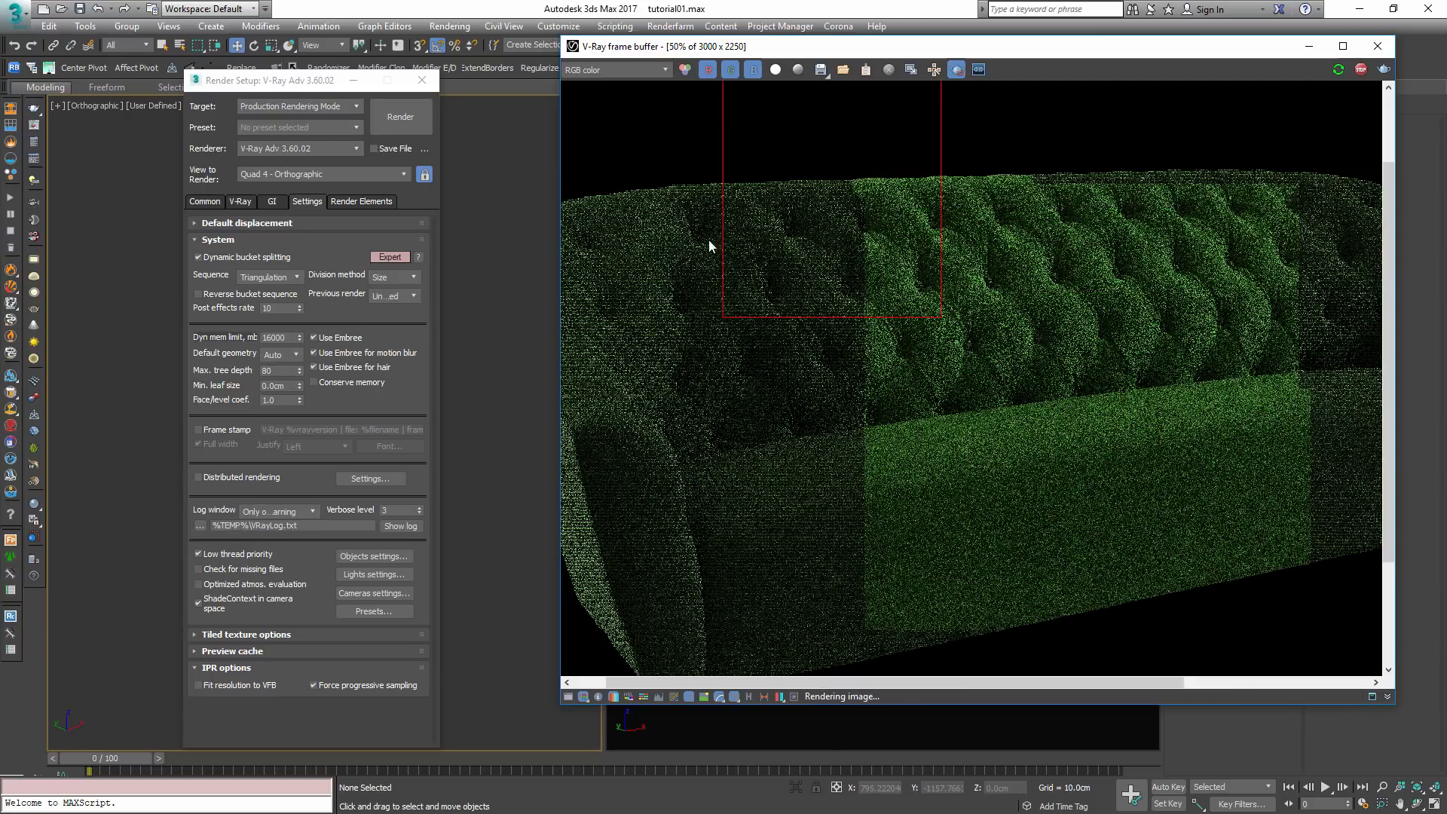
{"action": "left_click_drag", "start_coordinate": [709, 240], "coordinate": [776, 354]}
{"action": "scroll", "coordinate": [740, 310], "scroll_direction": "up", "scroll_amount": 1}
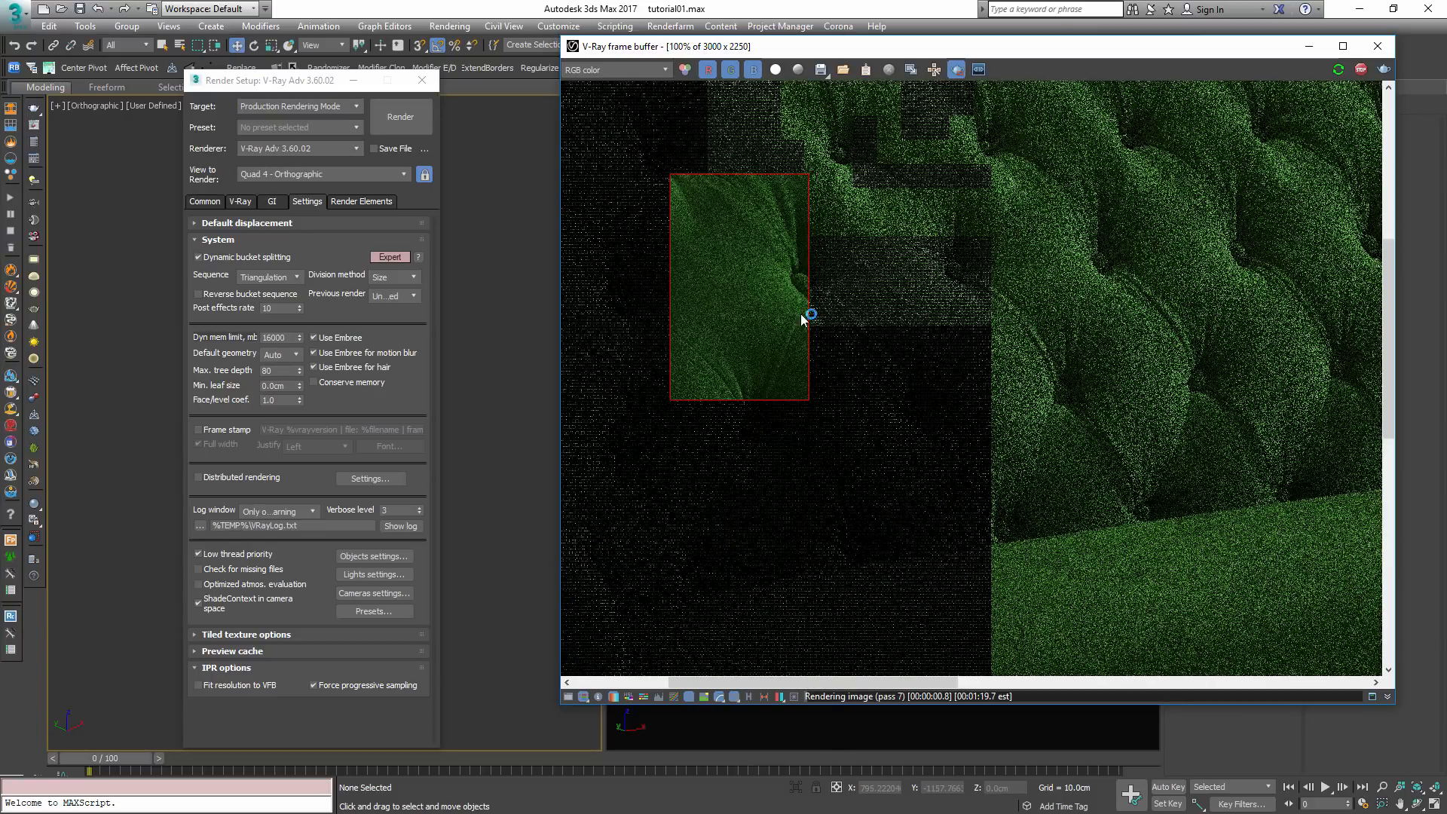
{"action": "left_click_drag", "start_coordinate": [735, 280], "coordinate": [961, 494]}
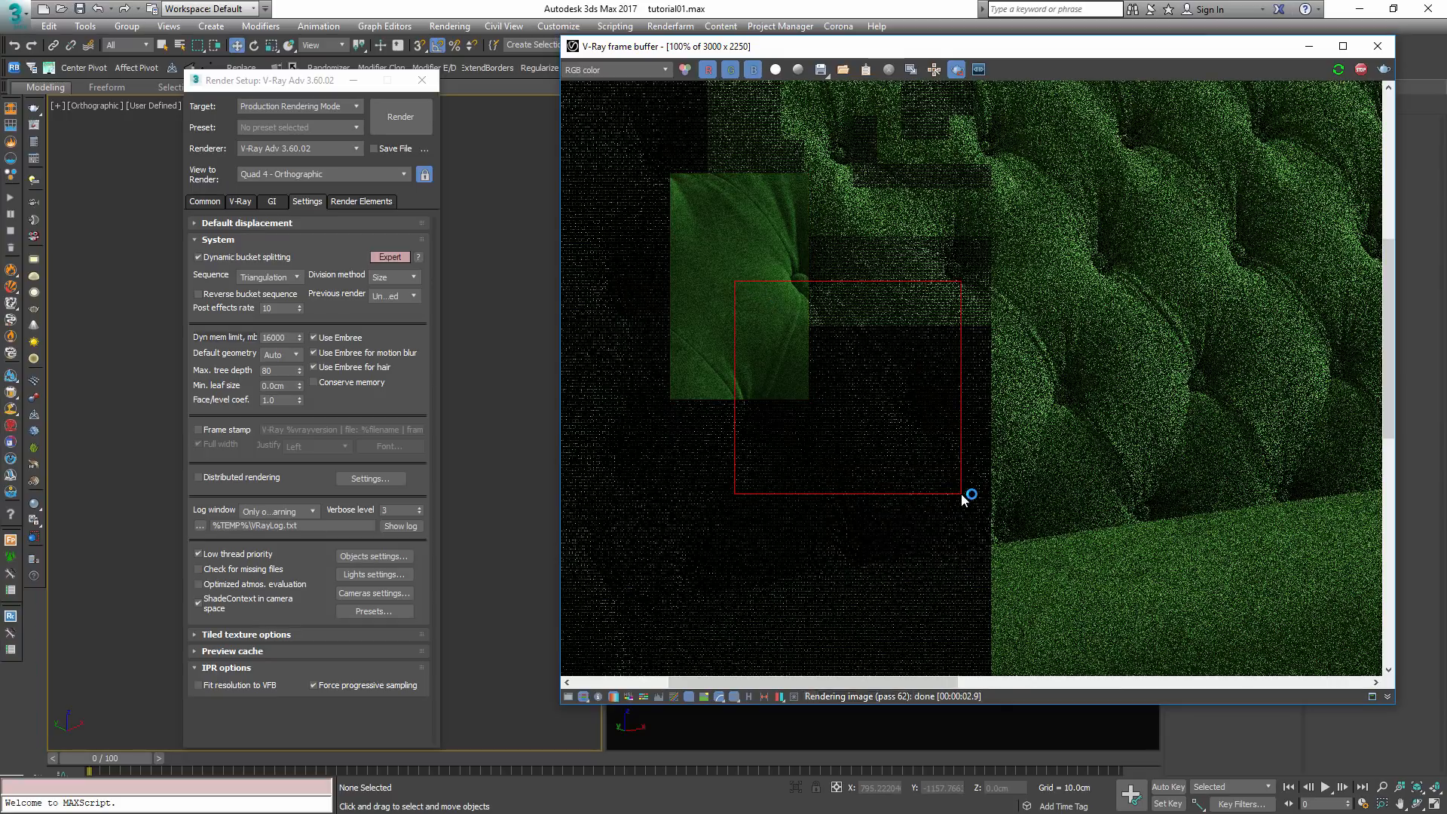
{"action": "scroll", "coordinate": [846, 419], "scroll_direction": "up", "scroll_amount": 1}
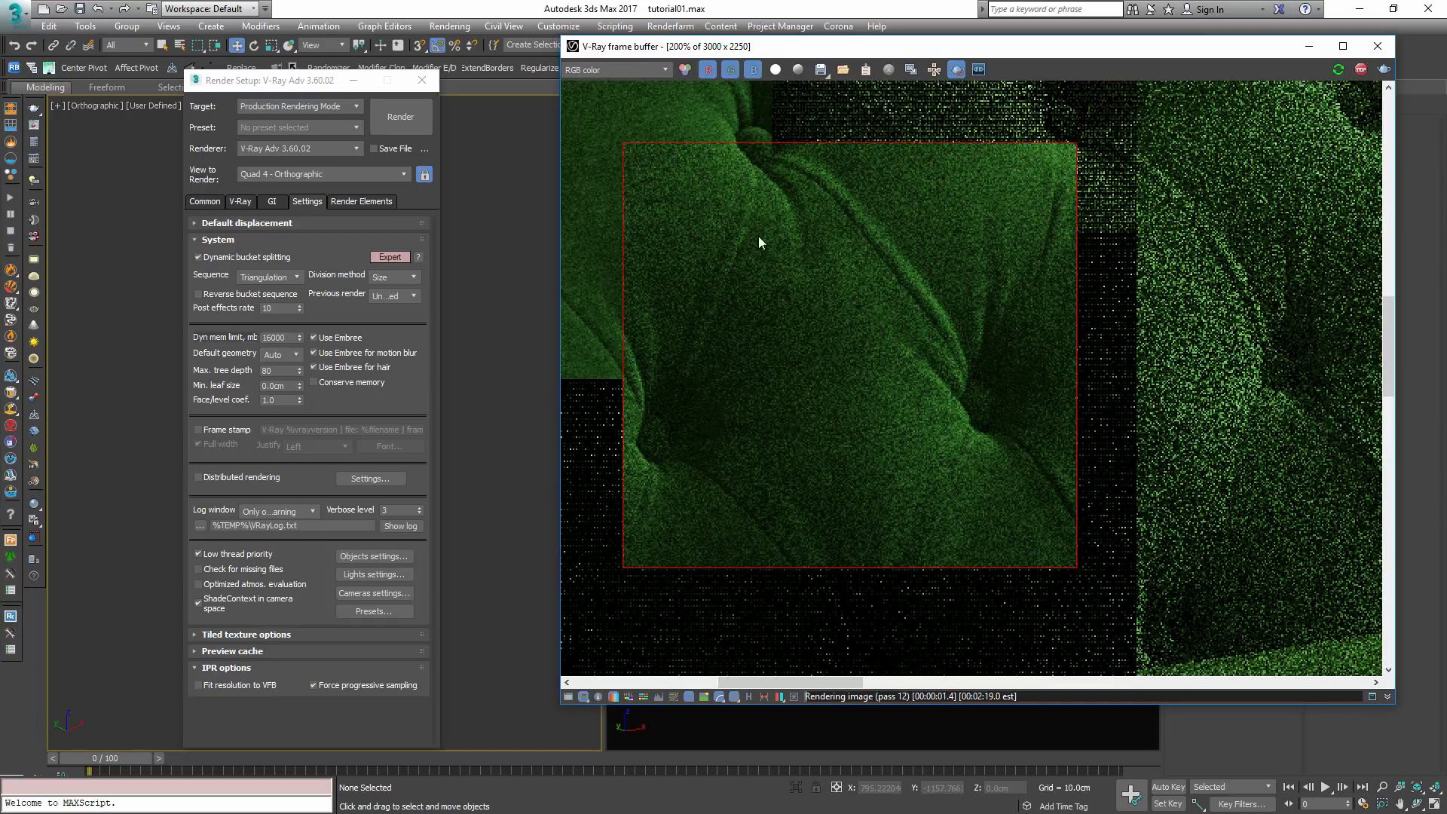
{"action": "scroll", "coordinate": [762, 256], "scroll_direction": "down", "scroll_amount": 1}
{"action": "left_click_drag", "start_coordinate": [674, 186], "coordinate": [878, 446]}
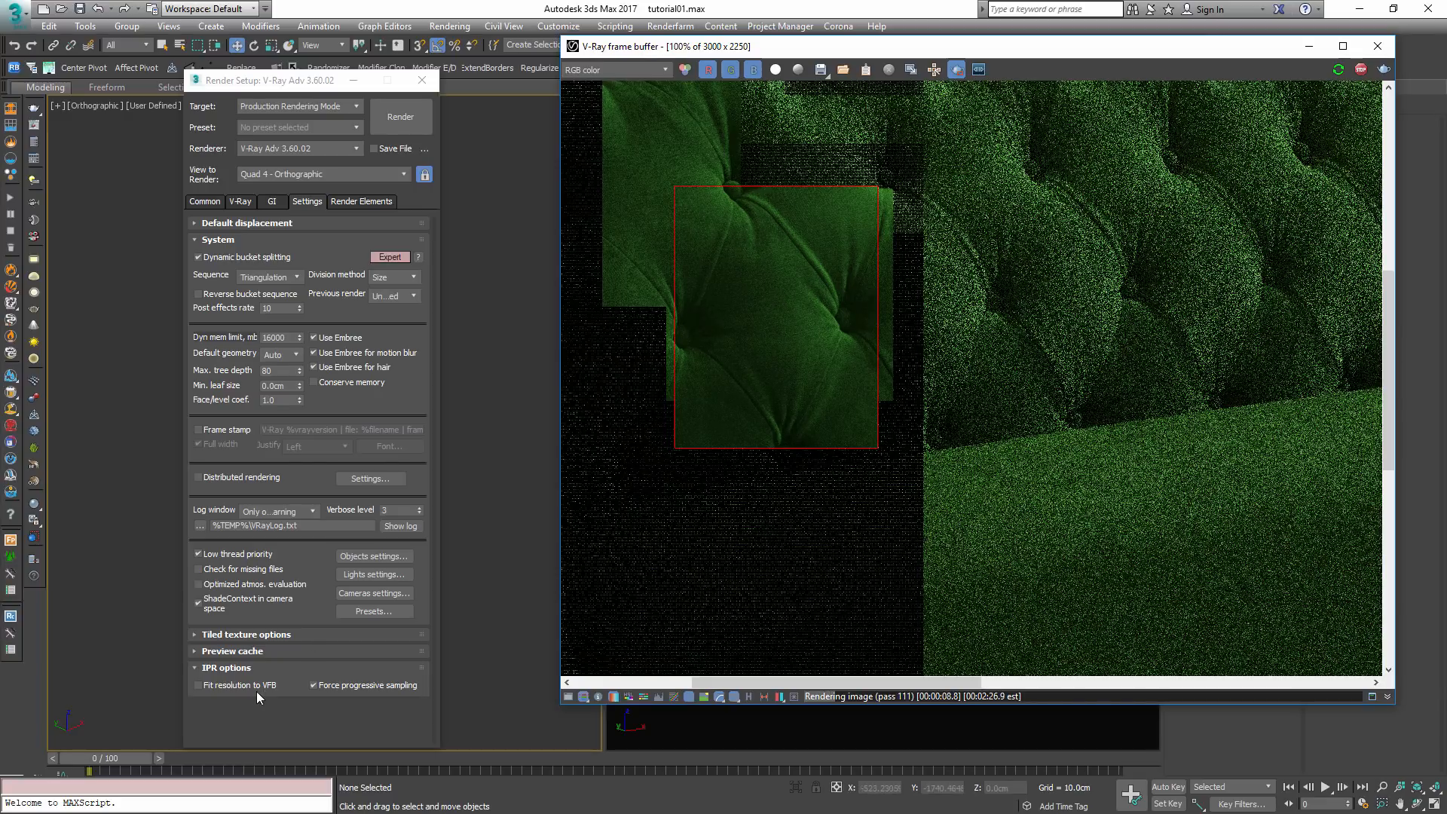
- Close the render settings with the output size at 4000 x 3000 and frame the tufted backrest close up in the perspective view
{"action": "left_click", "coordinate": [428, 85]}
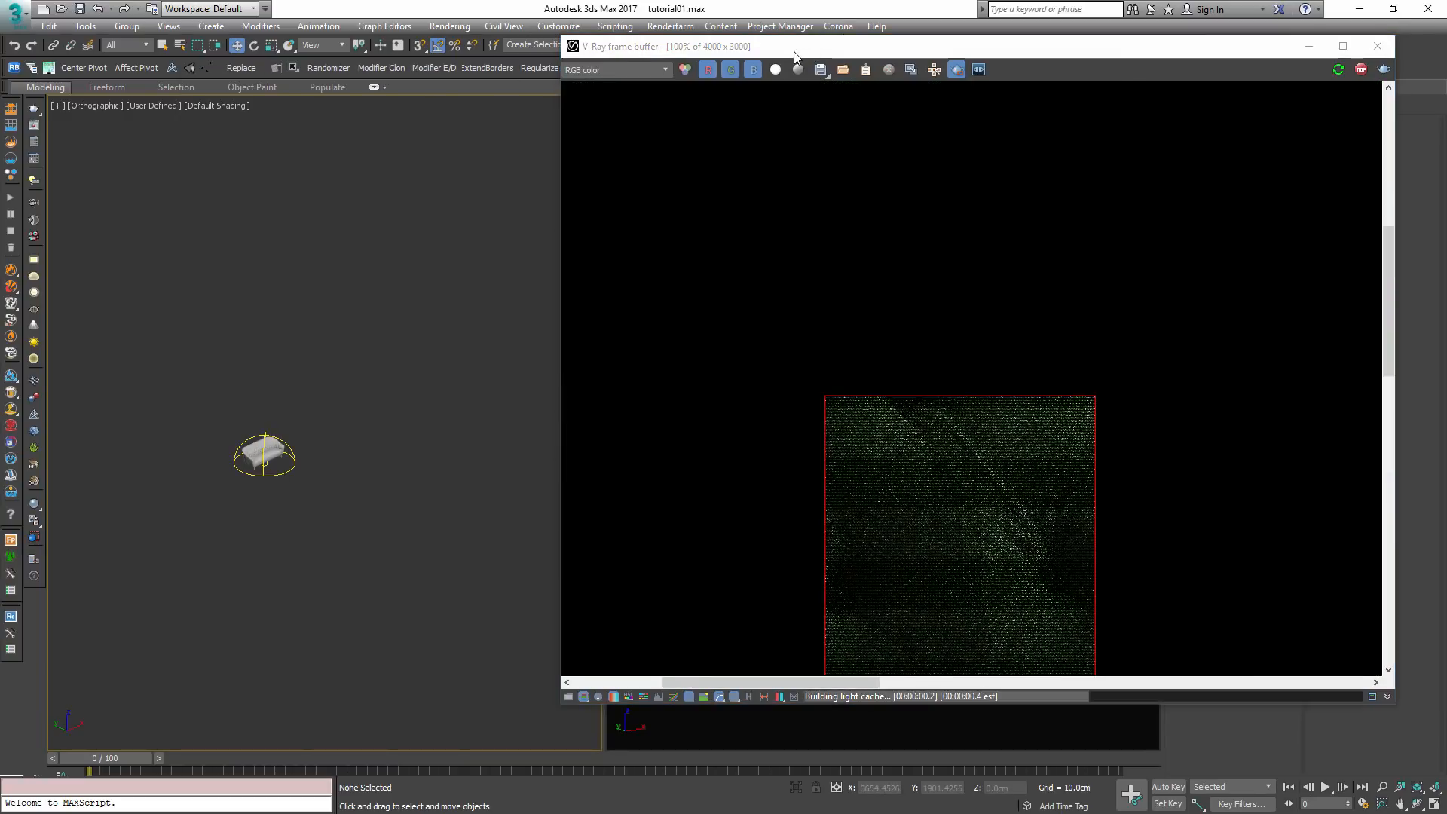
{"action": "left_click_drag", "start_coordinate": [794, 49], "coordinate": [881, 598]}
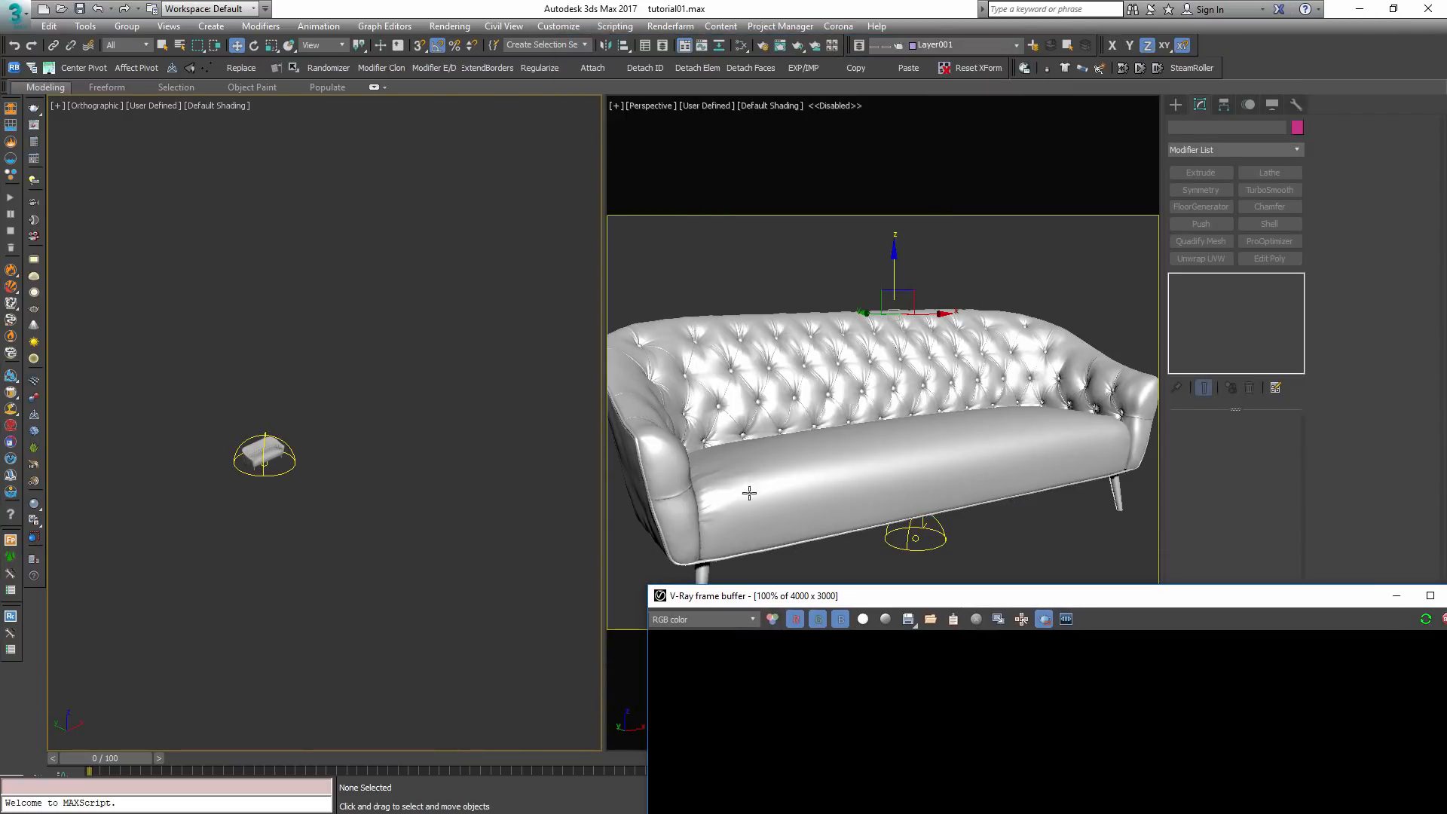
{"action": "scroll", "coordinate": [749, 493], "scroll_direction": "up", "scroll_amount": 8}
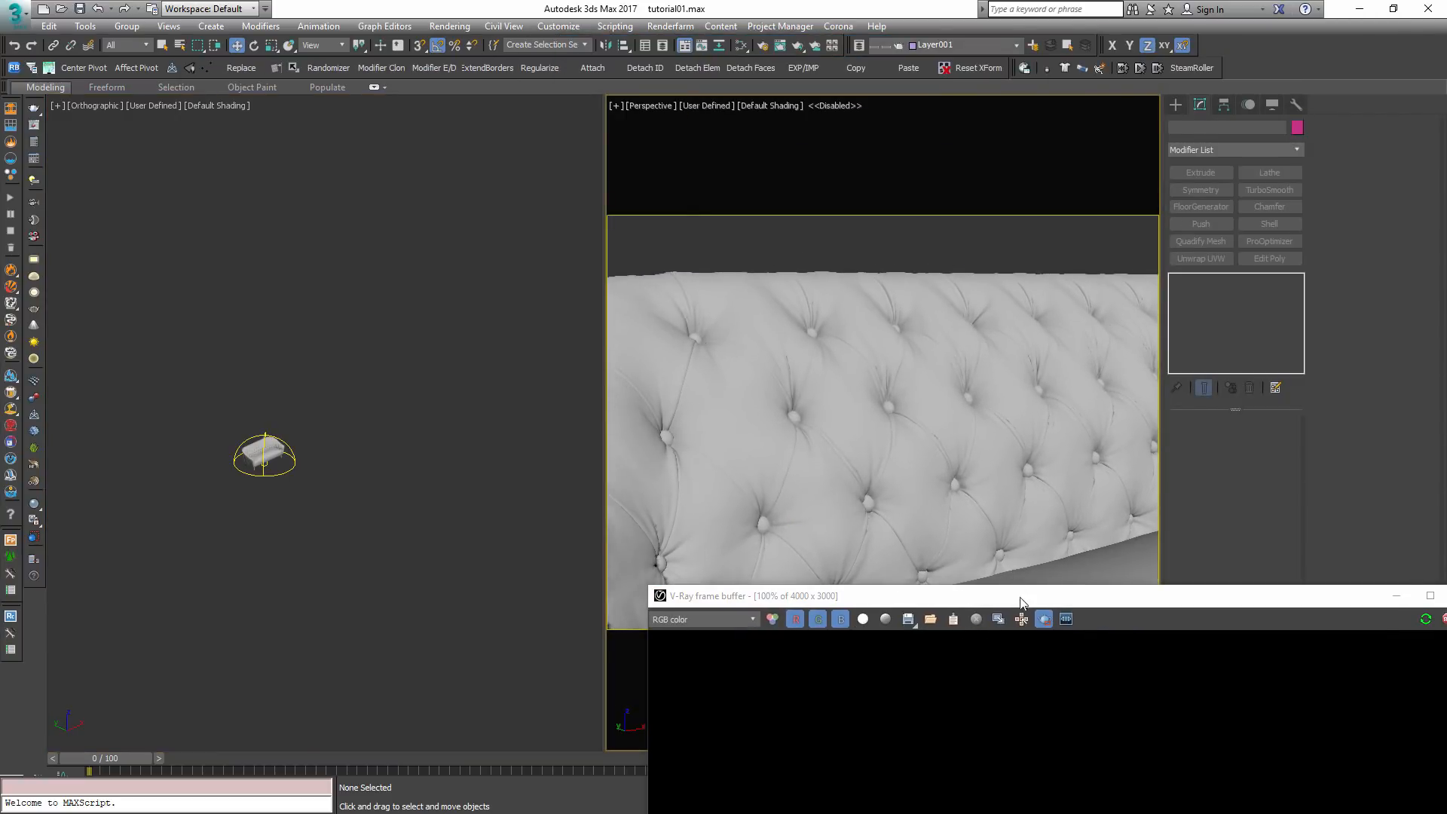
- Bring the frame buffer back over the viewports and redraw the render region over the tufts near the backrest's left end
{"action": "left_click_drag", "start_coordinate": [1020, 597], "coordinate": [717, 59]}
{"action": "scroll", "coordinate": [743, 409], "scroll_direction": "down", "scroll_amount": 2}
{"action": "left_click", "coordinate": [741, 81]}
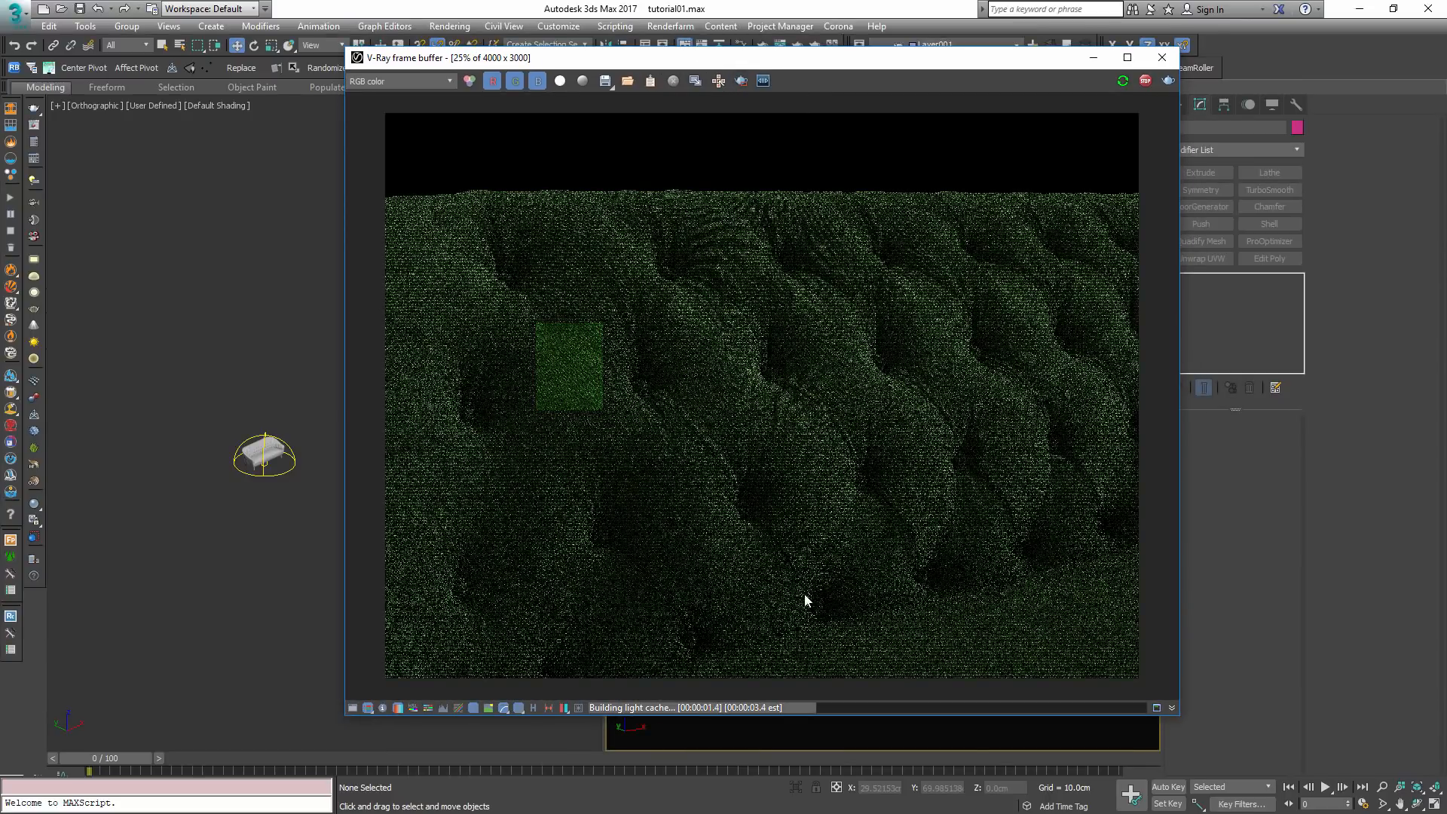
{"action": "left_click", "coordinate": [739, 81]}
{"action": "left_click_drag", "start_coordinate": [485, 291], "coordinate": [753, 559]}
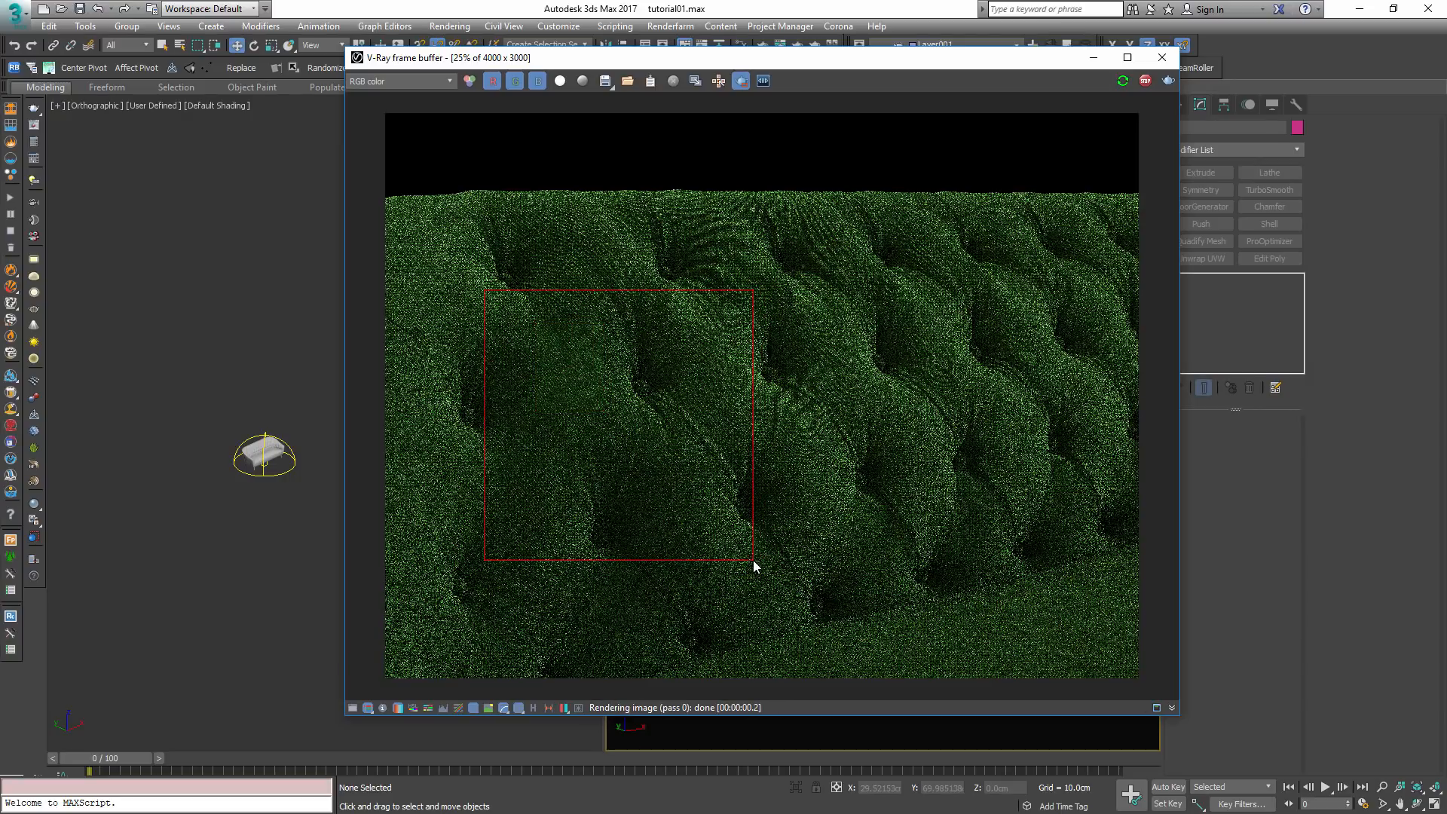
{"action": "scroll", "coordinate": [607, 445], "scroll_direction": "up", "scroll_amount": 1}
{"action": "middle_click_drag", "start_coordinate": [568, 410], "coordinate": [738, 388]}
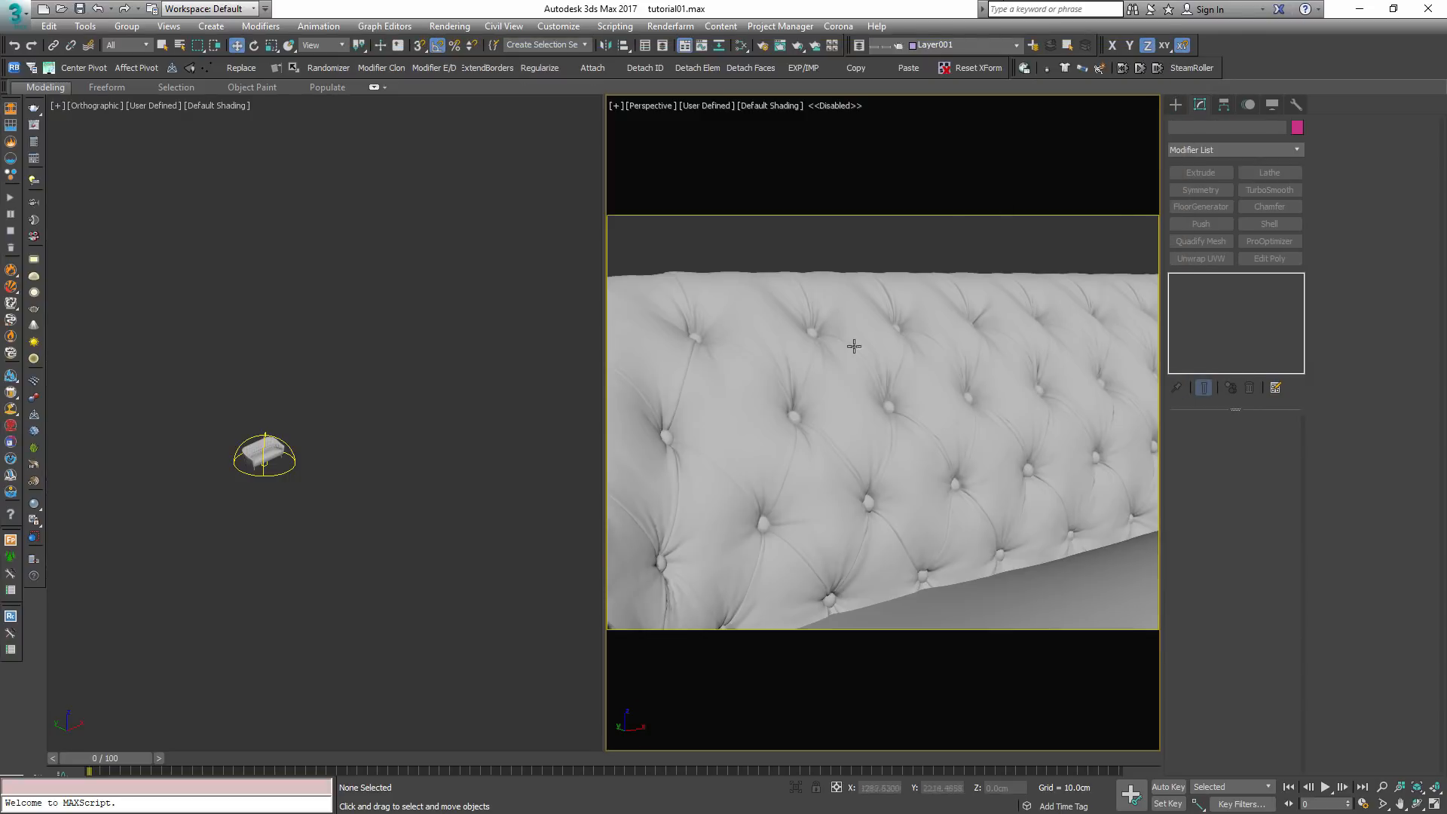
- Orbit the perspective view around the backrest and refresh the interactive render over the full frame before re-enabling region rendering
{"action": "middle_click_drag", "start_coordinate": [850, 340], "coordinate": [867, 419], "text": "alt"}
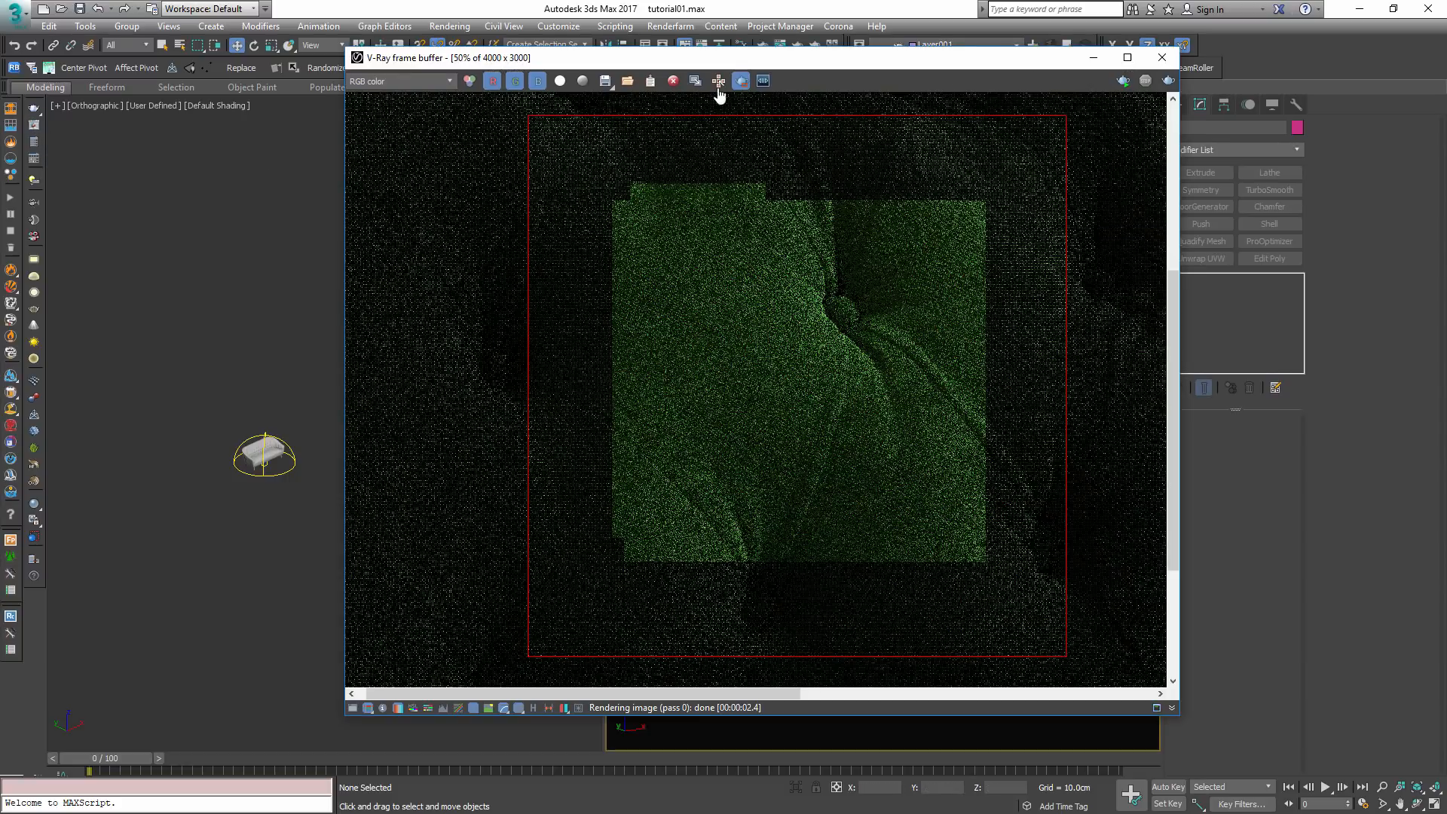
{"action": "left_click", "coordinate": [741, 80]}
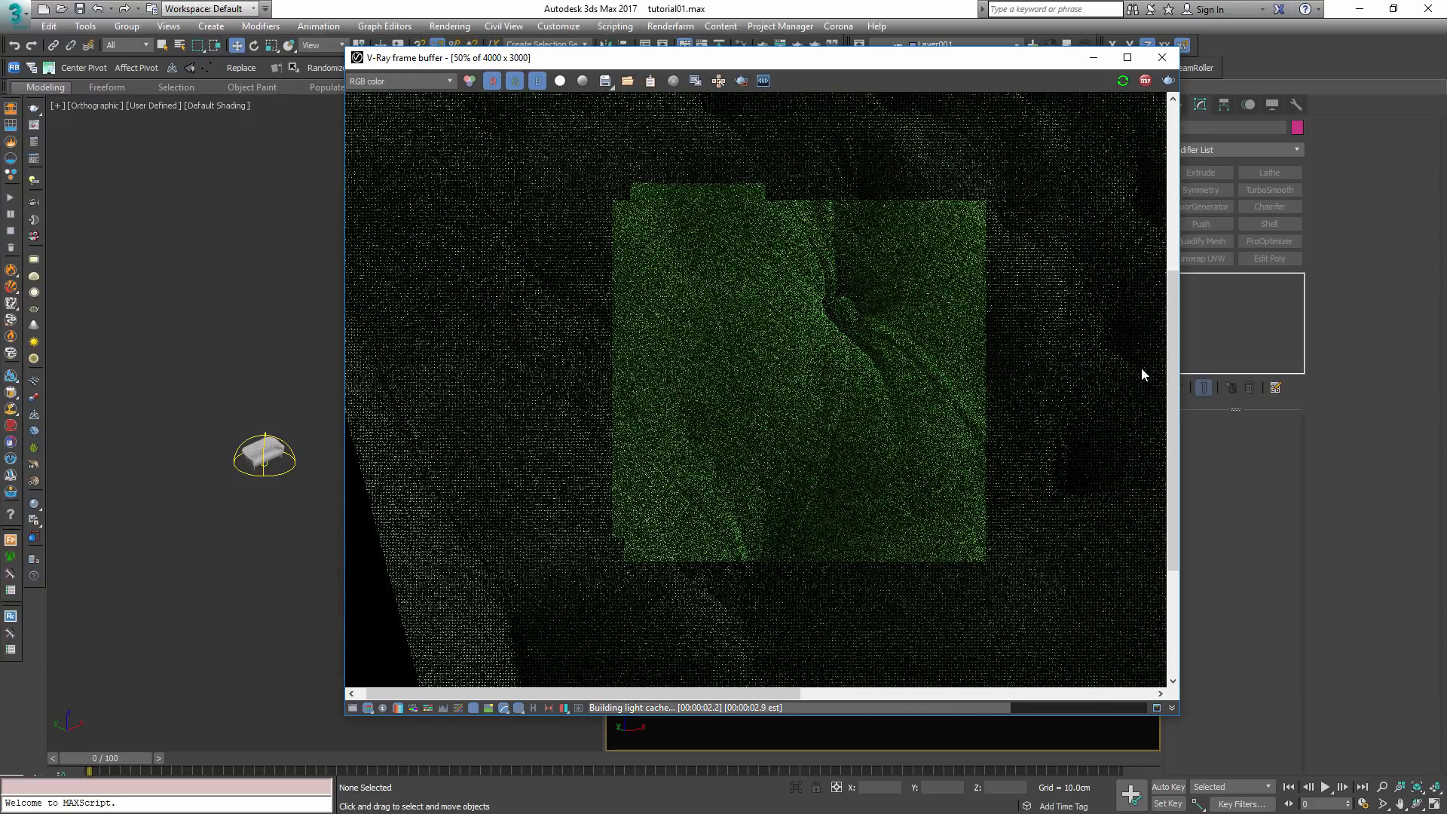
{"action": "scroll", "coordinate": [1141, 370], "scroll_direction": "down", "scroll_amount": 1}
{"action": "left_click", "coordinate": [742, 81]}
{"action": "scroll", "coordinate": [728, 130], "scroll_direction": "up", "scroll_amount": 1}
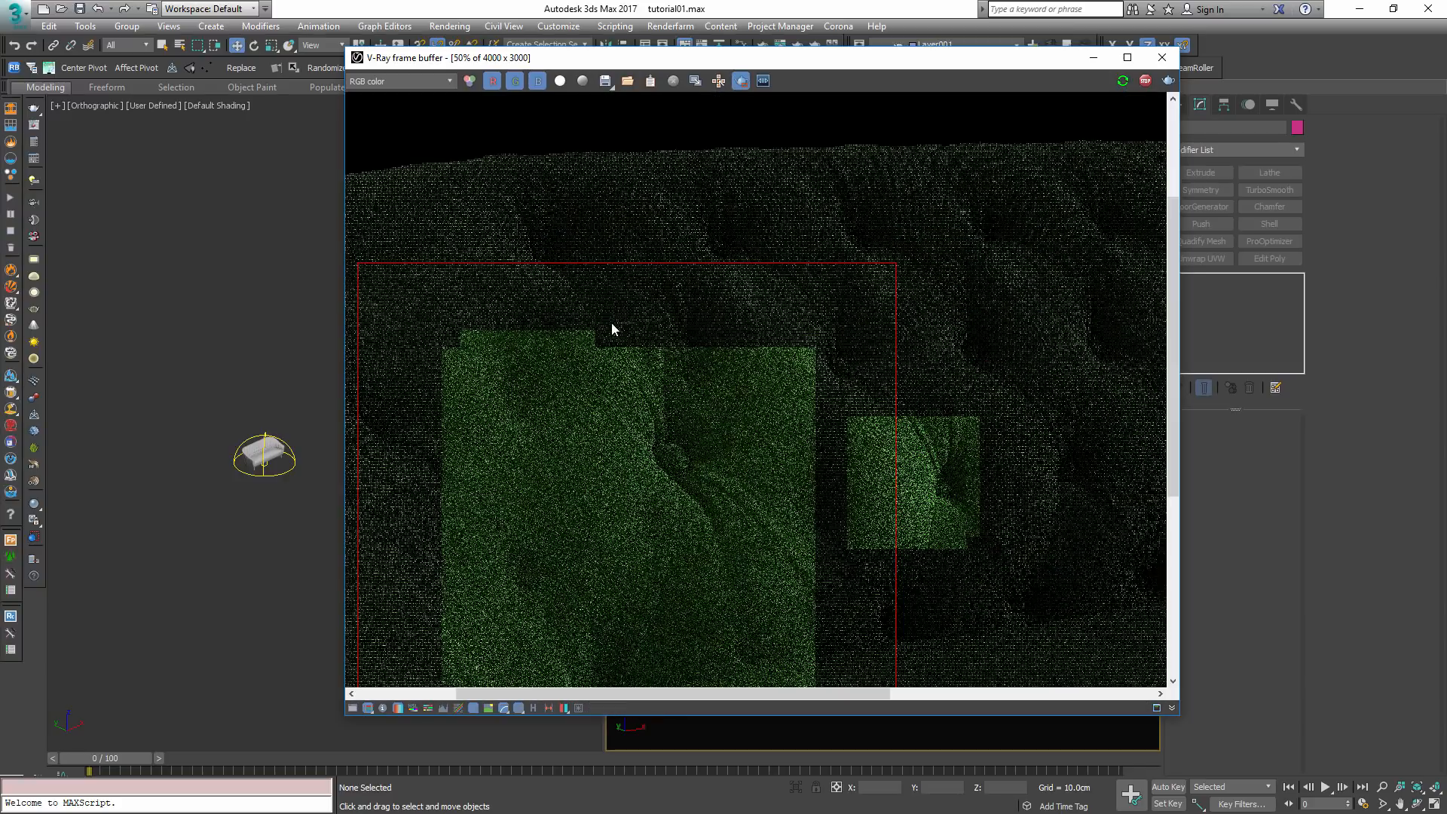
- Narrow the render region to one tuft between the buttons and examine its fabric weave at 200% magnification
{"action": "left_click_drag", "start_coordinate": [409, 332], "coordinate": [691, 684]}
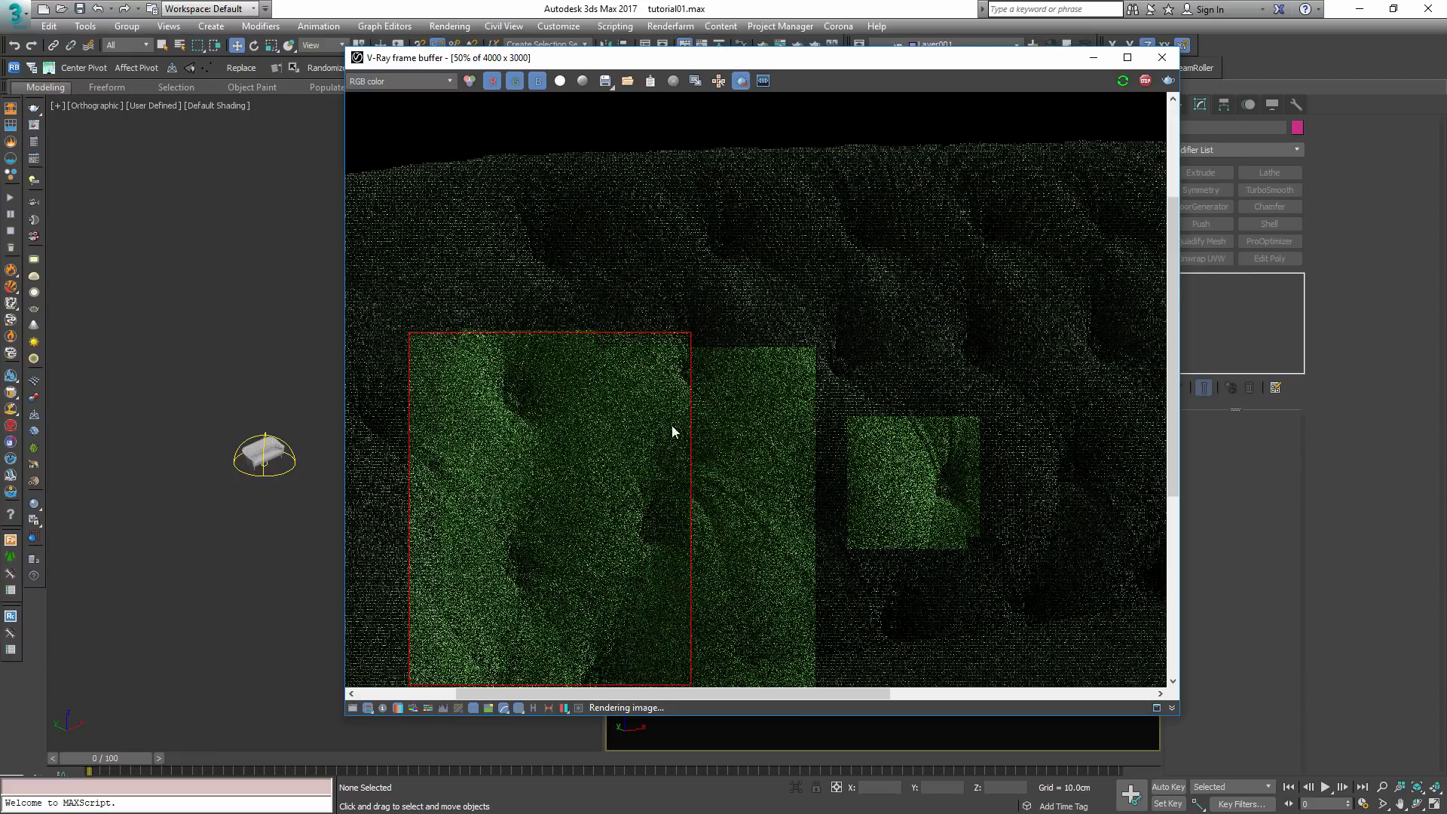
{"action": "middle_click_drag", "start_coordinate": [631, 482], "coordinate": [646, 452]}
{"action": "left_click_drag", "start_coordinate": [553, 261], "coordinate": [821, 480]}
{"action": "left_click_drag", "start_coordinate": [921, 598], "coordinate": [553, 261]}
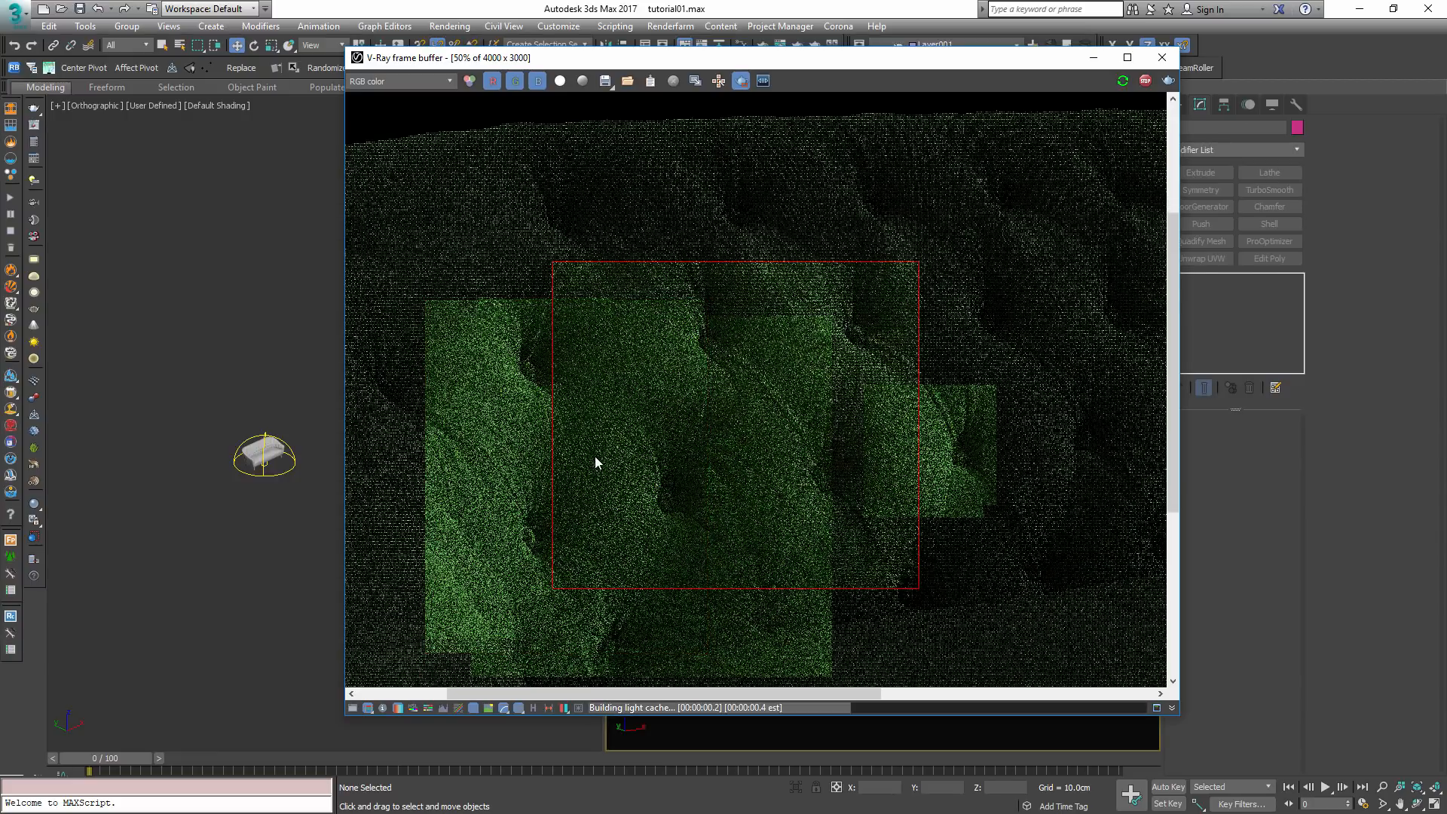
{"action": "left_click_drag", "start_coordinate": [661, 362], "coordinate": [843, 578]}
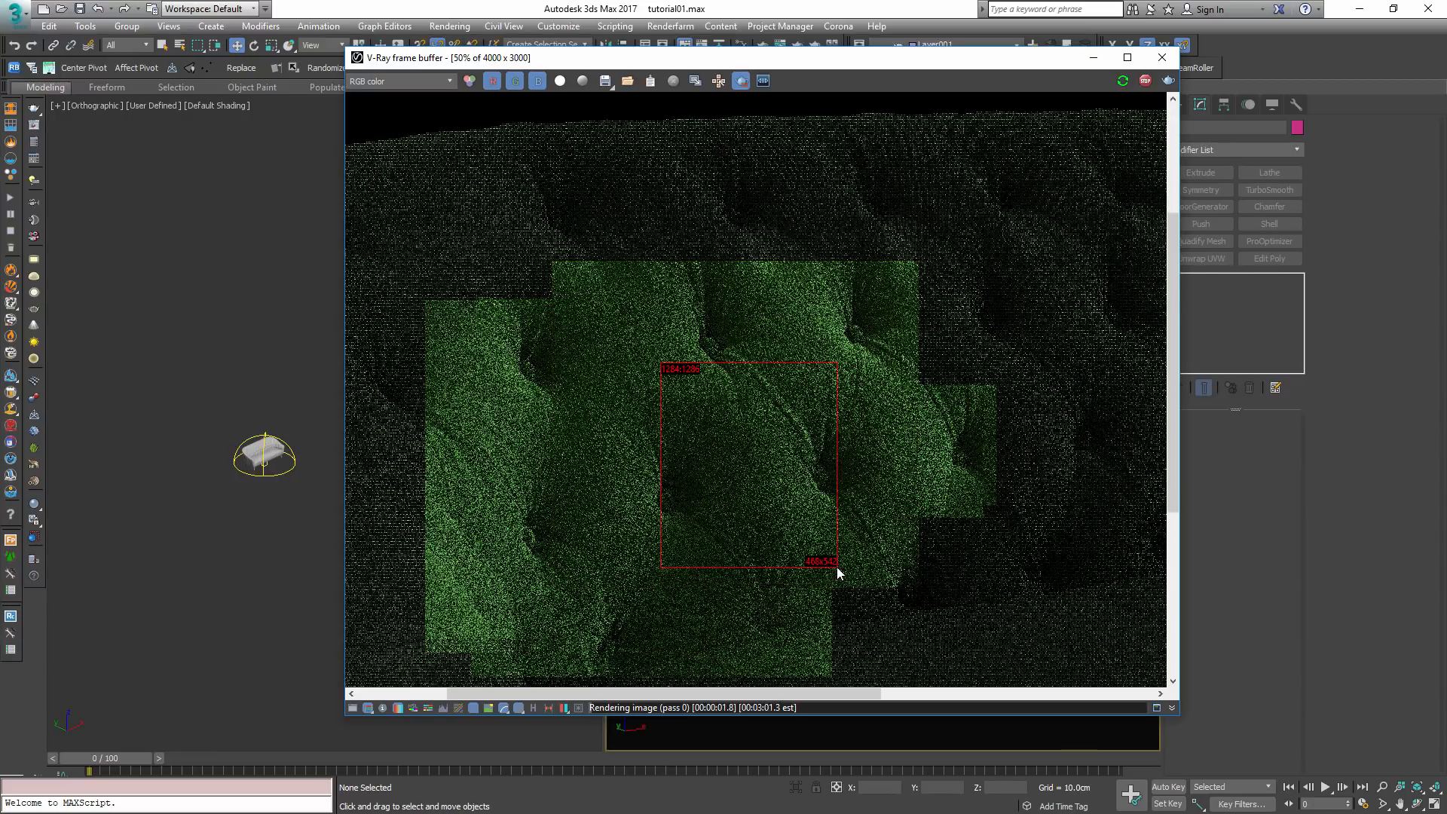
{"action": "scroll", "coordinate": [765, 497], "scroll_direction": "up", "scroll_amount": 1}
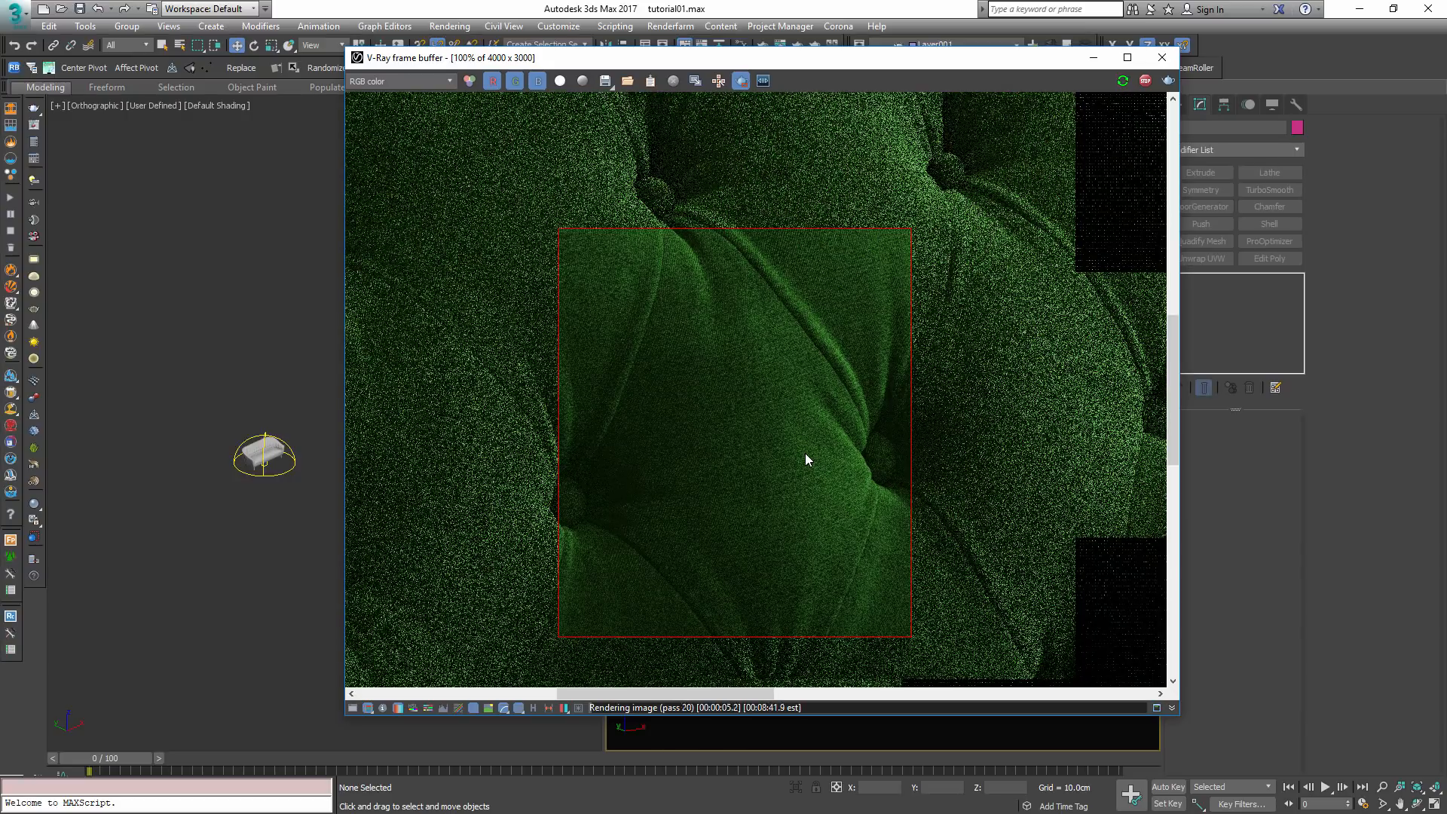
{"action": "scroll", "coordinate": [796, 426], "scroll_direction": "up", "scroll_amount": 1}
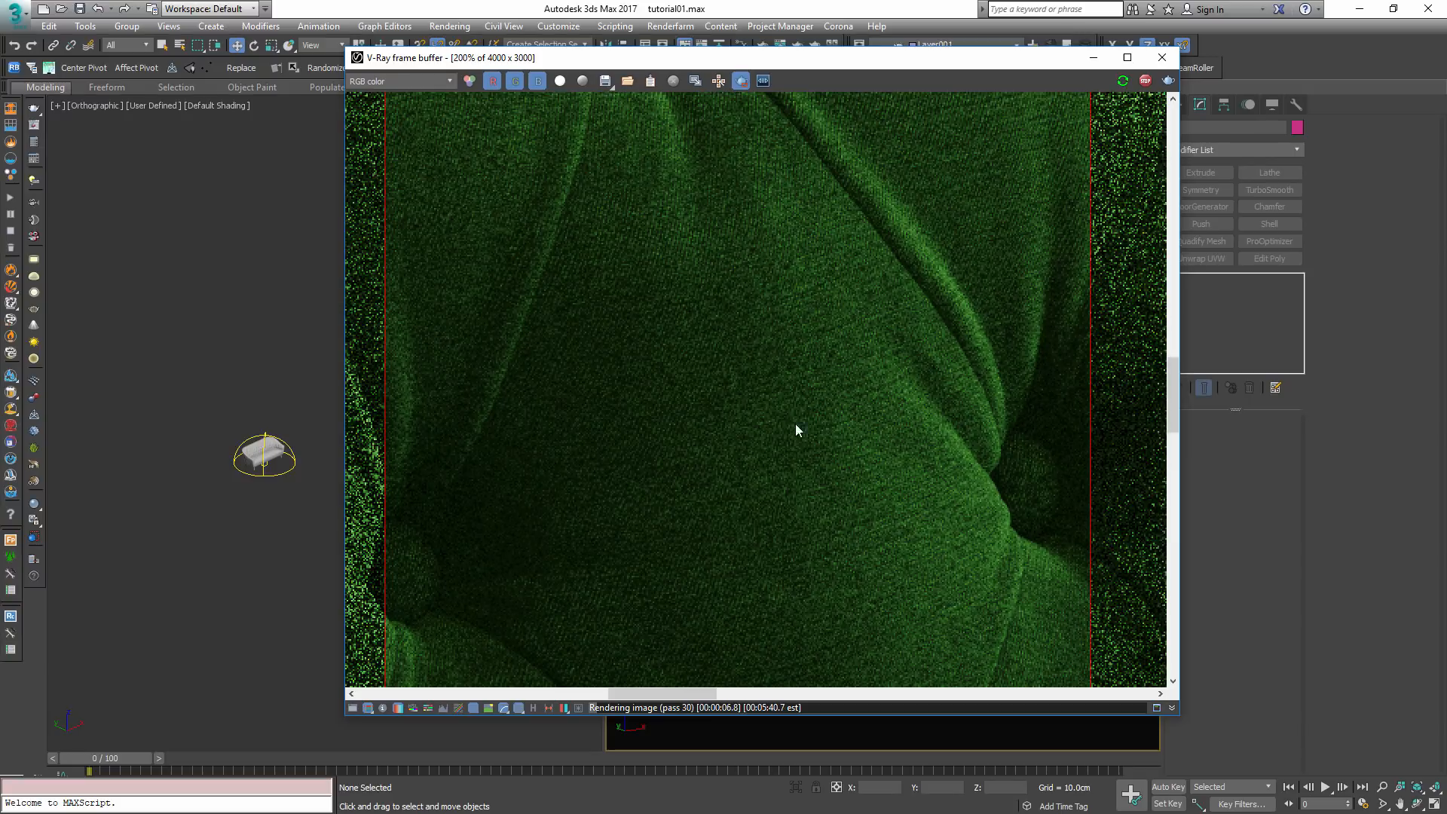
{"action": "scroll", "coordinate": [995, 604], "scroll_direction": "up", "scroll_amount": 3}
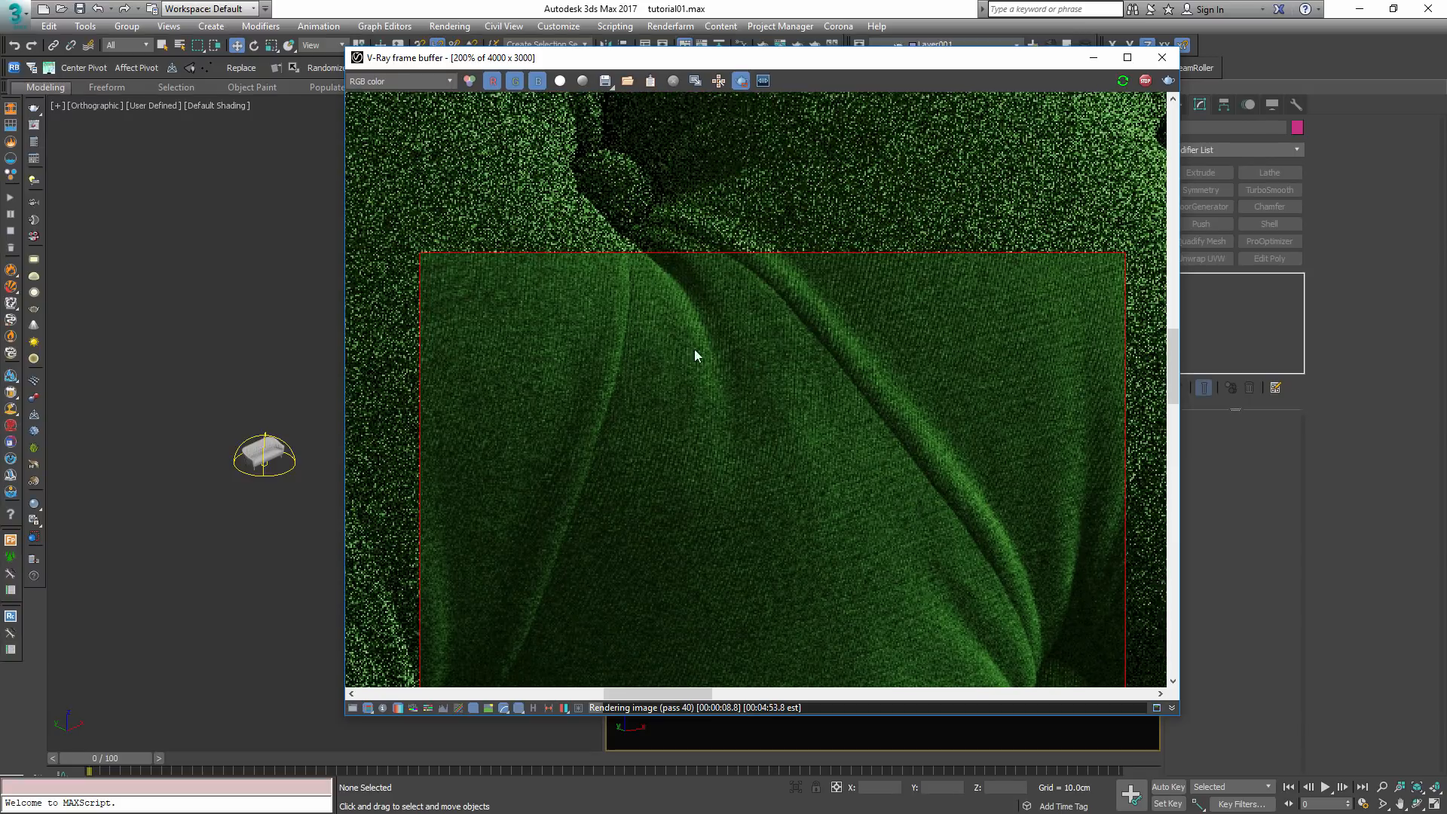
{"action": "middle_click_drag", "start_coordinate": [680, 501], "coordinate": [721, 396]}
{"action": "scroll", "coordinate": [895, 385], "scroll_direction": "down", "scroll_amount": 1}
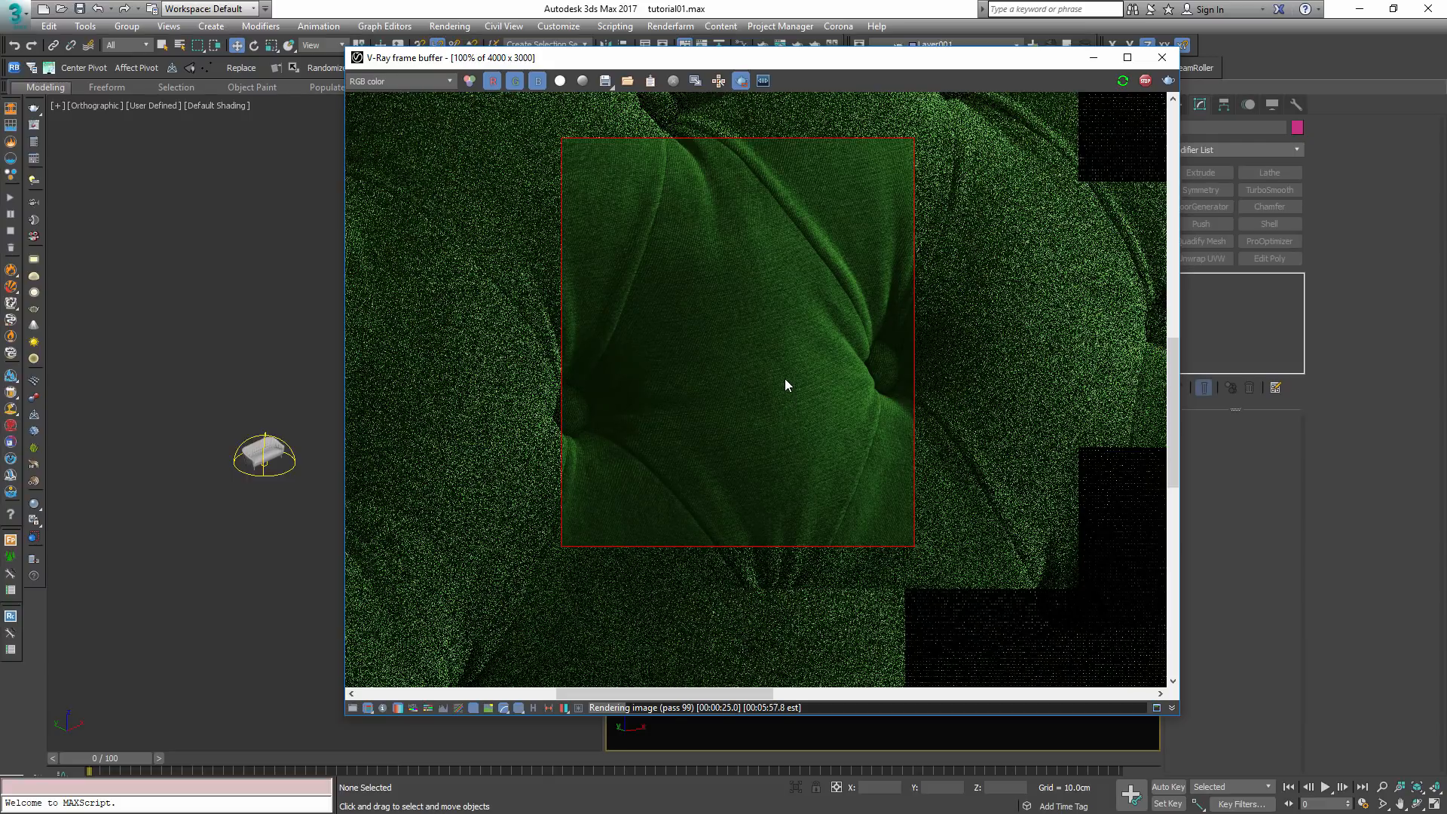
- Open the material editor beside the frame buffer and set the VRayTriplanarTex size to 30 cm
{"action": "left_click", "coordinate": [270, 328]}
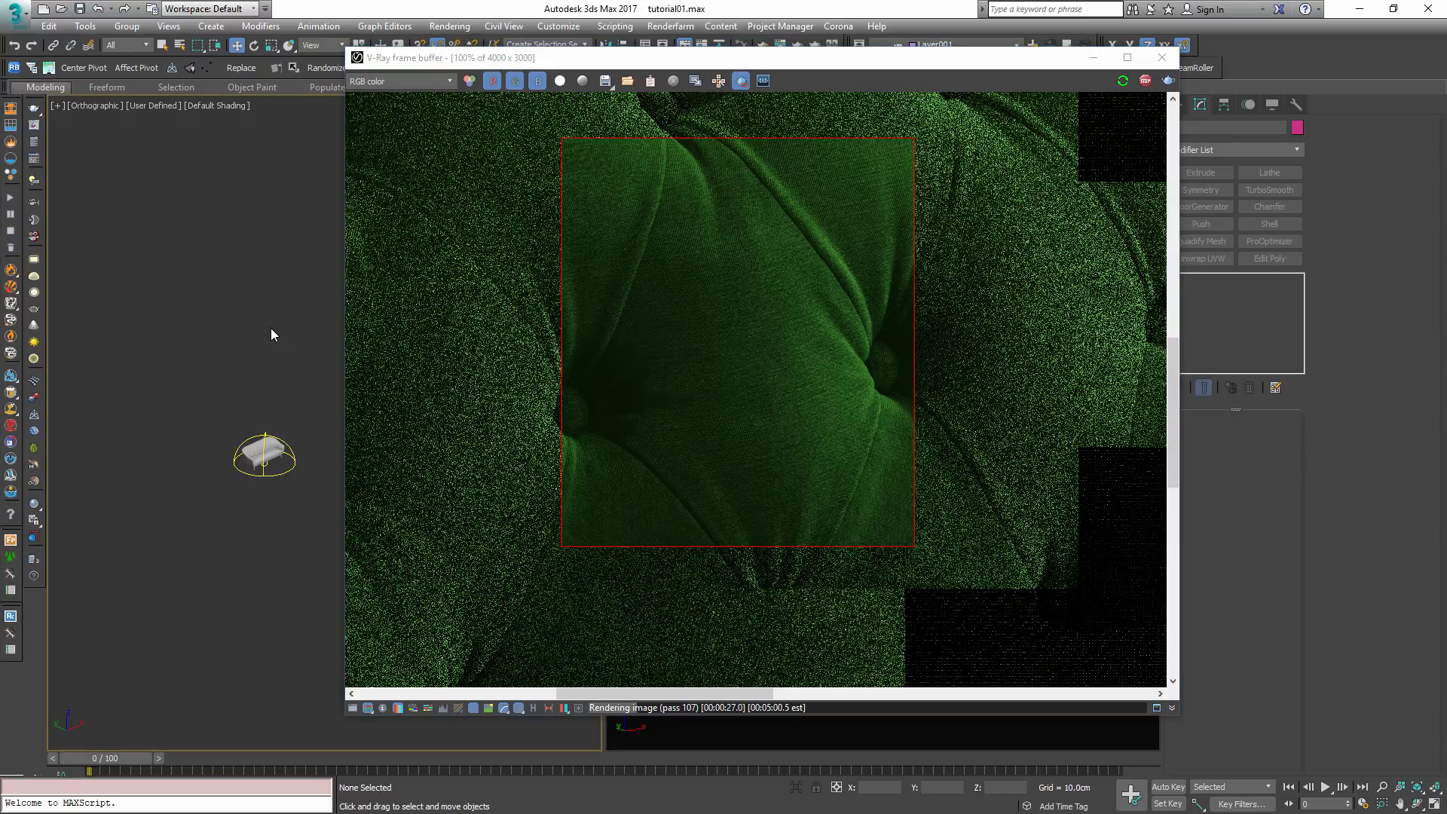
{"action": "key", "text": "m"}
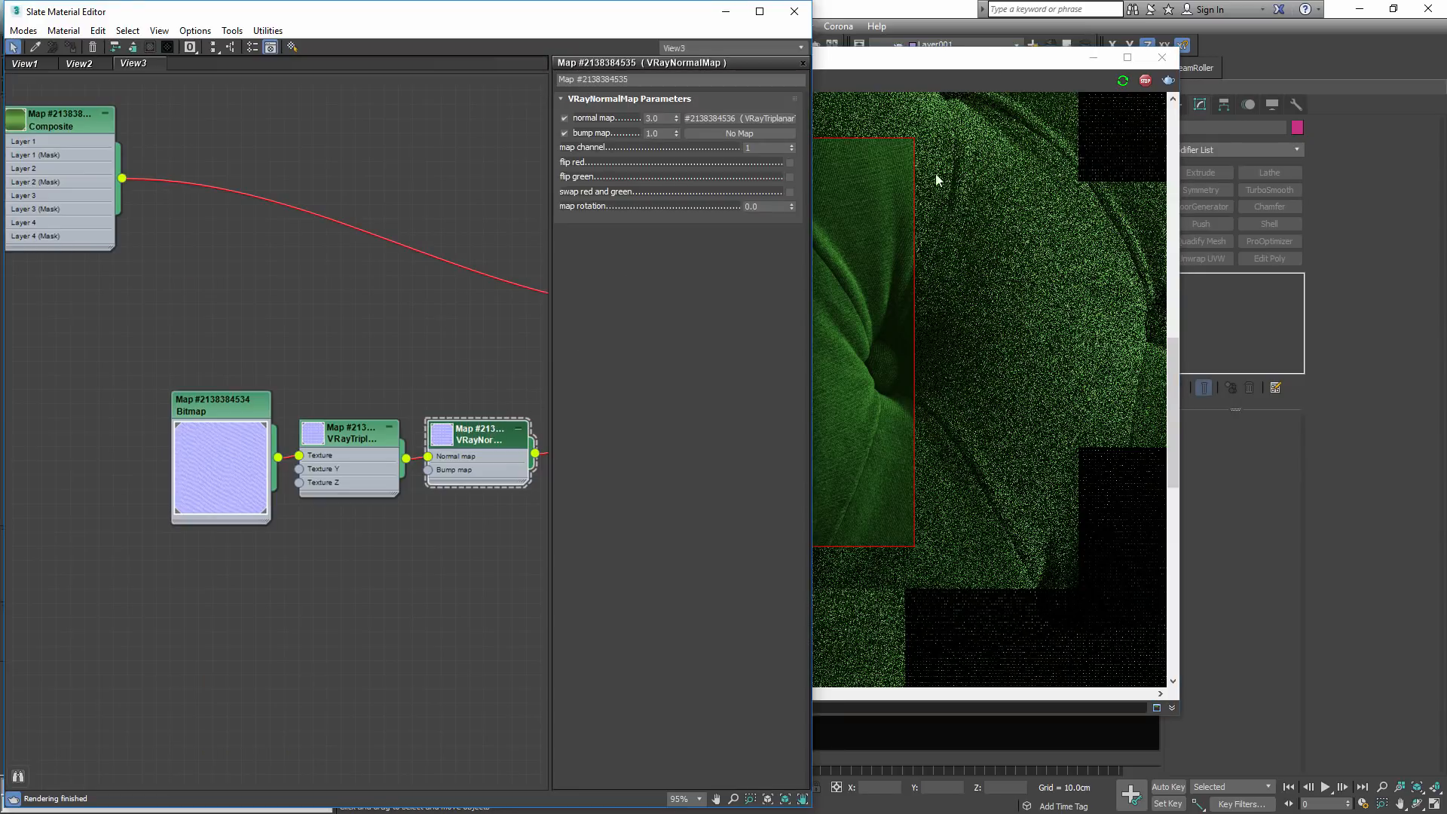
{"action": "left_click_drag", "start_coordinate": [880, 60], "coordinate": [1336, 48]}
{"action": "left_click", "coordinate": [356, 434]}
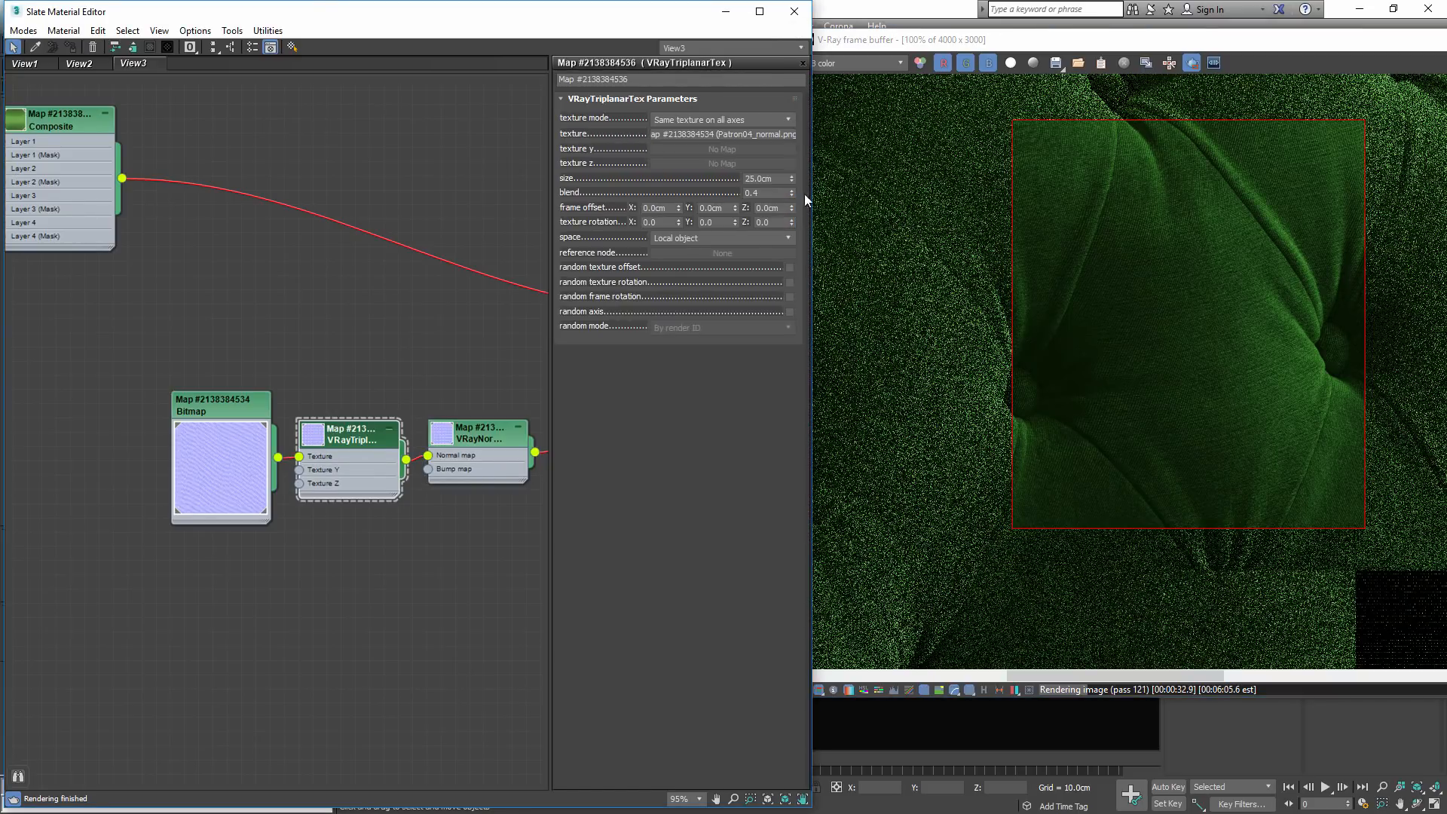
{"action": "double_click", "coordinate": [766, 178]}
{"action": "type", "text": "30"}
{"action": "key", "text": "Return"}
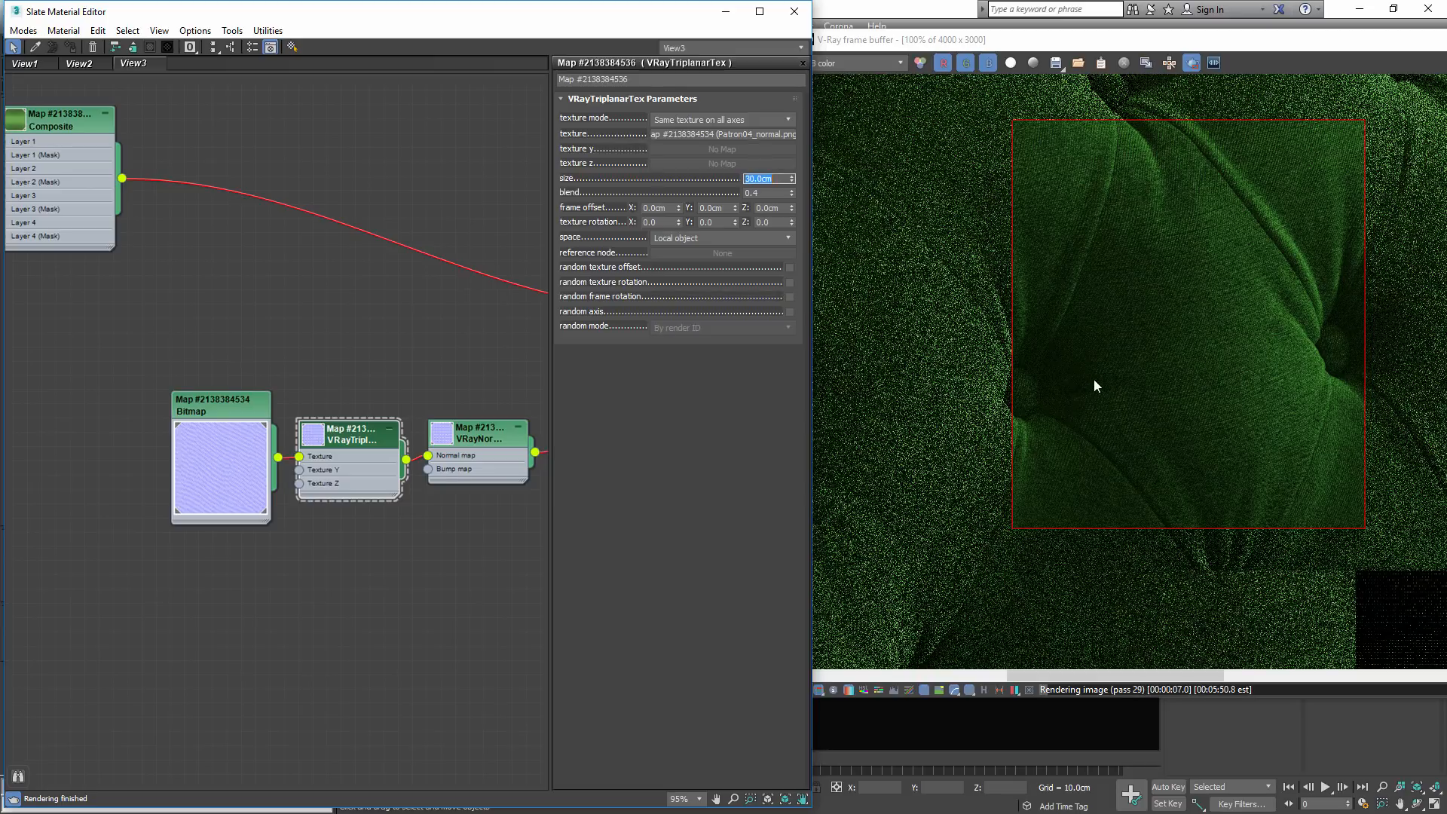
{"action": "scroll", "coordinate": [1093, 381], "scroll_direction": "down", "scroll_amount": 2}
{"action": "scroll", "coordinate": [1176, 373], "scroll_direction": "up", "scroll_amount": 2}
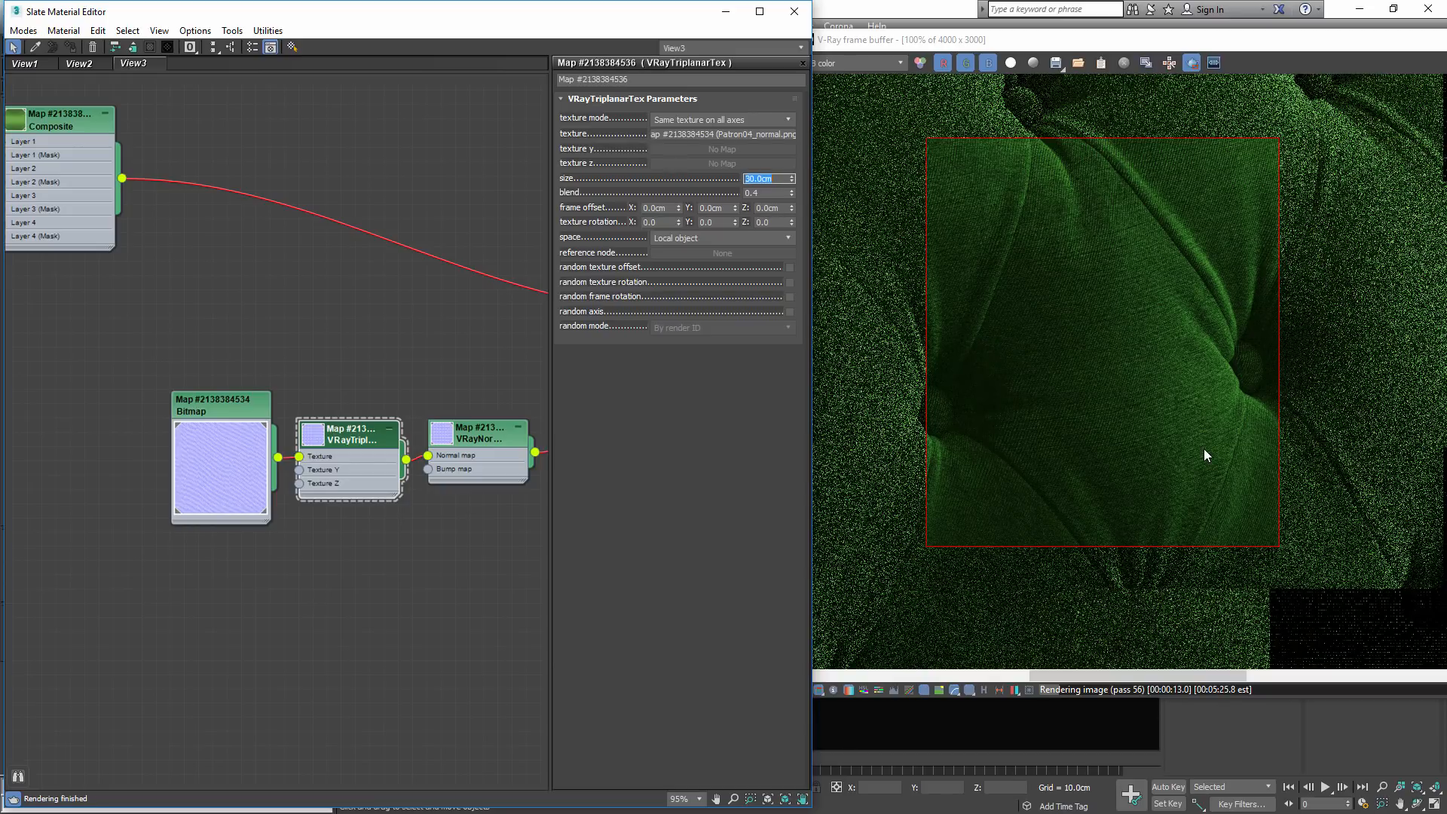
- Close the pattern image previews and place the Patron02_normal.png Bitmap node below the existing Bitmap node with its preview enlarged
{"action": "left_click_drag", "start_coordinate": [208, 411], "coordinate": [108, 411]}
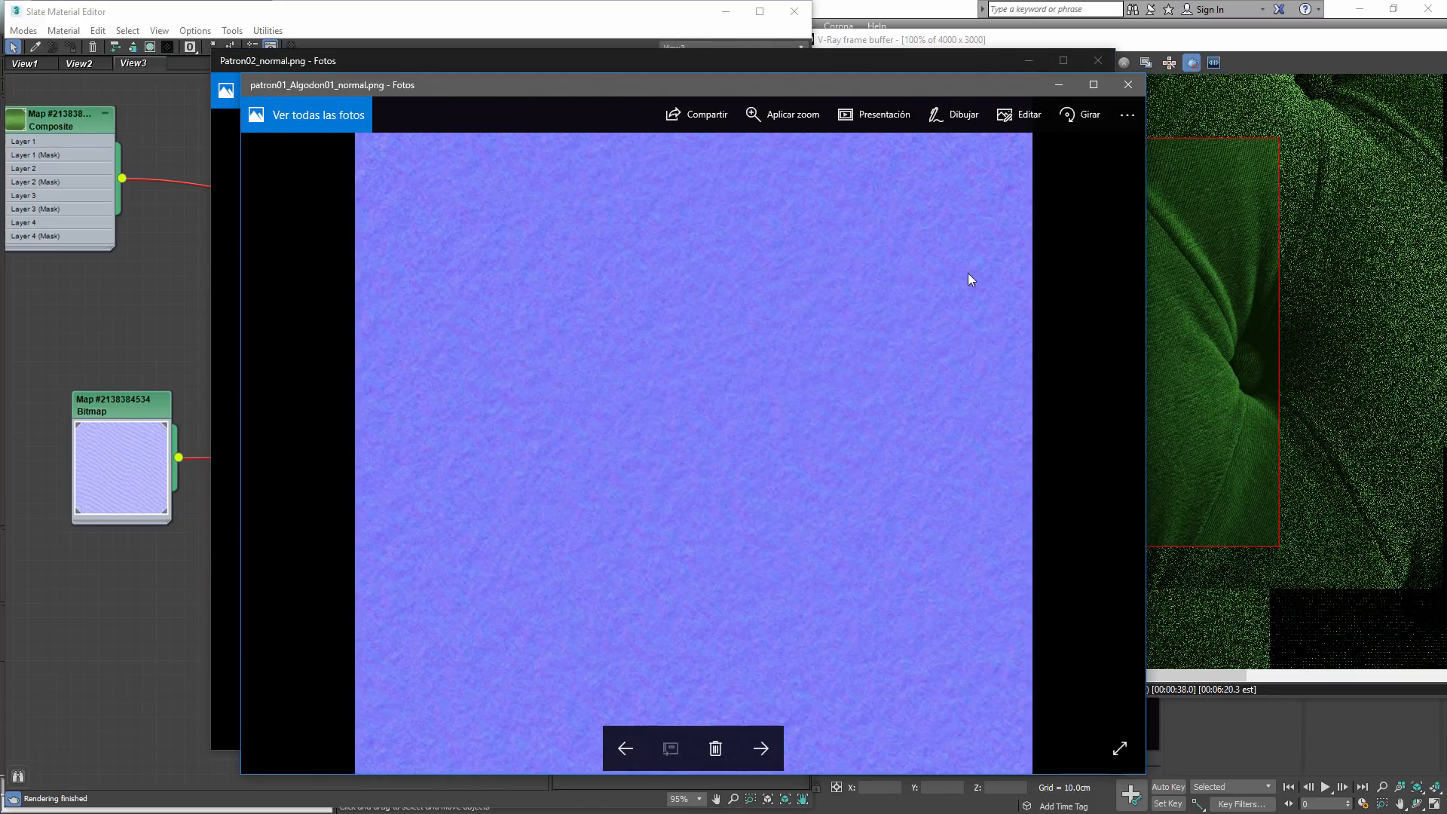
{"action": "left_click", "coordinate": [1128, 84]}
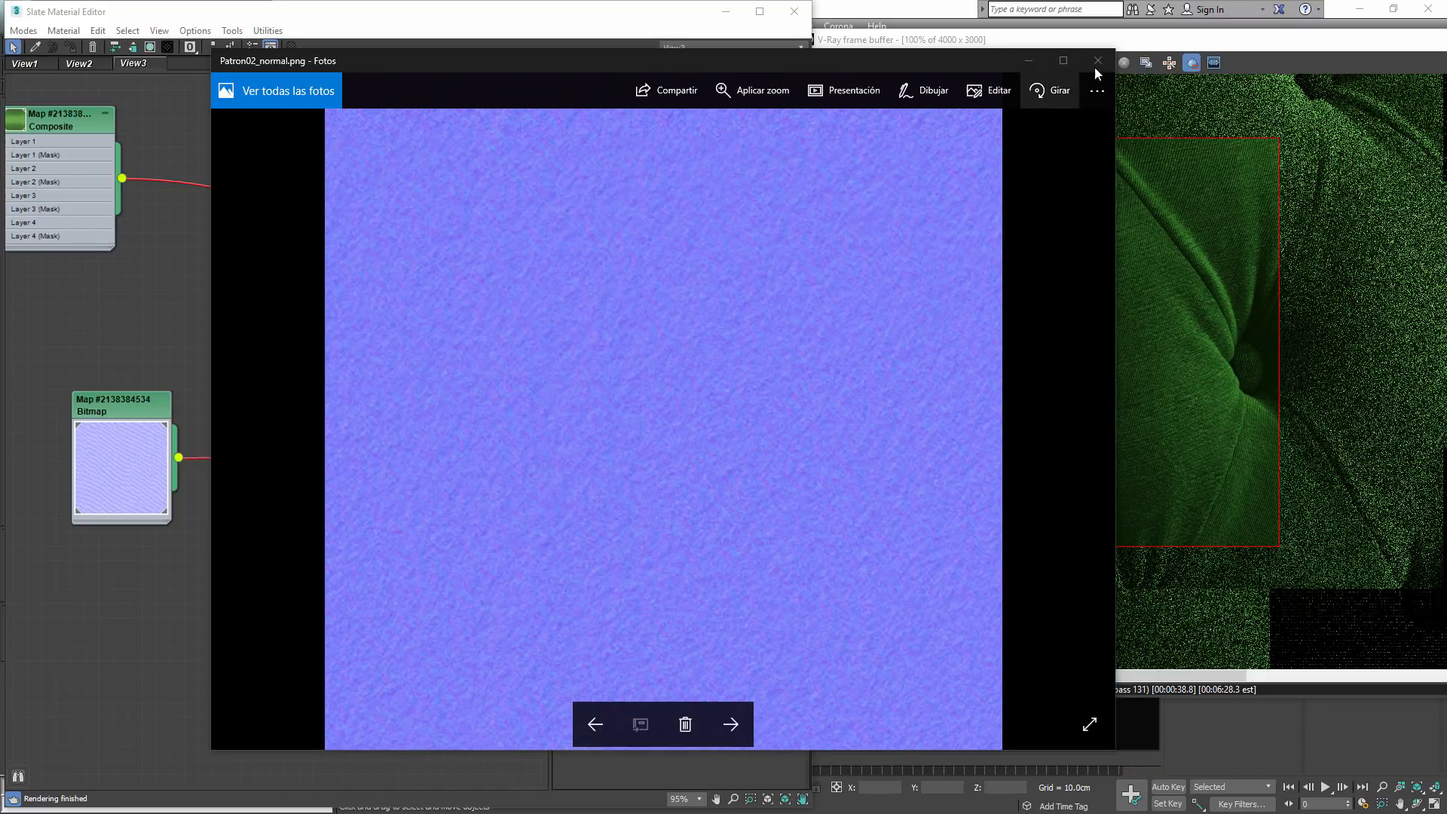
{"action": "left_click", "coordinate": [1096, 64]}
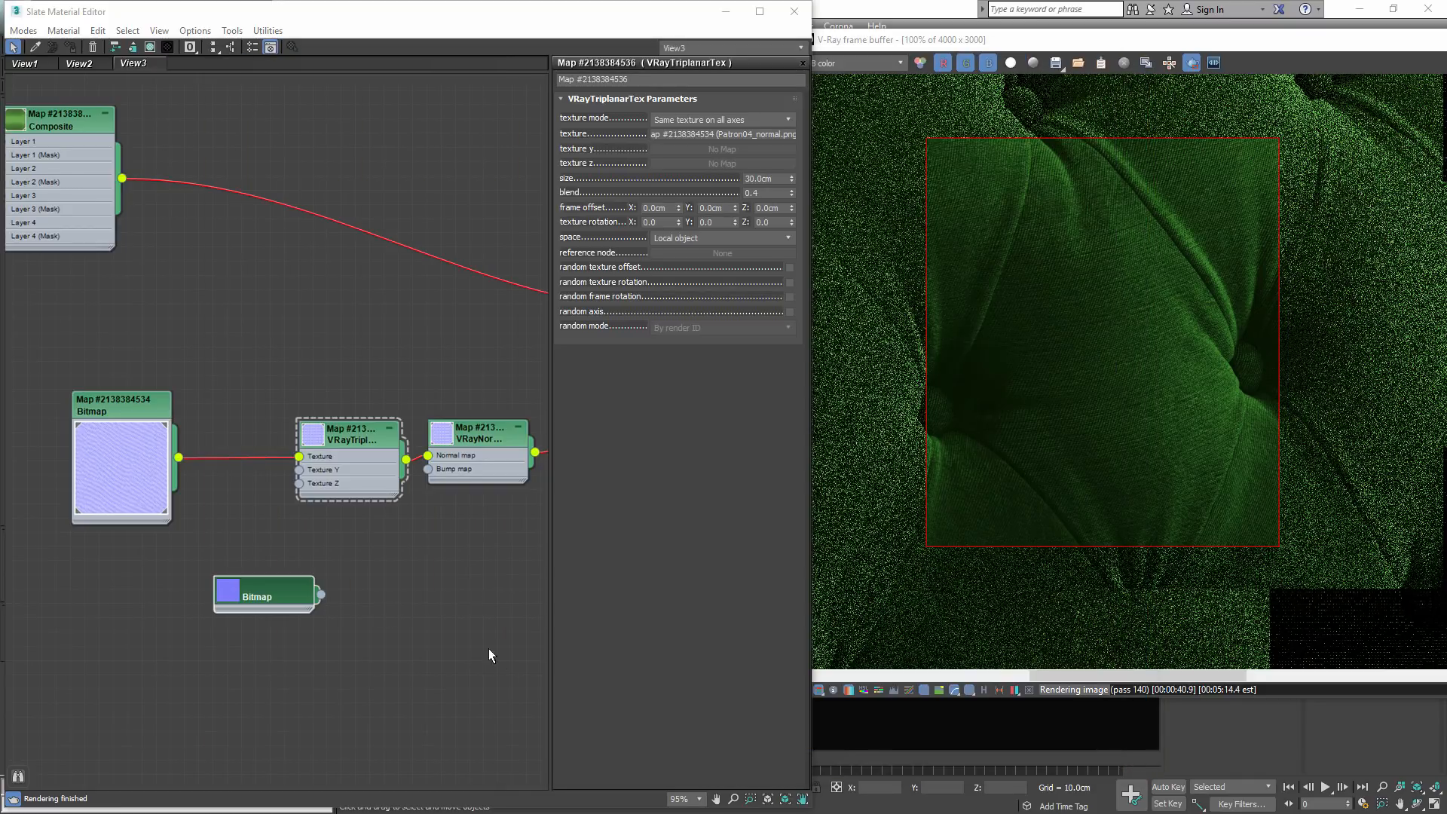
{"action": "scroll", "coordinate": [238, 593], "scroll_direction": "up", "scroll_amount": 2}
{"action": "double_click", "coordinate": [234, 594]}
{"action": "left_click_drag", "start_coordinate": [282, 596], "coordinate": [127, 600]}
{"action": "double_click", "coordinate": [127, 603]}
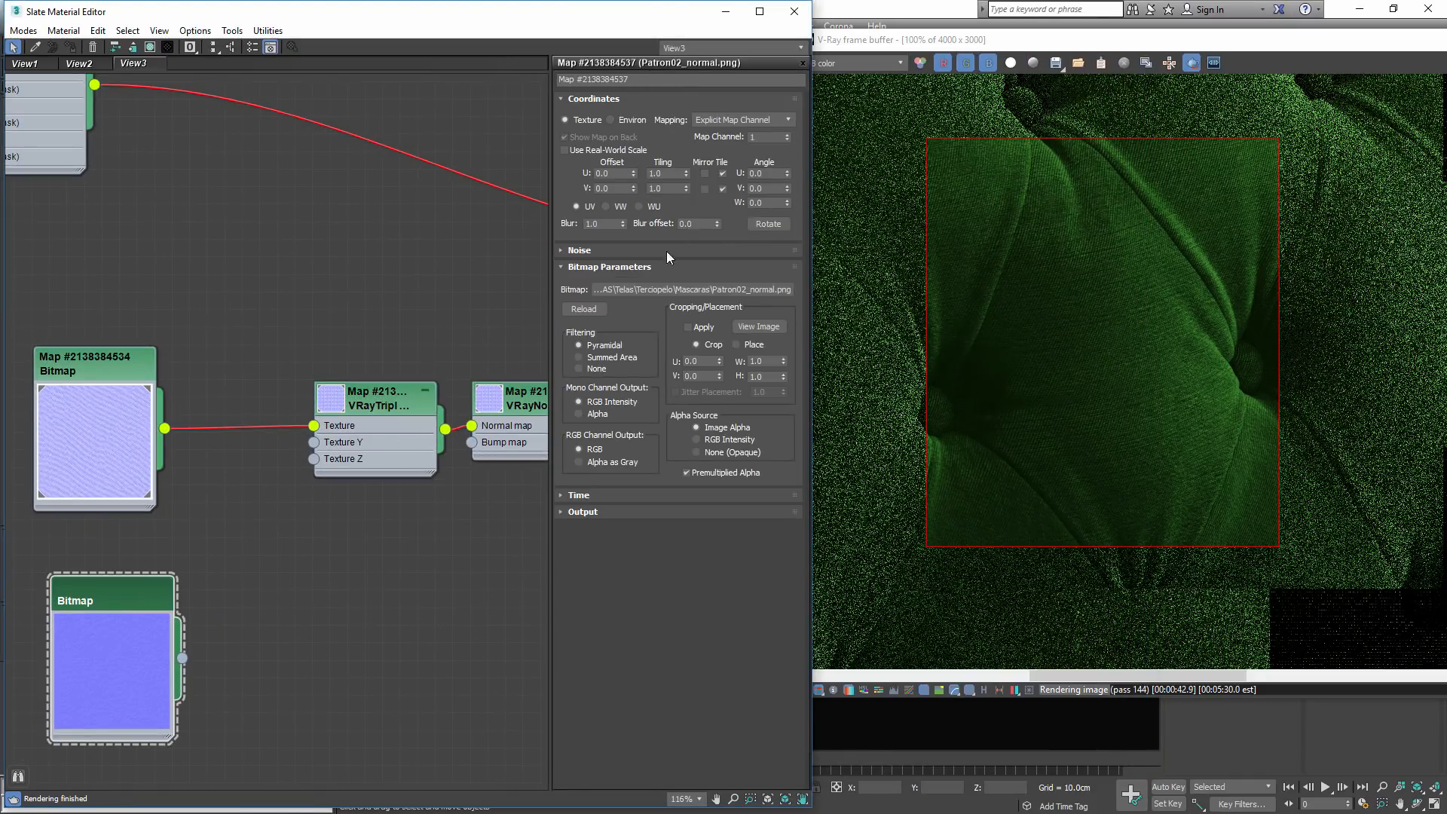
- Load Patron02_normal.png with gamma override 1.0 and filtering None, and connect it to the VRayTriplanarTex's Texture input
{"action": "left_click", "coordinate": [662, 290]}
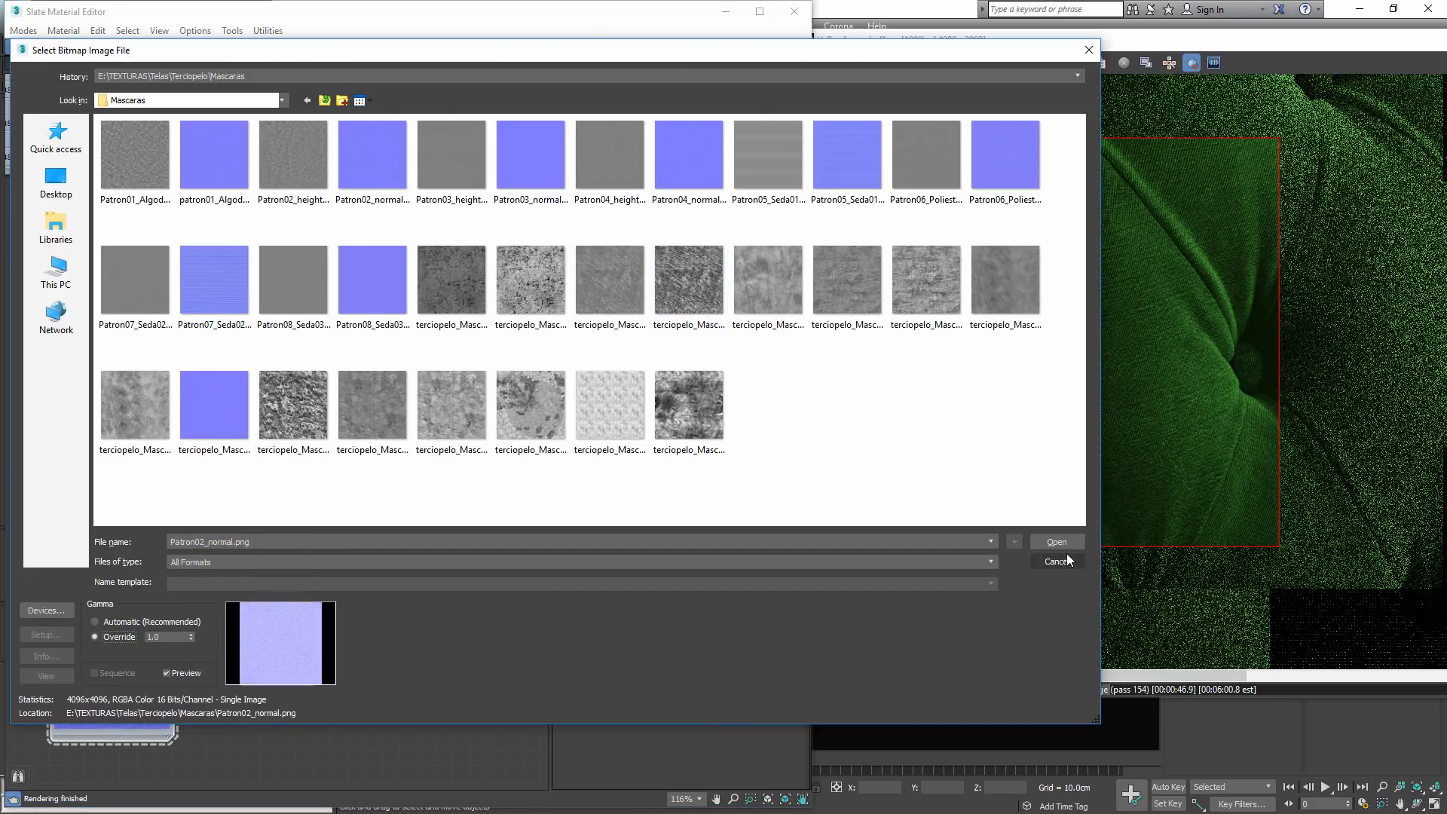
{"action": "left_click", "coordinate": [1059, 542]}
{"action": "left_click_drag", "start_coordinate": [182, 658], "coordinate": [313, 426]}
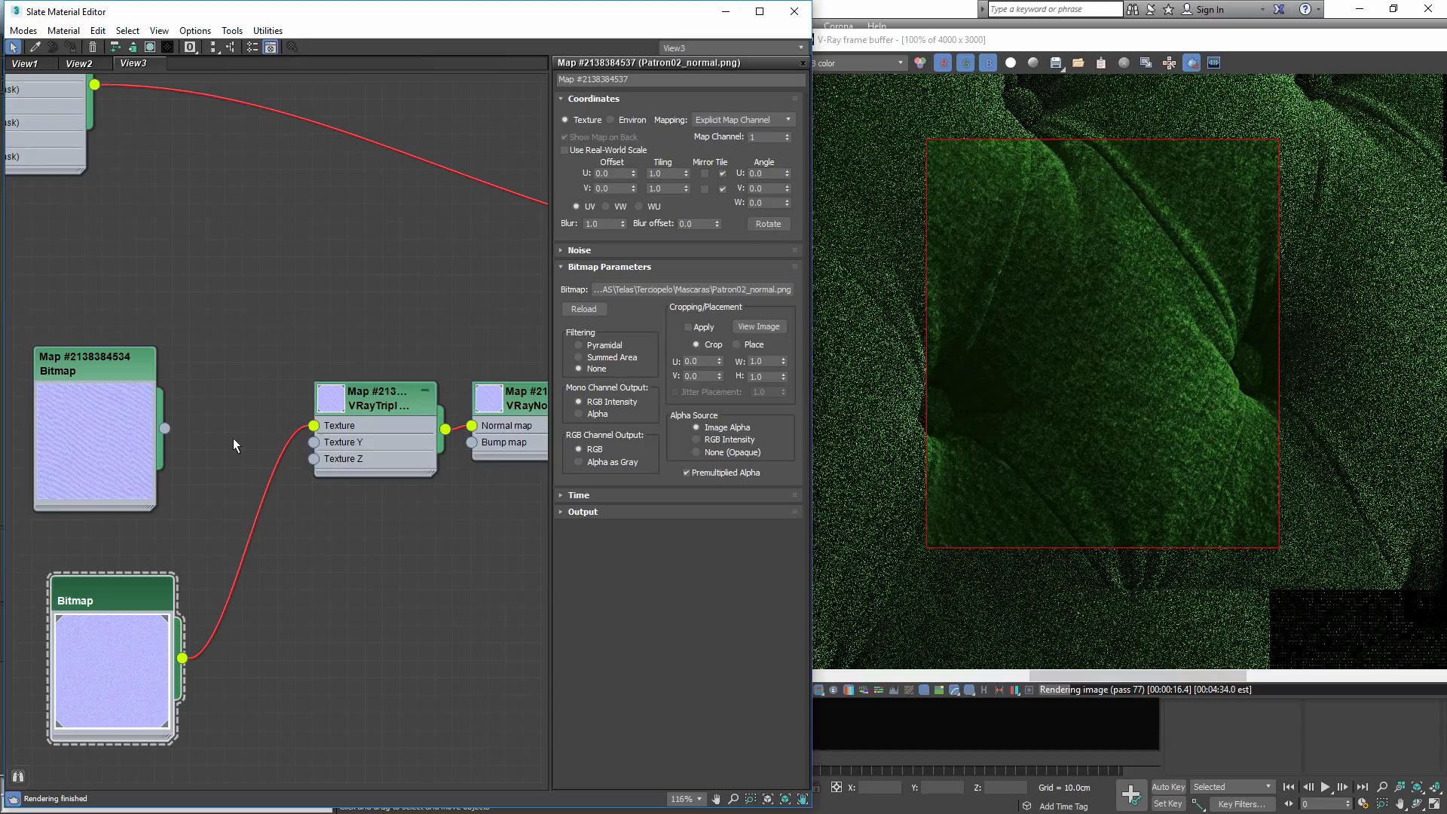
- Reconnect the upper normal Bitmap to the VRayTriplanarTex's Texture input and align the Patron02_normal.png node directly beneath it
{"action": "scroll", "coordinate": [420, 414], "scroll_direction": "down", "scroll_amount": 4}
{"action": "left_click_drag", "start_coordinate": [260, 423], "coordinate": [353, 420]}
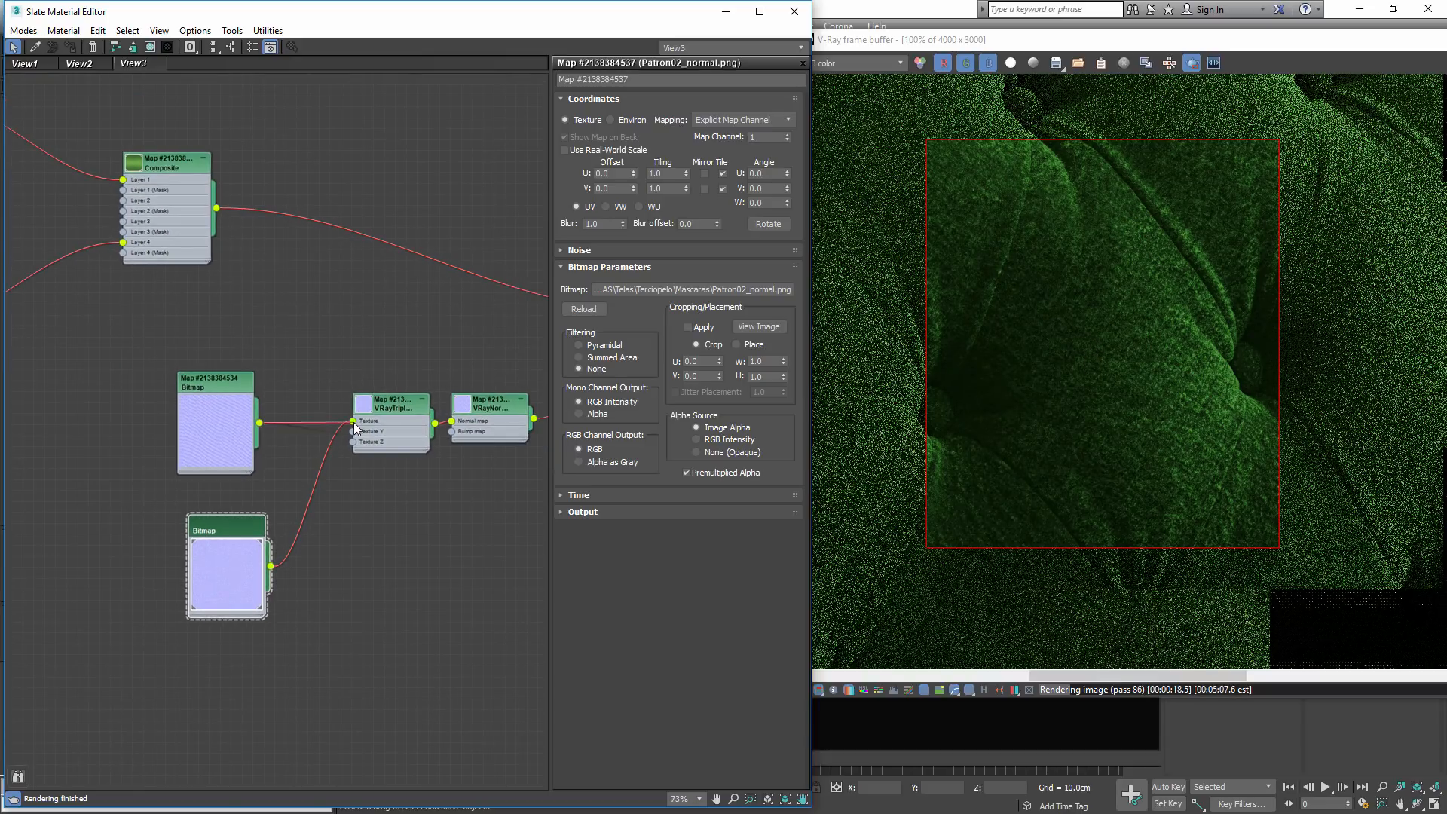
{"action": "left_click_drag", "start_coordinate": [253, 571], "coordinate": [243, 556]}
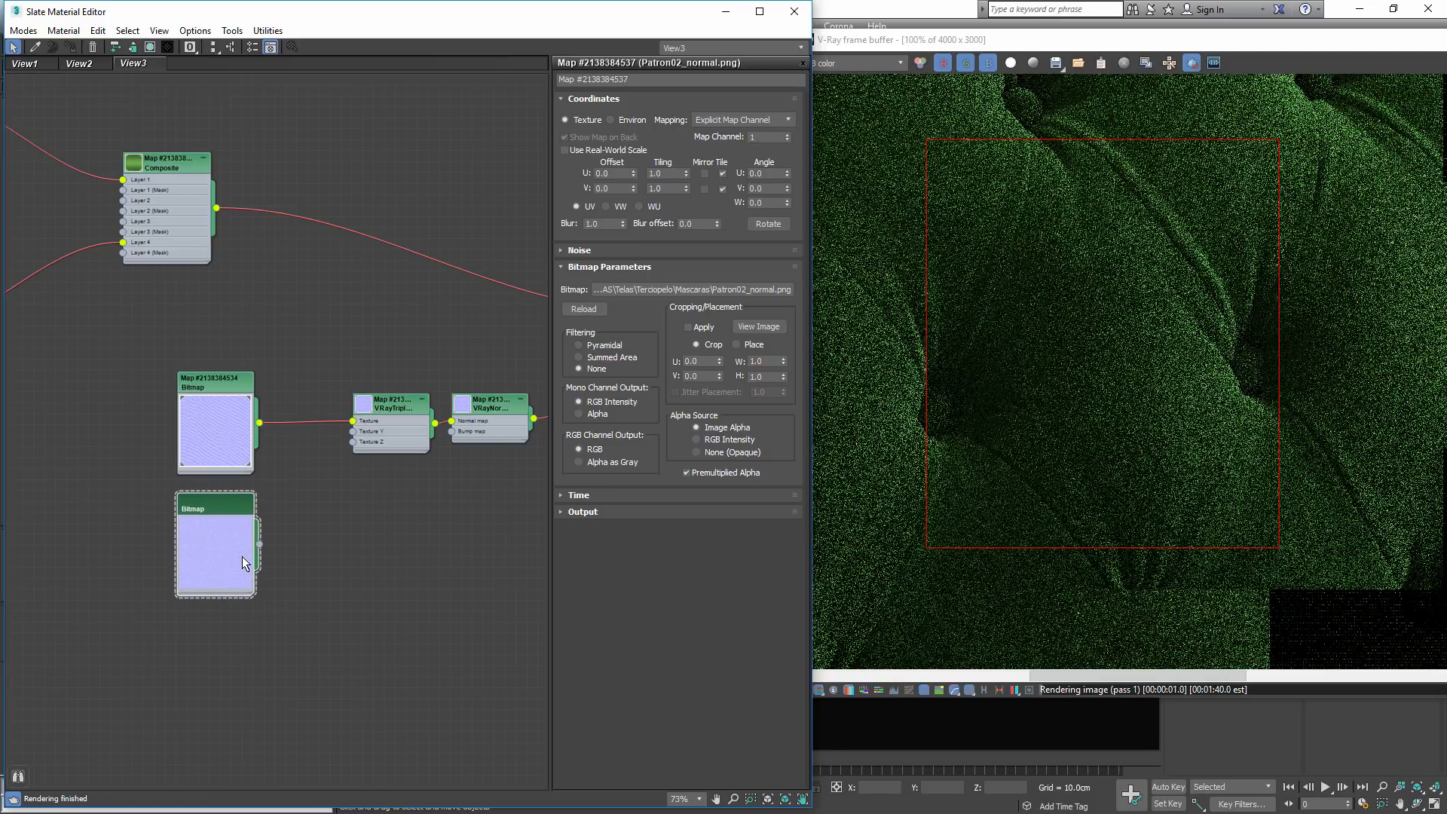
- Move the three greyscale mask Bitmaps, their Composite and its VRayTriplanarTex slightly down, away from the colour nodes
{"action": "scroll", "coordinate": [243, 556], "scroll_direction": "down", "scroll_amount": 5}
{"action": "middle_click_drag", "start_coordinate": [168, 494], "coordinate": [523, 455]}
{"action": "scroll", "coordinate": [314, 416], "scroll_direction": "up", "scroll_amount": 3}
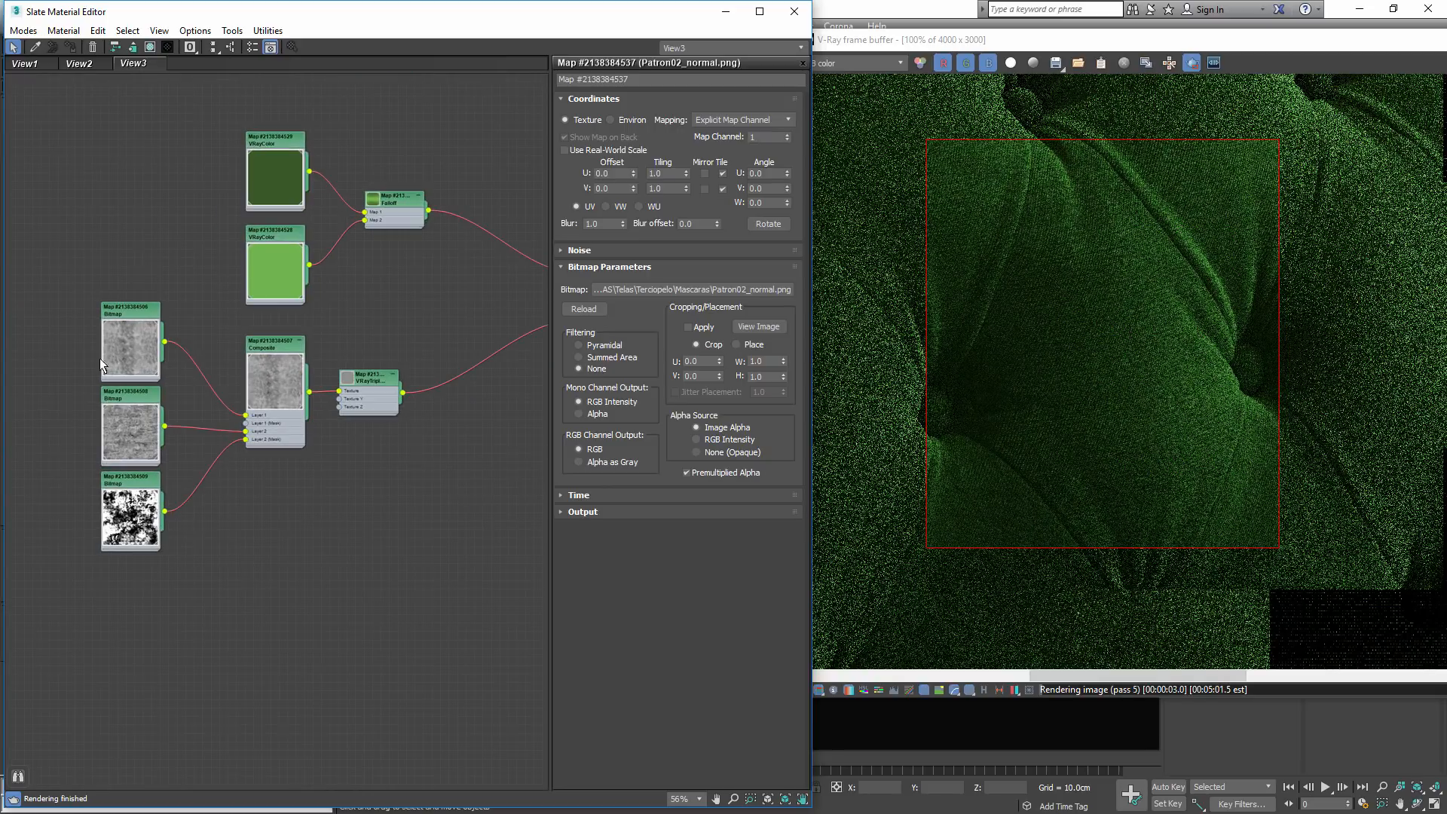
{"action": "left_click_drag", "start_coordinate": [69, 334], "coordinate": [391, 578]}
{"action": "left_click_drag", "start_coordinate": [394, 387], "coordinate": [394, 414]}
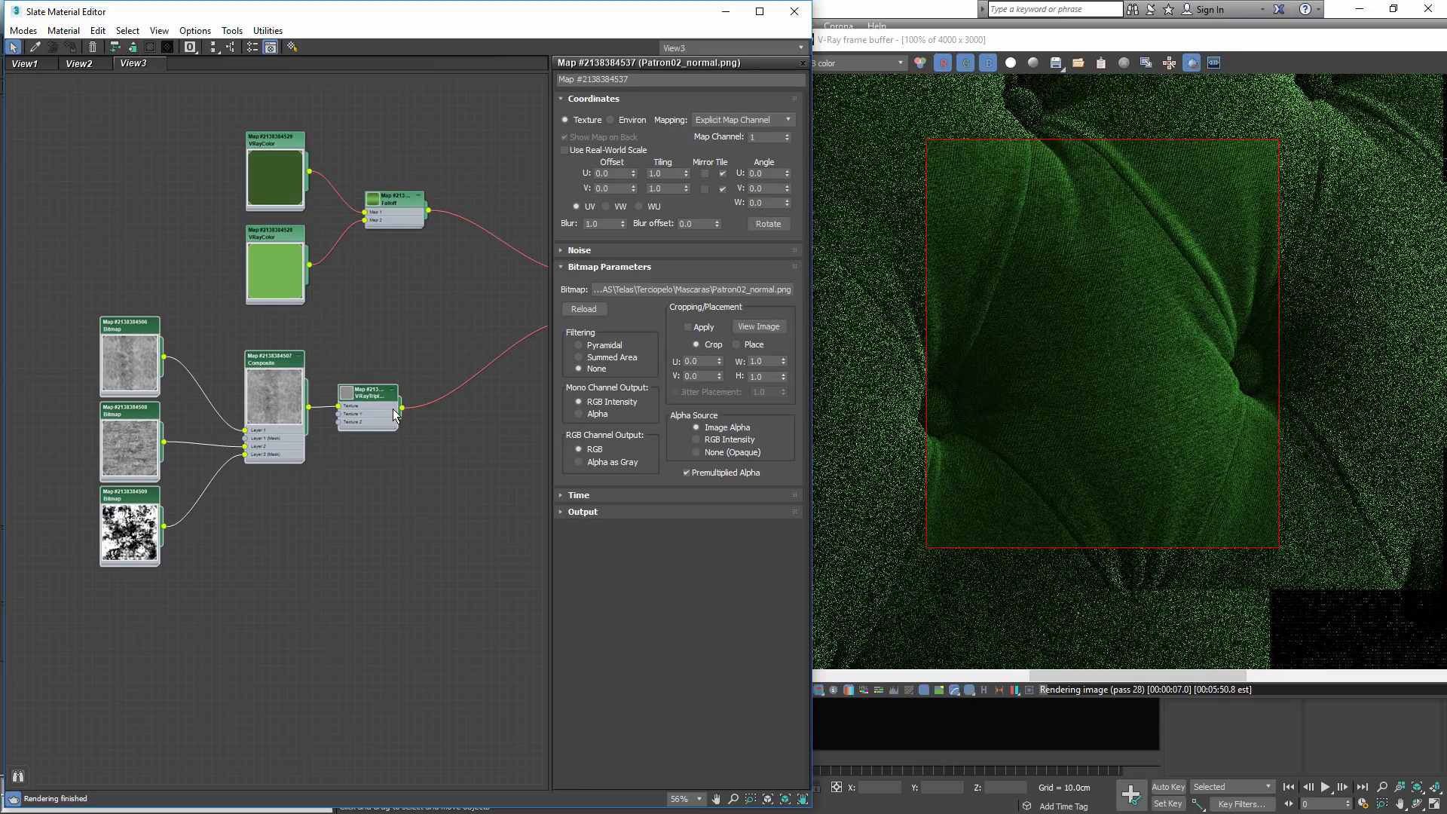
{"action": "left_click", "coordinate": [390, 544]}
{"action": "middle_click_drag", "start_coordinate": [380, 564], "coordinate": [343, 527]}
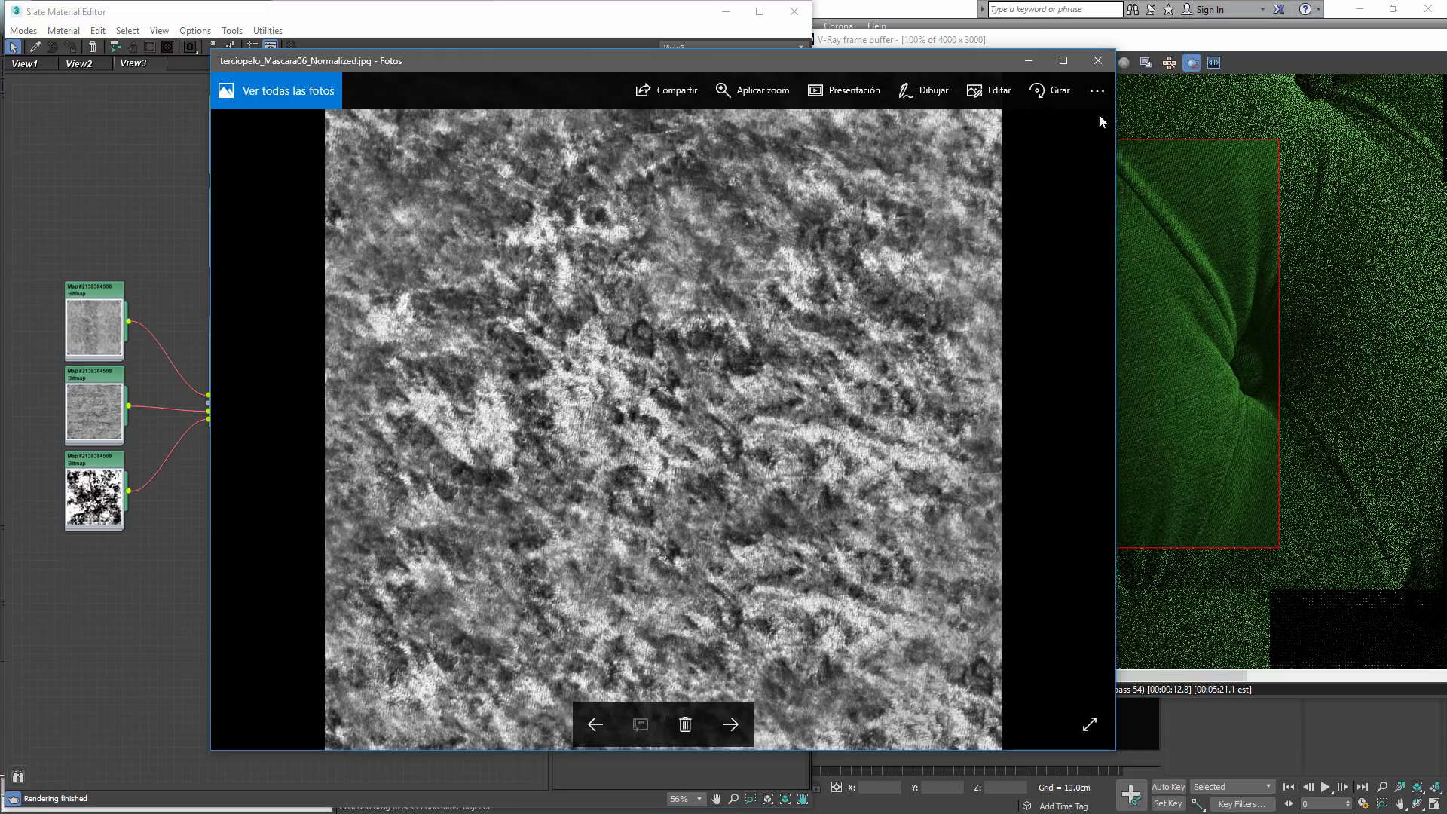
- Add terciopelo_Mascara06_Normalized.jpg as a Bitmap node below the mask Composite and connect it to the mask VRayTriplanarTex's Texture input
{"action": "left_click", "coordinate": [1099, 61]}
{"action": "mouse_move", "coordinate": [259, 467]}
{"action": "left_mouse_down"}
{"action": "mouse_move", "coordinate": [395, 456]}
{"action": "mouse_move", "coordinate": [302, 471]}
{"action": "left_mouse_up"}
{"action": "left_click_drag", "start_coordinate": [333, 359], "coordinate": [392, 351]}
{"action": "scroll", "coordinate": [369, 504], "scroll_direction": "up", "scroll_amount": 4}
{"action": "mouse_move", "coordinate": [335, 461]}
{"action": "left_mouse_down"}
{"action": "mouse_move", "coordinate": [382, 268]}
{"action": "mouse_move", "coordinate": [355, 276]}
{"action": "left_mouse_up"}
{"action": "double_click", "coordinate": [247, 459]}
{"action": "left_click_drag", "start_coordinate": [277, 468], "coordinate": [196, 485]}
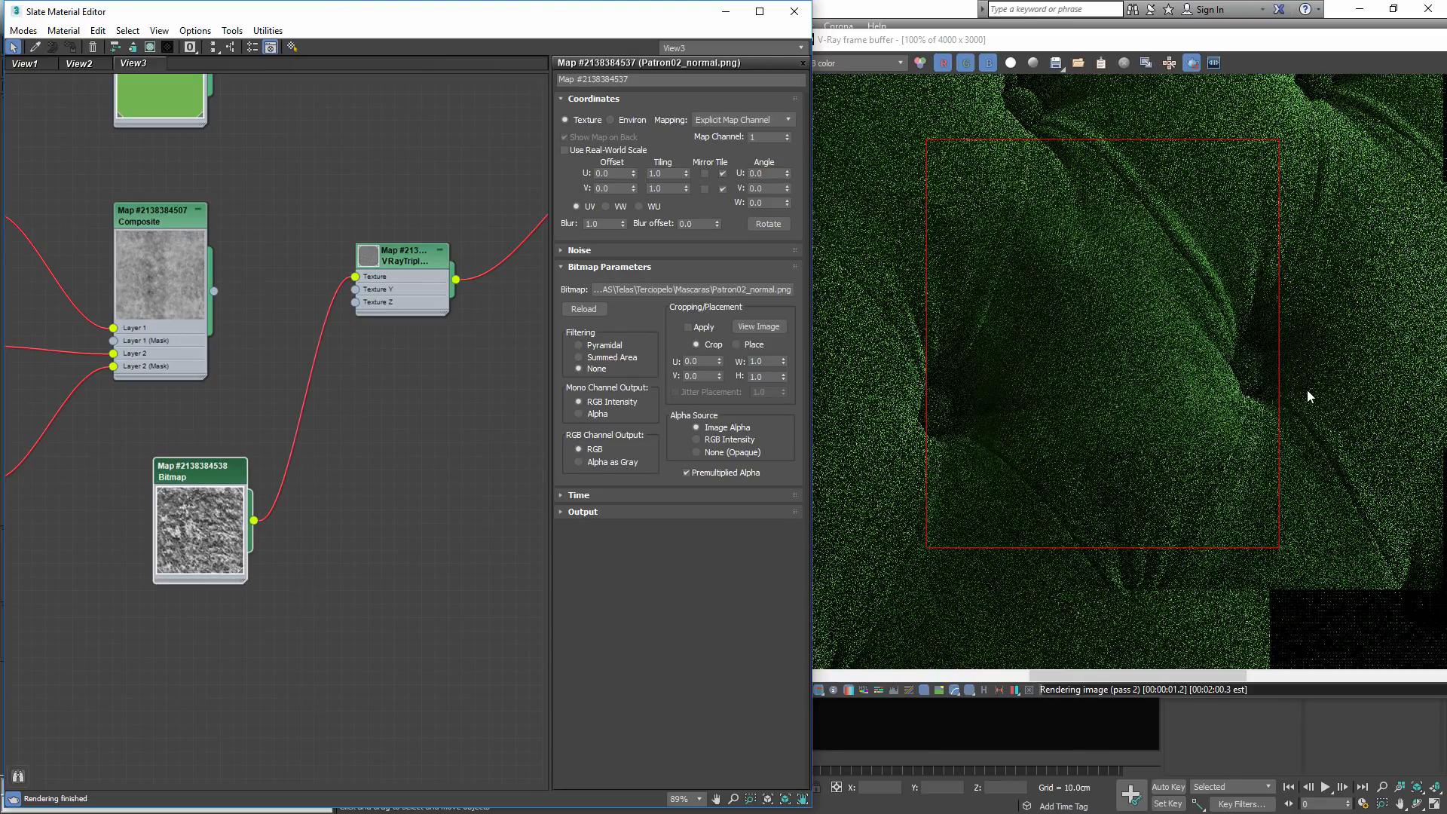
- Redraw the render region over a larger section of the sofa's left tufted backrest and part of the seat
{"action": "scroll", "coordinate": [1138, 369], "scroll_direction": "down", "scroll_amount": 3}
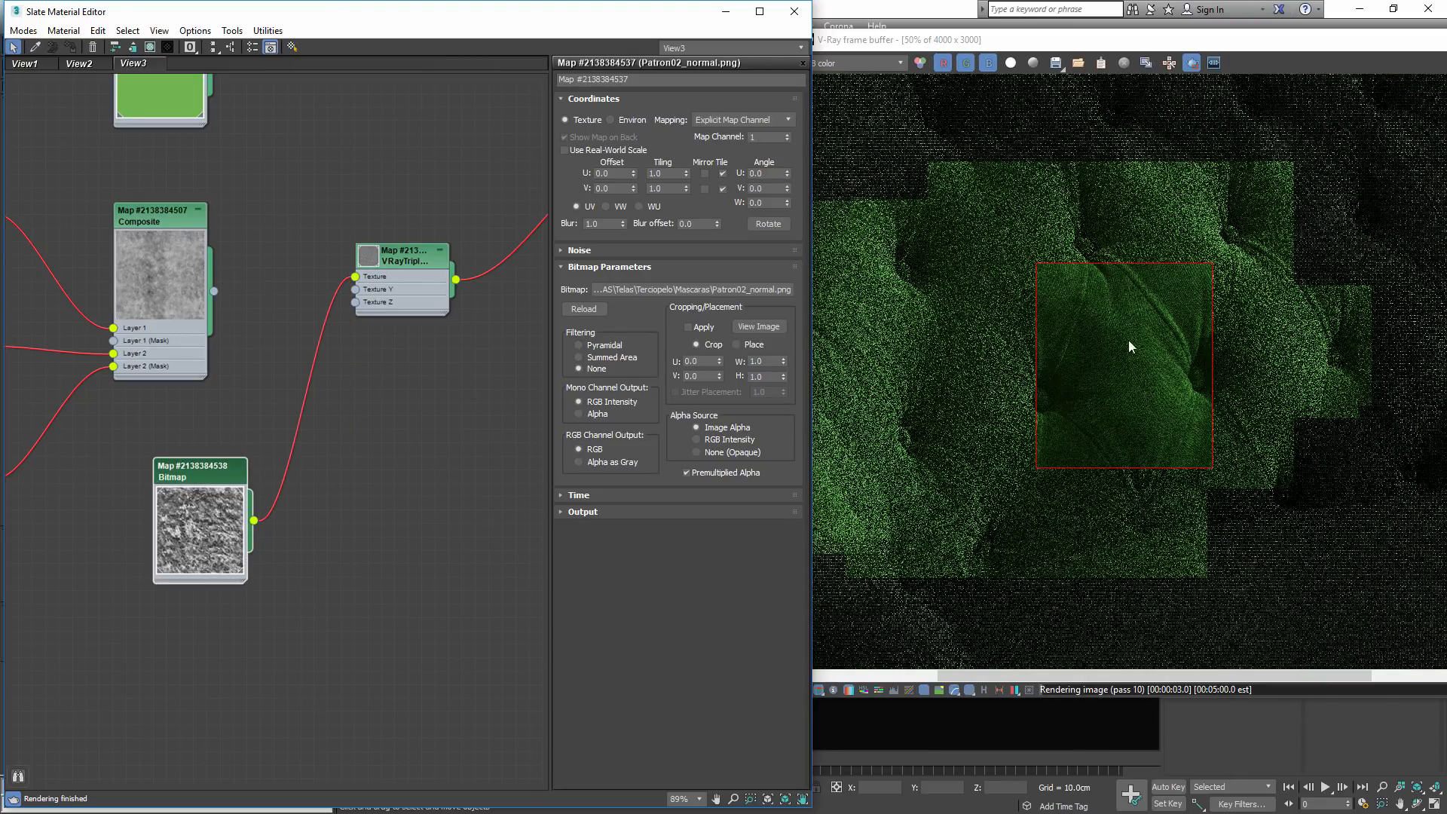
{"action": "mouse_move", "coordinate": [935, 186]}
{"action": "left_mouse_down"}
{"action": "mouse_move", "coordinate": [1253, 494]}
{"action": "mouse_move", "coordinate": [1255, 549]}
{"action": "left_mouse_up"}
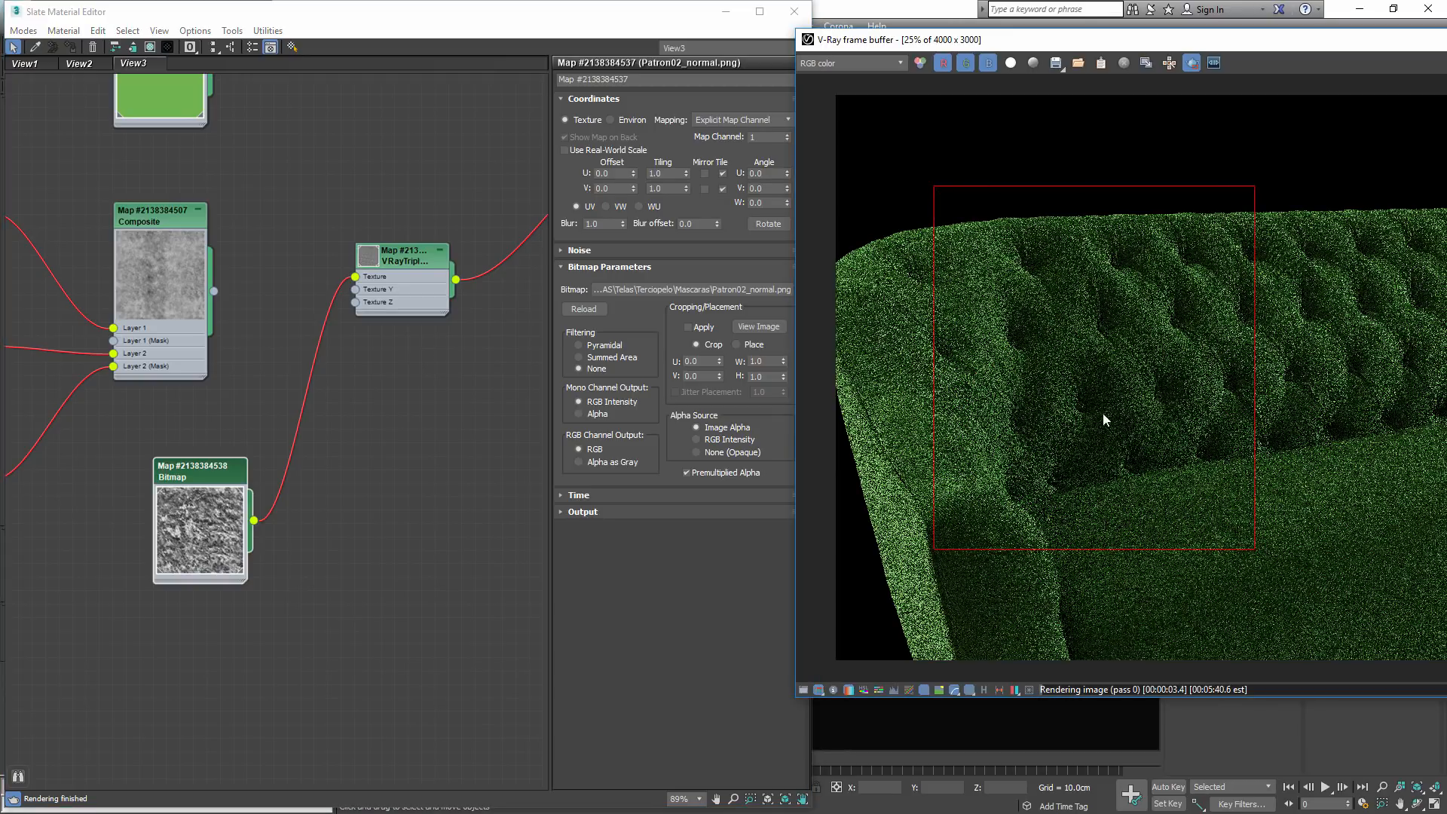
{"action": "scroll", "coordinate": [1117, 364], "scroll_direction": "up", "scroll_amount": 1}
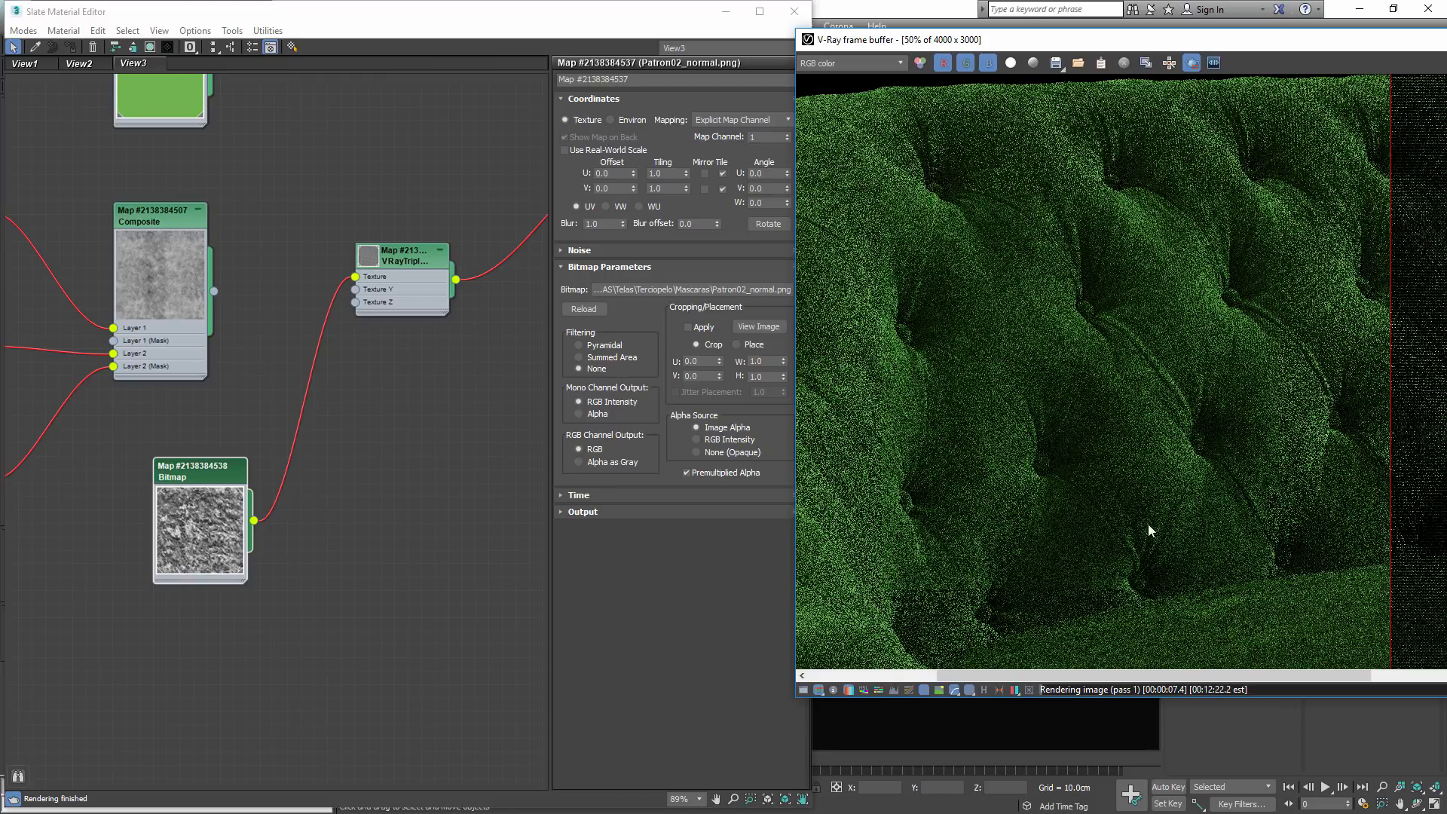
- Inspect the backrest's colour variation in the VRayDiffuseFilter channel and compare it with the RGB color channel
{"action": "left_click", "coordinate": [848, 64]}
{"action": "left_click", "coordinate": [863, 101]}
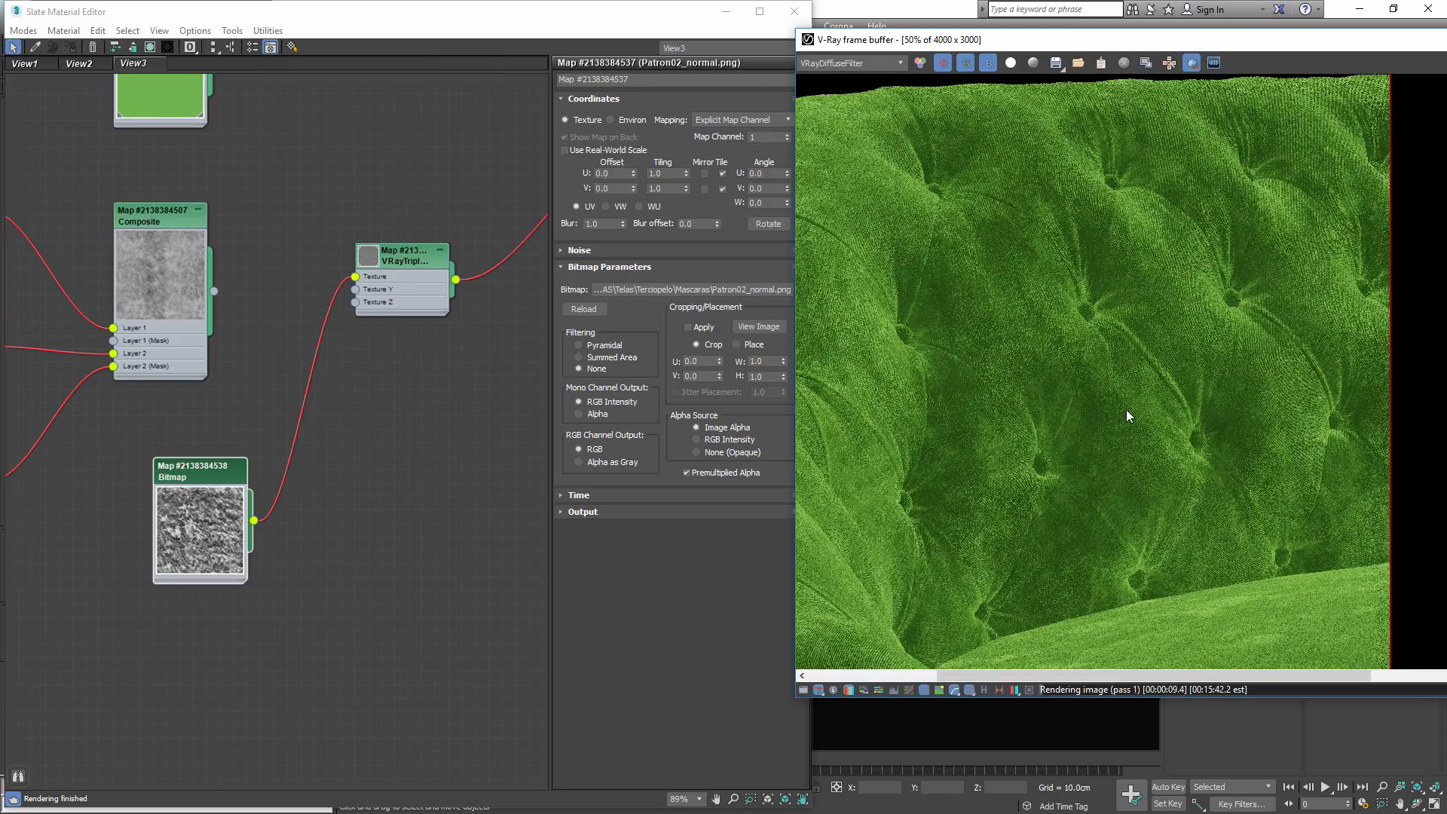
{"action": "scroll", "coordinate": [1110, 400], "scroll_direction": "down", "scroll_amount": 1}
{"action": "scroll", "coordinate": [1056, 336], "scroll_direction": "up", "scroll_amount": 1}
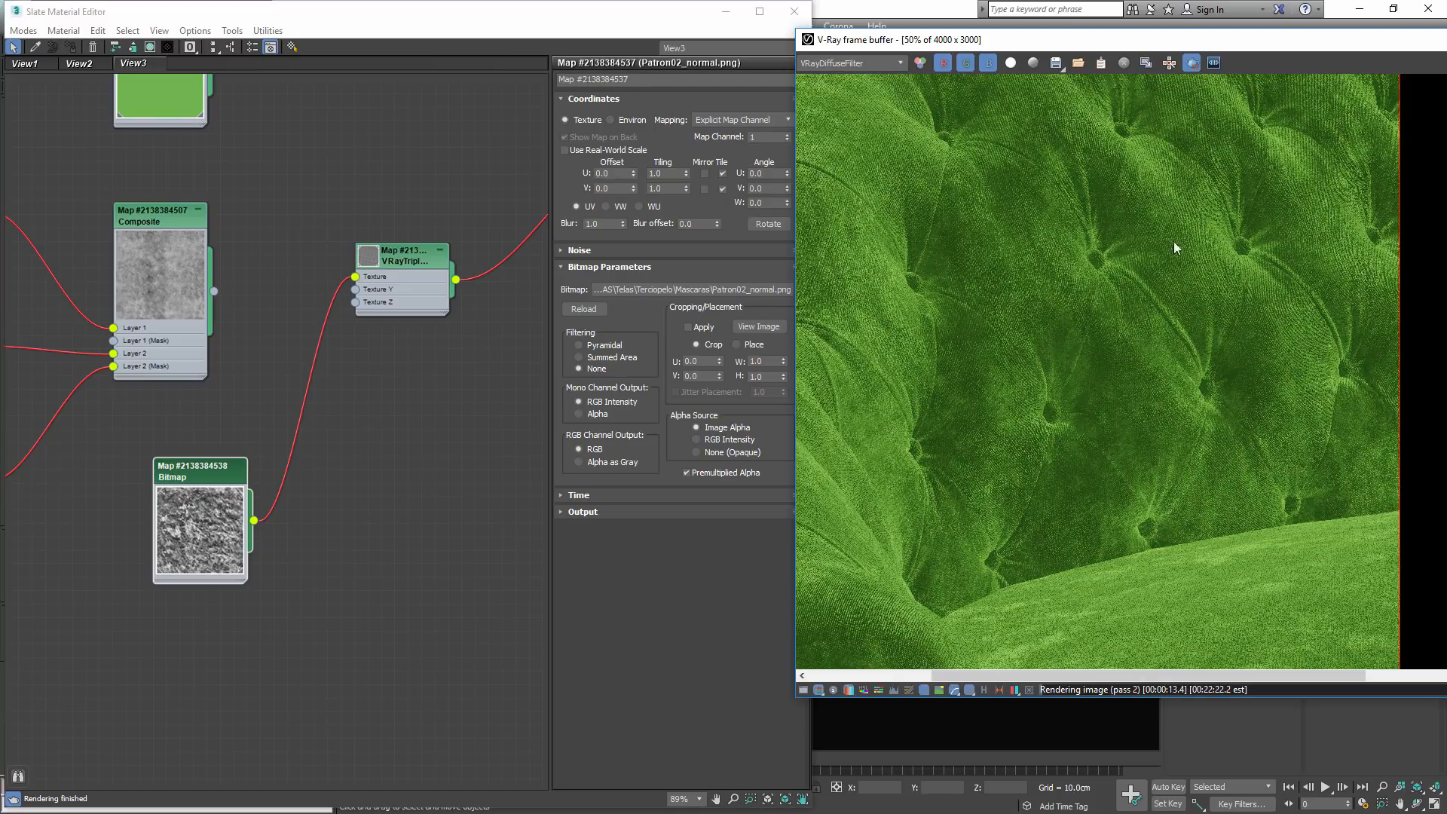
{"action": "scroll", "coordinate": [1222, 313], "scroll_direction": "up", "scroll_amount": 2}
{"action": "scroll", "coordinate": [1219, 311], "scroll_direction": "down", "scroll_amount": 2}
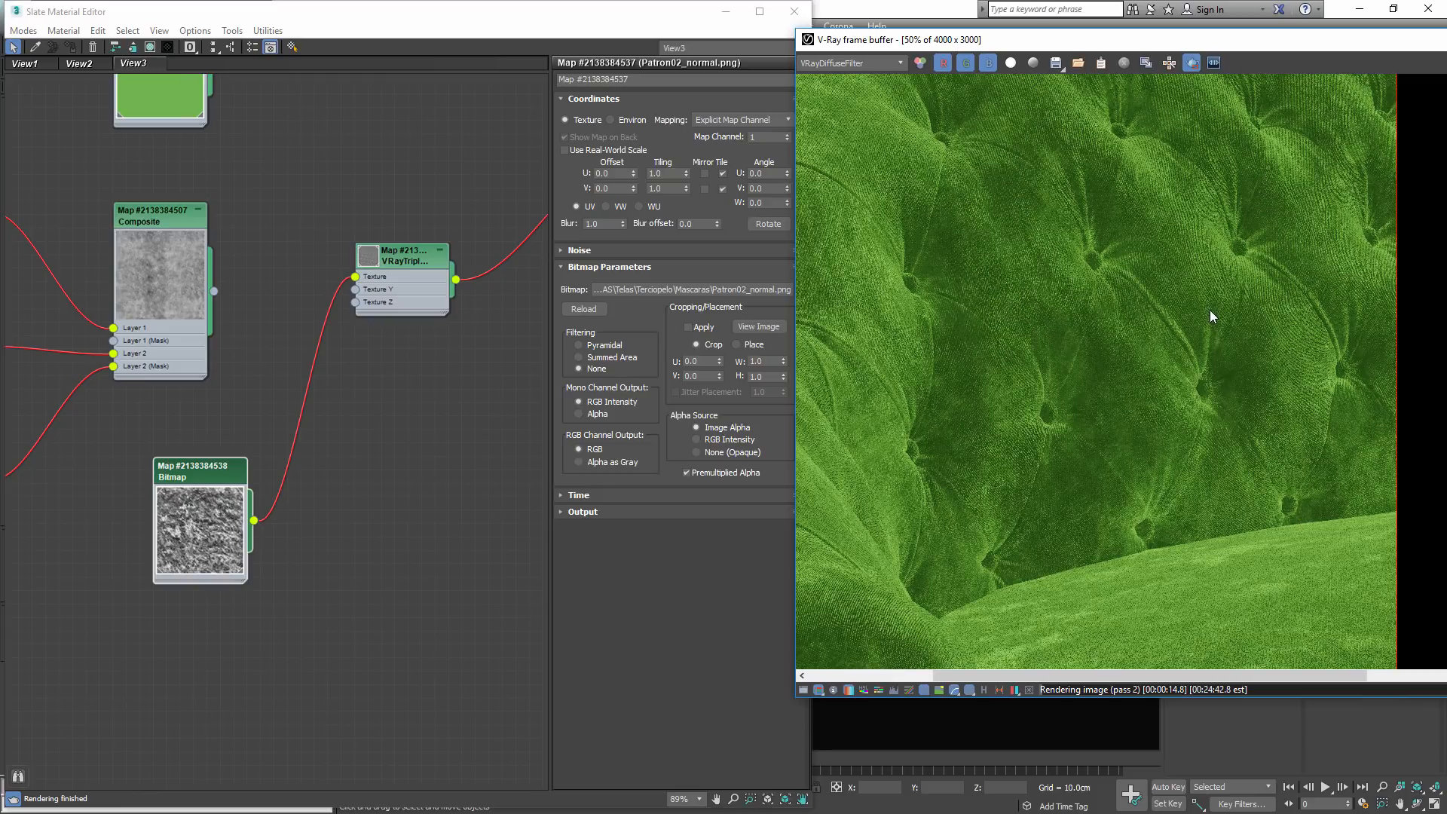
{"action": "left_click", "coordinate": [866, 55]}
{"action": "left_click", "coordinate": [872, 74]}
{"action": "scroll", "coordinate": [1073, 311], "scroll_direction": "up", "scroll_amount": 2}
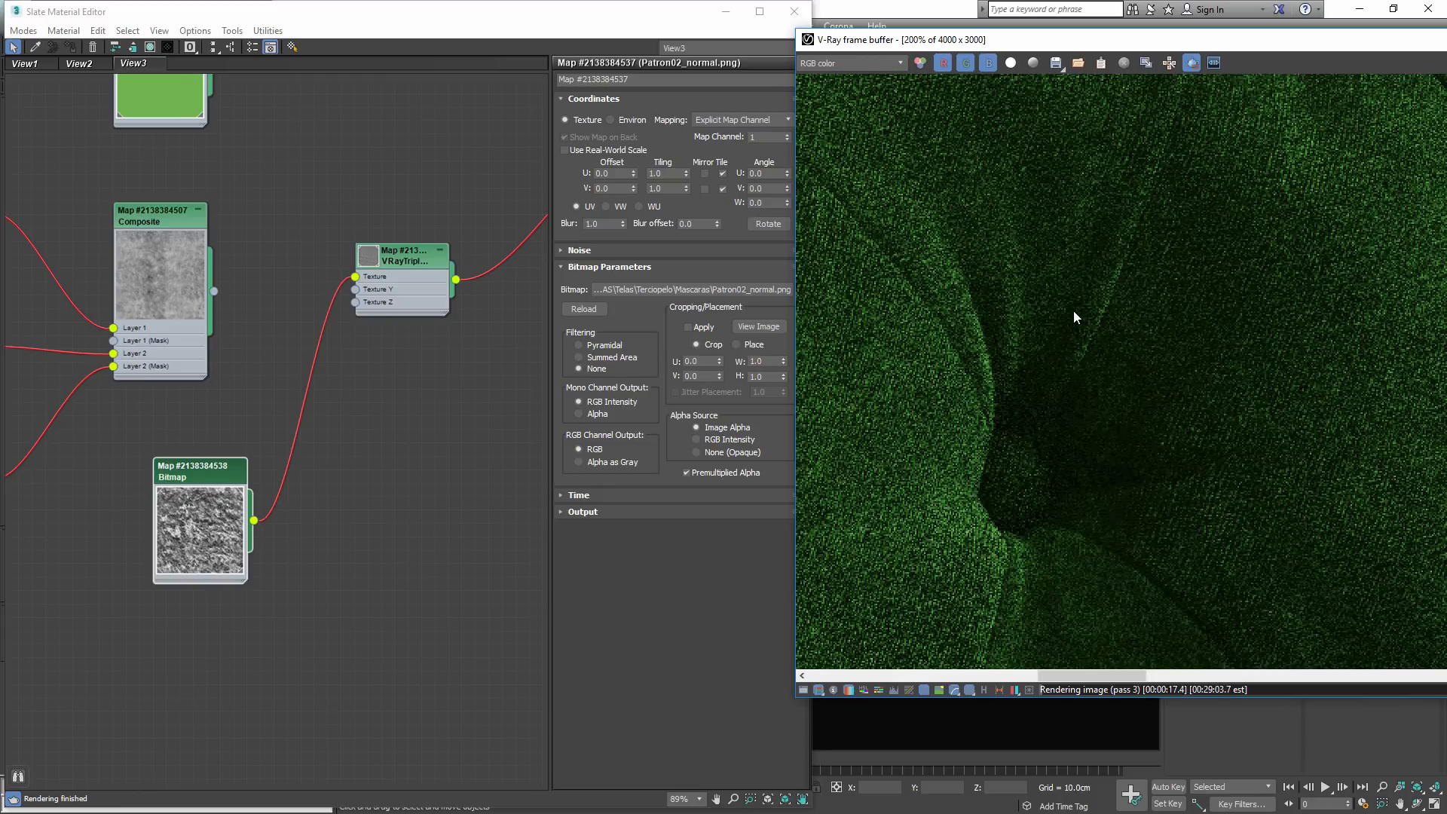
{"action": "scroll", "coordinate": [1073, 311], "scroll_direction": "down", "scroll_amount": 2}
{"action": "middle_click_drag", "start_coordinate": [1078, 329], "coordinate": [1146, 407]}
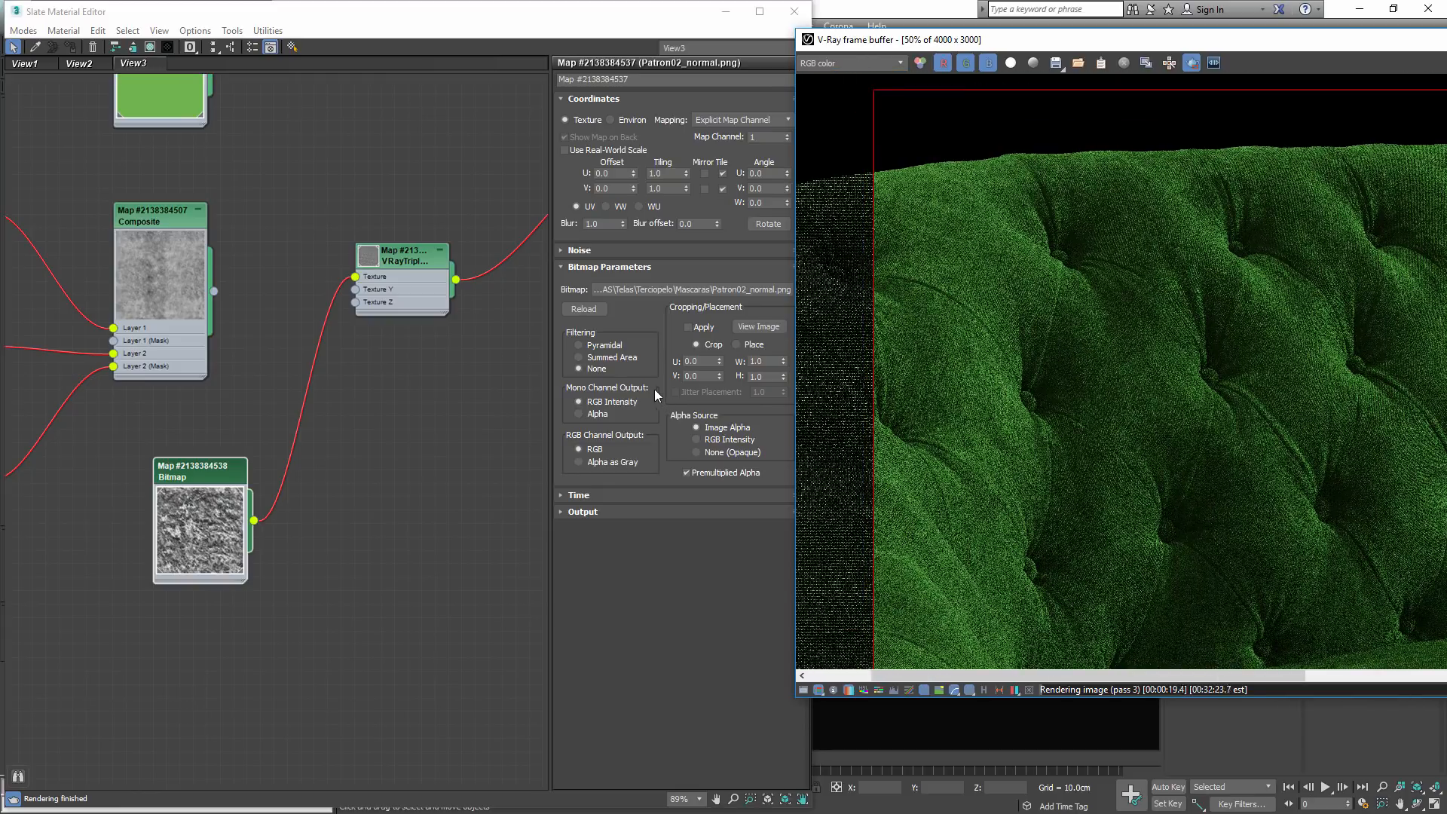
- Space the two normal-pattern Bitmap nodes further apart vertically beside their VRayTriplanarTex
{"action": "middle_click_drag", "start_coordinate": [453, 524], "coordinate": [325, 488]}
{"action": "scroll", "coordinate": [482, 521], "scroll_direction": "down", "scroll_amount": 1}
{"action": "scroll", "coordinate": [359, 401], "scroll_direction": "up", "scroll_amount": 2}
{"action": "left_click_drag", "start_coordinate": [391, 411], "coordinate": [406, 473]}
{"action": "middle_click_drag", "start_coordinate": [455, 426], "coordinate": [392, 470]}
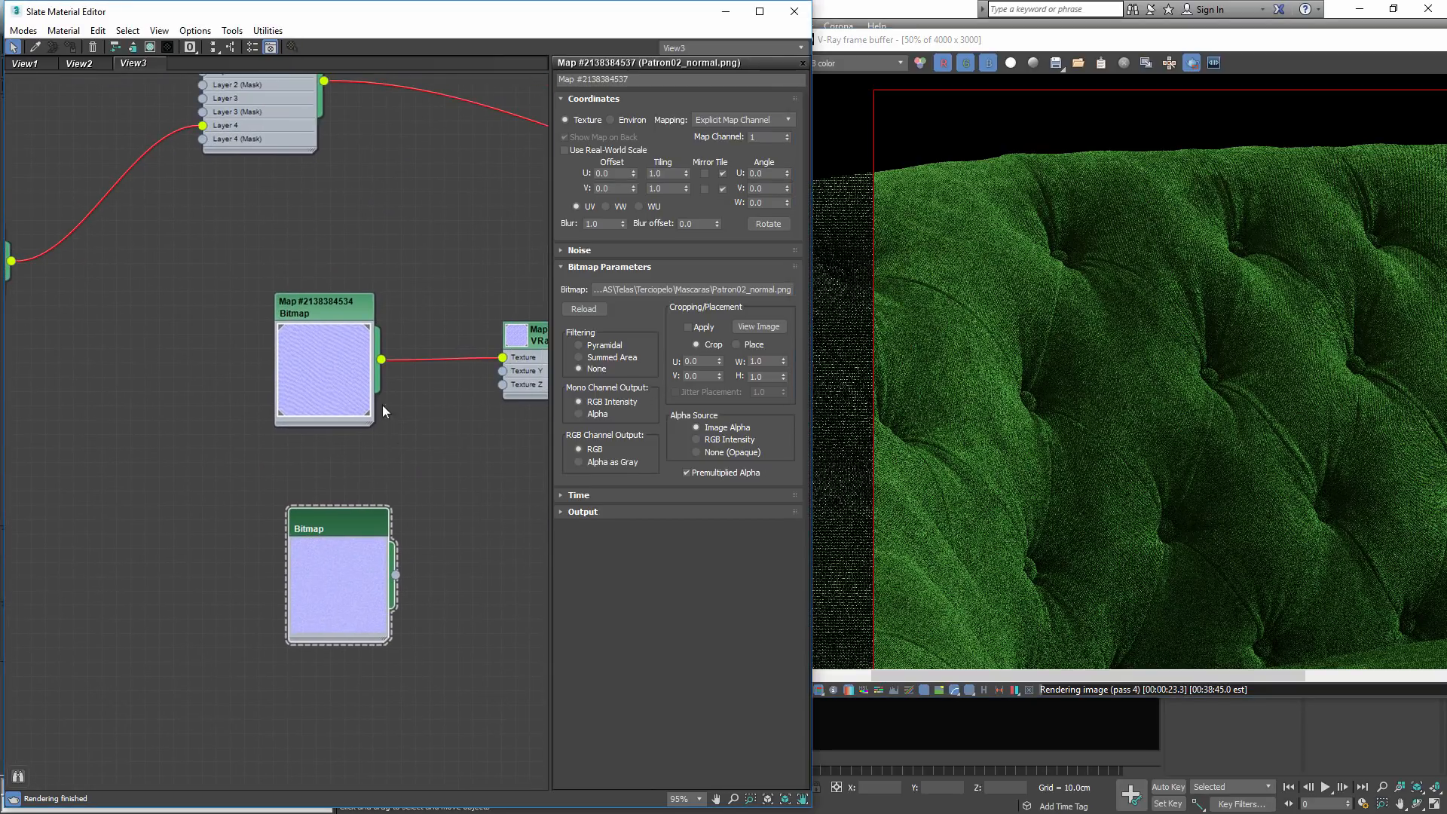
{"action": "left_click", "coordinate": [329, 310]}
{"action": "mouse_move", "coordinate": [330, 311]}
{"action": "left_mouse_down"}
{"action": "mouse_move", "coordinate": [336, 266]}
{"action": "mouse_move", "coordinate": [332, 301]}
{"action": "left_mouse_up"}
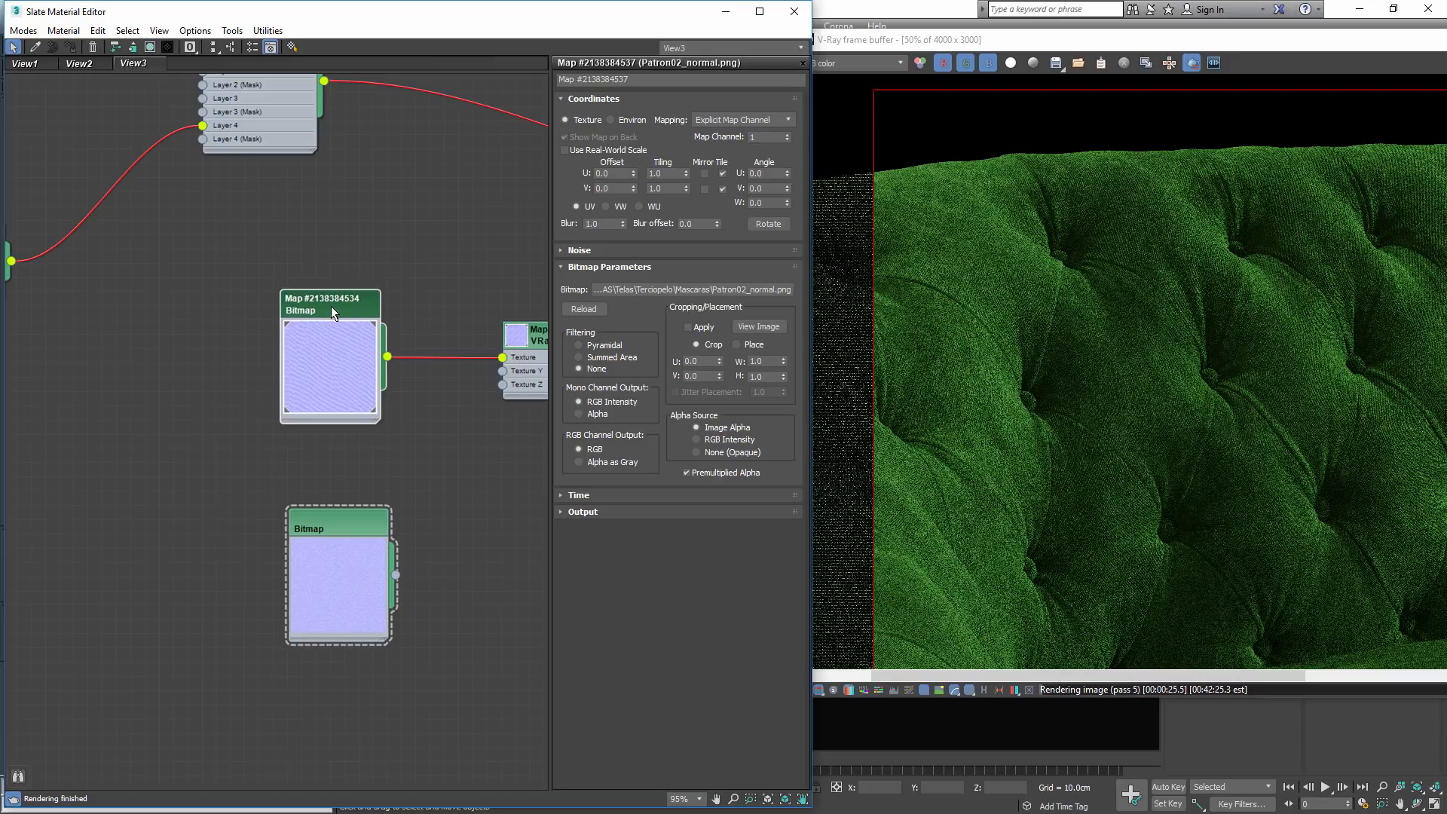
{"action": "scroll", "coordinate": [1151, 355], "scroll_direction": "down", "scroll_amount": 2}
{"action": "scroll", "coordinate": [1147, 359], "scroll_direction": "up", "scroll_amount": 2}
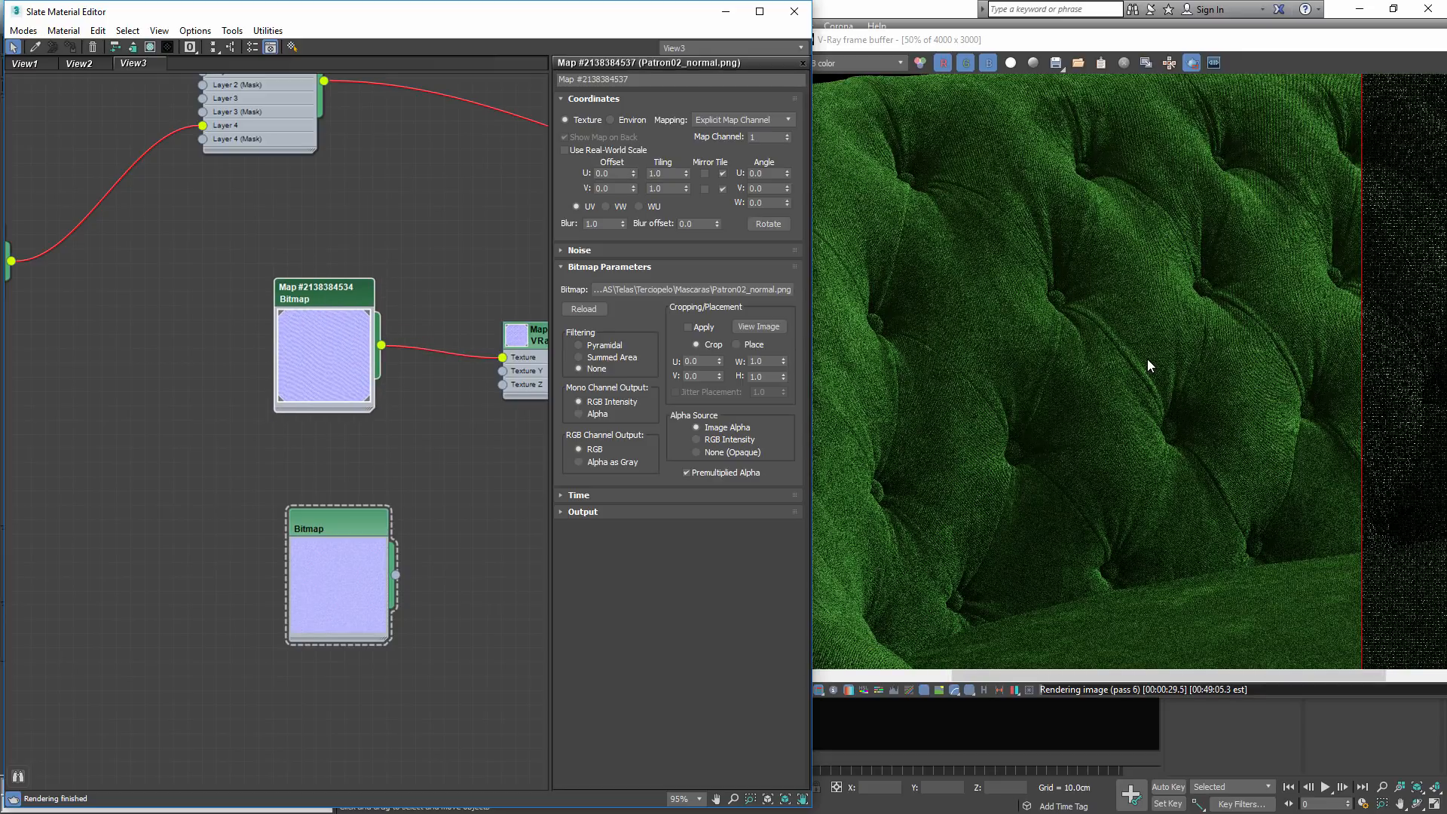
- Set the VRayTriplanarTex fed by terciopelo_Mascara06_Normalized.jpg to a size of 50 cm and a blend of 0.4
{"action": "middle_click_drag", "start_coordinate": [118, 462], "coordinate": [478, 485]}
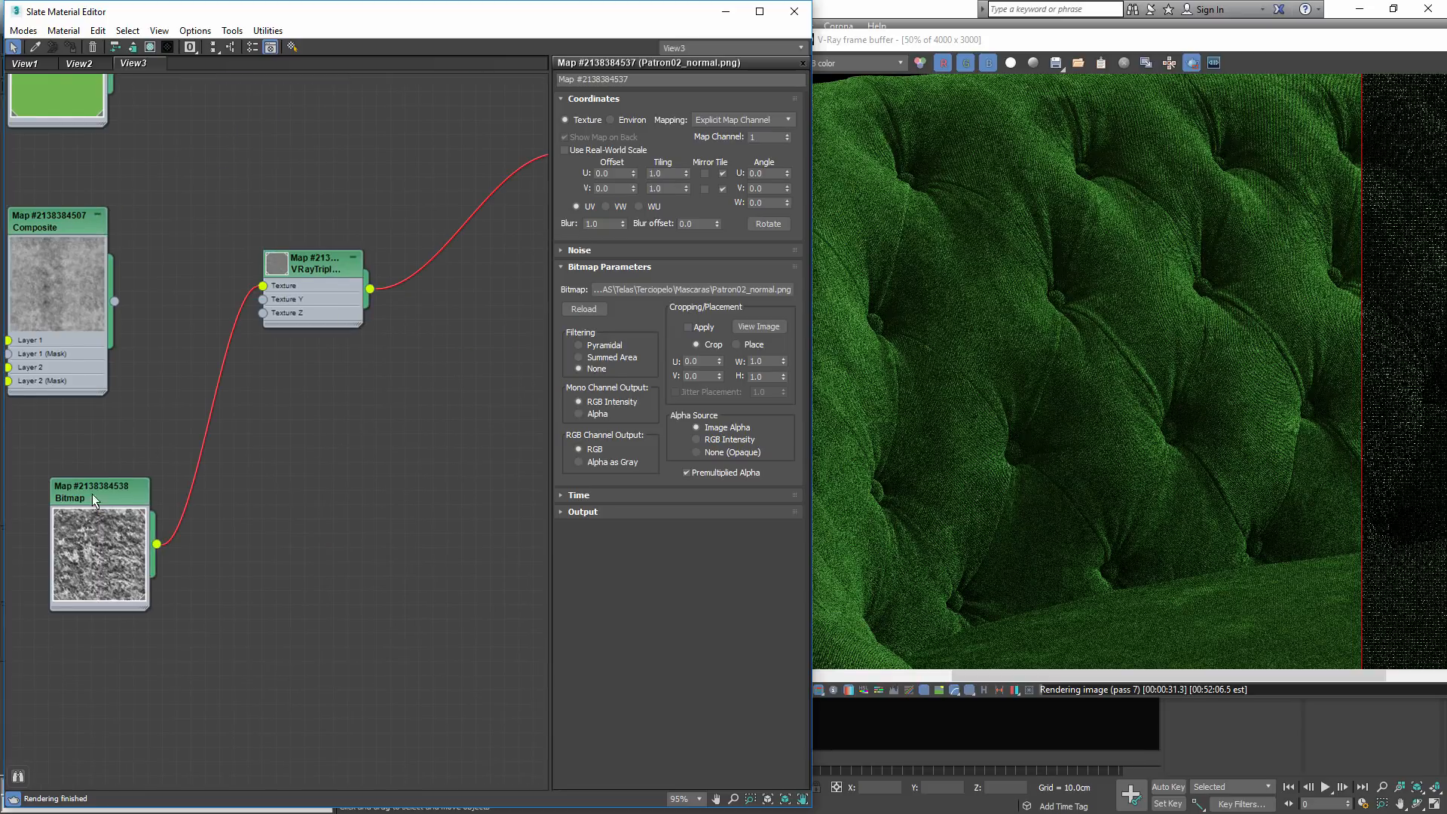
{"action": "scroll", "coordinate": [92, 494], "scroll_direction": "up", "scroll_amount": 1}
{"action": "left_click", "coordinate": [101, 492]}
{"action": "double_click", "coordinate": [101, 493]}
{"action": "middle_click_drag", "start_coordinate": [470, 271], "coordinate": [336, 458]}
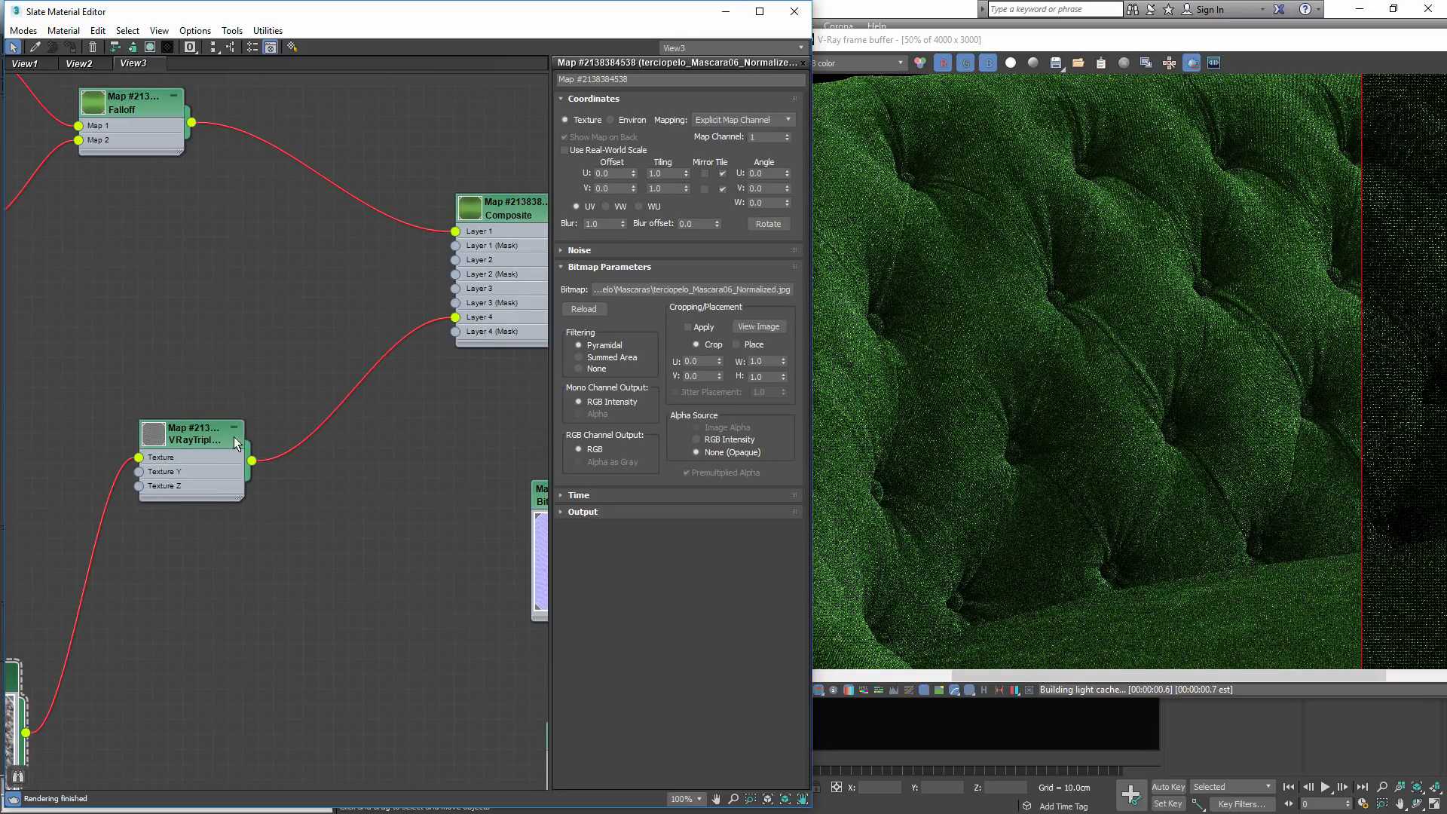
{"action": "double_click", "coordinate": [209, 435]}
{"action": "double_click", "coordinate": [767, 178]}
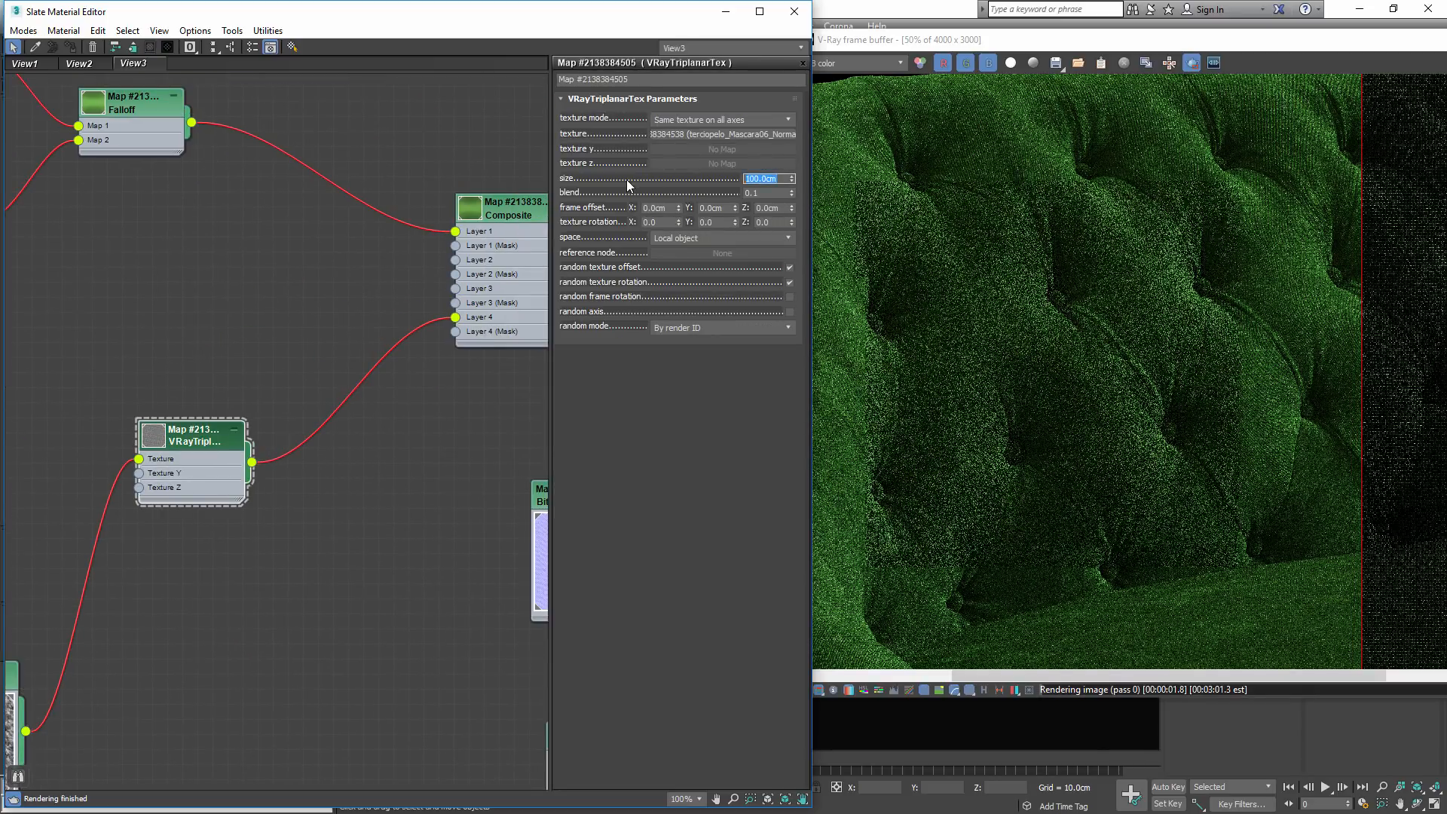
{"action": "left_click_drag", "start_coordinate": [782, 194], "coordinate": [593, 179]}
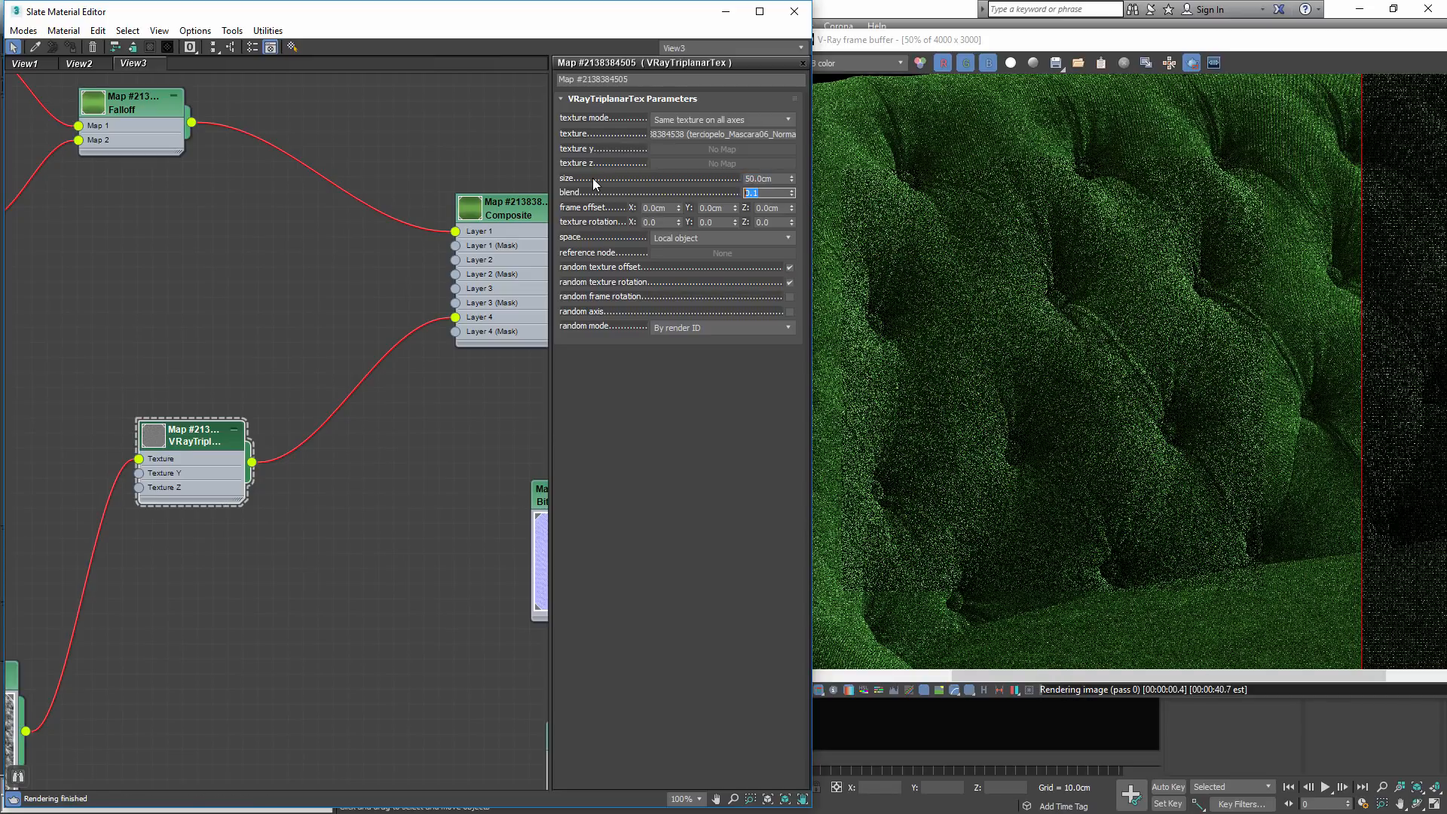
{"action": "type", "text": "0."}
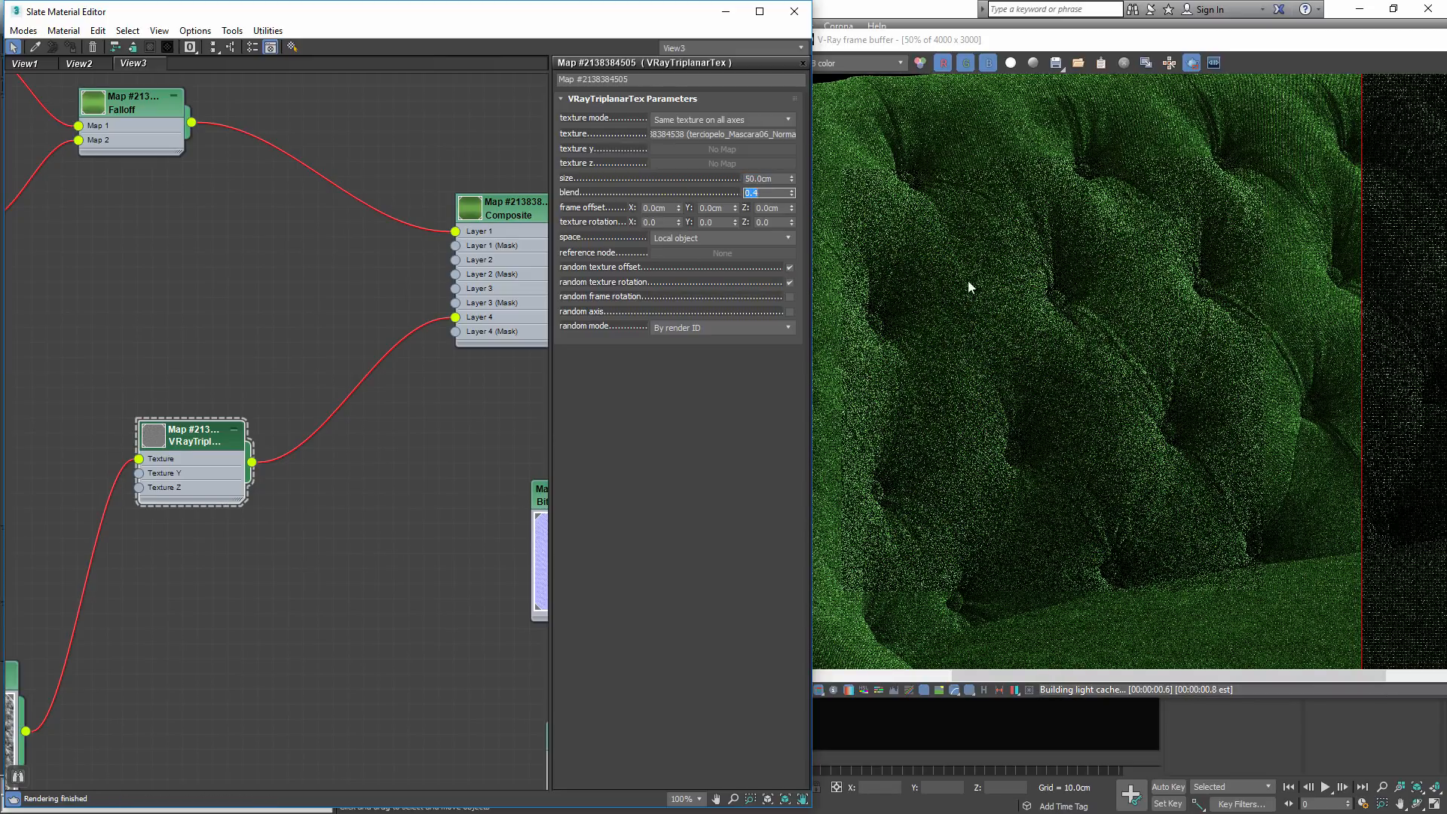
- Narrow the render region to a few tufts on the backrest and compare the velvet at 50% and 100% magnification
{"action": "left_click_drag", "start_coordinate": [877, 210], "coordinate": [1146, 463]}
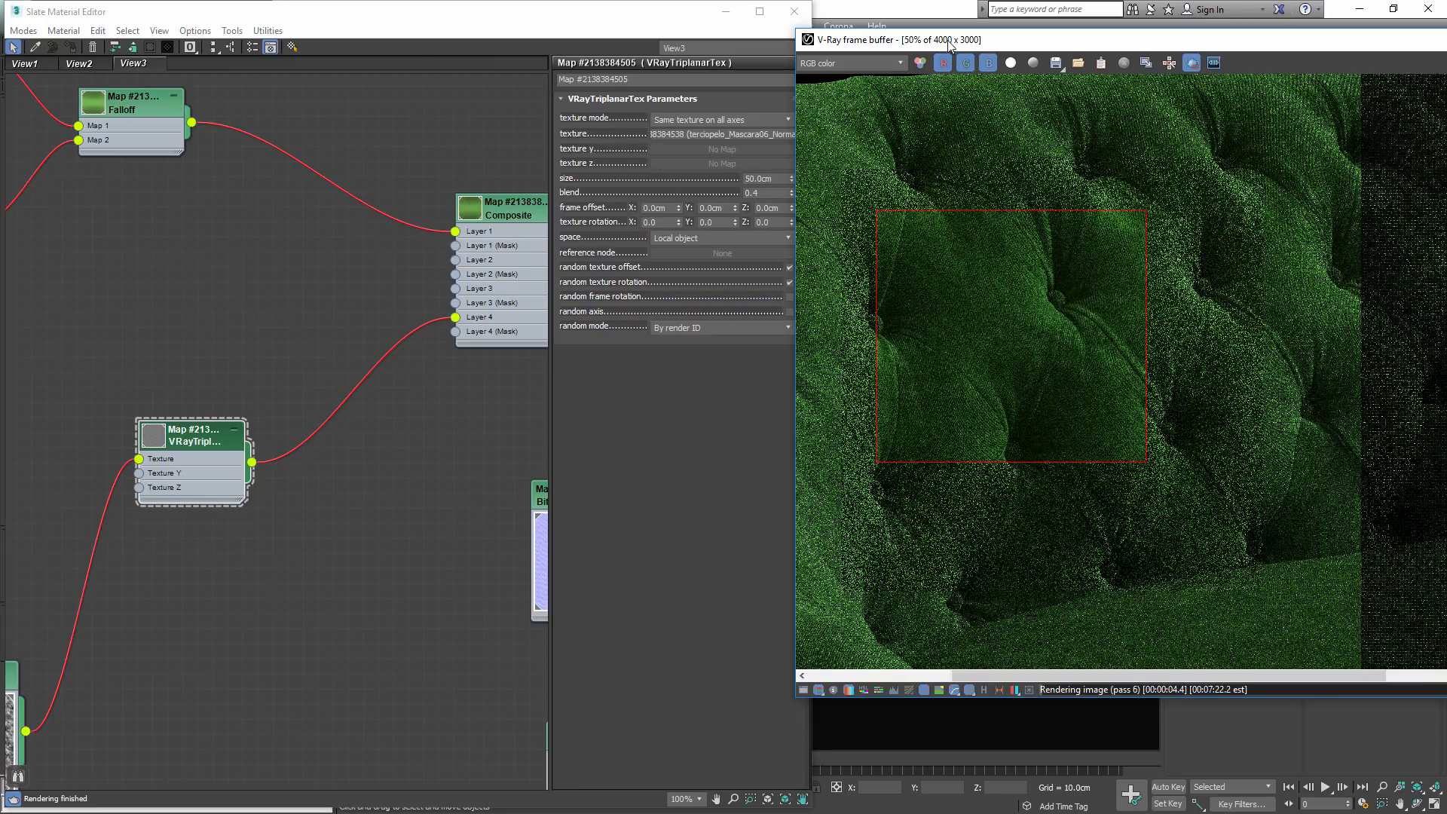
{"action": "scroll", "coordinate": [1013, 314], "scroll_direction": "up", "scroll_amount": 1}
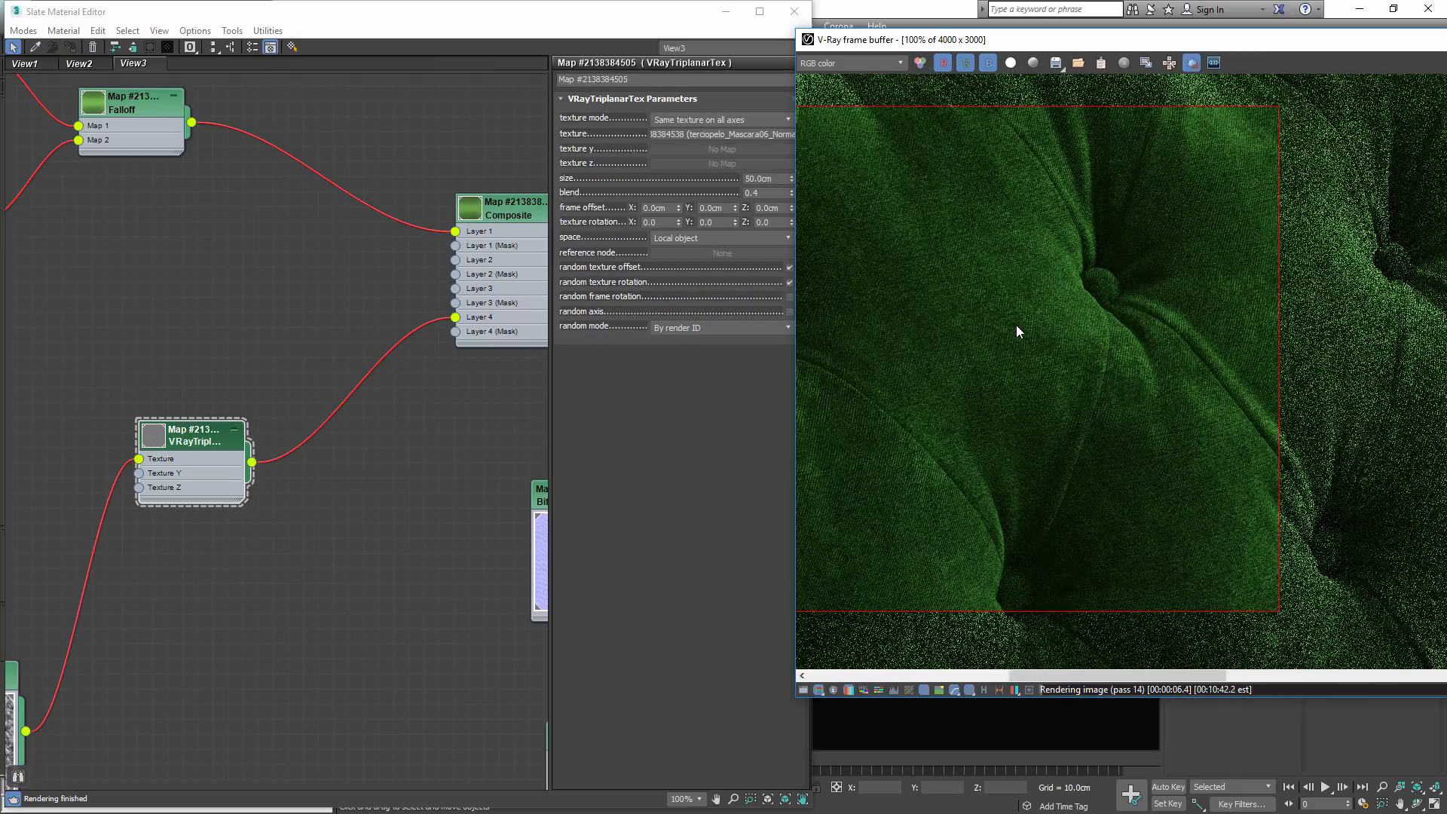
{"action": "scroll", "coordinate": [1016, 325], "scroll_direction": "down", "scroll_amount": 1}
{"action": "scroll", "coordinate": [1023, 350], "scroll_direction": "up", "scroll_amount": 1}
{"action": "scroll", "coordinate": [1024, 352], "scroll_direction": "down", "scroll_amount": 1}
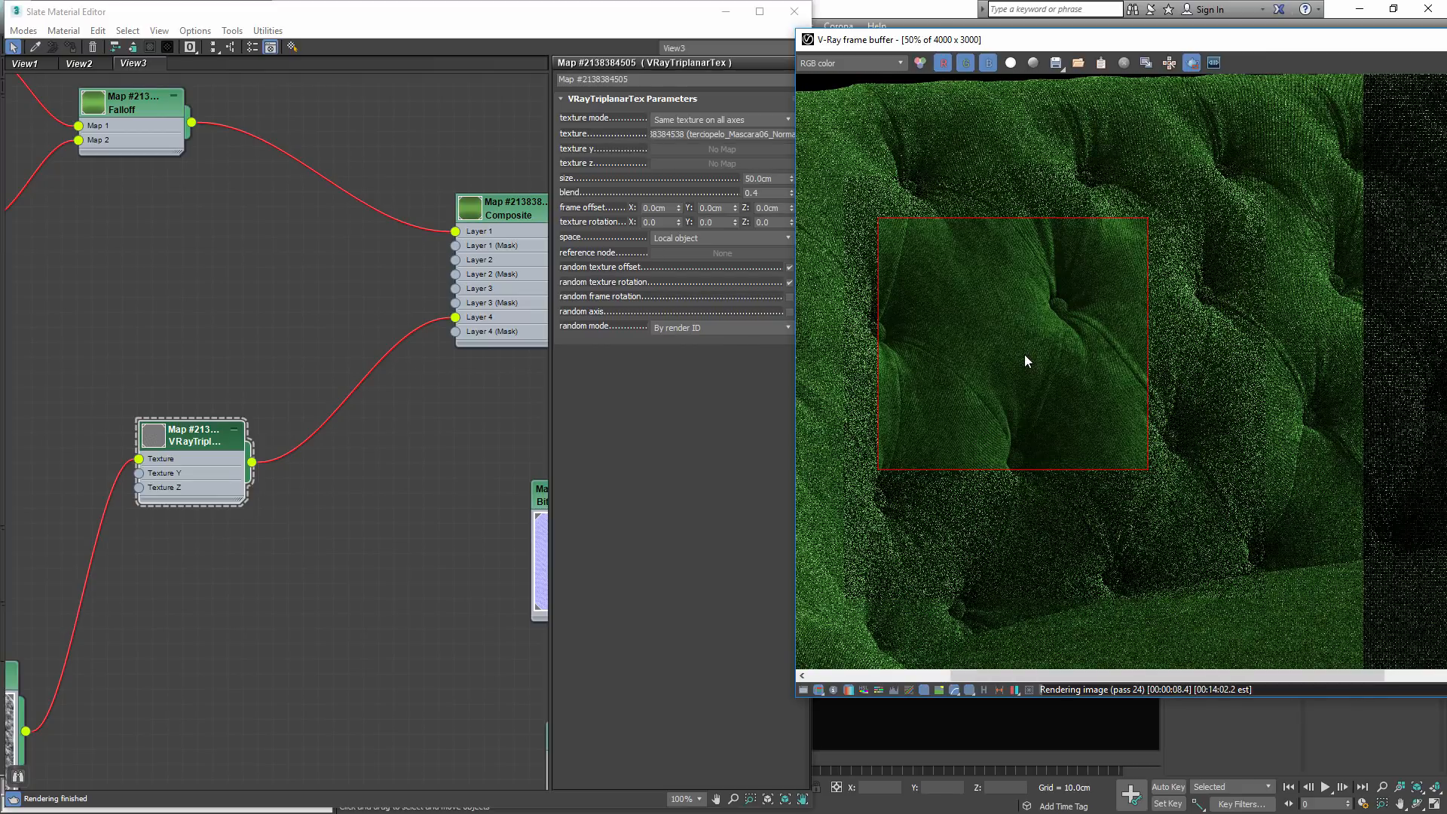
{"action": "scroll", "coordinate": [975, 422], "scroll_direction": "up", "scroll_amount": 1}
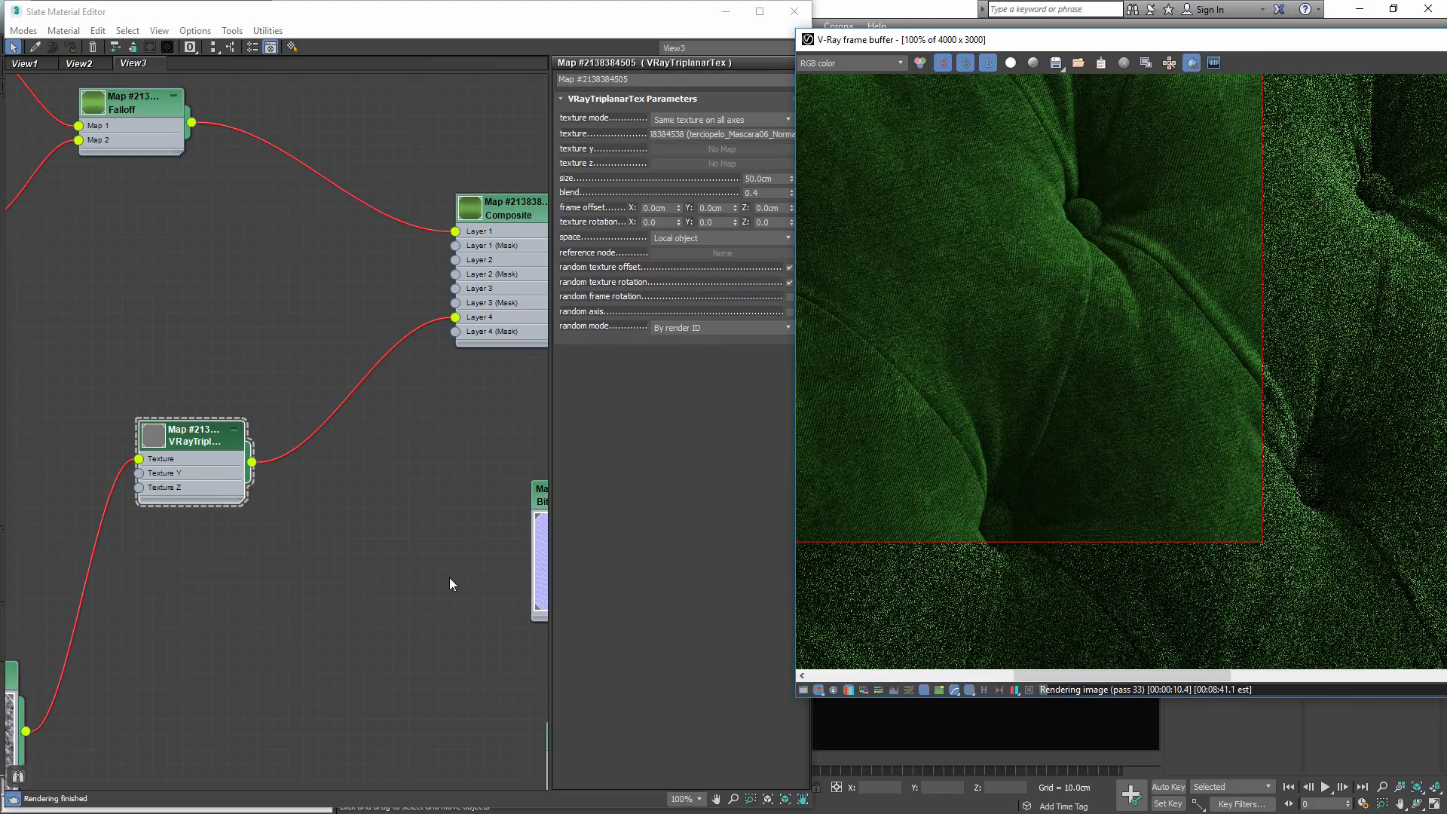
- Tidy the node layout by moving the mask Bitmap closer to its VRayTriplanarTex and stacking the two normal Bitmaps close together
{"action": "middle_click_drag", "start_coordinate": [449, 577], "coordinate": [431, 500]}
{"action": "scroll", "coordinate": [431, 500], "scroll_direction": "down", "scroll_amount": 1}
{"action": "left_click_drag", "start_coordinate": [42, 585], "coordinate": [80, 534]}
{"action": "left_click_drag", "start_coordinate": [201, 389], "coordinate": [299, 375]}
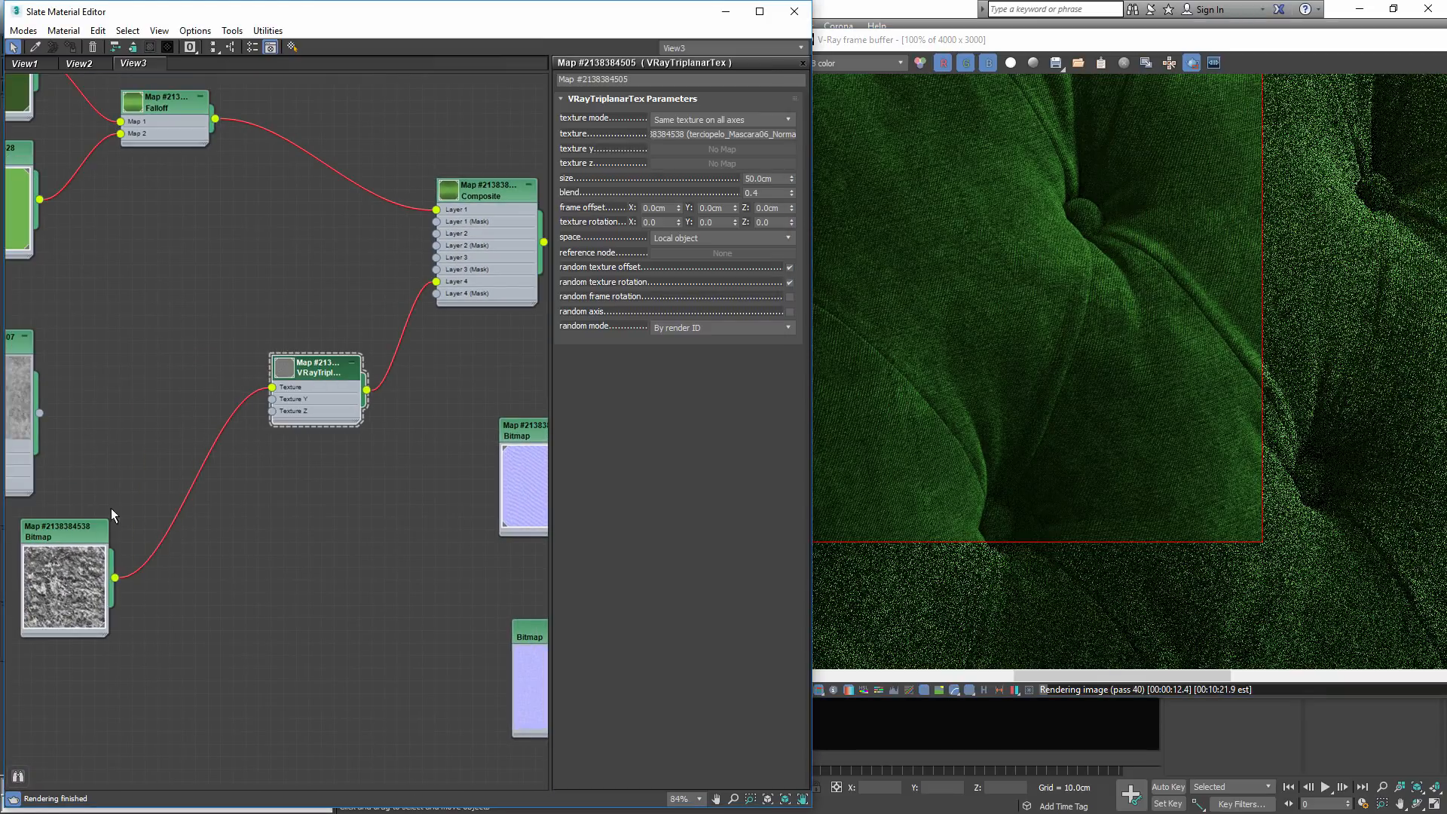
{"action": "left_click_drag", "start_coordinate": [85, 528], "coordinate": [160, 464]}
{"action": "left_click_drag", "start_coordinate": [302, 382], "coordinate": [255, 420]}
{"action": "middle_click_drag", "start_coordinate": [503, 556], "coordinate": [226, 465]}
{"action": "scroll", "coordinate": [277, 585], "scroll_direction": "up", "scroll_amount": 1}
{"action": "left_click_drag", "start_coordinate": [264, 579], "coordinate": [154, 536]}
{"action": "left_click_drag", "start_coordinate": [268, 391], "coordinate": [151, 401]}
{"action": "left_click_drag", "start_coordinate": [162, 524], "coordinate": [128, 523]}
- Create a Composite map node with an enlarged preview between the normal Bitmaps and their VRayTriplanarTex
{"action": "middle_click_drag", "start_coordinate": [530, 436], "coordinate": [437, 425]}
{"action": "mouse_move", "coordinate": [309, 514]}
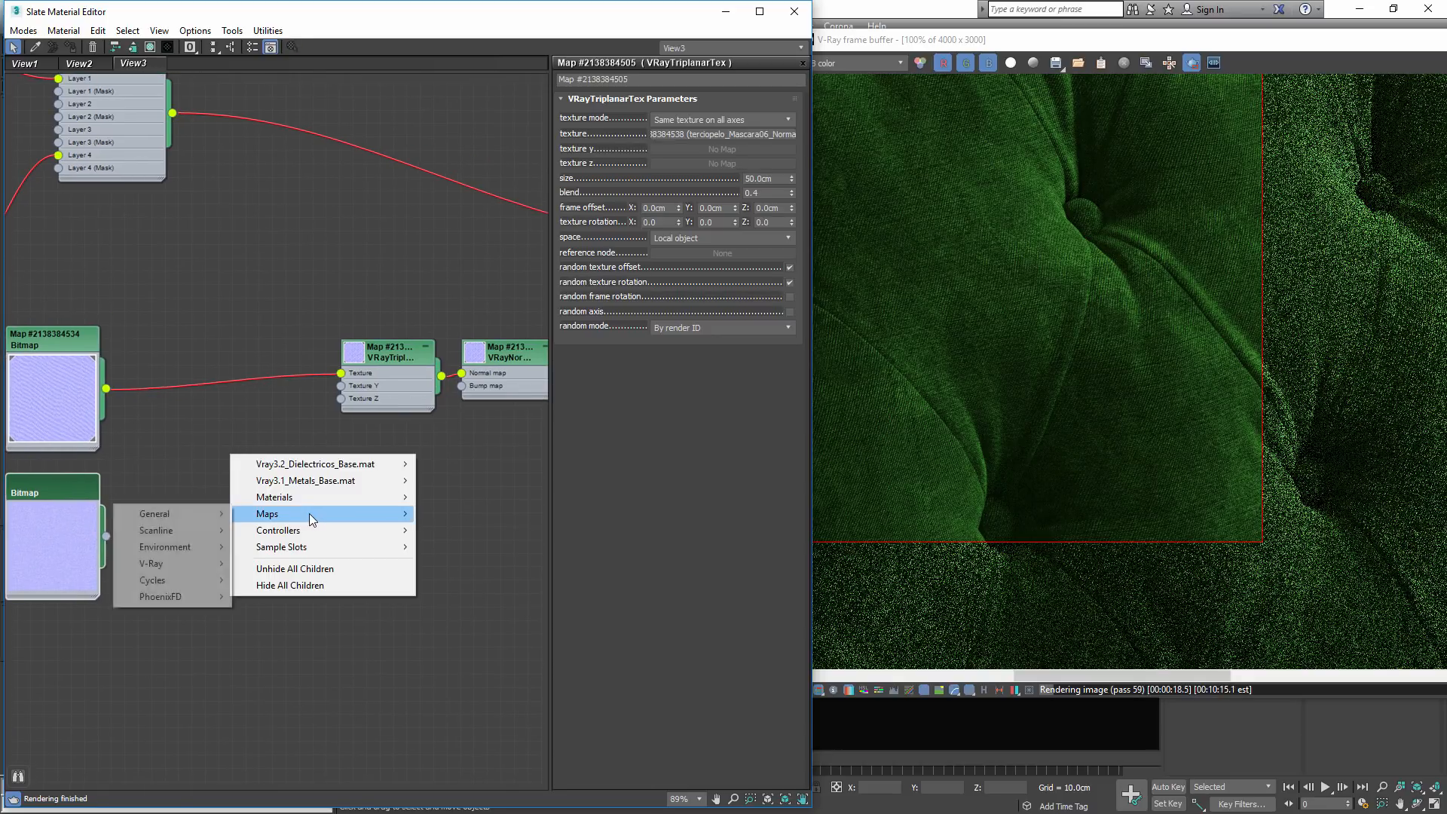
{"action": "mouse_move", "coordinate": [174, 516]}
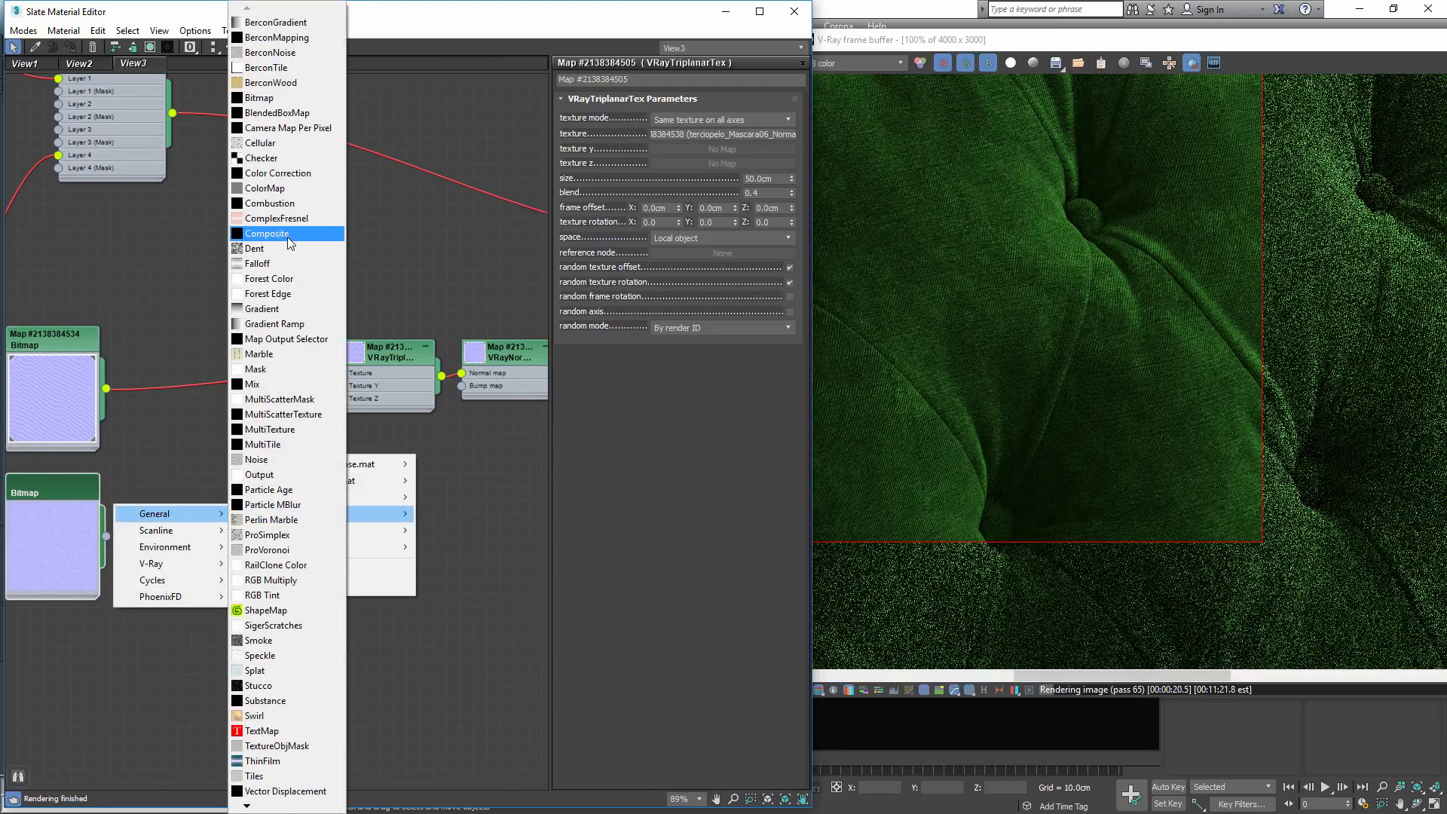
{"action": "left_click", "coordinate": [289, 234]}
{"action": "double_click", "coordinate": [232, 451]}
{"action": "left_click_drag", "start_coordinate": [232, 451], "coordinate": [251, 427]}
- Add a second layer to the new Composite, connect the upper and lower normal Bitmaps to Layers 1 and 2, and place it below the VRayTriplanarTex
{"action": "left_click_drag", "start_coordinate": [107, 389], "coordinate": [193, 534]}
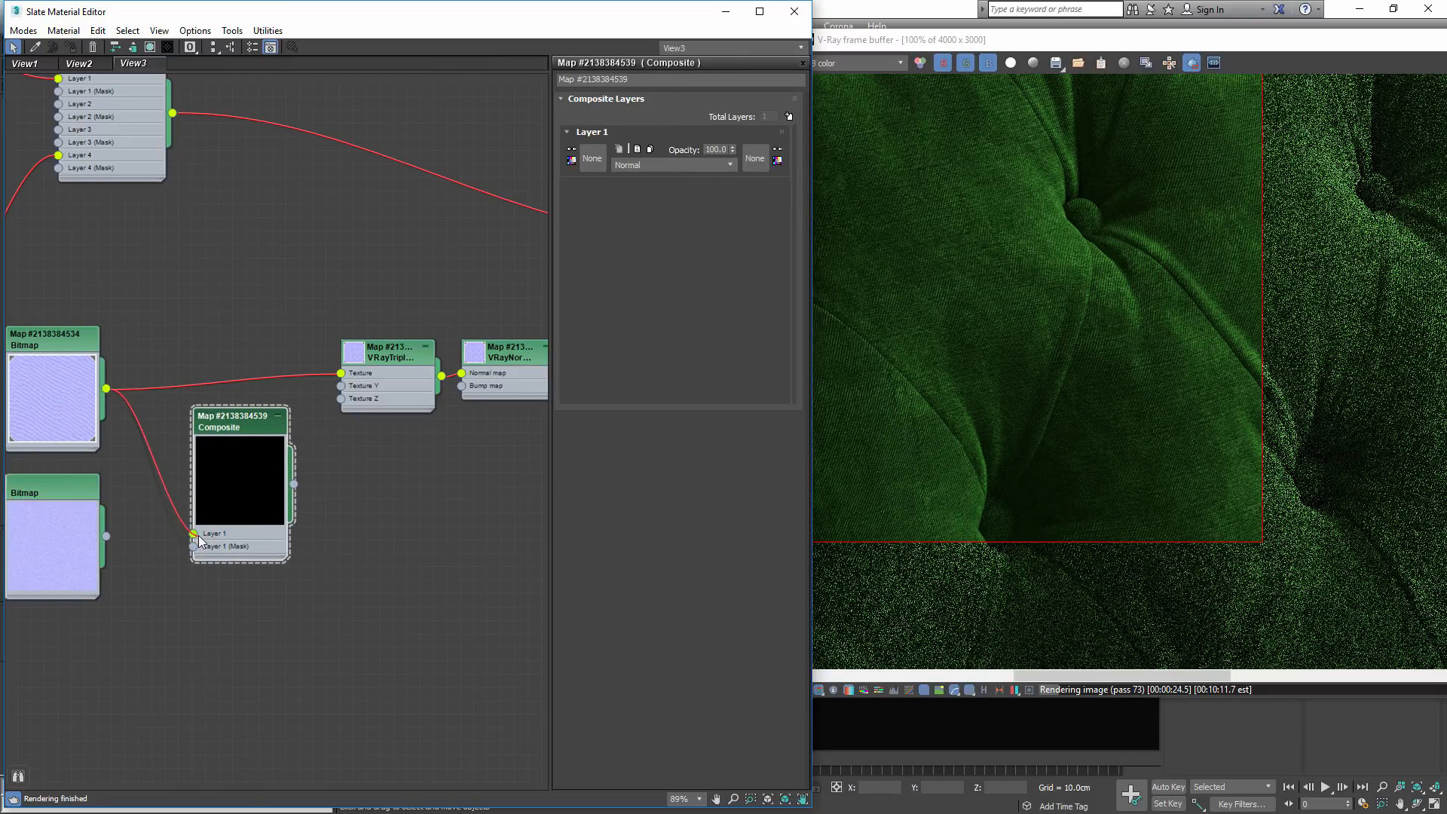
{"action": "left_click", "coordinate": [790, 117]}
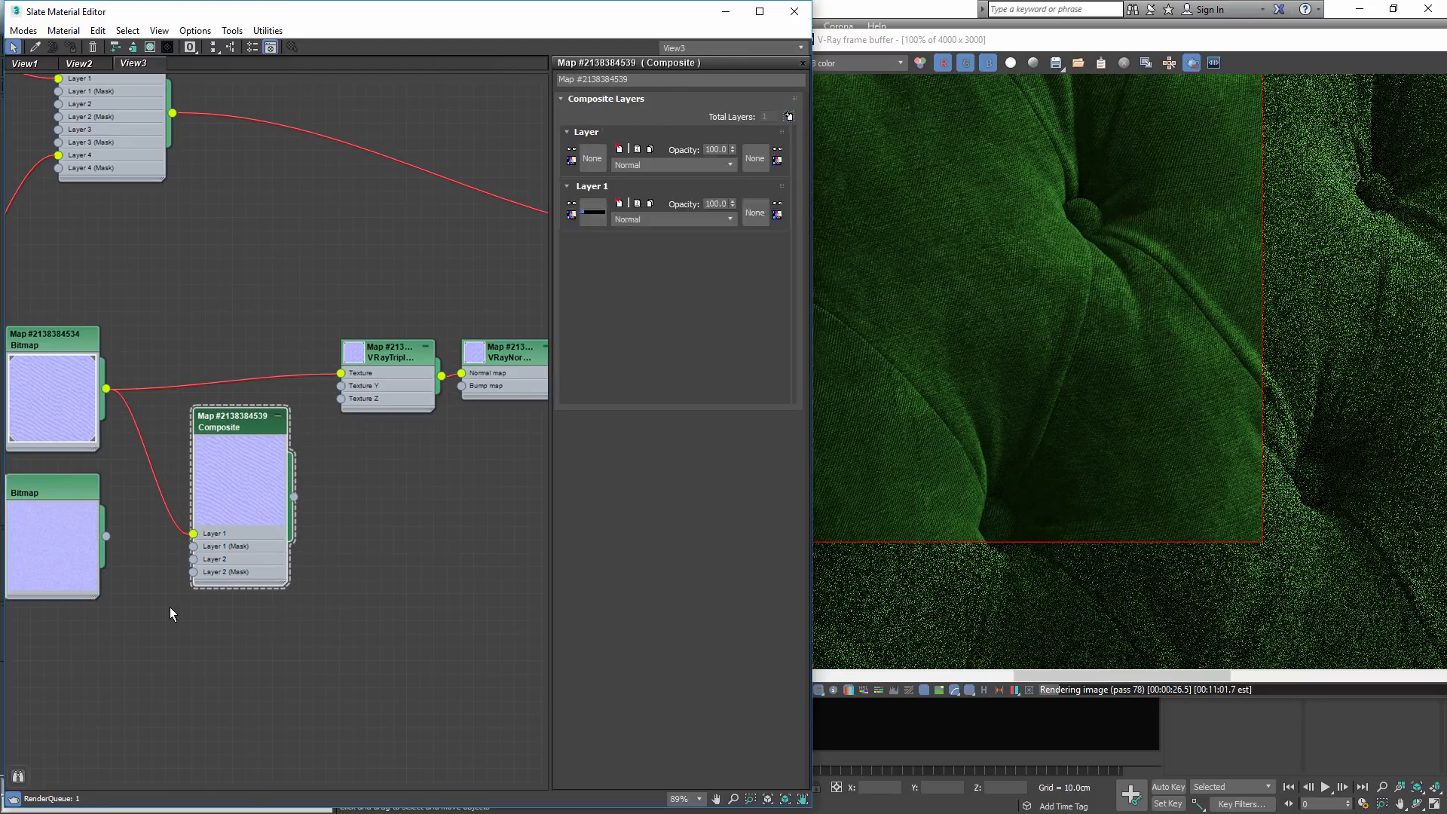
{"action": "left_click_drag", "start_coordinate": [200, 570], "coordinate": [195, 559]}
{"action": "left_click_drag", "start_coordinate": [258, 448], "coordinate": [395, 471]}
{"action": "scroll", "coordinate": [372, 446], "scroll_direction": "down", "scroll_amount": 3}
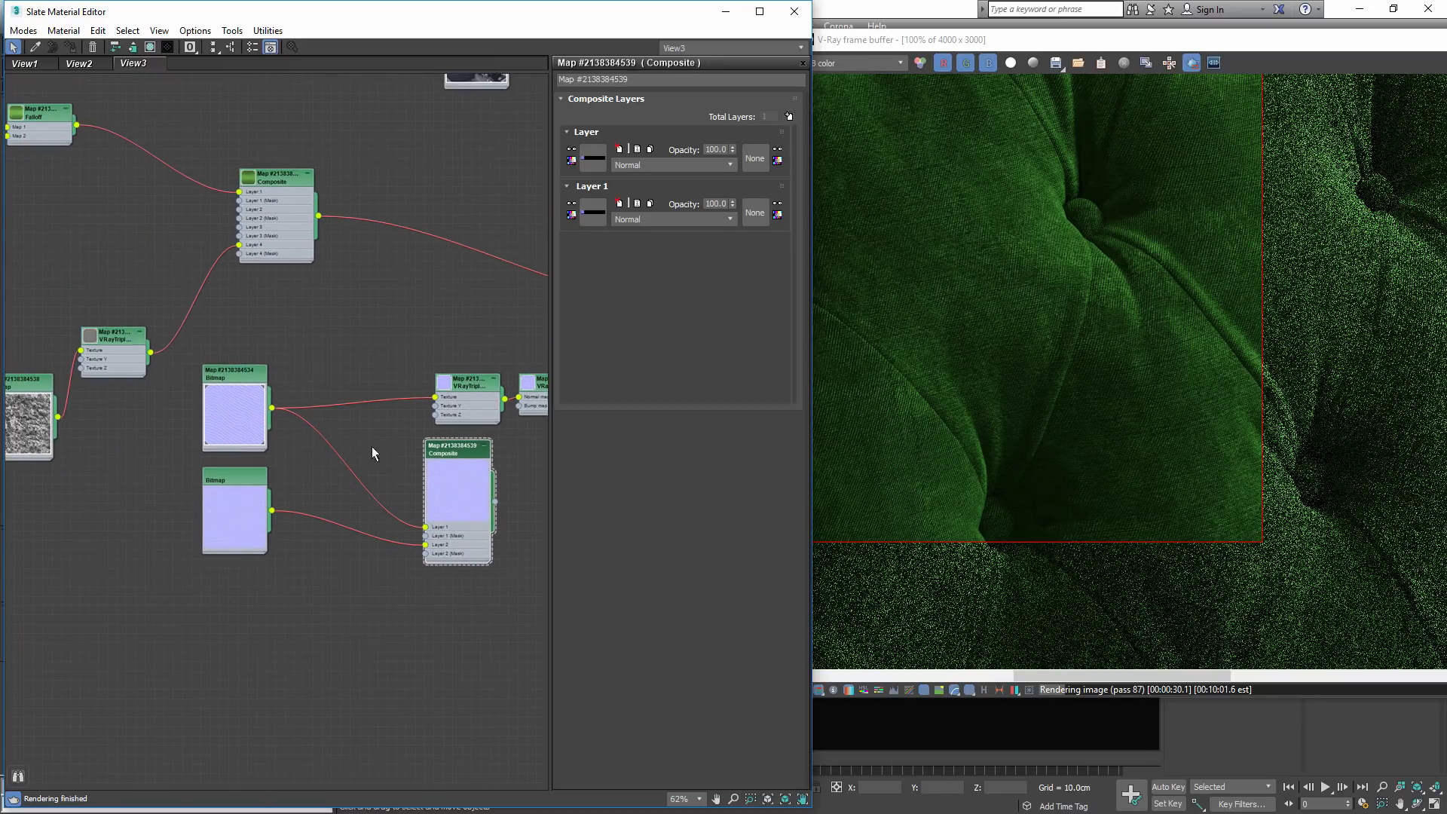
- Open the parameters of the mask's VRayTriplanarTex and shift its node nearer to the normal-pattern Bitmaps
{"action": "double_click", "coordinate": [107, 337]}
{"action": "middle_click_drag", "start_coordinate": [111, 355], "coordinate": [231, 332]}
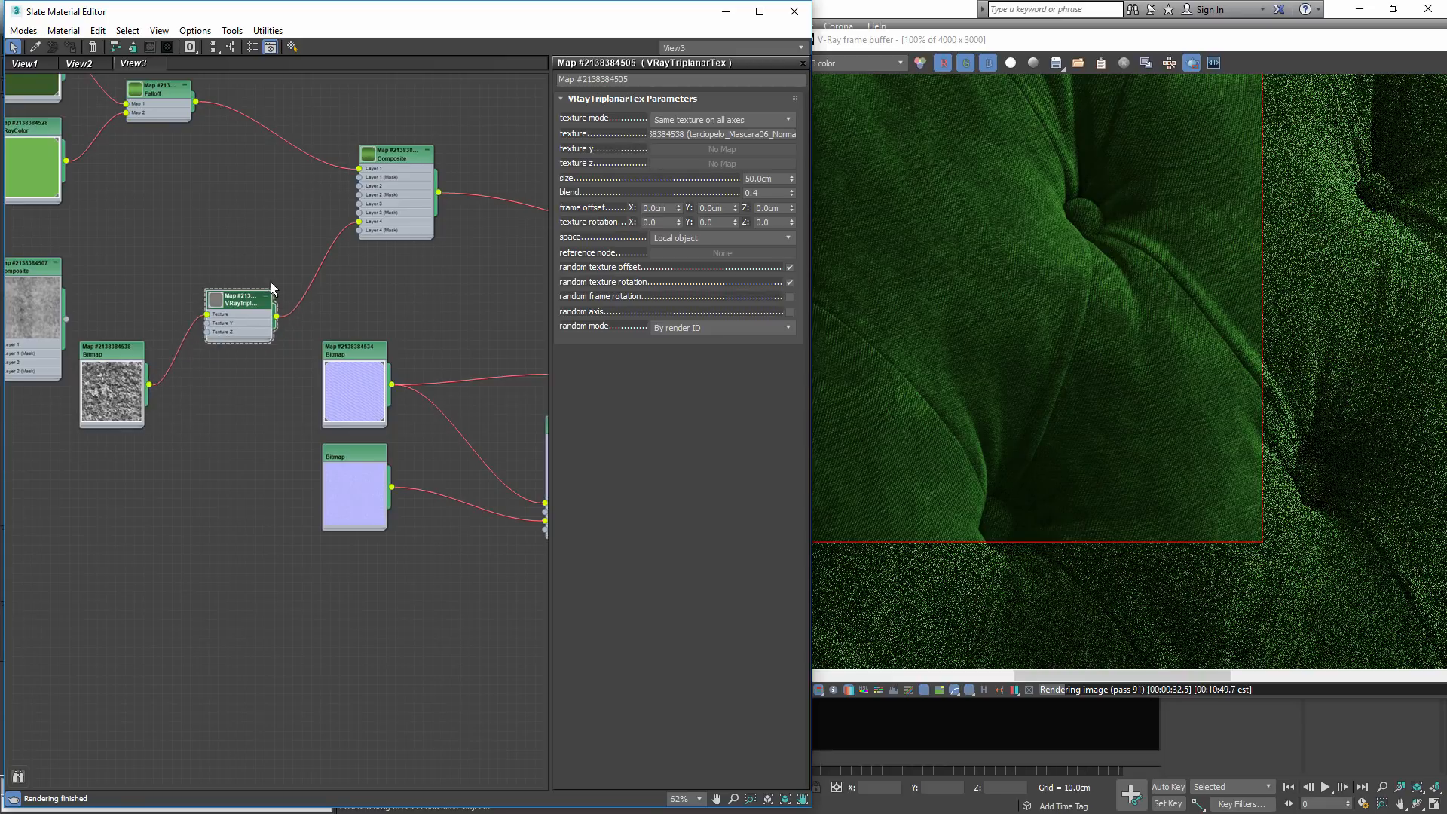
{"action": "left_click_drag", "start_coordinate": [256, 303], "coordinate": [265, 281]}
{"action": "middle_click_drag", "start_coordinate": [265, 280], "coordinate": [77, 275]}
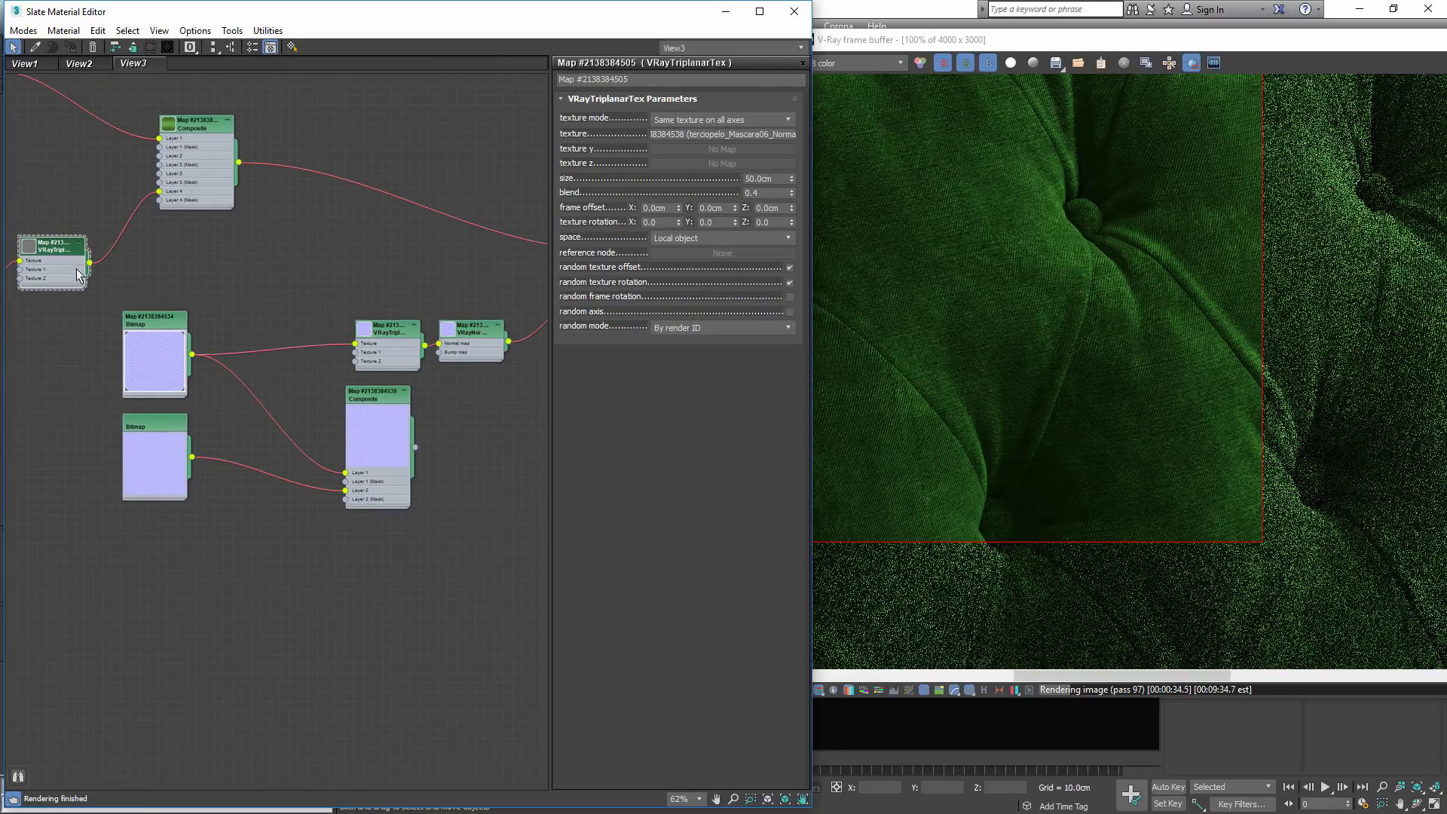
{"action": "mouse_move", "coordinate": [61, 251]}
{"action": "left_mouse_down"}
{"action": "mouse_move", "coordinate": [96, 257]}
{"action": "mouse_move", "coordinate": [72, 258]}
{"action": "left_mouse_up"}
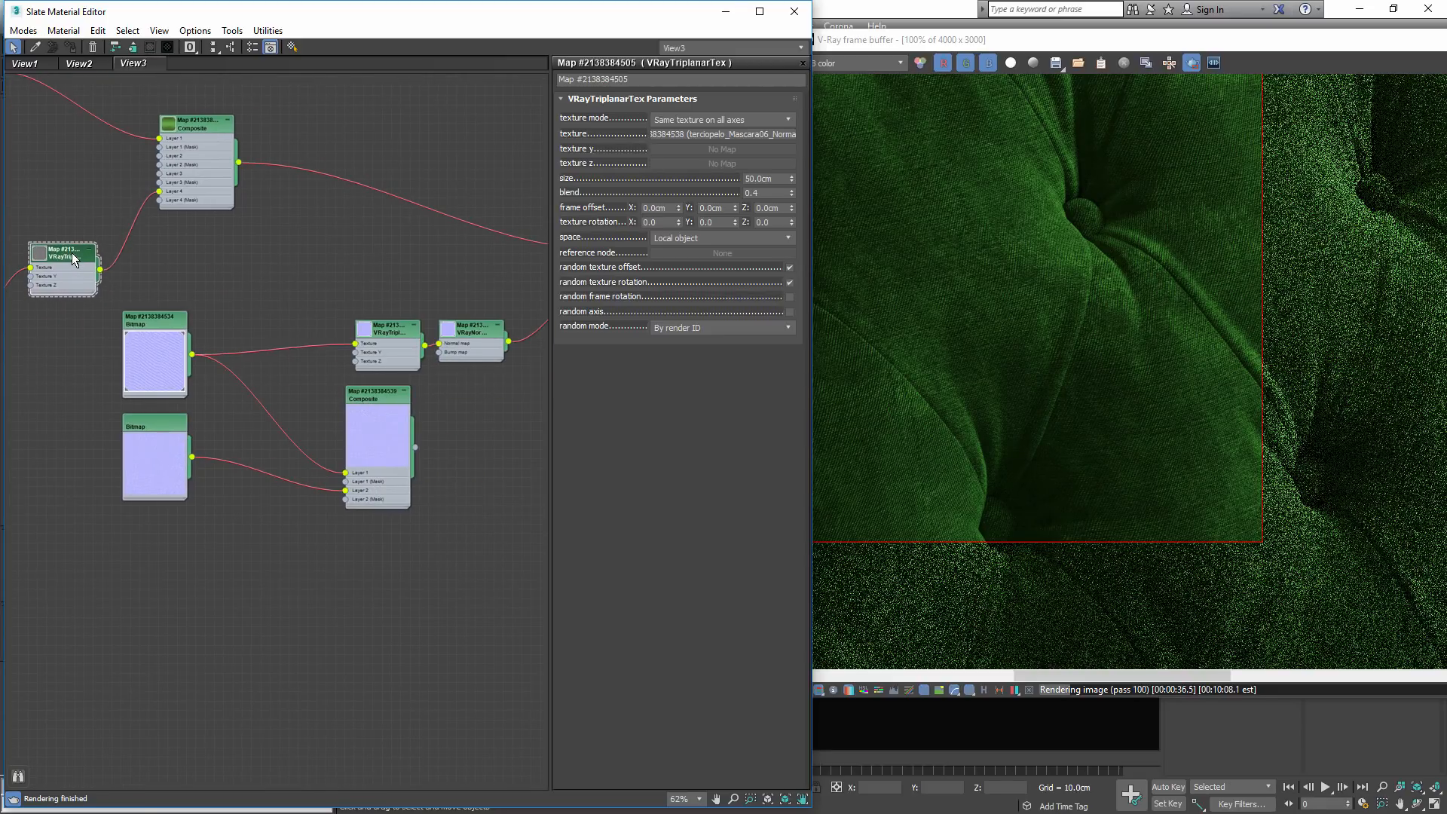
- Spread the normal pattern's VRayTriplanarTex and the Composite apart, and connect the VRayTriplanarTex output to Composite Layer 1
{"action": "scroll", "coordinate": [360, 394], "scroll_direction": "up", "scroll_amount": 2}
{"action": "middle_click_drag", "start_coordinate": [360, 393], "coordinate": [234, 293]}
{"action": "scroll", "coordinate": [233, 292], "scroll_direction": "up", "scroll_amount": 2}
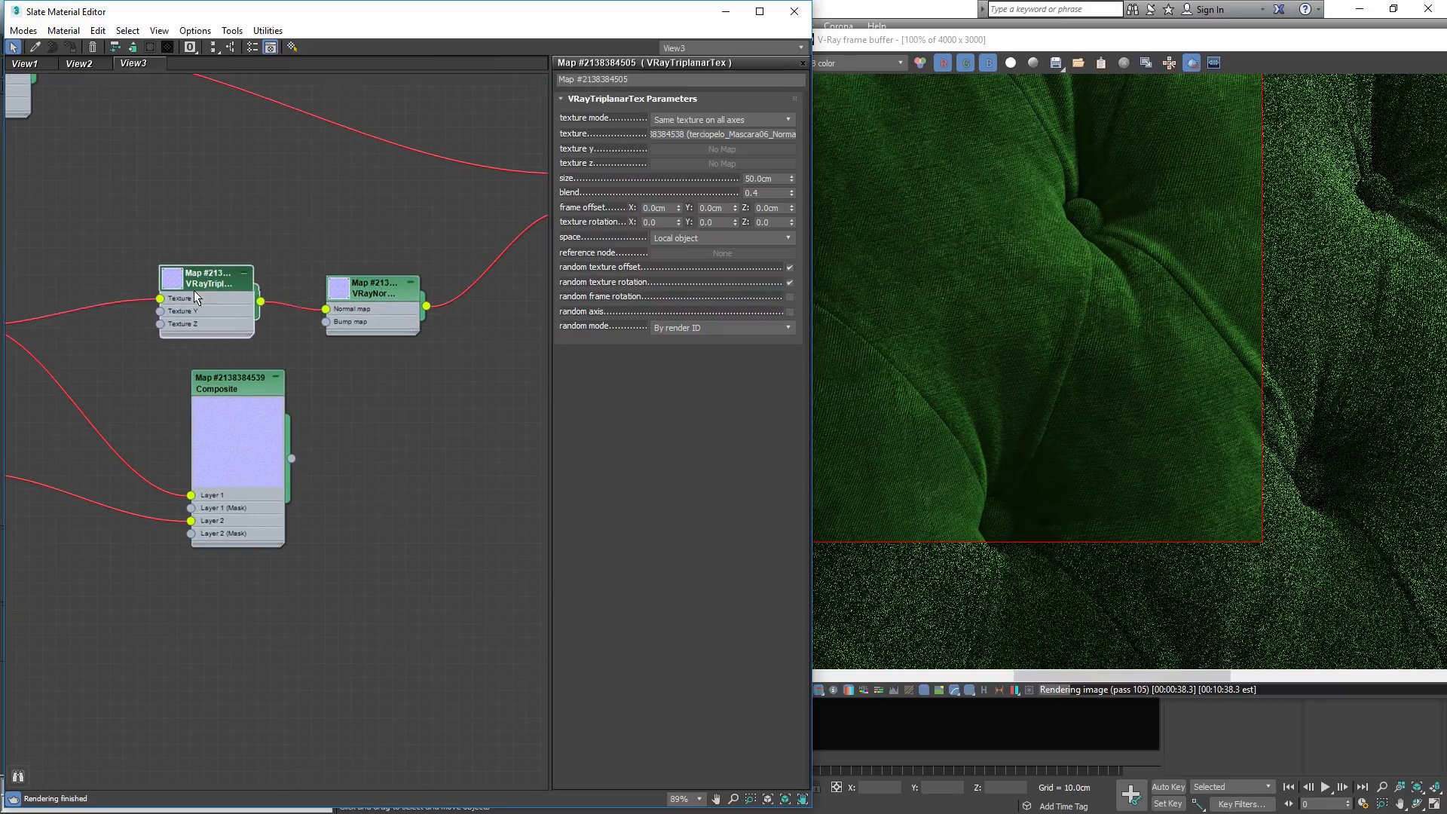
{"action": "left_click_drag", "start_coordinate": [193, 291], "coordinate": [269, 277]}
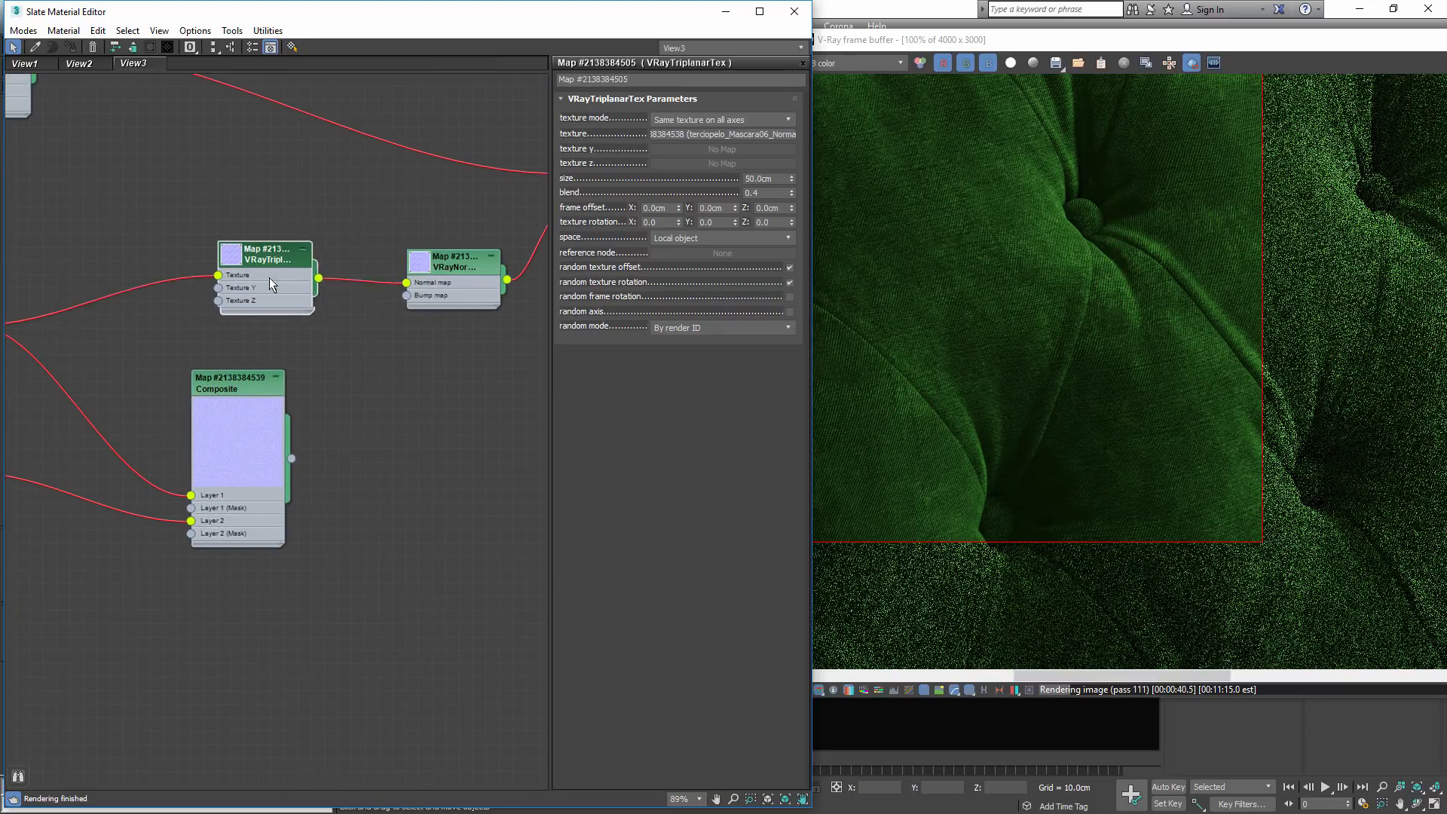
{"action": "middle_click_drag", "start_coordinate": [273, 409], "coordinate": [366, 445]}
{"action": "left_click_drag", "start_coordinate": [366, 445], "coordinate": [461, 415]}
{"action": "left_click_drag", "start_coordinate": [363, 268], "coordinate": [241, 268]}
{"action": "left_click_drag", "start_coordinate": [357, 338], "coordinate": [402, 475]}
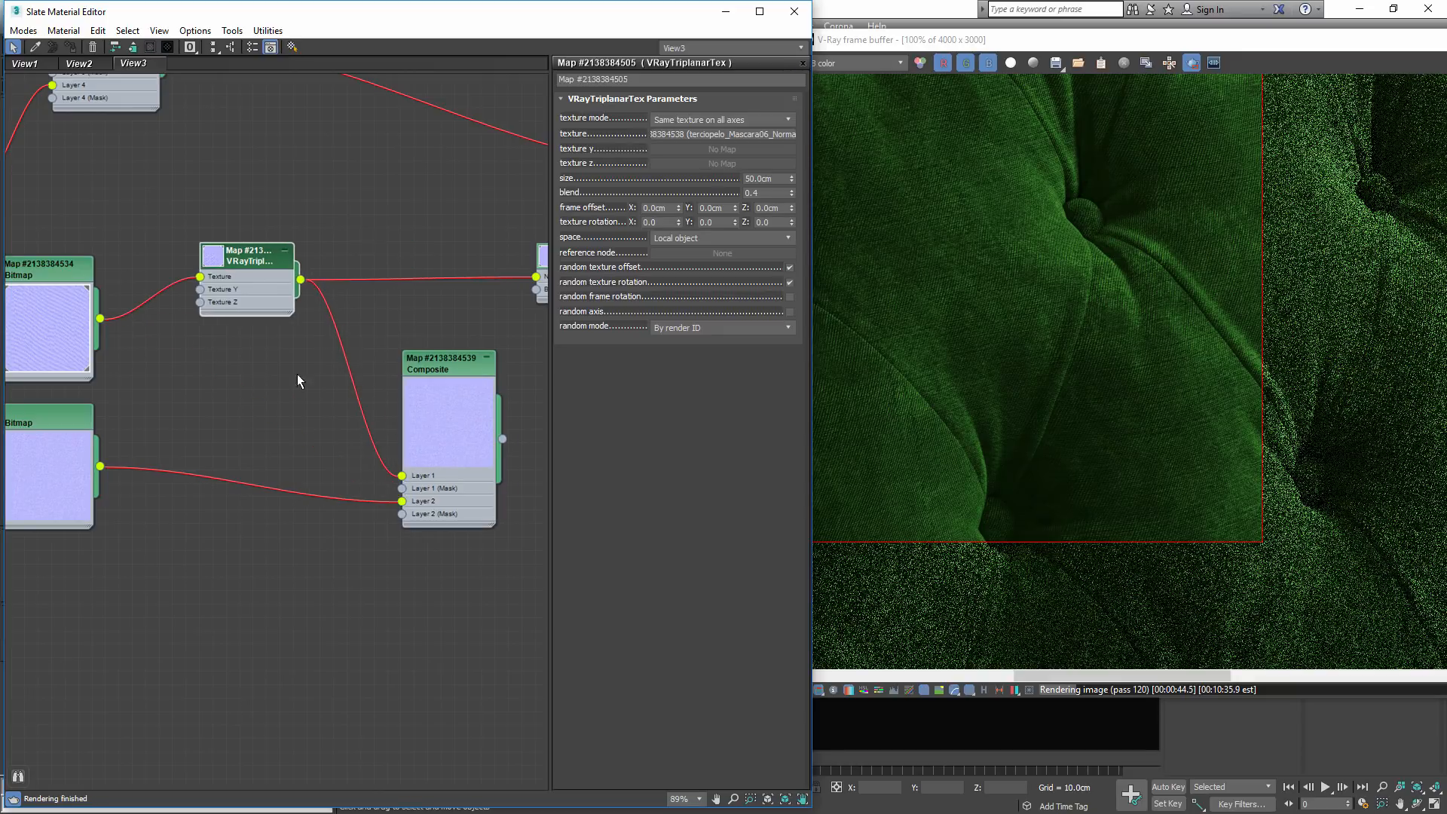
- Duplicate the VRayTriplanarTex below the original, feed the lower normal Bitmap into its Texture input, and connect its output to Composite Layer 2
{"action": "left_click_drag", "start_coordinate": [254, 267], "coordinate": [267, 441], "text": "shift"}
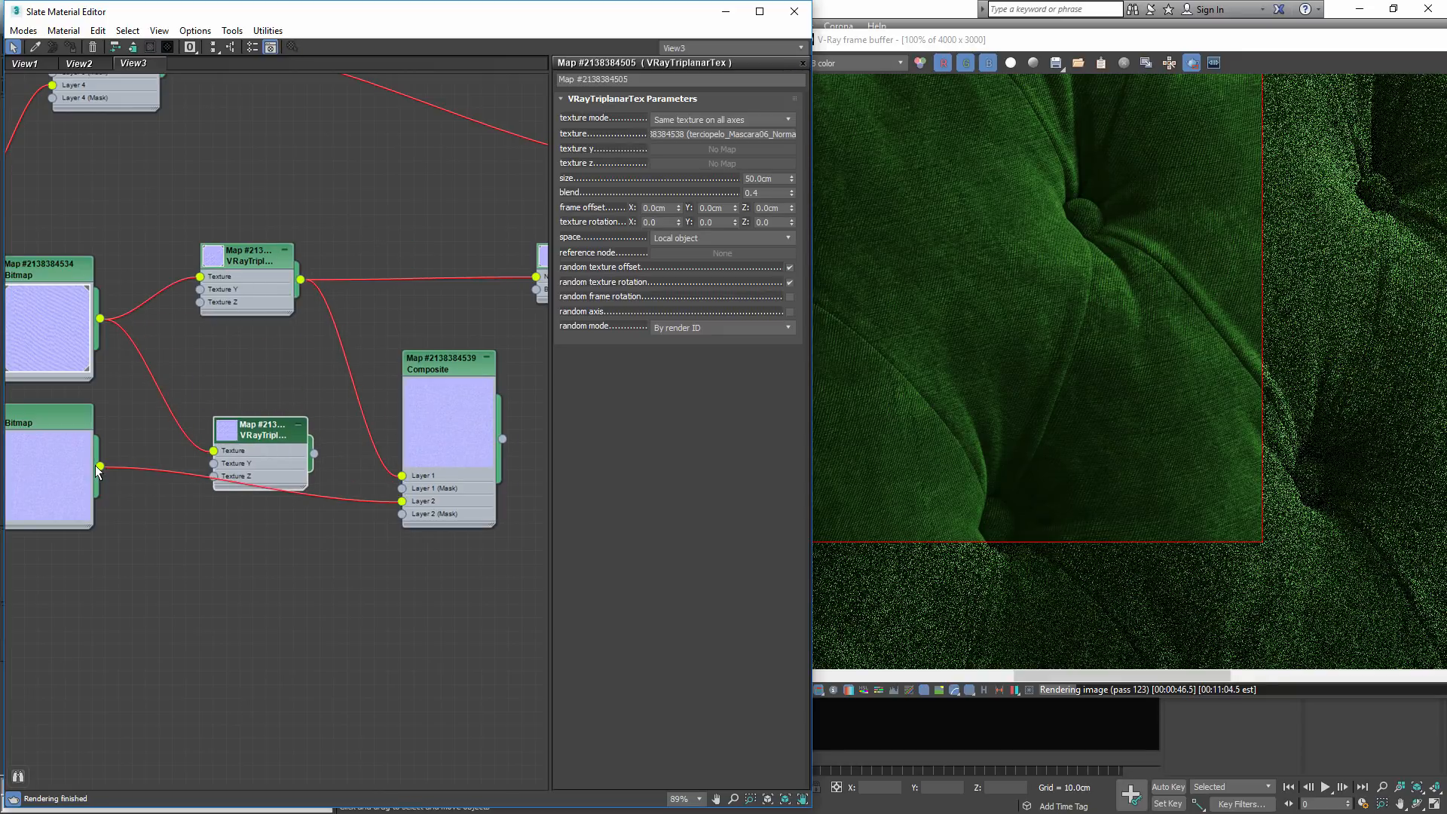
{"action": "left_click_drag", "start_coordinate": [101, 466], "coordinate": [215, 450]}
{"action": "left_click_drag", "start_coordinate": [402, 503], "coordinate": [402, 502]}
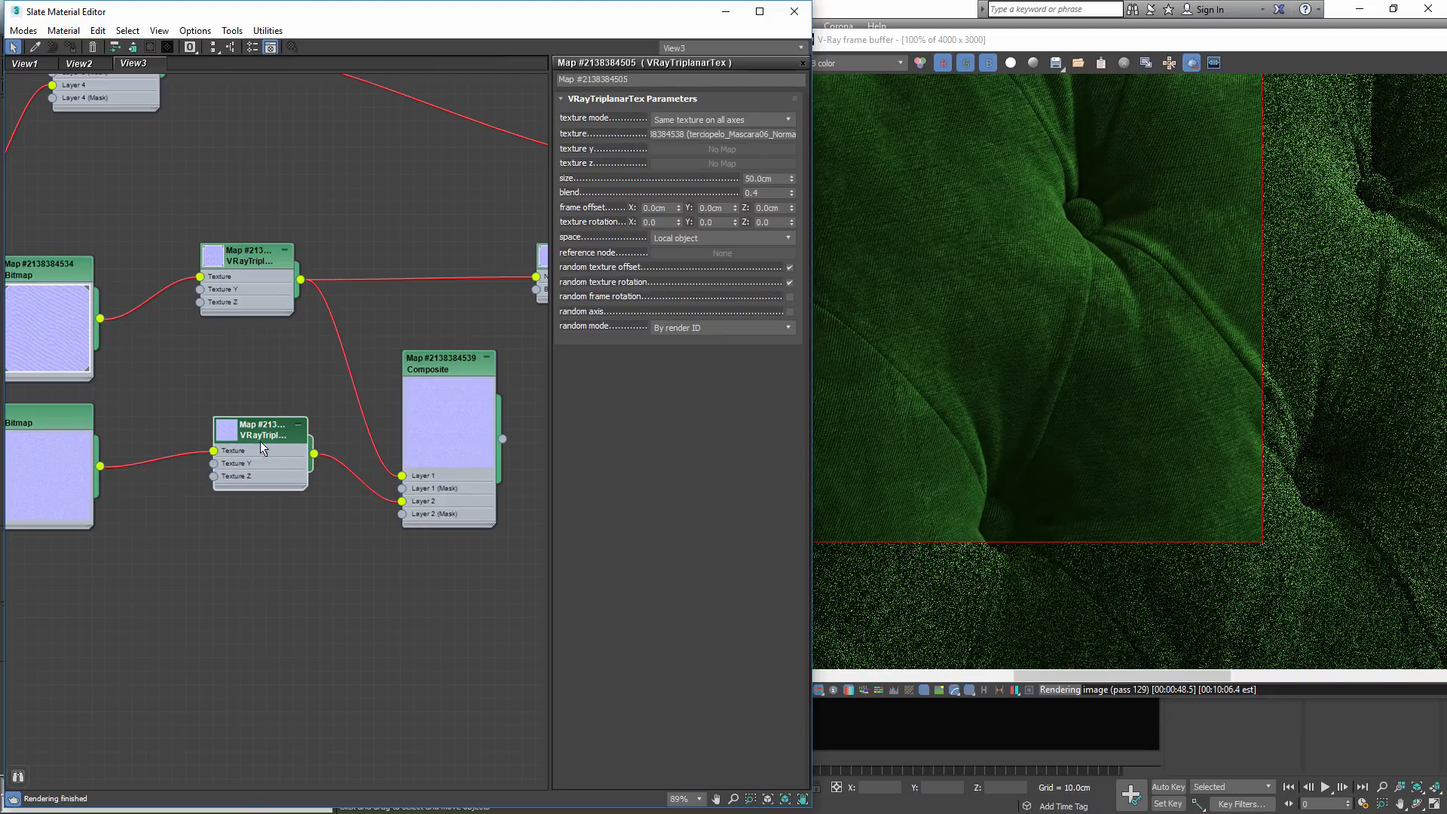
- Rearrange the triplanar and Composite nodes, and connect the Composite output to the Normal map input of the VRayNormalMap
{"action": "left_click_drag", "start_coordinate": [263, 446], "coordinate": [223, 446]}
{"action": "left_click_drag", "start_coordinate": [482, 428], "coordinate": [456, 361]}
{"action": "left_click_drag", "start_coordinate": [243, 277], "coordinate": [203, 317]}
{"action": "middle_click_drag", "start_coordinate": [467, 357], "coordinate": [187, 386]}
{"action": "scroll", "coordinate": [187, 386], "scroll_direction": "up", "scroll_amount": 1}
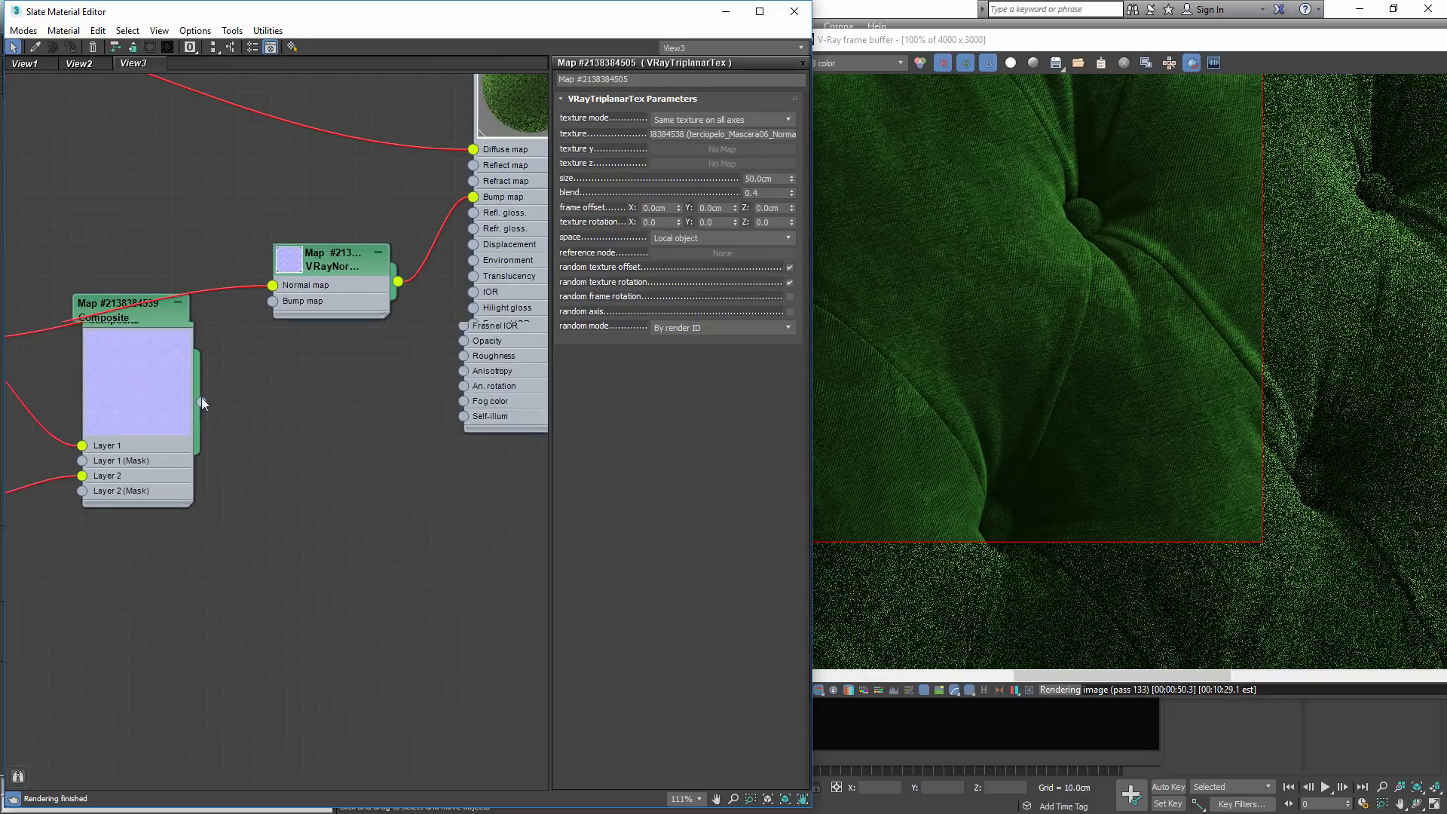
{"action": "left_click_drag", "start_coordinate": [197, 404], "coordinate": [273, 287]}
{"action": "left_click_drag", "start_coordinate": [175, 377], "coordinate": [125, 377]}
- Align the upper VRayTriplanarTex above its duplicate, between the two normal Bitmaps and the Composite
{"action": "middle_click_drag", "start_coordinate": [131, 517], "coordinate": [363, 446]}
{"action": "scroll", "coordinate": [357, 487], "scroll_direction": "down", "scroll_amount": 2}
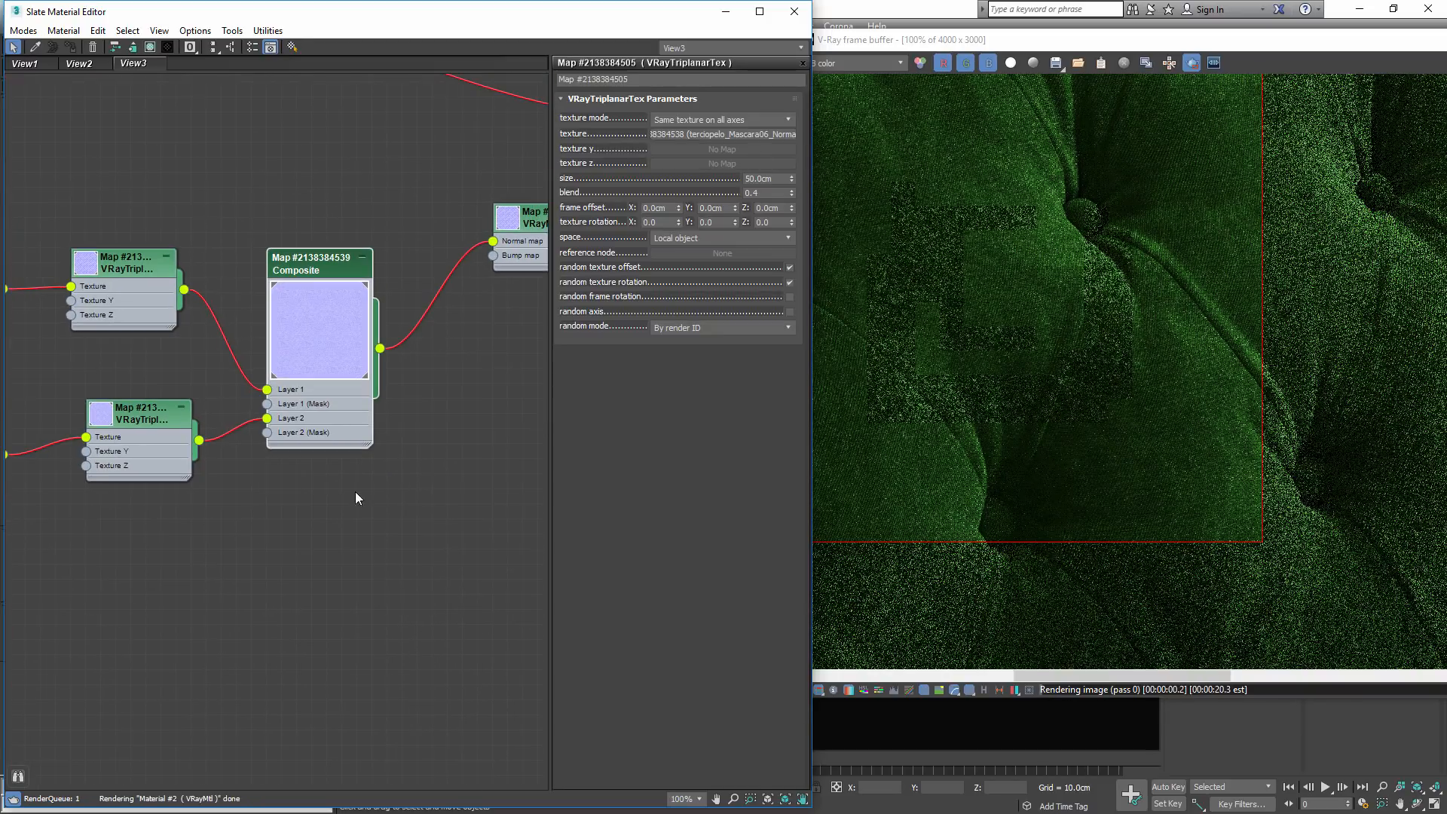
{"action": "scroll", "coordinate": [123, 452], "scroll_direction": "up", "scroll_amount": 1}
{"action": "middle_click_drag", "start_coordinate": [129, 454], "coordinate": [352, 470]}
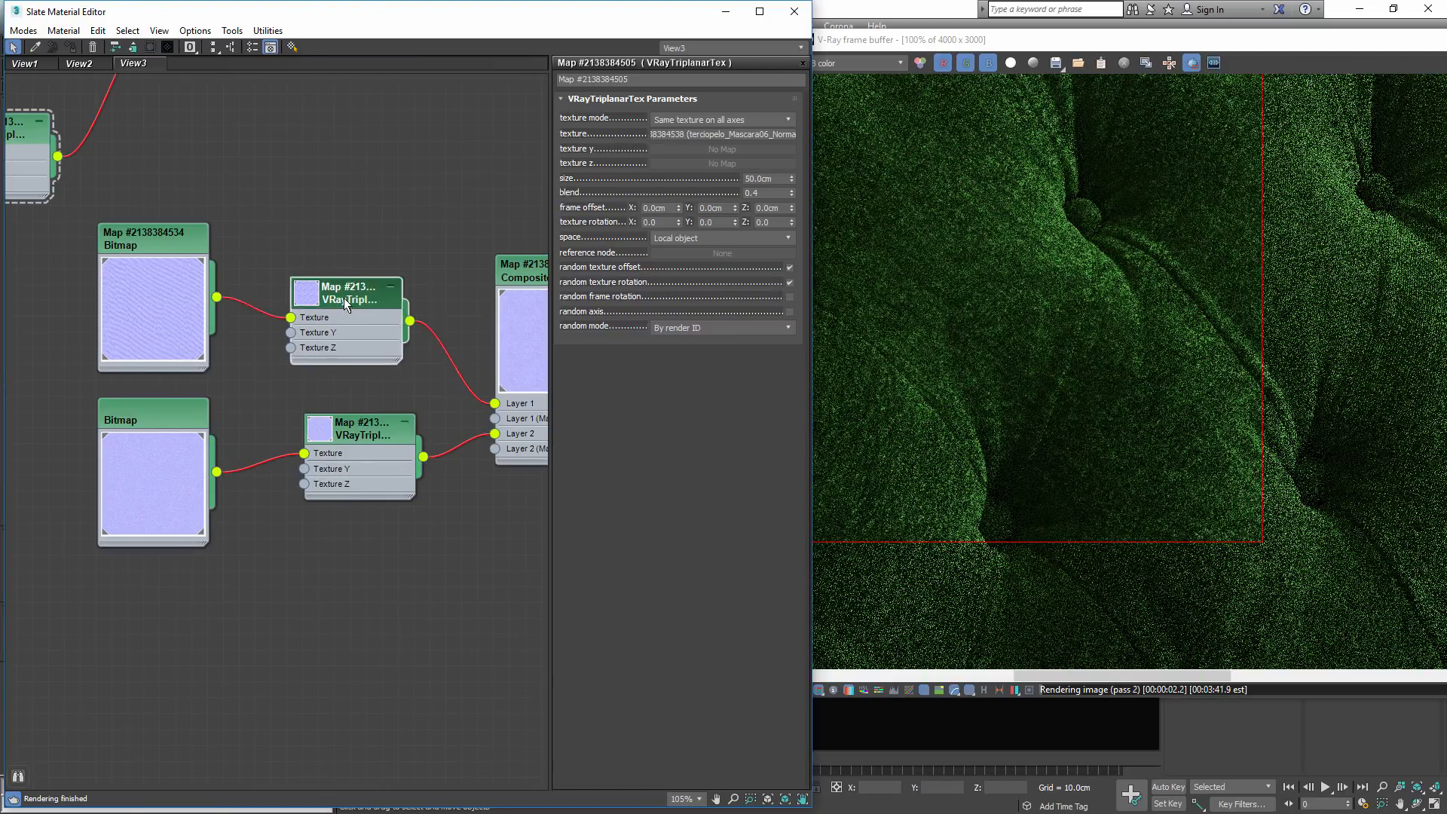
{"action": "left_click_drag", "start_coordinate": [343, 297], "coordinate": [360, 287]}
{"action": "scroll", "coordinate": [358, 414], "scroll_direction": "down", "scroll_amount": 2}
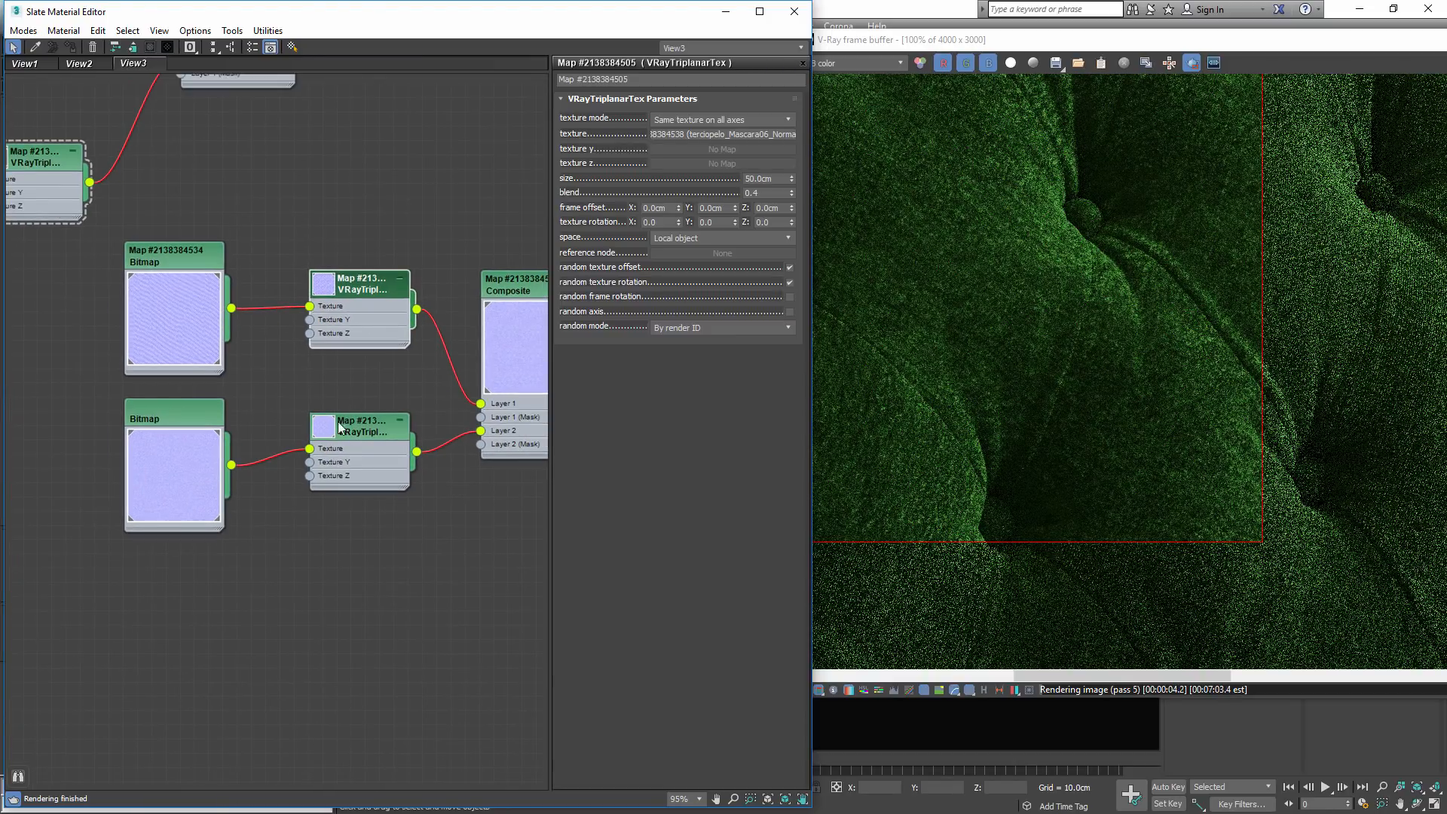
{"action": "middle_click_drag", "start_coordinate": [392, 462], "coordinate": [325, 436]}
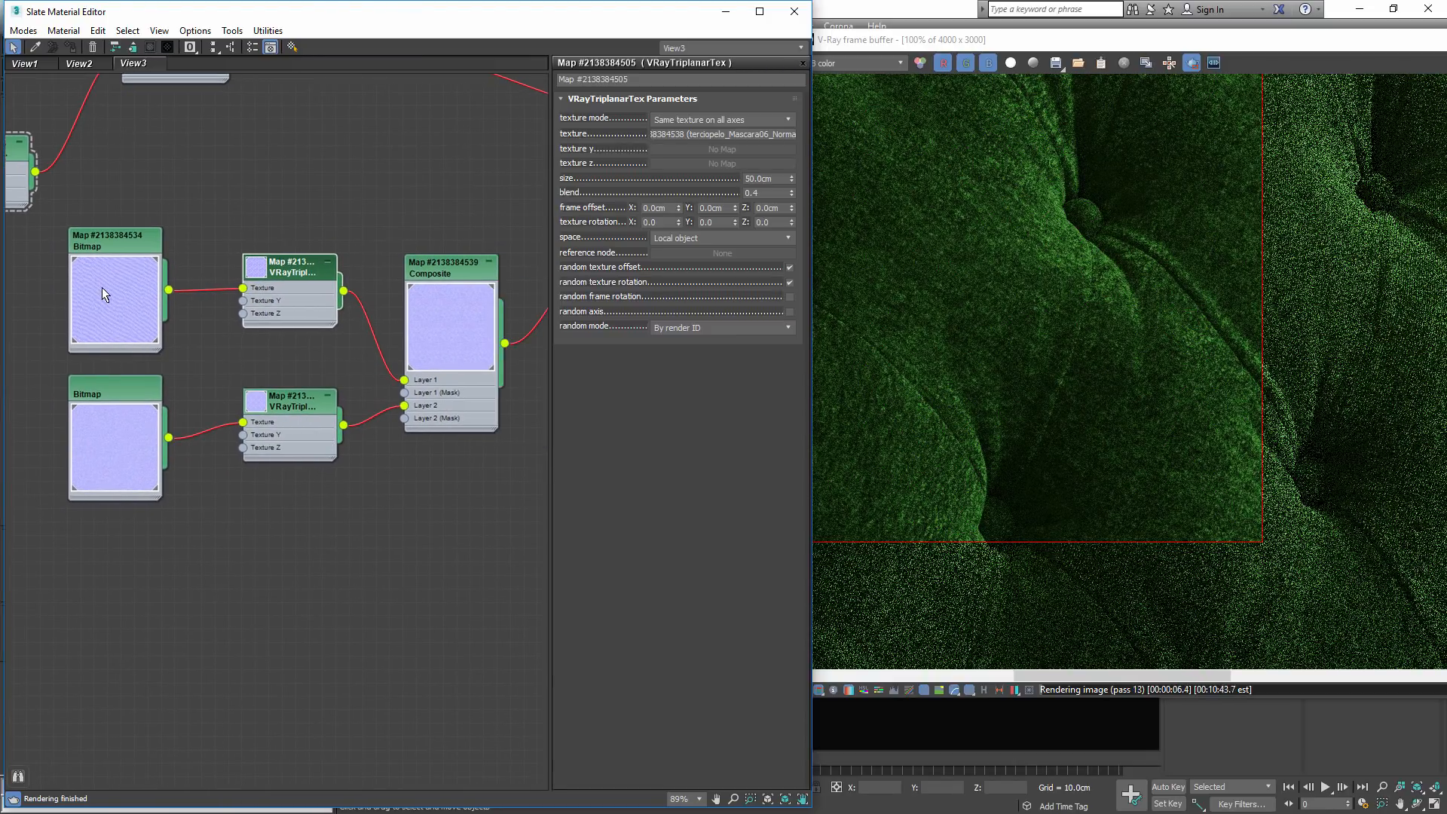
- Open the normal-pattern Composite's parameters and set the Layer 2 opacity to 50
{"action": "left_click", "coordinate": [471, 269]}
{"action": "double_click", "coordinate": [725, 149]}
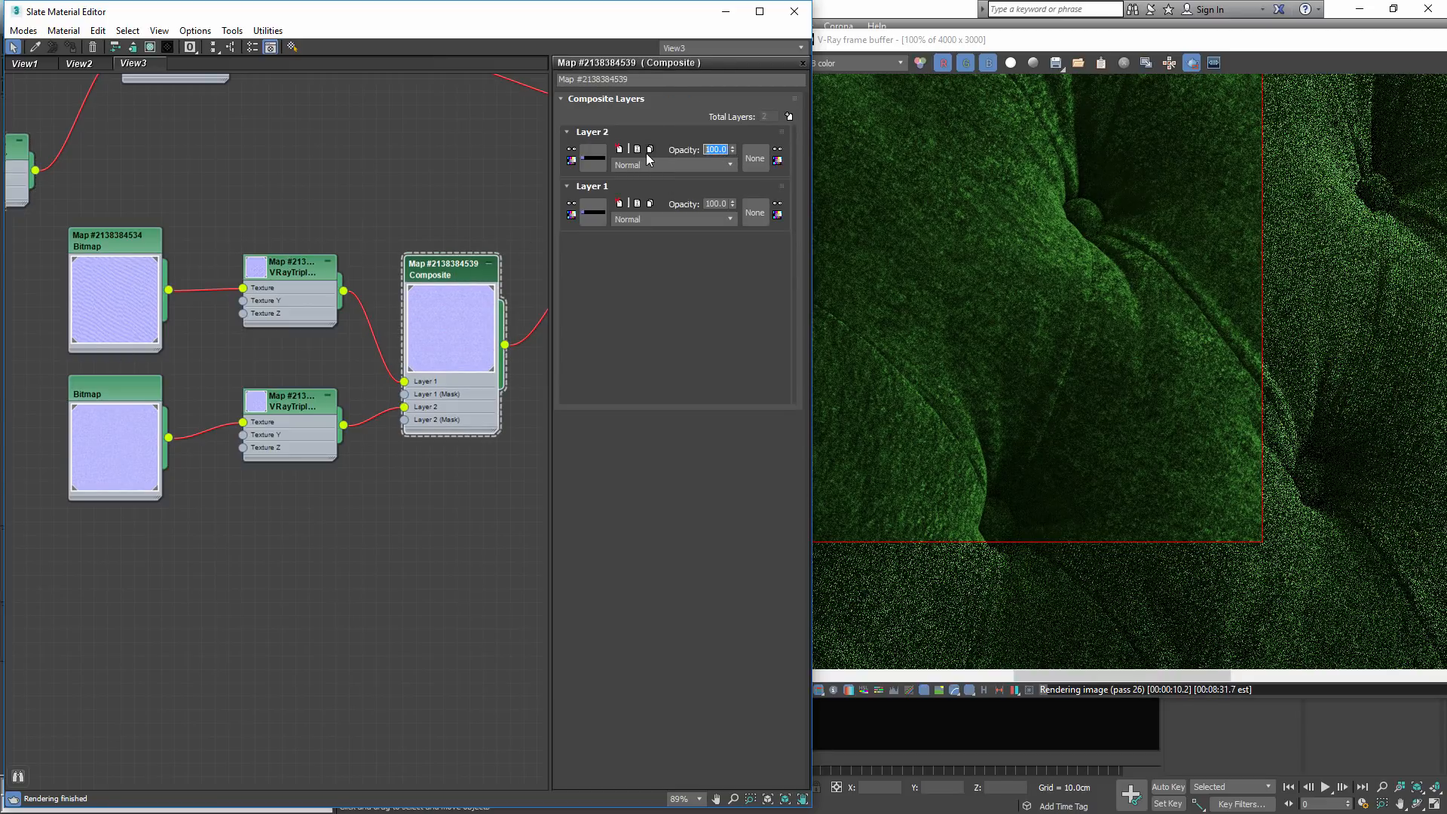
{"action": "type", "text": "50"}
{"action": "key", "text": "Return"}
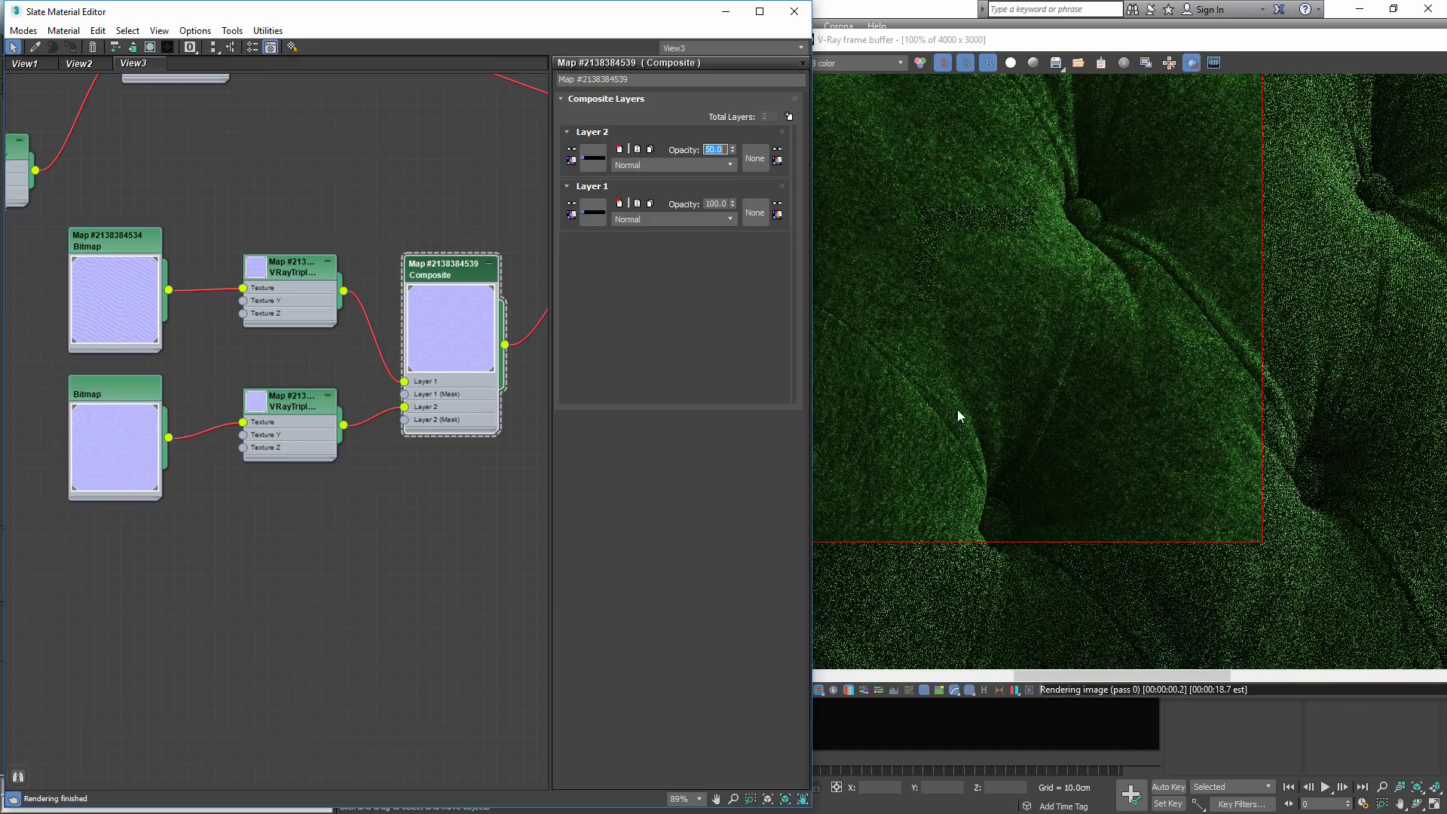
- Draw a smaller render region over the cushion area beside the tufted button in the V-Ray frame buffer
{"action": "left_click", "coordinate": [1102, 391]}
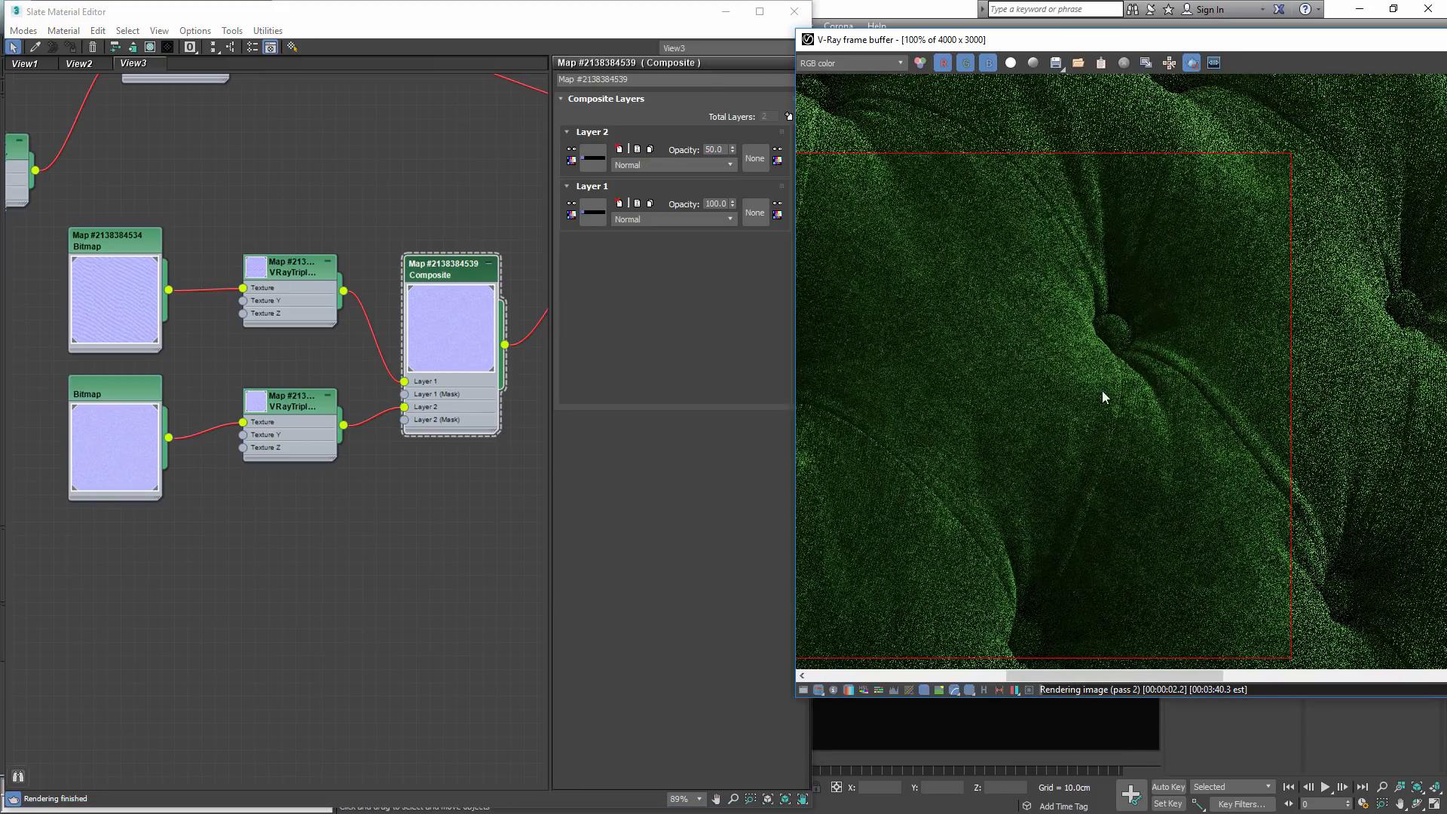
{"action": "middle_click_drag", "start_coordinate": [821, 178], "coordinate": [845, 166]}
{"action": "left_click_drag", "start_coordinate": [842, 162], "coordinate": [1149, 481]}
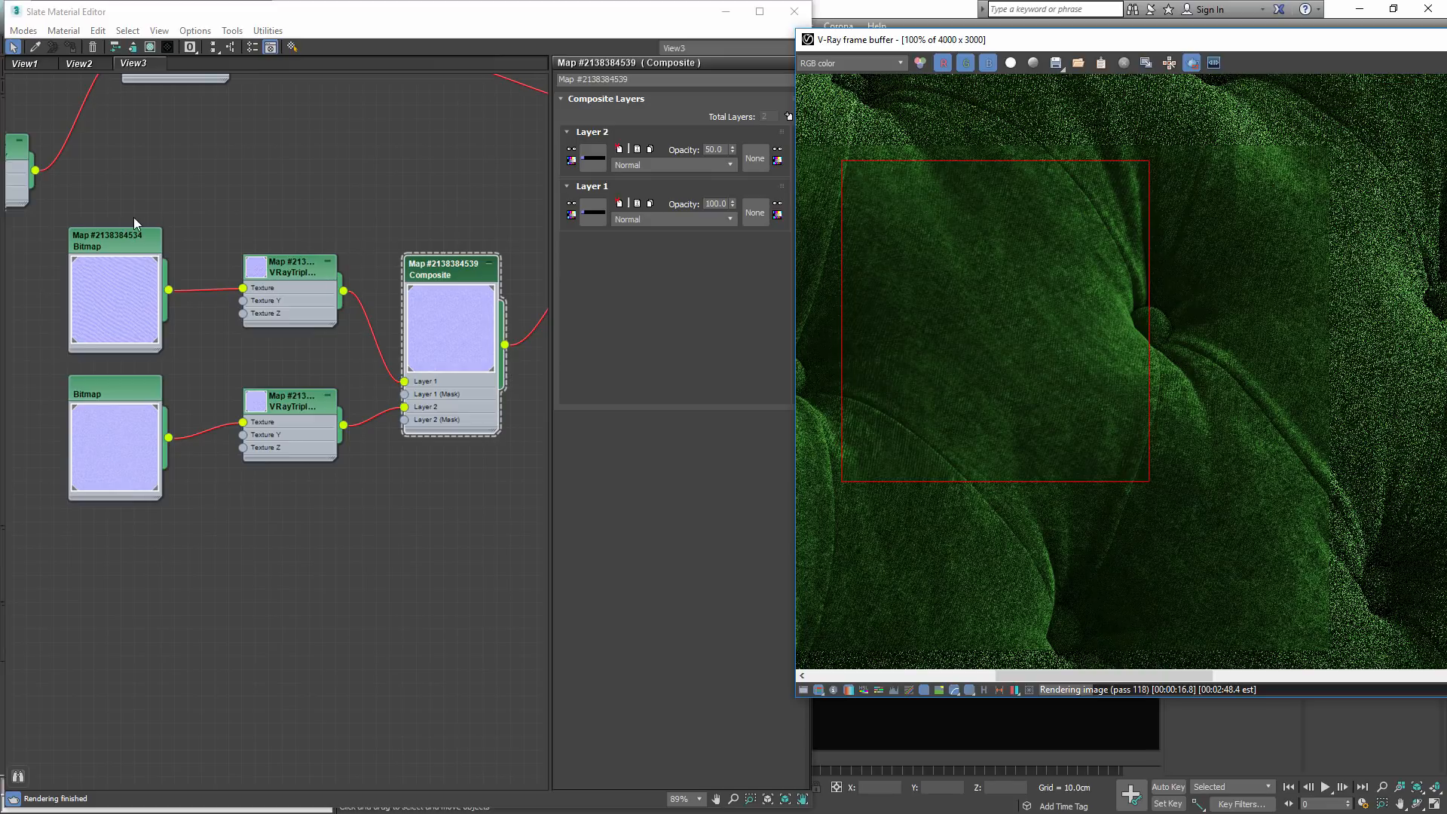
{"action": "scroll", "coordinate": [1003, 328], "scroll_direction": "up", "scroll_amount": 1}
{"action": "scroll", "coordinate": [1003, 327], "scroll_direction": "down", "scroll_amount": 1}
- Reduce the Composite's Layer 2 opacity to 25
{"action": "double_click", "coordinate": [713, 149]}
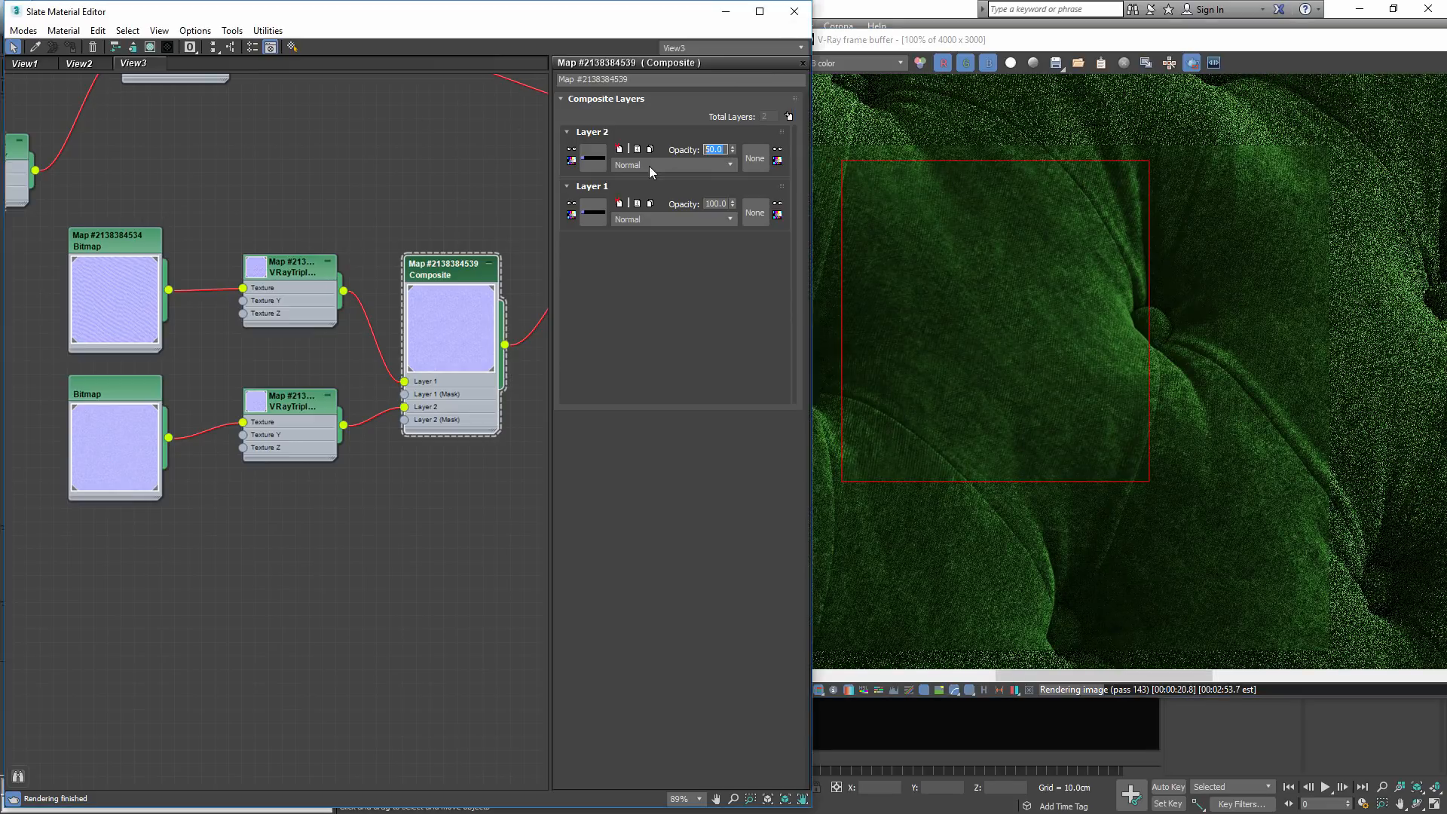
{"action": "type", "text": "25"}
{"action": "key", "text": "Return"}
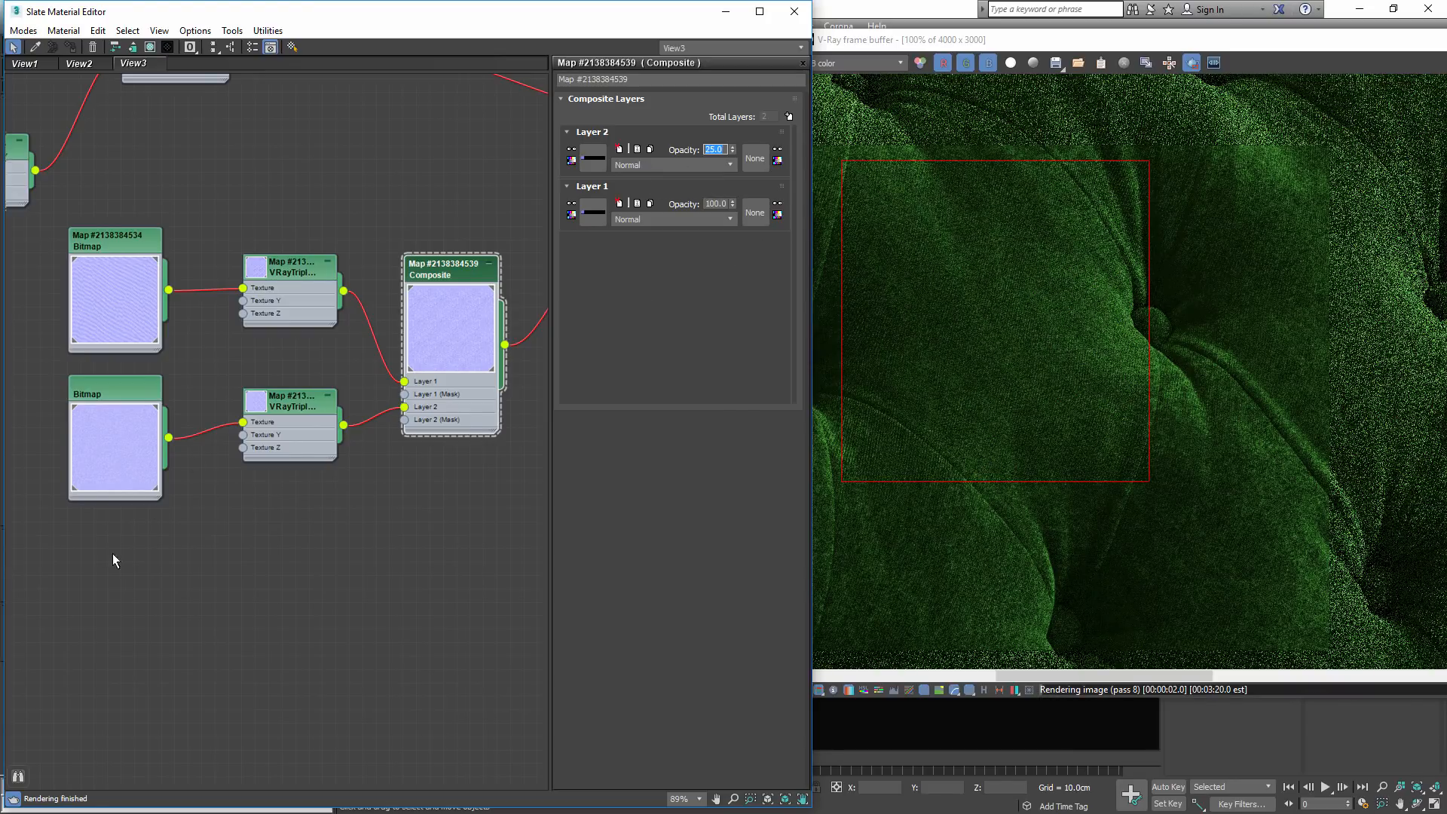
- Enable the output colour map of the lower Bitmap, Patron02_normal.png, in RGB mode with only the blue curve active
{"action": "middle_click_drag", "start_coordinate": [113, 560], "coordinate": [178, 536]}
{"action": "double_click", "coordinate": [171, 371]}
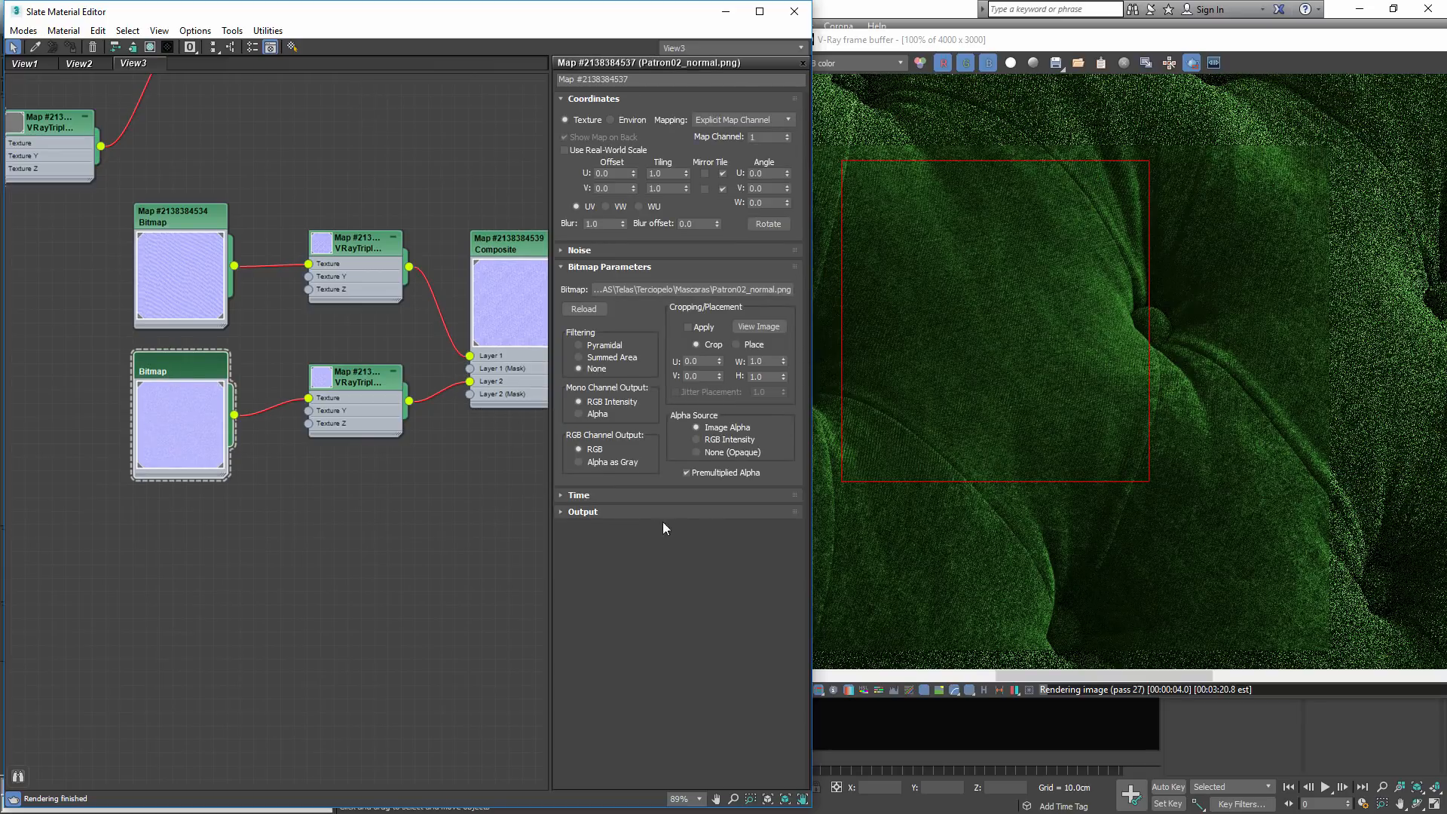
{"action": "left_click", "coordinate": [604, 519]}
{"action": "left_click", "coordinate": [604, 518]}
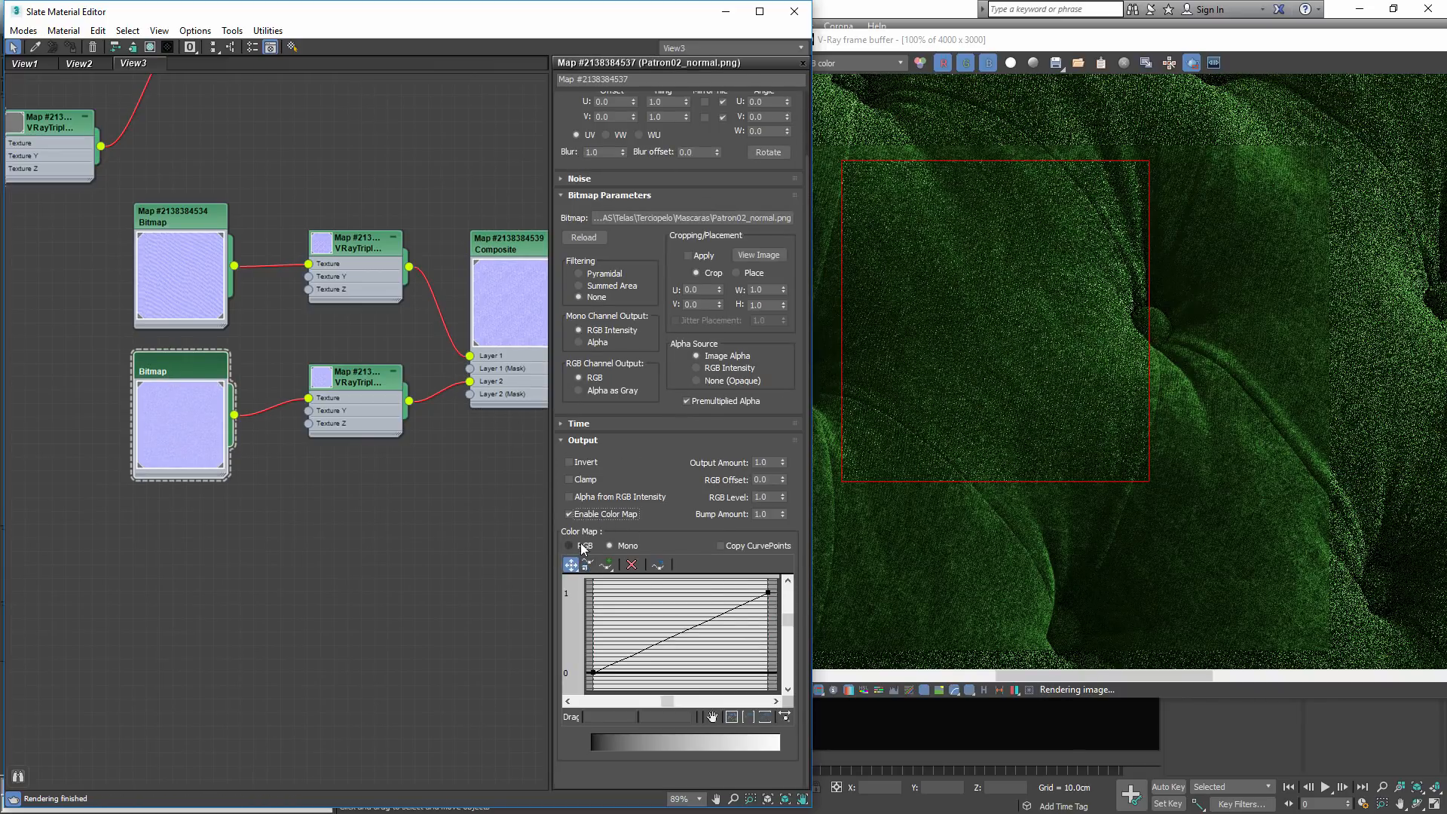
{"action": "left_click", "coordinate": [703, 565]}
{"action": "left_click", "coordinate": [685, 565]}
- Flatten the blue colour map curve by setting both of its end points to 0.5
{"action": "left_click", "coordinate": [594, 671]}
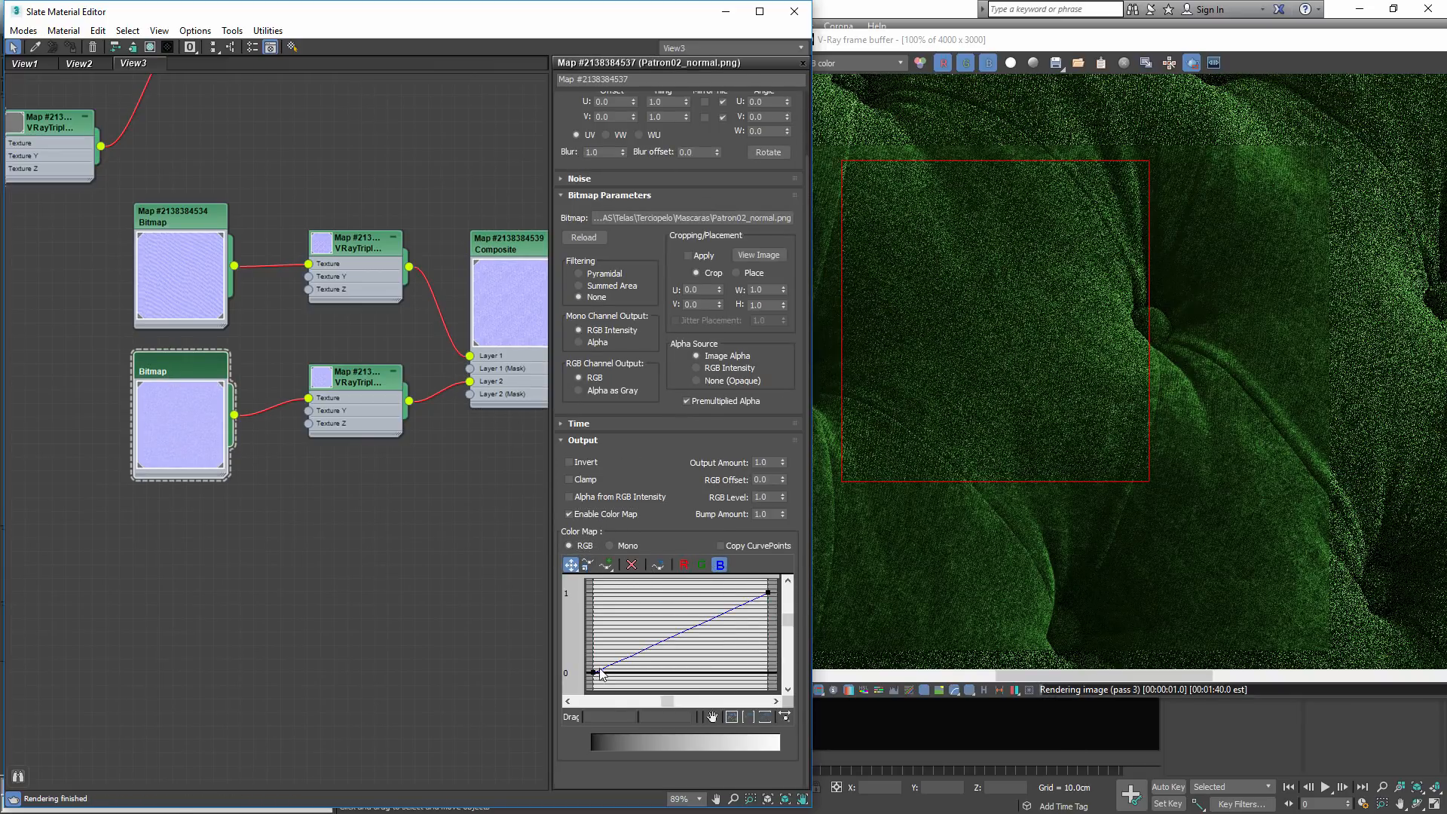
{"action": "type", "text": "1"}
{"action": "key", "text": "Return"}
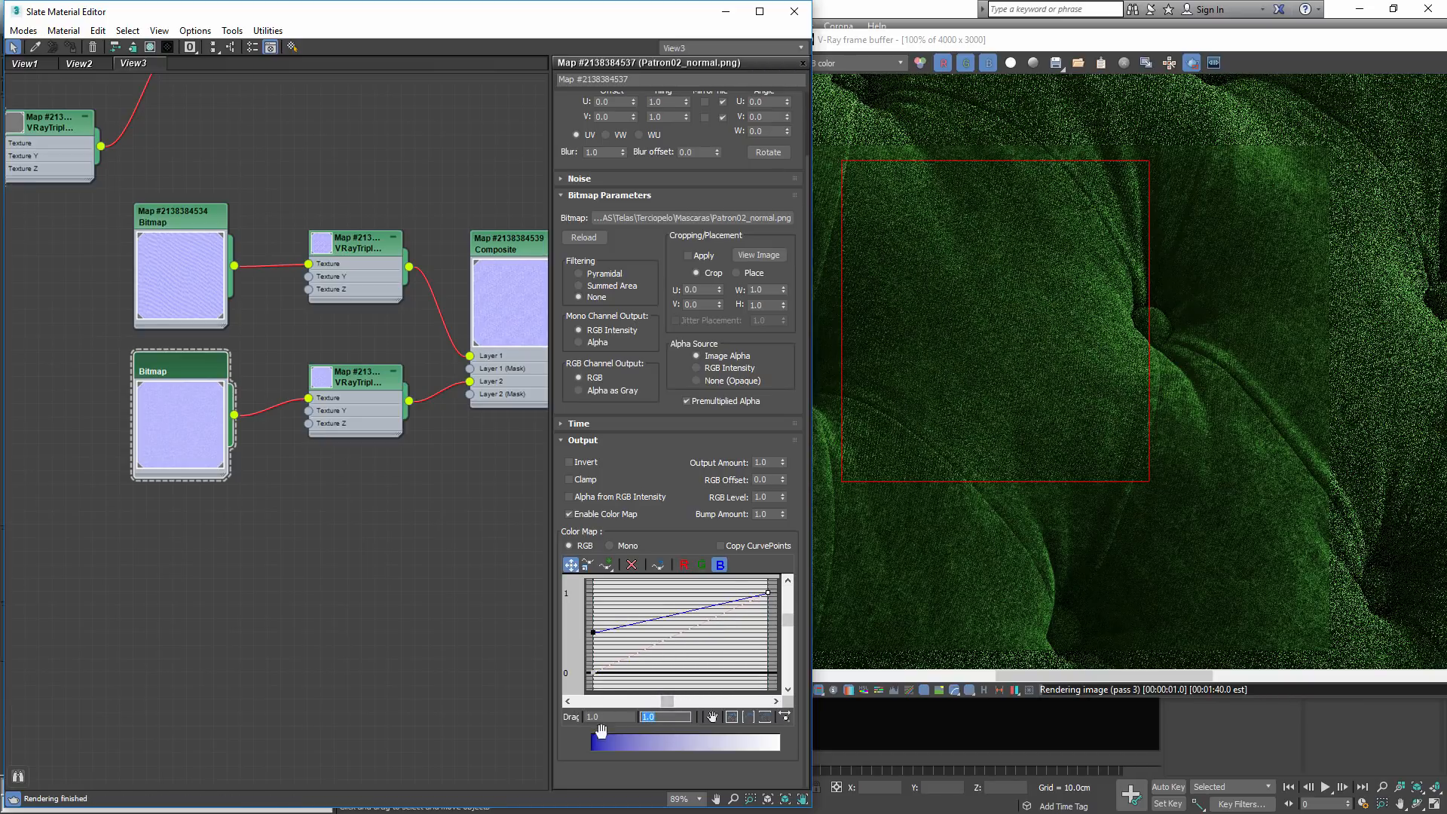
{"action": "left_click_drag", "start_coordinate": [698, 718], "coordinate": [657, 717]}
{"action": "left_click_drag", "start_coordinate": [640, 717], "coordinate": [564, 716]}
{"action": "type", "text": "0.5"}
{"action": "key", "text": "Return"}
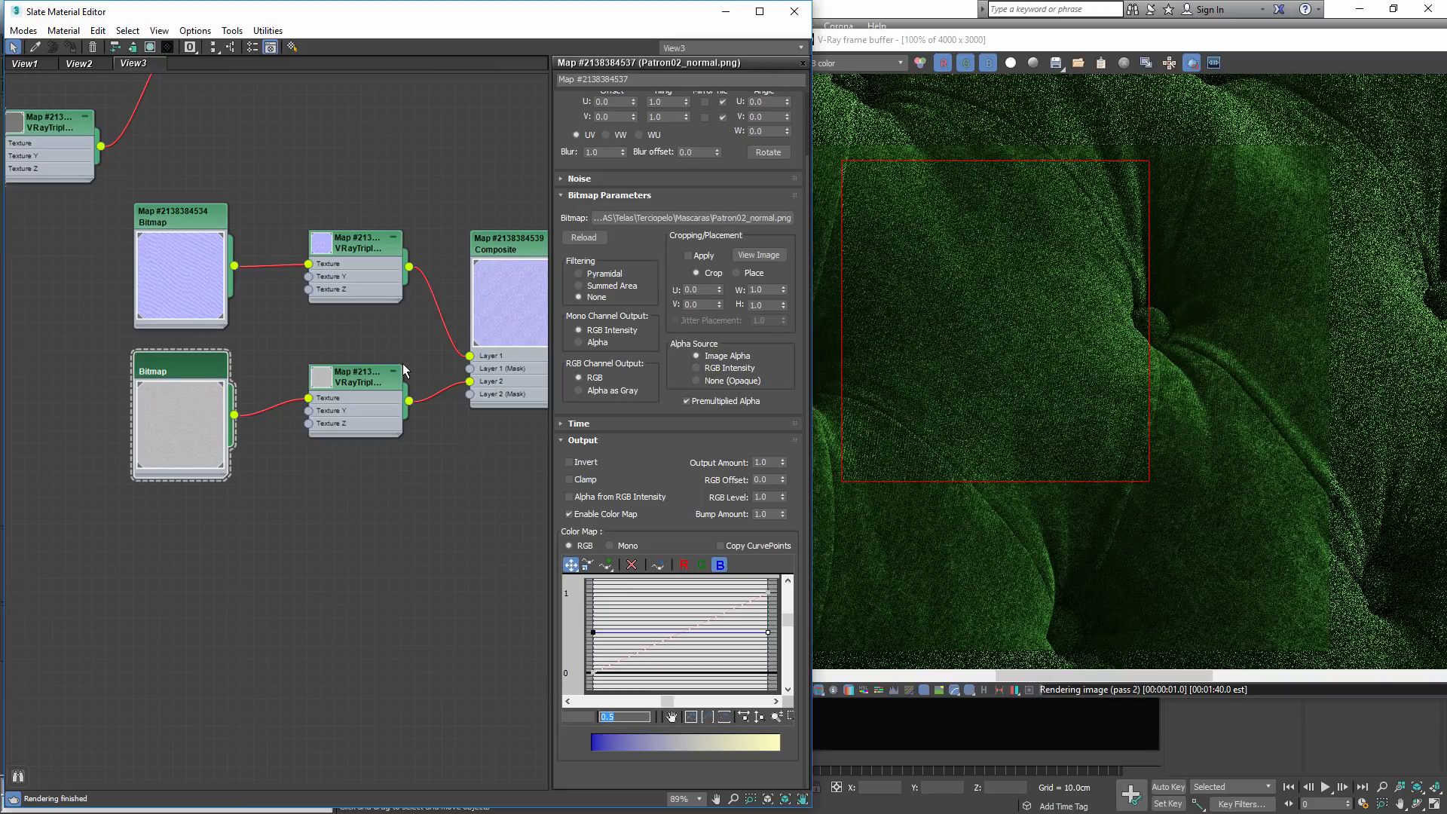
- Set Layer 2 of the normal-pattern Composite to Overlay blending with an opacity of 100
{"action": "middle_click_drag", "start_coordinate": [484, 288], "coordinate": [425, 286]}
{"action": "double_click", "coordinate": [463, 246]}
{"action": "left_click", "coordinate": [645, 164]}
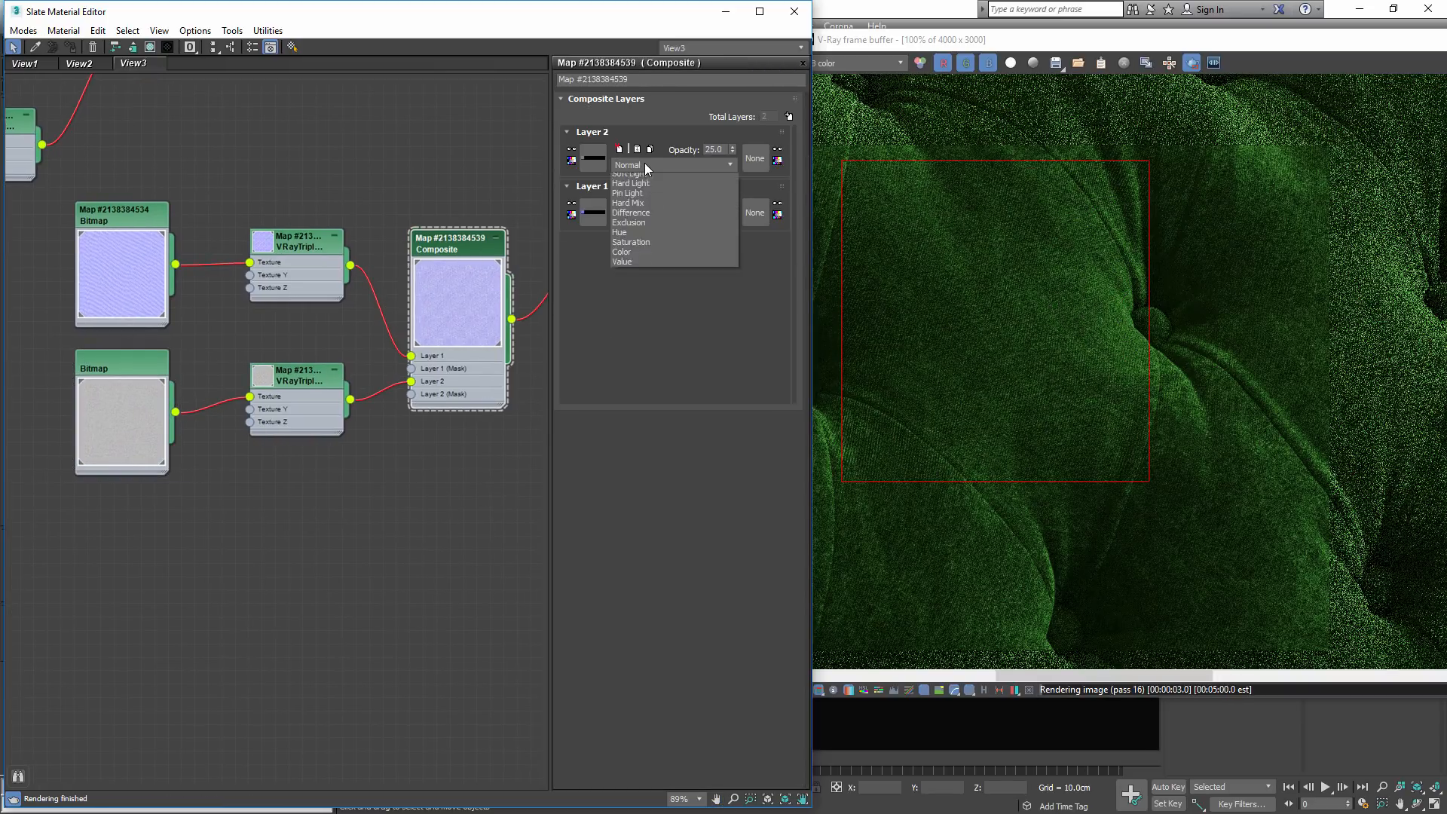
{"action": "left_click", "coordinate": [646, 309]}
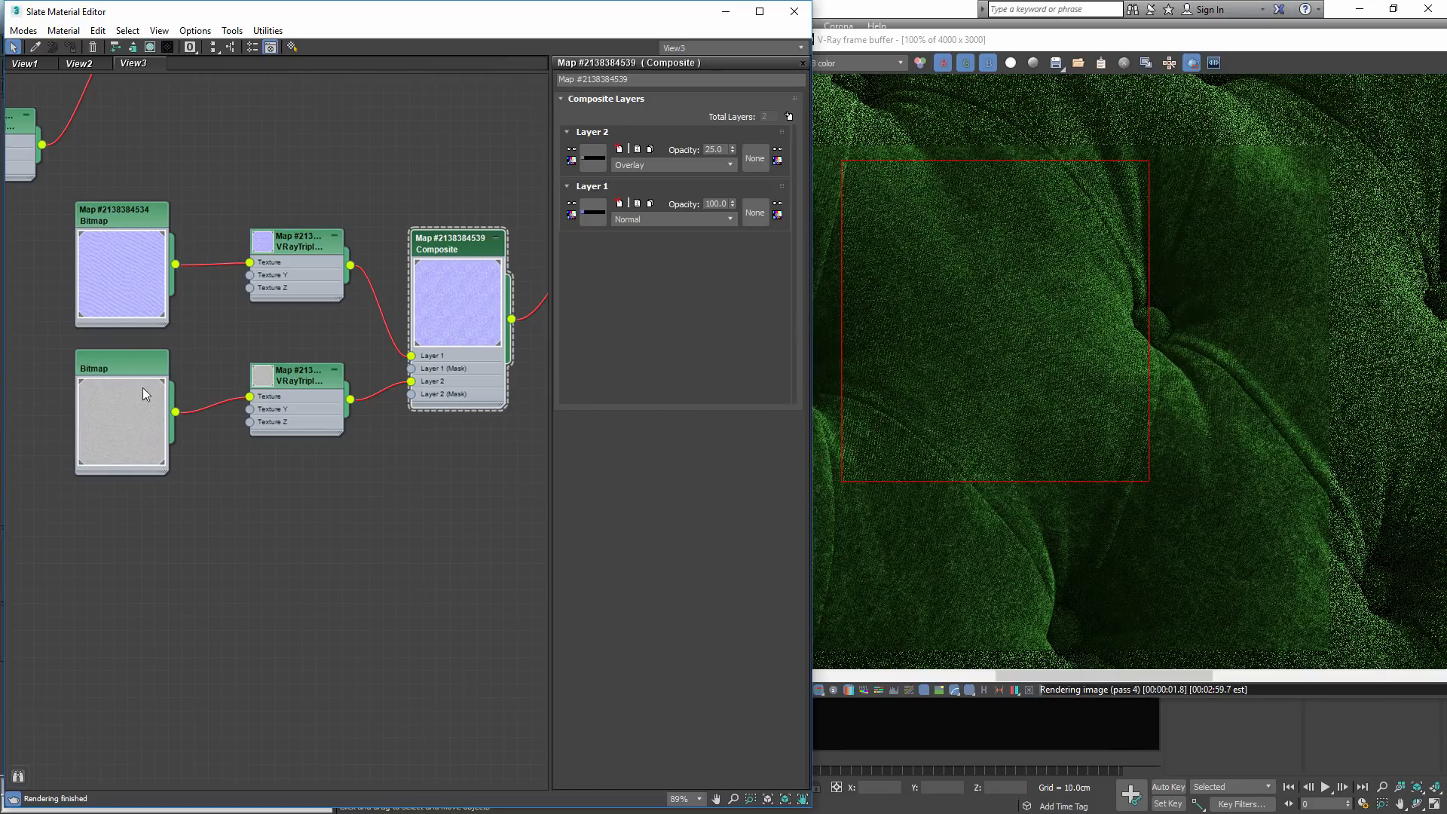
{"action": "left_click", "coordinate": [136, 365]}
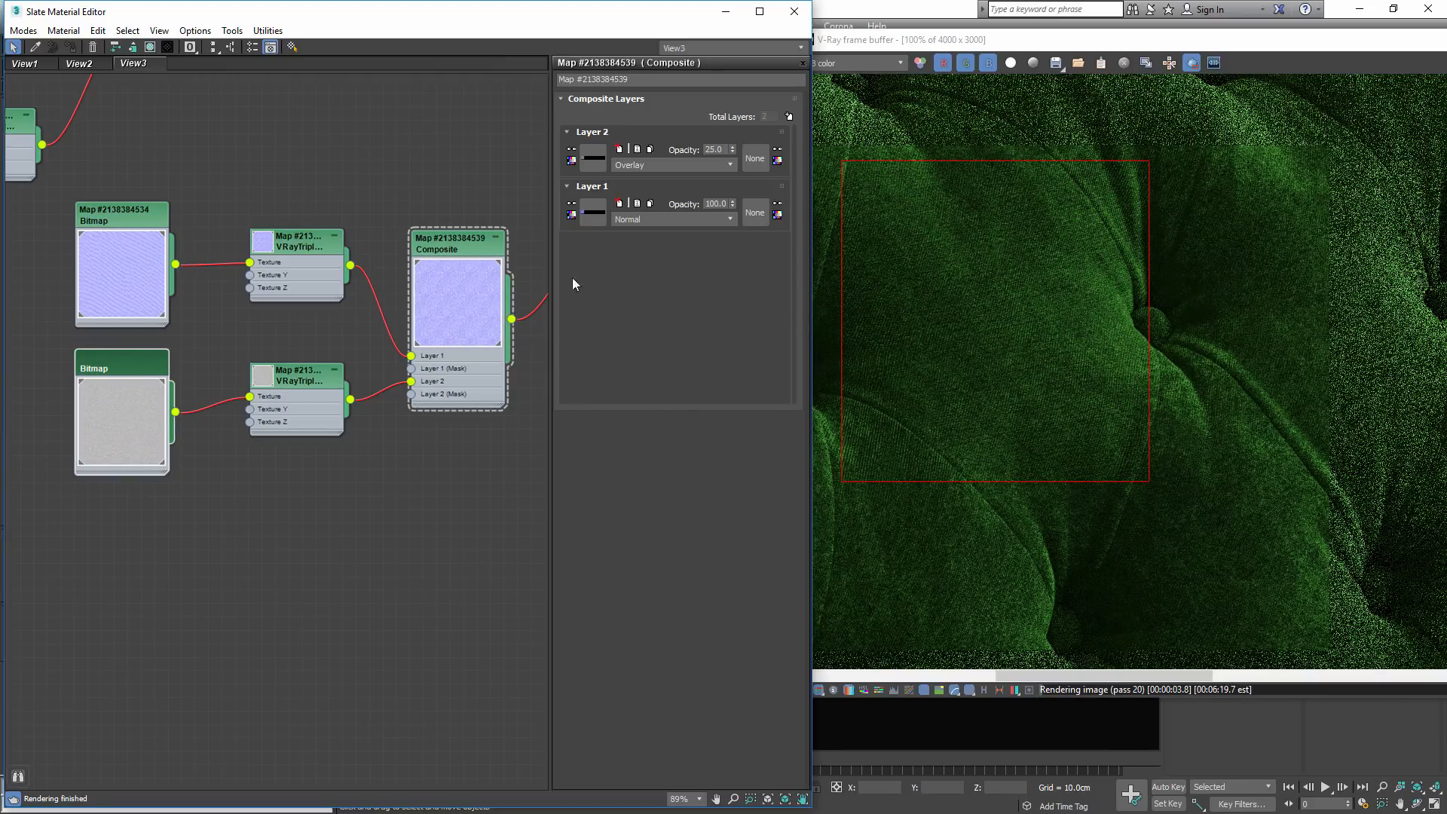
{"action": "double_click", "coordinate": [721, 150]}
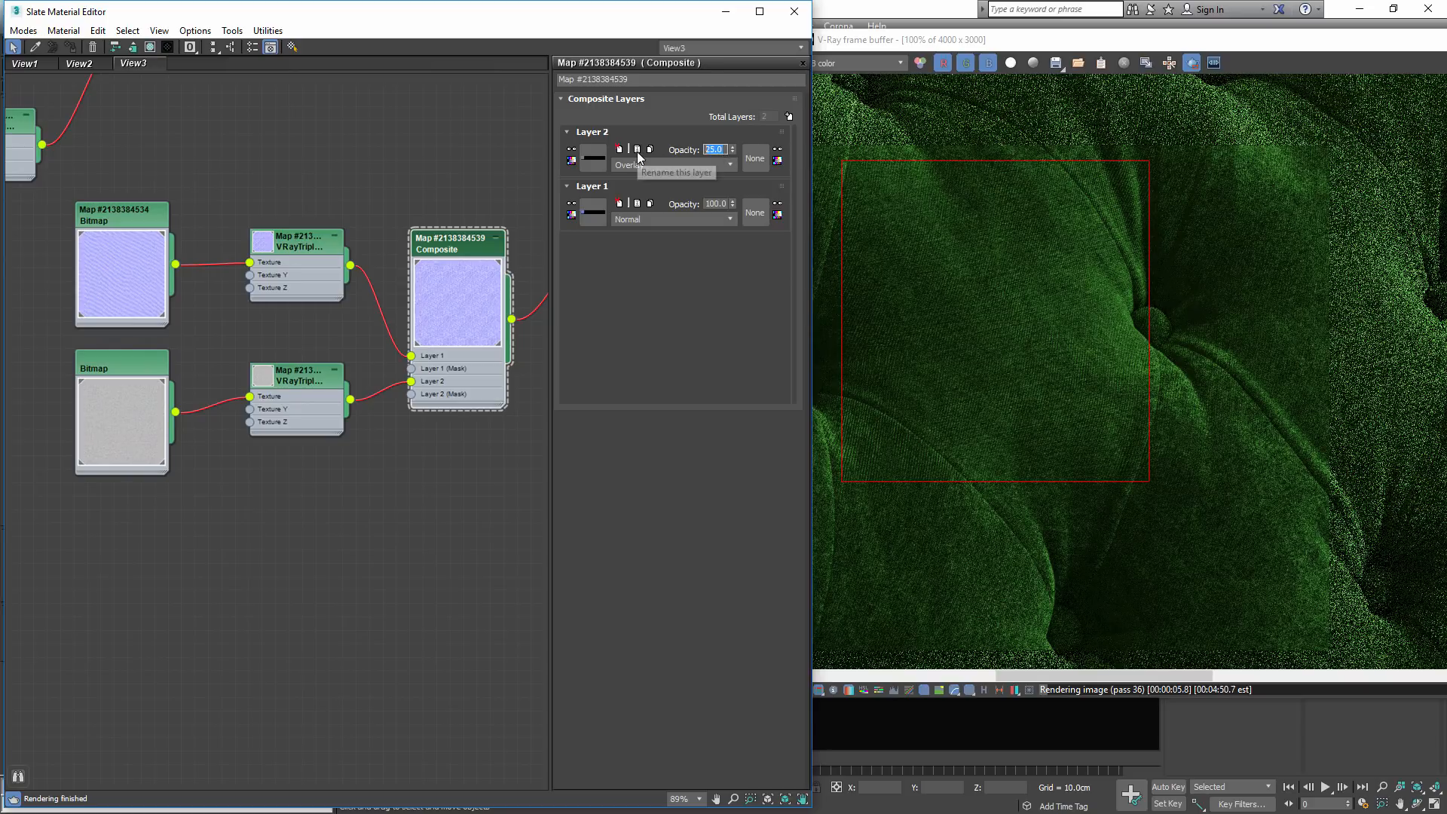
{"action": "type", "text": "100"}
{"action": "key", "text": "Return"}
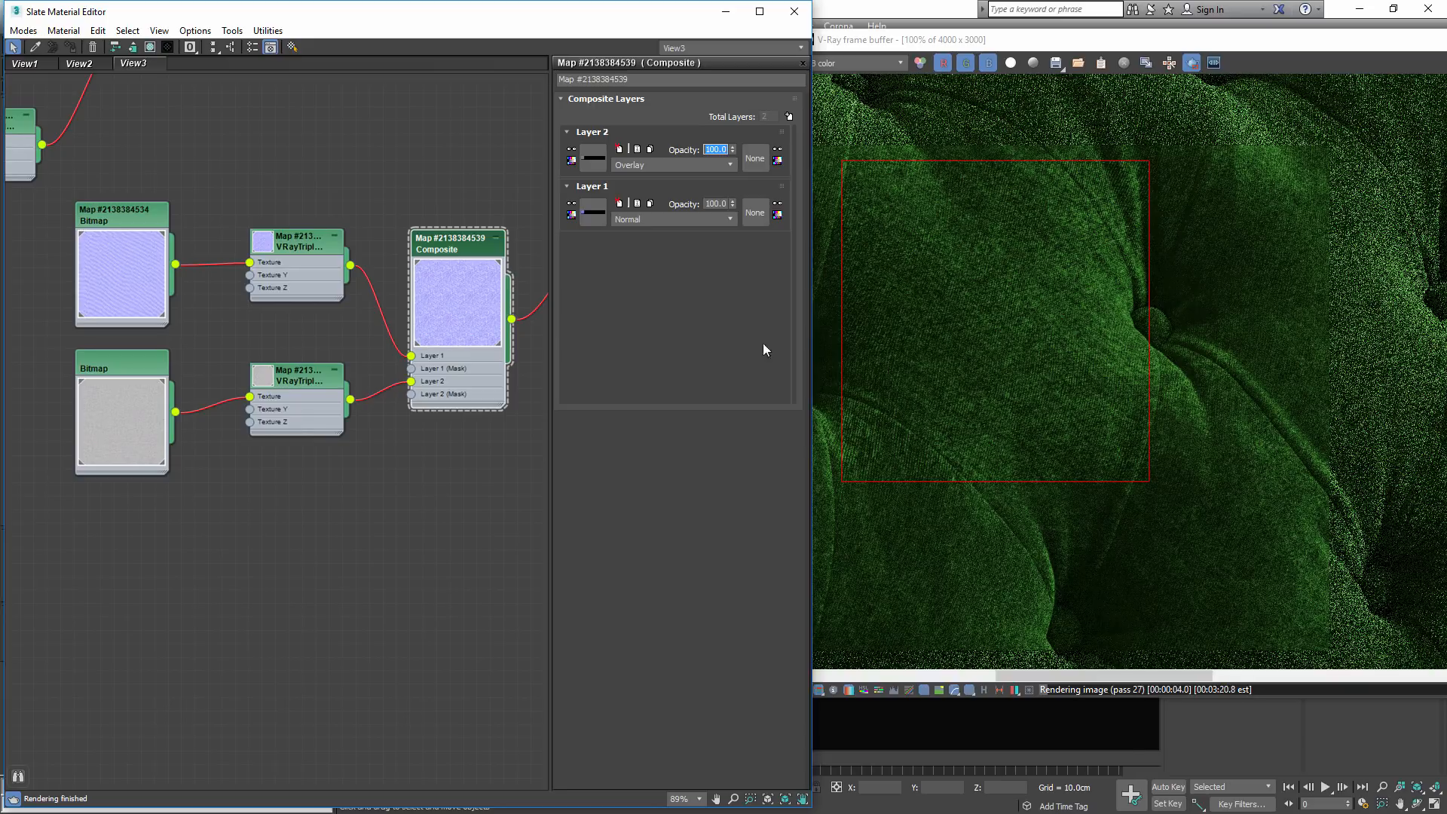
- Move both normal Bitmap nodes slightly away from their VRayTriplanarTex nodes, and inspect the rendered fabric weave at 200%
{"action": "mouse_move", "coordinate": [125, 364]}
{"action": "left_mouse_down"}
{"action": "mouse_move", "coordinate": [179, 401]}
{"action": "mouse_move", "coordinate": [112, 364]}
{"action": "left_mouse_up"}
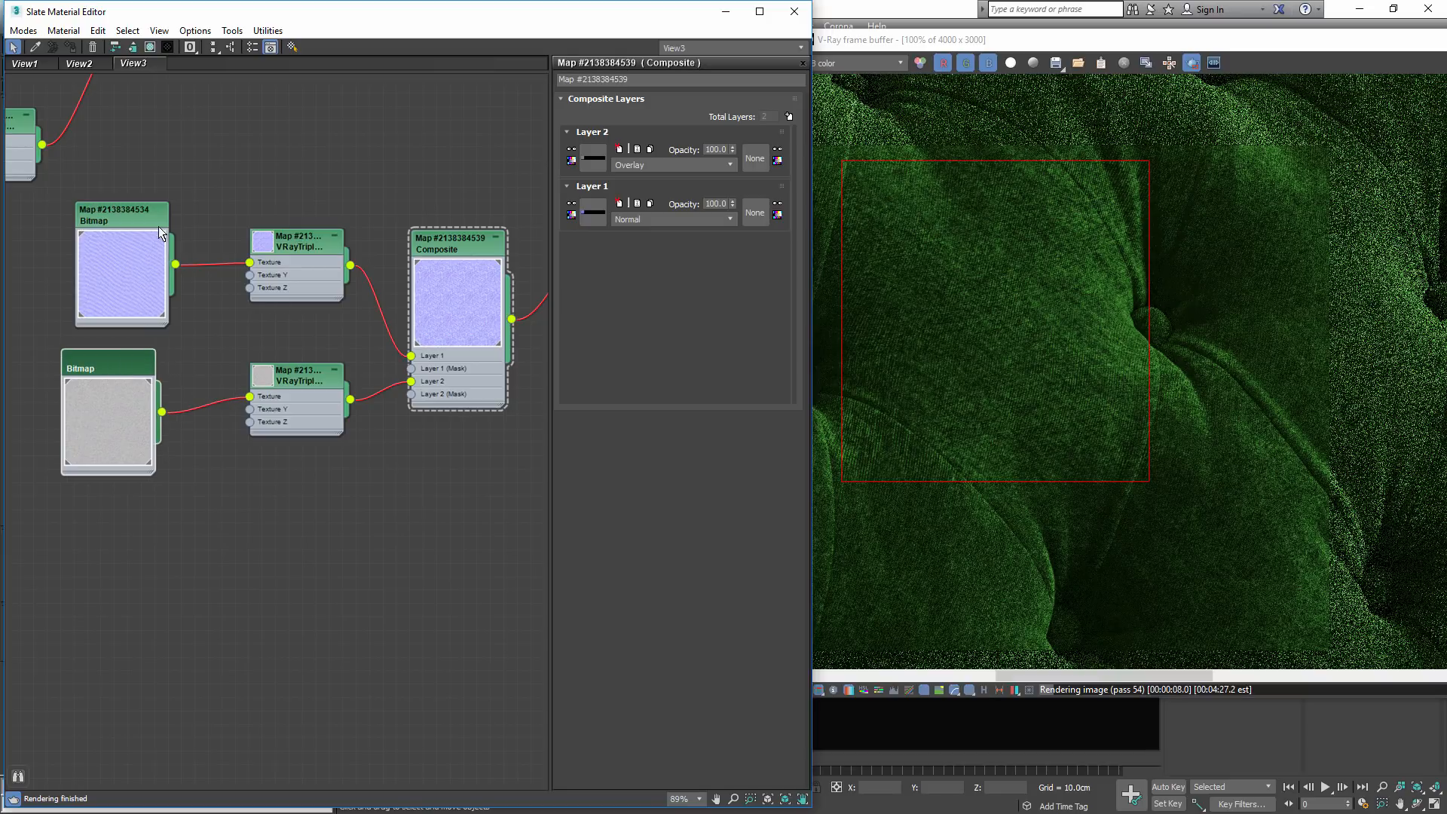
{"action": "mouse_move", "coordinate": [149, 217]}
{"action": "left_mouse_down"}
{"action": "mouse_move", "coordinate": [166, 271]}
{"action": "mouse_move", "coordinate": [140, 216]}
{"action": "left_mouse_up"}
{"action": "scroll", "coordinate": [1060, 324], "scroll_direction": "up", "scroll_amount": 1}
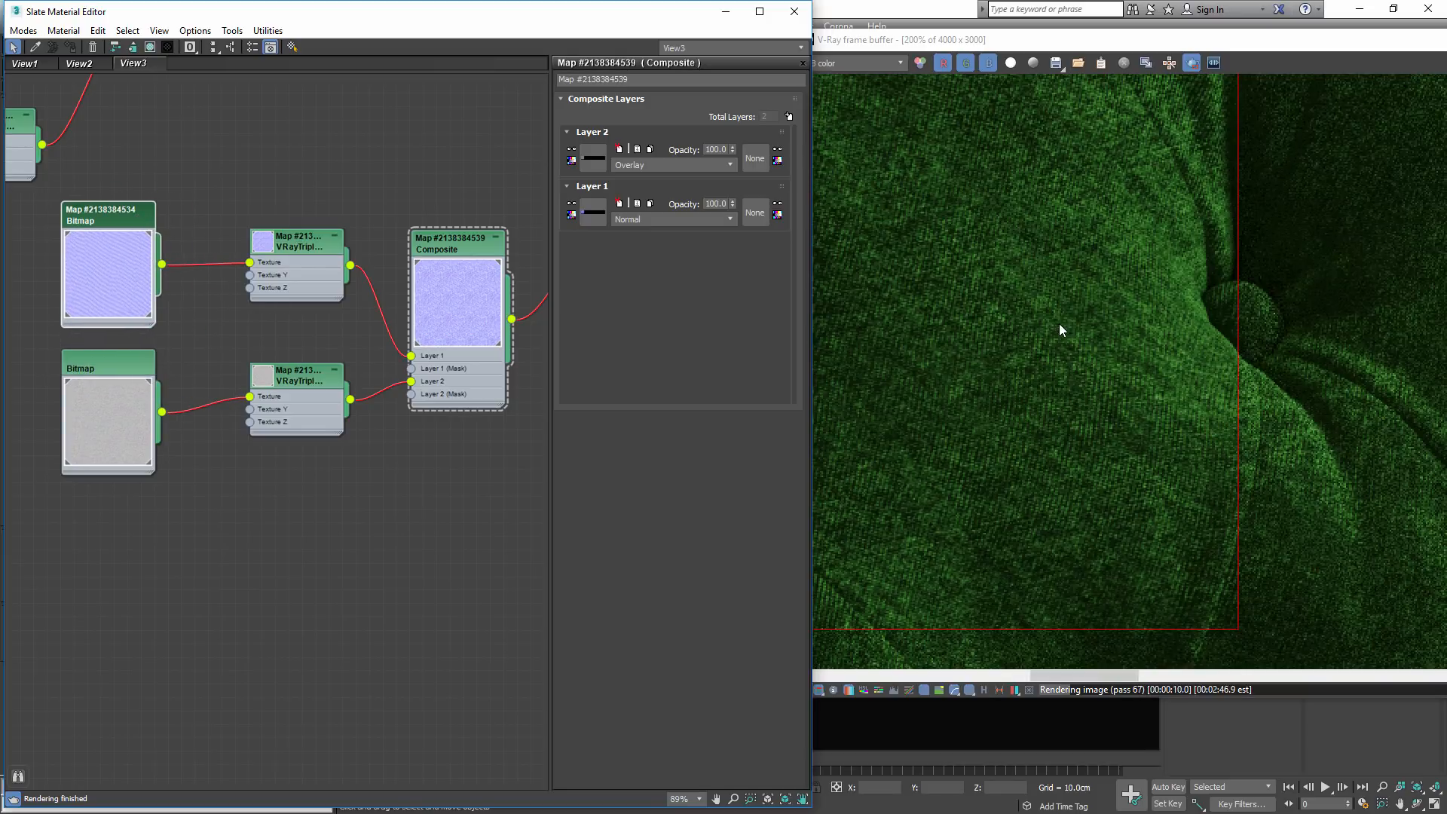
{"action": "middle_click_drag", "start_coordinate": [974, 265], "coordinate": [1066, 333]}
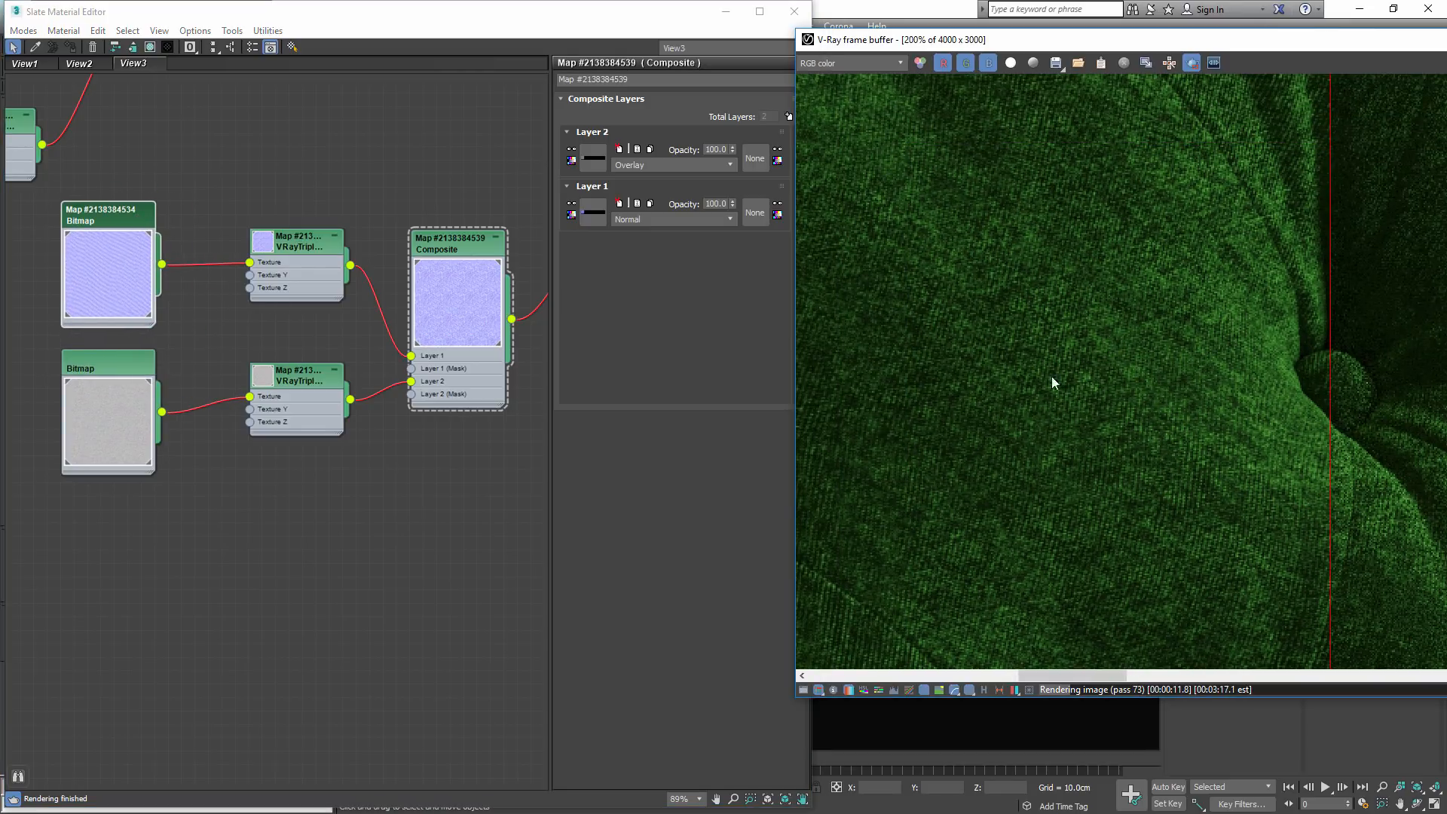
- View the full image of the lower normal Bitmap, Patron02_normal.png, and close the preview
{"action": "mouse_move", "coordinate": [113, 367]}
{"action": "left_mouse_down"}
{"action": "mouse_move", "coordinate": [104, 383]}
{"action": "mouse_move", "coordinate": [136, 408]}
{"action": "mouse_move", "coordinate": [111, 374]}
{"action": "mouse_move", "coordinate": [124, 364]}
{"action": "mouse_move", "coordinate": [107, 364]}
{"action": "left_mouse_up"}
{"action": "double_click", "coordinate": [107, 364]}
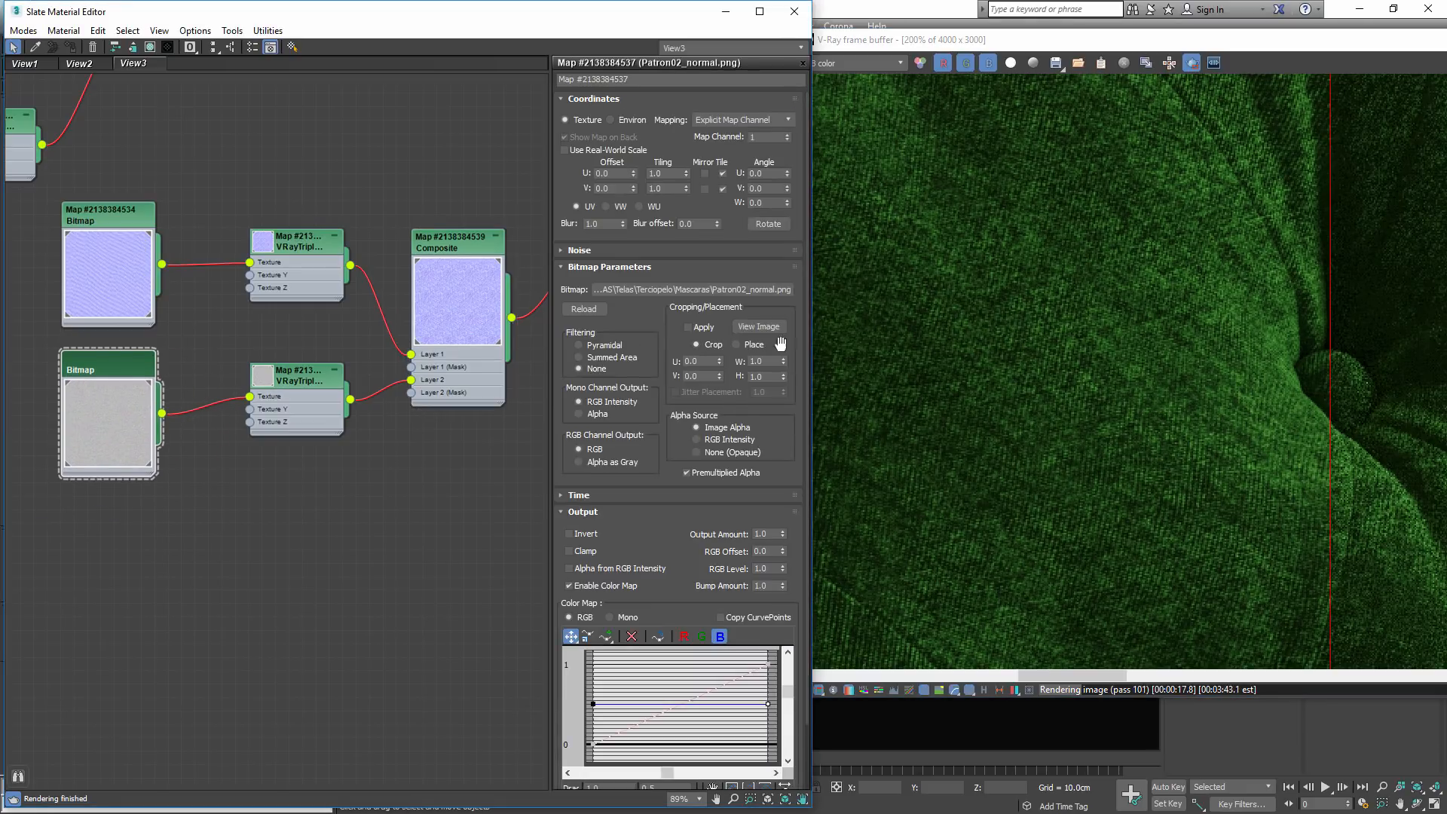
{"action": "left_click", "coordinate": [770, 330]}
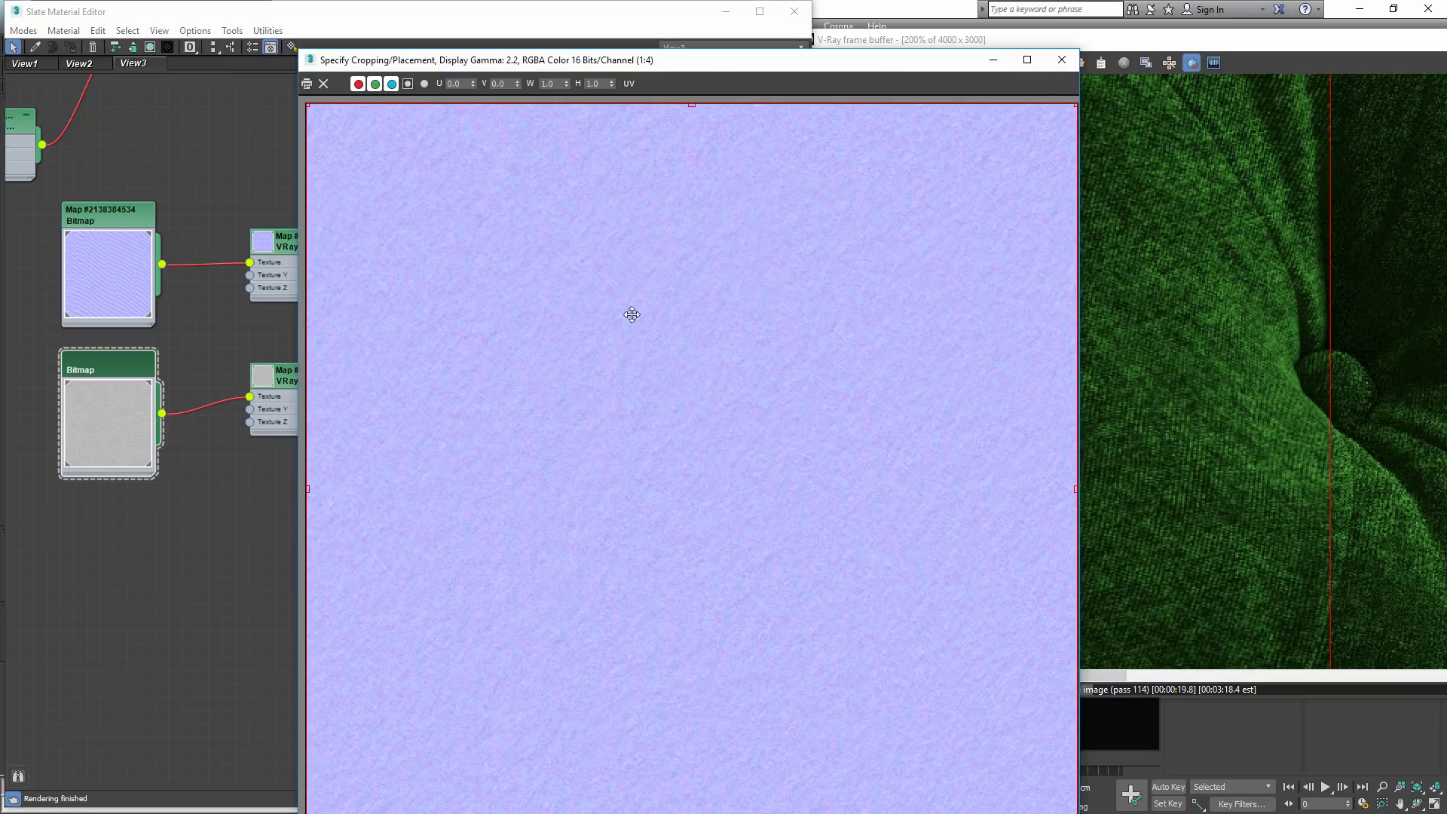
{"action": "left_click", "coordinate": [1058, 59]}
{"action": "scroll", "coordinate": [1135, 345], "scroll_direction": "down", "scroll_amount": 1}
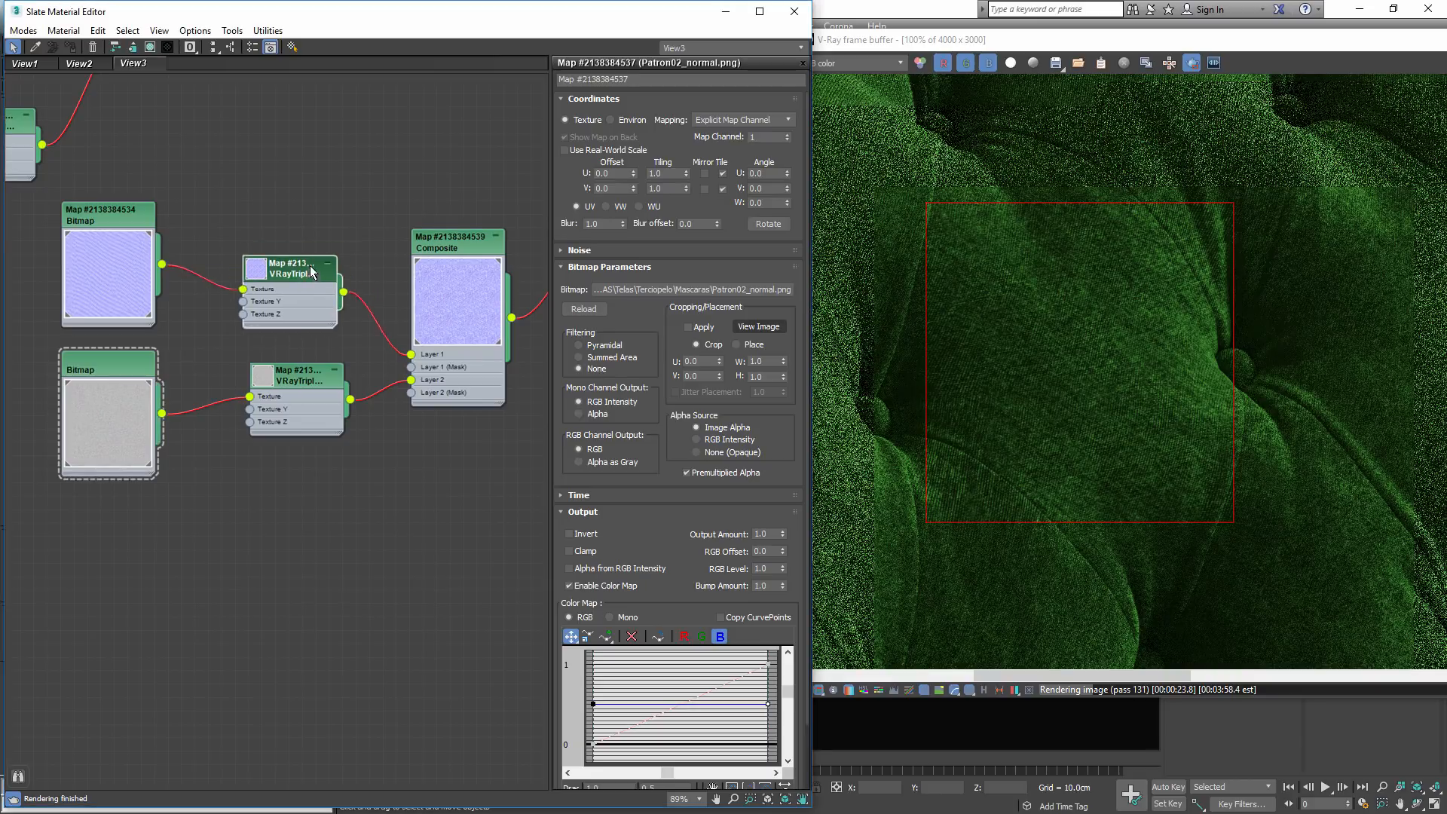
- Reposition the upper VRayTriplanarTex above its duplicate, and disable the output colour map of the lower normal Bitmap
{"action": "left_click_drag", "start_coordinate": [310, 265], "coordinate": [310, 279]}
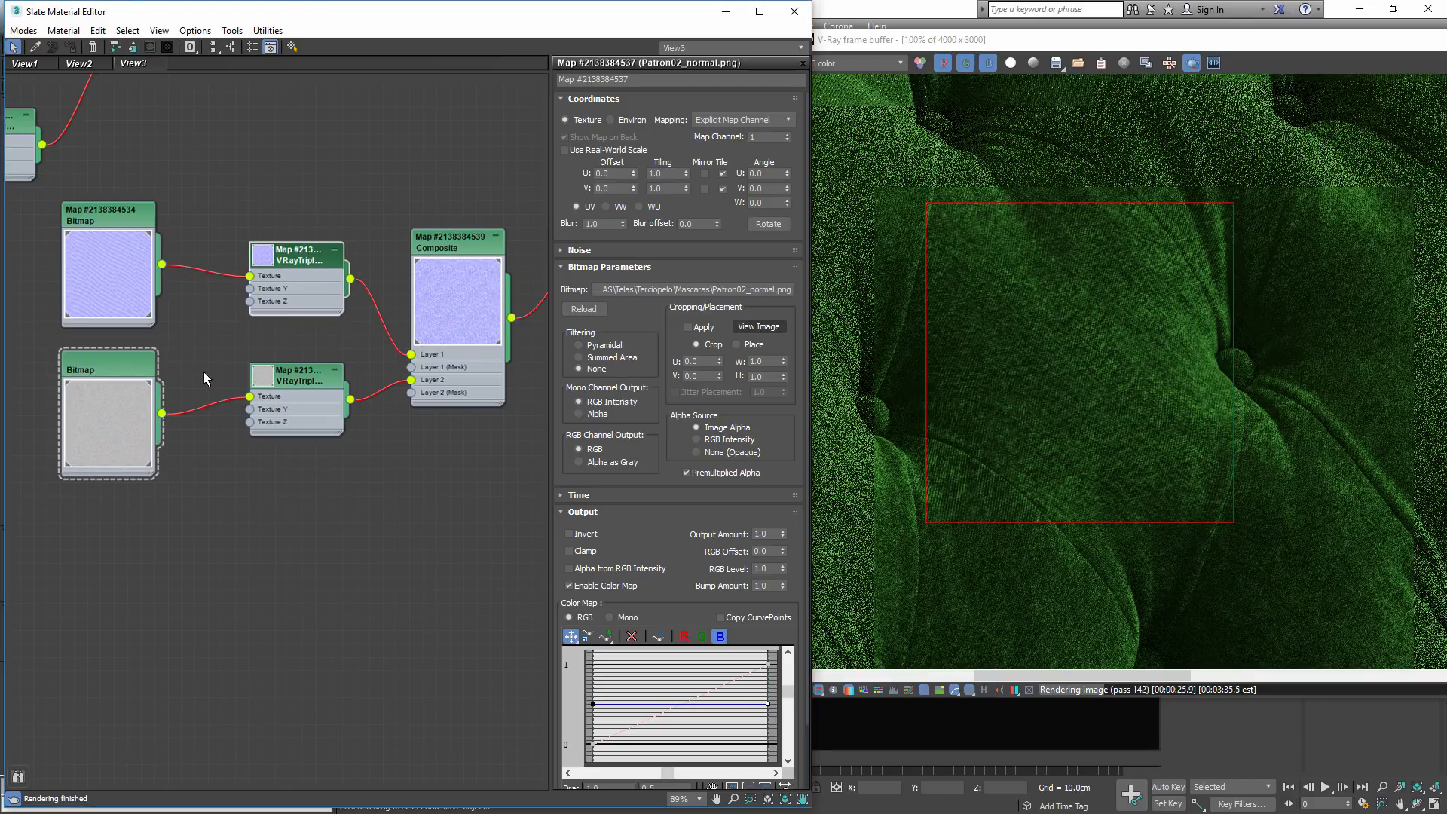
{"action": "left_click", "coordinate": [119, 369]}
{"action": "scroll", "coordinate": [678, 573], "scroll_direction": "down", "scroll_amount": 2}
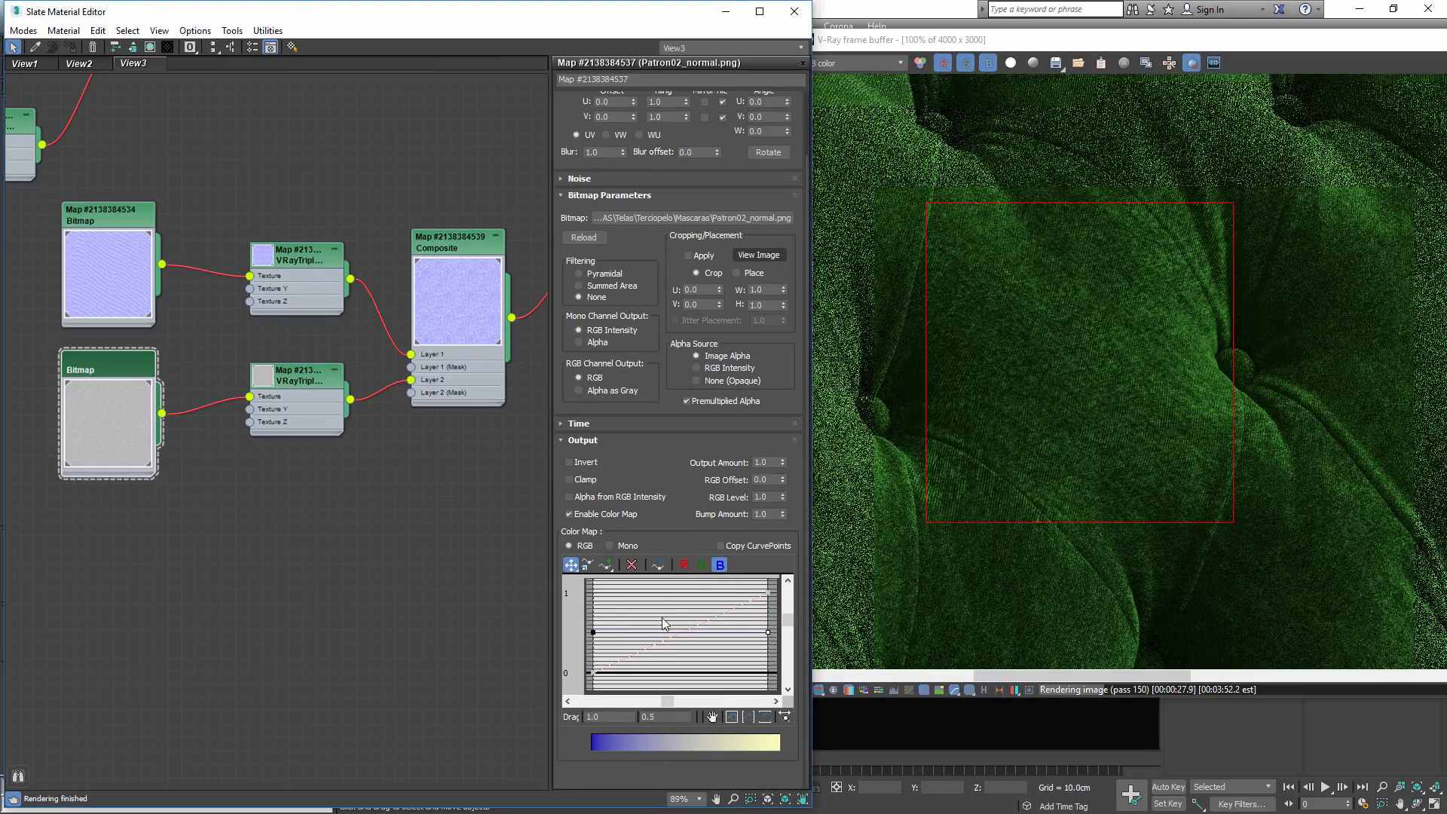
{"action": "left_click", "coordinate": [569, 514]}
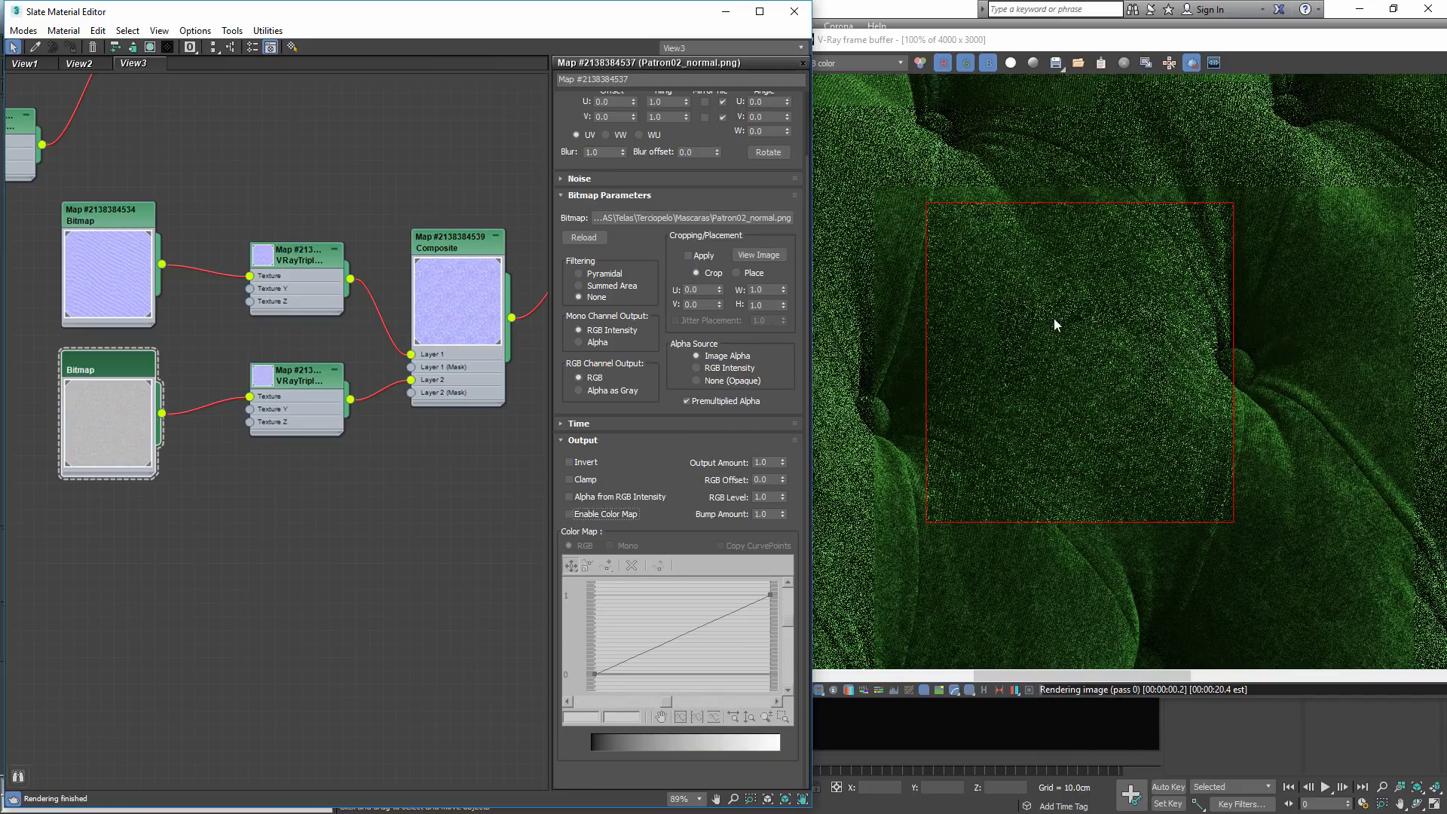
- Set Layer 2 of the normal-pattern Composite to Normal blending, trying an opacity of 30 and settling on 40
{"action": "double_click", "coordinate": [453, 242]}
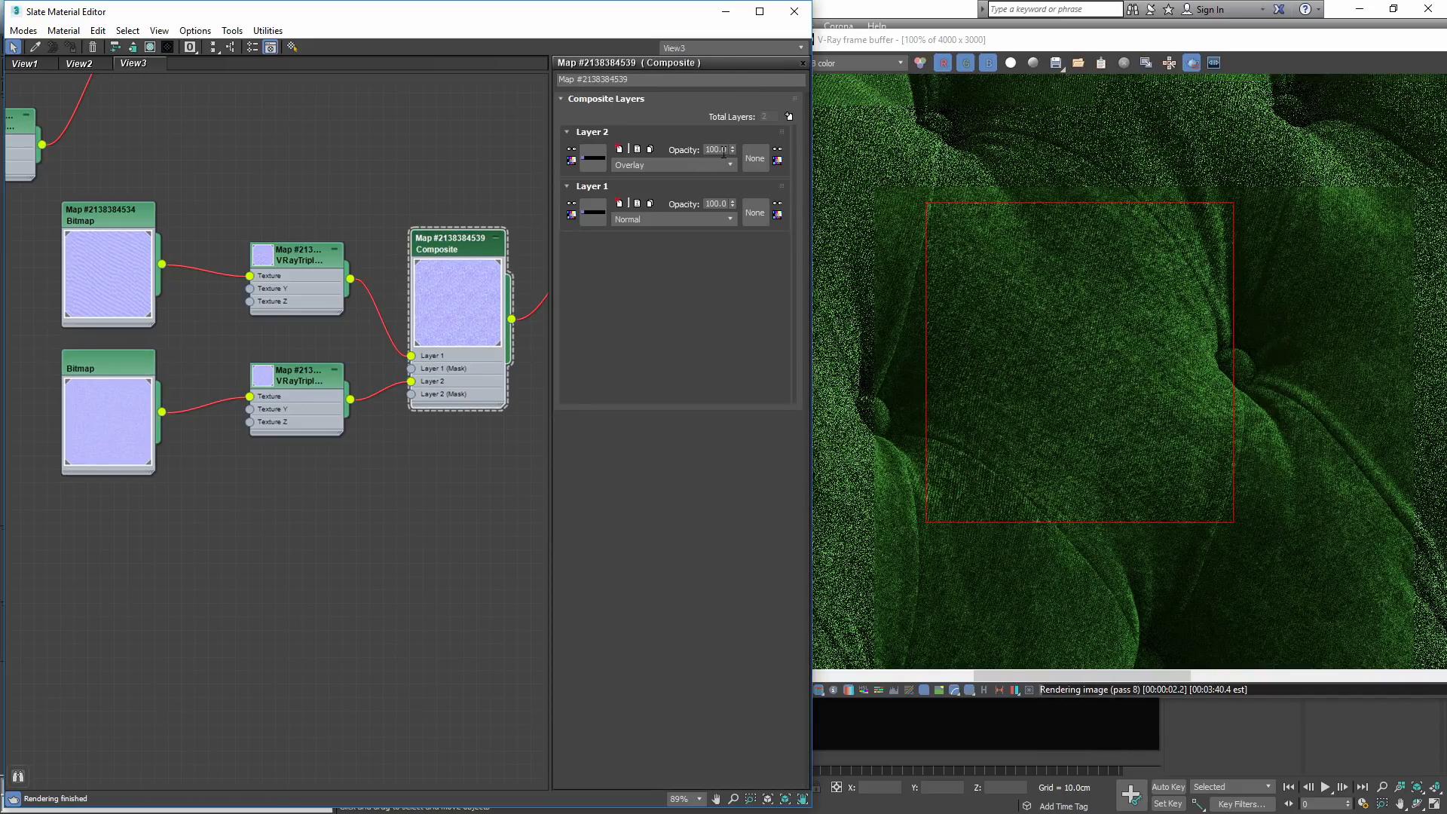
{"action": "left_click", "coordinate": [671, 164]}
{"action": "left_click", "coordinate": [663, 180]}
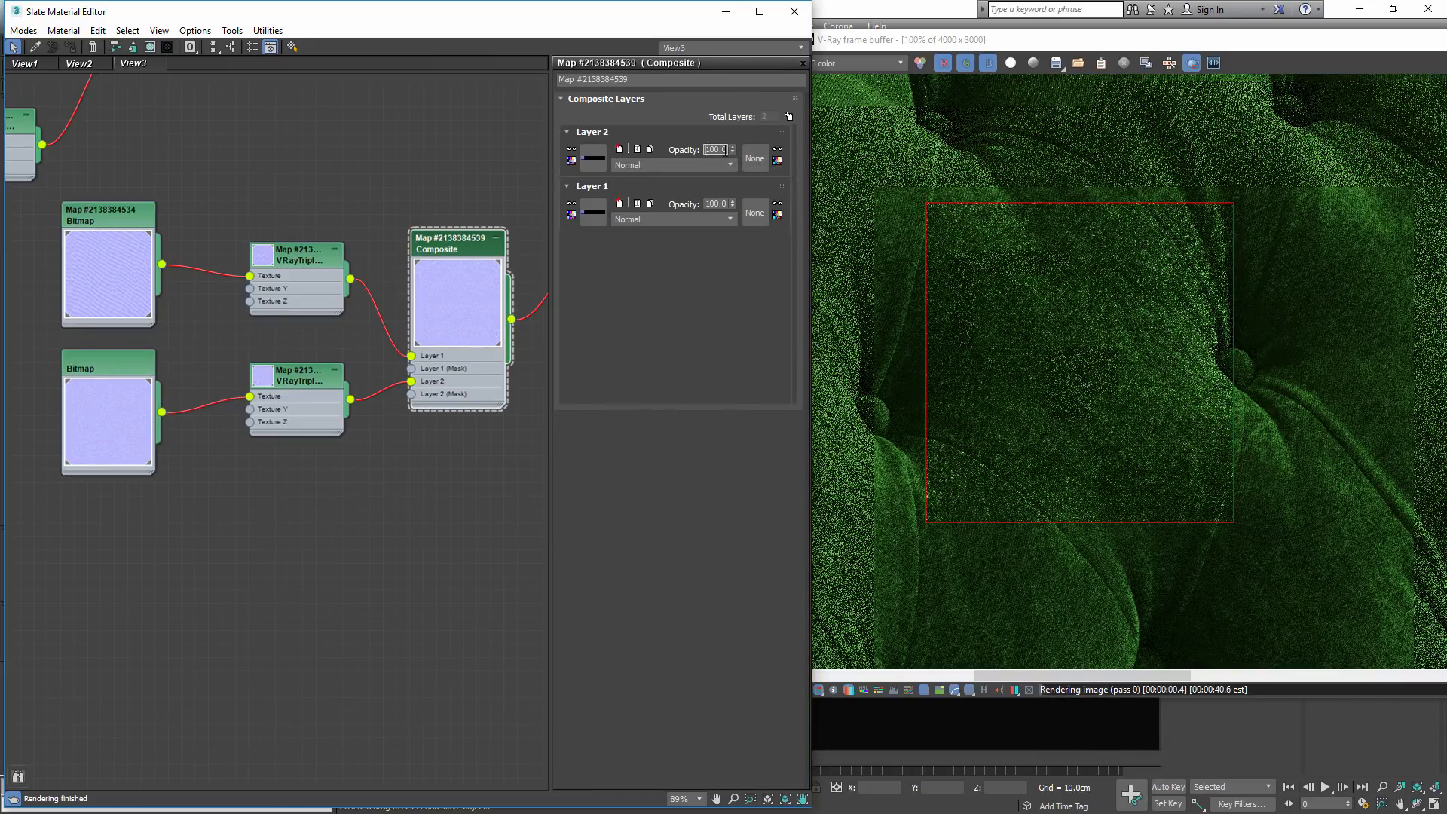
{"action": "type", "text": "30"}
{"action": "key", "text": "Return"}
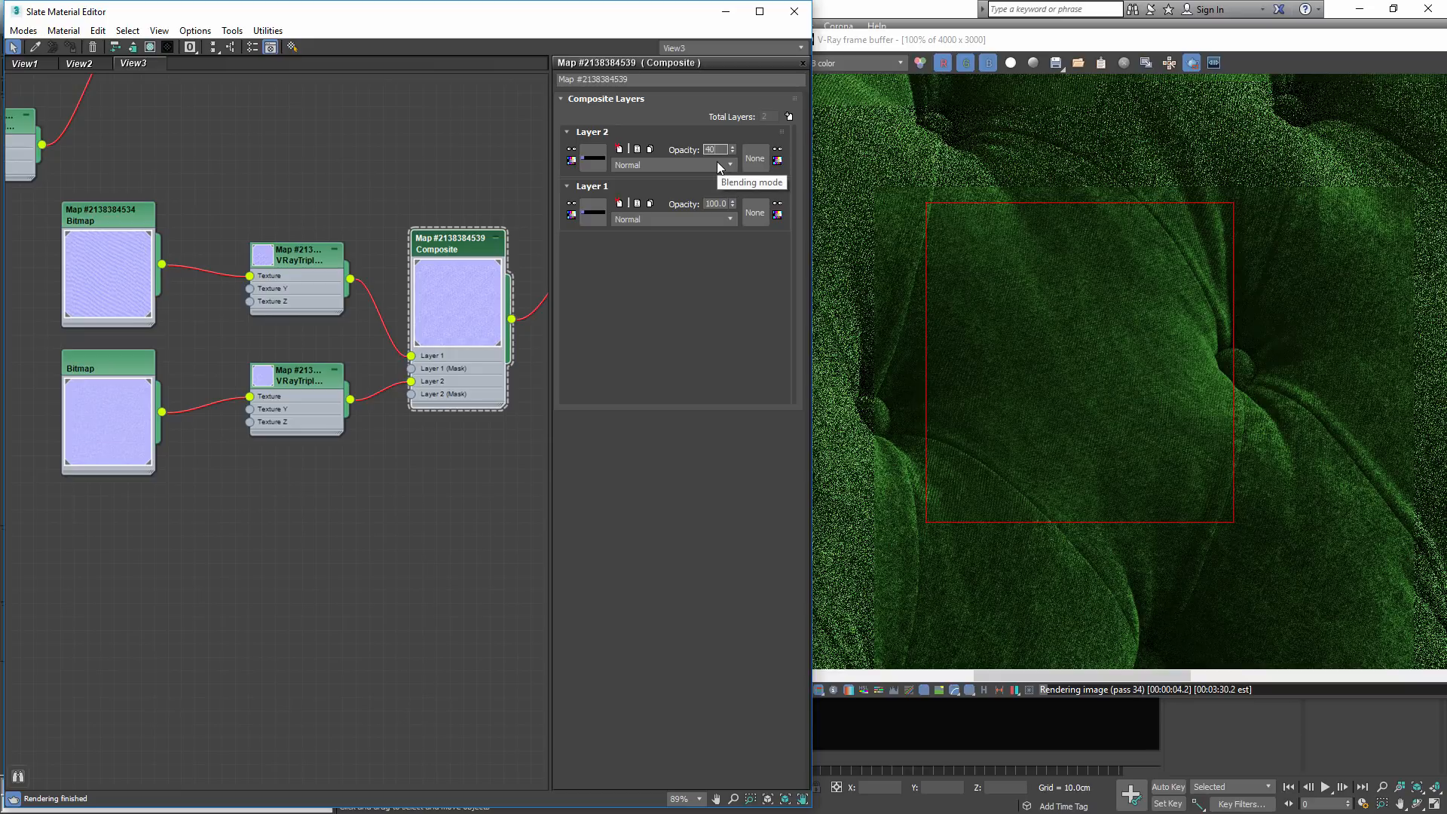
{"action": "type", "text": "40"}
{"action": "key", "text": "Return"}
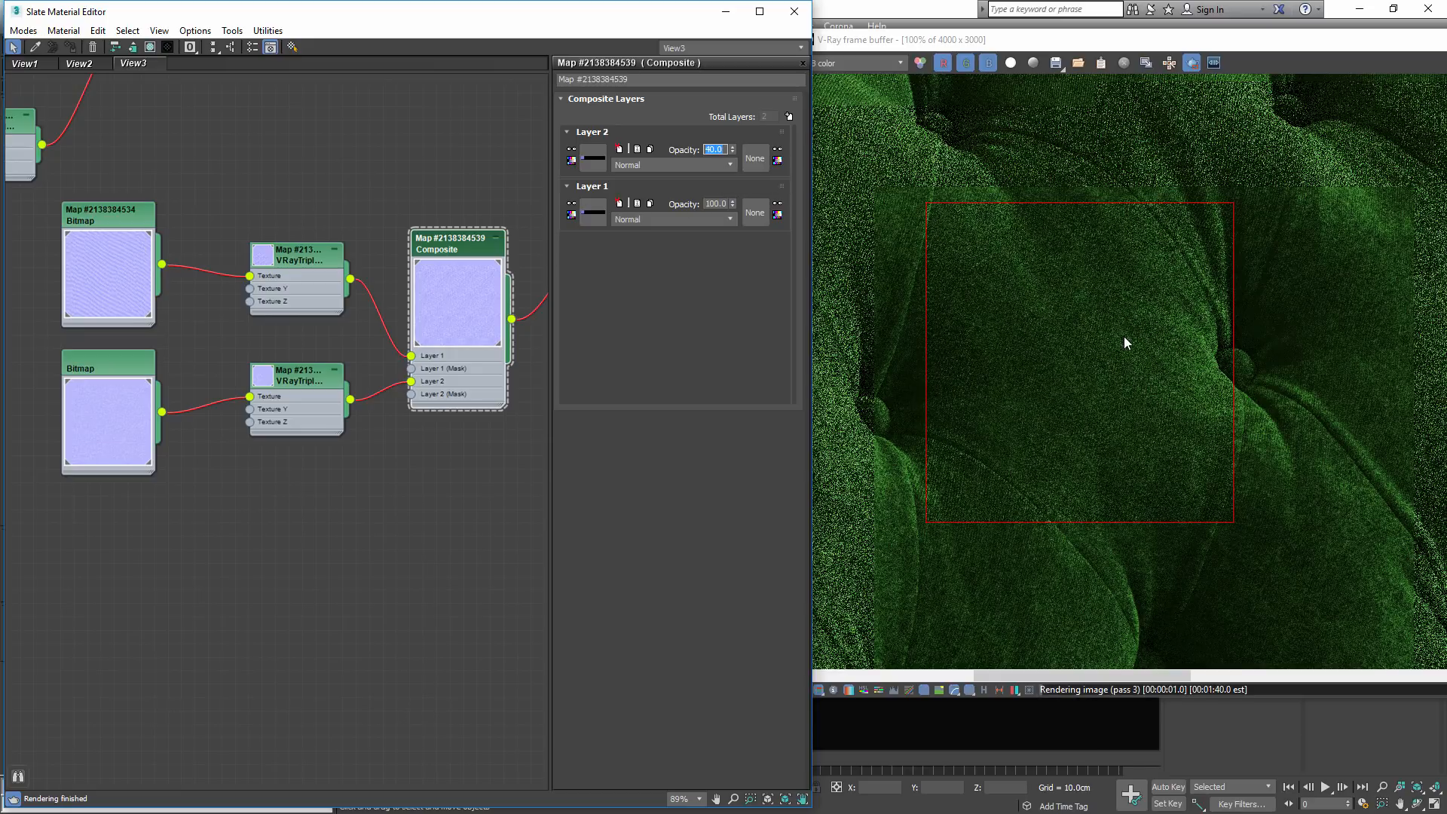
- Move the lower normal Bitmap and its VRayTriplanarTex further away from the Composite node
{"action": "middle_click_drag", "start_coordinate": [251, 513], "coordinate": [298, 488]}
{"action": "scroll", "coordinate": [298, 489], "scroll_direction": "down", "scroll_amount": 1}
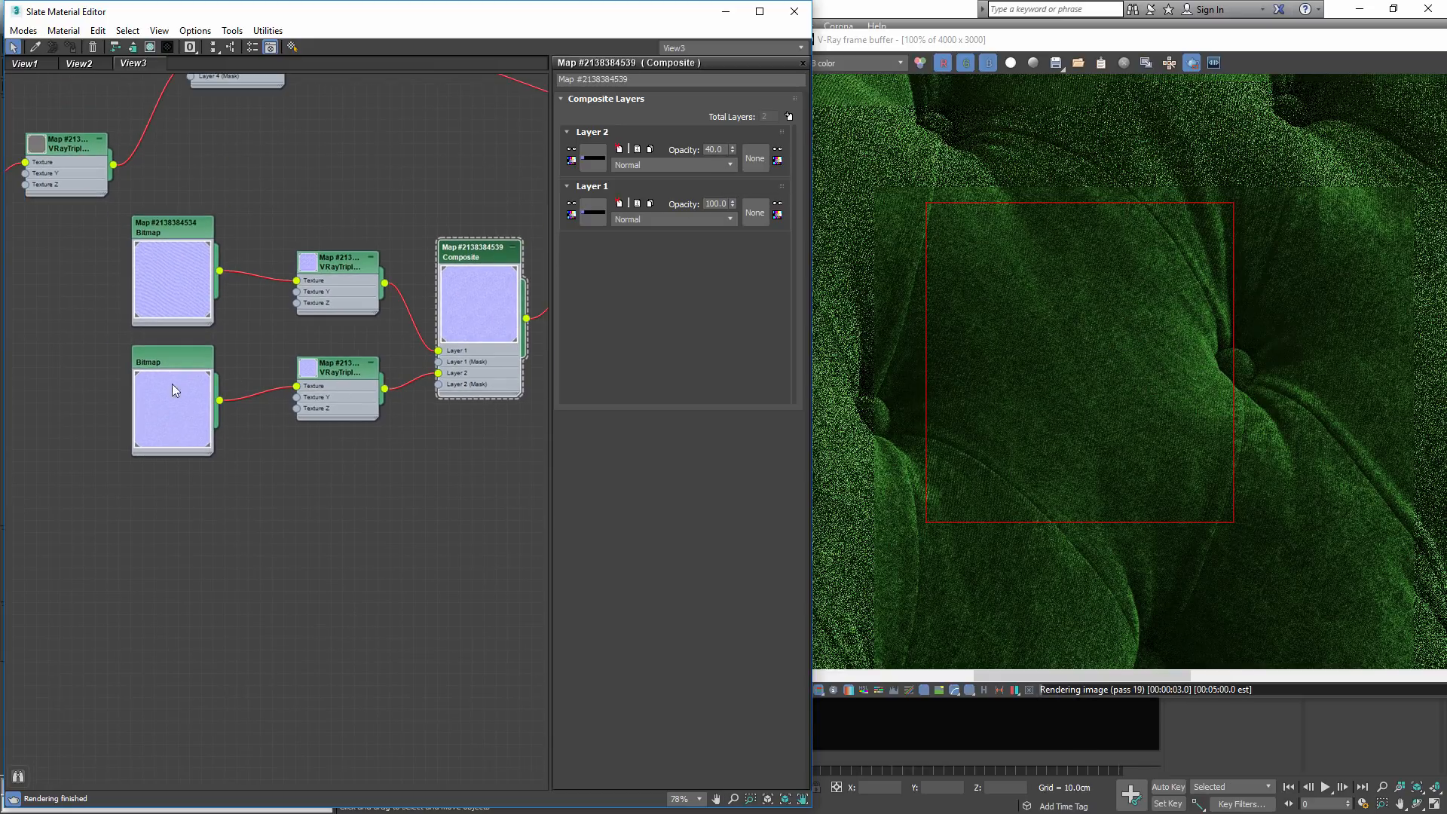
{"action": "left_click_drag", "start_coordinate": [138, 356], "coordinate": [253, 384]}
{"action": "left_click", "coordinate": [205, 495]}
{"action": "left_click_drag", "start_coordinate": [58, 379], "coordinate": [117, 380]}
{"action": "left_click_drag", "start_coordinate": [267, 356], "coordinate": [278, 368]}
- Add a third layer to the normal-pattern Composite and connect the lower VRayTriplanarTex to Layer 3
{"action": "left_click", "coordinate": [488, 244]}
{"action": "left_click", "coordinate": [788, 117]}
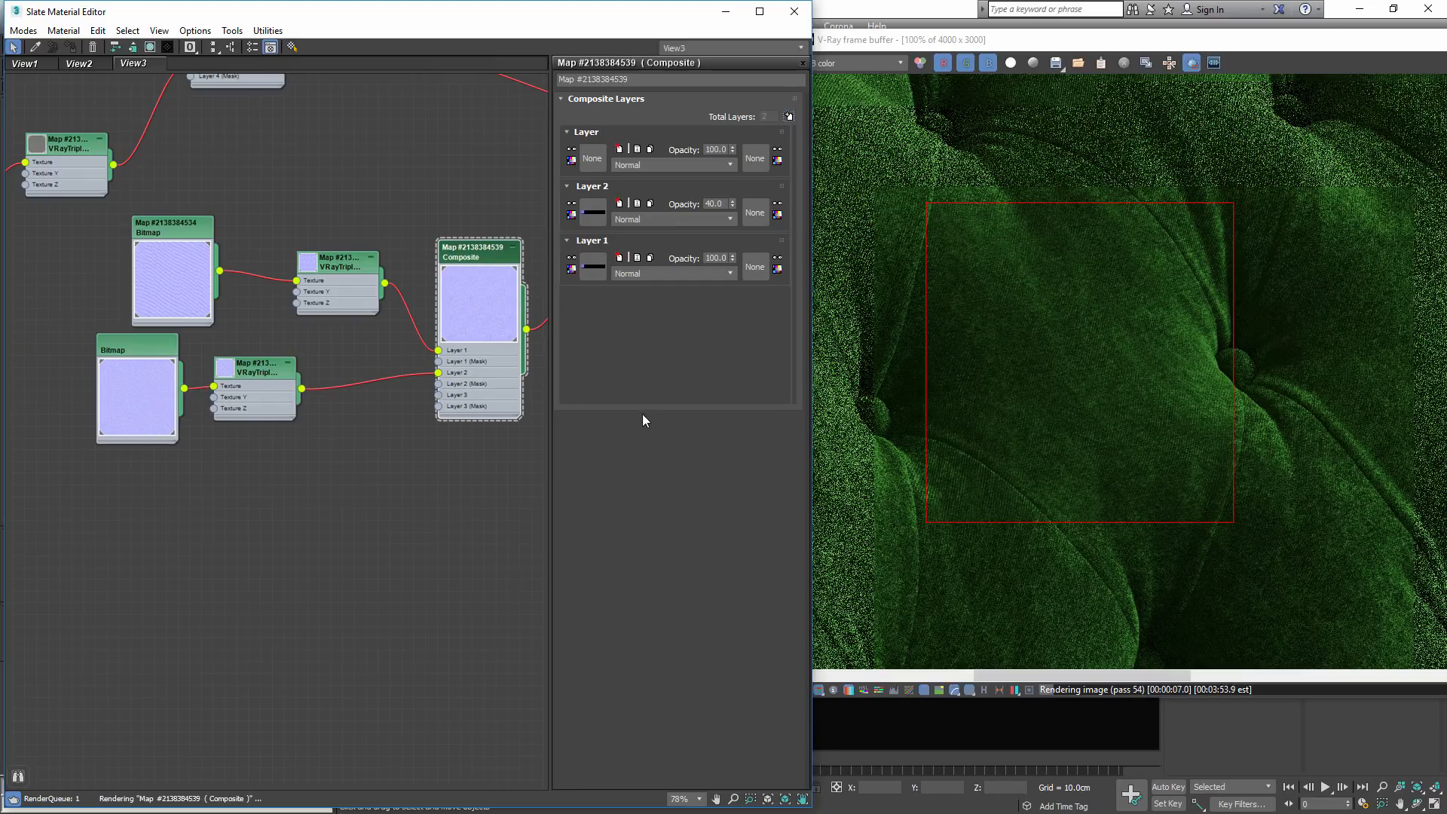
{"action": "scroll", "coordinate": [332, 395], "scroll_direction": "up", "scroll_amount": 1}
{"action": "scroll", "coordinate": [294, 349], "scroll_direction": "up", "scroll_amount": 2}
{"action": "left_click_drag", "start_coordinate": [303, 347], "coordinate": [469, 354]}
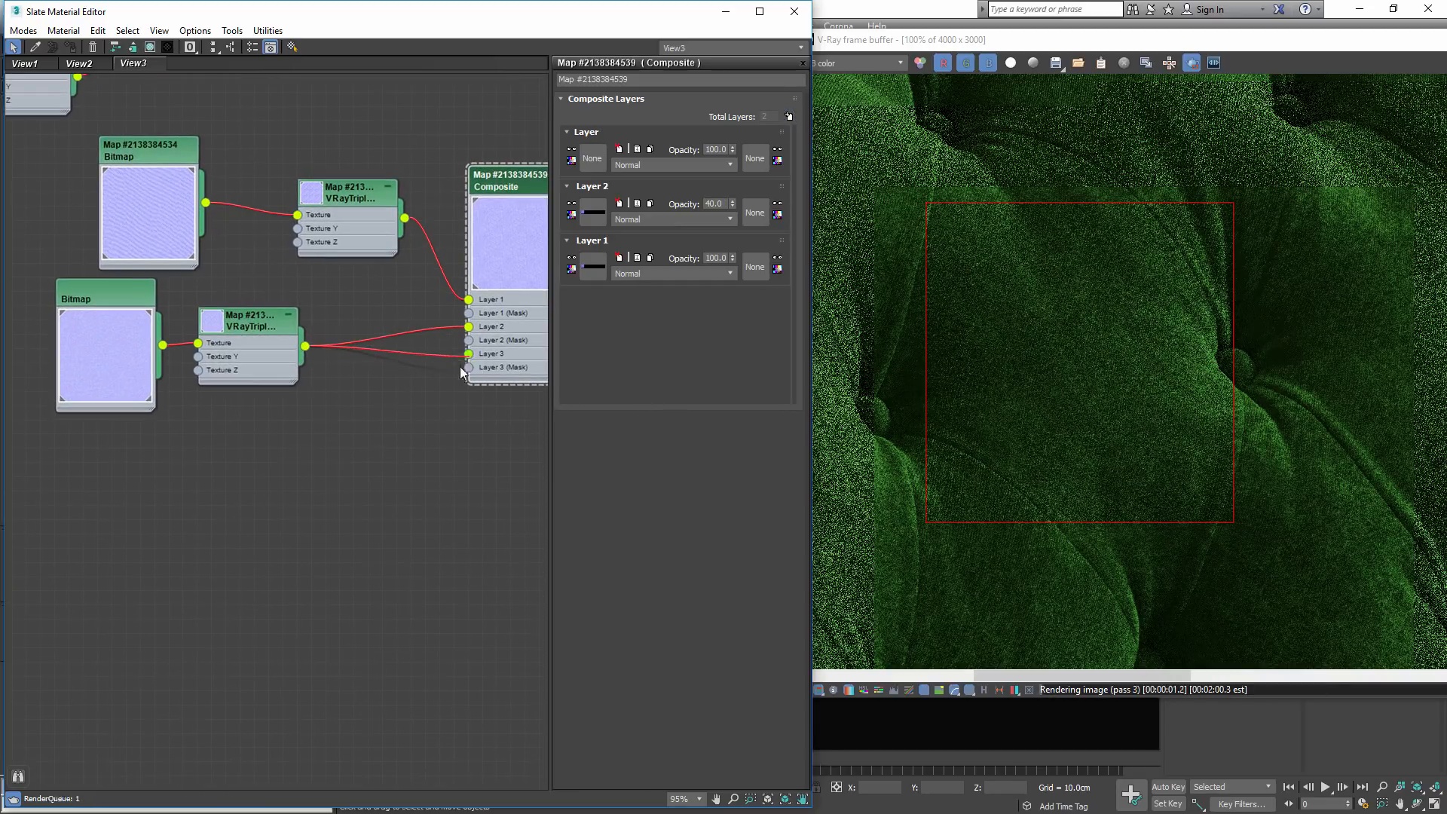
- Connect the VRayTriplanarTex of the grayscale velvet mask to the Layer 3 mask of the normal-pattern Composite
{"action": "scroll", "coordinate": [282, 418], "scroll_direction": "down", "scroll_amount": 5}
{"action": "middle_click_drag", "start_coordinate": [285, 414], "coordinate": [450, 418]}
{"action": "scroll", "coordinate": [303, 203], "scroll_direction": "down", "scroll_amount": 1}
{"action": "middle_click_drag", "start_coordinate": [325, 201], "coordinate": [161, 245]}
{"action": "left_click_drag", "start_coordinate": [160, 239], "coordinate": [412, 426]}
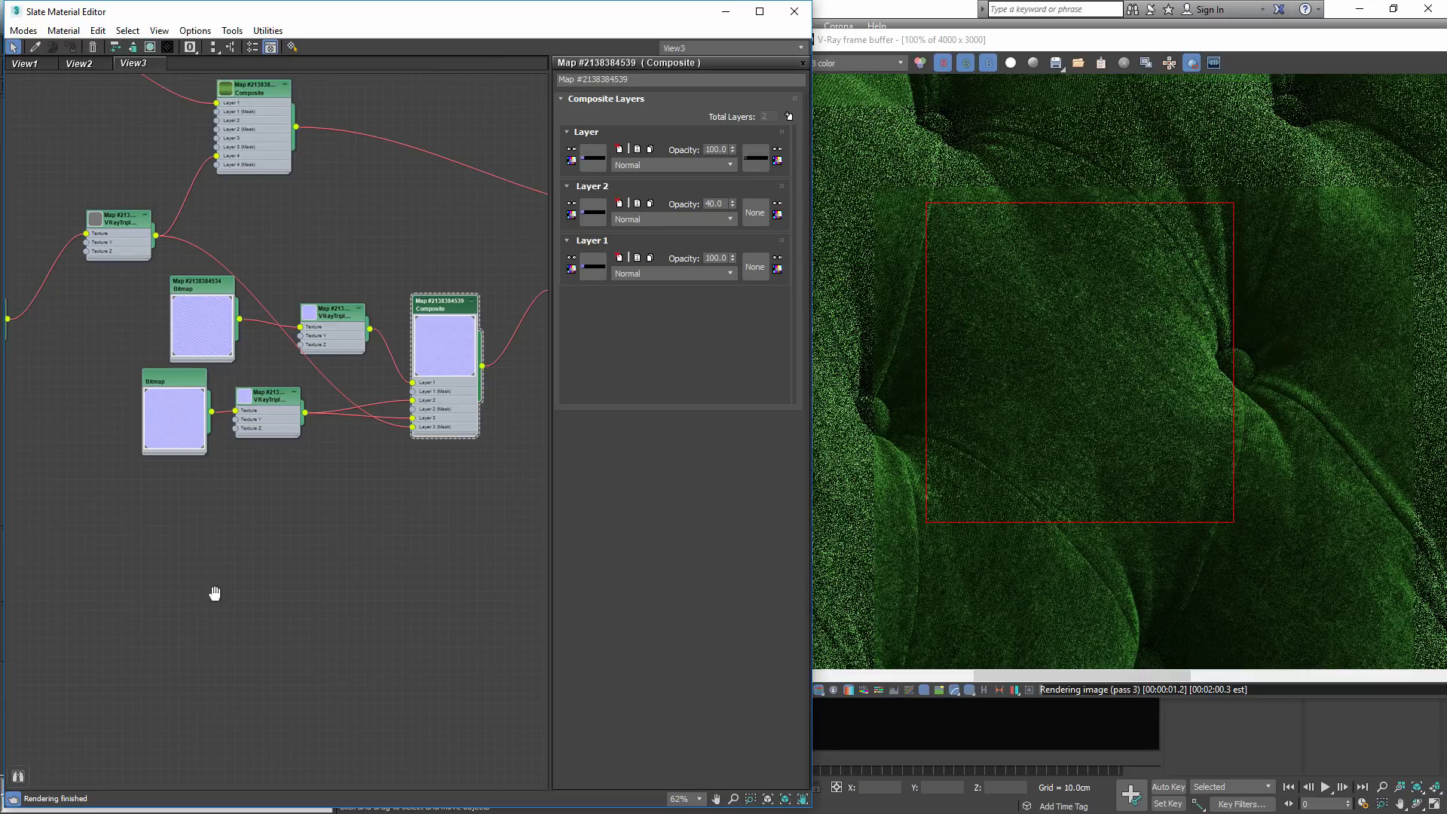
- Move the grayscale velvet mask Bitmap and its VRayTriplanarTex below the two normal Bitmap nodes
{"action": "middle_click_drag", "start_coordinate": [213, 591], "coordinate": [315, 601]}
{"action": "left_click_drag", "start_coordinate": [68, 314], "coordinate": [95, 280]}
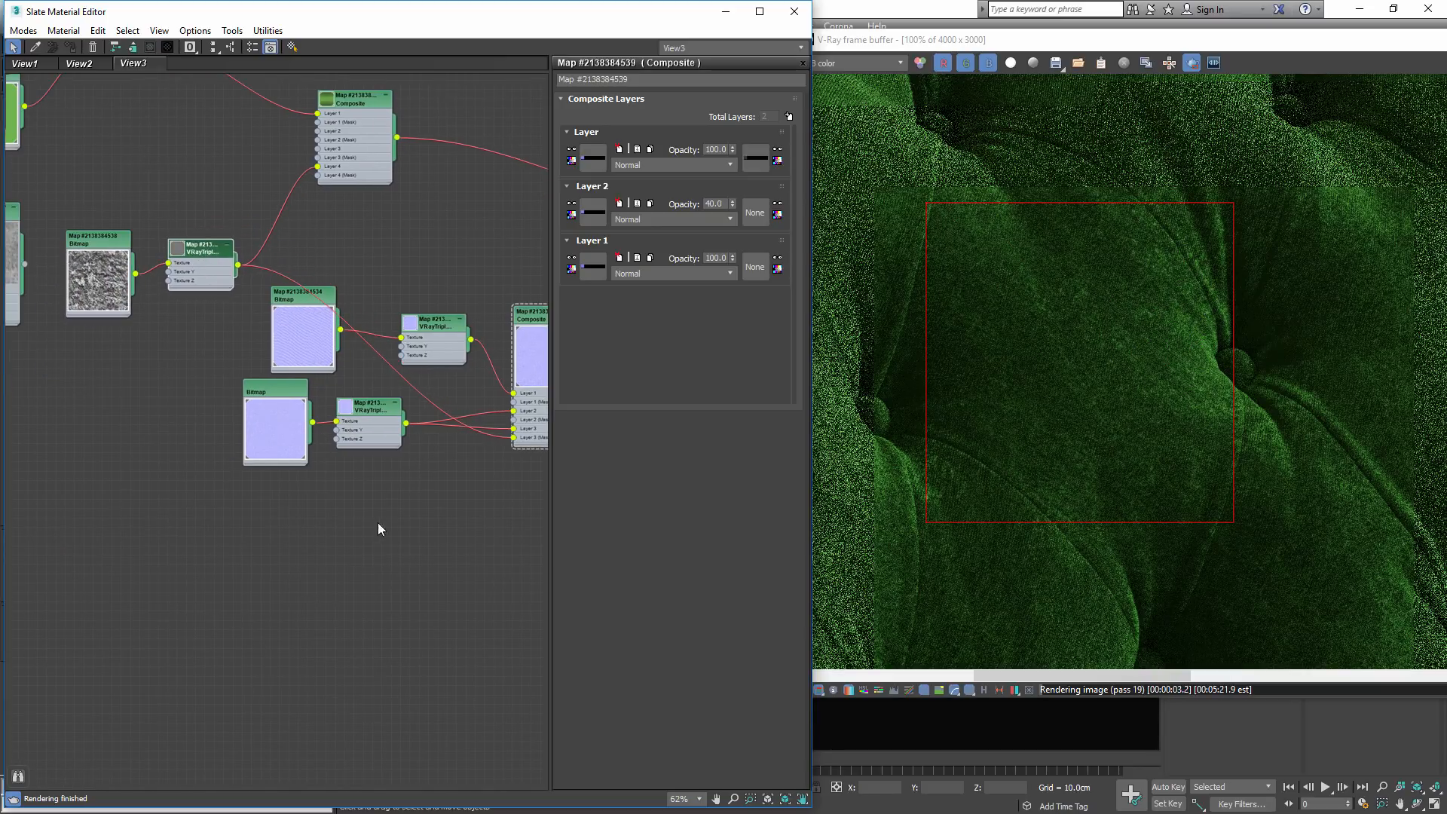
{"action": "middle_click_drag", "start_coordinate": [378, 522], "coordinate": [346, 517]}
{"action": "left_click_drag", "start_coordinate": [62, 164], "coordinate": [99, 524]}
{"action": "left_click", "coordinate": [264, 557]}
{"action": "middle_click_drag", "start_coordinate": [266, 558], "coordinate": [390, 509]}
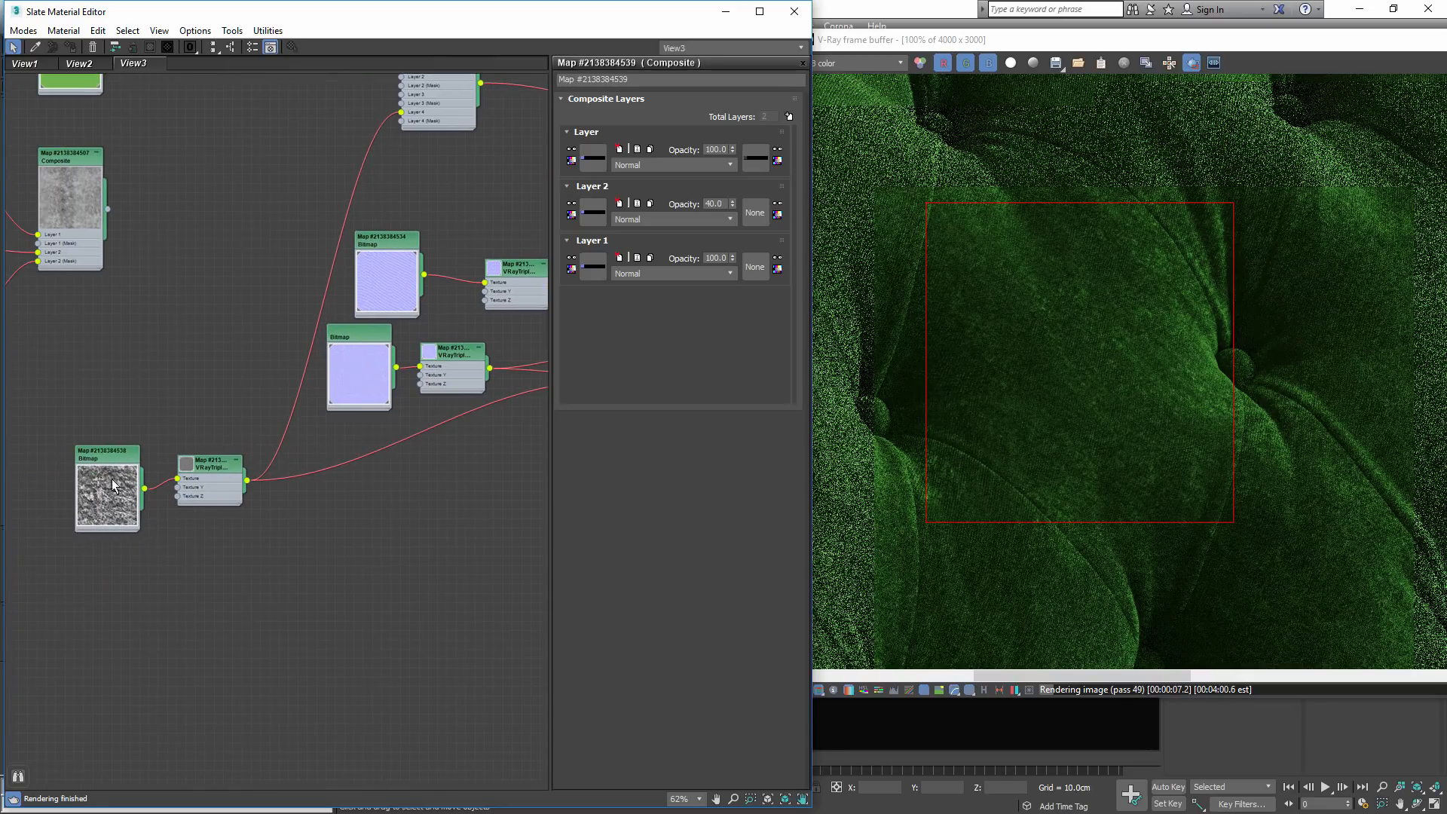
{"action": "left_click_drag", "start_coordinate": [118, 478], "coordinate": [117, 469]}
{"action": "middle_click_drag", "start_coordinate": [387, 458], "coordinate": [218, 455]}
{"action": "mouse_move", "coordinate": [186, 355]}
{"action": "left_mouse_down"}
{"action": "mouse_move", "coordinate": [195, 386]}
{"action": "mouse_move", "coordinate": [186, 362]}
{"action": "left_mouse_up"}
{"action": "middle_click_drag", "start_coordinate": [157, 481], "coordinate": [312, 448]}
{"action": "scroll", "coordinate": [313, 448], "scroll_direction": "up", "scroll_amount": 1}
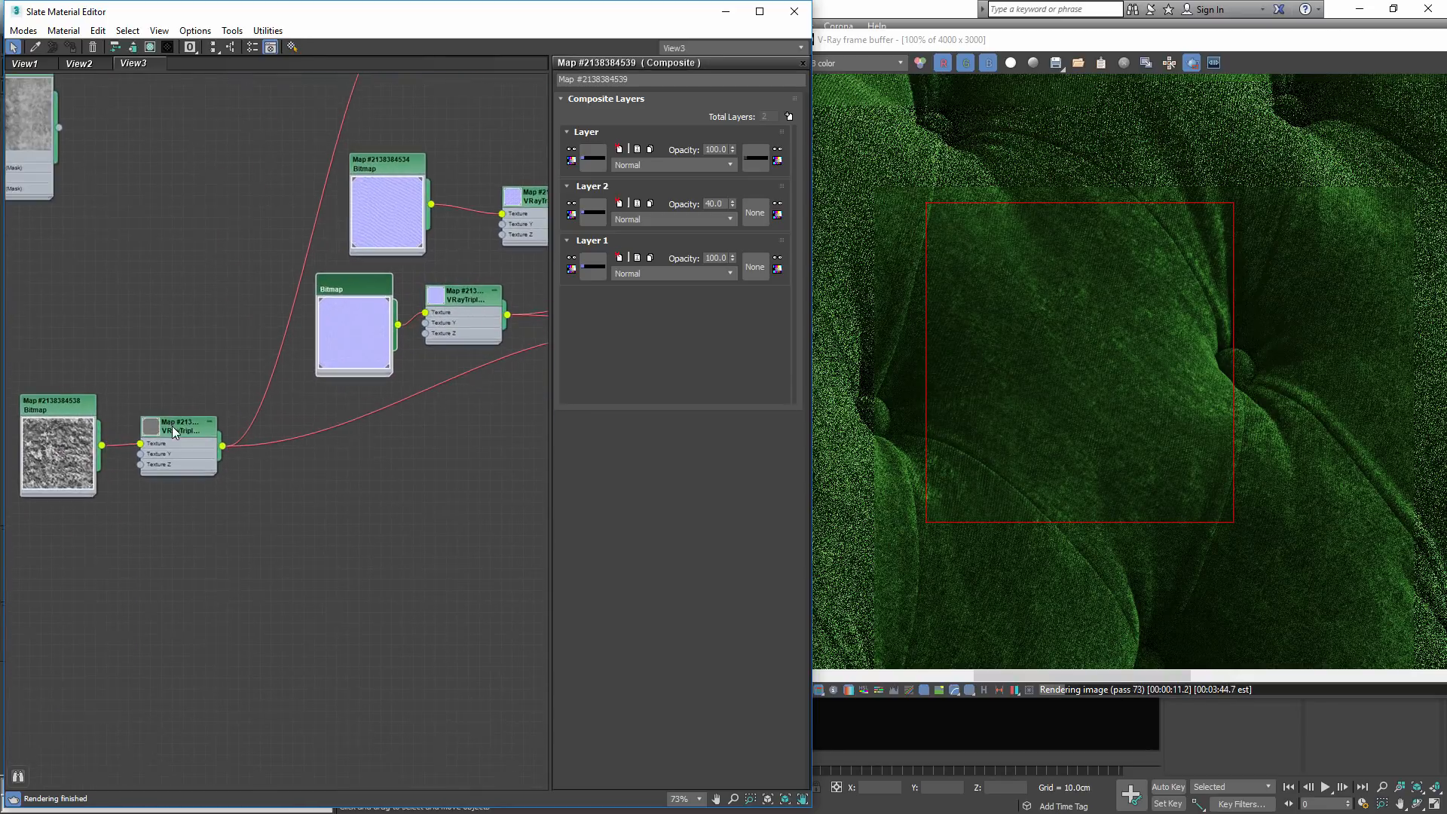
- Add an Output map beside the velvet mask's VRayTriplanarTex, feed that texture into it, and open its parameters
{"action": "right_click", "coordinate": [336, 494]}
{"action": "left_click", "coordinate": [367, 556]}
{"action": "mouse_move", "coordinate": [290, 555]}
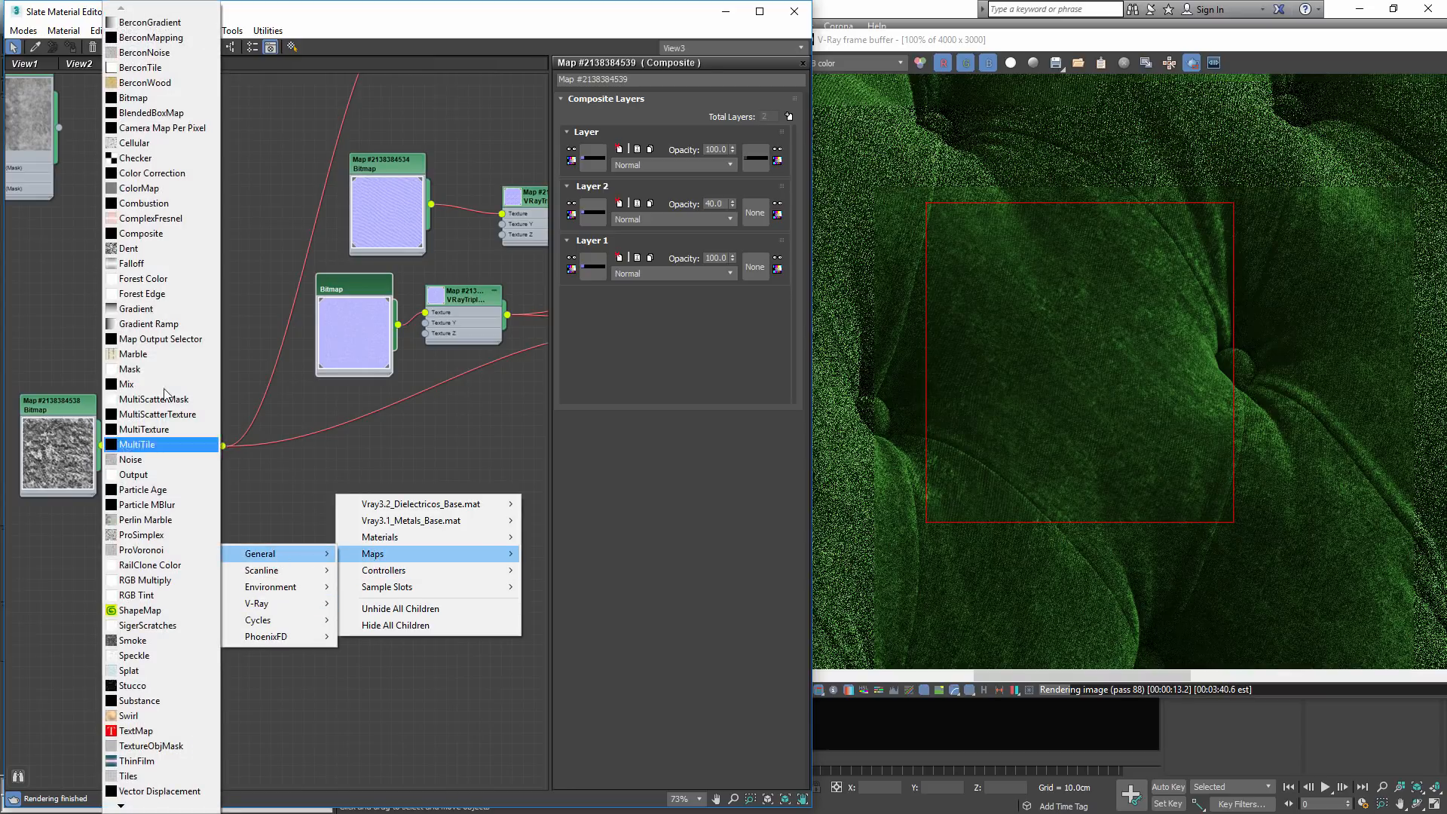
{"action": "left_click", "coordinate": [134, 475]}
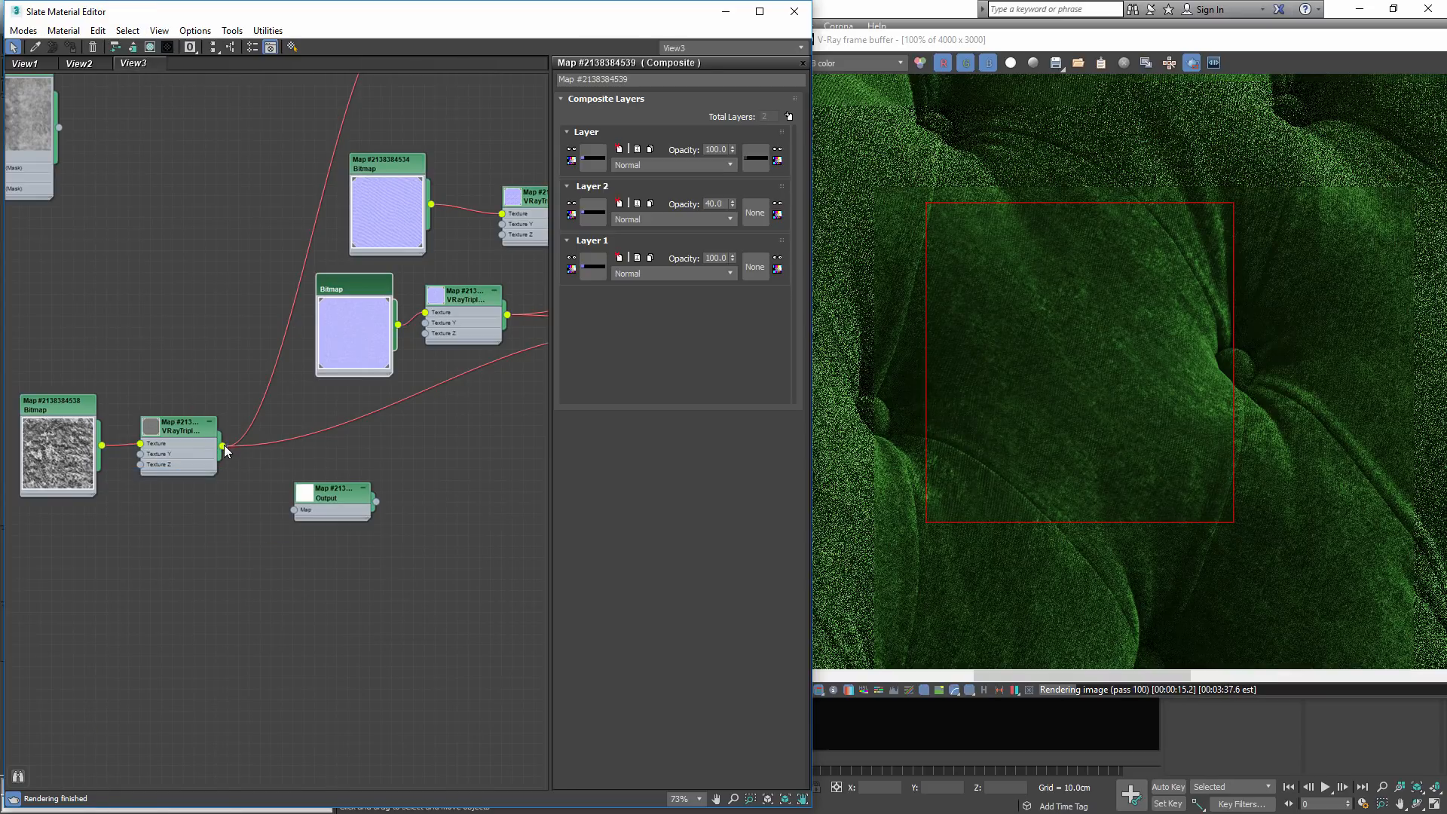
{"action": "double_click", "coordinate": [337, 492]}
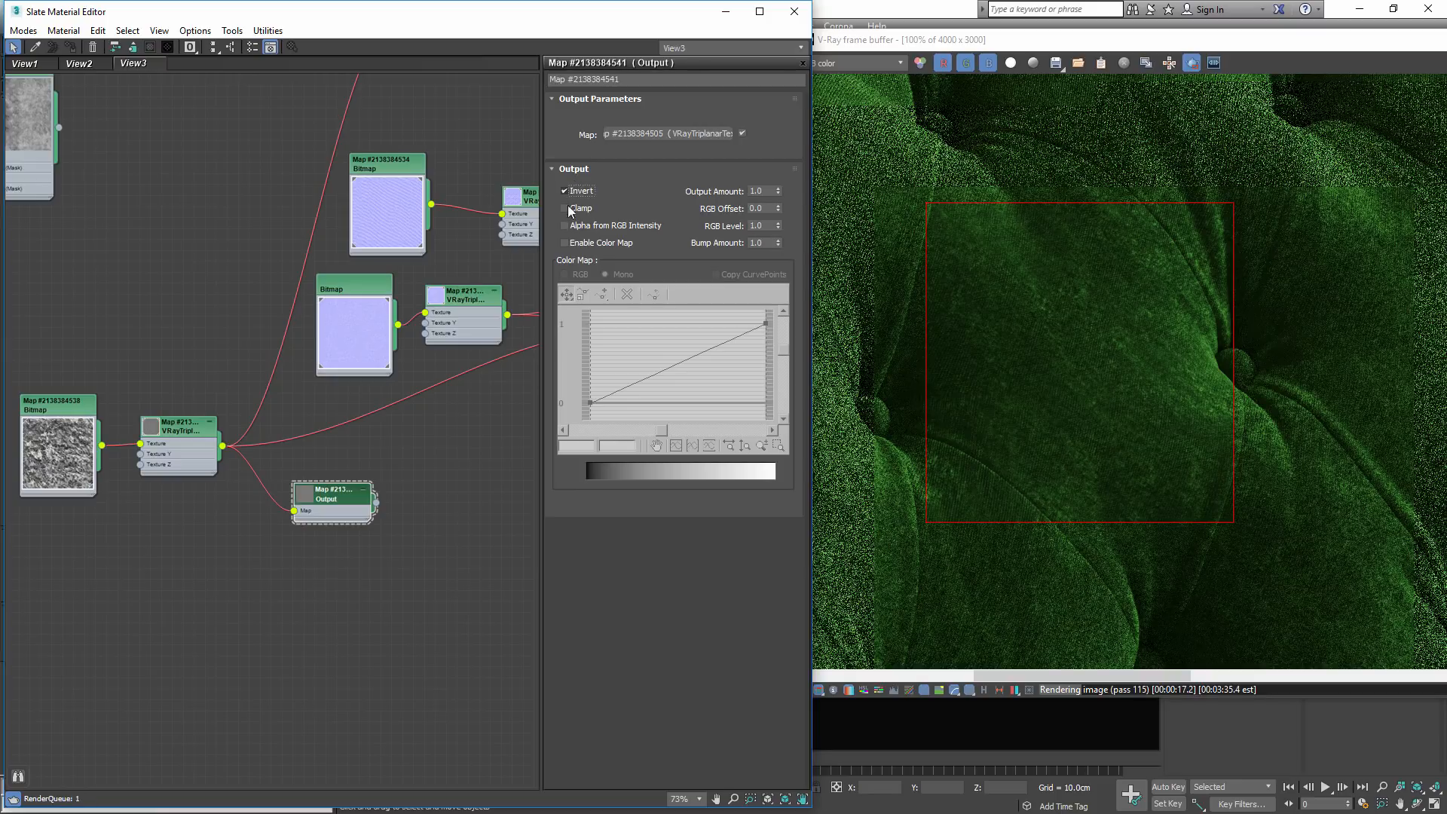
- Invert the Output map and connect it to the Layer 3 mask of the normal-pattern Composite
{"action": "left_click", "coordinate": [567, 194]}
{"action": "middle_click_drag", "start_coordinate": [409, 517], "coordinate": [232, 532]}
{"action": "scroll", "coordinate": [232, 532], "scroll_direction": "up", "scroll_amount": 1}
{"action": "left_click_drag", "start_coordinate": [197, 516], "coordinate": [475, 331]}
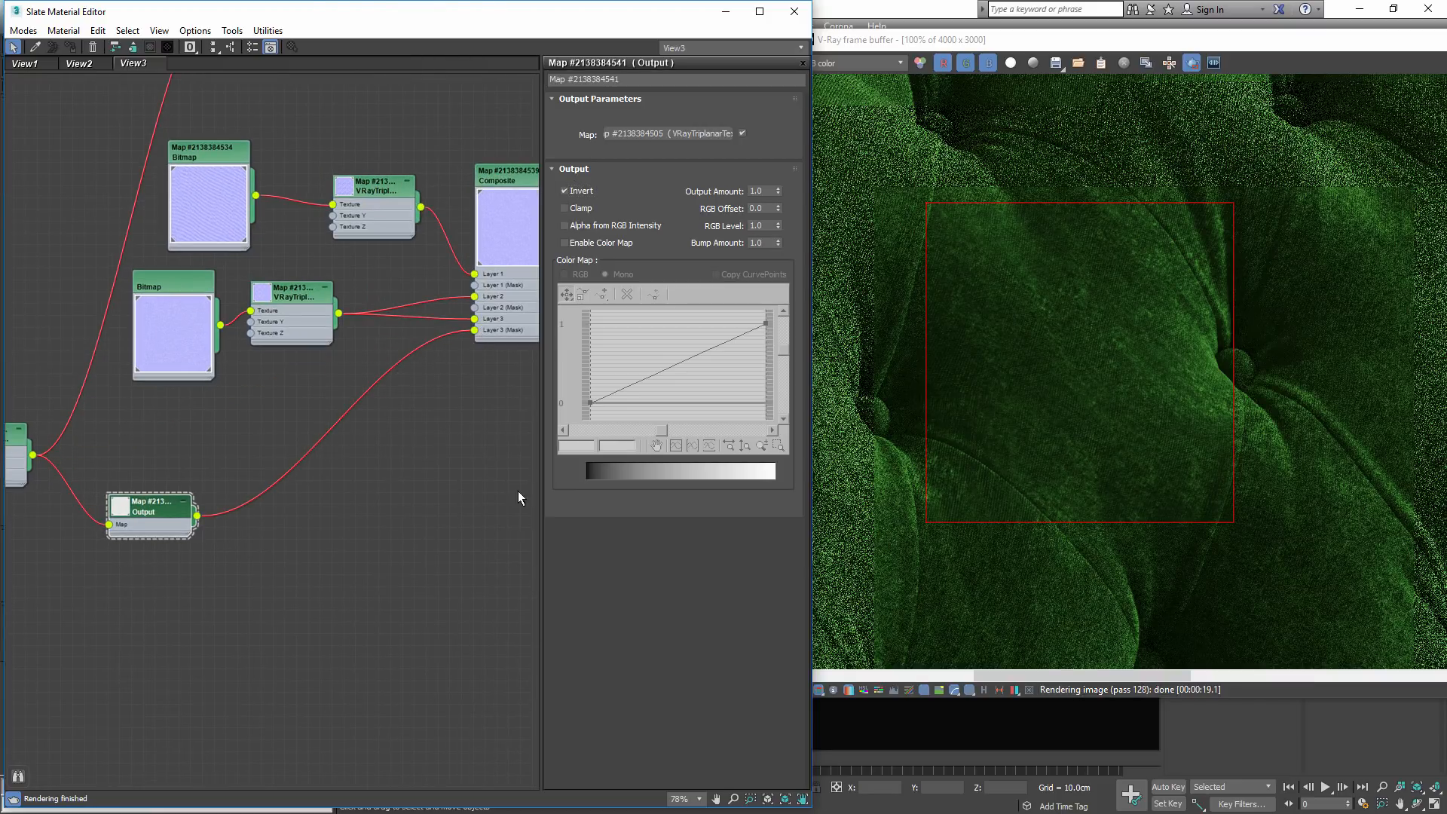
- Replace the Output map's Invert option with an enabled colour map whose curve starts at 1 and ends at 0
{"action": "left_click", "coordinate": [574, 192]}
{"action": "left_click", "coordinate": [595, 244]}
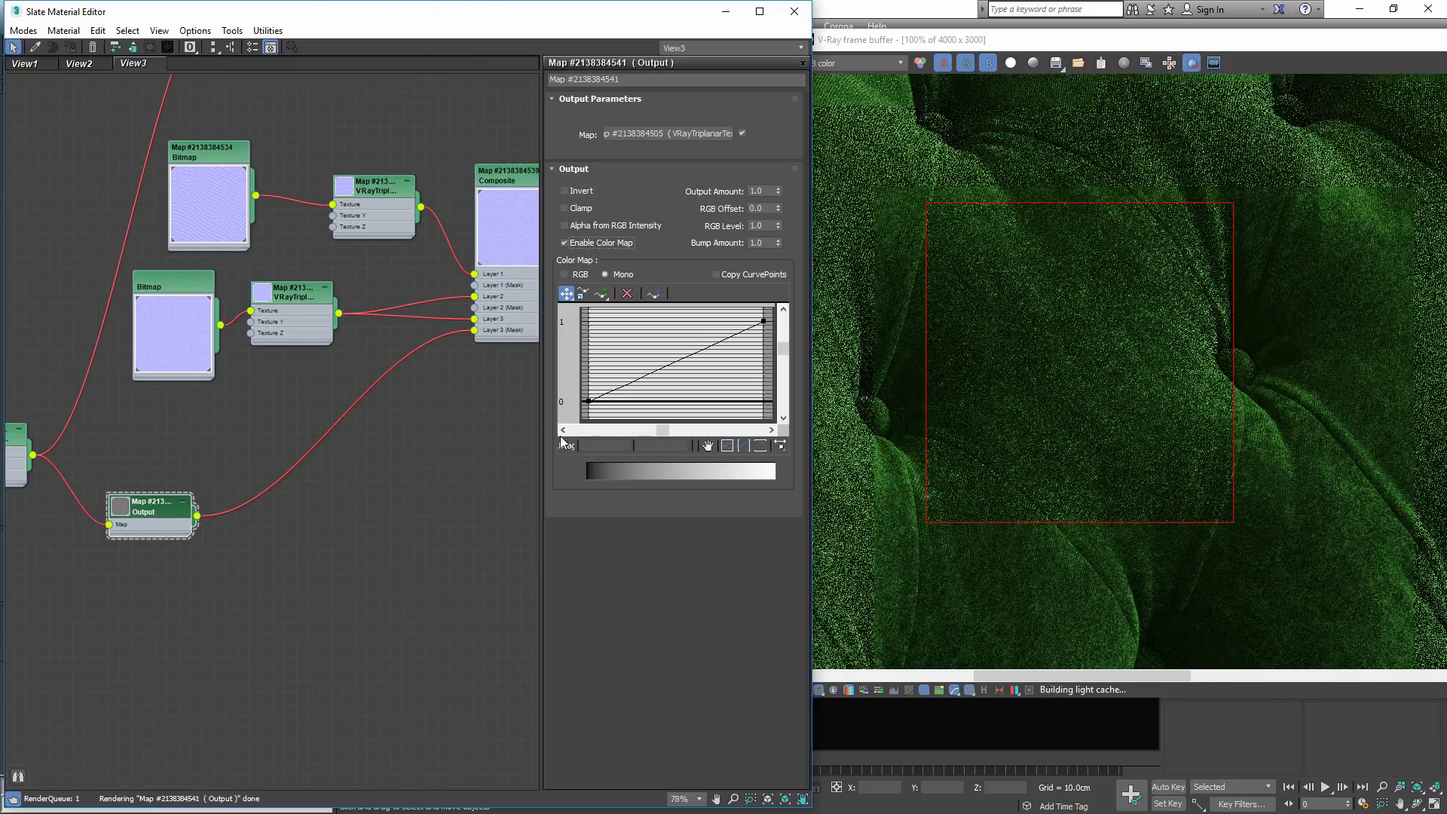
{"action": "double_click", "coordinate": [663, 446]}
{"action": "type", "text": "1"}
{"action": "key", "text": "Return"}
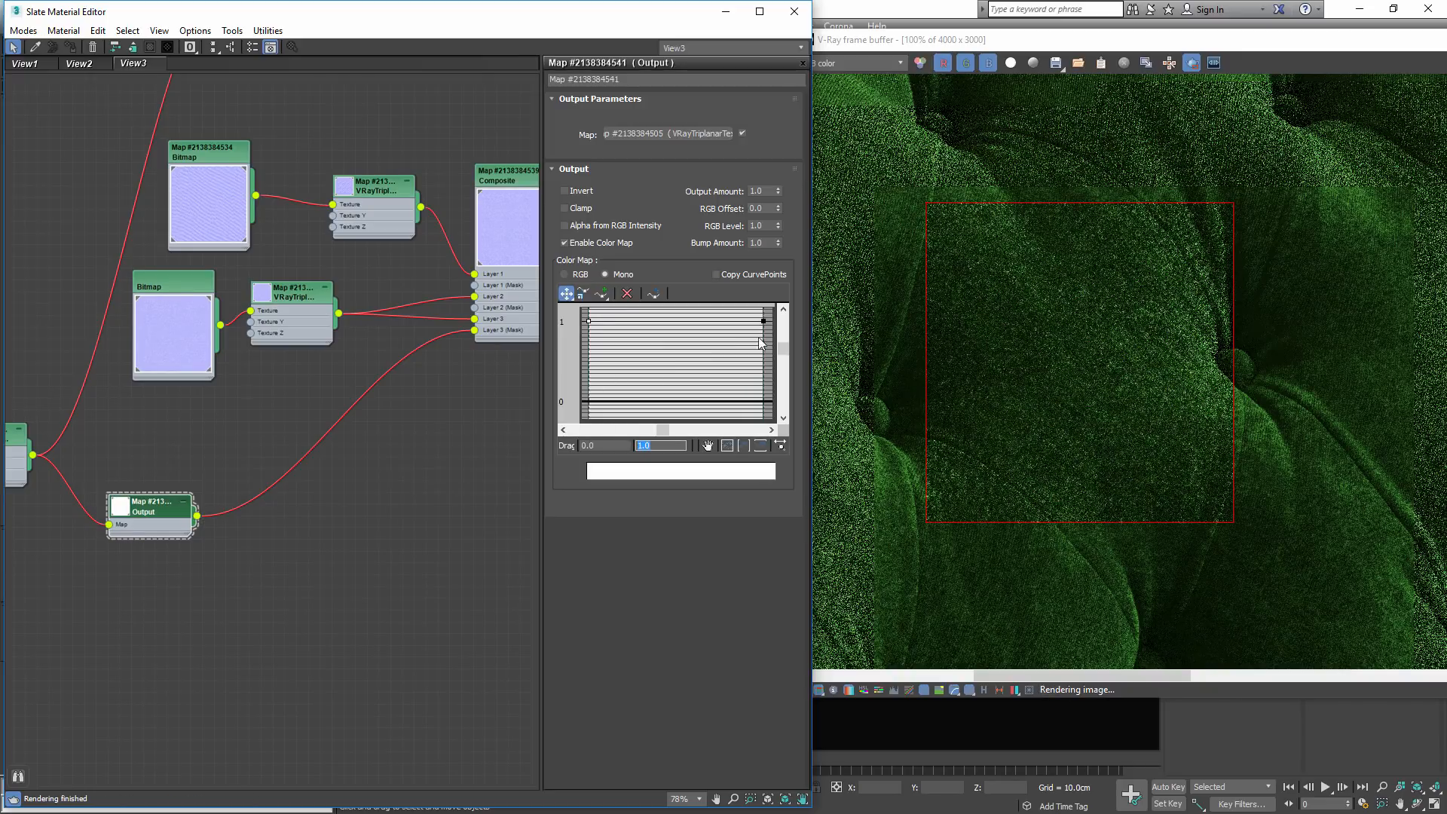
{"action": "type", "text": "0"}
{"action": "key", "text": "Return"}
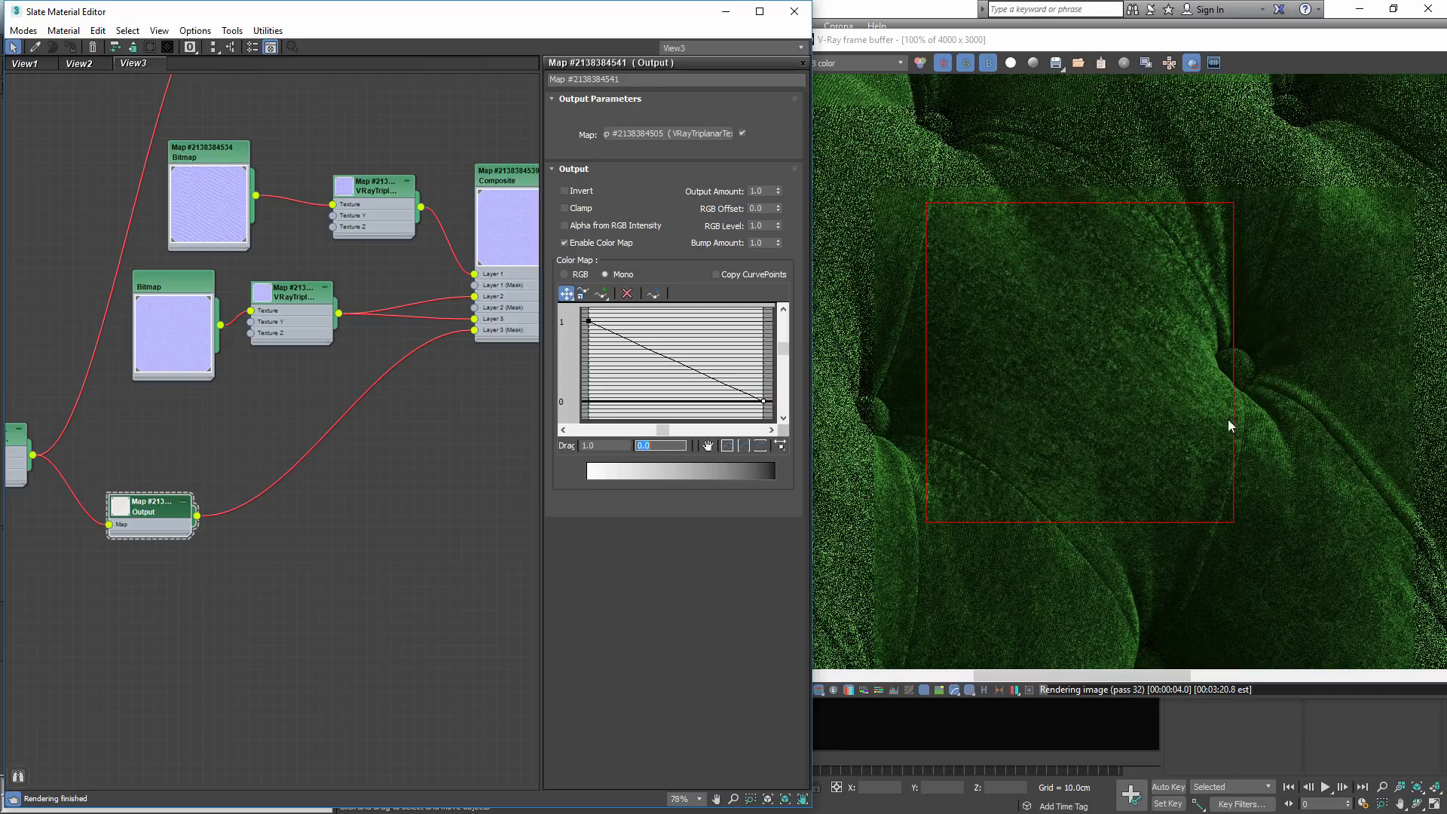
- Place the render region over the button and seam of the tufted cushion, and inspect the weave at 200%
{"action": "scroll", "coordinate": [1187, 408], "scroll_direction": "up", "scroll_amount": 1}
{"action": "middle_click_drag", "start_coordinate": [1243, 419], "coordinate": [1147, 456]}
{"action": "scroll", "coordinate": [1148, 456], "scroll_direction": "down", "scroll_amount": 1}
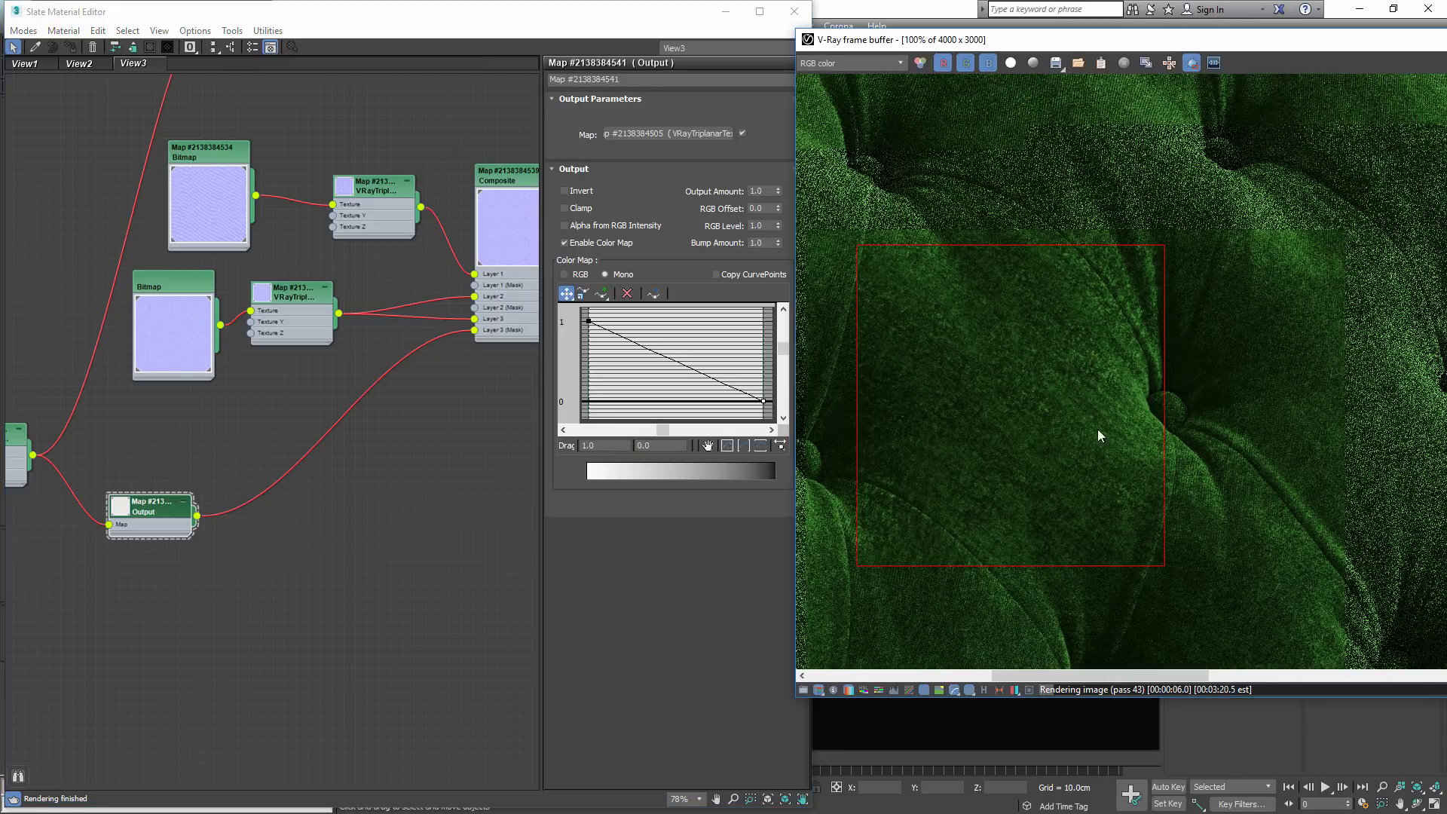
{"action": "left_click_drag", "start_coordinate": [1068, 393], "coordinate": [1342, 614]}
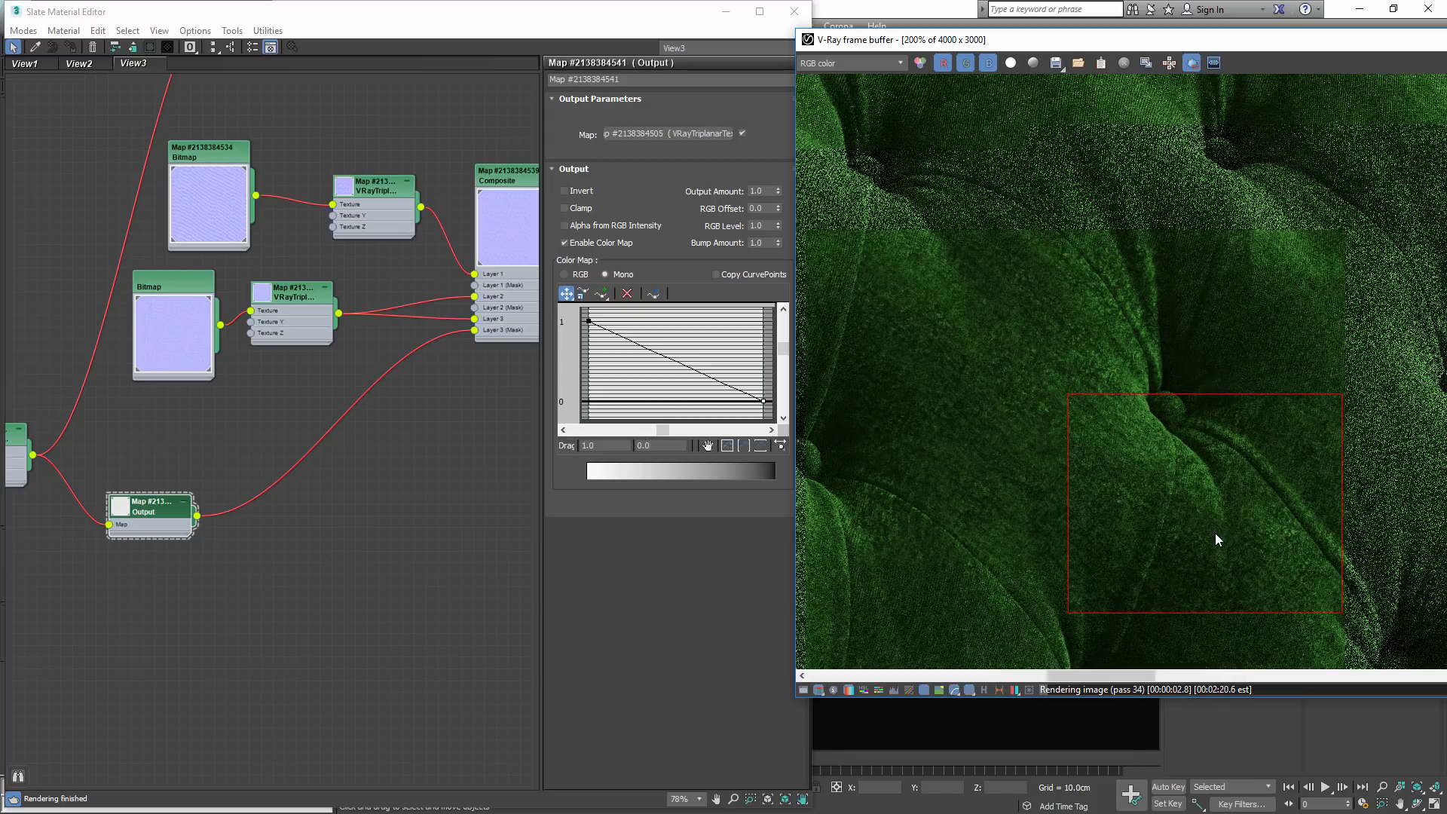
{"action": "scroll", "coordinate": [1215, 532], "scroll_direction": "up", "scroll_amount": 1}
{"action": "scroll", "coordinate": [1216, 536], "scroll_direction": "down", "scroll_amount": 1}
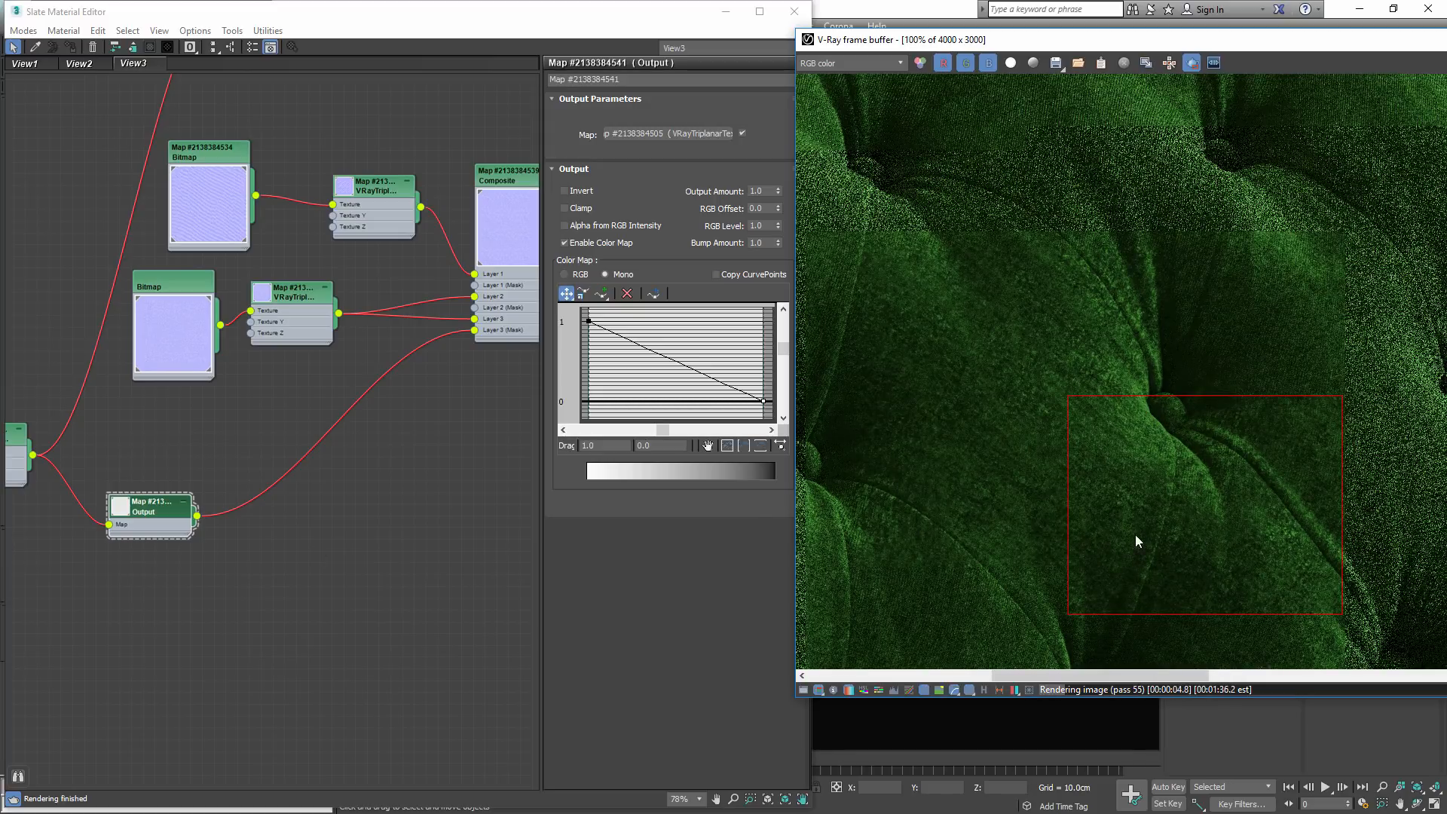
{"action": "scroll", "coordinate": [1171, 522], "scroll_direction": "up", "scroll_amount": 1}
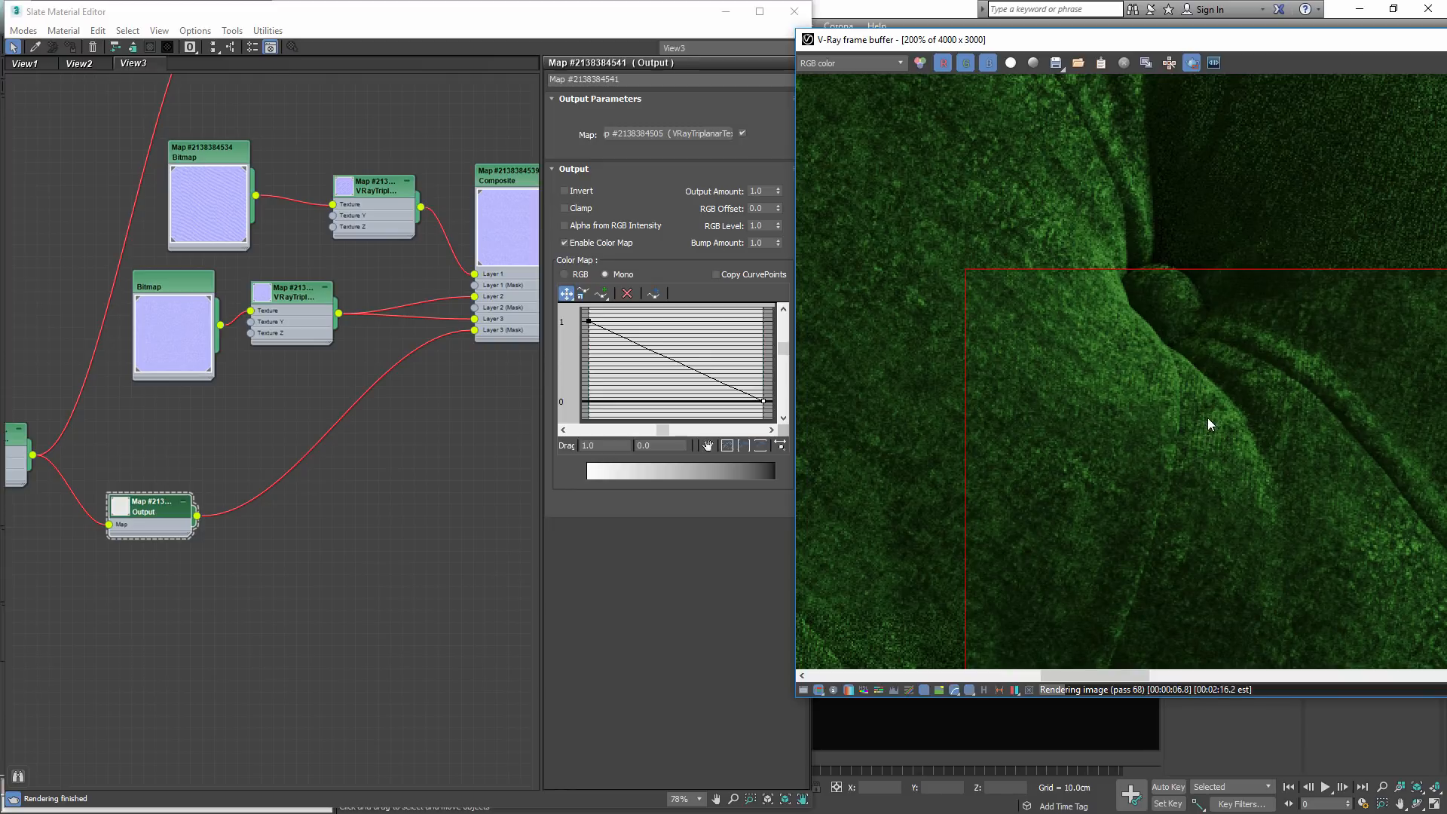
- View the full image of the velvet mask Bitmap, terciopelo_Mascara06_Normalized.jpg, and compare it with the rendered fabric at up to 400%
{"action": "middle_click_drag", "start_coordinate": [258, 548], "coordinate": [549, 455]}
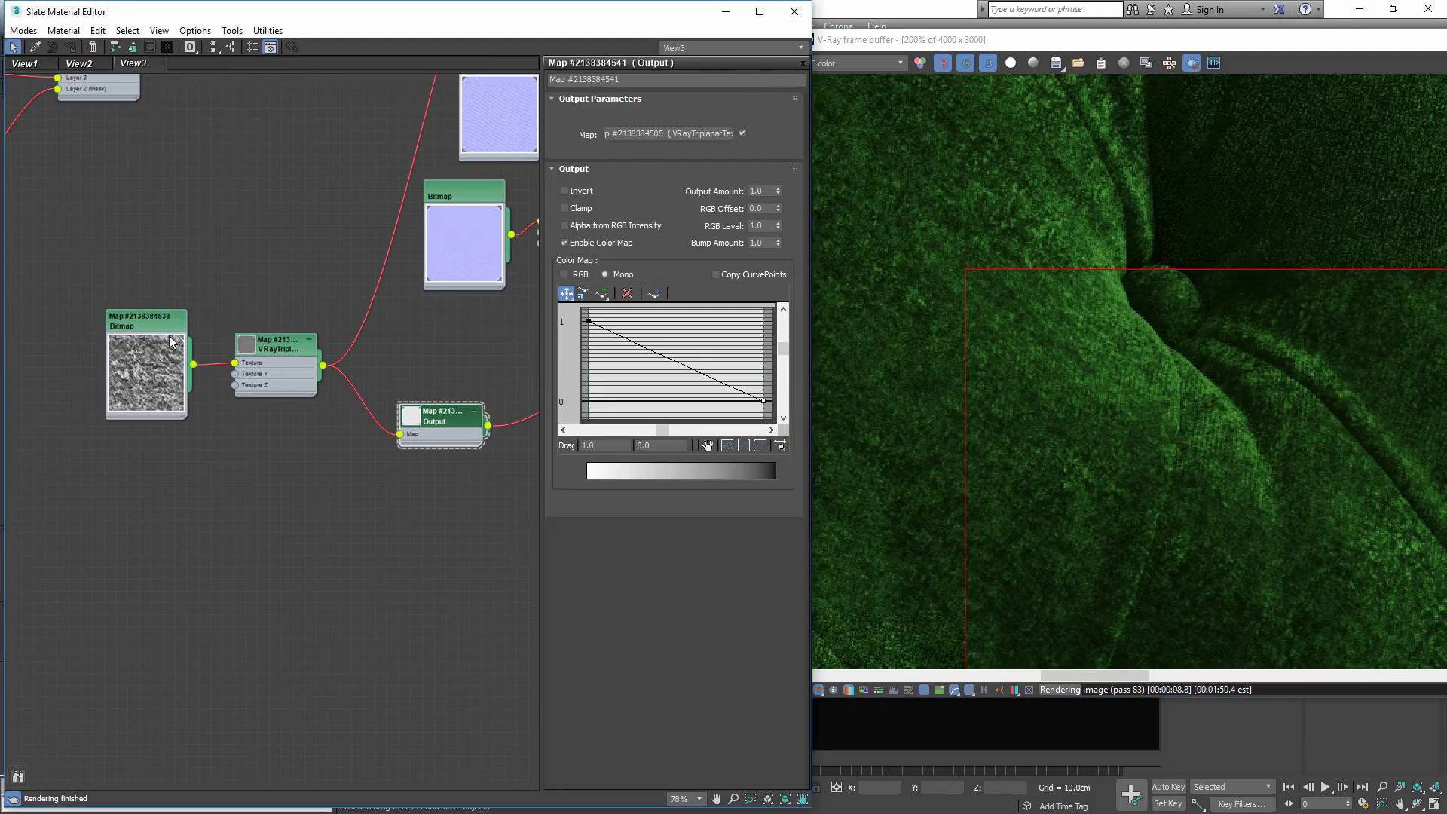
{"action": "scroll", "coordinate": [171, 337], "scroll_direction": "up", "scroll_amount": 1}
{"action": "double_click", "coordinate": [134, 318]}
{"action": "left_click", "coordinate": [774, 329]}
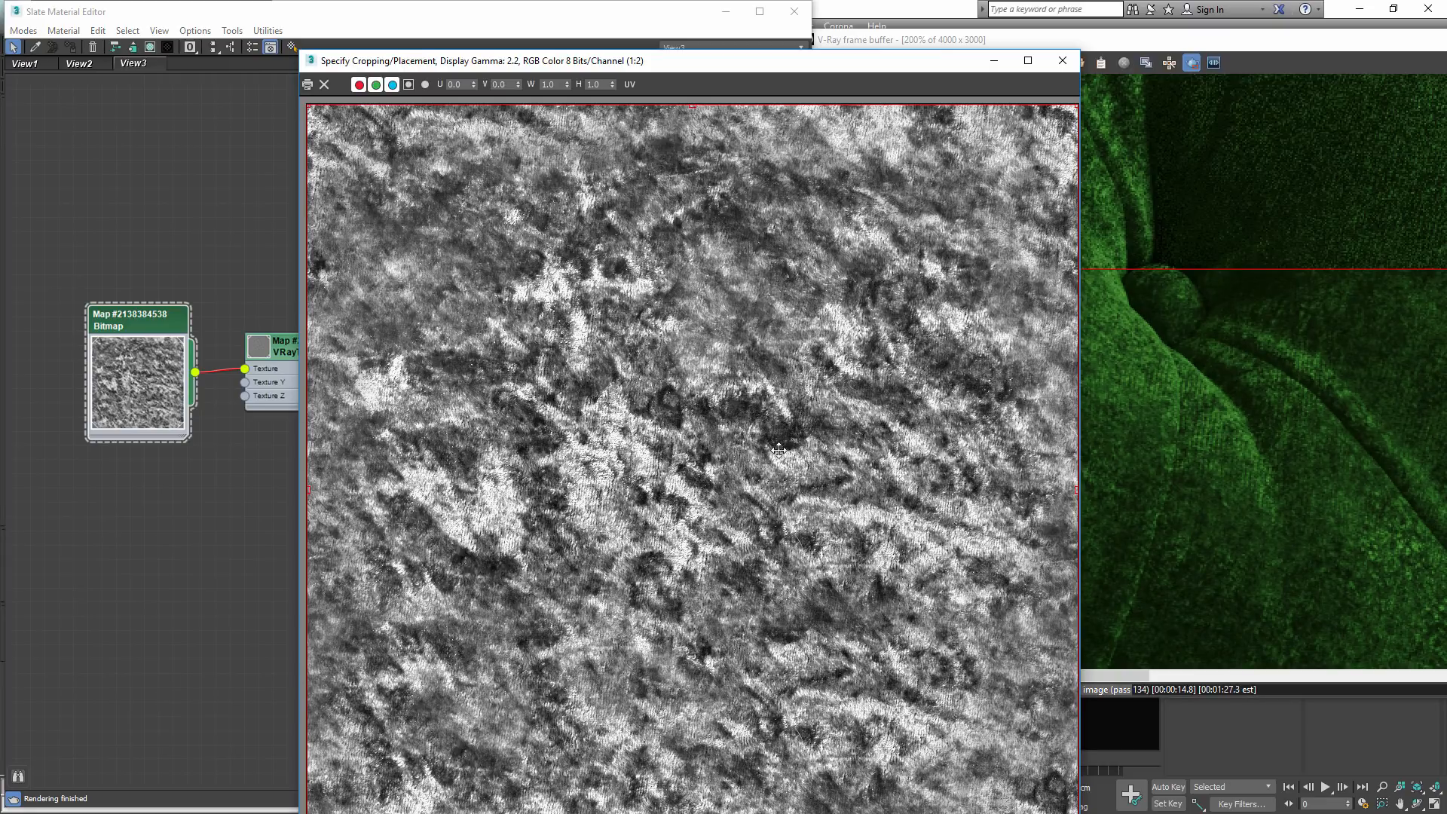
{"action": "left_click", "coordinate": [1230, 514]}
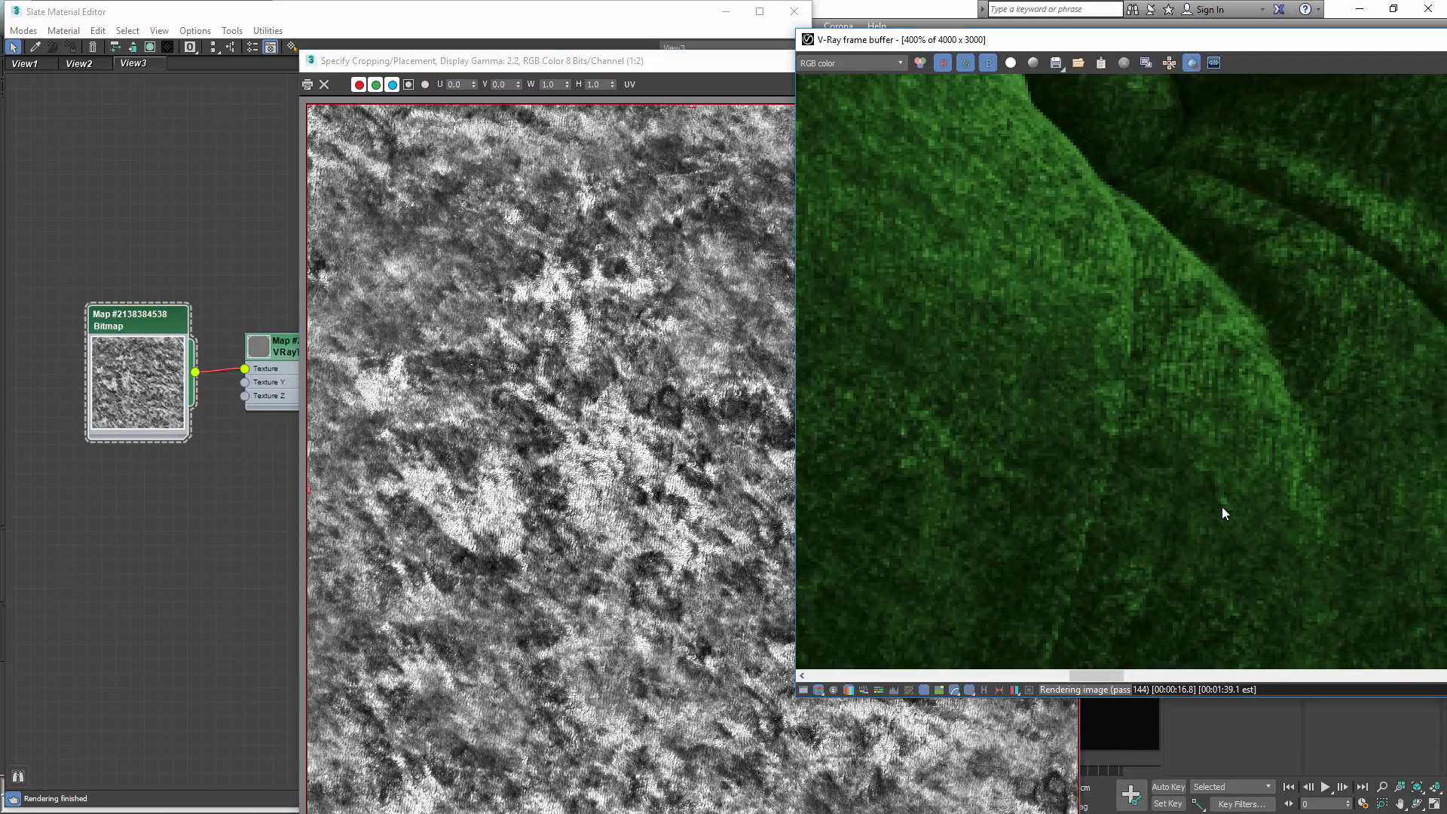
{"action": "scroll", "coordinate": [1166, 458], "scroll_direction": "down", "scroll_amount": 2}
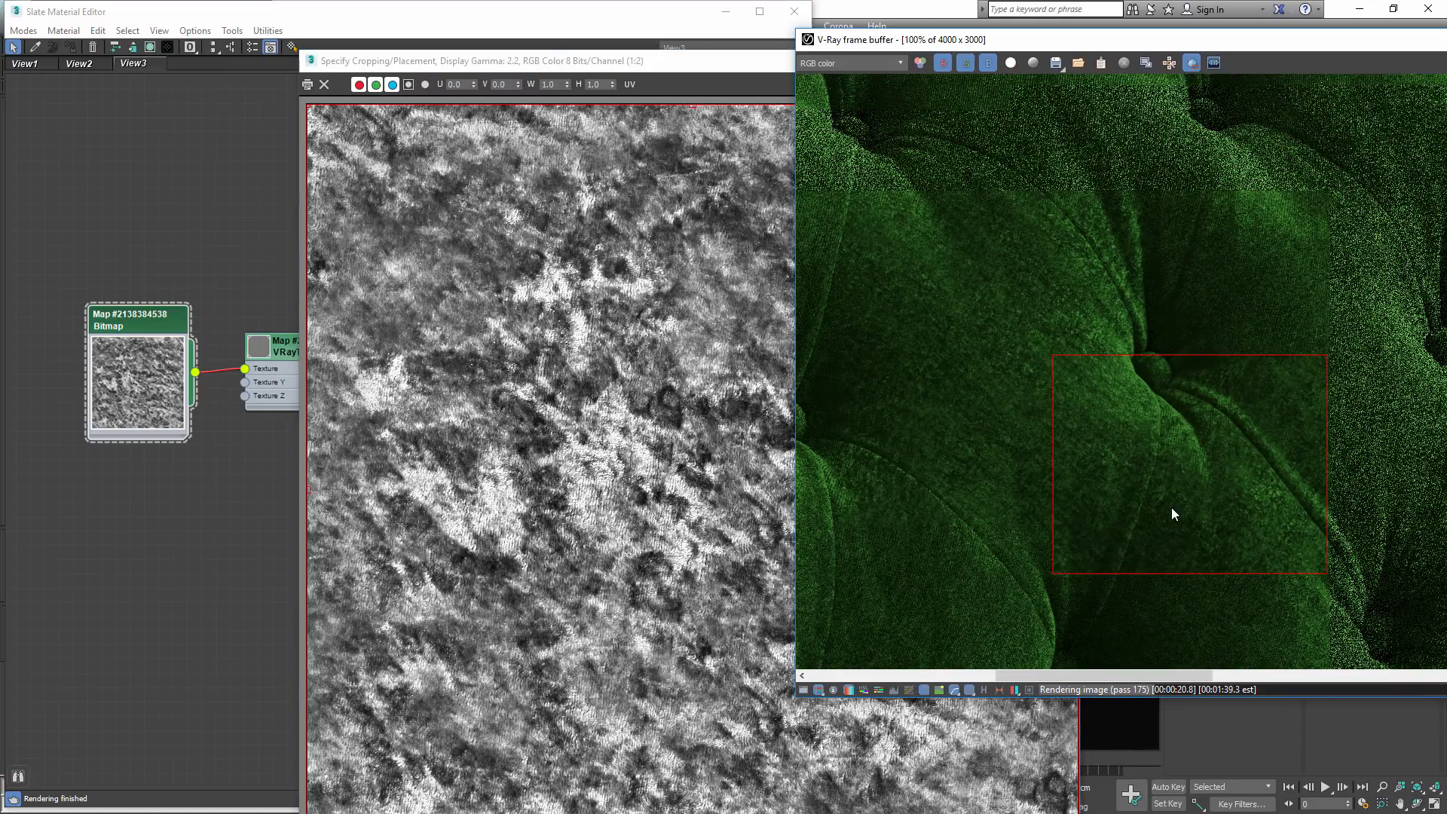
- Render a larger region of the tufted cushions to check the mask's effect, and close the mask image preview
{"action": "scroll", "coordinate": [1173, 515], "scroll_direction": "up", "scroll_amount": 1}
{"action": "scroll", "coordinate": [1176, 517], "scroll_direction": "down", "scroll_amount": 1}
{"action": "scroll", "coordinate": [1133, 481], "scroll_direction": "down", "scroll_amount": 1}
{"action": "left_click_drag", "start_coordinate": [820, 192], "coordinate": [1131, 545]}
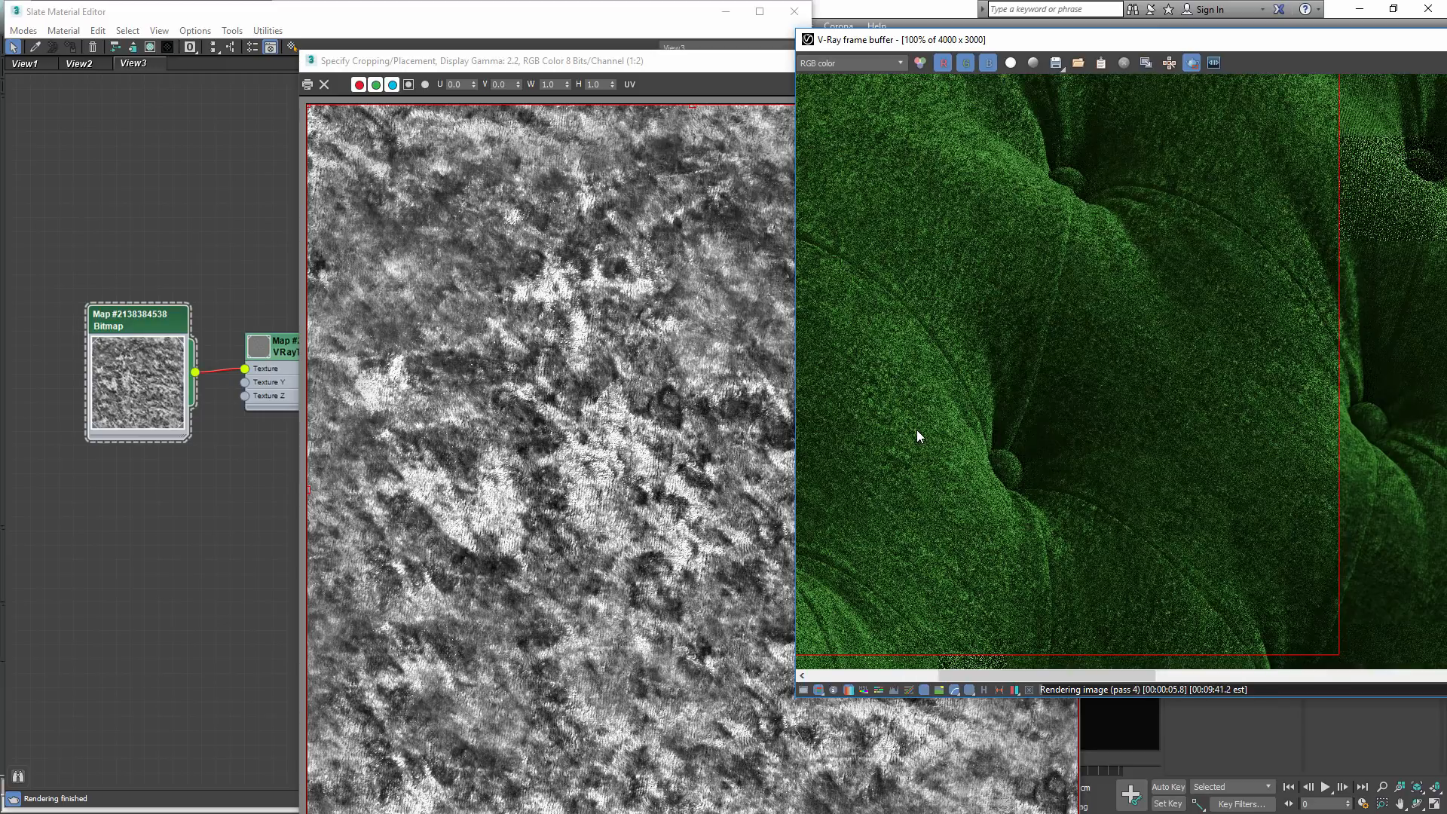
{"action": "scroll", "coordinate": [960, 439], "scroll_direction": "up", "scroll_amount": 3}
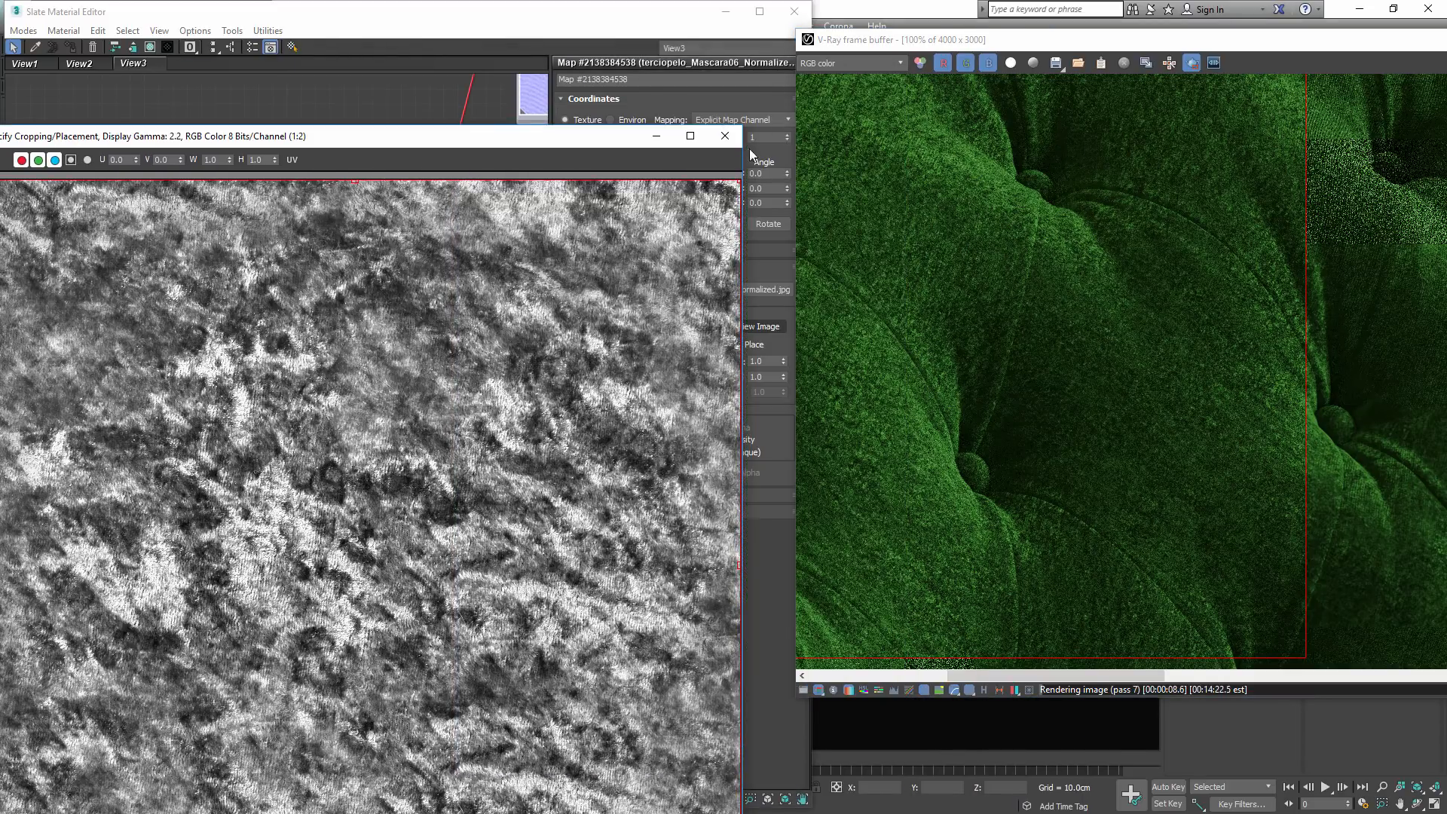
{"action": "left_click", "coordinate": [736, 133]}
- Move the lower normal pattern's VRayTriplanarTex away from its Bitmap, and set its size to 20 cm
{"action": "middle_click_drag", "start_coordinate": [547, 208], "coordinate": [329, 357]}
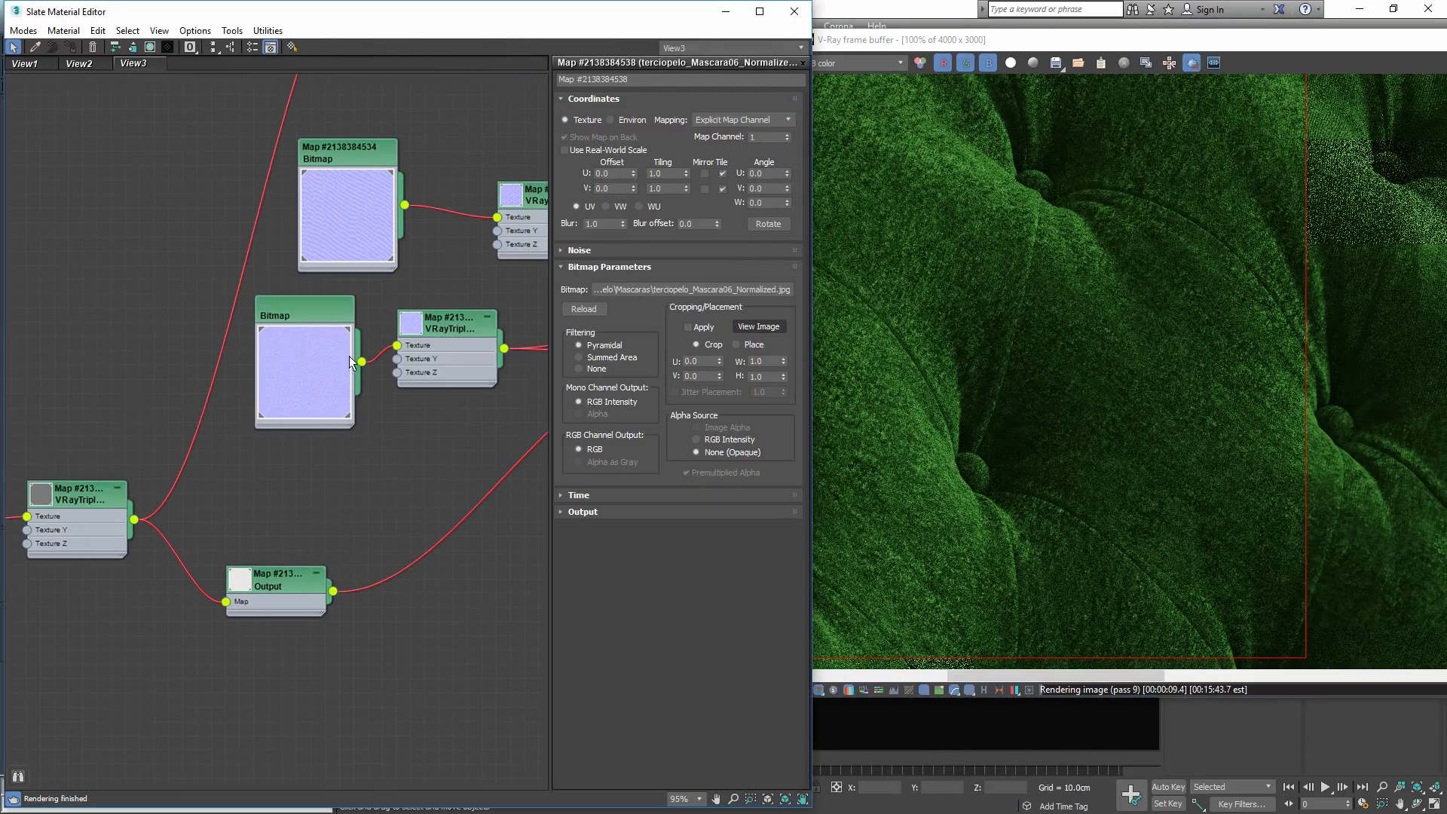
{"action": "double_click", "coordinate": [350, 355]}
{"action": "double_click", "coordinate": [499, 330]}
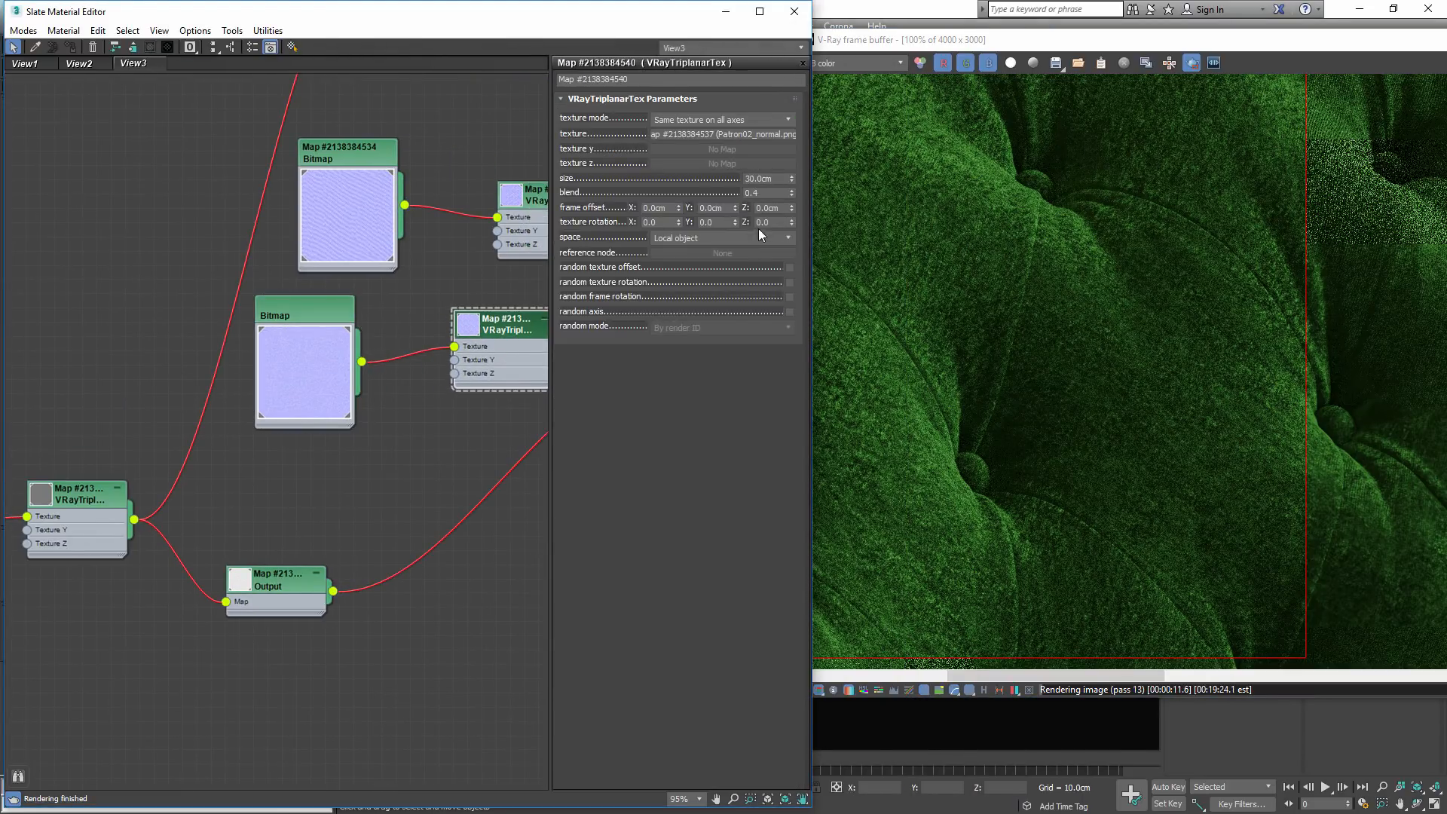
{"action": "left_click", "coordinate": [778, 181]}
{"action": "type", "text": "20"}
{"action": "key", "text": "Return"}
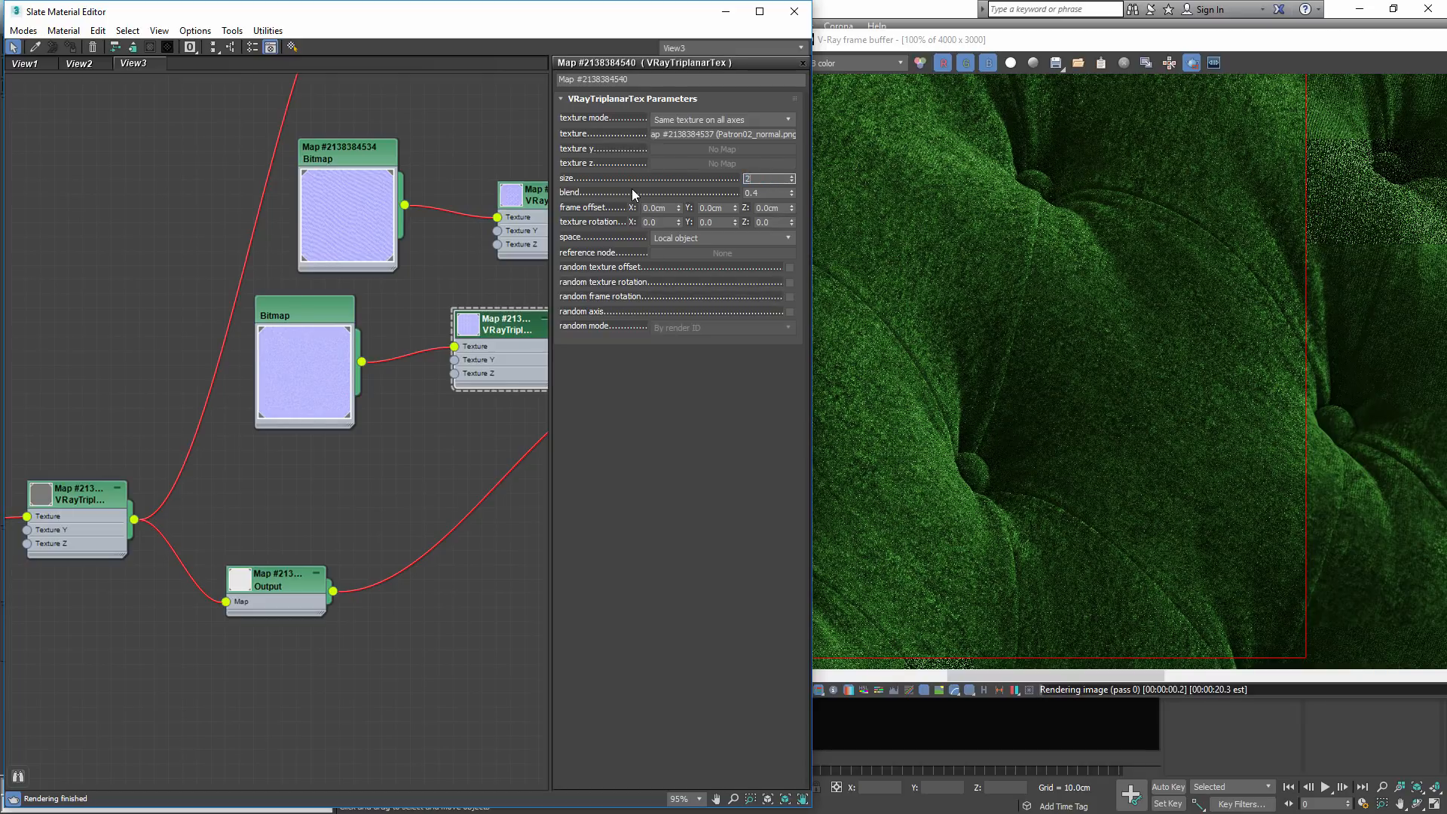
- Restrict the render region to the cushion surface beside the button to check the new pattern size
{"action": "left_click", "coordinate": [961, 47]}
{"action": "middle_click_drag", "start_coordinate": [1088, 442], "coordinate": [1165, 469]}
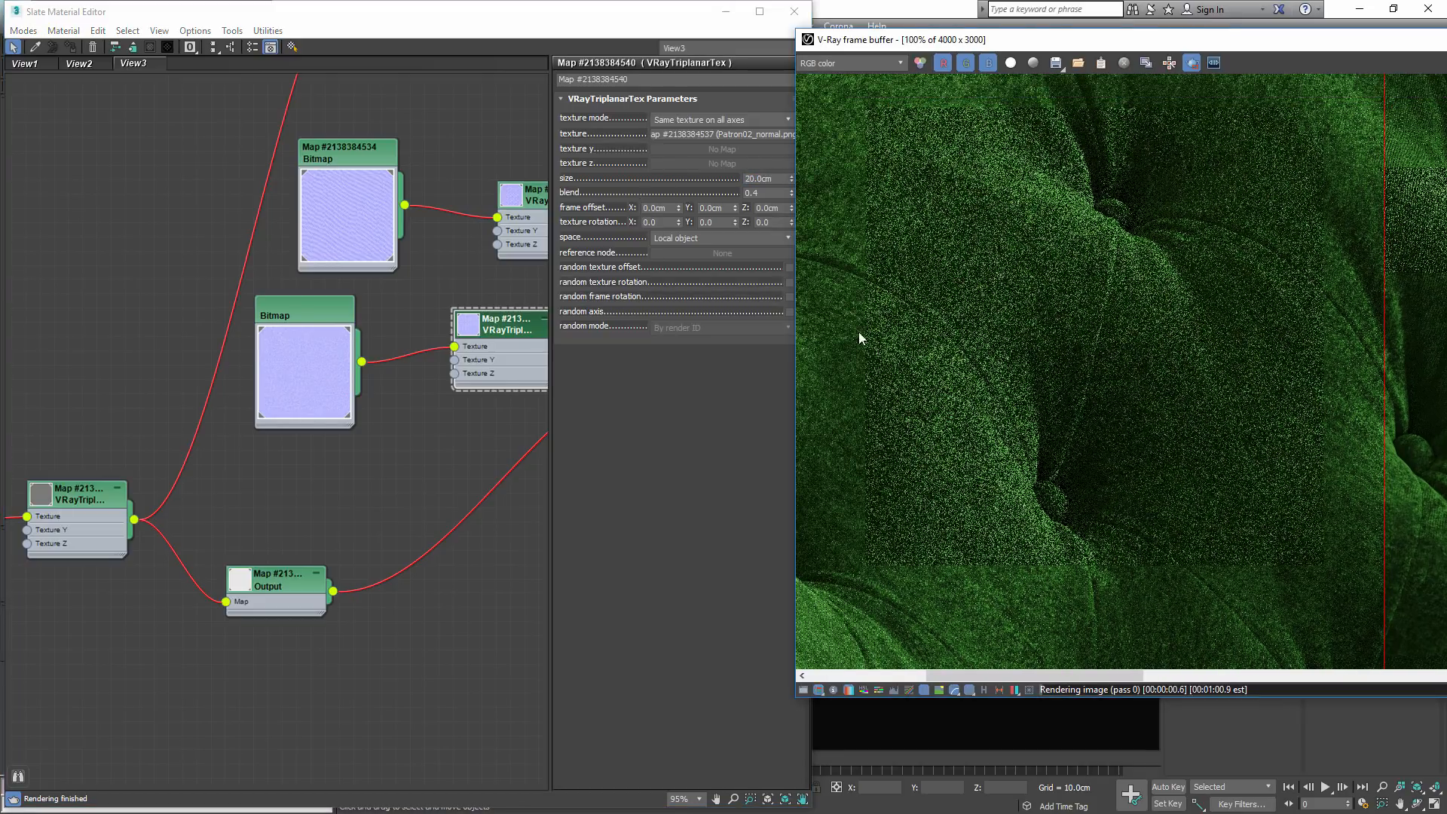
{"action": "middle_click_drag", "start_coordinate": [884, 320], "coordinate": [982, 281]}
{"action": "left_click_drag", "start_coordinate": [896, 262], "coordinate": [1128, 524]}
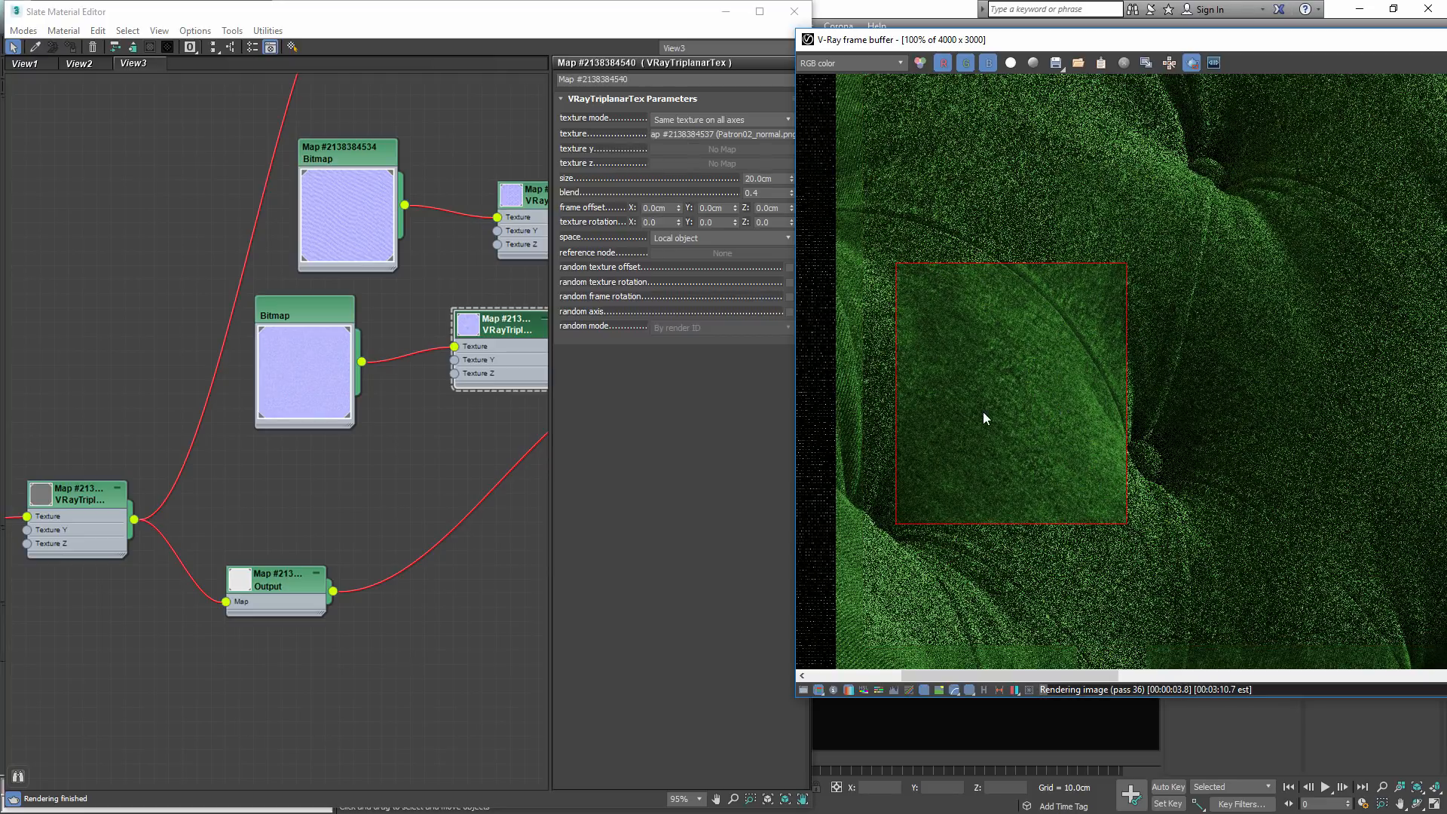
- Add a point to the mask Output map's color curve and raise it to about 0.66, 0.998
{"action": "middle_click_drag", "start_coordinate": [11, 523], "coordinate": [194, 436]}
{"action": "double_click", "coordinate": [230, 398]}
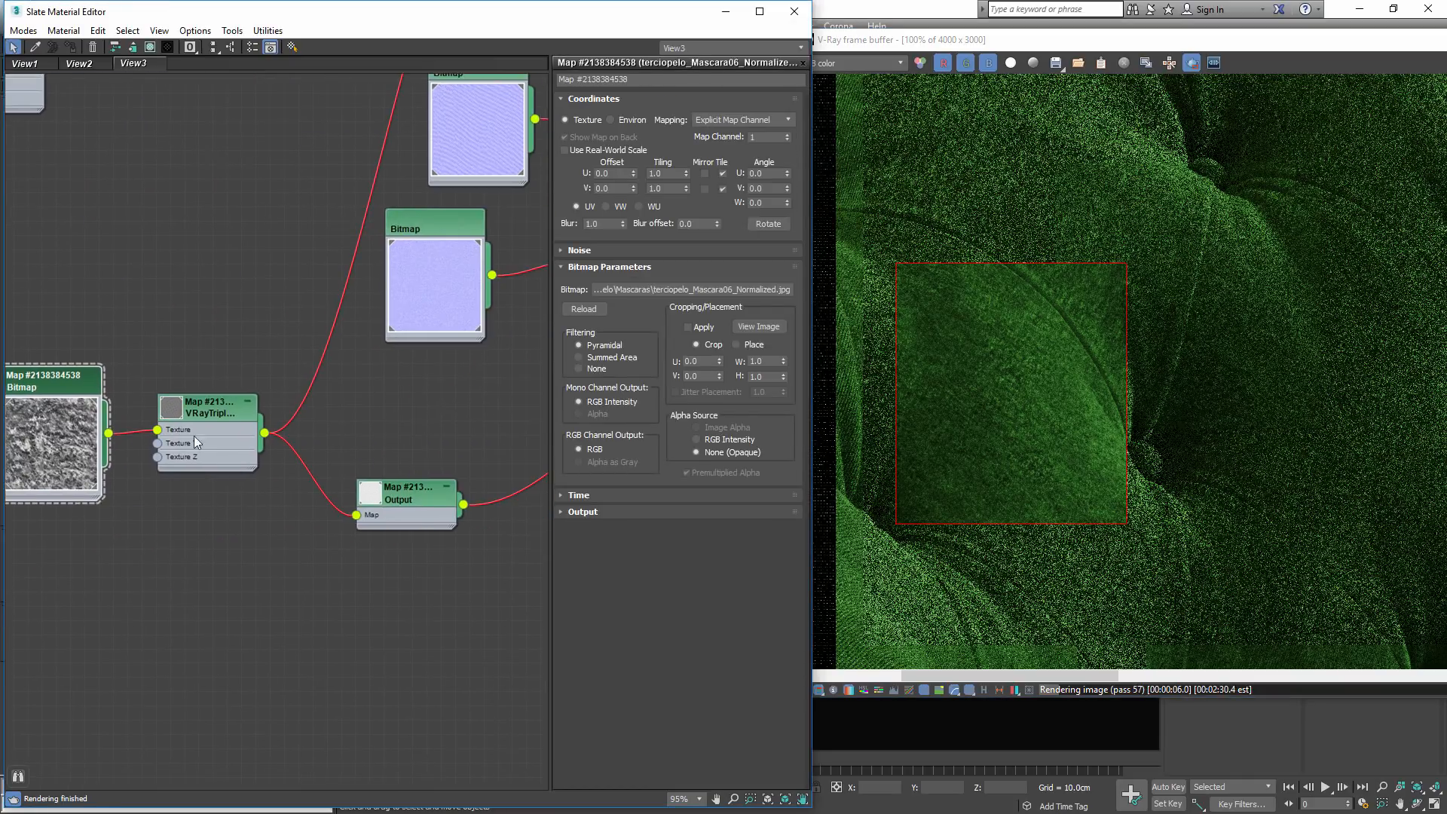
{"action": "double_click", "coordinate": [193, 413]}
{"action": "double_click", "coordinate": [407, 492]}
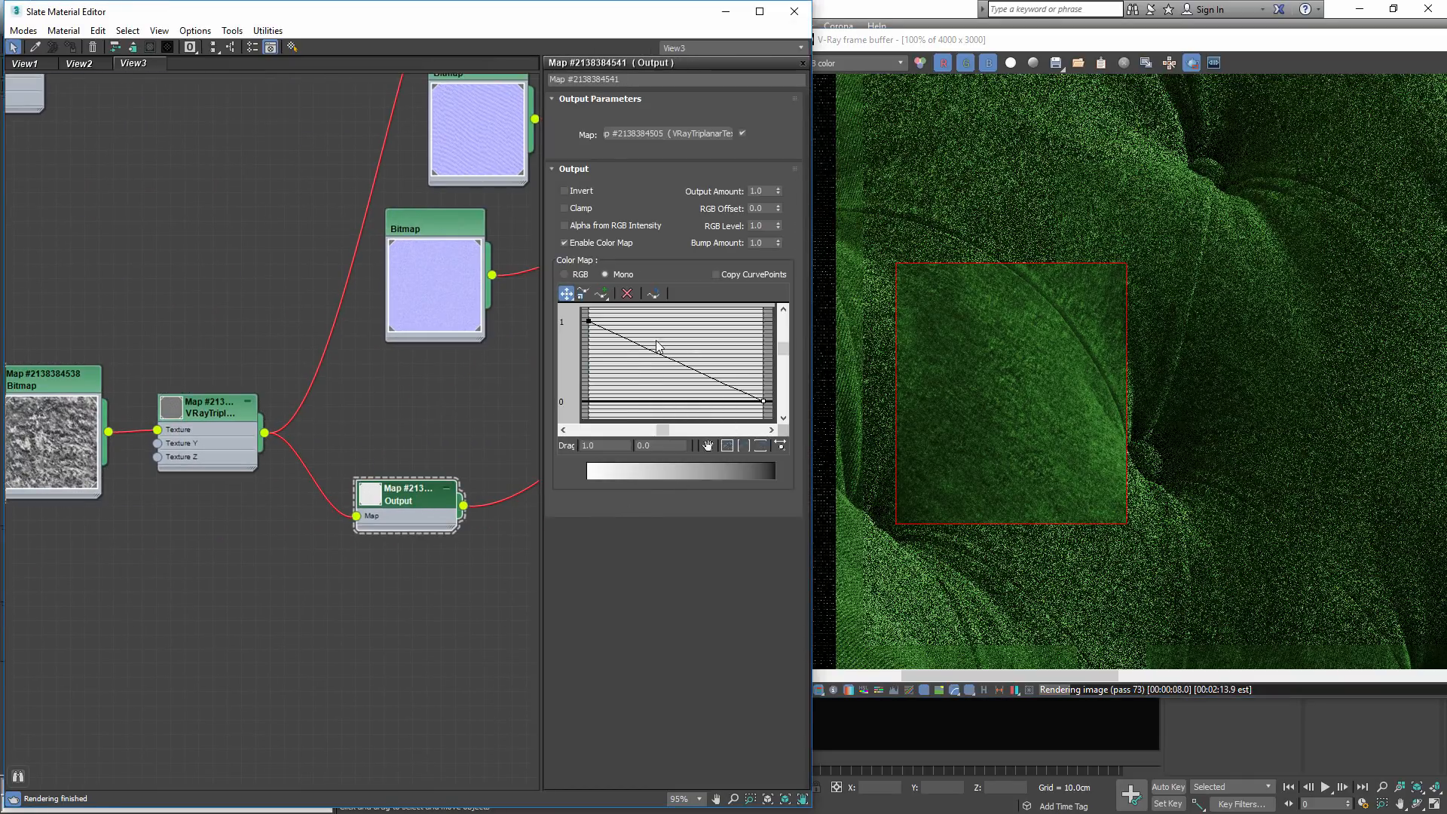
{"action": "left_click", "coordinate": [601, 293]}
{"action": "left_click", "coordinate": [673, 332]}
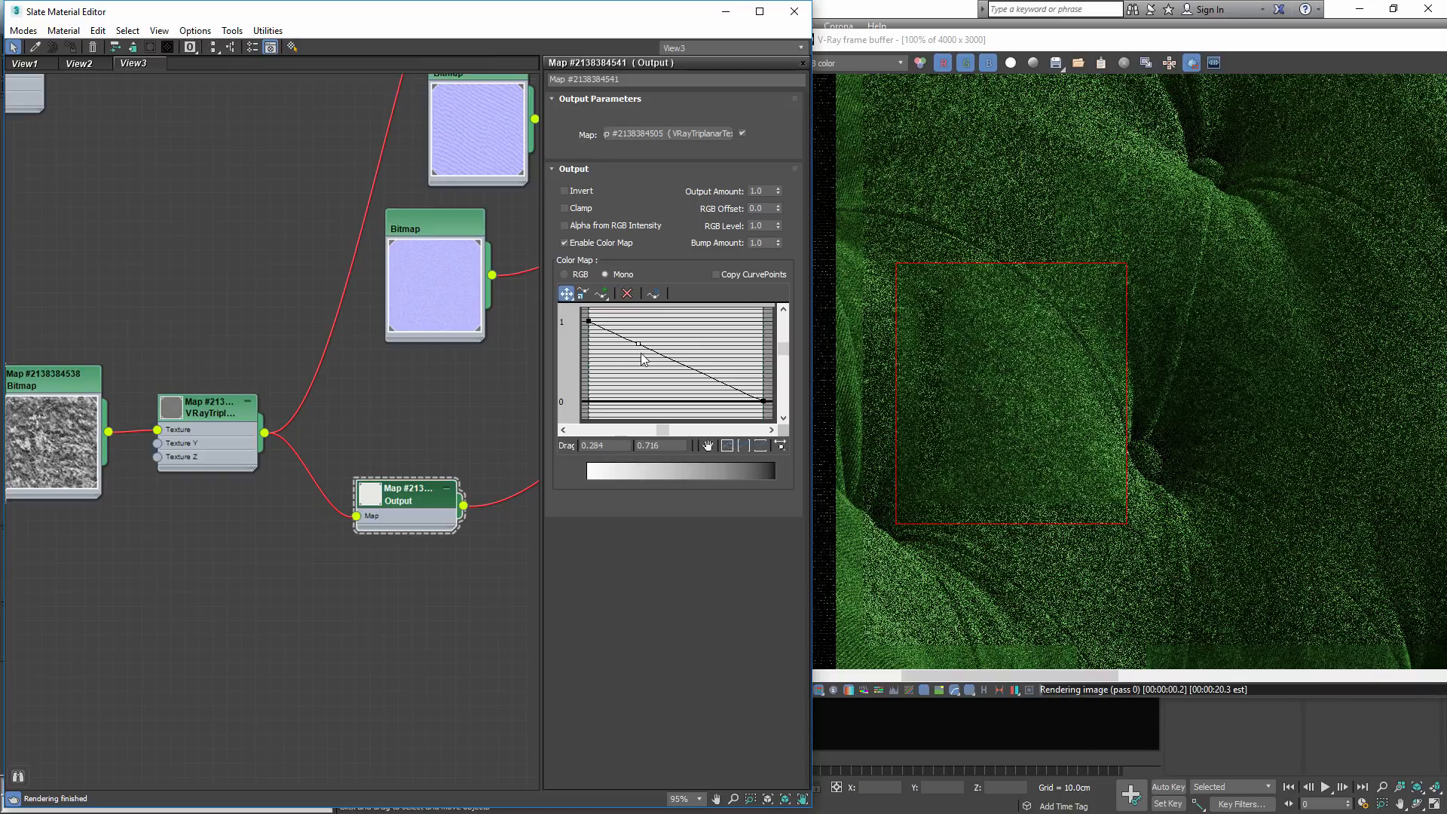
{"action": "left_click_drag", "start_coordinate": [672, 332], "coordinate": [714, 324]}
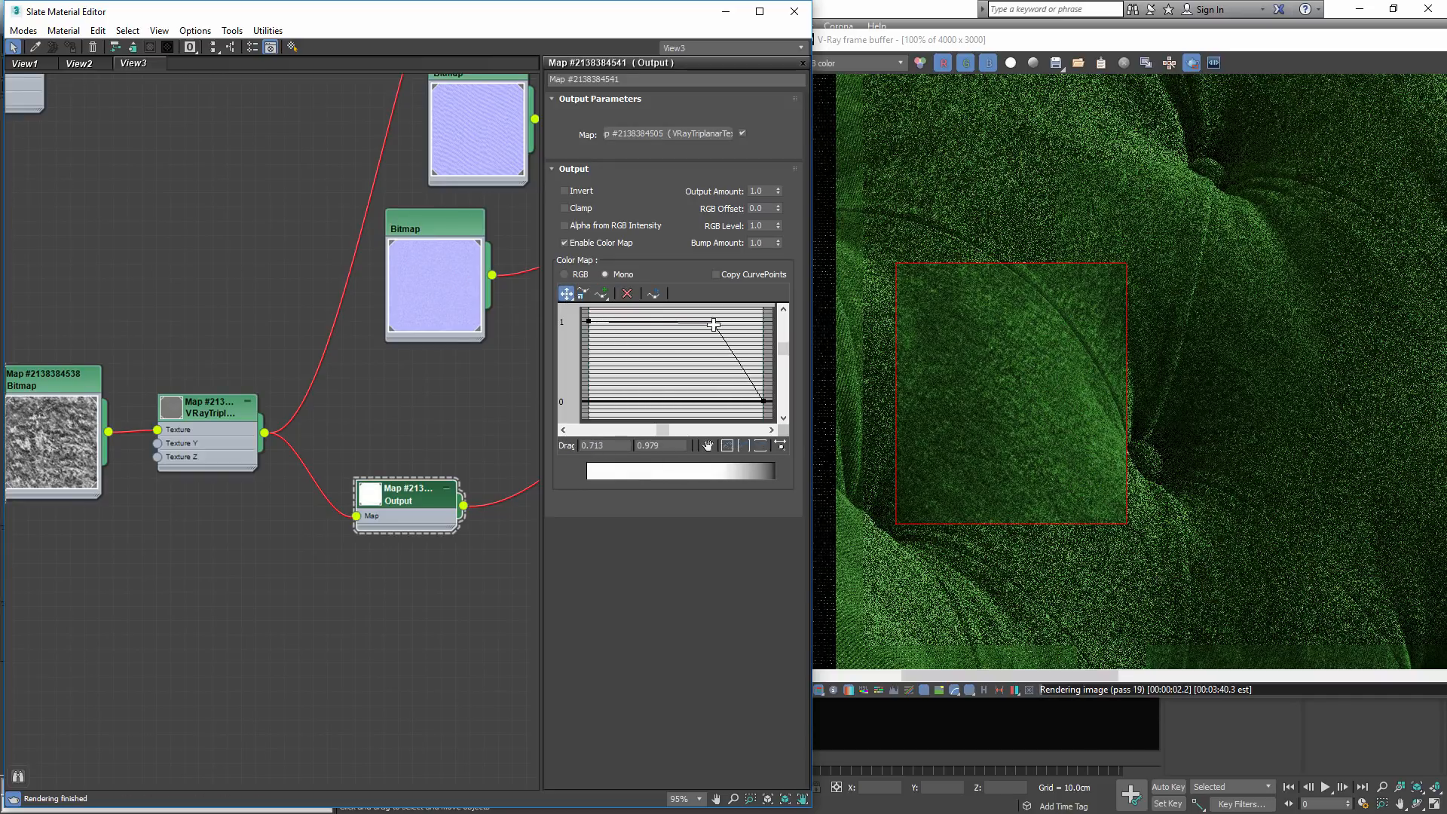
{"action": "left_click_drag", "start_coordinate": [714, 324], "coordinate": [705, 322]}
- Connect the mask's Output map to the velvet material's Diffuse map to preview the mask on the sofa
{"action": "middle_click_drag", "start_coordinate": [435, 443], "coordinate": [307, 540]}
{"action": "scroll", "coordinate": [307, 540], "scroll_direction": "down", "scroll_amount": 5}
{"action": "middle_click_drag", "start_coordinate": [344, 479], "coordinate": [177, 478]}
{"action": "scroll", "coordinate": [395, 500], "scroll_direction": "up", "scroll_amount": 2}
{"action": "scroll", "coordinate": [177, 478], "scroll_direction": "down", "scroll_amount": 1}
{"action": "left_click_drag", "start_coordinate": [463, 326], "coordinate": [516, 352]}
{"action": "scroll", "coordinate": [134, 535], "scroll_direction": "up", "scroll_amount": 2}
{"action": "scroll", "coordinate": [102, 527], "scroll_direction": "down", "scroll_amount": 2}
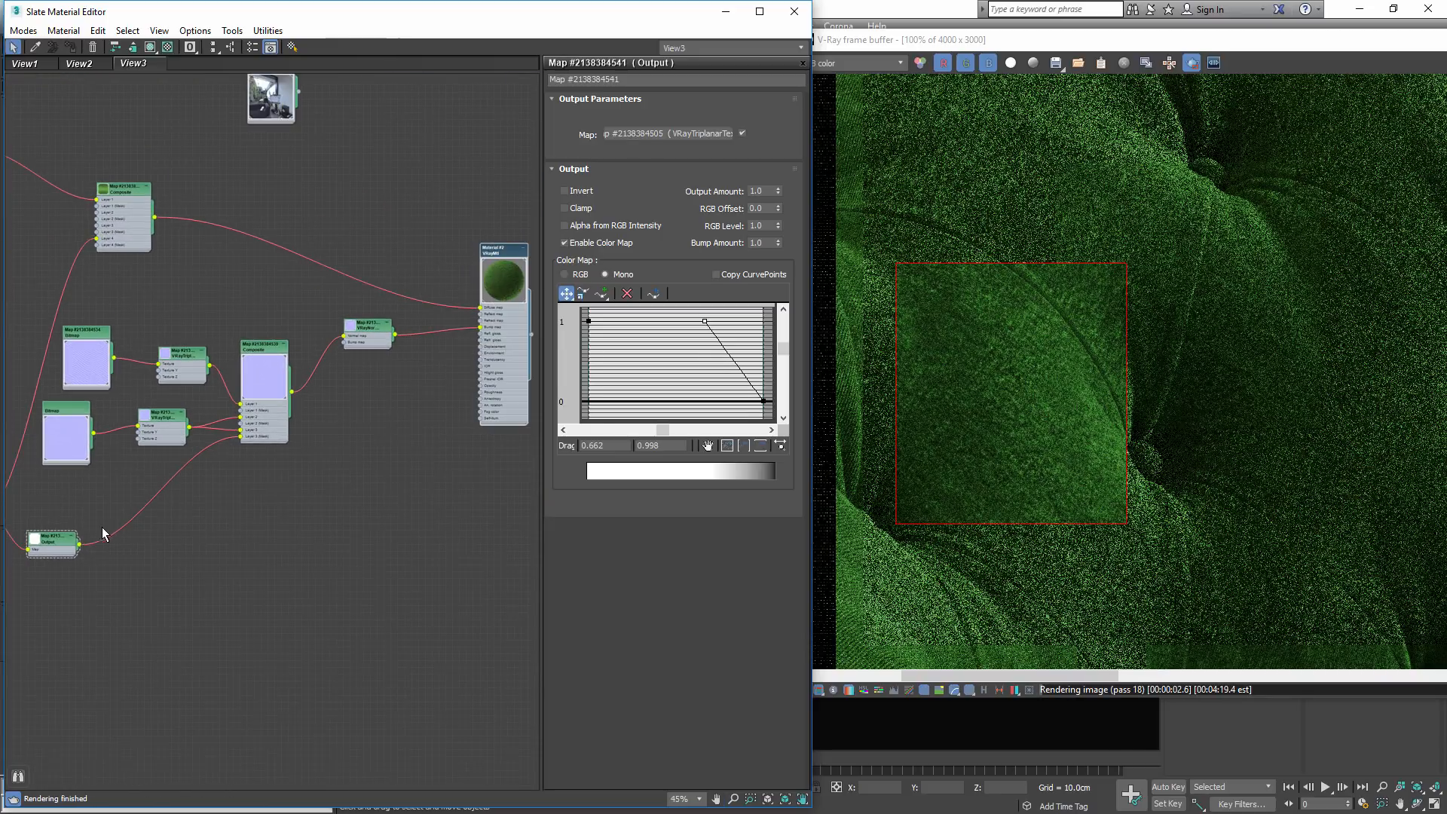
{"action": "left_click_drag", "start_coordinate": [79, 543], "coordinate": [484, 310]}
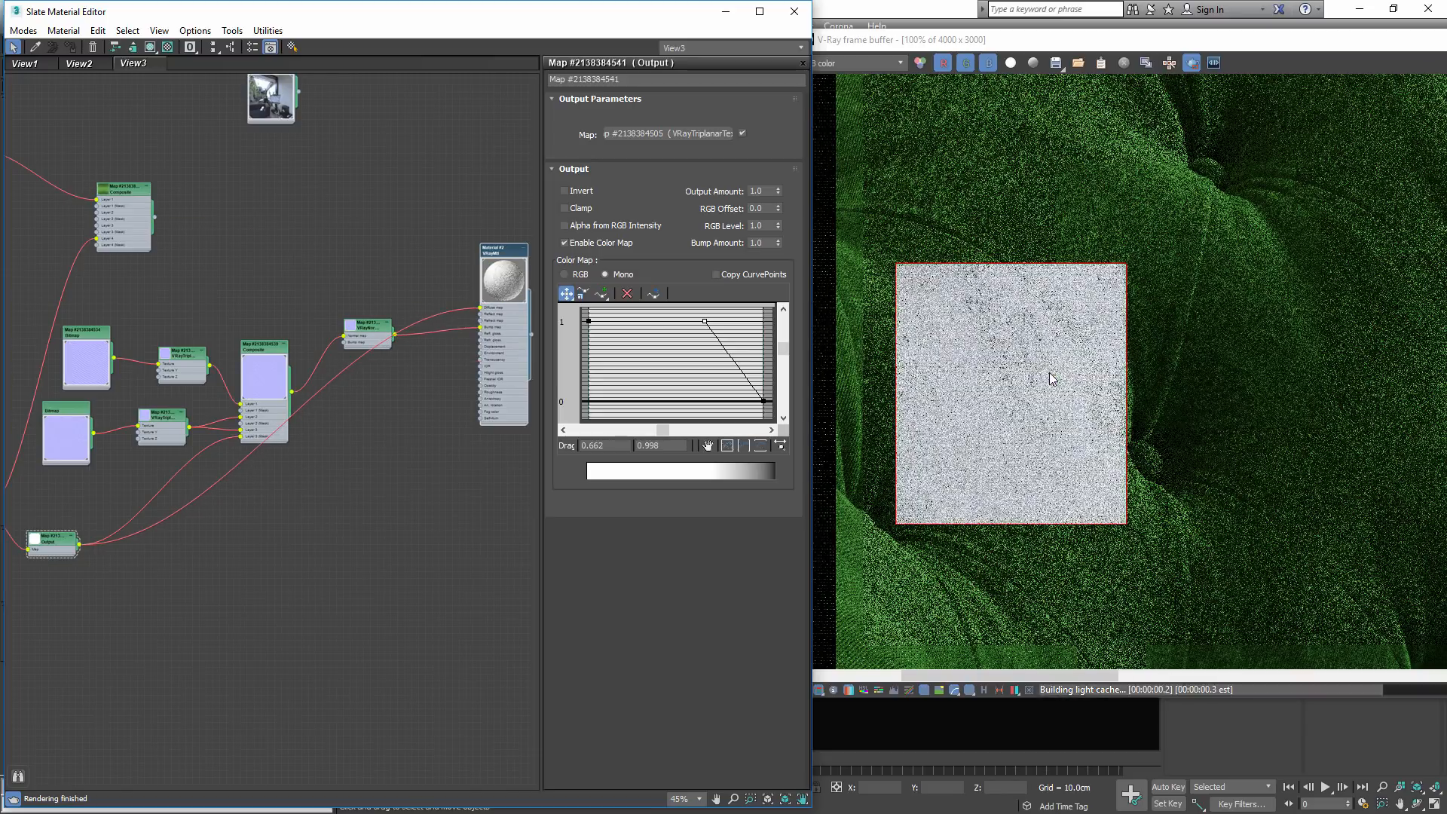
- Display the VRayDiffuseFilter element and render a larger region of the tufted backrest to inspect the mask
{"action": "left_click", "coordinate": [863, 64]}
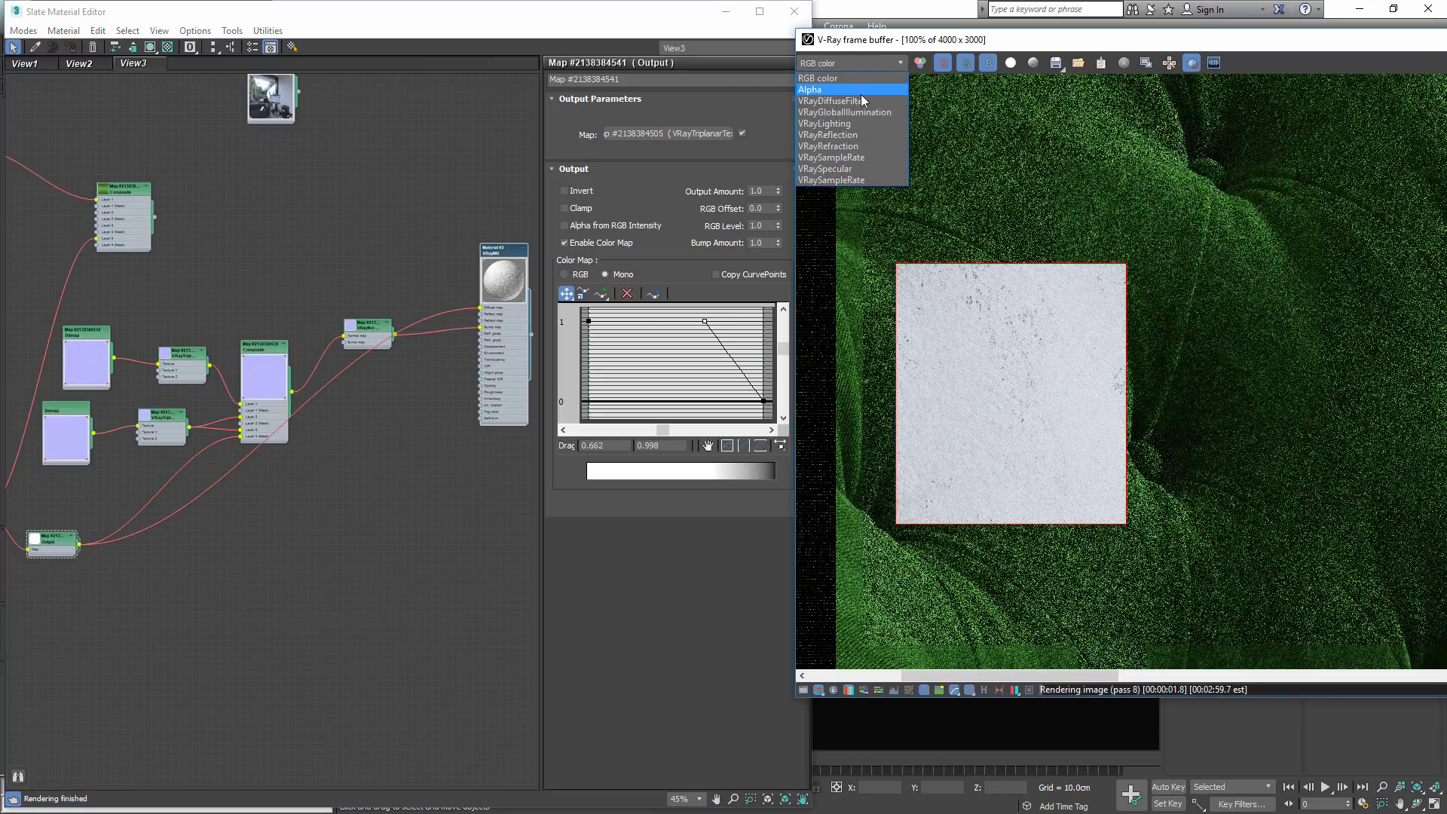
{"action": "left_click", "coordinate": [852, 88]}
{"action": "scroll", "coordinate": [1029, 332], "scroll_direction": "down", "scroll_amount": 3}
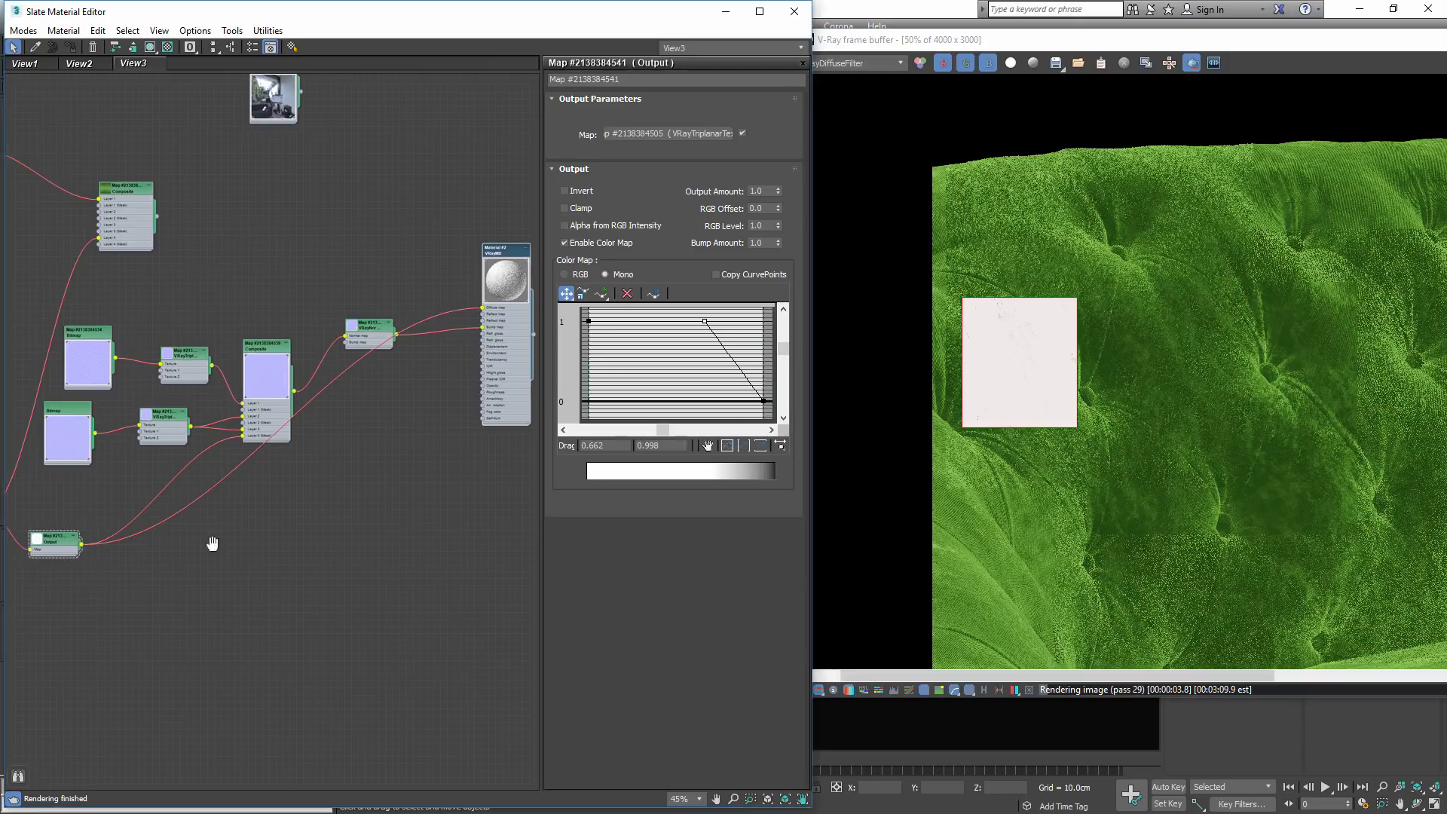
{"action": "left_click_drag", "start_coordinate": [1000, 202], "coordinate": [1334, 550]}
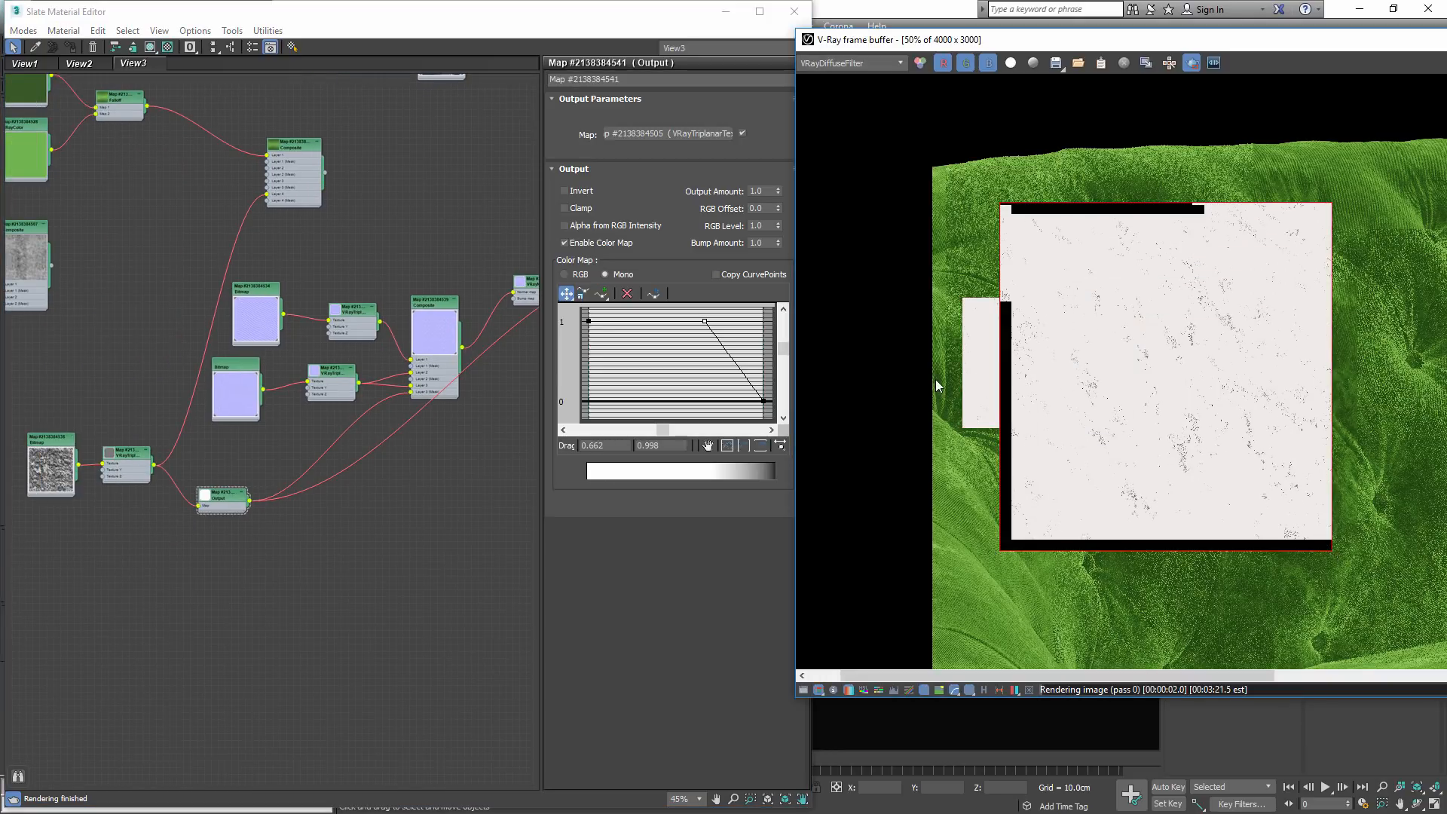
- Lower the middle point of the Output map's color curve to near zero to strengthen the mask's dark areas
{"action": "scroll", "coordinate": [275, 500], "scroll_direction": "up", "scroll_amount": 2}
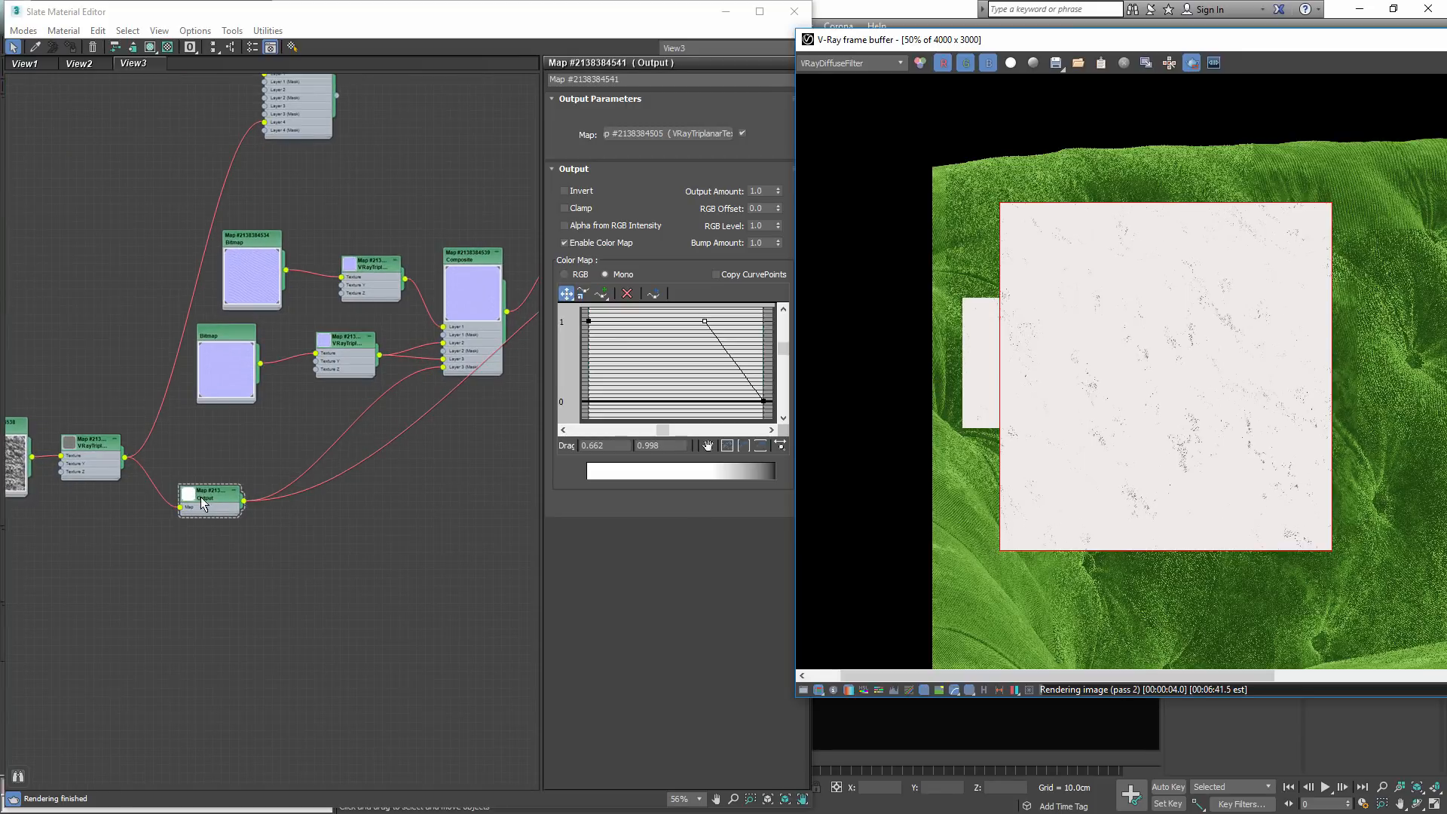
{"action": "left_click", "coordinate": [215, 502]}
{"action": "left_click_drag", "start_coordinate": [707, 321], "coordinate": [664, 398]}
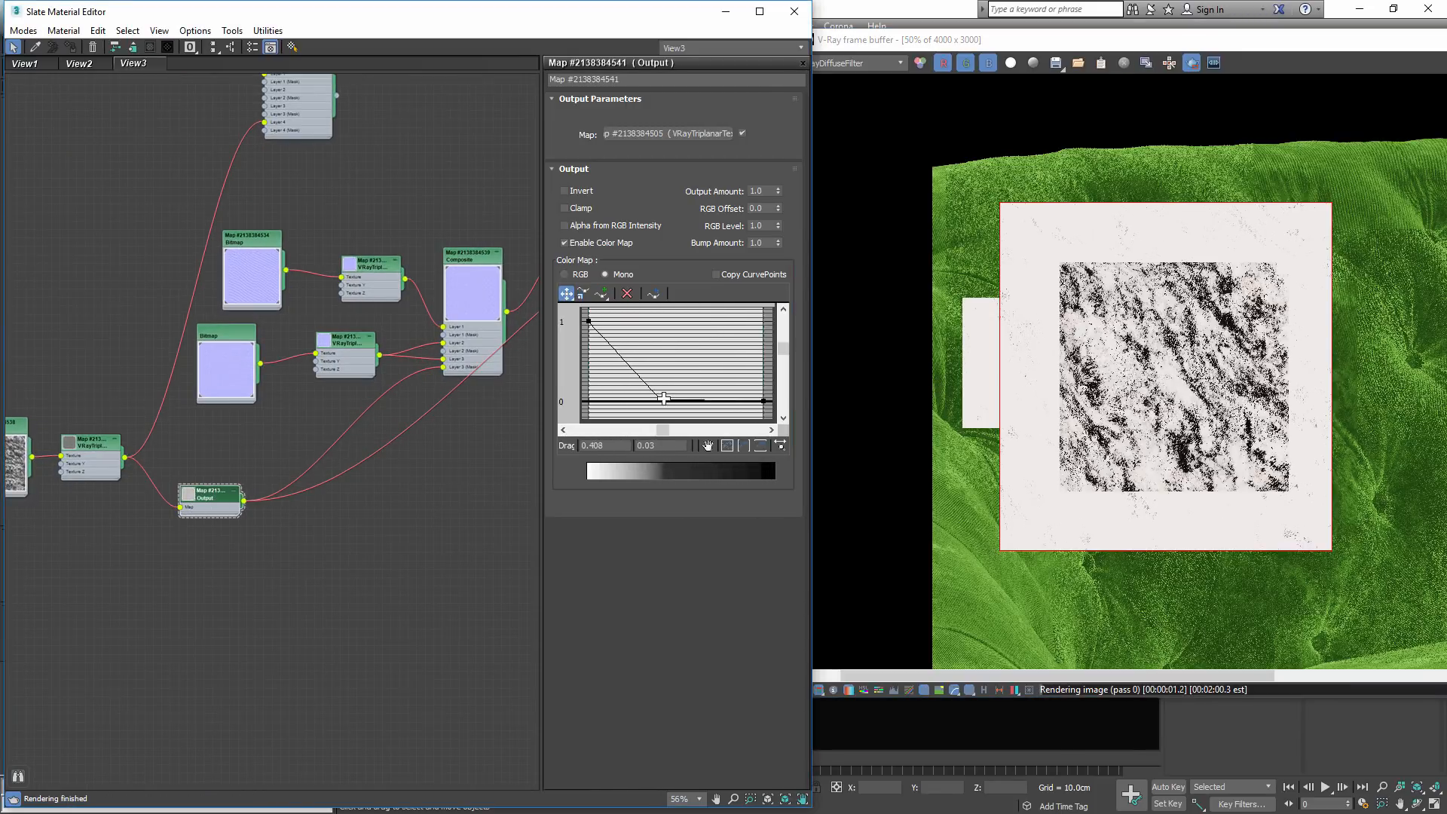
{"action": "mouse_move", "coordinate": [664, 398]}
{"action": "left_mouse_down"}
{"action": "mouse_move", "coordinate": [651, 399]}
{"action": "mouse_move", "coordinate": [675, 398]}
{"action": "left_mouse_up"}
- Try an extra raised point on the upper part of the Output map's color curve, and delete it
{"action": "left_click", "coordinate": [601, 293]}
{"action": "left_click", "coordinate": [618, 346]}
{"action": "left_click", "coordinate": [565, 293]}
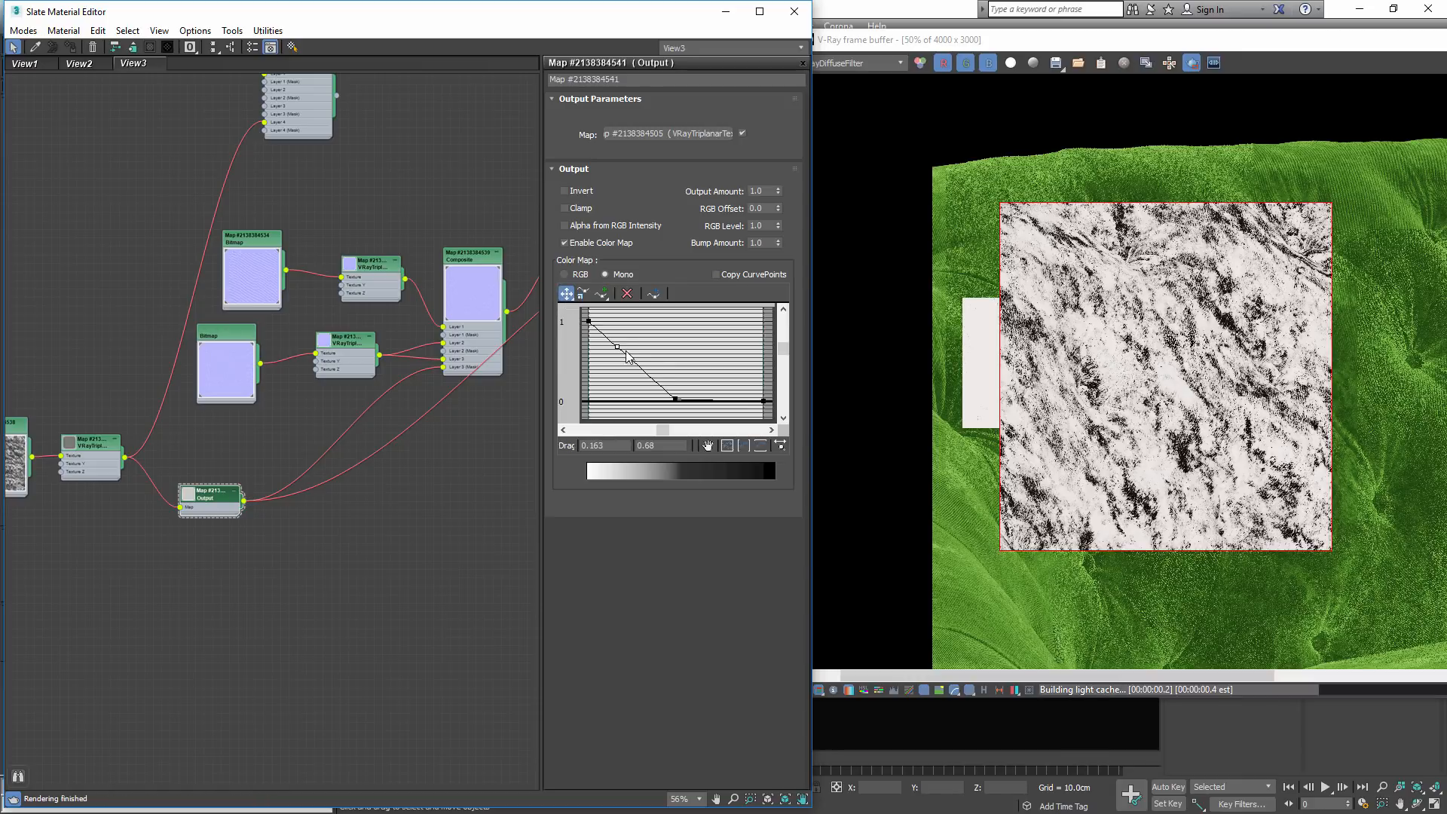
{"action": "mouse_move", "coordinate": [618, 347]}
{"action": "left_mouse_down"}
{"action": "mouse_move", "coordinate": [642, 327]}
{"action": "mouse_move", "coordinate": [529, 364]}
{"action": "mouse_move", "coordinate": [583, 323]}
{"action": "mouse_move", "coordinate": [622, 320]}
{"action": "left_mouse_up"}
{"action": "left_click", "coordinate": [627, 293]}
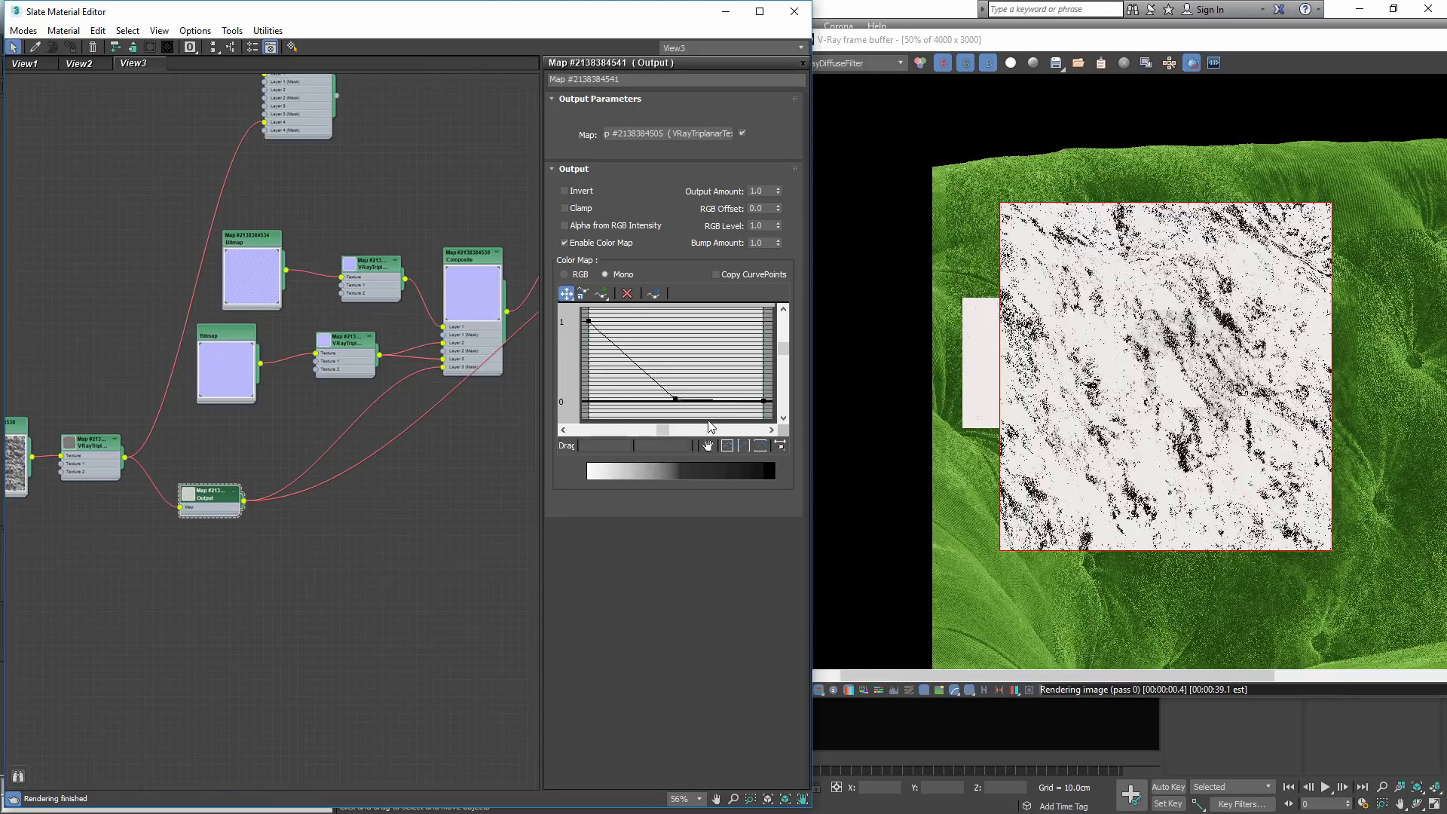
- Move the Output curve's middle point to about 0.241, 0.04, and reconnect the green color Composite to the material's Diffuse map
{"action": "left_click_drag", "start_coordinate": [676, 399], "coordinate": [634, 397]}
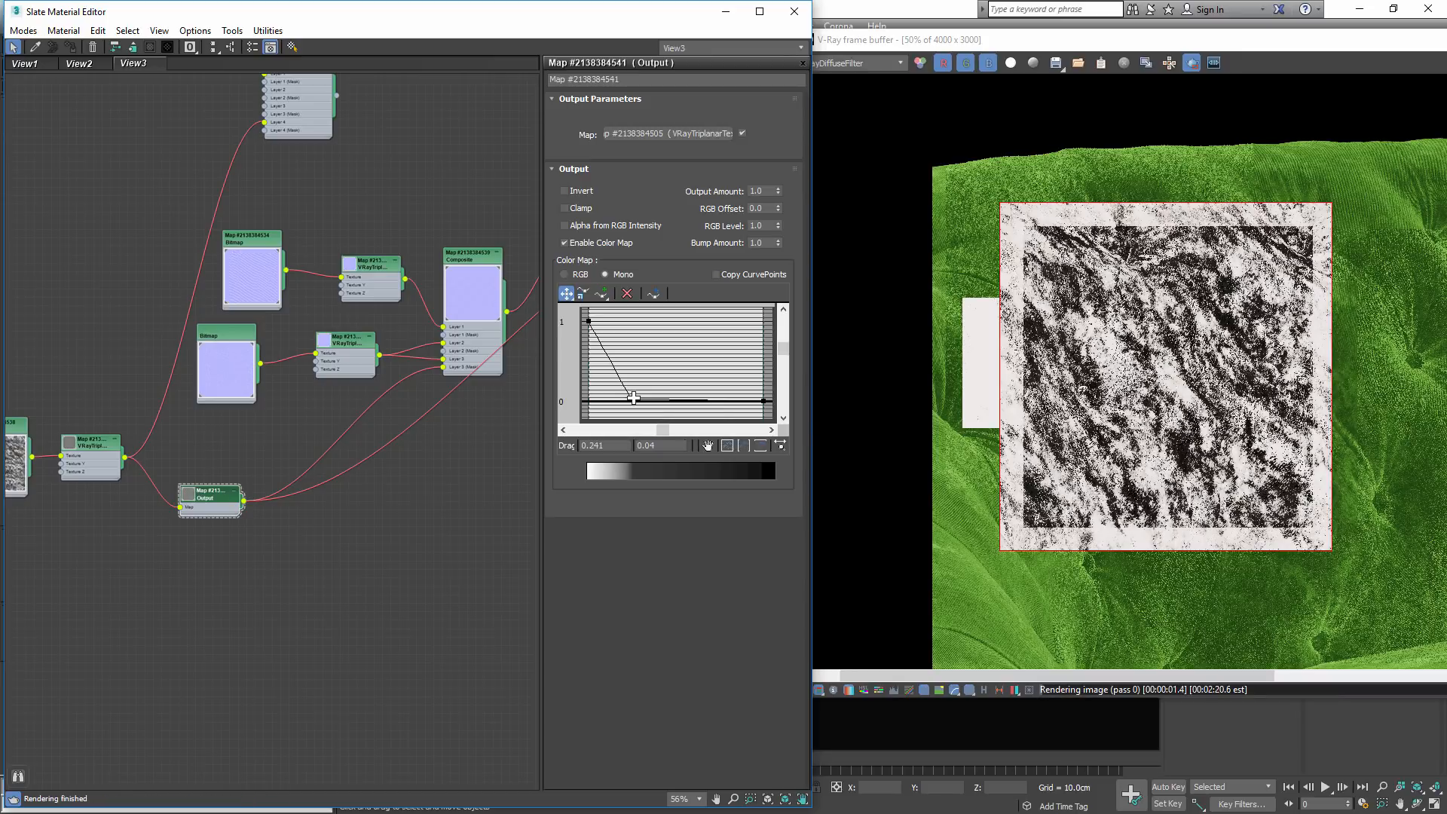
{"action": "middle_click_drag", "start_coordinate": [486, 338], "coordinate": [307, 449]}
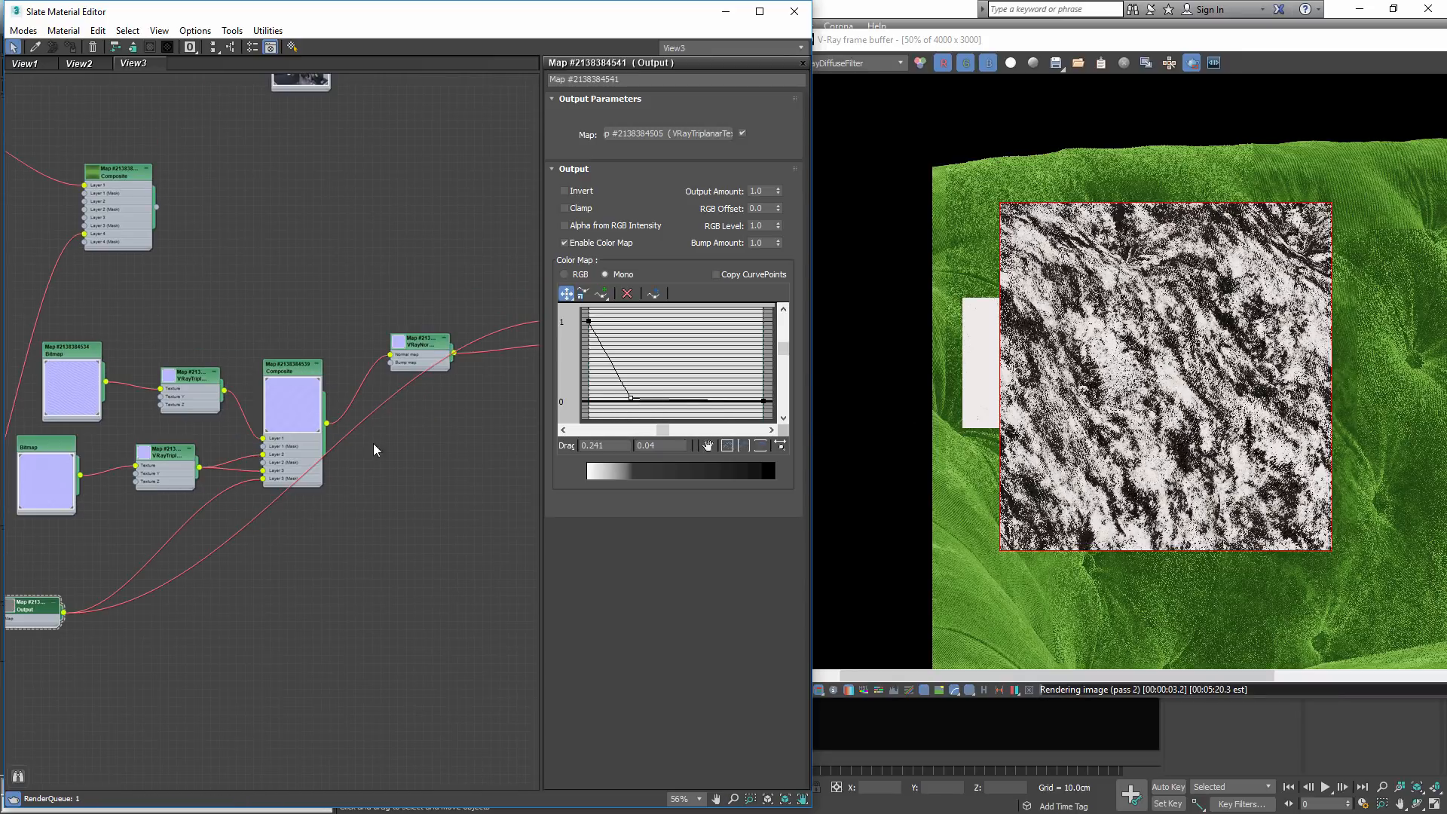
{"action": "middle_click_drag", "start_coordinate": [303, 382], "coordinate": [154, 432]}
{"action": "middle_click_drag", "start_coordinate": [274, 307], "coordinate": [403, 288]}
{"action": "middle_click_drag", "start_coordinate": [217, 257], "coordinate": [120, 270]}
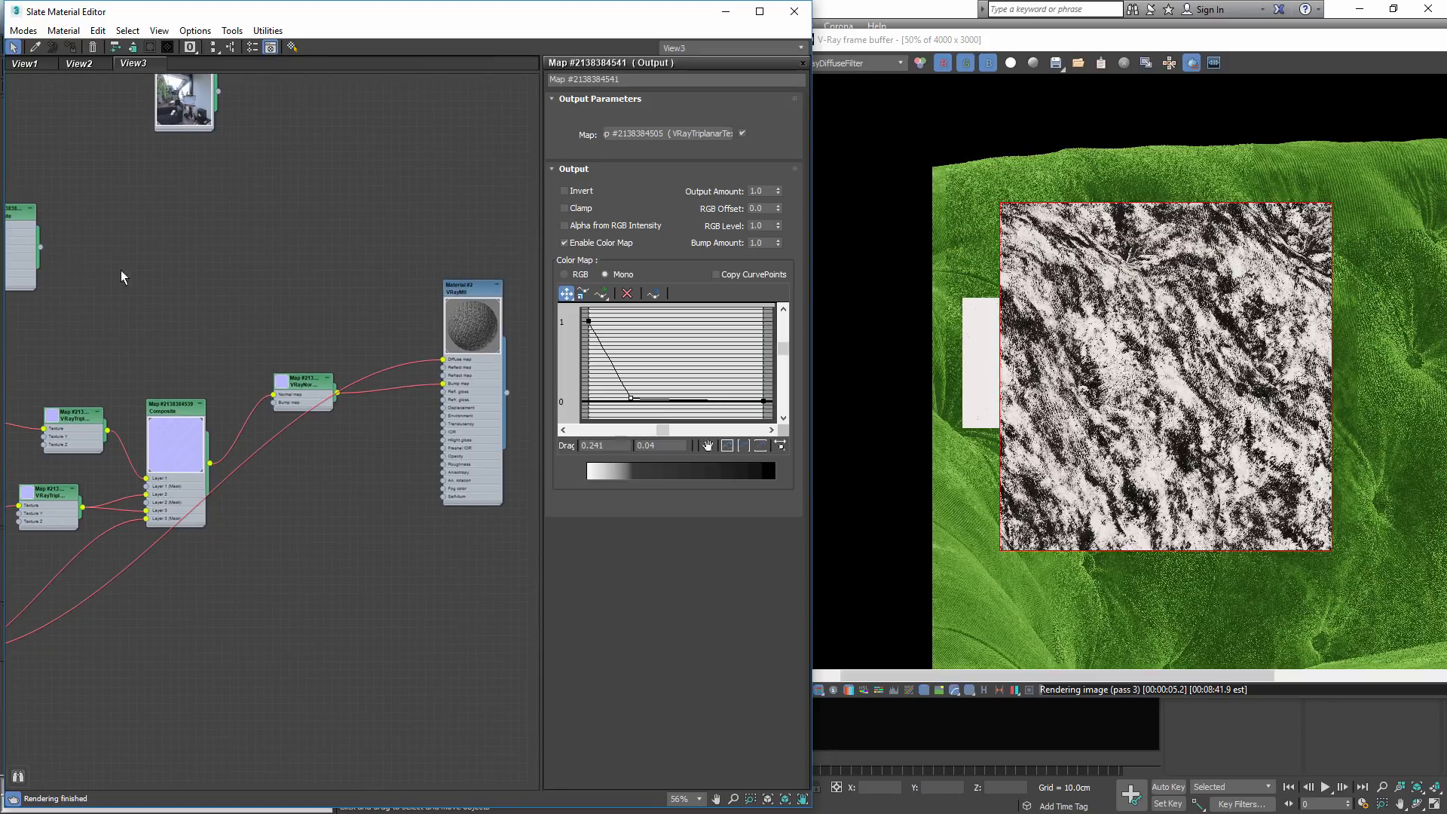
{"action": "left_click_drag", "start_coordinate": [40, 243], "coordinate": [443, 360]}
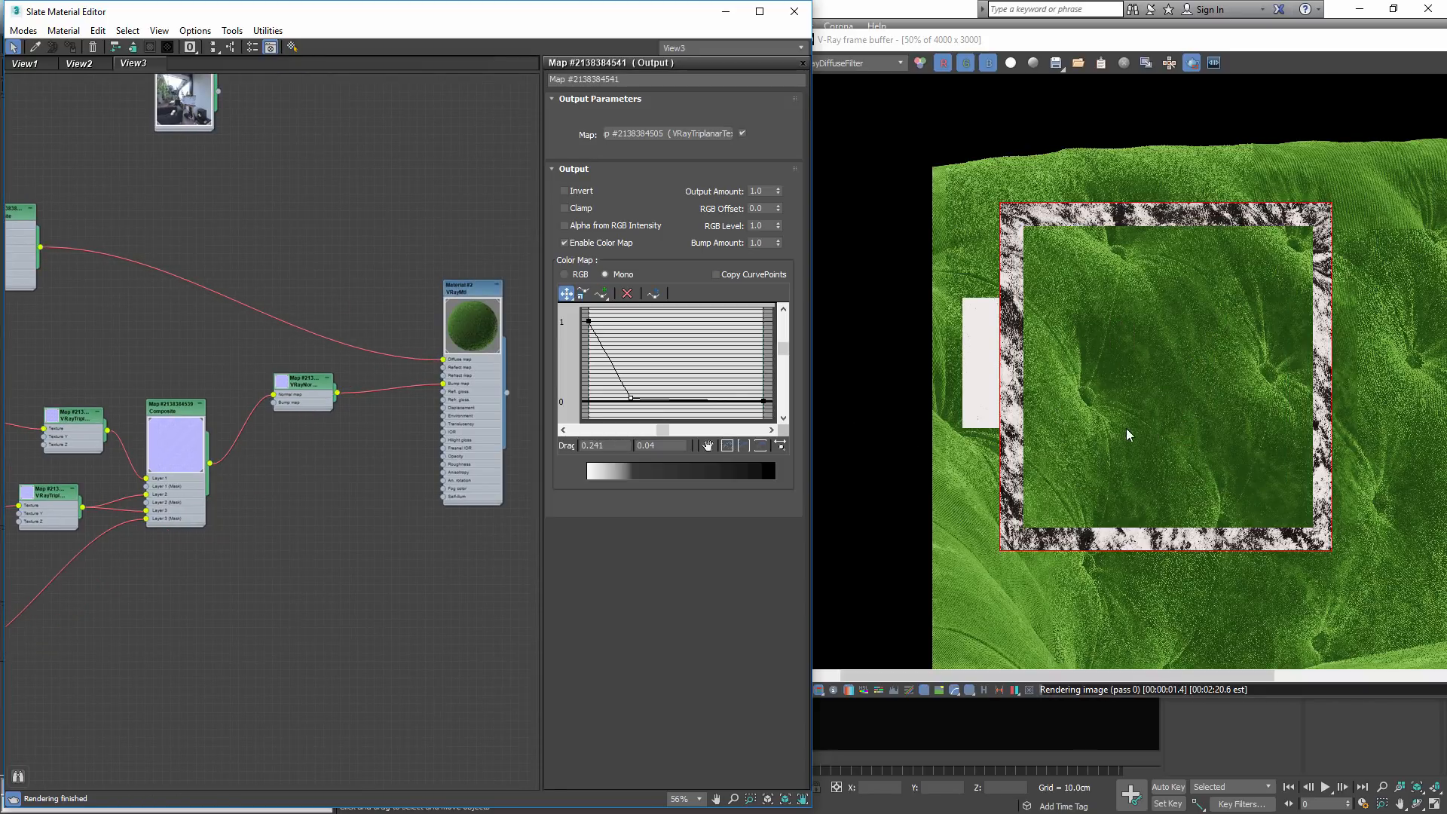
- Display the RGB color channel and examine the velvet's weave and mask blending around the buttons at 50% to 200%
{"action": "left_click", "coordinate": [873, 65]}
{"action": "left_click", "coordinate": [863, 75]}
{"action": "scroll", "coordinate": [1139, 487], "scroll_direction": "up", "scroll_amount": 1}
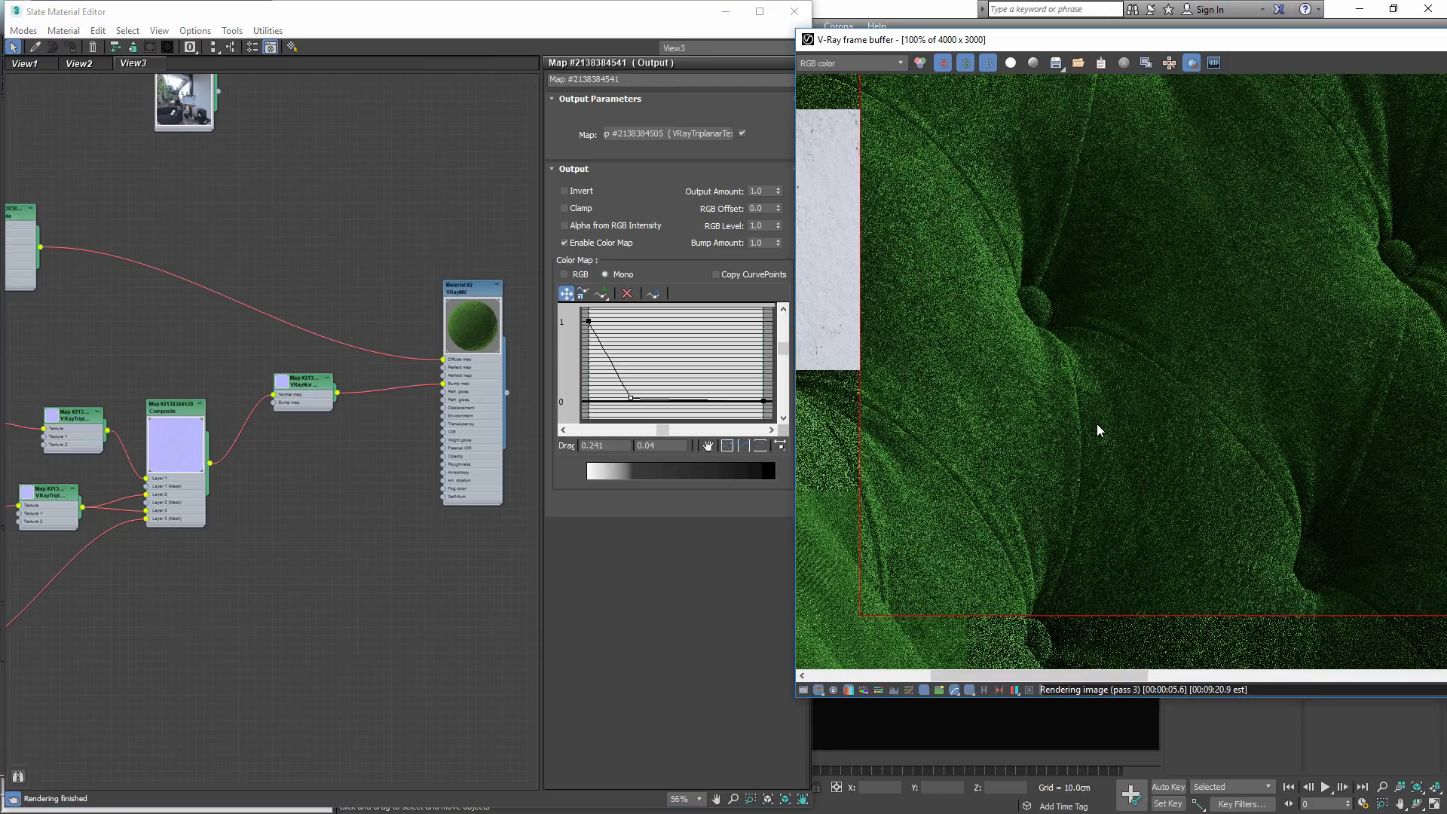
{"action": "scroll", "coordinate": [1156, 469], "scroll_direction": "up", "scroll_amount": 1}
{"action": "scroll", "coordinate": [1095, 307], "scroll_direction": "down", "scroll_amount": 2}
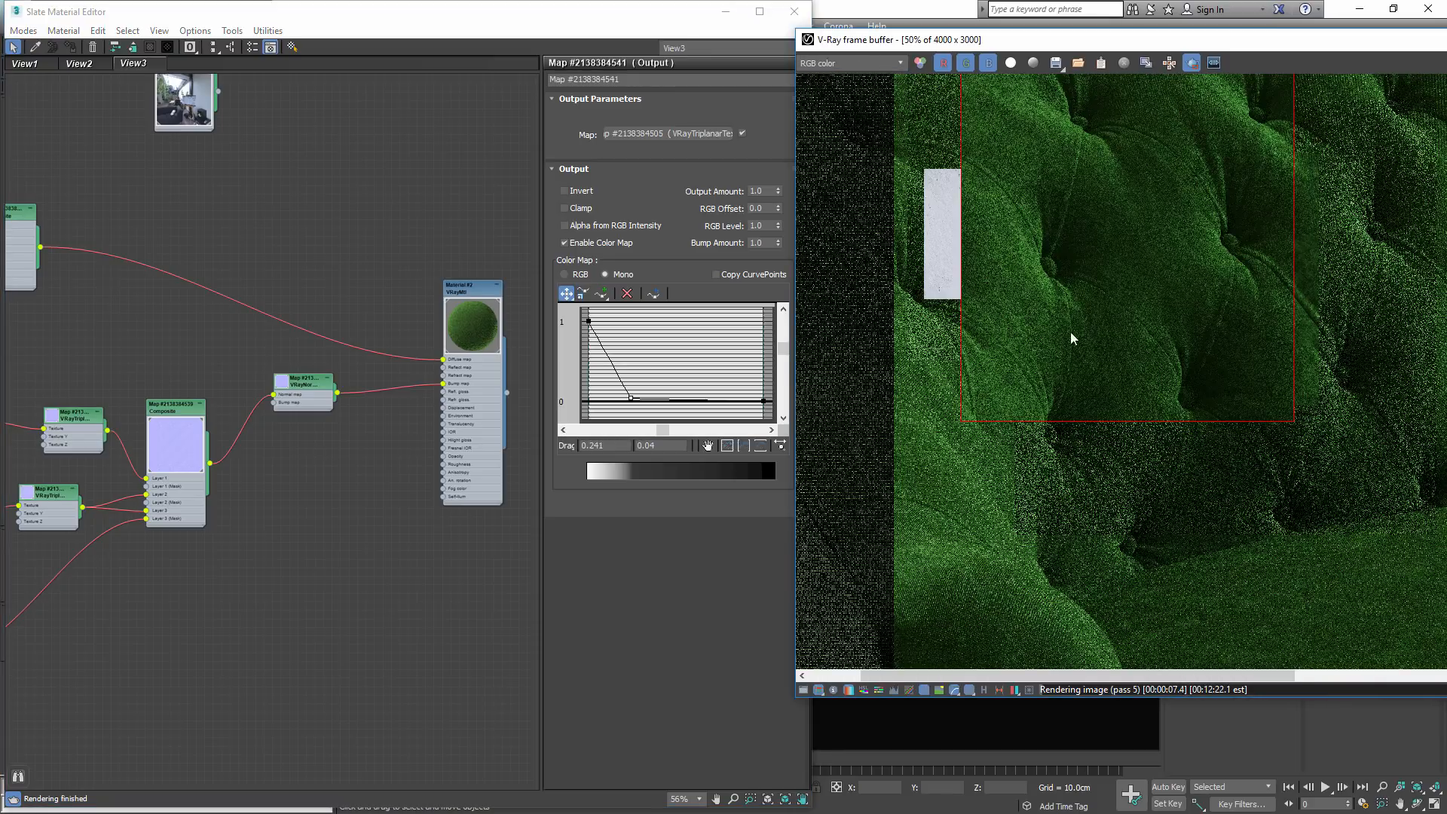
{"action": "scroll", "coordinate": [1070, 333], "scroll_direction": "up", "scroll_amount": 1}
{"action": "scroll", "coordinate": [1141, 278], "scroll_direction": "up", "scroll_amount": 1}
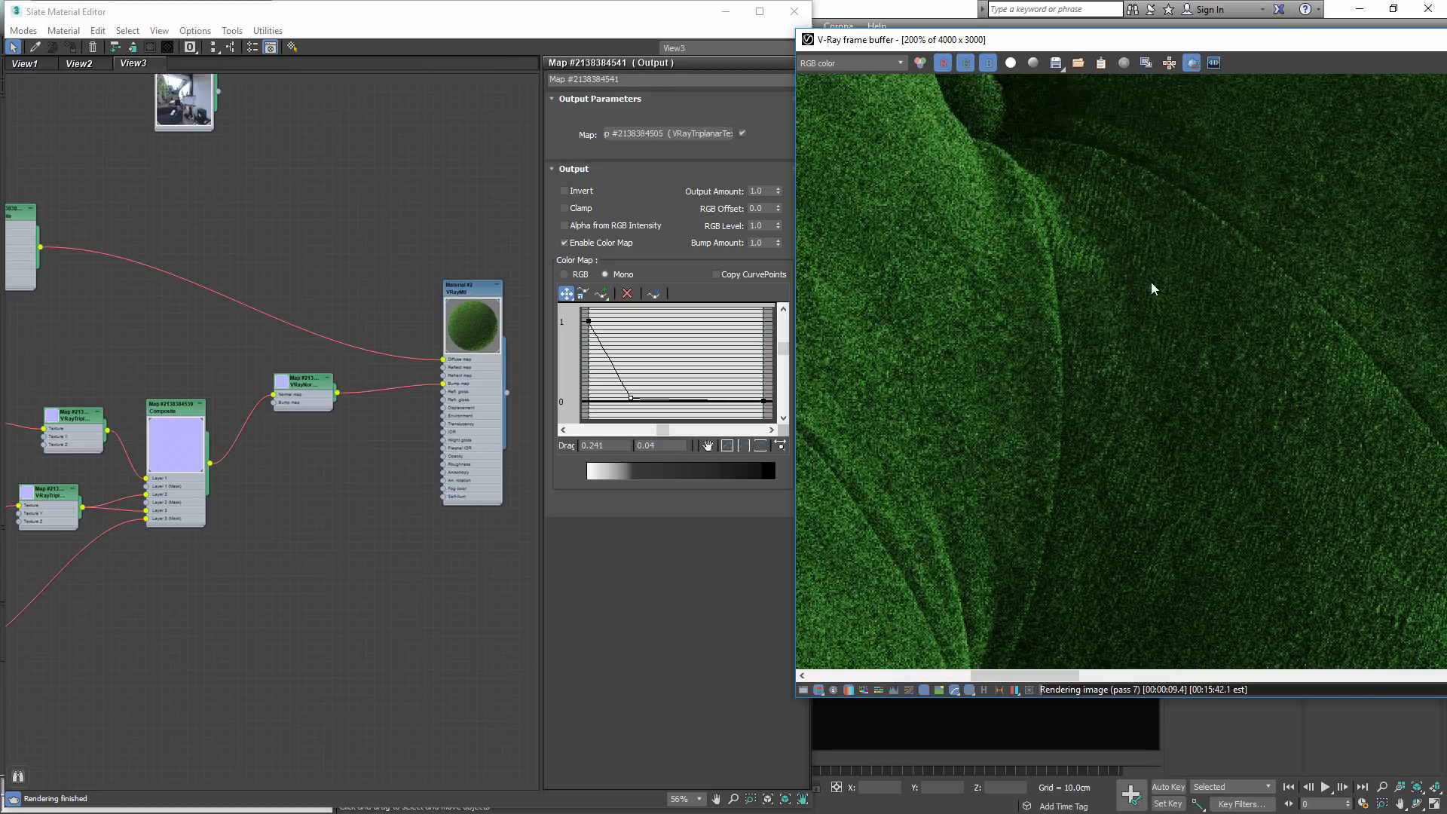
{"action": "scroll", "coordinate": [1162, 293], "scroll_direction": "down", "scroll_amount": 1}
{"action": "middle_click_drag", "start_coordinate": [1107, 311], "coordinate": [1143, 442]}
{"action": "scroll", "coordinate": [1018, 337], "scroll_direction": "up", "scroll_amount": 1}
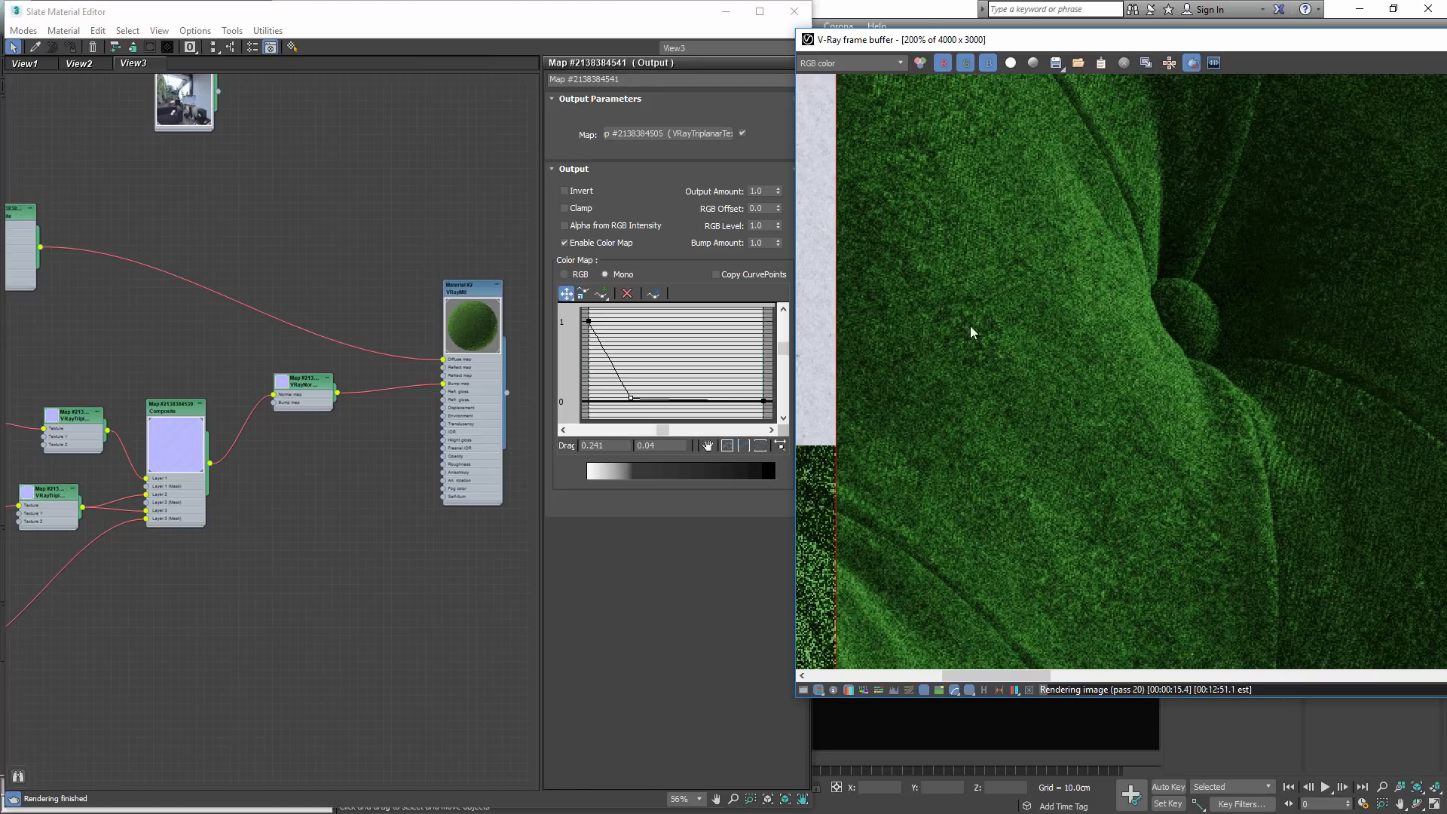
{"action": "scroll", "coordinate": [1110, 489], "scroll_direction": "down", "scroll_amount": 2}
{"action": "scroll", "coordinate": [1246, 441], "scroll_direction": "up", "scroll_amount": 1}
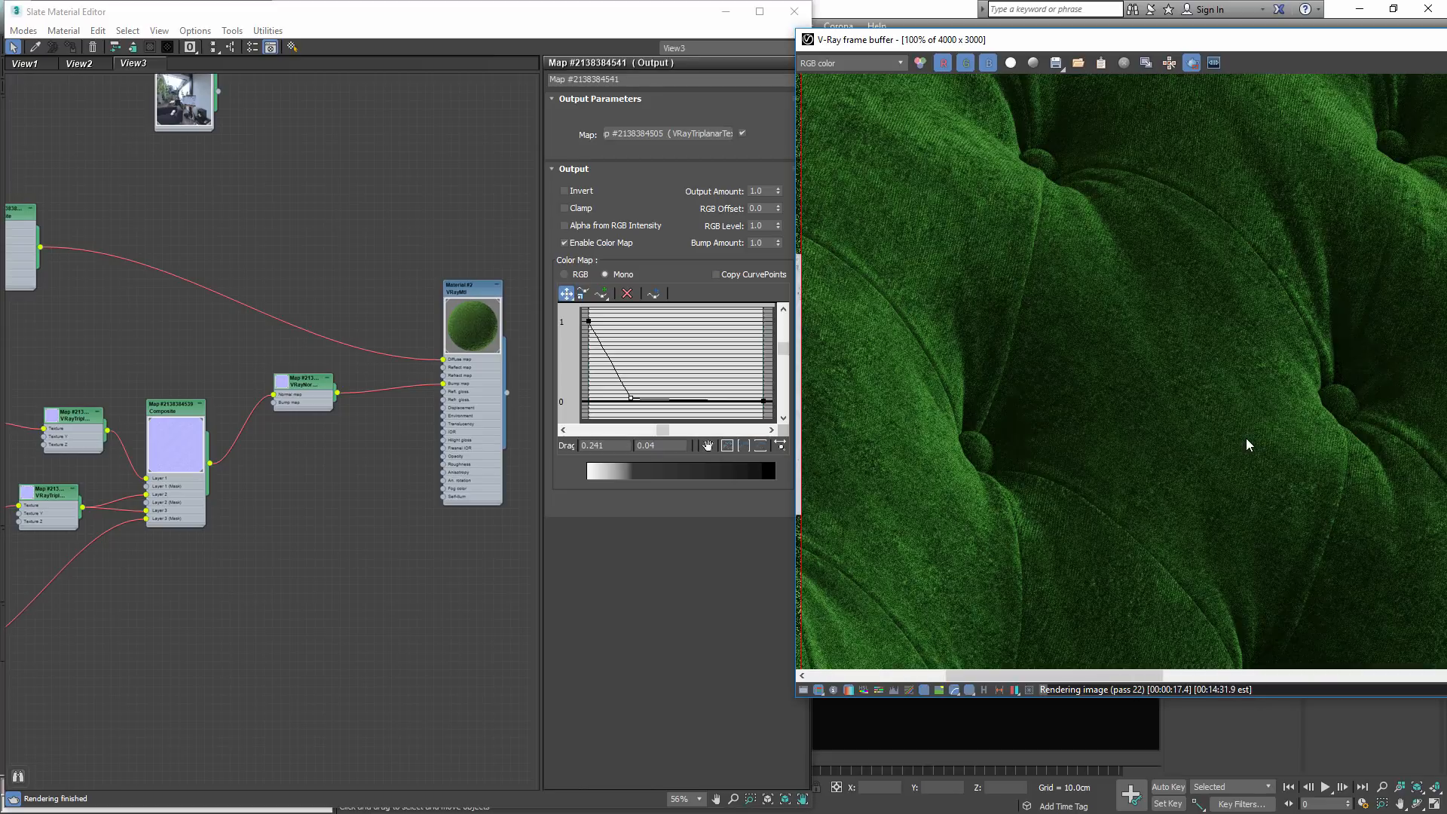
- Set the VRayNormalMap's normal map multiplier to 1.0 and render a region of the cushion between the buttons
{"action": "middle_click_drag", "start_coordinate": [351, 551], "coordinate": [467, 544]}
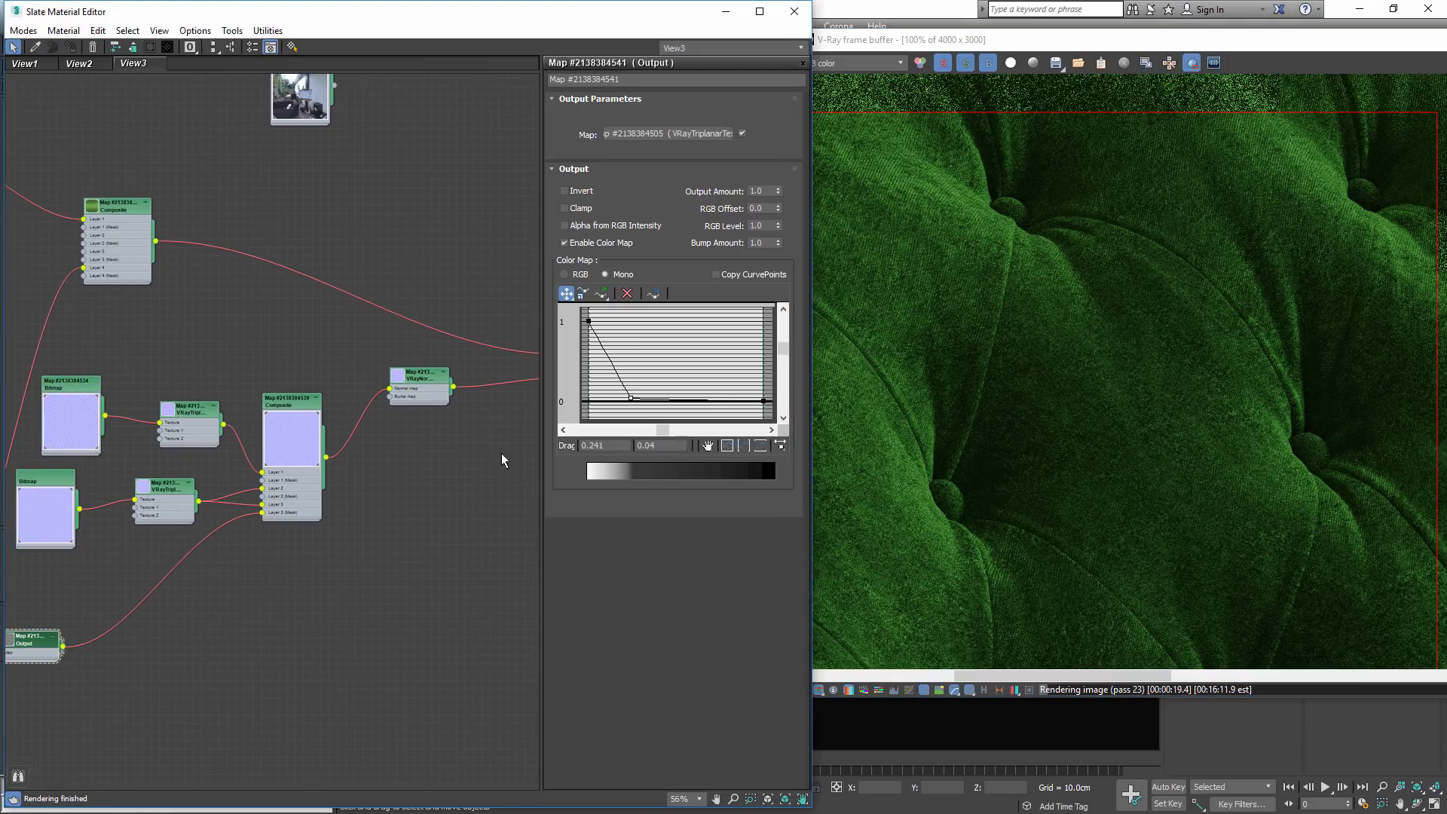
{"action": "left_click_drag", "start_coordinate": [428, 384], "coordinate": [435, 417]}
{"action": "double_click", "coordinate": [445, 415]}
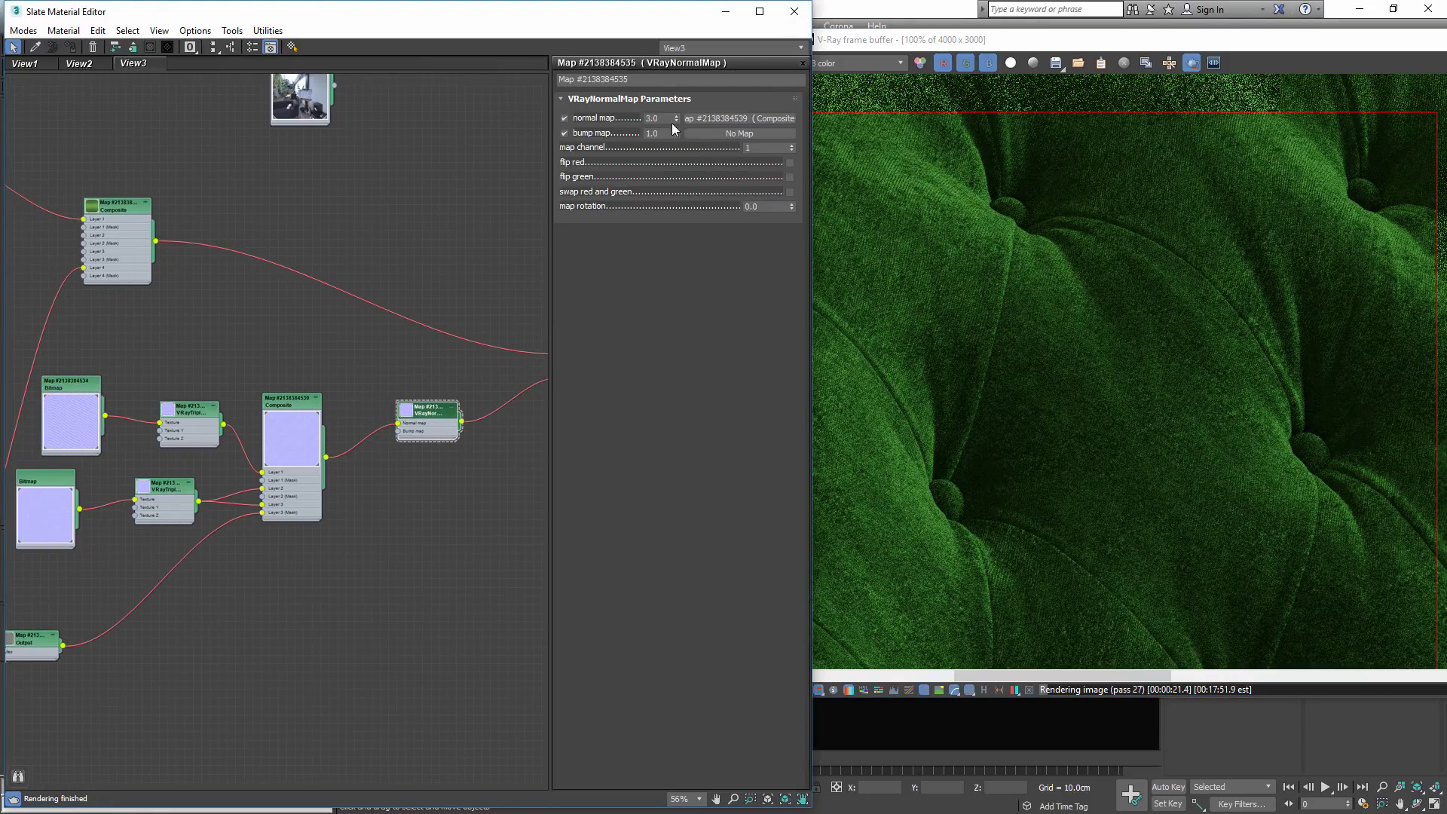
{"action": "double_click", "coordinate": [653, 118]}
{"action": "type", "text": "1"}
{"action": "key", "text": "Return"}
{"action": "left_click_drag", "start_coordinate": [944, 224], "coordinate": [1329, 580]}
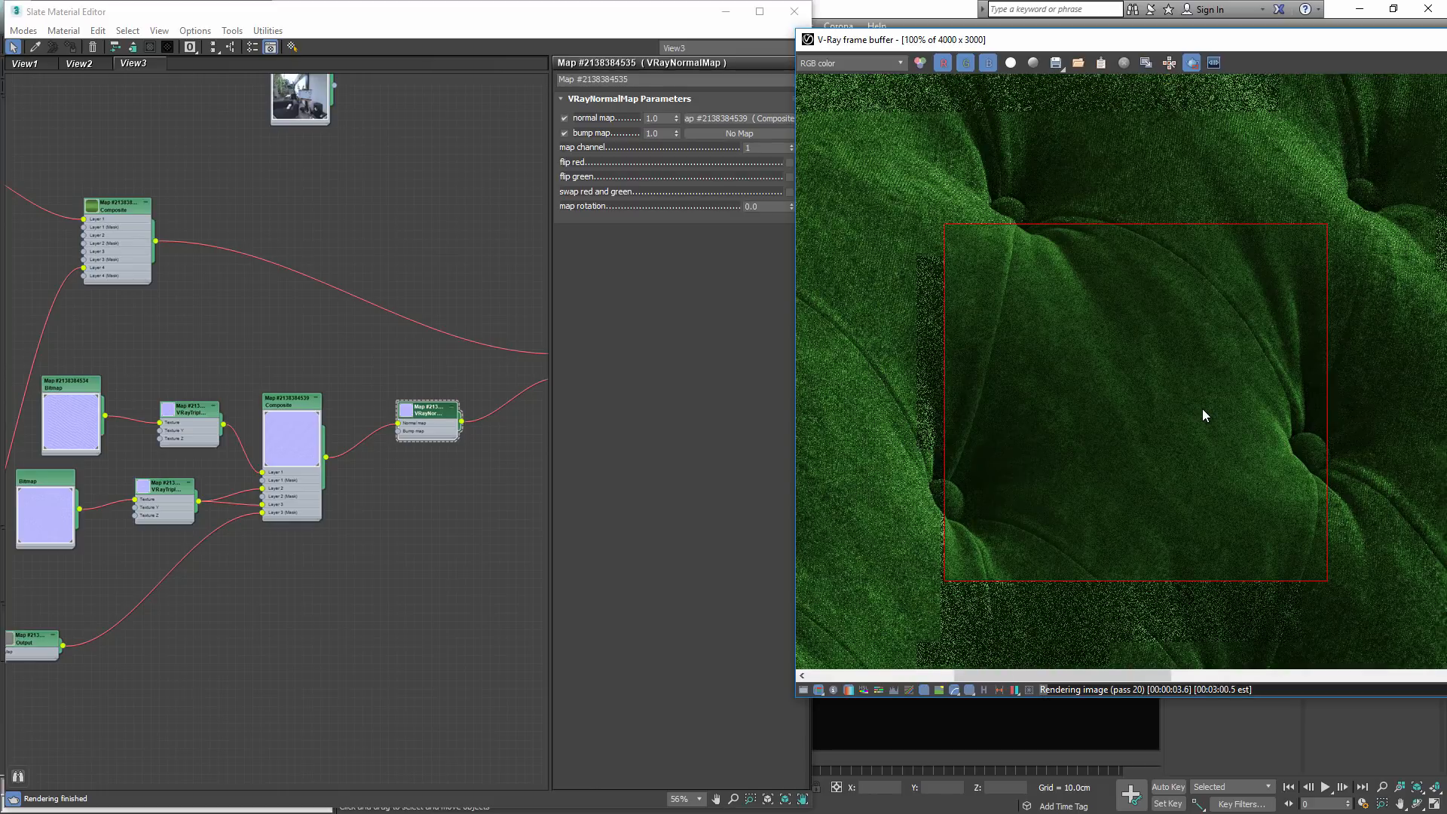
- Set the VRayNormalMap's normal map multiplier to 2.0 and shift the normal Composite node slightly toward it
{"action": "left_click", "coordinate": [574, 119]}
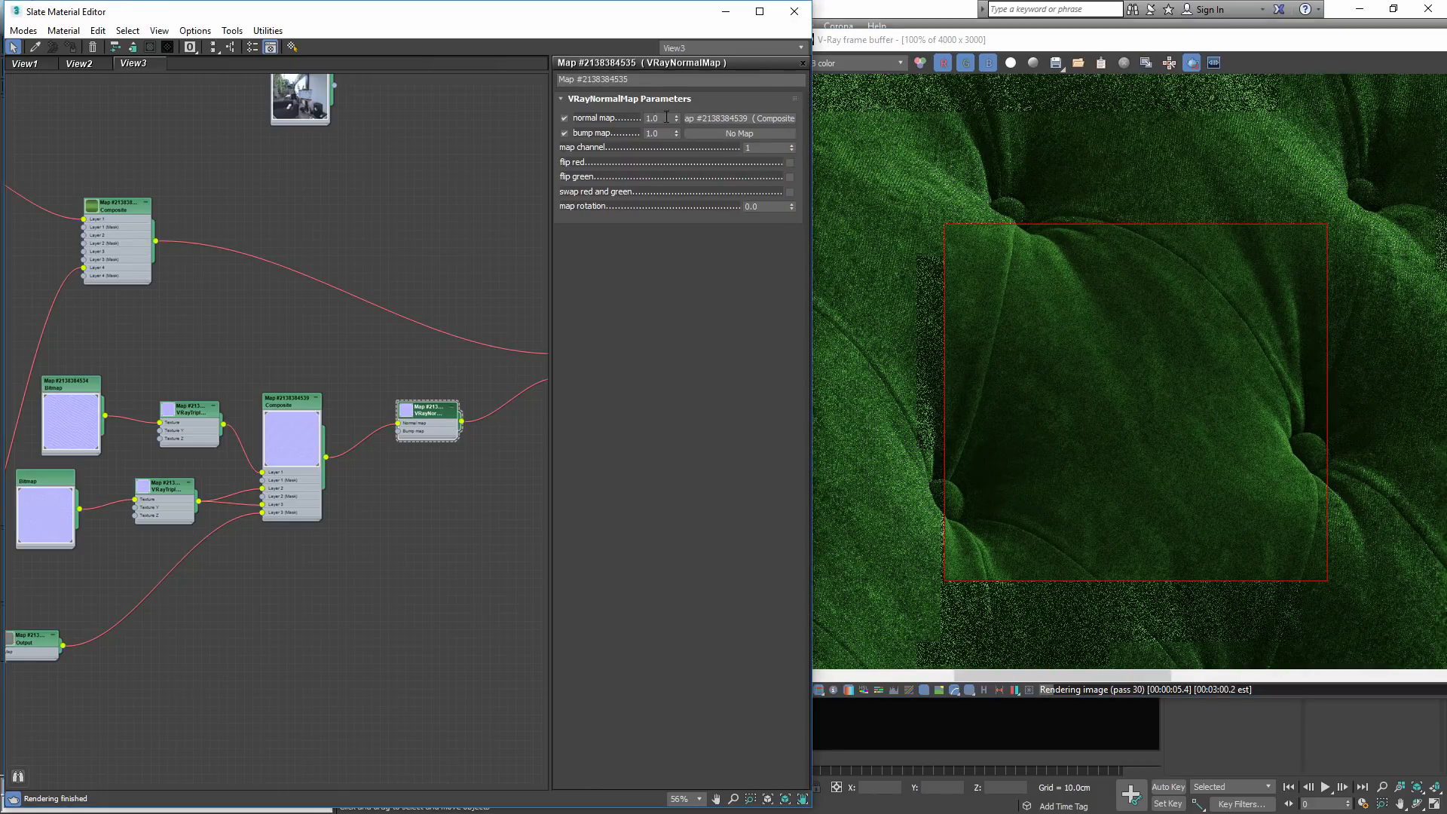
{"action": "left_click_drag", "start_coordinate": [666, 117], "coordinate": [610, 125]}
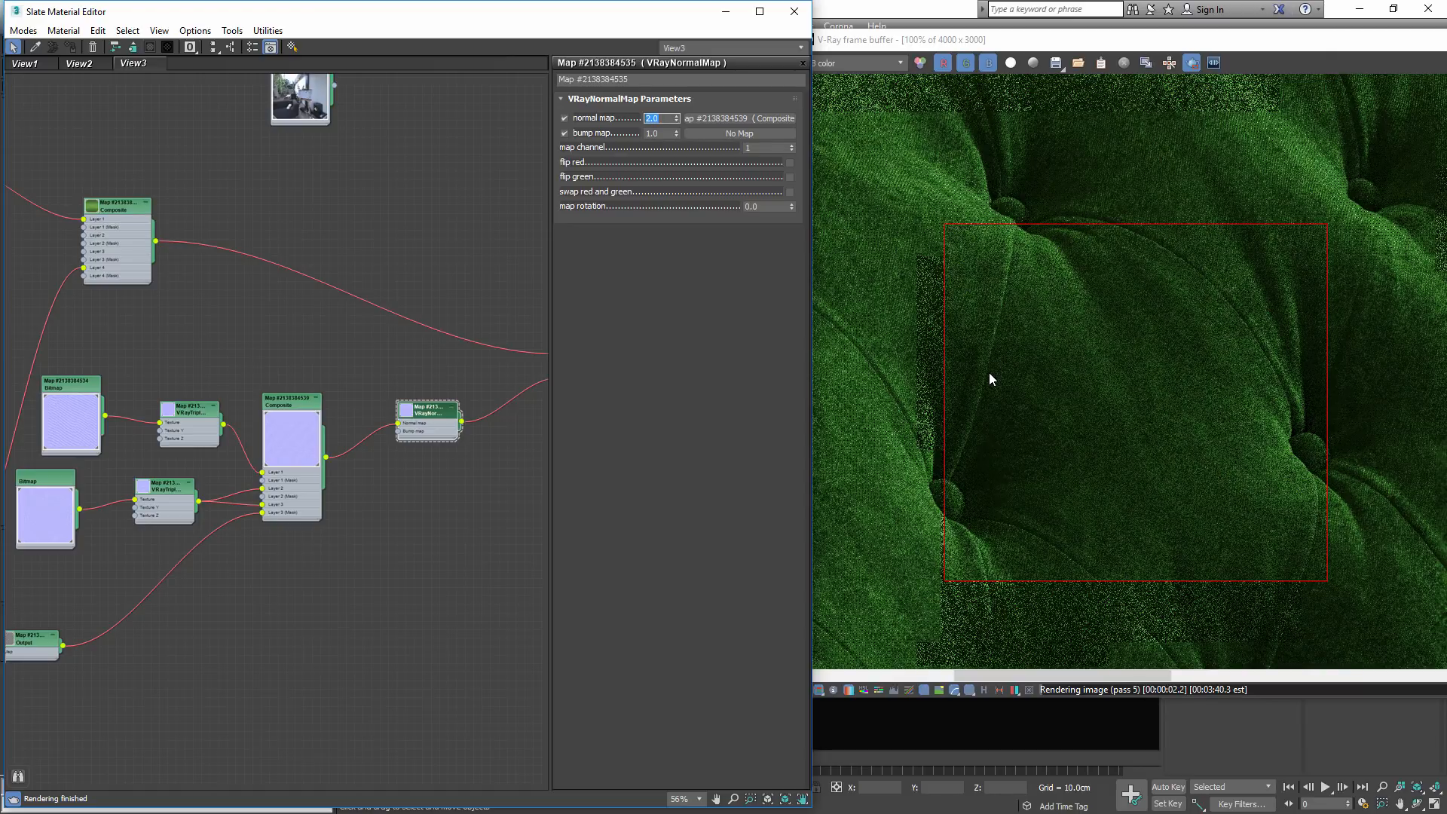
{"action": "left_click_drag", "start_coordinate": [300, 400], "coordinate": [307, 401]}
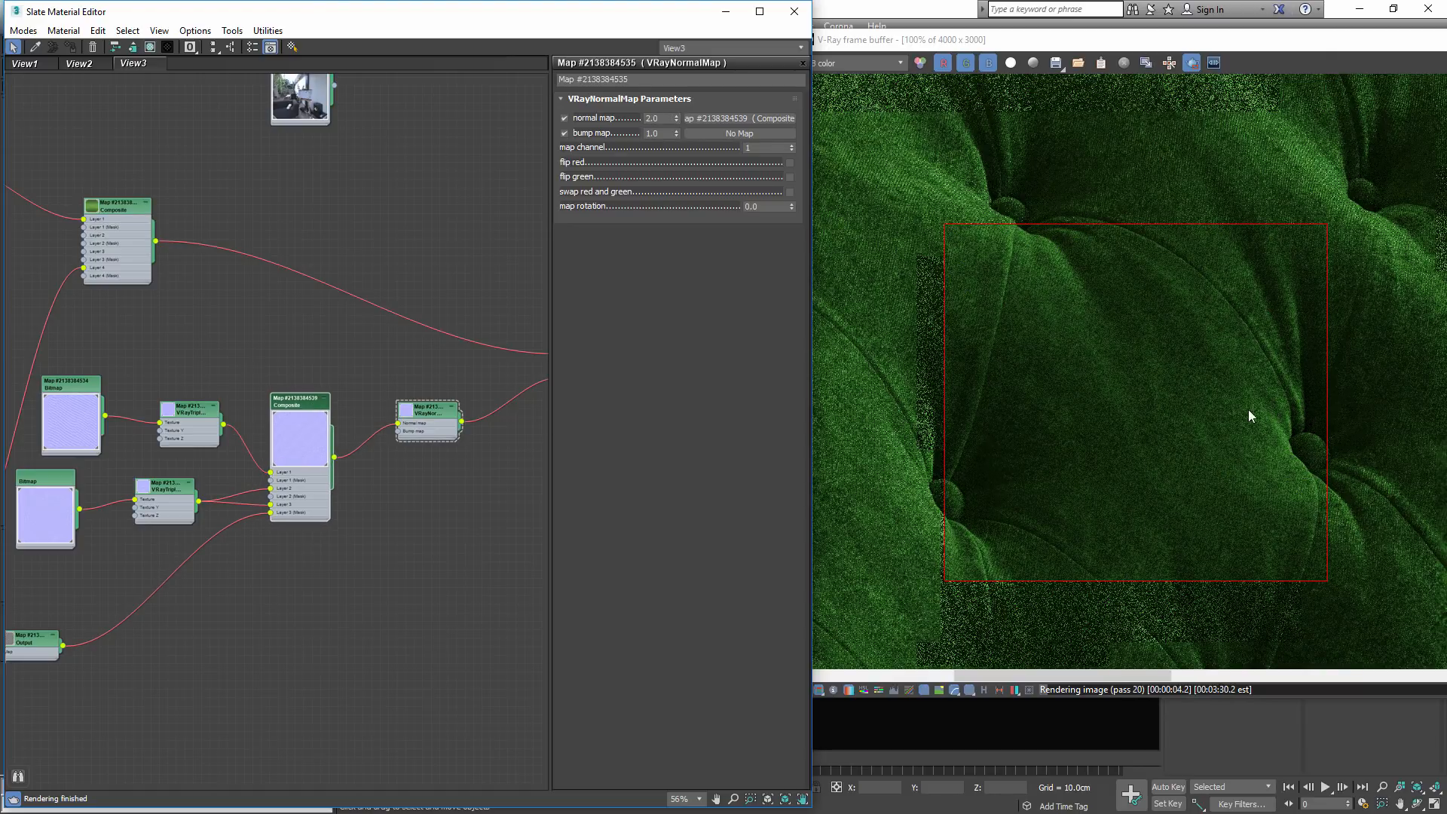
- Render regions around the upper button and the adjacent lower cushion to check the stronger normal relief
{"action": "middle_click_drag", "start_coordinate": [970, 240], "coordinate": [1003, 344]}
{"action": "left_click_drag", "start_coordinate": [830, 135], "coordinate": [1211, 457]}
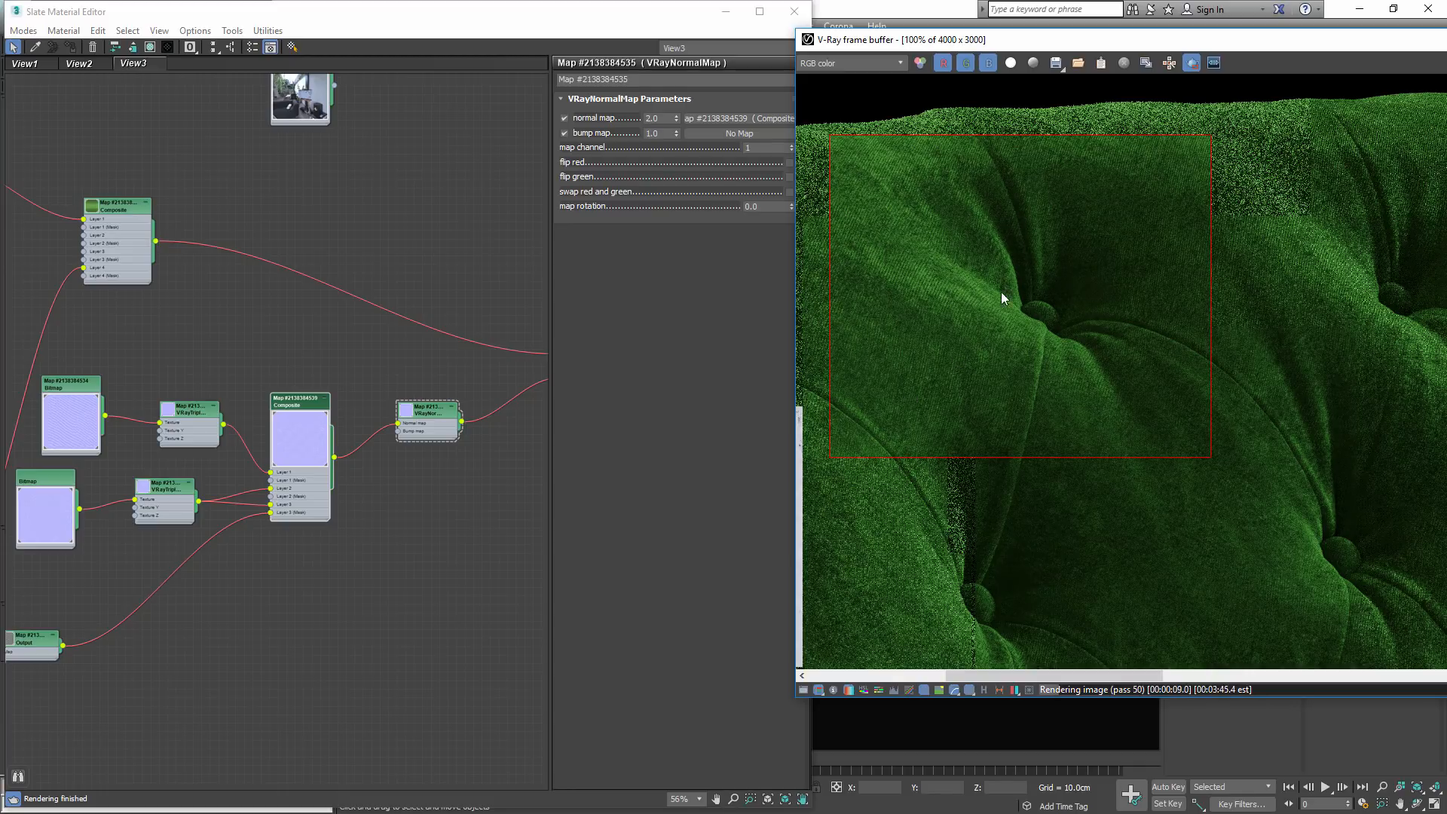
{"action": "middle_click_drag", "start_coordinate": [891, 510], "coordinate": [1046, 432]}
{"action": "left_click_drag", "start_coordinate": [900, 328], "coordinate": [1125, 608]}
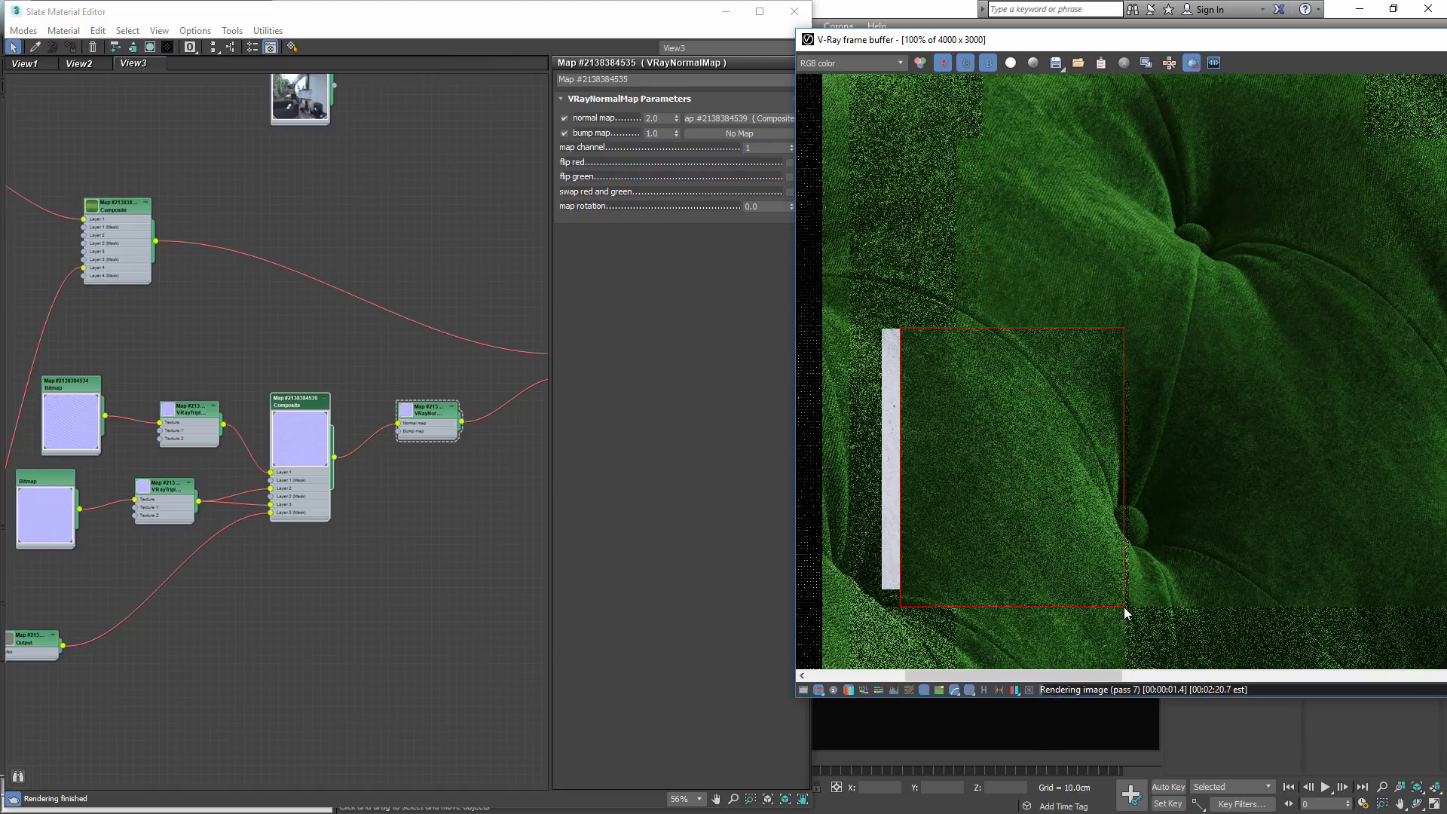
{"action": "scroll", "coordinate": [997, 562], "scroll_direction": "down", "scroll_amount": 2}
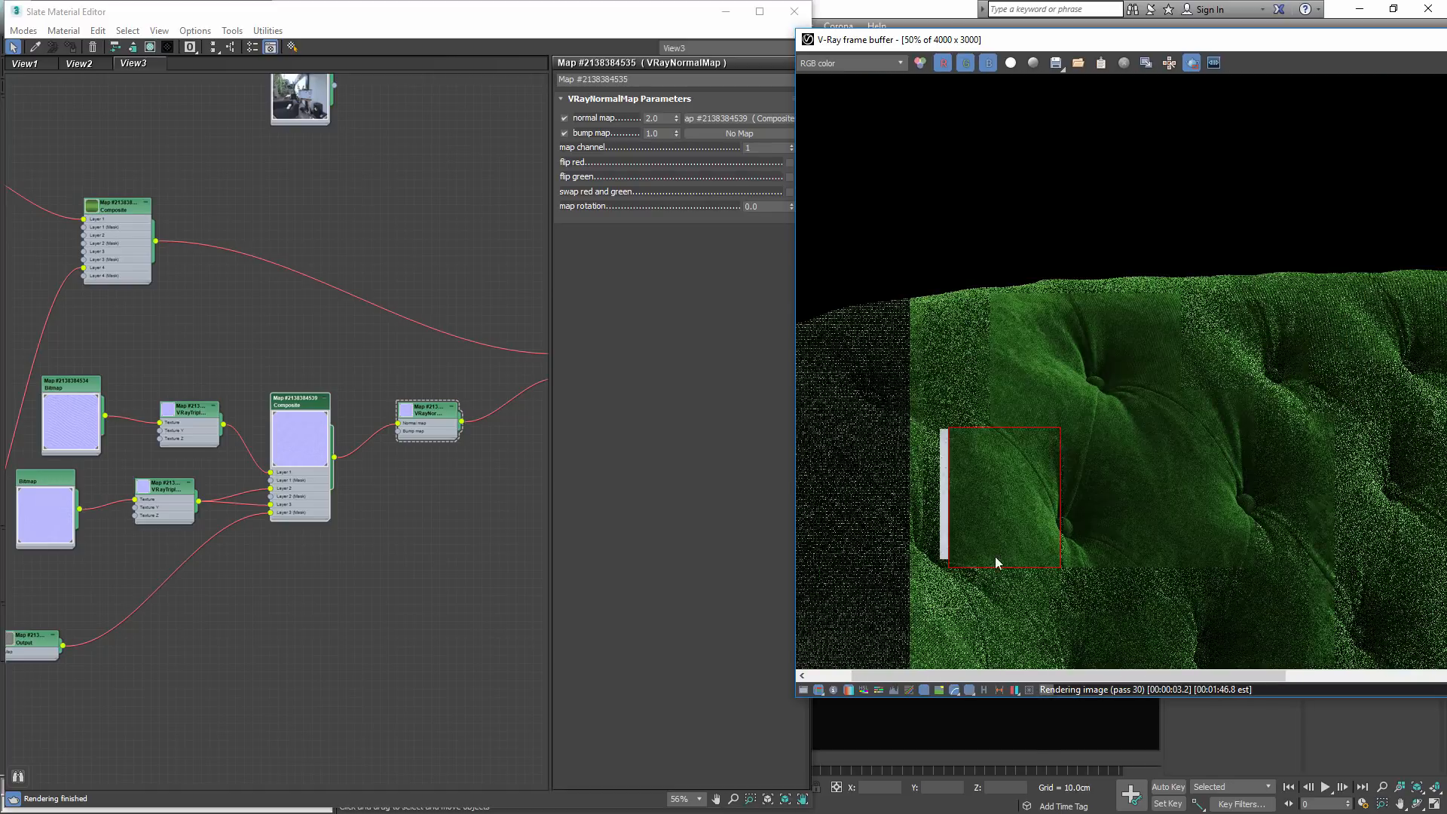
{"action": "scroll", "coordinate": [962, 490], "scroll_direction": "up", "scroll_amount": 2}
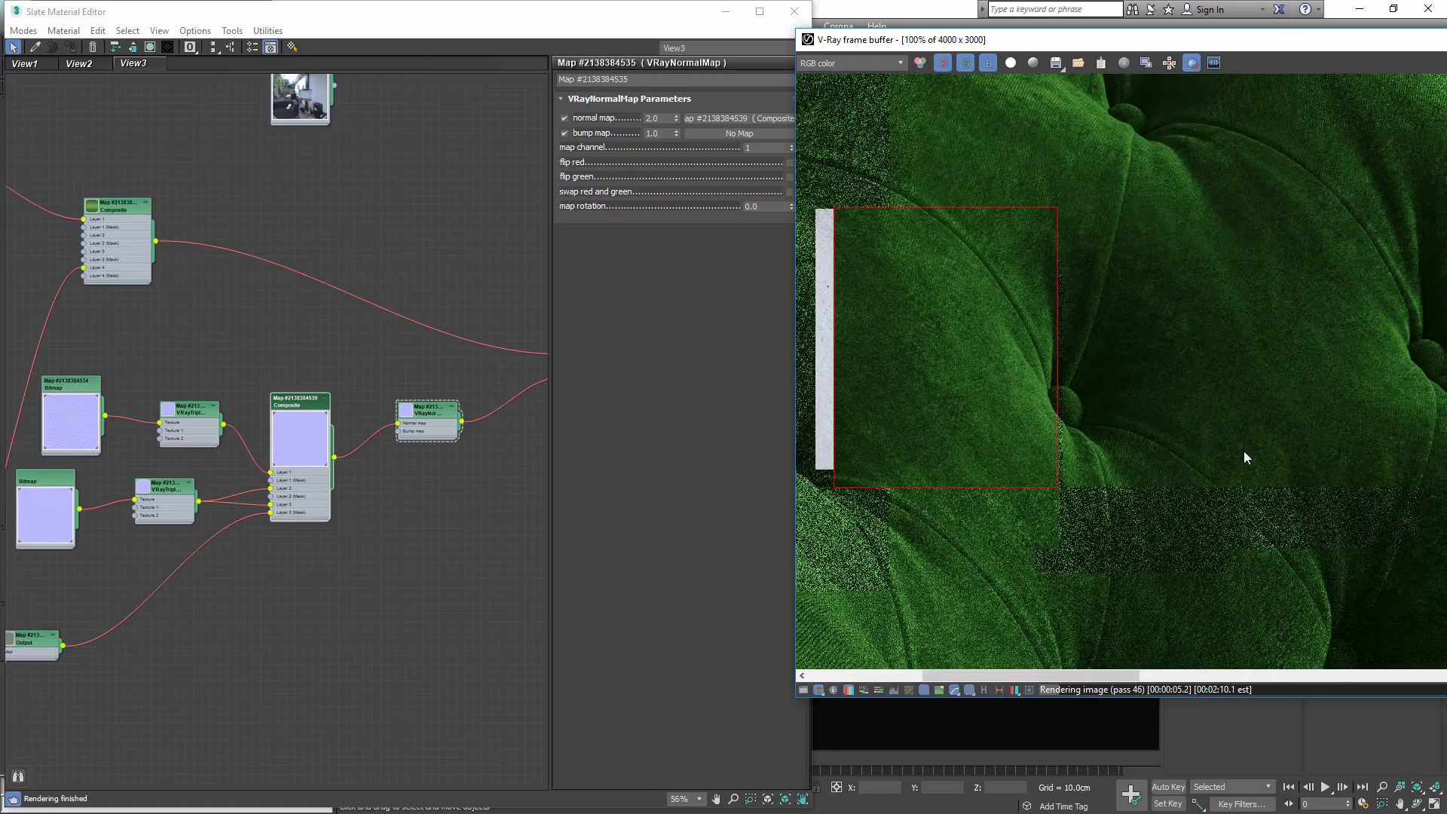
- Disable the render region, and close the Slate Material Editor to open the Render Setup
{"action": "scroll", "coordinate": [1138, 450], "scroll_direction": "down", "scroll_amount": 2}
{"action": "left_click", "coordinate": [1192, 62]}
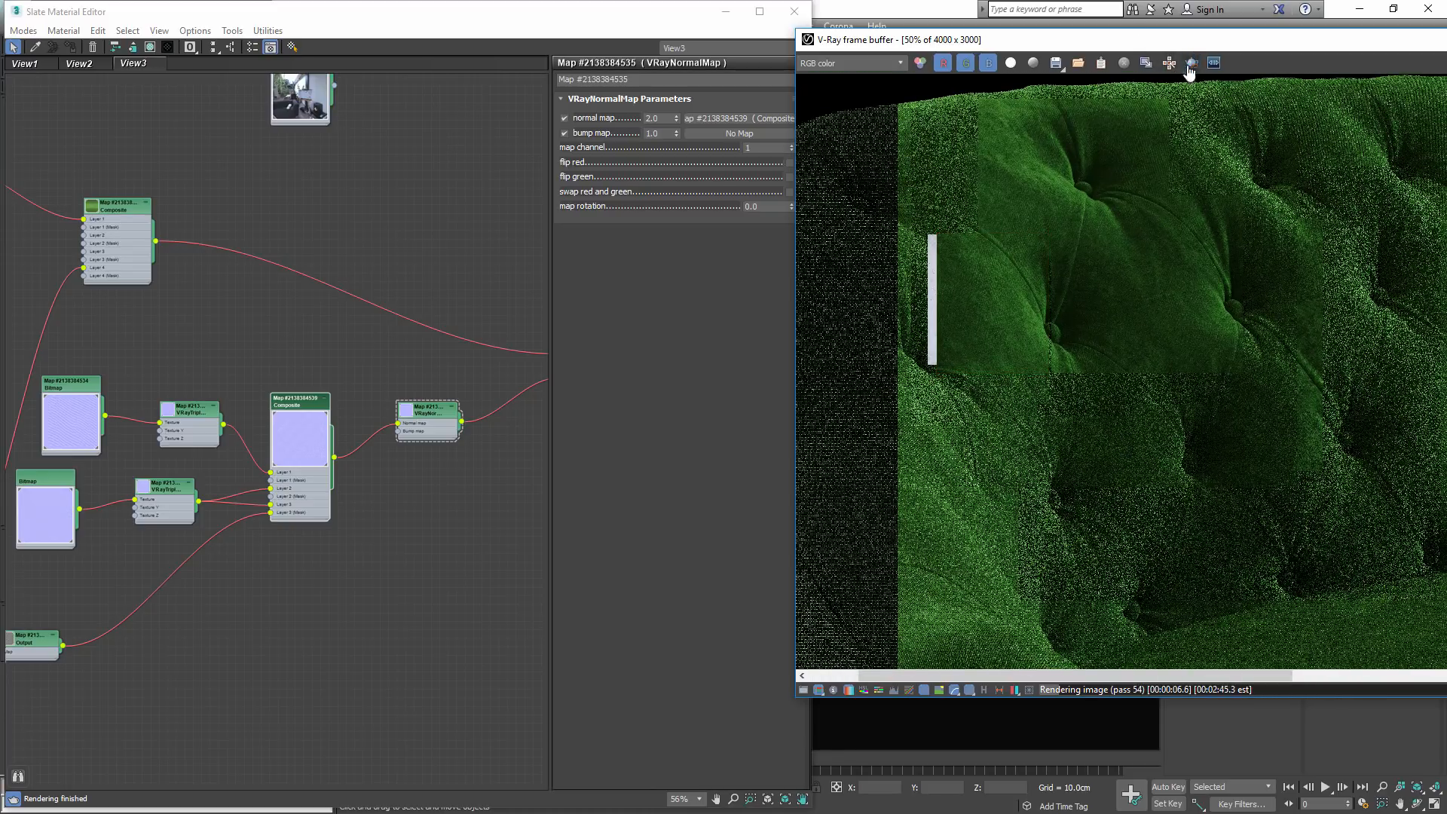
{"action": "left_click", "coordinate": [794, 11]}
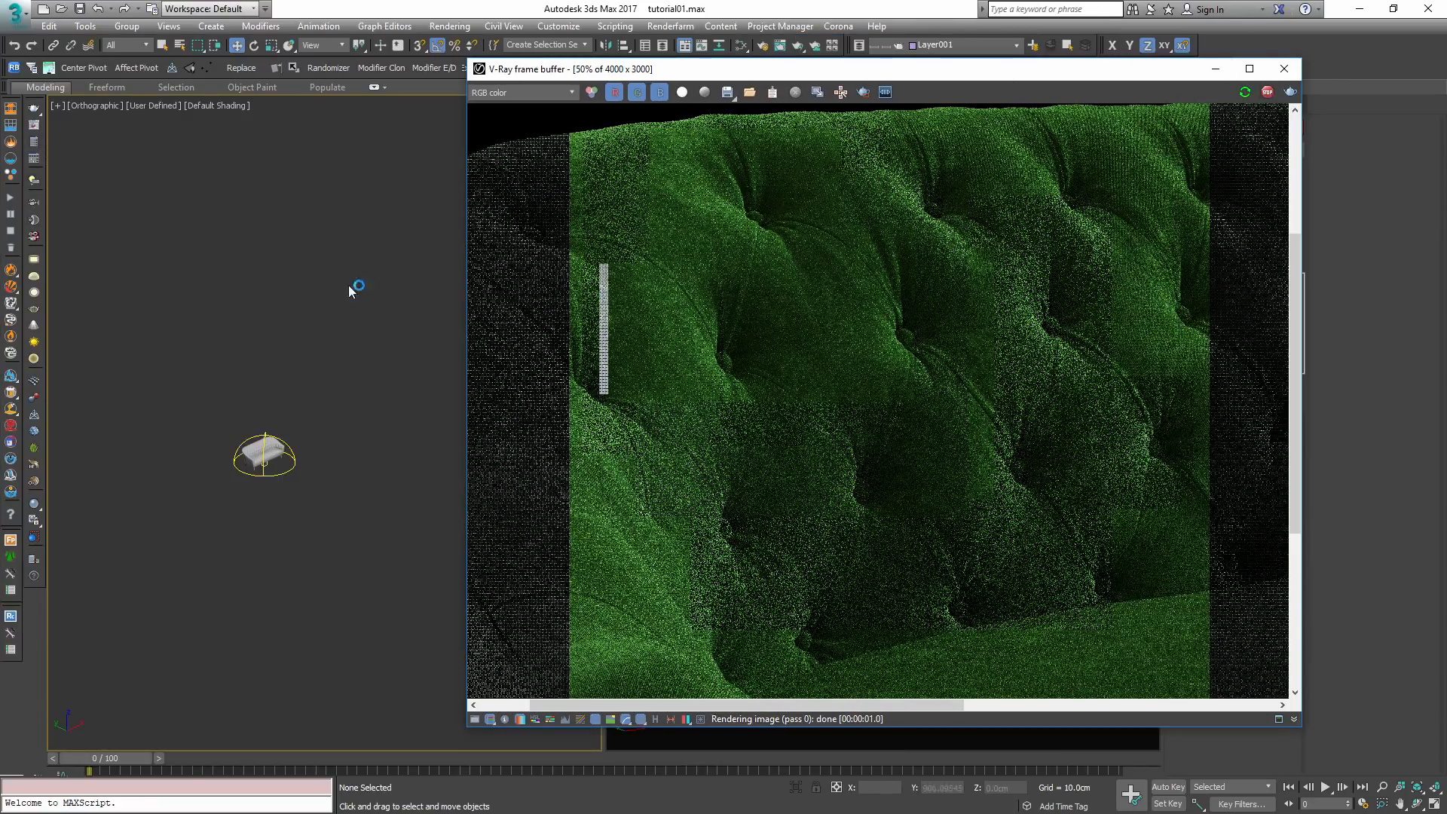
{"action": "key", "text": "F10"}
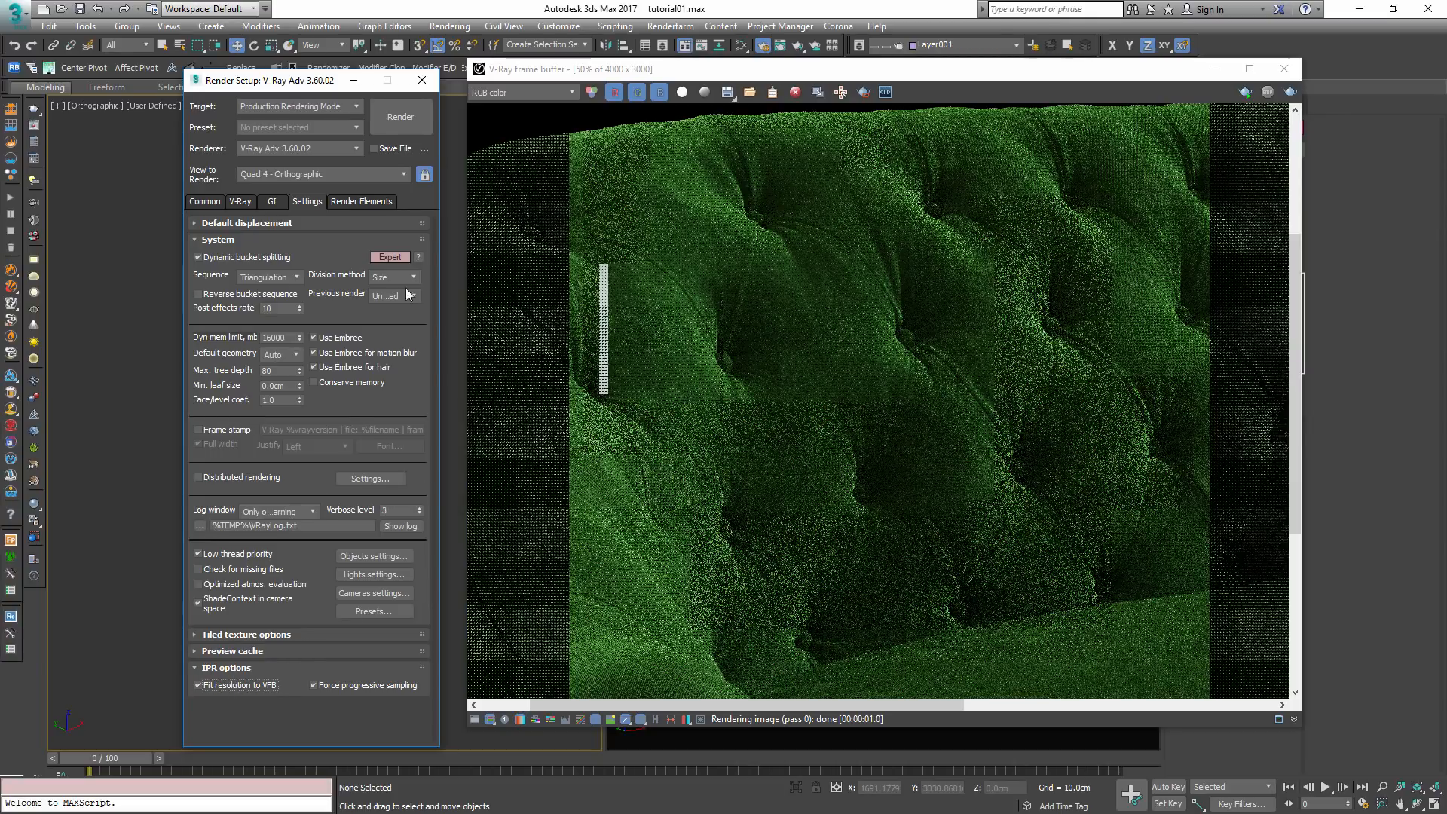
- Close the Render Setup, then render the sofa while orbiting and zooming the perspective view closer along the tufted backrest
{"action": "left_click", "coordinate": [422, 80]}
{"action": "scroll", "coordinate": [1110, 201], "scroll_direction": "down", "scroll_amount": 2}
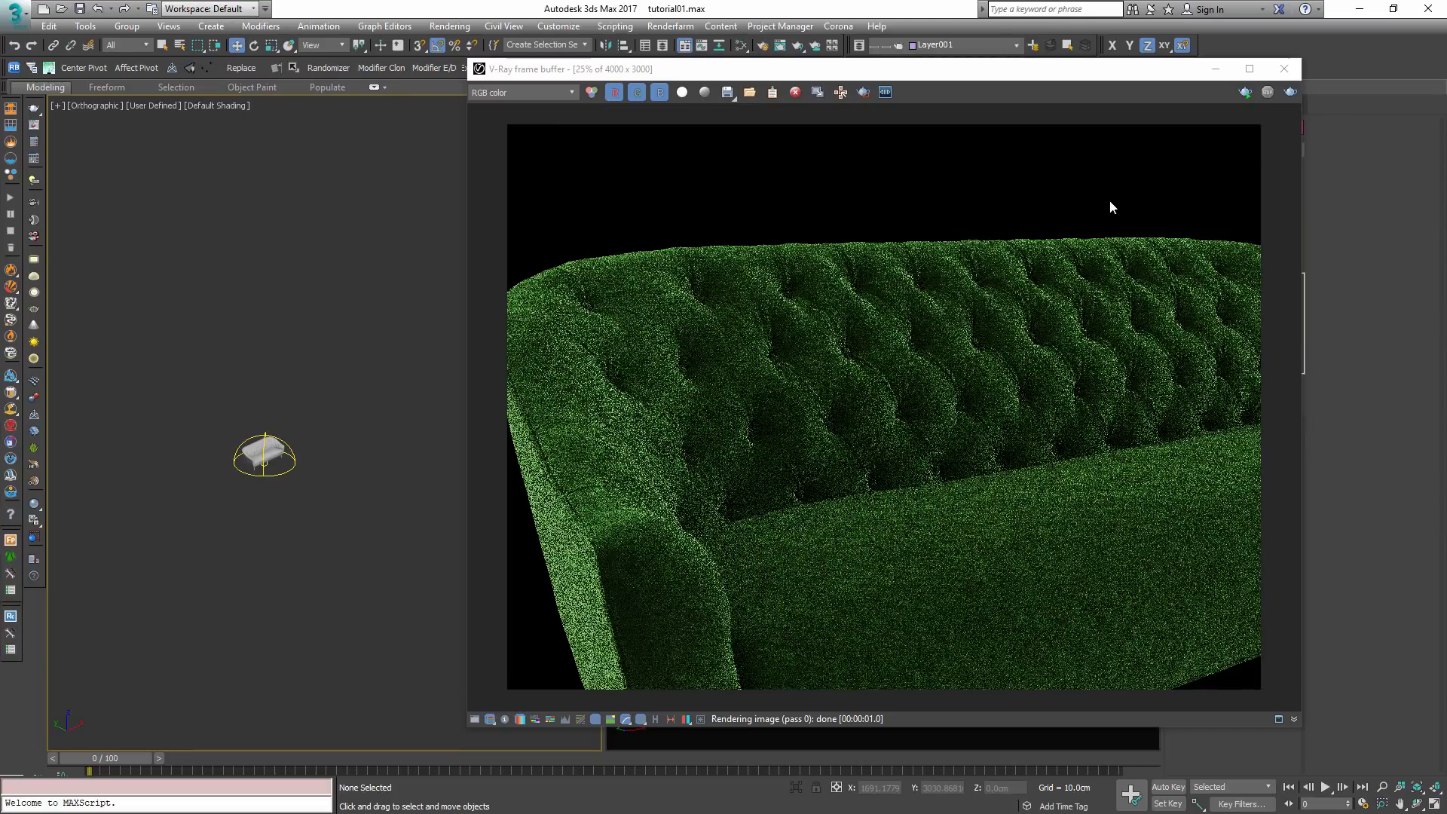
{"action": "left_click", "coordinate": [1244, 92]}
{"action": "left_click_drag", "start_coordinate": [1093, 69], "coordinate": [584, 60]}
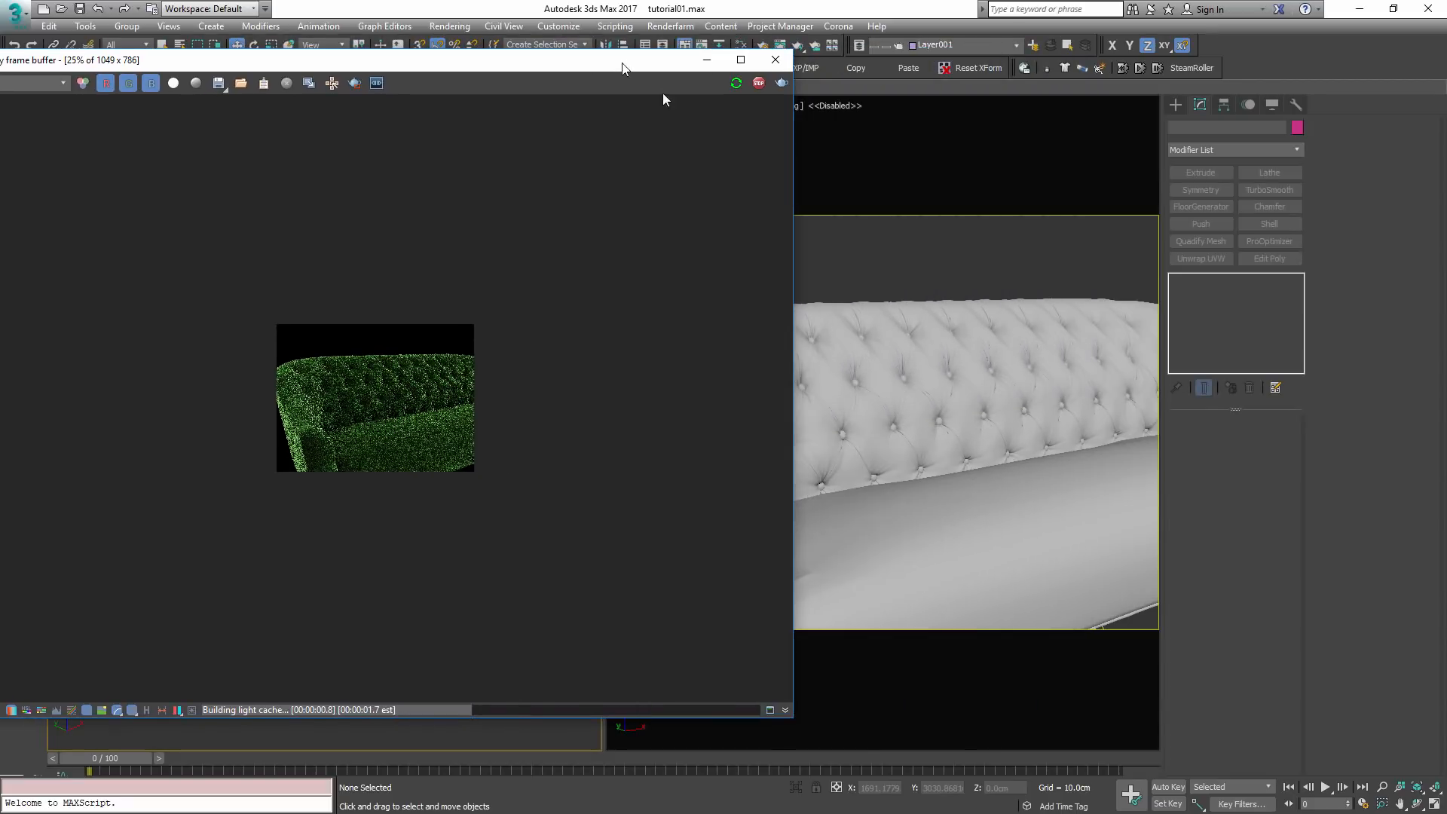
{"action": "middle_click_drag", "start_coordinate": [924, 434], "coordinate": [965, 411], "text": "alt"}
{"action": "scroll", "coordinate": [943, 380], "scroll_direction": "up", "scroll_amount": 3}
{"action": "scroll", "coordinate": [392, 408], "scroll_direction": "up", "scroll_amount": 3}
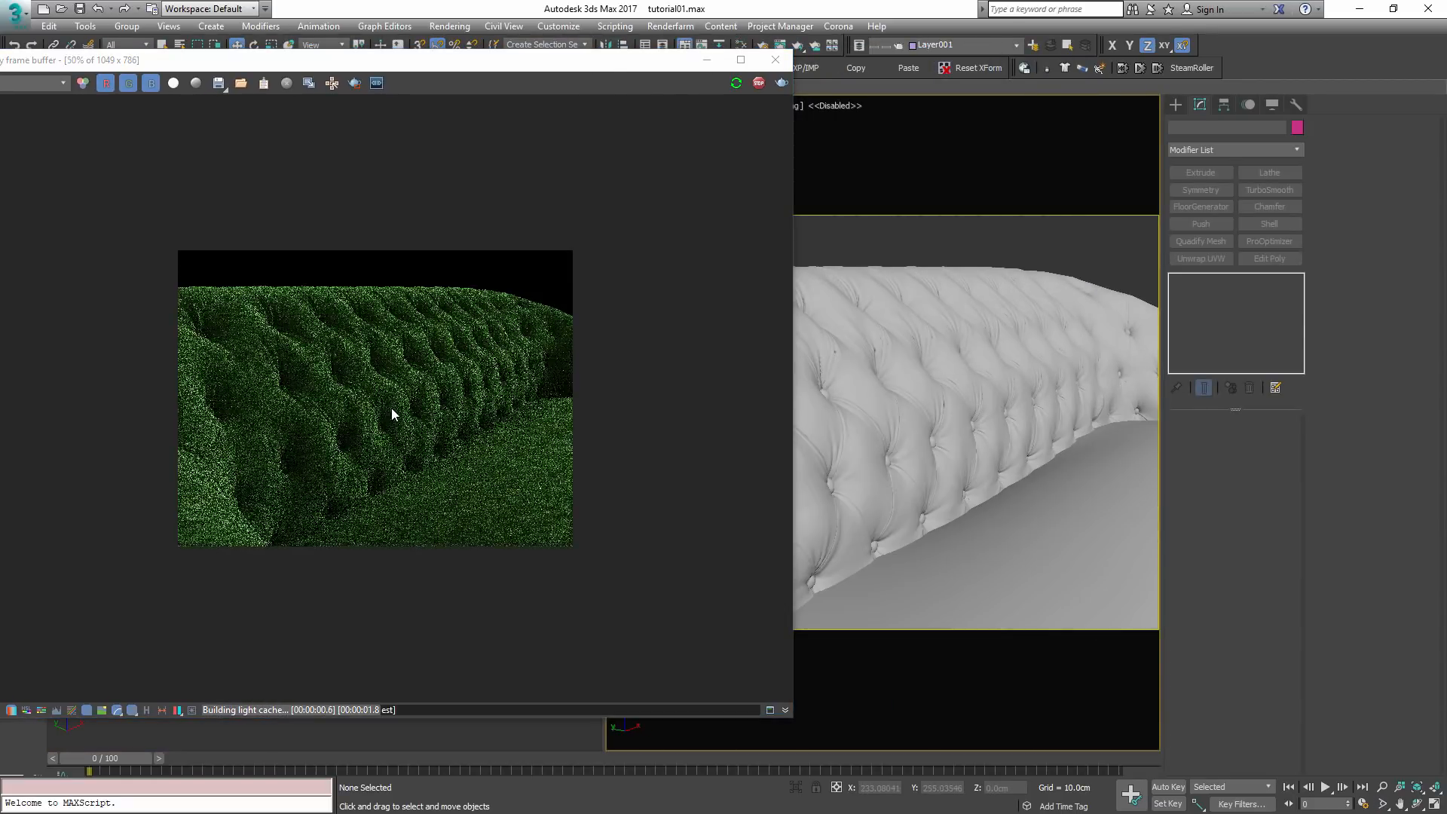
{"action": "scroll", "coordinate": [391, 408], "scroll_direction": "down", "scroll_amount": 2}
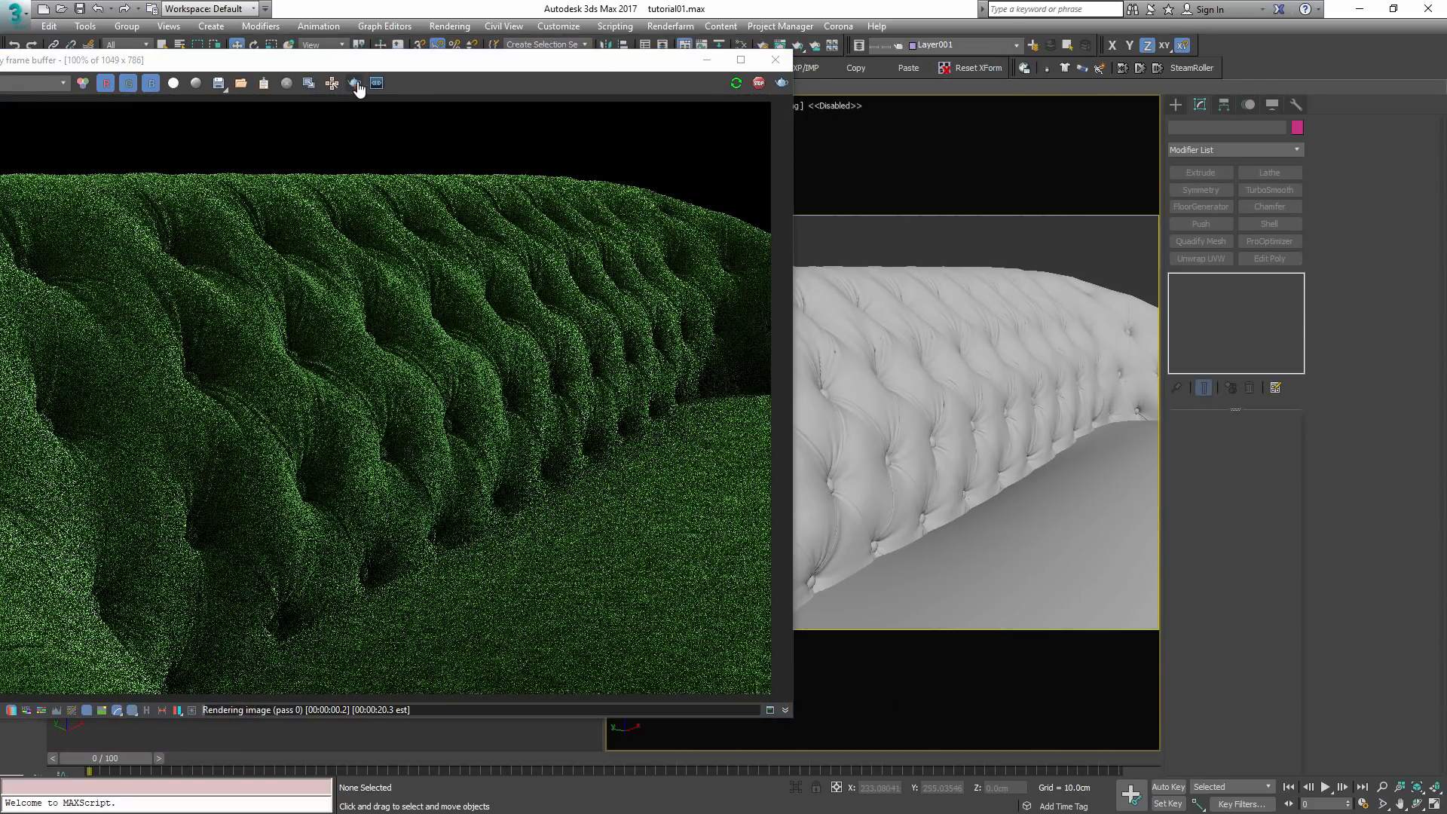
{"action": "left_click", "coordinate": [760, 85]}
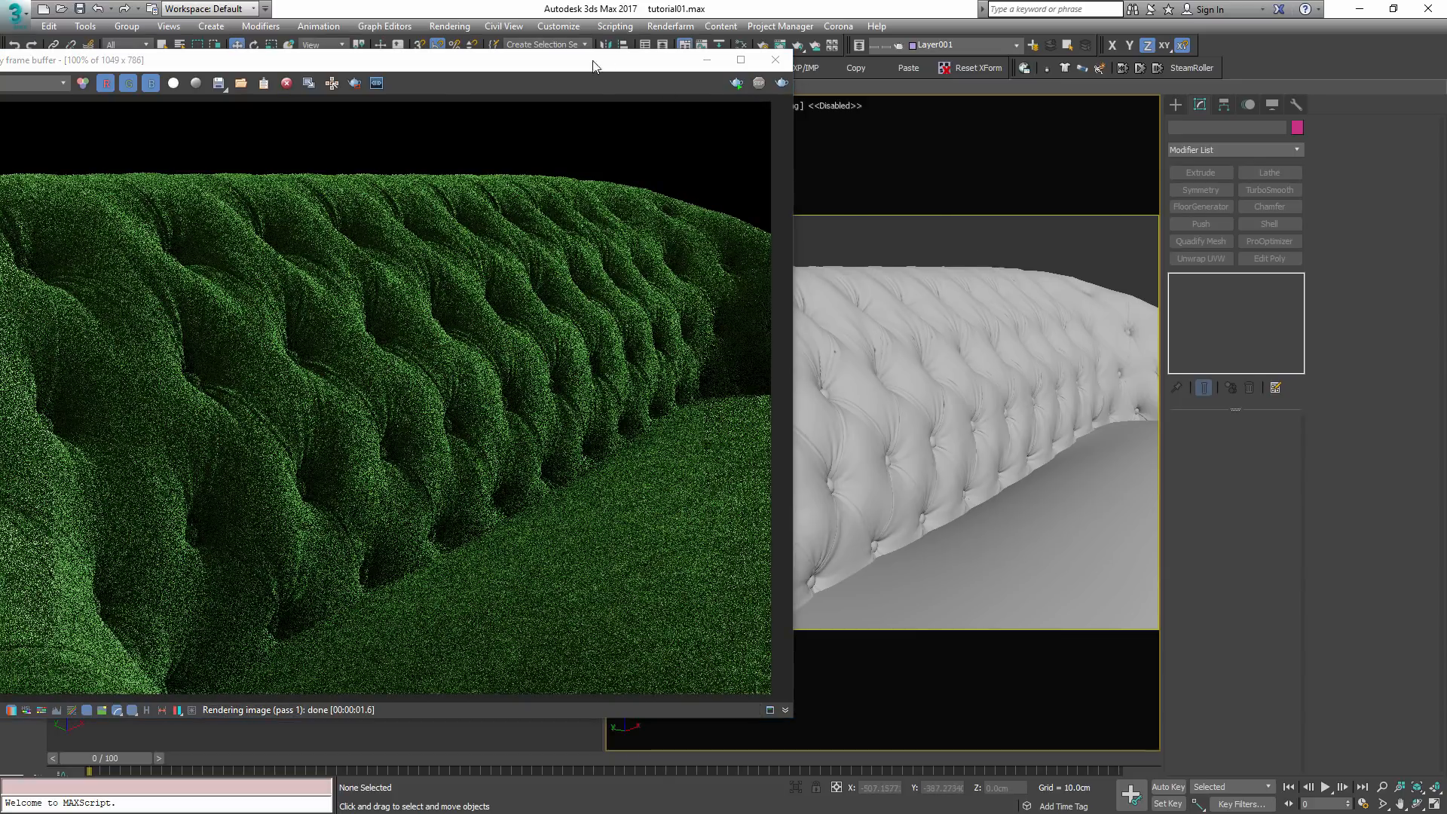
- Set the secondary global illumination engine to None in the Render Setup, keeping Brute force as the primary engine
{"action": "left_click_drag", "start_coordinate": [594, 61], "coordinate": [917, 88]}
{"action": "left_click", "coordinate": [31, 139]}
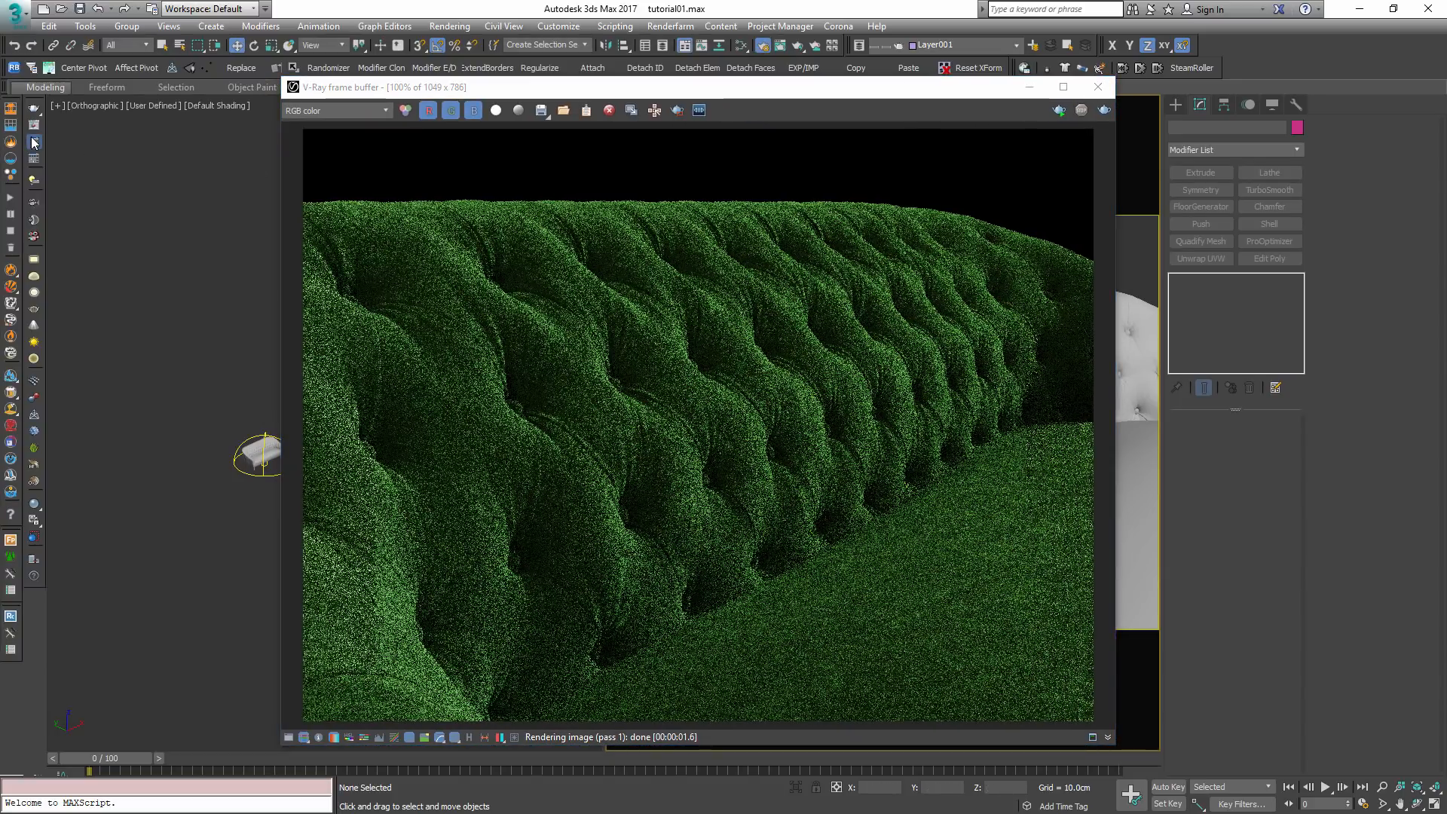
{"action": "left_click", "coordinate": [337, 317]}
{"action": "left_click", "coordinate": [285, 289]}
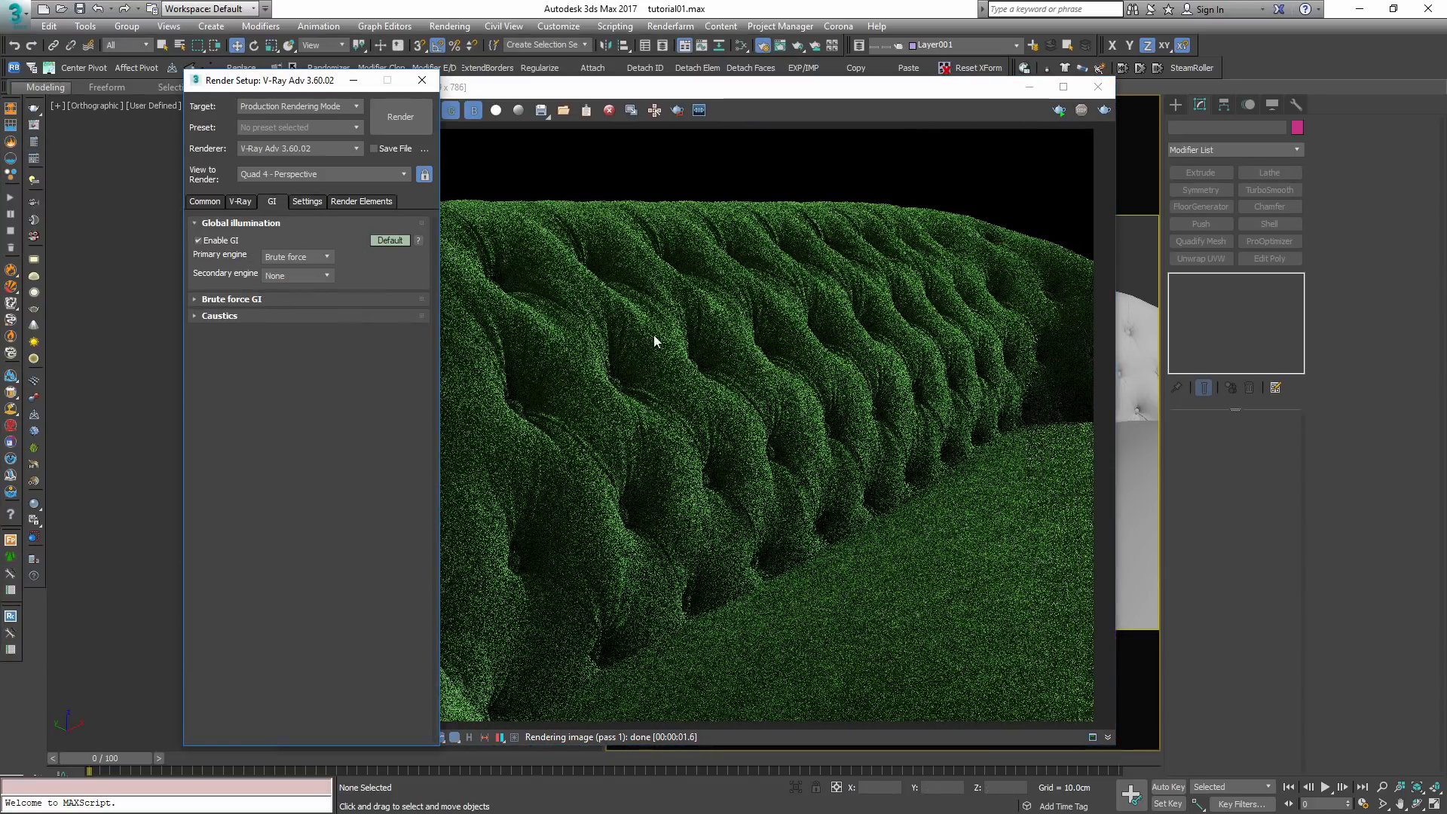
{"action": "left_click", "coordinate": [424, 81]}
- Restart the render of the tufted backrest and inspect the velvet surface as the passes refine
{"action": "left_click_drag", "start_coordinate": [891, 86], "coordinate": [657, 95]}
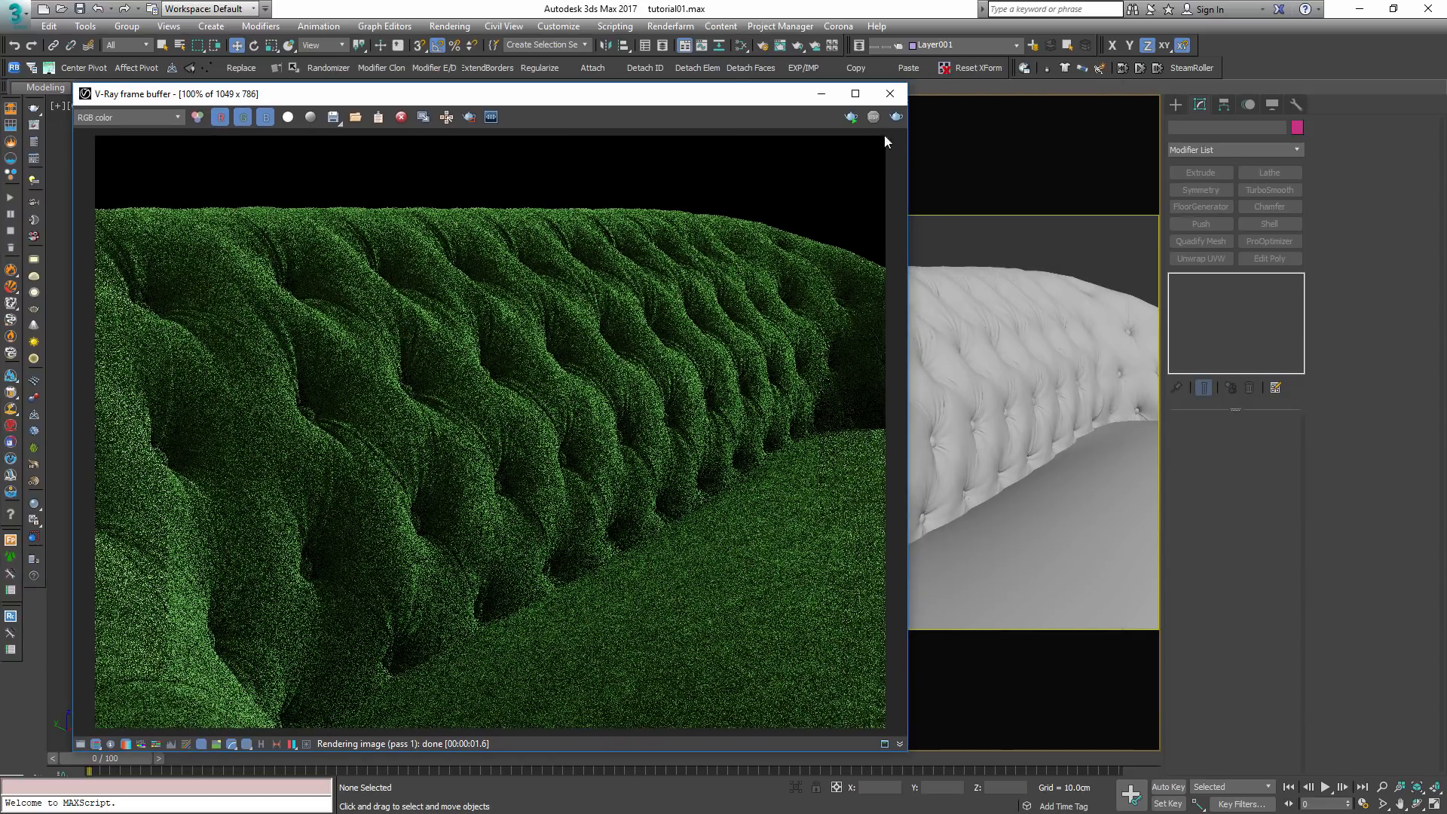
{"action": "left_click", "coordinate": [852, 116]}
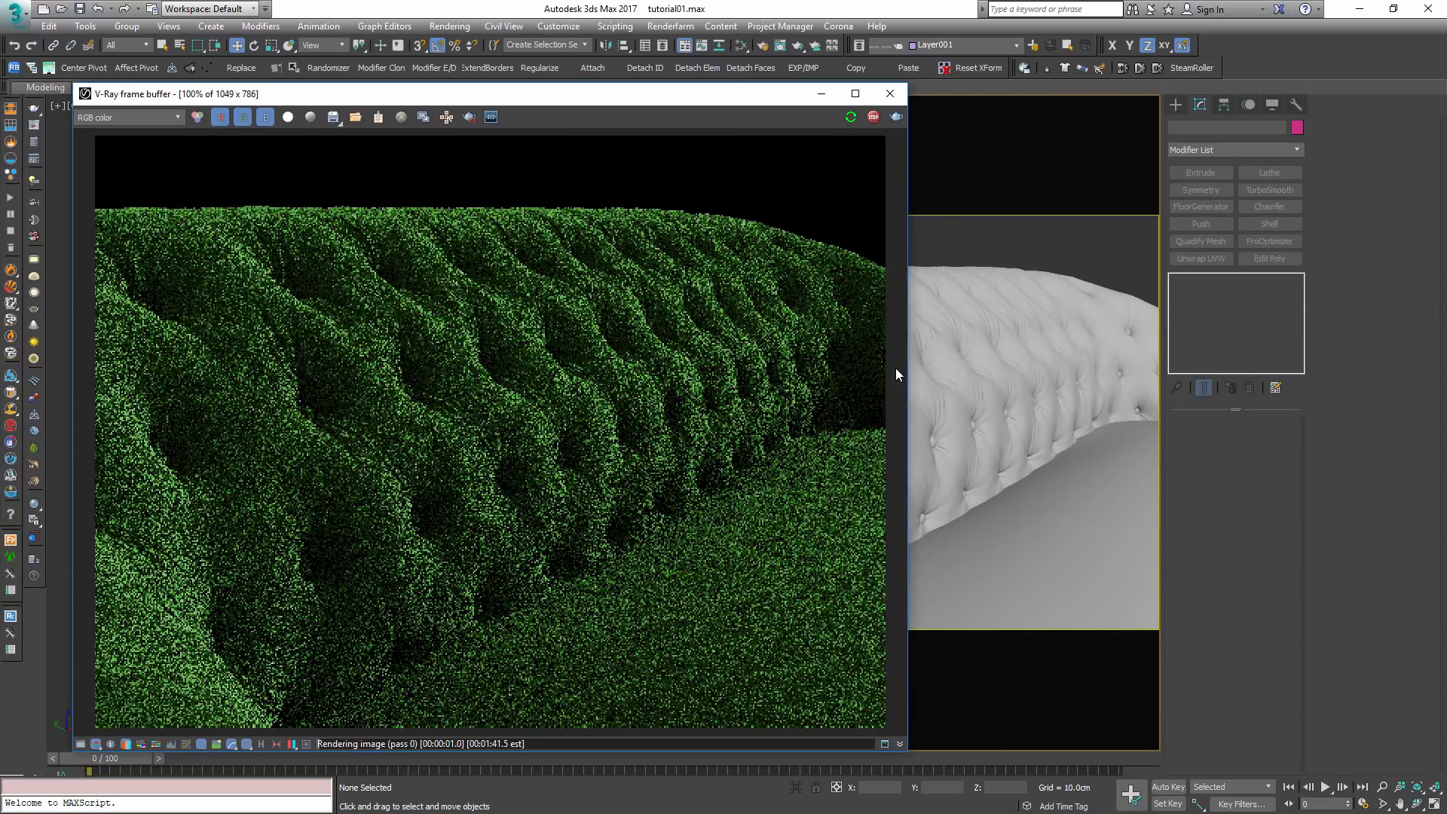
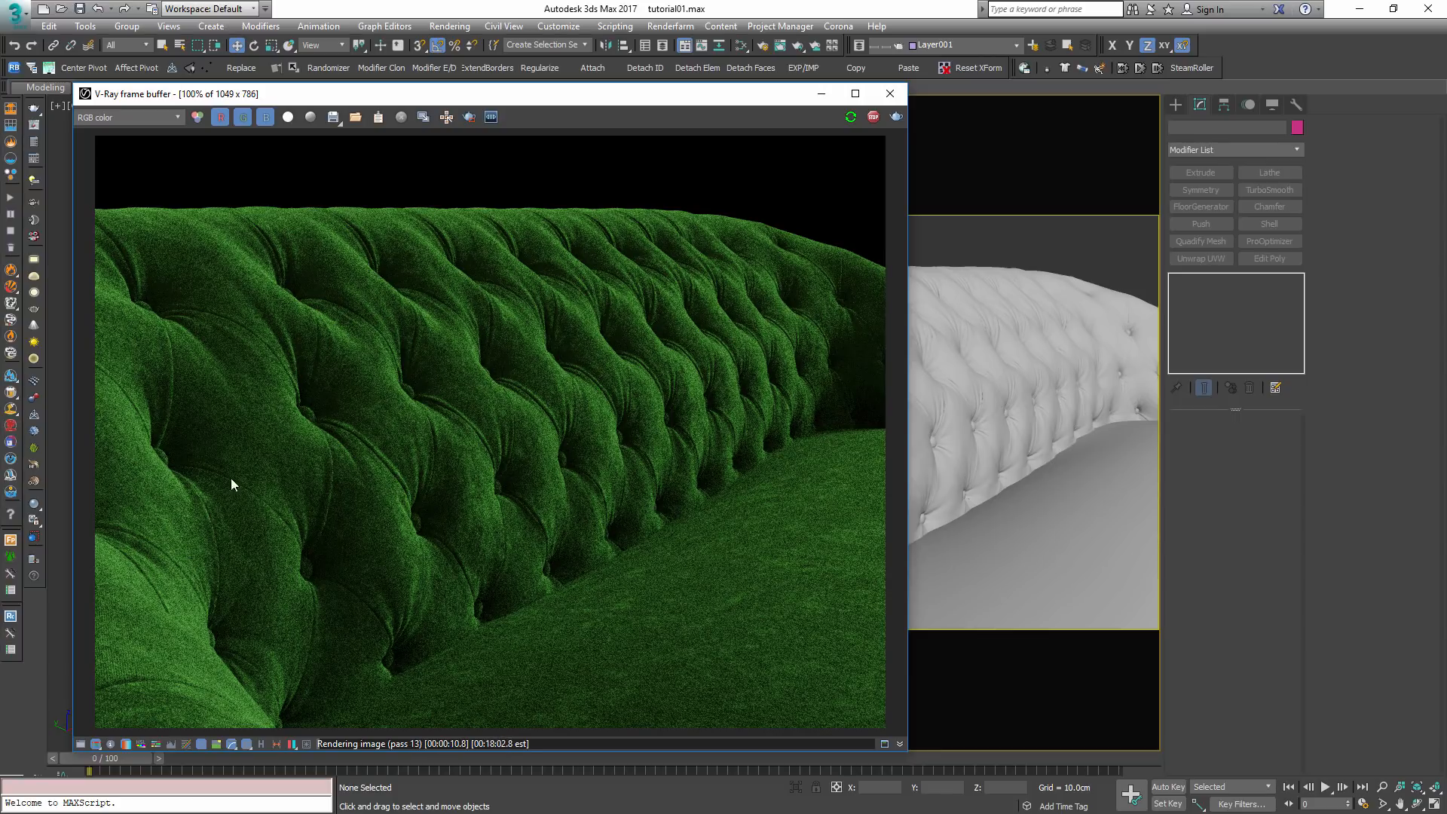
{"action": "scroll", "coordinate": [231, 528], "scroll_direction": "up", "scroll_amount": 1}
{"action": "scroll", "coordinate": [595, 374], "scroll_direction": "down", "scroll_amount": 1}
{"action": "scroll", "coordinate": [531, 382], "scroll_direction": "up", "scroll_amount": 2}
{"action": "scroll", "coordinate": [530, 382], "scroll_direction": "down", "scroll_amount": 2}
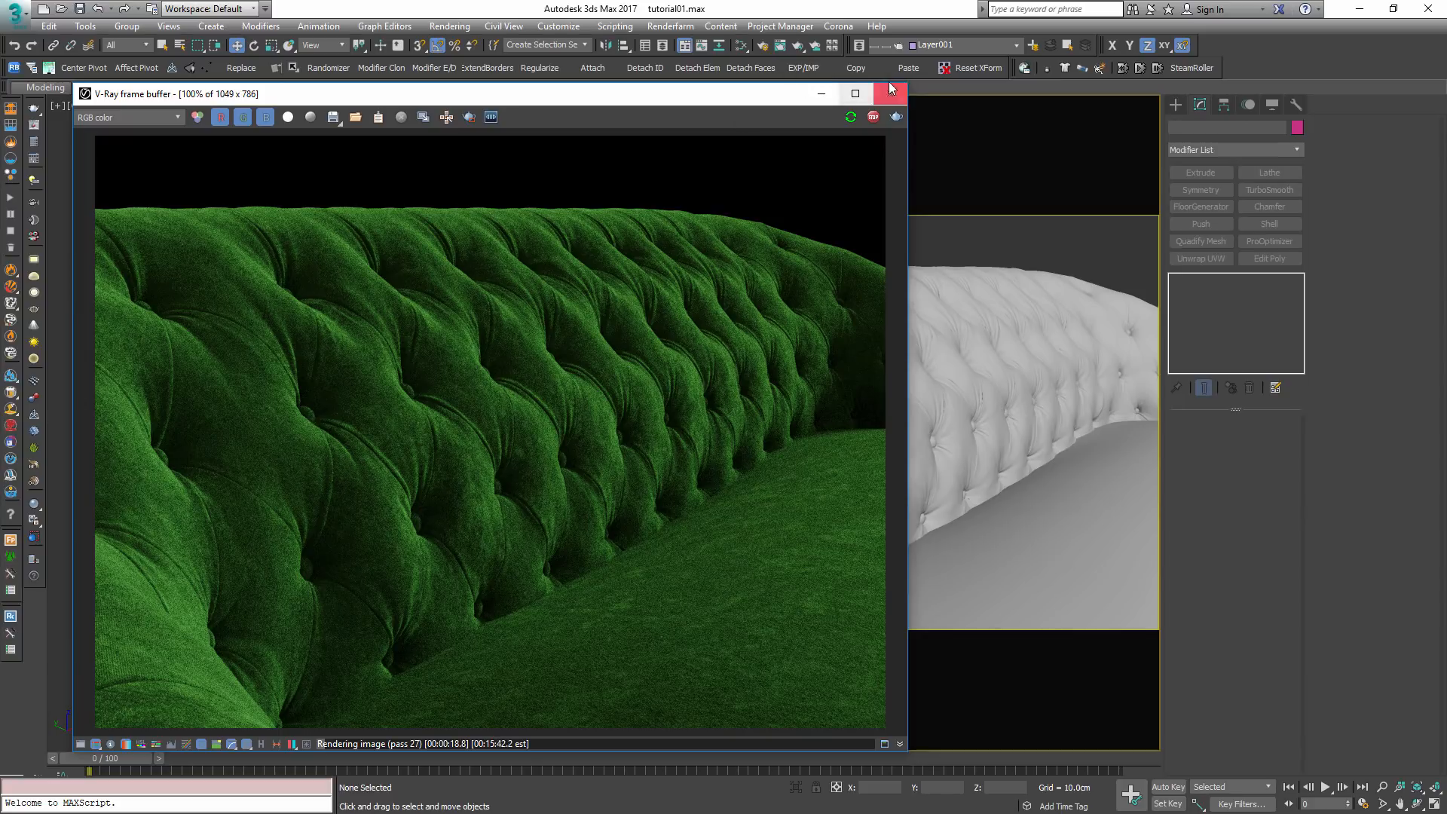
- Pull the perspective view back to frame the whole sofa at an angle while rendering, and close the frame buffer
{"action": "scroll", "coordinate": [1025, 459], "scroll_direction": "down", "scroll_amount": 4}
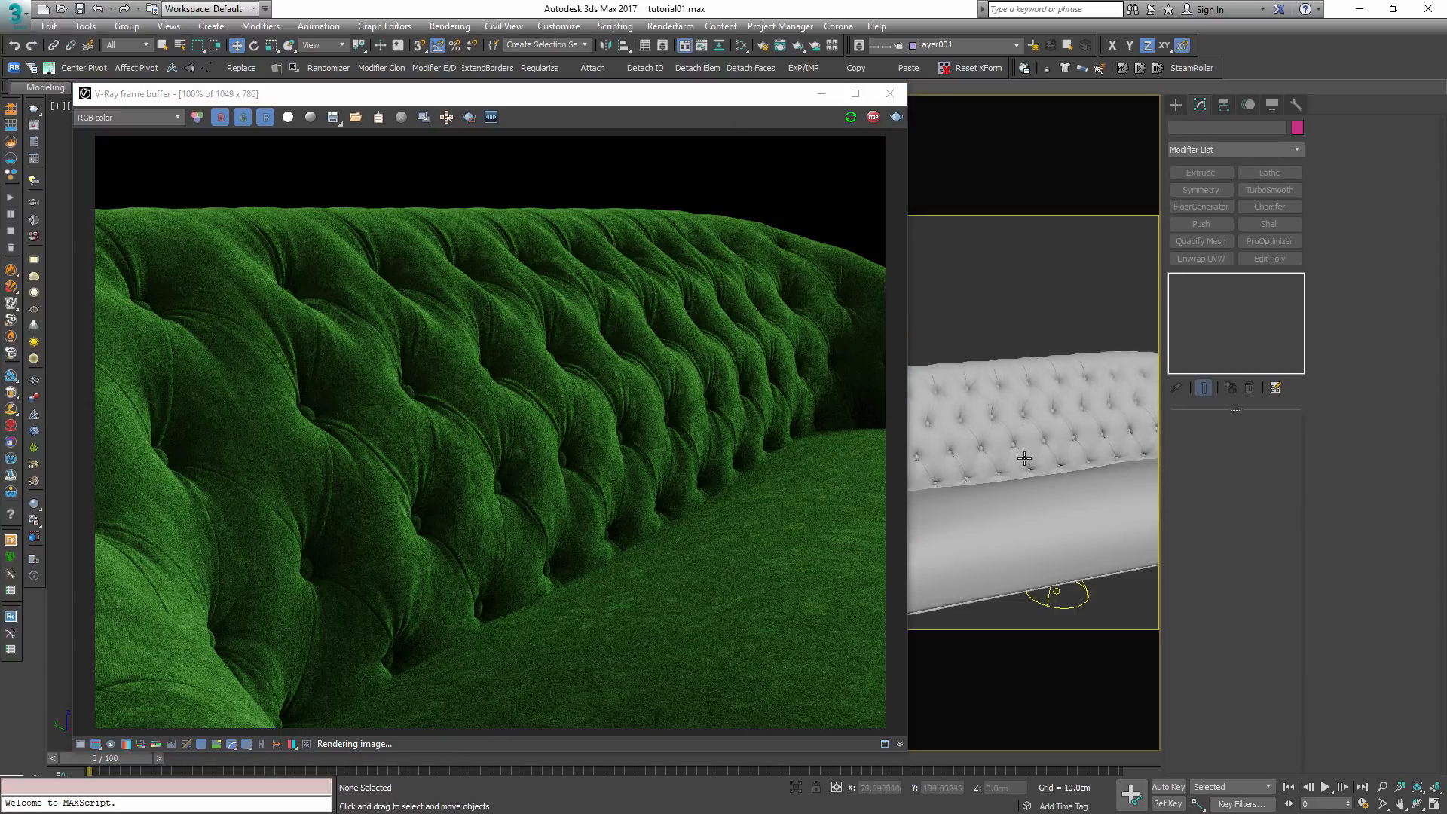
{"action": "middle_click_drag", "start_coordinate": [1024, 458], "coordinate": [867, 442], "text": "alt"}
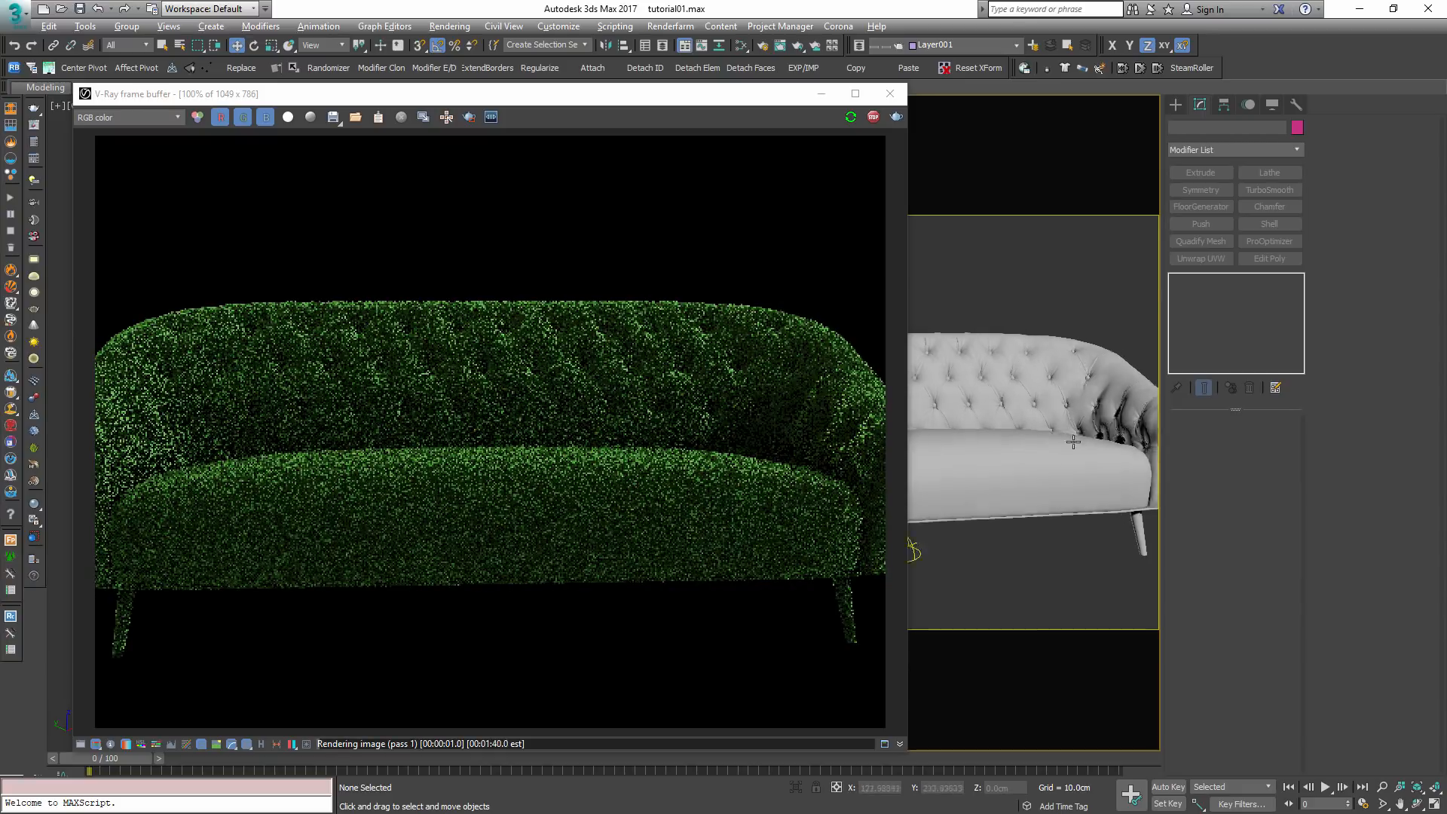
{"action": "middle_click_drag", "start_coordinate": [1073, 443], "coordinate": [1065, 466], "text": "alt"}
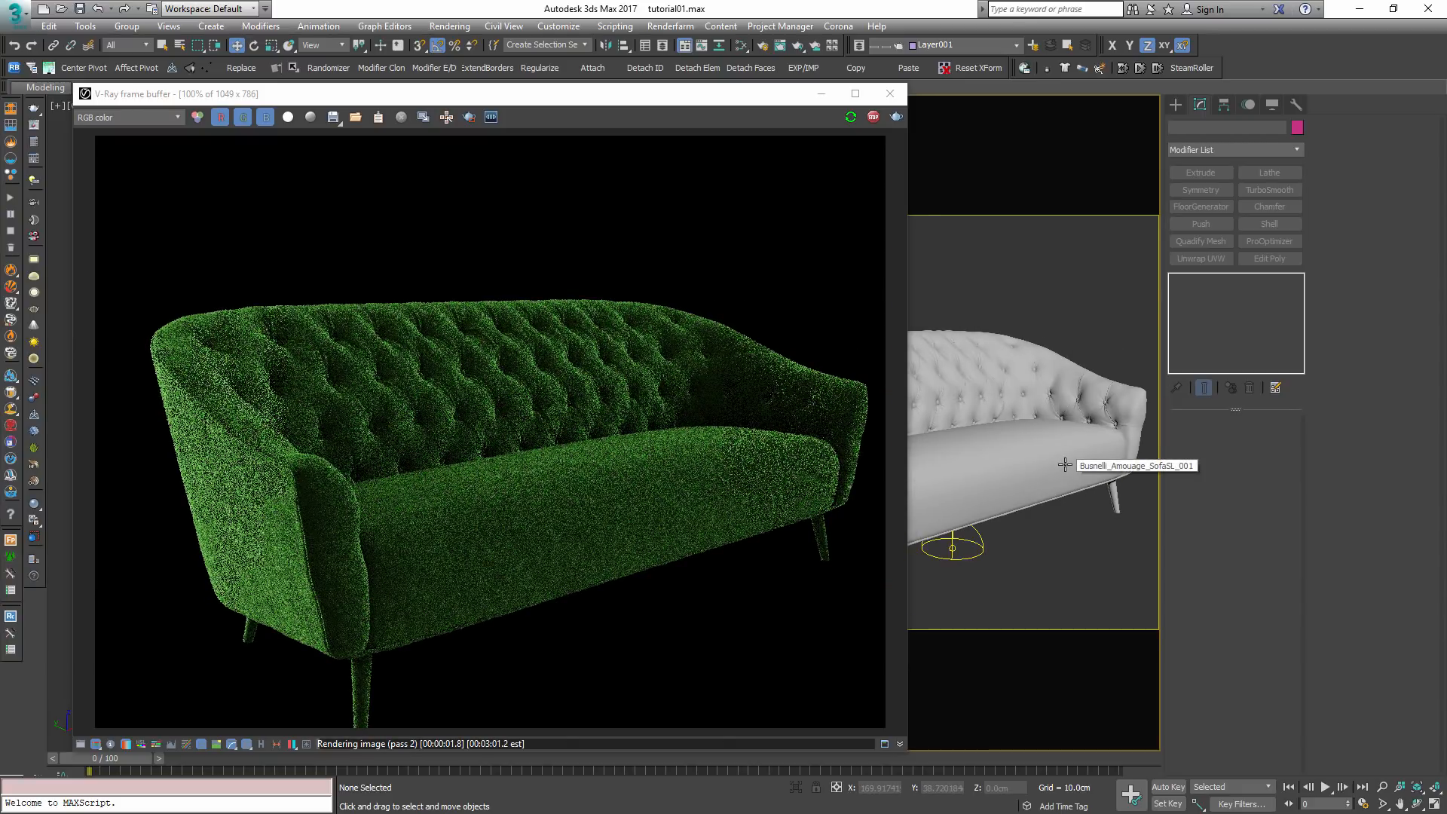
{"action": "left_click", "coordinate": [890, 94]}
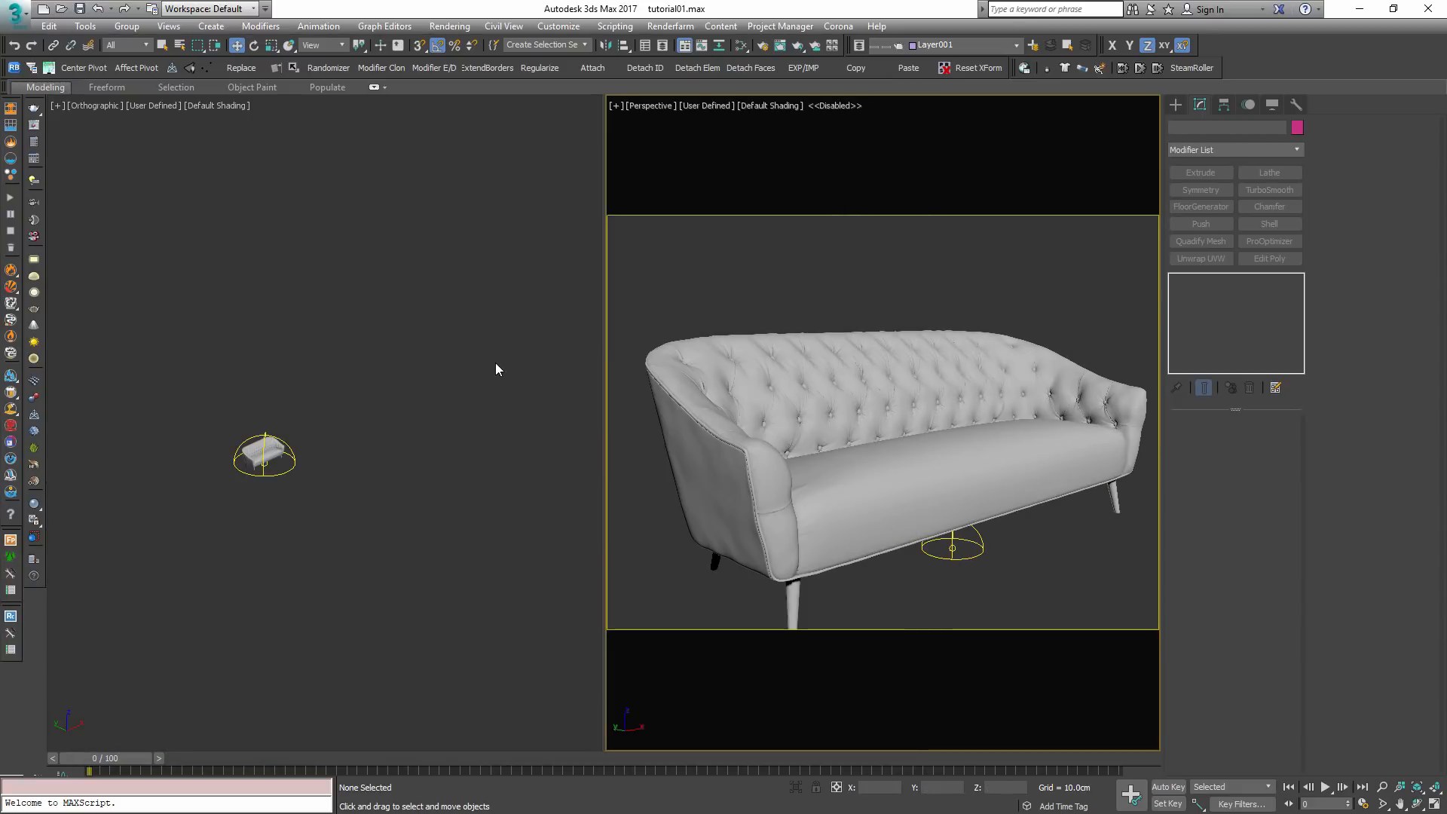
- Open the Slate Material Editor and rearrange the mask Bitmap and its VRayTriplanarTex node below the color maps
{"action": "key", "text": "m"}
{"action": "scroll", "coordinate": [377, 406], "scroll_direction": "down", "scroll_amount": 3}
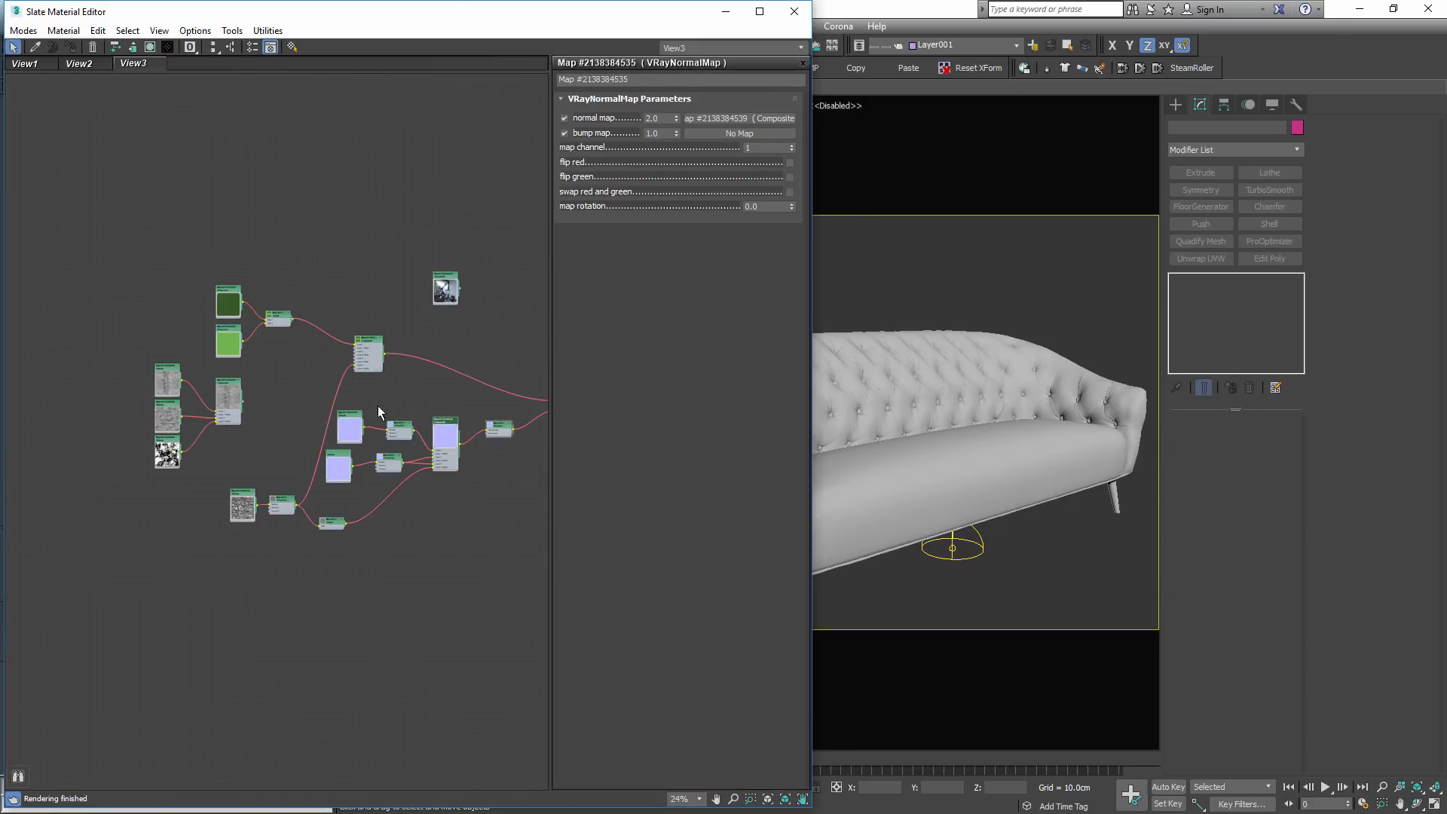
{"action": "scroll", "coordinate": [233, 427], "scroll_direction": "up", "scroll_amount": 3}
{"action": "left_click_drag", "start_coordinate": [258, 573], "coordinate": [226, 525]}
{"action": "left_click_drag", "start_coordinate": [325, 554], "coordinate": [324, 500]}
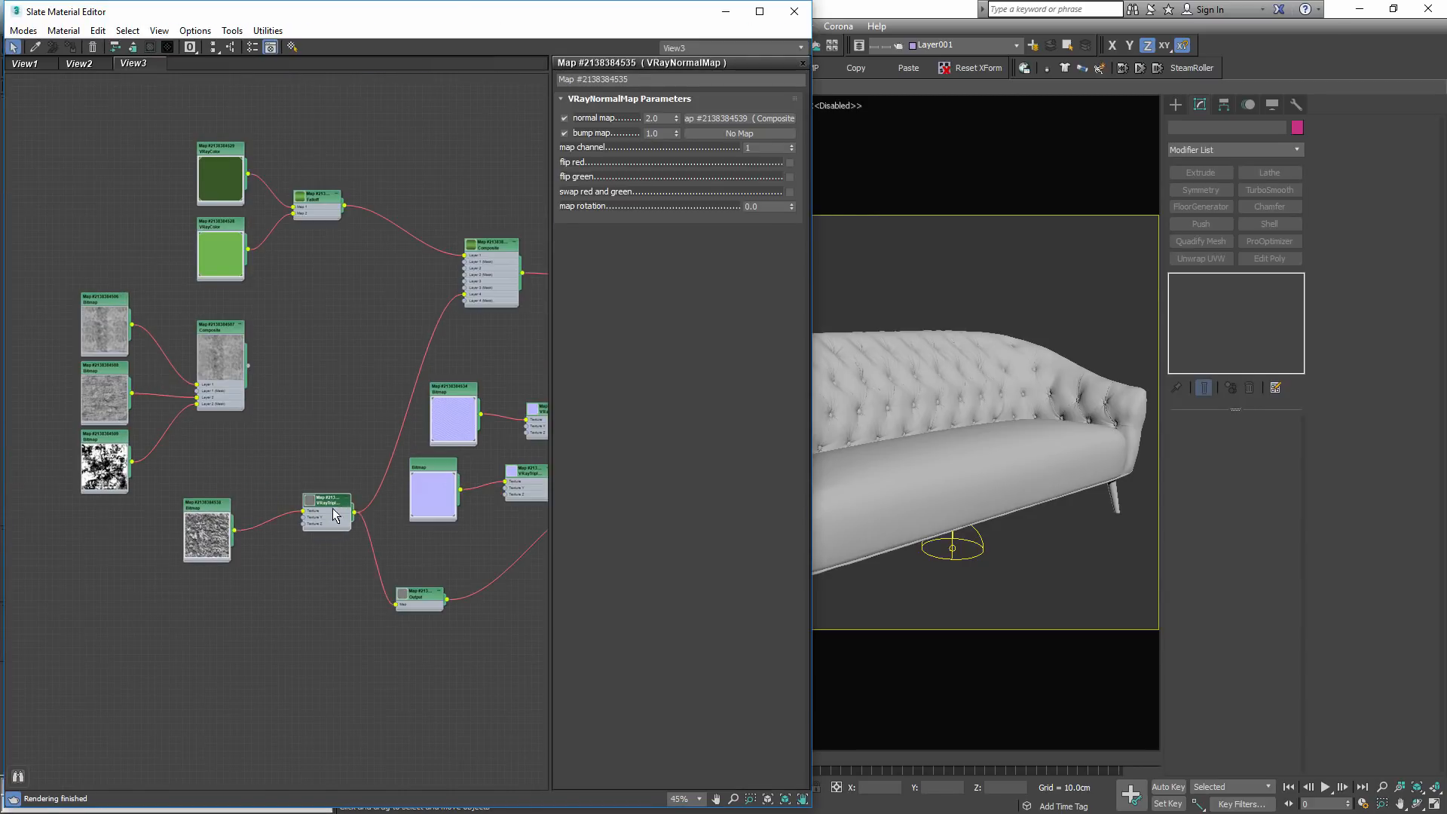
{"action": "left_click_drag", "start_coordinate": [242, 520], "coordinate": [264, 509]}
- View the image of the terciopelo_Mascara06_Normalized.jpg mask bitmap and close the preview
{"action": "scroll", "coordinate": [265, 510], "scroll_direction": "up", "scroll_amount": 2}
{"action": "double_click", "coordinate": [240, 516]}
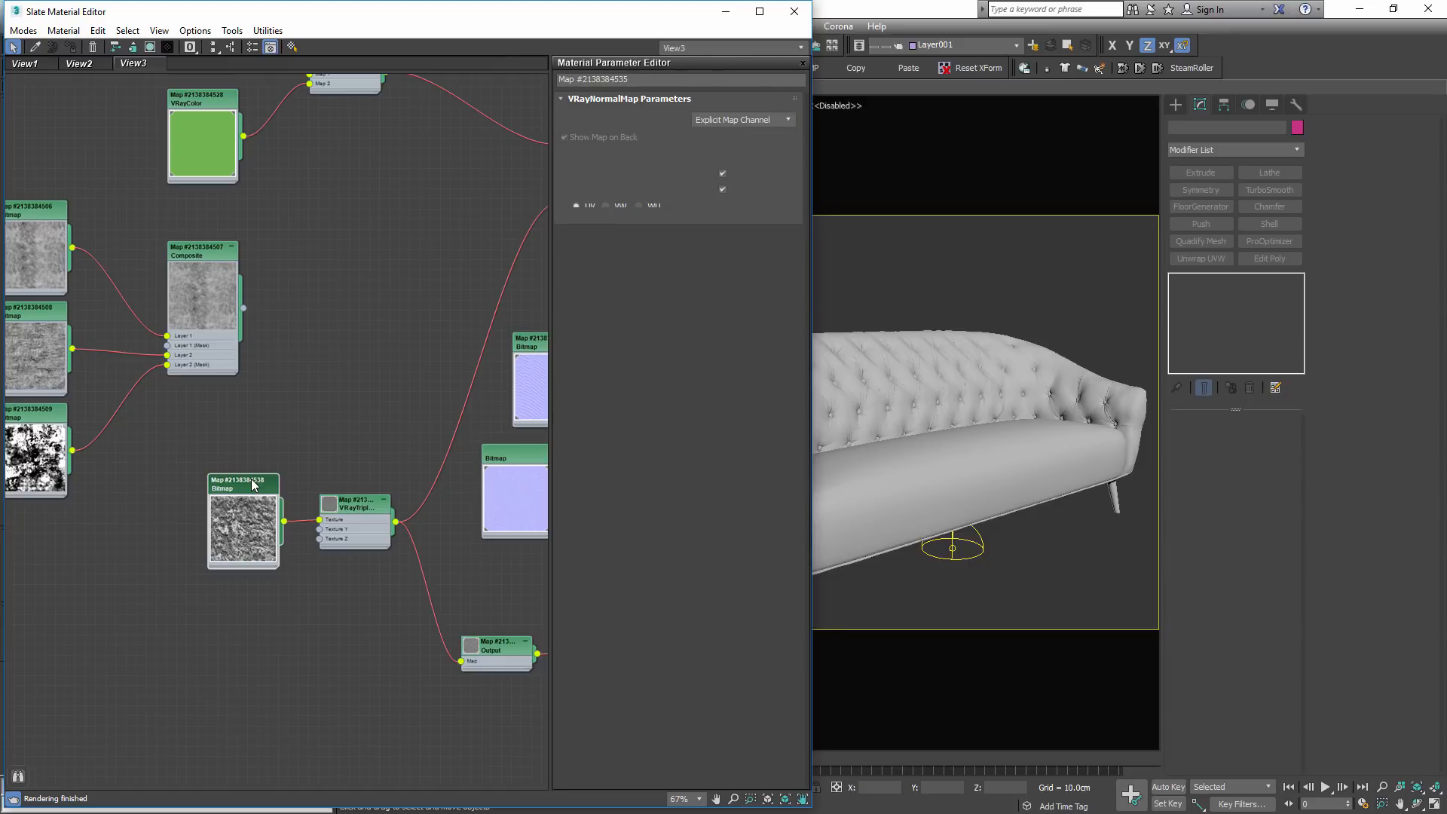
{"action": "left_click", "coordinate": [761, 328]}
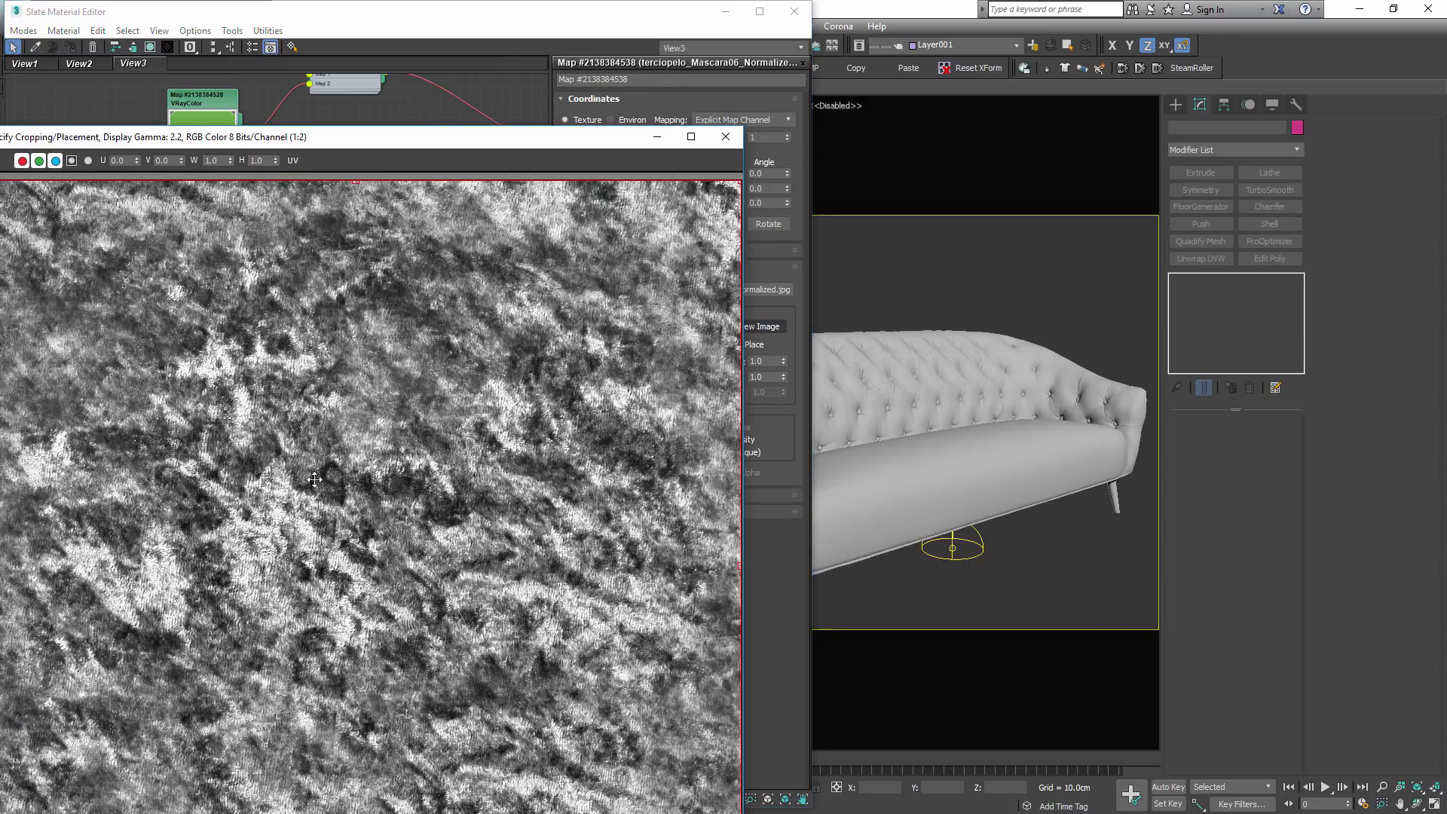
{"action": "left_click", "coordinate": [726, 136]}
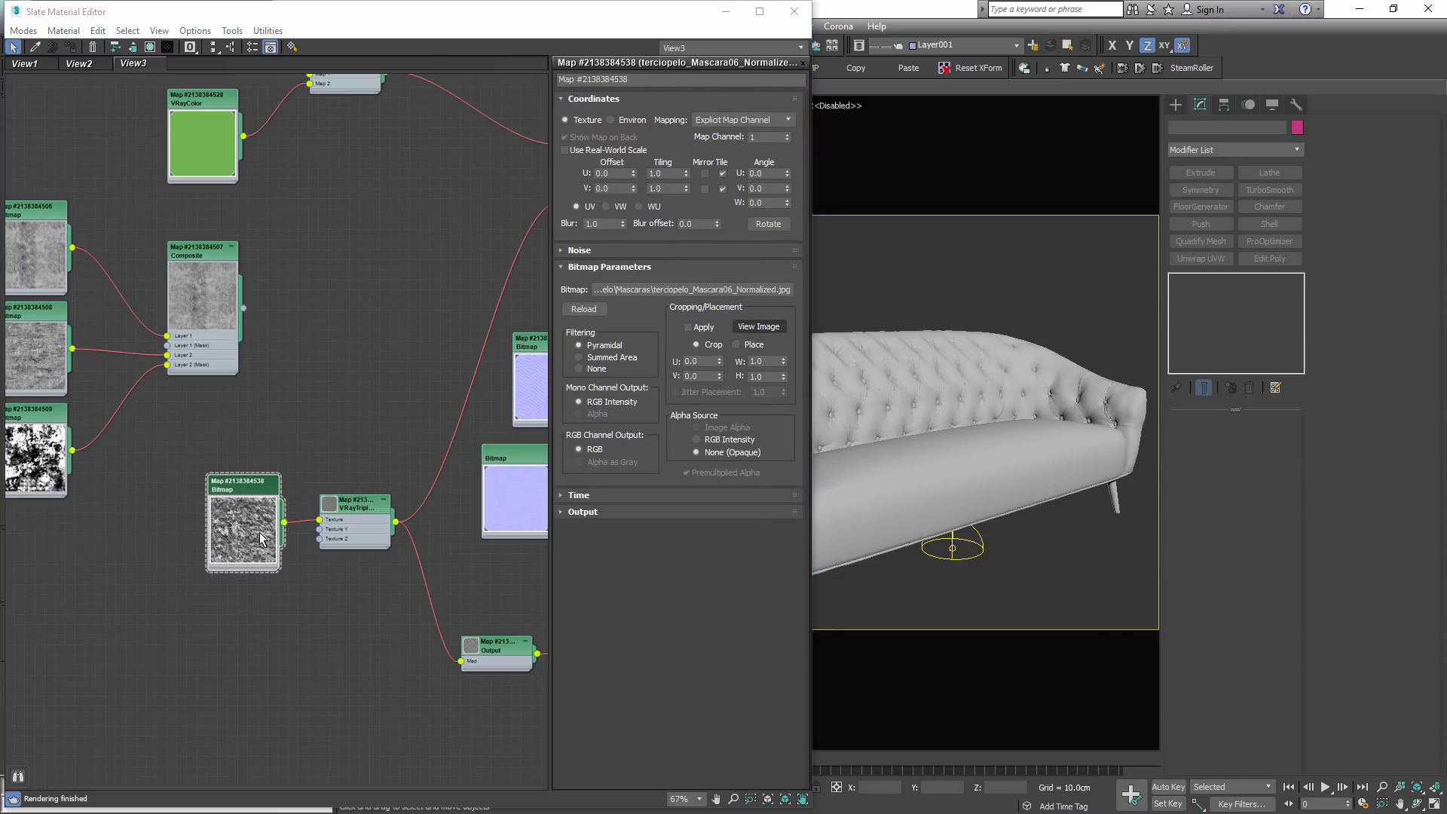
- Space out the mask and normal map nodes in the material graph, and select the sofa in the perspective viewport
{"action": "left_click_drag", "start_coordinate": [240, 520], "coordinate": [127, 520]}
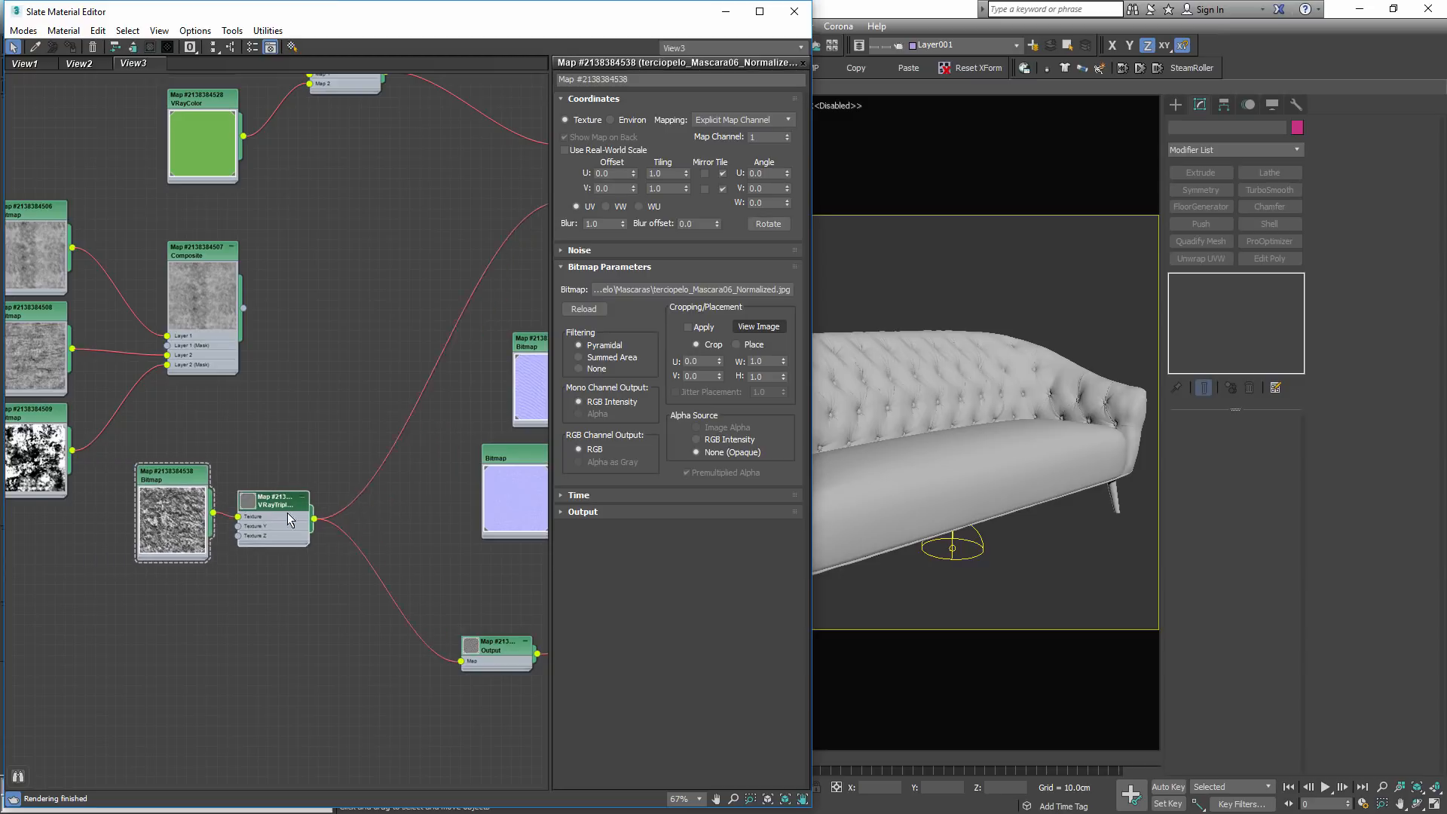
{"action": "left_click", "coordinate": [916, 383]}
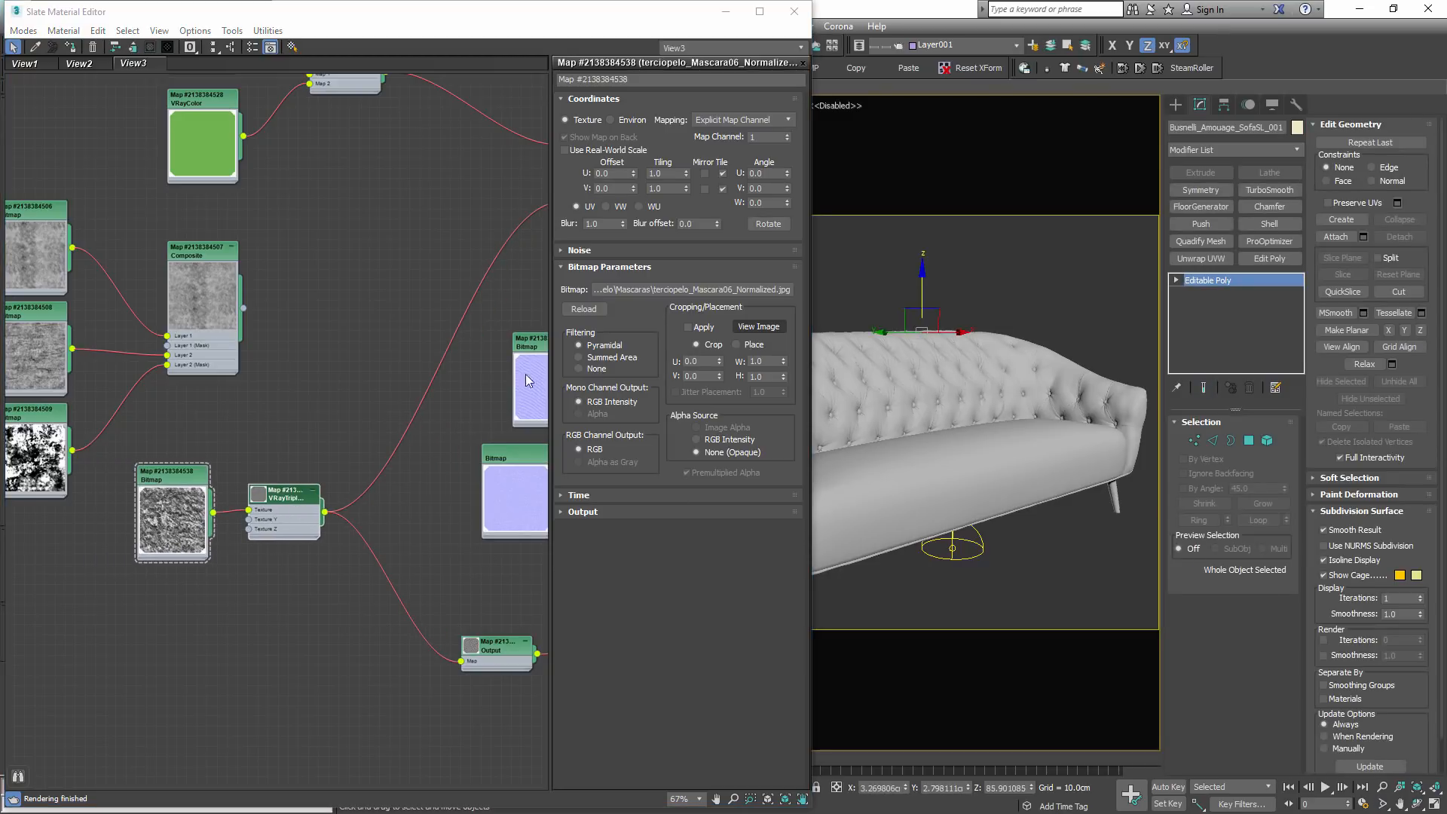
{"action": "left_click_drag", "start_coordinate": [527, 378], "coordinate": [495, 379]}
{"action": "middle_click_drag", "start_coordinate": [366, 562], "coordinate": [133, 576]}
{"action": "scroll", "coordinate": [363, 557], "scroll_direction": "down", "scroll_amount": 1}
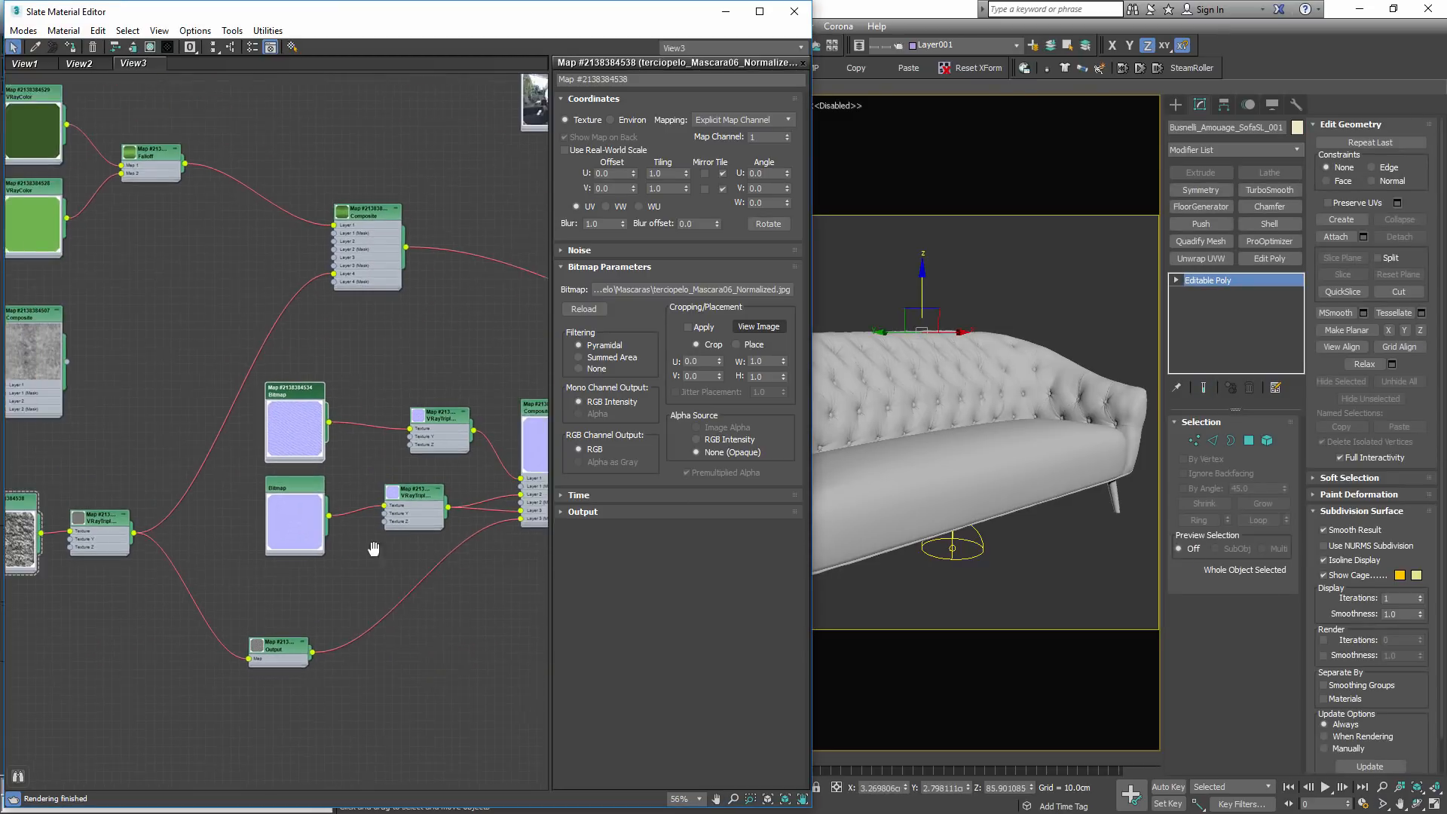
{"action": "middle_click_drag", "start_coordinate": [374, 548], "coordinate": [309, 462]}
{"action": "scroll", "coordinate": [309, 461], "scroll_direction": "up", "scroll_amount": 1}
{"action": "middle_click_drag", "start_coordinate": [505, 397], "coordinate": [334, 376]}
{"action": "left_click_drag", "start_coordinate": [464, 292], "coordinate": [493, 331]}
{"action": "middle_click_drag", "start_coordinate": [66, 473], "coordinate": [229, 457]}
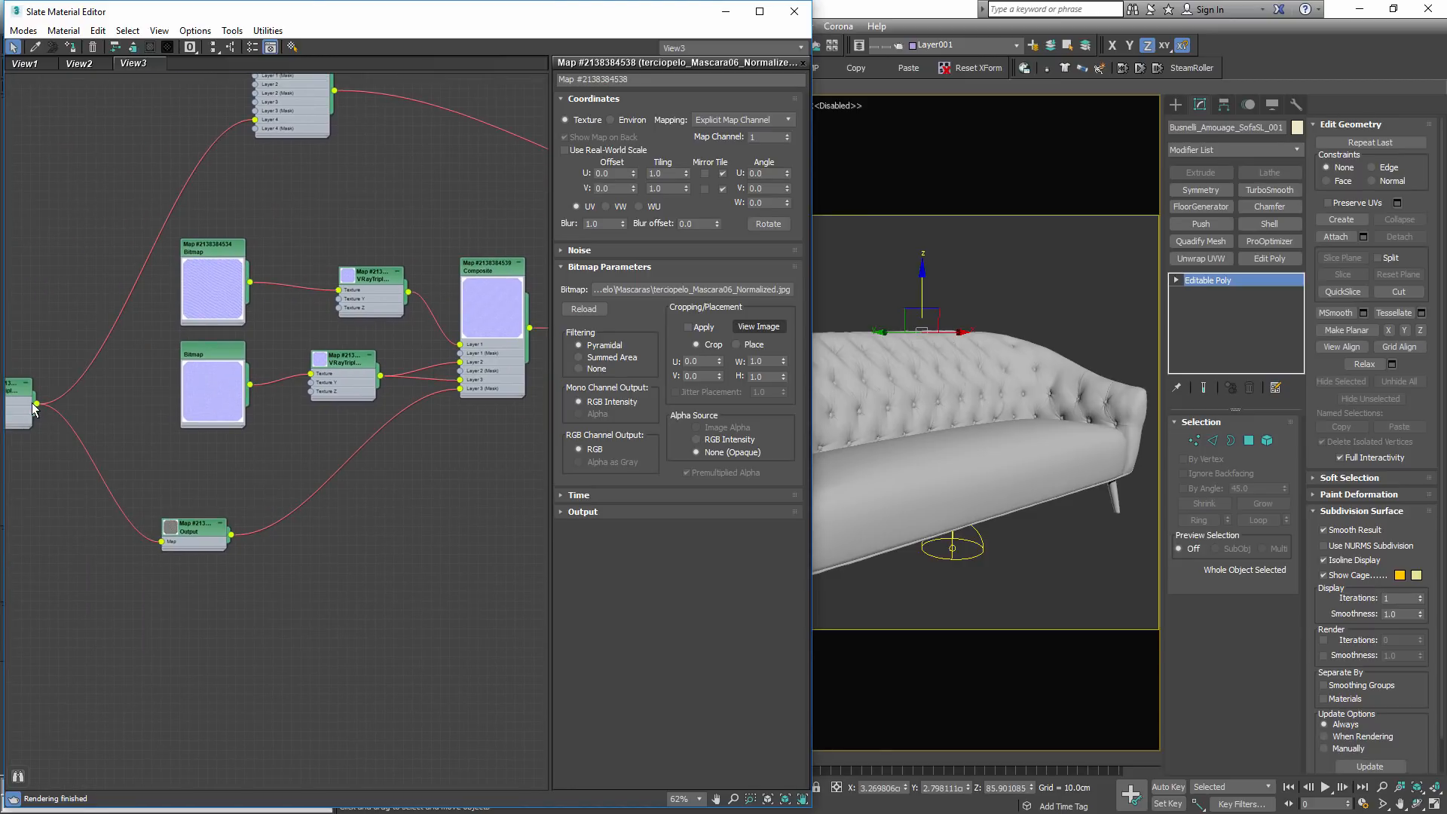
- Add a VRayColor2Bump map fed by the mask's VRayTriplanarTex and connect it to the VRayNormalMap's bump map input
{"action": "right_click", "coordinate": [467, 508]}
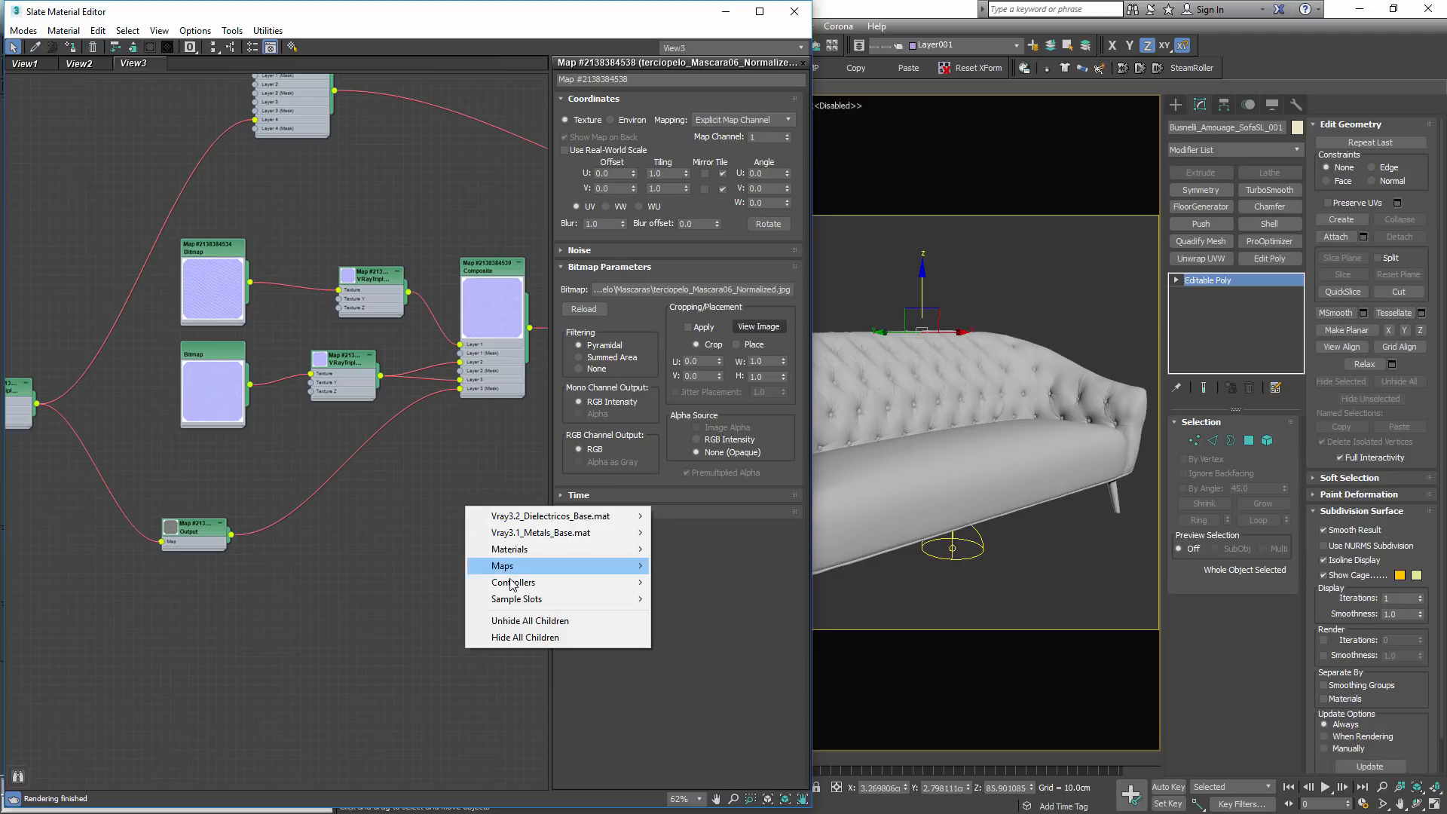
{"action": "mouse_move", "coordinate": [511, 567]}
{"action": "mouse_move", "coordinate": [411, 629]}
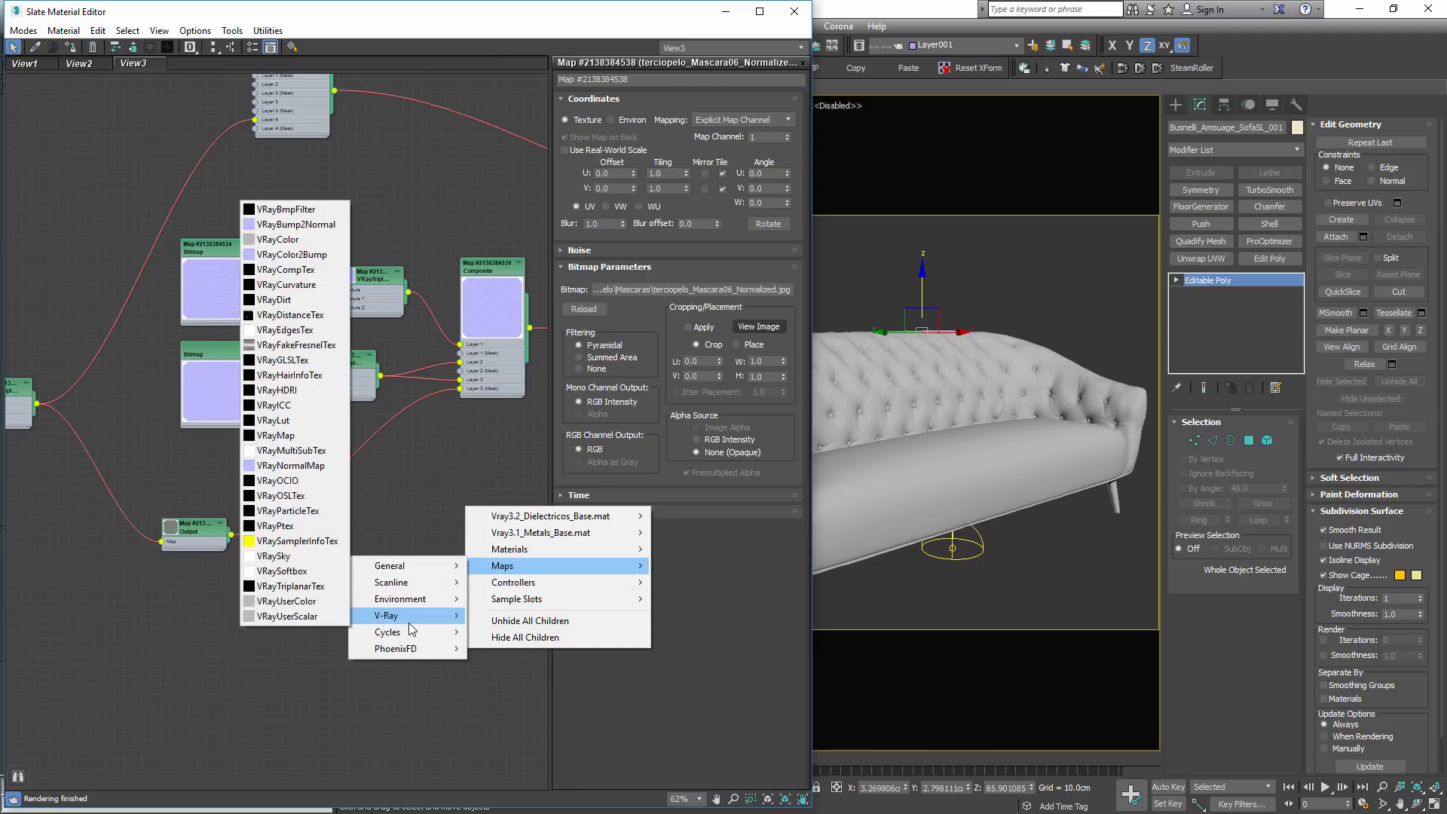
{"action": "left_click", "coordinate": [296, 255]}
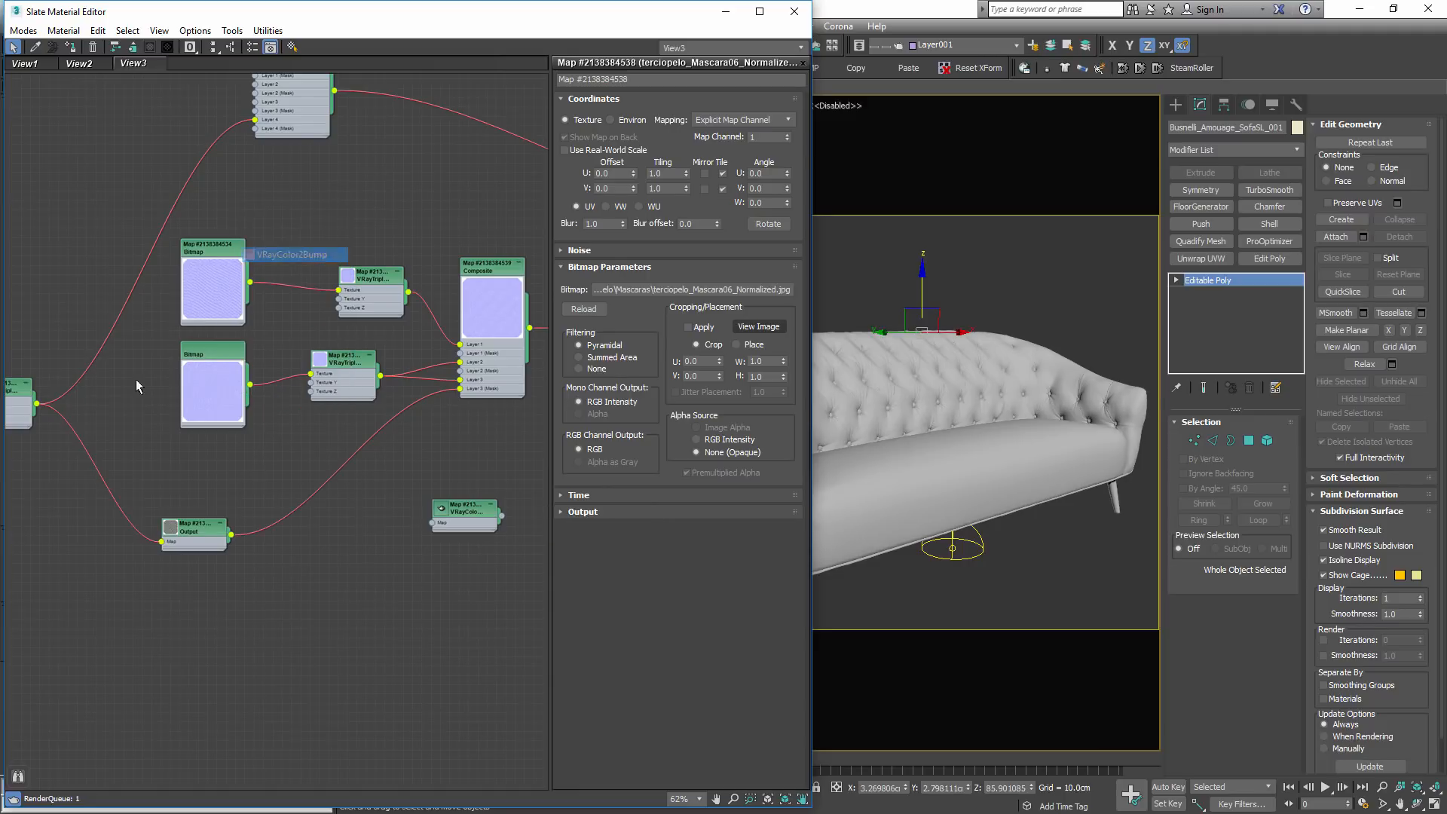
{"action": "left_click_drag", "start_coordinate": [435, 536], "coordinate": [433, 522]}
{"action": "middle_click_drag", "start_coordinate": [493, 582], "coordinate": [220, 624]}
{"action": "scroll", "coordinate": [221, 620], "scroll_direction": "up", "scroll_amount": 1}
{"action": "left_click_drag", "start_coordinate": [221, 581], "coordinate": [380, 354]}
- Set the VRayNormalMap's bump map multiplier to 0.1
{"action": "double_click", "coordinate": [414, 330]}
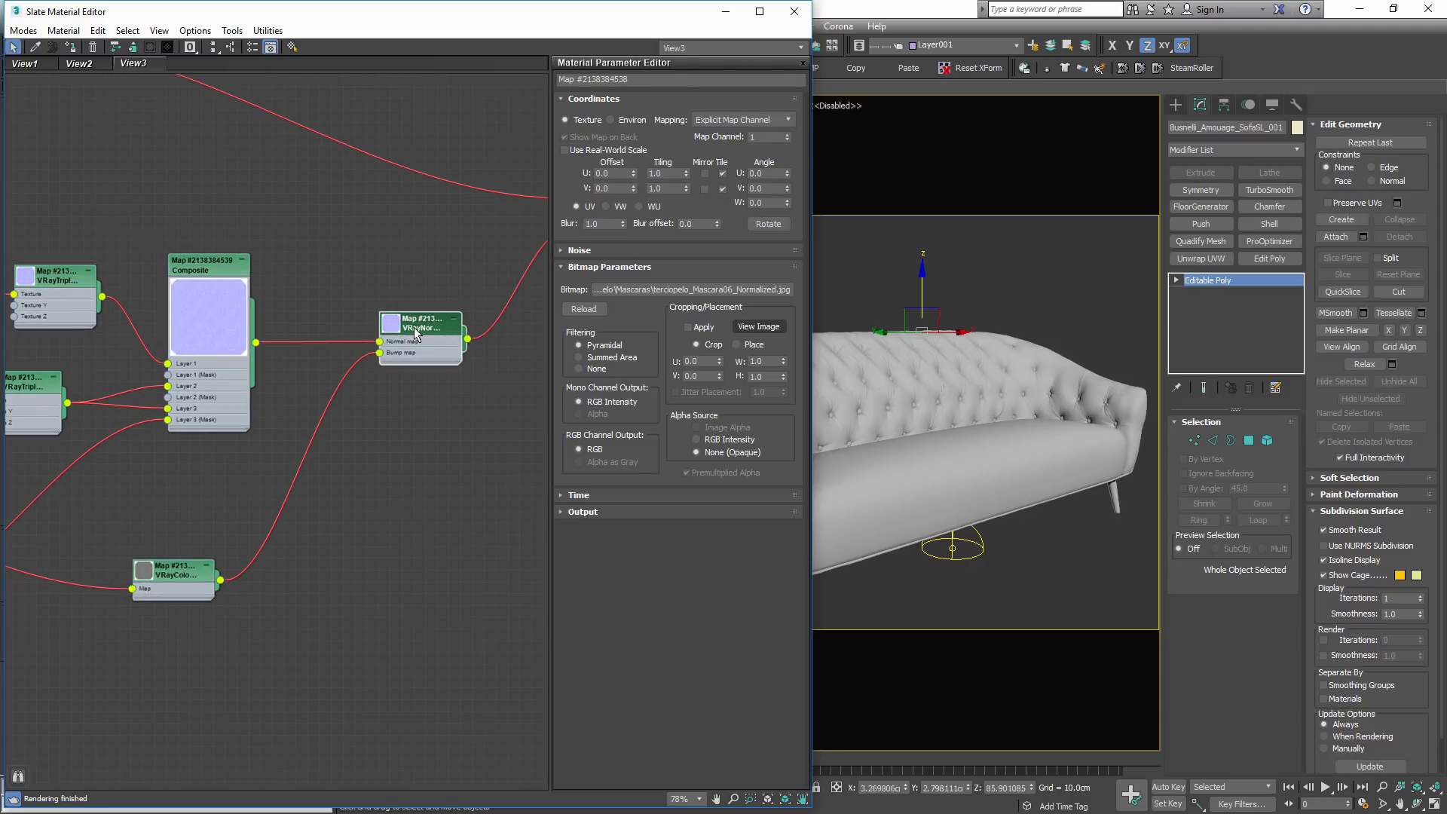
{"action": "left_click_drag", "start_coordinate": [665, 133], "coordinate": [607, 142]}
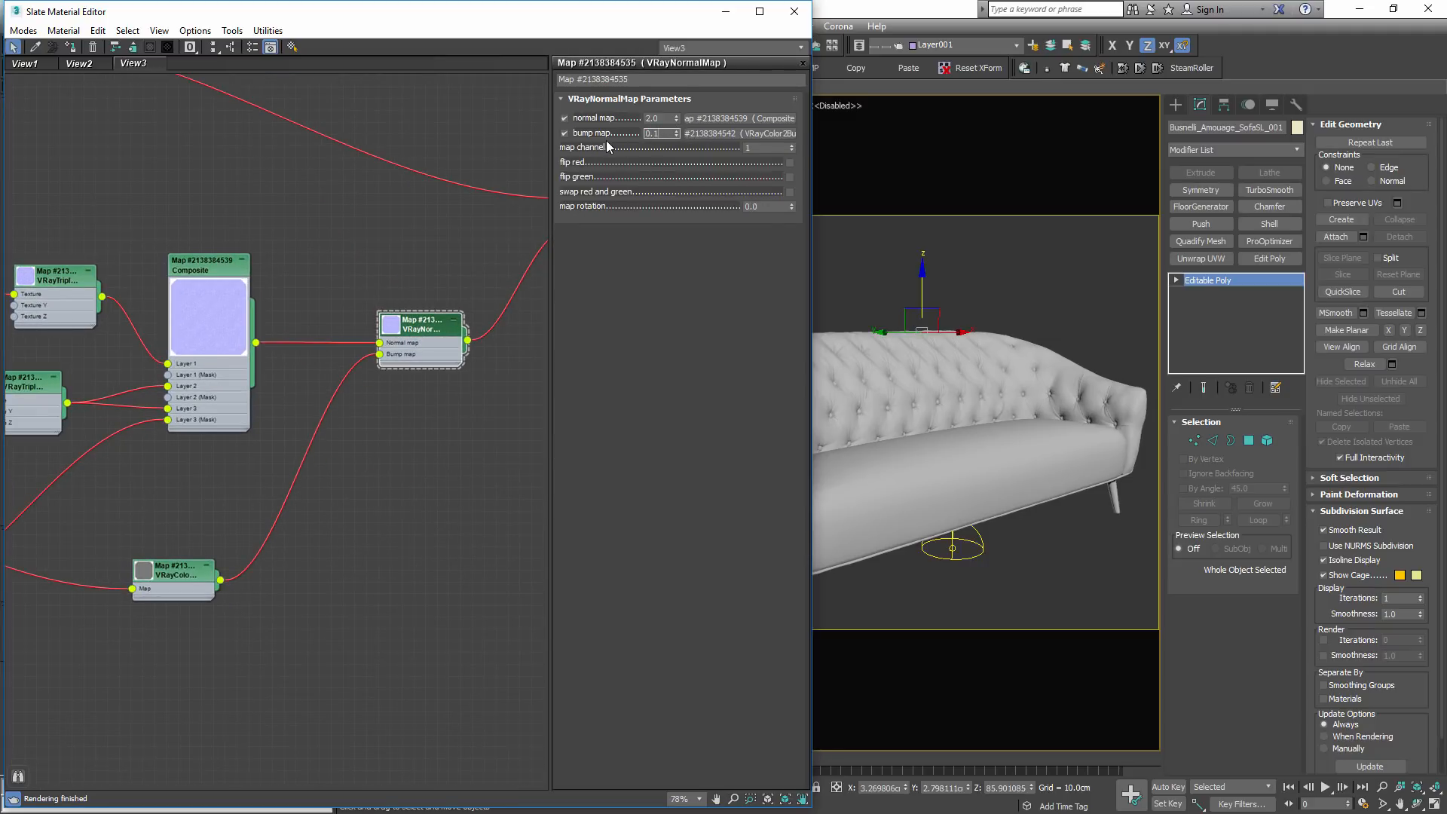
{"action": "type", "text": "0.2"}
{"action": "key", "text": "Return"}
- Close the Slate Material Editor and render a region covering the lower backrest, part of the seat and the armrest's top
{"action": "left_click", "coordinate": [795, 11]}
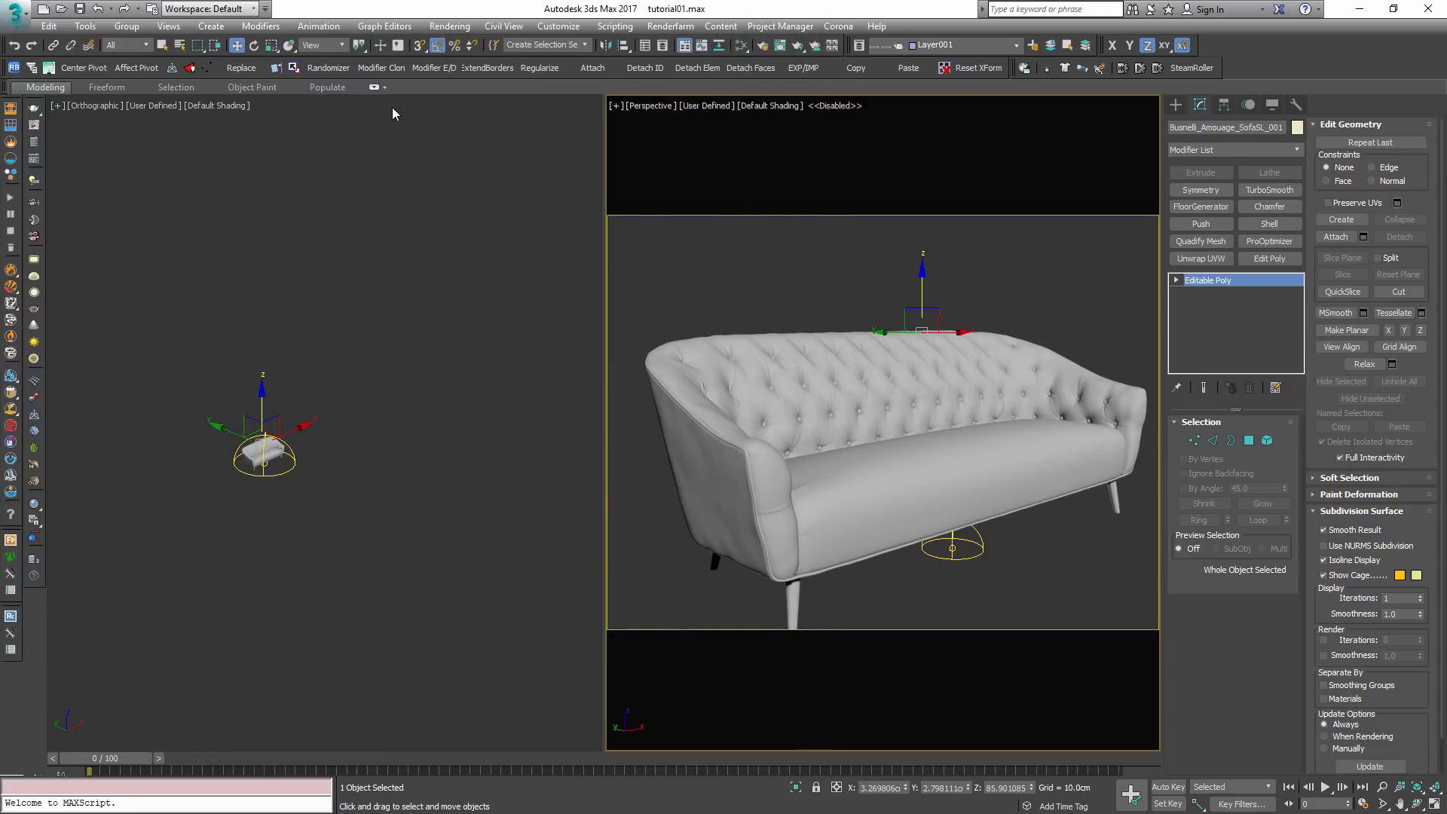
{"action": "left_click", "coordinate": [33, 131]}
{"action": "left_click_drag", "start_coordinate": [300, 367], "coordinate": [521, 538]}
{"action": "left_click", "coordinate": [852, 117]}
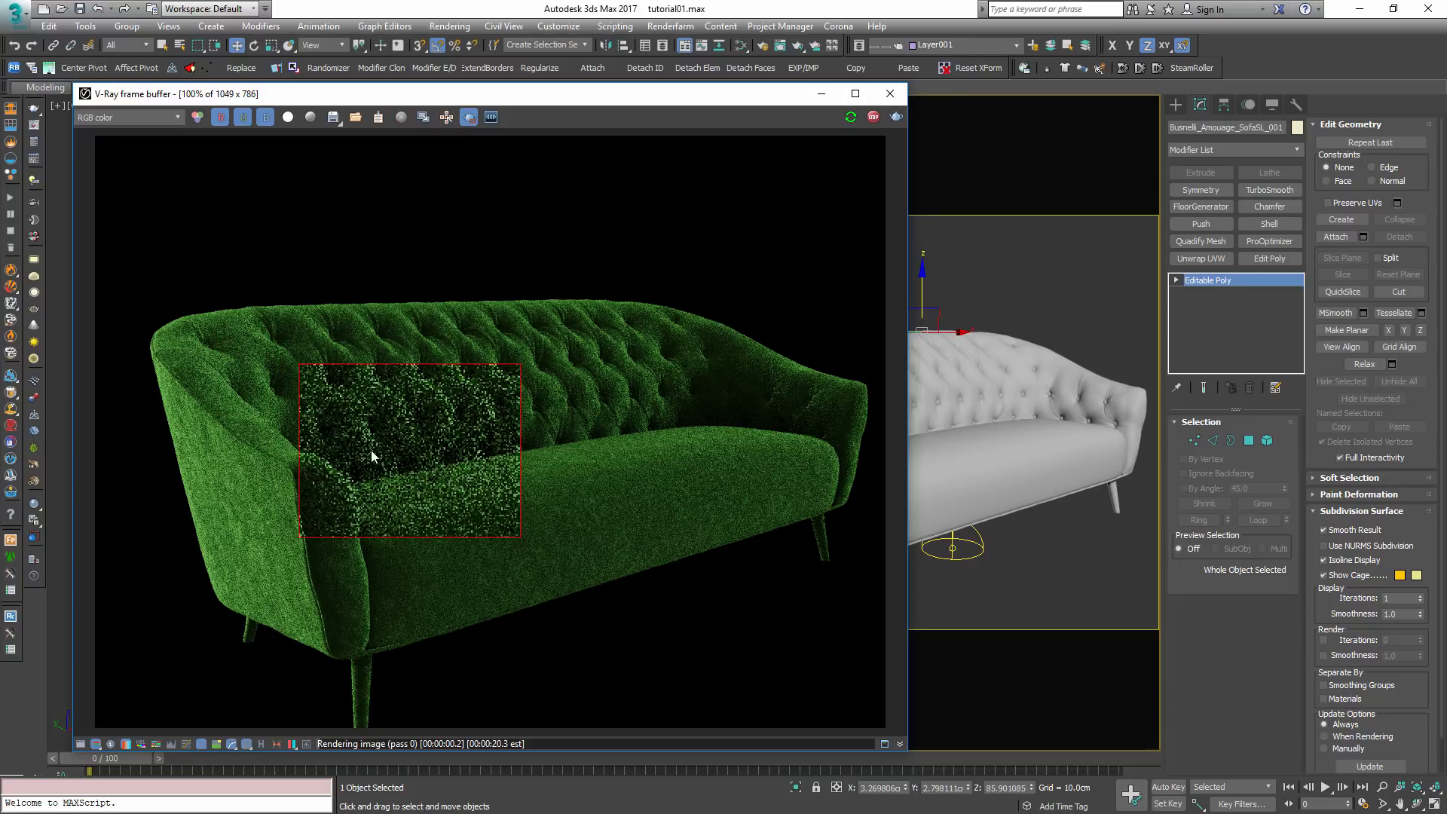
- Examine the velvet bump relief on the seat and around the backrest buttons in the rendered region
{"action": "scroll", "coordinate": [379, 481], "scroll_direction": "up", "scroll_amount": 1}
{"action": "scroll", "coordinate": [550, 558], "scroll_direction": "up", "scroll_amount": 1}
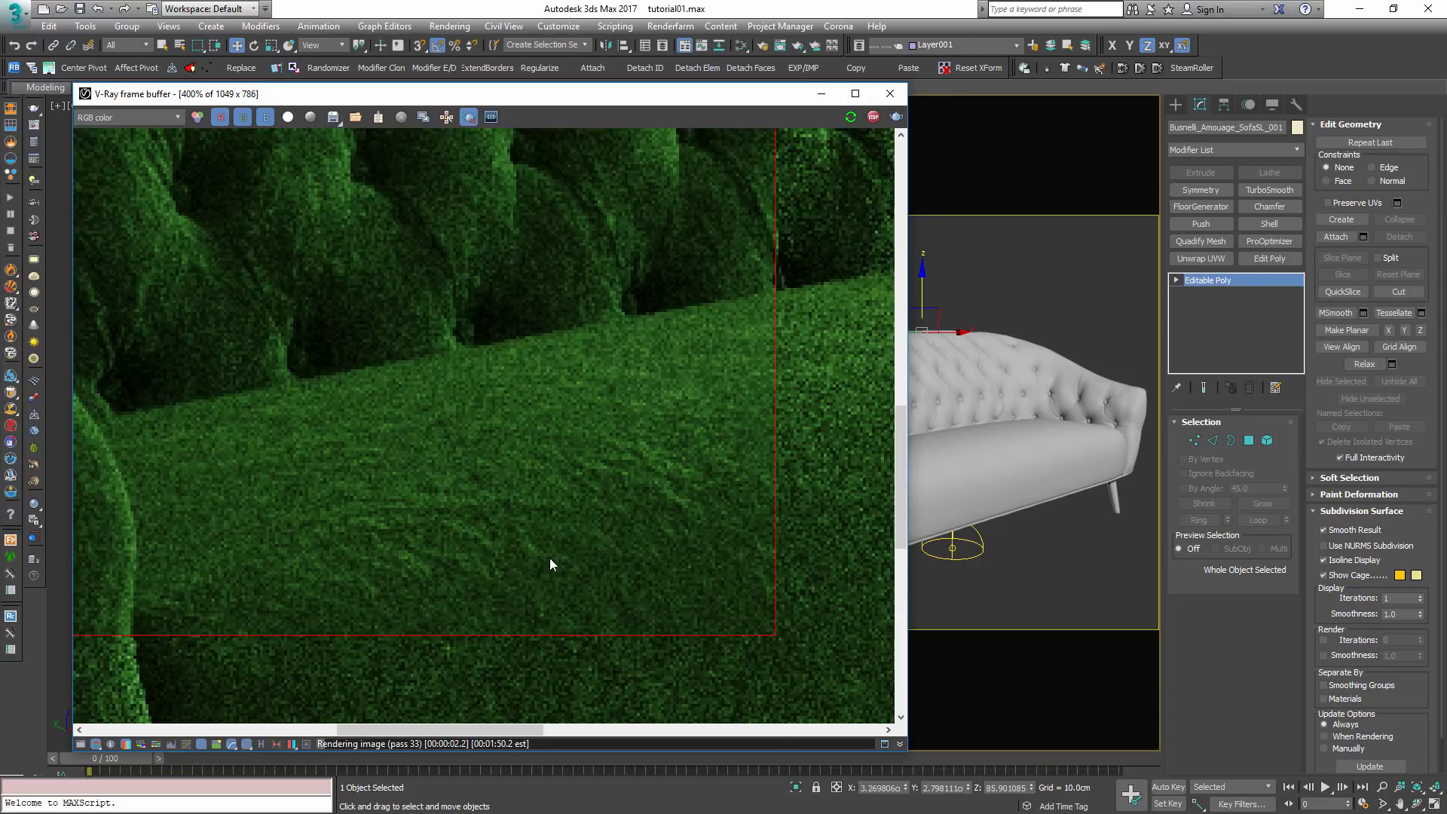
{"action": "scroll", "coordinate": [562, 554], "scroll_direction": "down", "scroll_amount": 1}
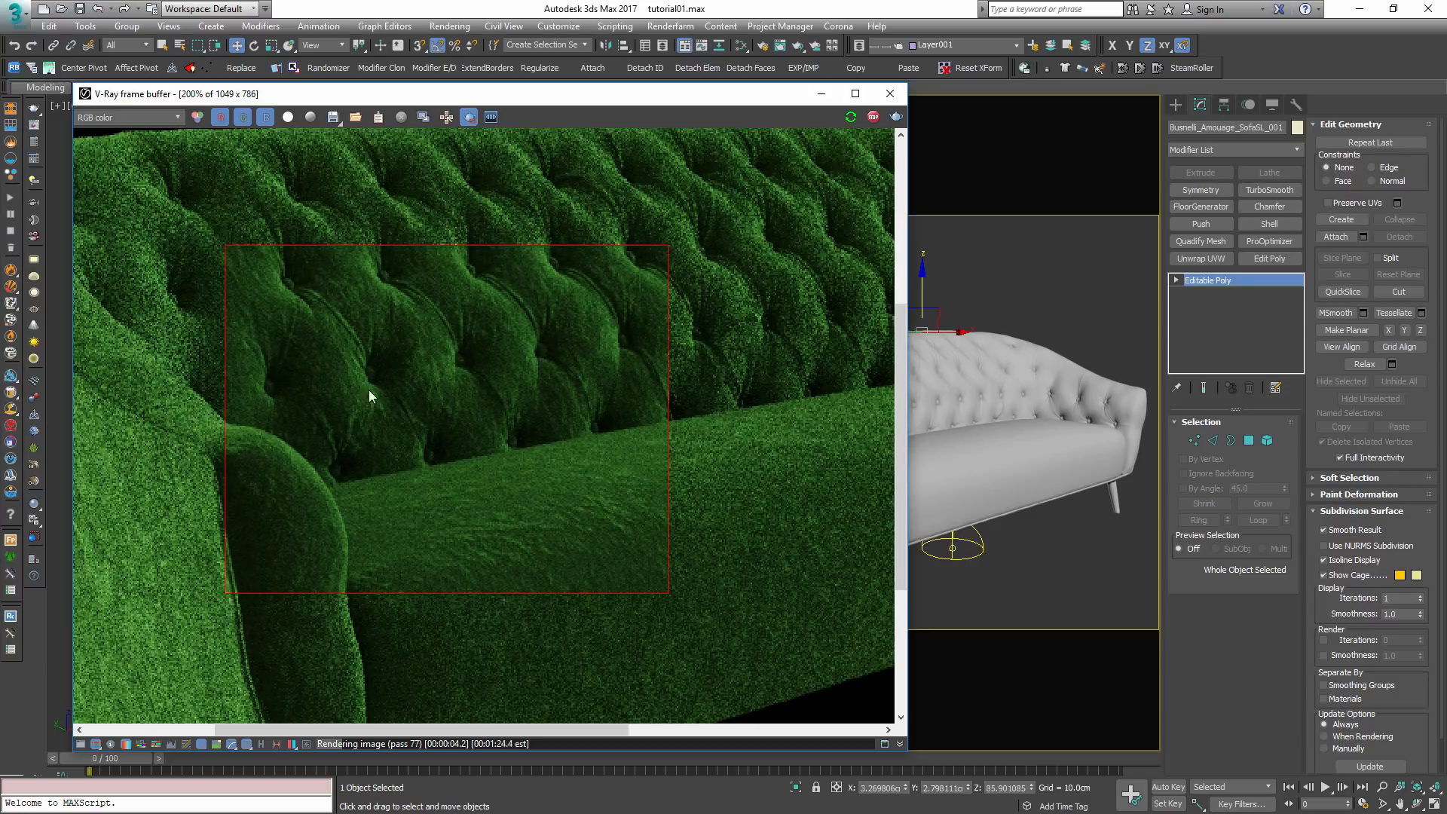
{"action": "scroll", "coordinate": [323, 359], "scroll_direction": "up", "scroll_amount": 1}
{"action": "middle_click_drag", "start_coordinate": [342, 269], "coordinate": [380, 301]}
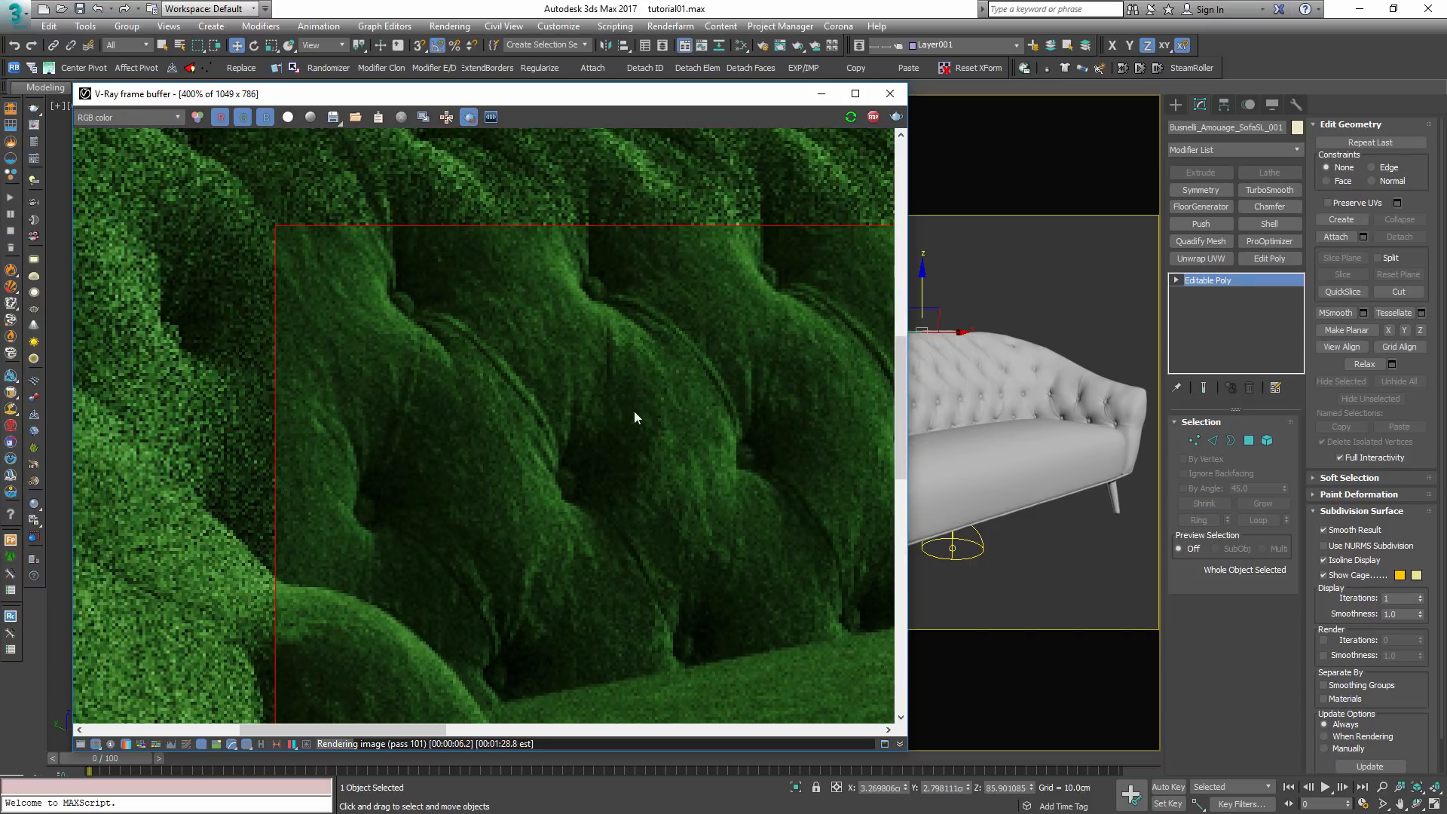
{"action": "scroll", "coordinate": [667, 427], "scroll_direction": "down", "scroll_amount": 1}
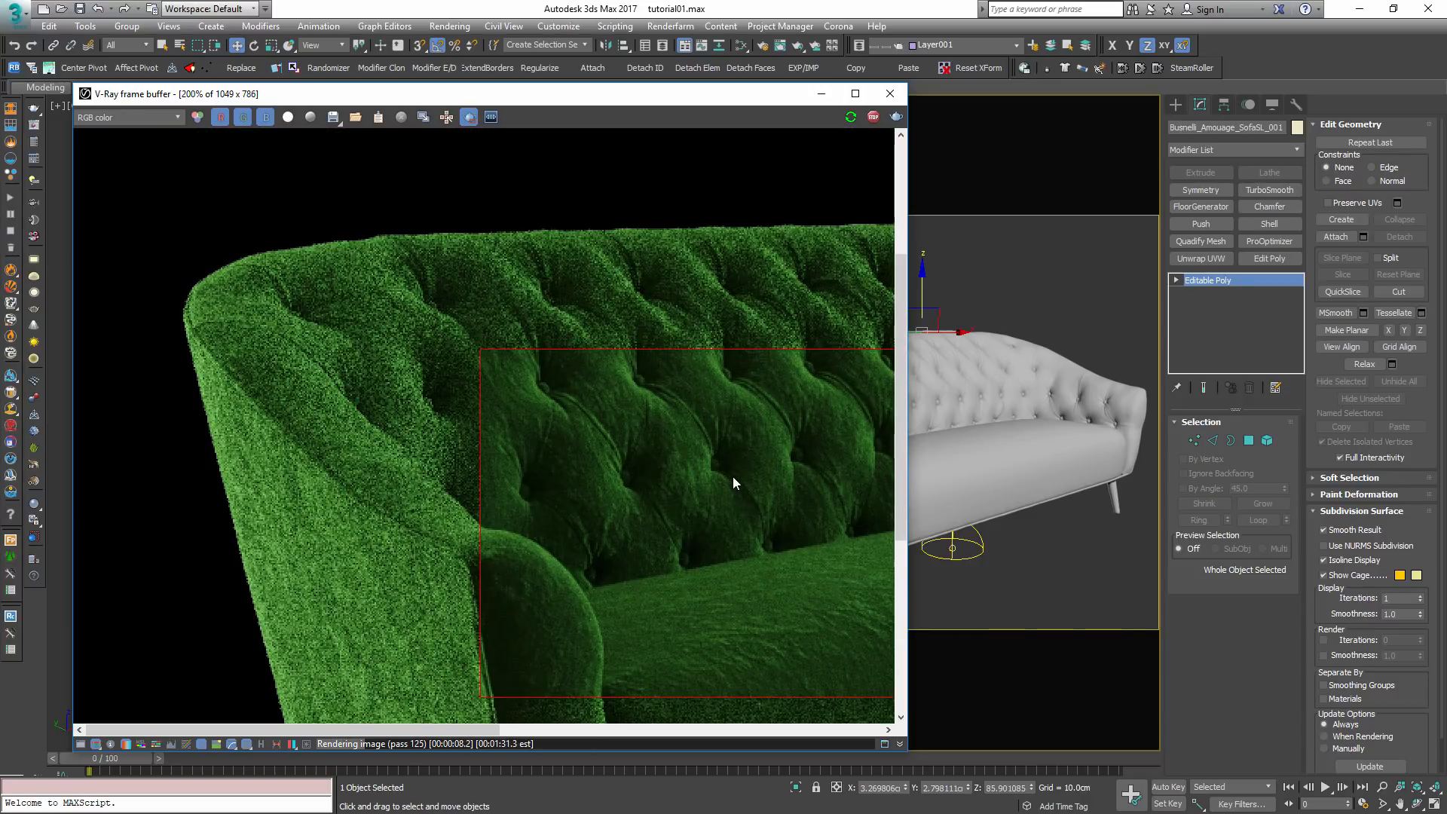
- Deselect the sofa, open the Slate Material Editor and arrange it beside the V-Ray frame buffer so both are visible
{"action": "left_click", "coordinate": [986, 252]}
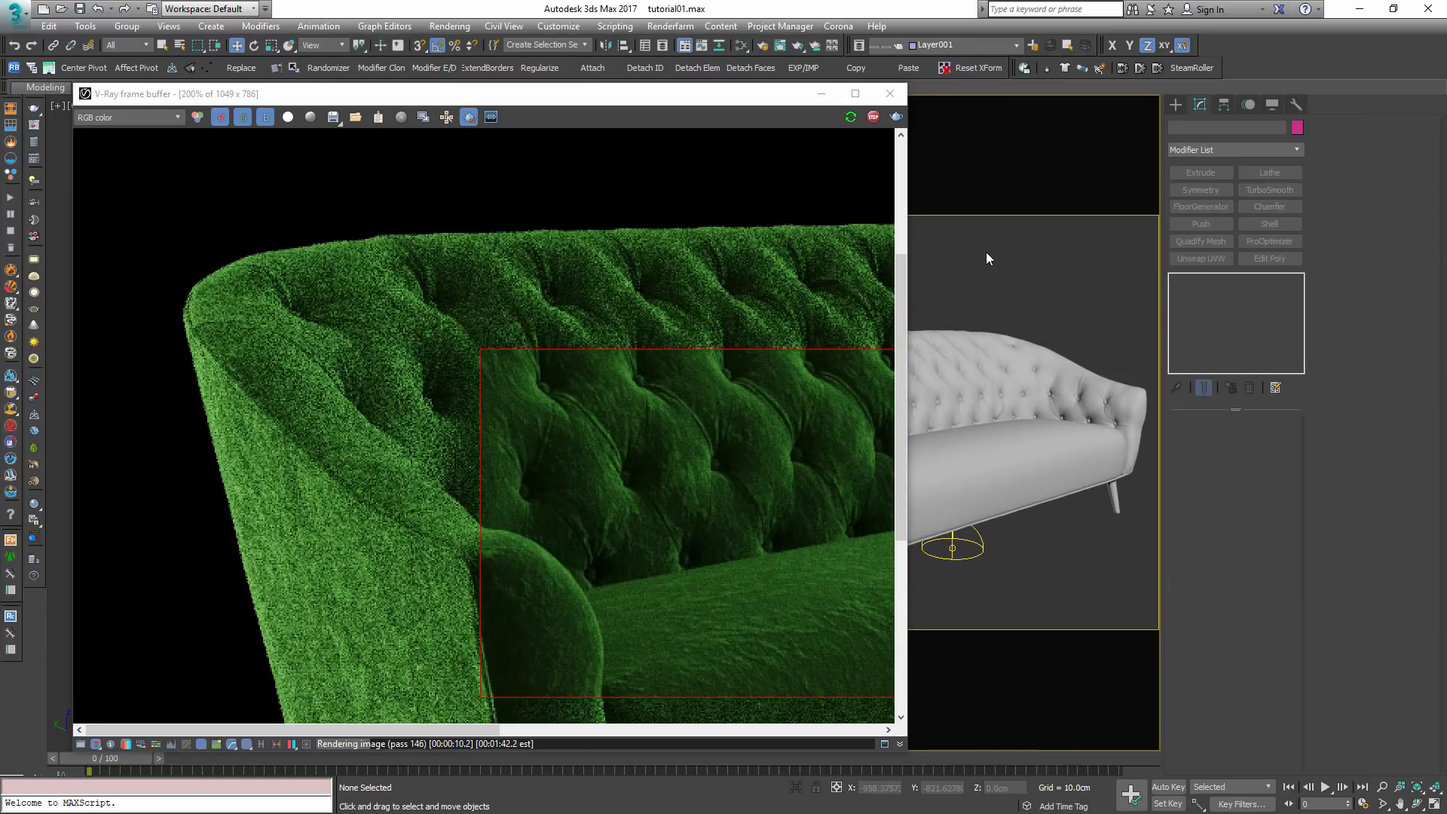
{"action": "key", "text": "m"}
{"action": "left_click_drag", "start_coordinate": [505, 20], "coordinate": [1240, 133]}
{"action": "left_click_drag", "start_coordinate": [673, 98], "coordinate": [603, 15]}
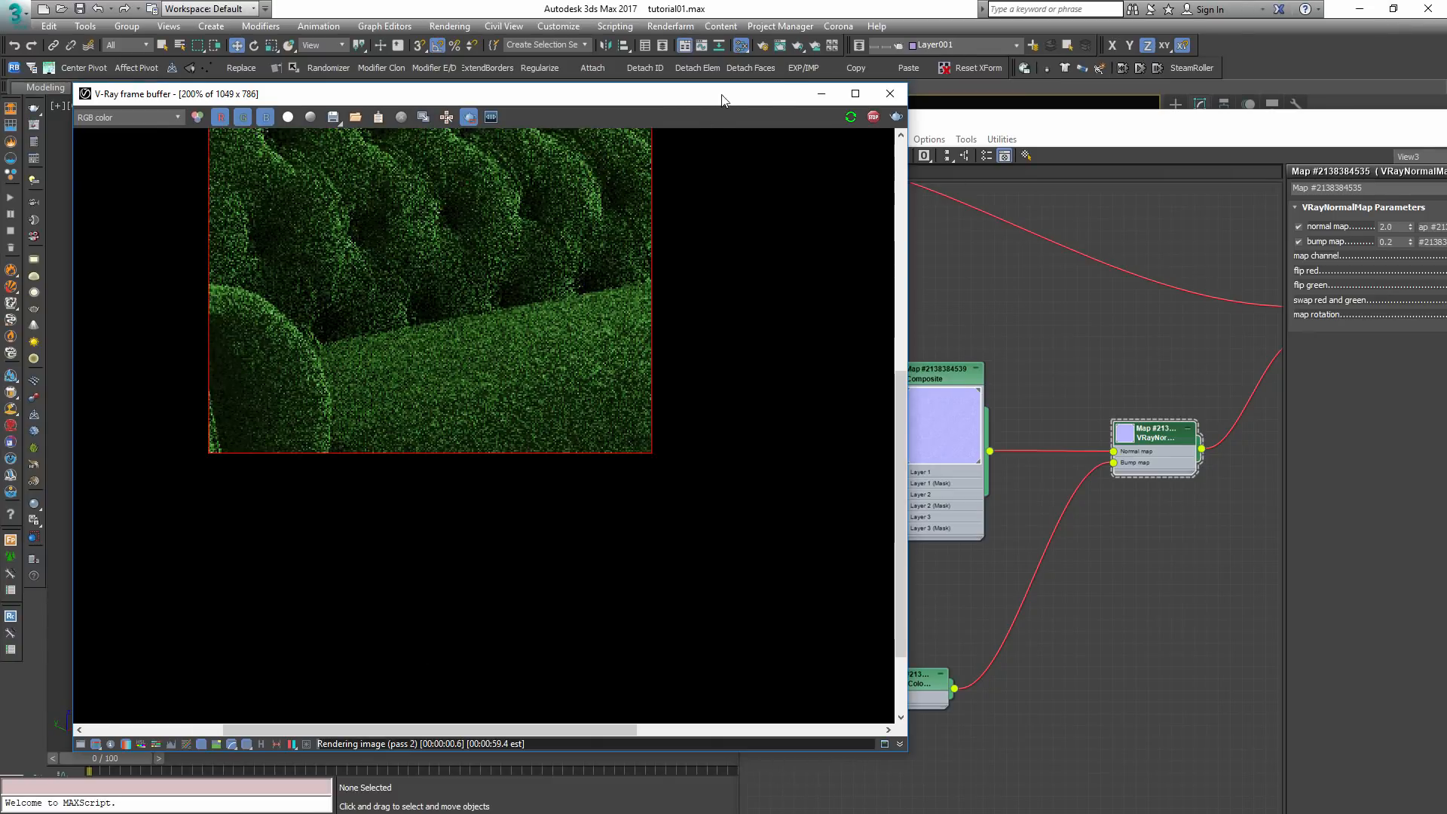
{"action": "left_click_drag", "start_coordinate": [722, 95], "coordinate": [575, 118]}
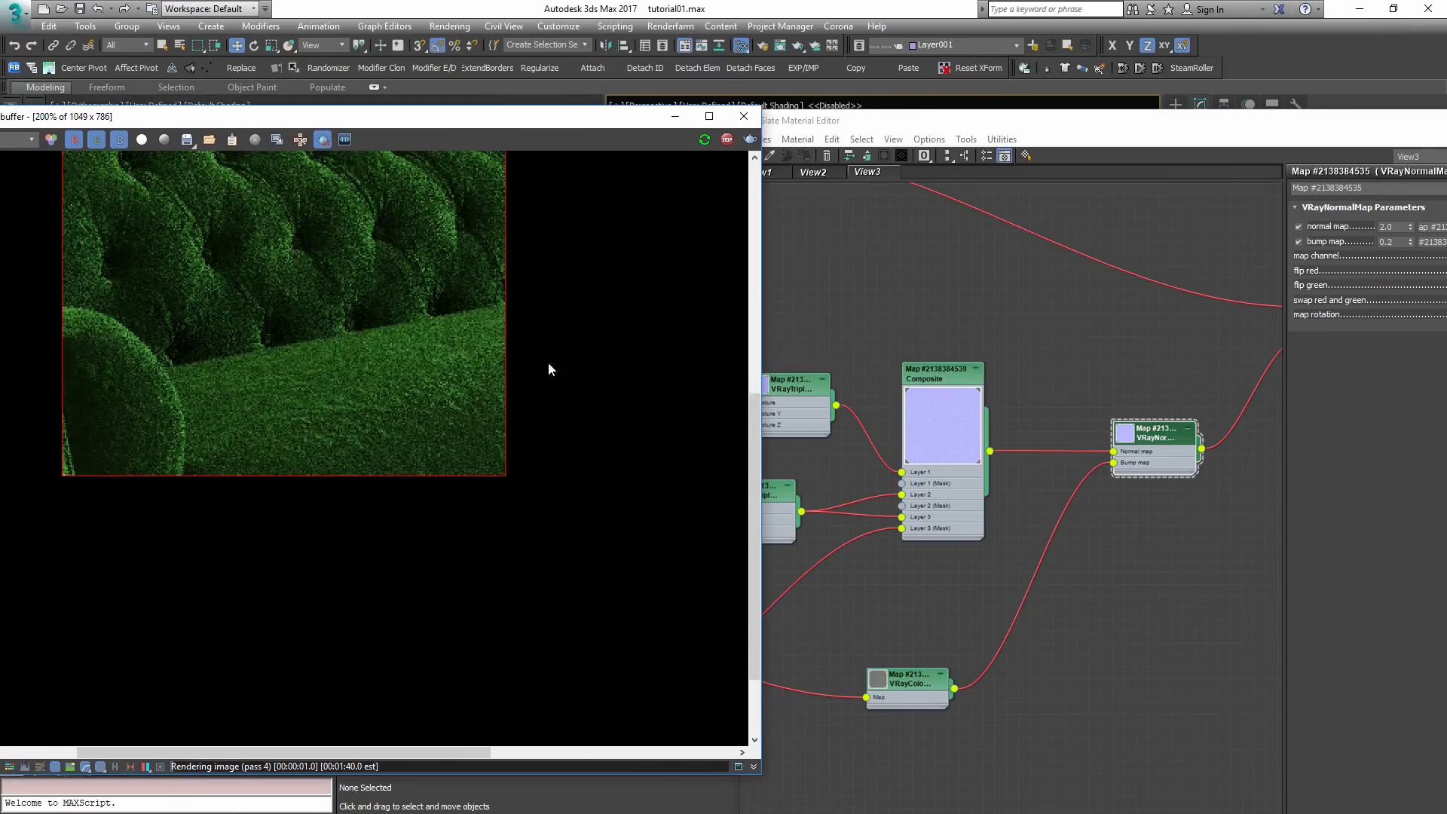
- Set the VRayNormalMap's bump map multiplier to 0.05
{"action": "middle_click_drag", "start_coordinate": [549, 362], "coordinate": [513, 444]}
{"action": "left_click", "coordinate": [1154, 437]}
{"action": "double_click", "coordinate": [1389, 242]}
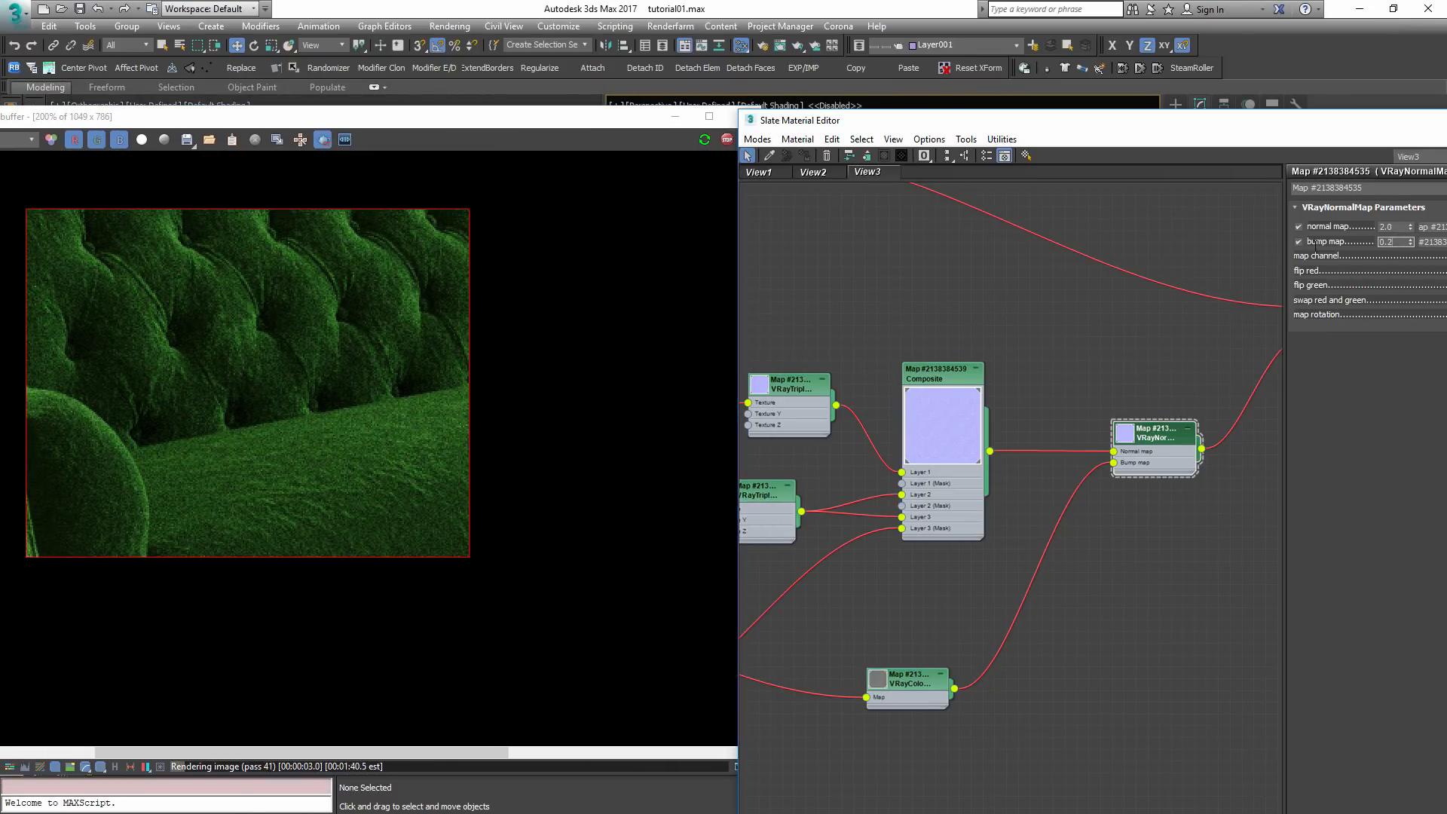
{"action": "type", "text": "0.05"}
{"action": "key", "text": "Return"}
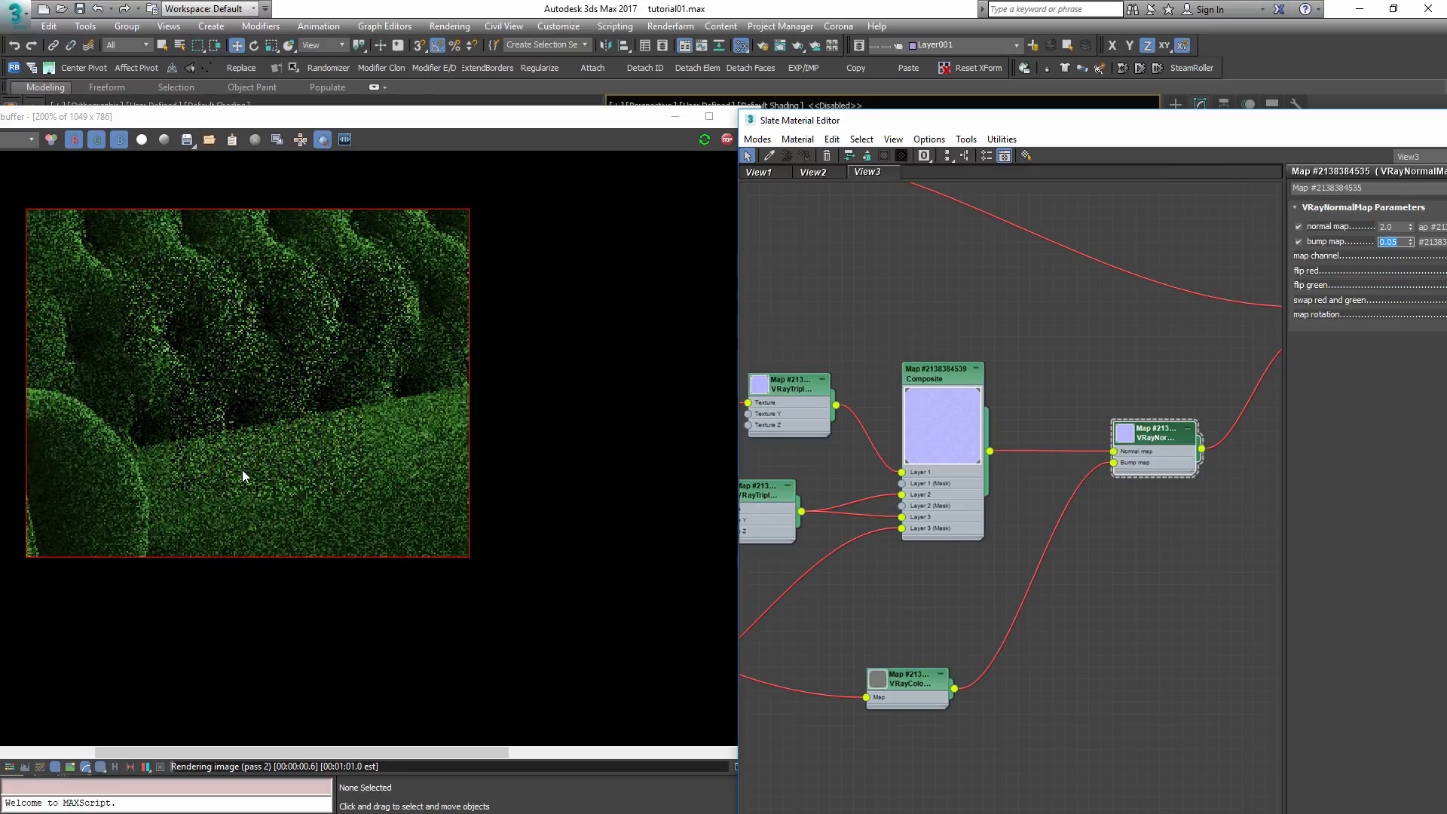
- Examine the velvet relief on the seat, backrest and armrest in the updated region render
{"action": "middle_click_drag", "start_coordinate": [192, 451], "coordinate": [251, 455]}
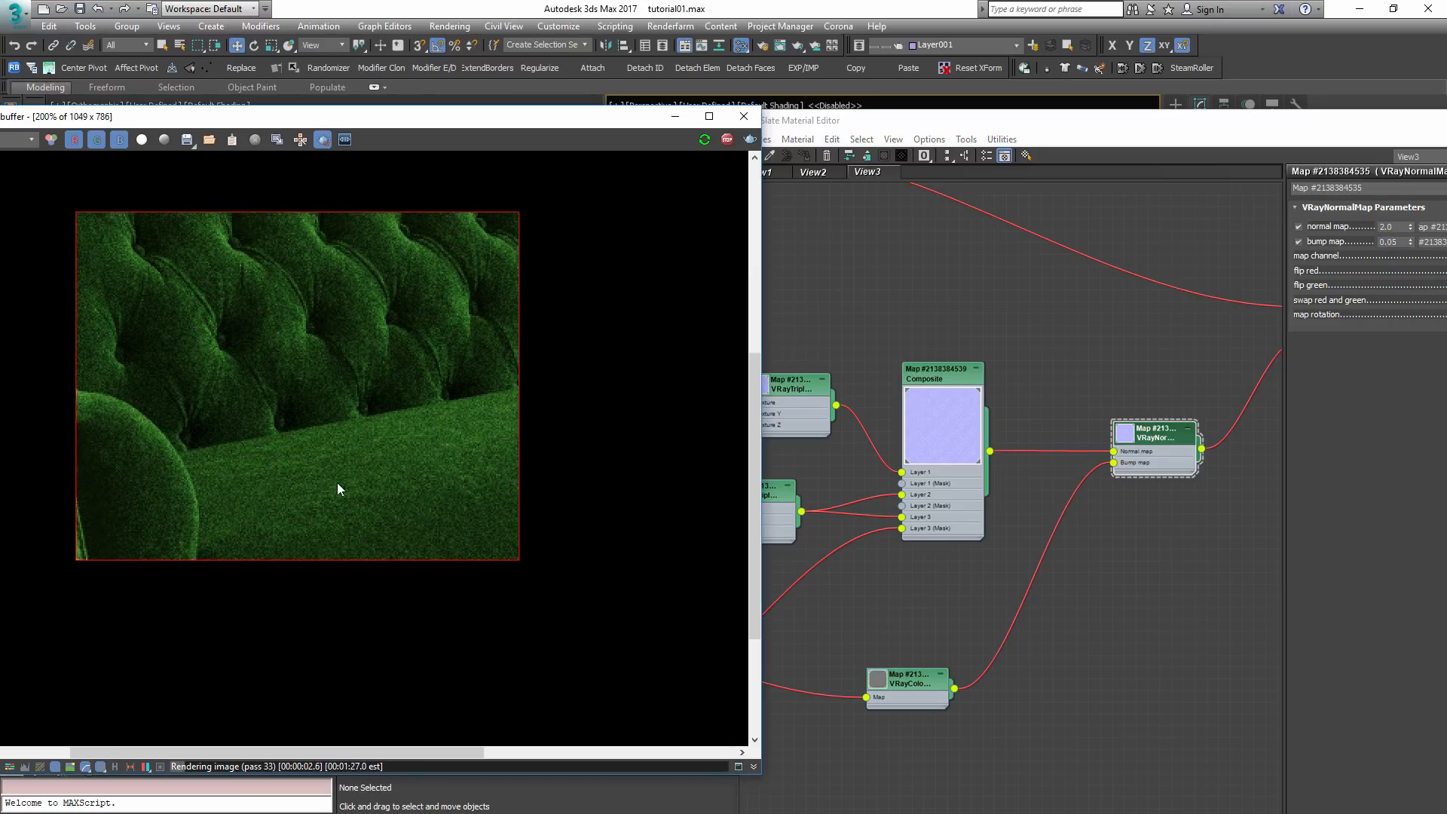
{"action": "middle_click_drag", "start_coordinate": [338, 484], "coordinate": [451, 453]}
{"action": "middle_click_drag", "start_coordinate": [531, 395], "coordinate": [546, 395]}
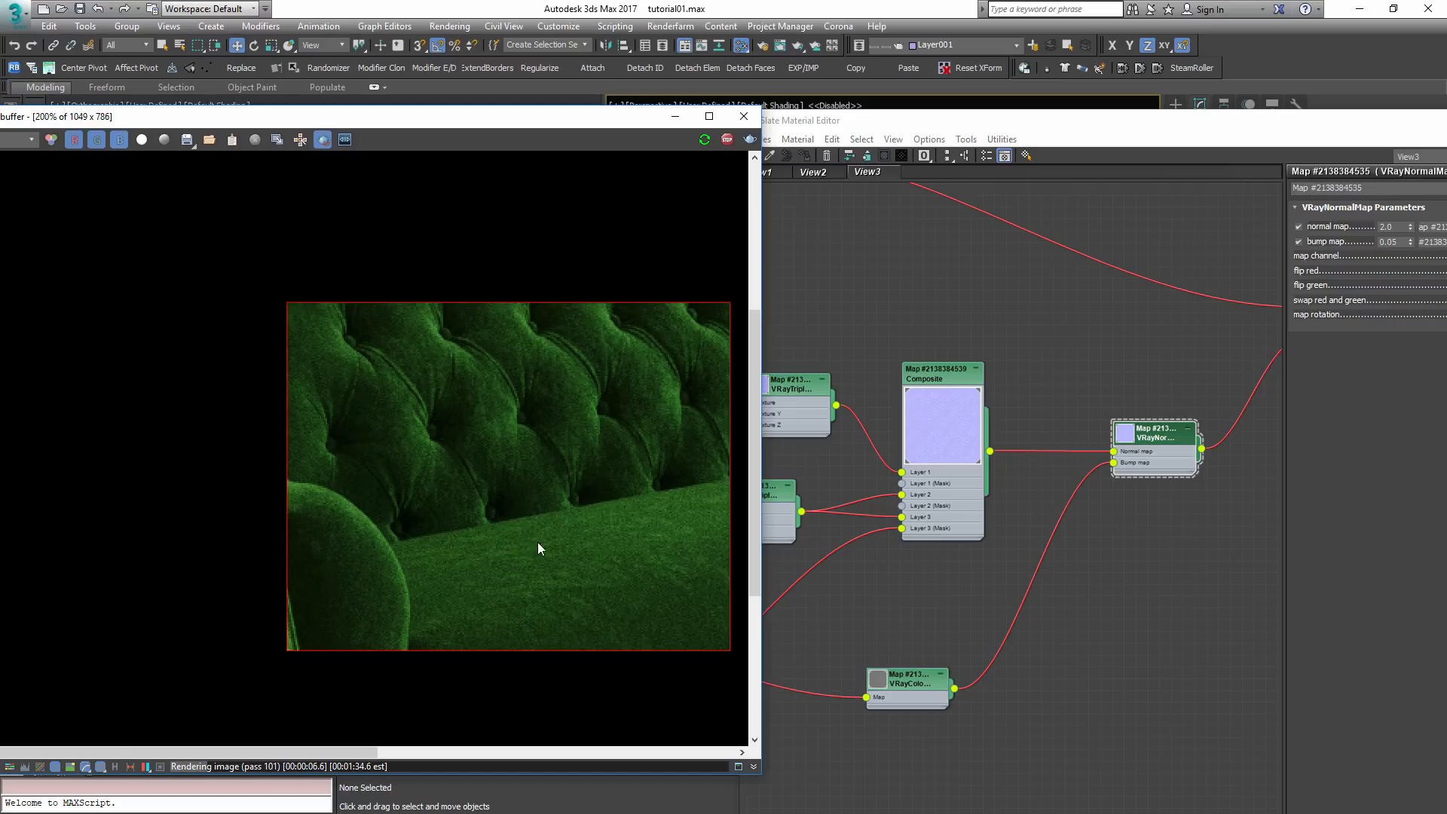
{"action": "scroll", "coordinate": [561, 536], "scroll_direction": "up", "scroll_amount": 1}
{"action": "scroll", "coordinate": [561, 536], "scroll_direction": "down", "scroll_amount": 2}
{"action": "scroll", "coordinate": [339, 510], "scroll_direction": "up", "scroll_amount": 1}
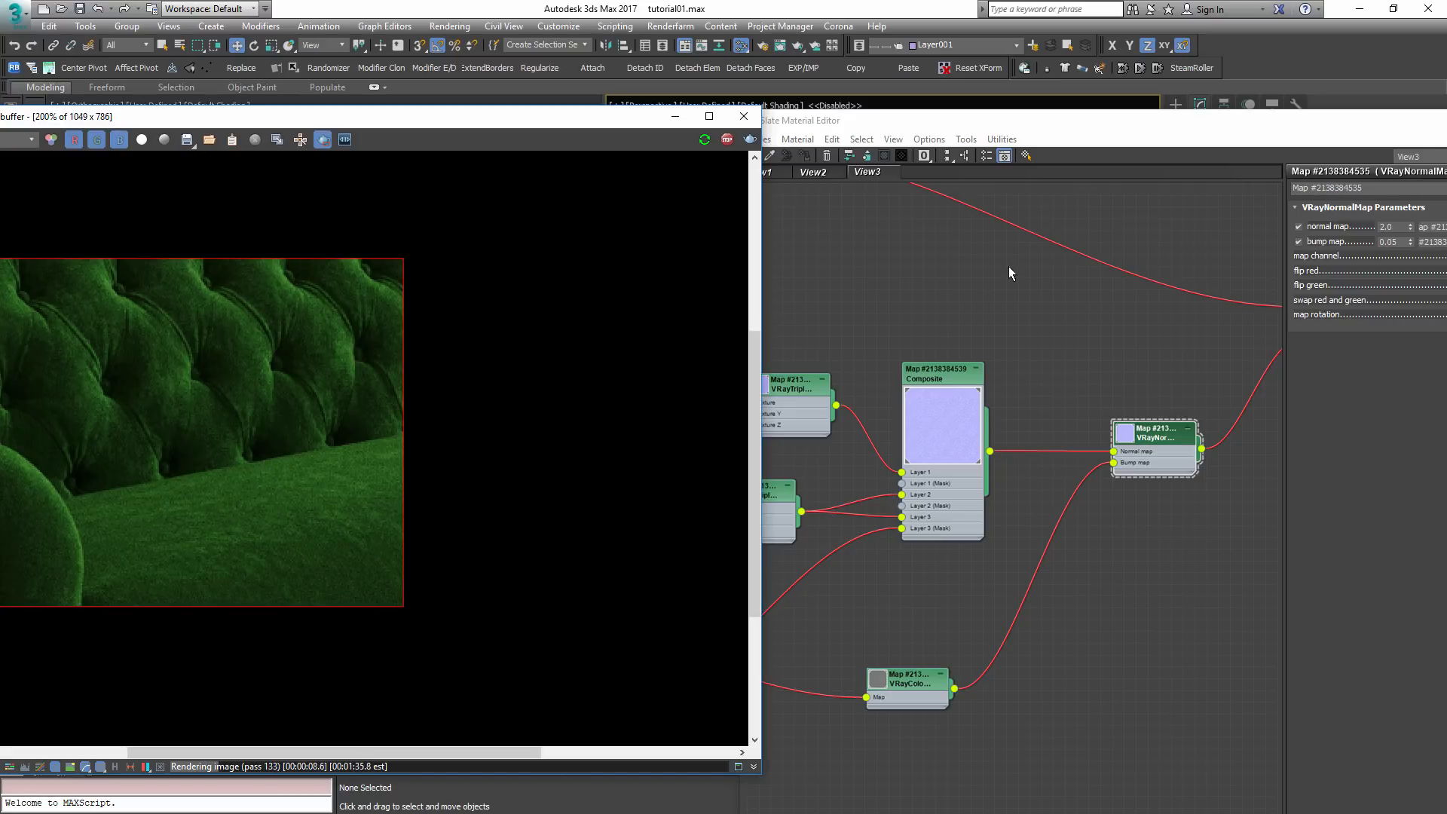
- Close the Slate Material Editor, turn off region rendering and render the whole sofa from a more frontal view
{"action": "left_click_drag", "start_coordinate": [1432, 125], "coordinate": [1156, 144]}
{"action": "left_click", "coordinate": [1260, 138]}
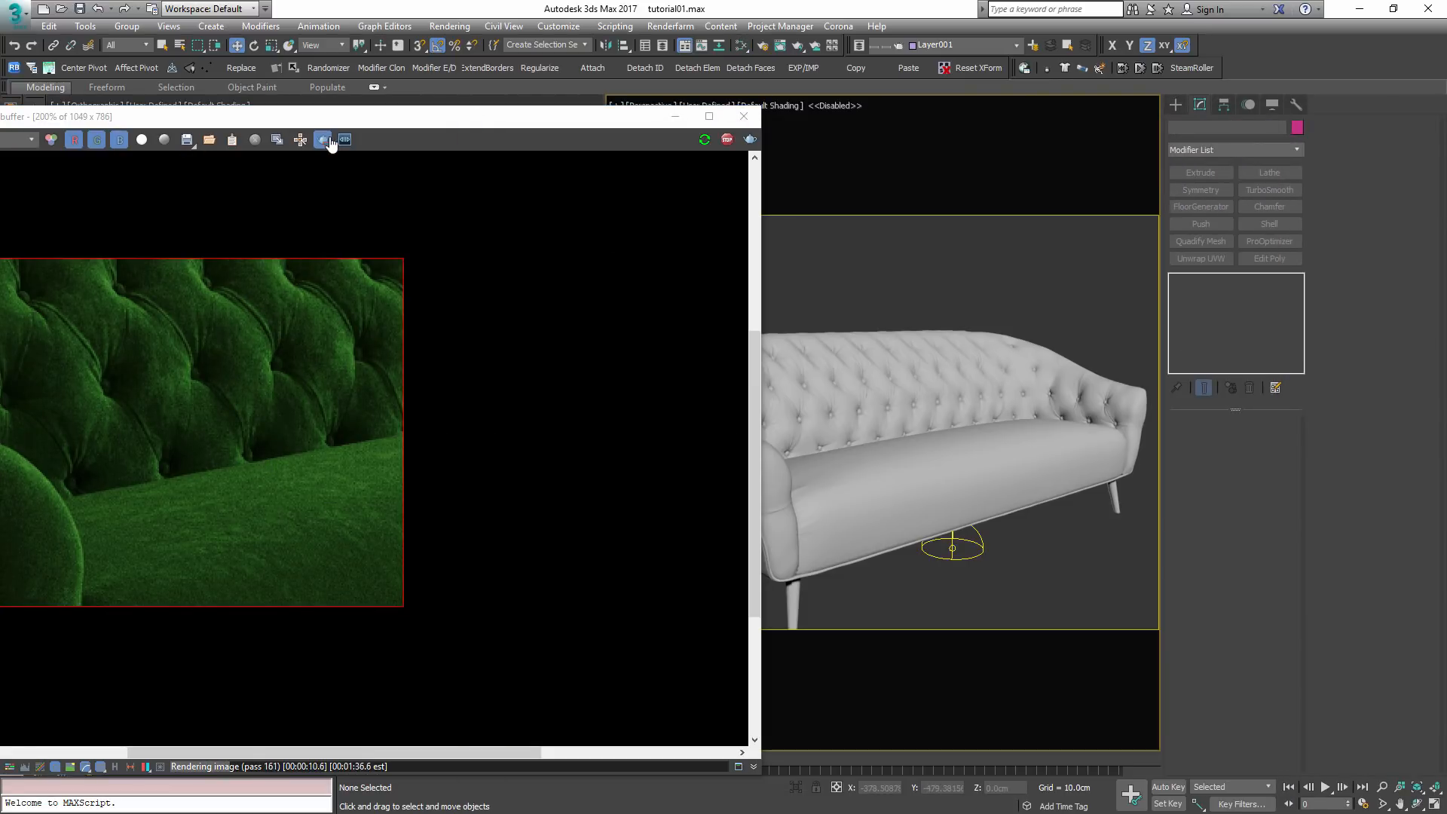
{"action": "left_click", "coordinate": [324, 141]}
{"action": "middle_click_drag", "start_coordinate": [978, 481], "coordinate": [931, 472], "text": "alt"}
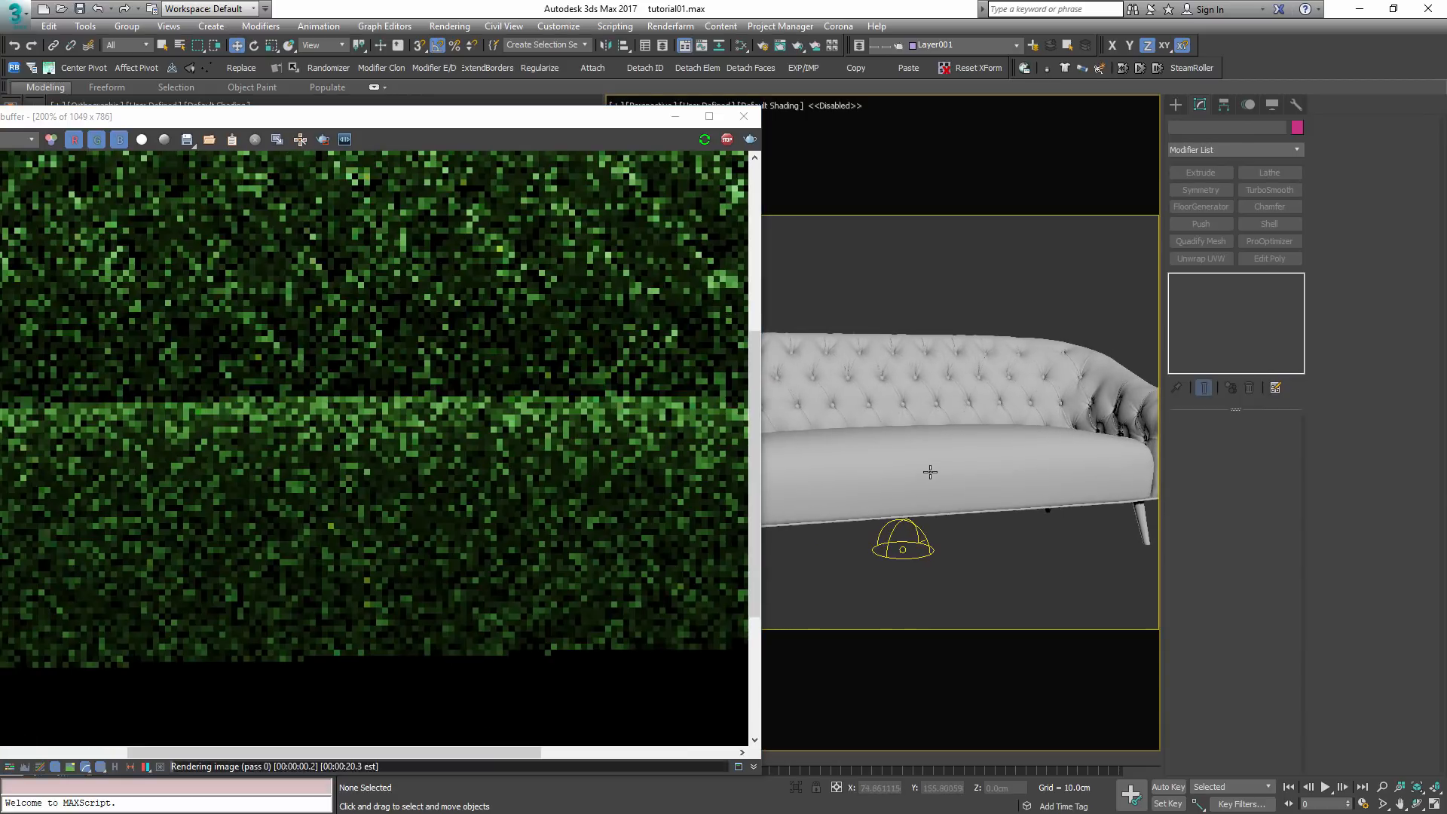
{"action": "scroll", "coordinate": [408, 478], "scroll_direction": "down", "scroll_amount": 1}
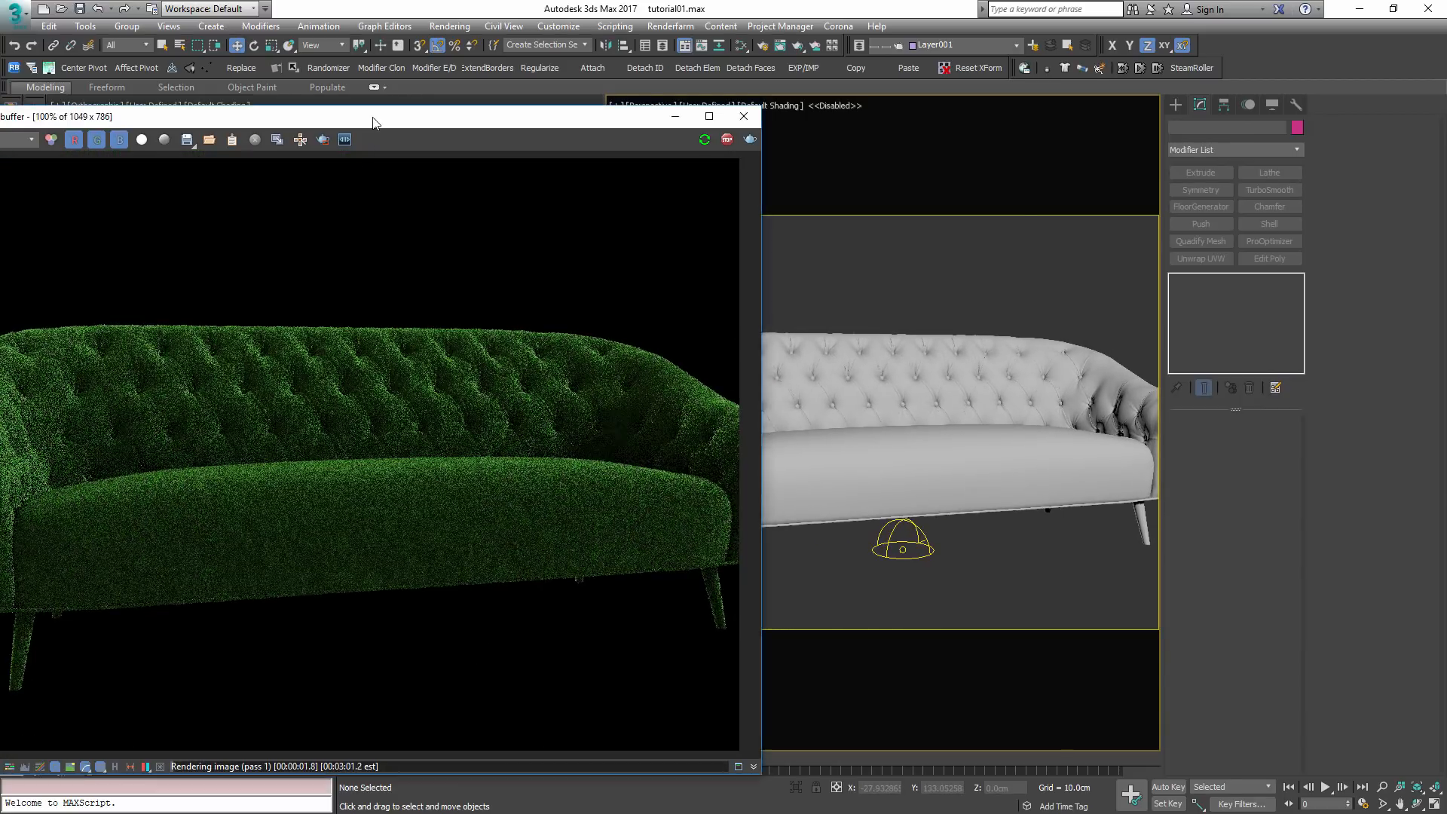
{"action": "left_click_drag", "start_coordinate": [372, 117], "coordinate": [856, 85]}
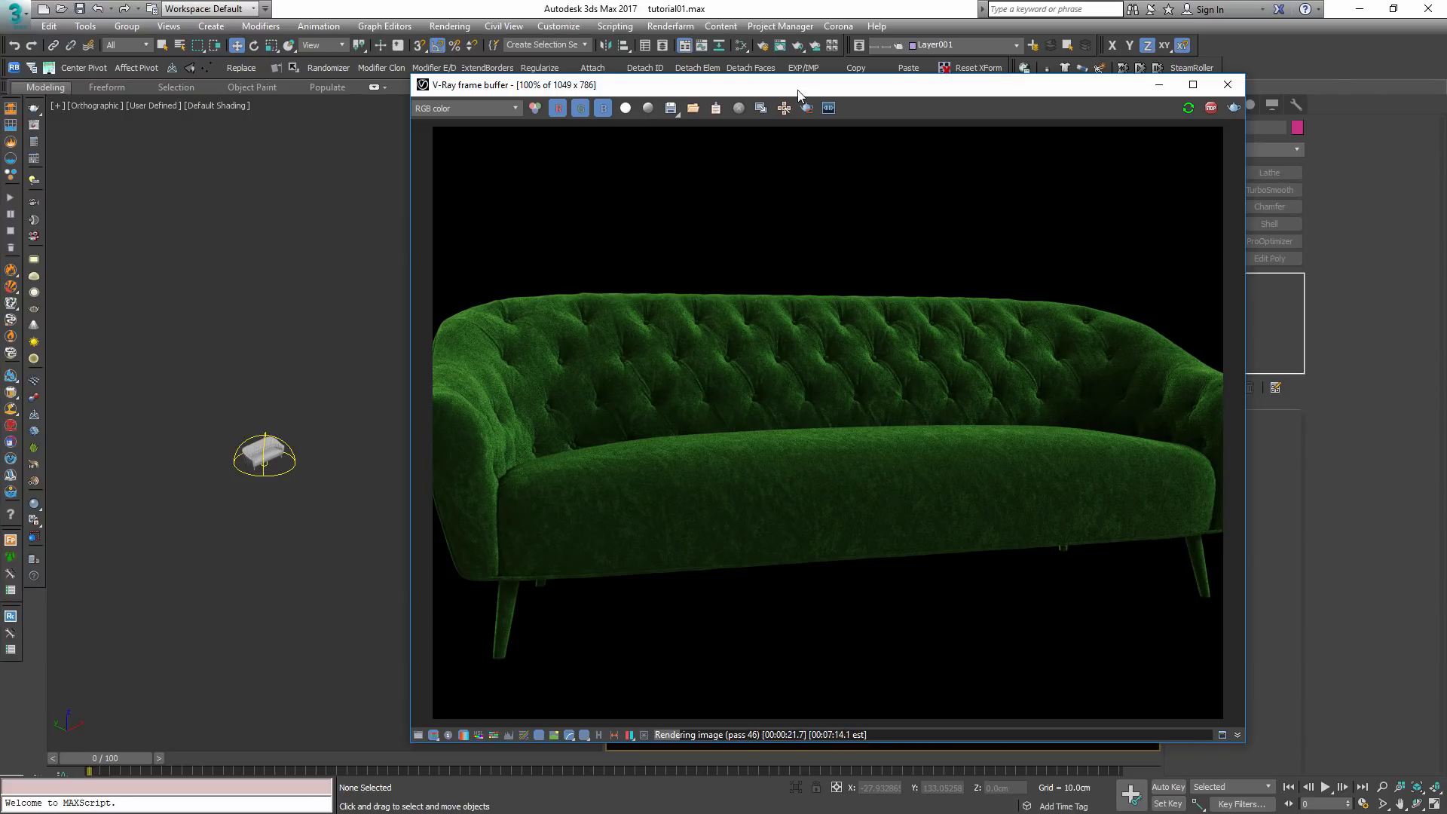
{"action": "left_click_drag", "start_coordinate": [799, 90], "coordinate": [1023, 26]}
- Reopen the Slate Material Editor and duplicate the two green VRayColor nodes with their connected map above the originals
{"action": "key", "text": "n"}
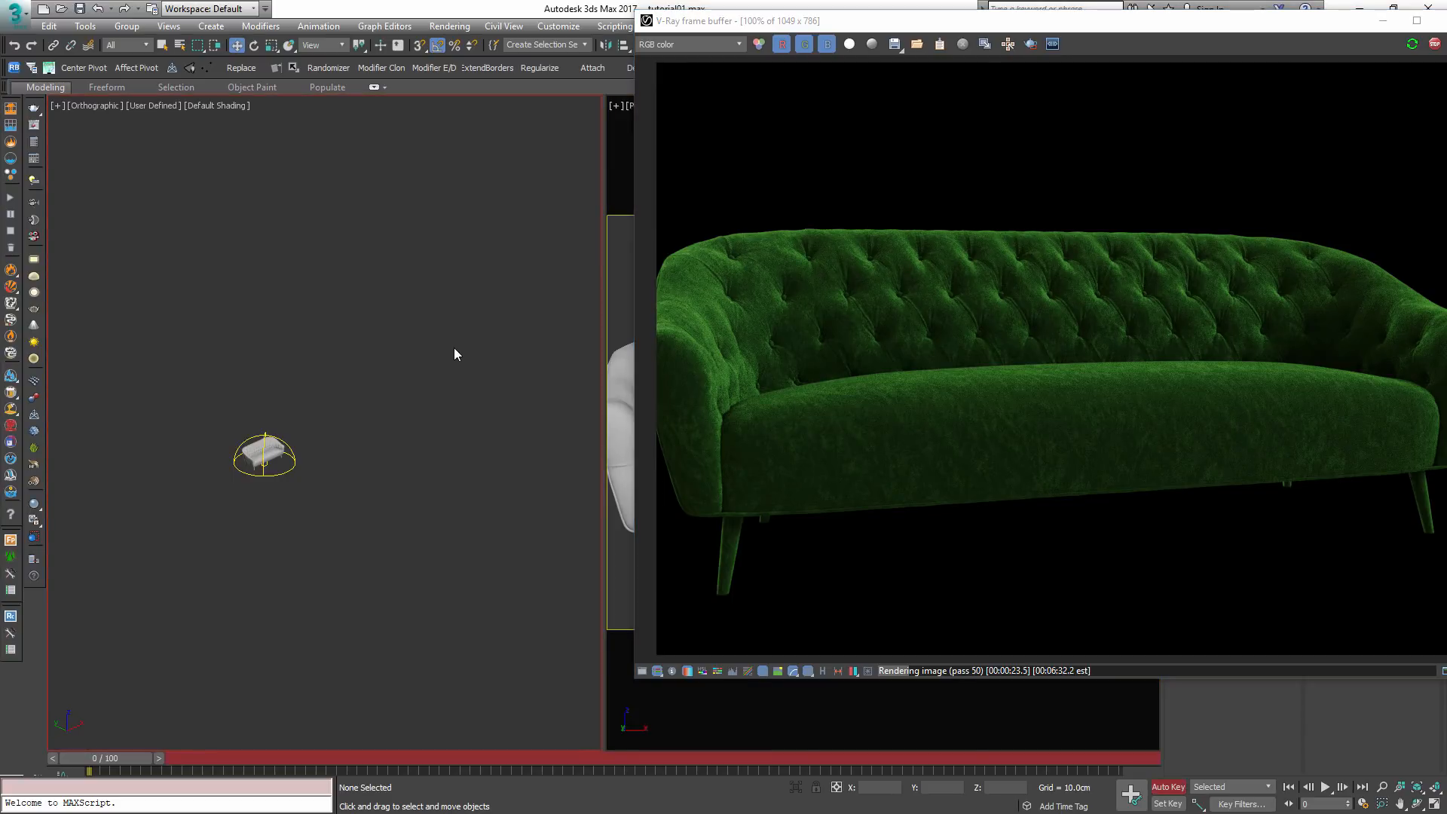
{"action": "key", "text": "m"}
{"action": "scroll", "coordinate": [704, 388], "scroll_direction": "down", "scroll_amount": 6}
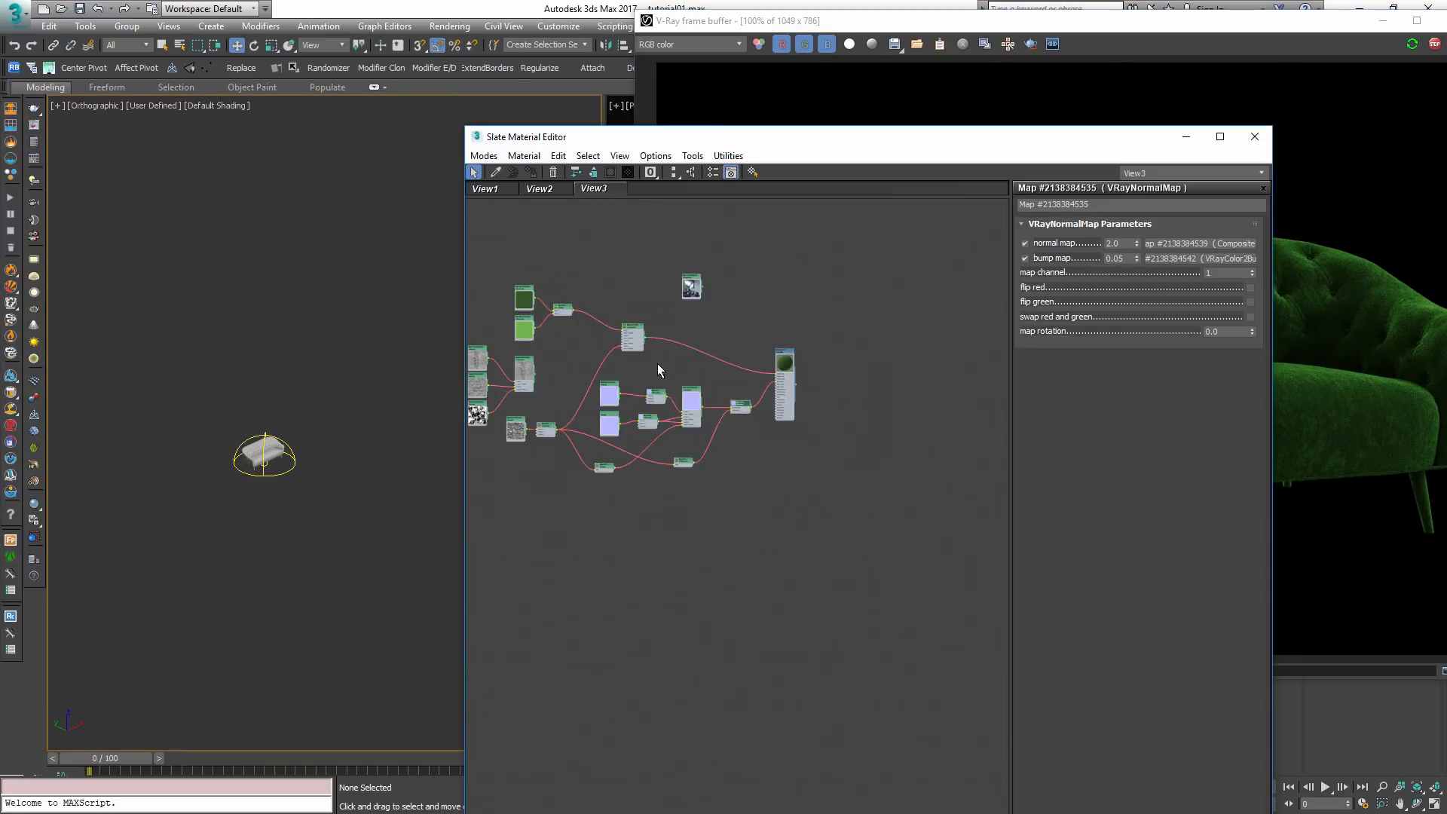
{"action": "middle_click_drag", "start_coordinate": [570, 336], "coordinate": [668, 395]}
{"action": "scroll", "coordinate": [670, 396], "scroll_direction": "up", "scroll_amount": 3}
{"action": "left_click_drag", "start_coordinate": [514, 282], "coordinate": [661, 415]}
{"action": "middle_click_drag", "start_coordinate": [662, 381], "coordinate": [677, 483]}
{"action": "mouse_move", "coordinate": [674, 460]}
{"action": "left_mouse_down"}
{"action": "mouse_move", "coordinate": [715, 456]}
{"action": "mouse_move", "coordinate": [711, 300]}
{"action": "left_mouse_up"}
{"action": "left_click", "coordinate": [736, 400]}
- Change the connected dark green VRayColor to a deep blue with red 2, green 22 and blue 45
{"action": "left_click_drag", "start_coordinate": [873, 145], "coordinate": [415, 87]}
{"action": "double_click", "coordinate": [181, 358]}
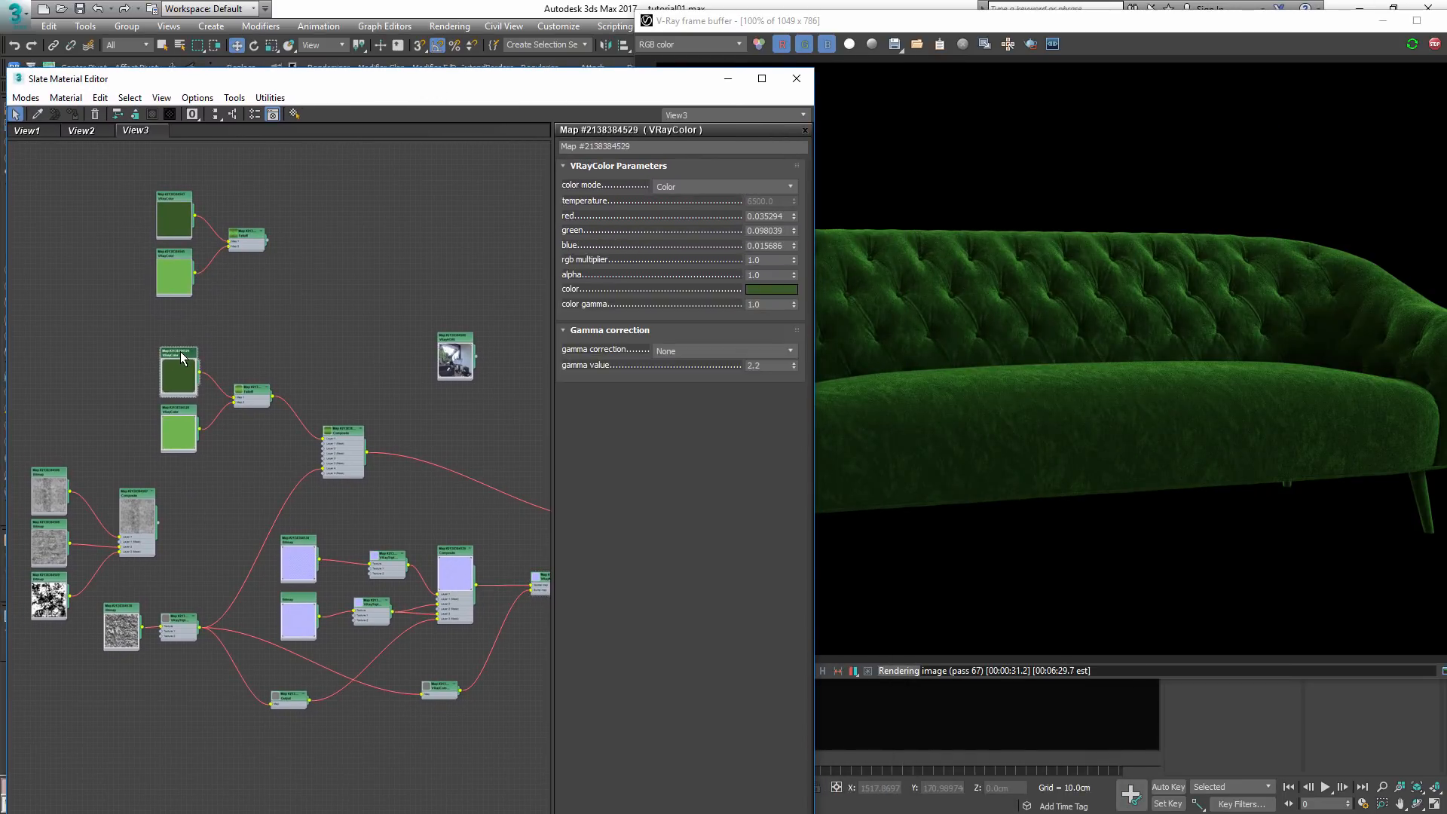
{"action": "left_click", "coordinate": [779, 295]}
{"action": "left_click_drag", "start_coordinate": [338, 278], "coordinate": [309, 270]}
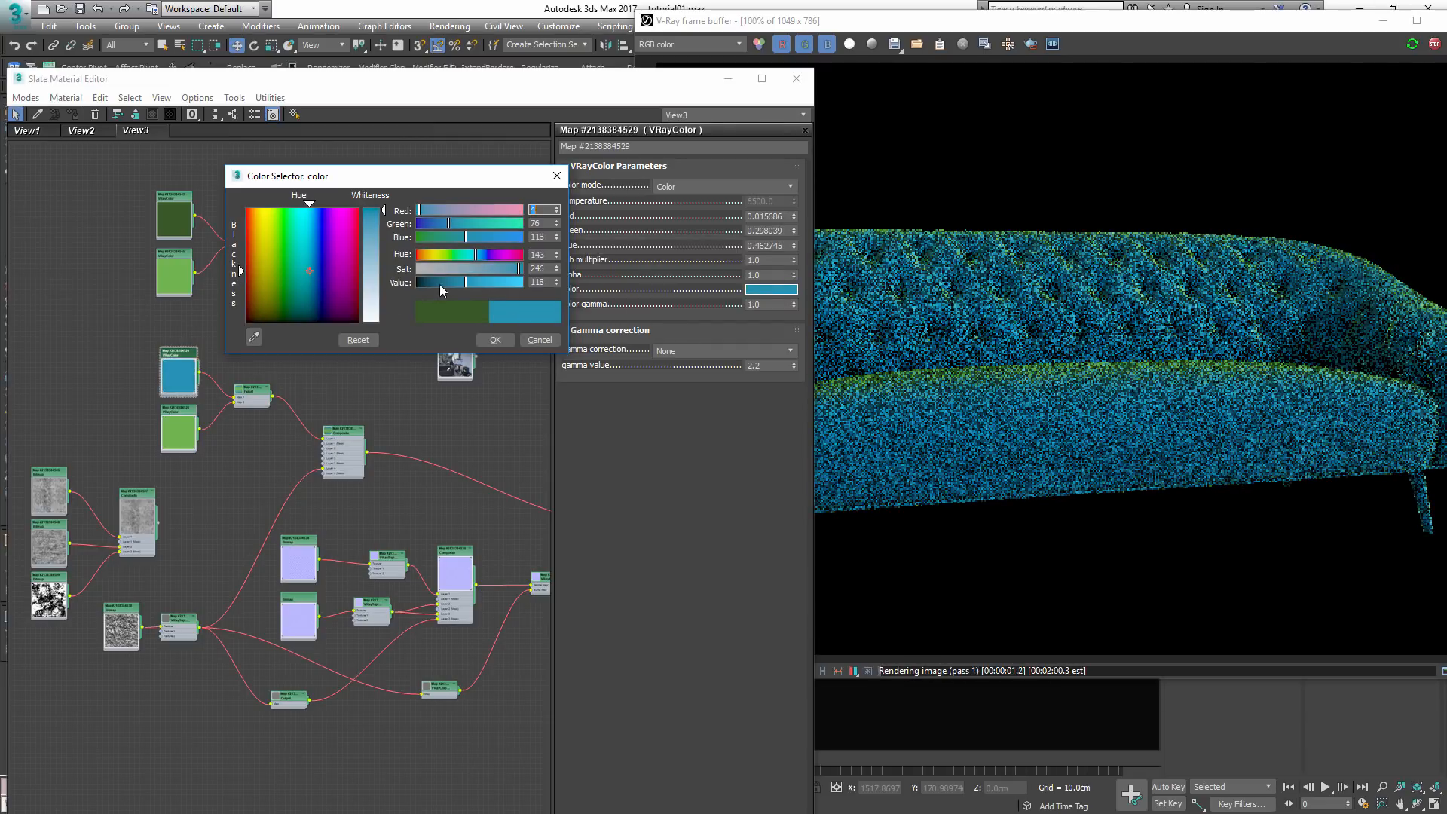
{"action": "left_click_drag", "start_coordinate": [440, 283], "coordinate": [486, 258]}
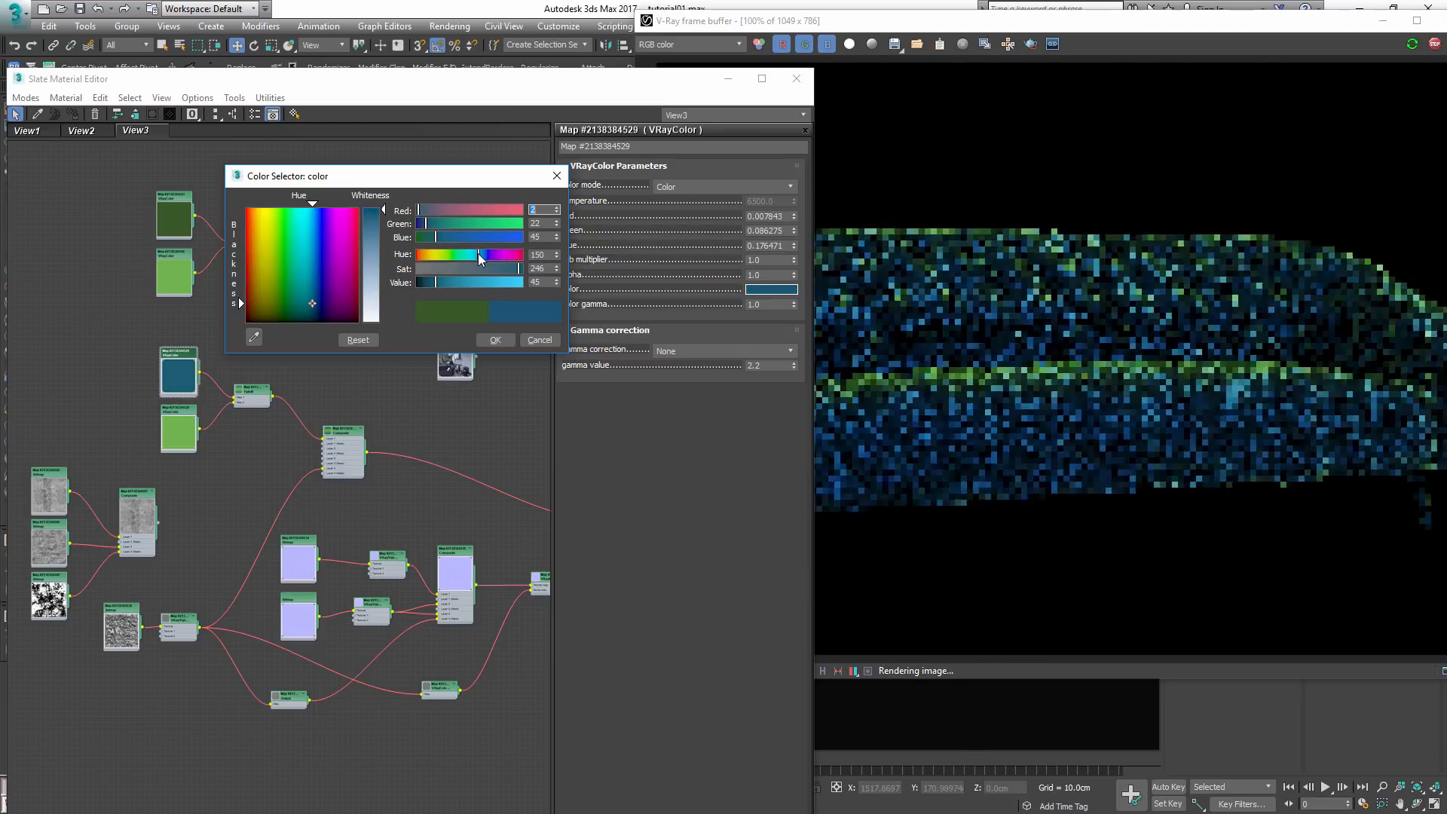
{"action": "left_click", "coordinate": [496, 341]}
- Open the parameters of the connected light green VRayColor
{"action": "double_click", "coordinate": [179, 412]}
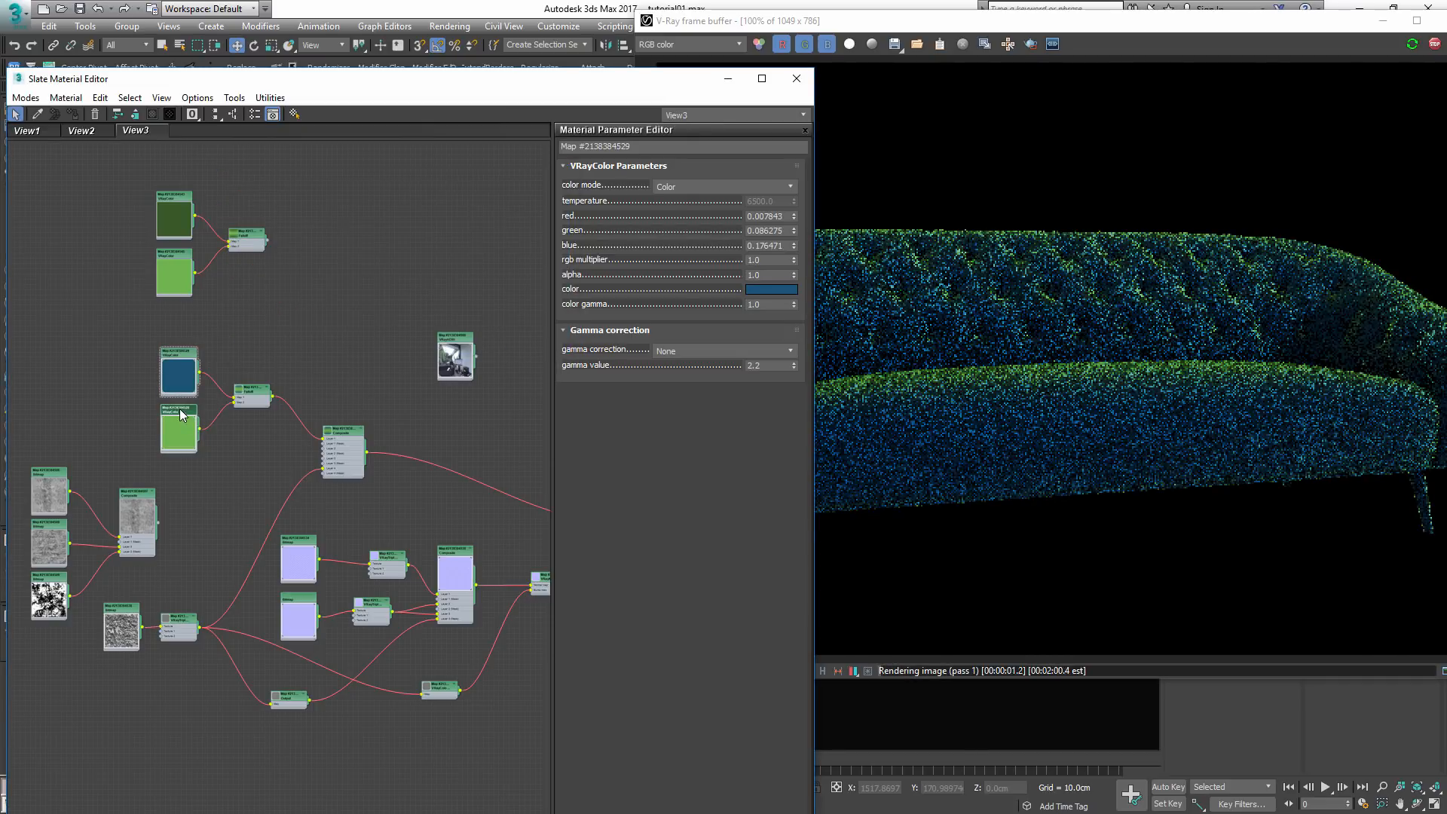
- Recolour the lower green VRayColor map by sampling the dark blue swatch above and brightening it to a lighter blue
{"action": "left_click", "coordinate": [772, 290]}
{"action": "left_click", "coordinate": [257, 340]}
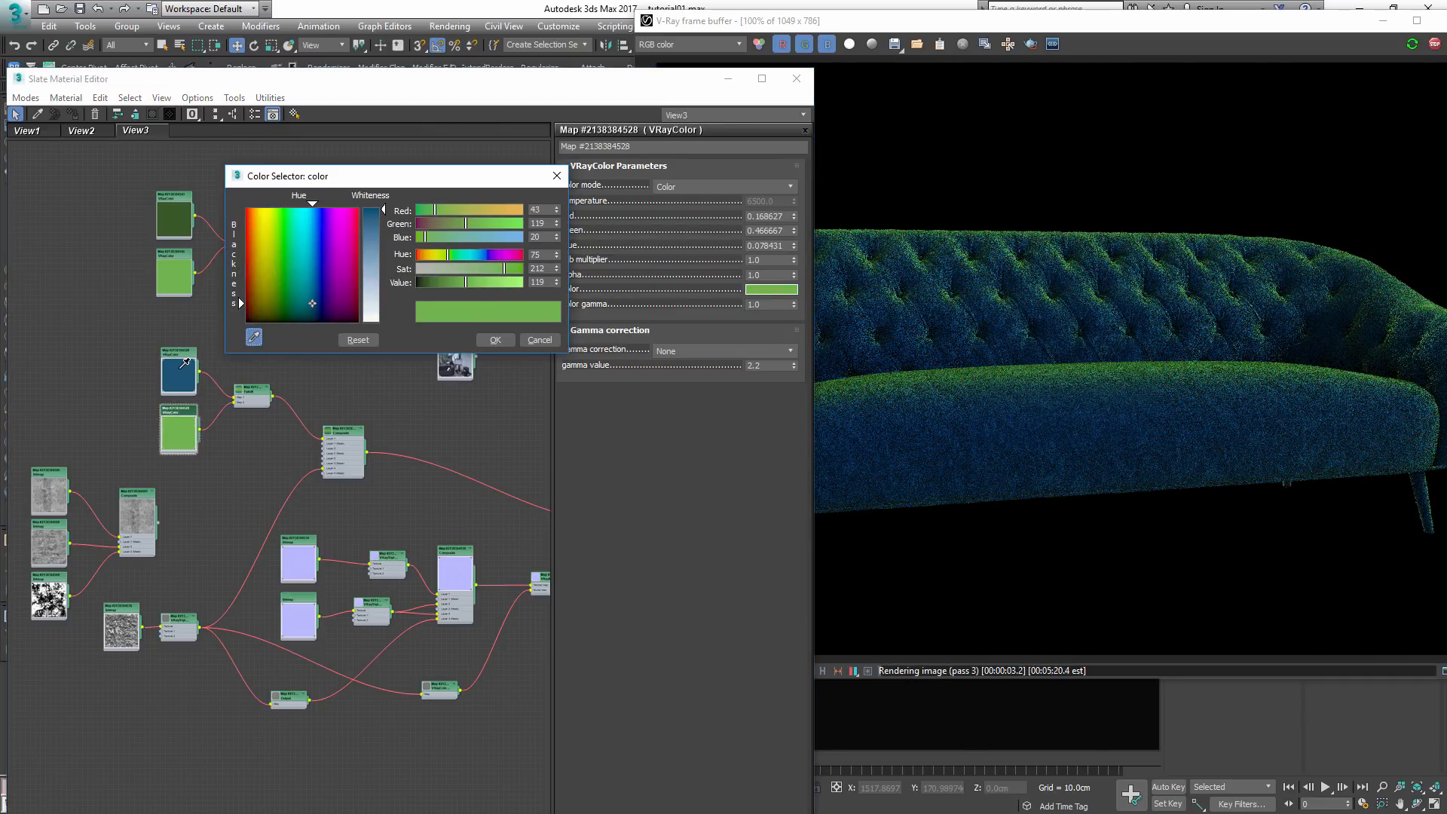
{"action": "left_click", "coordinate": [179, 375]}
{"action": "left_click_drag", "start_coordinate": [454, 283], "coordinate": [483, 282]}
{"action": "left_click", "coordinate": [495, 340]}
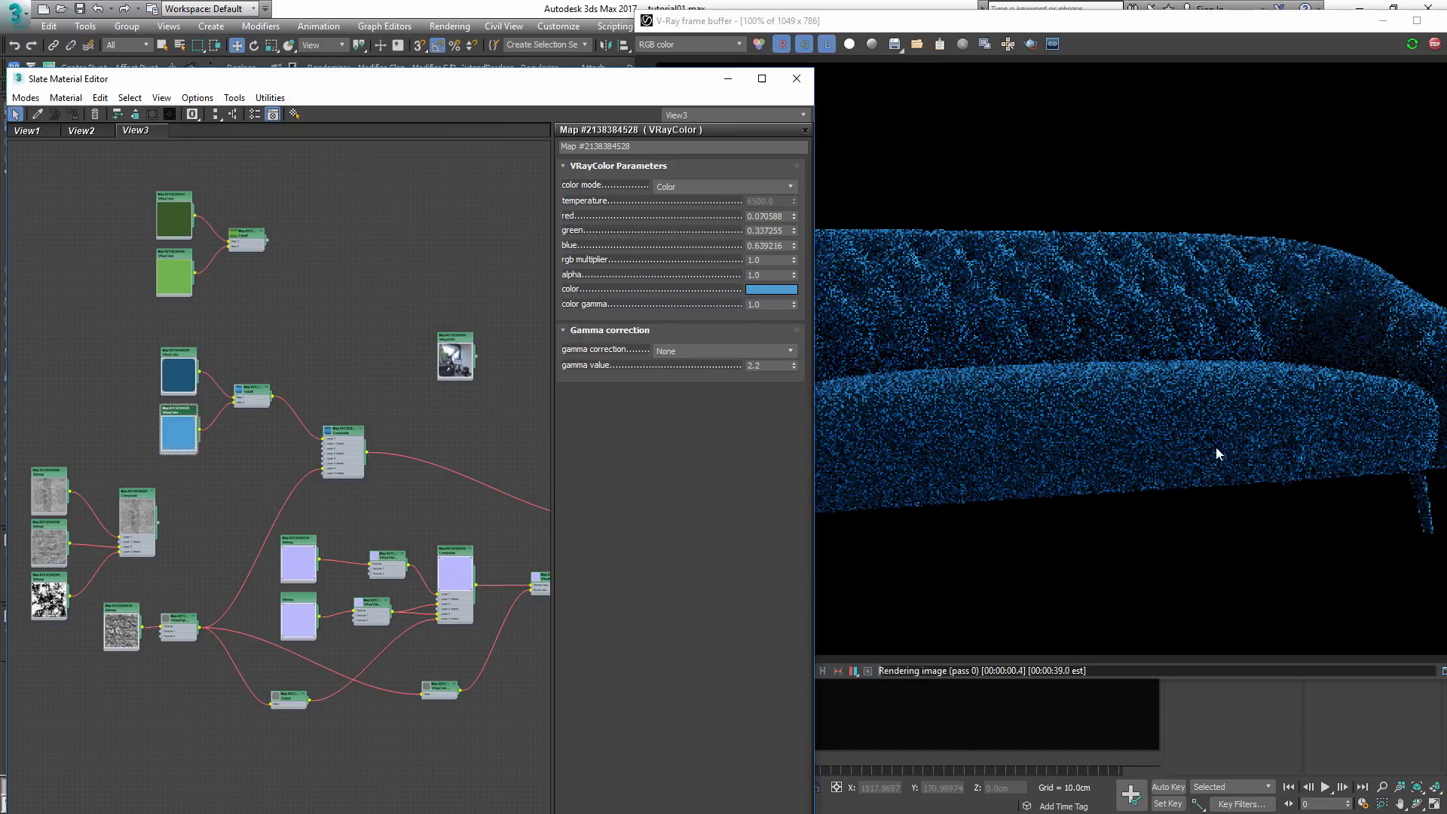
{"action": "left_click", "coordinate": [1167, 426]}
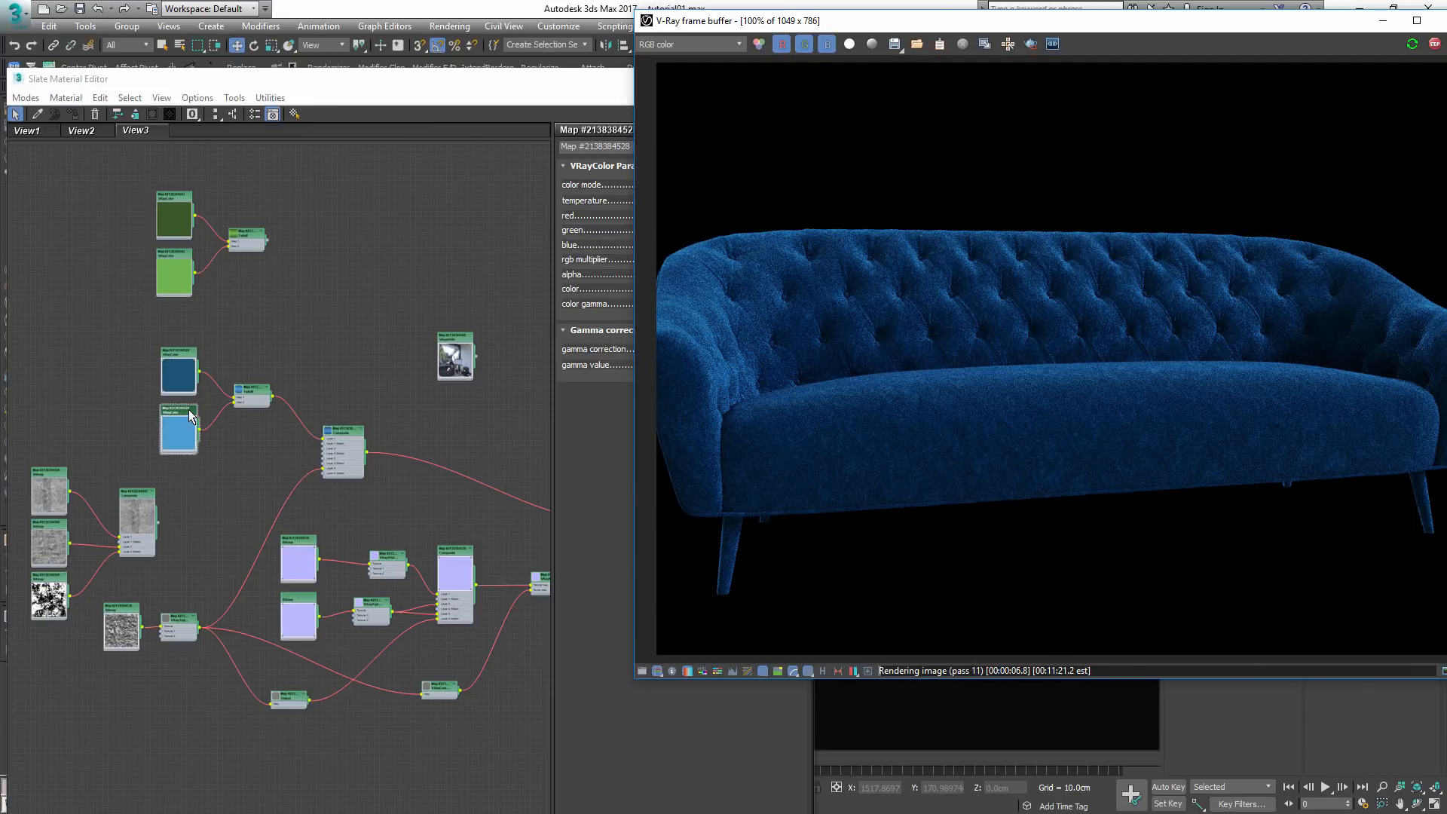
- Examine the colour Composite map's layers and the Mascara06 bitmap feeding its triplanar node, comparing them with the sofa render
{"action": "scroll", "coordinate": [189, 412], "scroll_direction": "up", "scroll_amount": 2}
{"action": "scroll", "coordinate": [188, 428], "scroll_direction": "down", "scroll_amount": 1}
{"action": "middle_click_drag", "start_coordinate": [207, 443], "coordinate": [262, 424]}
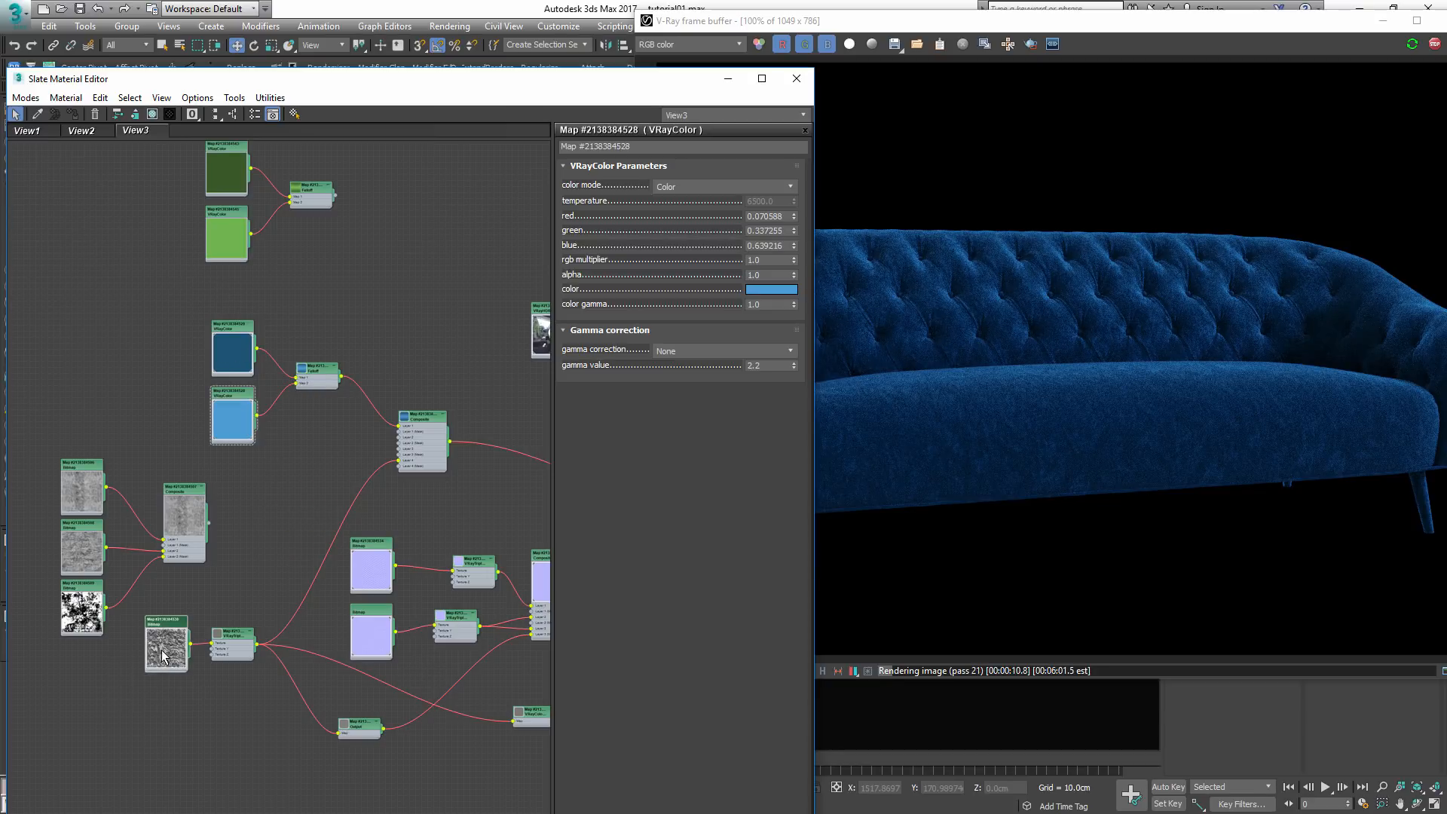
{"action": "left_click_drag", "start_coordinate": [163, 655], "coordinate": [170, 649]}
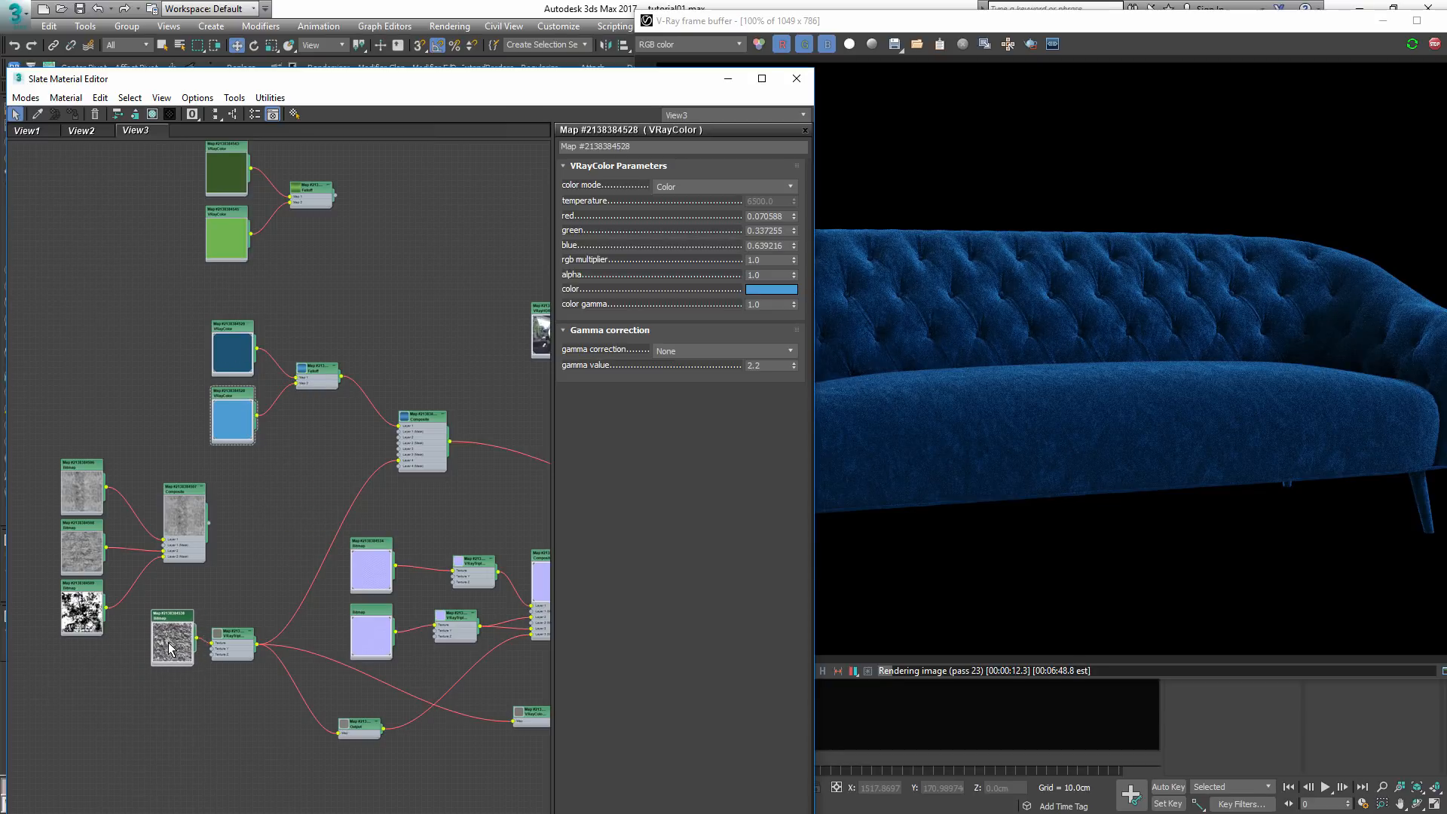
{"action": "double_click", "coordinate": [422, 422]}
{"action": "left_click", "coordinate": [957, 373]}
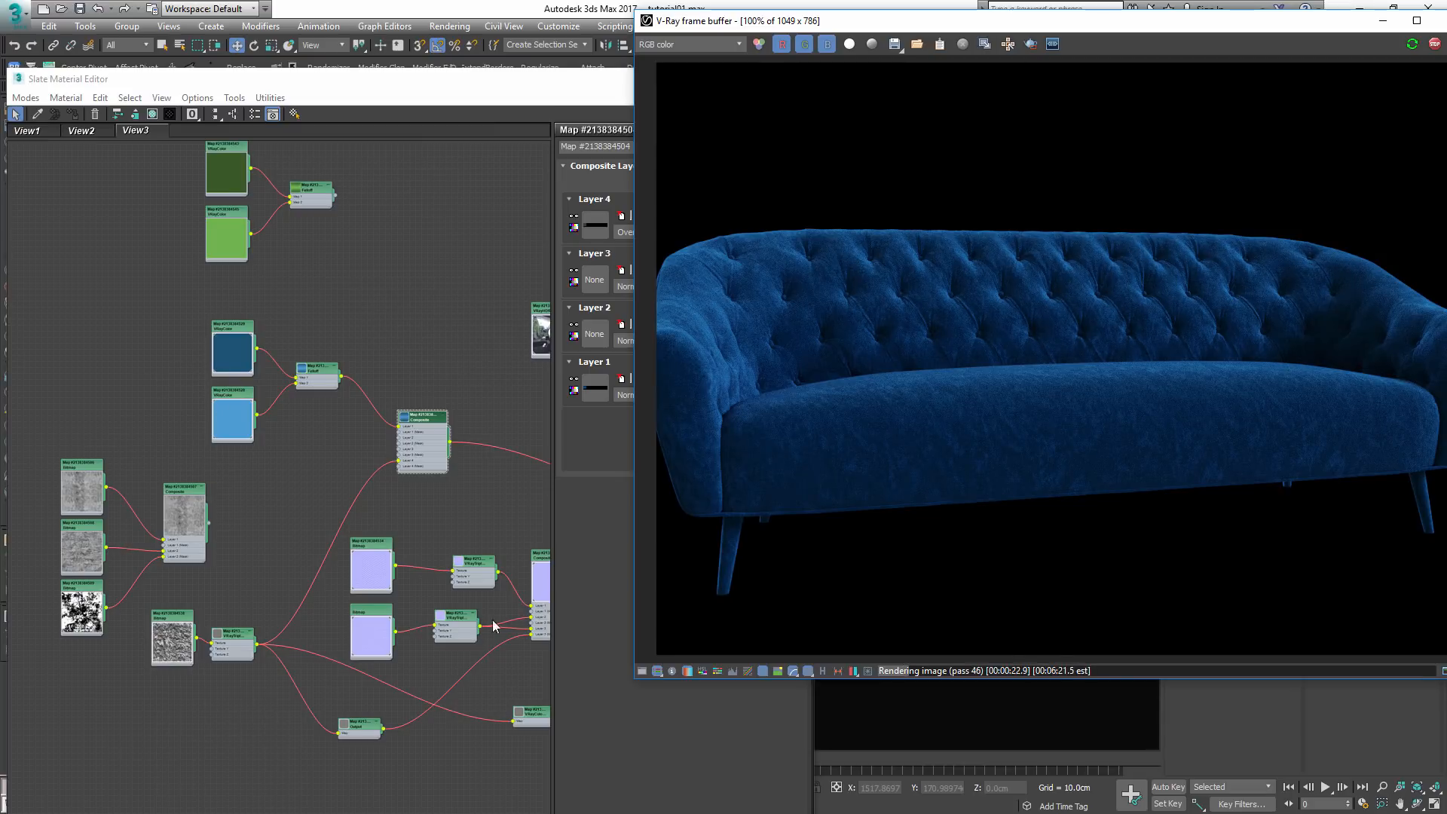
{"action": "scroll", "coordinate": [135, 660], "scroll_direction": "up", "scroll_amount": 2}
{"action": "left_click_drag", "start_coordinate": [254, 645], "coordinate": [287, 637]}
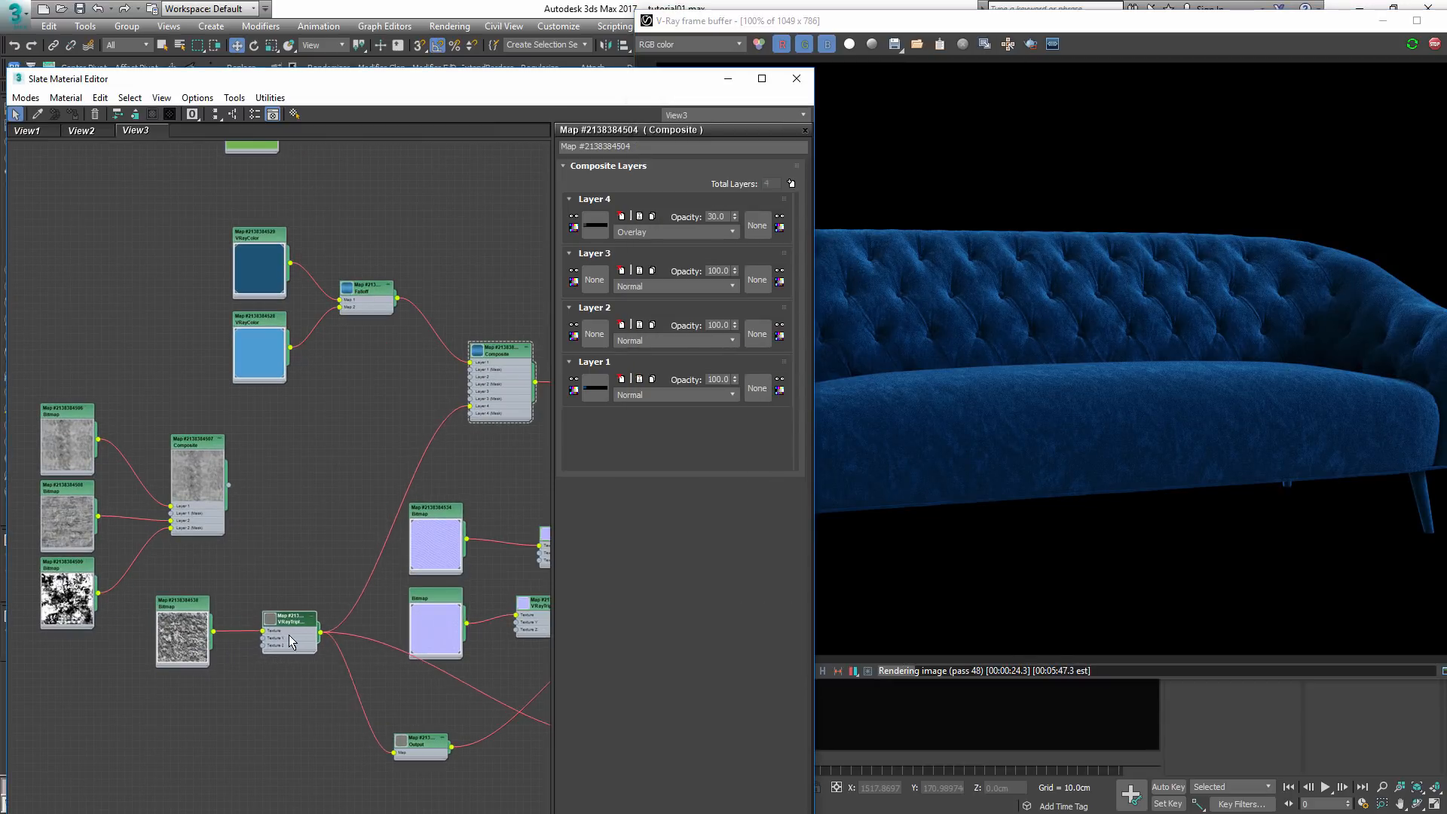
{"action": "double_click", "coordinate": [182, 608]}
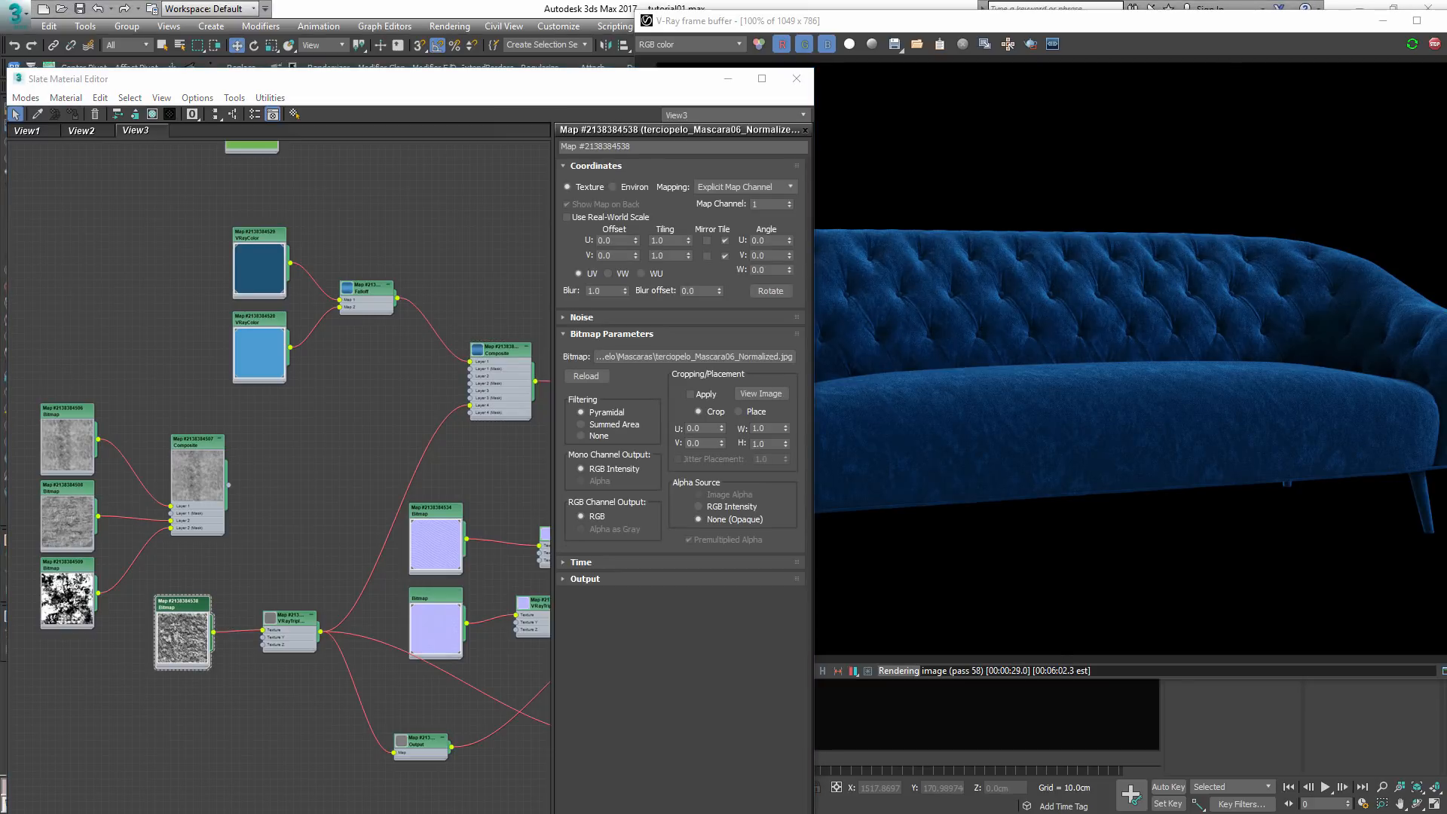
{"action": "left_click", "coordinate": [1066, 471]}
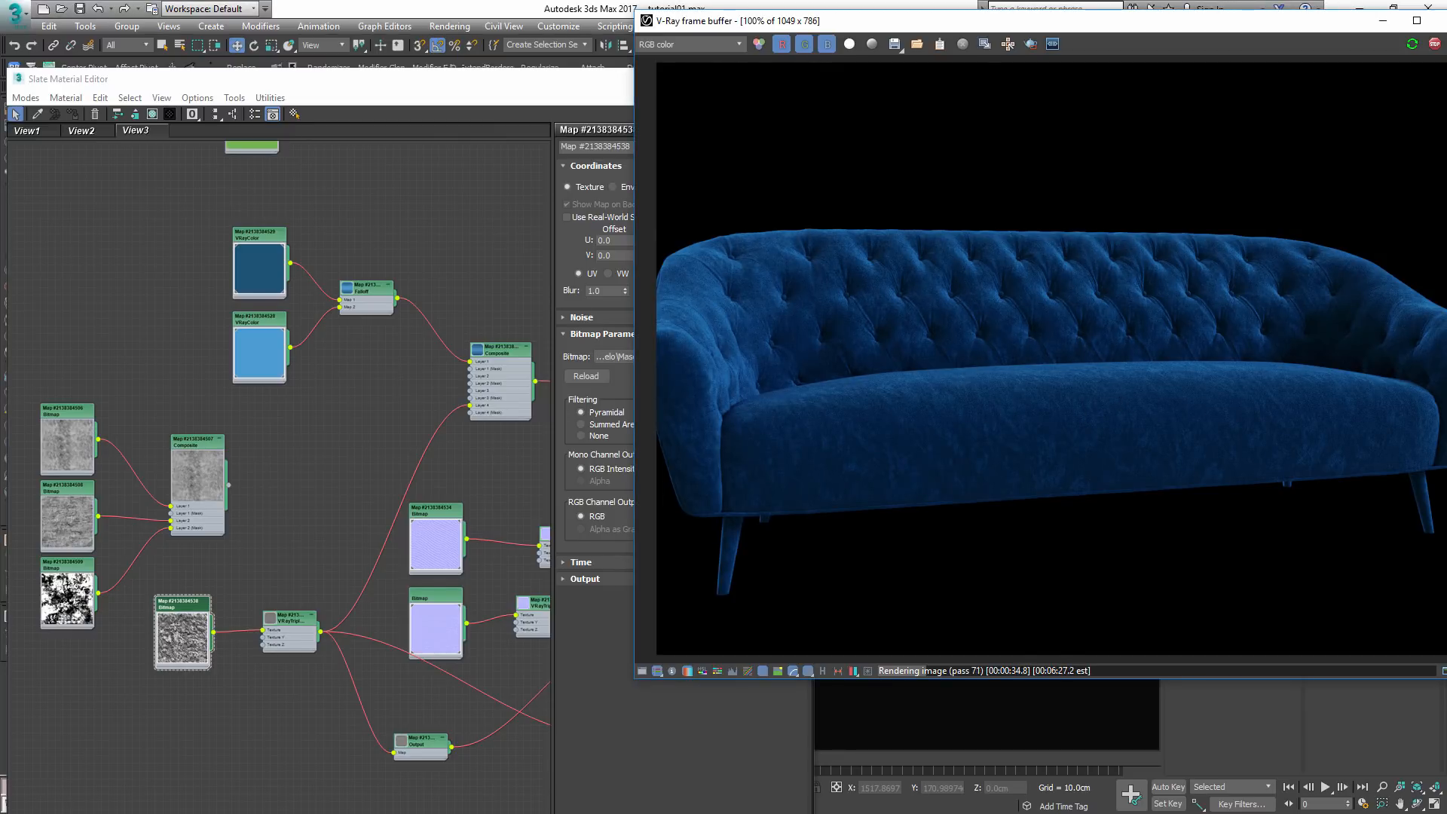
{"action": "left_click_drag", "start_coordinate": [235, 710], "coordinate": [242, 712]}
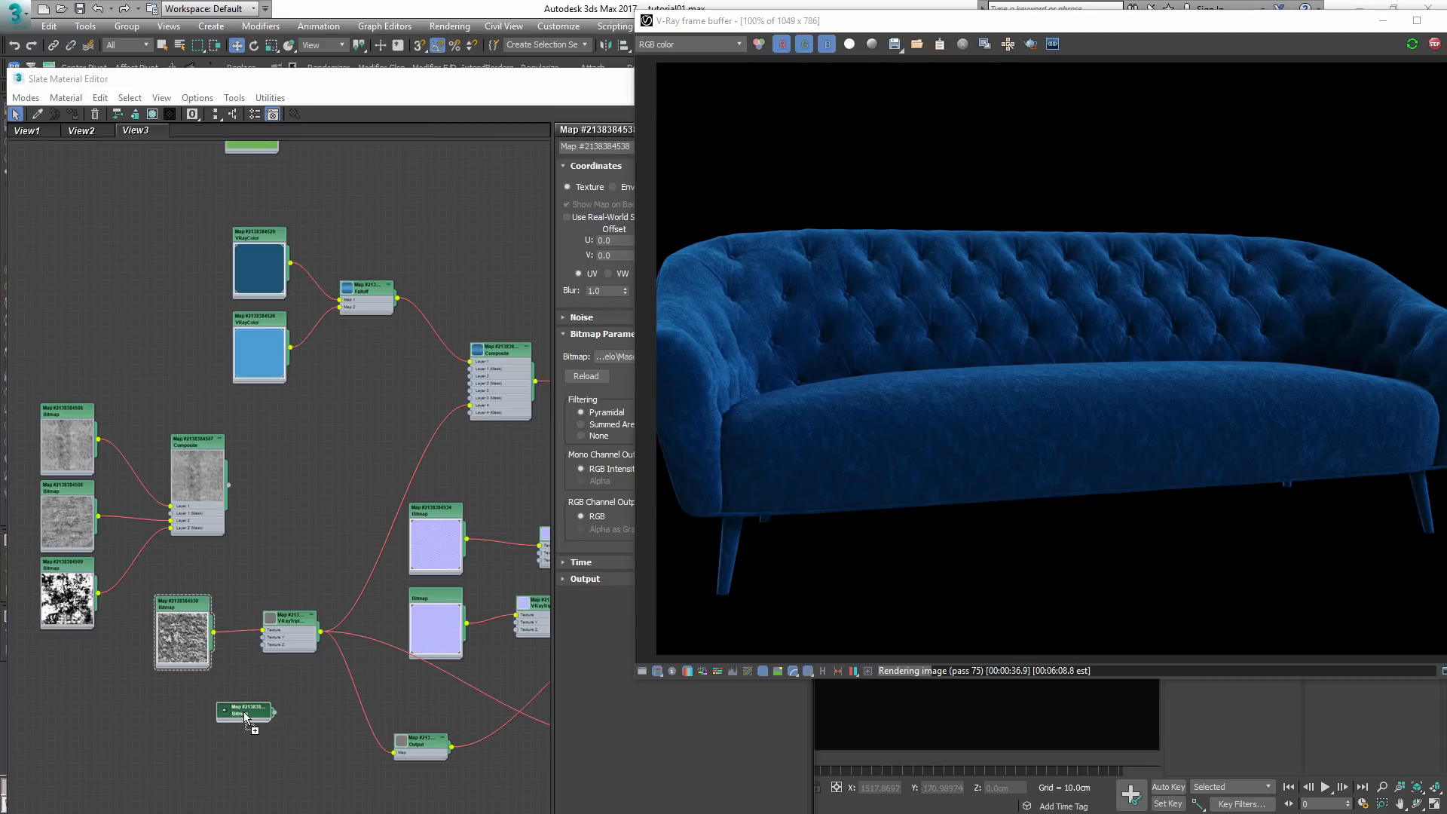
{"action": "double_click", "coordinate": [242, 712]}
{"action": "left_click", "coordinate": [780, 394]}
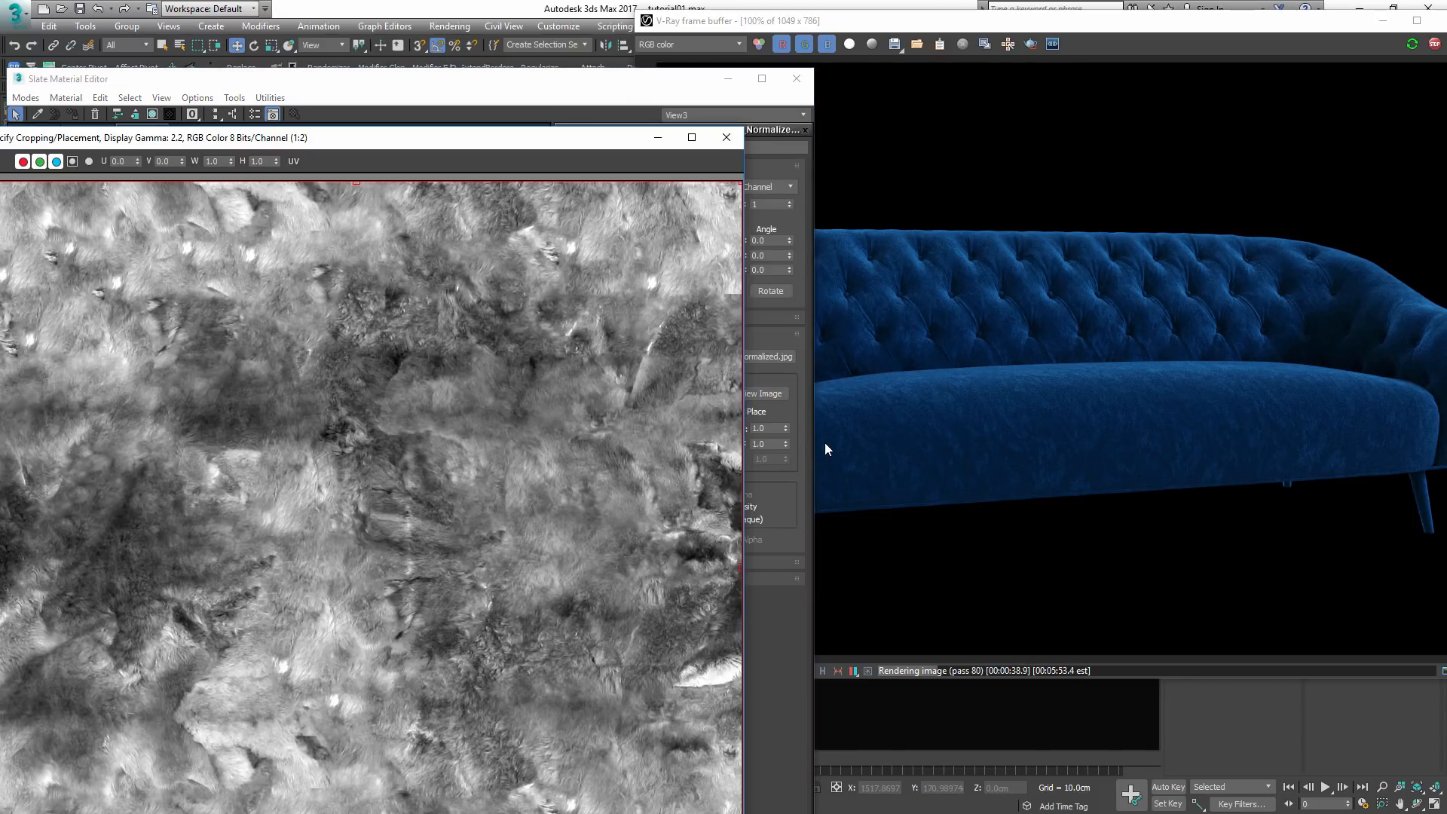
{"action": "left_click", "coordinate": [726, 137]}
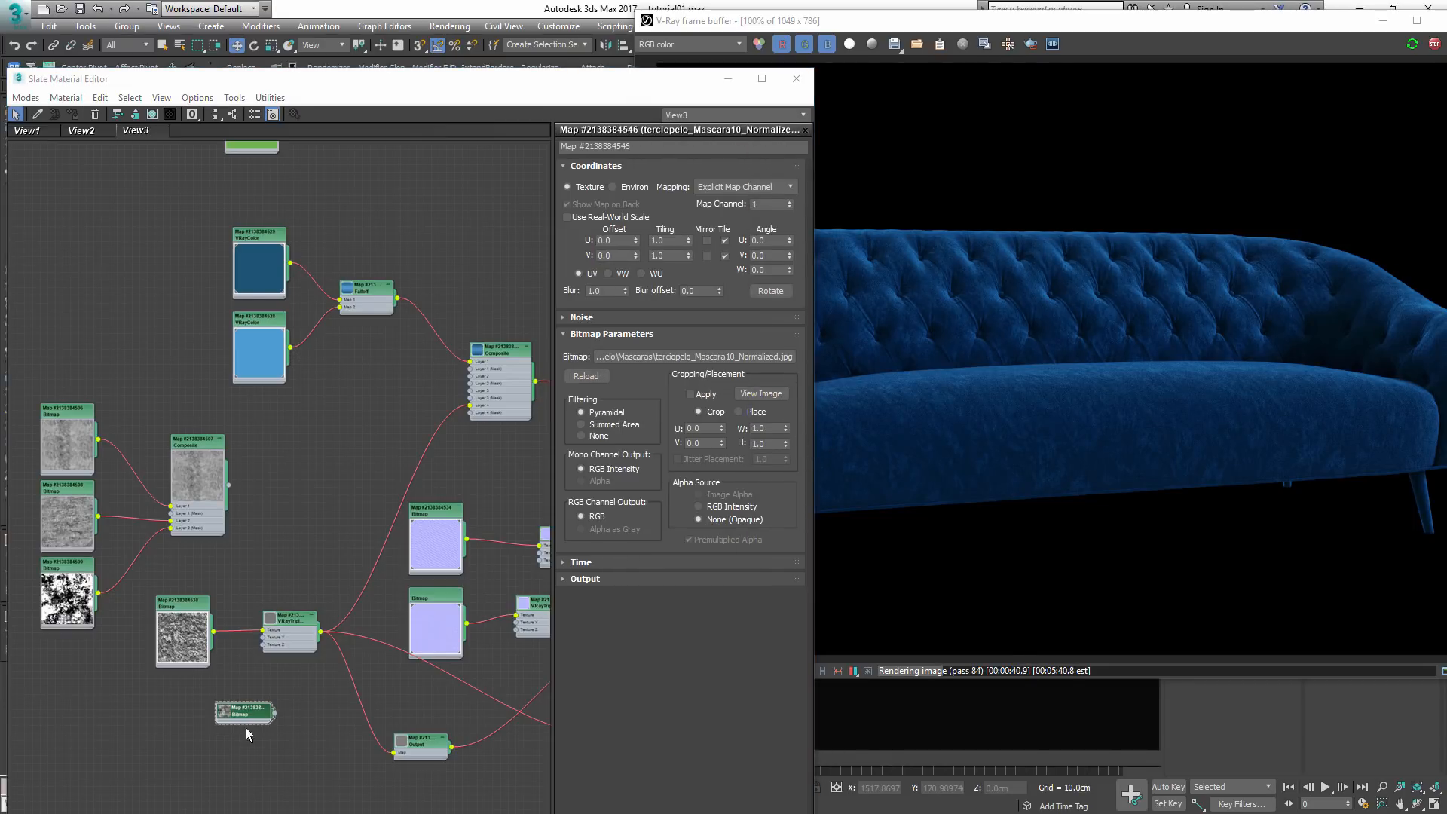
{"action": "key", "text": "Delete"}
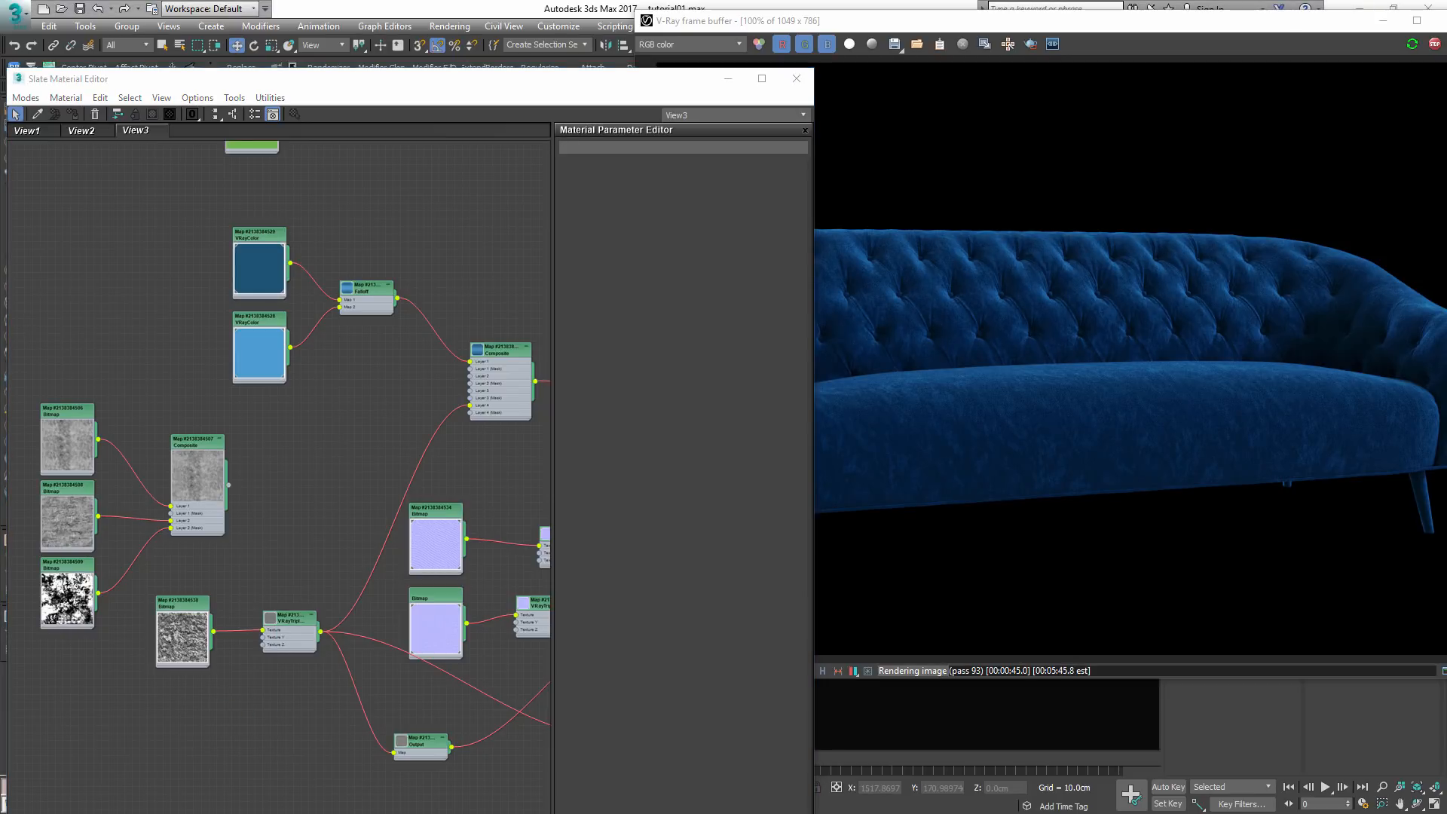
- Add the terciopelo_Mascara01_Normalized.jpg bitmap, preview its image, and connect it to the VRayTriplanarTex texture input in place of Mascara06
{"action": "left_click_drag", "start_coordinate": [153, 714], "coordinate": [155, 718]}
{"action": "double_click", "coordinate": [173, 728]}
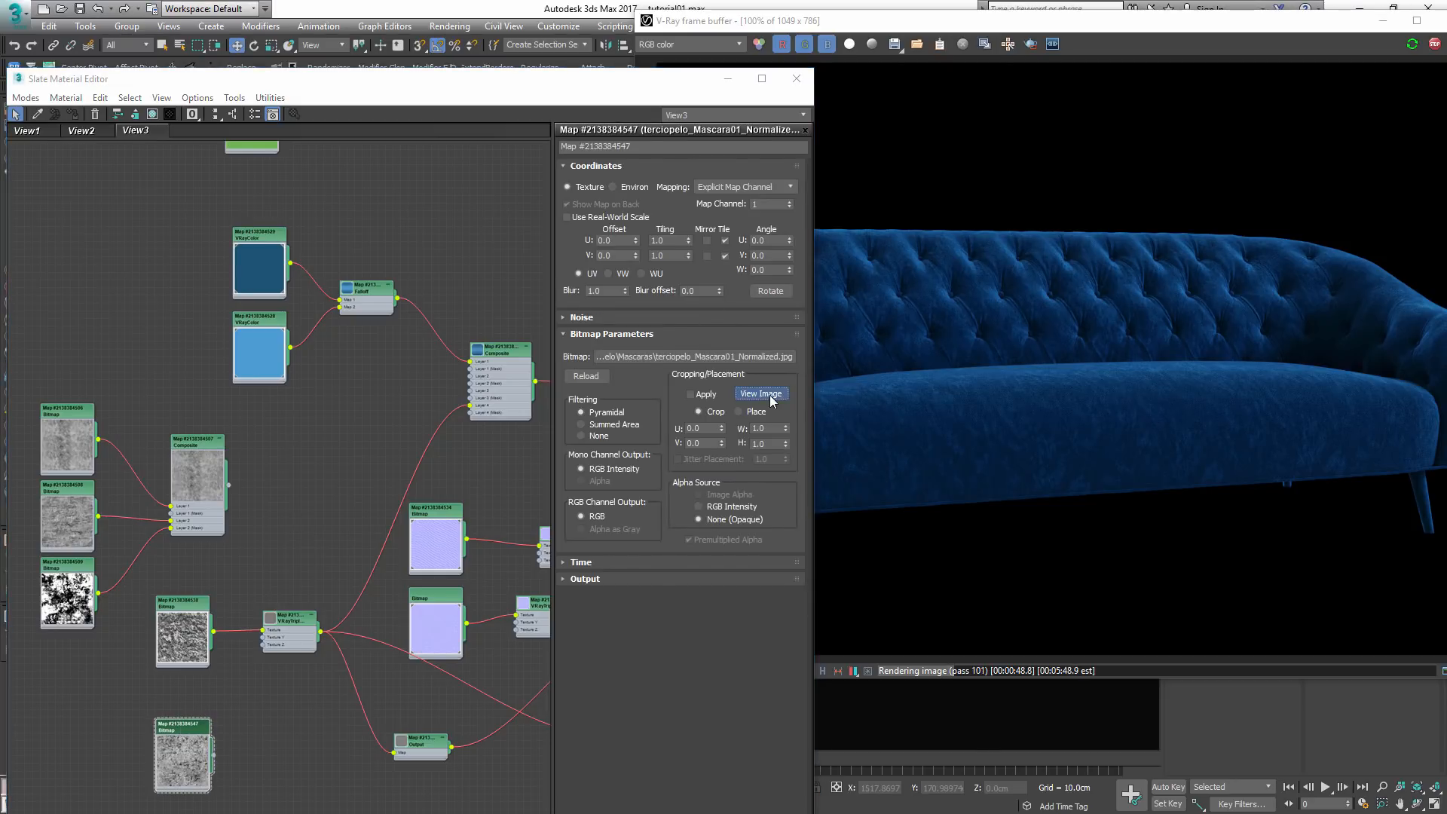
{"action": "left_click", "coordinate": [761, 393]}
{"action": "left_click_drag", "start_coordinate": [650, 141], "coordinate": [839, 85]}
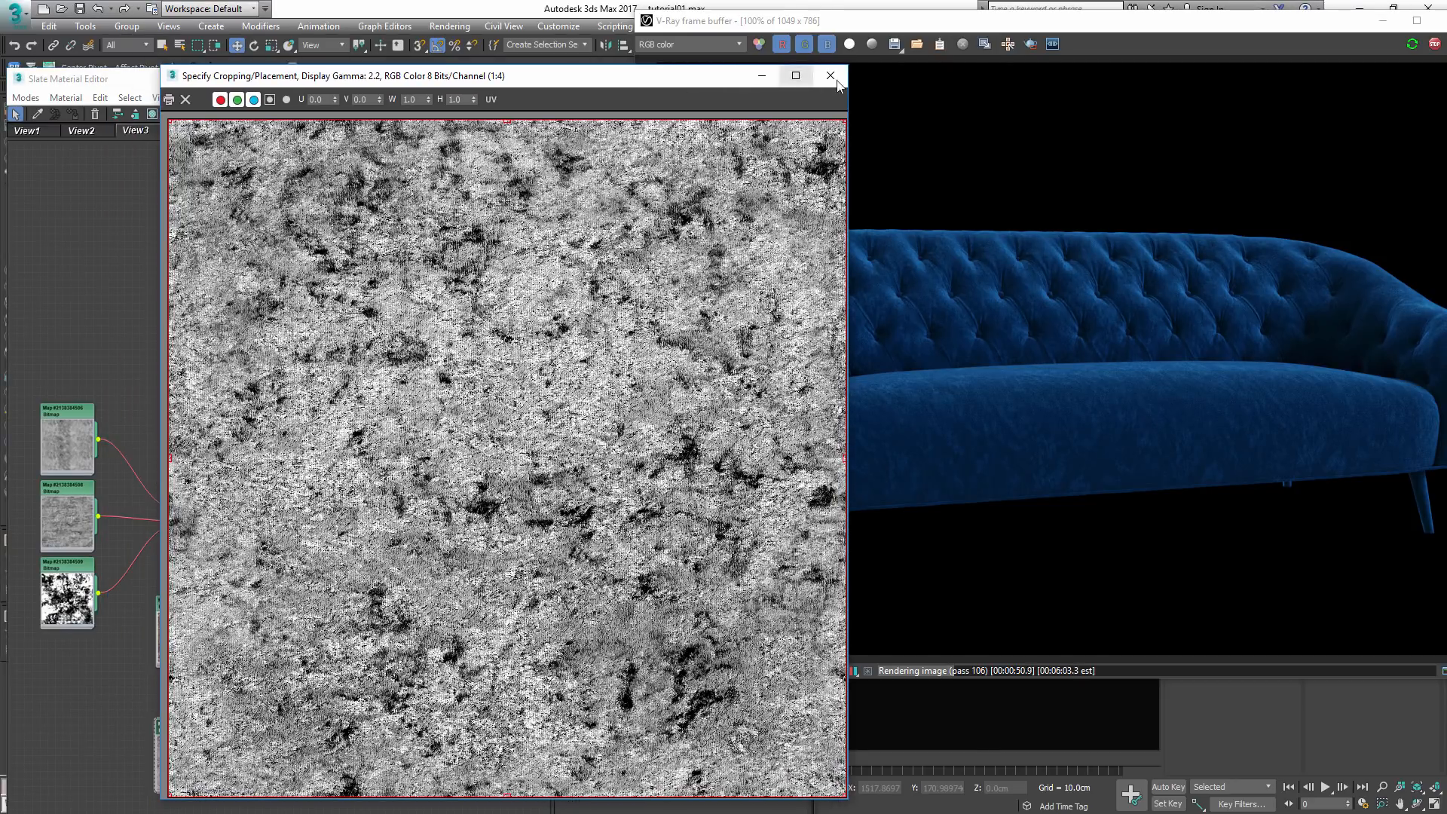
{"action": "left_click", "coordinate": [830, 75]}
{"action": "left_click_drag", "start_coordinate": [214, 754], "coordinate": [273, 642]}
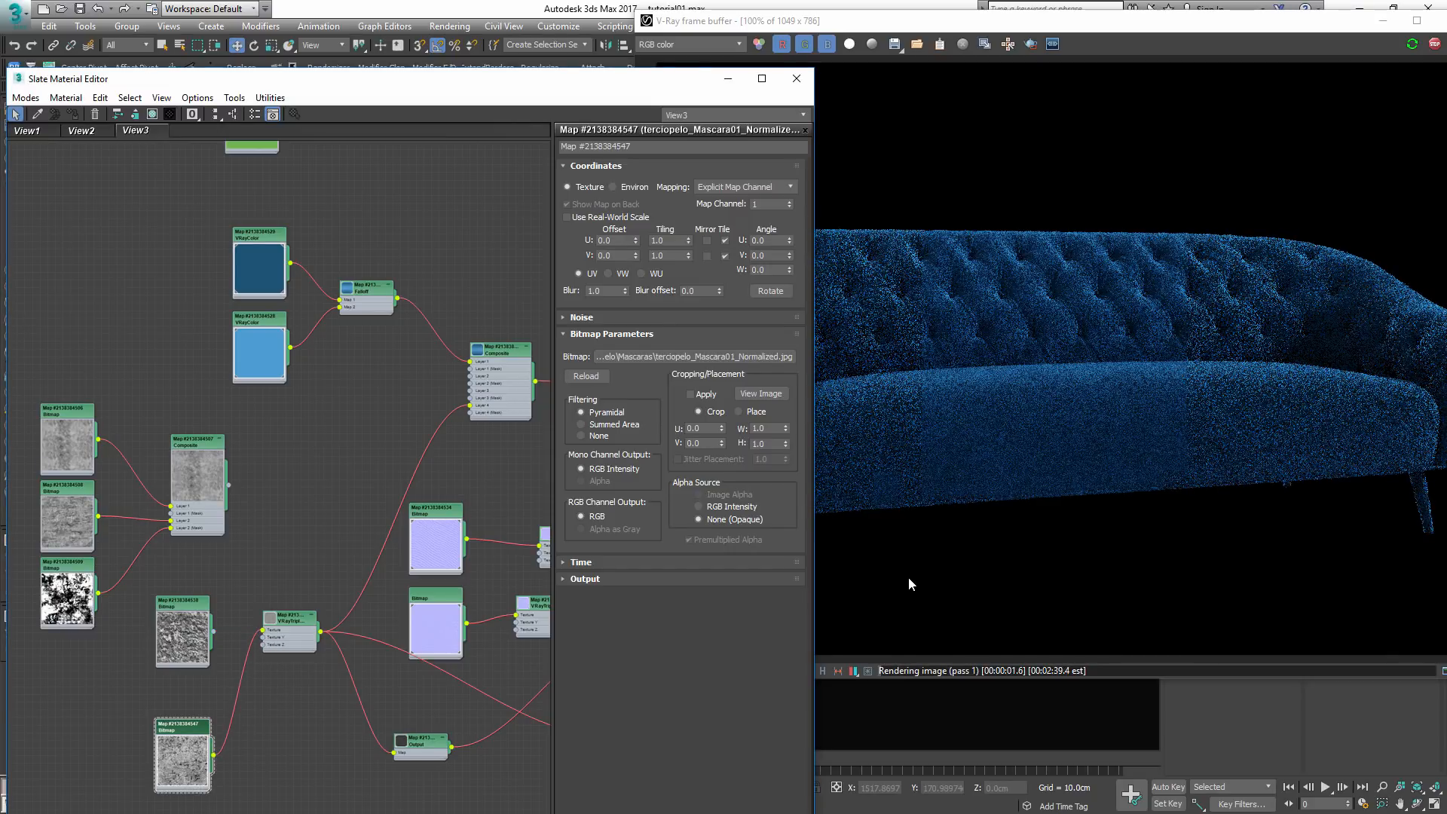
{"action": "left_click", "coordinate": [972, 380]}
- Set the opacity of Layer 4 in the colour Composite map to 75, trying 50 and 60 first
{"action": "left_click", "coordinate": [434, 543]}
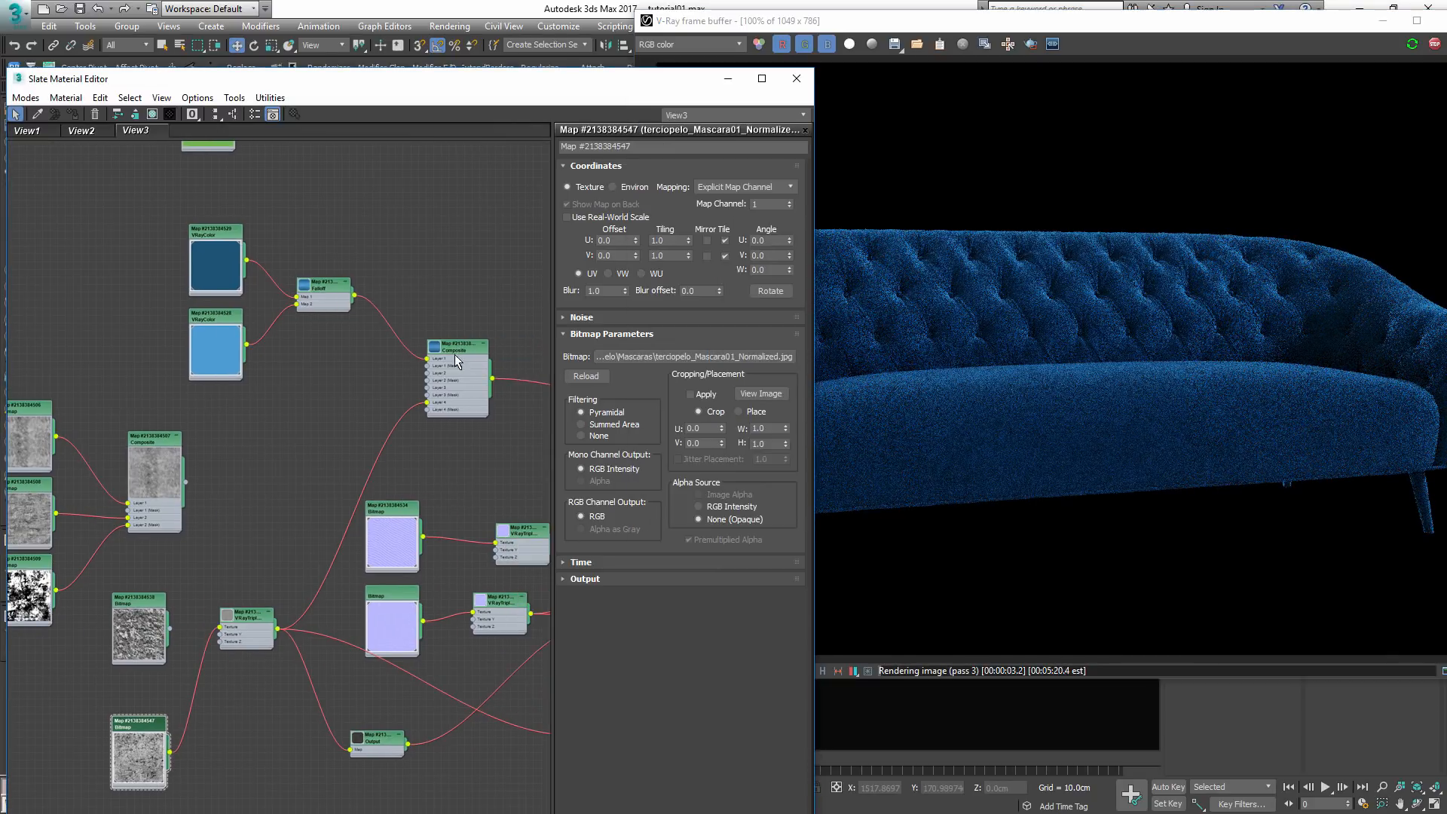
{"action": "double_click", "coordinate": [454, 354]}
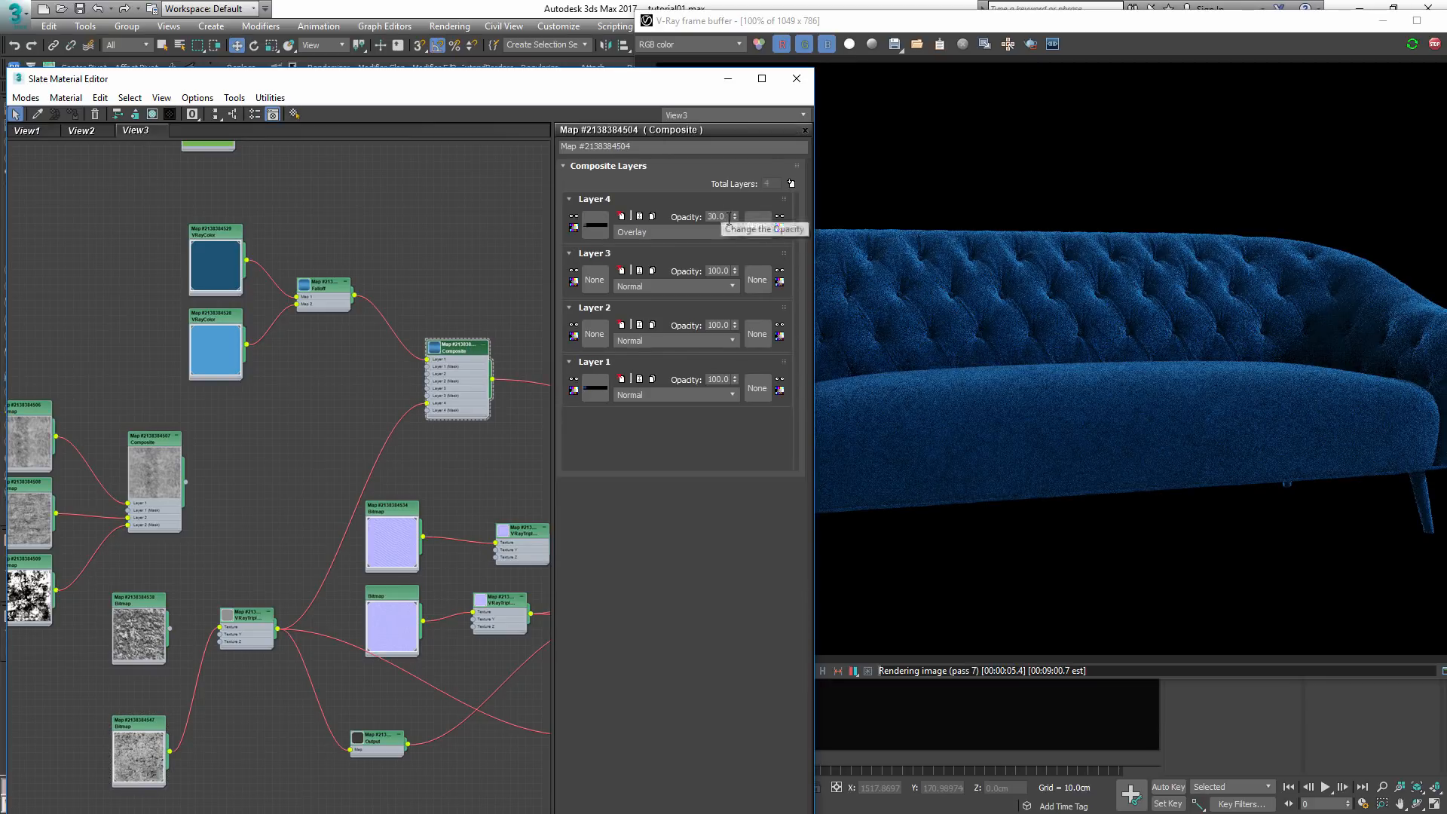
{"action": "double_click", "coordinate": [717, 216]}
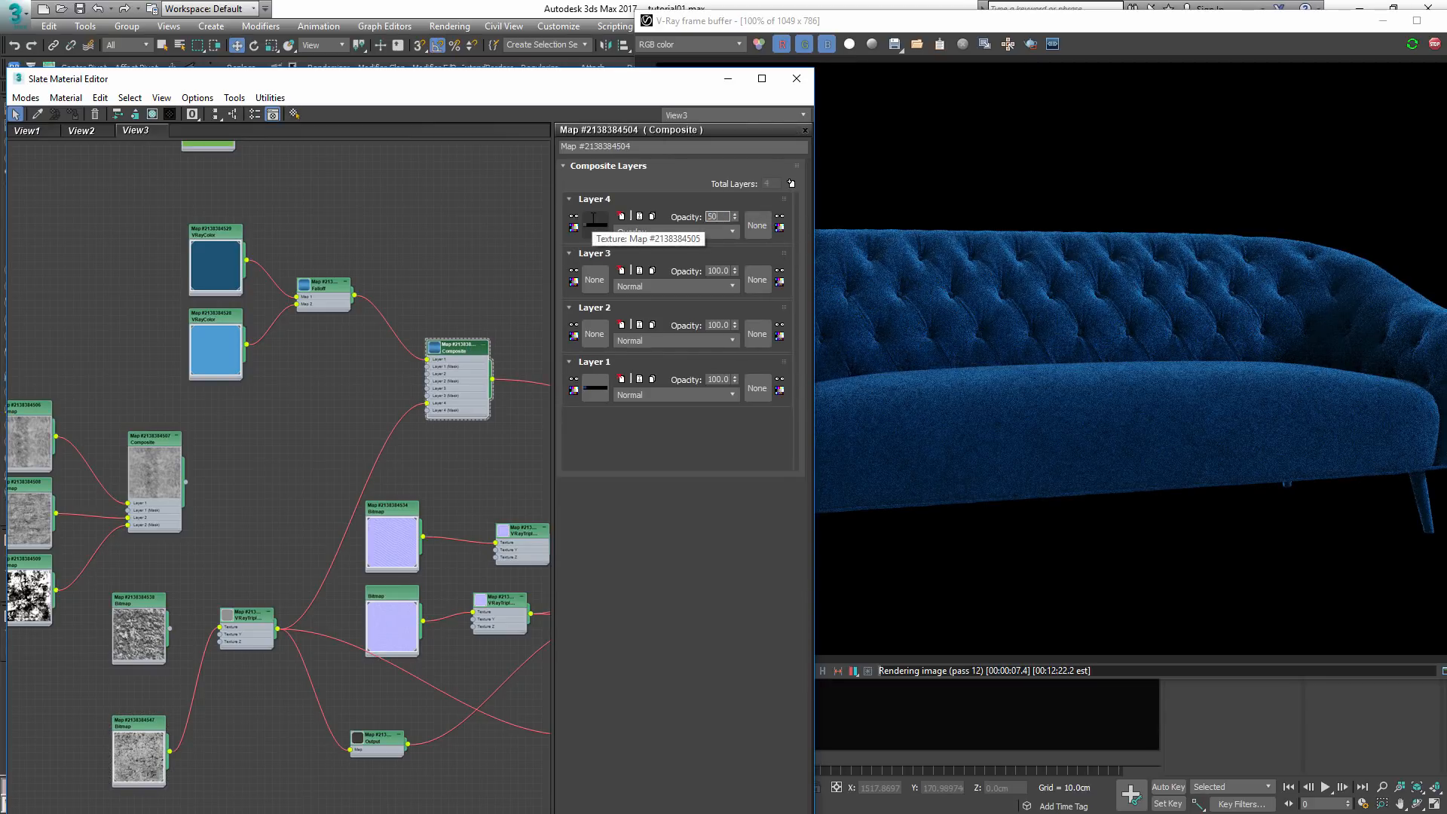
{"action": "key", "text": "Return"}
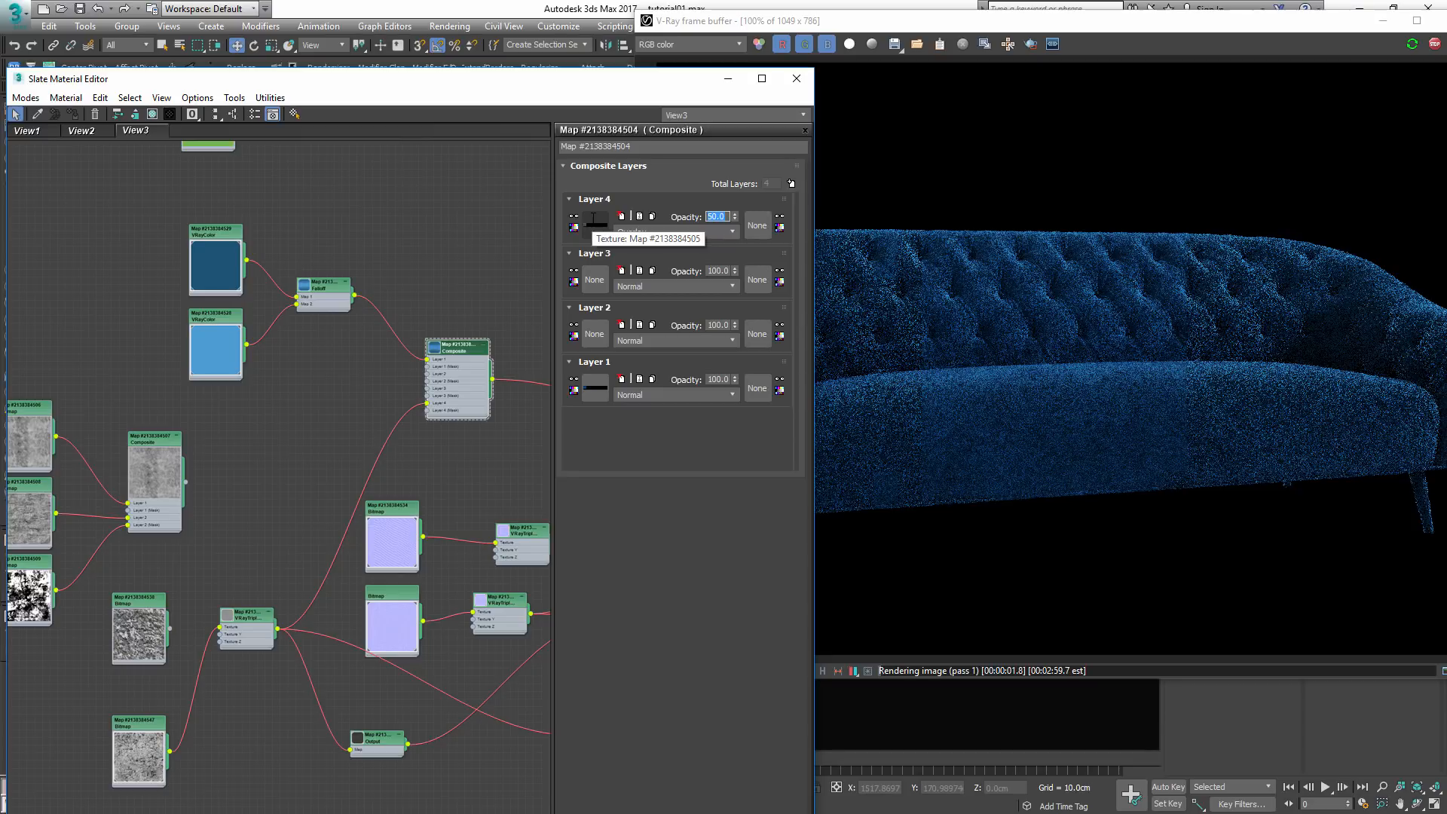
{"action": "type", "text": "60"}
{"action": "key", "text": "Return"}
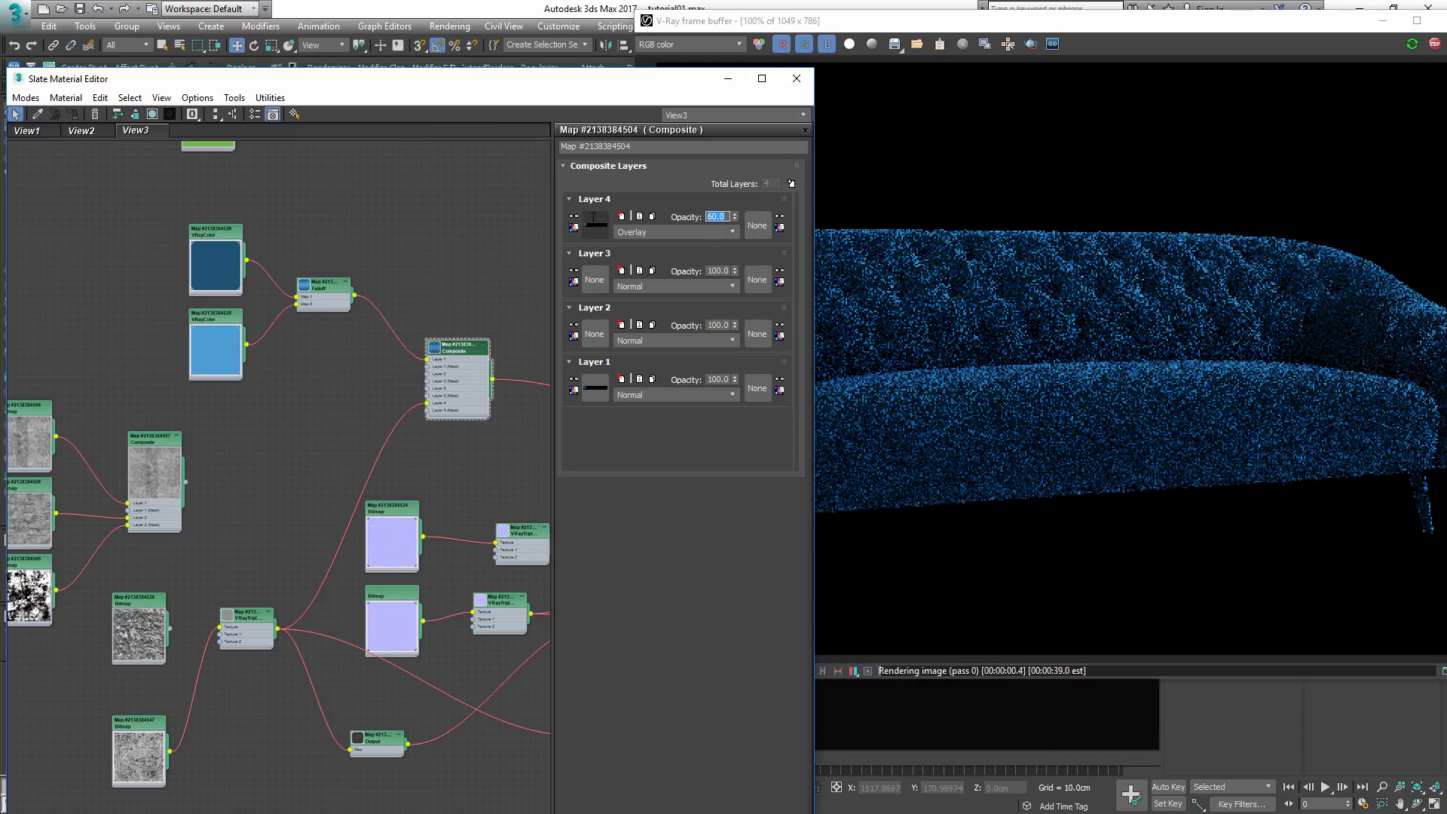
{"action": "type", "text": "7"}
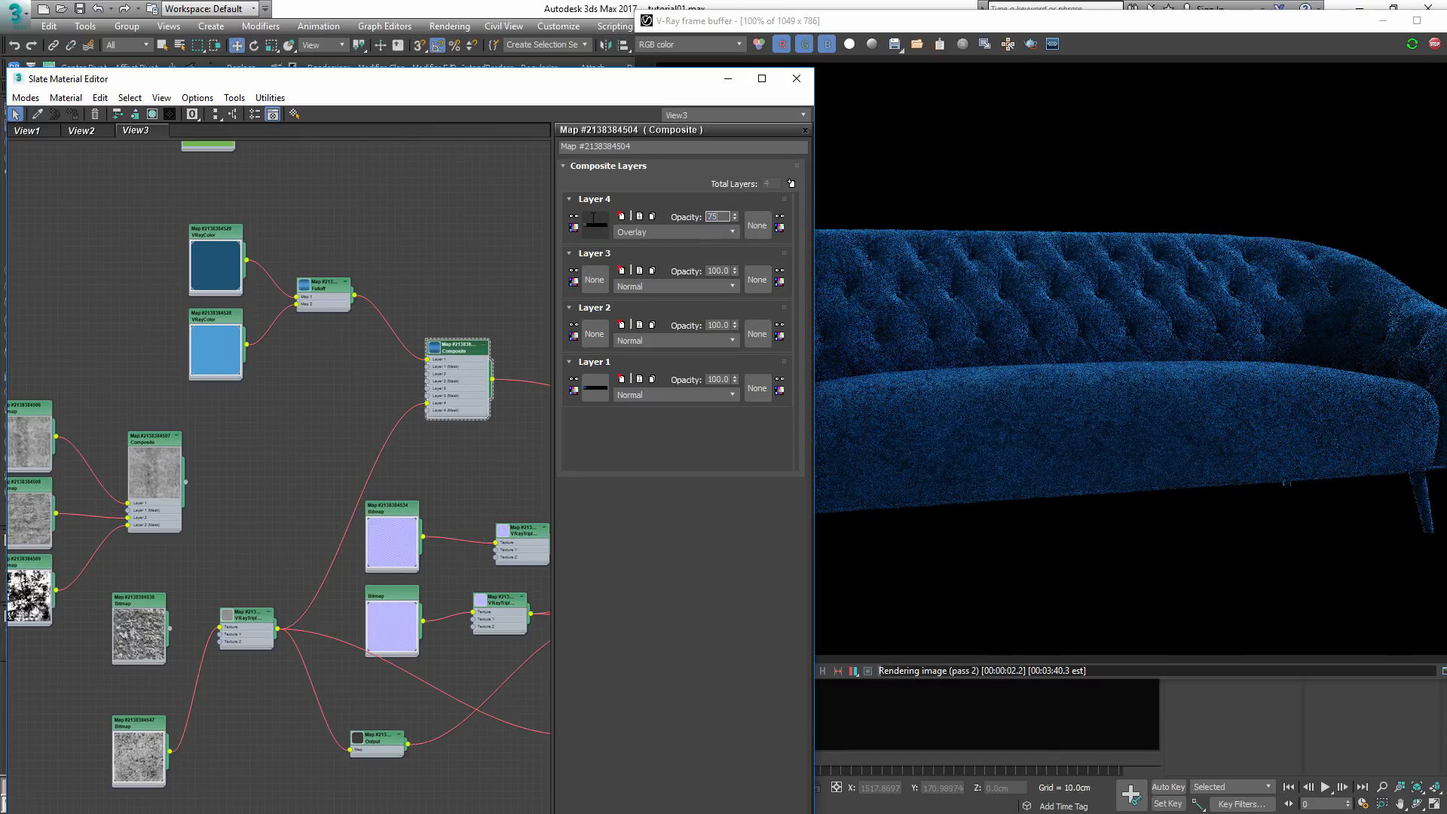
{"action": "type", "text": "5"}
{"action": "key", "text": "Return"}
{"action": "left_click", "coordinate": [1060, 428]}
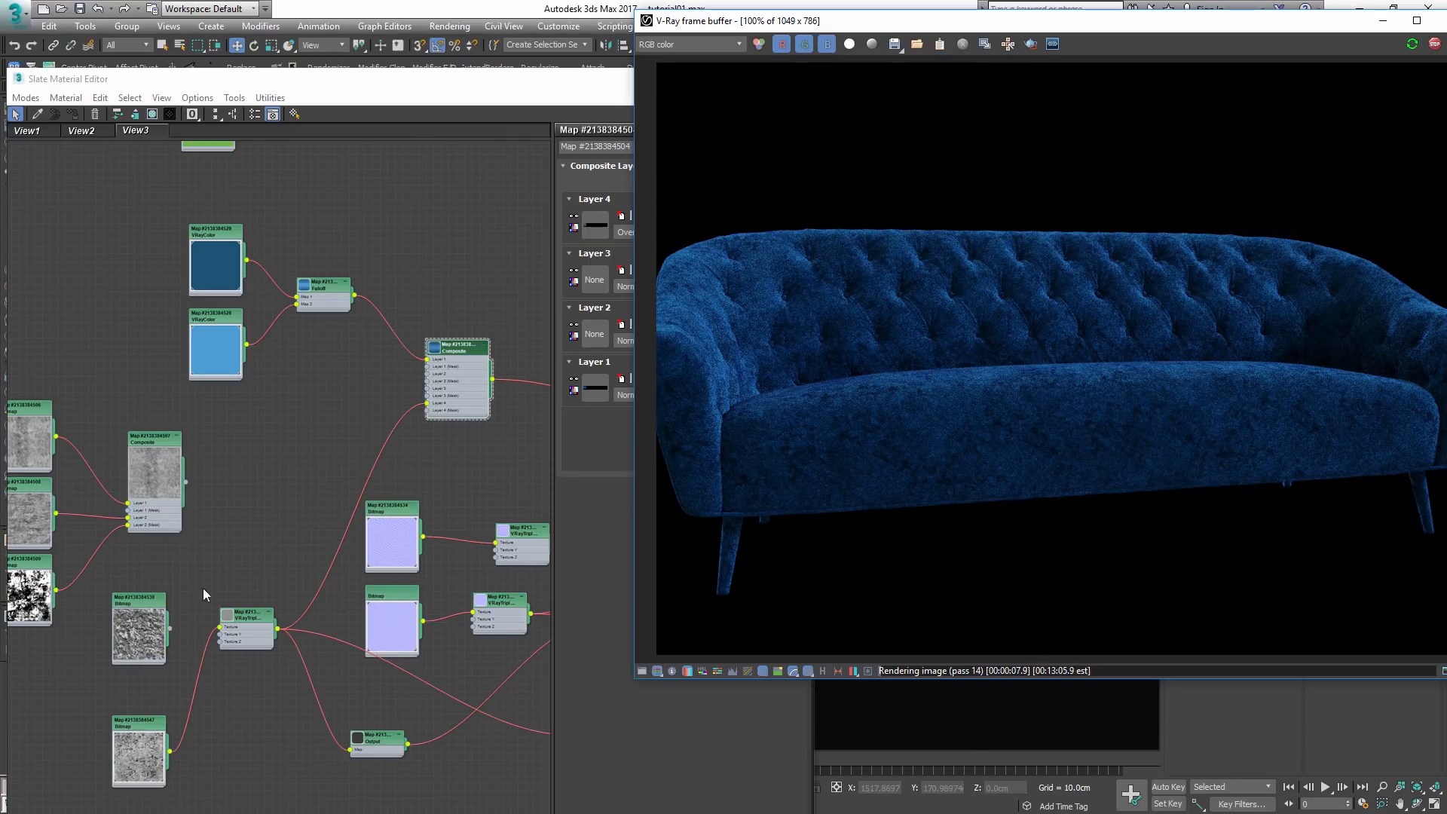
- Set the mask's VRayTriplanarTex size to 100 cm
{"action": "double_click", "coordinate": [230, 622]}
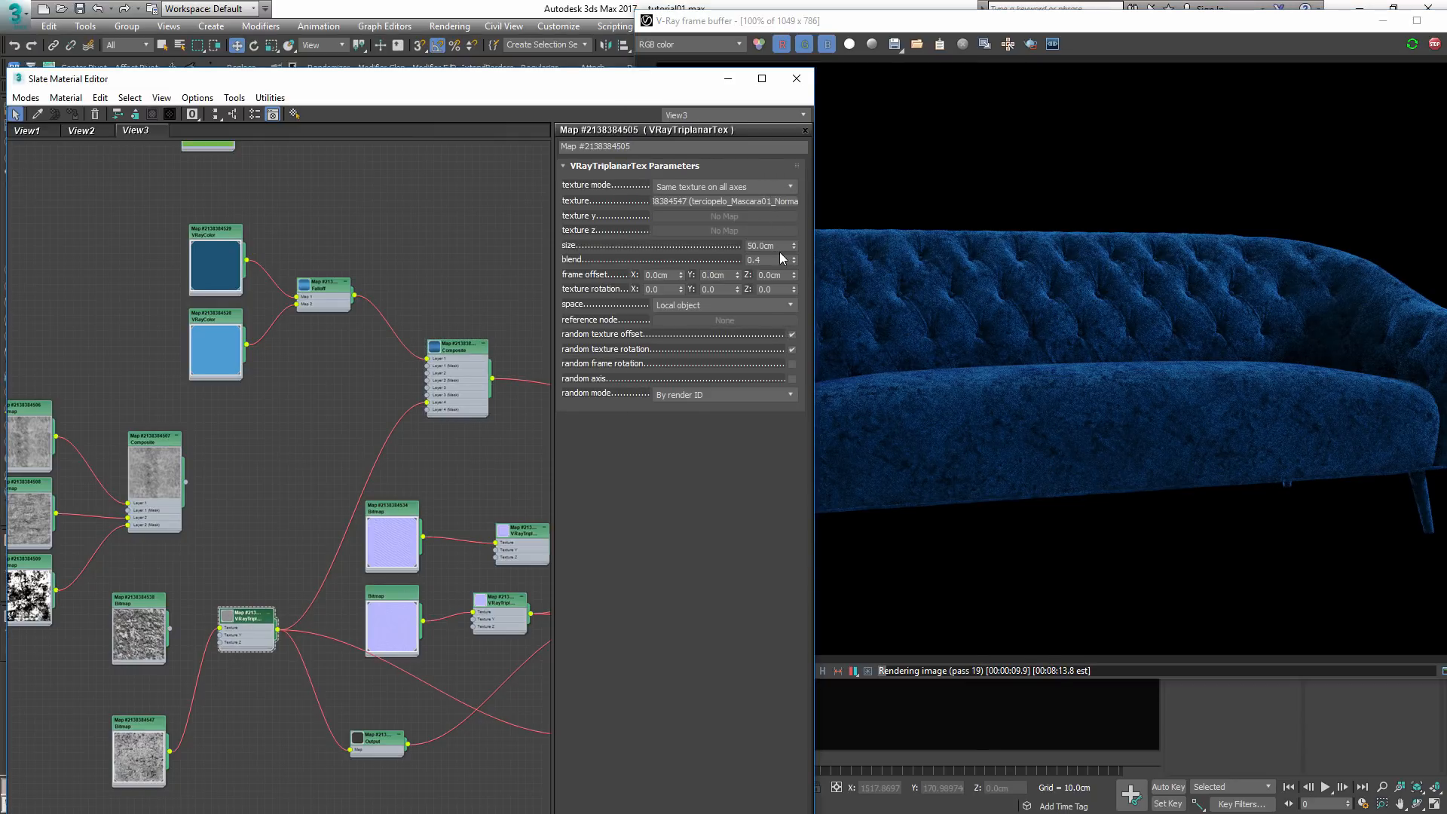
{"action": "double_click", "coordinate": [769, 246]}
{"action": "type", "text": "100"}
{"action": "key", "text": "Return"}
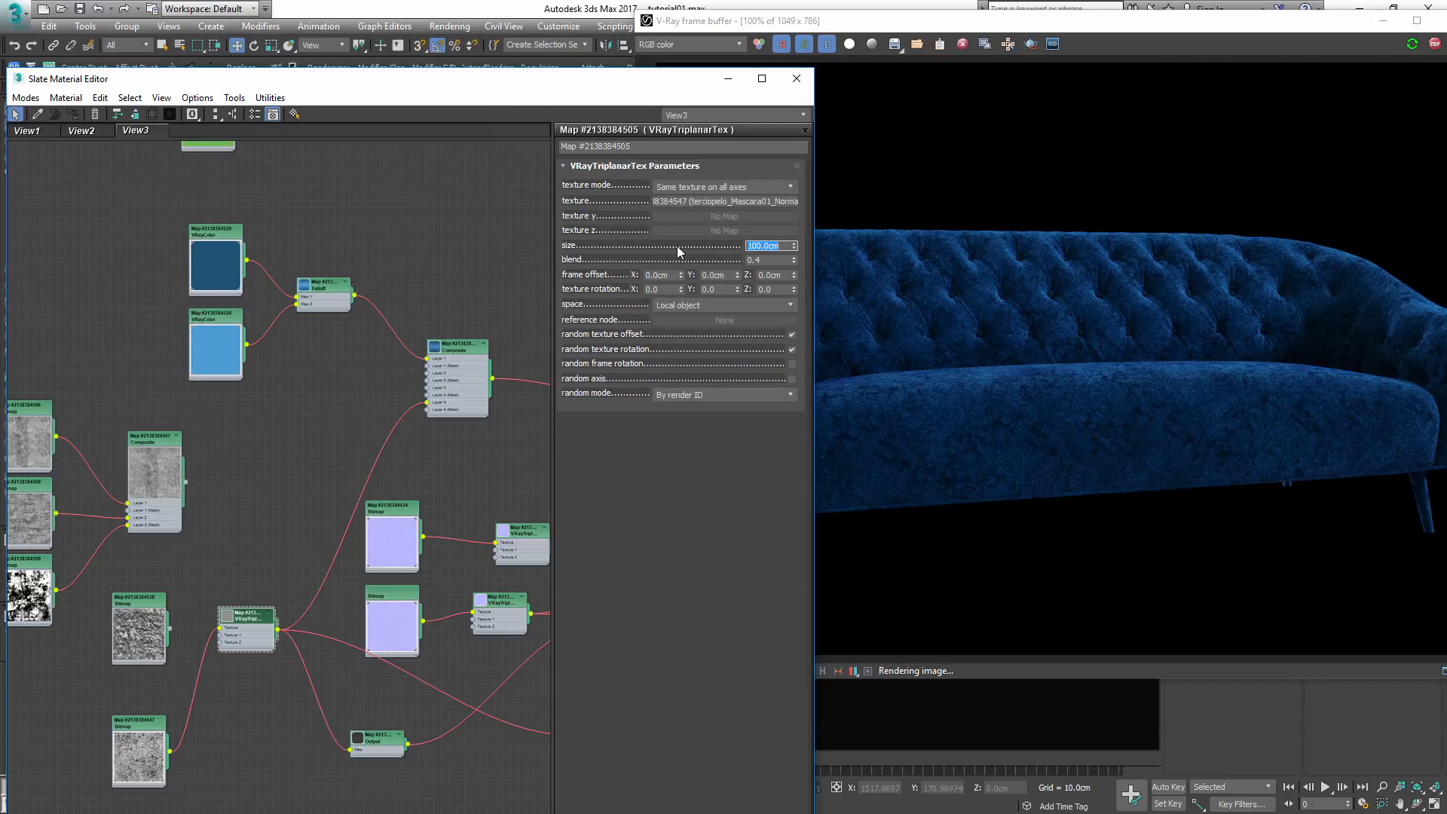
{"action": "left_click", "coordinate": [1001, 386]}
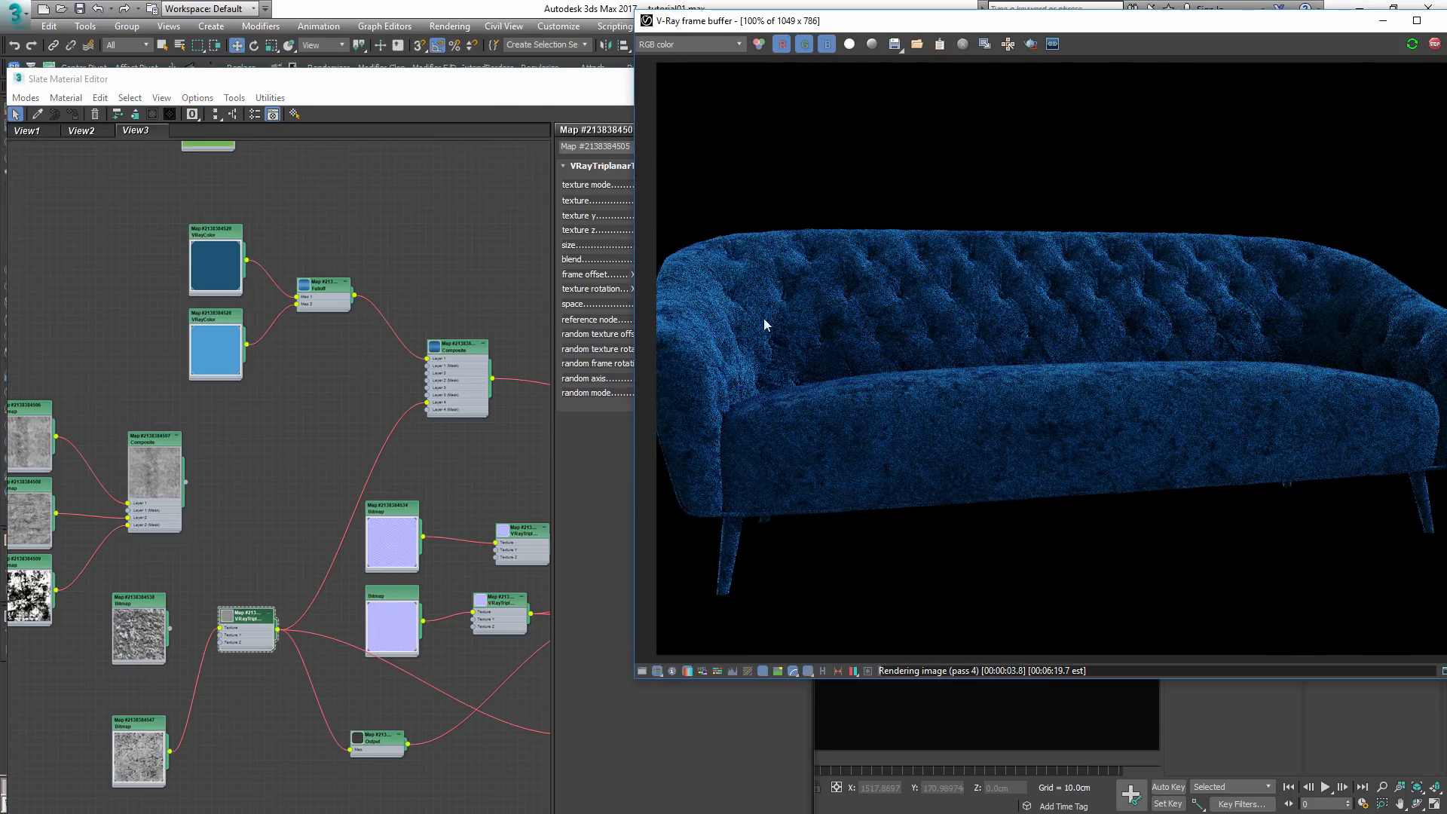
- Put away the material editor, examine the velvet render up close from an angled view, and close the frame buffer
{"action": "left_click", "coordinate": [597, 80]}
{"action": "left_click", "coordinate": [692, 80]}
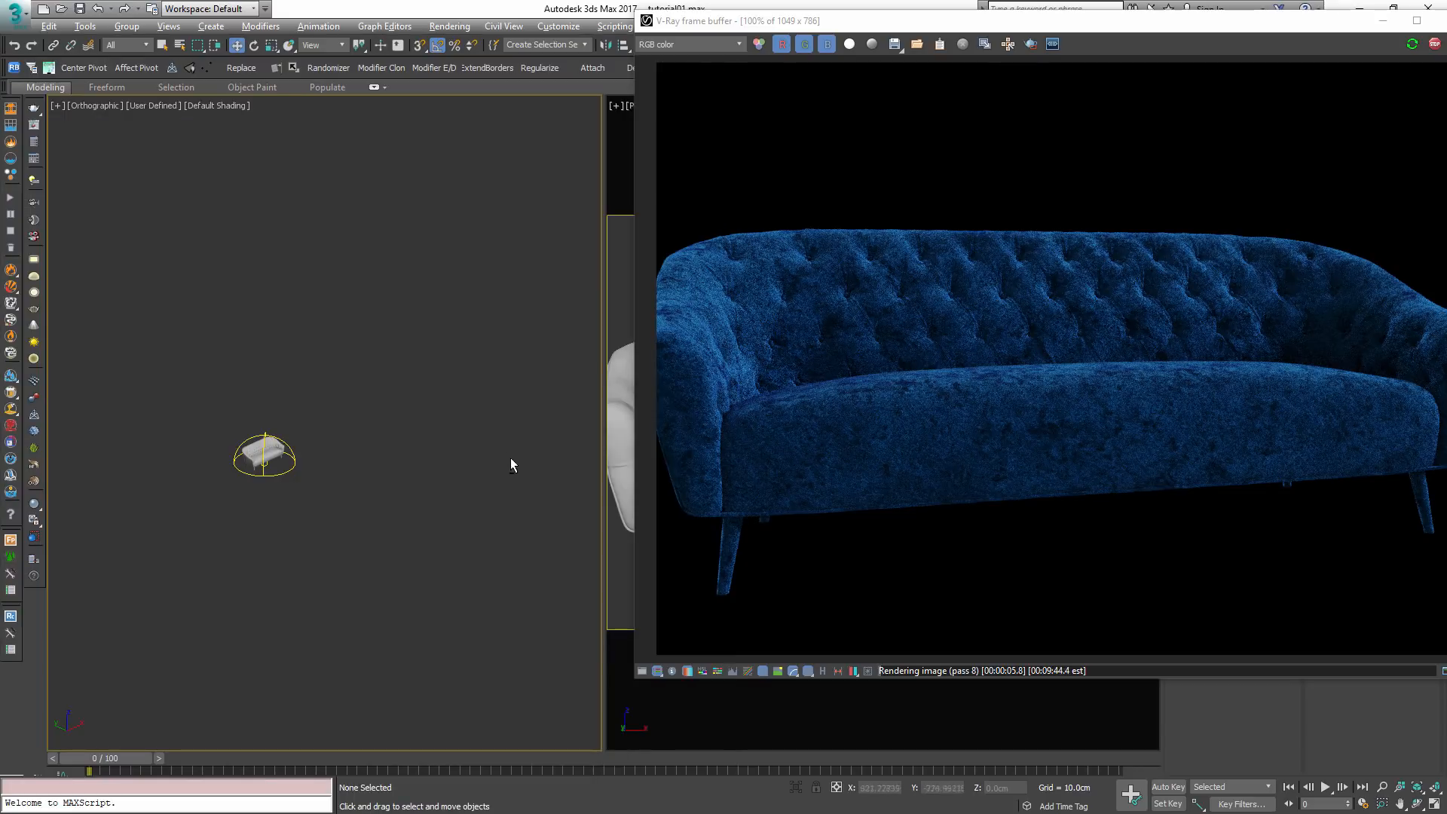
{"action": "left_click_drag", "start_coordinate": [829, 20], "coordinate": [177, 49]}
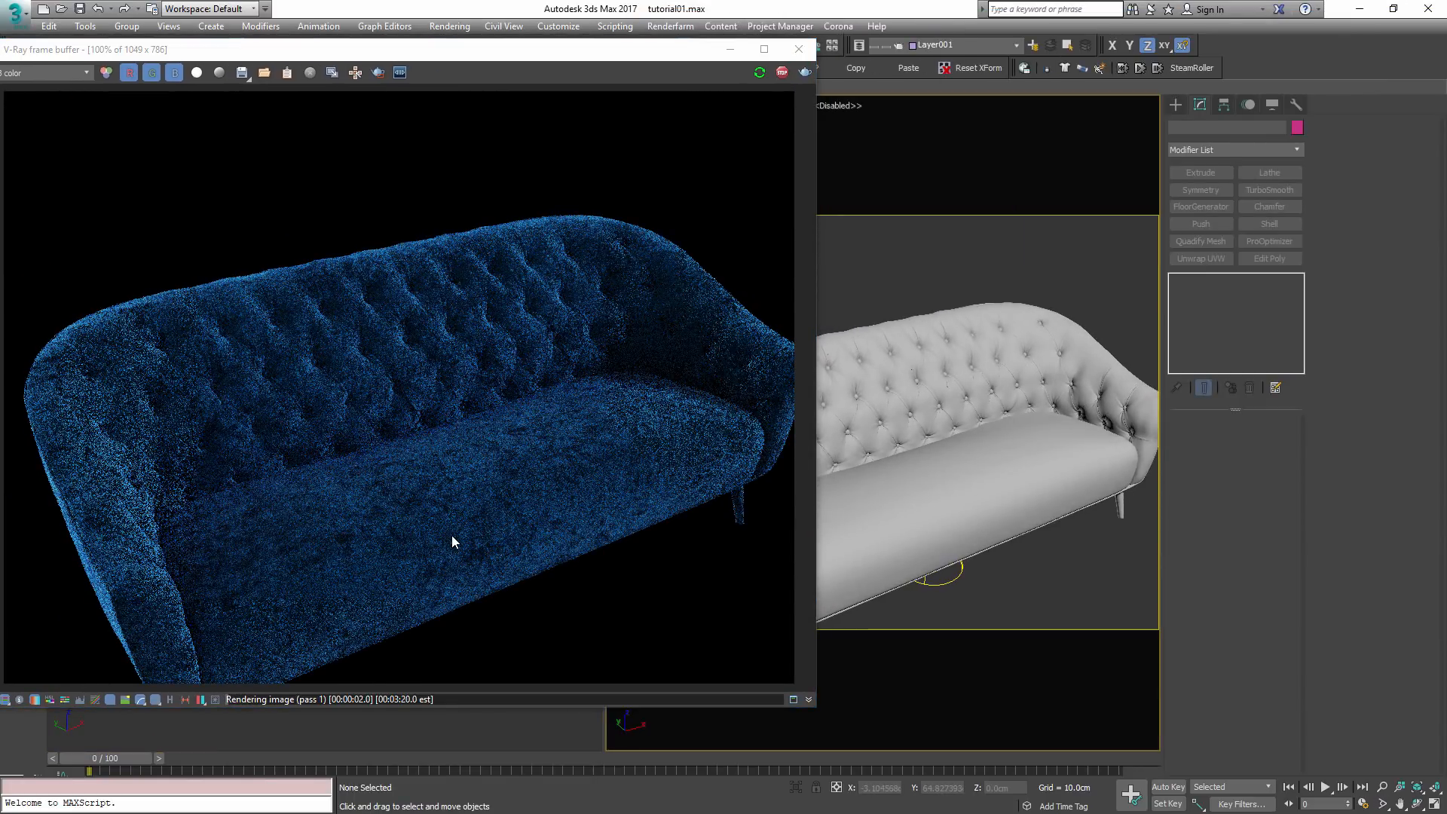
{"action": "scroll", "coordinate": [113, 381], "scroll_direction": "up", "scroll_amount": 2}
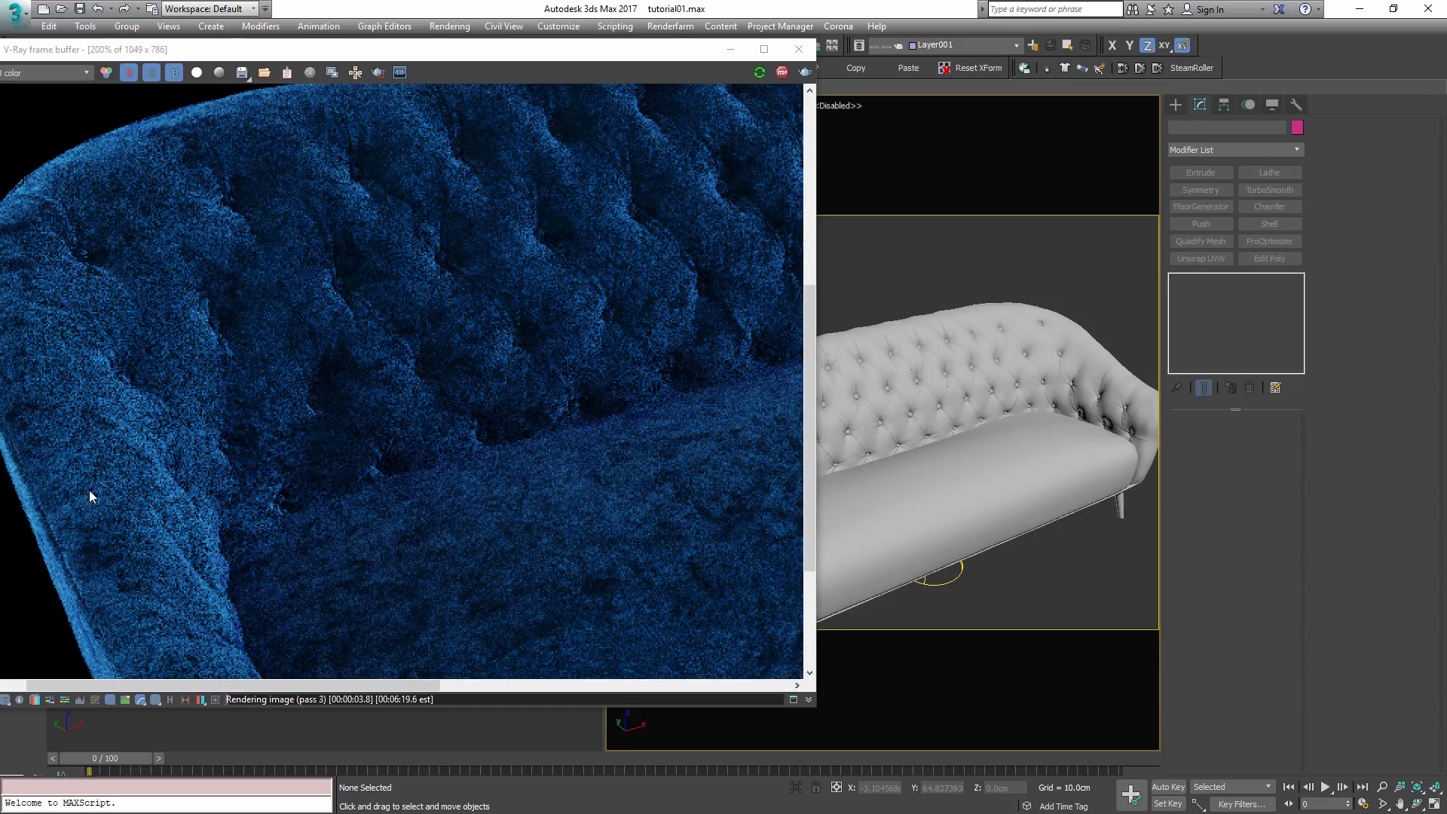
{"action": "scroll", "coordinate": [92, 493], "scroll_direction": "down", "scroll_amount": 2}
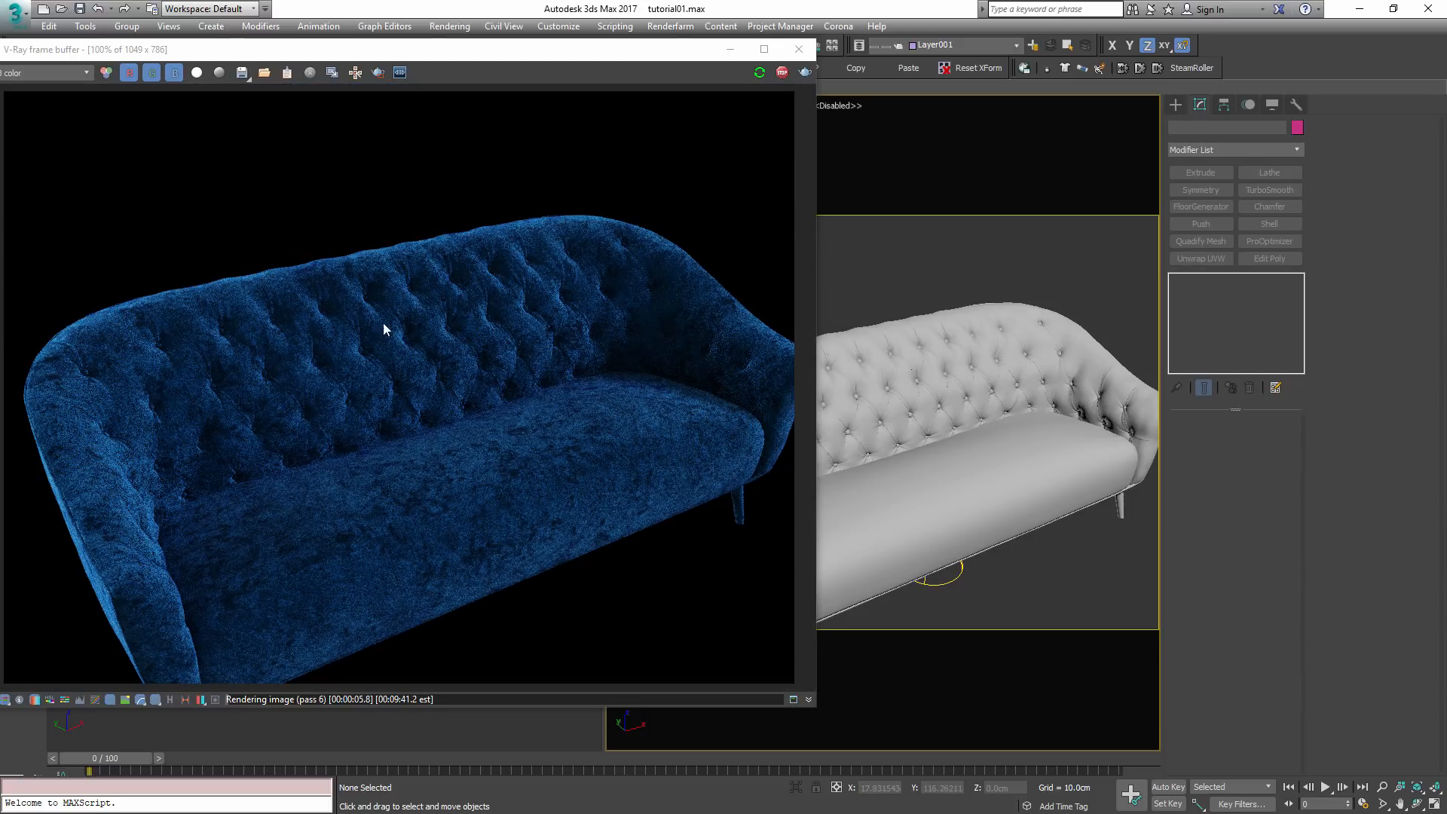
{"action": "left_click", "coordinate": [799, 49]}
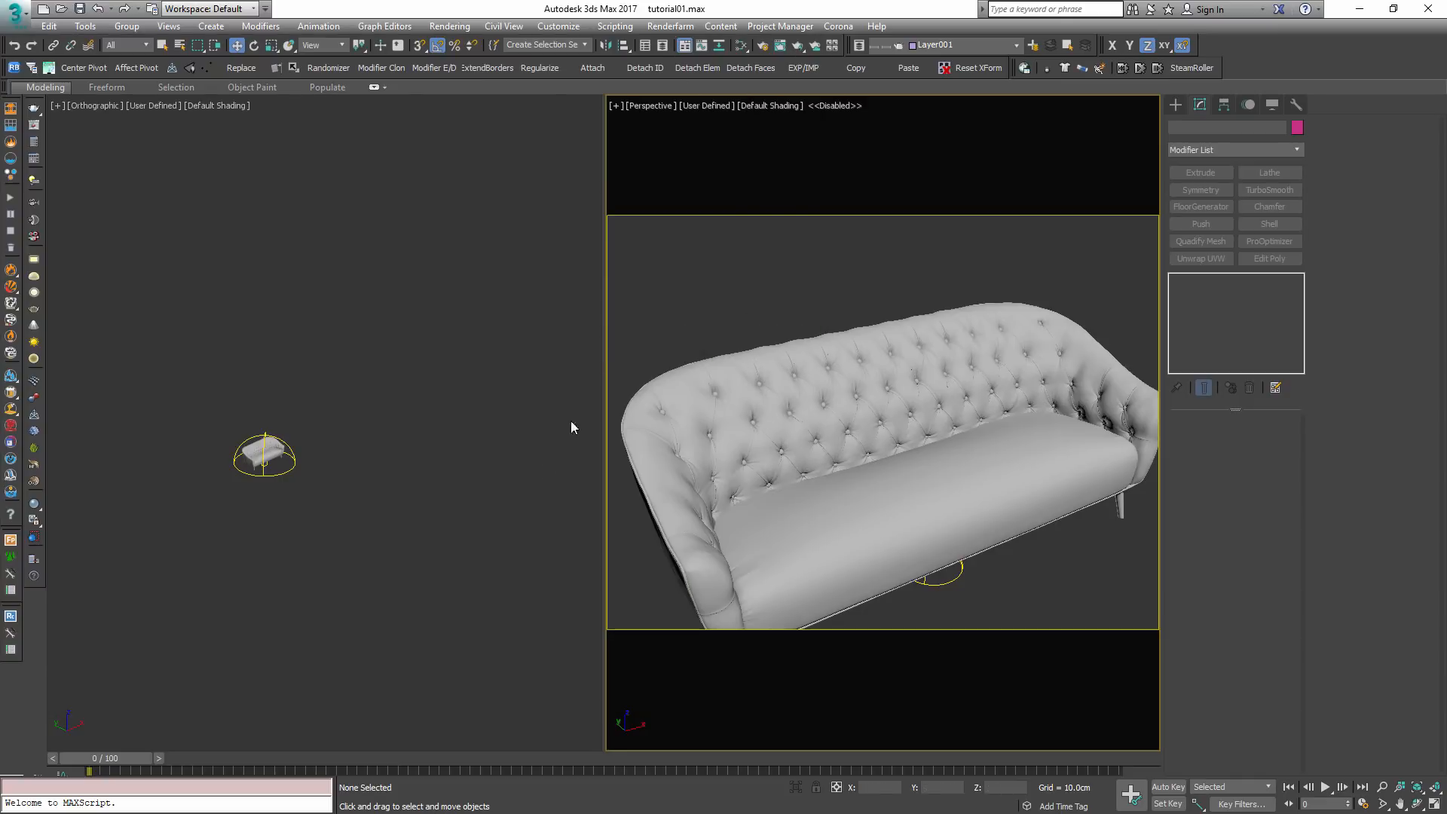
{"action": "left_click", "coordinate": [1177, 104]}
{"action": "left_click", "coordinate": [1203, 196]}
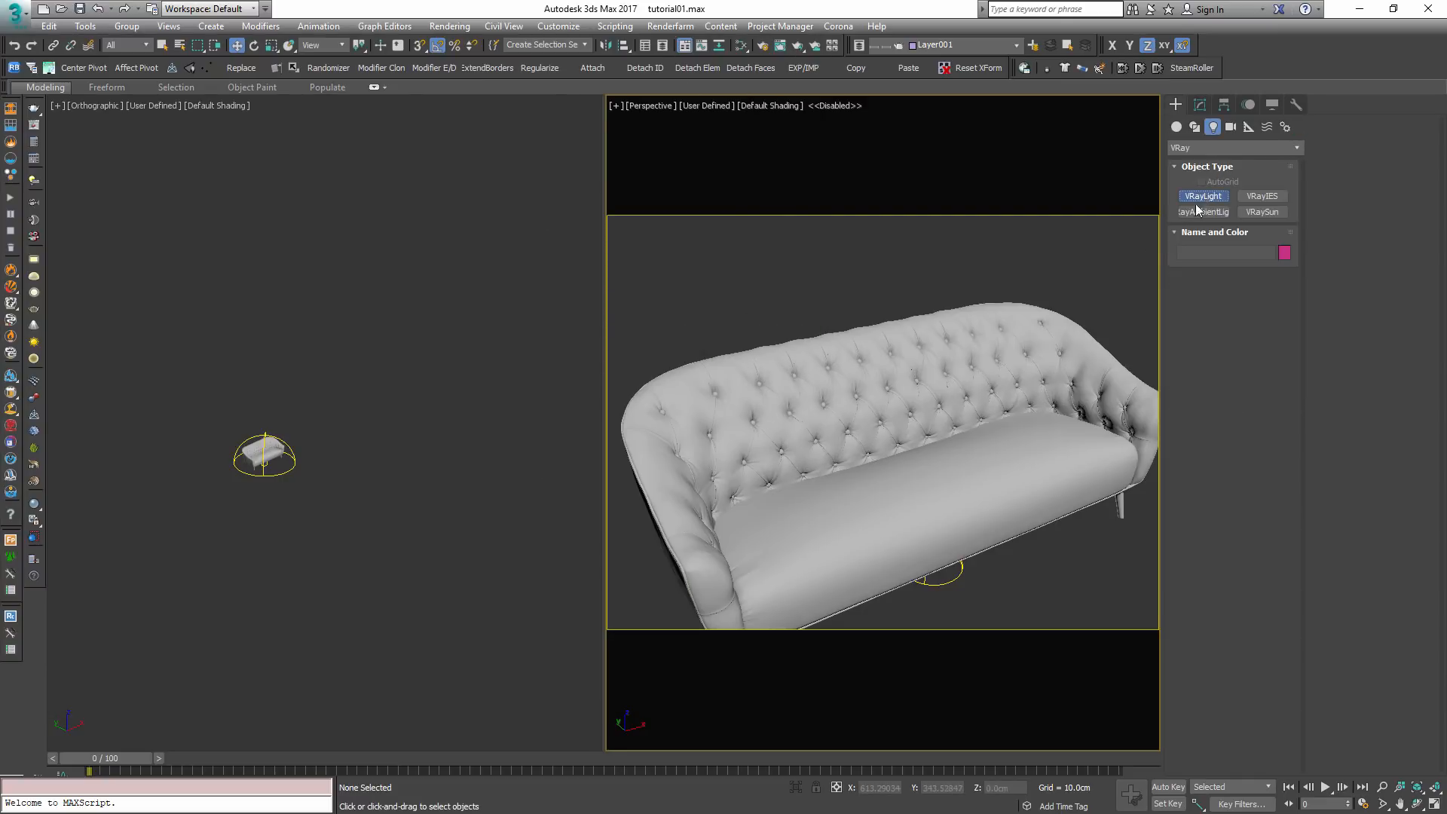
{"action": "middle_click_drag", "start_coordinate": [392, 554], "coordinate": [360, 582]}
{"action": "key", "text": "t"}
{"action": "scroll", "coordinate": [410, 517], "scroll_direction": "down", "scroll_amount": 2}
{"action": "left_click", "coordinate": [434, 407]}
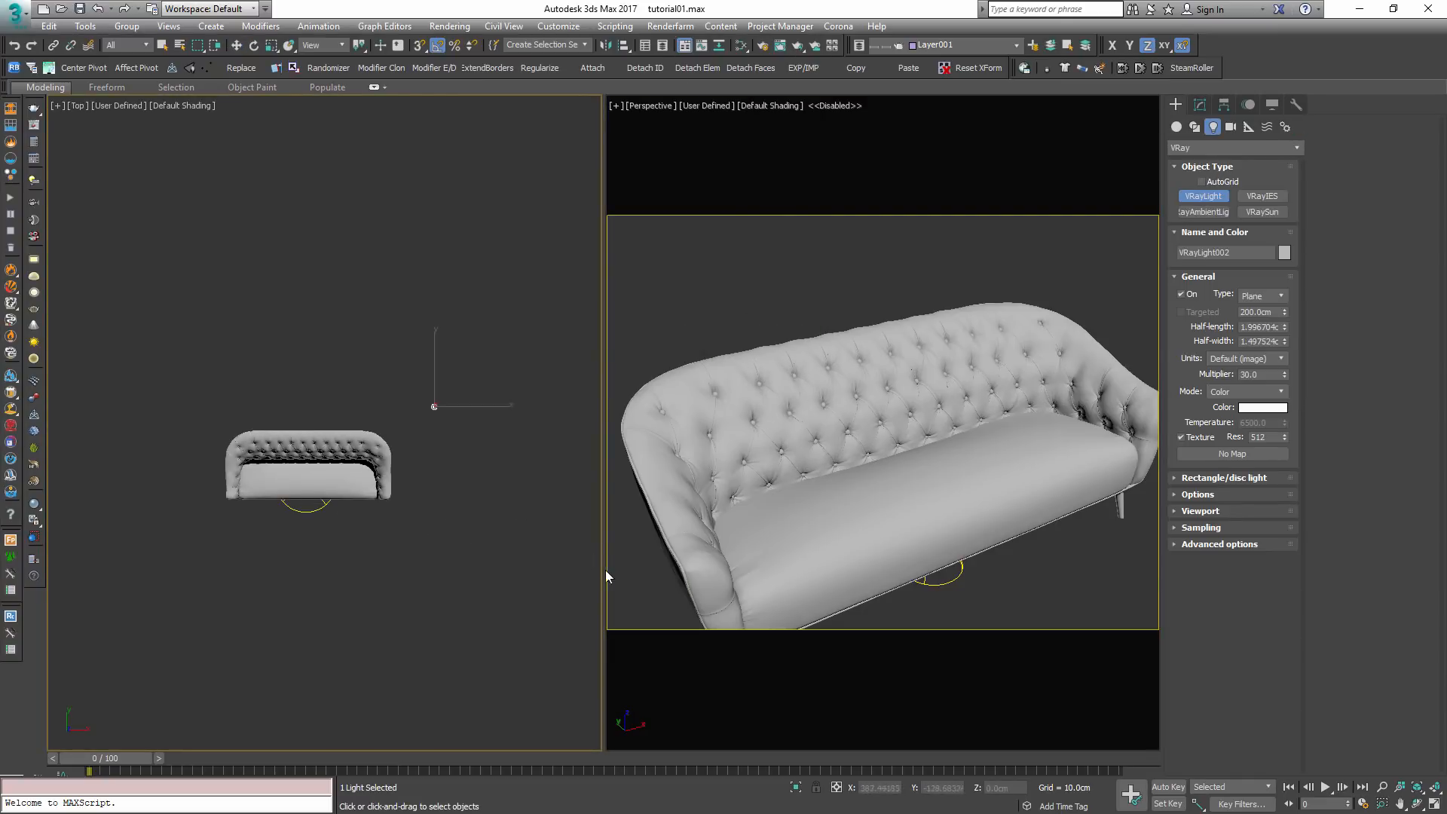
{"action": "right_click", "coordinate": [474, 425]}
{"action": "key", "text": "ctrl+z"}
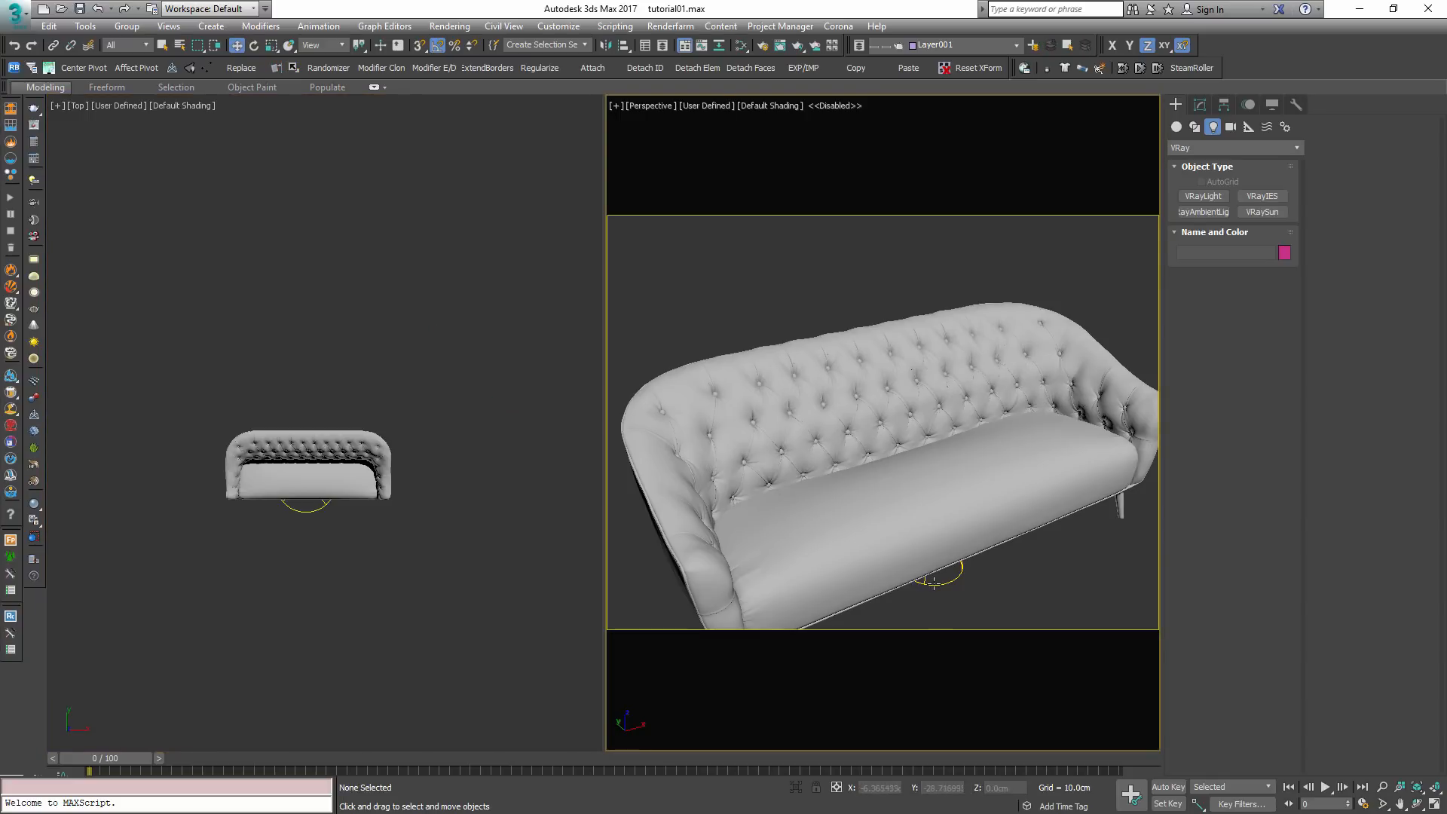
- Reselect the dome light and set its multiplier to 0.5
{"action": "key", "text": "ctrl+z"}
{"action": "left_click", "coordinate": [1200, 104]}
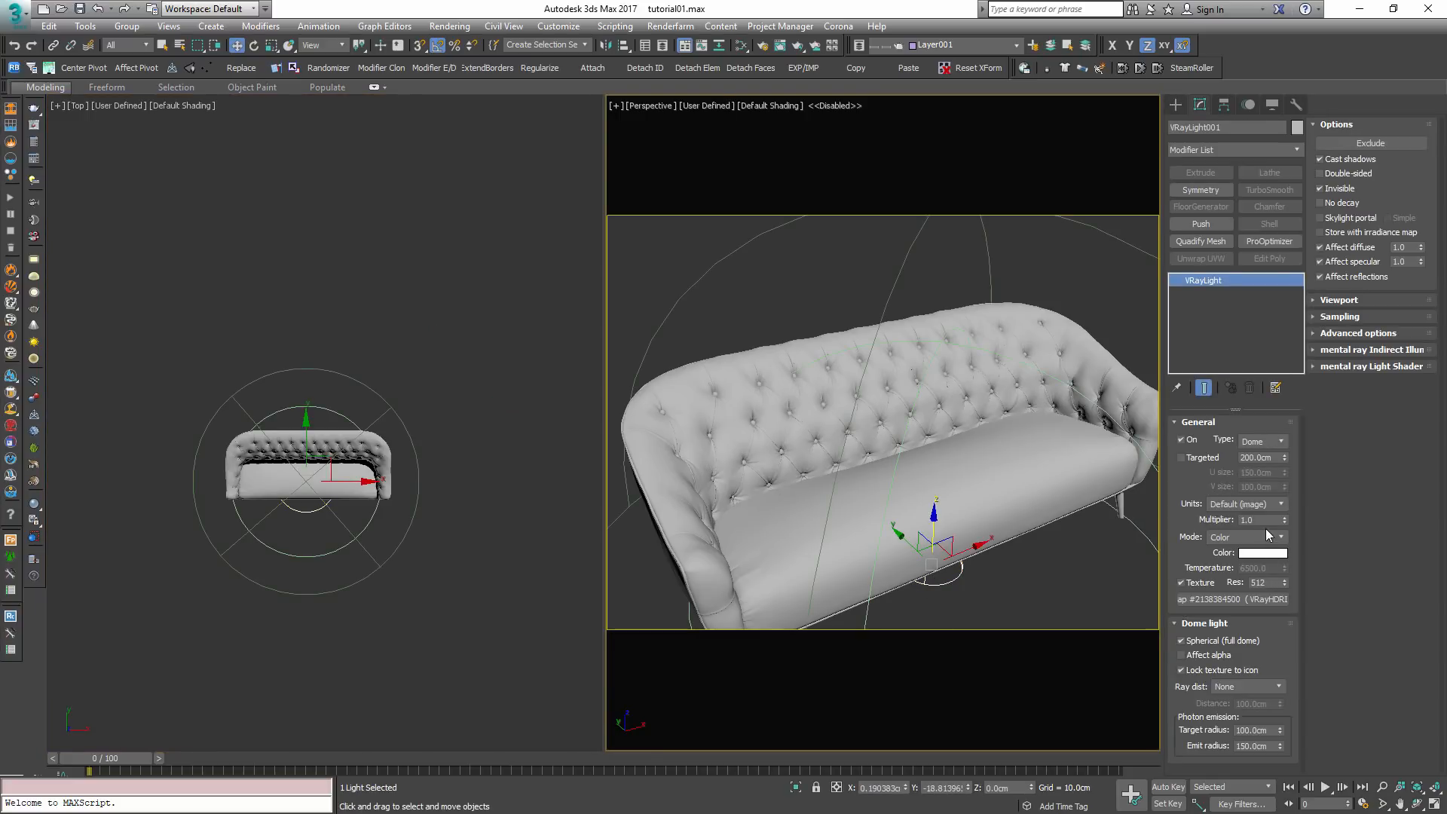
{"action": "double_click", "coordinate": [1258, 520]}
{"action": "type", "text": "0.5"}
{"action": "key", "text": "Return"}
{"action": "left_click", "coordinate": [1175, 104]}
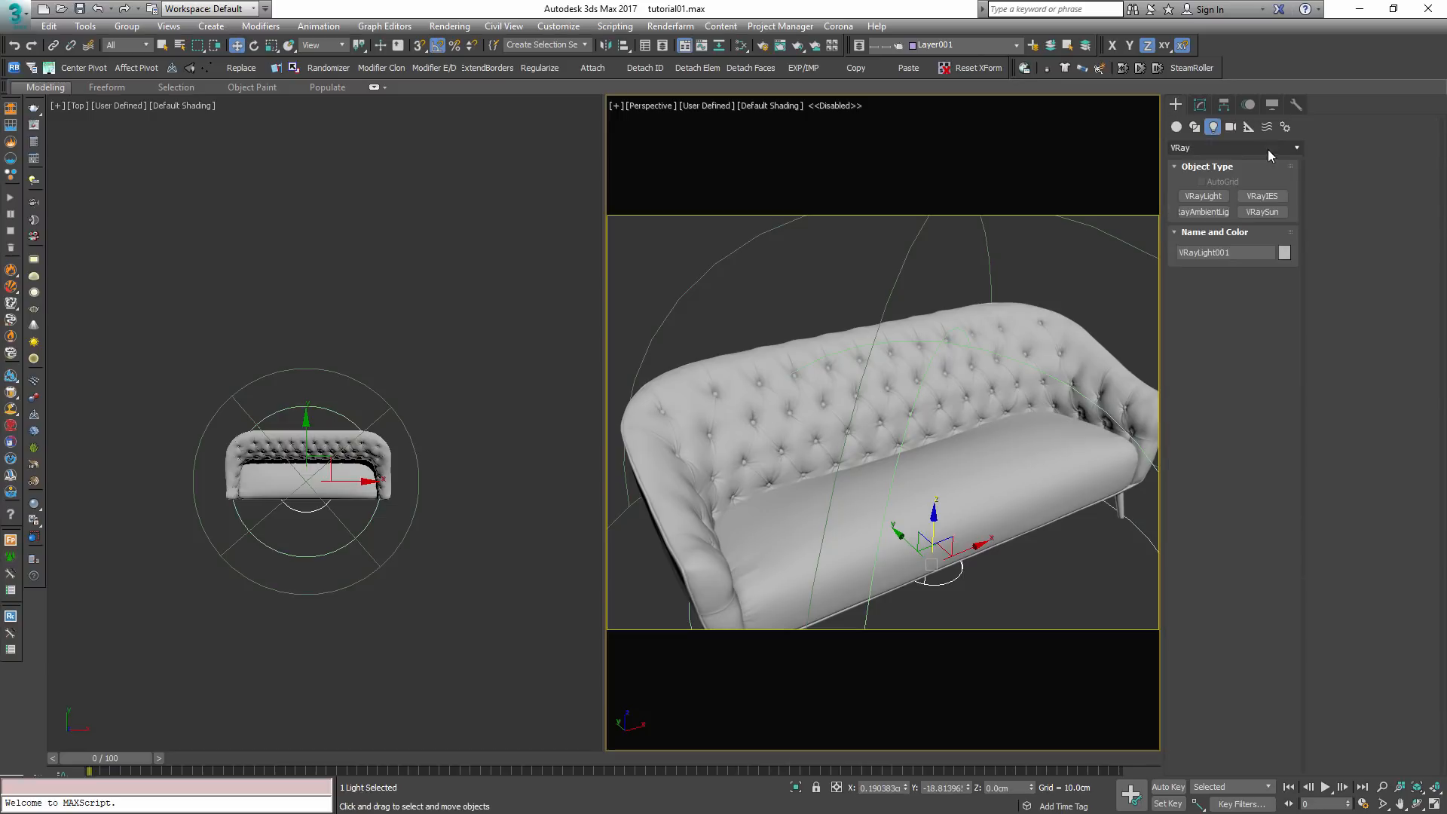
- Create a V-Ray plane light beside the sofa, about 104 cm half-length and 75 cm half-width, with directional set to 0.4
{"action": "left_click", "coordinate": [1204, 197]}
{"action": "middle_click_drag", "start_coordinate": [348, 562], "coordinate": [250, 502]}
{"action": "left_click_drag", "start_coordinate": [370, 400], "coordinate": [528, 514]}
{"action": "left_click", "coordinate": [1244, 477]}
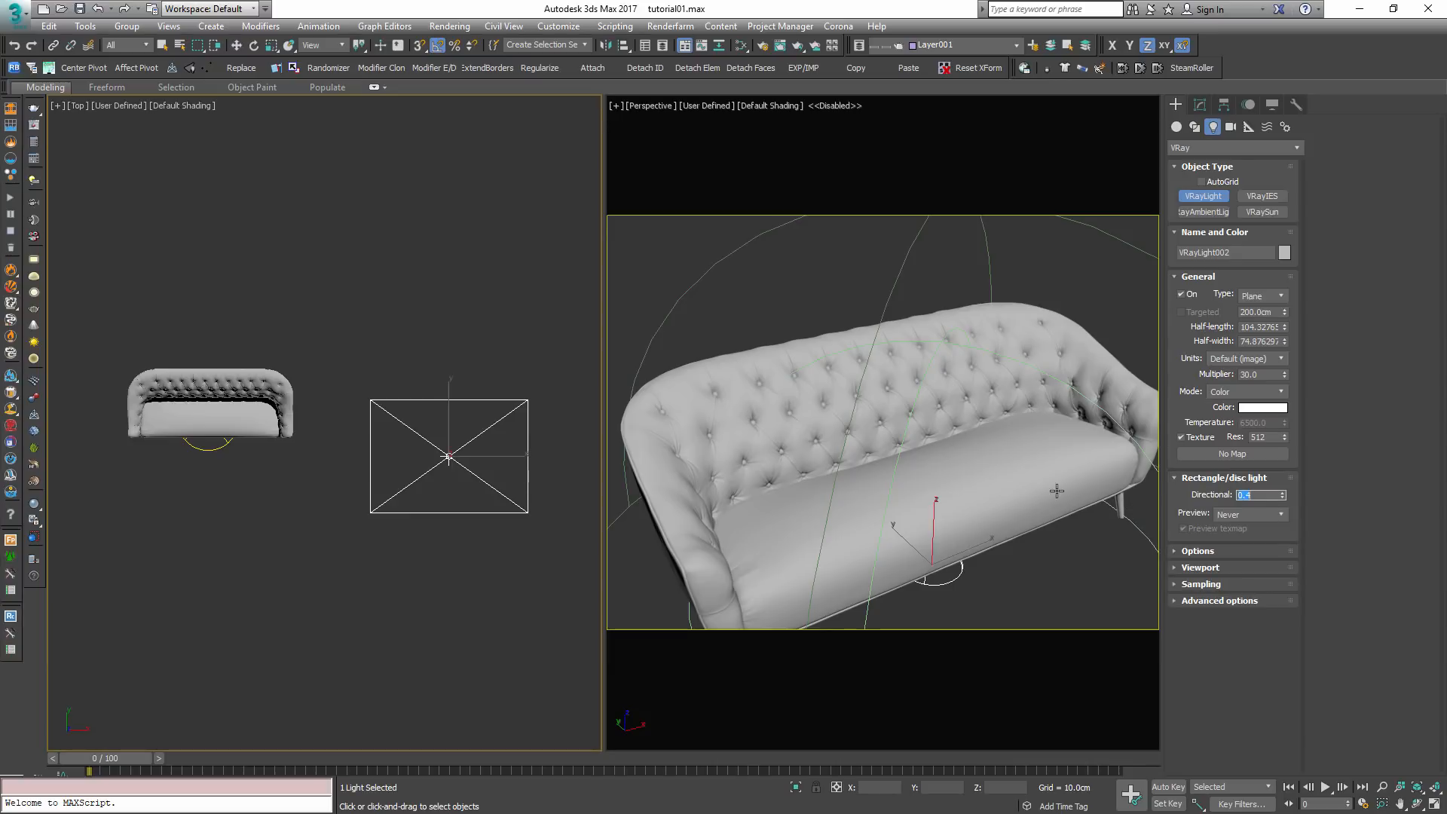
- Rotate the plane light to aim down at the sofa from its right side and raise it to about 177 cm
{"action": "middle_click_drag", "start_coordinate": [482, 457], "coordinate": [502, 436]}
{"action": "key", "text": "e"}
{"action": "left_click_drag", "start_coordinate": [494, 435], "coordinate": [591, 440]}
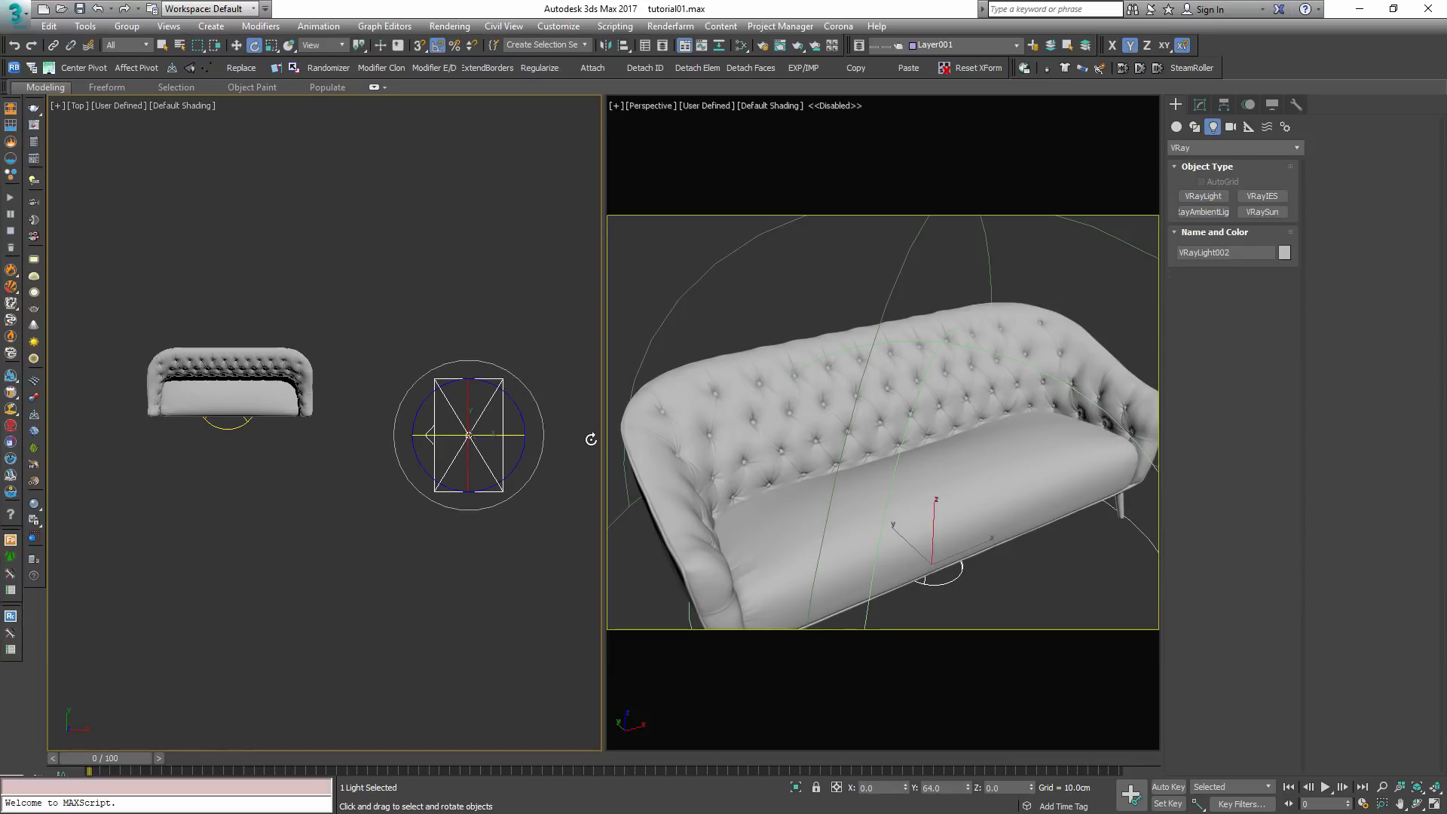
{"action": "key", "text": "w"}
{"action": "key", "text": "e"}
{"action": "left_click_drag", "start_coordinate": [500, 386], "coordinate": [458, 451]}
{"action": "key", "text": "w"}
{"action": "middle_click_drag", "start_coordinate": [461, 502], "coordinate": [476, 451], "text": "alt"}
{"action": "left_click_drag", "start_coordinate": [443, 396], "coordinate": [470, 269]}
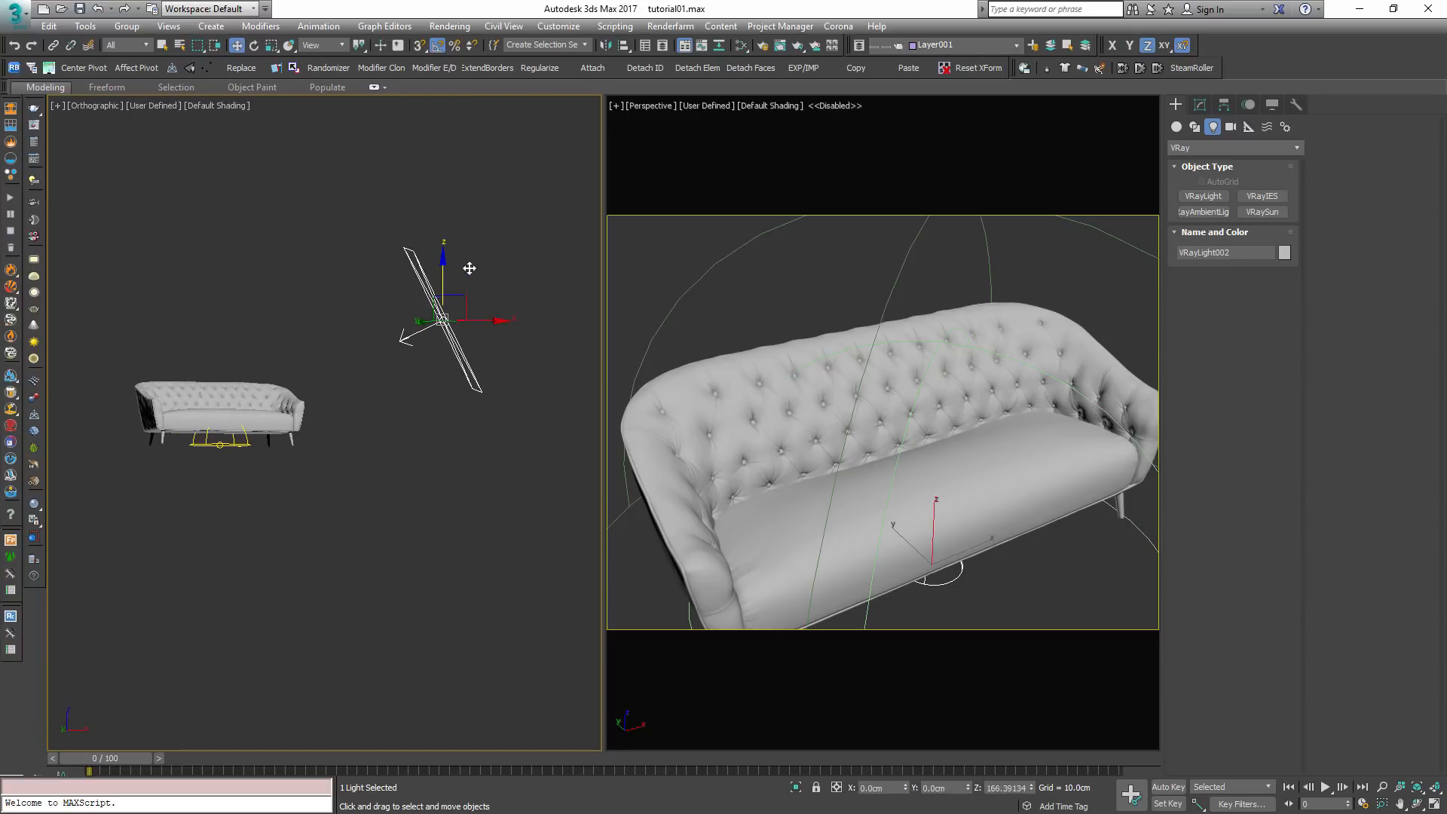
{"action": "middle_click_drag", "start_coordinate": [513, 362], "coordinate": [356, 555], "text": "alt"}
{"action": "left_click", "coordinate": [356, 555]}
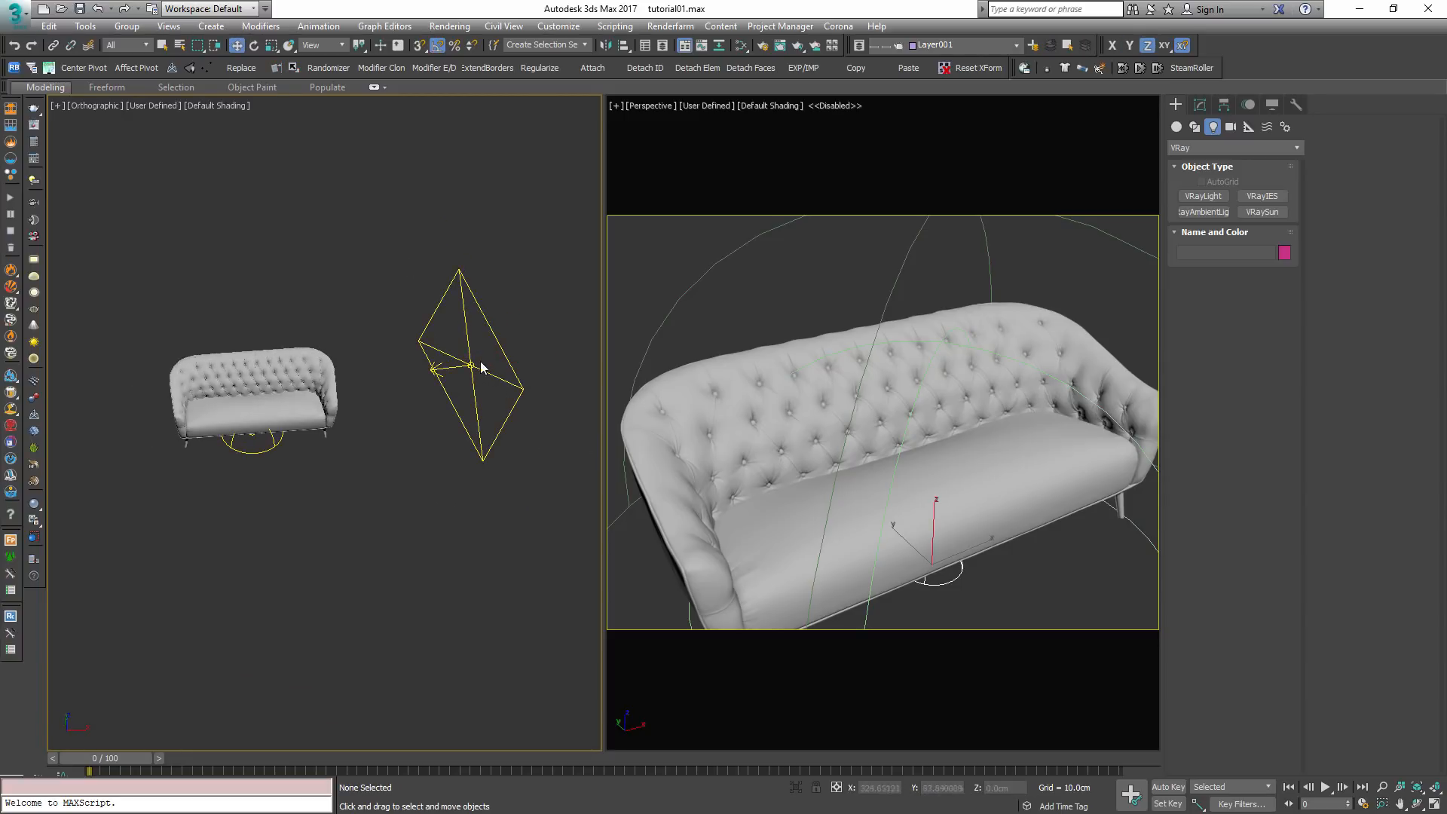
- Create a second V-Ray plane light framing the sofa in the front view, about 165 cm half-length and 112.5 cm half-width
{"action": "key", "text": "f"}
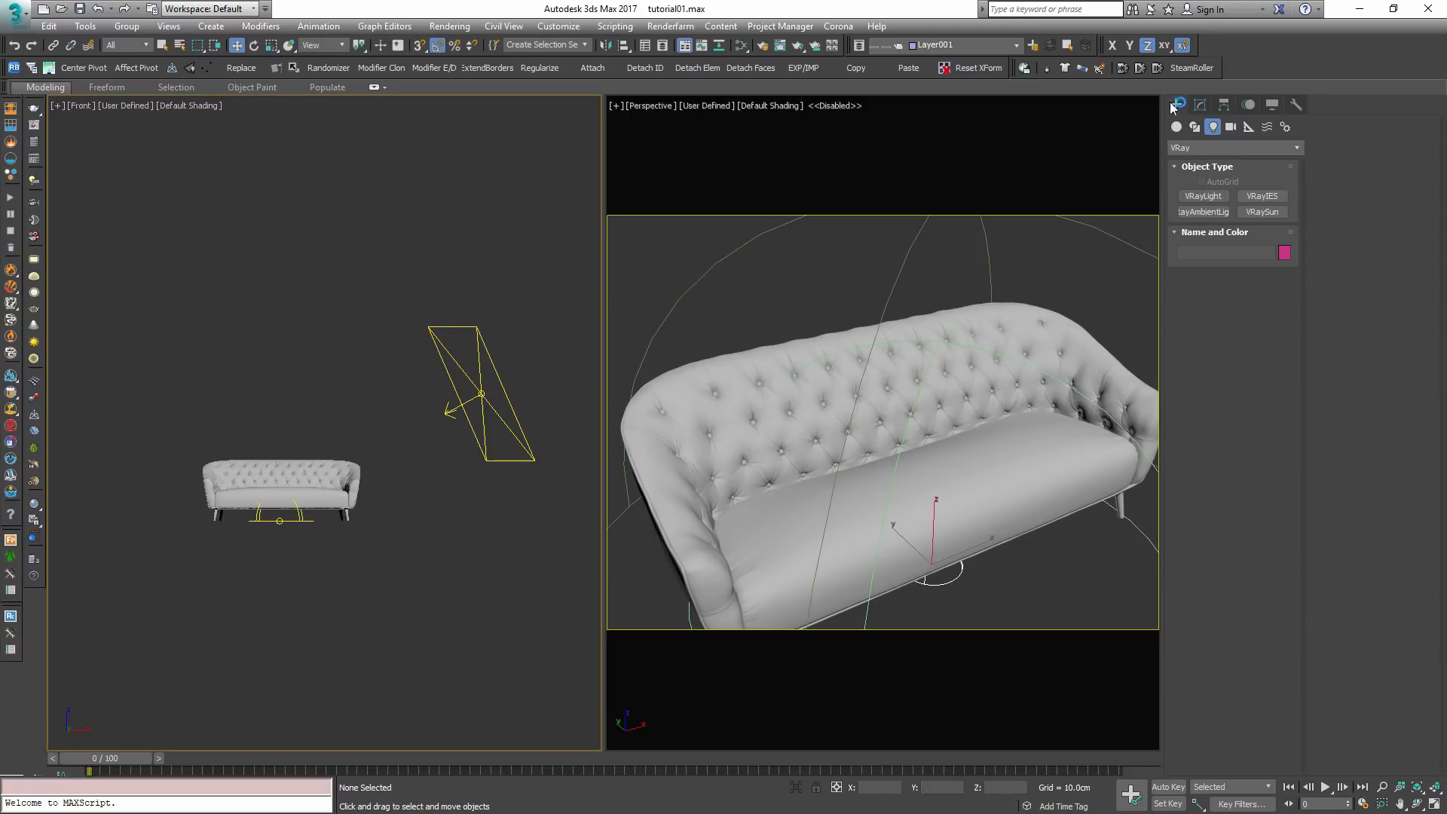
{"action": "left_click", "coordinate": [1203, 196]}
{"action": "left_click_drag", "start_coordinate": [174, 420], "coordinate": [419, 584]}
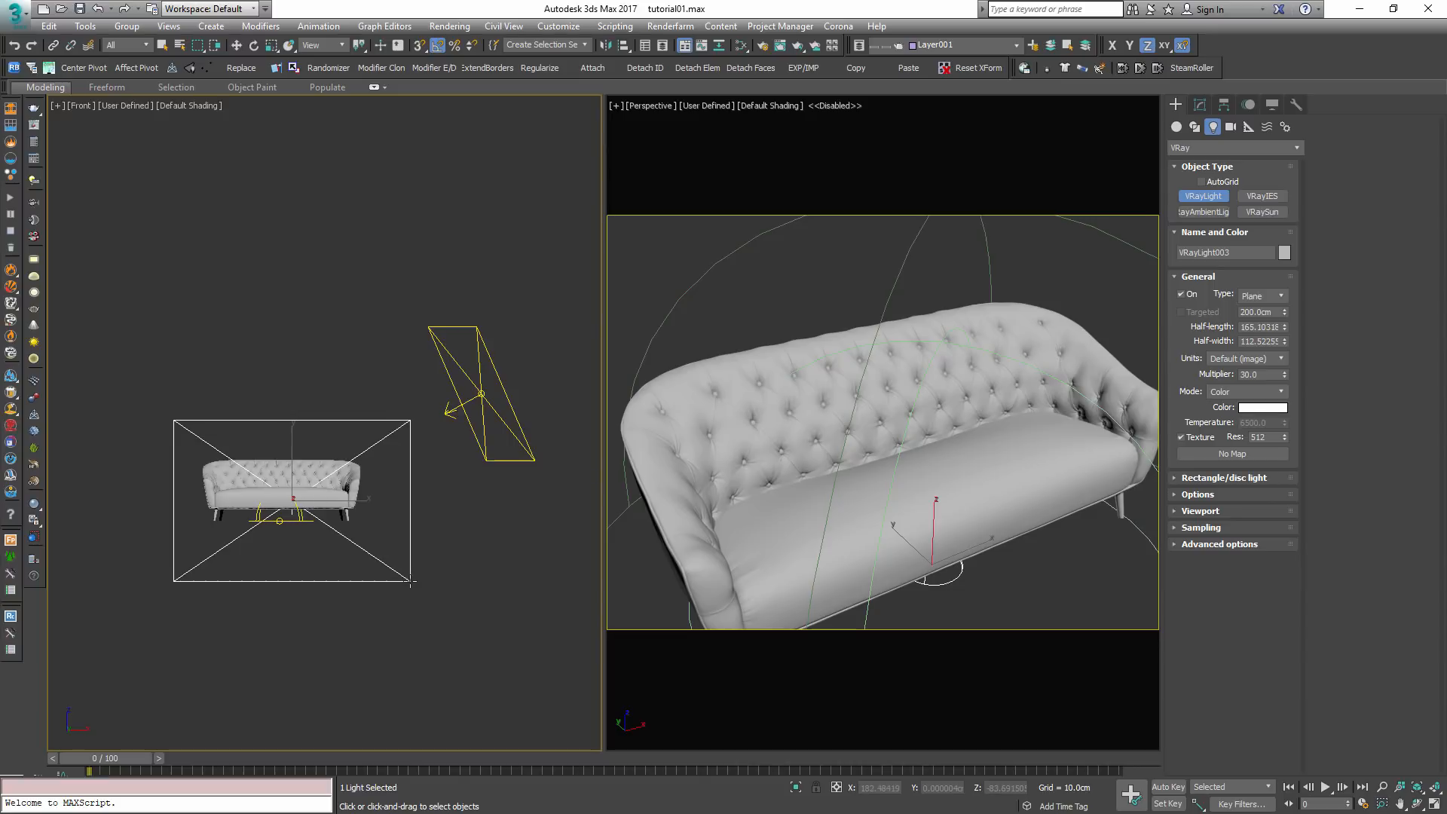
- Position the second plane light in front of the sofa's left end, turned toward it and raised to about 28 cm
{"action": "key", "text": "t"}
{"action": "scroll", "coordinate": [503, 511], "scroll_direction": "up", "scroll_amount": 1}
{"action": "scroll", "coordinate": [508, 555], "scroll_direction": "down", "scroll_amount": 4}
{"action": "key", "text": "e"}
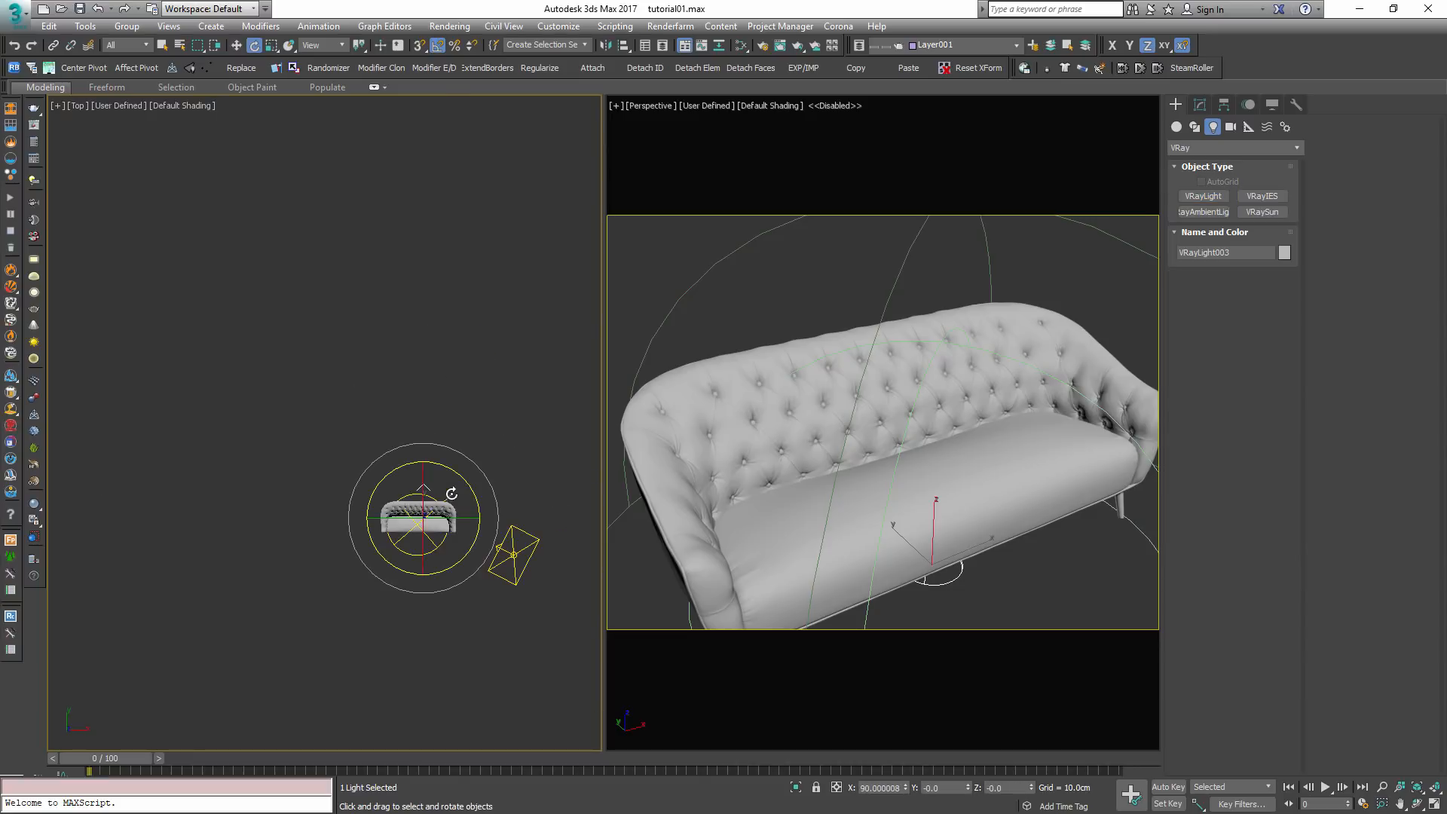
{"action": "key", "text": "w"}
{"action": "left_click_drag", "start_coordinate": [448, 497], "coordinate": [342, 582]}
{"action": "key", "text": "e"}
{"action": "key", "text": "w"}
{"action": "middle_click_drag", "start_coordinate": [368, 609], "coordinate": [446, 525], "text": "alt"}
- Set the front plane light's multiplier to 1 and deselect it
{"action": "left_click", "coordinate": [1200, 104]}
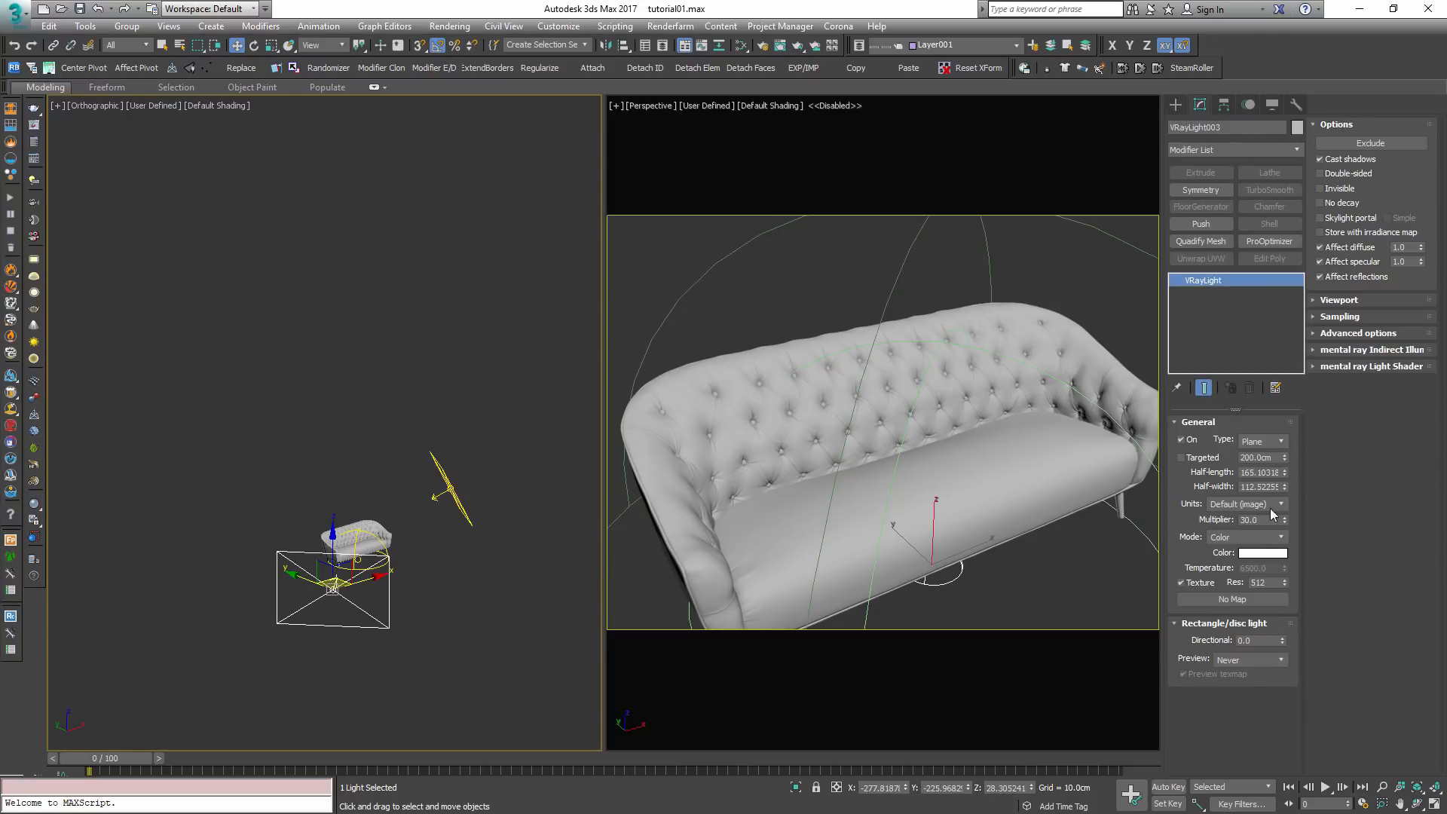
{"action": "left_click", "coordinate": [847, 291]}
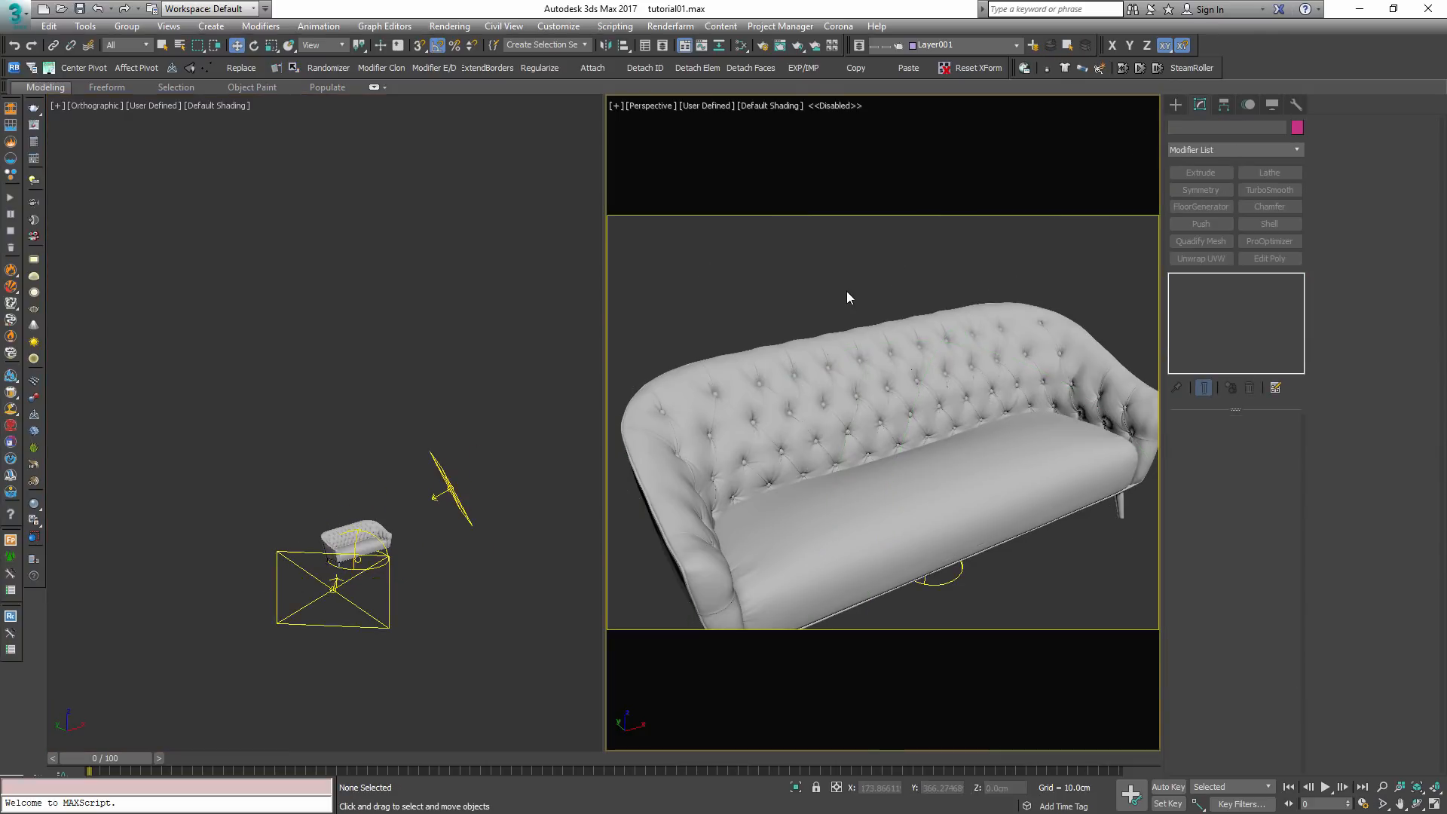
- Start an interactive V-Ray render of the whole sofa and place the frame buffer beside the light layout
{"action": "scroll", "coordinate": [872, 420], "scroll_direction": "down", "scroll_amount": 3}
{"action": "scroll", "coordinate": [872, 420], "scroll_direction": "up", "scroll_amount": 3}
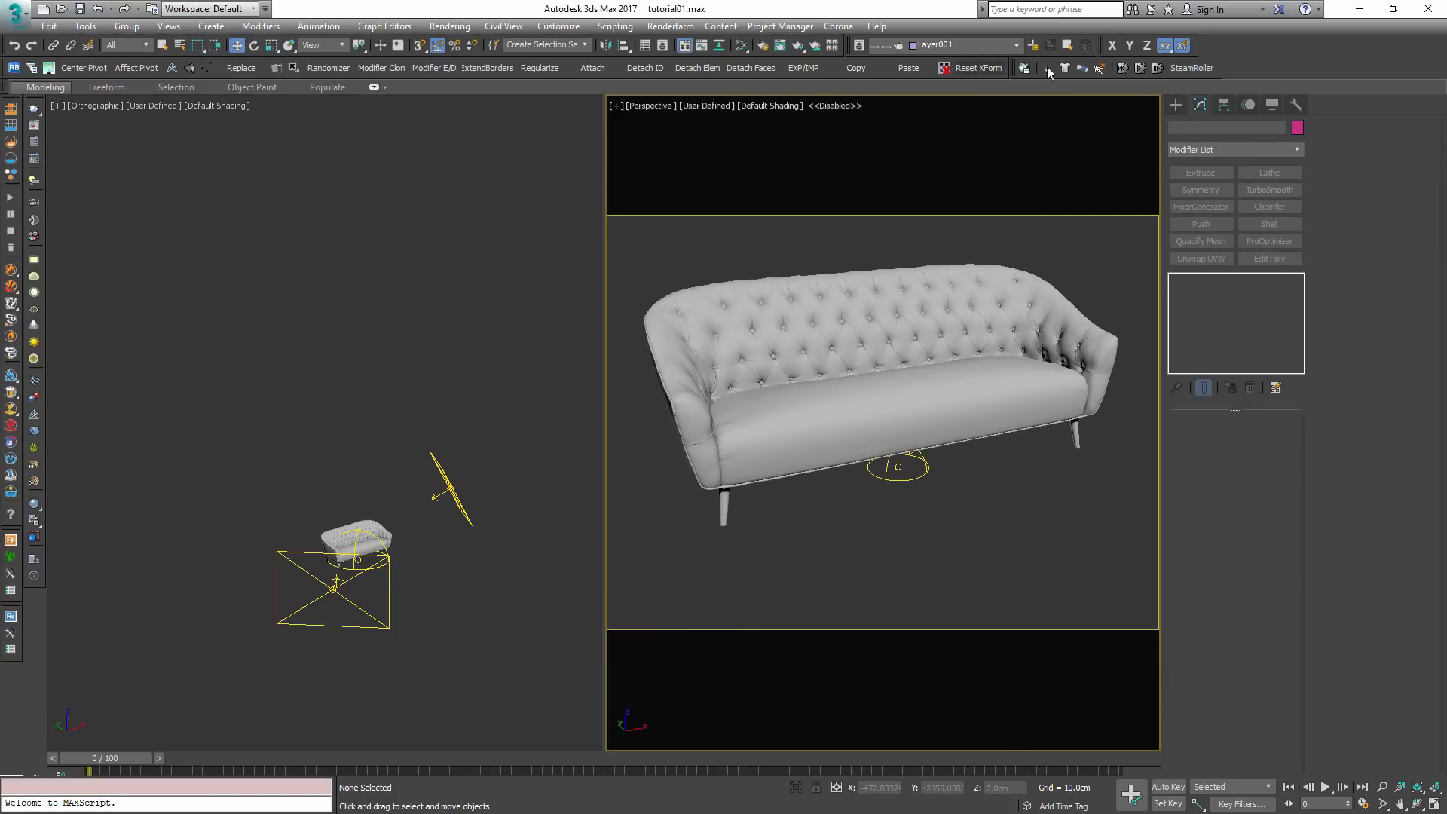
{"action": "key", "text": "shift+q"}
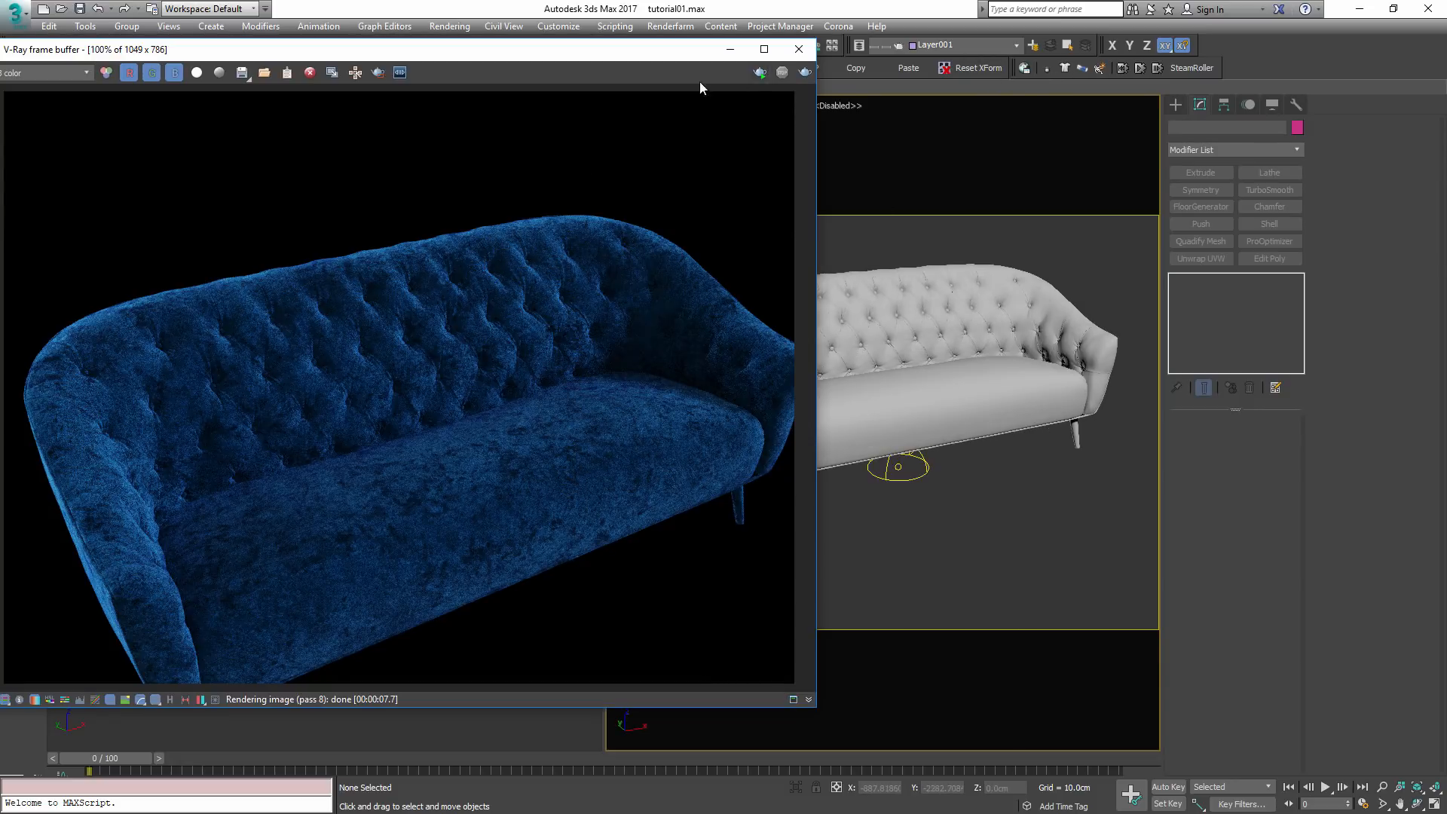
{"action": "left_click_drag", "start_coordinate": [447, 51], "coordinate": [1005, 89]}
{"action": "middle_click_drag", "start_coordinate": [305, 551], "coordinate": [301, 529], "text": "alt"}
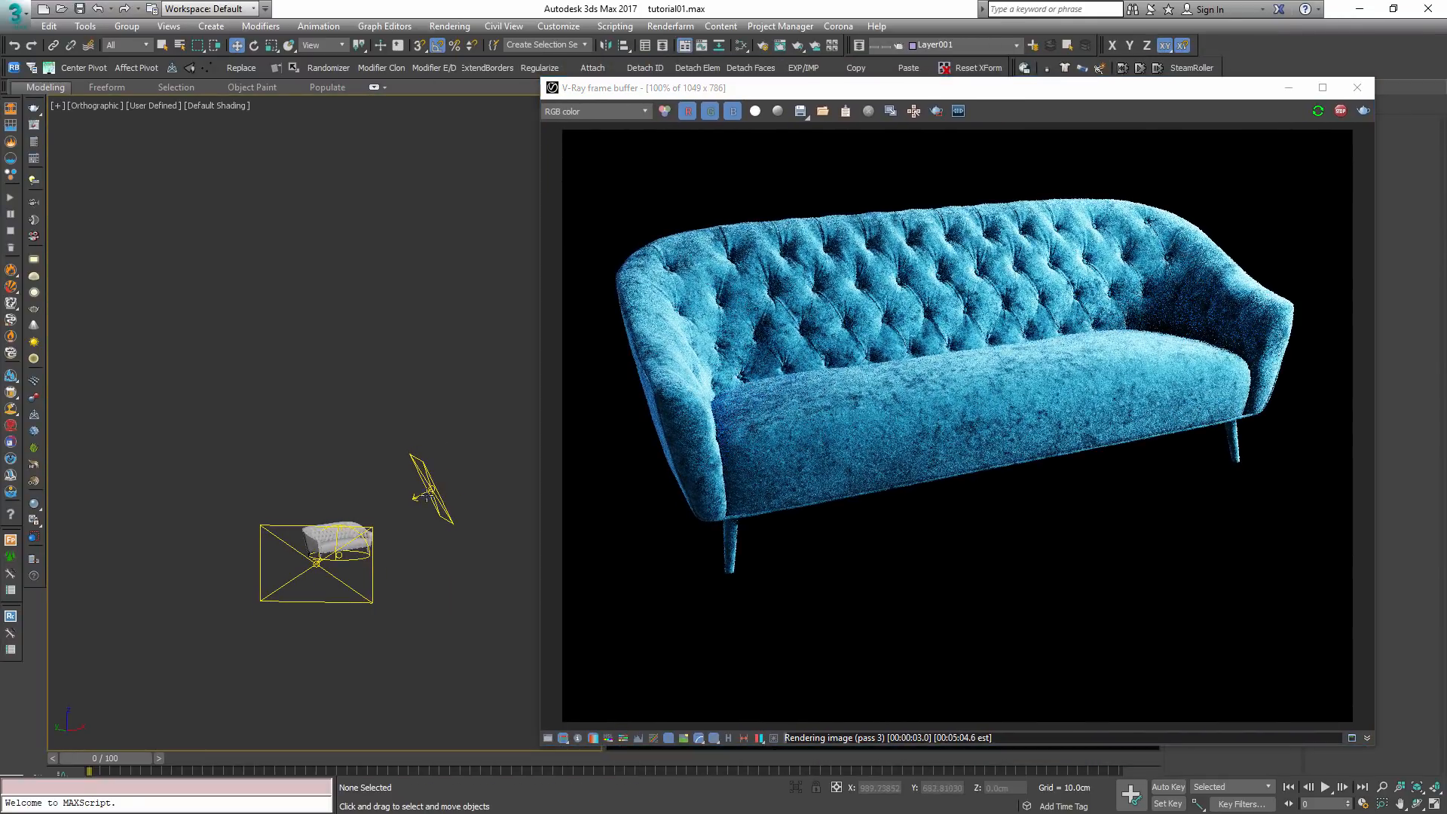
- Switch off the front plane light to judge the side light's effect on the render
{"action": "left_click", "coordinate": [431, 489]}
{"action": "left_click", "coordinate": [494, 466]}
{"action": "left_click", "coordinate": [314, 564]}
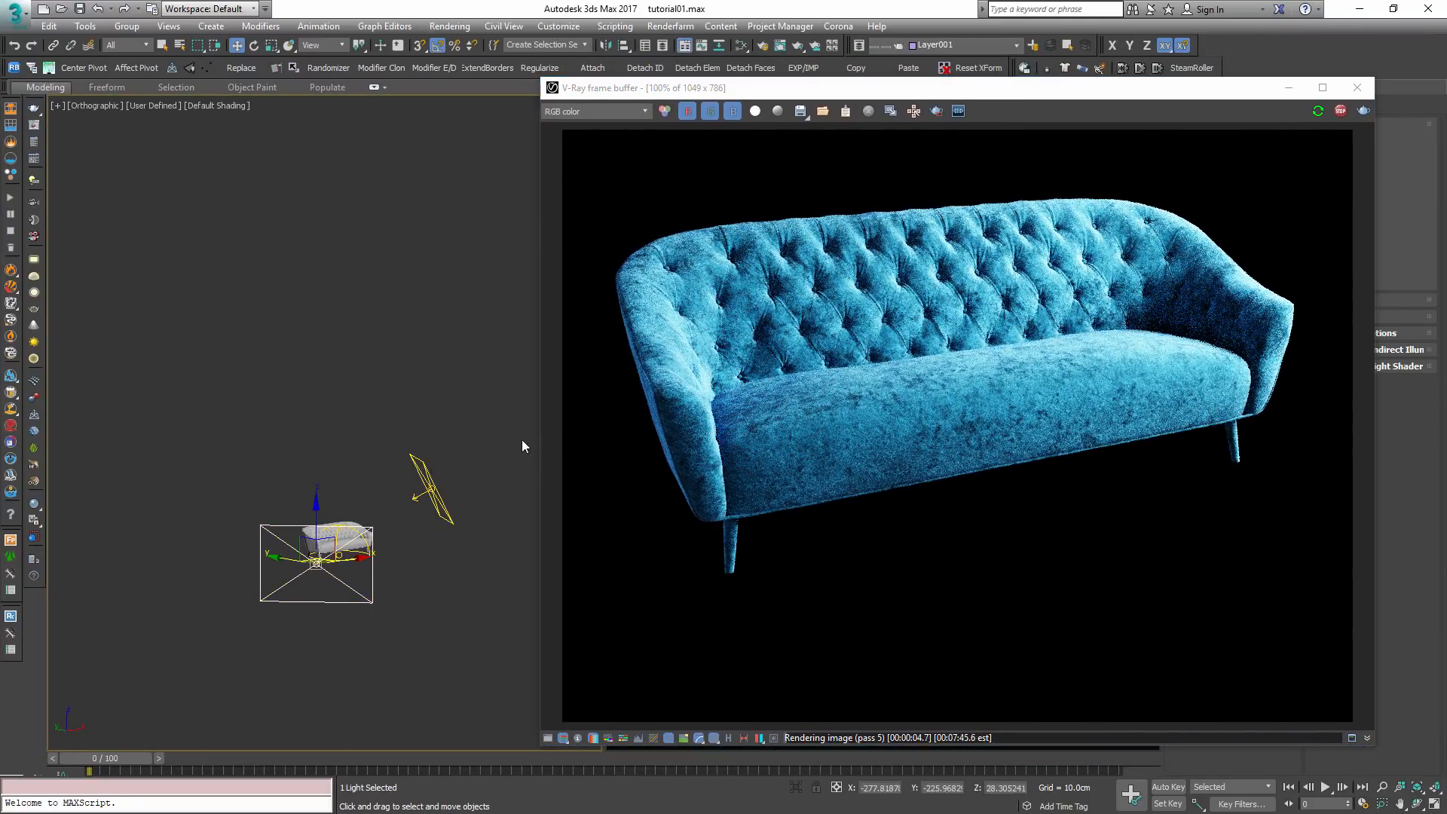
{"action": "left_click_drag", "start_coordinate": [994, 90], "coordinate": [748, 110]}
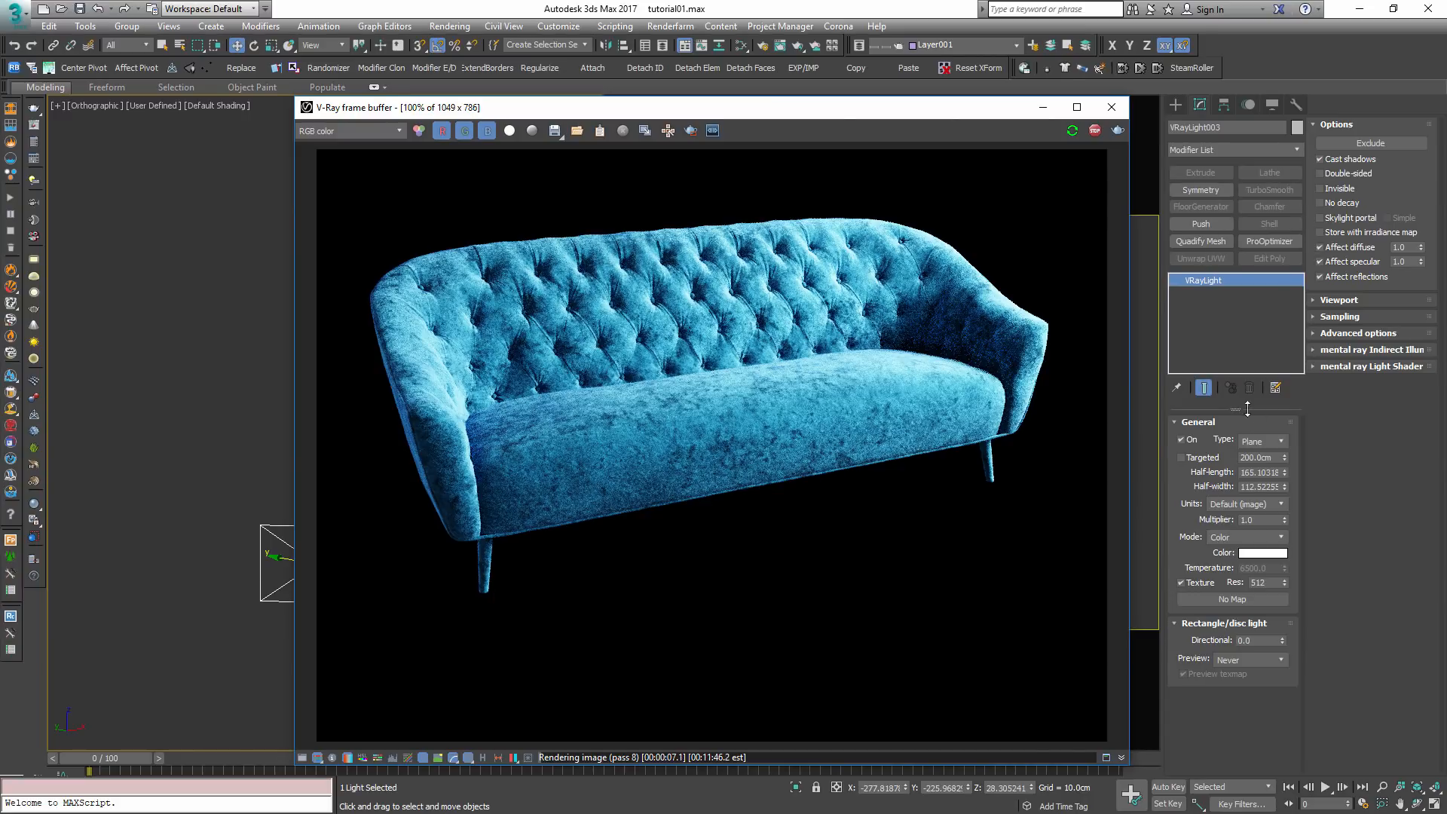
{"action": "left_click", "coordinate": [1185, 440]}
{"action": "left_click_drag", "start_coordinate": [707, 114], "coordinate": [856, 98]}
- Set the multiplier of the plane light at the sofa's right side to 10
{"action": "left_click", "coordinate": [428, 489]}
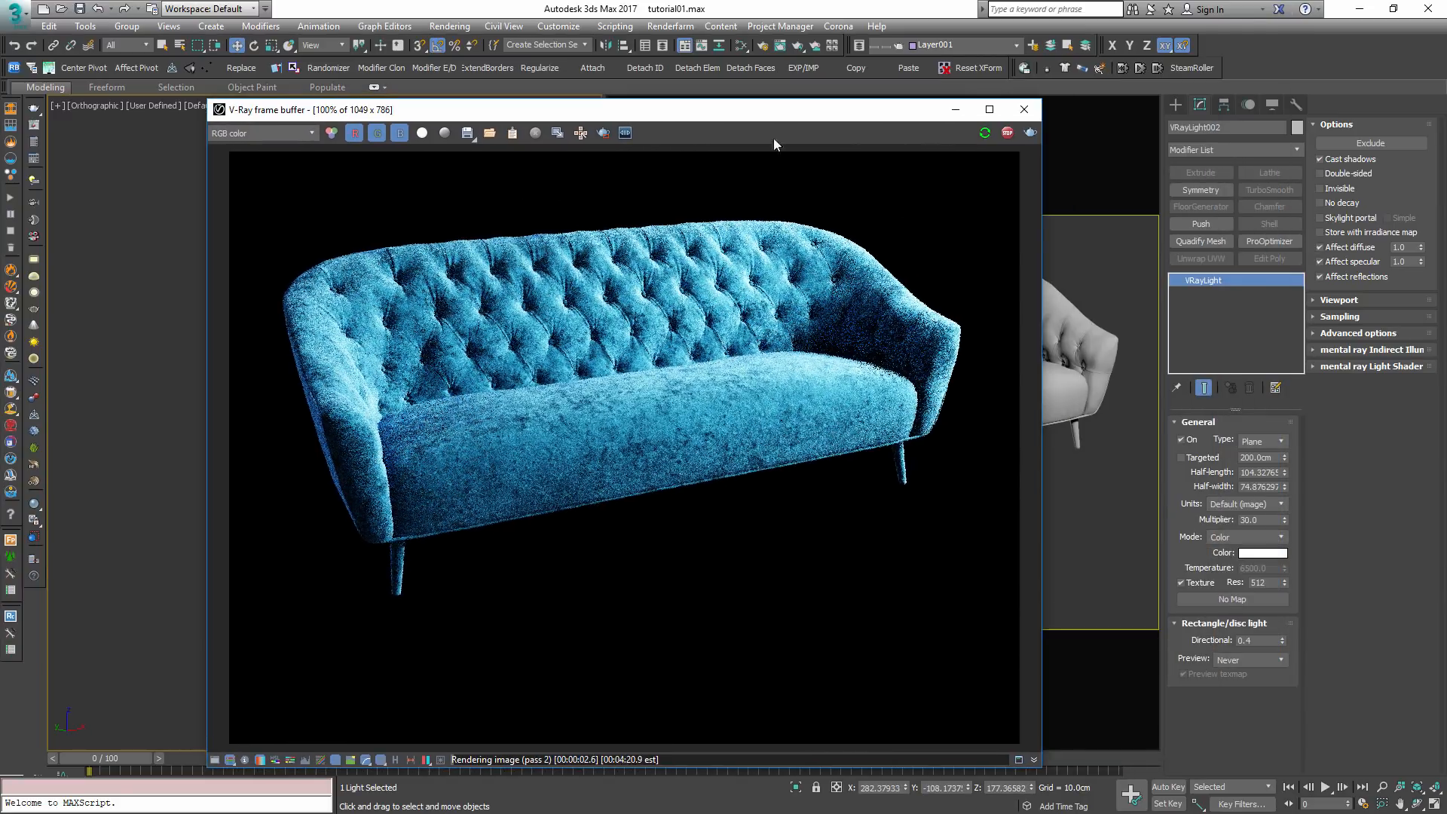
{"action": "left_click_drag", "start_coordinate": [1010, 92], "coordinate": [774, 109]}
{"action": "double_click", "coordinate": [1258, 519]}
{"action": "type", "text": "10"}
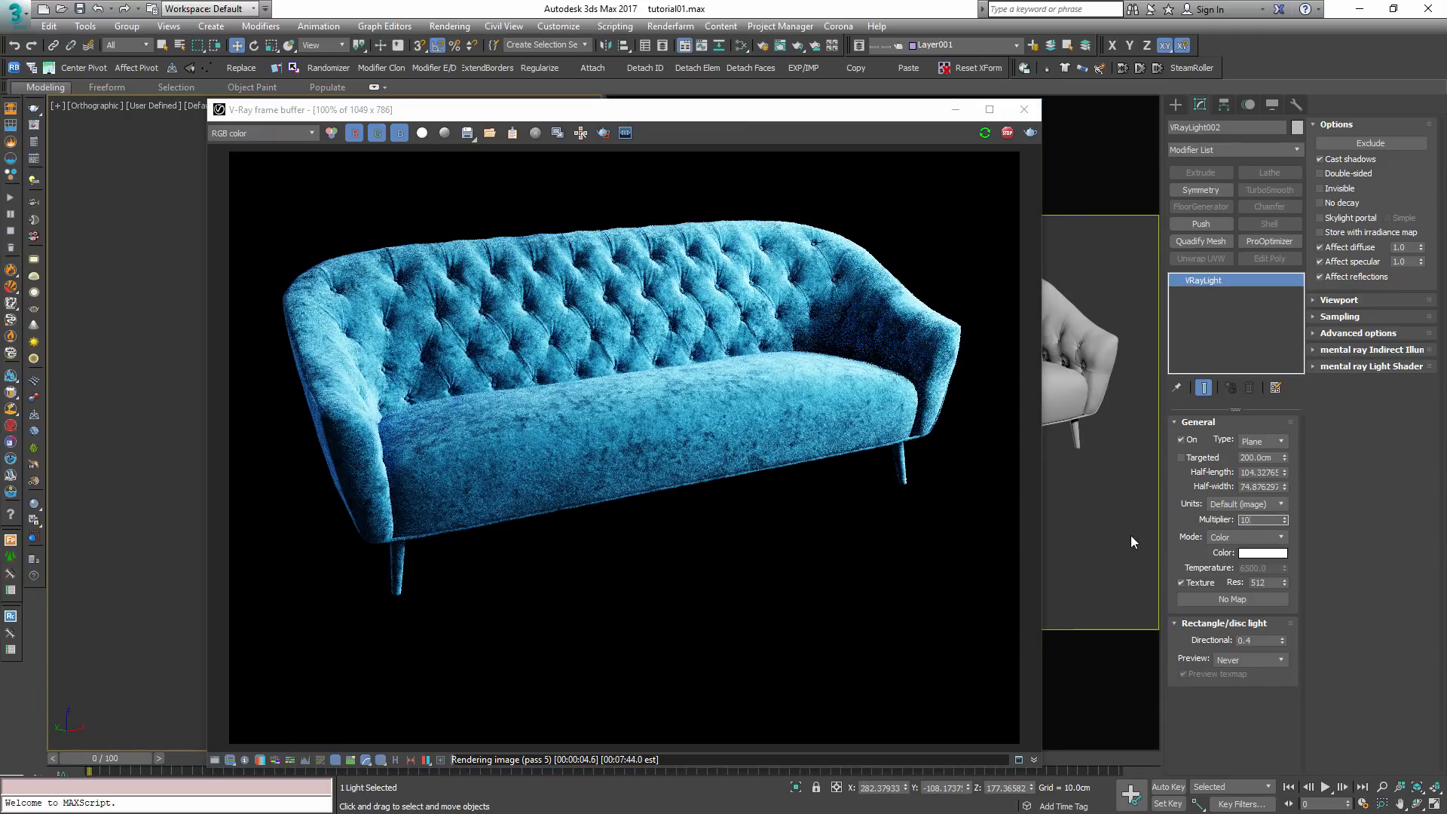
{"action": "key", "text": "Return"}
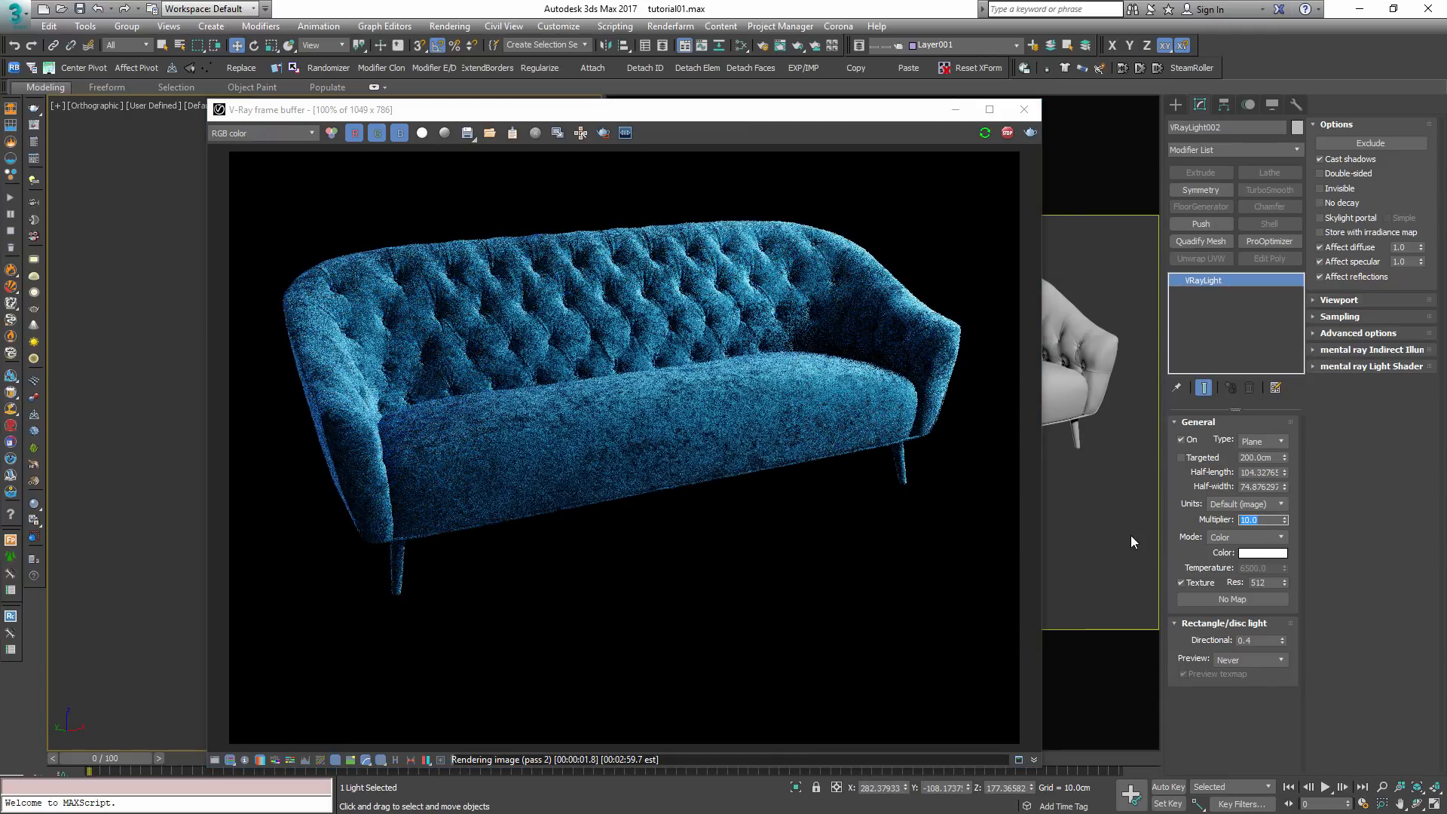
- Switch the front plane light back on and set its multiplier to 2, trying 3 first
{"action": "mouse_move", "coordinate": [795, 109]}
{"action": "left_mouse_down"}
{"action": "mouse_move", "coordinate": [1116, 80]}
{"action": "mouse_move", "coordinate": [779, 119]}
{"action": "left_mouse_up"}
{"action": "left_click", "coordinate": [299, 577]}
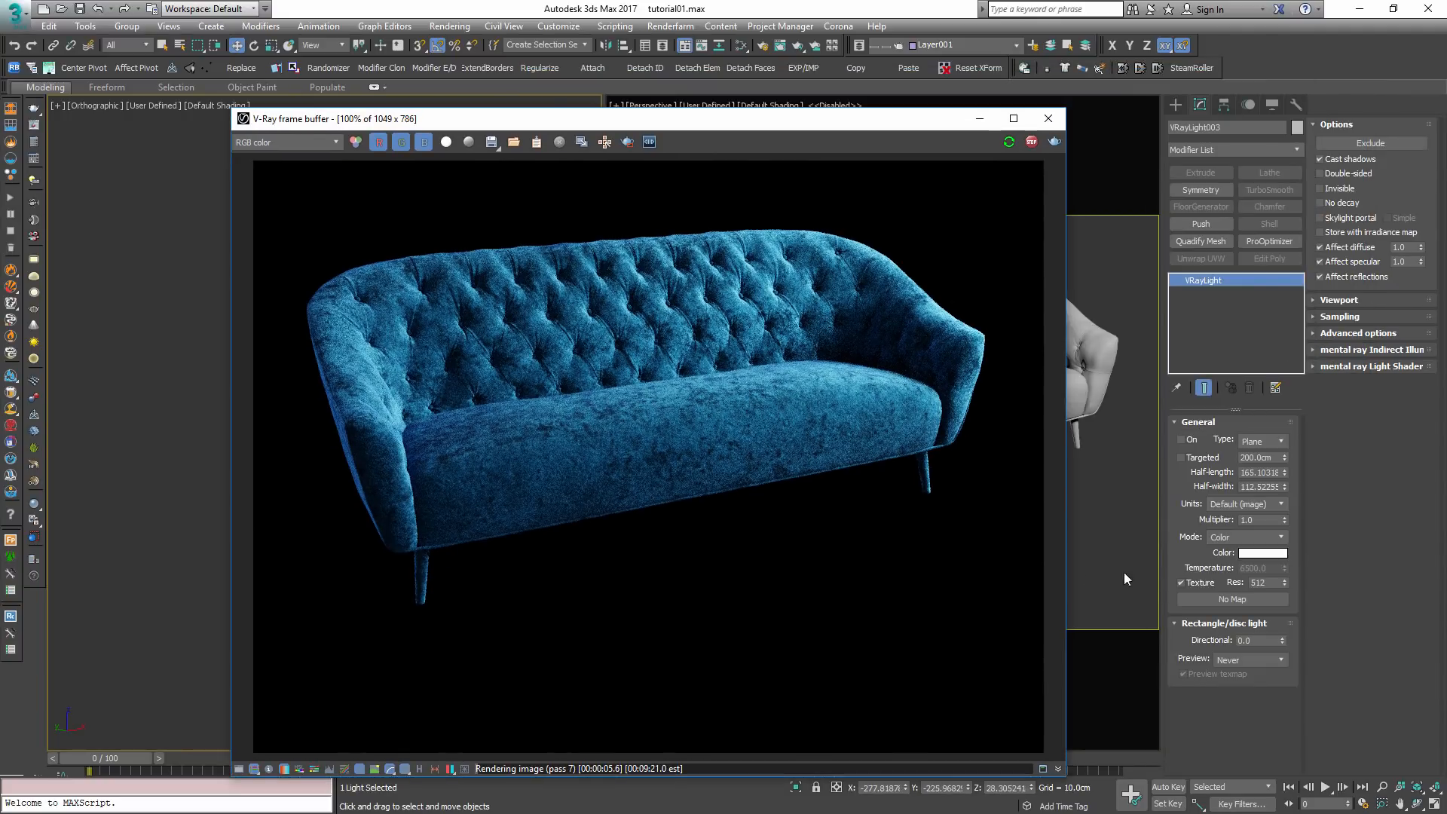
{"action": "left_click", "coordinate": [1180, 442]}
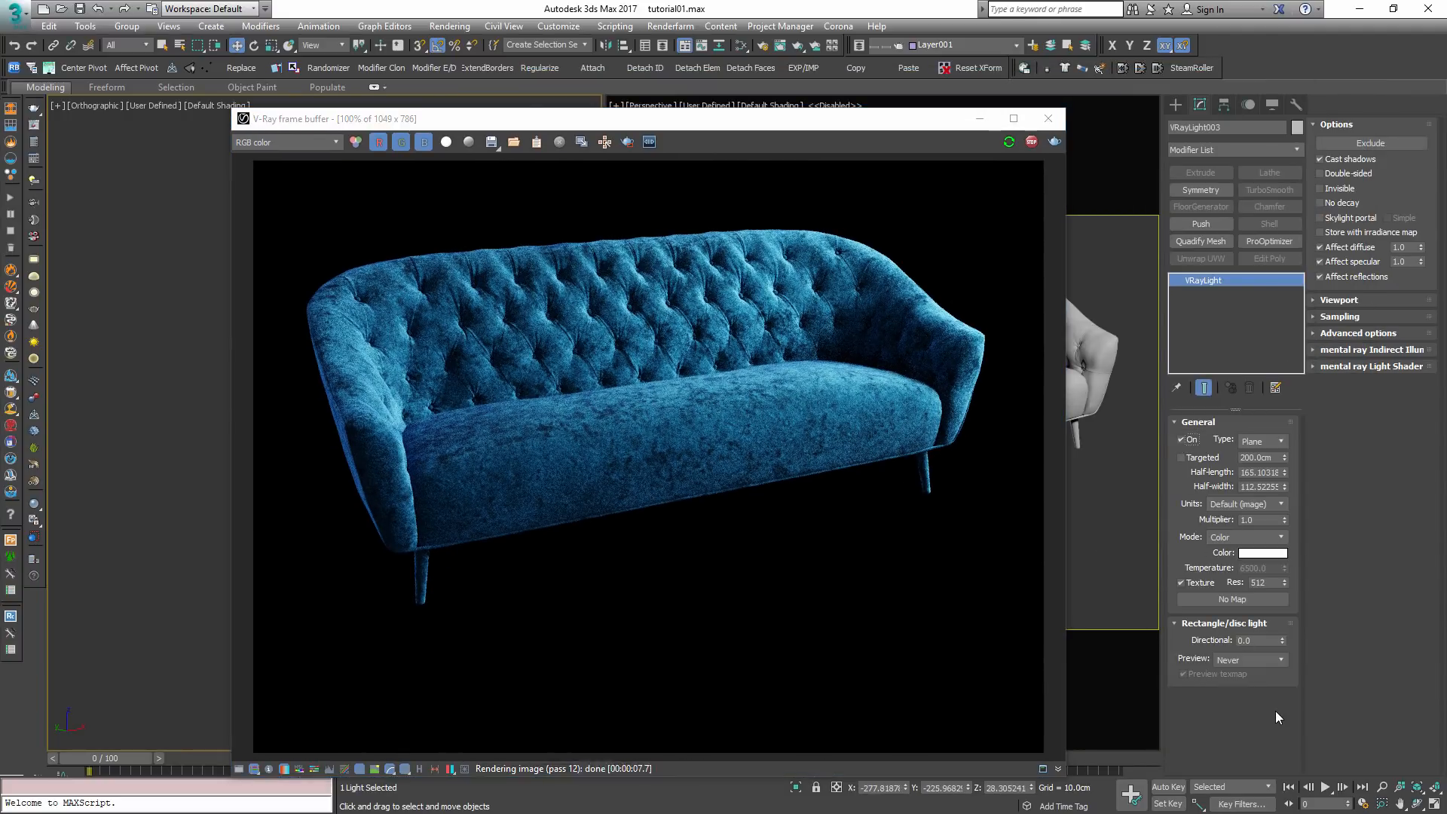
{"action": "double_click", "coordinate": [1253, 519]}
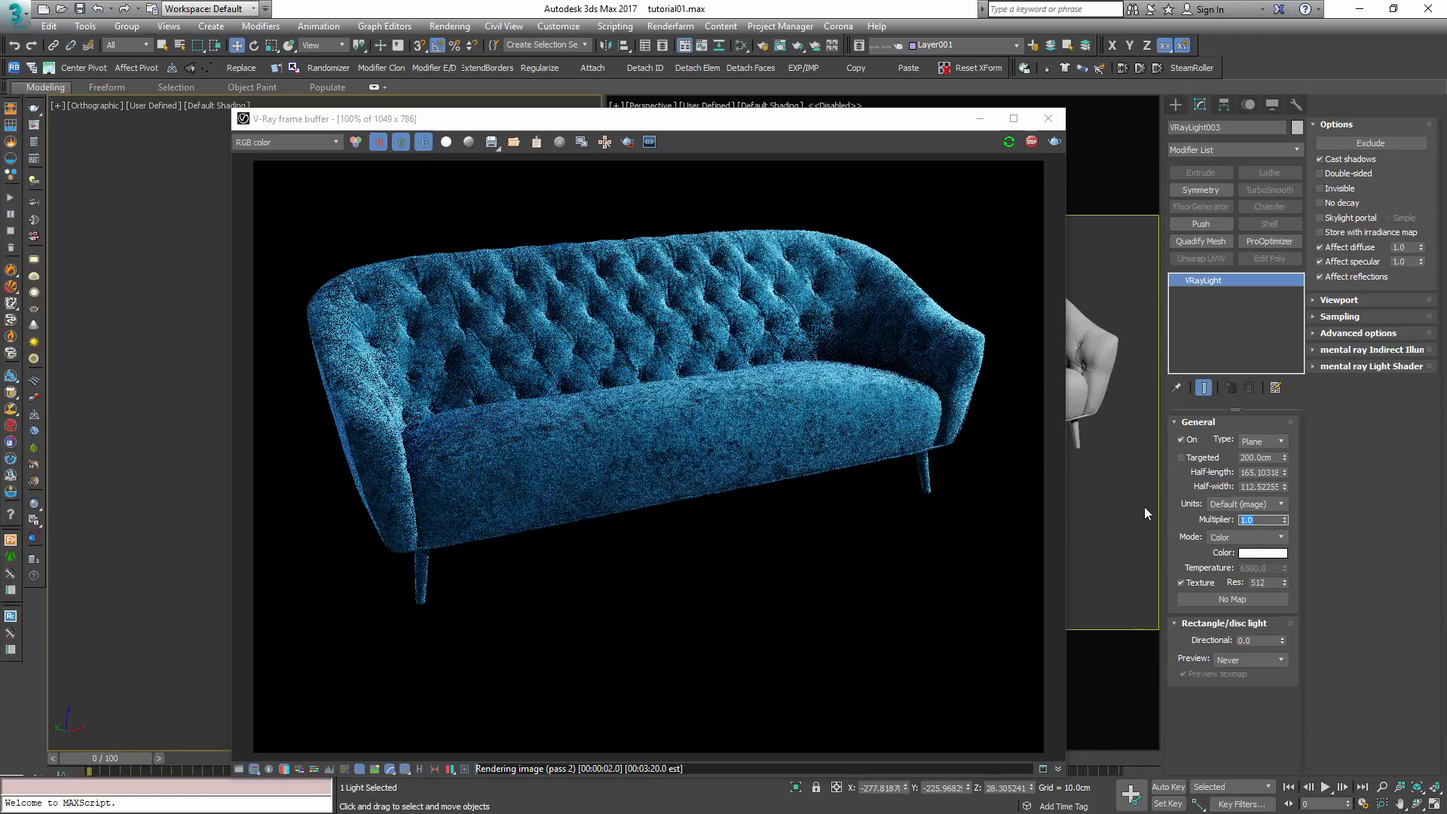
{"action": "type", "text": "5"}
{"action": "key", "text": "Return"}
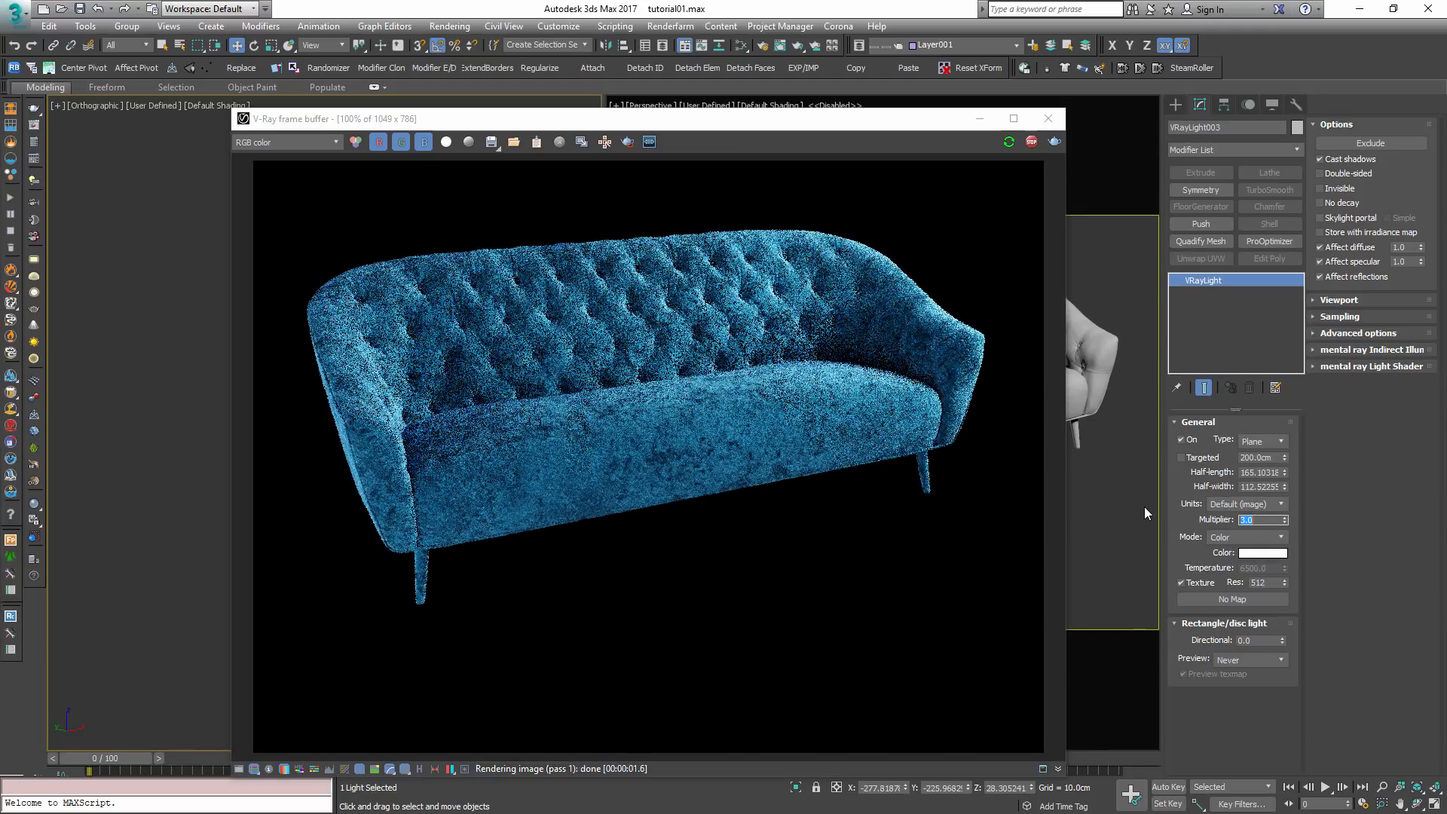
{"action": "type", "text": "2"}
{"action": "key", "text": "Return"}
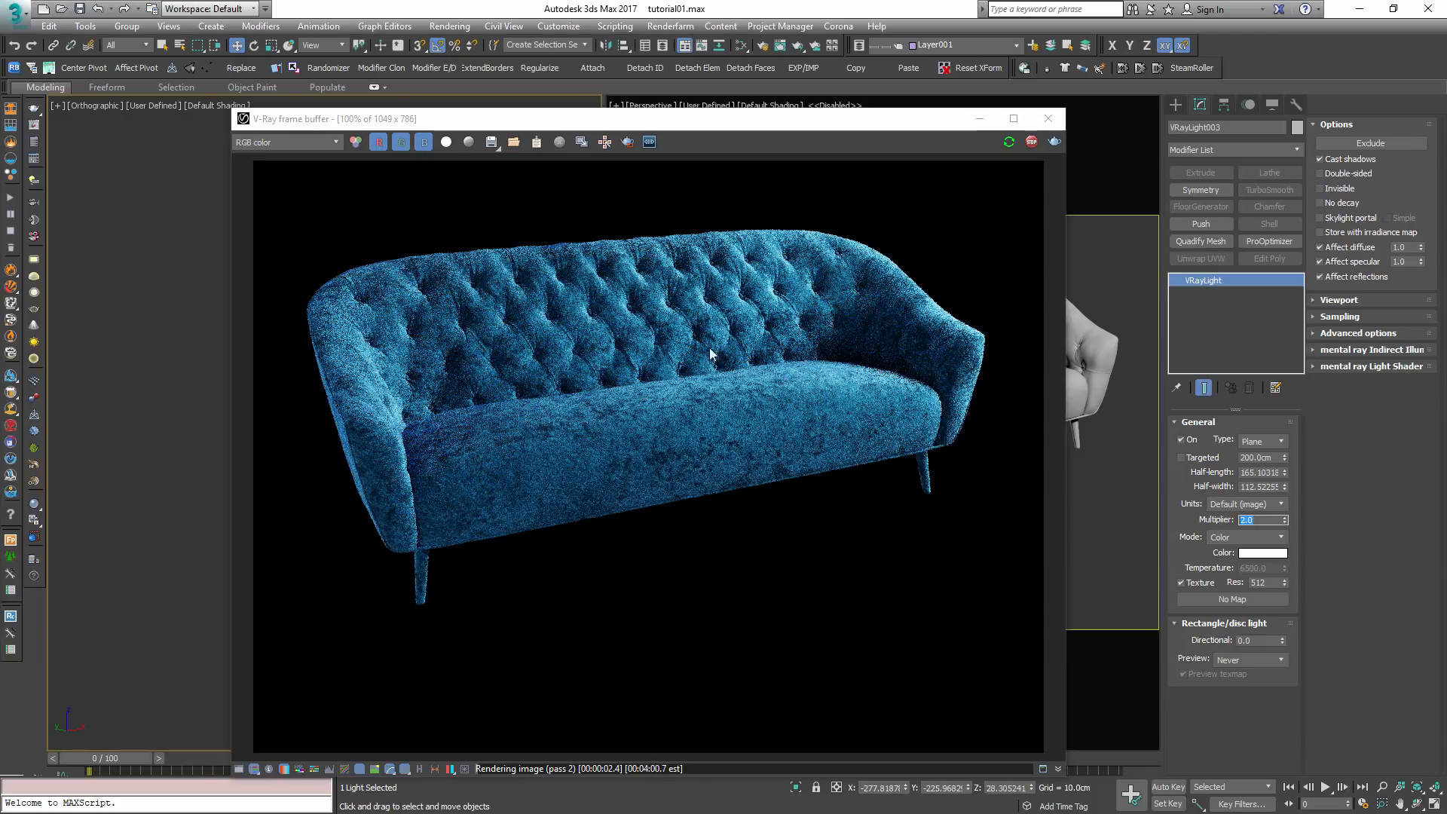
- Examine the relit blue velvet up close on the sofa's seat and tufted backrest
{"action": "scroll", "coordinate": [650, 437], "scroll_direction": "up", "scroll_amount": 1}
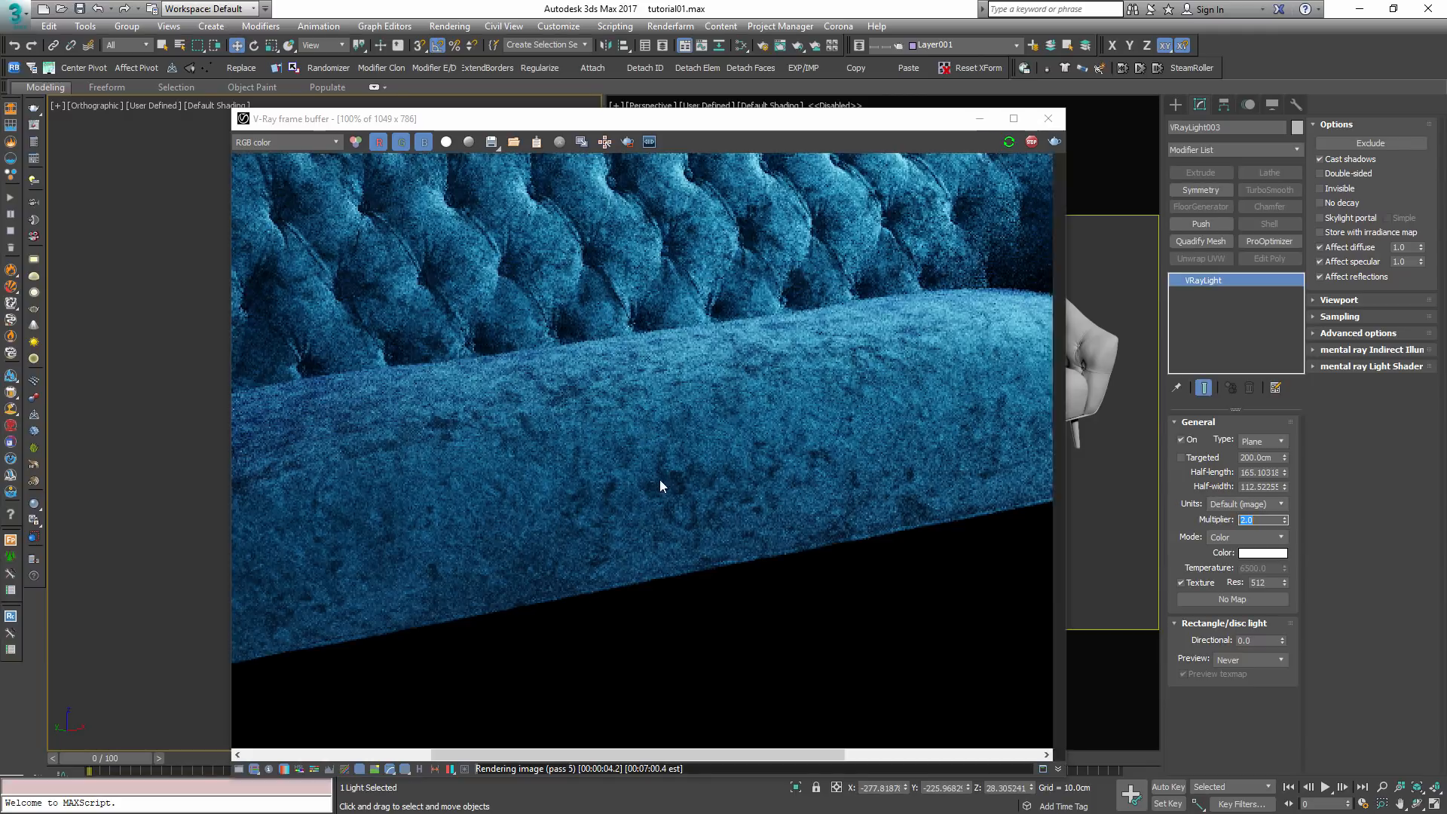
{"action": "scroll", "coordinate": [659, 480], "scroll_direction": "down", "scroll_amount": 1}
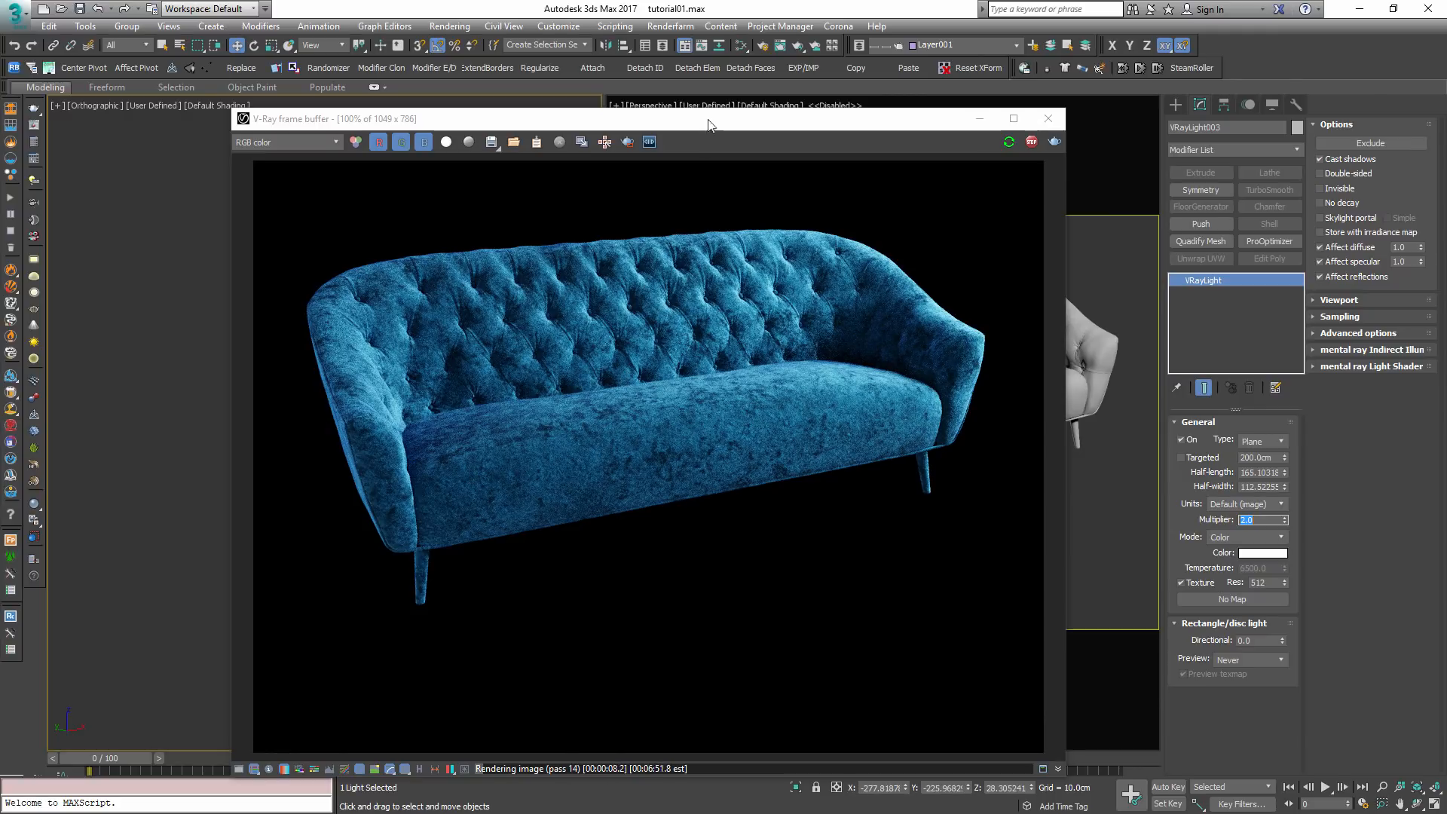
{"action": "left_click_drag", "start_coordinate": [705, 120], "coordinate": [606, 114]}
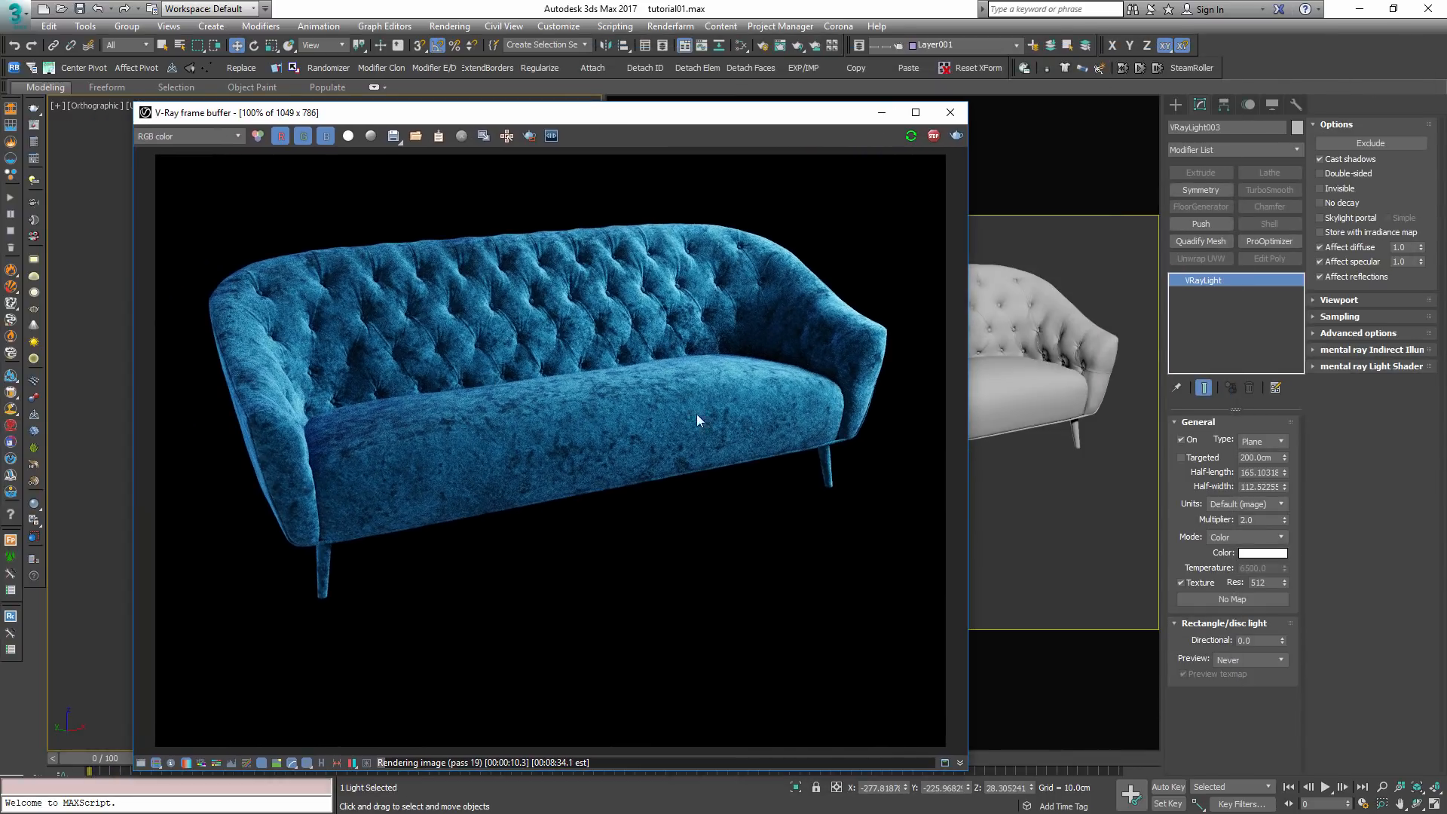
{"action": "scroll", "coordinate": [469, 422], "scroll_direction": "up", "scroll_amount": 1}
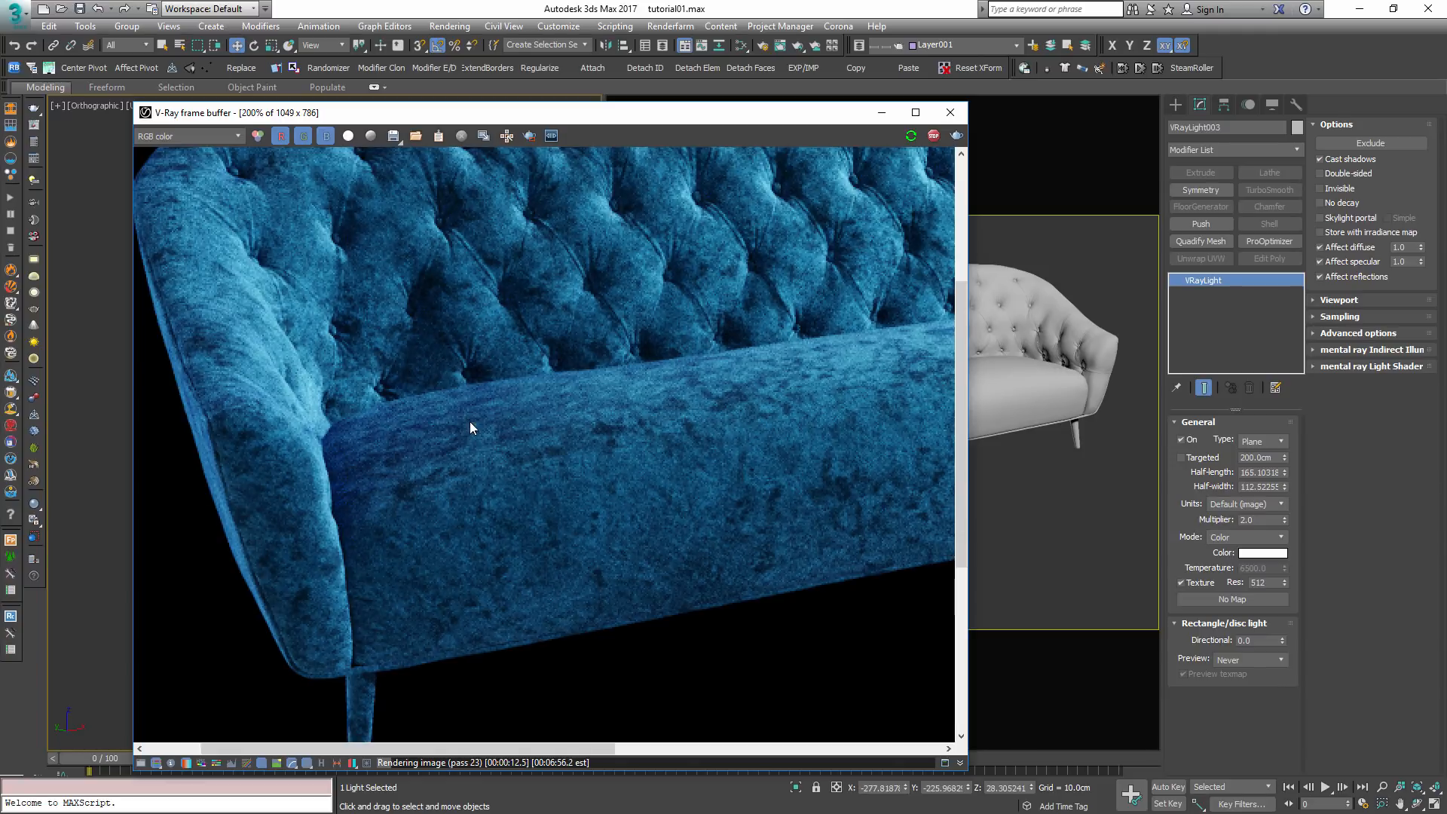
{"action": "scroll", "coordinate": [492, 423], "scroll_direction": "down", "scroll_amount": 1}
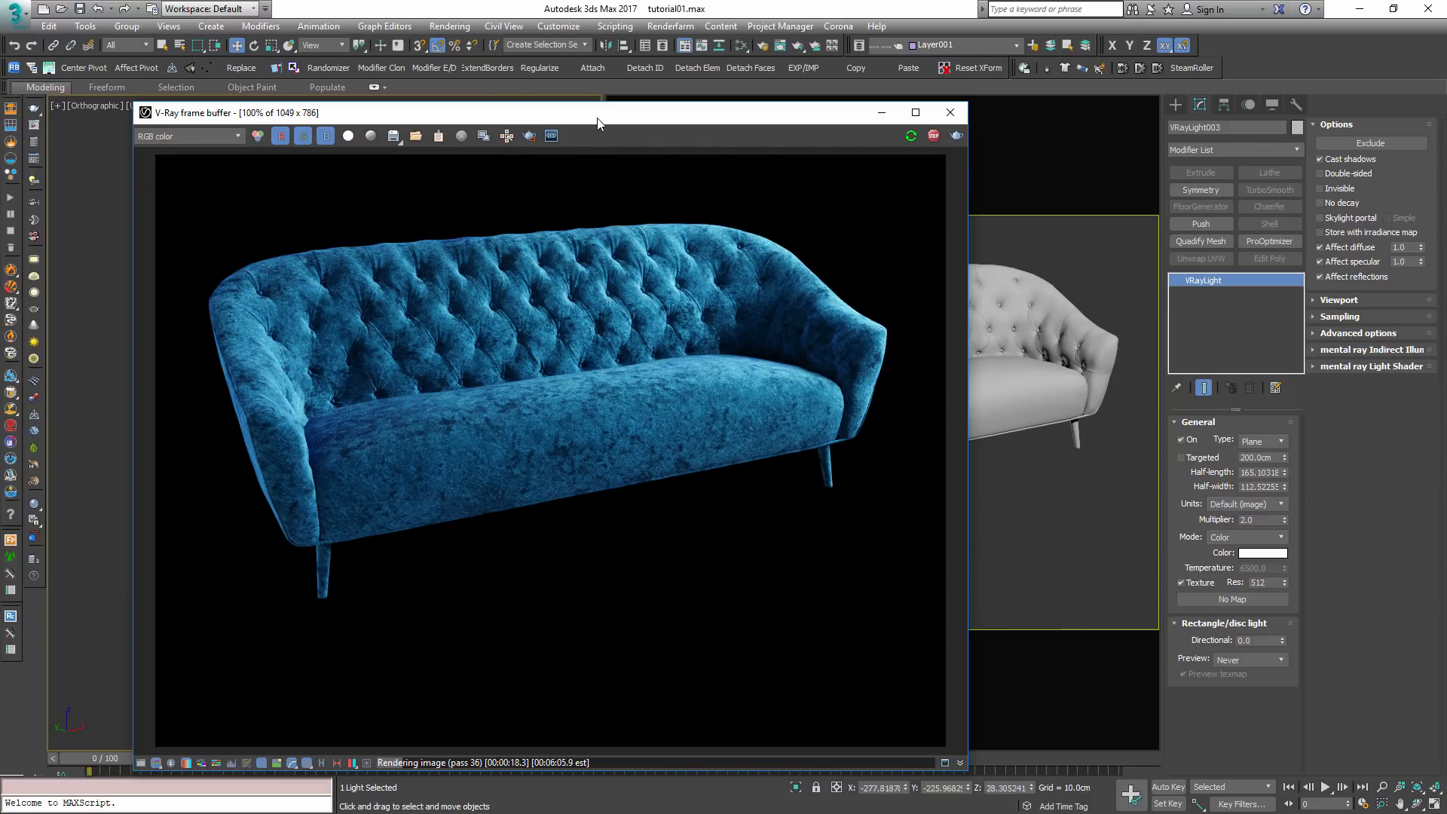
- Duplicate the blue Falloff map and its two VRayColor maps, placing the copy beside the green set in the material graph
{"action": "left_click_drag", "start_coordinate": [598, 122], "coordinate": [1070, 109]}
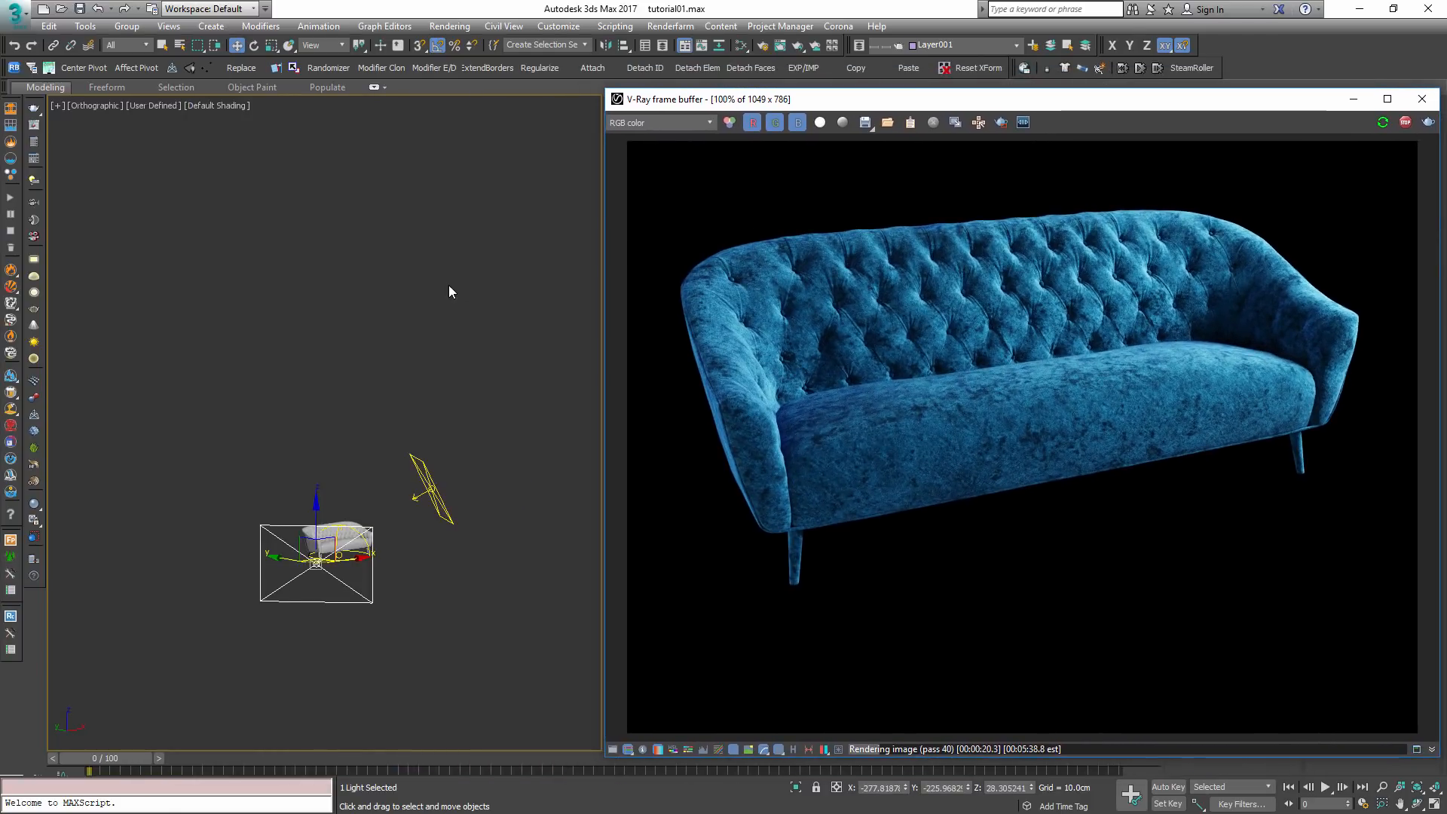
{"action": "key", "text": "m"}
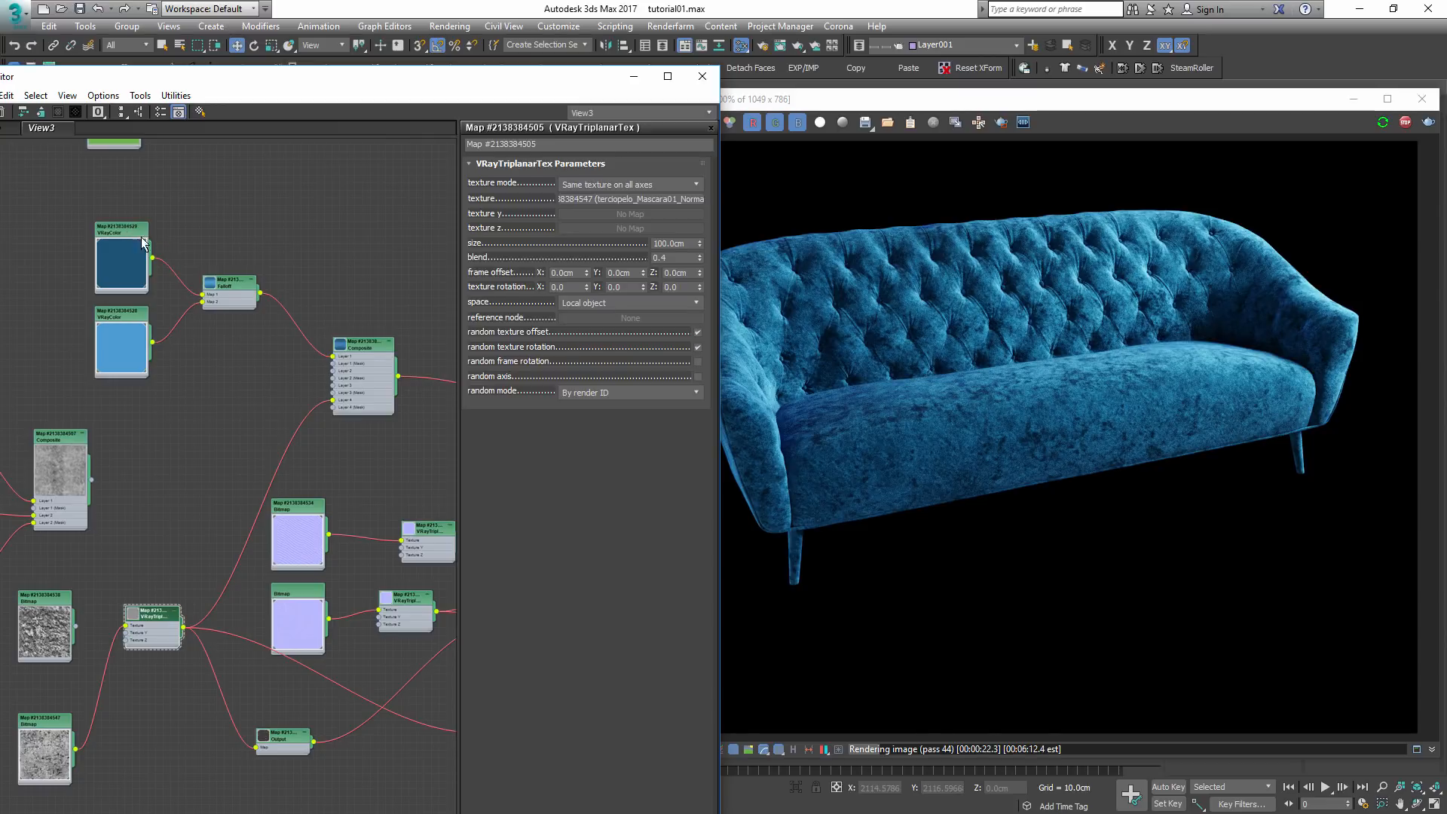
{"action": "middle_click_drag", "start_coordinate": [237, 354], "coordinate": [229, 465]}
{"action": "mouse_move", "coordinate": [230, 463]}
{"action": "left_mouse_down"}
{"action": "mouse_move", "coordinate": [163, 380]}
{"action": "mouse_move", "coordinate": [414, 207]}
{"action": "mouse_move", "coordinate": [430, 169]}
{"action": "left_mouse_up"}
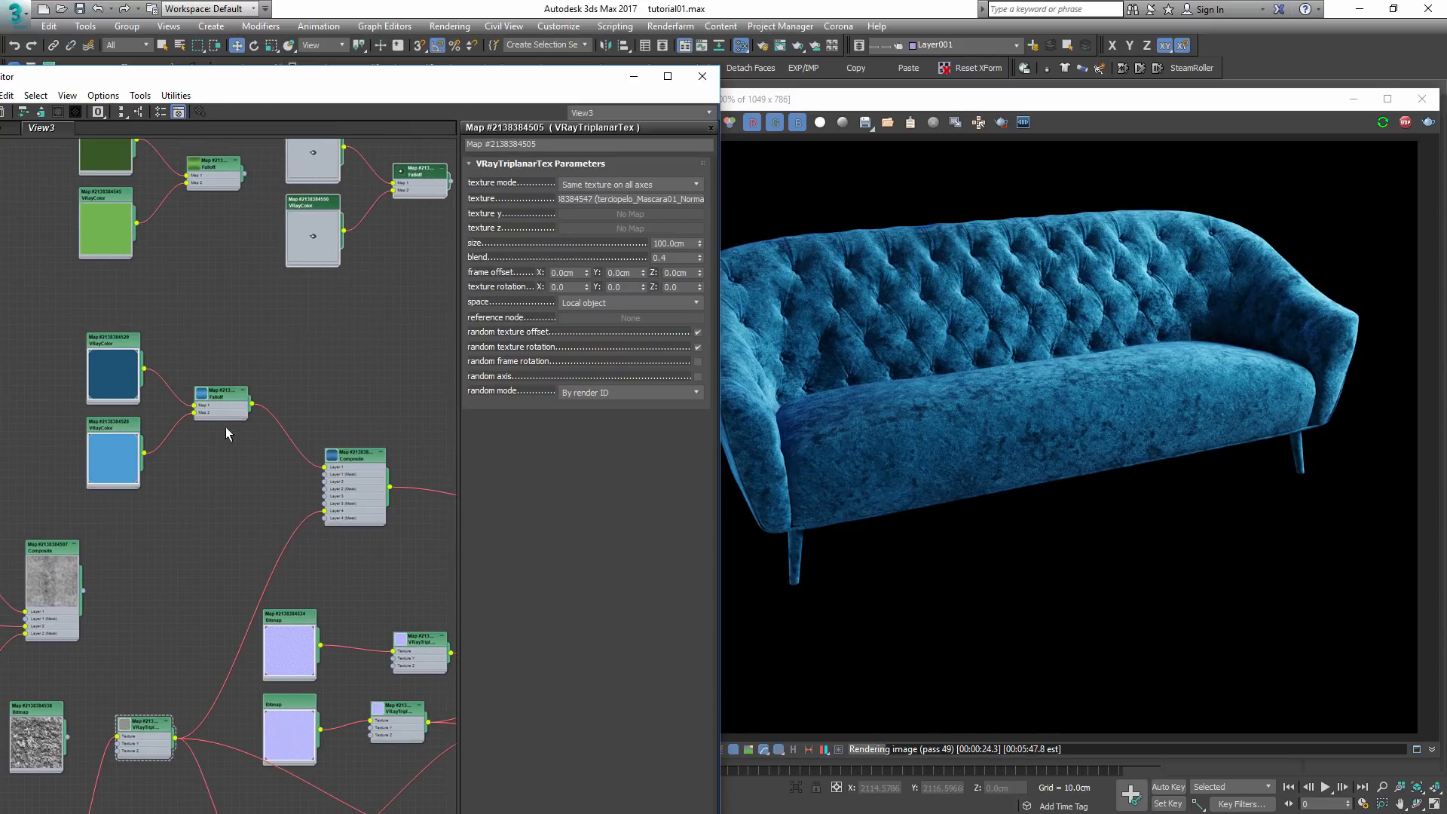
- Change the dark blue VRayColor feeding the connected Falloff to a dark red, about RGB 44, 2, 2
{"action": "double_click", "coordinate": [101, 342]}
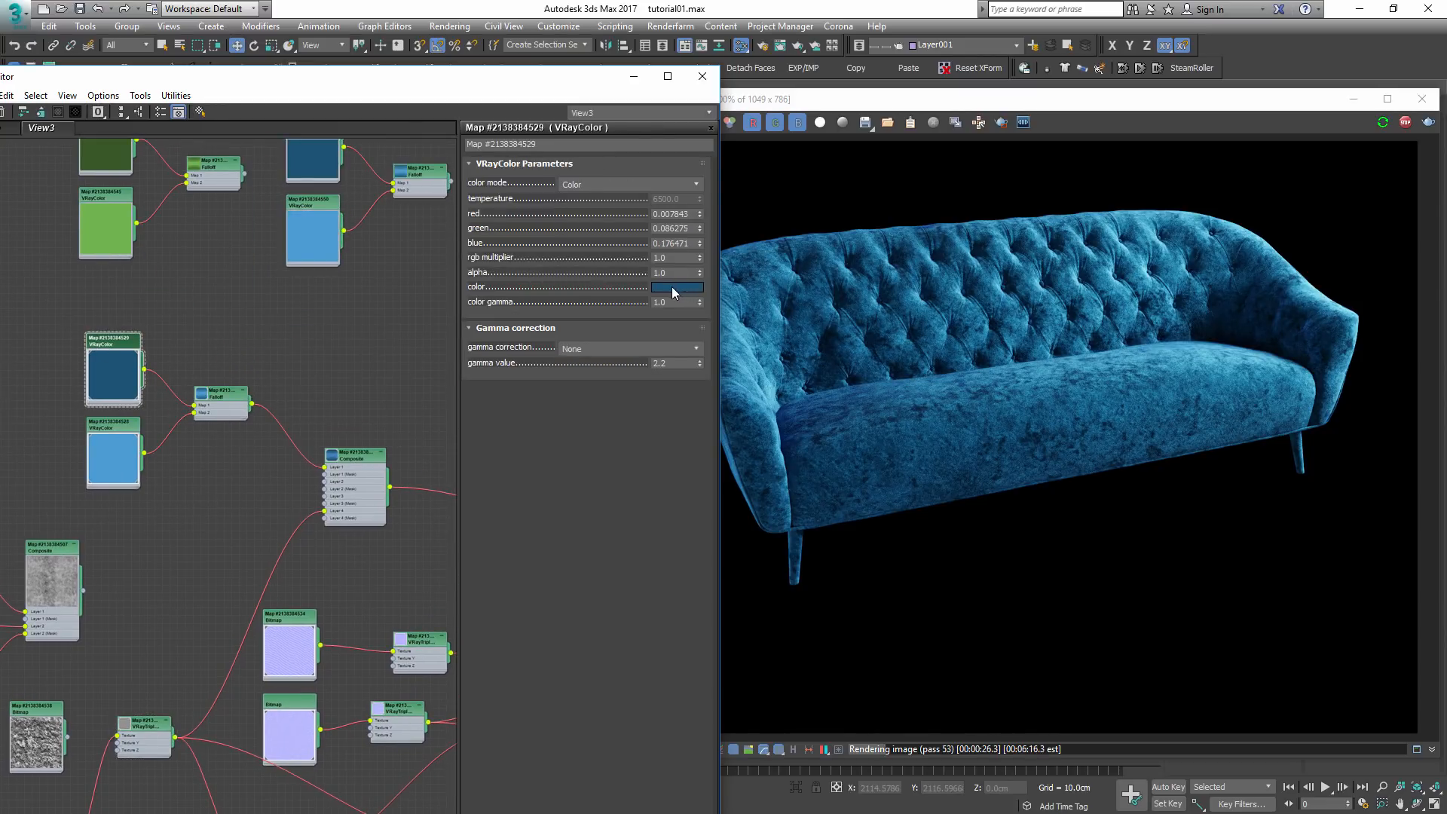
{"action": "left_click", "coordinate": [676, 287]}
{"action": "left_click", "coordinate": [356, 231]}
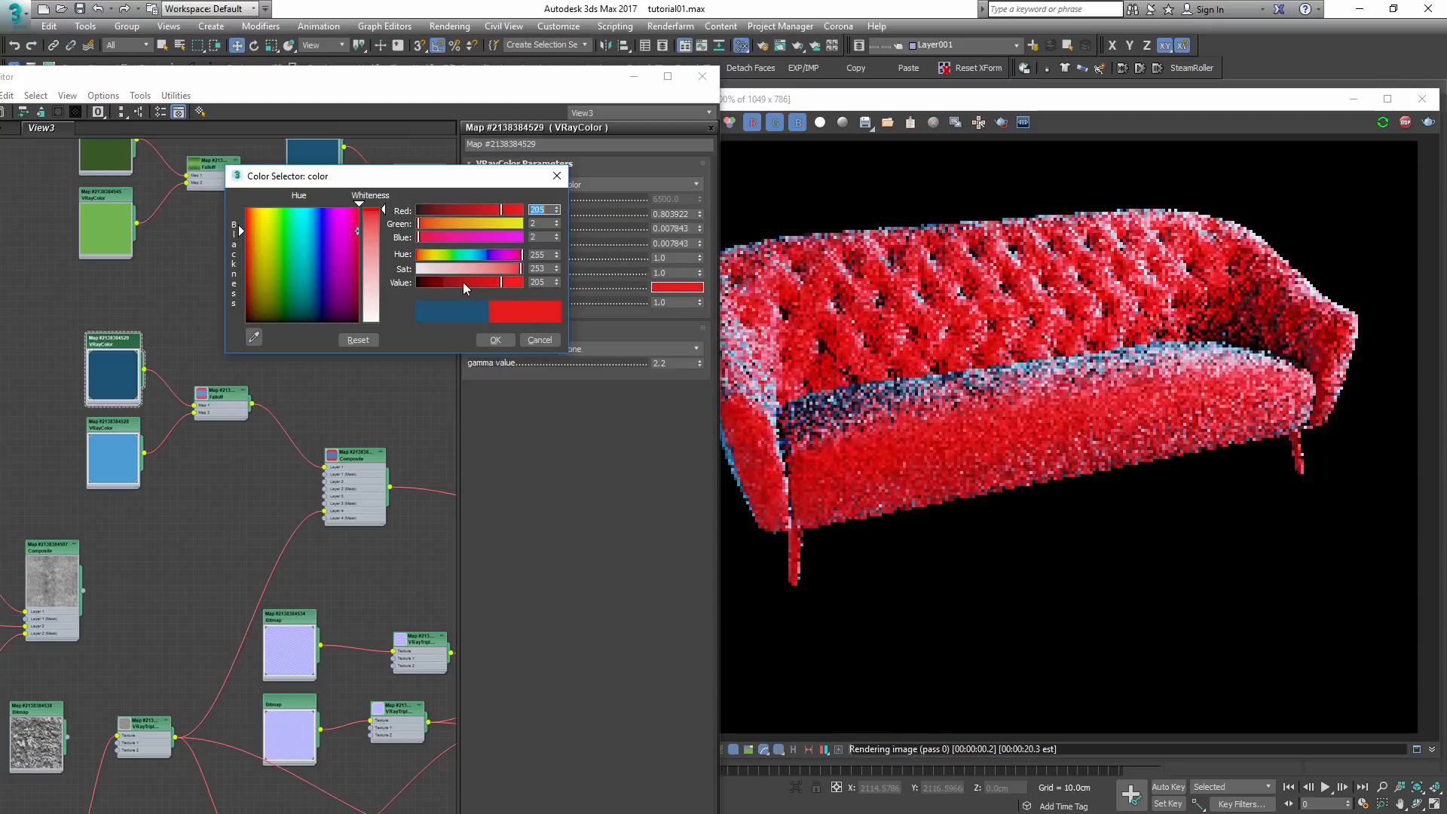
{"action": "left_click_drag", "start_coordinate": [463, 282], "coordinate": [436, 281]}
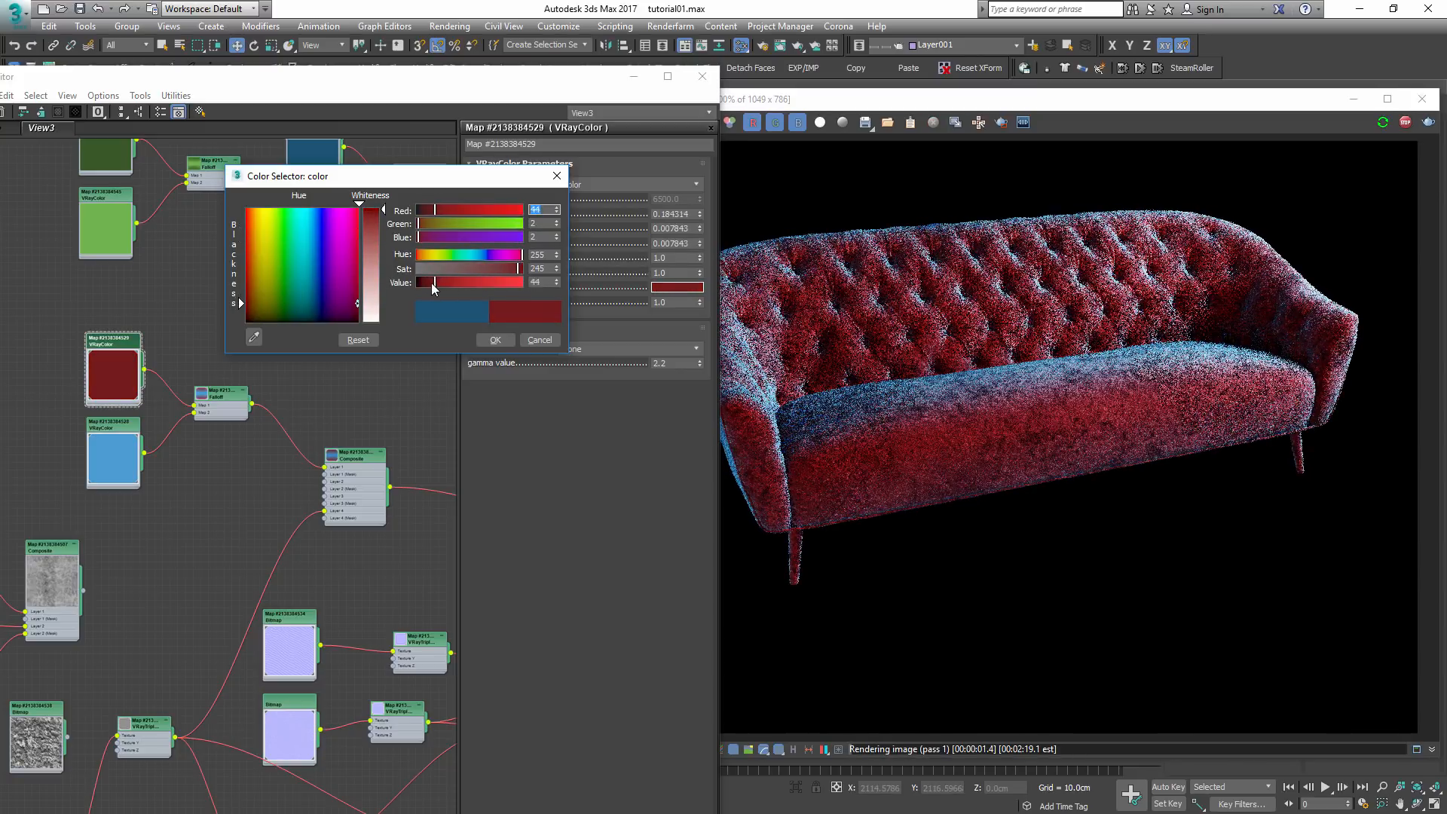
{"action": "left_click", "coordinate": [495, 340]}
- Recolour the light blue VRayColor of the same Falloff, sampling the dark red and adjusting it to pink, RGB 141, 14, 50
{"action": "double_click", "coordinate": [115, 425]}
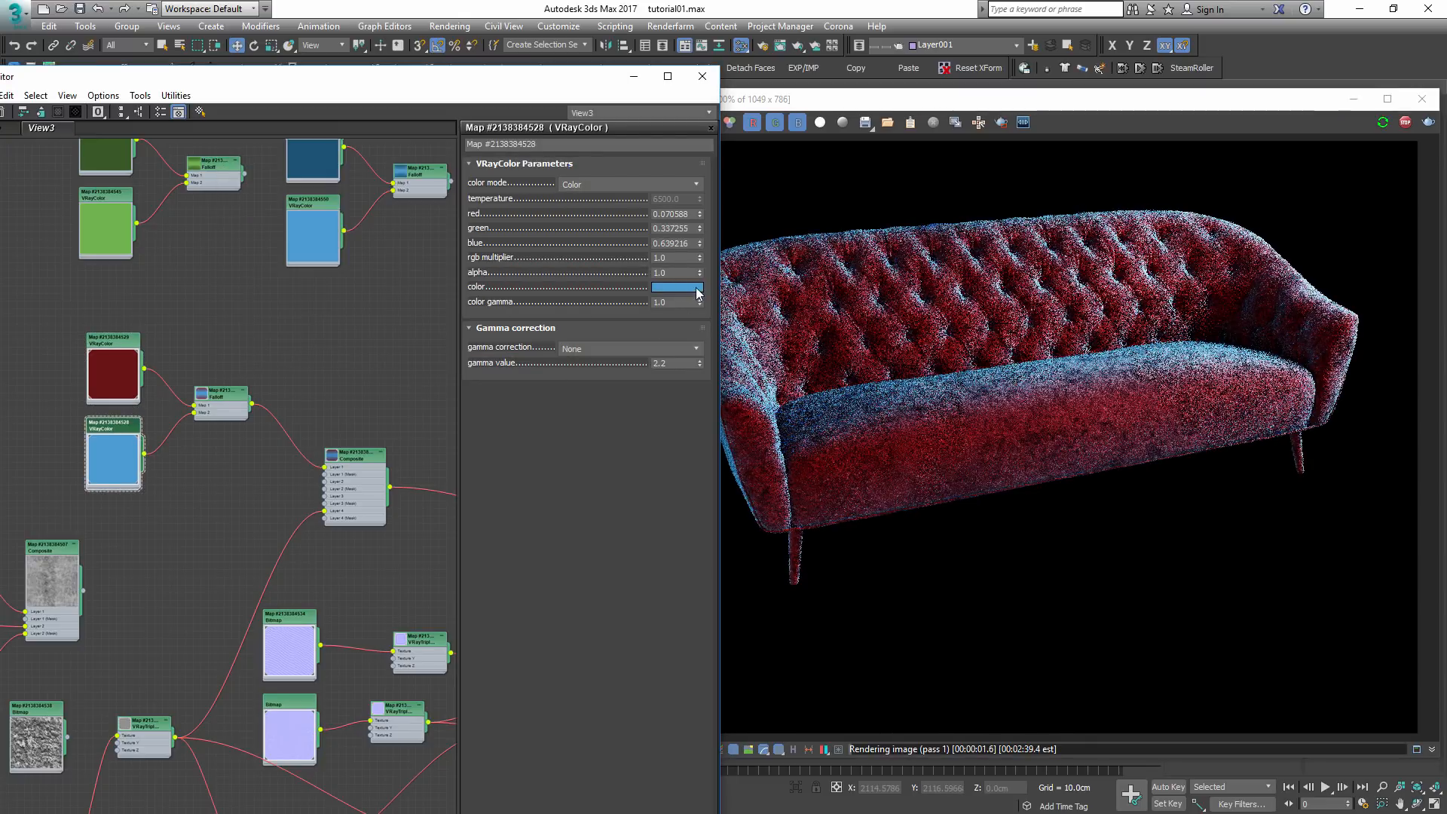
{"action": "left_click", "coordinate": [691, 288]}
{"action": "left_click", "coordinate": [255, 337]}
{"action": "left_click", "coordinate": [120, 352]}
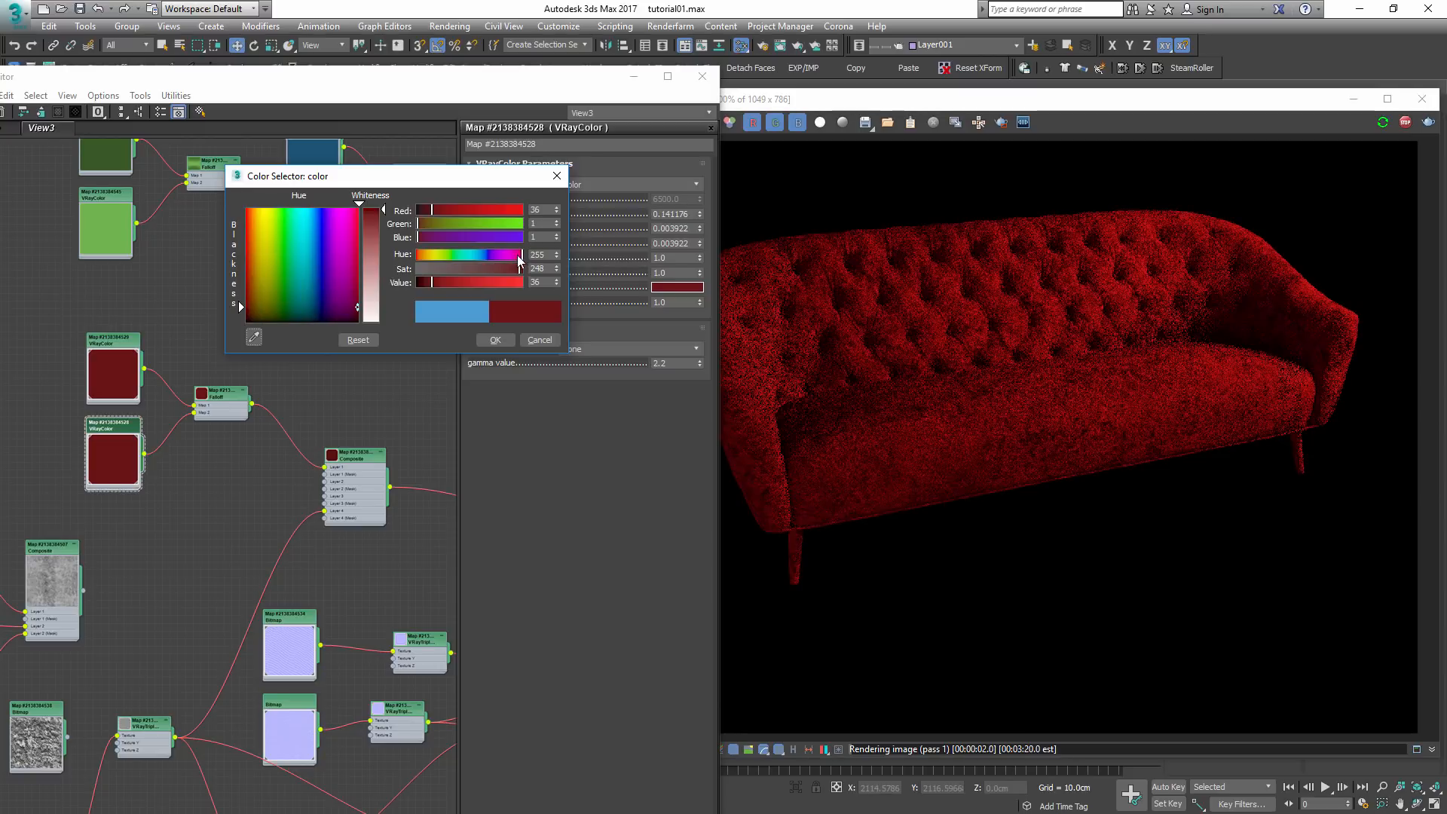
{"action": "left_click", "coordinate": [517, 257]}
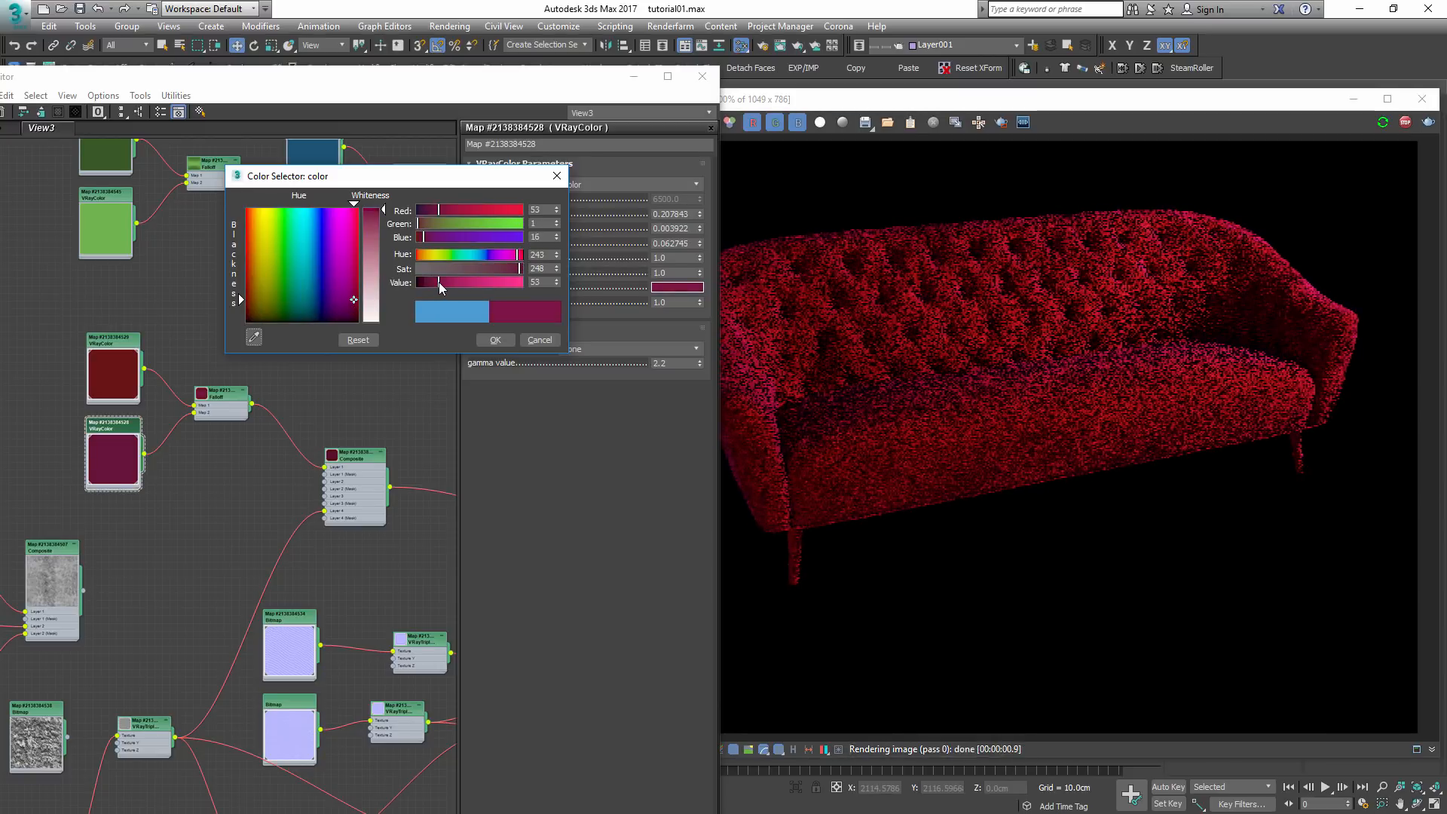
{"action": "left_click_drag", "start_coordinate": [438, 282], "coordinate": [512, 269]}
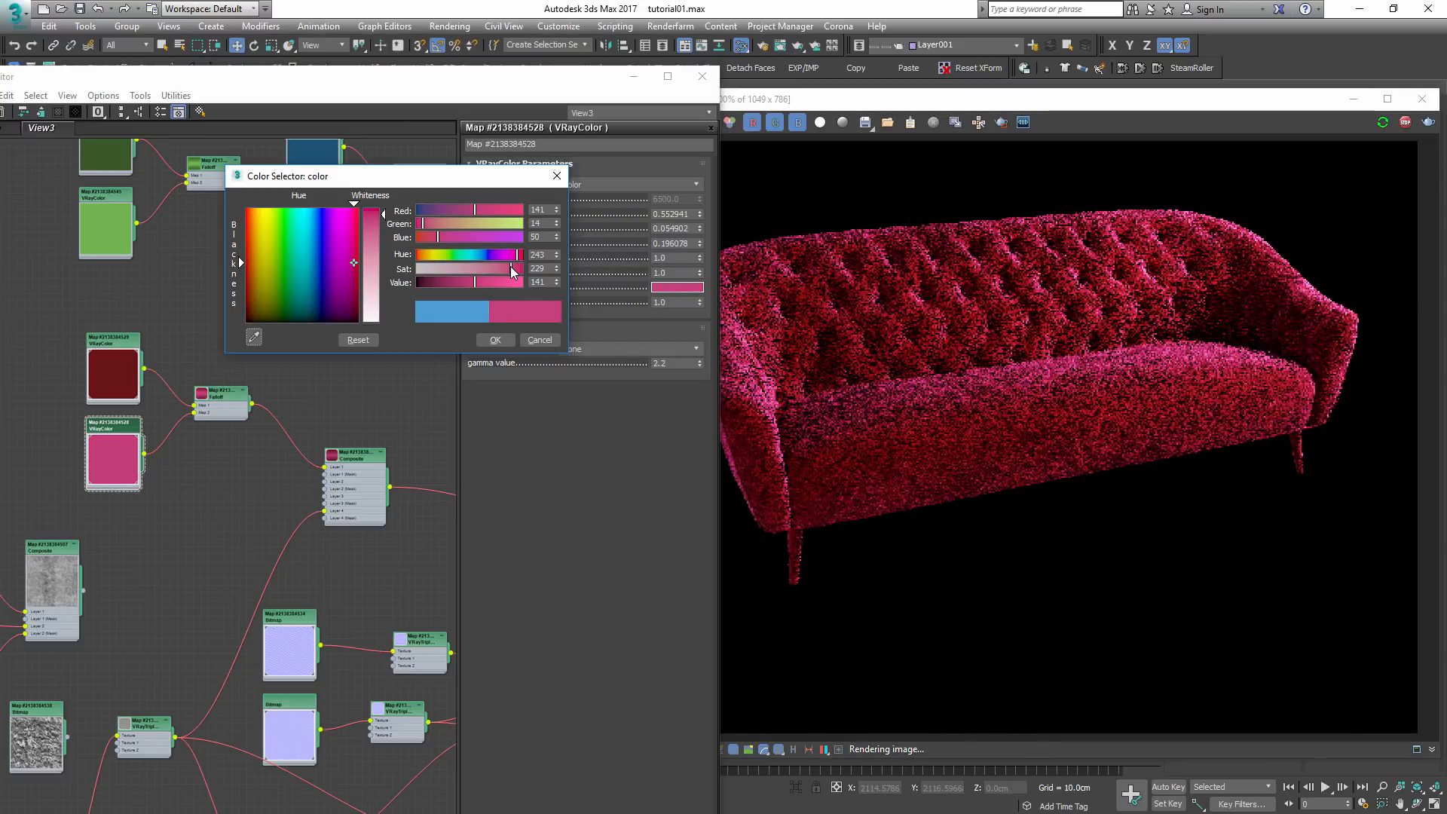
{"action": "left_click", "coordinate": [495, 340]}
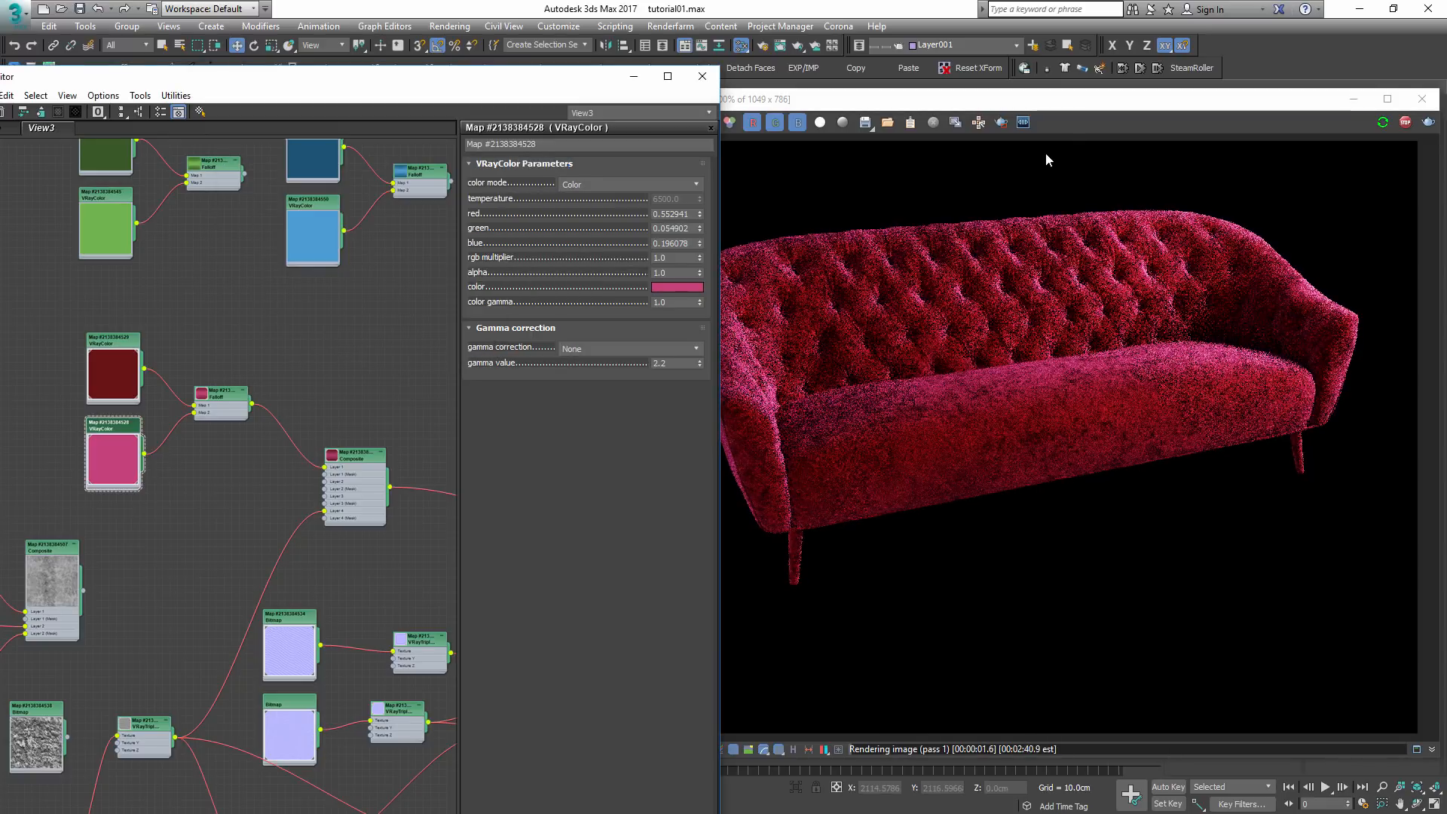
- Compare the red sofa render with the LUT and Exposure corrections switched off and back on
{"action": "left_click_drag", "start_coordinate": [1084, 101], "coordinate": [832, 65]}
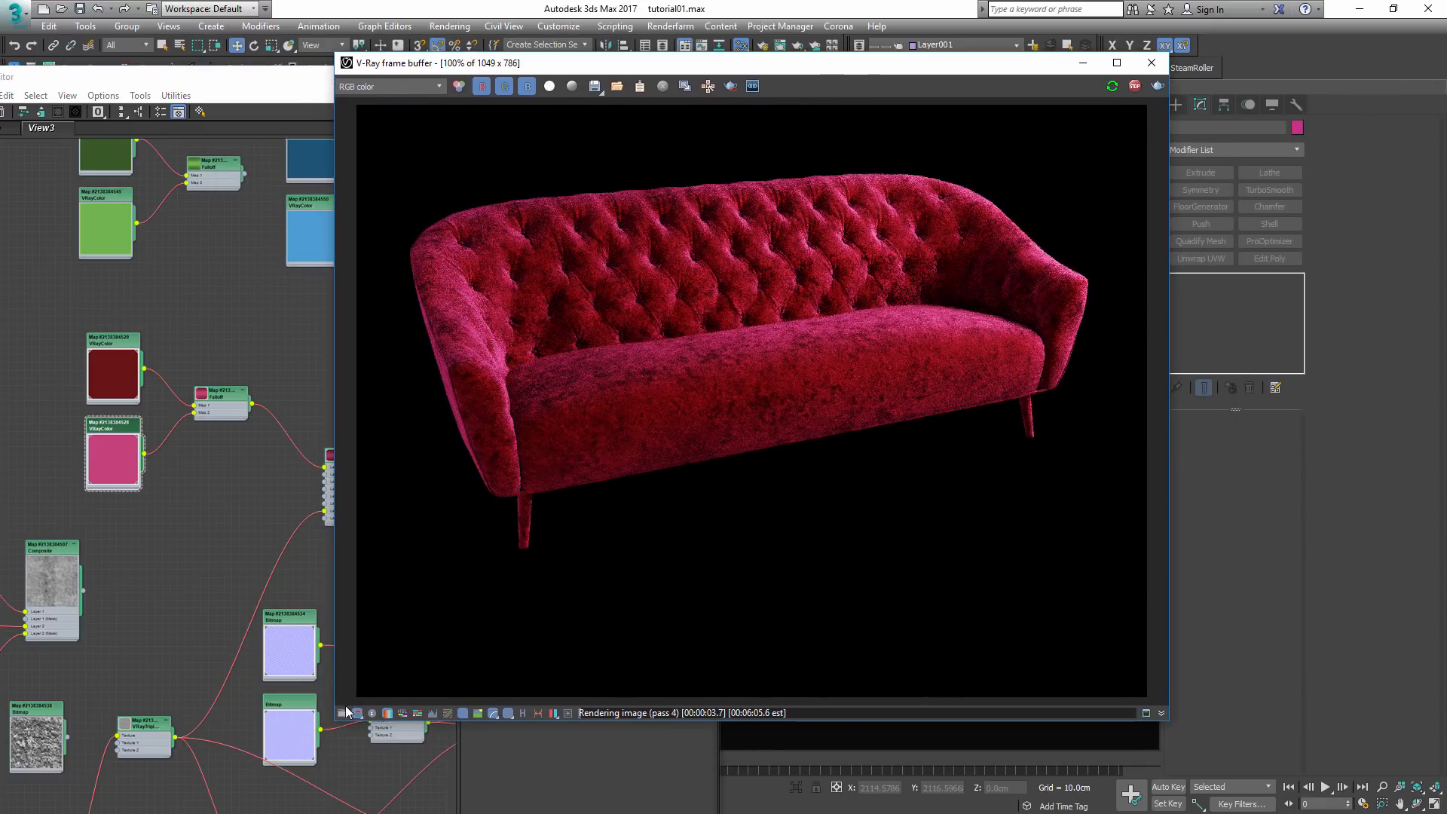
{"action": "left_click", "coordinate": [344, 712]}
{"action": "left_click_drag", "start_coordinate": [1018, 65], "coordinate": [849, 85]}
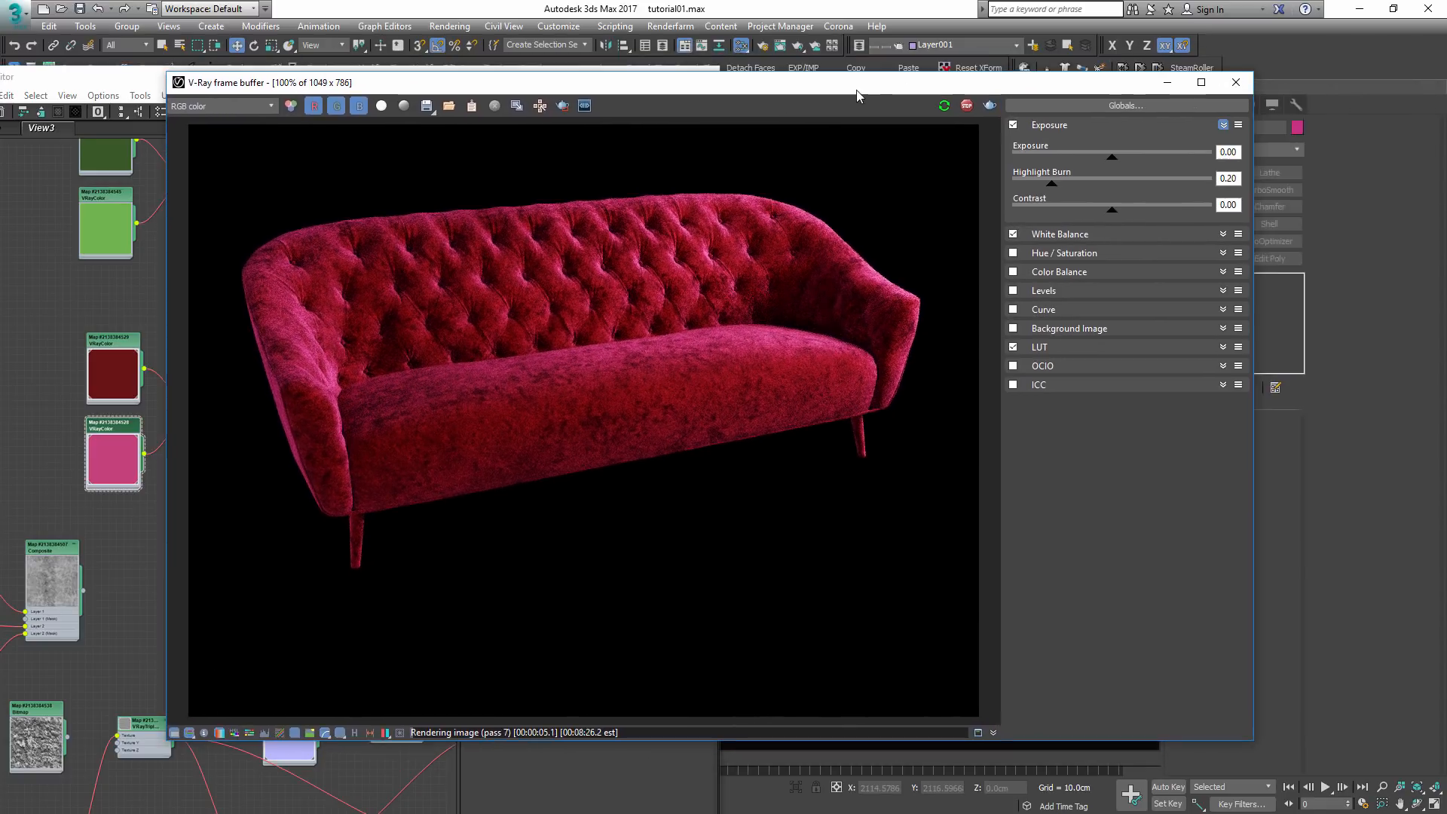
{"action": "left_click", "coordinate": [1013, 347]}
{"action": "left_click", "coordinate": [1014, 126]}
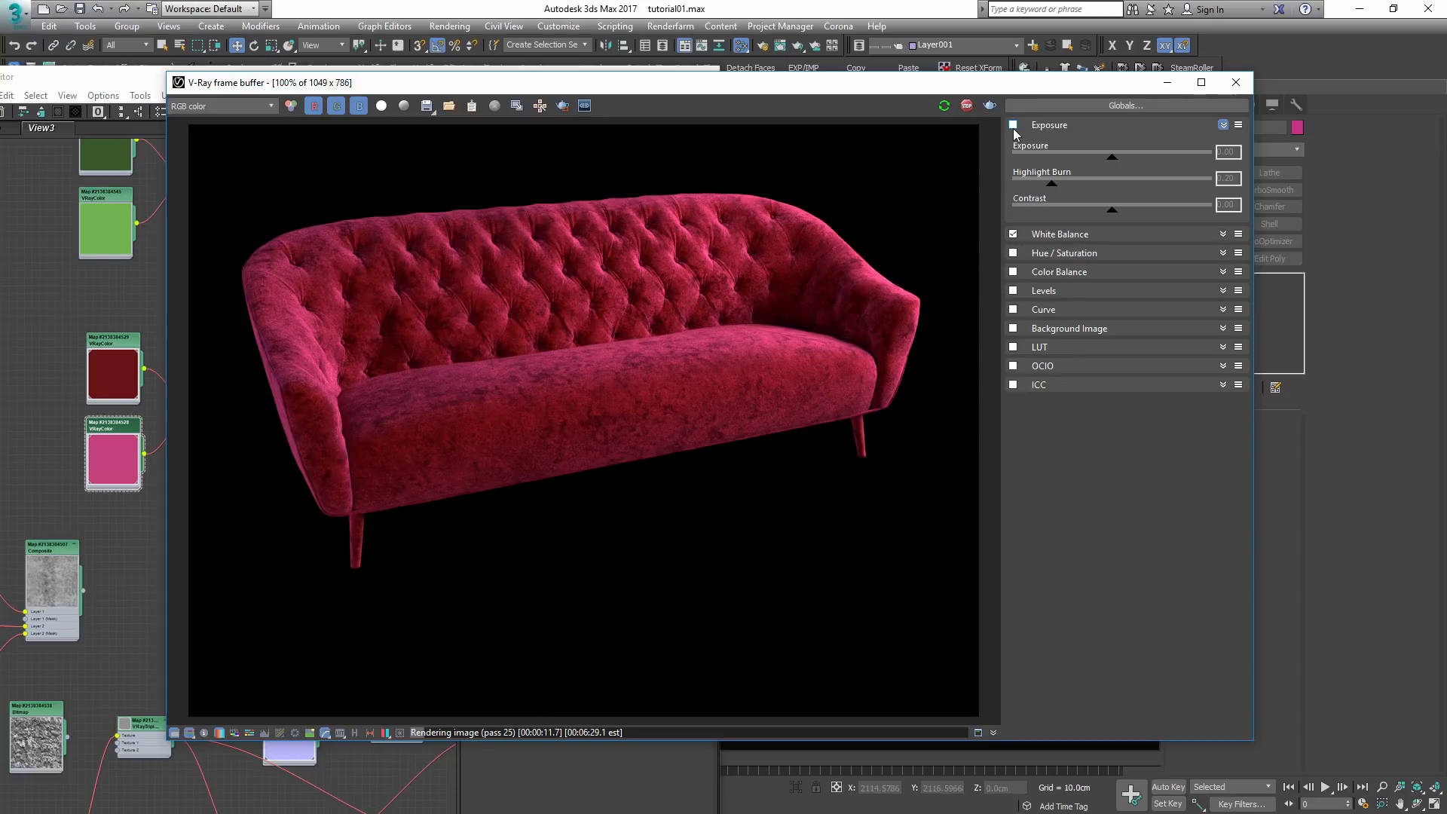
{"action": "left_click", "coordinate": [1014, 126]}
{"action": "left_click", "coordinate": [1013, 347]}
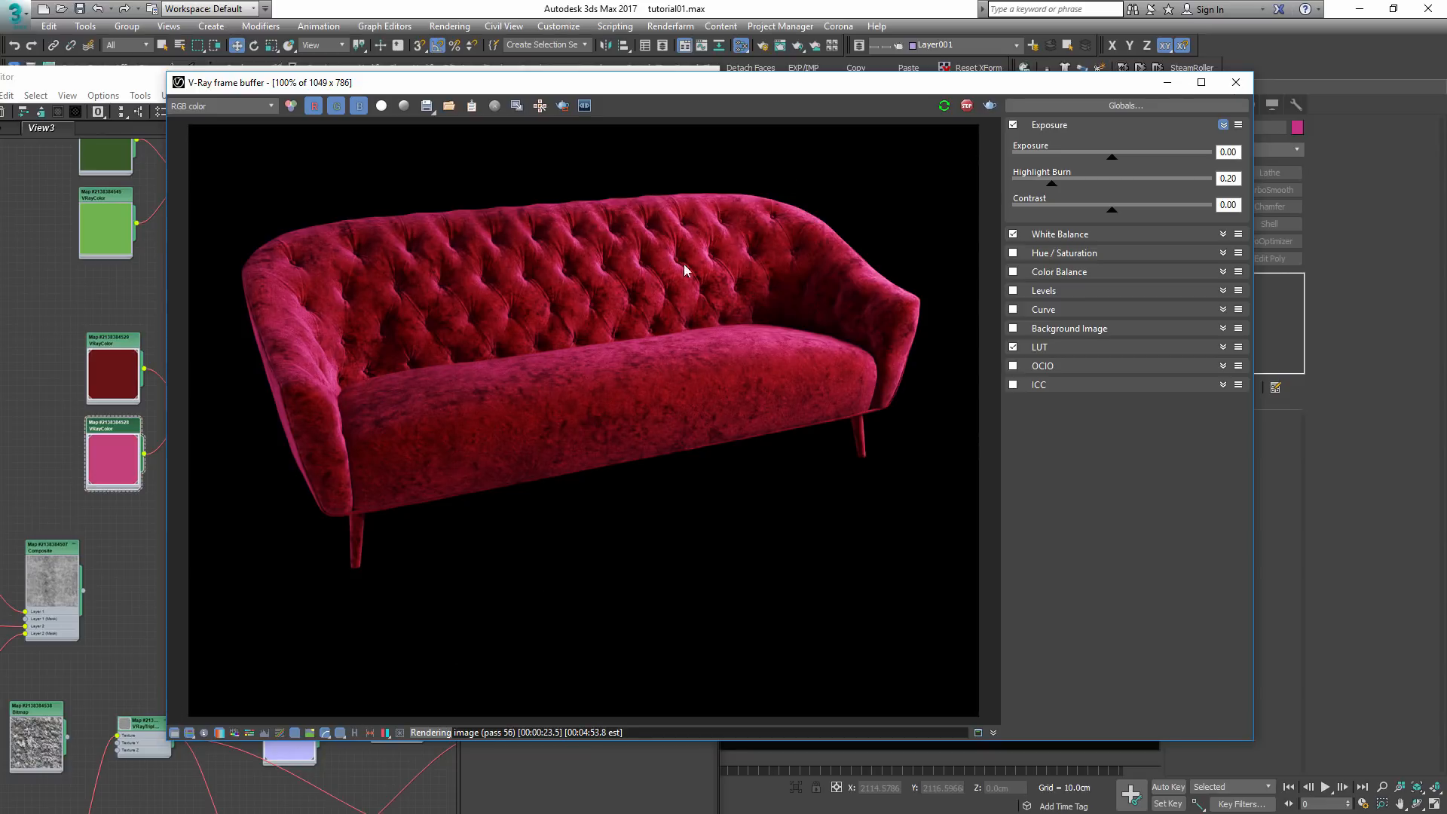
{"action": "scroll", "coordinate": [673, 257], "scroll_direction": "up", "scroll_amount": 1}
{"action": "scroll", "coordinate": [673, 256], "scroll_direction": "down", "scroll_amount": 1}
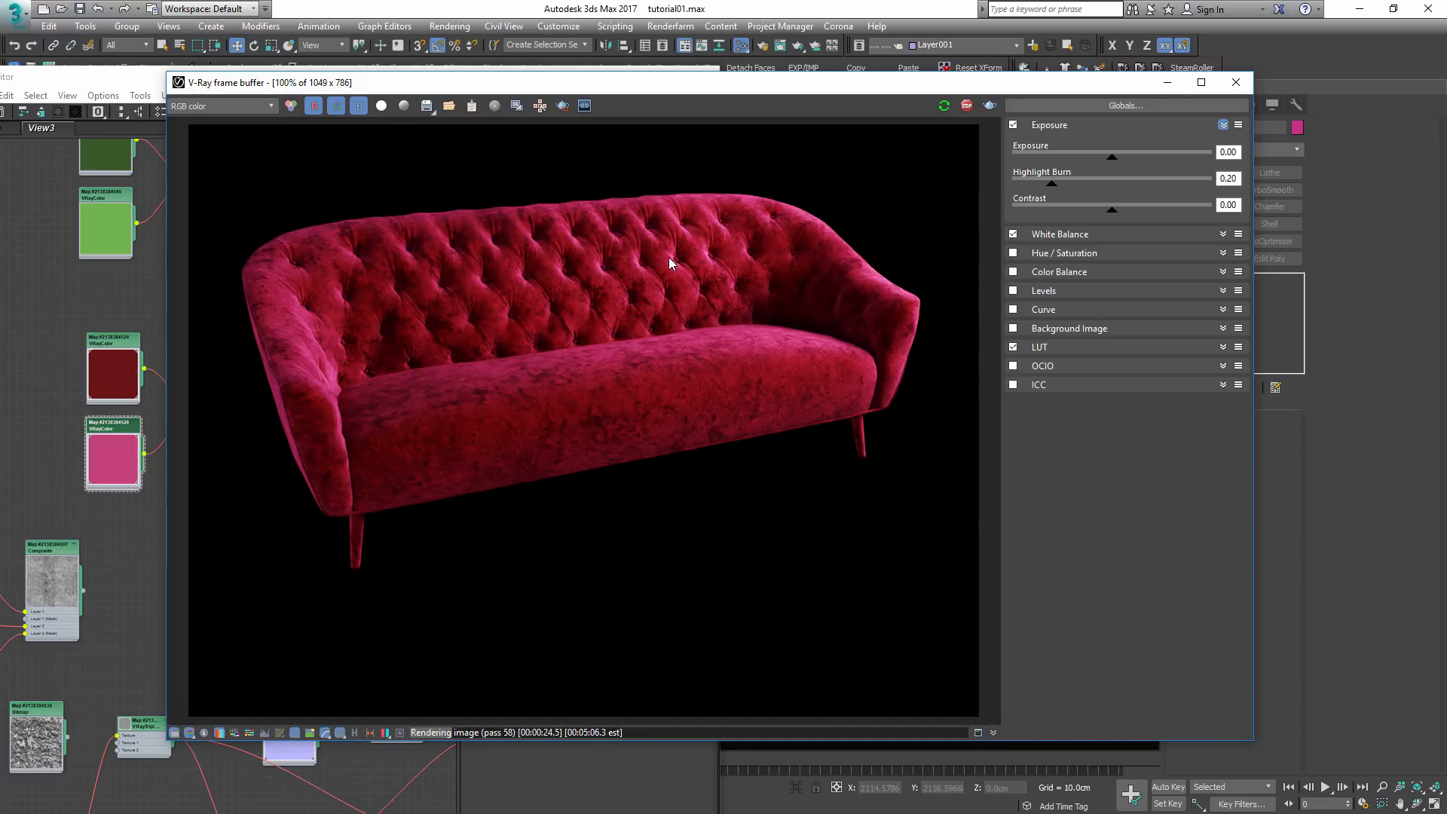
{"action": "left_click", "coordinate": [173, 733]}
- Inspect the red velvet, then reframe the camera view closer and at an angle over the sofa's near arm
{"action": "left_click_drag", "start_coordinate": [624, 81], "coordinate": [1147, 69]}
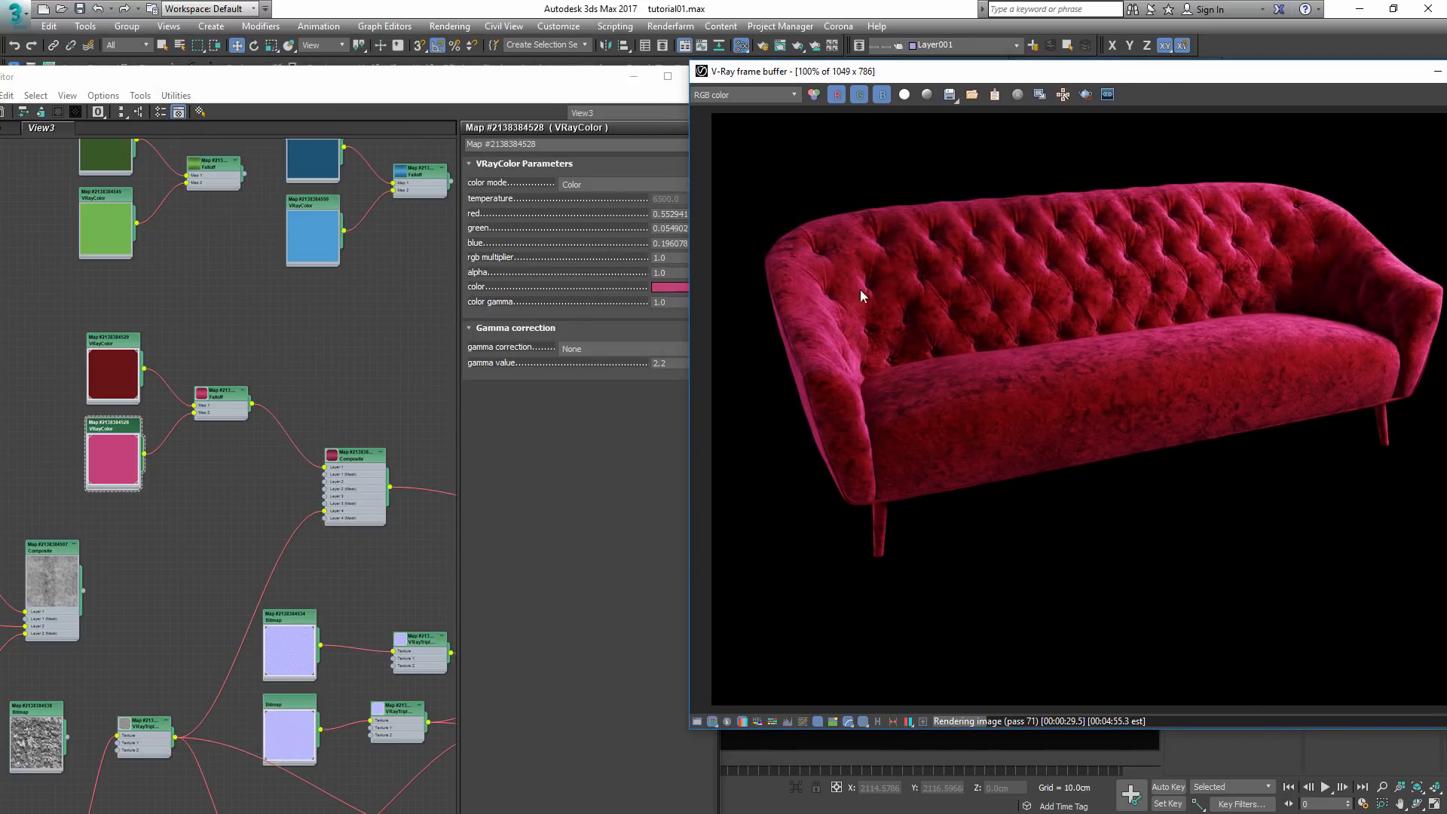
{"action": "scroll", "coordinate": [812, 343], "scroll_direction": "up", "scroll_amount": 1}
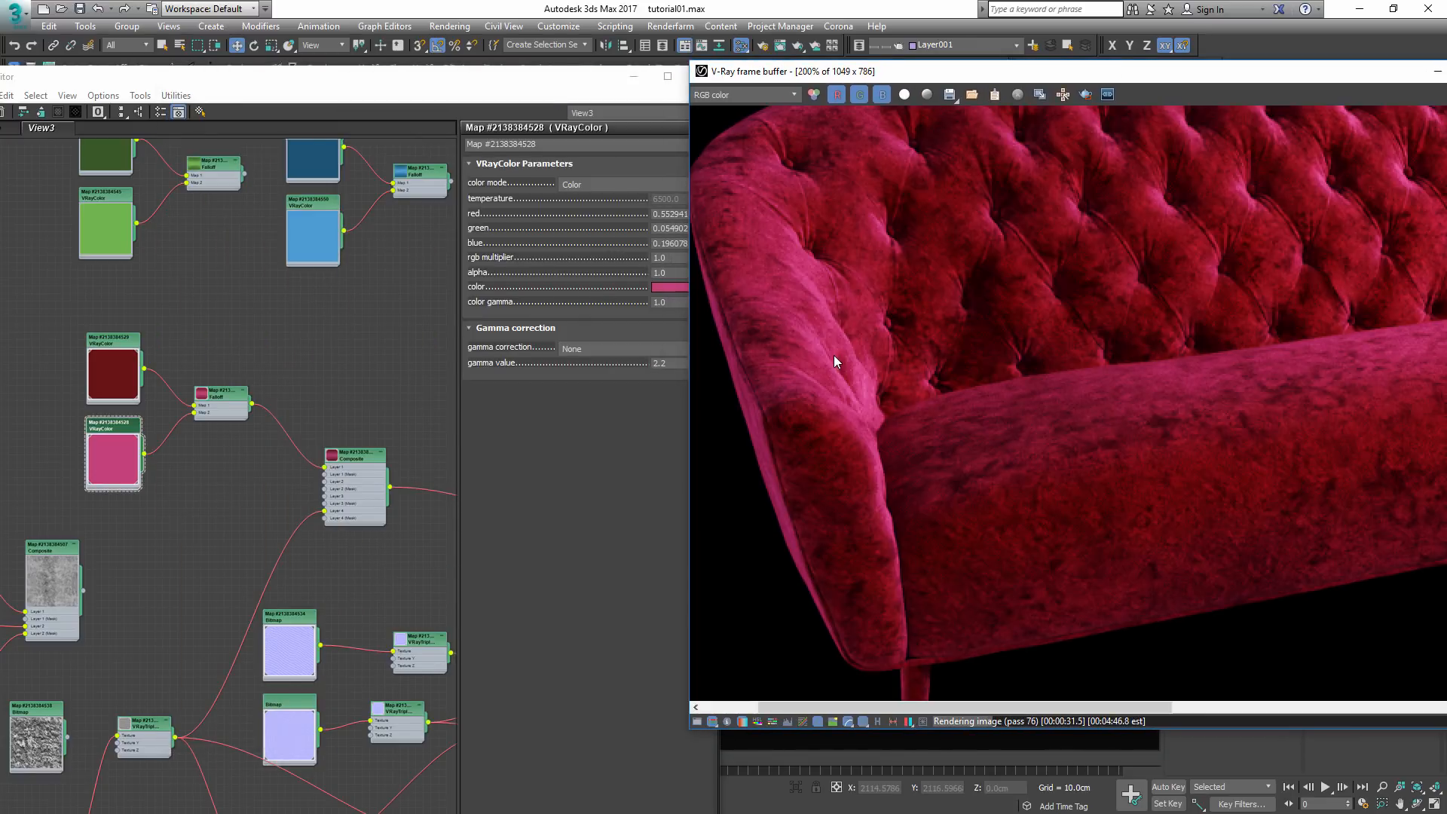
{"action": "scroll", "coordinate": [826, 354], "scroll_direction": "down", "scroll_amount": 1}
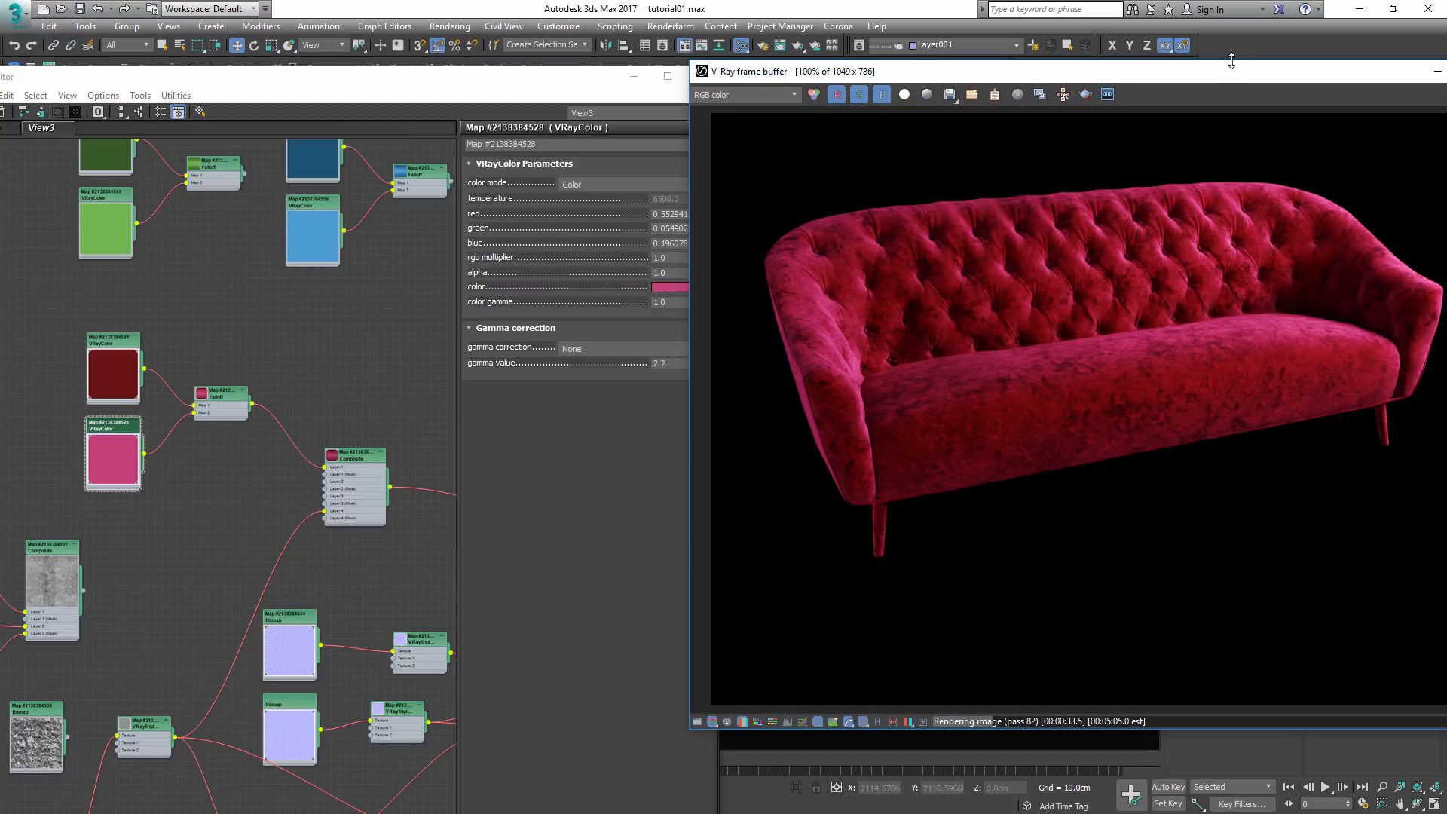
{"action": "left_click_drag", "start_coordinate": [1231, 60], "coordinate": [437, 127]}
{"action": "scroll", "coordinate": [901, 350], "scroll_direction": "up", "scroll_amount": 4}
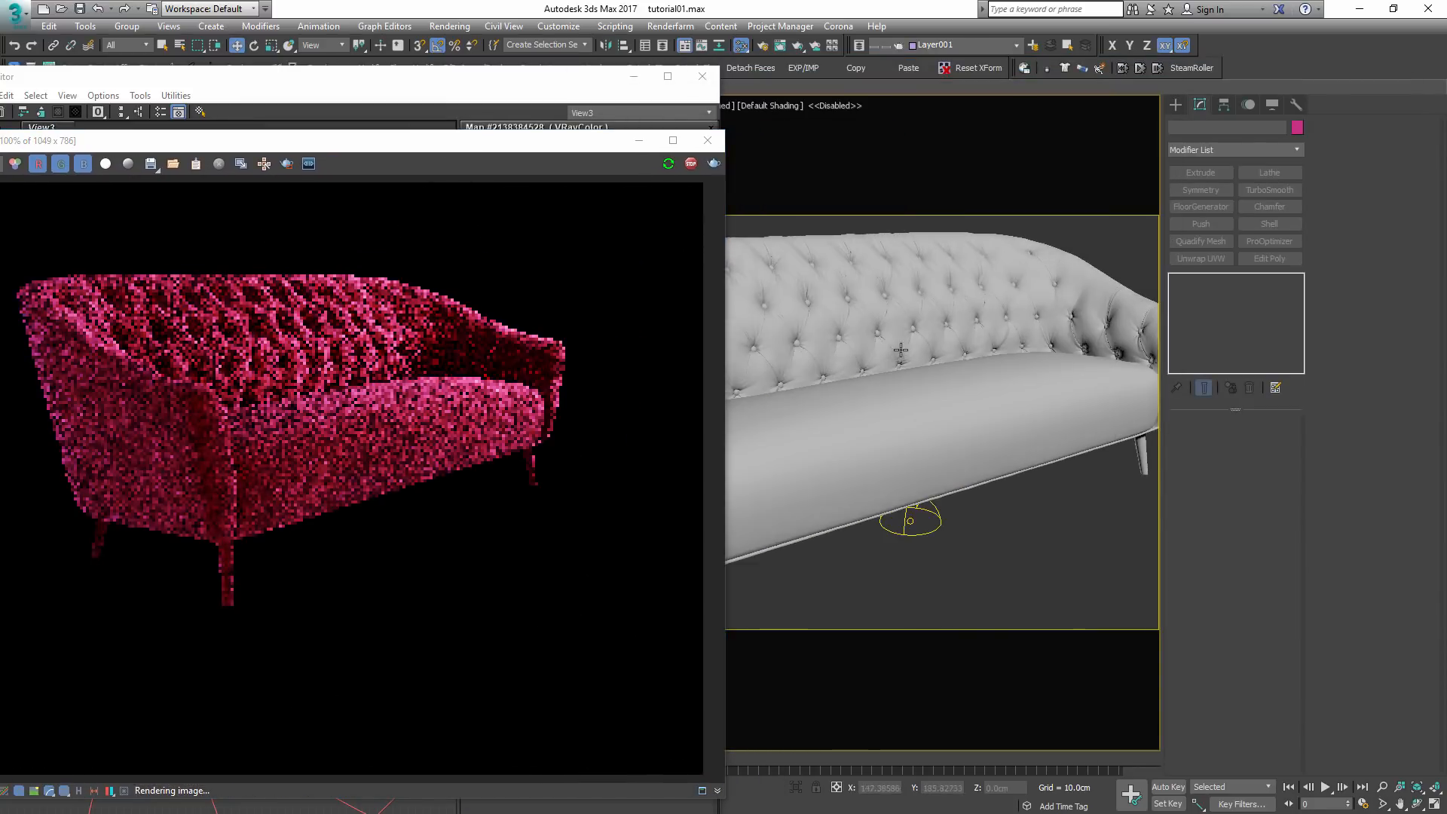
{"action": "middle_click_drag", "start_coordinate": [901, 350], "coordinate": [940, 397], "text": "alt"}
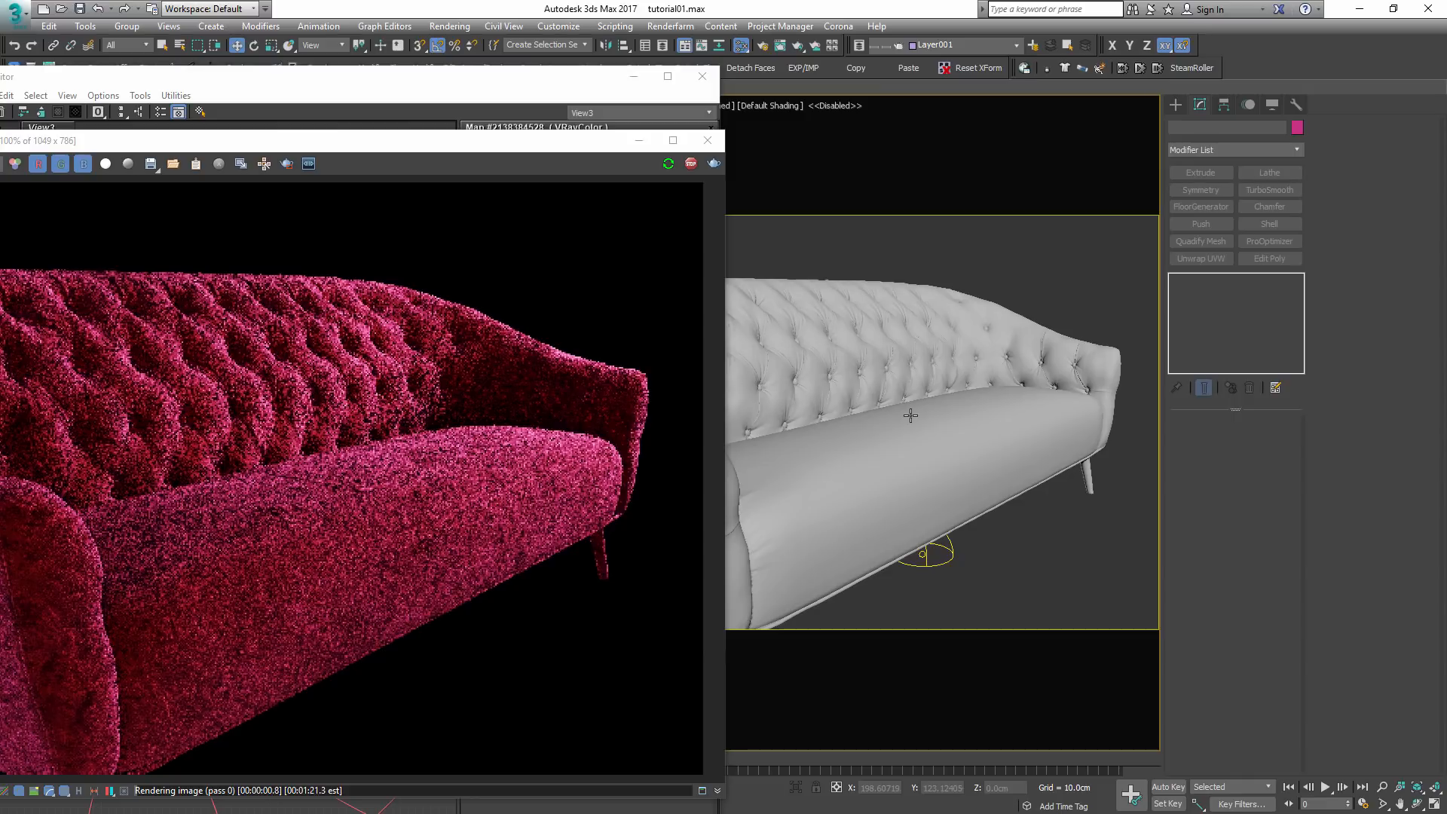
{"action": "left_click_drag", "start_coordinate": [410, 137], "coordinate": [1282, 71]}
- Set the texture size of the mask bitmap's VRayTriplanarTex map to 50 cm
{"action": "scroll", "coordinate": [364, 433], "scroll_direction": "down", "scroll_amount": 3}
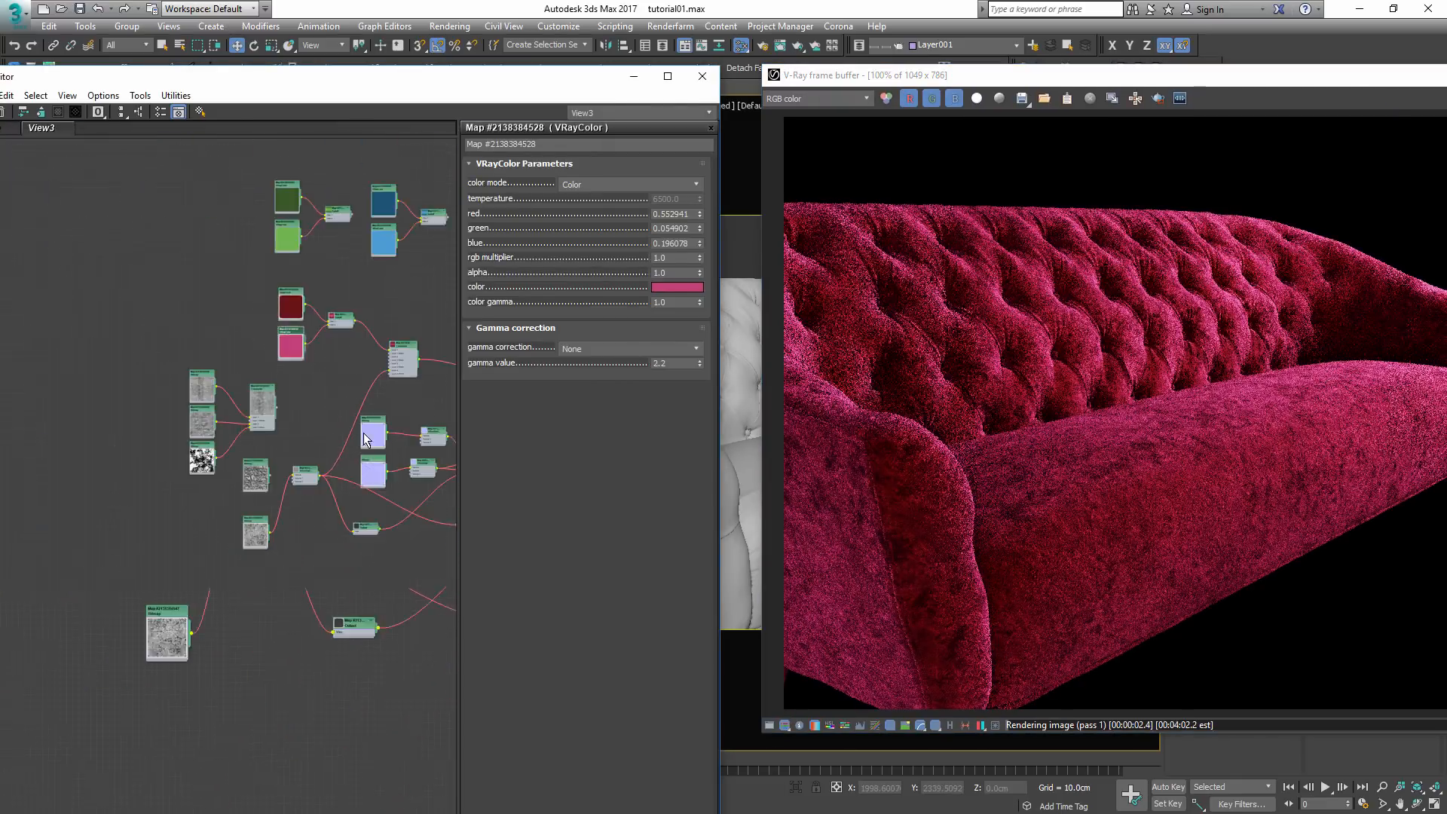
{"action": "scroll", "coordinate": [365, 435], "scroll_direction": "up", "scroll_amount": 4}
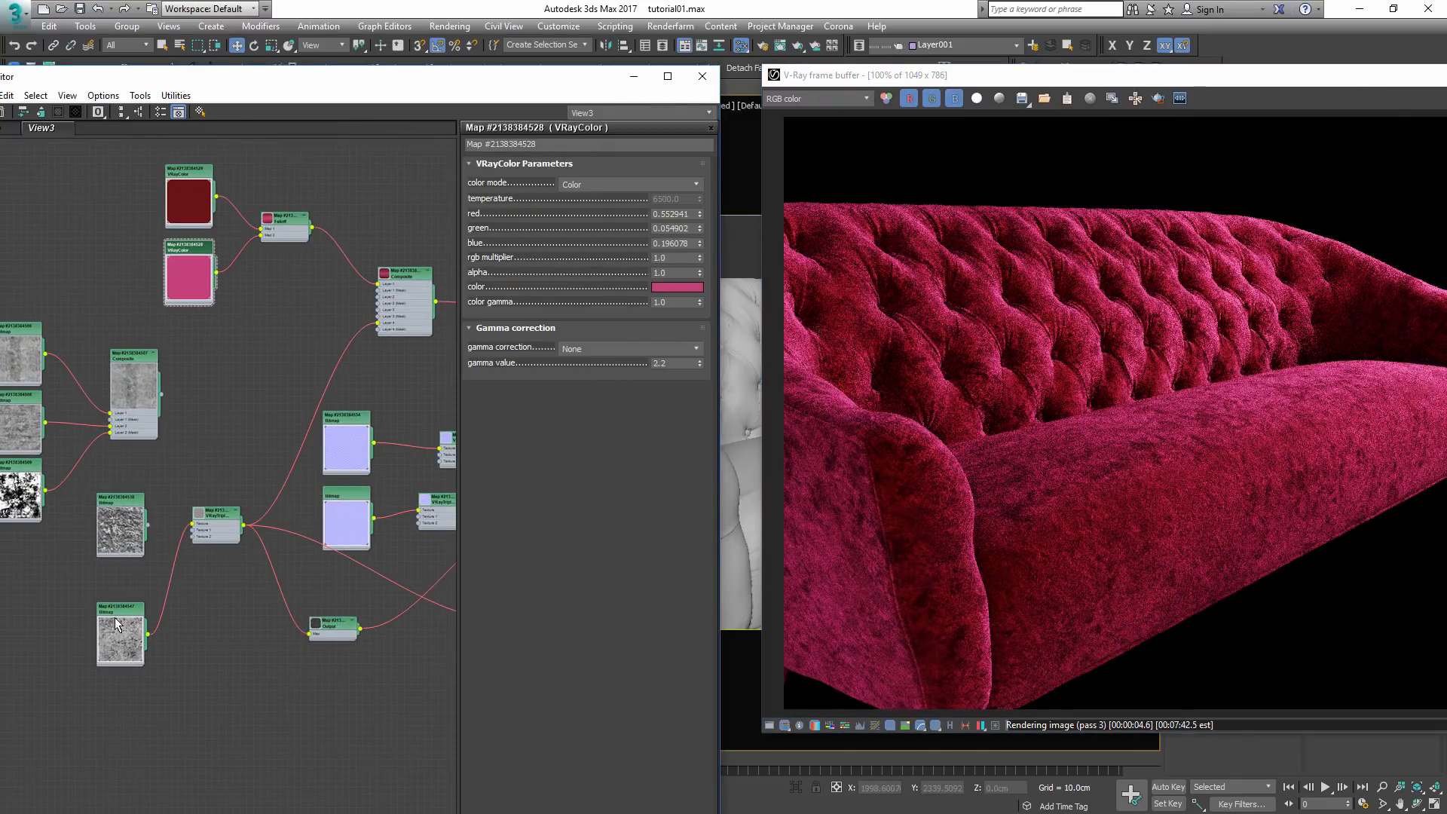
{"action": "left_click", "coordinate": [116, 624]}
{"action": "left_click_drag", "start_coordinate": [117, 625], "coordinate": [110, 591]}
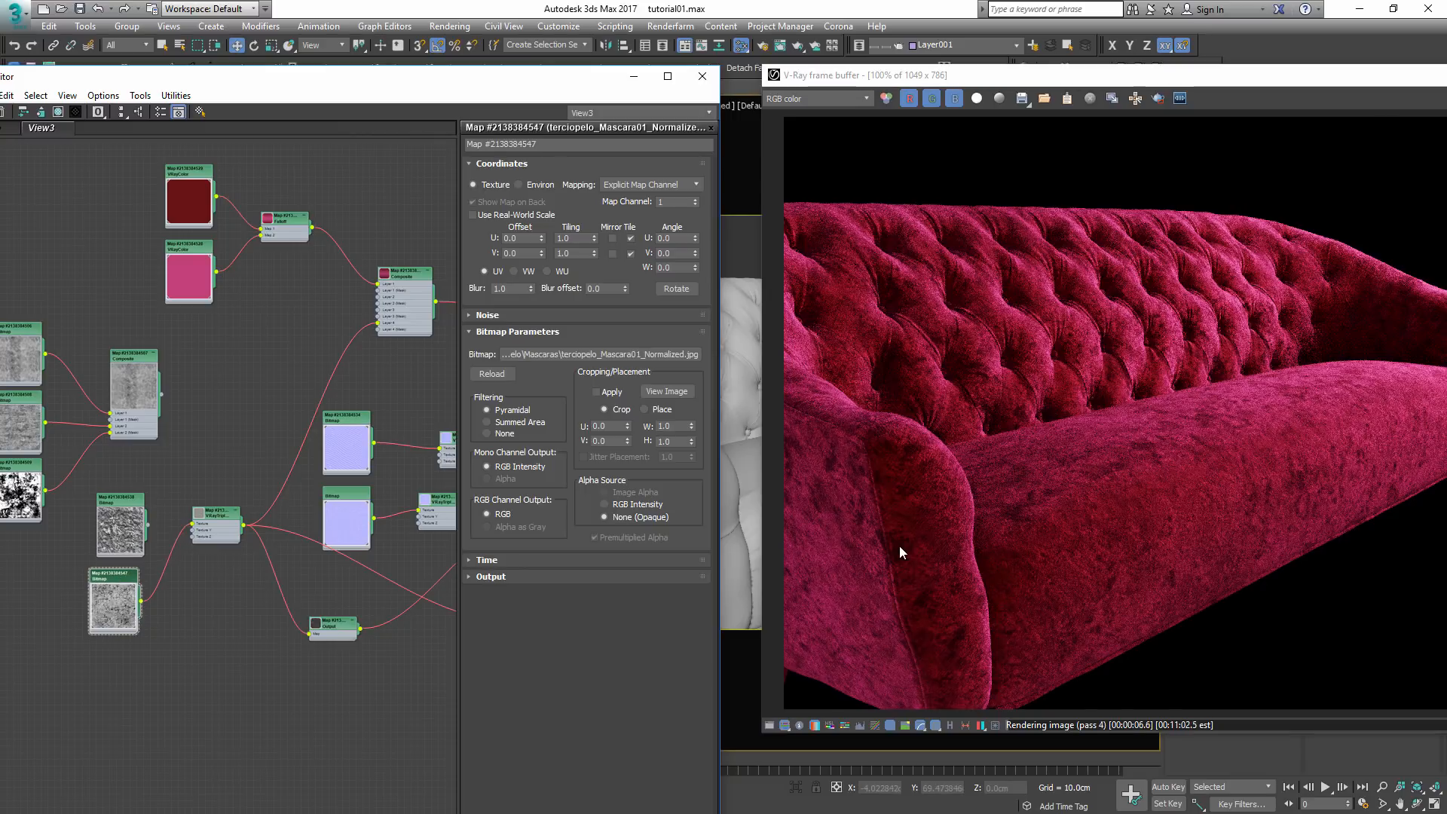
{"action": "left_click", "coordinate": [218, 519]}
{"action": "left_click", "coordinate": [671, 243]}
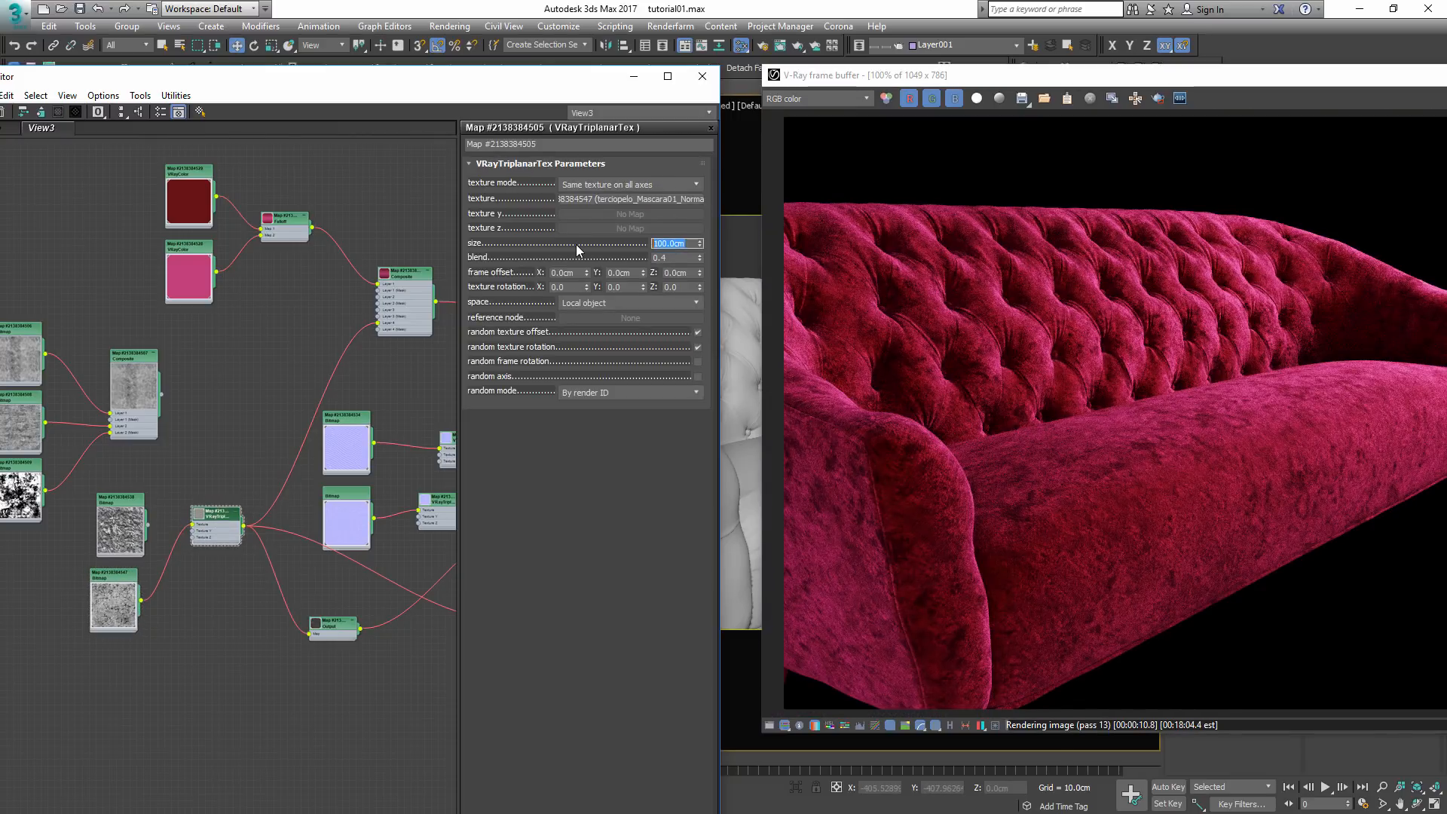
{"action": "type", "text": "50"}
{"action": "key", "text": "Return"}
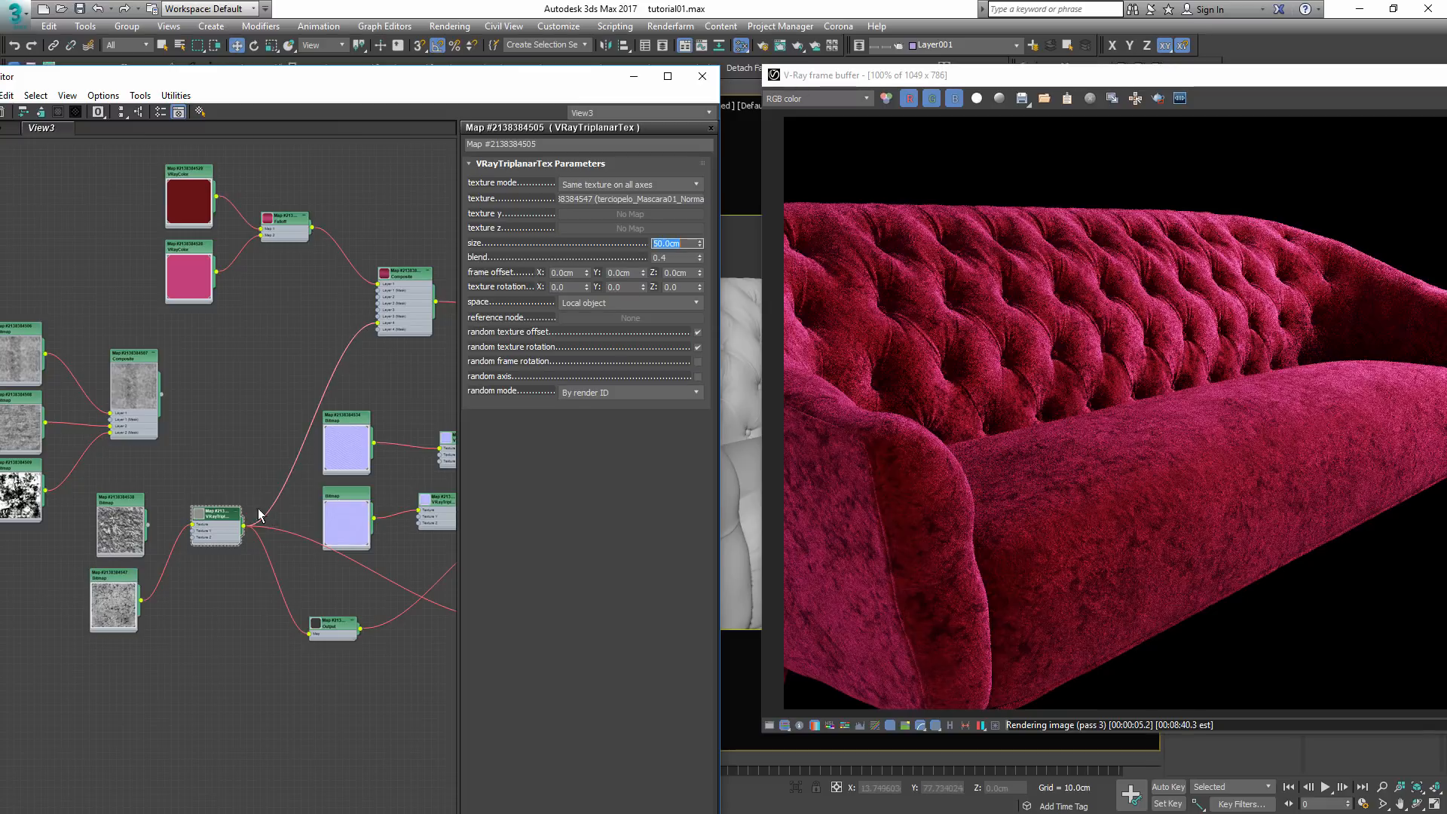
- Rearrange the two mask bitmap nodes, moving the unconnected one below and the connected one beside its triplanar map
{"action": "left_click_drag", "start_coordinate": [121, 527], "coordinate": [134, 692]}
{"action": "left_click_drag", "start_coordinate": [121, 623], "coordinate": [127, 540]}
{"action": "left_click_drag", "start_coordinate": [152, 678], "coordinate": [98, 651]}
{"action": "mouse_move", "coordinate": [121, 507]}
{"action": "left_mouse_down"}
{"action": "mouse_move", "coordinate": [97, 508]}
{"action": "mouse_move", "coordinate": [115, 514]}
{"action": "left_mouse_up"}
{"action": "scroll", "coordinate": [114, 514], "scroll_direction": "up", "scroll_amount": 3}
{"action": "left_click_drag", "start_coordinate": [130, 493], "coordinate": [146, 512]}
- Set the Layer 4 opacity of the colour Composite map to 40, trying 25 and 30 first
{"action": "middle_click_drag", "start_coordinate": [271, 476], "coordinate": [50, 563]}
{"action": "double_click", "coordinate": [359, 221]}
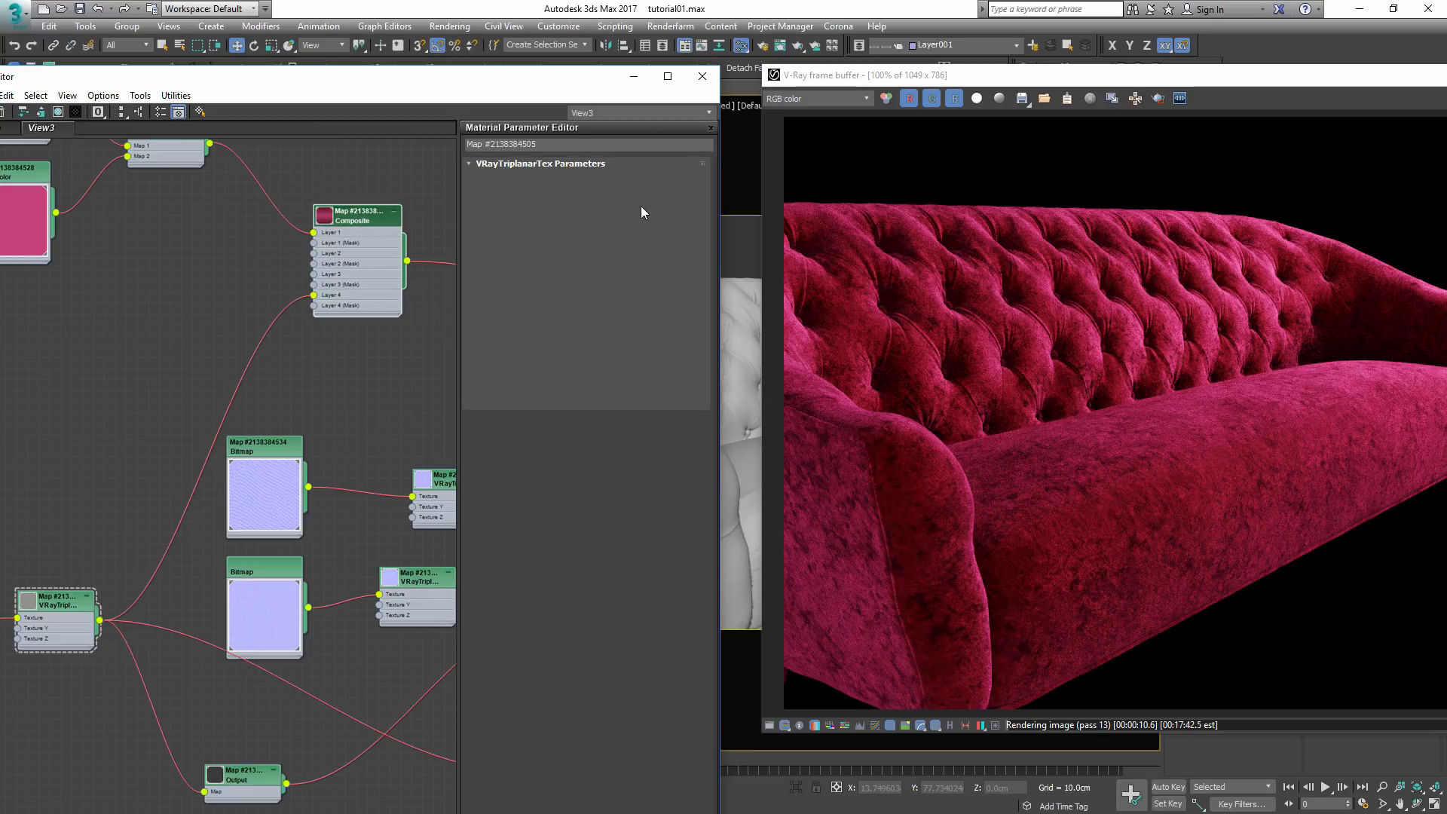
{"action": "type", "text": "25"}
{"action": "key", "text": "Return"}
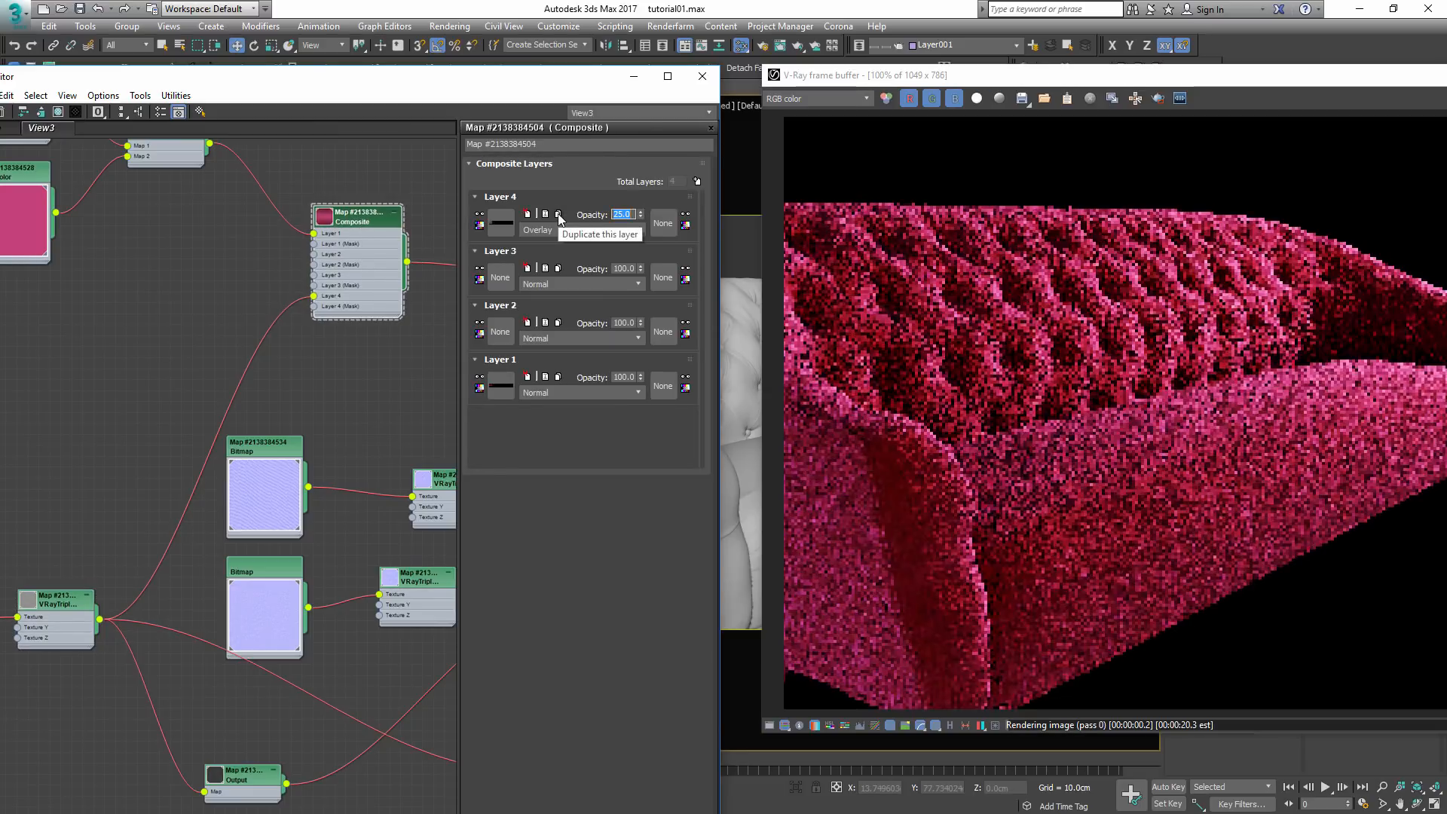
{"action": "type", "text": "30"}
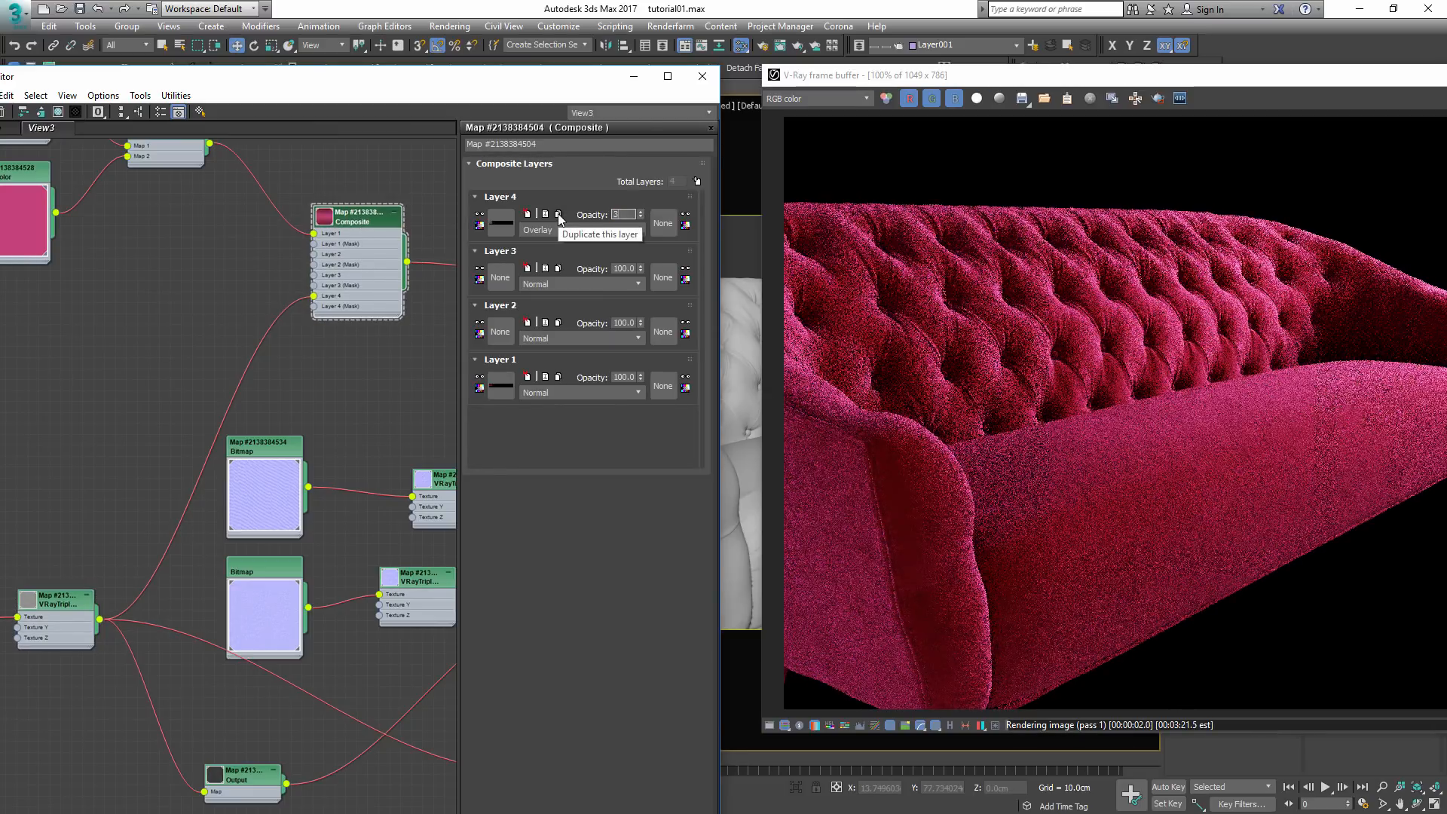
{"action": "key", "text": "Return"}
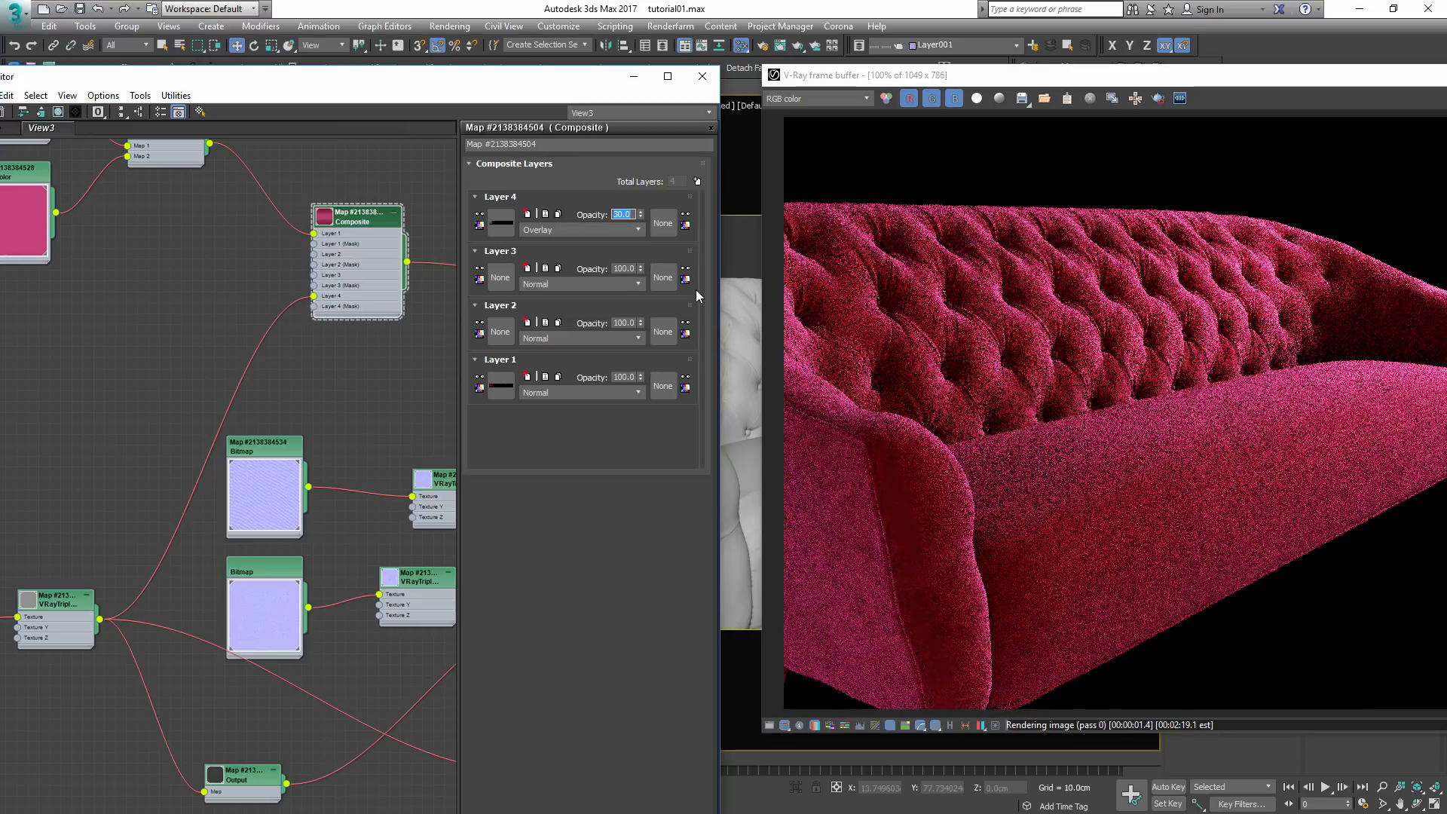
{"action": "type", "text": "40"}
{"action": "key", "text": "Return"}
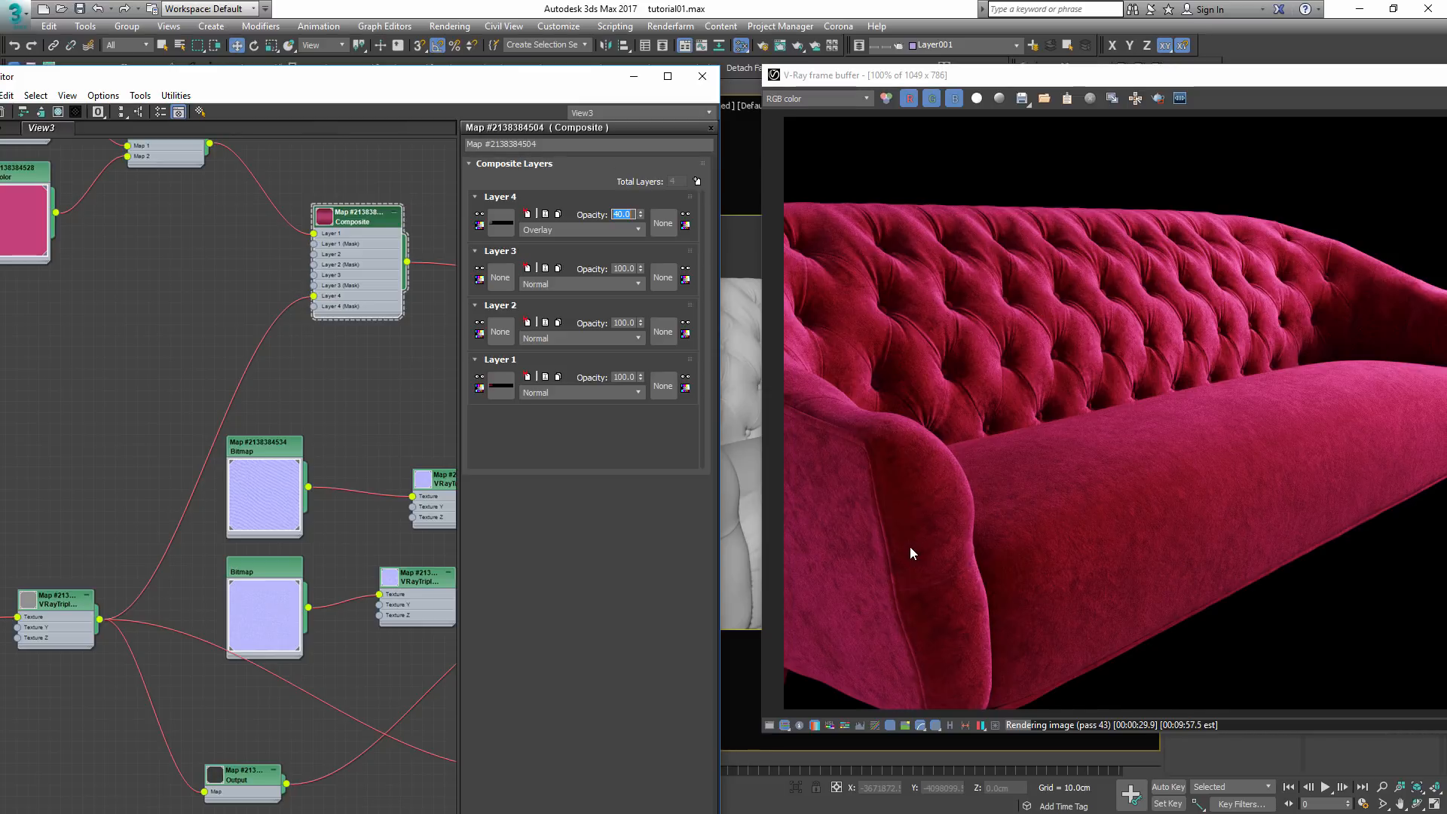
- Add a VRayDirt map to an empty area of the sofa material's node view
{"action": "scroll", "coordinate": [911, 546], "scroll_direction": "up", "scroll_amount": 3}
{"action": "scroll", "coordinate": [905, 545], "scroll_direction": "down", "scroll_amount": 3}
{"action": "scroll", "coordinate": [224, 305], "scroll_direction": "down", "scroll_amount": 2}
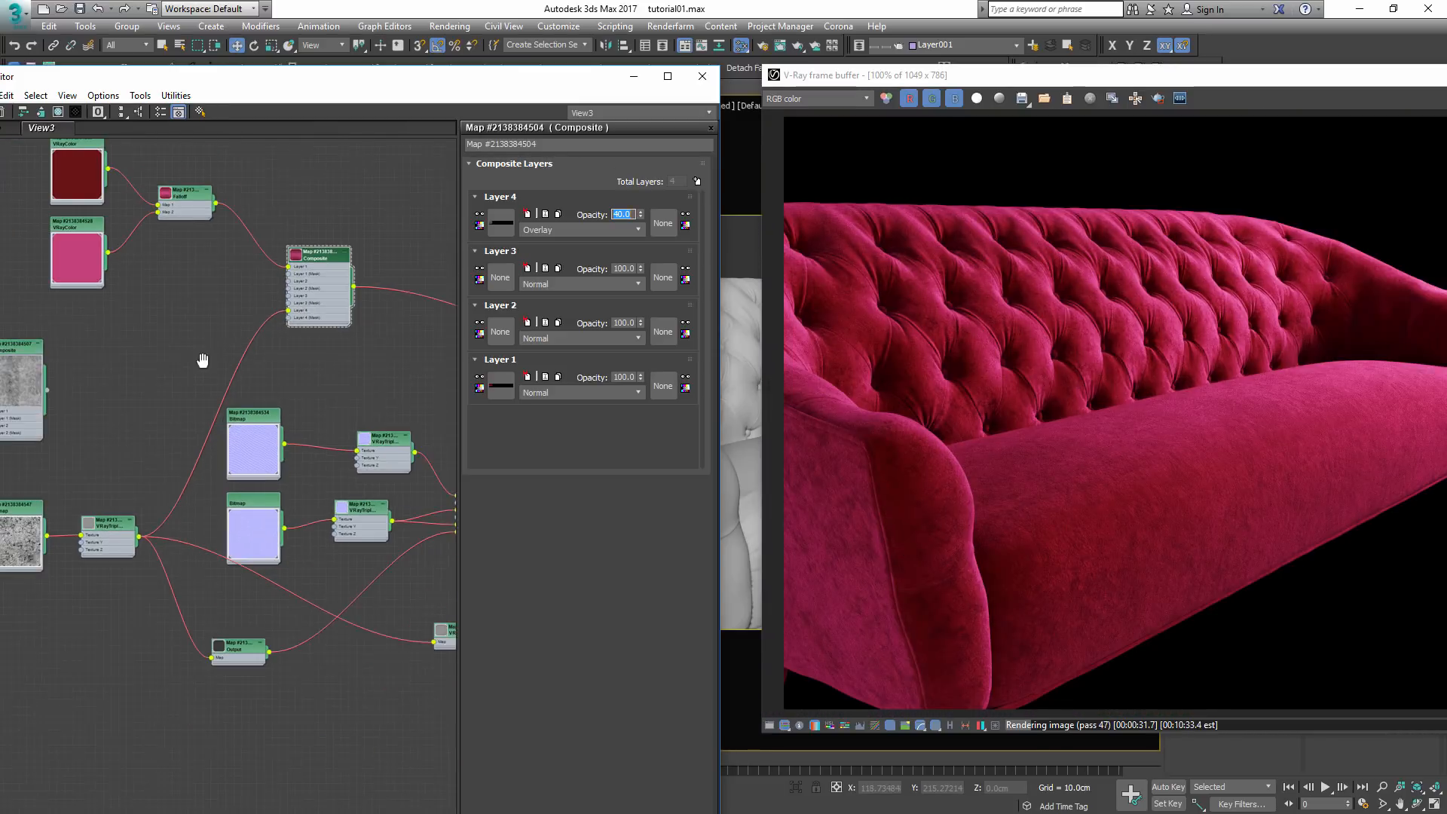
{"action": "scroll", "coordinate": [121, 401], "scroll_direction": "down", "scroll_amount": 3}
{"action": "scroll", "coordinate": [193, 276], "scroll_direction": "up", "scroll_amount": 2}
{"action": "scroll", "coordinate": [192, 276], "scroll_direction": "down", "scroll_amount": 1}
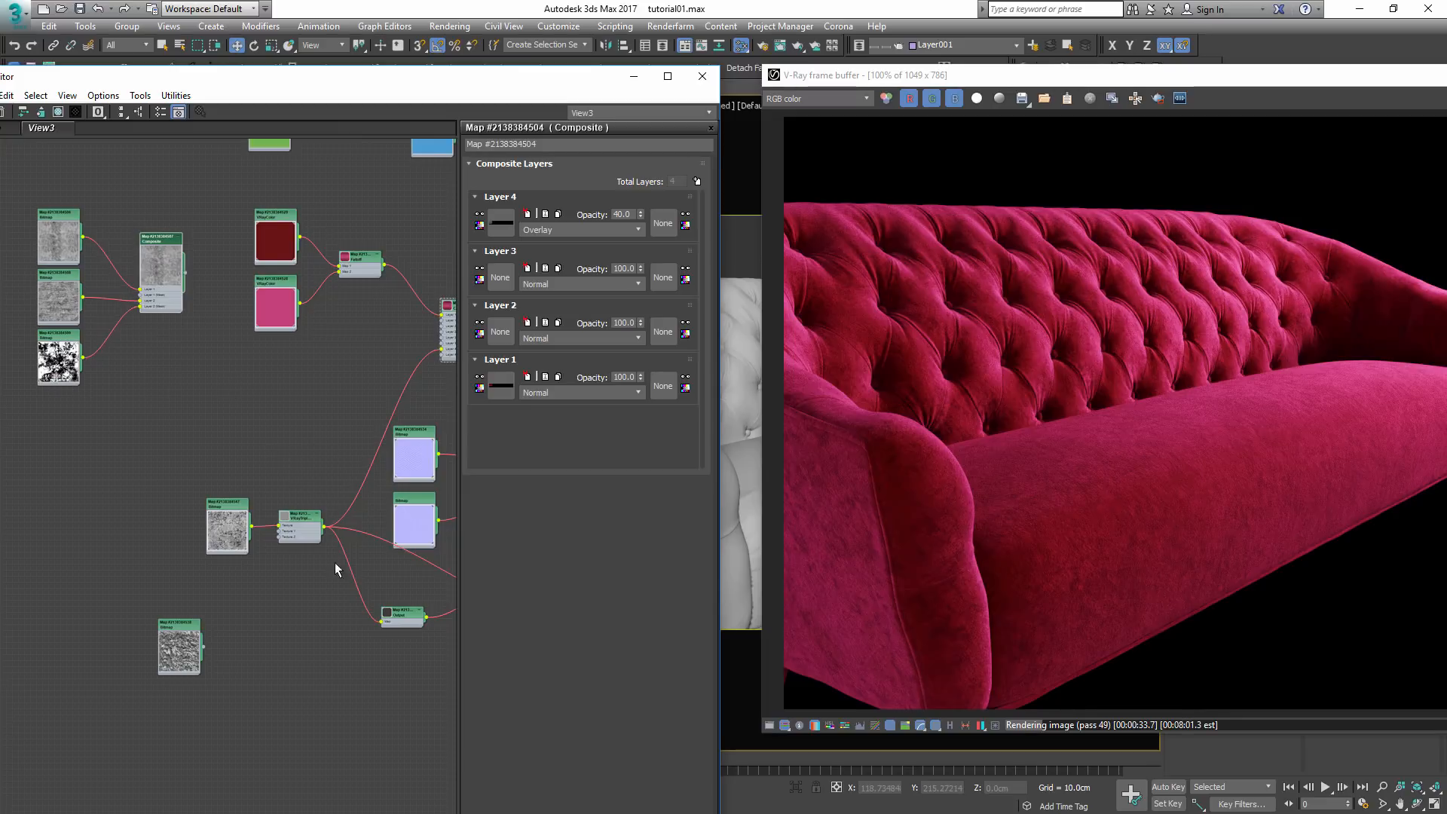
{"action": "scroll", "coordinate": [84, 576], "scroll_direction": "down", "scroll_amount": 3}
{"action": "scroll", "coordinate": [284, 564], "scroll_direction": "up", "scroll_amount": 2}
{"action": "right_click", "coordinate": [182, 443]}
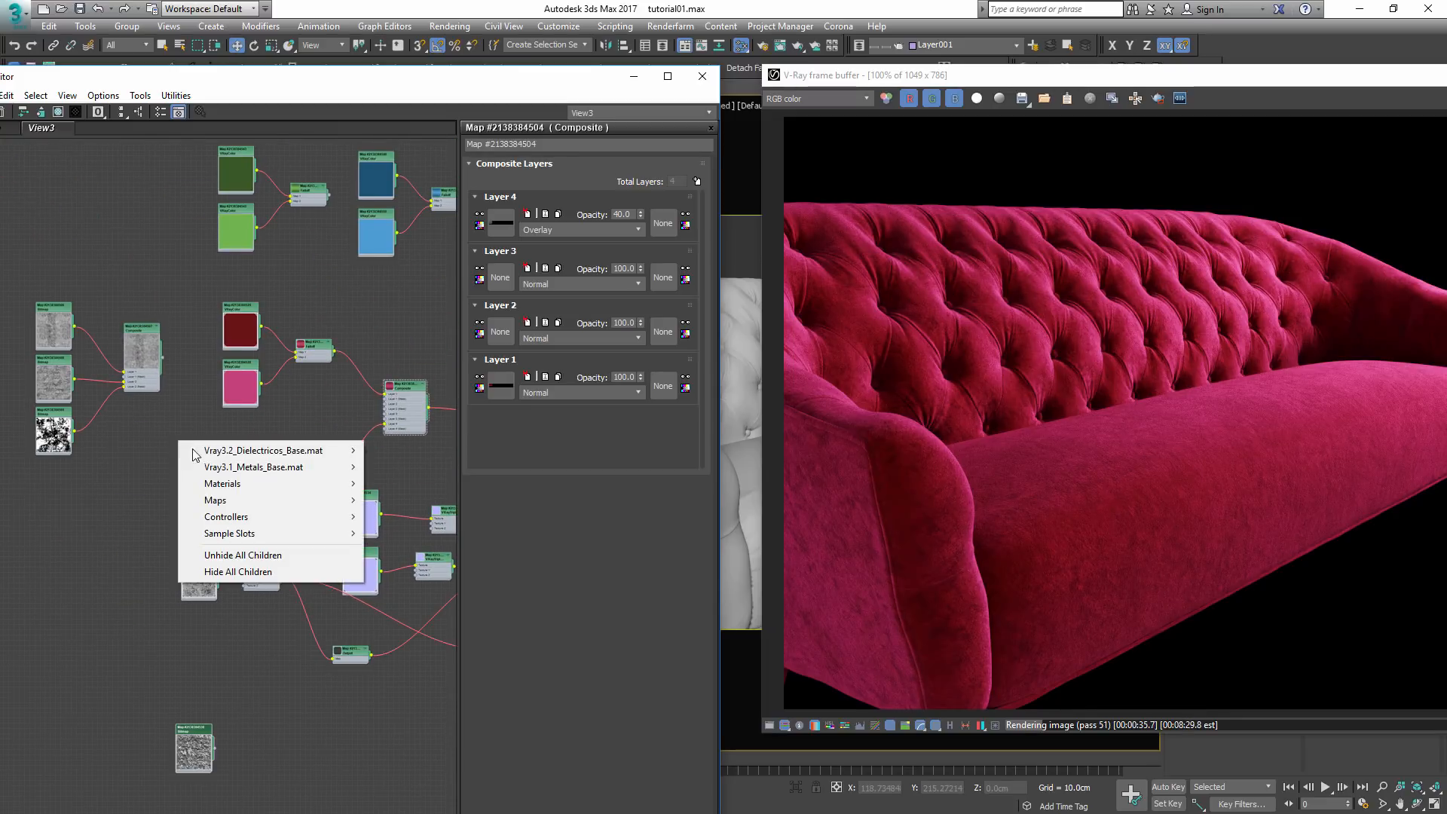
{"action": "mouse_move", "coordinate": [236, 501]}
{"action": "mouse_move", "coordinate": [106, 549]}
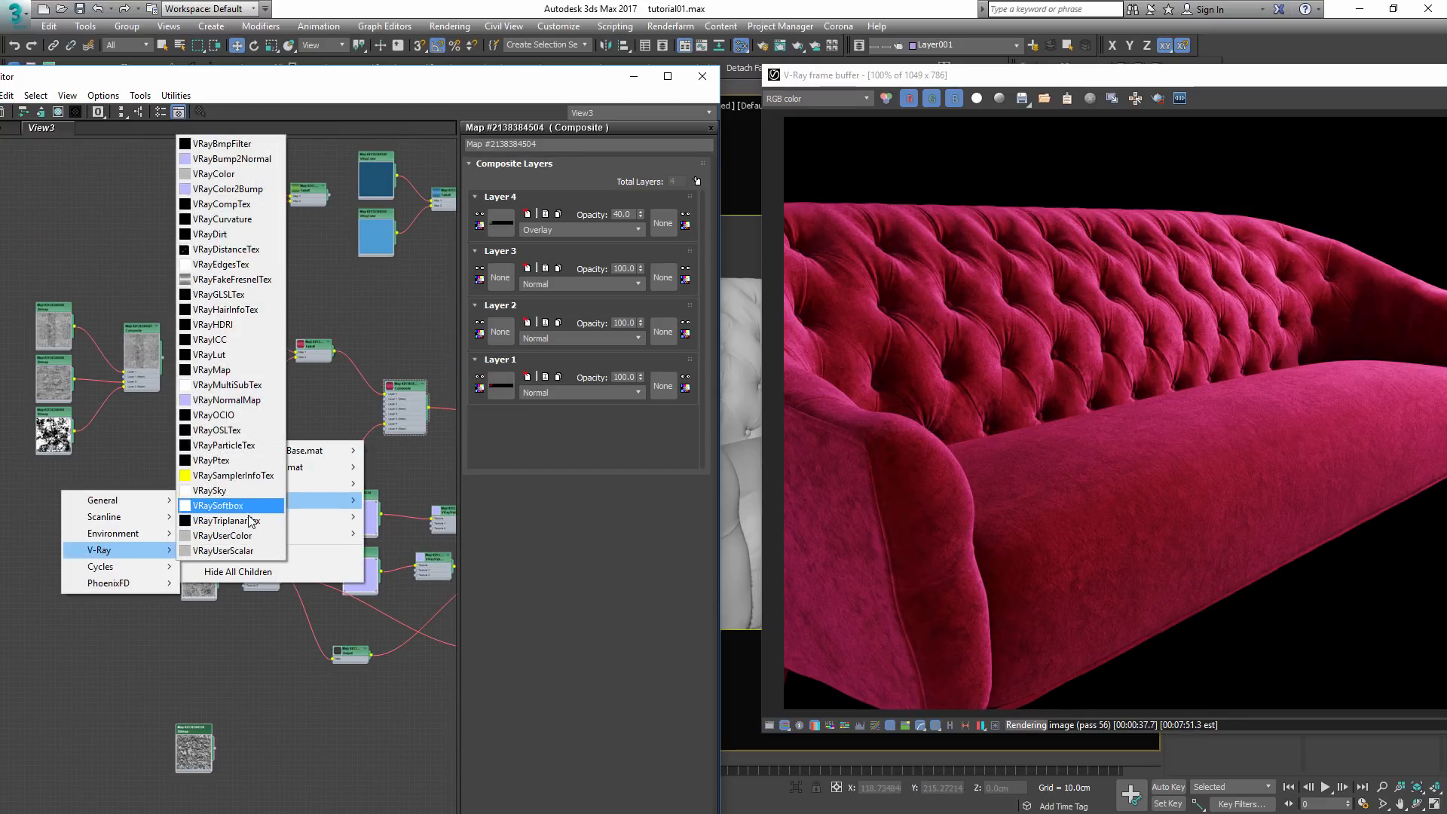
{"action": "left_click", "coordinate": [226, 233]}
{"action": "scroll", "coordinate": [170, 432], "scroll_direction": "up", "scroll_amount": 2}
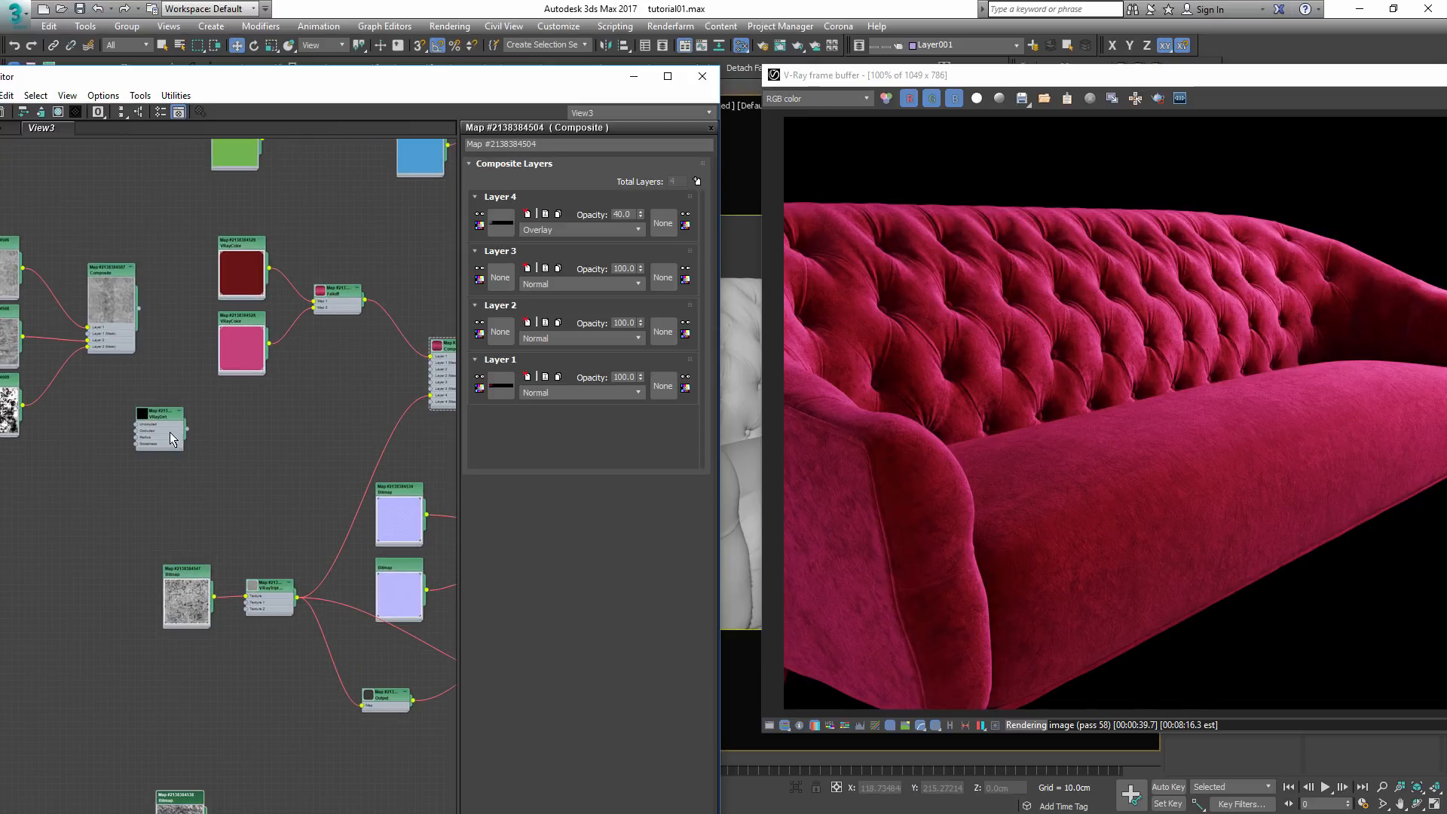
- Connect the VRayDirt map to the sofa material's Diffuse map and show the VRayDiffuseFilter channel in the frame buffer
{"action": "middle_click_drag", "start_coordinate": [160, 419], "coordinate": [51, 411]}
{"action": "middle_click_drag", "start_coordinate": [278, 526], "coordinate": [255, 531]}
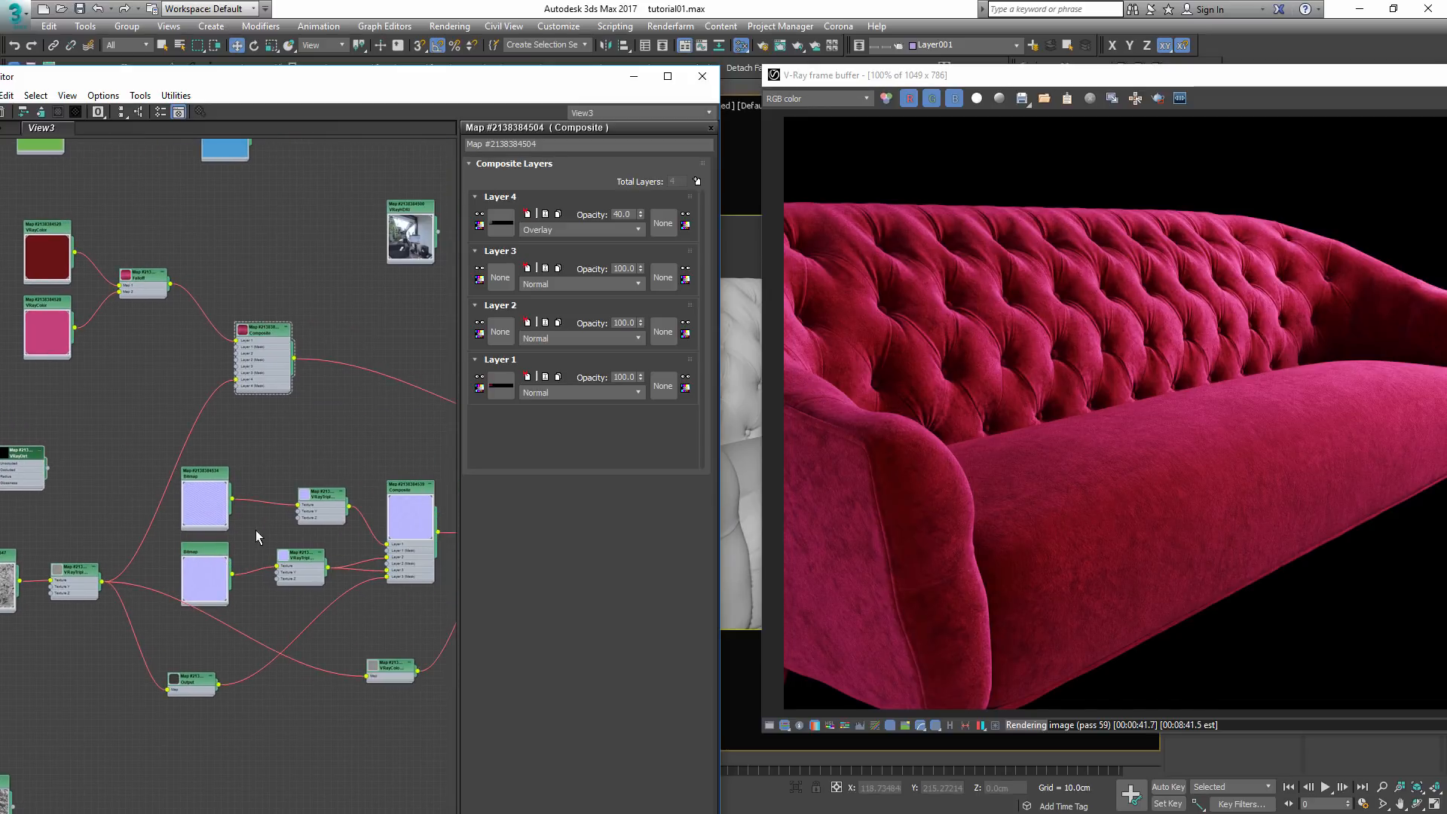
{"action": "scroll", "coordinate": [256, 533], "scroll_direction": "down", "scroll_amount": 2}
{"action": "left_click_drag", "start_coordinate": [76, 488], "coordinate": [410, 386]}
{"action": "middle_click_drag", "start_coordinate": [424, 408], "coordinate": [188, 366]}
{"action": "scroll", "coordinate": [252, 423], "scroll_direction": "up", "scroll_amount": 3}
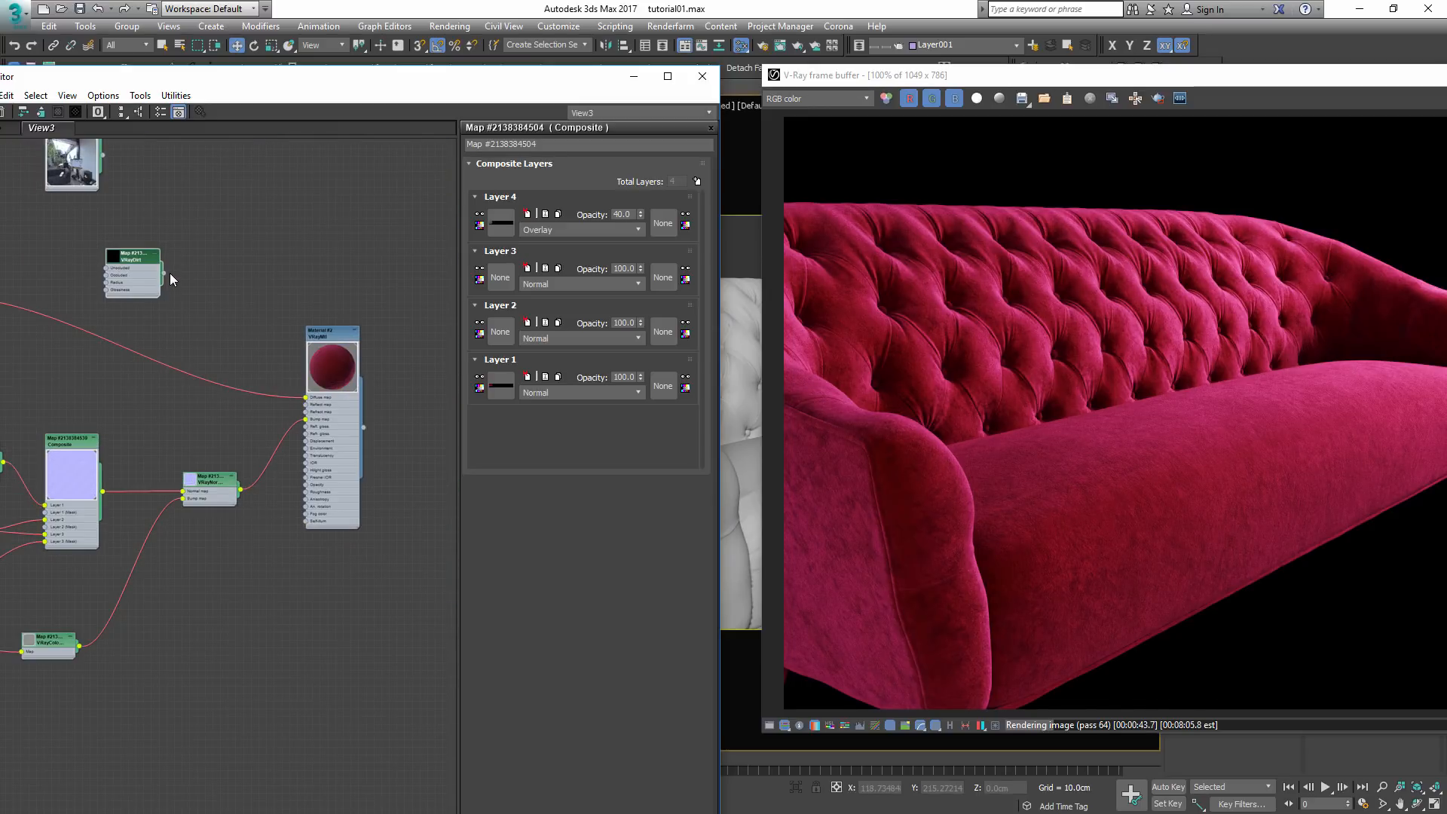
{"action": "left_click_drag", "start_coordinate": [163, 272], "coordinate": [306, 397]}
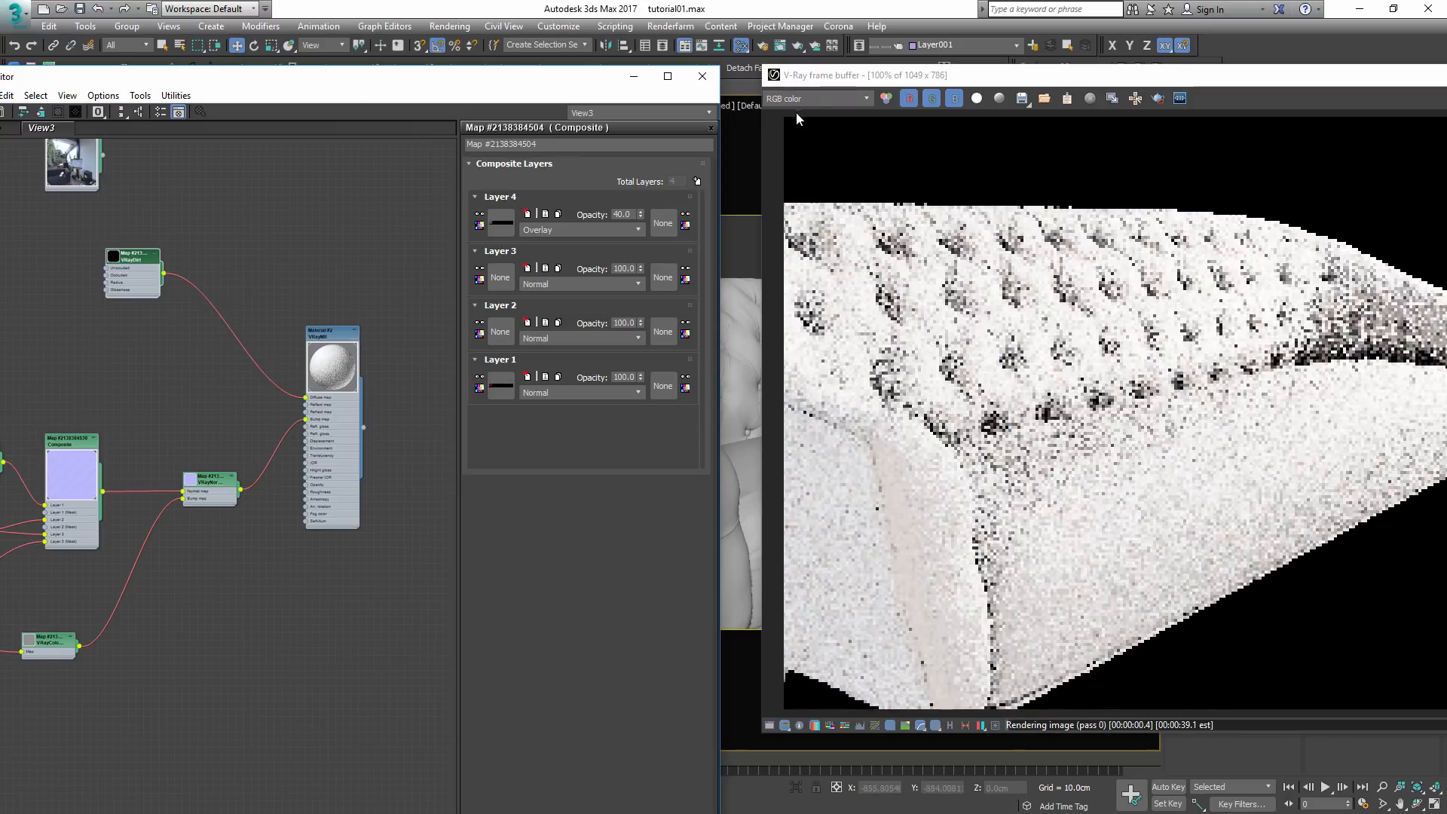
{"action": "left_click", "coordinate": [809, 98]}
{"action": "left_click", "coordinate": [813, 137]}
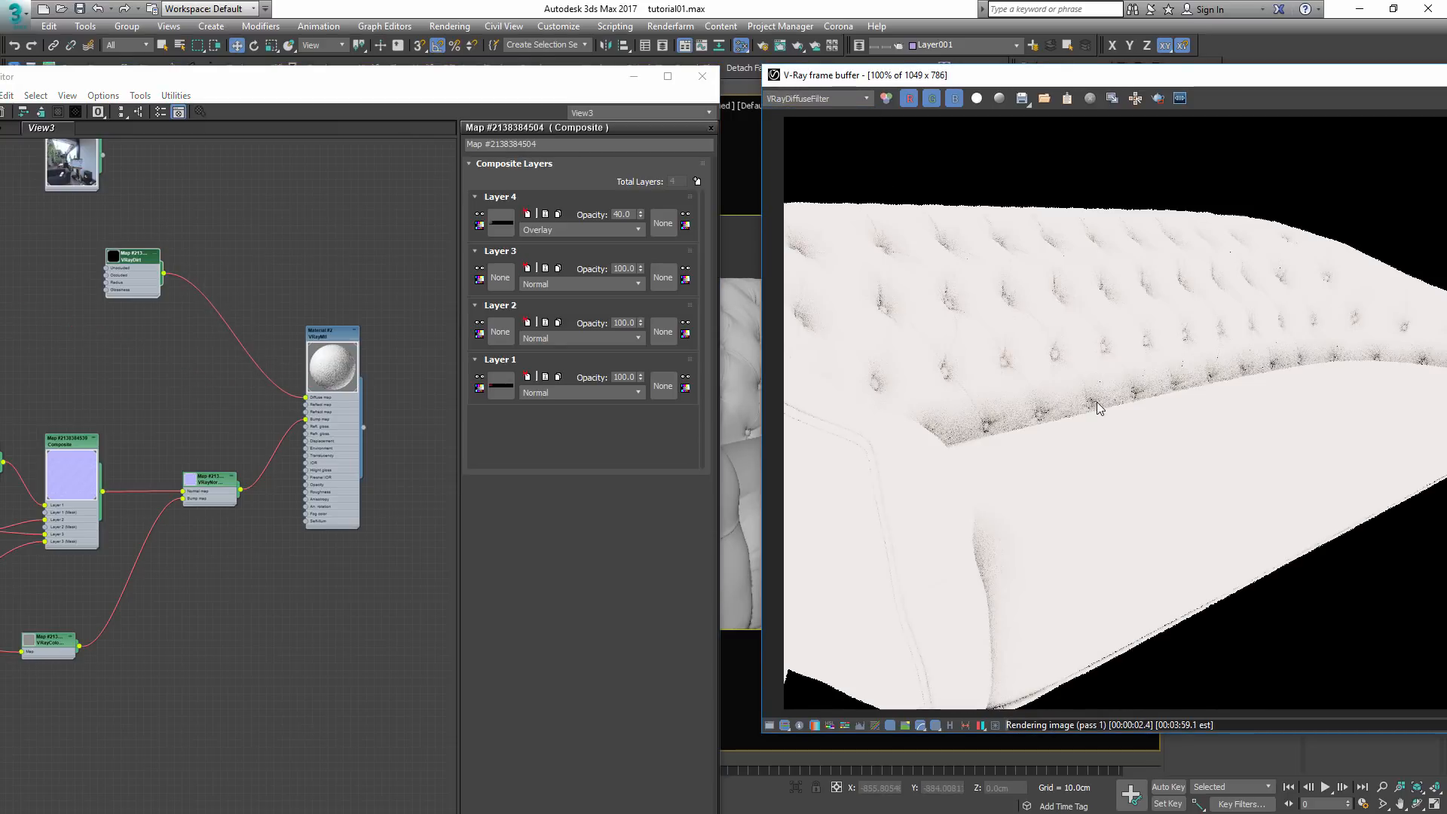
- Add a VRayColor map and place it beside the VRayDirt map's inputs
{"action": "double_click", "coordinate": [121, 264]}
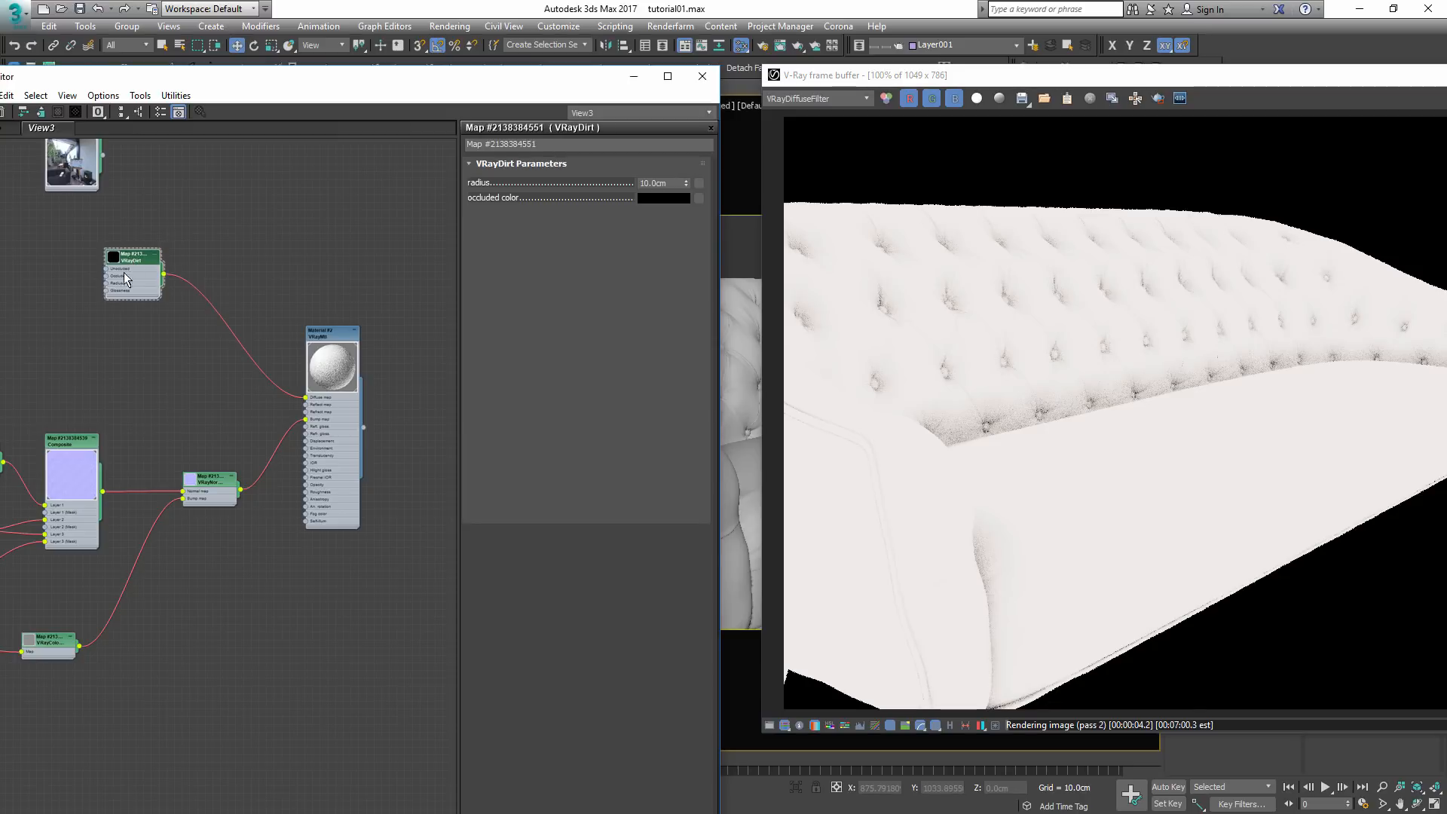
{"action": "middle_click_drag", "start_coordinate": [122, 272], "coordinate": [261, 433]}
{"action": "scroll", "coordinate": [265, 429], "scroll_direction": "up", "scroll_amount": 2}
{"action": "left_click_drag", "start_coordinate": [278, 433], "coordinate": [224, 476]}
{"action": "right_click", "coordinate": [380, 401]}
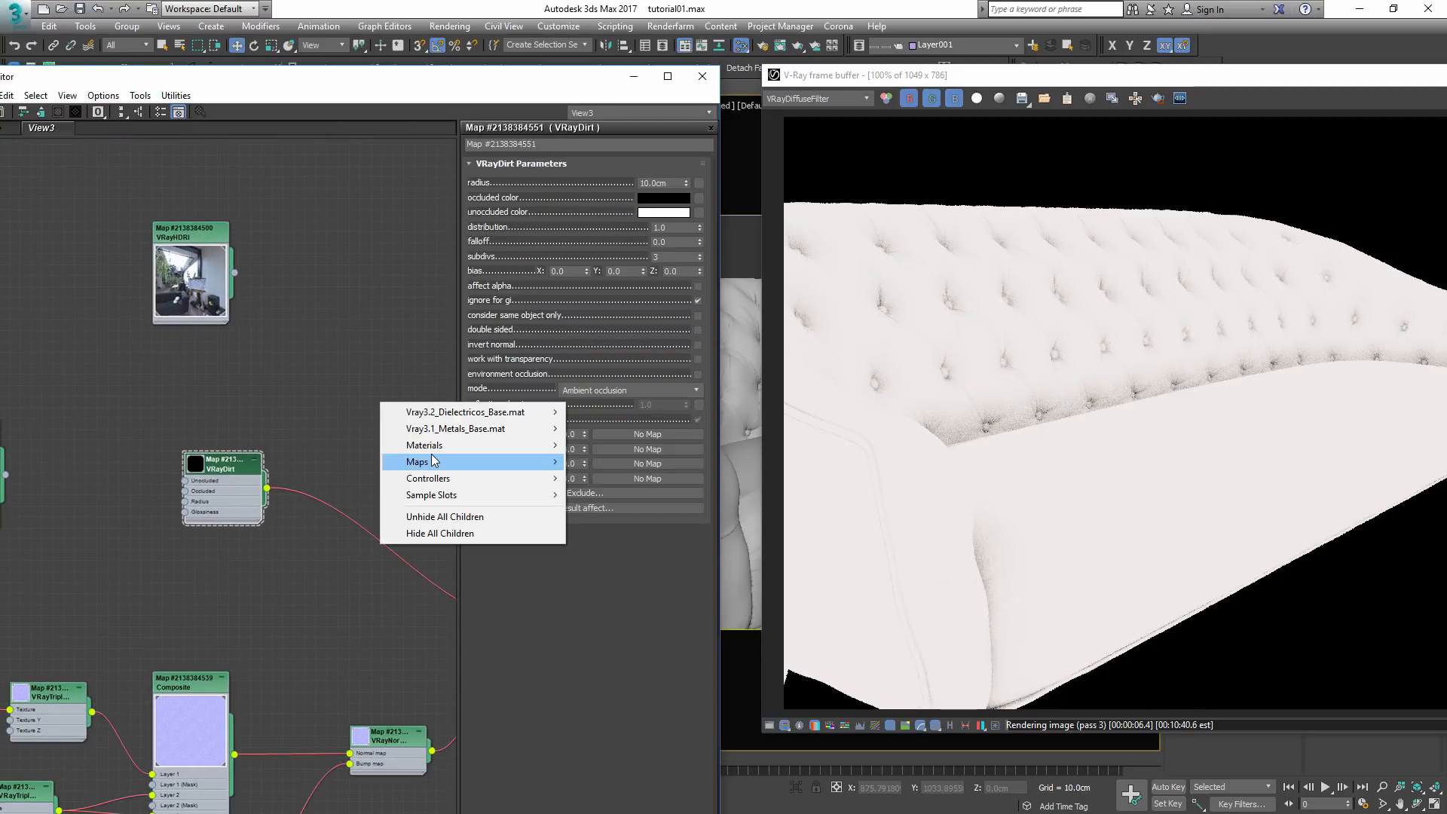
{"action": "mouse_move", "coordinate": [422, 461]}
{"action": "mouse_move", "coordinate": [324, 513]}
{"action": "left_click", "coordinate": [203, 136]}
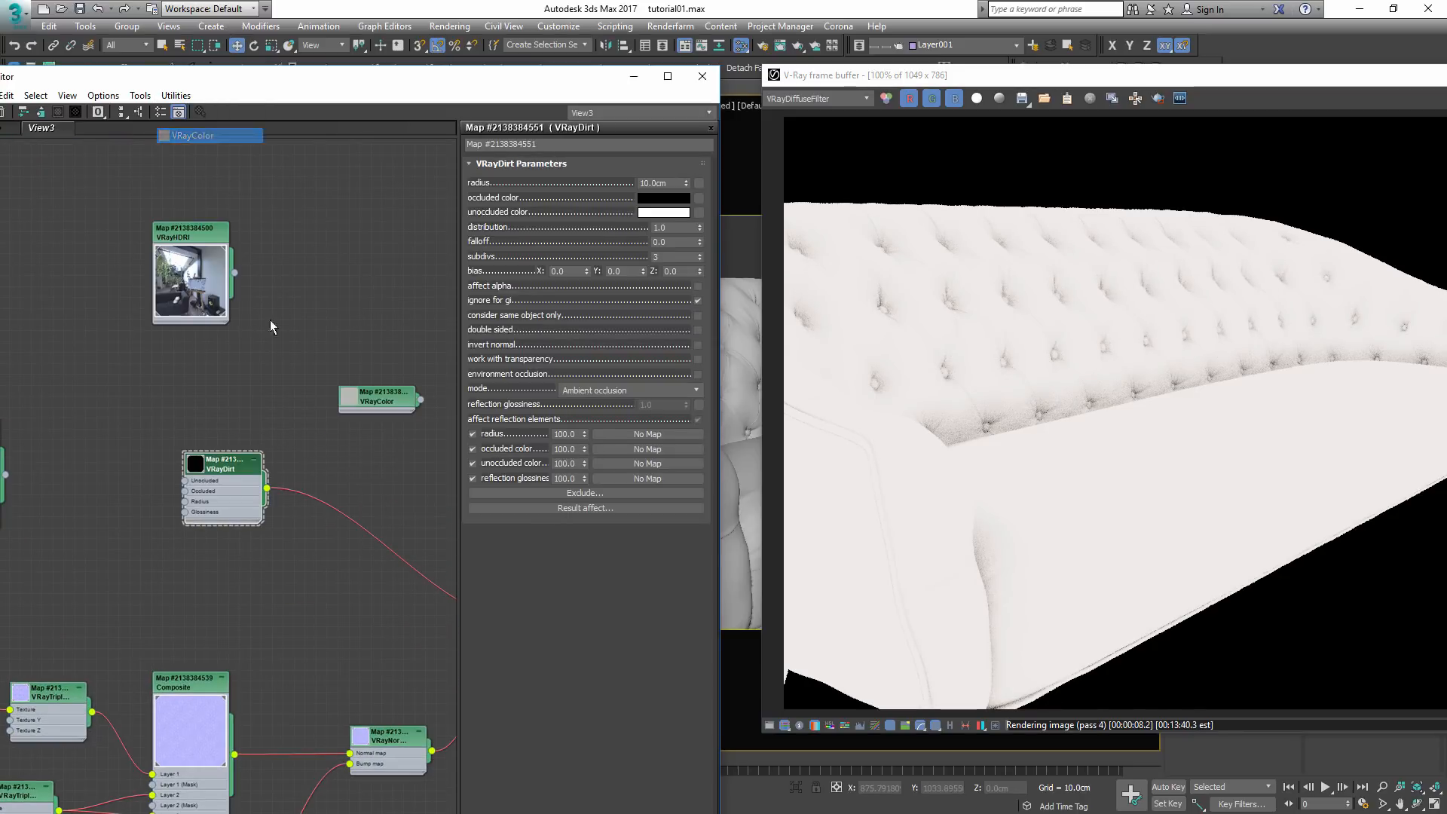
{"action": "left_click_drag", "start_coordinate": [379, 399], "coordinate": [124, 423]}
{"action": "scroll", "coordinate": [230, 460], "scroll_direction": "up", "scroll_amount": 2}
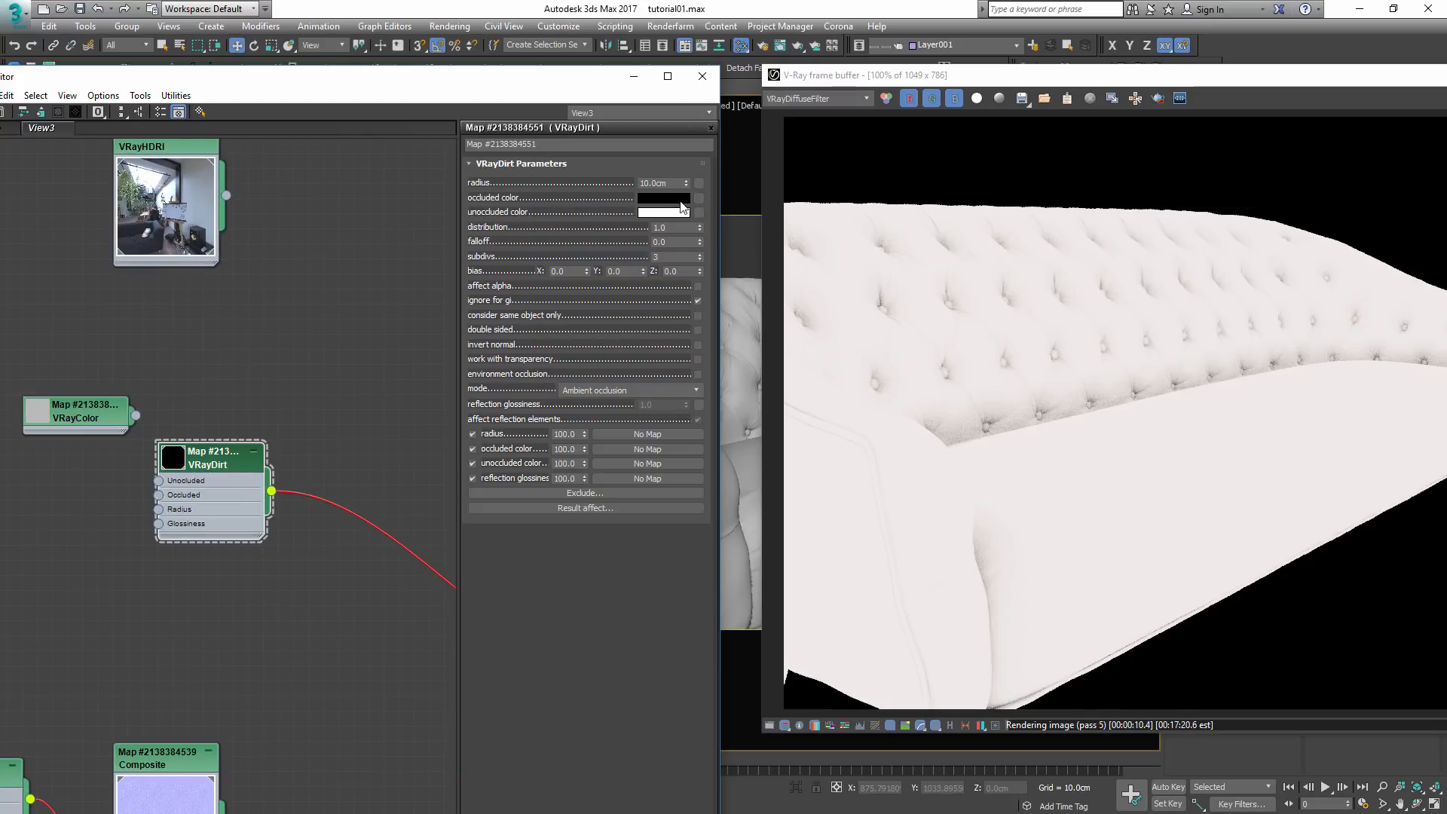
- Swap the VRayDirt colours so occluded is white and unoccluded is black, and set the radius to 2 cm
{"action": "left_click_drag", "start_coordinate": [667, 196], "coordinate": [665, 212]}
{"action": "left_click", "coordinate": [233, 481]}
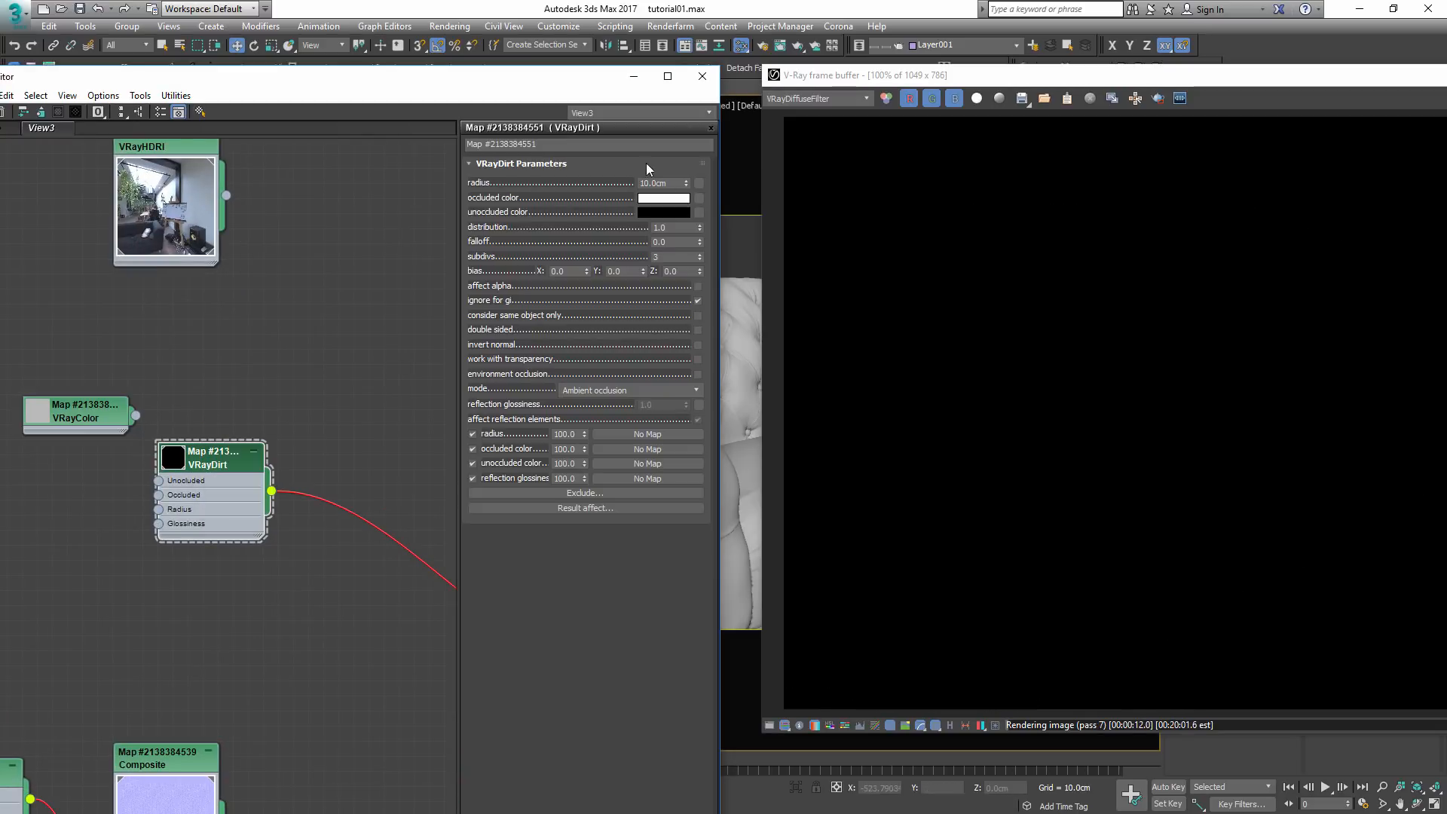
{"action": "double_click", "coordinate": [662, 184]}
{"action": "type", "text": "2"}
{"action": "key", "text": "Return"}
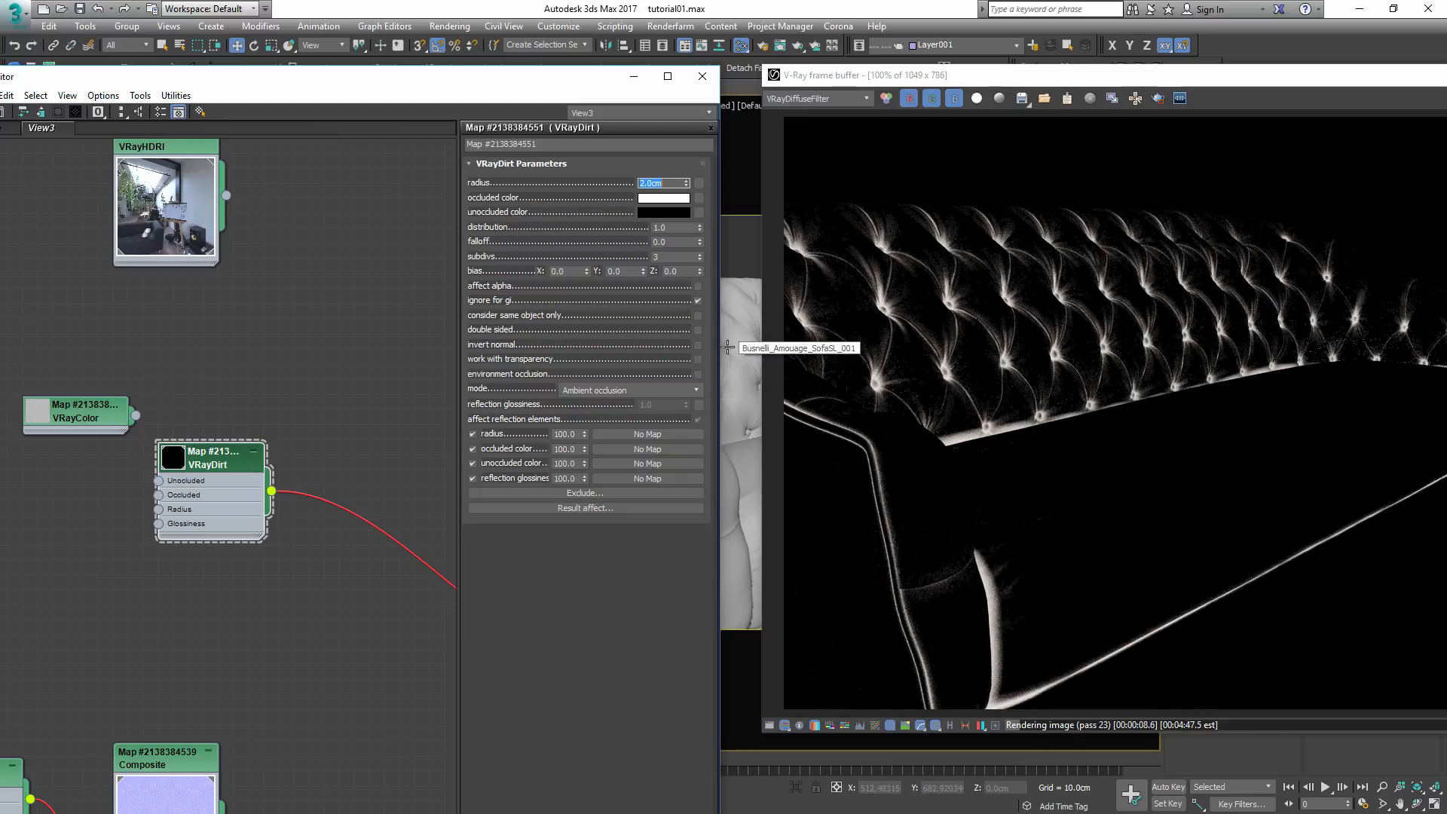
- Connect the VRayColor map to VRayDirt's Occluded input and make it white with an RGB multiplier of 3.0
{"action": "left_click_drag", "start_coordinate": [224, 466], "coordinate": [299, 466]}
{"action": "scroll", "coordinate": [165, 435], "scroll_direction": "up", "scroll_amount": 1}
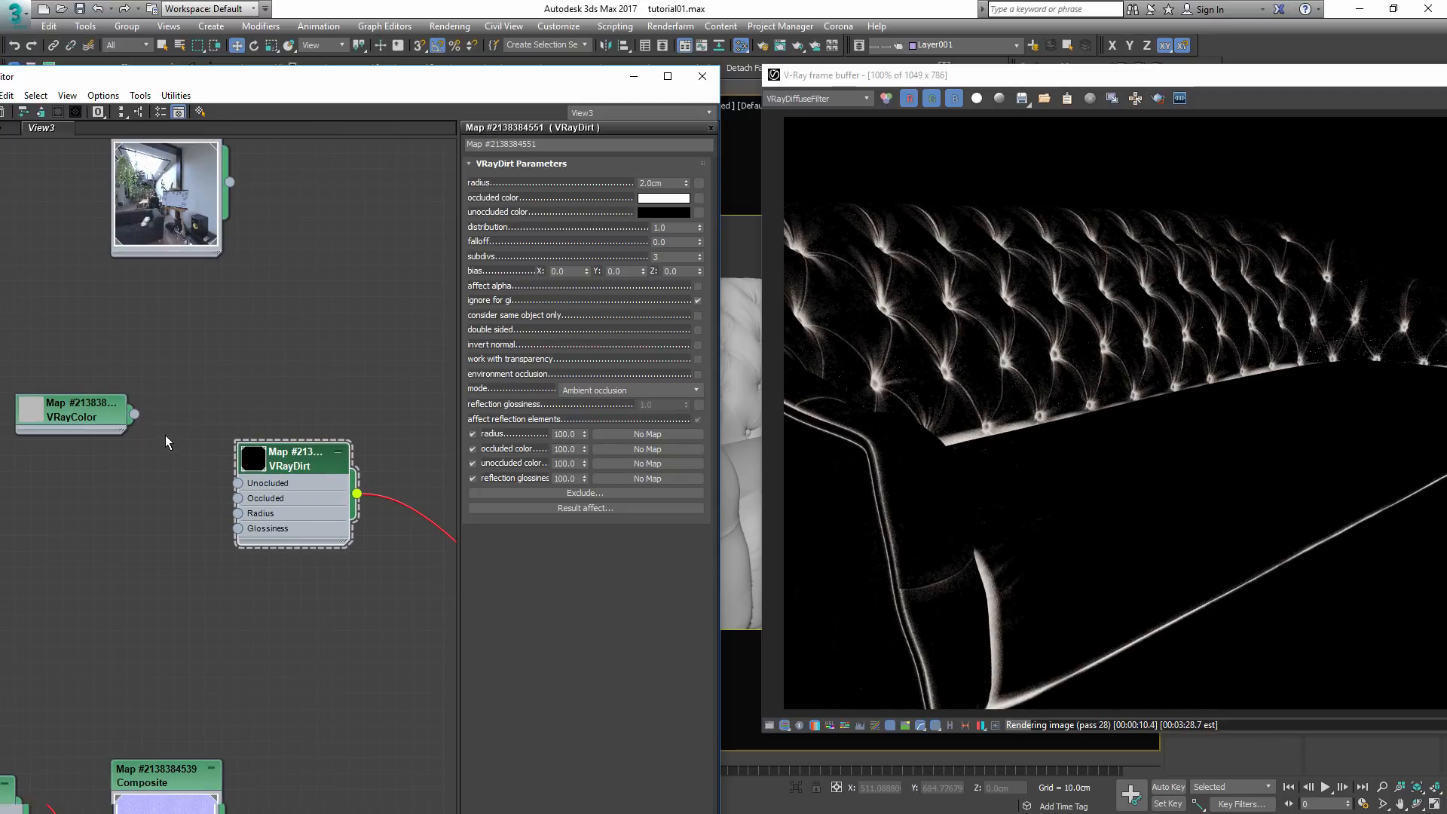
{"action": "left_click_drag", "start_coordinate": [228, 354], "coordinate": [237, 497]}
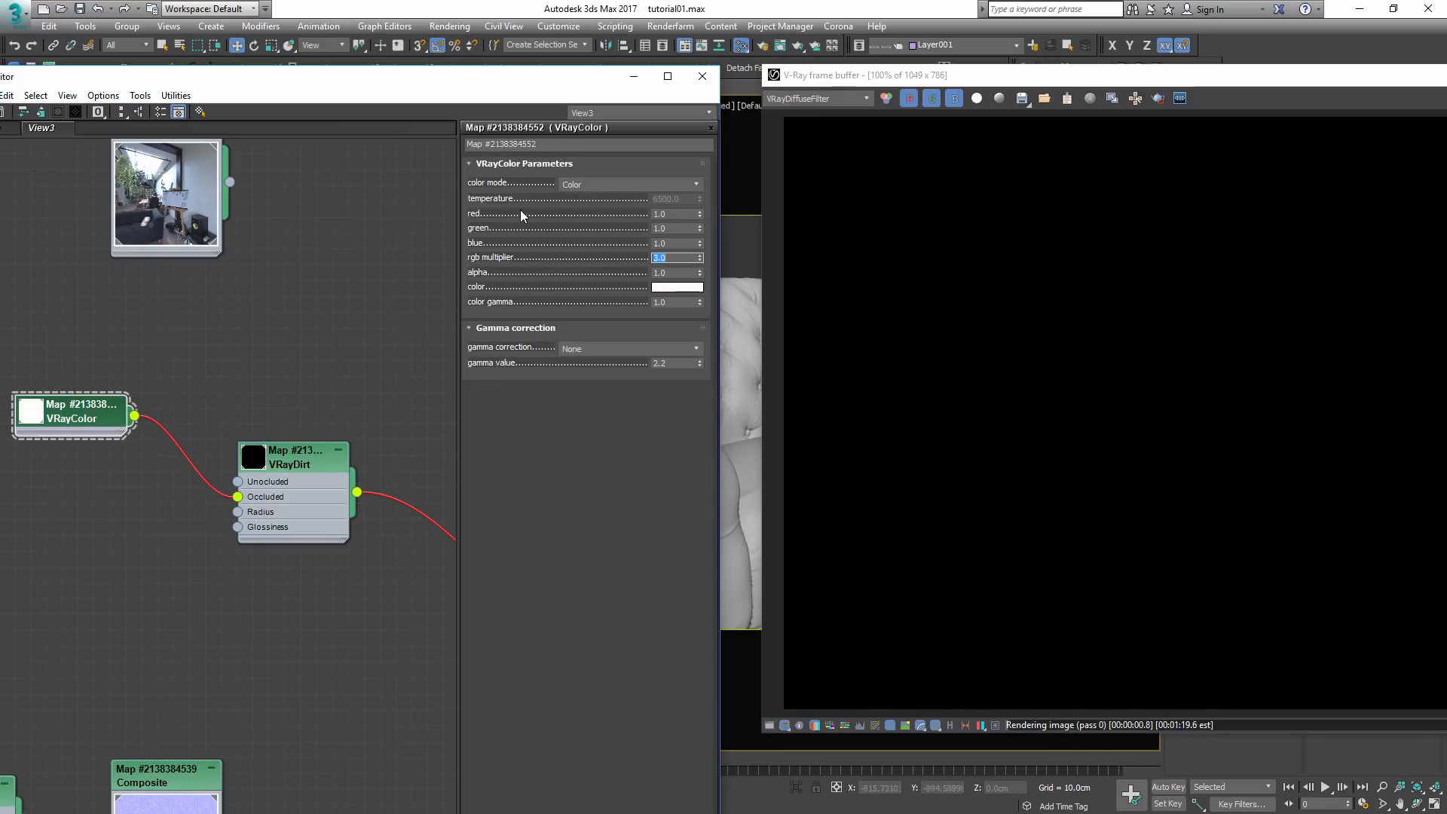
{"action": "left_click_drag", "start_coordinate": [93, 419], "coordinate": [128, 471]}
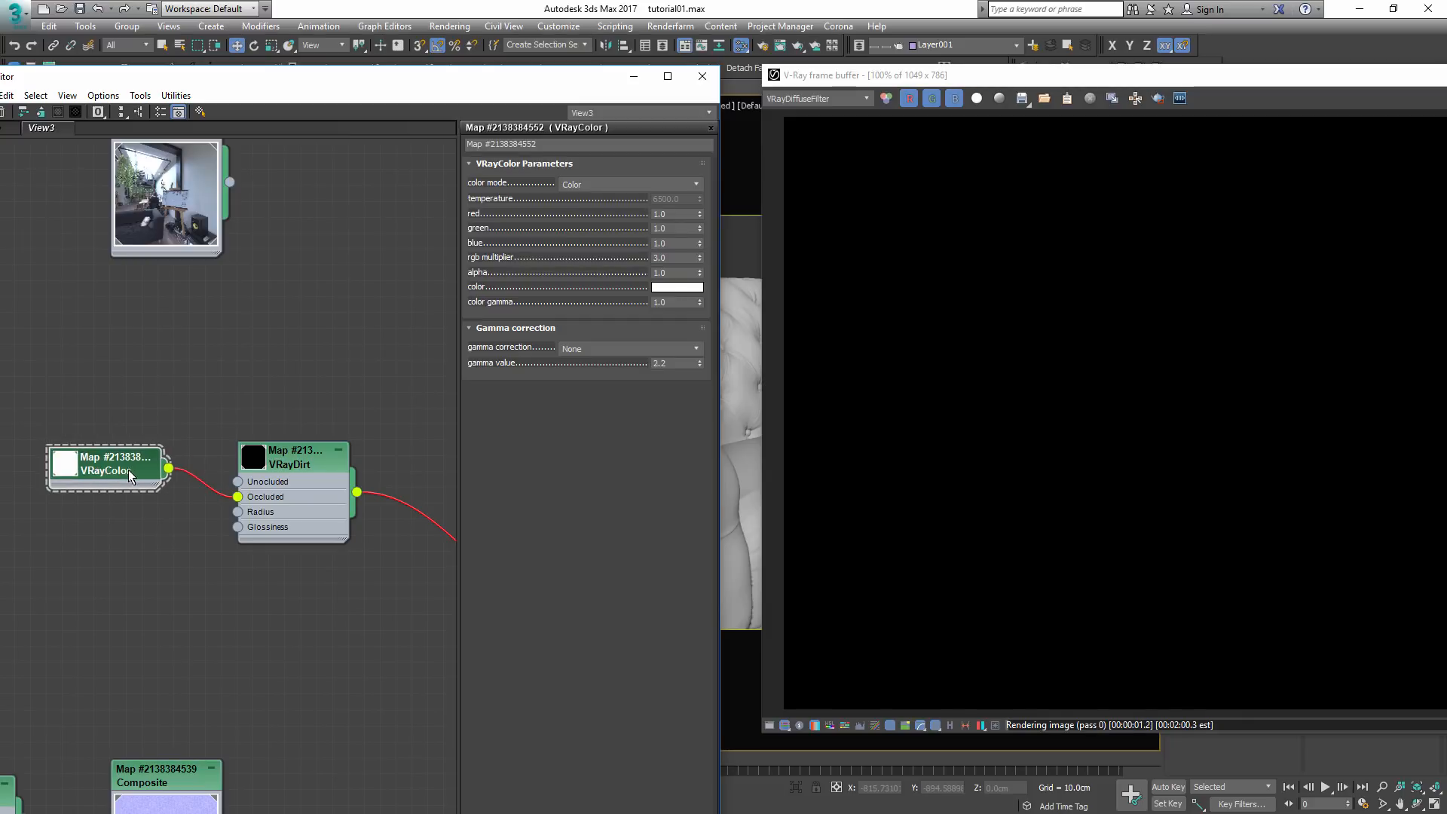
- Add an Output map after the VRayDirt map and feed the VRayDirt into it
{"action": "double_click", "coordinate": [290, 469]}
{"action": "middle_click_drag", "start_coordinate": [410, 460], "coordinate": [230, 434]}
{"action": "right_click", "coordinate": [302, 413]}
{"action": "mouse_move", "coordinate": [362, 473]}
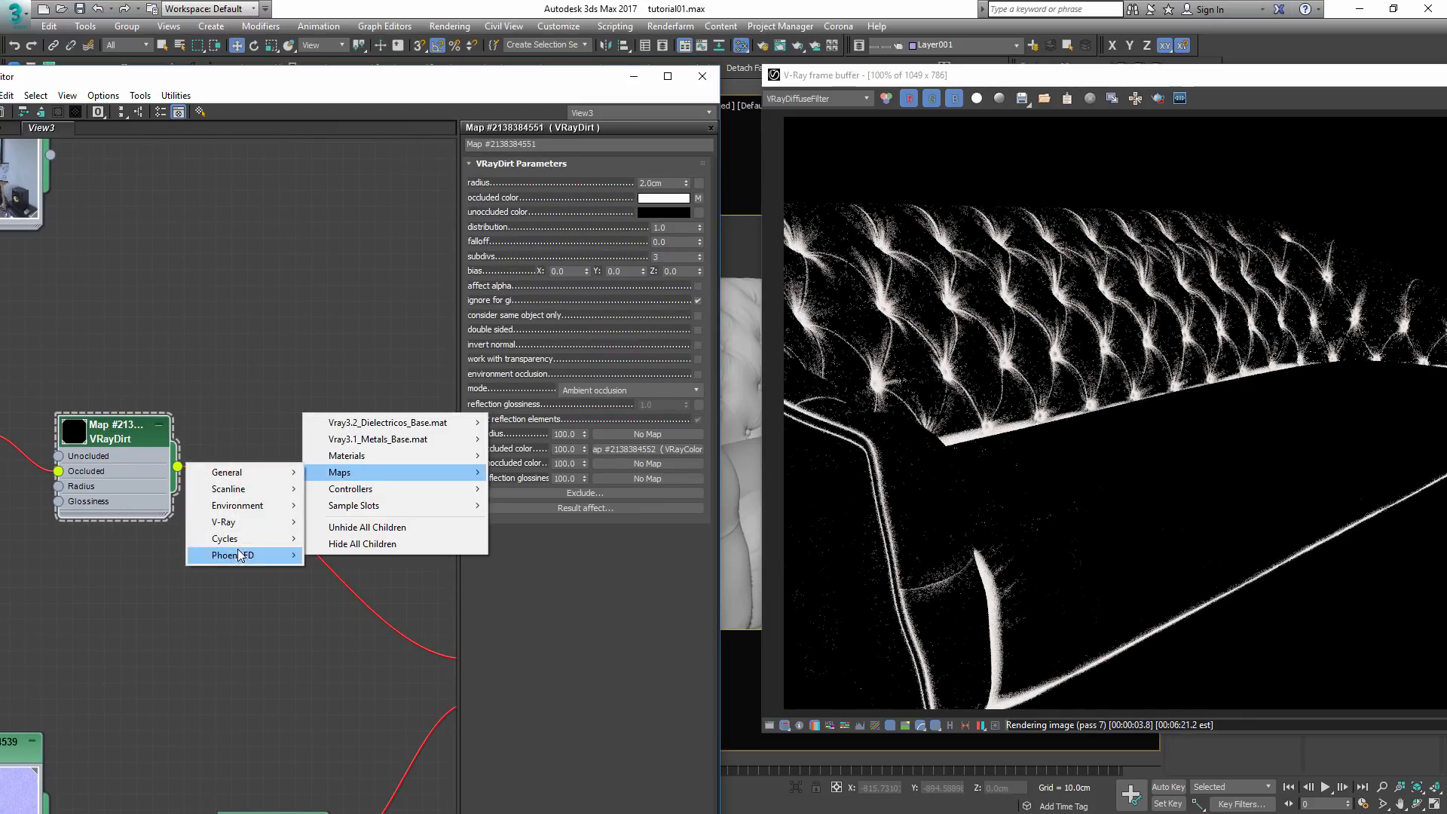
{"action": "mouse_move", "coordinate": [242, 520]}
{"action": "mouse_move", "coordinate": [245, 472]}
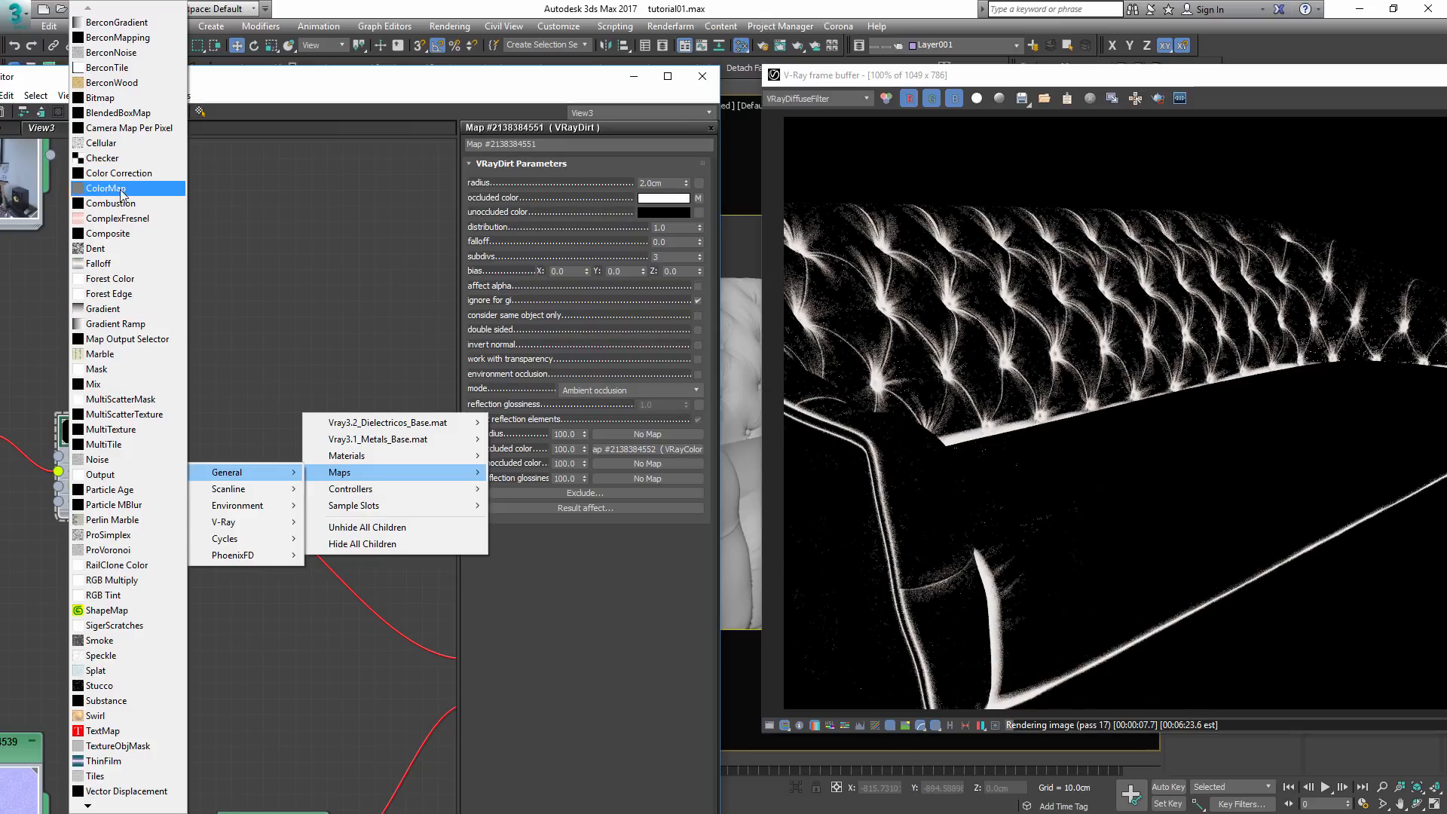
{"action": "left_click", "coordinate": [118, 476]}
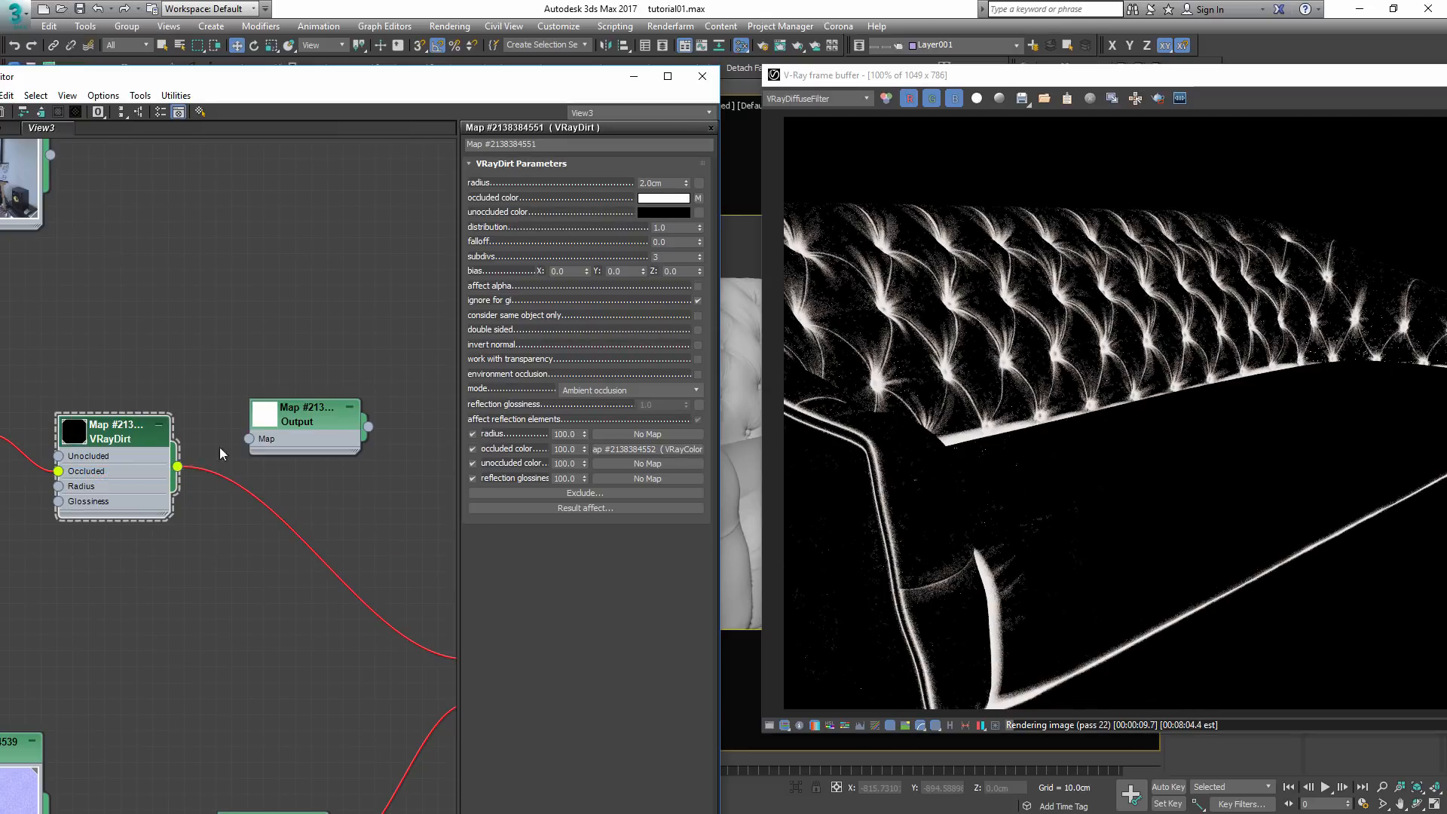
{"action": "double_click", "coordinate": [266, 415]}
{"action": "double_click", "coordinate": [306, 412]}
{"action": "left_click_drag", "start_coordinate": [306, 411], "coordinate": [369, 302]}
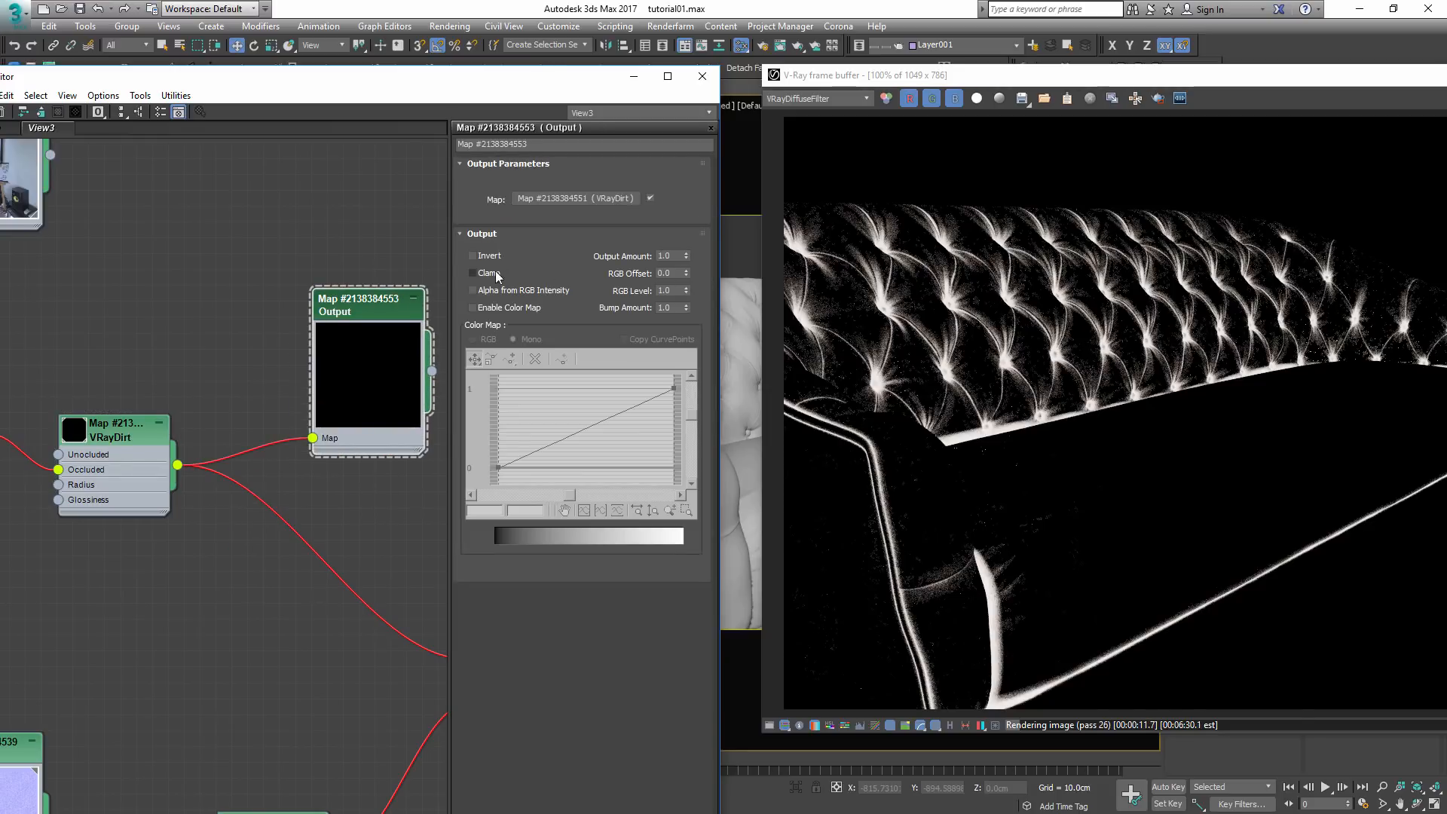
- Enable Clamp on the Output map and connect it to the material's Diffuse map in place of the direct VRayDirt link
{"action": "left_click", "coordinate": [492, 274]}
{"action": "middle_click_drag", "start_coordinate": [107, 325], "coordinate": [0, 222]}
{"action": "left_click_drag", "start_coordinate": [212, 267], "coordinate": [252, 561]}
{"action": "left_click", "coordinate": [293, 308]}
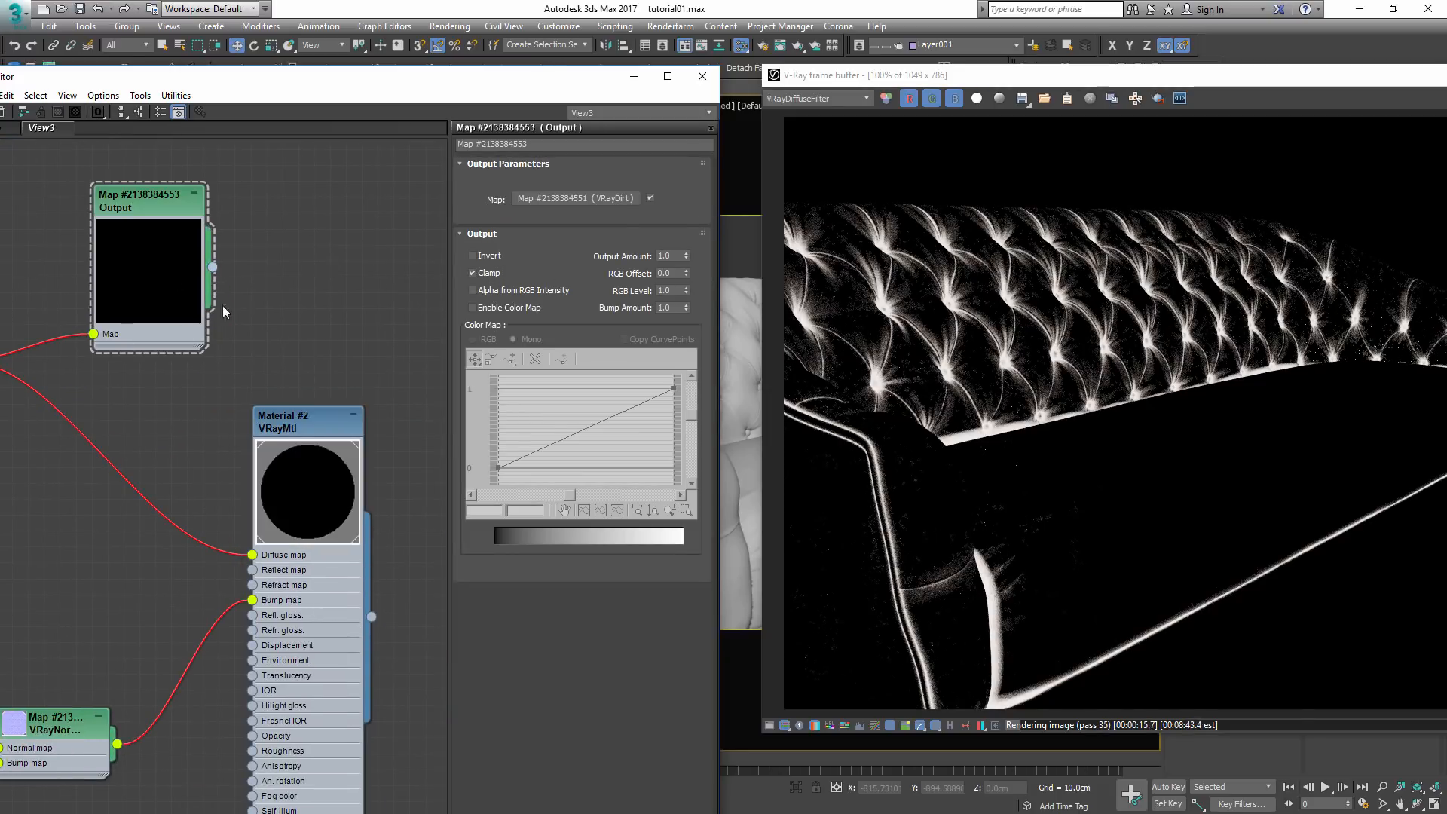
{"action": "left_click_drag", "start_coordinate": [213, 266], "coordinate": [255, 556]}
{"action": "left_click_drag", "start_coordinate": [157, 299], "coordinate": [78, 378]}
{"action": "middle_click_drag", "start_coordinate": [78, 377], "coordinate": [364, 405]}
{"action": "left_click_drag", "start_coordinate": [356, 407], "coordinate": [353, 408]}
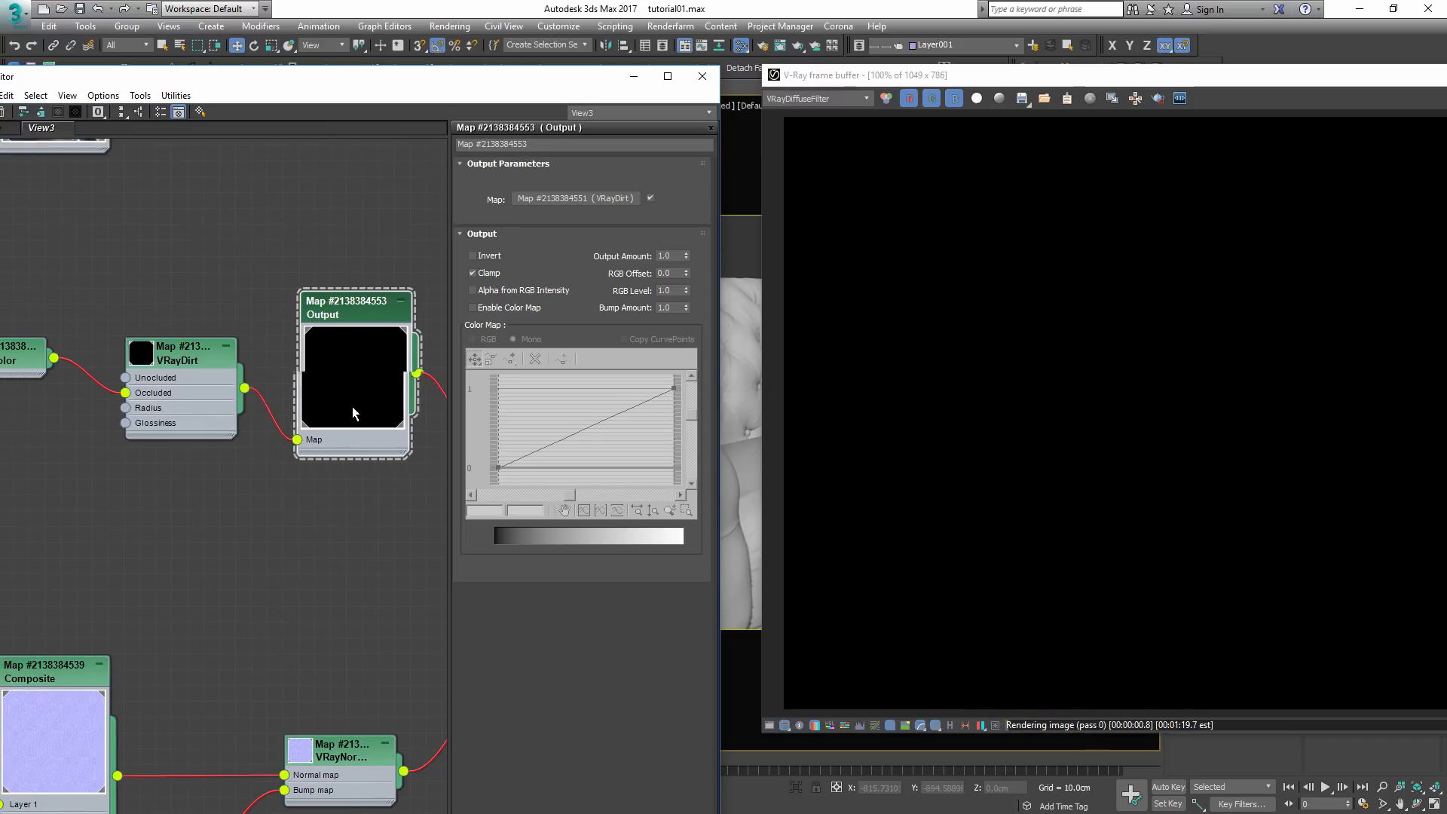
- Connect the mask bitmap's VRayTriplanarTex map to the VRayDirt map's Radius input
{"action": "scroll", "coordinate": [311, 473], "scroll_direction": "down", "scroll_amount": 5}
{"action": "middle_click_drag", "start_coordinate": [363, 370], "coordinate": [351, 460]}
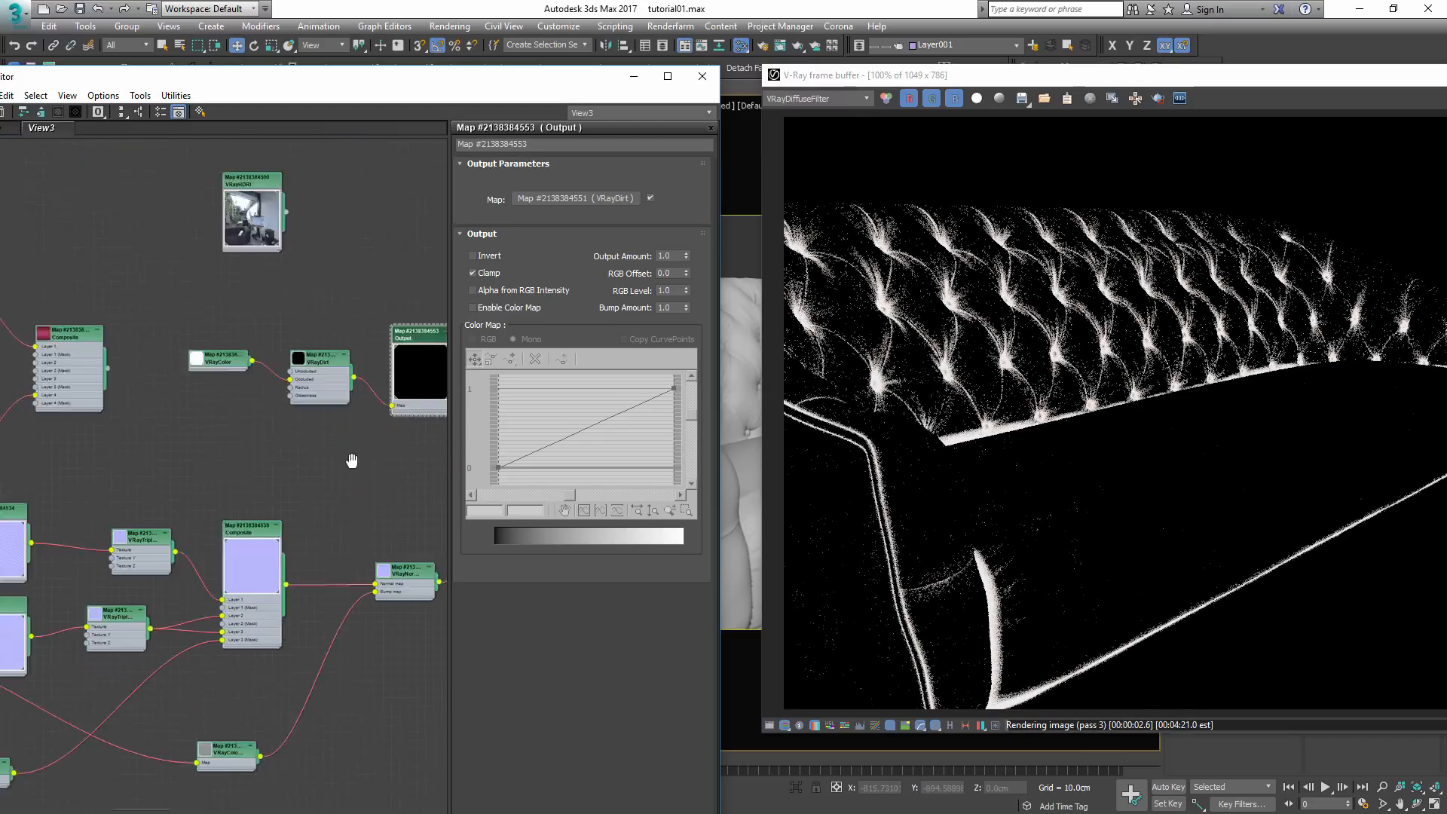
{"action": "middle_click_drag", "start_coordinate": [220, 567], "coordinate": [517, 472]}
{"action": "left_click_drag", "start_coordinate": [275, 83], "coordinate": [385, 55]}
{"action": "scroll", "coordinate": [212, 521], "scroll_direction": "down", "scroll_amount": 2}
{"action": "middle_click_drag", "start_coordinate": [207, 518], "coordinate": [100, 581]}
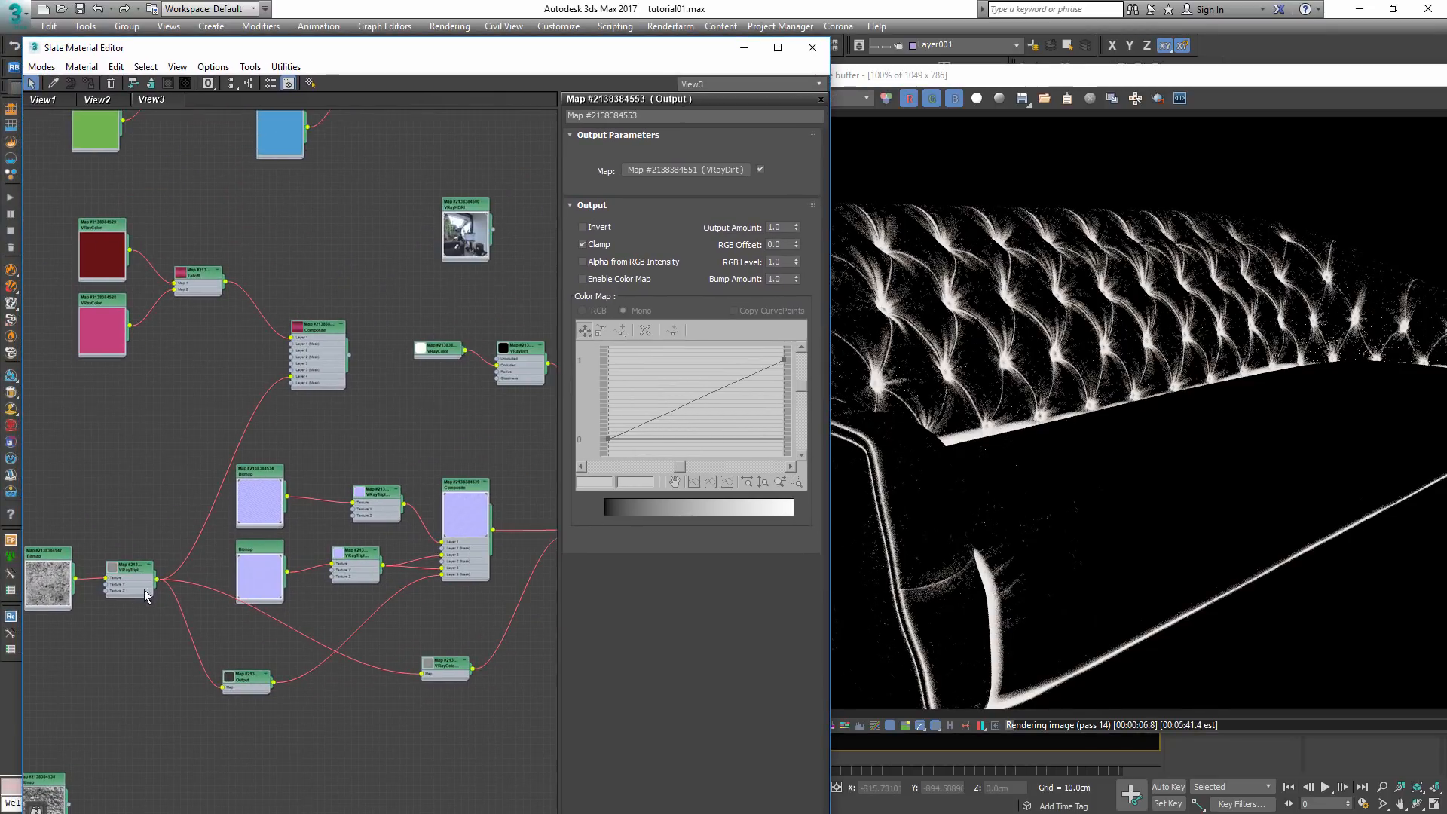
{"action": "scroll", "coordinate": [520, 385], "scroll_direction": "up", "scroll_amount": 2}
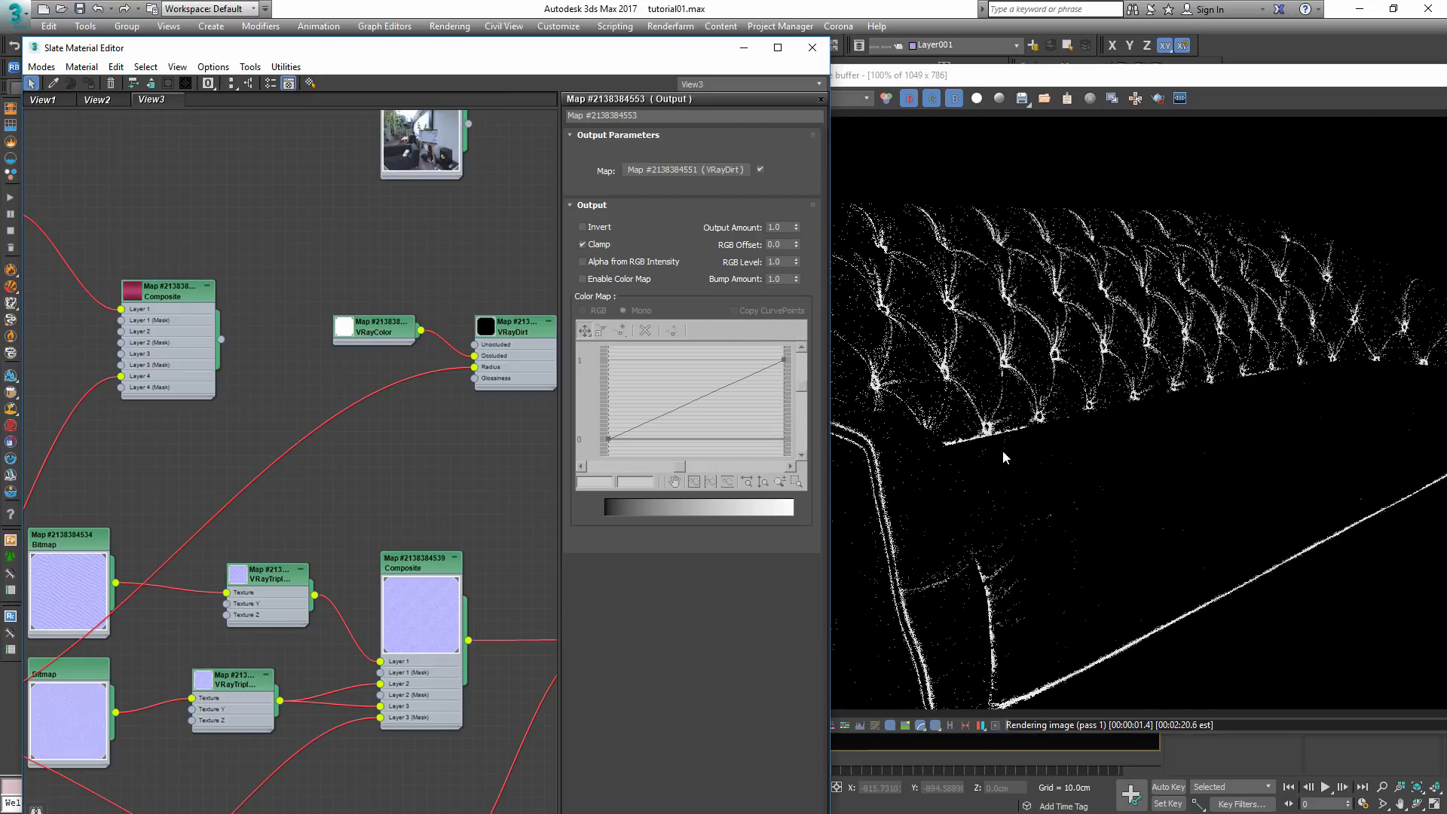
- Check the broken-up dirt edges up close in the render, then set VRayDirt's radius map amount to 50
{"action": "left_click", "coordinate": [906, 422]}
{"action": "scroll", "coordinate": [925, 365], "scroll_direction": "up", "scroll_amount": 1}
{"action": "scroll", "coordinate": [925, 365], "scroll_direction": "up", "scroll_amount": 2}
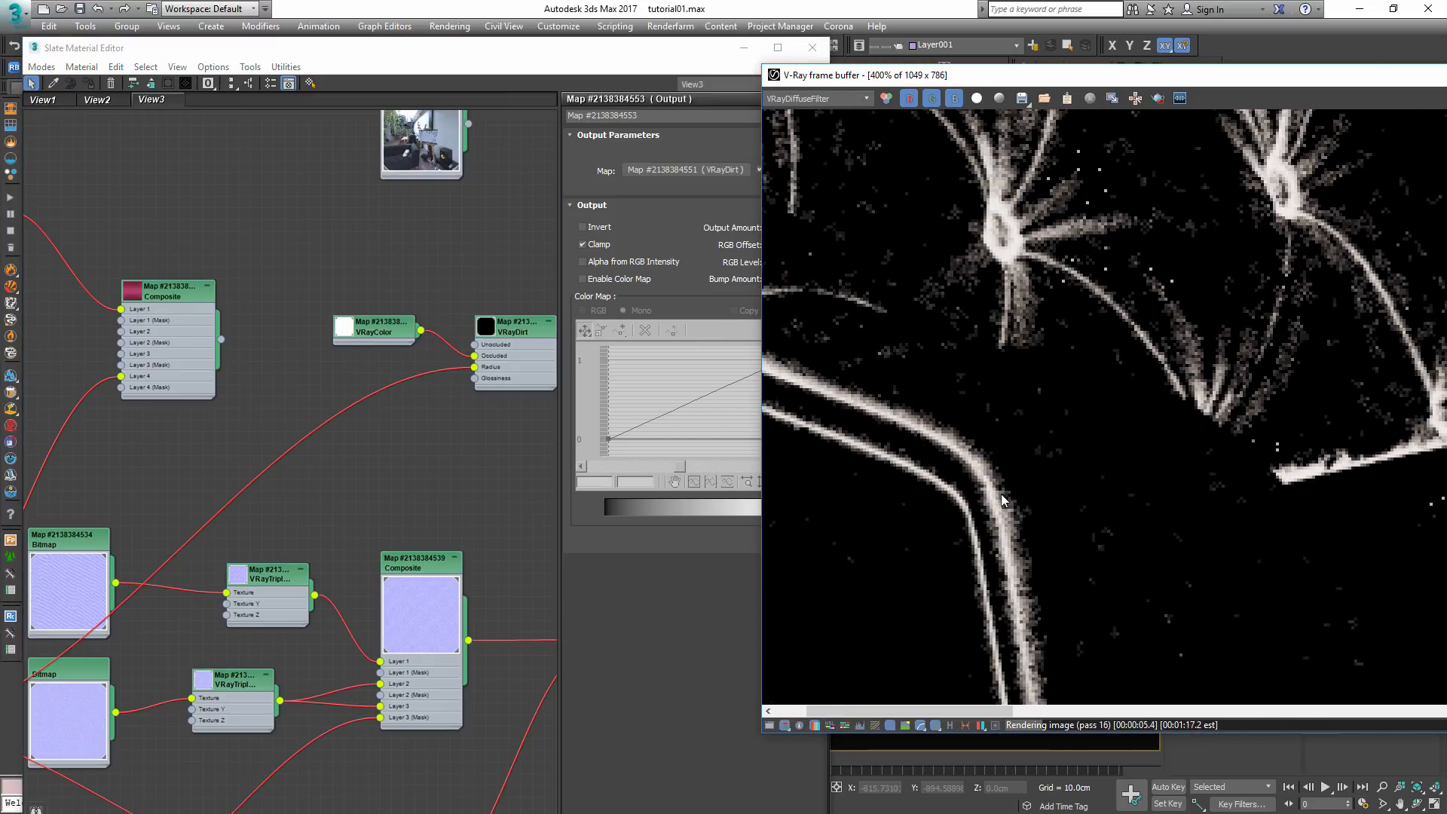
{"action": "scroll", "coordinate": [970, 592], "scroll_direction": "down", "scroll_amount": 2}
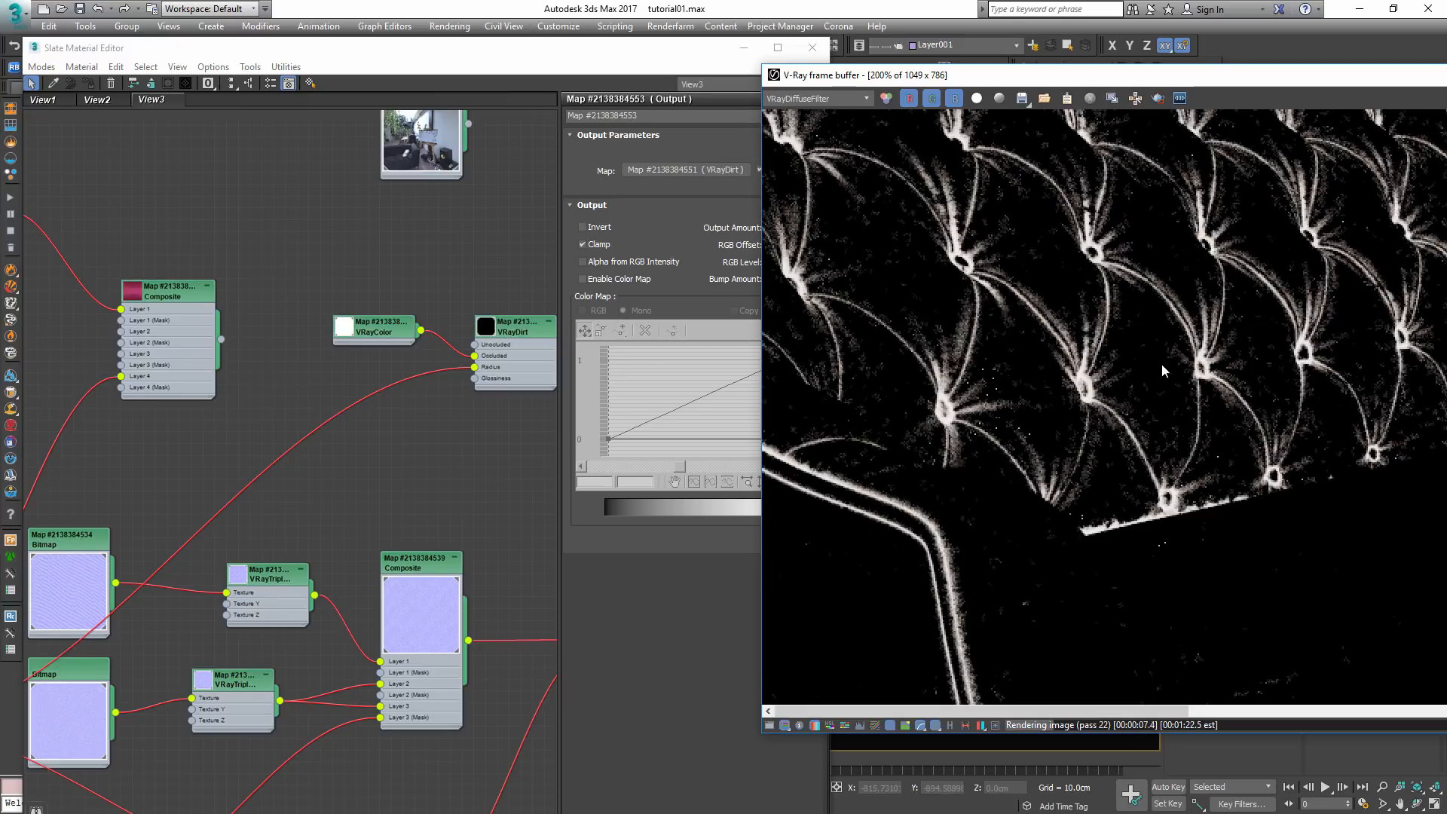
{"action": "double_click", "coordinate": [505, 329]}
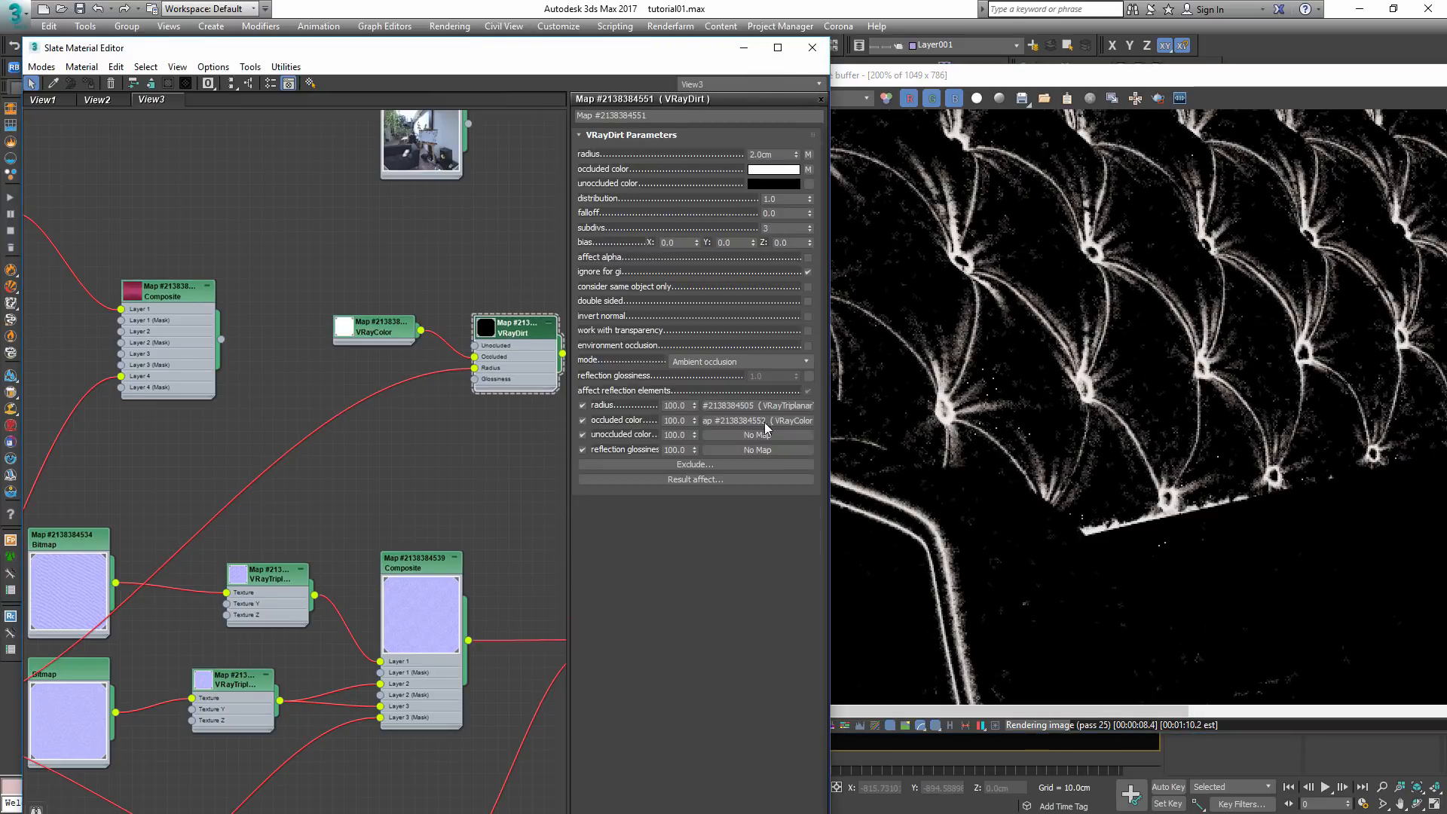
{"action": "double_click", "coordinate": [688, 406]}
{"action": "type", "text": "50"}
{"action": "key", "text": "Return"}
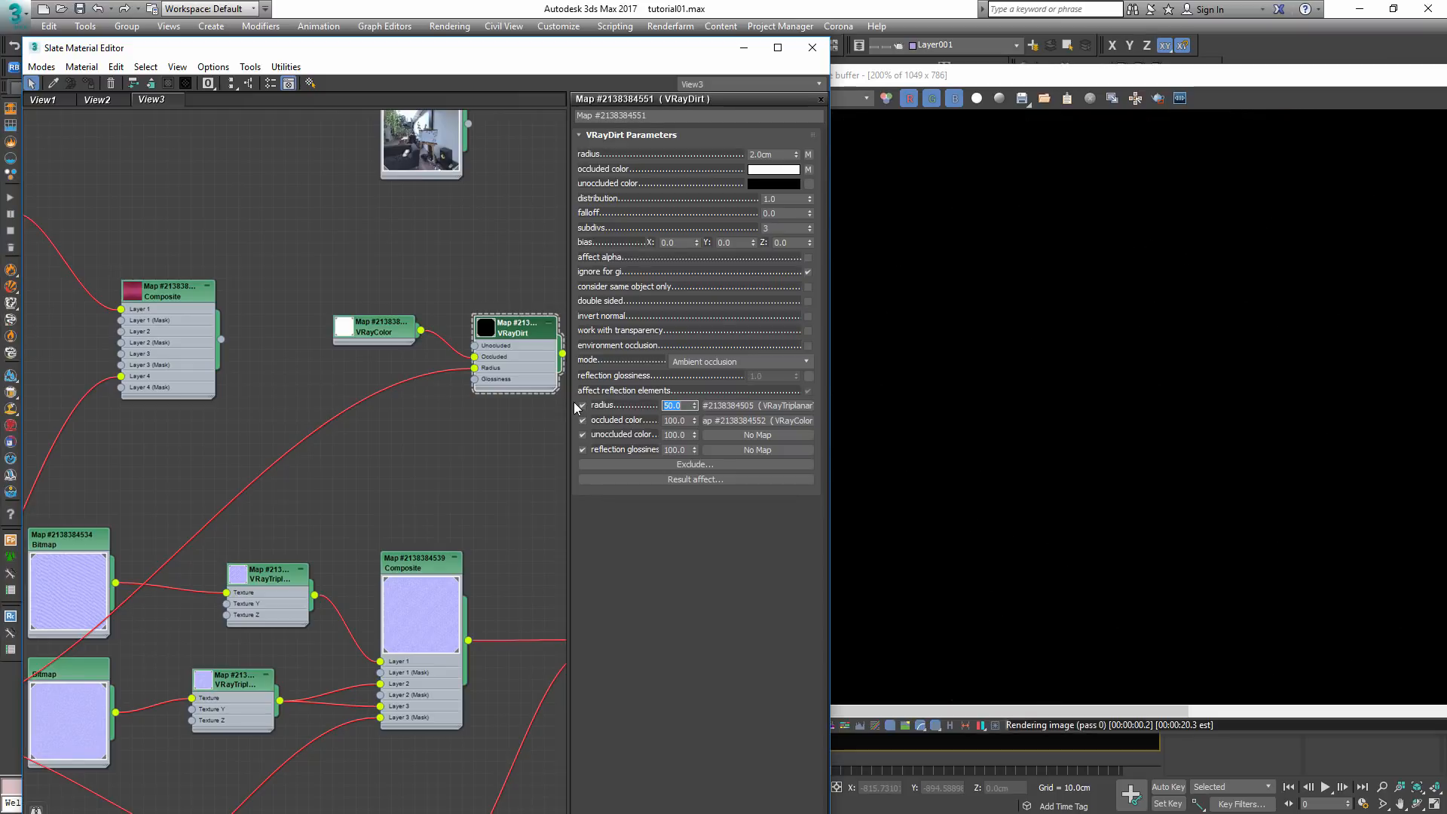
- Duplicate the VRayColor, VRayDirt and Output chain below the original and connect the copied Output to the material's Diffuse map
{"action": "middle_click_drag", "start_coordinate": [520, 351], "coordinate": [252, 369]}
{"action": "scroll", "coordinate": [401, 382], "scroll_direction": "down", "scroll_amount": 3}
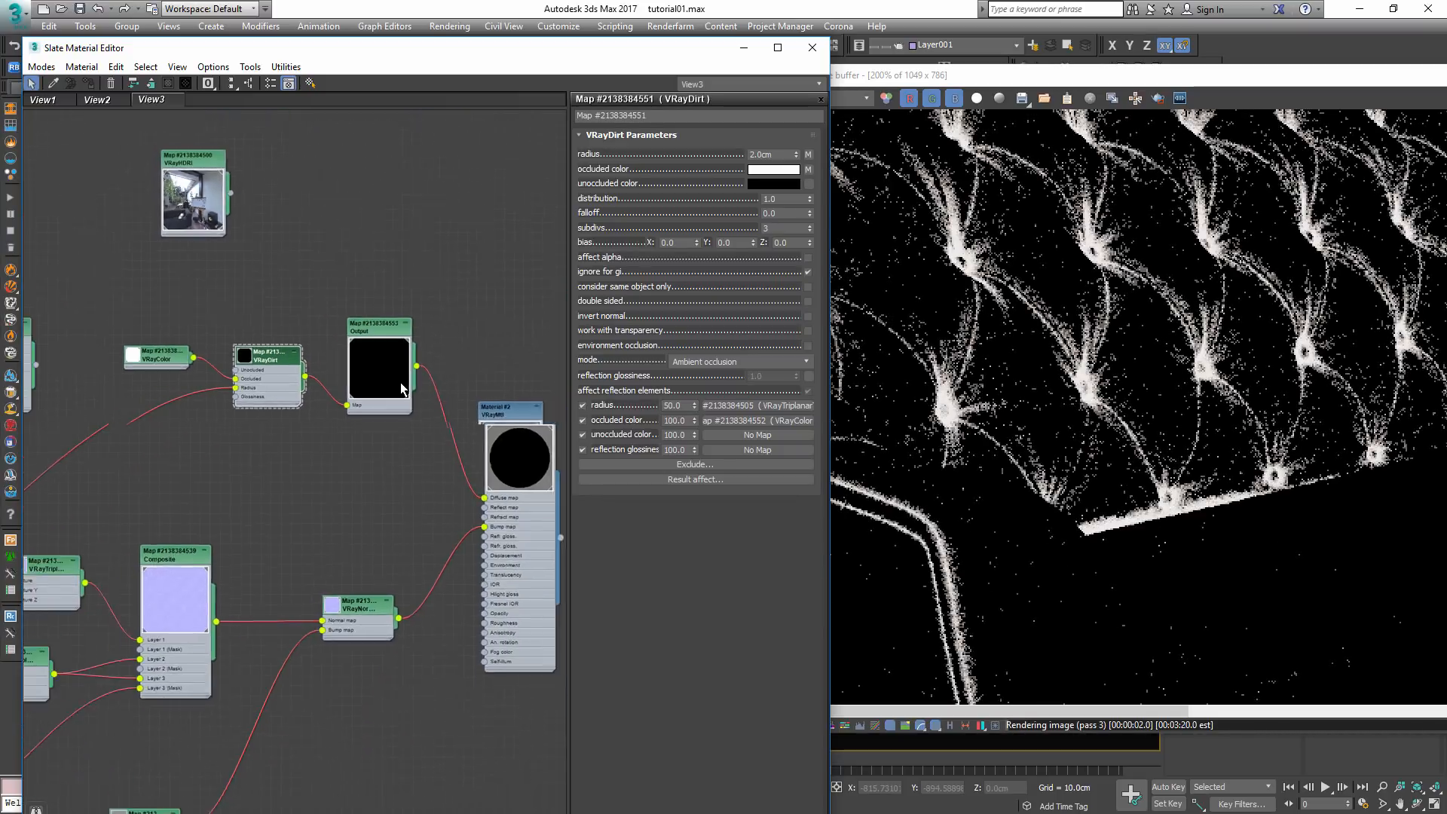
{"action": "scroll", "coordinate": [335, 410], "scroll_direction": "up", "scroll_amount": 1}
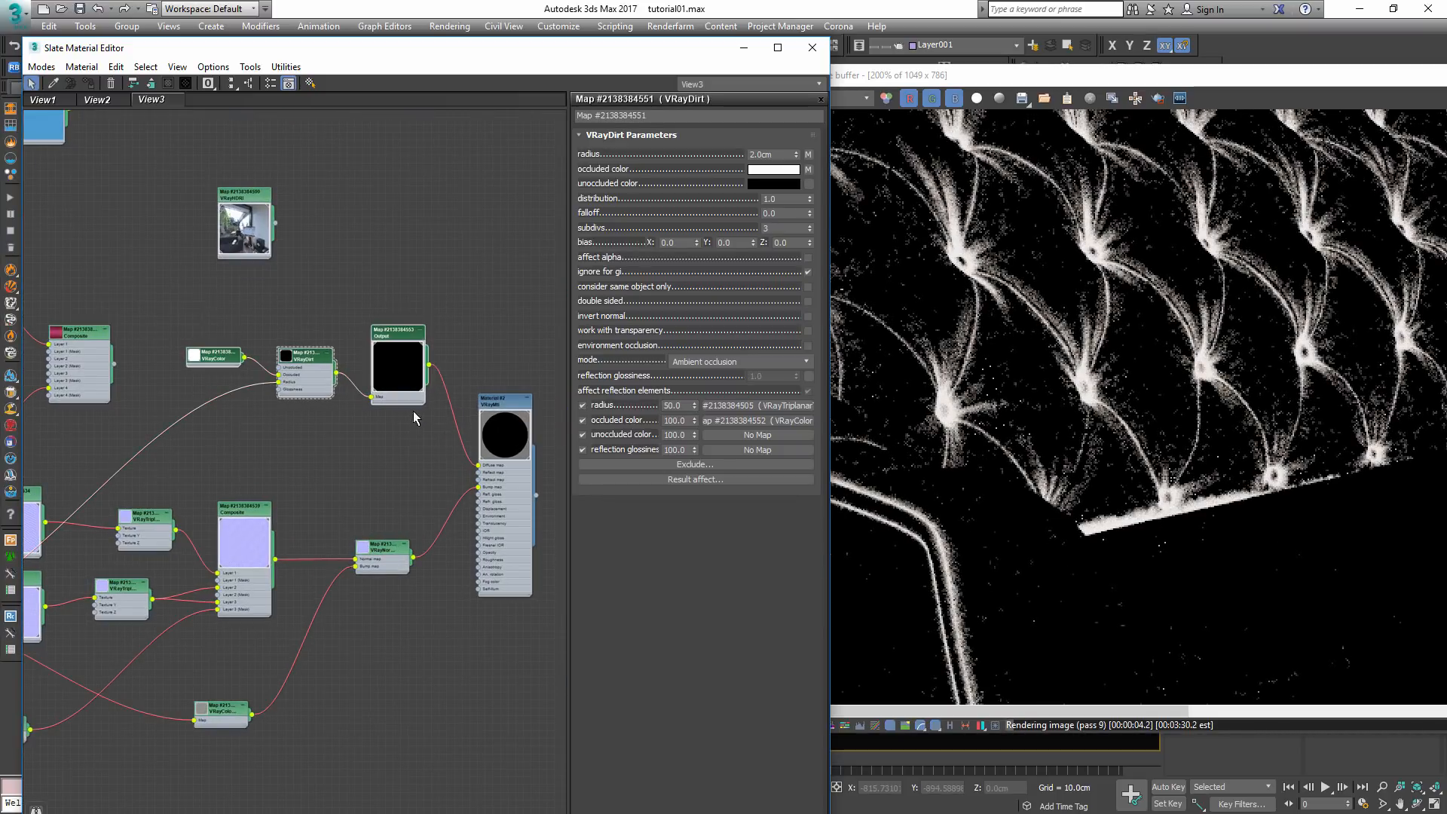
{"action": "left_click_drag", "start_coordinate": [245, 223], "coordinate": [398, 143]}
{"action": "left_click_drag", "start_coordinate": [188, 462], "coordinate": [454, 278]}
{"action": "left_click_drag", "start_coordinate": [403, 336], "coordinate": [405, 204]}
{"action": "mouse_move", "coordinate": [405, 211]}
{"action": "left_mouse_down", "text": "shift"}
{"action": "mouse_move", "coordinate": [405, 388]}
{"action": "mouse_move", "coordinate": [389, 390]}
{"action": "mouse_move", "coordinate": [493, 474]}
{"action": "left_mouse_up", "text": "shift"}
{"action": "scroll", "coordinate": [431, 438], "scroll_direction": "up", "scroll_amount": 2}
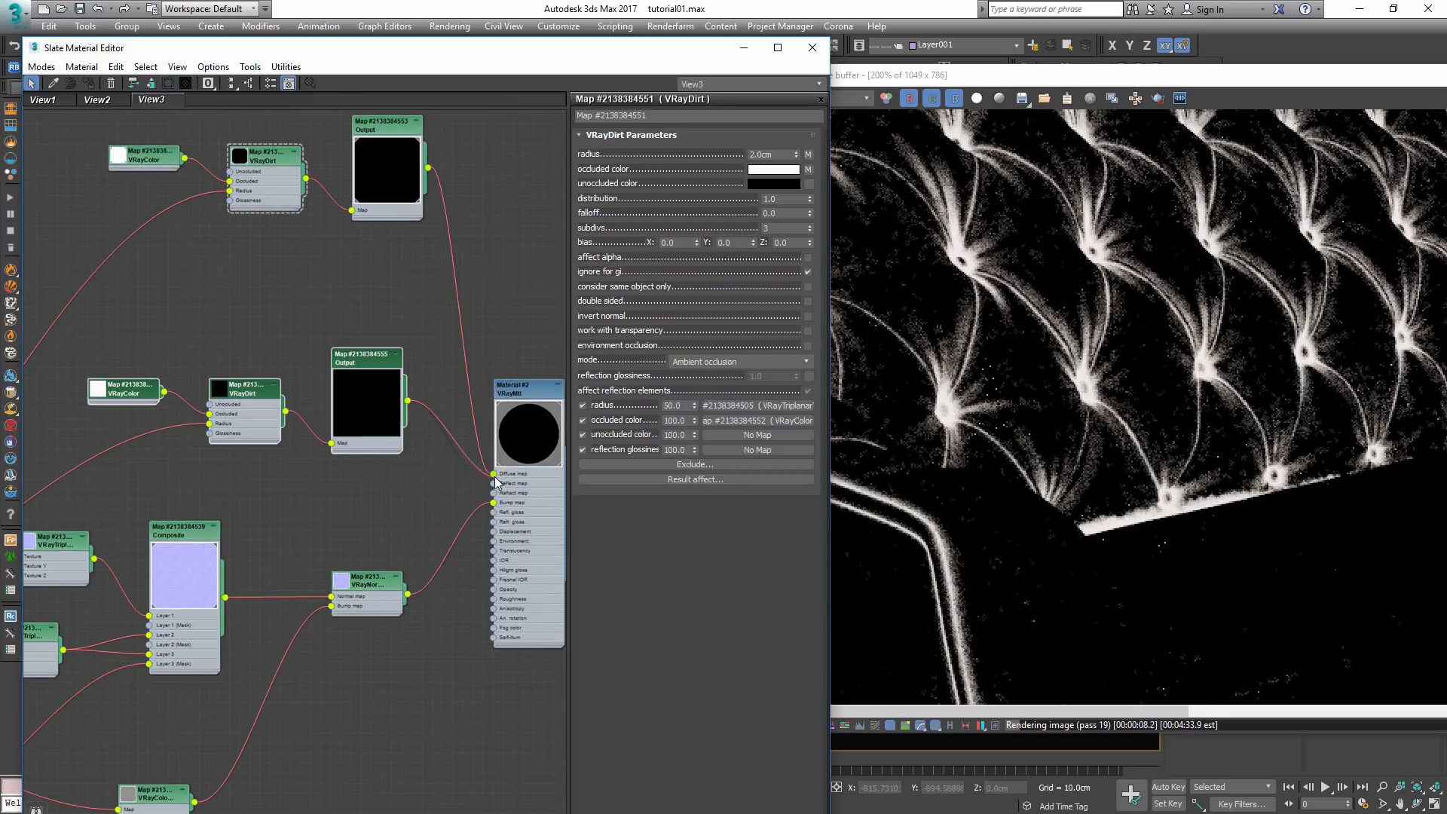
- Enable Invert normal on the copied VRayDirt map and set its distribution to 3
{"action": "double_click", "coordinate": [250, 389]}
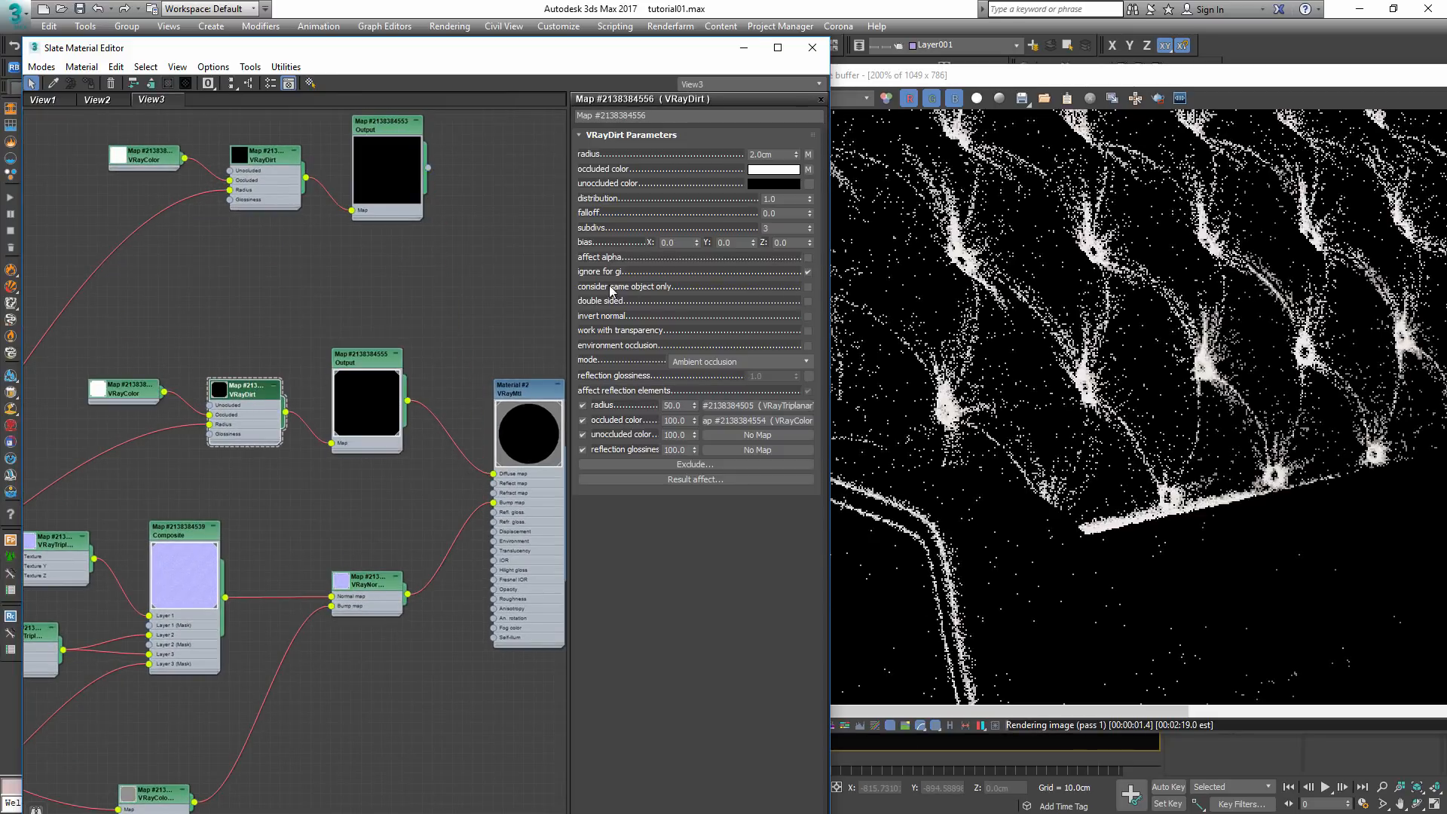
{"action": "left_click", "coordinate": [808, 317]}
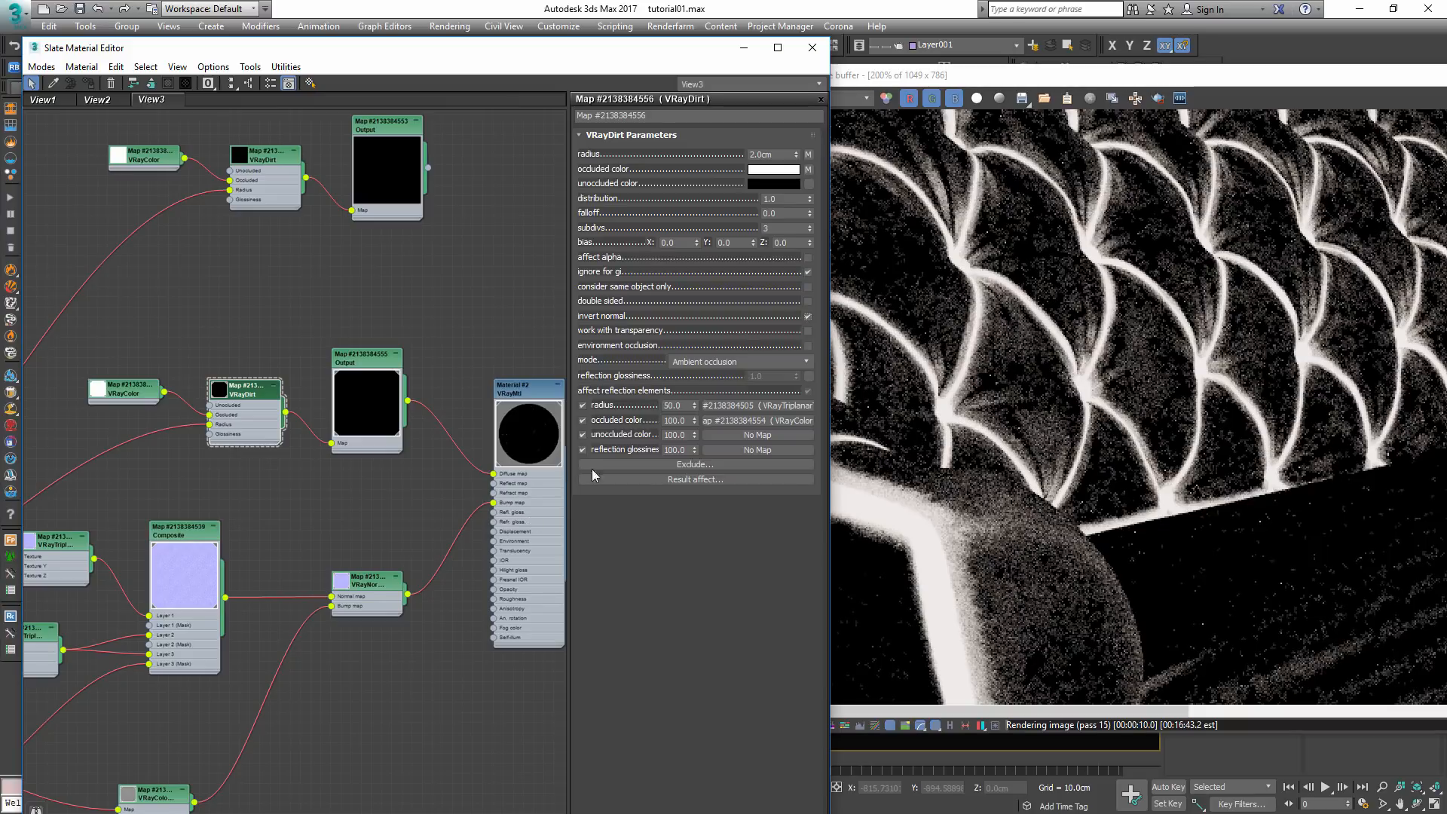
{"action": "type", "text": "3"}
{"action": "key", "text": "Return"}
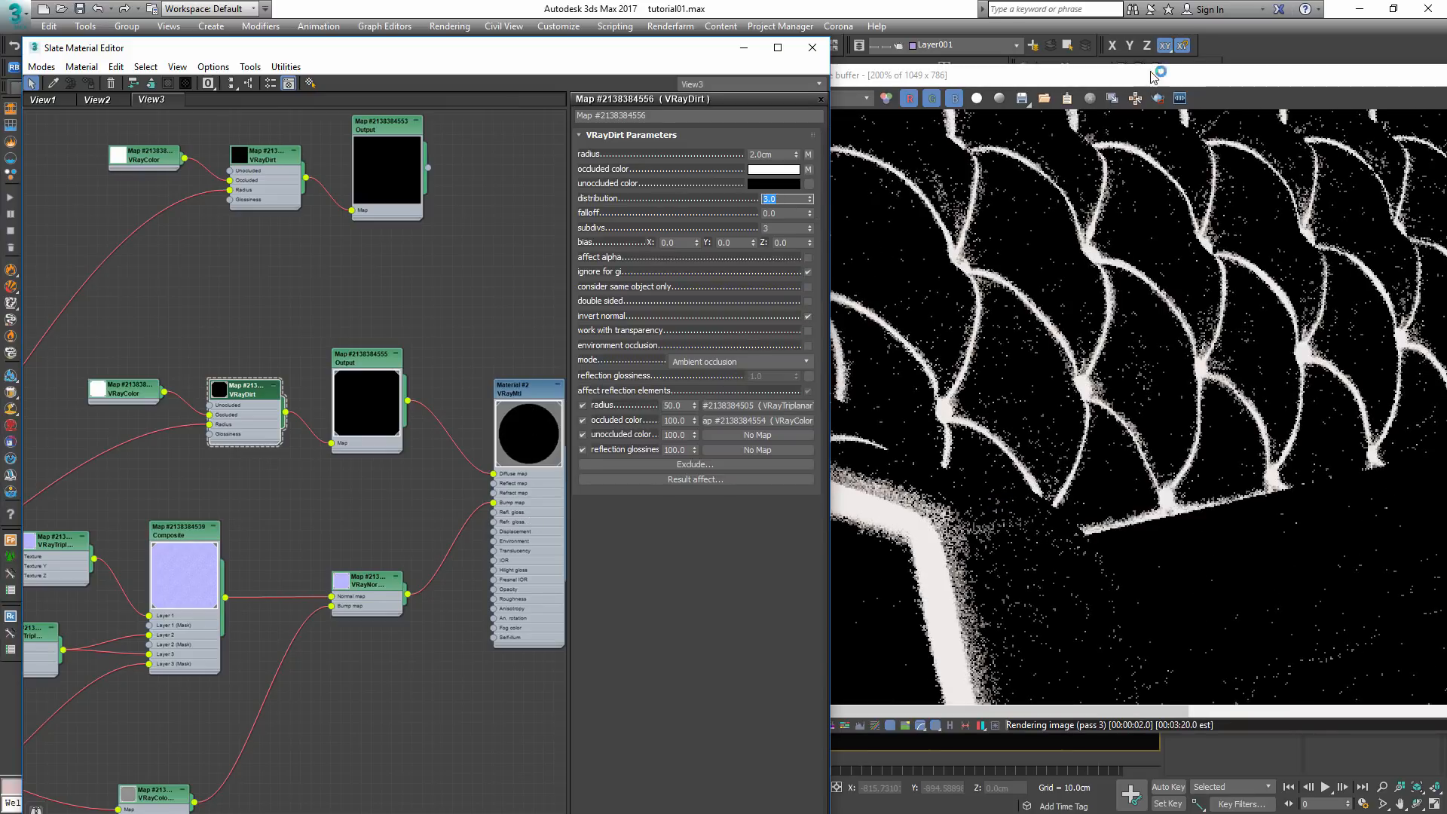
- Limit the render to a region over the backrest's lower tufts and try radii of 0.5 cm and 0.1 cm on the inverted VRayDirt
{"action": "left_click", "coordinate": [1158, 98]}
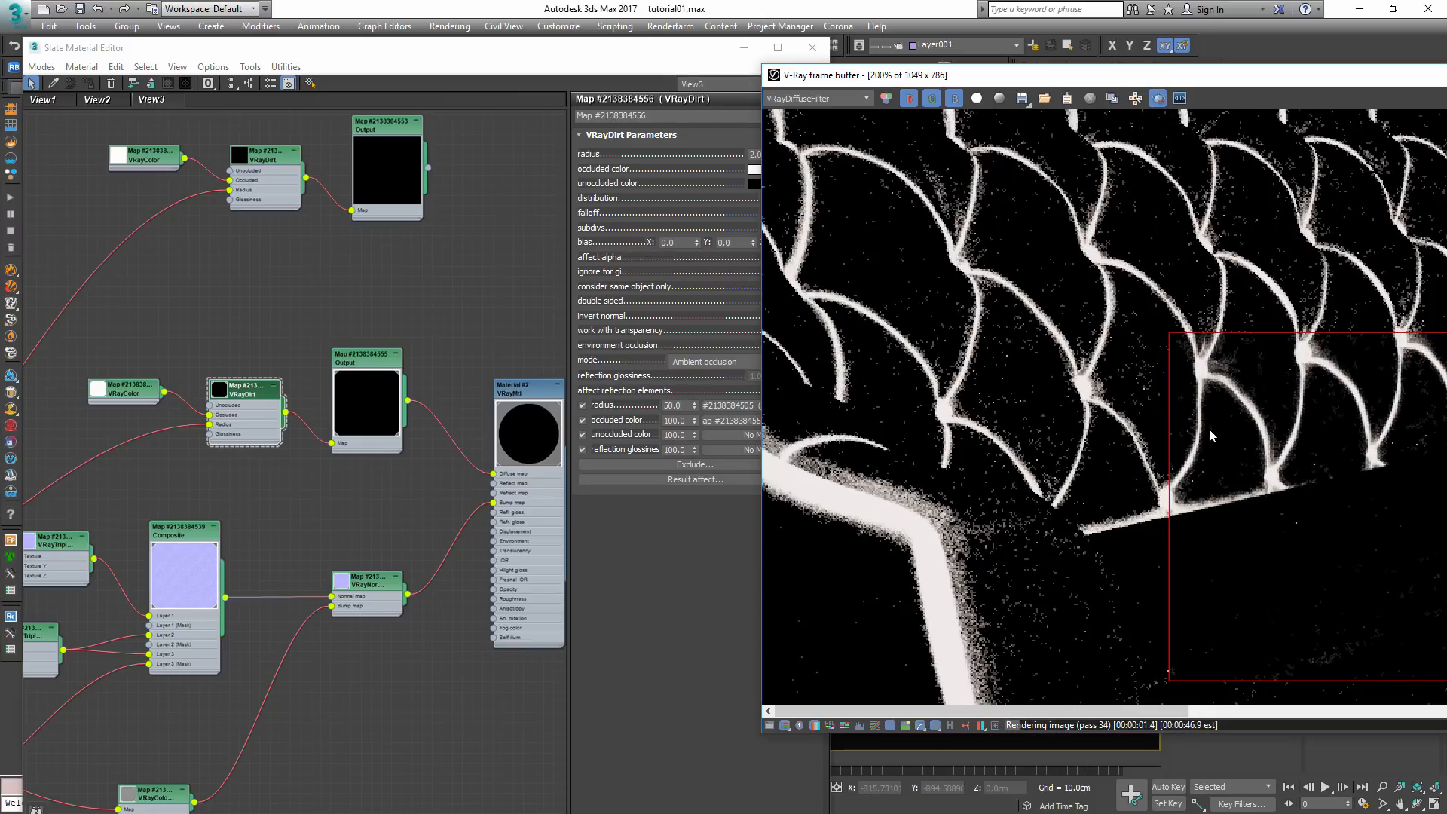
{"action": "left_click", "coordinate": [734, 137]}
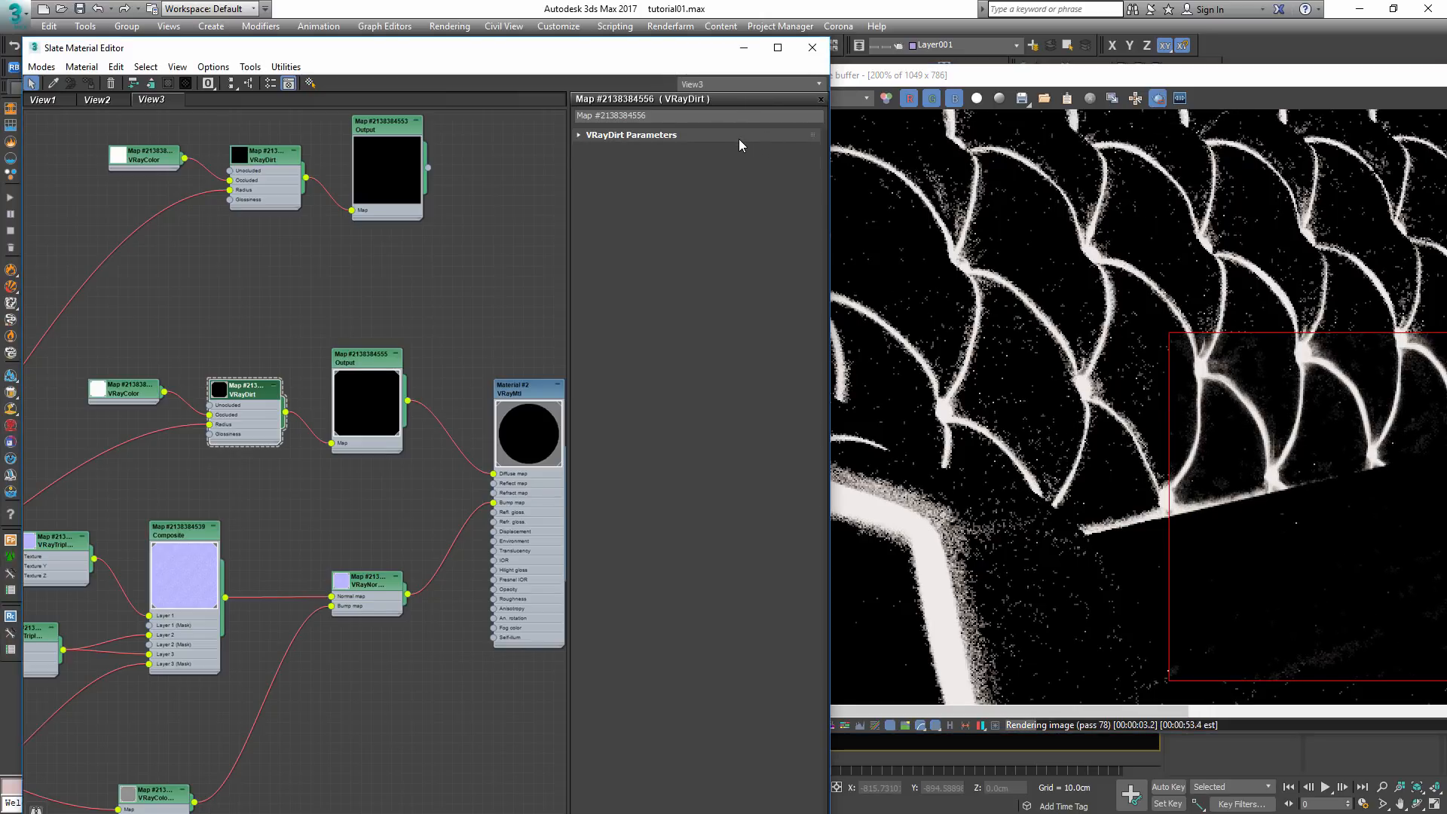
{"action": "left_click", "coordinate": [739, 139]}
{"action": "double_click", "coordinate": [784, 154]}
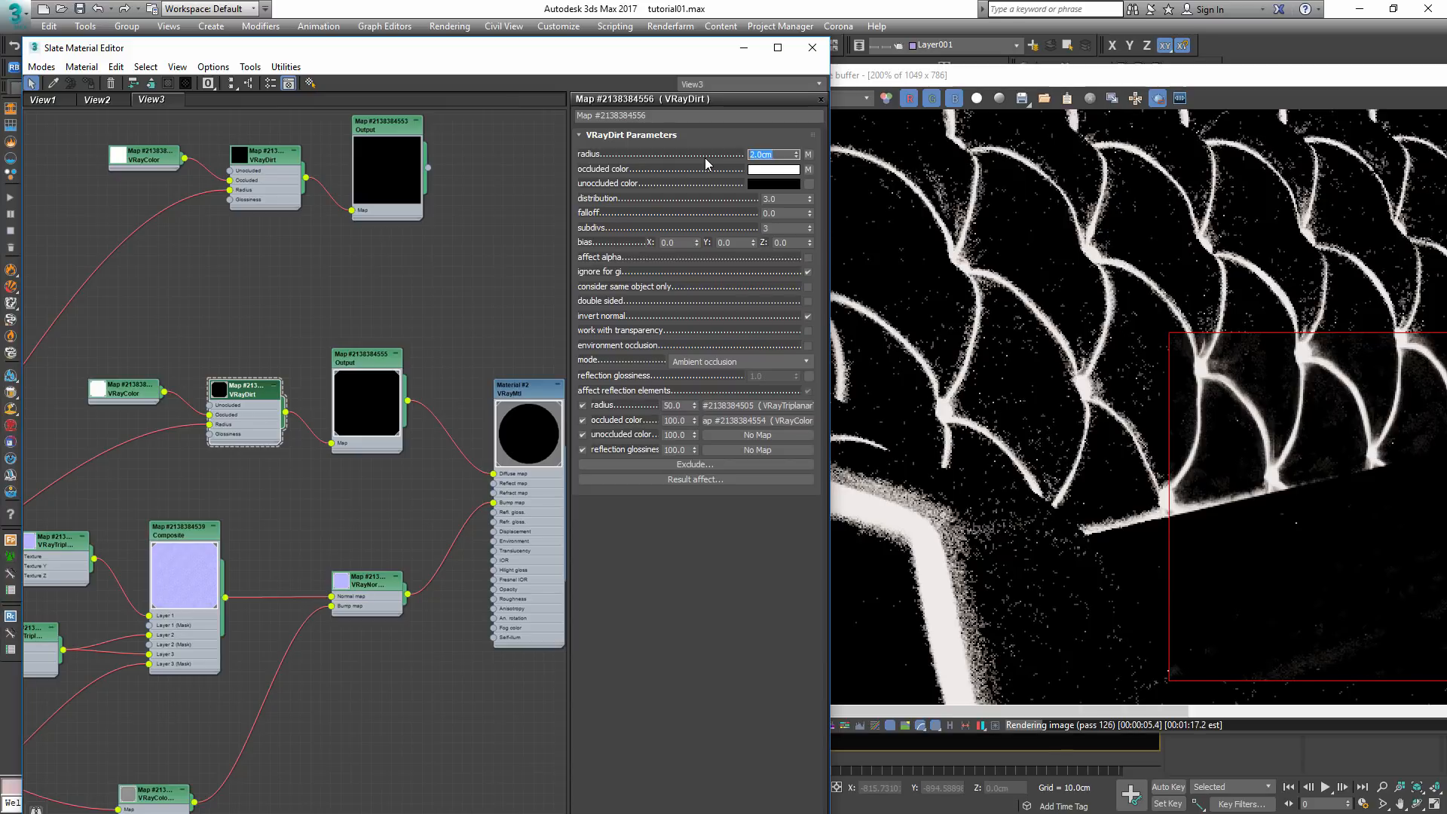
{"action": "type", "text": "0.5"}
{"action": "key", "text": "Return"}
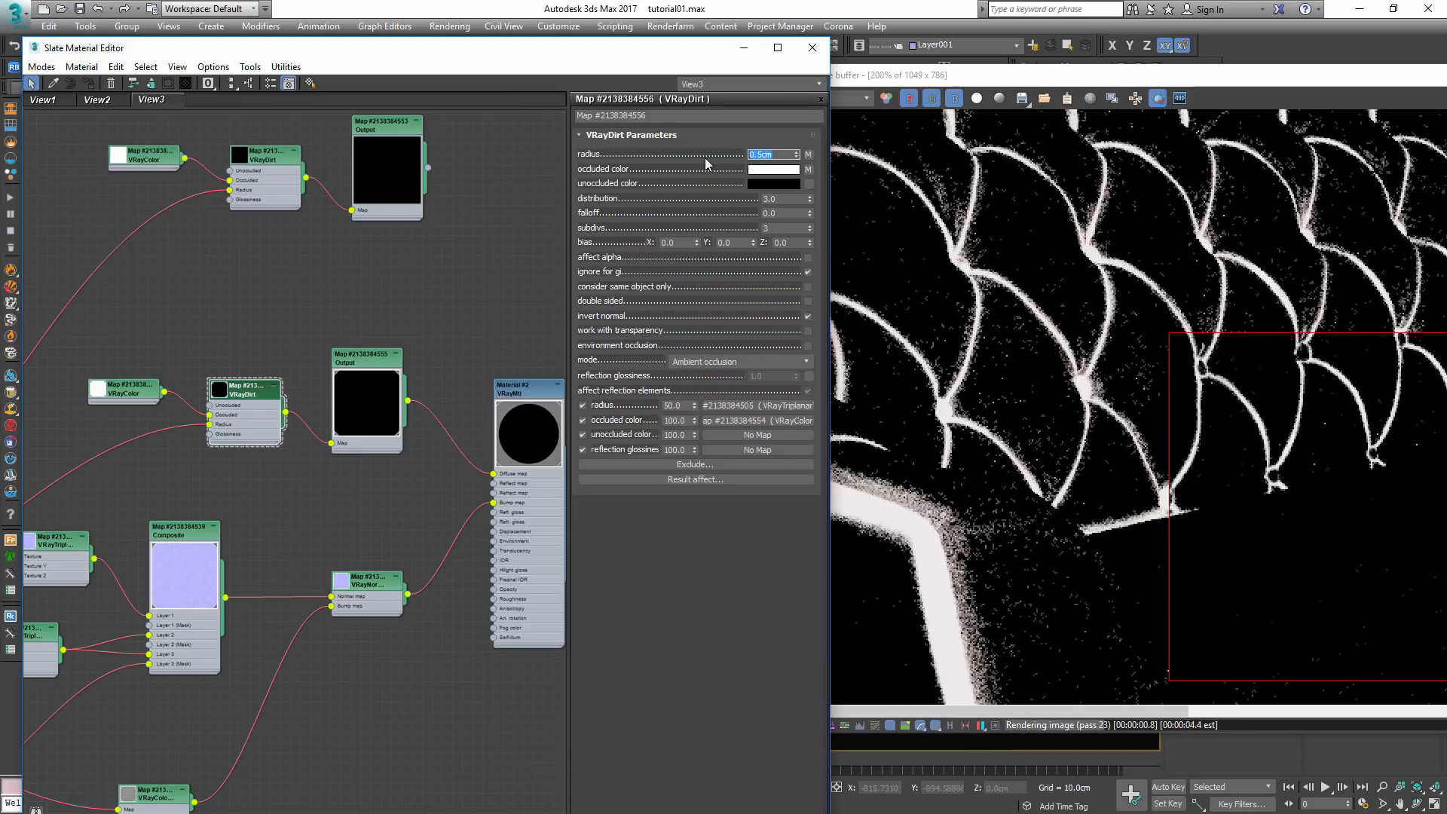
{"action": "type", "text": "0.1"}
{"action": "key", "text": "Return"}
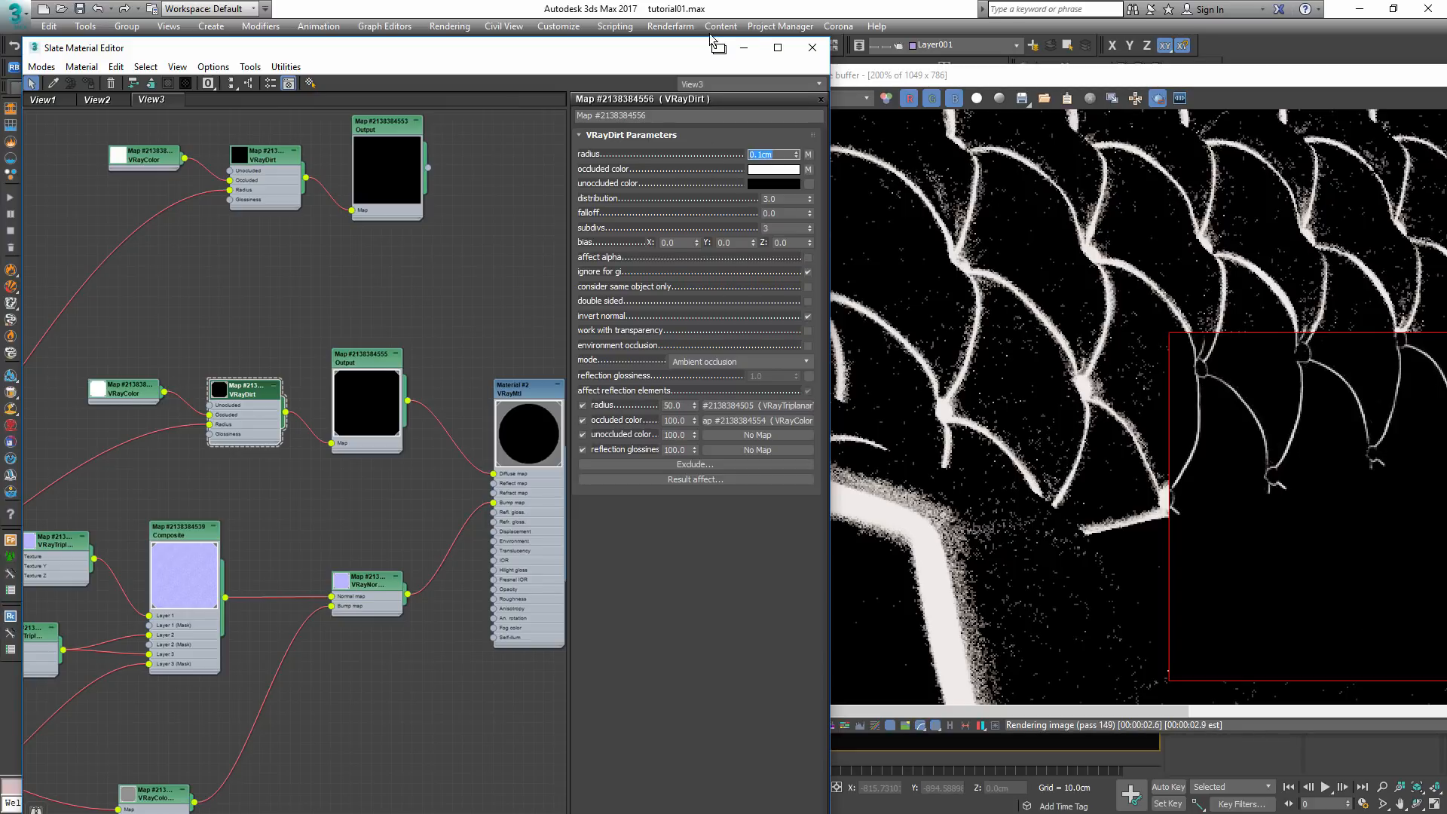
- Set the inverted VRayDirt's radius to 0.2 cm and turn off region rendering
{"action": "scroll", "coordinate": [1245, 353], "scroll_direction": "up", "scroll_amount": 2}
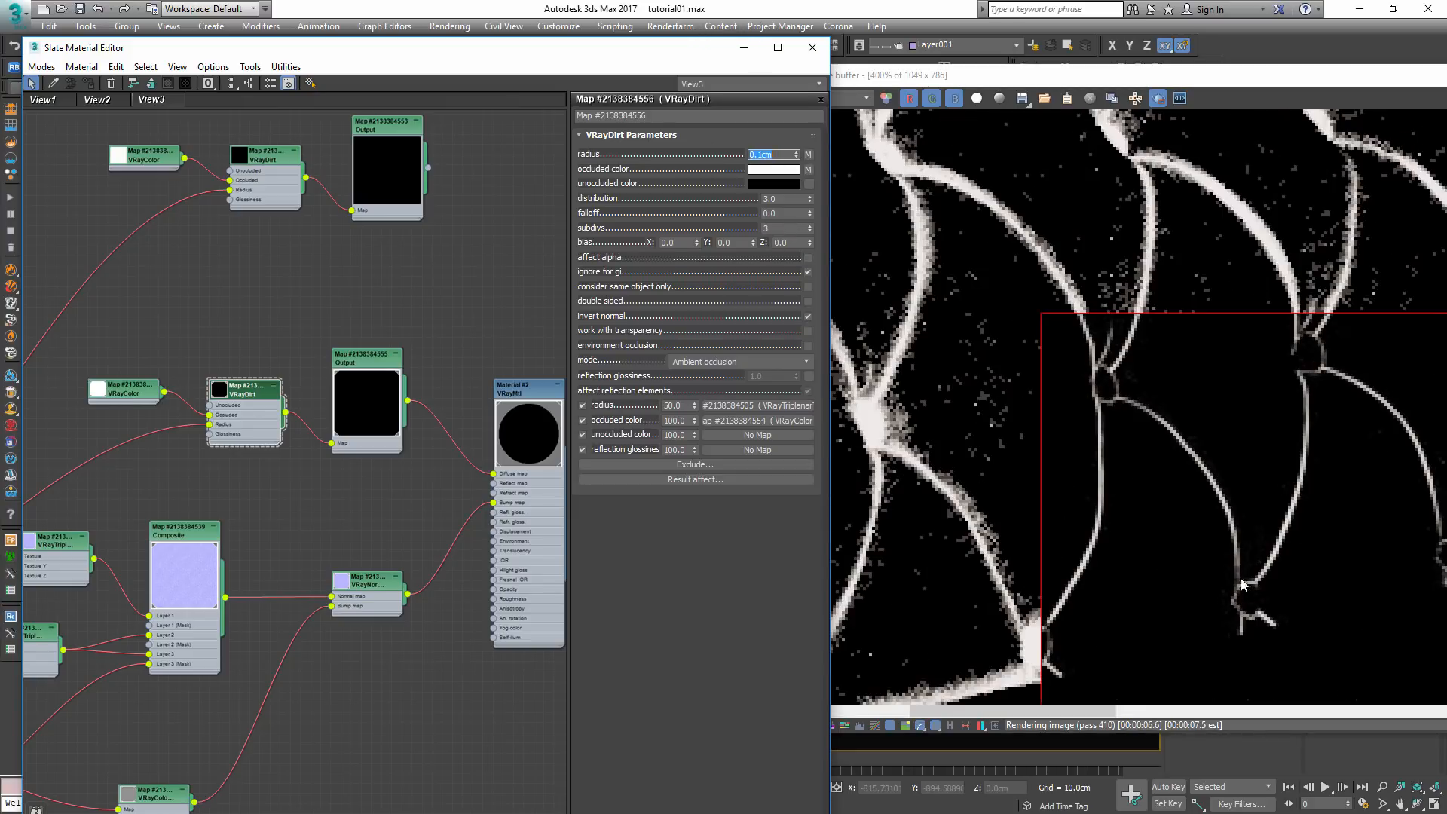
{"action": "scroll", "coordinate": [1237, 565], "scroll_direction": "down", "scroll_amount": 2}
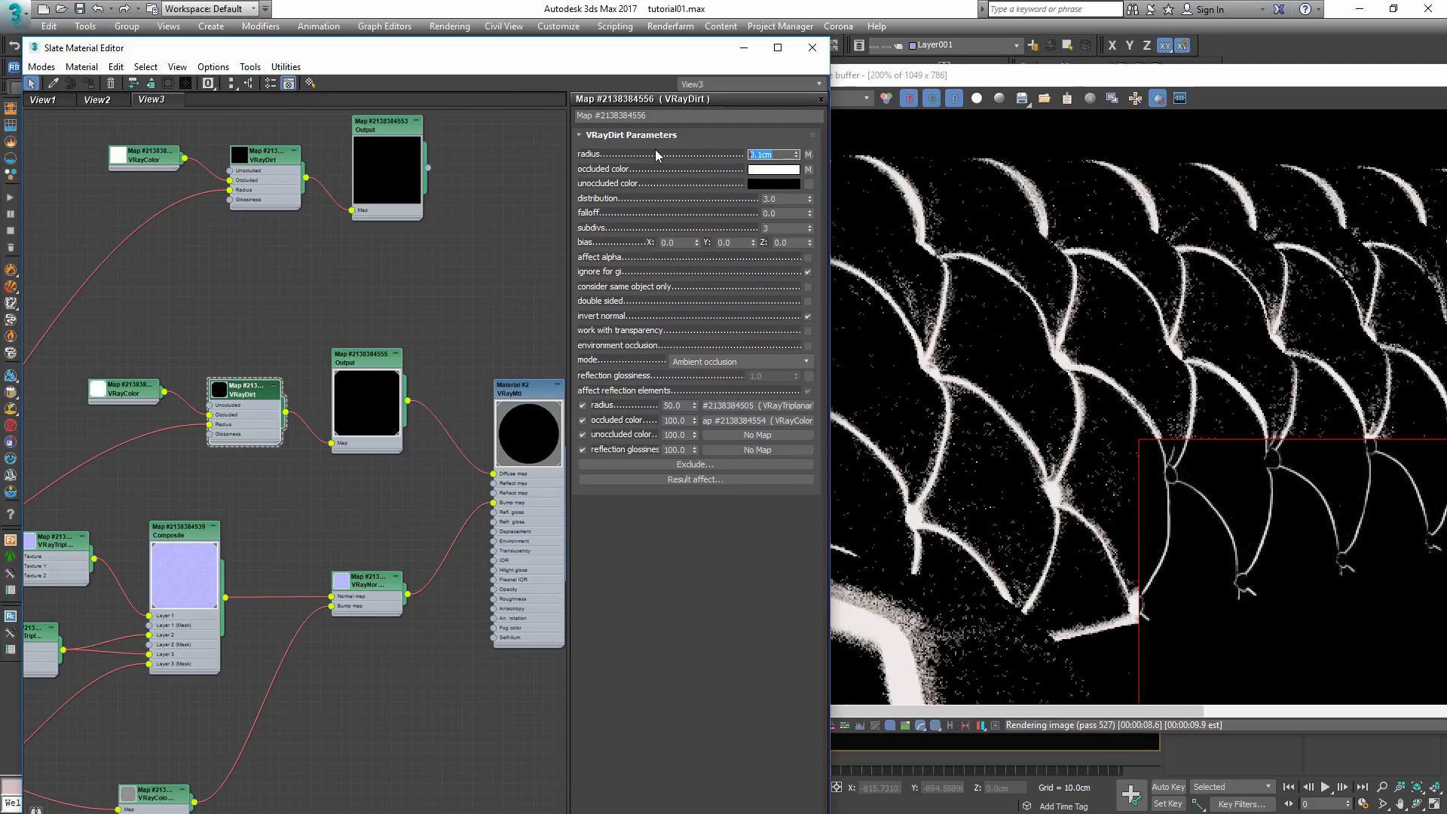
{"action": "type", "text": "0.2"}
{"action": "key", "text": "Return"}
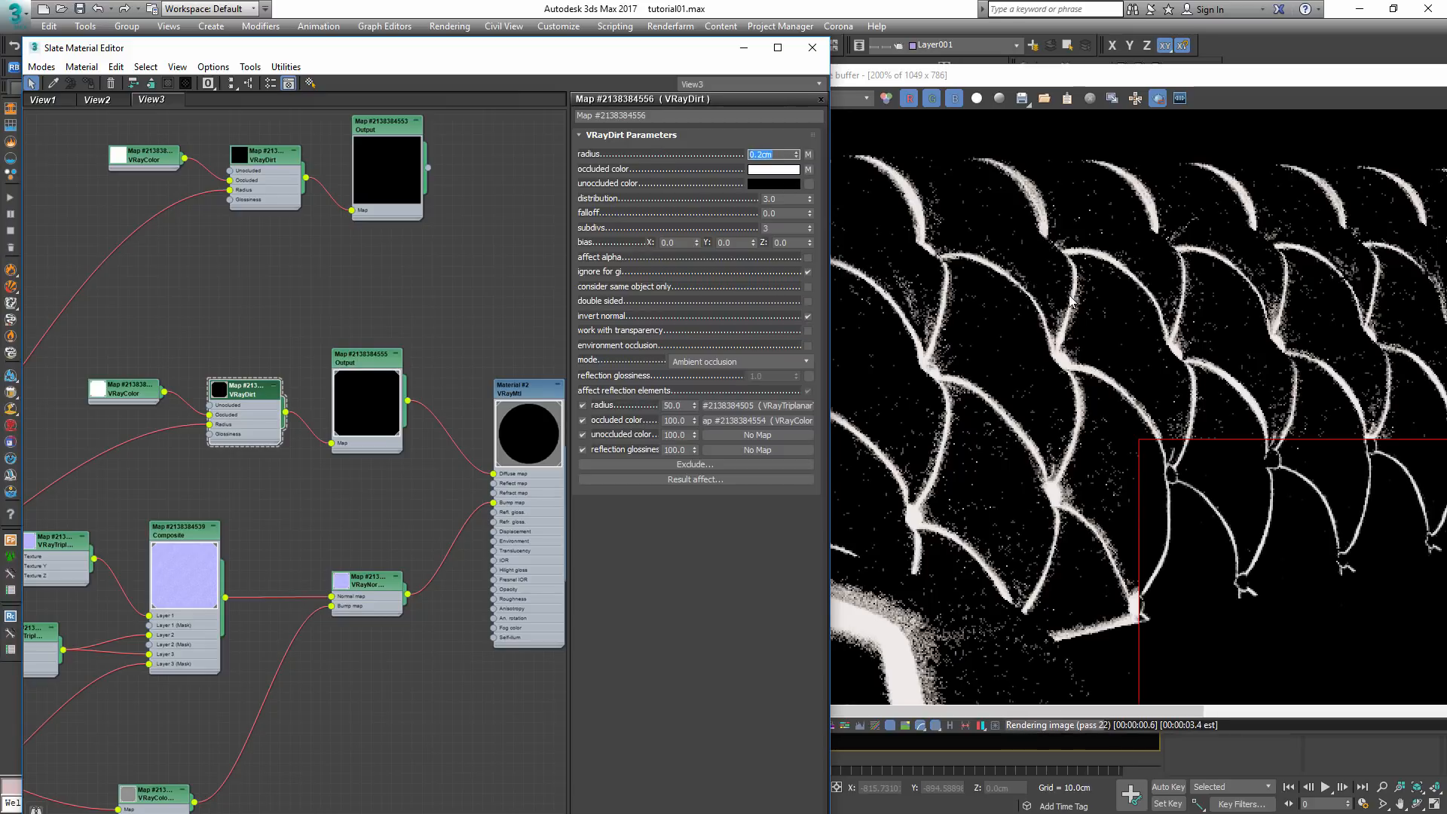
{"action": "scroll", "coordinate": [1229, 321], "scroll_direction": "down", "scroll_amount": 2}
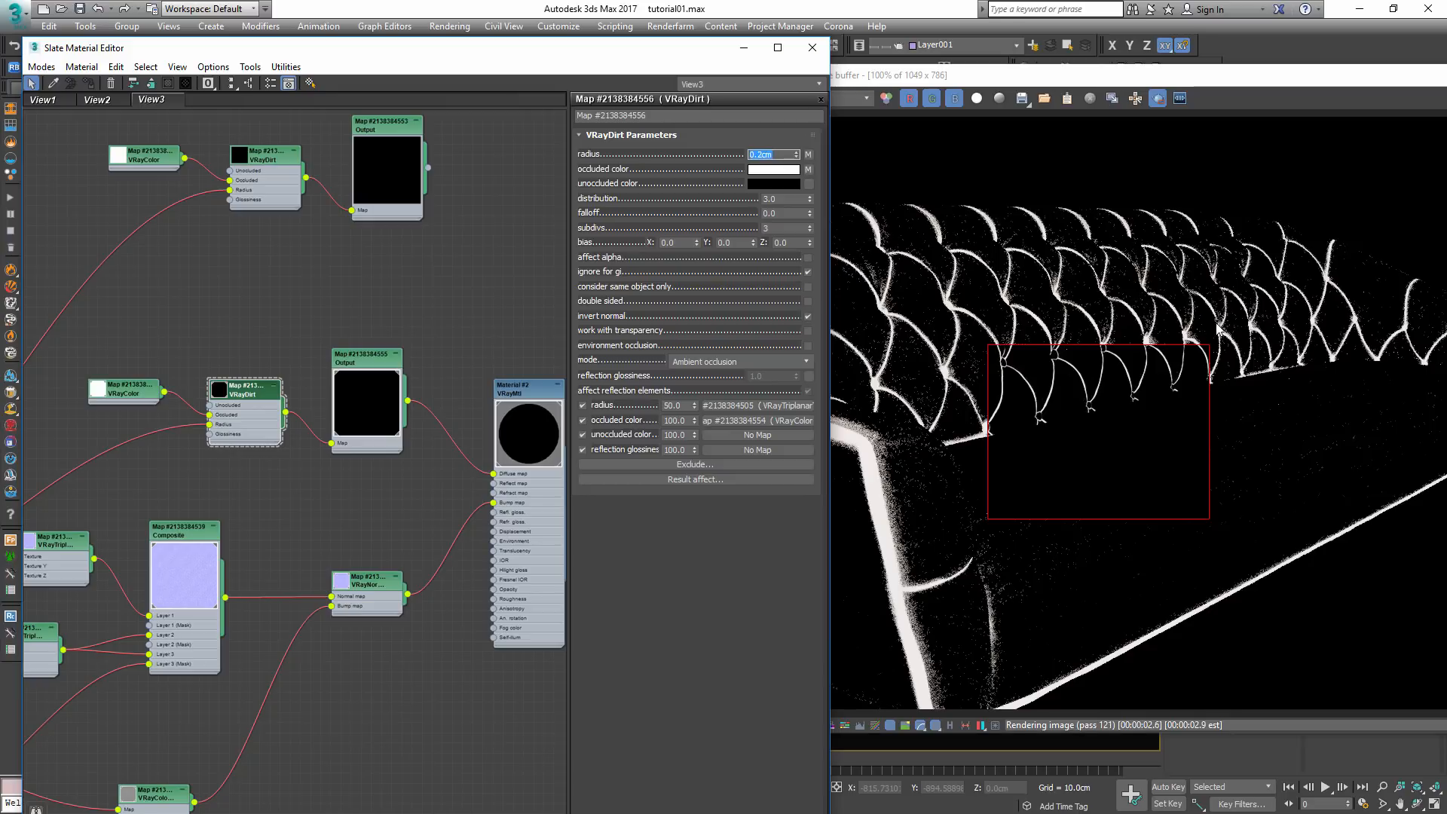
{"action": "left_click", "coordinate": [1158, 99]}
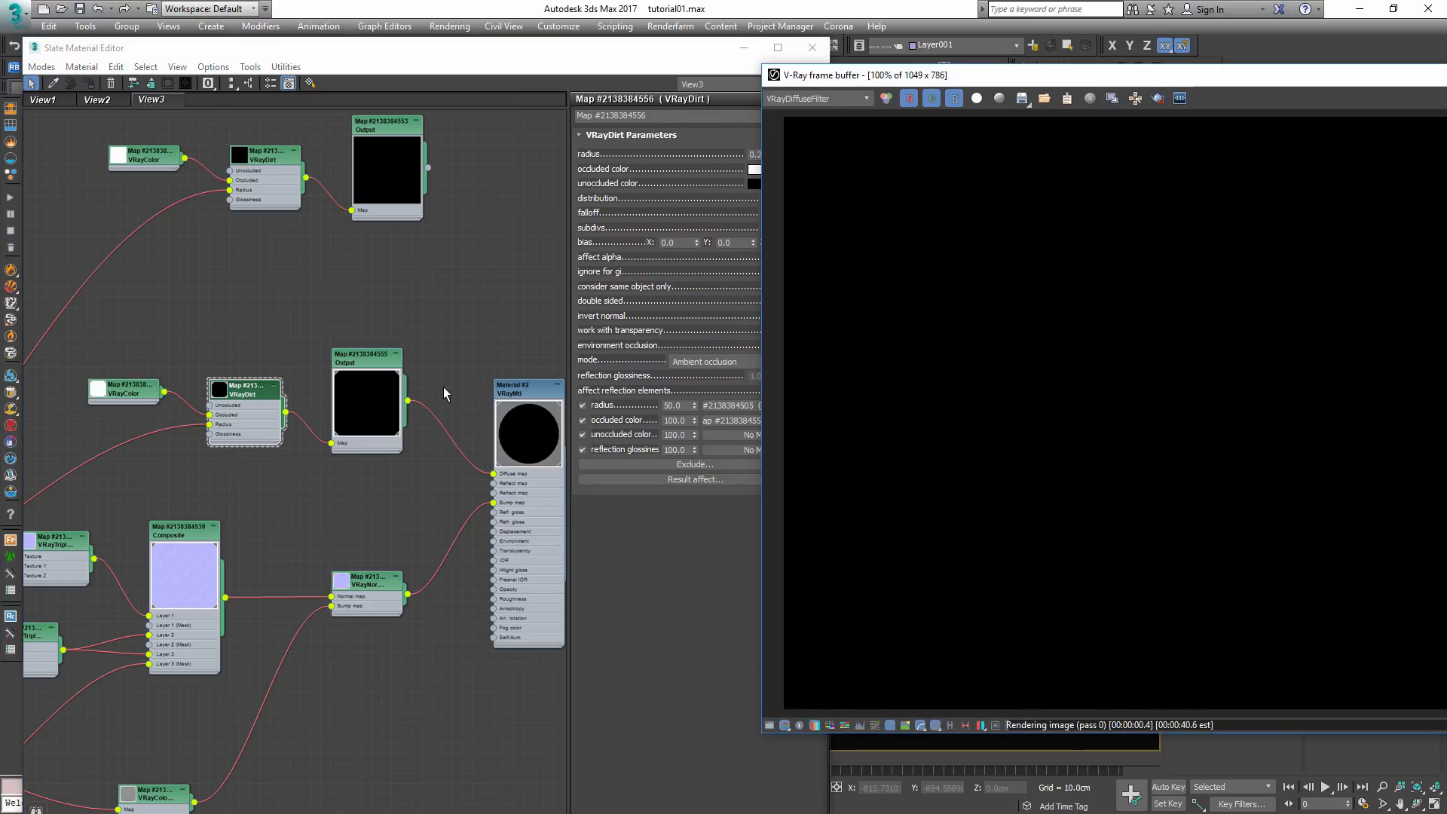
- Disconnect the Output map from the material's Diffuse map and move both dirt chains beside the colour Composite
{"action": "scroll", "coordinate": [418, 426], "scroll_direction": "down", "scroll_amount": 1}
{"action": "scroll", "coordinate": [418, 425], "scroll_direction": "down", "scroll_amount": 1}
{"action": "left_click_drag", "start_coordinate": [442, 448], "coordinate": [205, 248]}
{"action": "scroll", "coordinate": [239, 375], "scroll_direction": "down", "scroll_amount": 4}
{"action": "middle_click_drag", "start_coordinate": [241, 377], "coordinate": [346, 313]}
{"action": "scroll", "coordinate": [467, 319], "scroll_direction": "down", "scroll_amount": 1}
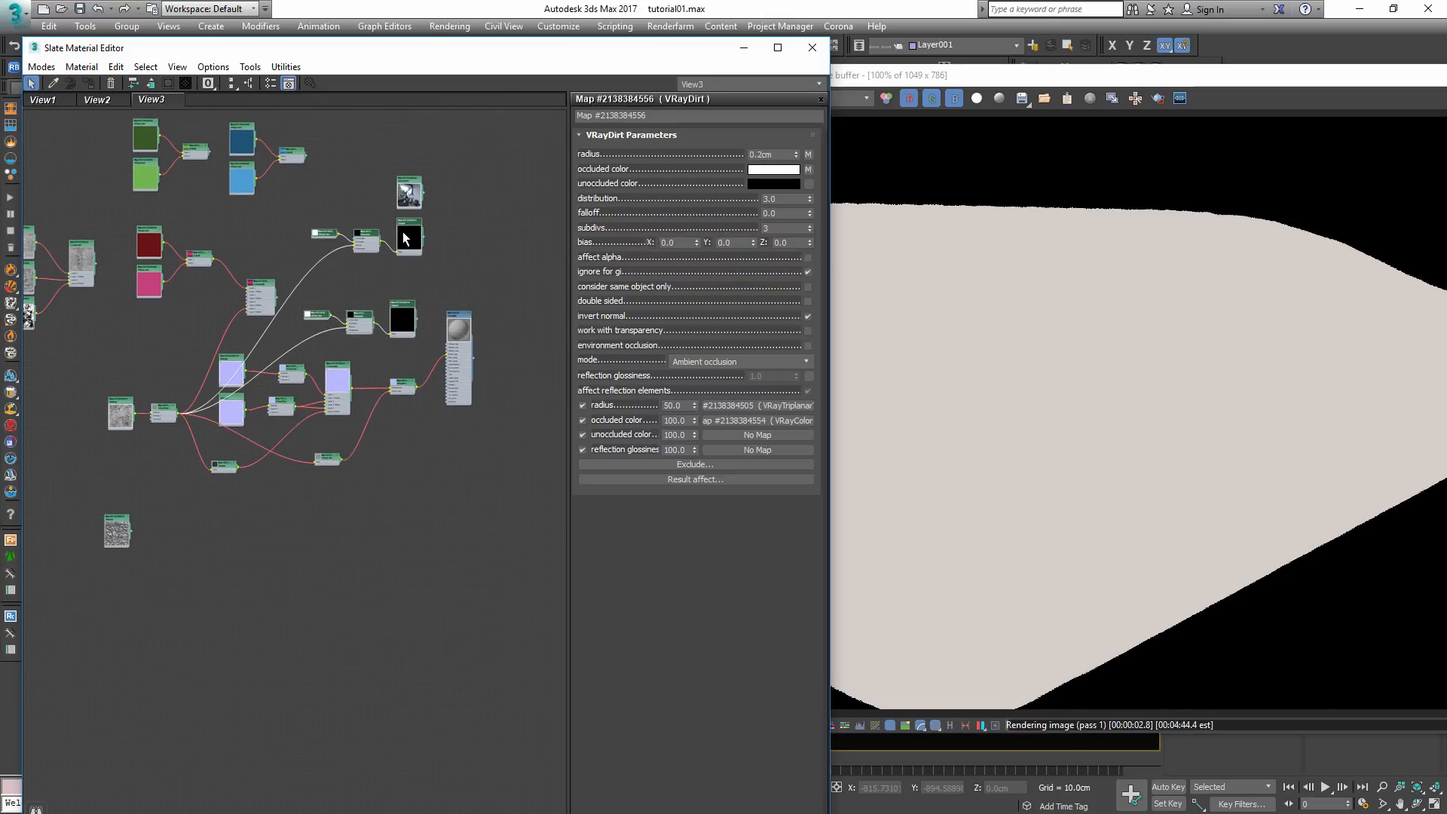
{"action": "left_click_drag", "start_coordinate": [413, 240], "coordinate": [197, 315]}
{"action": "left_click", "coordinate": [296, 283]}
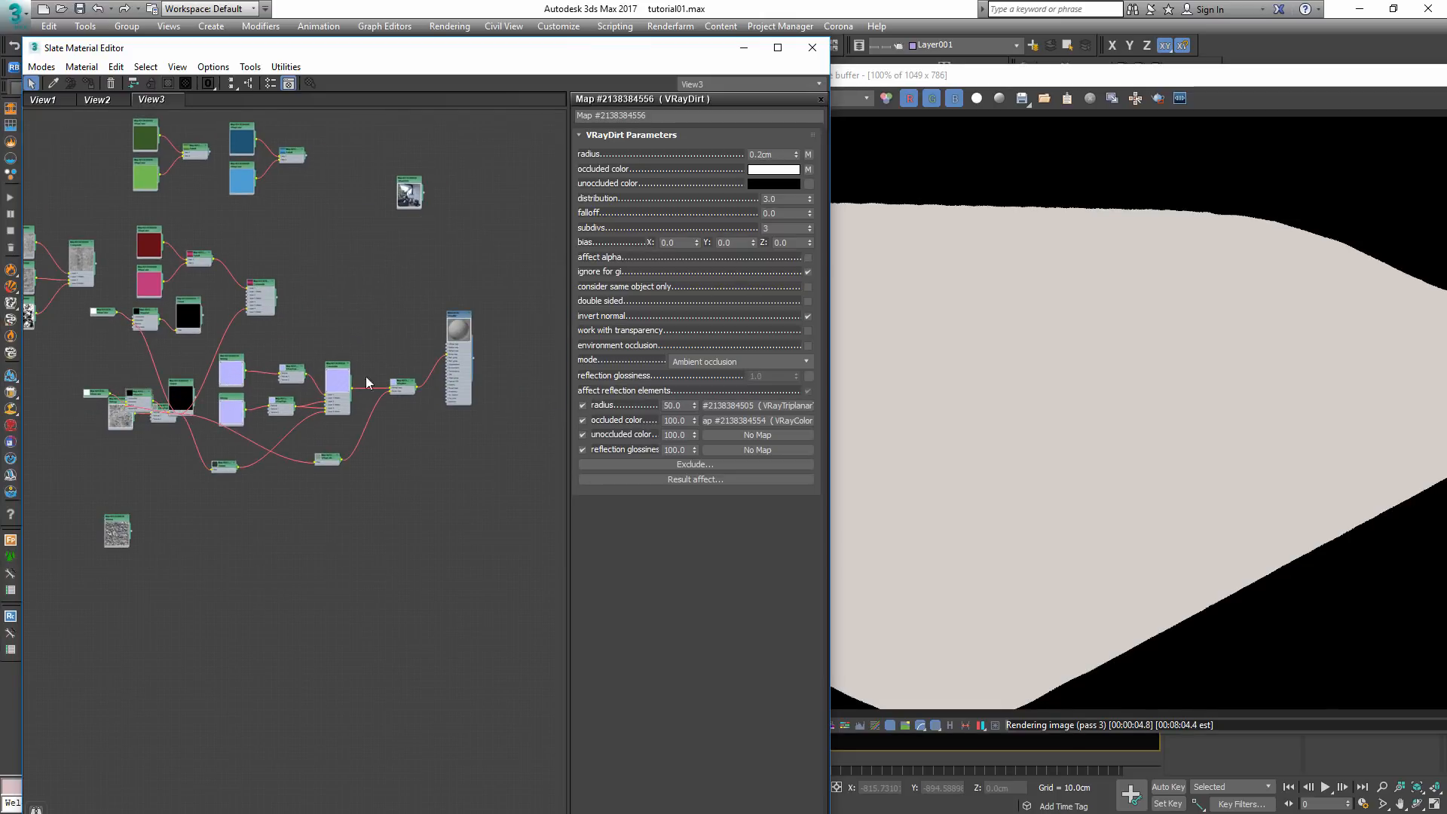
- Stack the second dirt chain directly beneath the first and move the mask's VRayTriplanarTex map clear below them
{"action": "scroll", "coordinate": [196, 400], "scroll_direction": "up", "scroll_amount": 3}
{"action": "left_click_drag", "start_coordinate": [138, 435], "coordinate": [68, 514]}
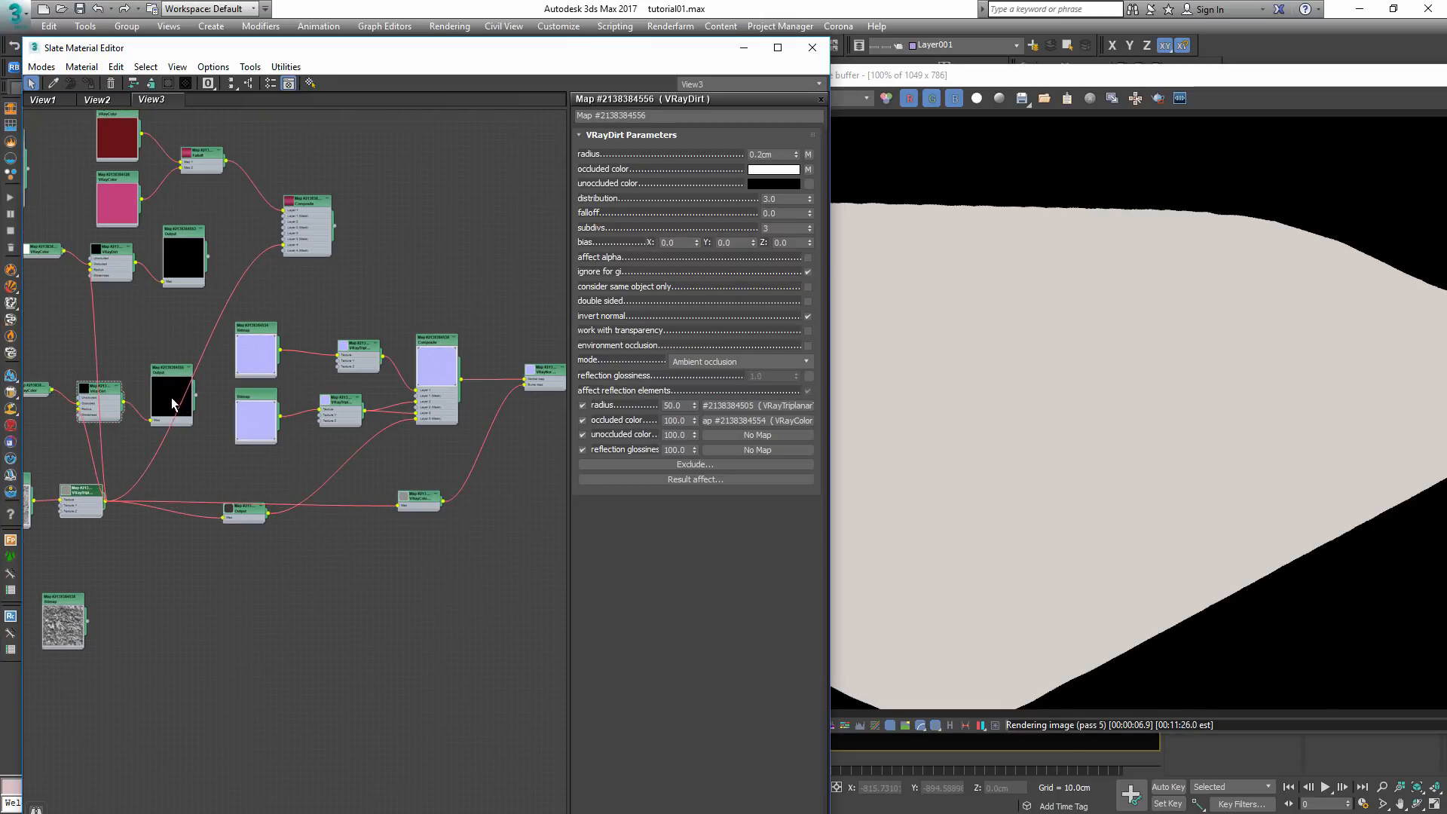
{"action": "left_click_drag", "start_coordinate": [170, 396], "coordinate": [182, 333]}
{"action": "left_click_drag", "start_coordinate": [95, 386], "coordinate": [106, 313]}
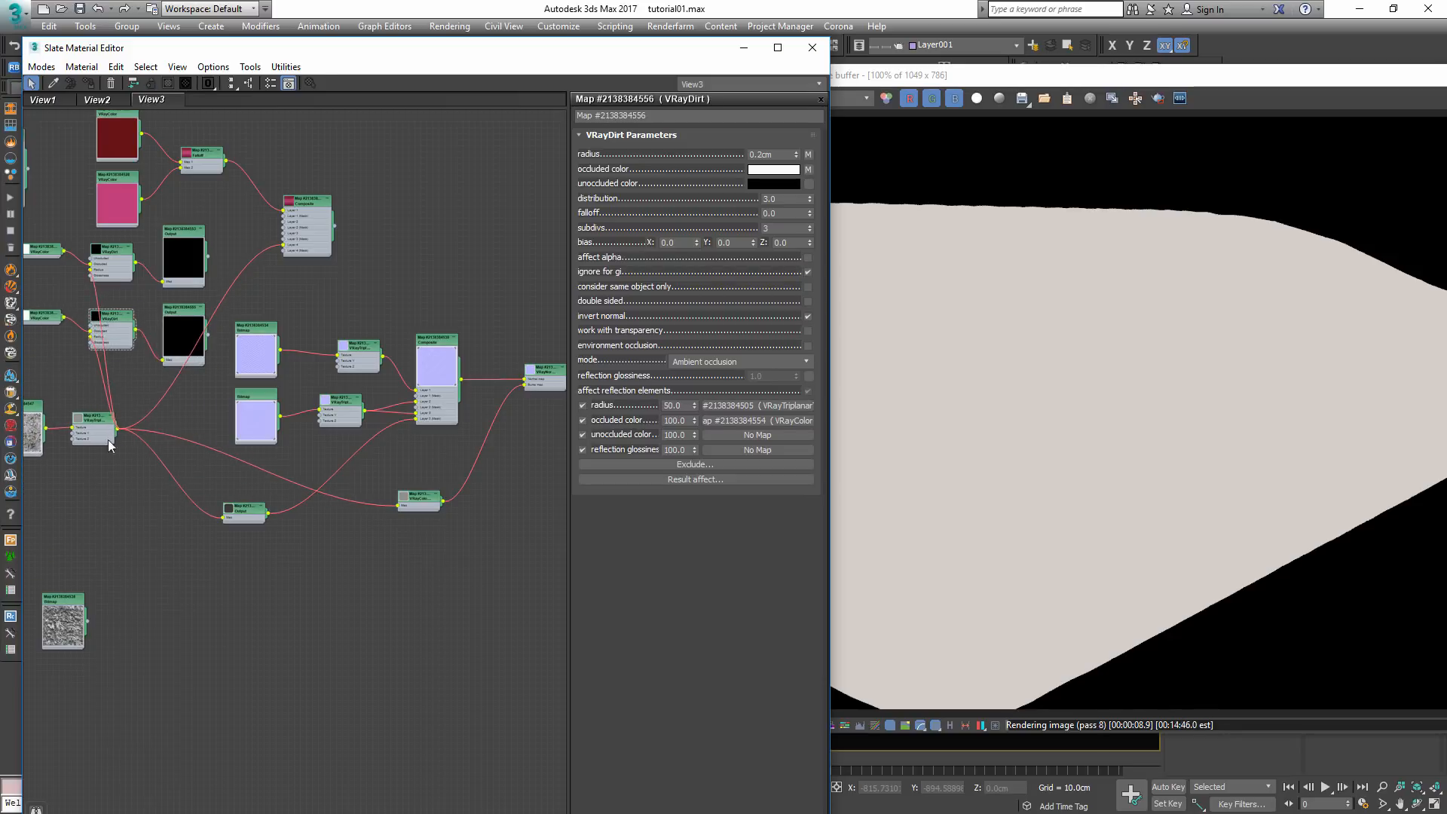
{"action": "left_click_drag", "start_coordinate": [100, 424], "coordinate": [64, 471]}
- Connect the colour Composite map to the material's Diffuse map
{"action": "scroll", "coordinate": [231, 498], "scroll_direction": "up", "scroll_amount": 1}
{"action": "middle_click_drag", "start_coordinate": [224, 262], "coordinate": [319, 426]}
{"action": "scroll", "coordinate": [230, 498], "scroll_direction": "up", "scroll_amount": 3}
{"action": "scroll", "coordinate": [320, 425], "scroll_direction": "down", "scroll_amount": 5}
{"action": "middle_click_drag", "start_coordinate": [520, 449], "coordinate": [272, 413]}
{"action": "scroll", "coordinate": [271, 413], "scroll_direction": "up", "scroll_amount": 2}
{"action": "left_click_drag", "start_coordinate": [100, 319], "coordinate": [426, 411]}
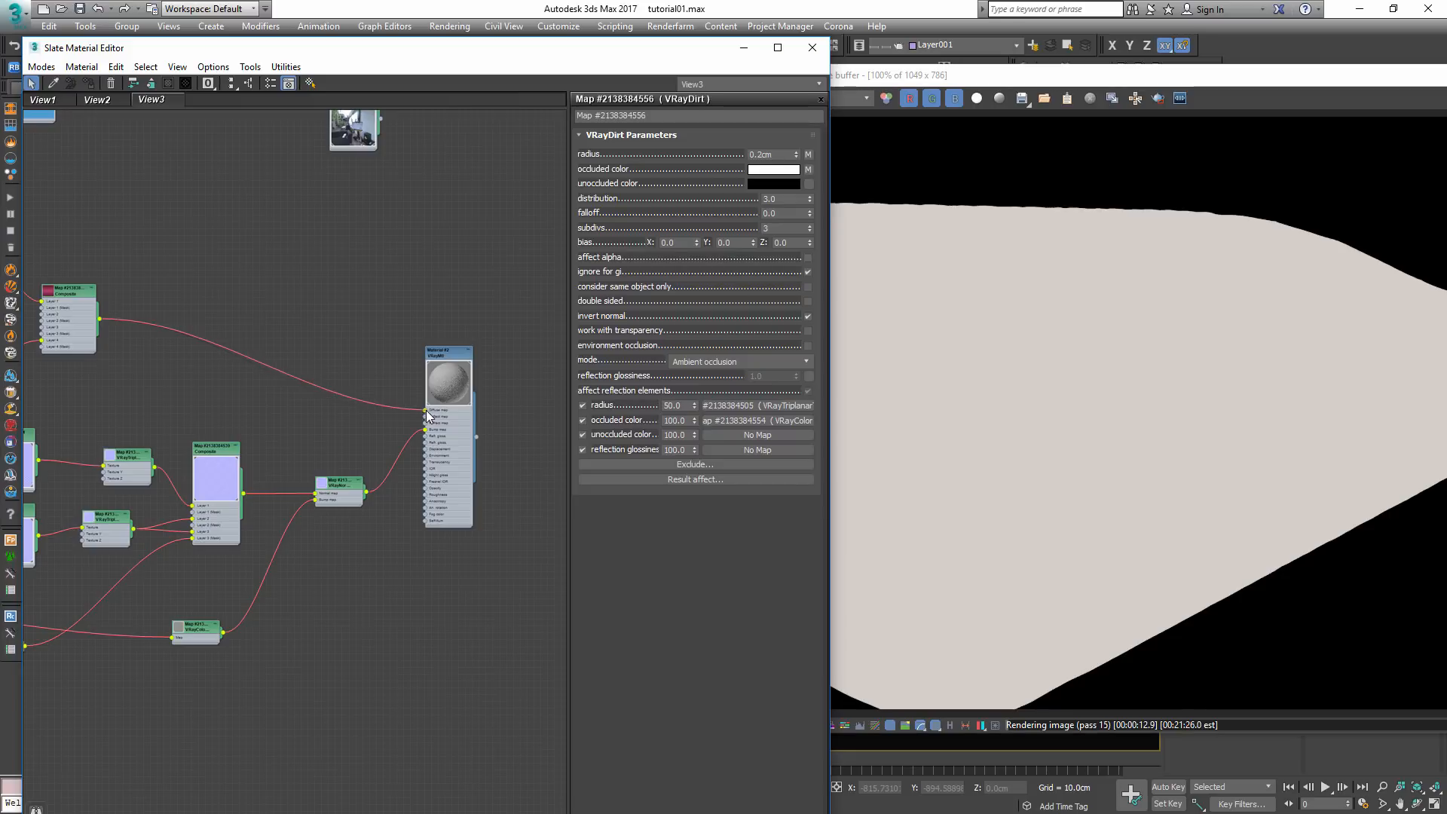
- Swap the order of the two dirt chains so the inverted one sits just below the velvet colour maps
{"action": "middle_click_drag", "start_coordinate": [393, 452], "coordinate": [660, 496]}
{"action": "scroll", "coordinate": [227, 354], "scroll_direction": "up", "scroll_amount": 1}
{"action": "scroll", "coordinate": [228, 355], "scroll_direction": "up", "scroll_amount": 2}
{"action": "middle_click_drag", "start_coordinate": [273, 395], "coordinate": [382, 403]}
{"action": "double_click", "coordinate": [383, 343]}
{"action": "double_click", "coordinate": [274, 480]}
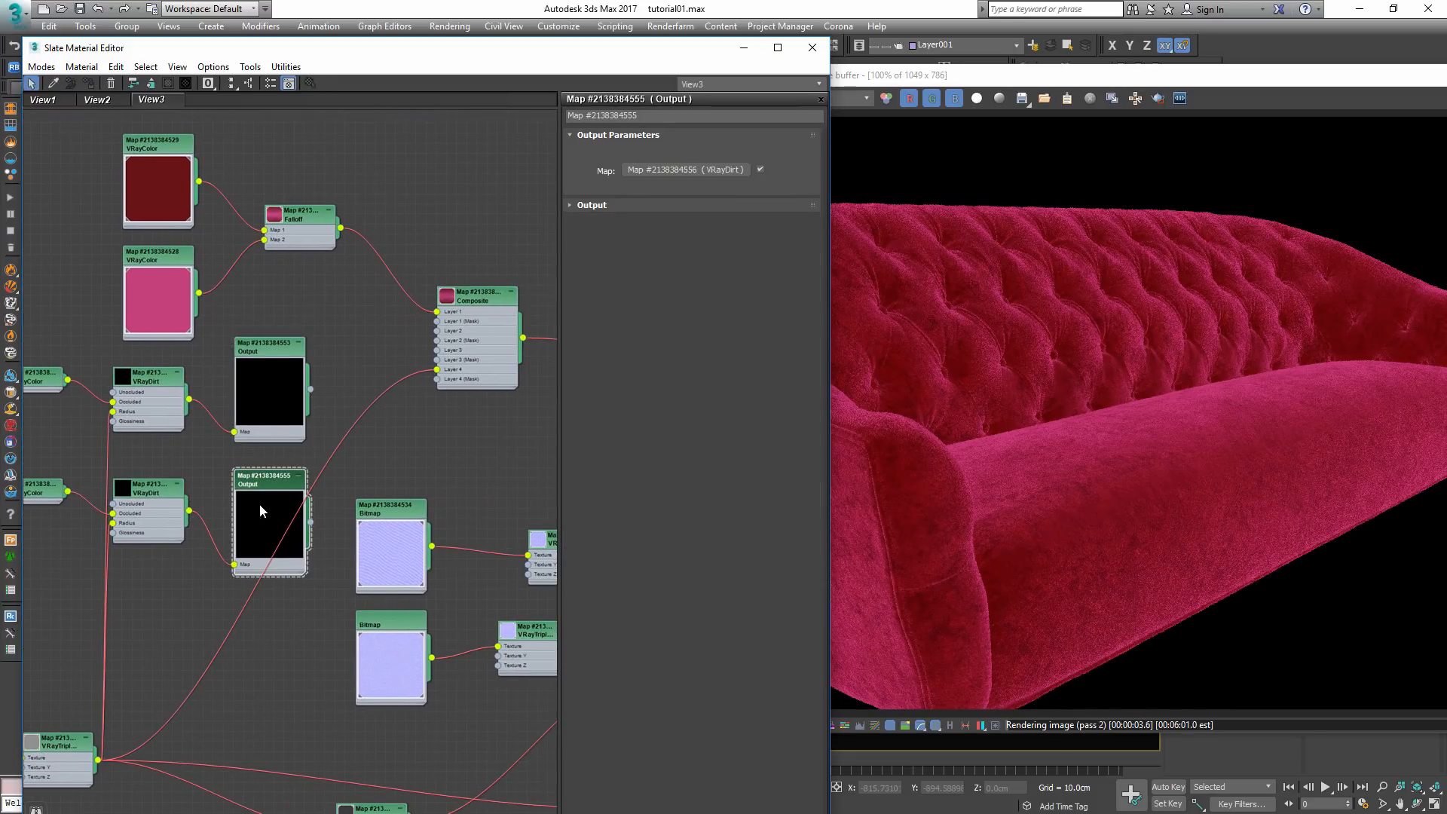
{"action": "scroll", "coordinate": [259, 504], "scroll_direction": "down", "scroll_amount": 1}
{"action": "middle_click_drag", "start_coordinate": [260, 504], "coordinate": [333, 435]}
{"action": "left_click_drag", "start_coordinate": [159, 322], "coordinate": [335, 621]}
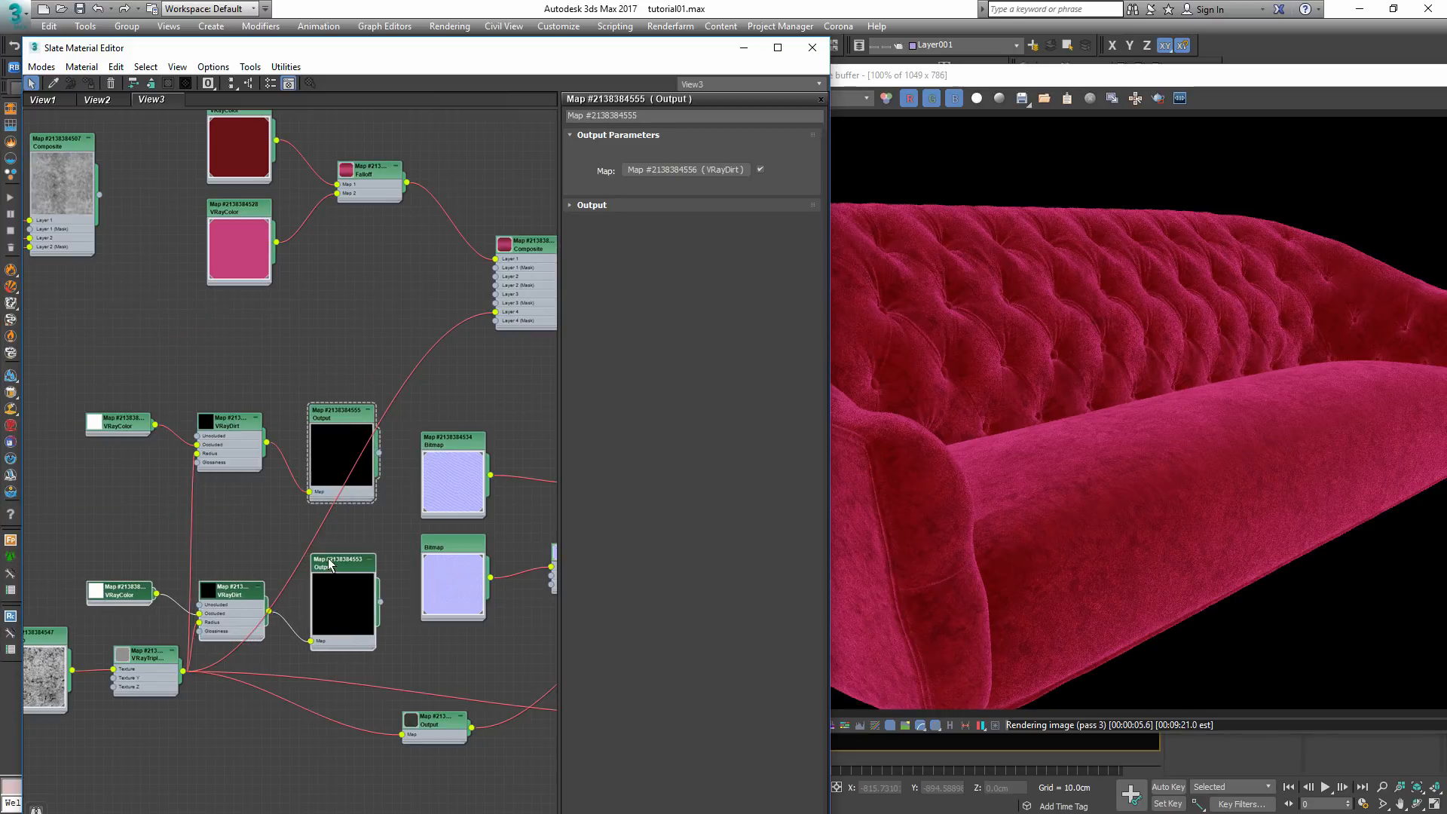
{"action": "left_click_drag", "start_coordinate": [112, 360], "coordinate": [315, 464]}
{"action": "left_click_drag", "start_coordinate": [327, 440], "coordinate": [337, 335]}
{"action": "left_click", "coordinate": [431, 287]}
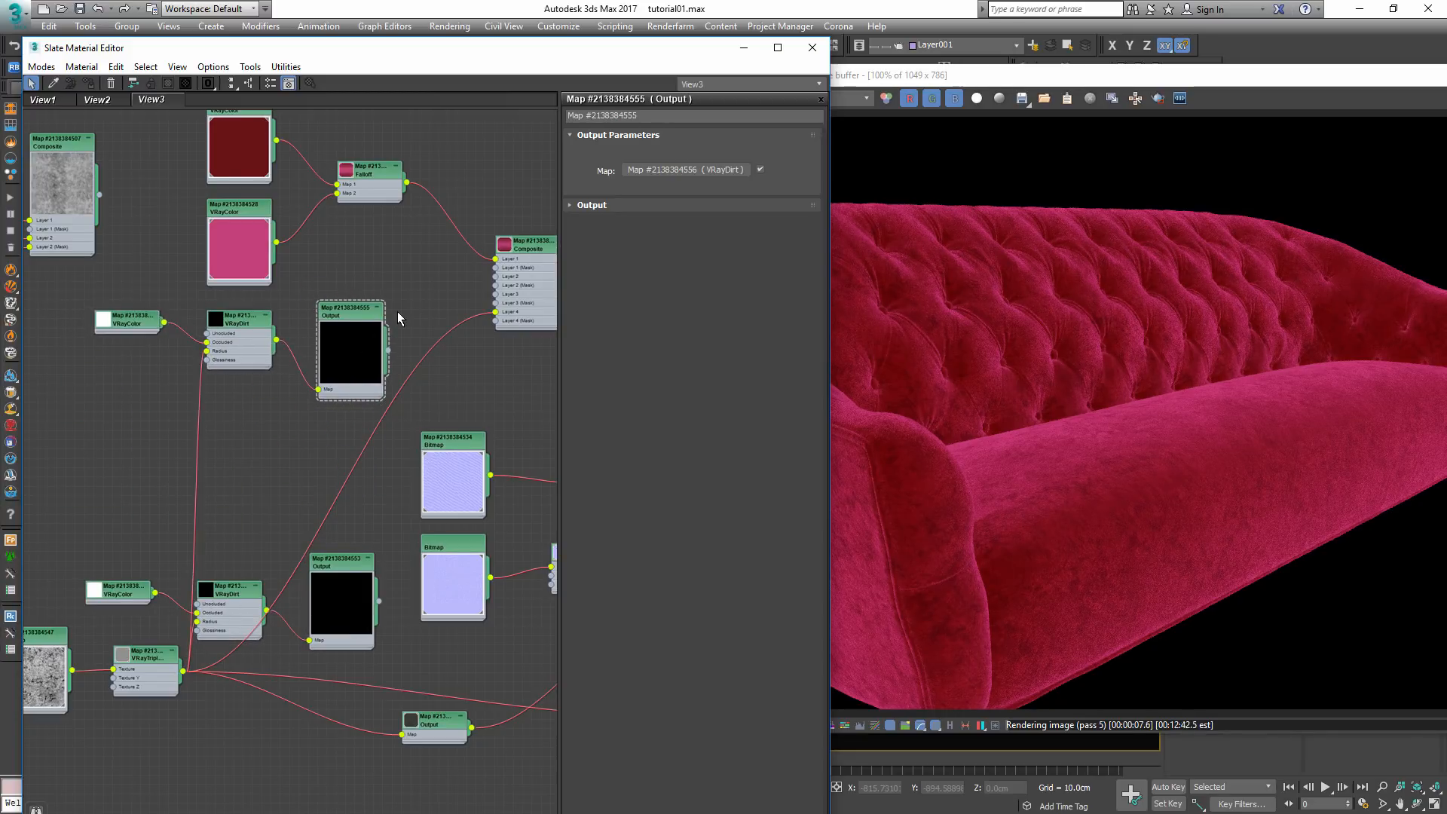
- Collapse the previews of both dirt Output nodes and move the non-inverted dirt chain up closer to the inverted one
{"action": "scroll", "coordinate": [401, 309], "scroll_direction": "up", "scroll_amount": 1}
{"action": "middle_click_drag", "start_coordinate": [359, 284], "coordinate": [255, 337]}
{"action": "scroll", "coordinate": [274, 367], "scroll_direction": "up", "scroll_amount": 1}
{"action": "double_click", "coordinate": [231, 427]}
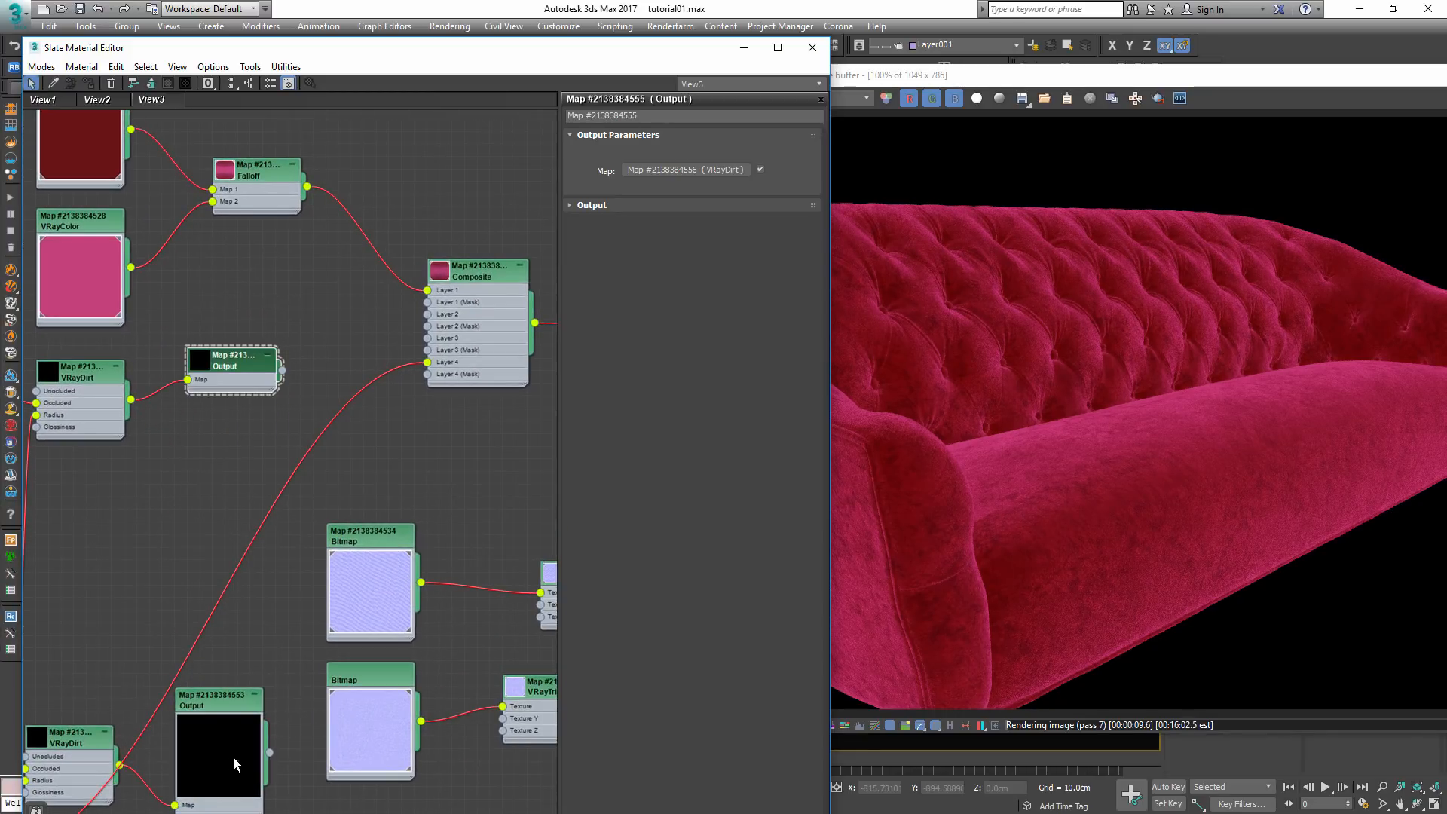
{"action": "double_click", "coordinate": [228, 757]}
{"action": "scroll", "coordinate": [166, 732], "scroll_direction": "down", "scroll_amount": 1}
{"action": "left_click_drag", "start_coordinate": [189, 709], "coordinate": [221, 576], "text": "ctrl+alt"}
{"action": "left_click_drag", "start_coordinate": [344, 657], "coordinate": [375, 566]}
{"action": "left_click_drag", "start_coordinate": [74, 726], "coordinate": [113, 595]}
{"action": "middle_click_drag", "start_coordinate": [243, 359], "coordinate": [306, 424]}
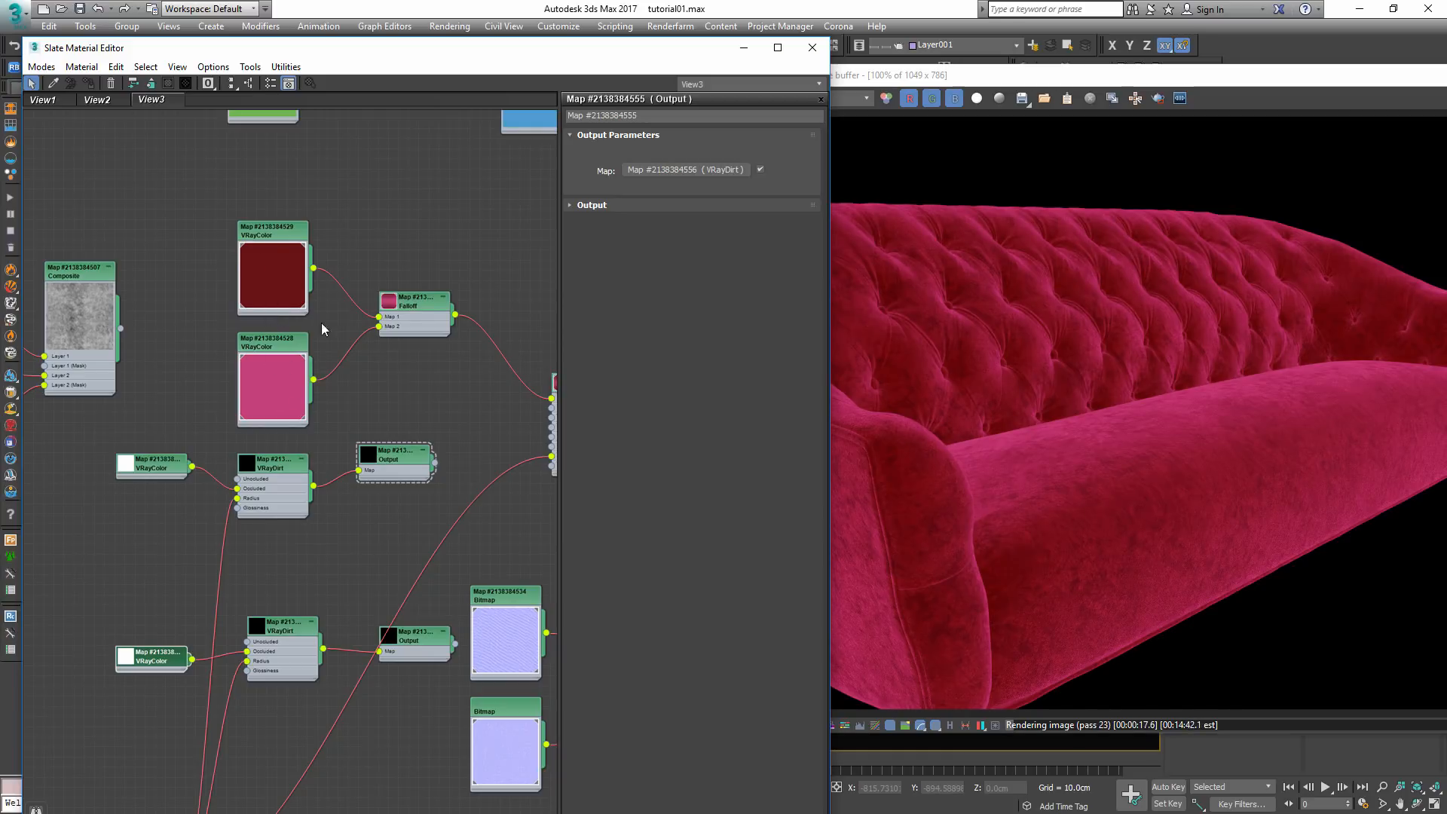
- Add a Color Correction map below the Falloff and connect the pink VRayColor to its Map input
{"action": "middle_click_drag", "start_coordinate": [413, 469], "coordinate": [336, 441]}
{"action": "scroll", "coordinate": [293, 460], "scroll_direction": "up", "scroll_amount": 1}
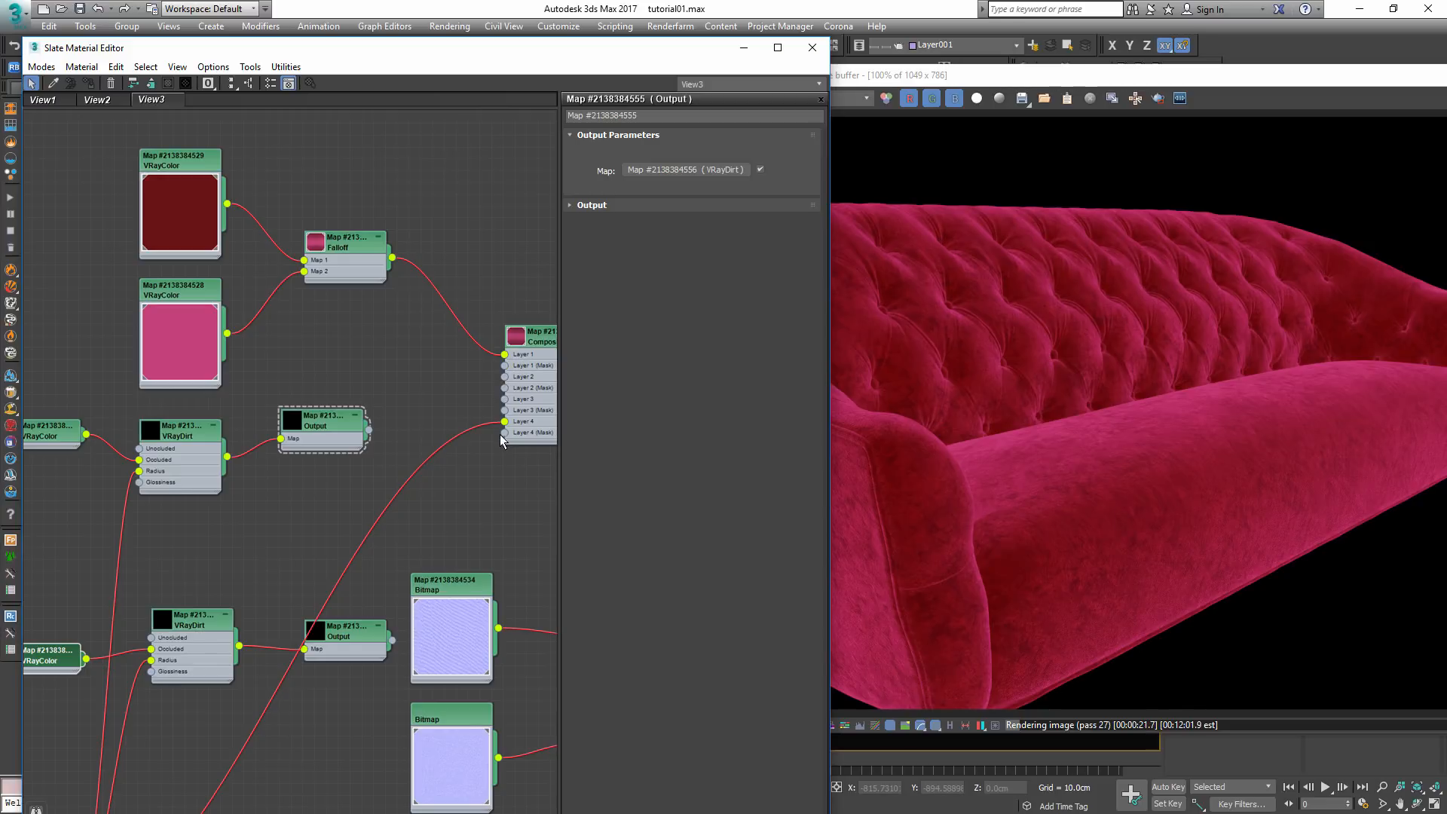
{"action": "left_click_drag", "start_coordinate": [500, 434], "coordinate": [496, 334]}
{"action": "mouse_move", "coordinate": [392, 394]}
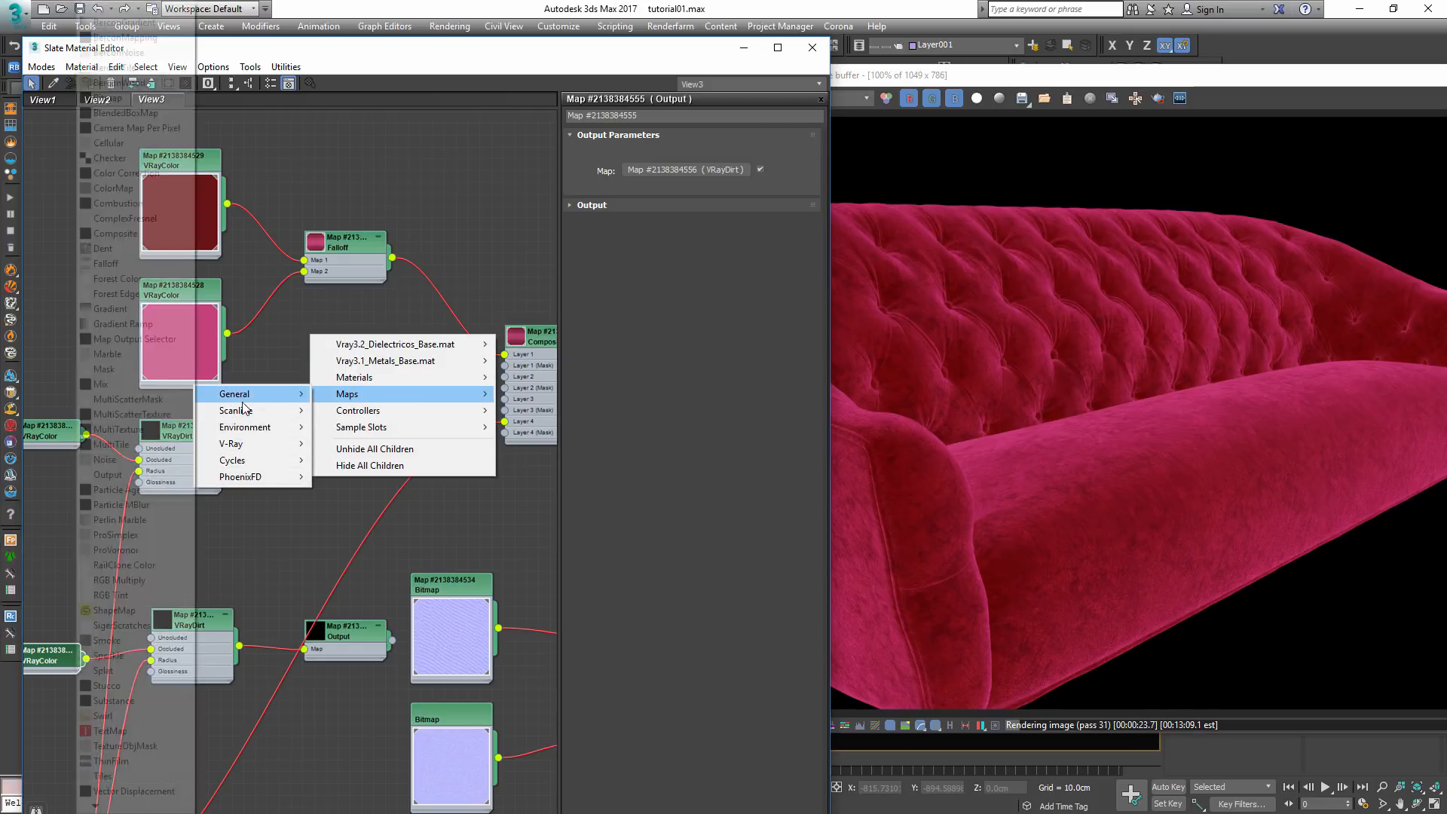
{"action": "left_click", "coordinate": [120, 173]}
{"action": "scroll", "coordinate": [256, 373], "scroll_direction": "up", "scroll_amount": 1}
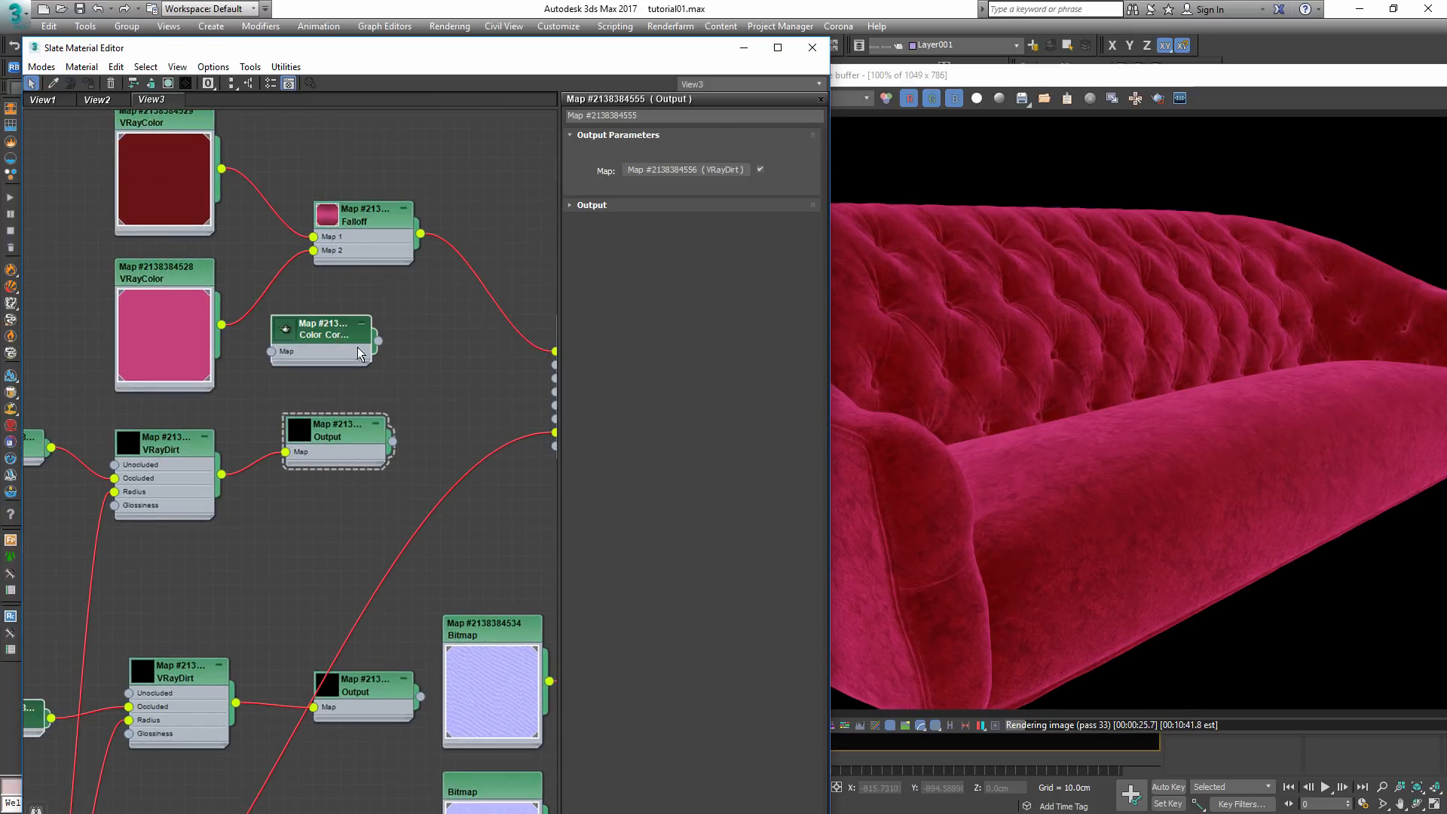
{"action": "middle_click_drag", "start_coordinate": [358, 354], "coordinate": [237, 406]}
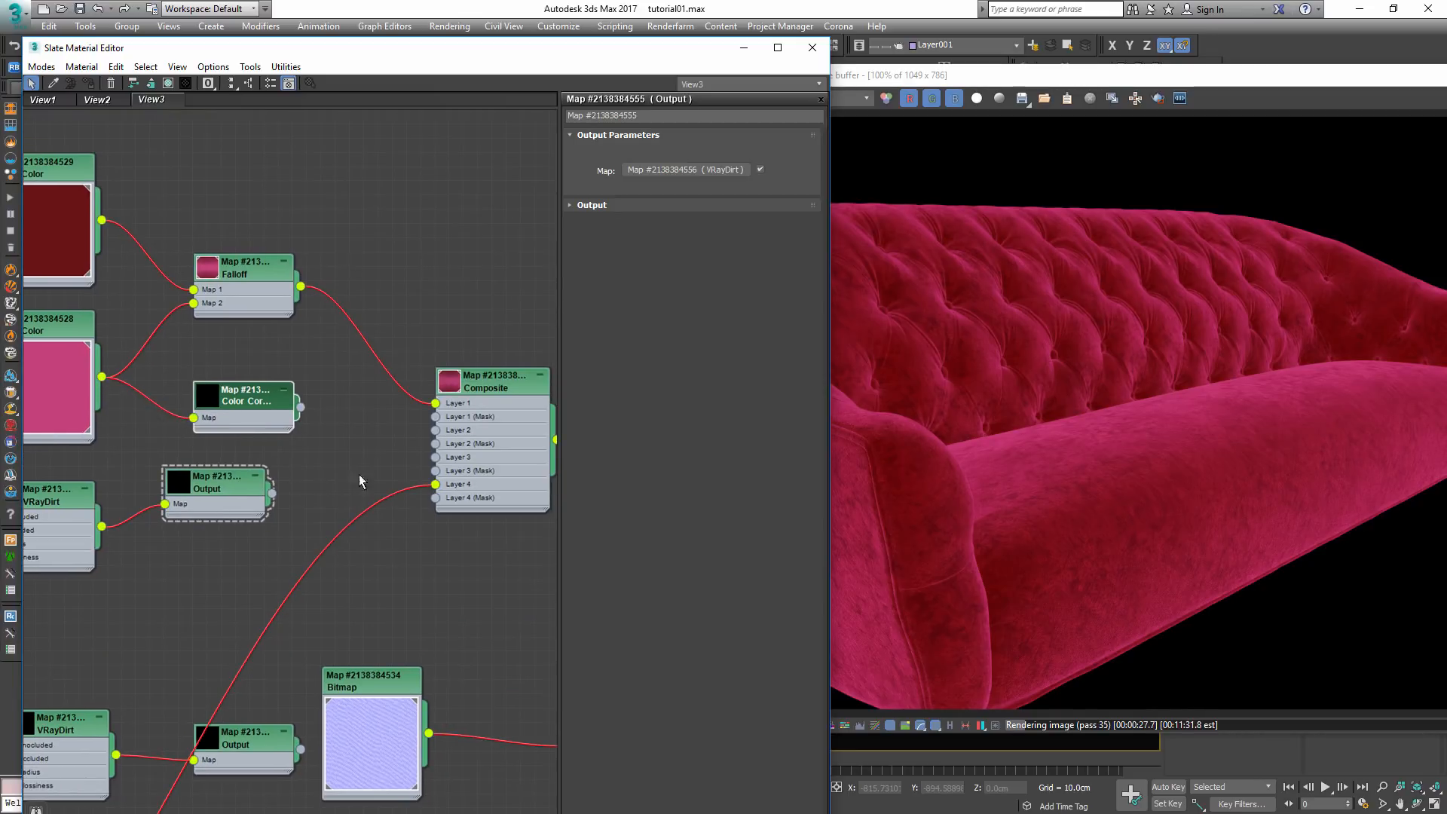
- Switch the Color Correction's lightness to Advanced and set its RGB Gamma/Contrast to 1.5
{"action": "double_click", "coordinate": [247, 395]}
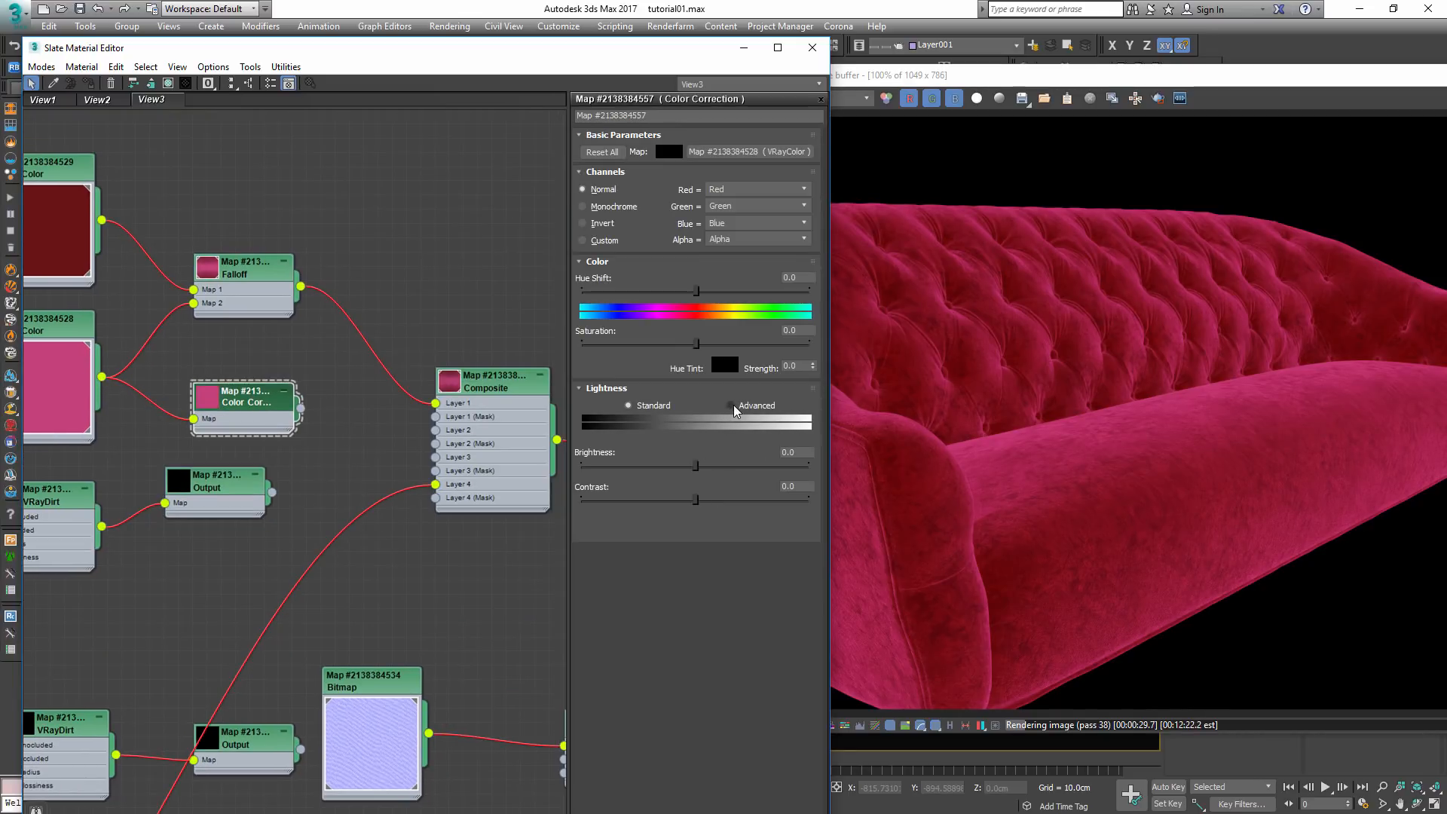
{"action": "left_click", "coordinate": [733, 406]}
{"action": "double_click", "coordinate": [685, 464]}
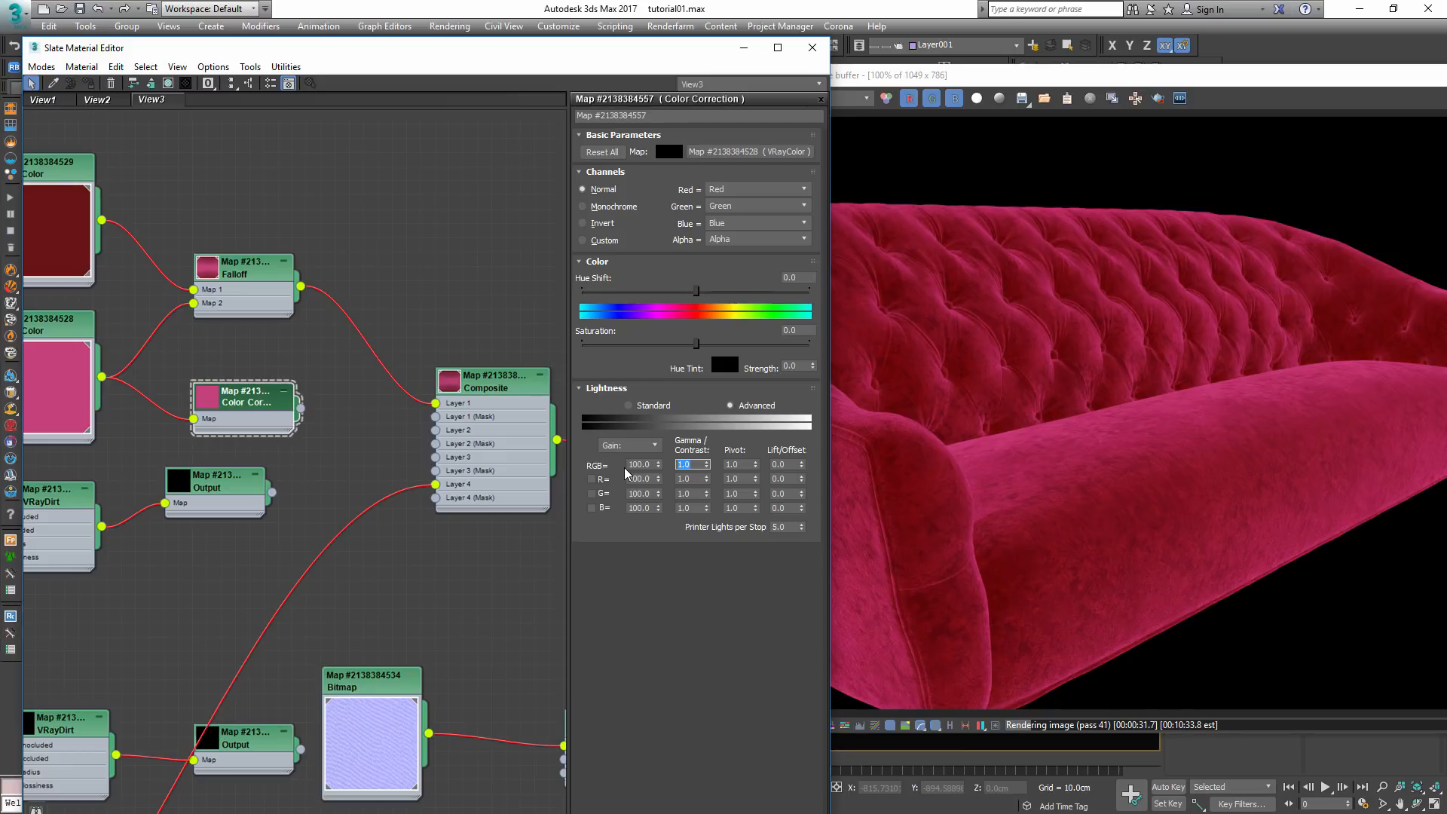
{"action": "type", "text": "1.5"}
{"action": "key", "text": "Return"}
- Connect the Color Correction to the Composite's Layer 2 and the inverted dirt's Output to Layer 2 (Mask), and inspect the rendered edges
{"action": "left_click_drag", "start_coordinate": [301, 408], "coordinate": [436, 430]}
{"action": "left_click_drag", "start_coordinate": [272, 492], "coordinate": [436, 443]}
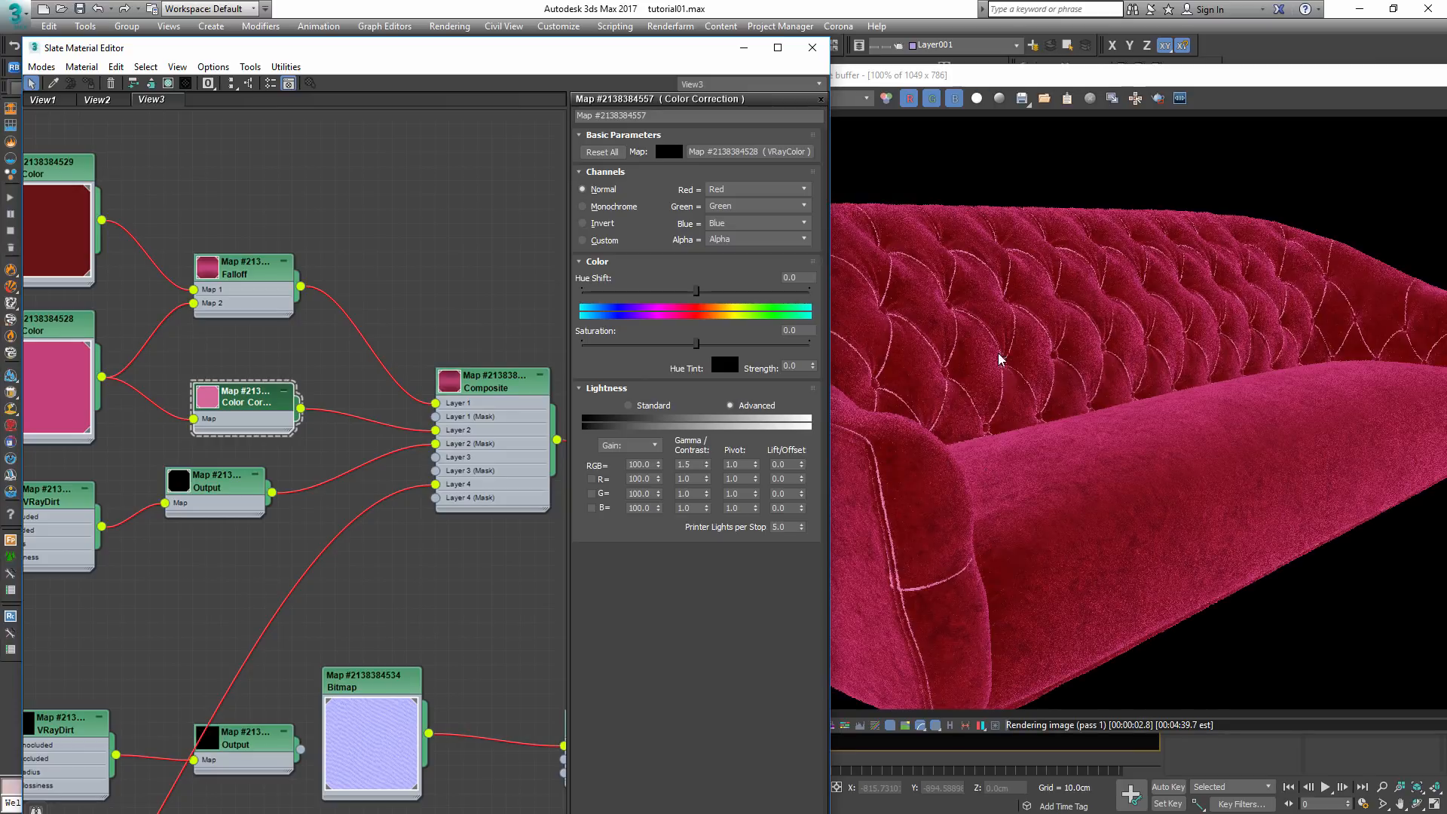
{"action": "scroll", "coordinate": [957, 341], "scroll_direction": "up", "scroll_amount": 2}
{"action": "scroll", "coordinate": [957, 341], "scroll_direction": "down", "scroll_amount": 2}
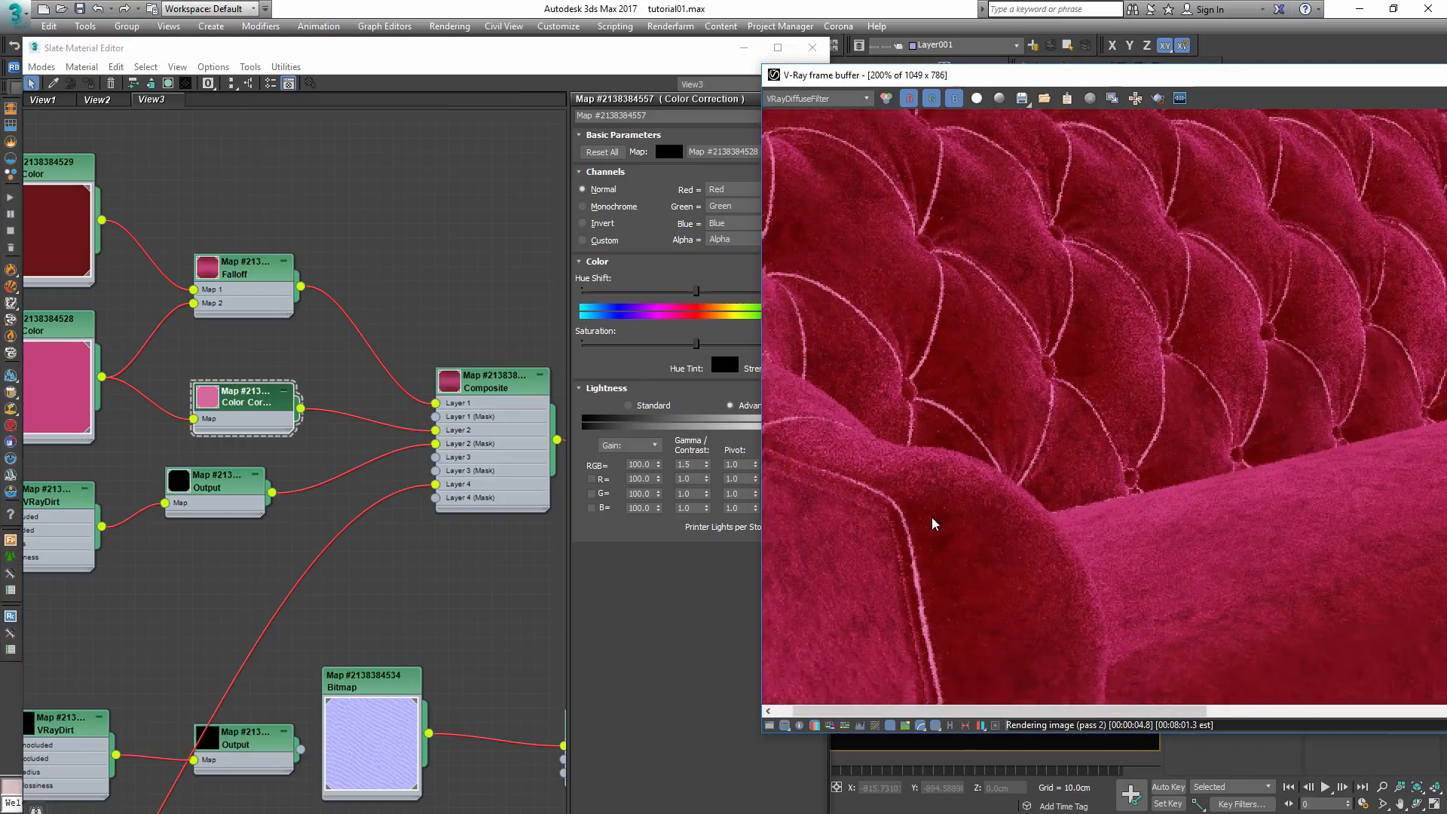
{"action": "scroll", "coordinate": [932, 517], "scroll_direction": "up", "scroll_amount": 1}
- Try 1.2 for the Color Correction's RGB Gamma/Contrast, and settle on 1.1
{"action": "left_click", "coordinate": [254, 397]}
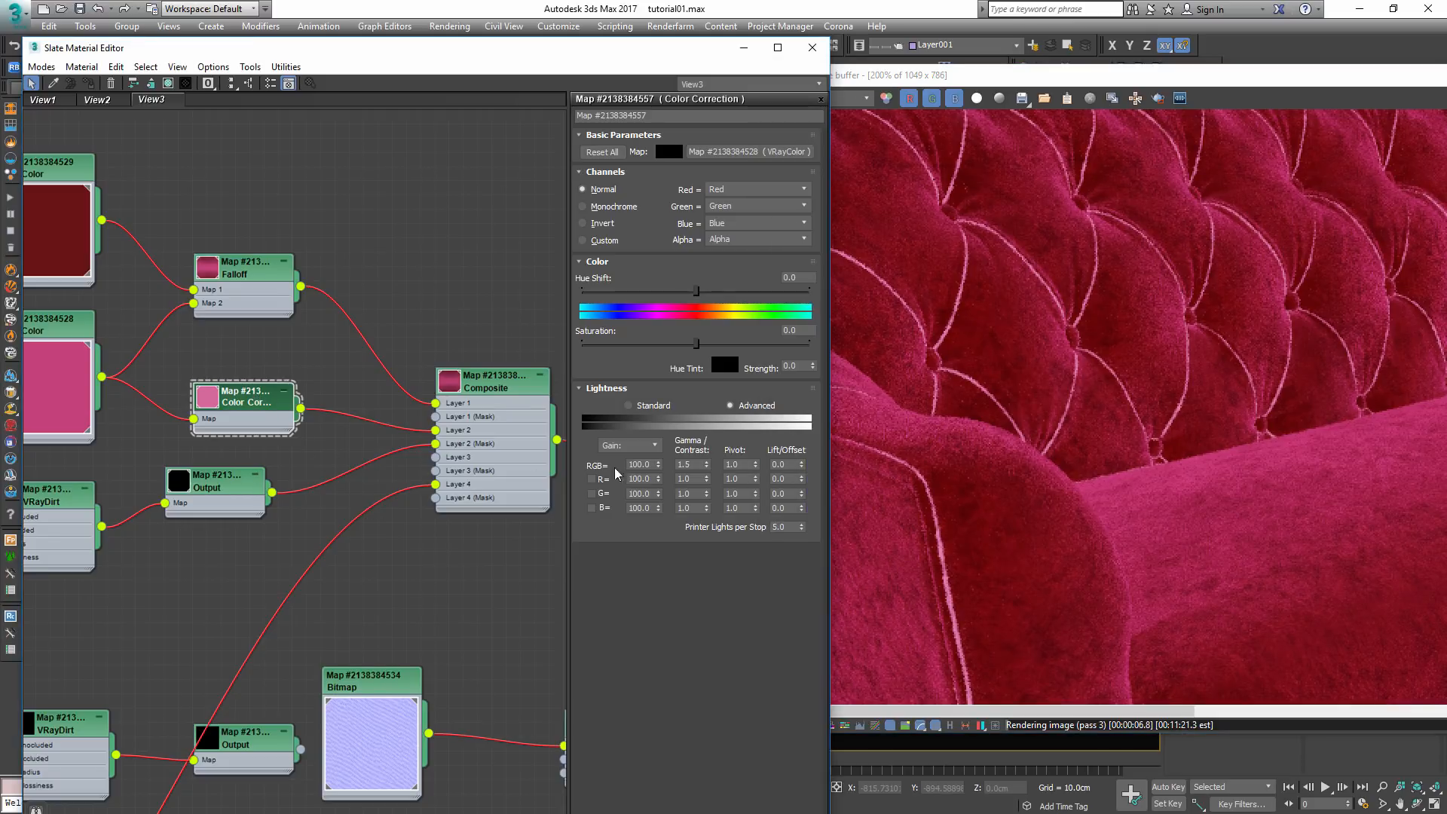
{"action": "double_click", "coordinate": [689, 465]}
{"action": "type", "text": "1.2"}
{"action": "key", "text": "Return"}
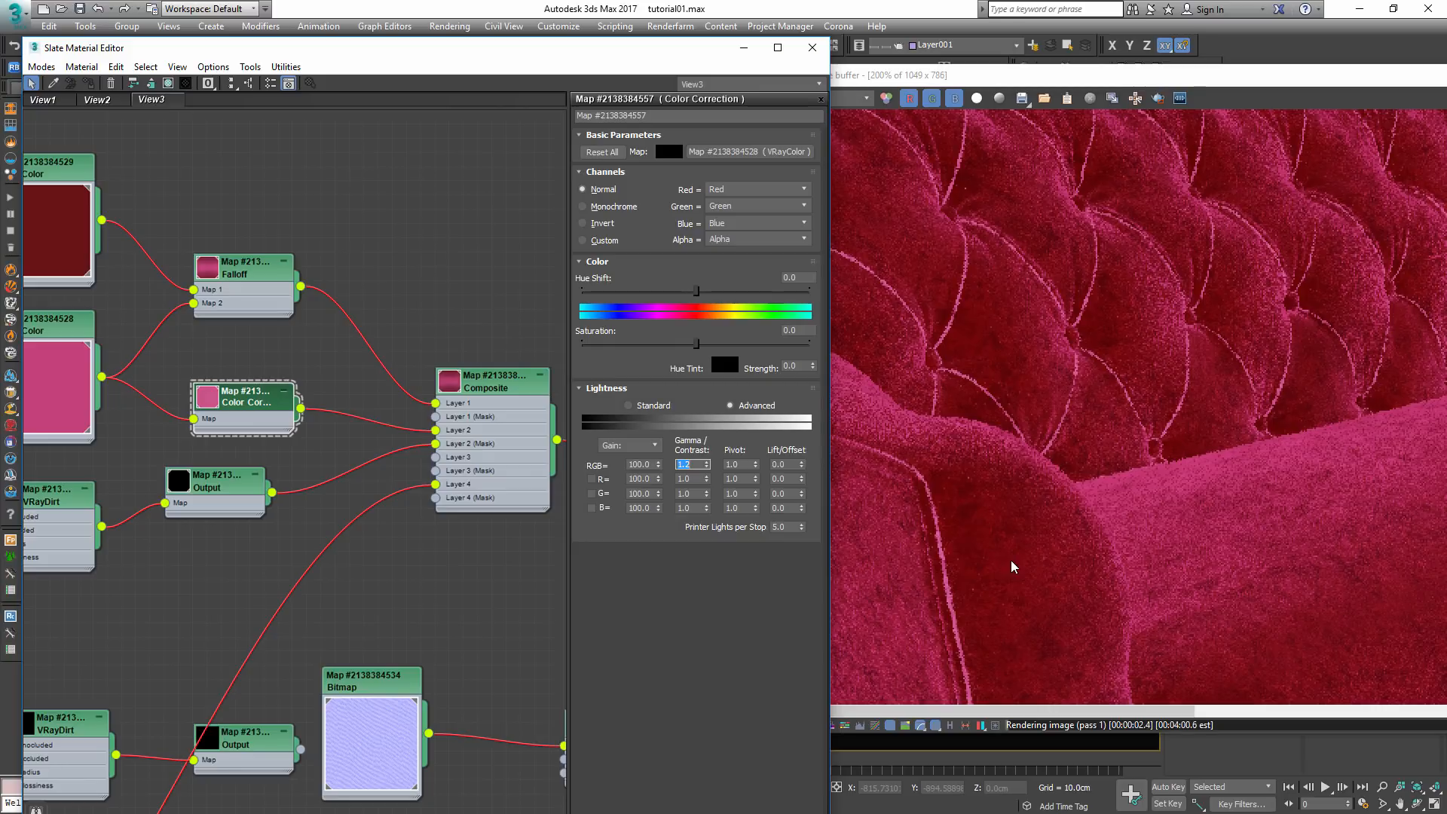
{"action": "type", "text": "1.1"}
{"action": "key", "text": "Return"}
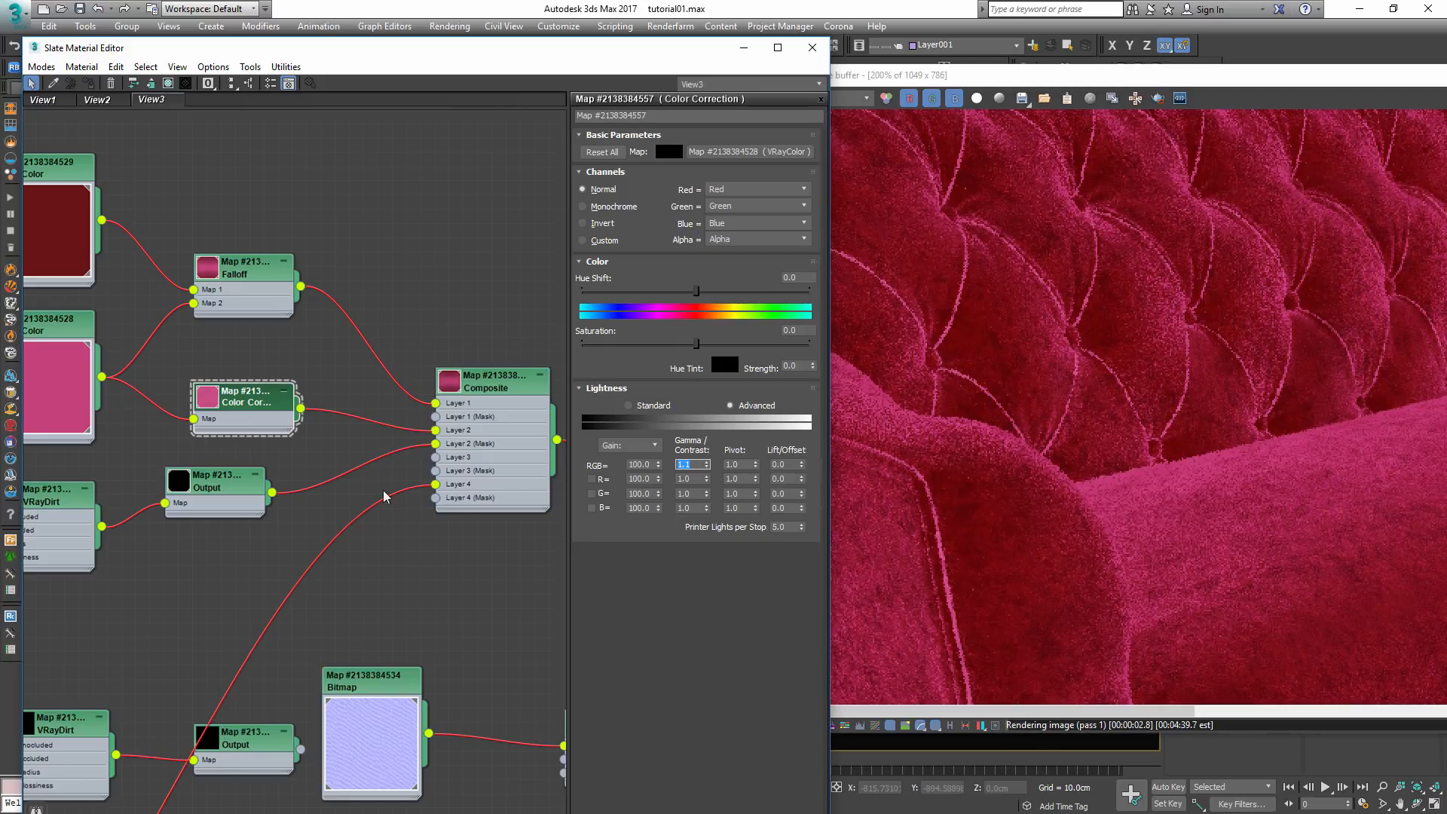
- Set the radius of the VRayDirt map feeding the Layer 2 mask to 0.3 cm
{"action": "left_click", "coordinate": [223, 483]}
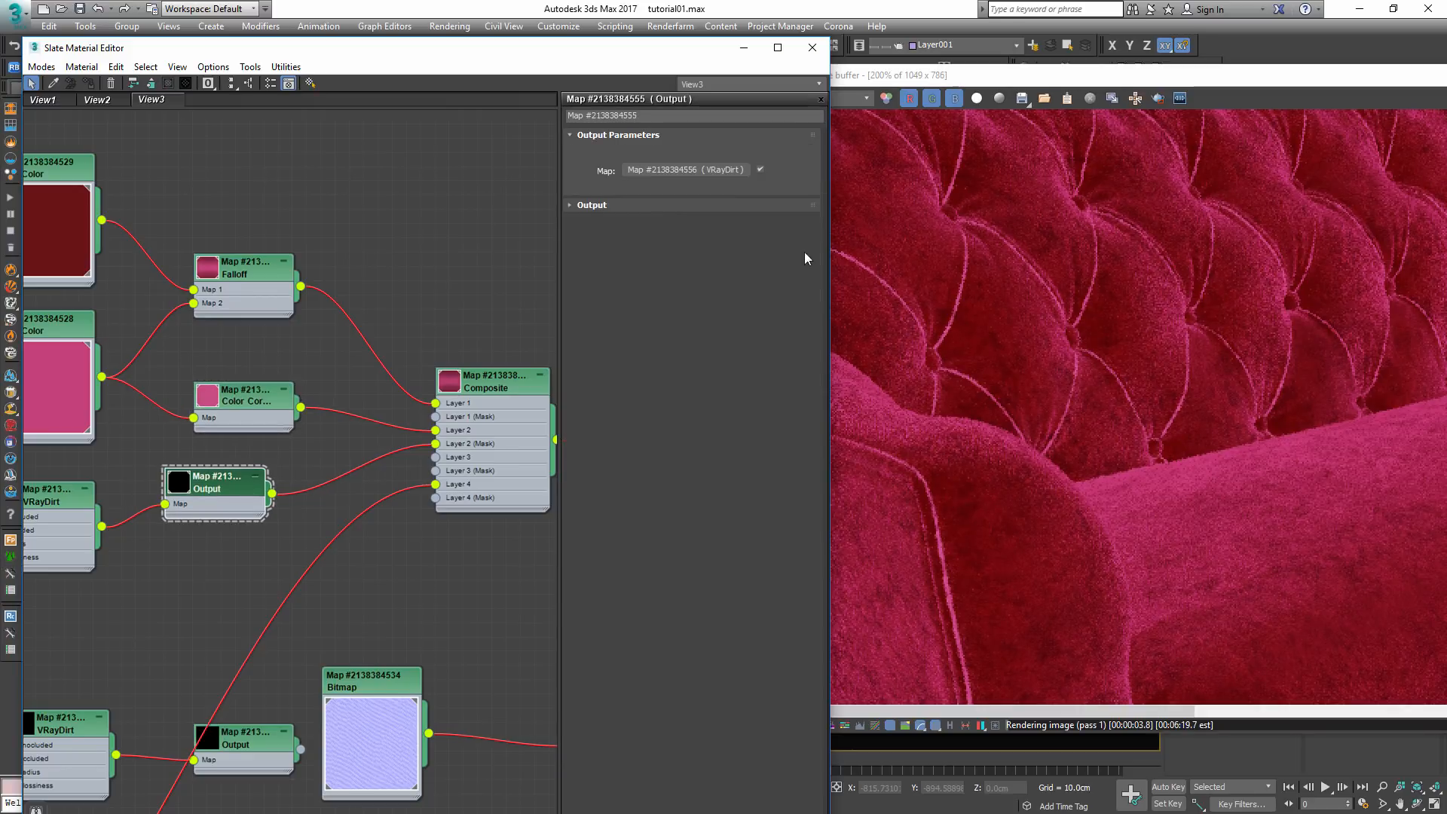
{"action": "left_click", "coordinate": [82, 519]}
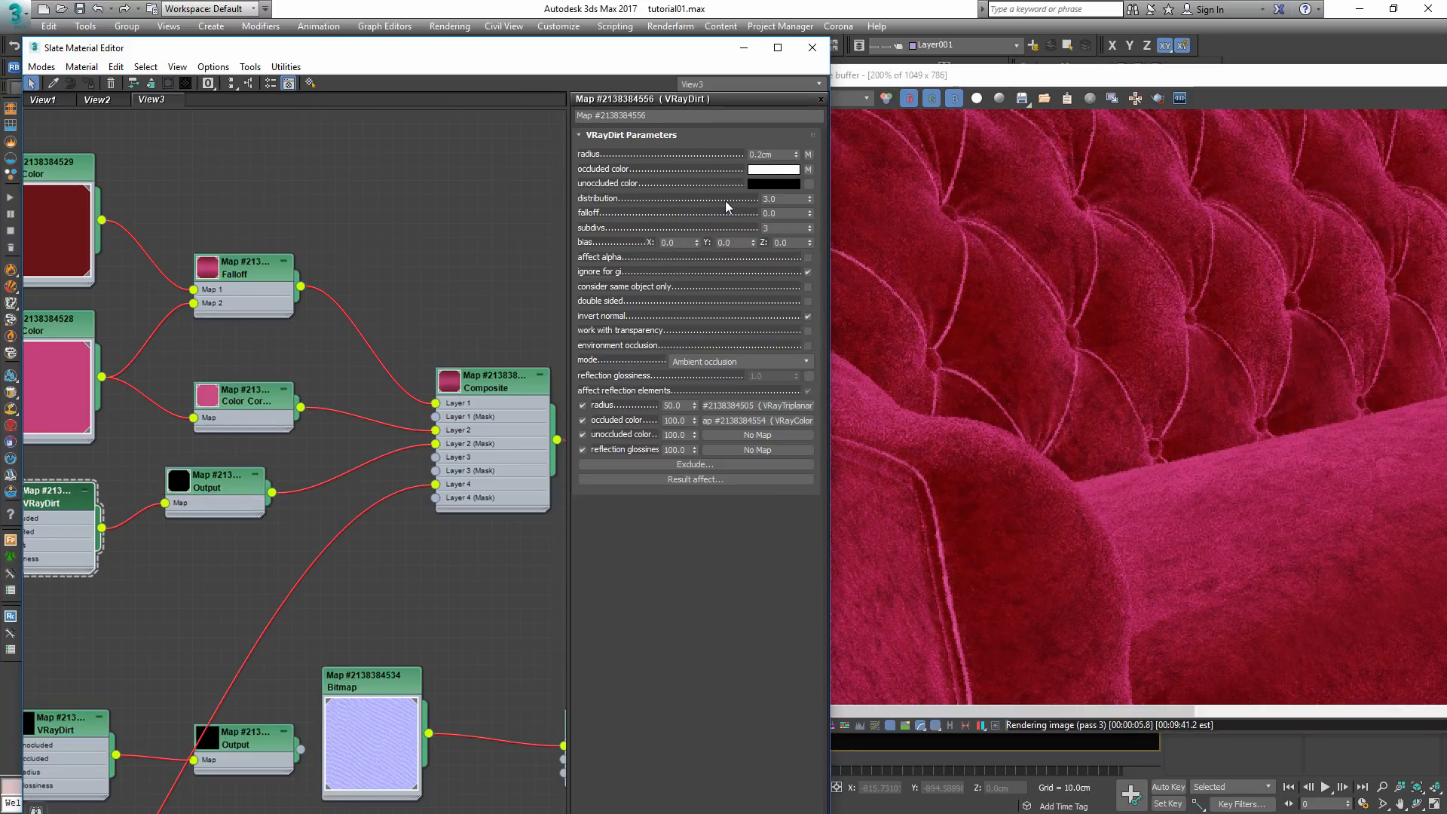
{"action": "left_click_drag", "start_coordinate": [769, 156], "coordinate": [677, 167]}
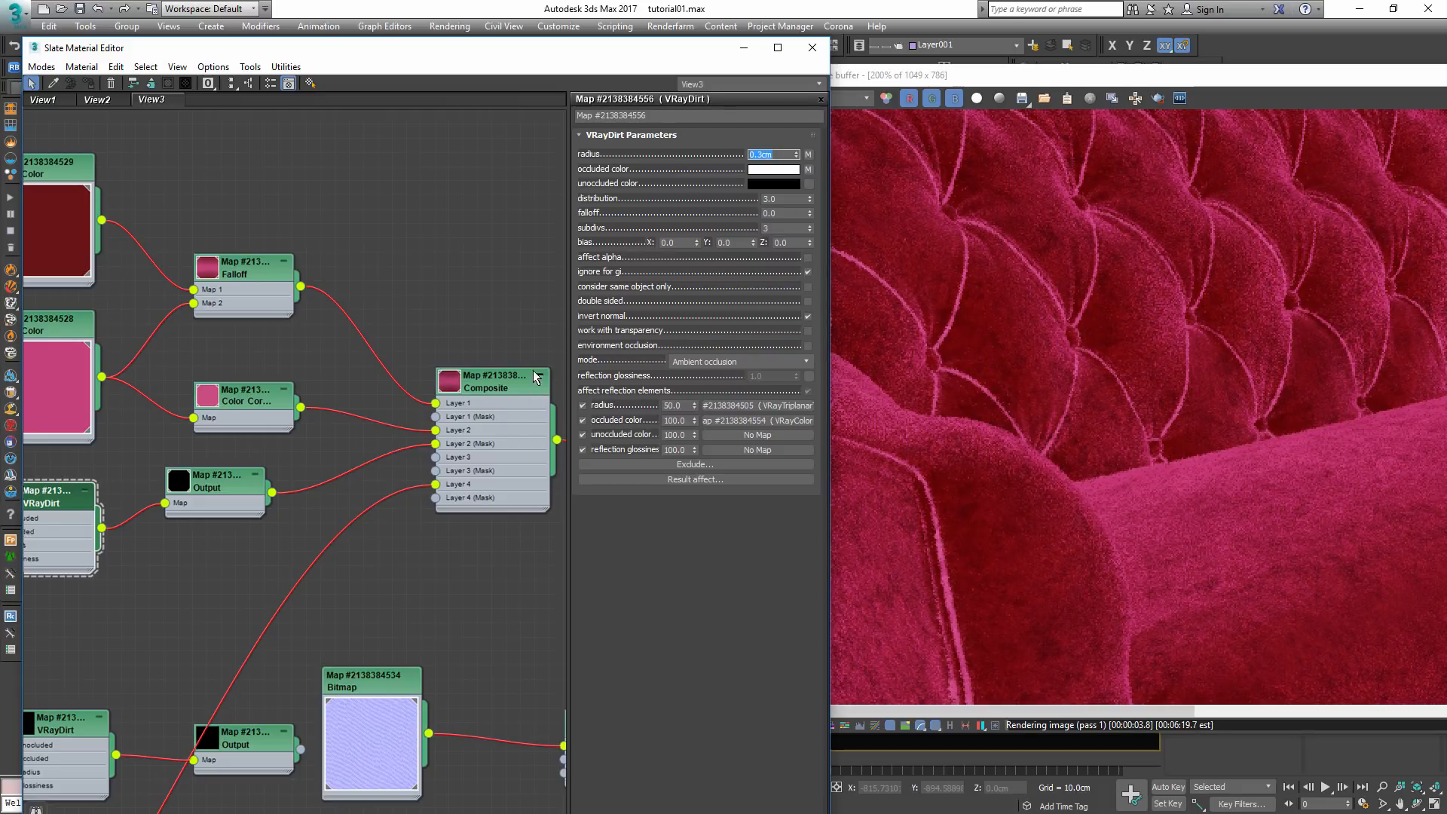
- Set the opacity of the Composite's Layer 2 to 50
{"action": "double_click", "coordinate": [533, 369]}
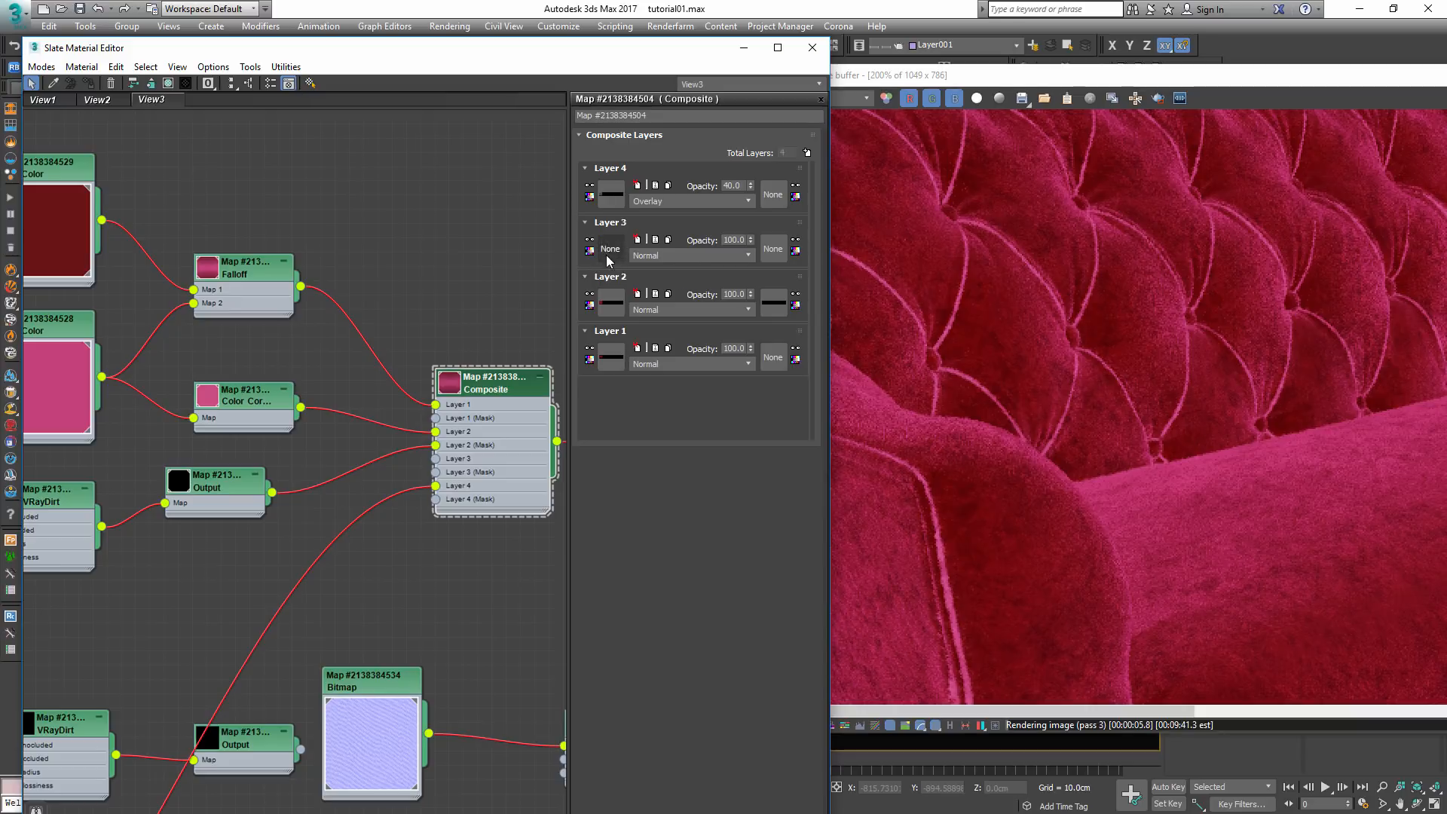
{"action": "double_click", "coordinate": [735, 294]}
{"action": "type", "text": "50"}
{"action": "key", "text": "Return"}
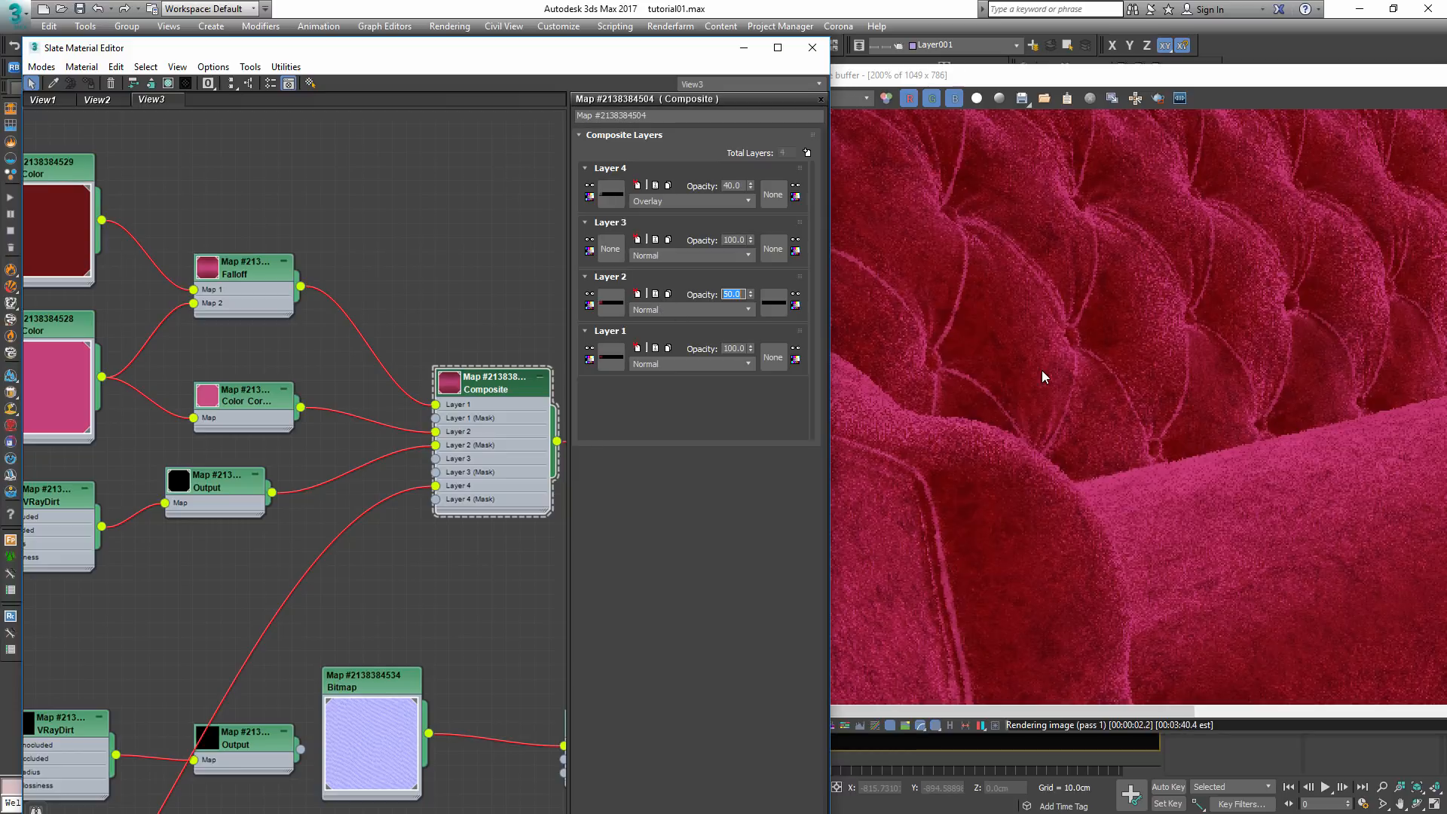
- Display the RGB color channel of the render and examine the tufted backrest and seams up close
{"action": "left_click", "coordinate": [849, 86]}
{"action": "left_click", "coordinate": [834, 99]}
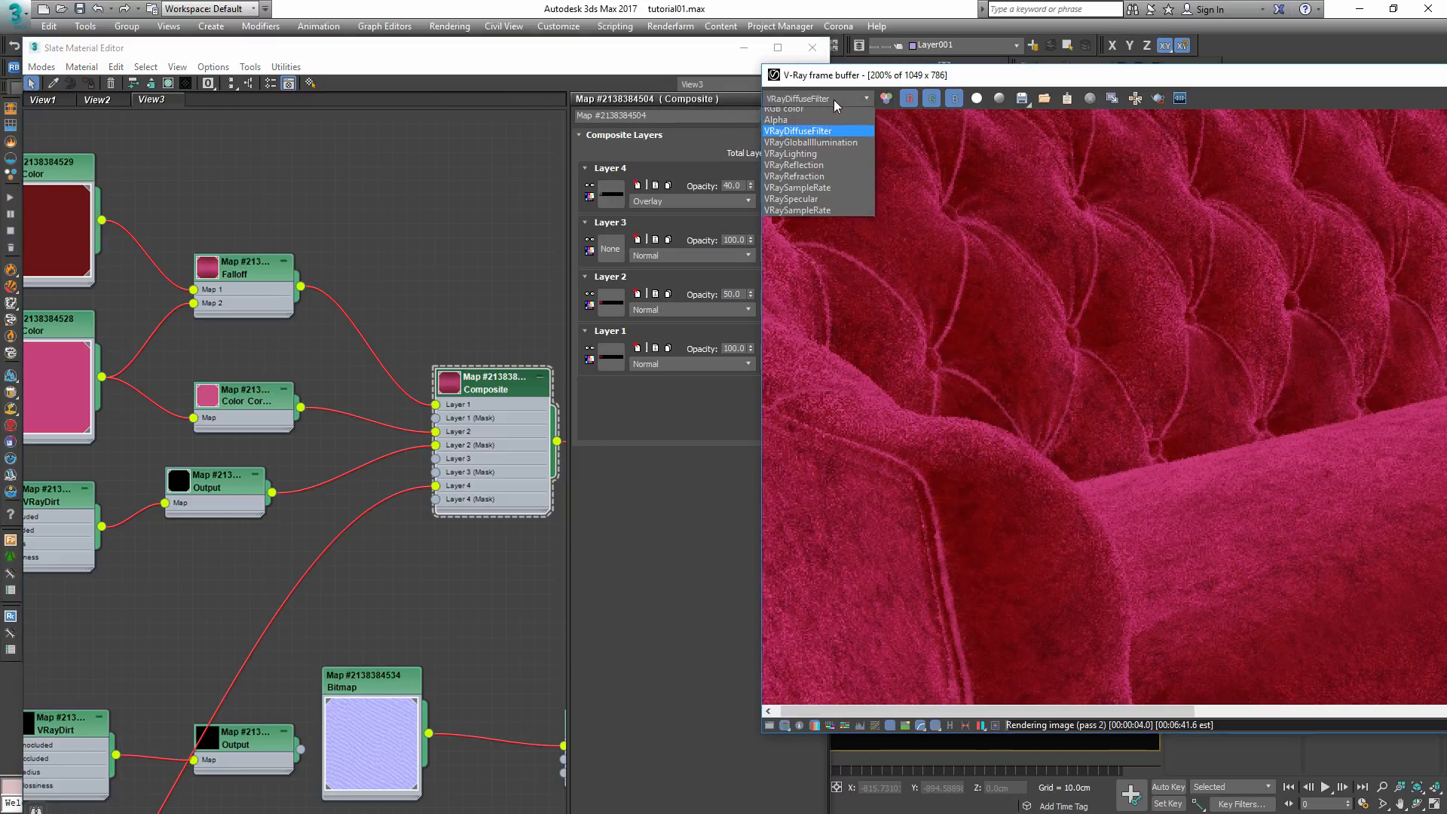
{"action": "left_click", "coordinate": [835, 125]}
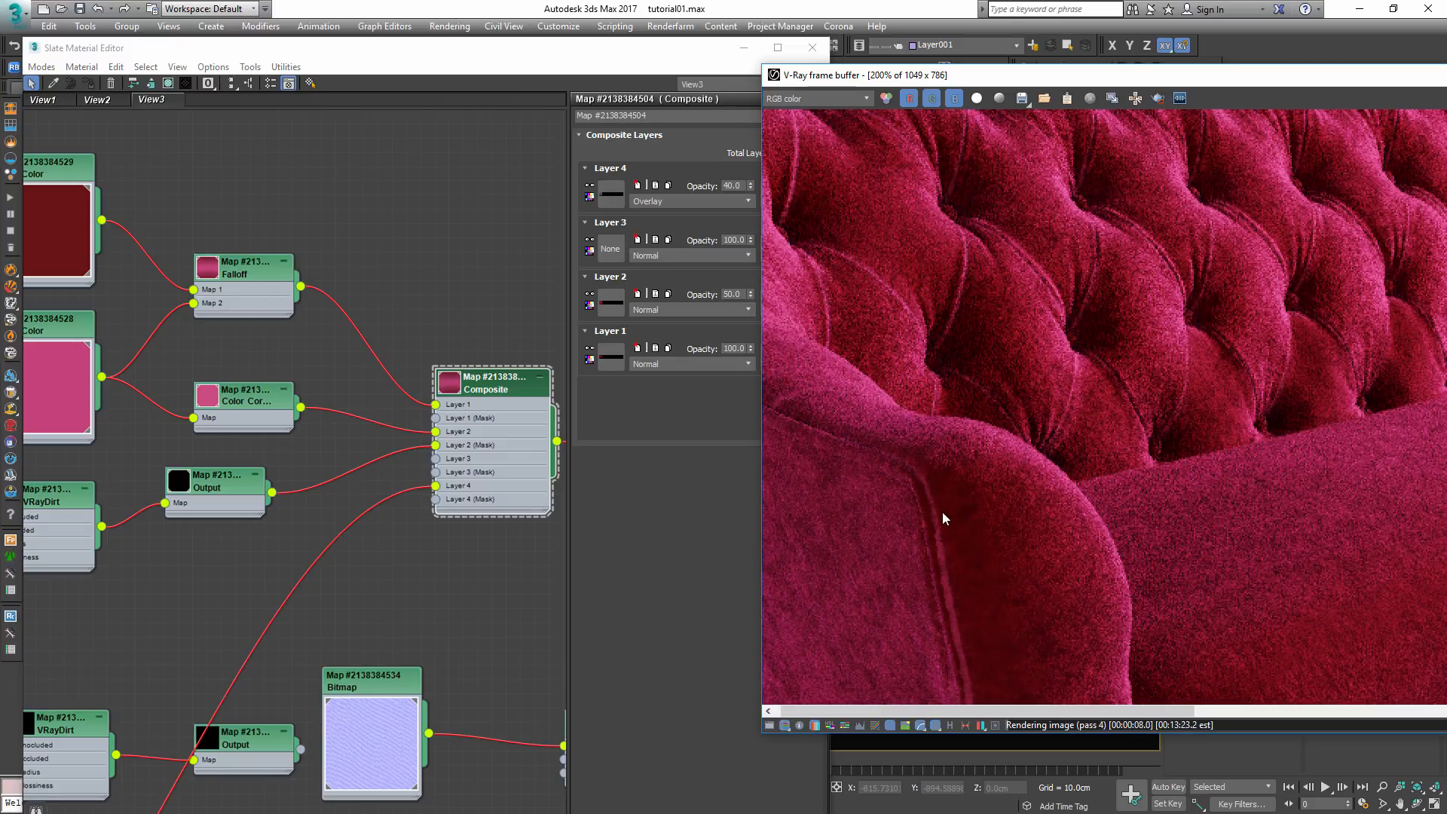
{"action": "scroll", "coordinate": [870, 279], "scroll_direction": "up", "scroll_amount": 1}
{"action": "middle_click_drag", "start_coordinate": [870, 278], "coordinate": [947, 382]}
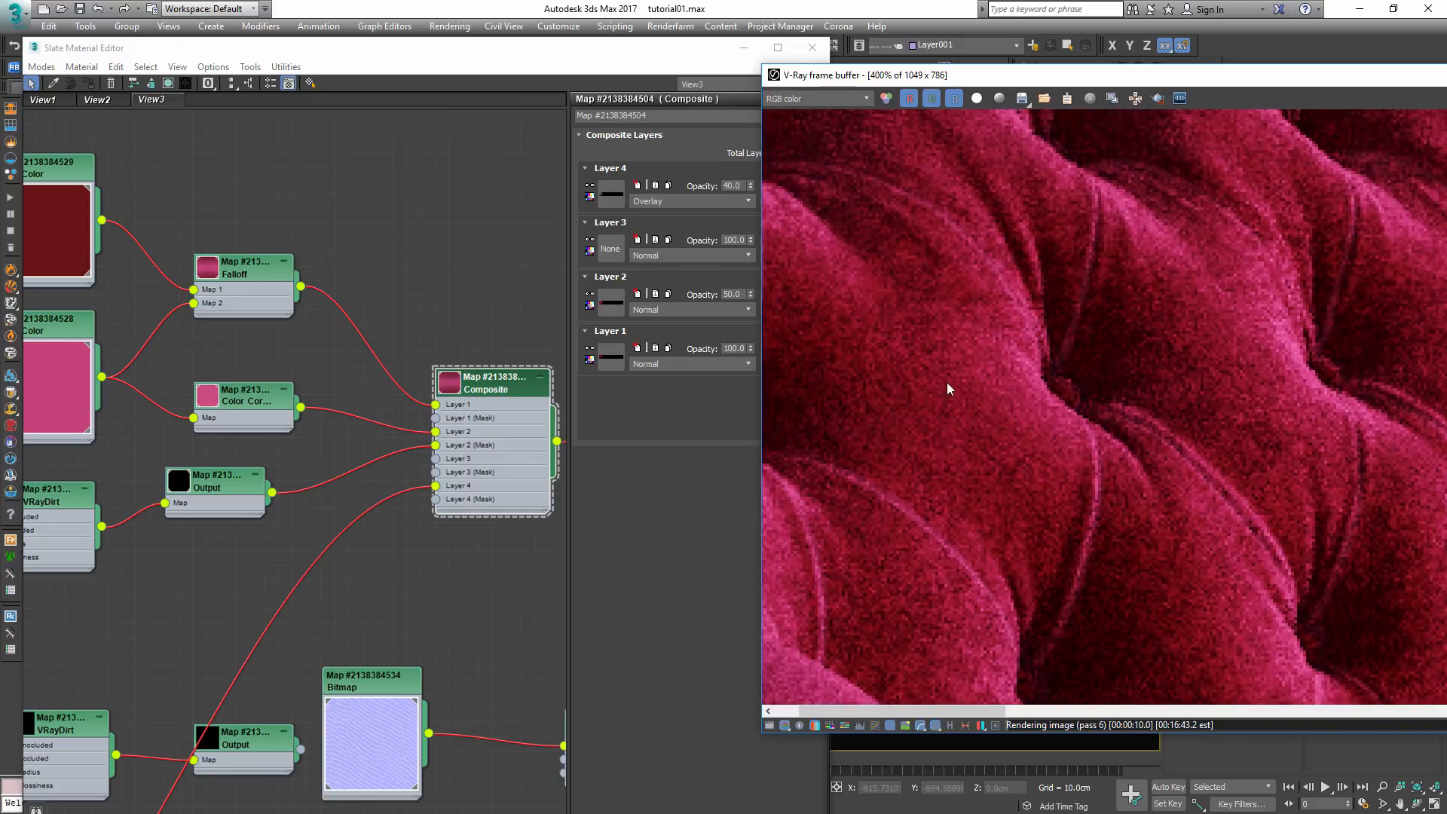
{"action": "scroll", "coordinate": [821, 264], "scroll_direction": "down", "scroll_amount": 1}
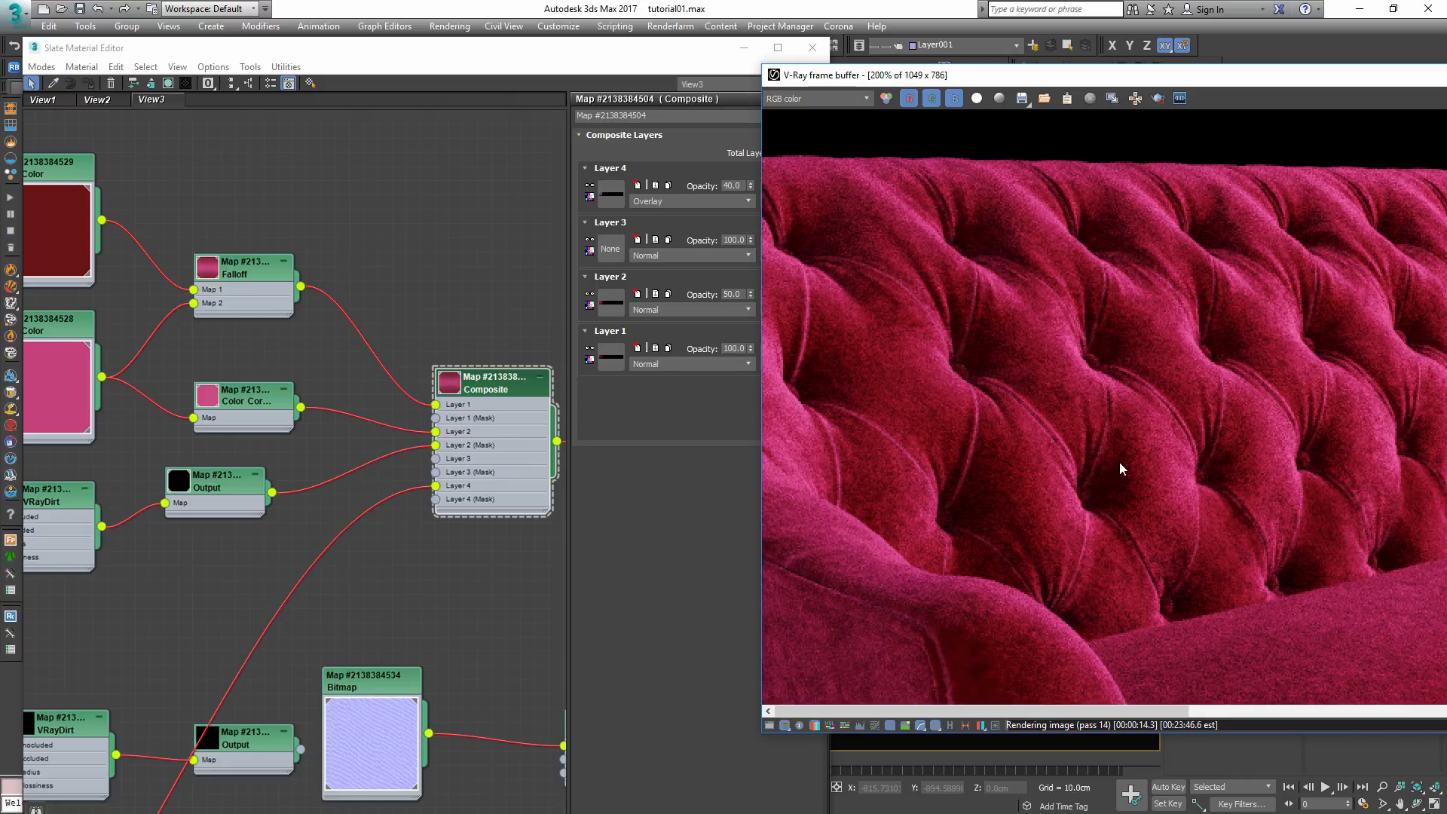
{"action": "scroll", "coordinate": [288, 599], "scroll_direction": "down", "scroll_amount": 1}
- Rearrange the Falloff and Color Correction nodes to free space above the inverted dirt's Output
{"action": "middle_click_drag", "start_coordinate": [358, 509], "coordinate": [427, 388]}
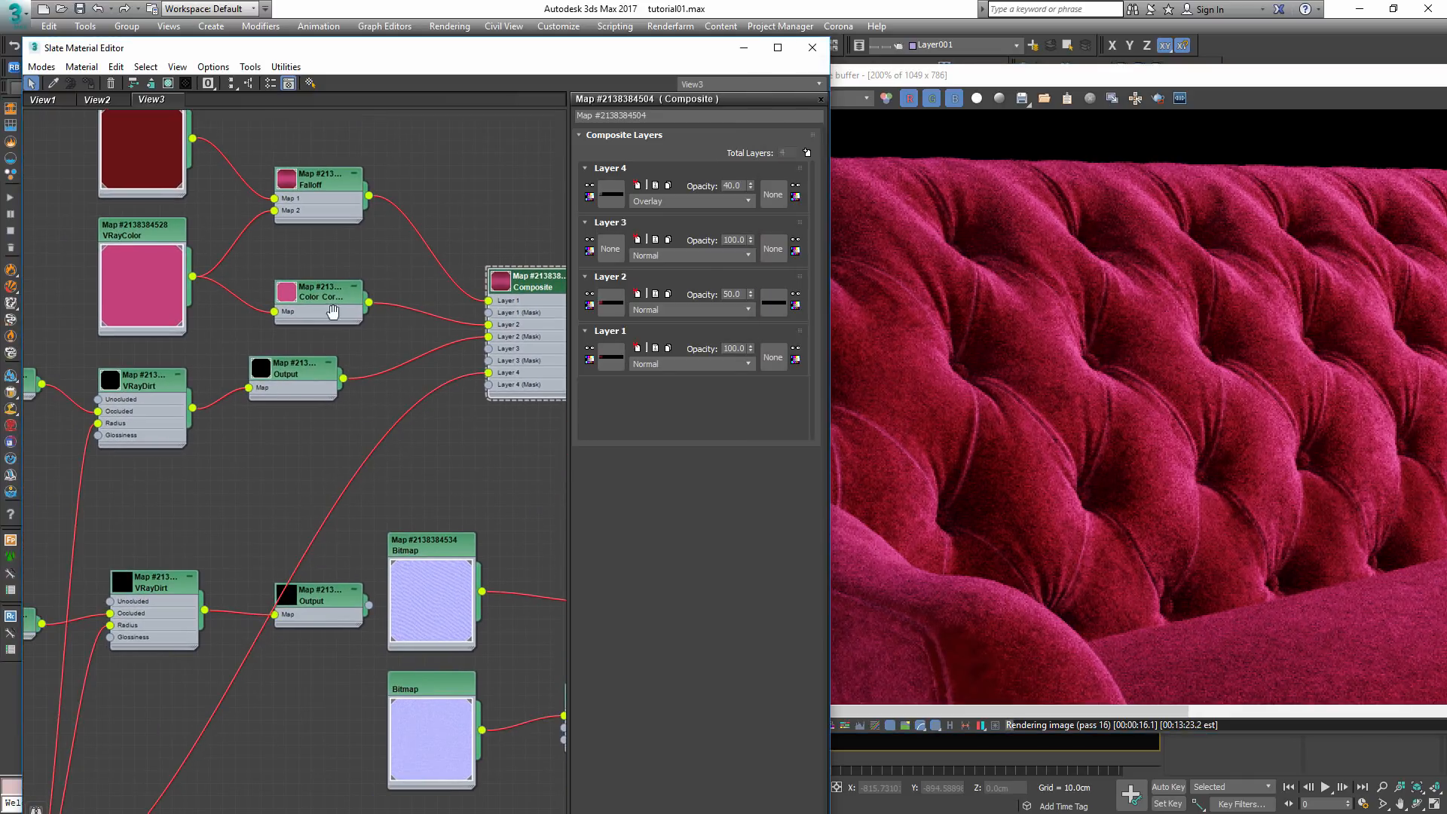
{"action": "middle_click_drag", "start_coordinate": [333, 310], "coordinate": [302, 385]}
{"action": "left_click_drag", "start_coordinate": [316, 349], "coordinate": [316, 347]}
{"action": "left_click_drag", "start_coordinate": [297, 252], "coordinate": [322, 177]}
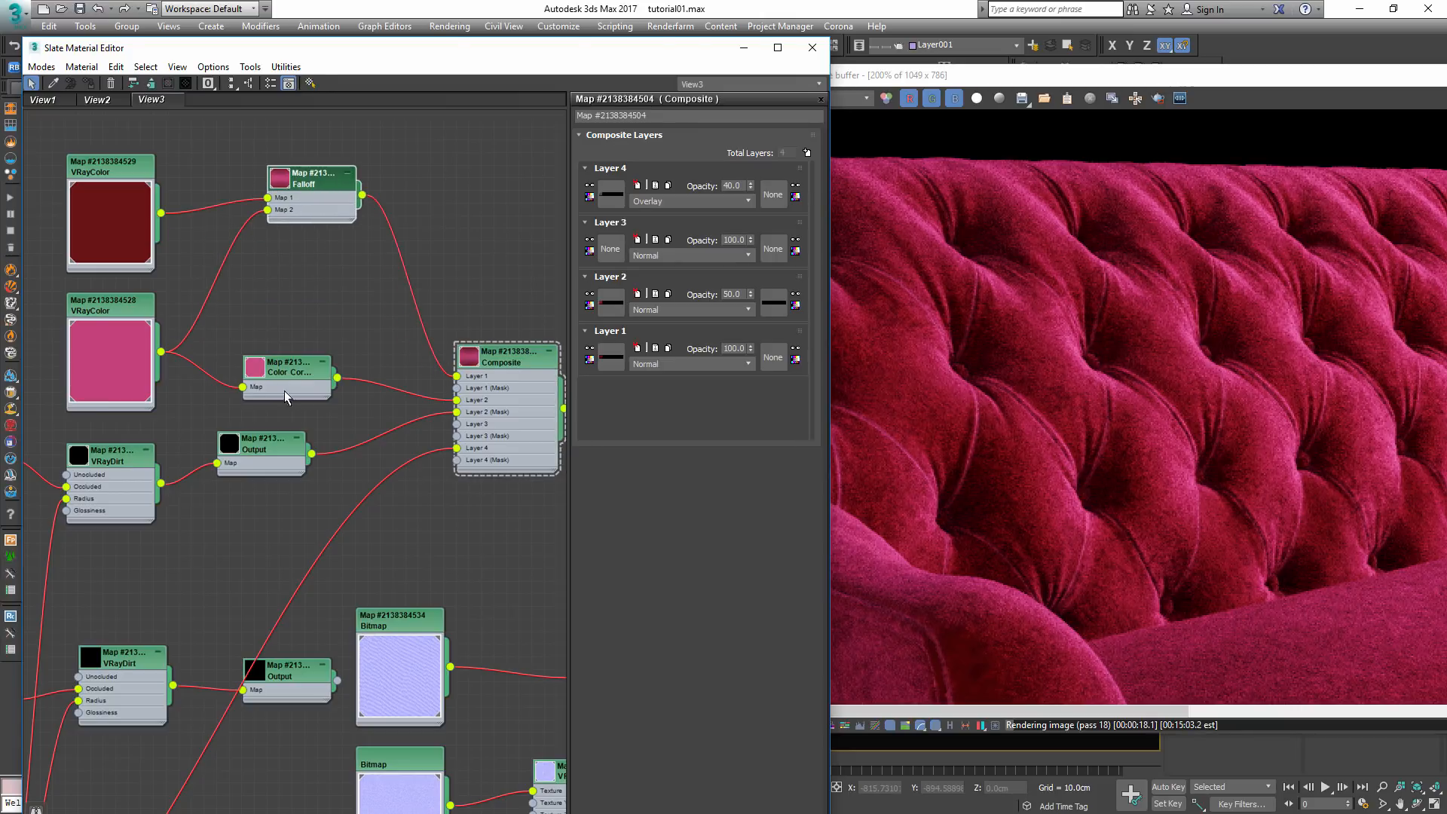
{"action": "left_click_drag", "start_coordinate": [290, 368], "coordinate": [315, 268]}
- Clone the Color Correction below the original, connect the dark red VRayColor to the copy's Map input, and align both nodes
{"action": "left_click_drag", "start_coordinate": [314, 268], "coordinate": [301, 407], "text": "shift"}
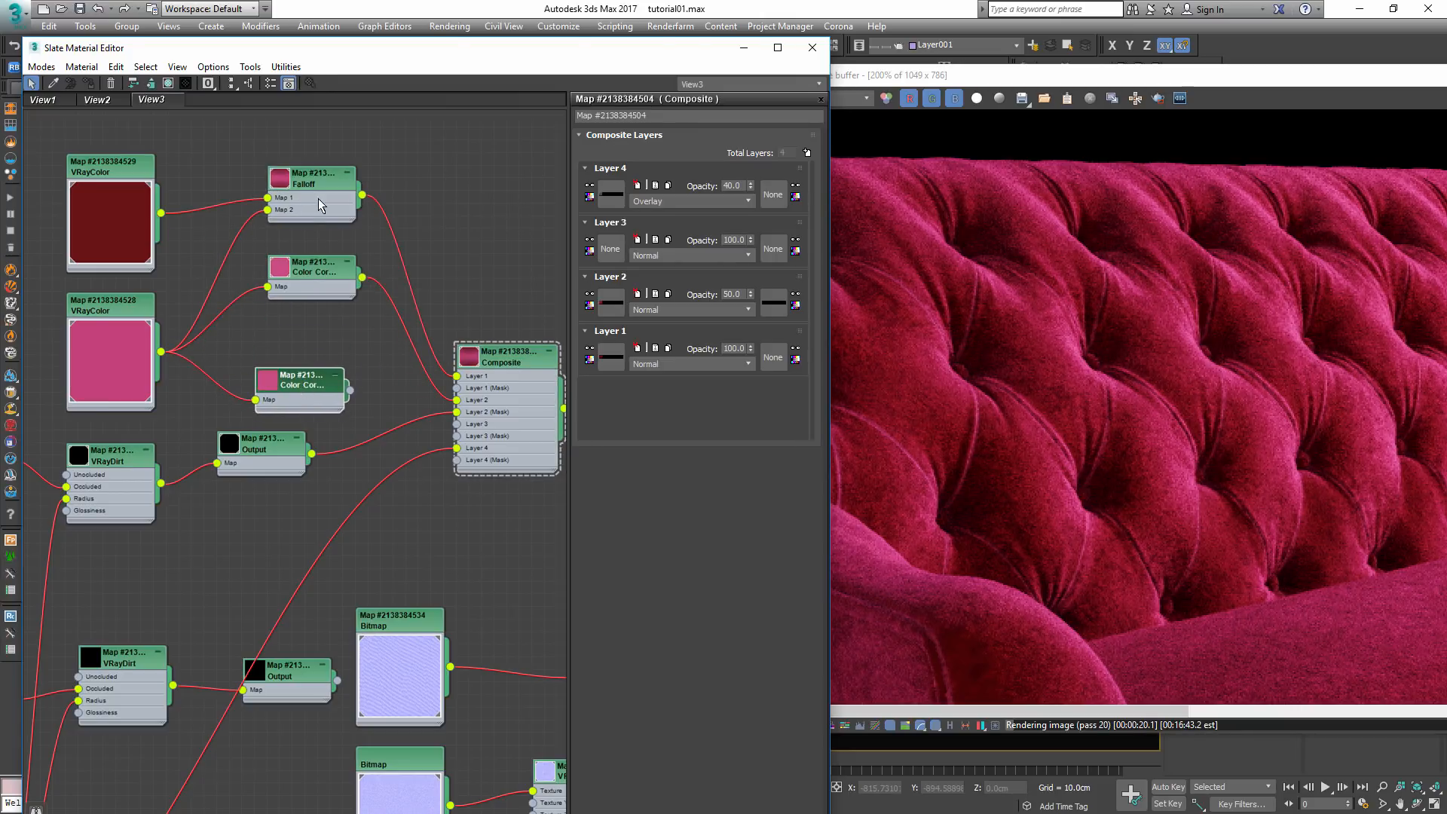
{"action": "left_click_drag", "start_coordinate": [318, 197], "coordinate": [307, 223]}
{"action": "left_click_drag", "start_coordinate": [327, 301], "coordinate": [327, 350]}
{"action": "left_click_drag", "start_coordinate": [201, 404], "coordinate": [110, 190]}
{"action": "left_click_drag", "start_coordinate": [126, 233], "coordinate": [270, 422]}
{"action": "left_click", "coordinate": [143, 253]}
{"action": "scroll", "coordinate": [141, 237], "scroll_direction": "up", "scroll_amount": 1}
{"action": "double_click", "coordinate": [325, 406]}
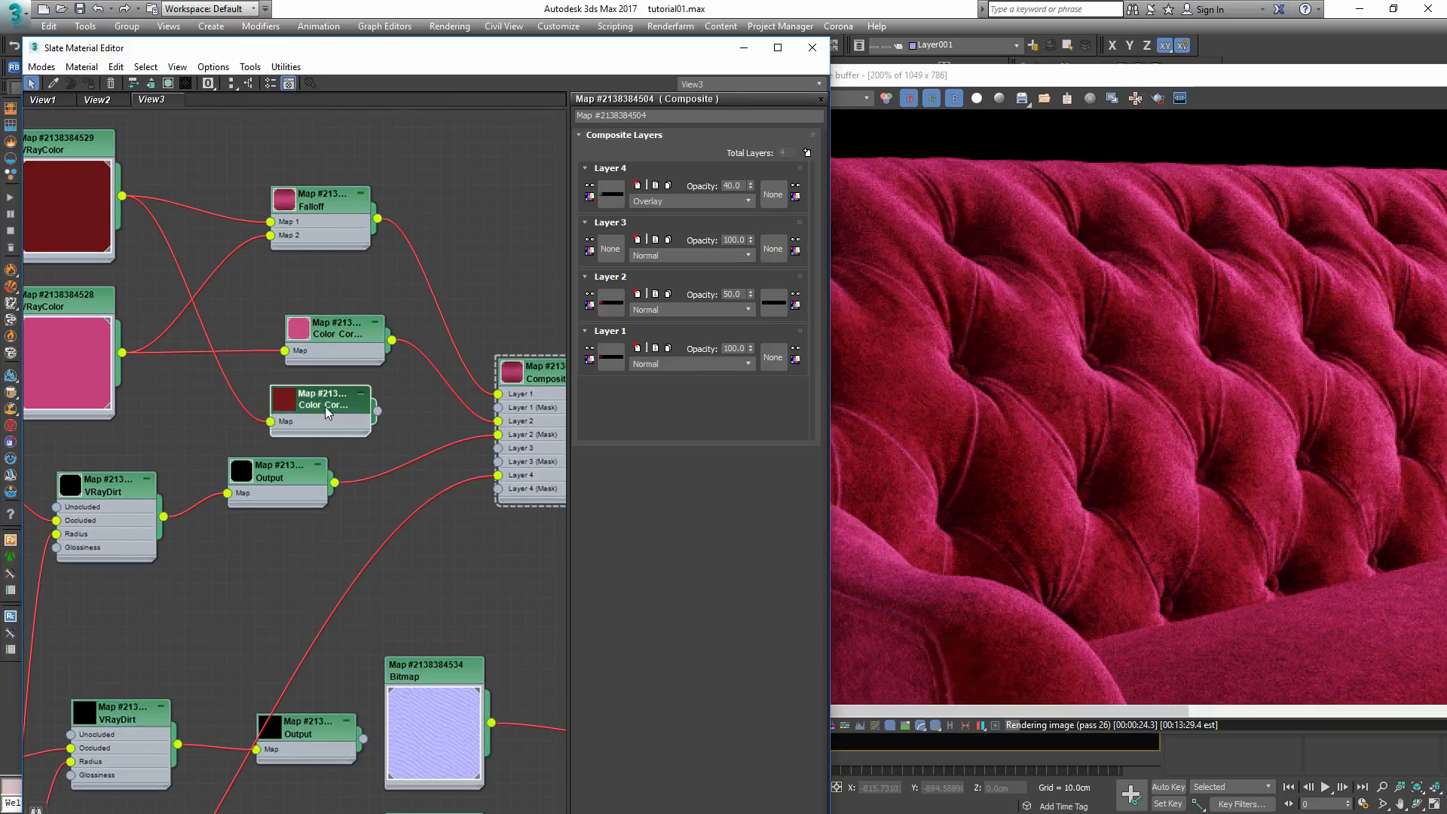
{"action": "left_click_drag", "start_coordinate": [341, 337], "coordinate": [313, 341]}
{"action": "left_click_drag", "start_coordinate": [352, 407], "coordinate": [337, 407]}
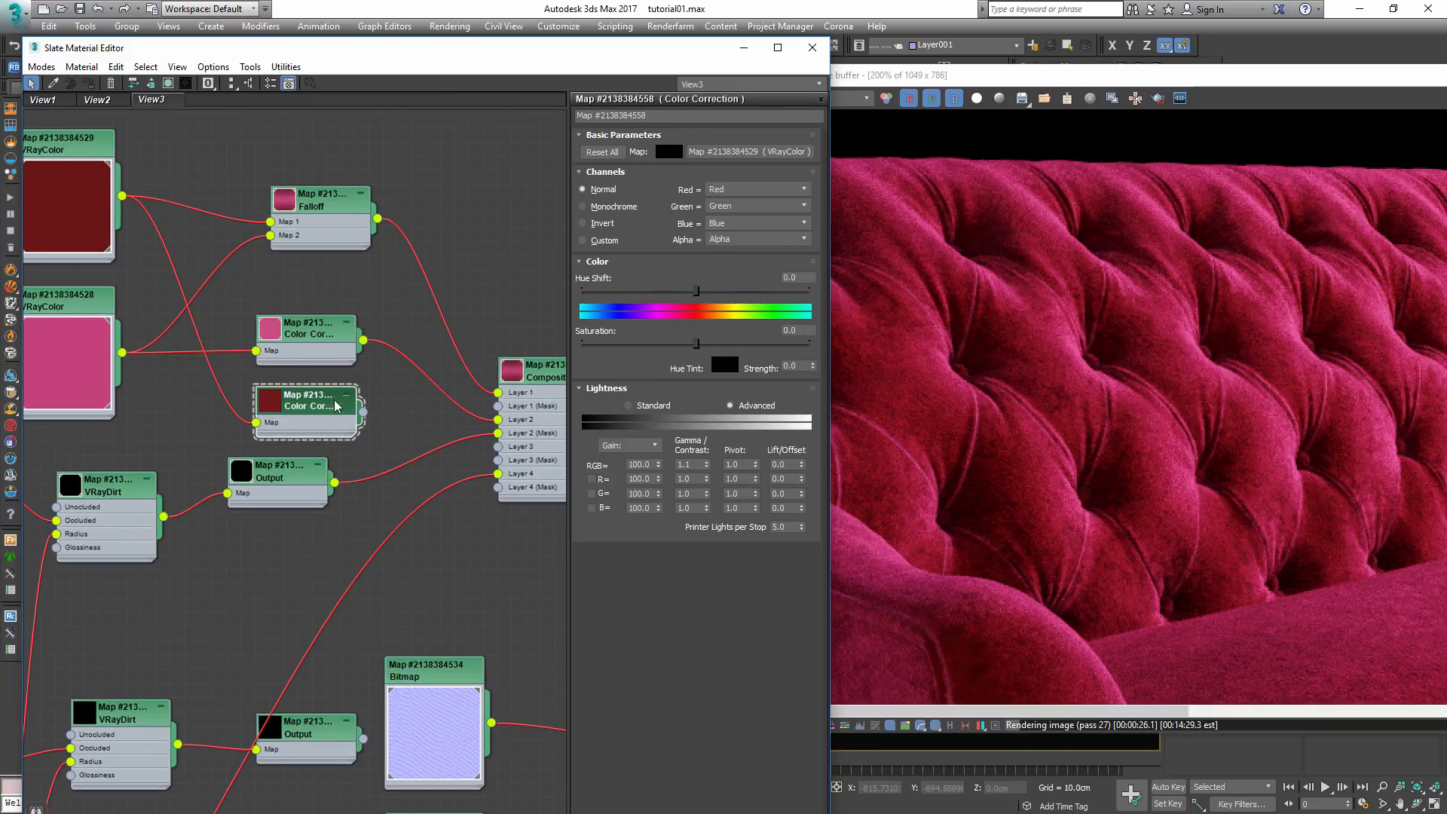
- Set the cloned Color Correction's RGB Gamma/Contrast to 0.7 and connect it to the Composite's Layer 3
{"action": "type", "text": "0.8"}
{"action": "key", "text": "Return"}
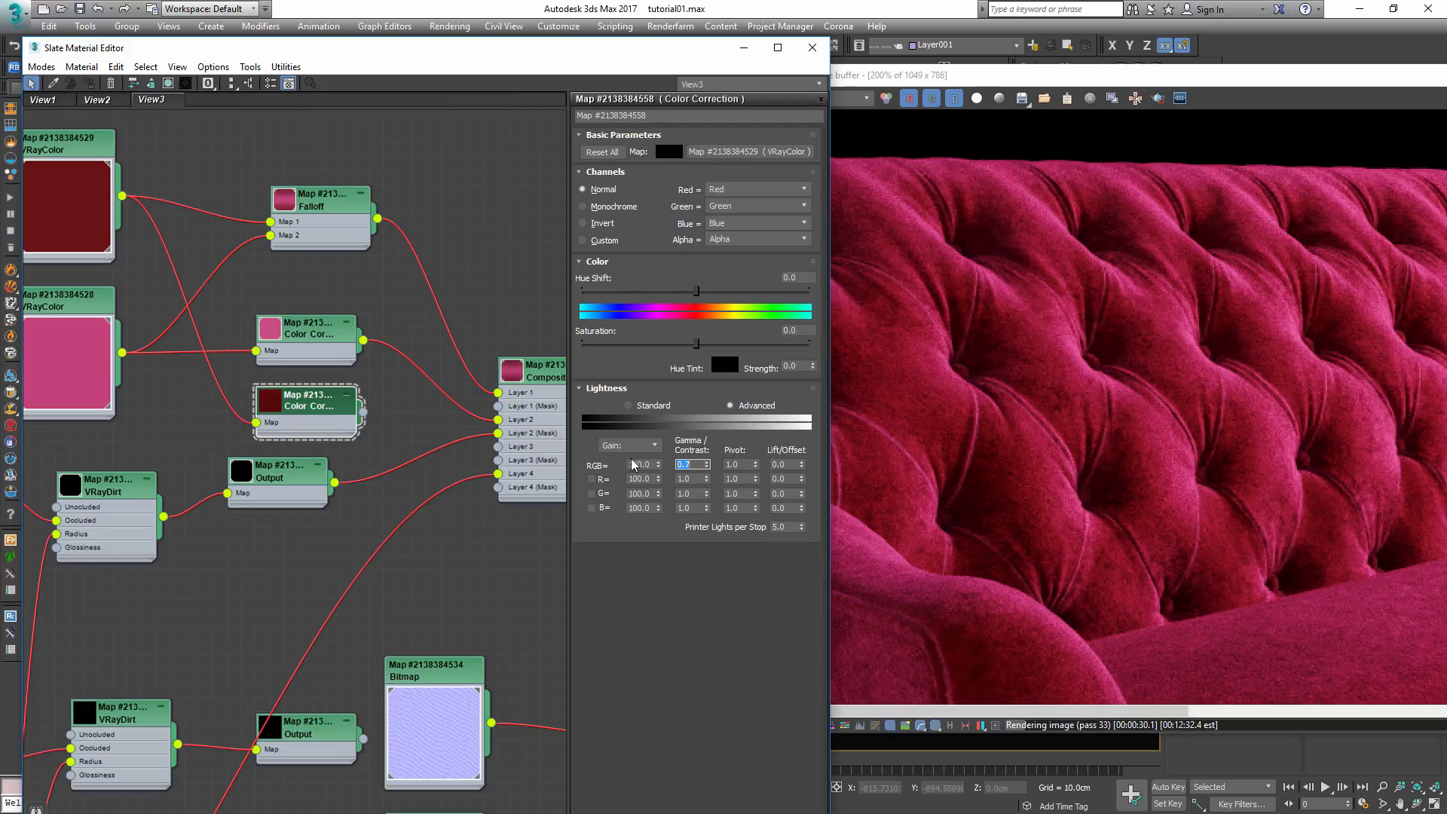
{"action": "left_click_drag", "start_coordinate": [364, 414], "coordinate": [499, 446]}
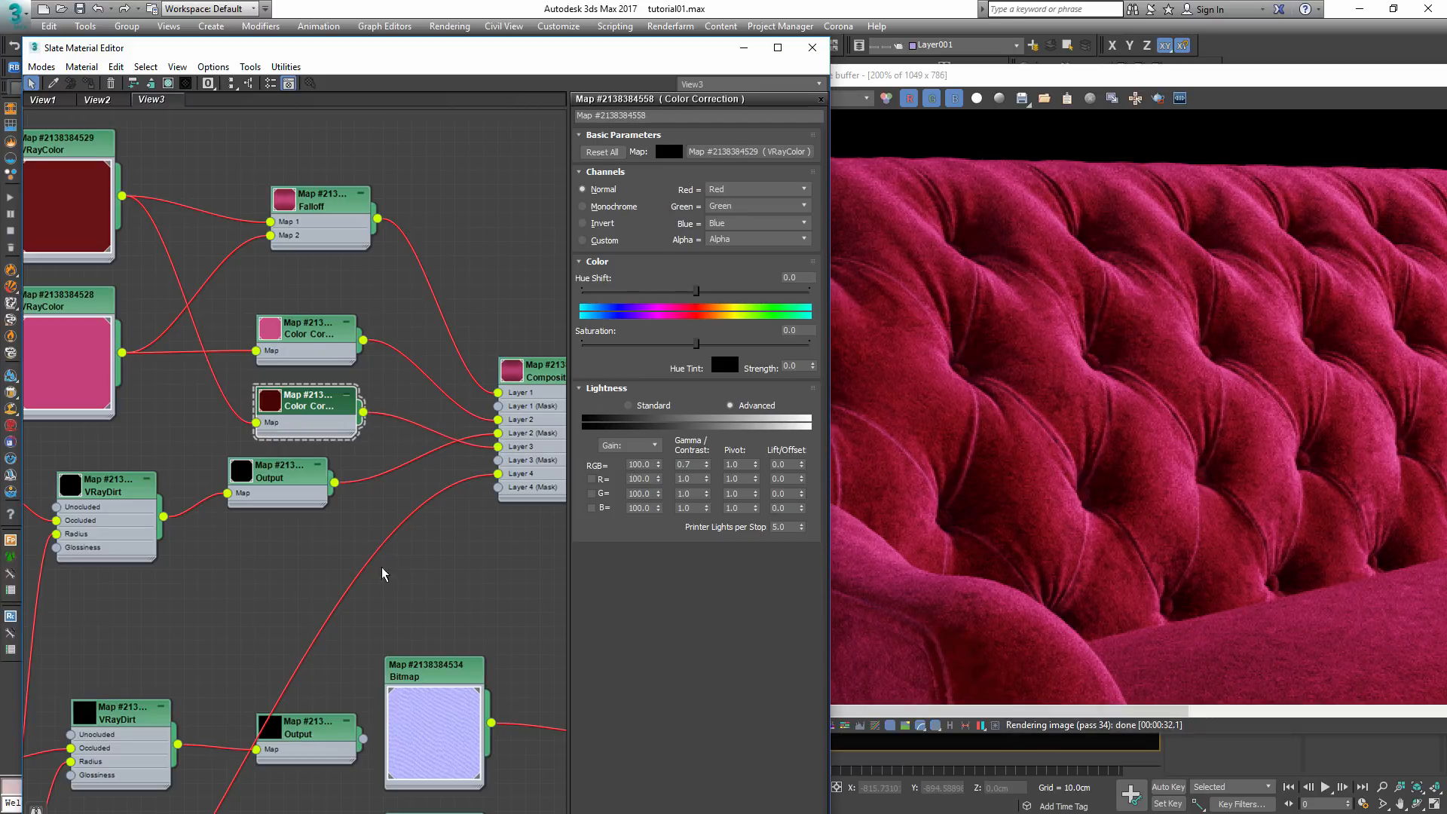
- Connect the second dirt's Output to Layer 3 (Mask) and move it and its VRayDirt beneath the first pair
{"action": "left_click_drag", "start_coordinate": [507, 537], "coordinate": [499, 461]}
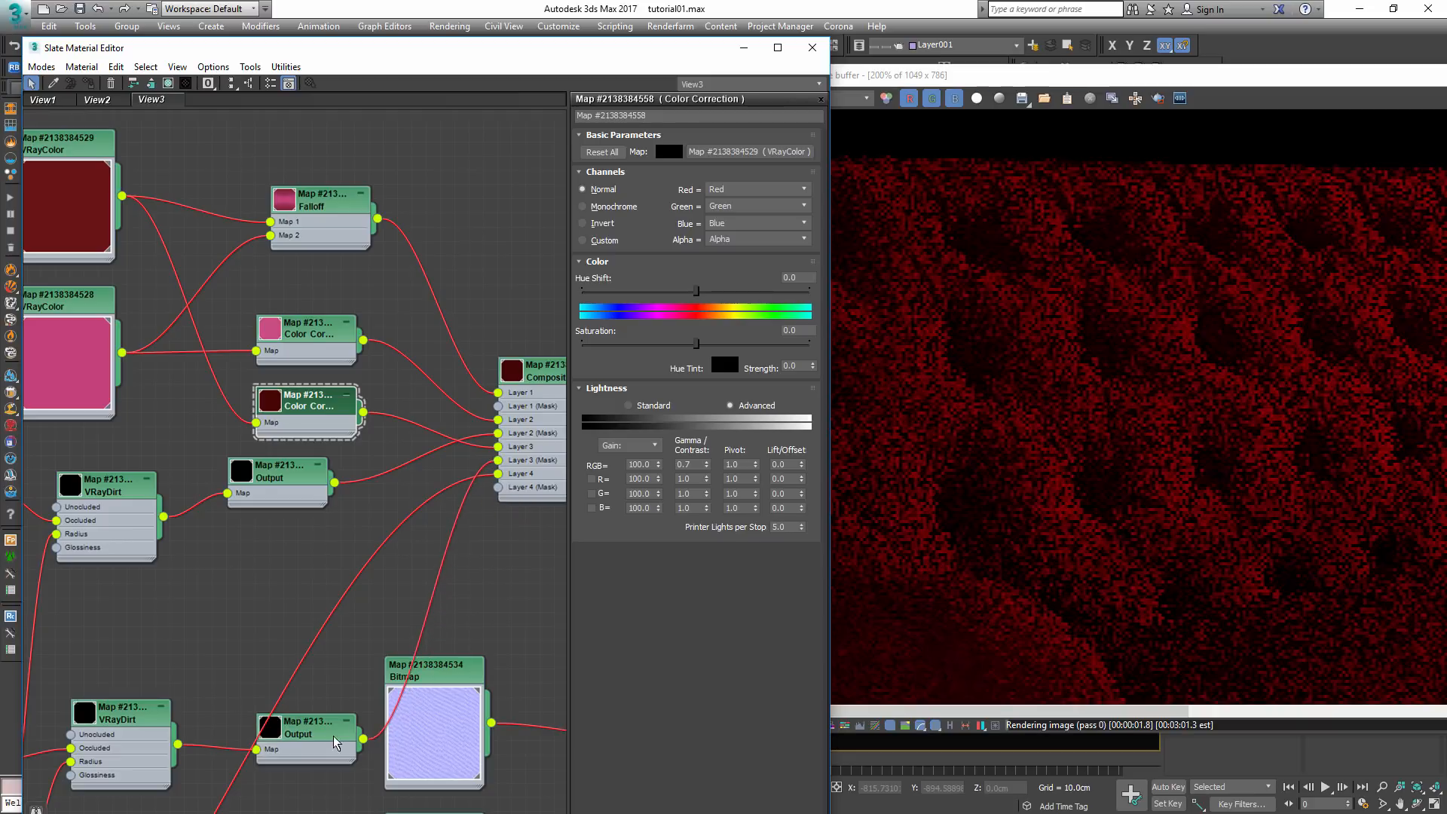
{"action": "left_click_drag", "start_coordinate": [308, 722], "coordinate": [293, 537]}
{"action": "left_click_drag", "start_coordinate": [110, 710], "coordinate": [95, 595]}
{"action": "left_click_drag", "start_coordinate": [276, 555], "coordinate": [276, 583]}
- Display the VRayDiffuseFilter channel and examine the darkened creases across the sofa
{"action": "left_click", "coordinate": [854, 101]}
{"action": "left_click", "coordinate": [811, 143]}
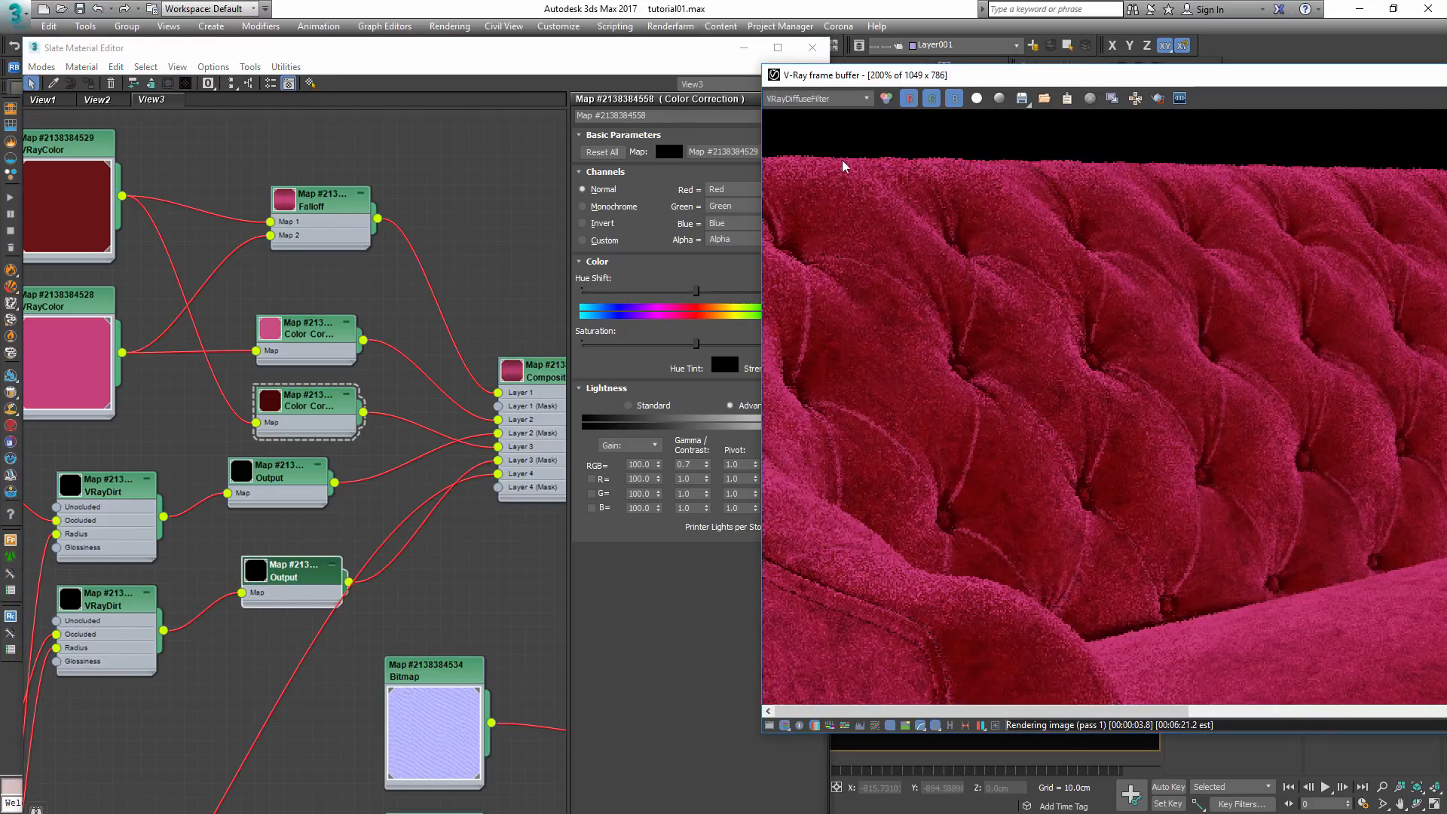
{"action": "scroll", "coordinate": [1101, 360], "scroll_direction": "down", "scroll_amount": 2}
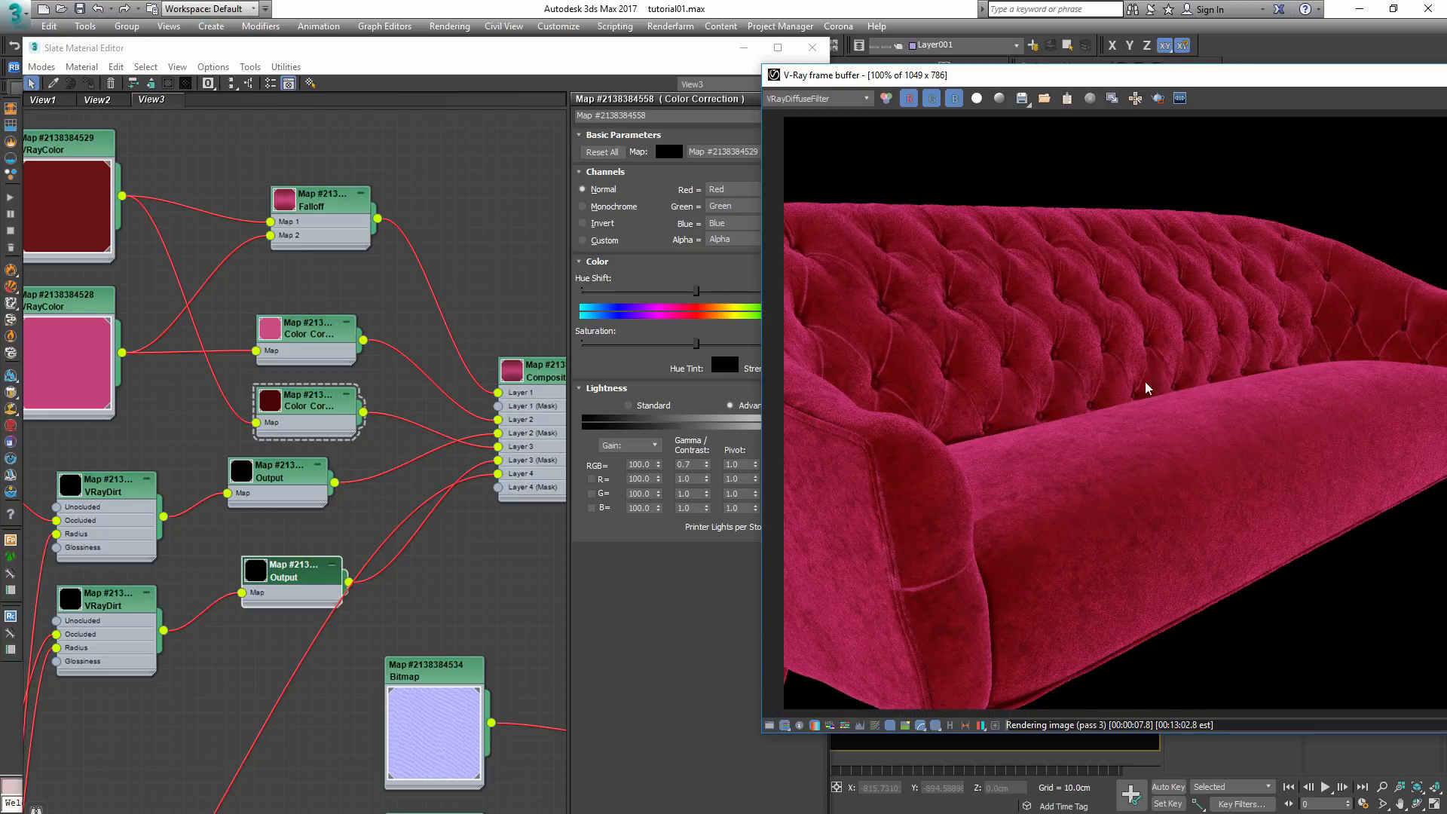
{"action": "scroll", "coordinate": [1042, 377], "scroll_direction": "up", "scroll_amount": 2}
- Set the radius of the VRayDirt map feeding the Layer 3 mask to 3 cm
{"action": "double_click", "coordinate": [278, 580]}
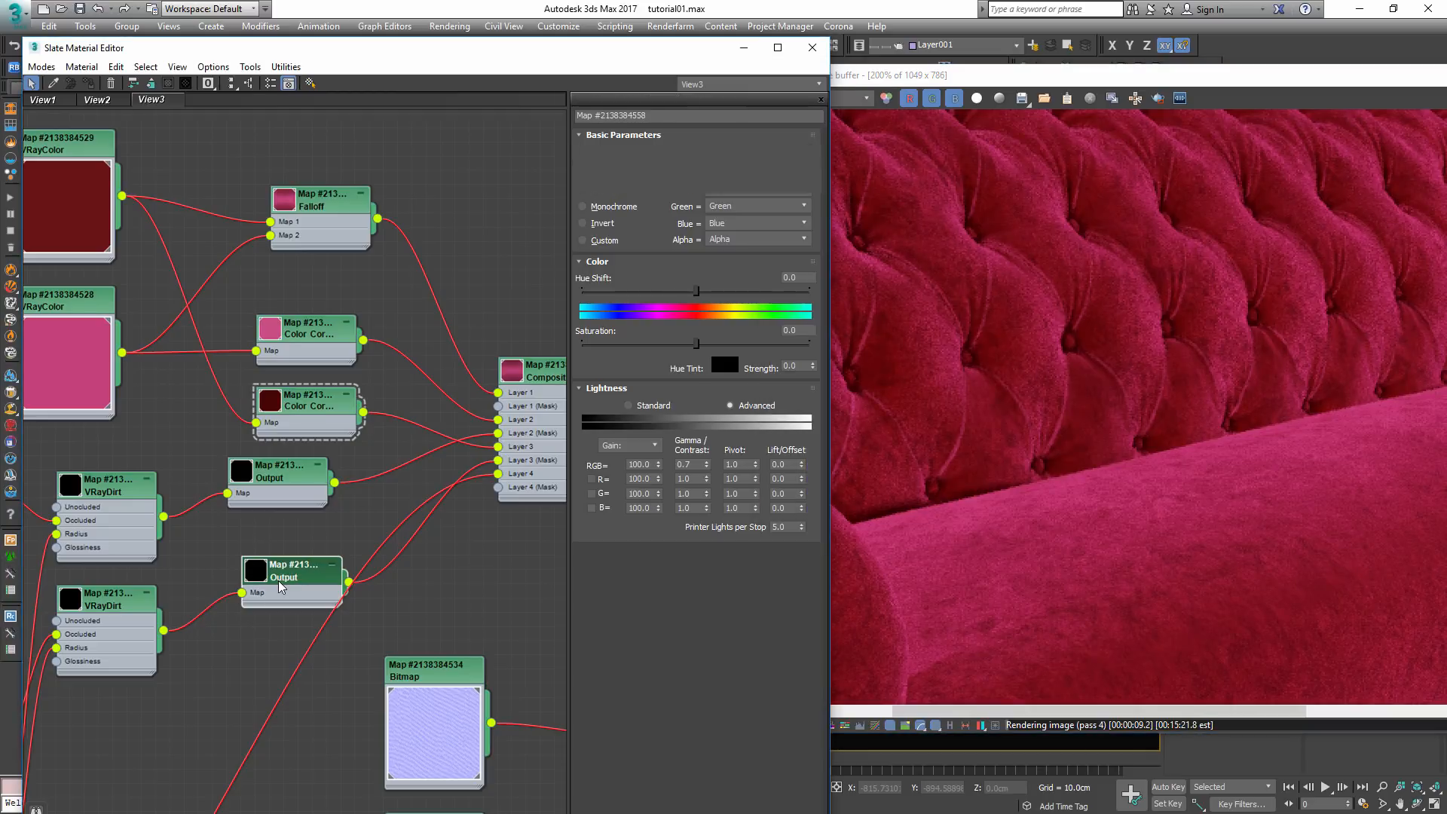
{"action": "double_click", "coordinate": [95, 604]}
{"action": "double_click", "coordinate": [784, 154]}
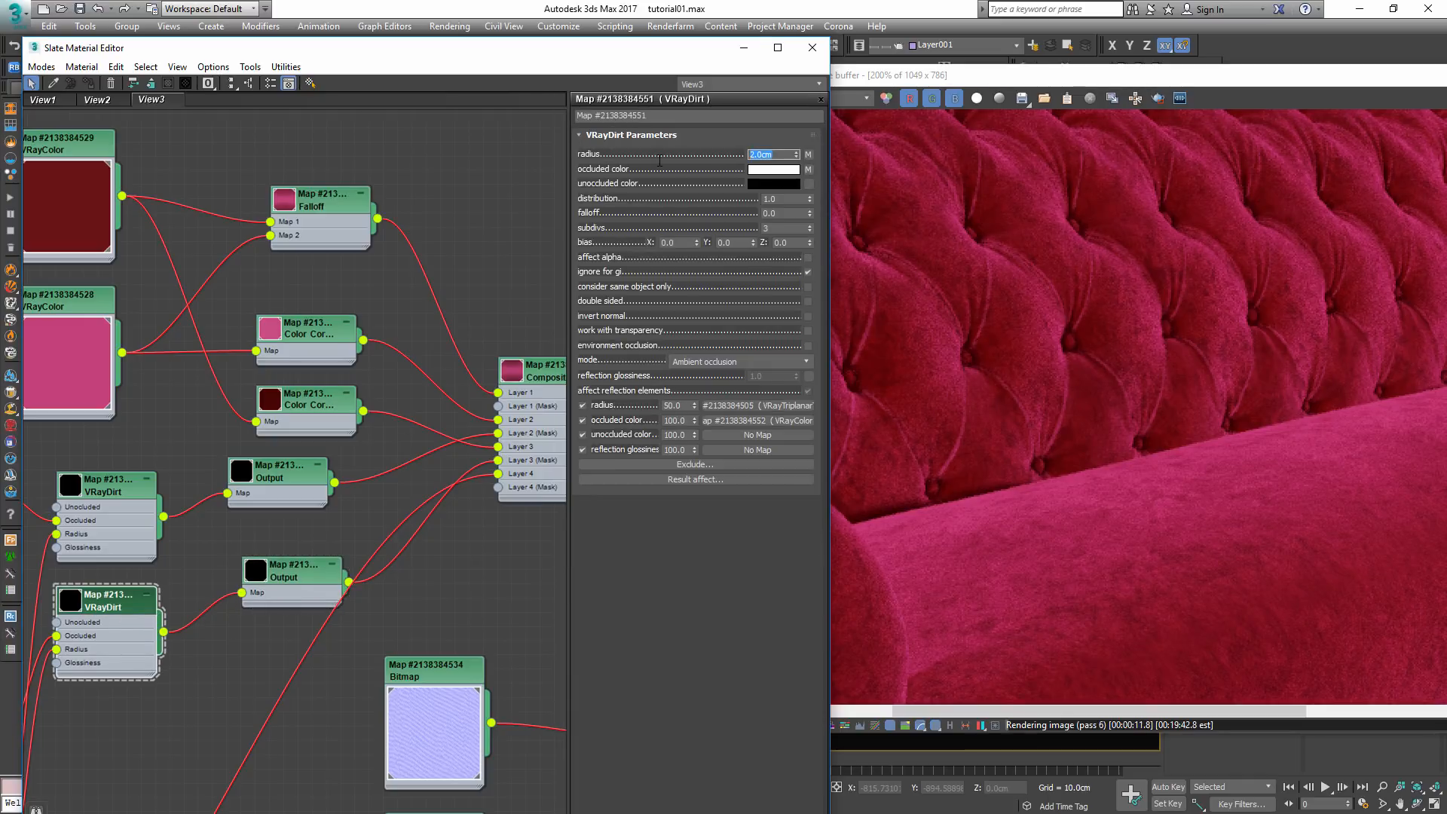
{"action": "type", "text": "3"}
{"action": "key", "text": "Return"}
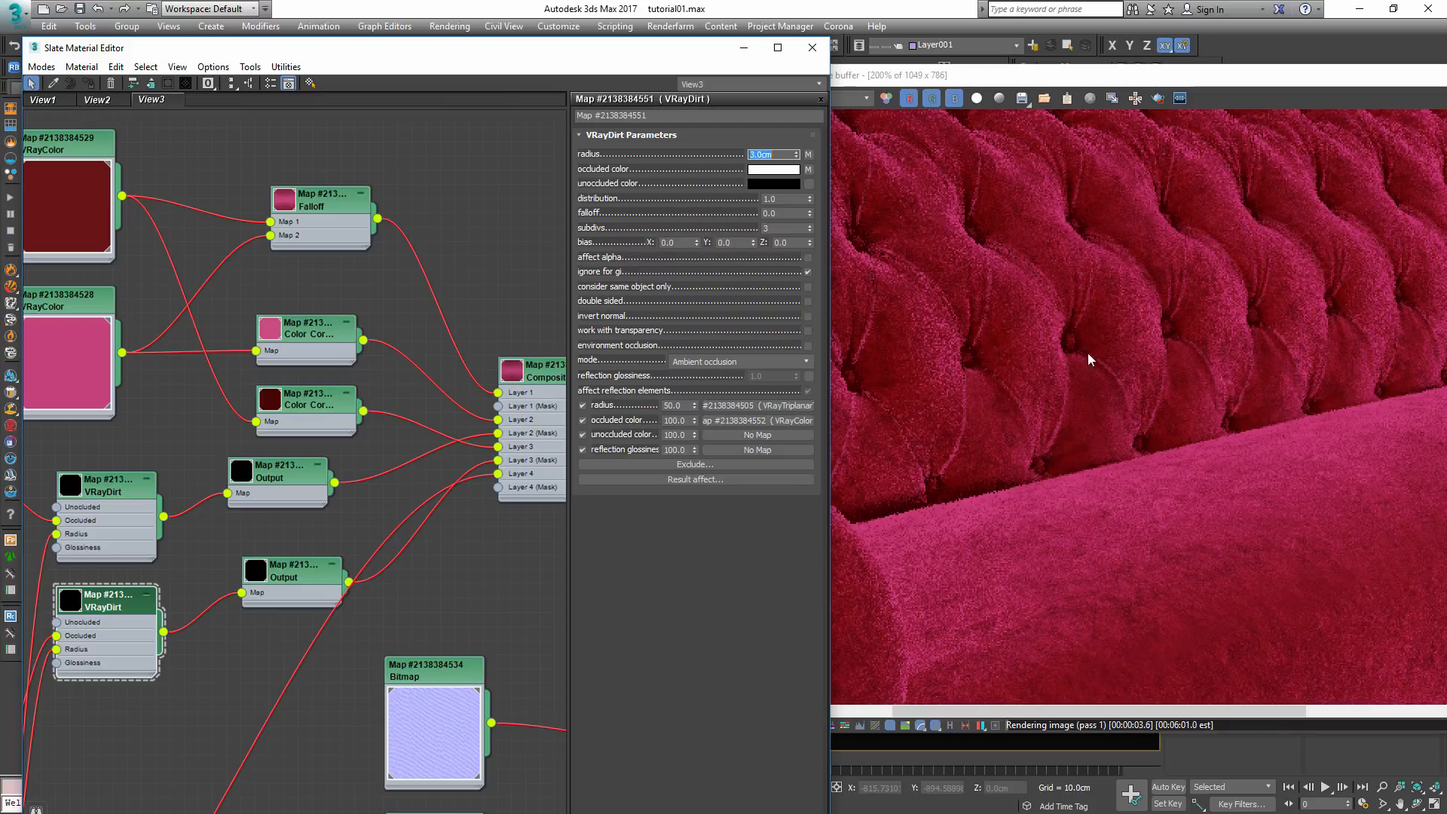
- Set the opacity of the Composite's Layer 3 to 50
{"action": "double_click", "coordinate": [542, 374]}
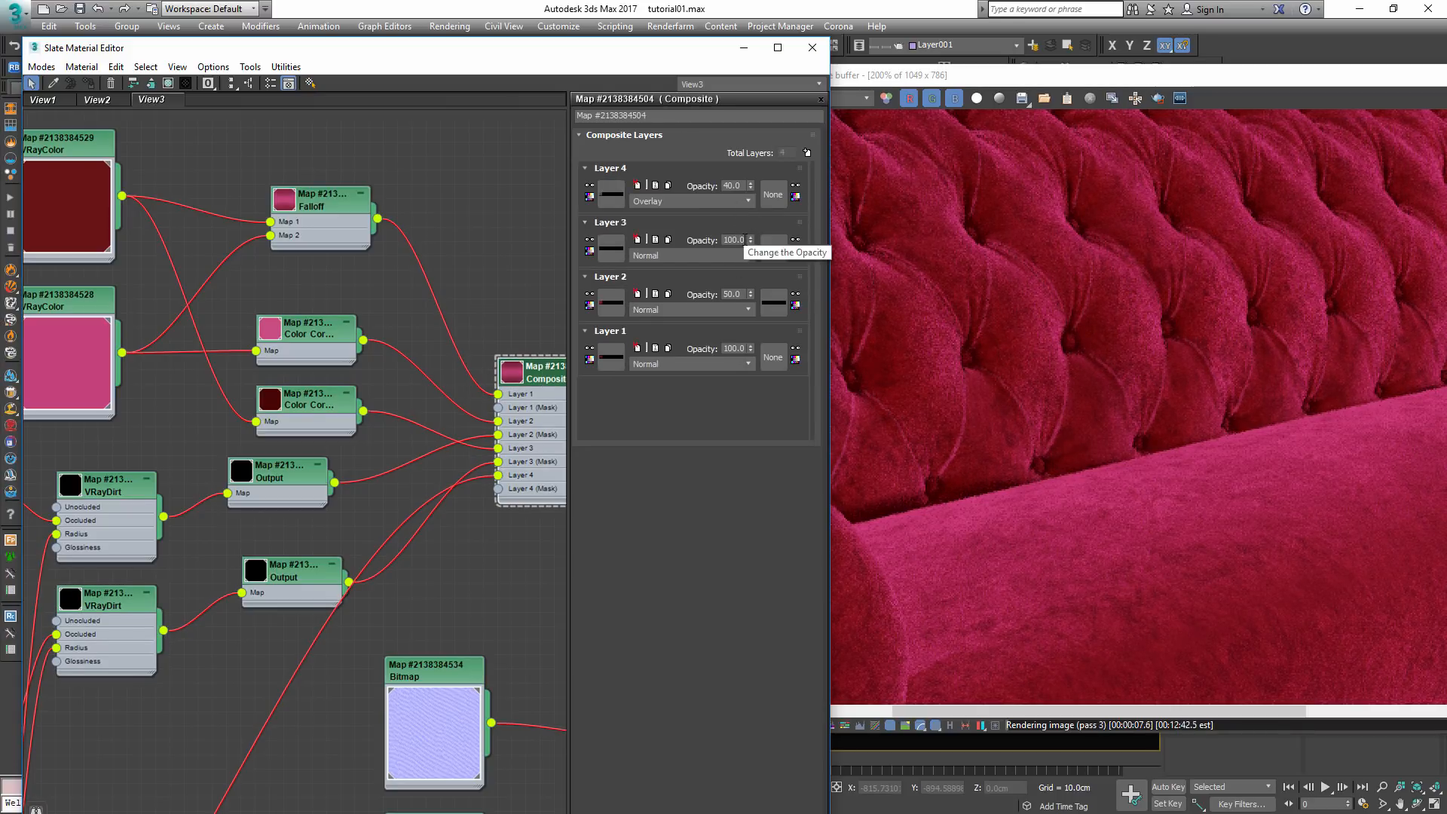
{"action": "double_click", "coordinate": [732, 240]}
{"action": "type", "text": "50"}
{"action": "key", "text": "Return"}
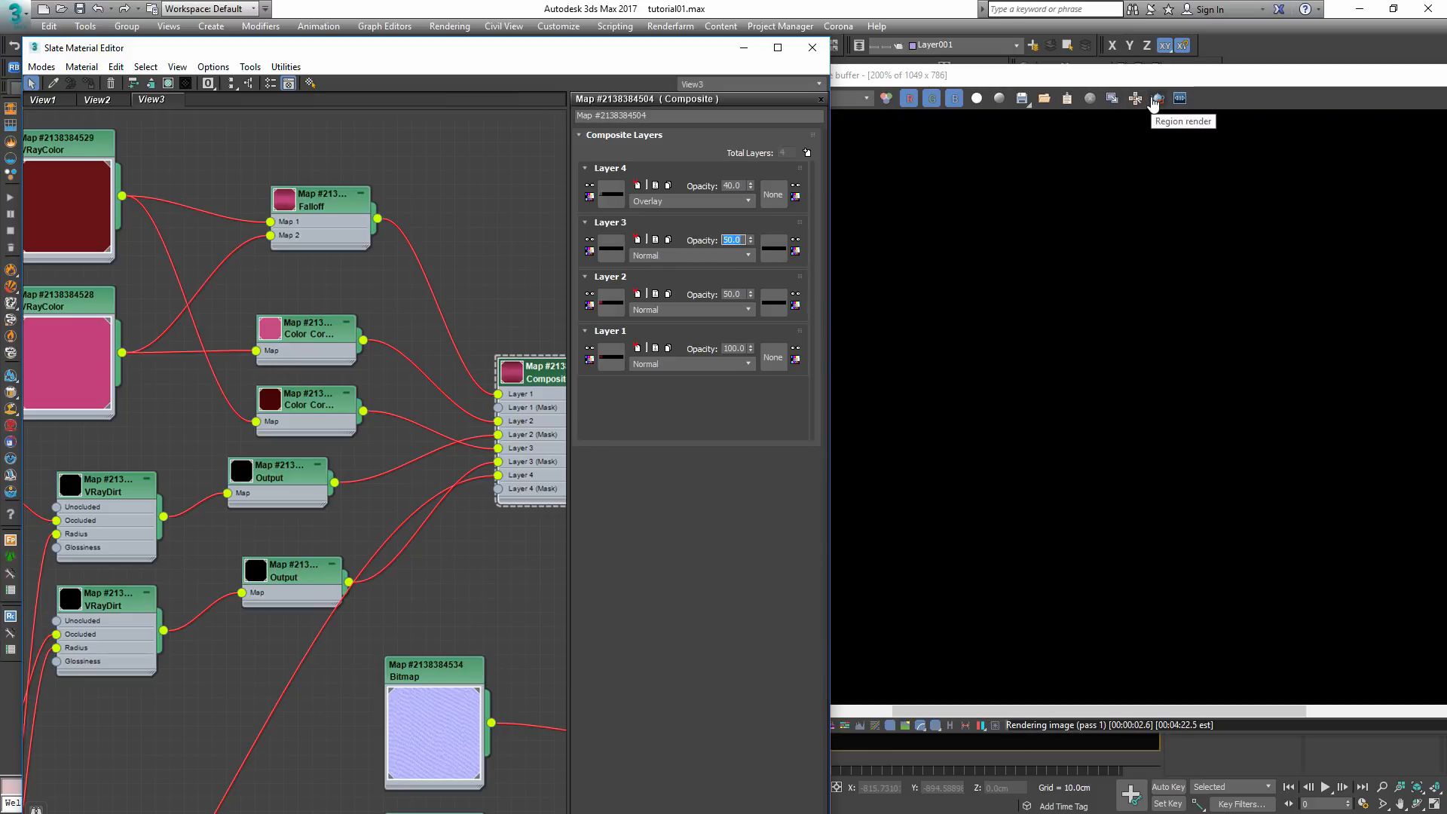
- Check the whole sofa in the diffuse filter channel and in the RGB color channel
{"action": "scroll", "coordinate": [1151, 420], "scroll_direction": "down", "scroll_amount": 2}
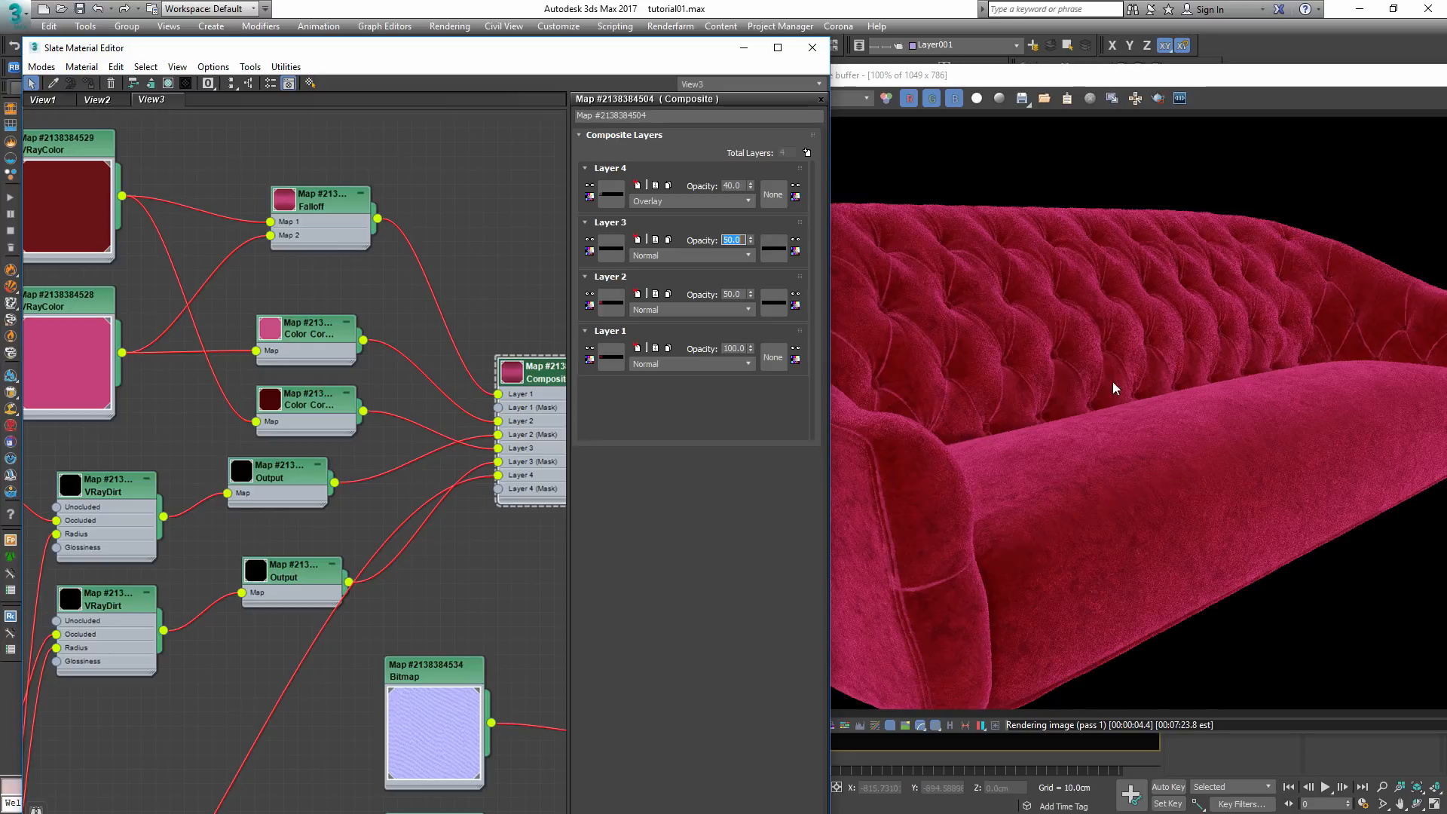
{"action": "left_click", "coordinate": [853, 100]}
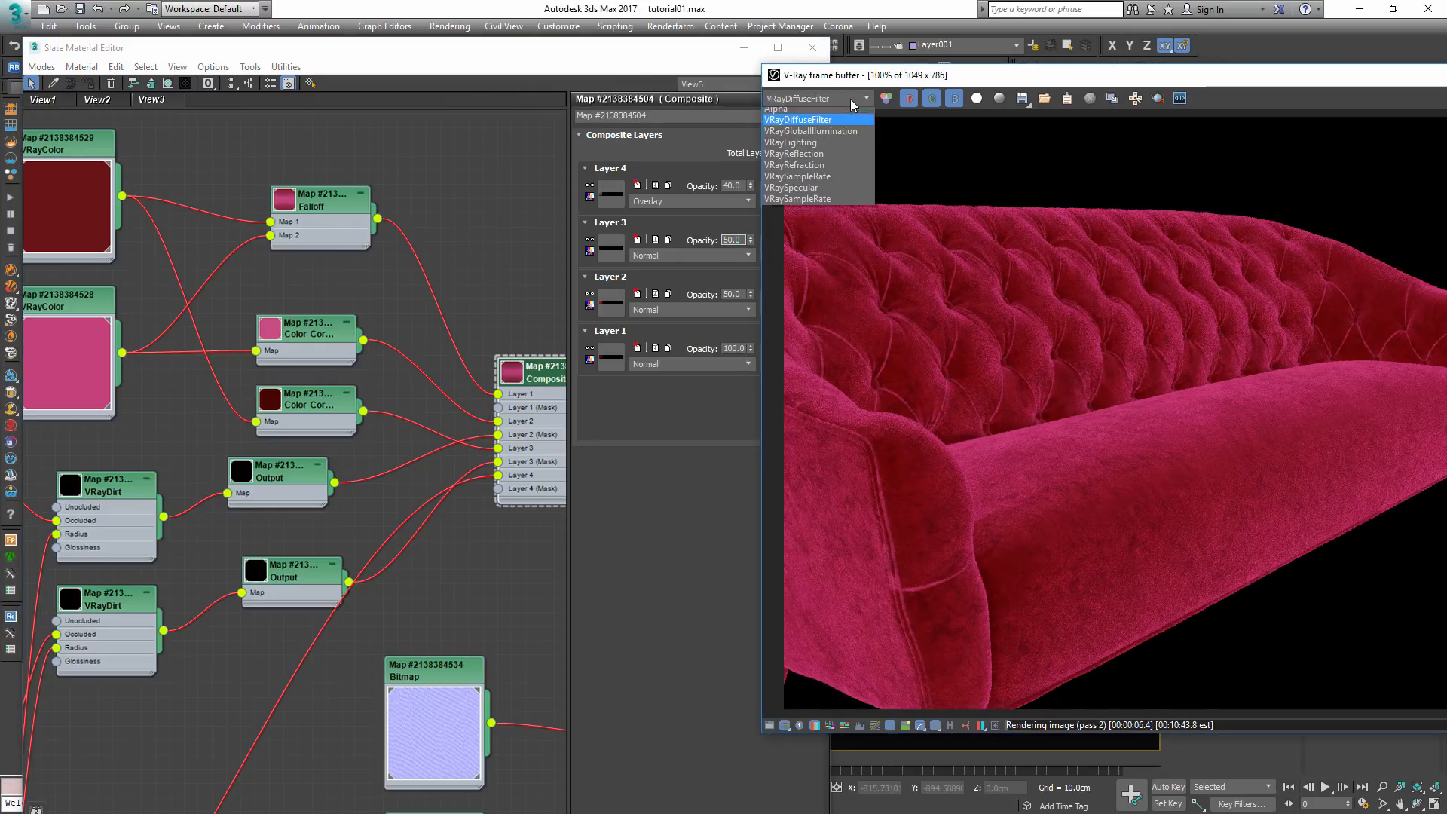
{"action": "left_click", "coordinate": [839, 112]}
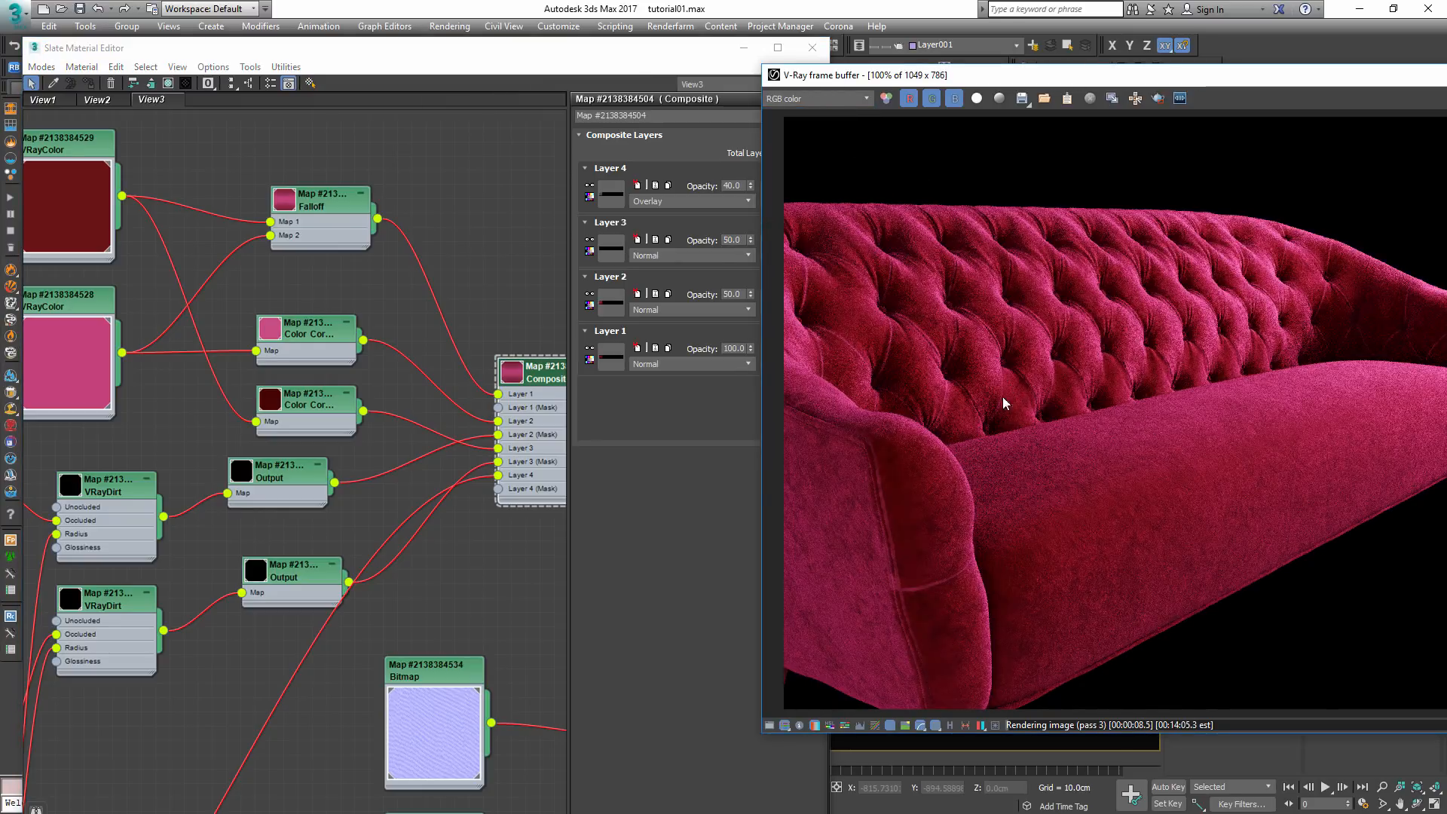
{"action": "scroll", "coordinate": [968, 441], "scroll_direction": "down", "scroll_amount": 1}
{"action": "scroll", "coordinate": [938, 463], "scroll_direction": "up", "scroll_amount": 1}
{"action": "scroll", "coordinate": [348, 396], "scroll_direction": "down", "scroll_amount": 2}
- Review the complete velvet node graph, from the Composite back to the colors, dirt masks and the triplanar grunge bitmap
{"action": "scroll", "coordinate": [377, 416], "scroll_direction": "down", "scroll_amount": 3}
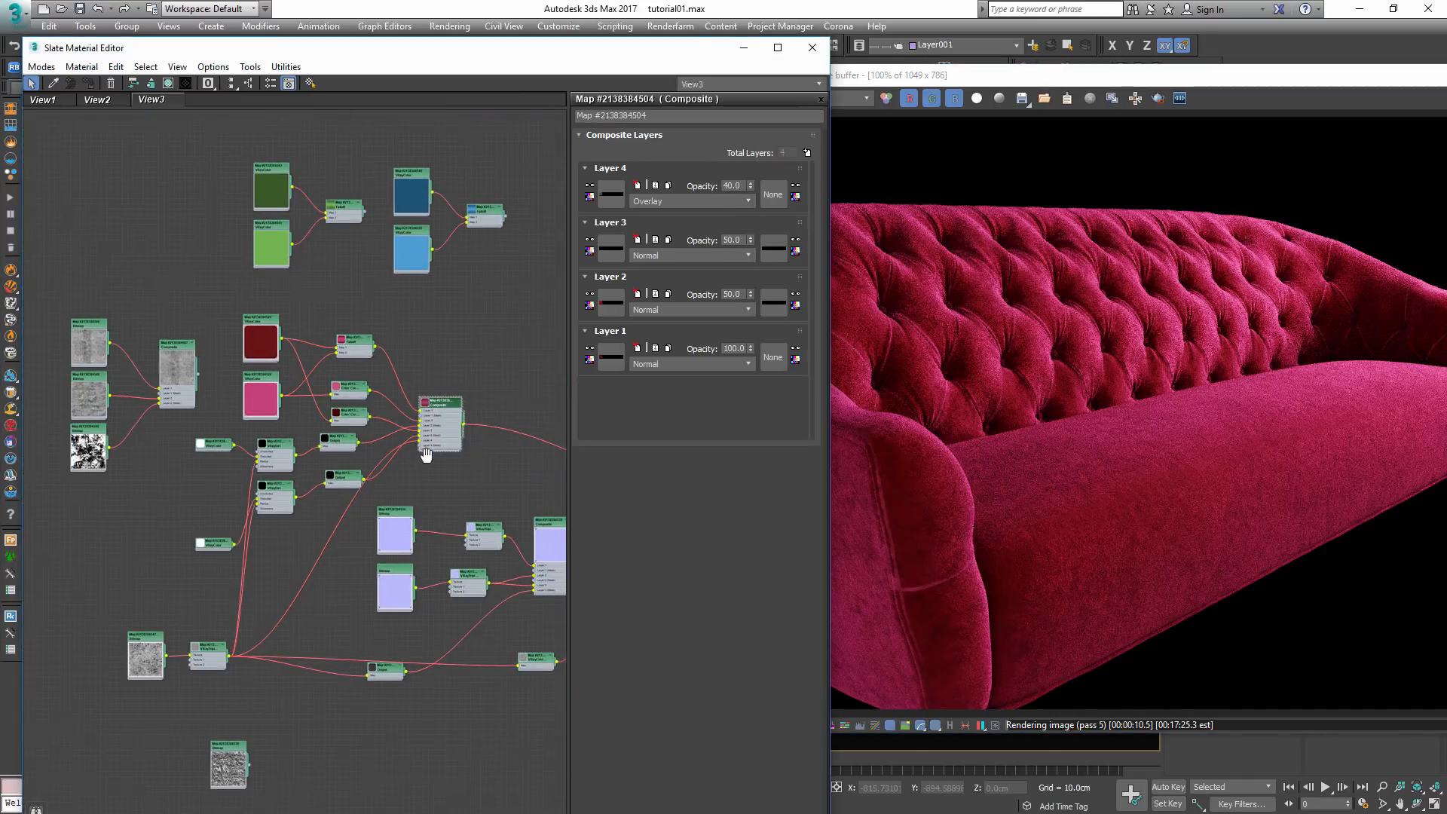
{"action": "scroll", "coordinate": [395, 415], "scroll_direction": "down", "scroll_amount": 3}
{"action": "middle_click_drag", "start_coordinate": [423, 455], "coordinate": [379, 310]}
{"action": "scroll", "coordinate": [344, 244], "scroll_direction": "up", "scroll_amount": 2}
{"action": "middle_click_drag", "start_coordinate": [515, 293], "coordinate": [377, 273]}
{"action": "left_click", "coordinate": [440, 341]}
{"action": "middle_click_drag", "start_coordinate": [426, 324], "coordinate": [561, 642]}
{"action": "scroll", "coordinate": [143, 497], "scroll_direction": "up", "scroll_amount": 1}
{"action": "scroll", "coordinate": [143, 496], "scroll_direction": "up", "scroll_amount": 3}
{"action": "middle_click_drag", "start_coordinate": [109, 612], "coordinate": [244, 421]}
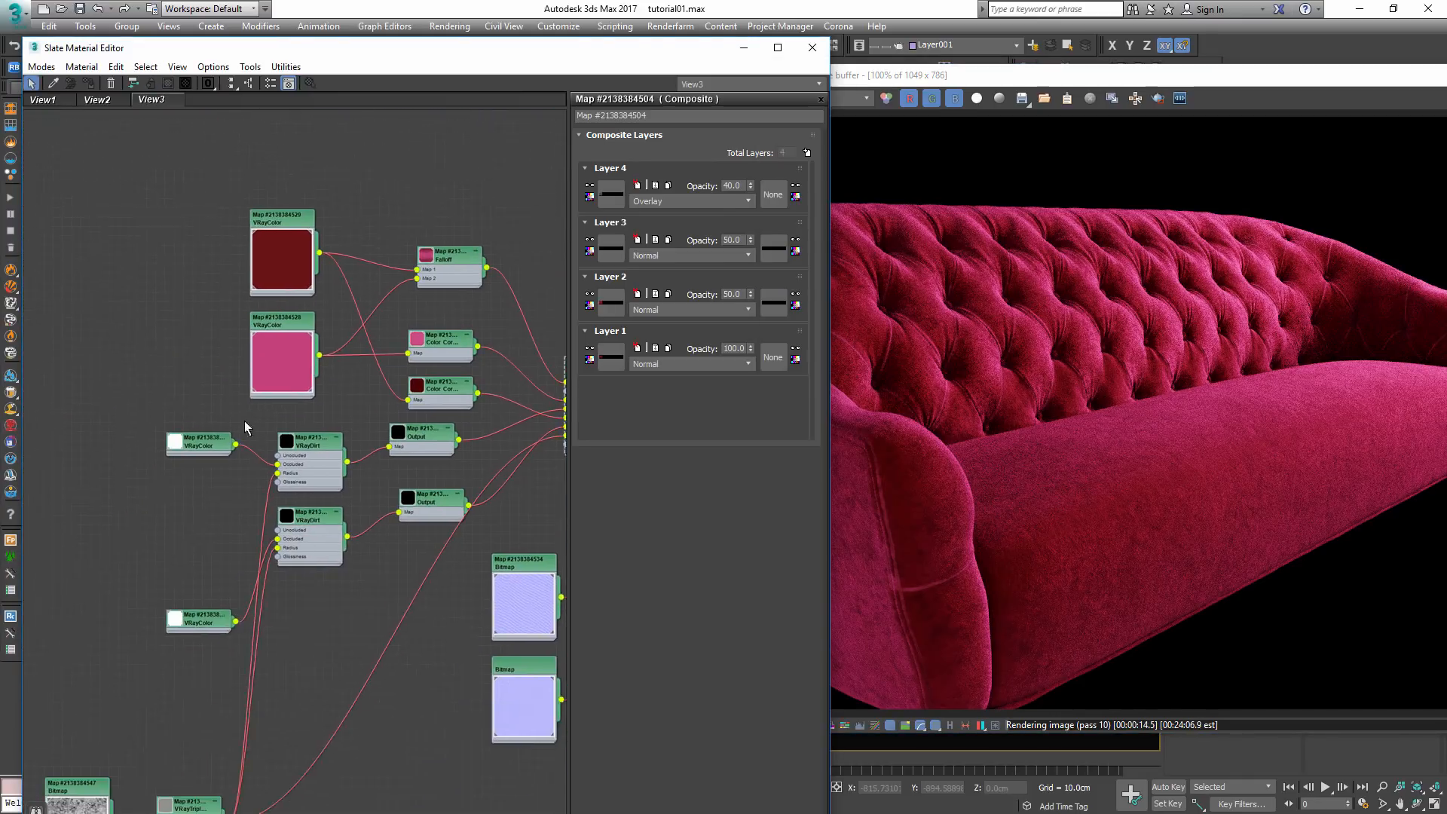
{"action": "scroll", "coordinate": [244, 420], "scroll_direction": "down", "scroll_amount": 1}
{"action": "middle_click_drag", "start_coordinate": [252, 707], "coordinate": [338, 571]}
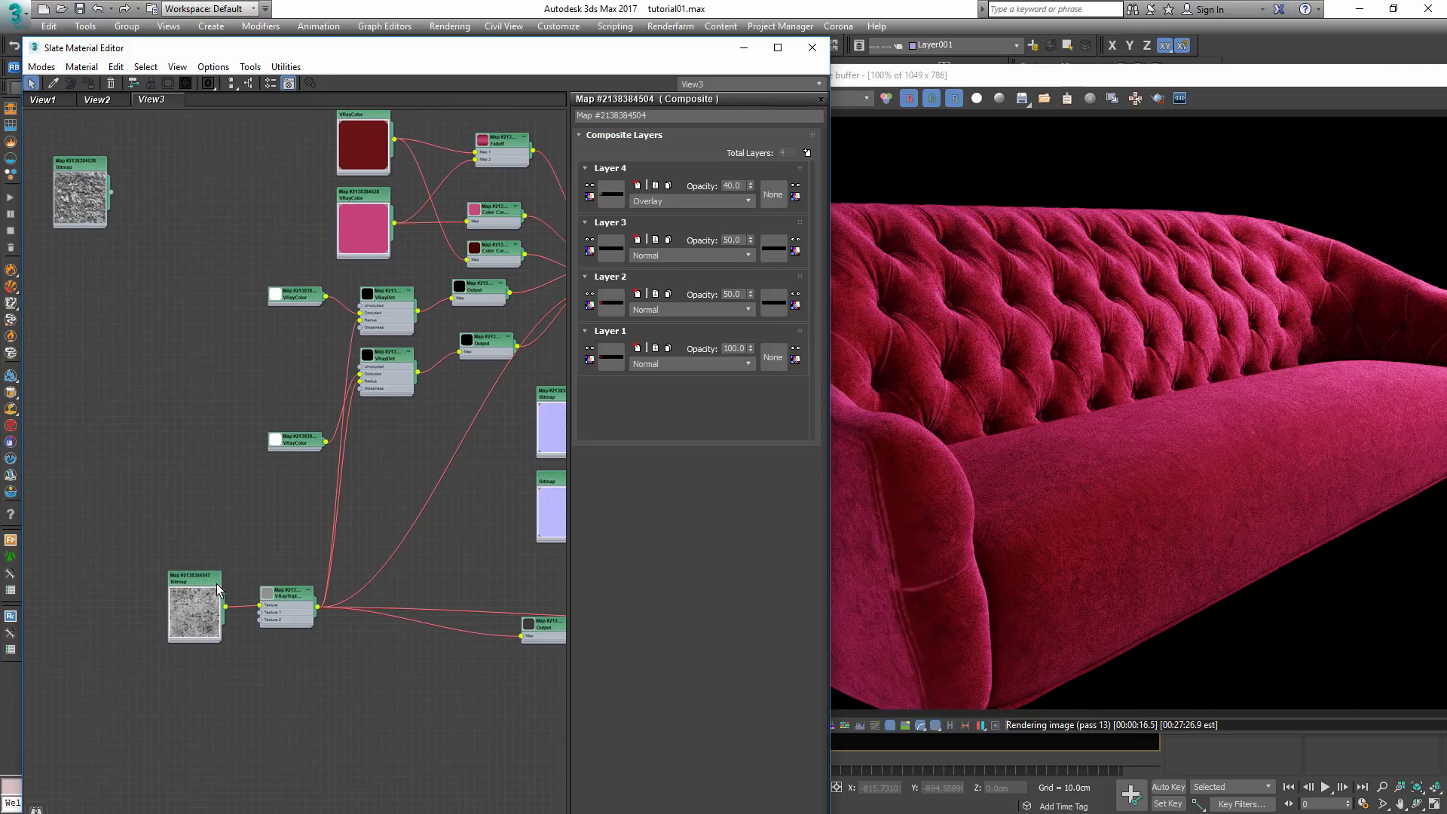
{"action": "mouse_move", "coordinate": [195, 620]}
{"action": "left_mouse_down"}
{"action": "mouse_move", "coordinate": [209, 577]}
{"action": "mouse_move", "coordinate": [184, 622]}
{"action": "mouse_move", "coordinate": [200, 603]}
{"action": "mouse_move", "coordinate": [203, 627]}
{"action": "left_mouse_up"}
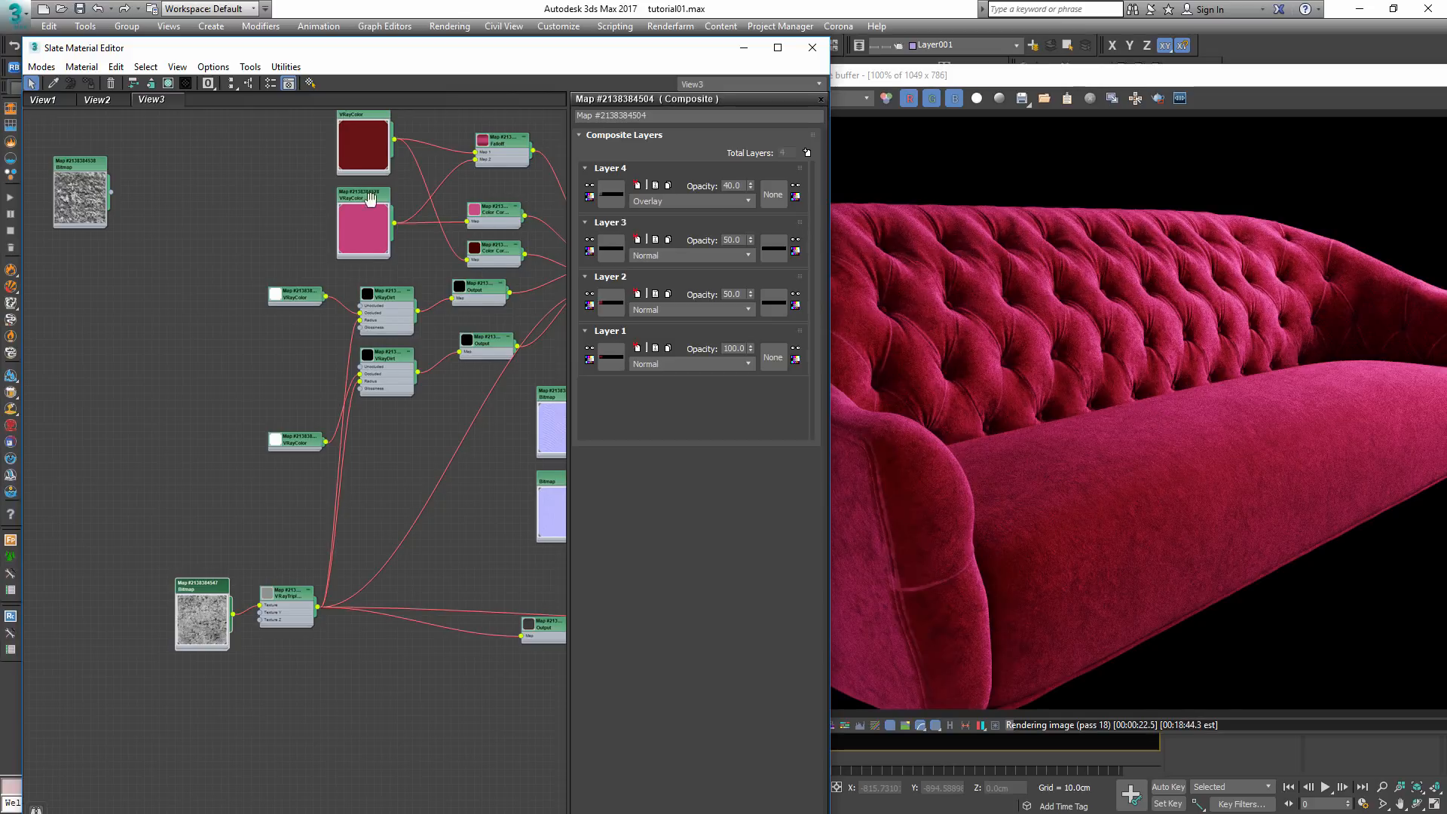
- Try an olive green for the dark red VRayColor
{"action": "middle_click_drag", "start_coordinate": [371, 198], "coordinate": [352, 270]}
{"action": "double_click", "coordinate": [346, 211]}
{"action": "left_click", "coordinate": [804, 264]}
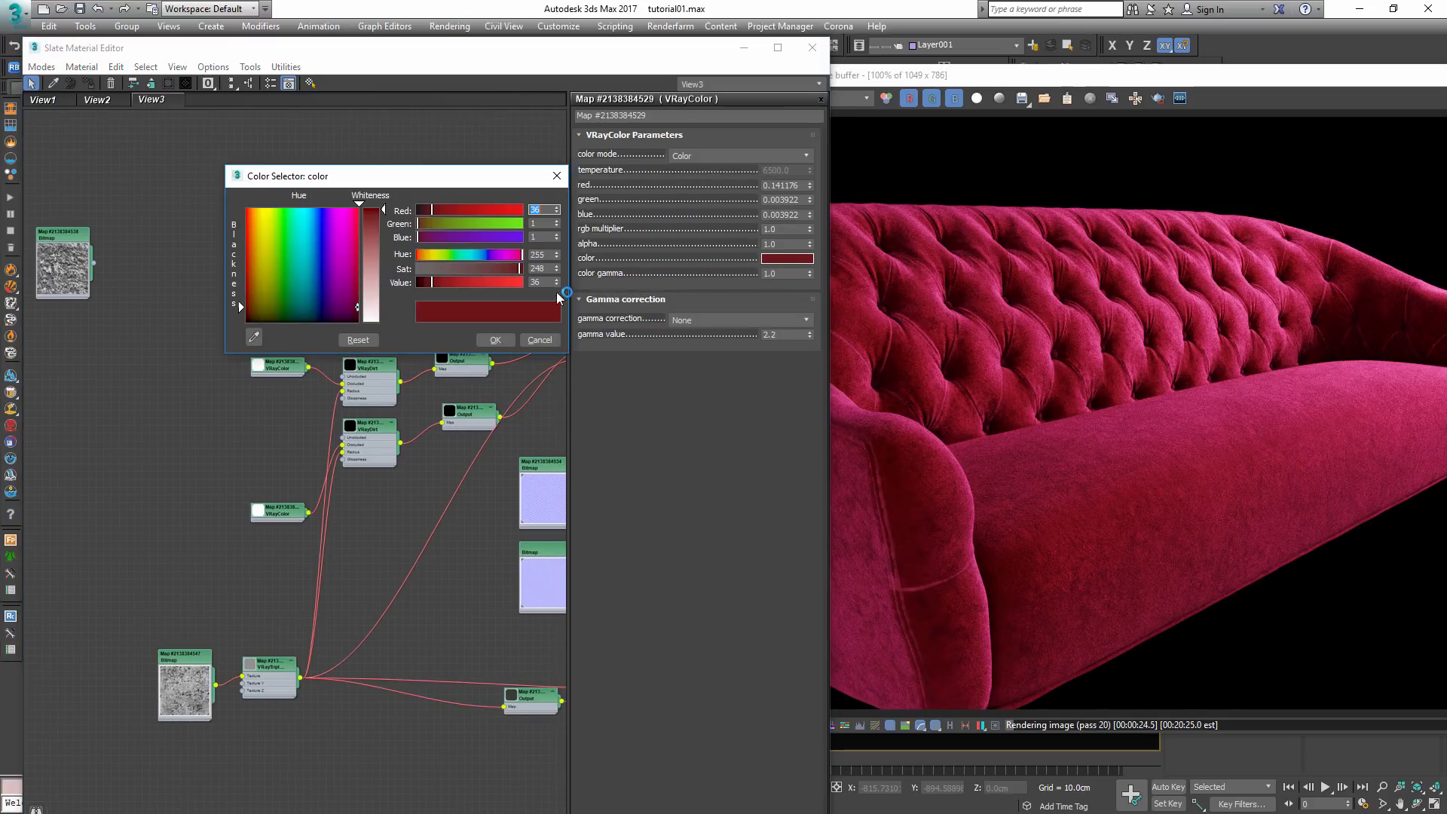
{"action": "mouse_move", "coordinate": [313, 278]}
{"action": "left_mouse_down"}
{"action": "mouse_move", "coordinate": [277, 218]}
{"action": "mouse_move", "coordinate": [274, 304]}
{"action": "left_mouse_up"}
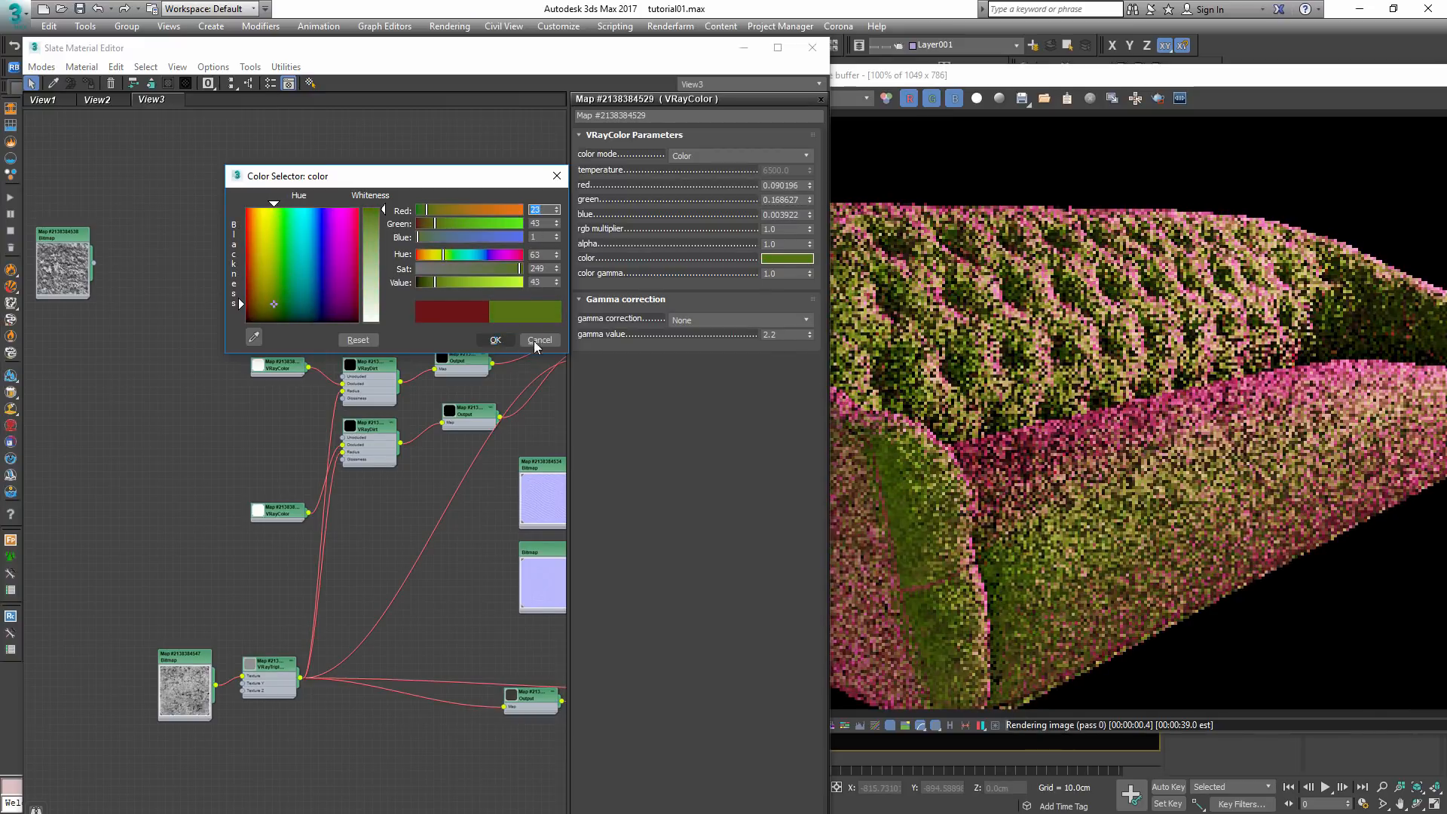
{"action": "left_click", "coordinate": [537, 339]}
- Change the dark red VRayColor to the dark green sampled from the spare green color node in the graph
{"action": "middle_click_drag", "start_coordinate": [347, 194], "coordinate": [305, 523]}
{"action": "scroll", "coordinate": [367, 264], "scroll_direction": "down", "scroll_amount": 2}
{"action": "middle_click_drag", "start_coordinate": [383, 233], "coordinate": [377, 455]}
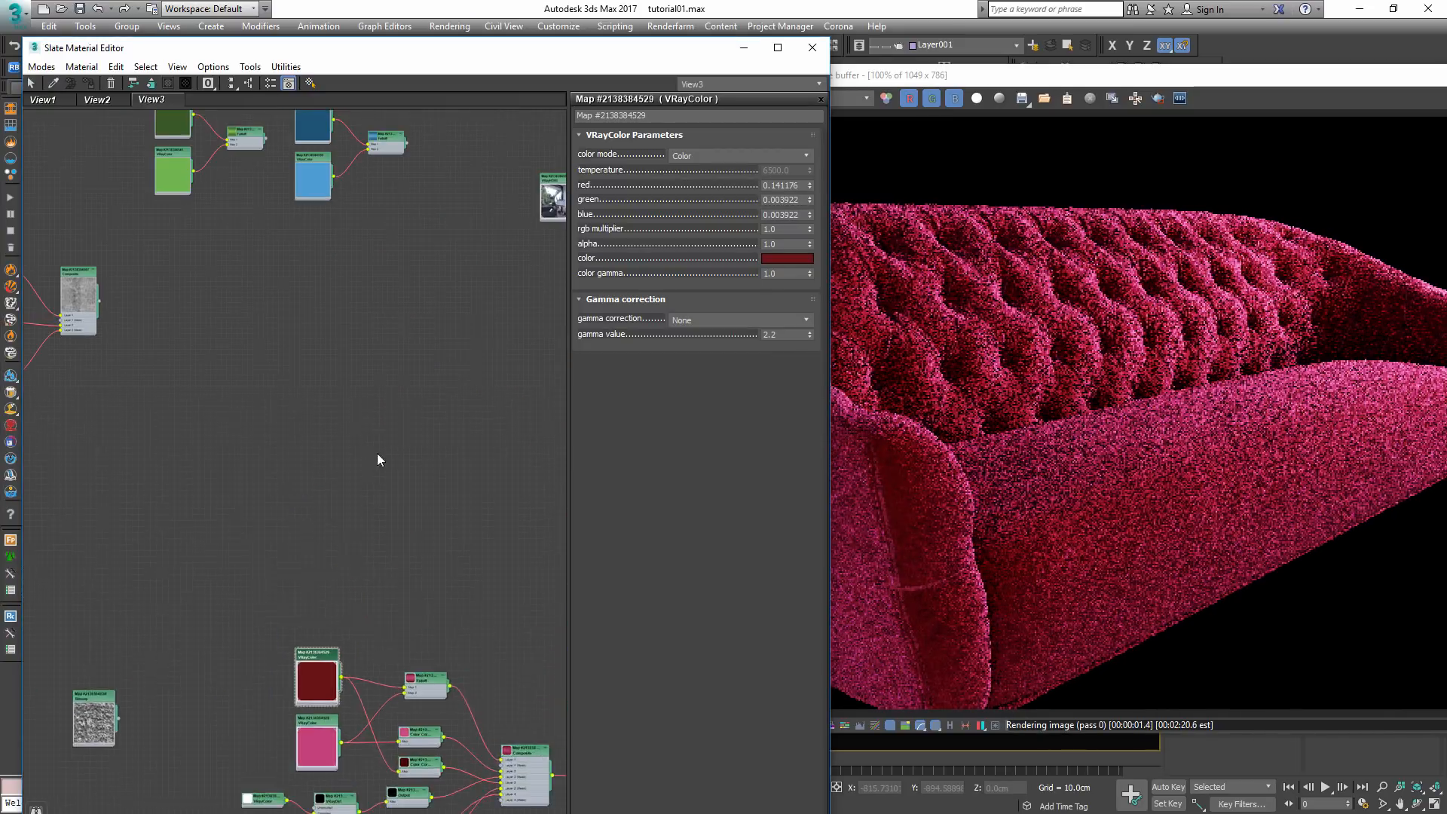
{"action": "middle_click_drag", "start_coordinate": [528, 266], "coordinate": [578, 454]}
{"action": "left_click", "coordinate": [774, 259]}
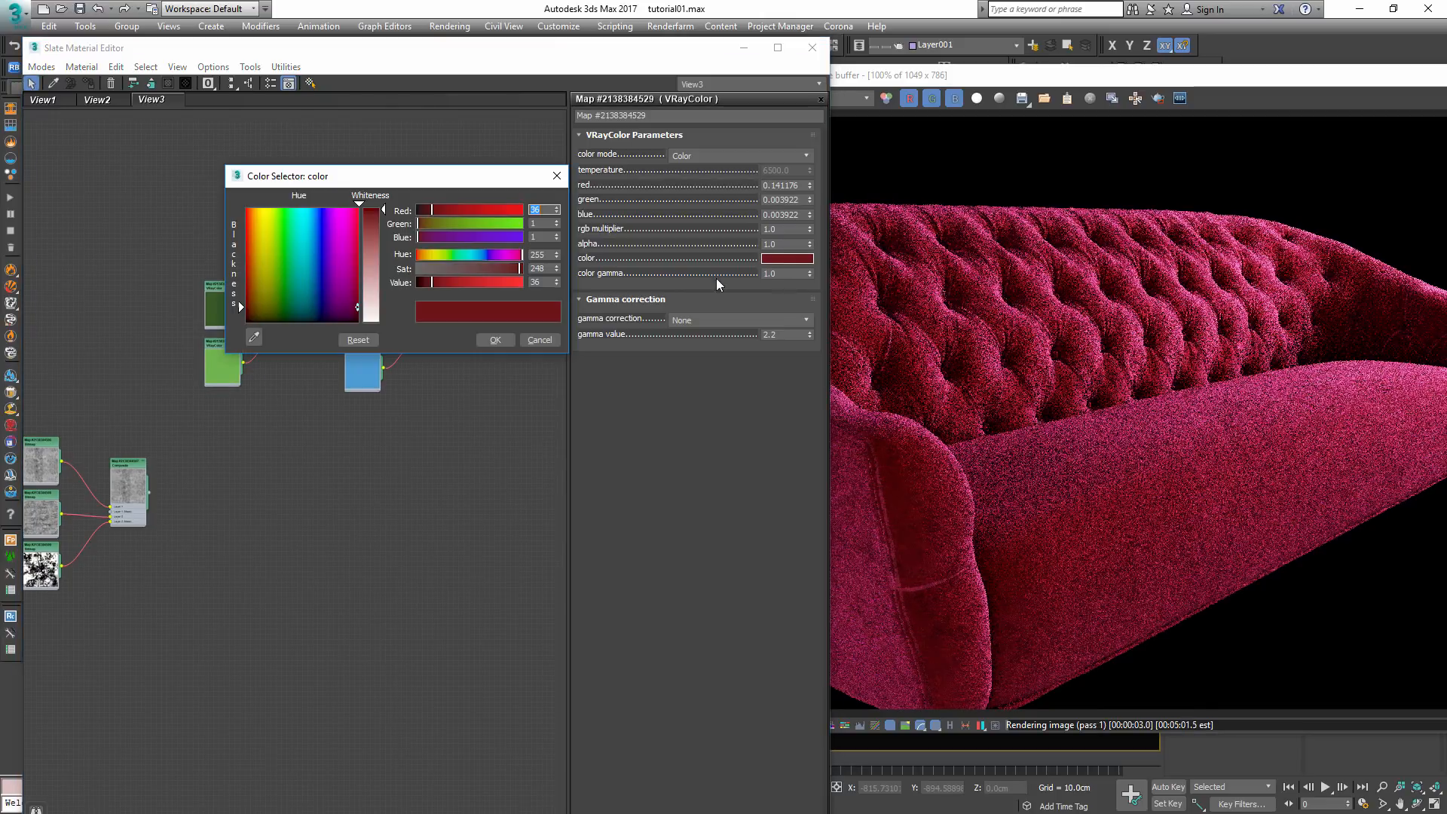
{"action": "left_click", "coordinate": [254, 337]}
{"action": "left_click", "coordinate": [217, 299]}
{"action": "left_click", "coordinate": [497, 341]}
- Move the spare green nodes beside the velvet colors and change the pink VRayColor to their sampled light green
{"action": "left_click_drag", "start_coordinate": [183, 264], "coordinate": [420, 747]}
{"action": "middle_click_drag", "start_coordinate": [407, 792], "coordinate": [395, 464]}
{"action": "scroll", "coordinate": [377, 528], "scroll_direction": "up", "scroll_amount": 2}
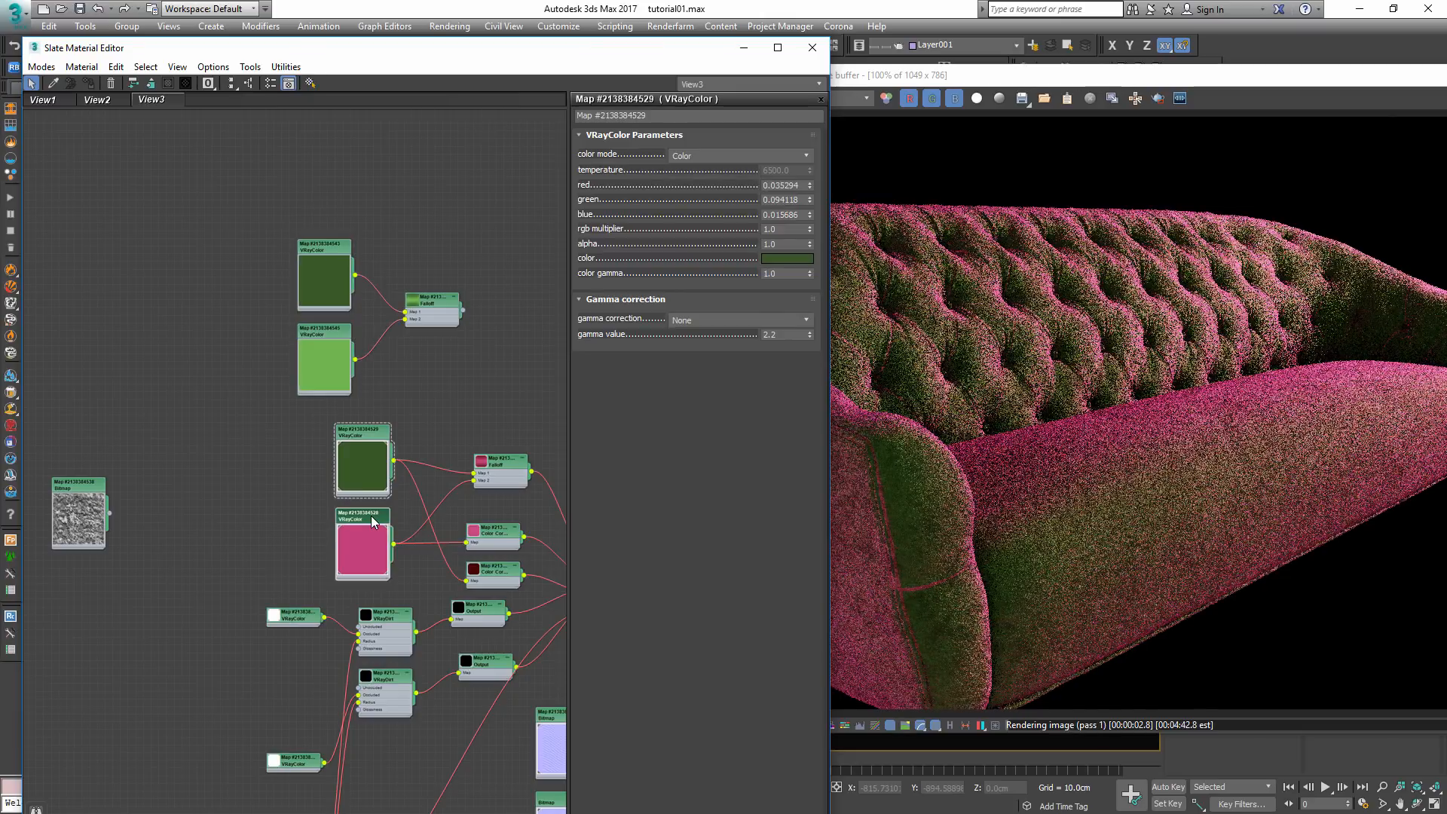
{"action": "left_click", "coordinate": [371, 519]}
{"action": "left_click", "coordinate": [785, 259]}
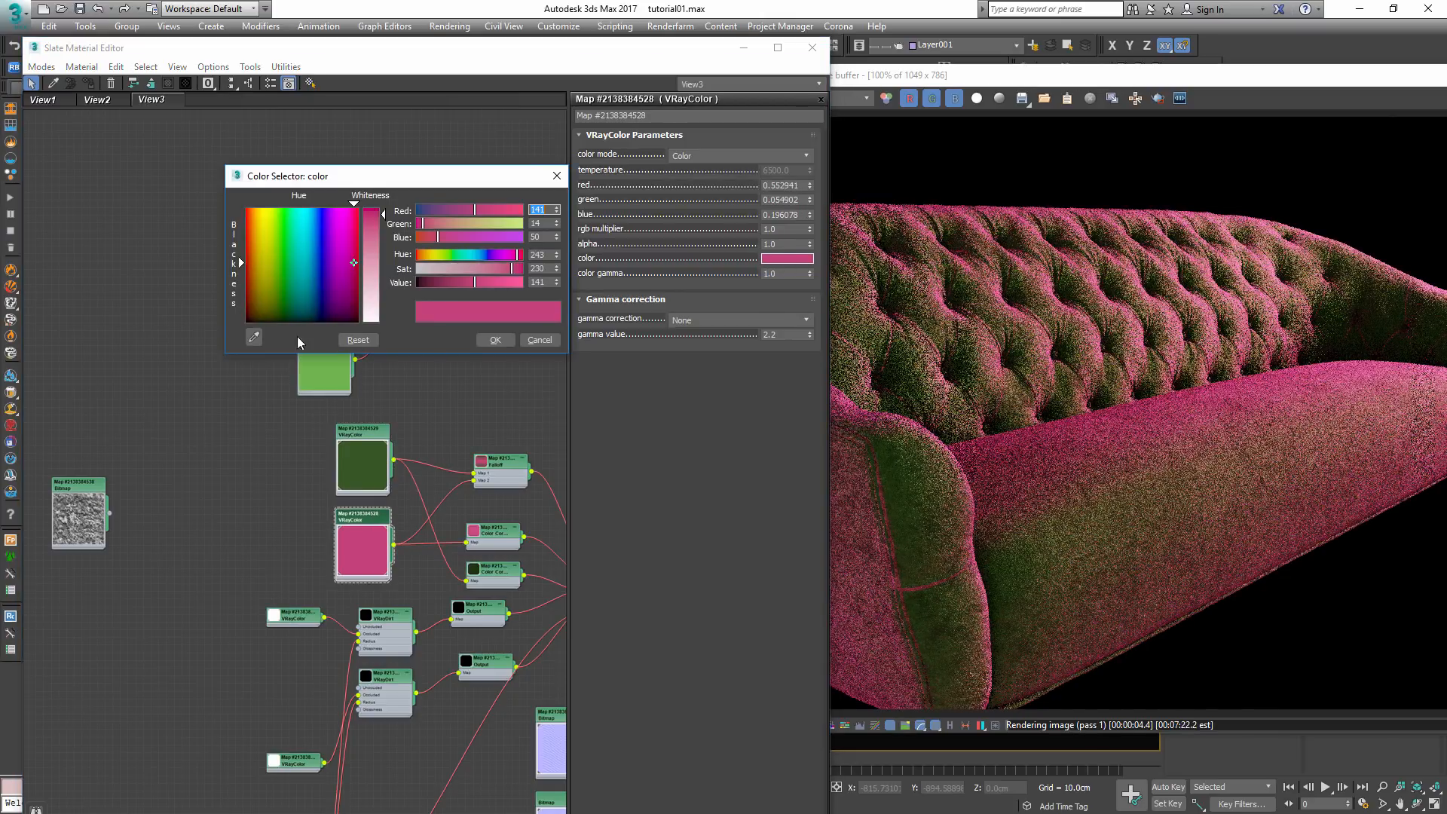
{"action": "left_click", "coordinate": [254, 337]}
{"action": "left_click", "coordinate": [325, 374]}
{"action": "left_click", "coordinate": [498, 349]}
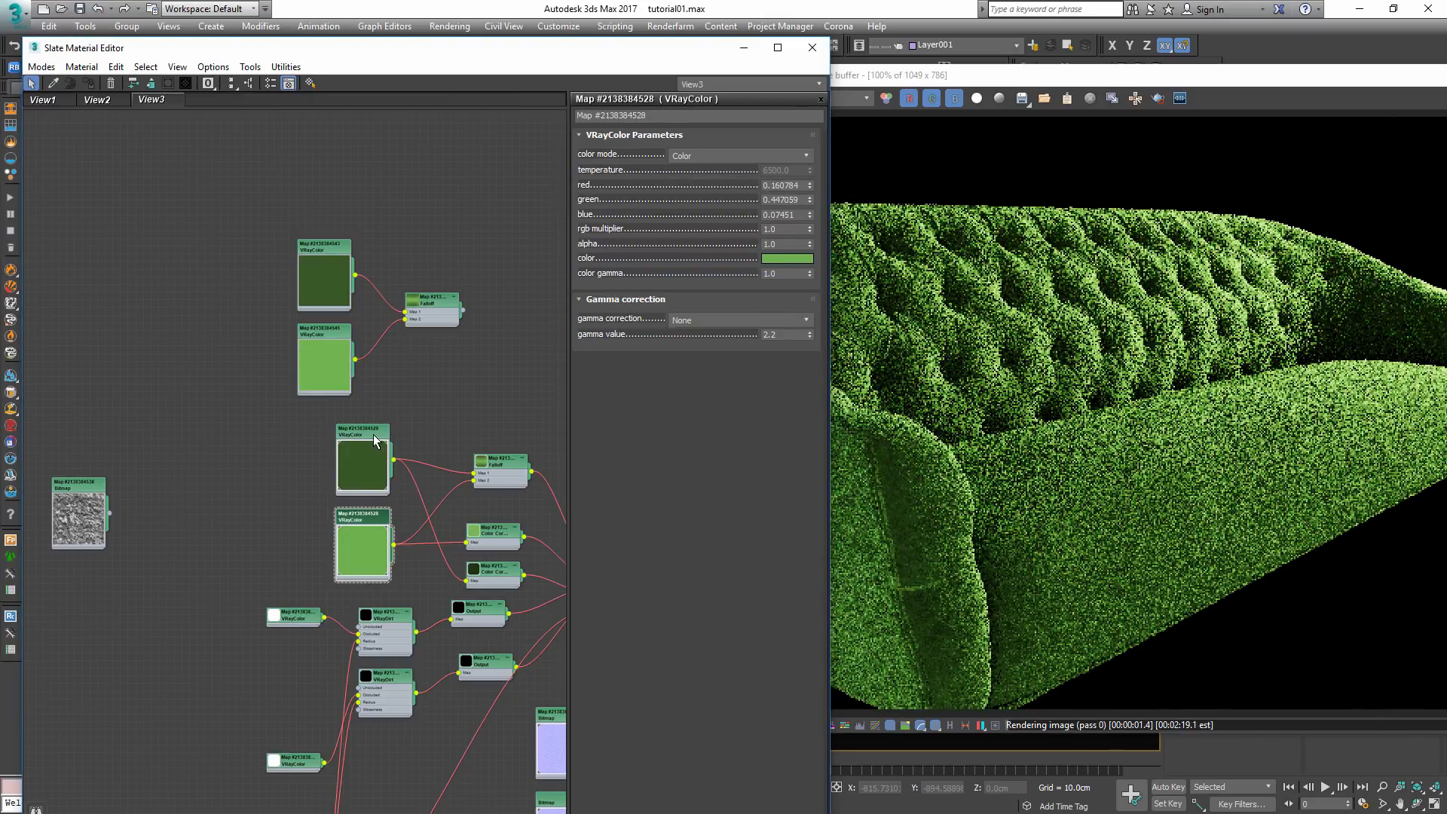
- Lower the saturation of the velvet's dark green VRayColor to 185
{"action": "left_click", "coordinate": [375, 441]}
{"action": "left_click", "coordinate": [785, 258]}
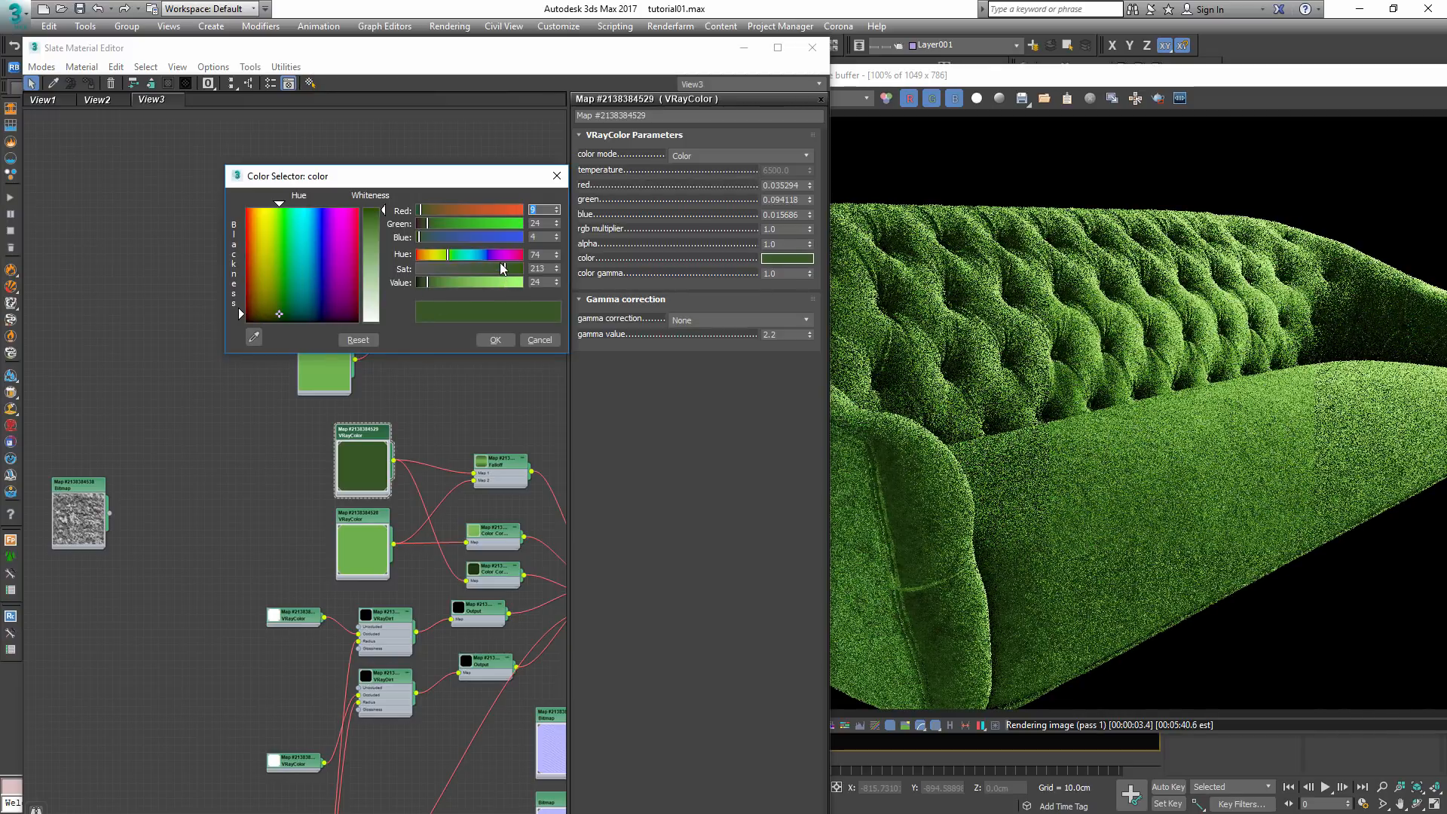
{"action": "left_click_drag", "start_coordinate": [503, 267], "coordinate": [493, 268]}
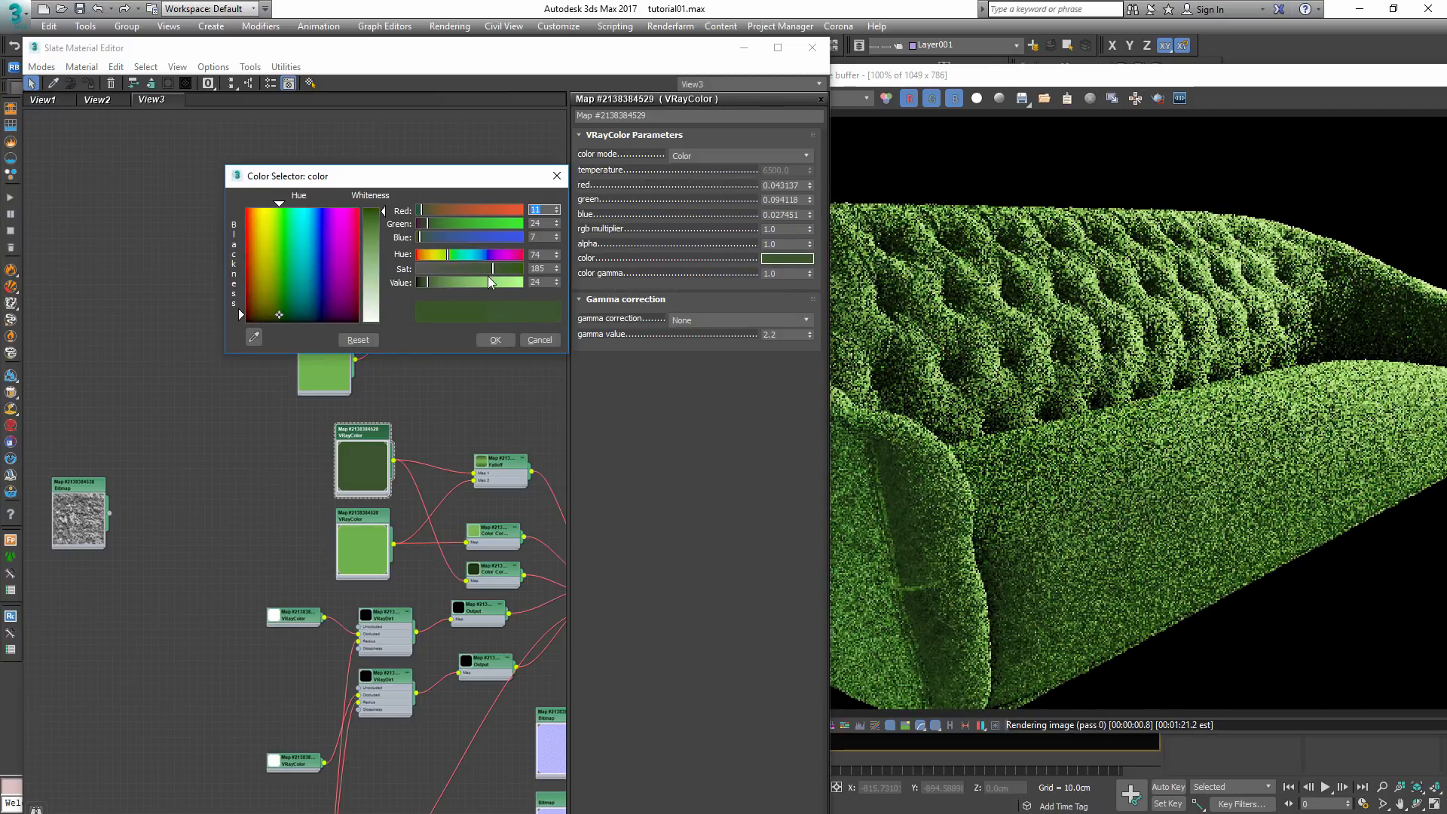
{"action": "left_click", "coordinate": [496, 340]}
- Desaturate and darken the velvet's light green VRayColor to red 0.160784, green 0.380392, blue 0.090196, and close the material editor
{"action": "double_click", "coordinate": [360, 528]}
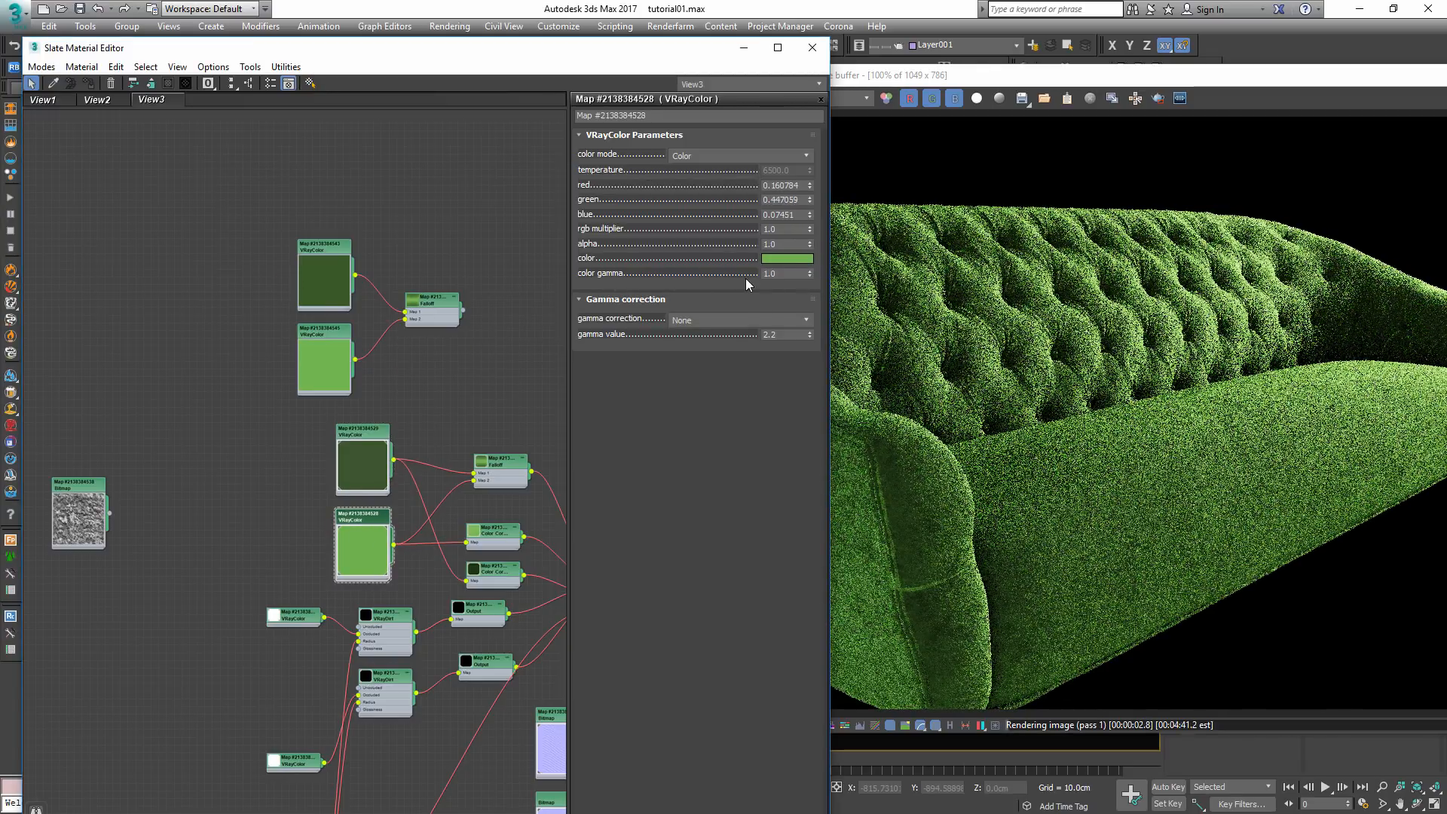
{"action": "left_click", "coordinate": [784, 259]}
{"action": "left_click_drag", "start_coordinate": [463, 282], "coordinate": [455, 282]}
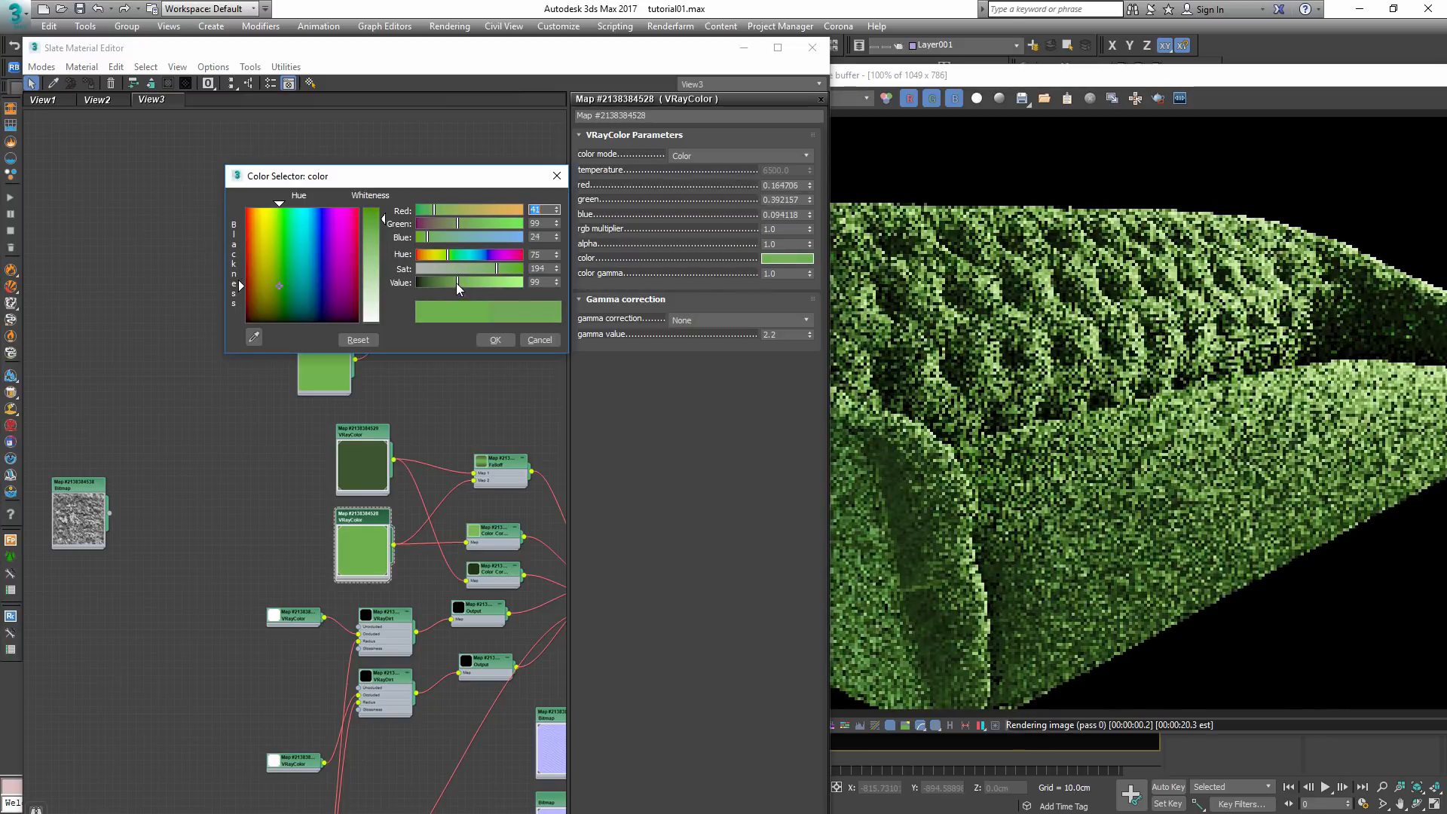
{"action": "left_click", "coordinate": [495, 340]}
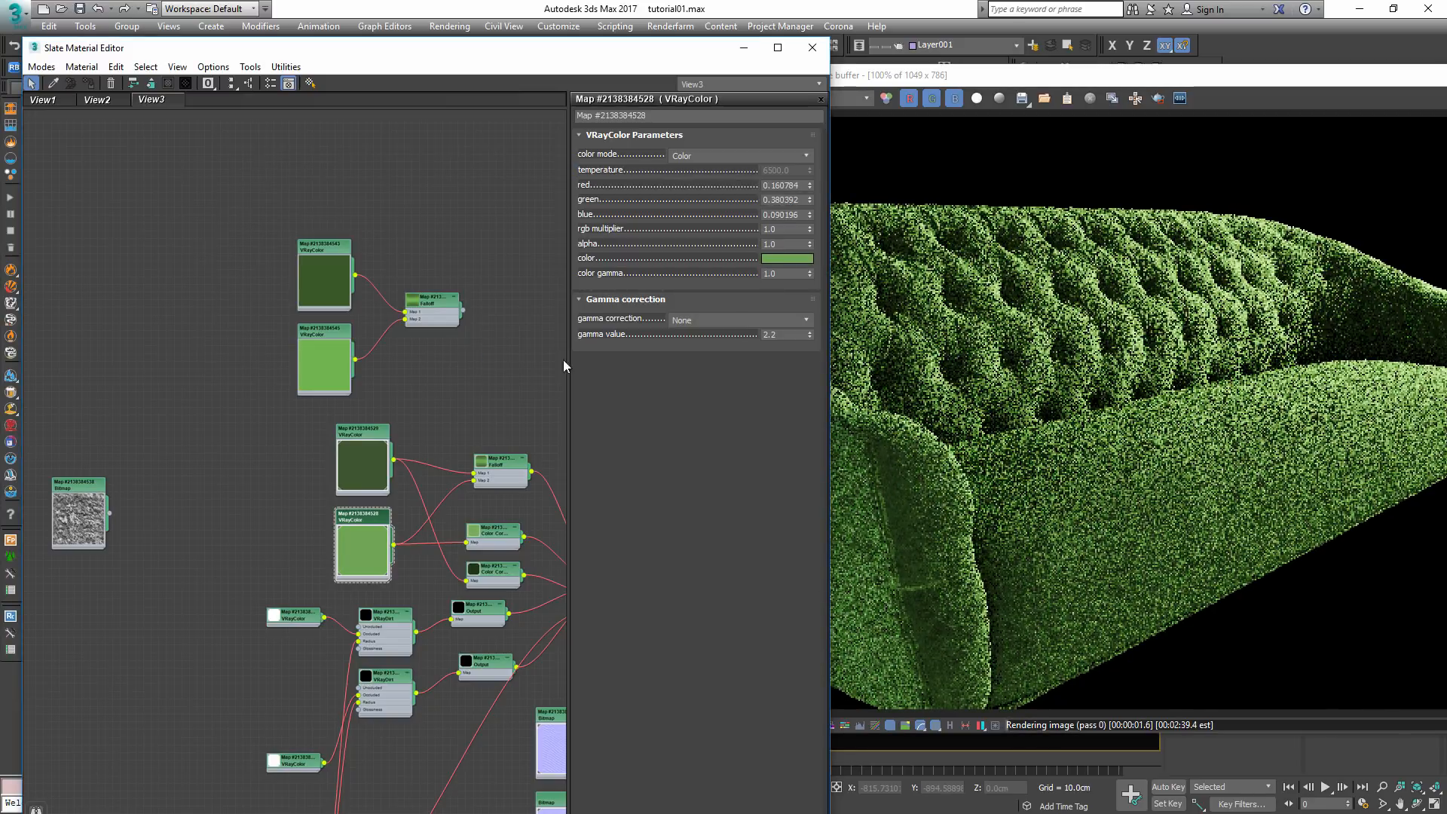
{"action": "left_click", "coordinate": [812, 47]}
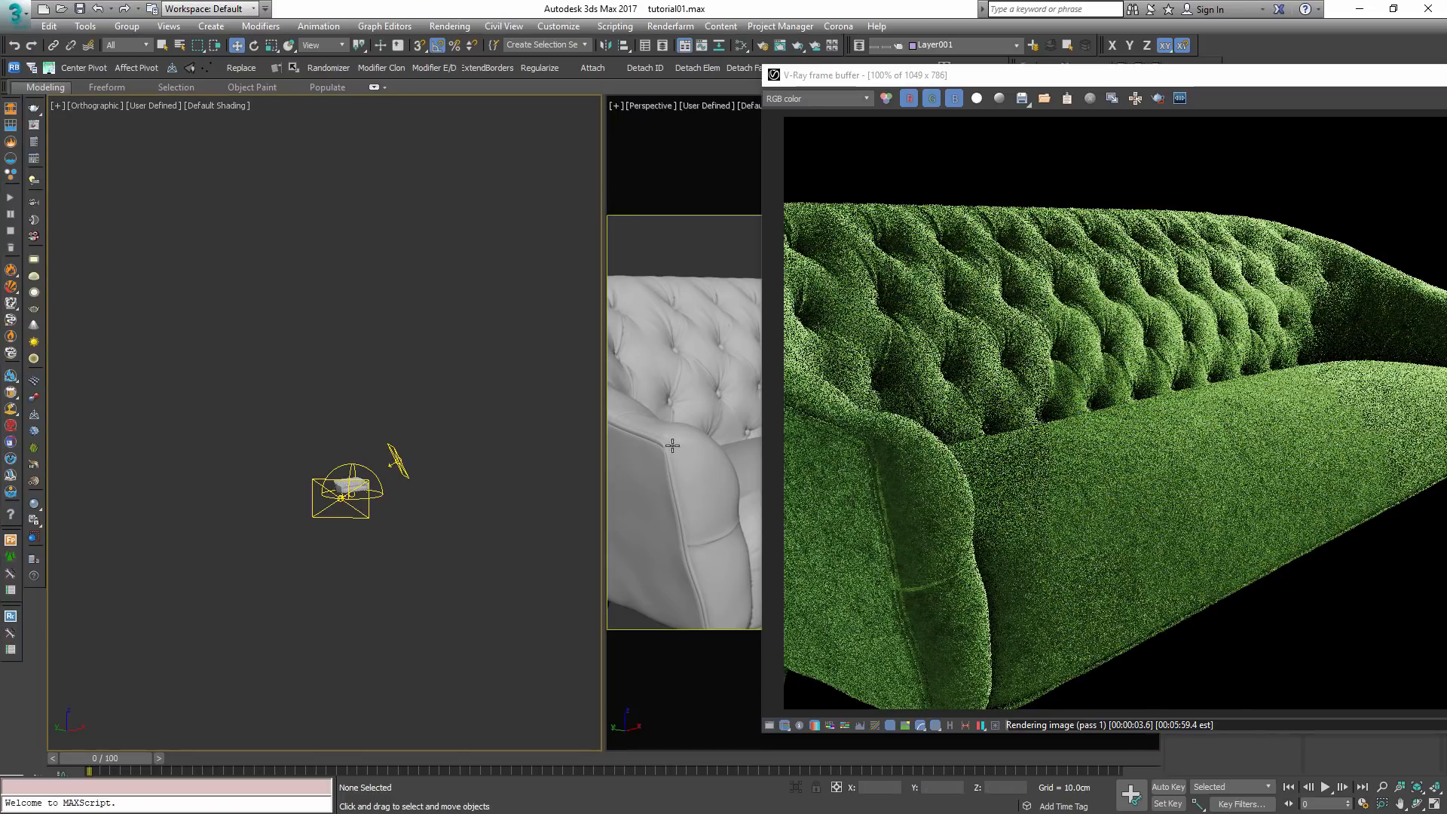
- Enlarge the perspective viewport and make the large plane light VRayLight003 in front of the sofa invisible
{"action": "left_click_drag", "start_coordinate": [603, 456], "coordinate": [194, 455]}
{"action": "scroll", "coordinate": [504, 482], "scroll_direction": "down", "scroll_amount": 5}
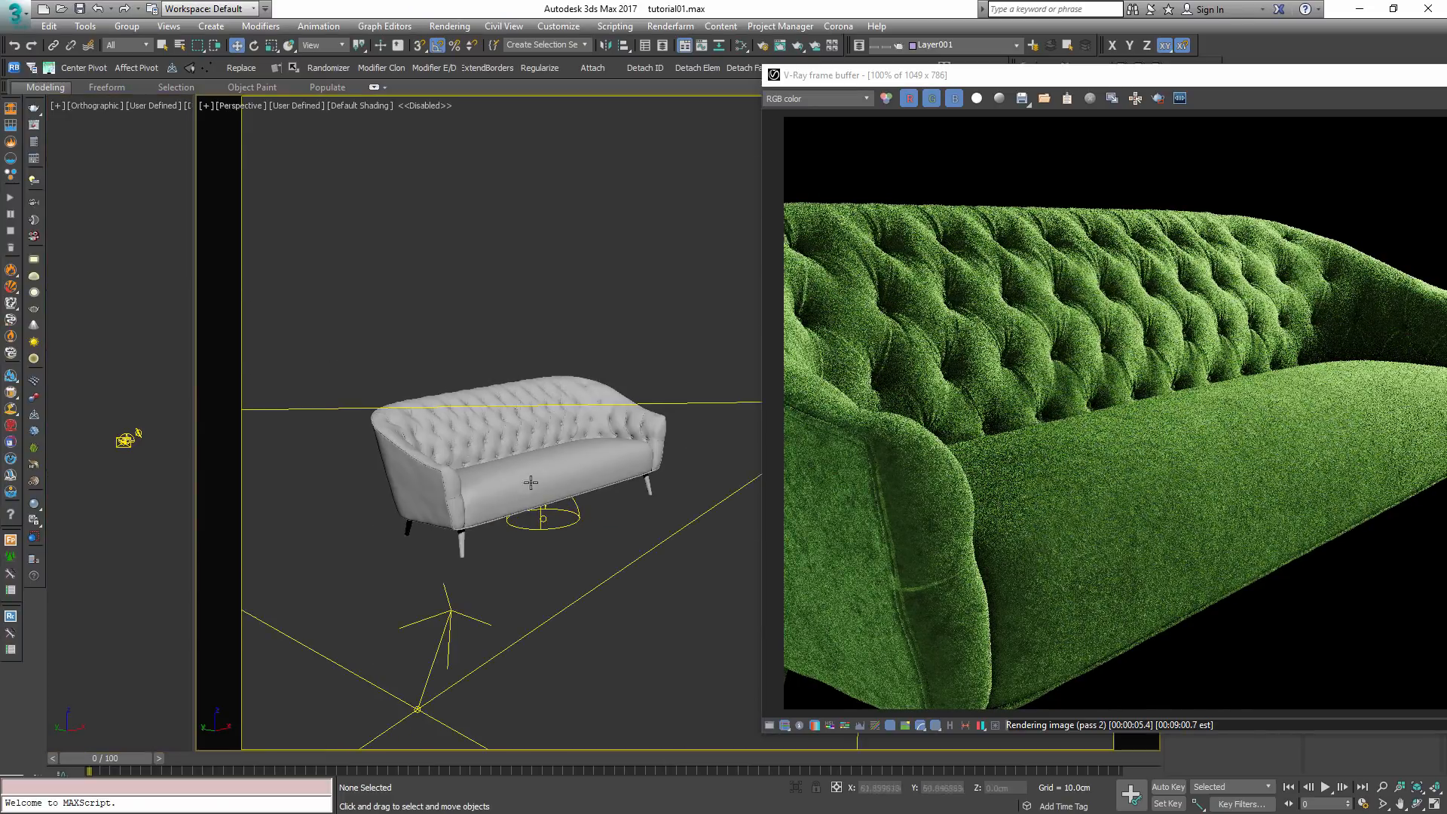
{"action": "middle_click_drag", "start_coordinate": [530, 481], "coordinate": [471, 460], "text": "alt"}
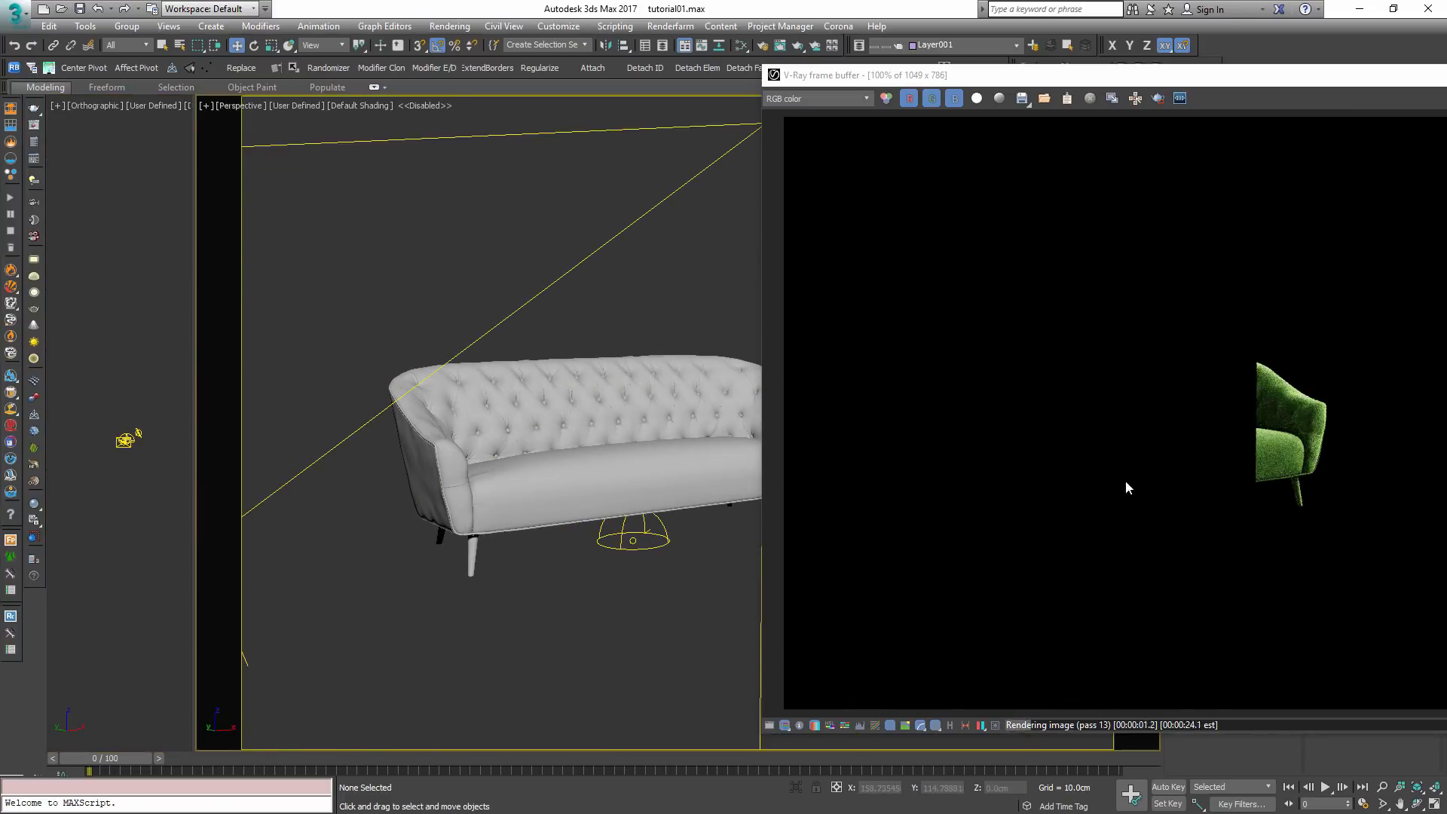
{"action": "scroll", "coordinate": [612, 486], "scroll_direction": "down", "scroll_amount": 8}
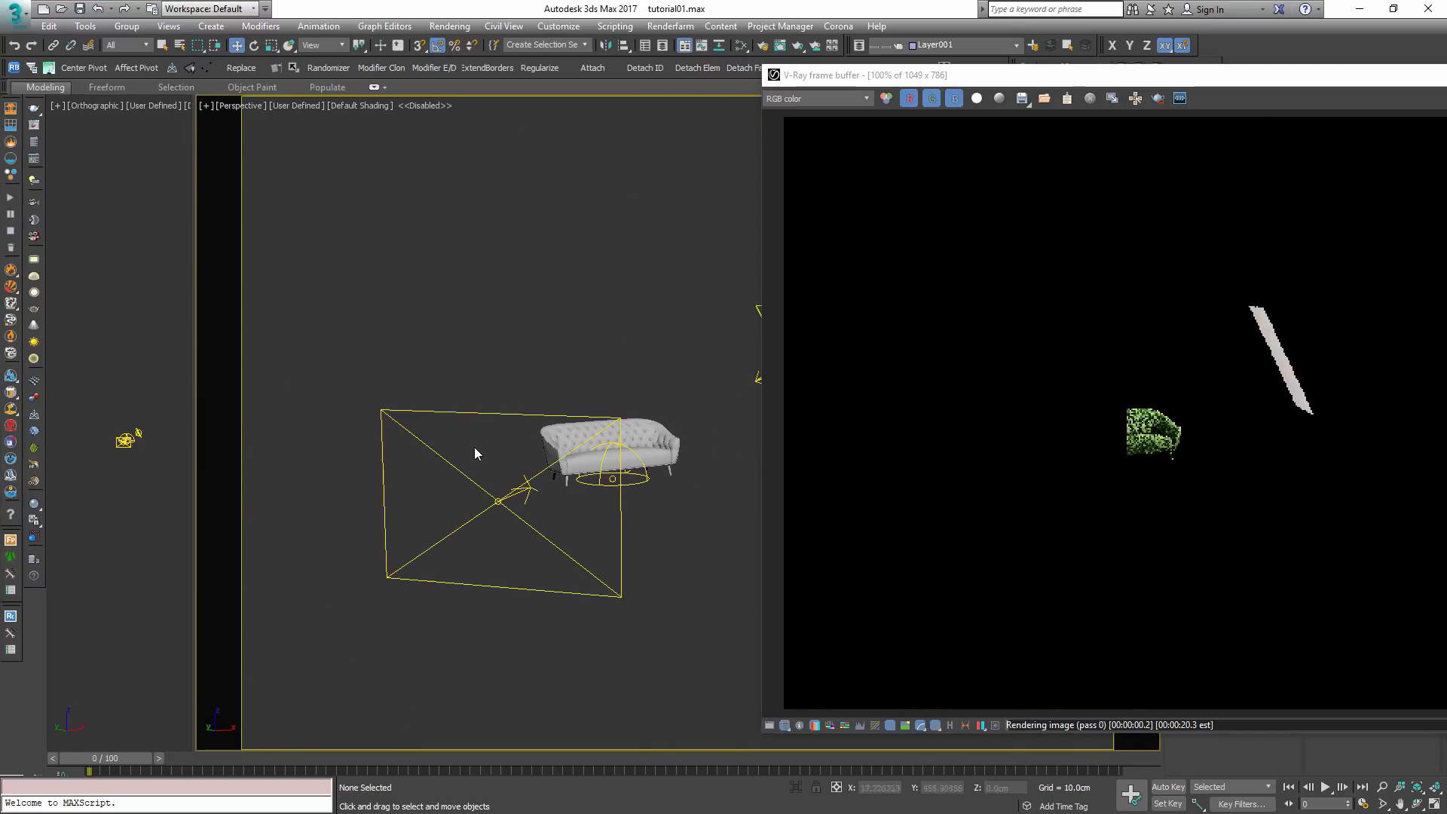
{"action": "left_click", "coordinate": [500, 499]}
{"action": "left_click", "coordinate": [1124, 82]}
{"action": "left_click_drag", "start_coordinate": [1124, 81], "coordinate": [730, 121]}
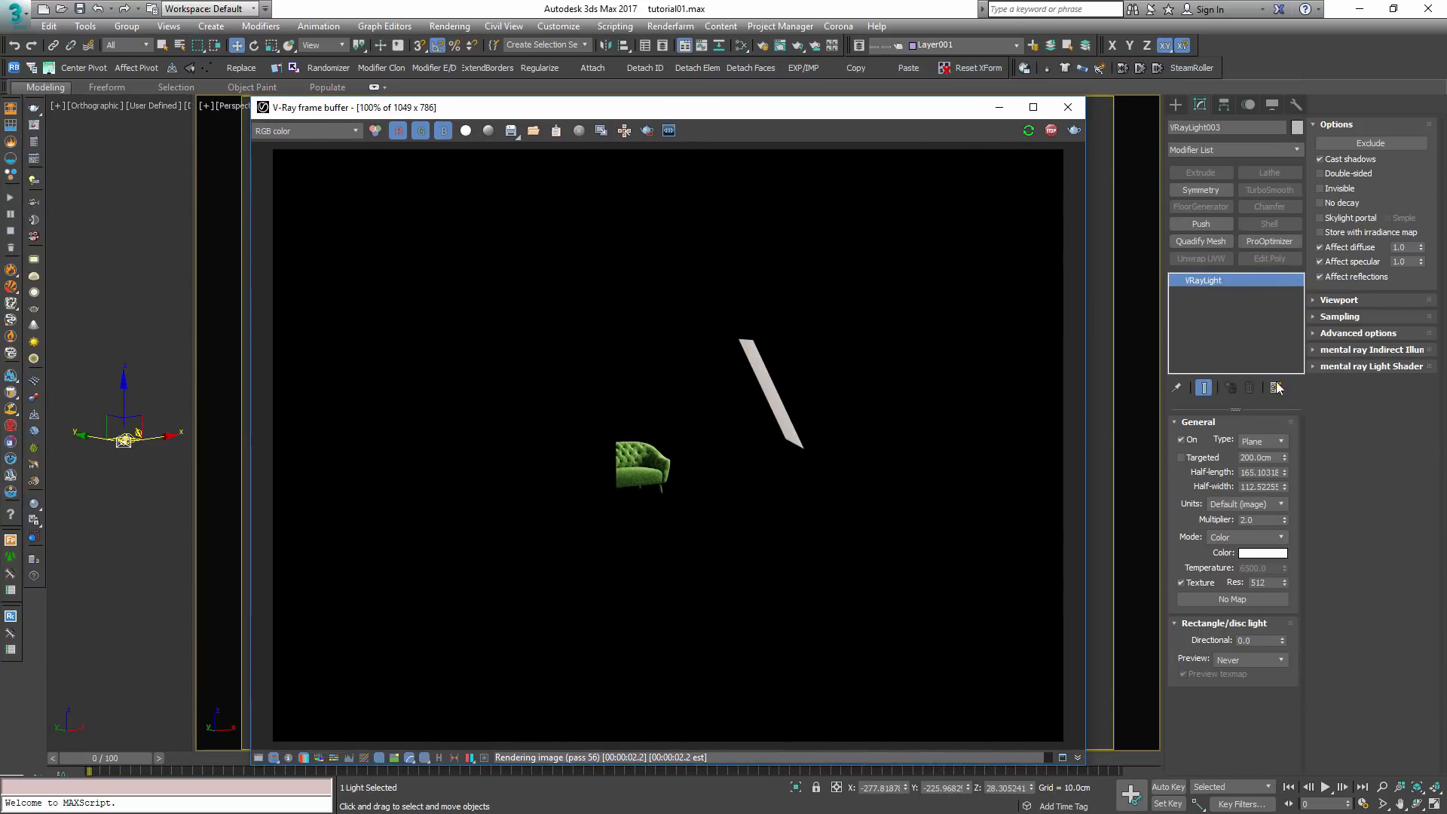
{"action": "left_click", "coordinate": [1198, 625]}
{"action": "left_click", "coordinate": [1204, 708]}
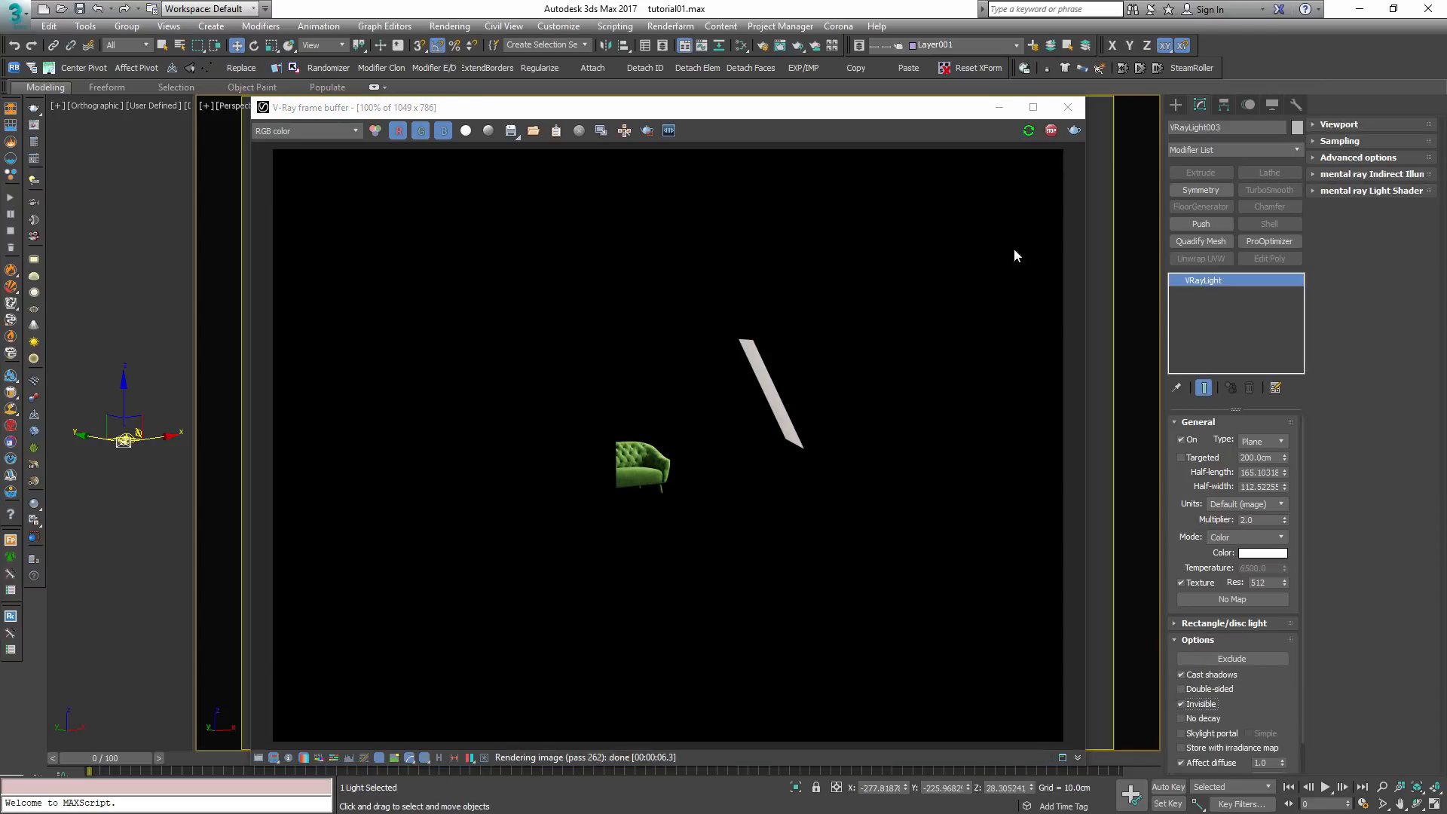
- Make the slanted plane light VRayLight002 beside the sofa invisible in the render as well
{"action": "left_click_drag", "start_coordinate": [907, 112], "coordinate": [850, 365]}
{"action": "left_click", "coordinate": [773, 327]}
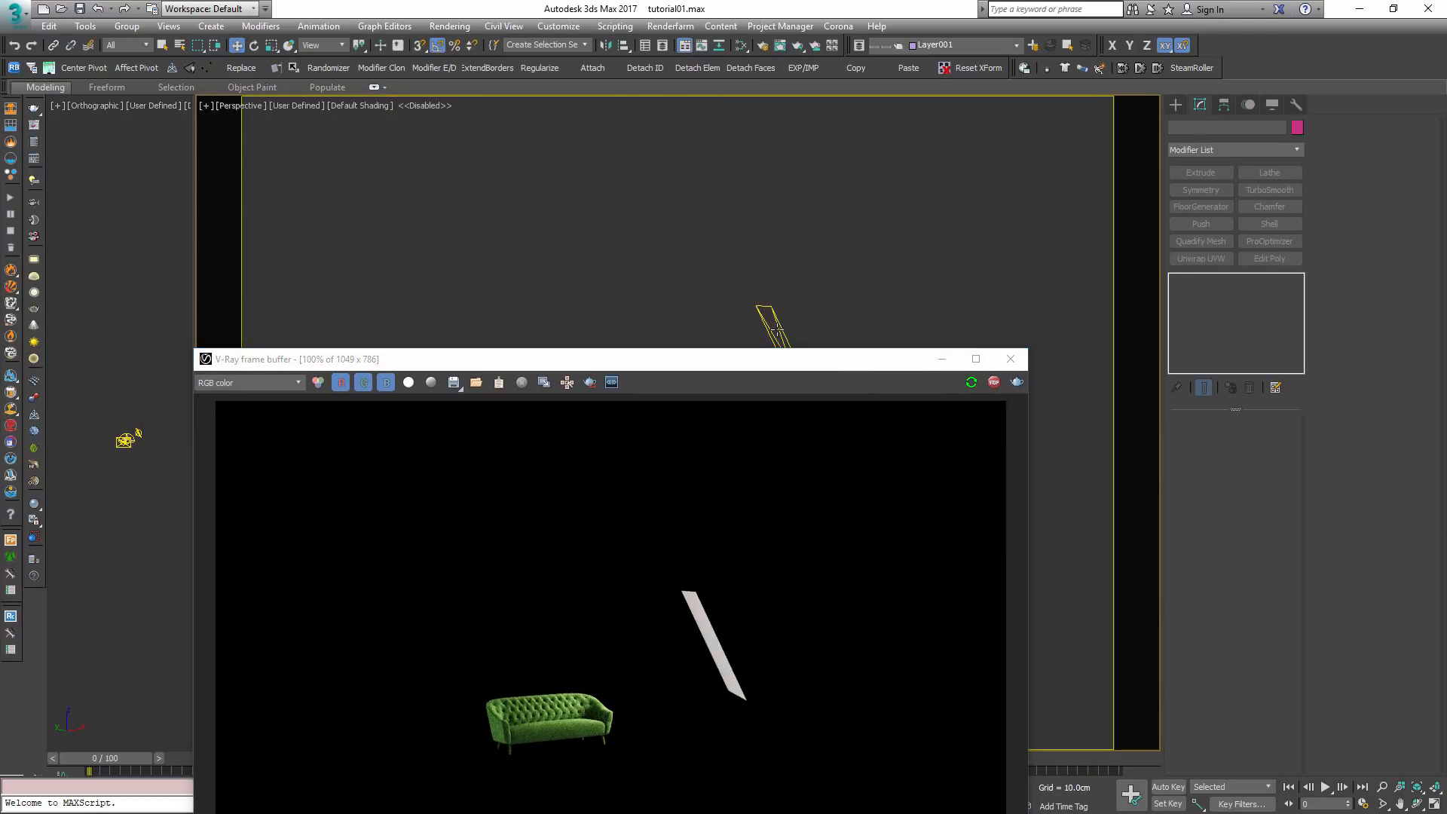
{"action": "left_click", "coordinate": [769, 323]}
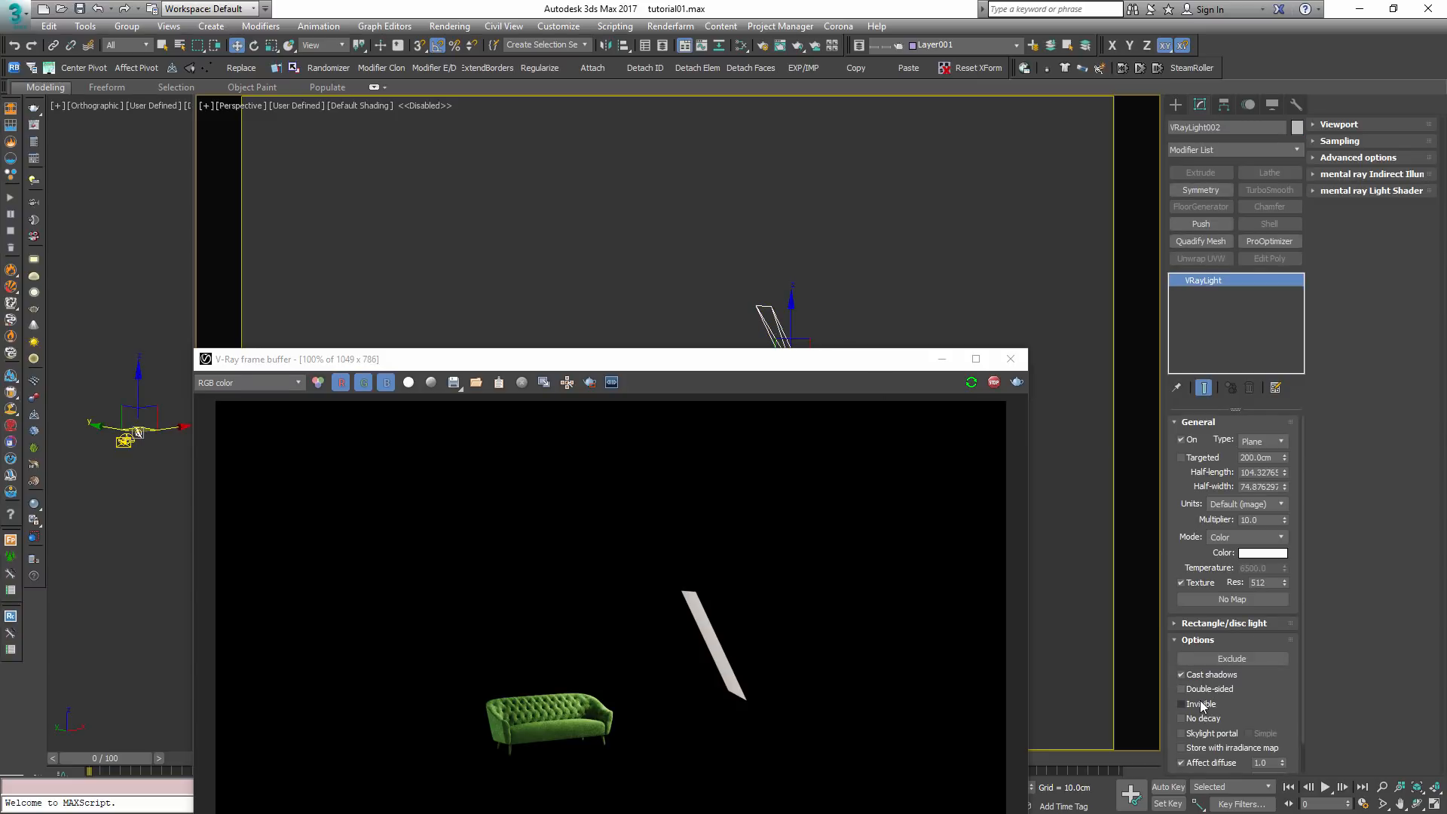
{"action": "left_click", "coordinate": [971, 382]}
{"action": "left_click", "coordinate": [892, 206]}
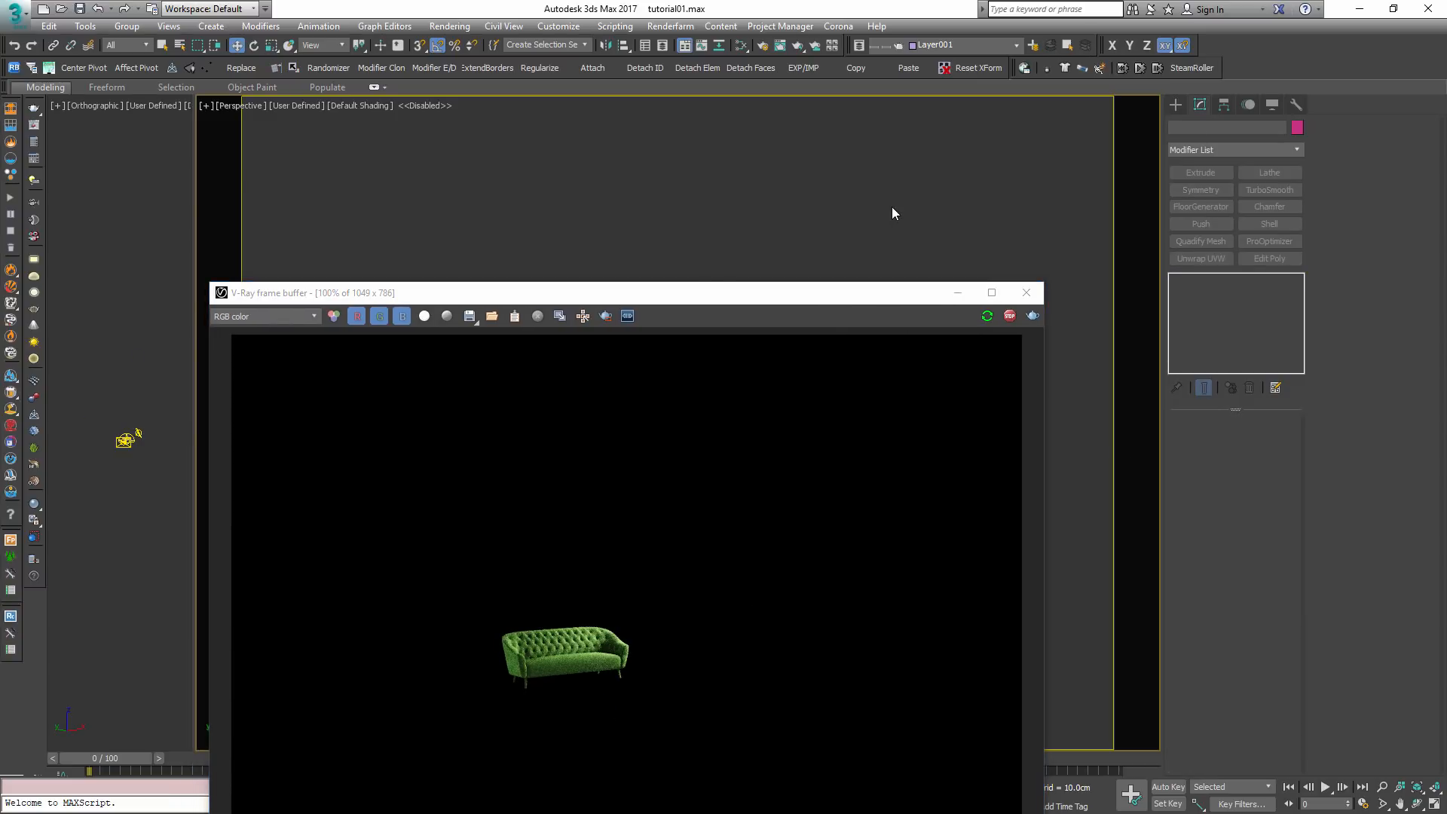
- Set the environment background color to a neutral grey with a value of 82
{"action": "key", "text": "8"}
{"action": "left_click", "coordinate": [499, 197]}
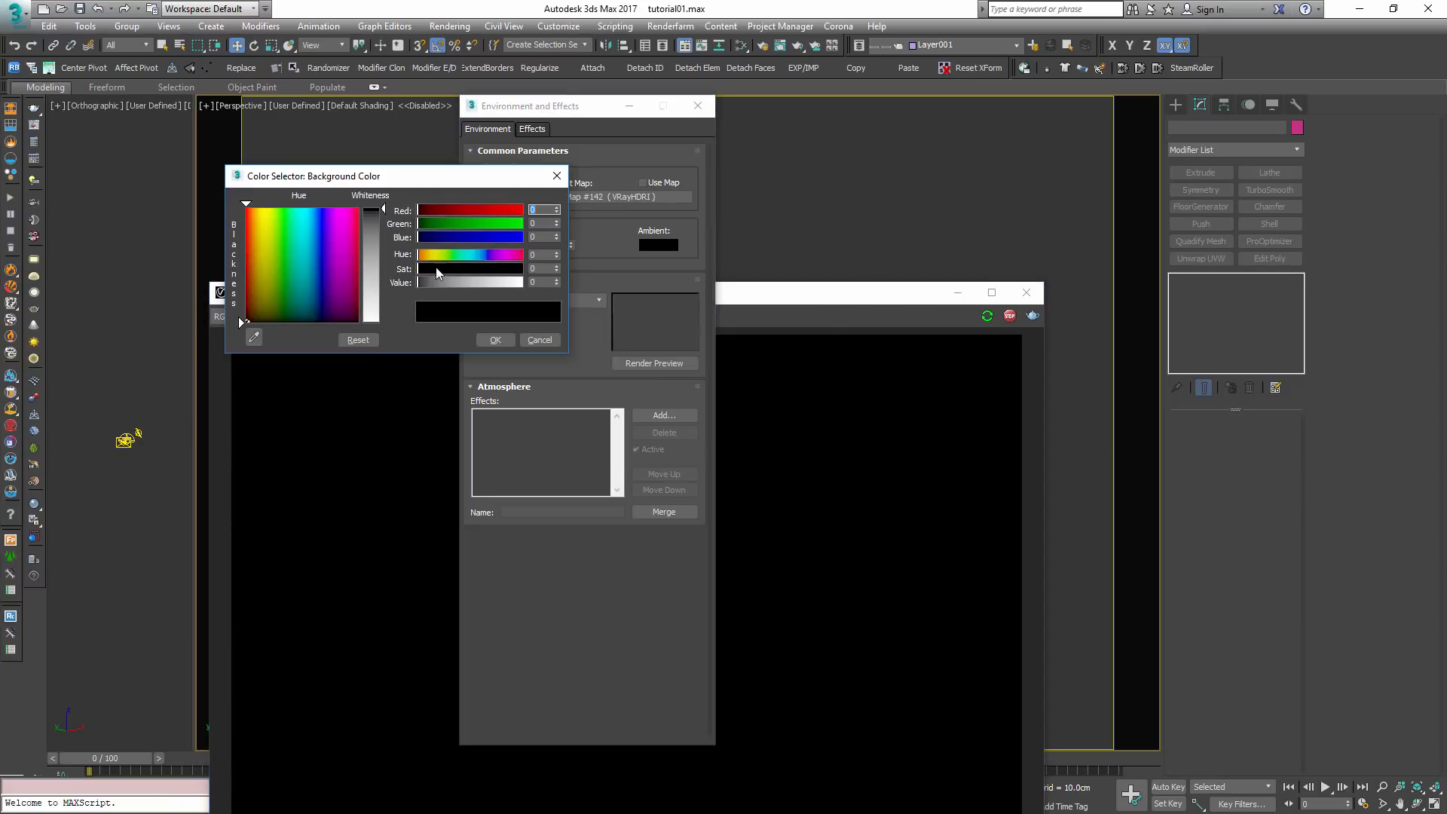
{"action": "left_click_drag", "start_coordinate": [405, 178], "coordinate": [959, 148]}
{"action": "left_click_drag", "start_coordinate": [938, 180], "coordinate": [939, 231]}
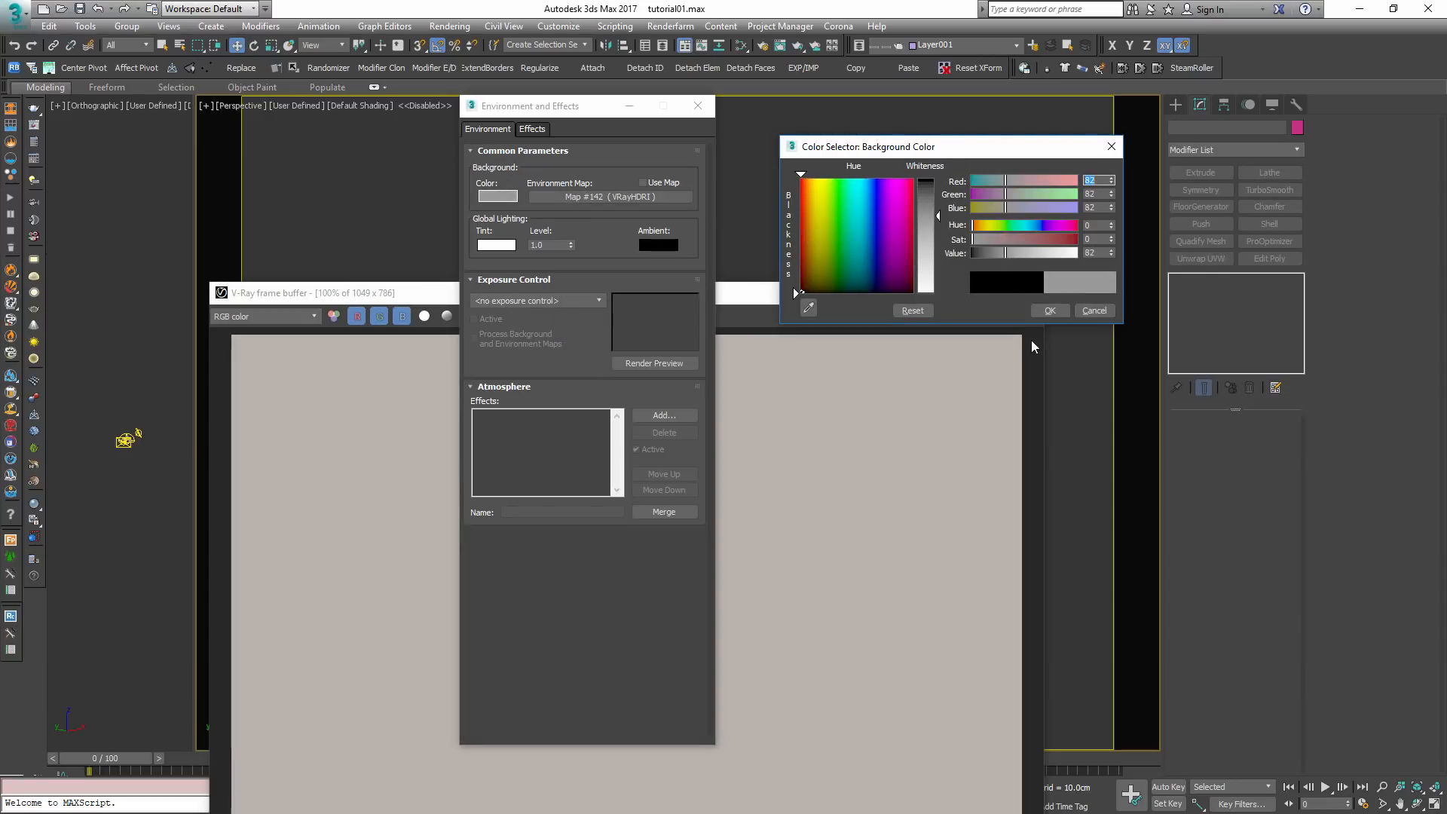
{"action": "left_click", "coordinate": [1050, 310]}
{"action": "left_click", "coordinate": [698, 105]}
- Select the sofa, frame it whole in the perspective view and check the green velvet in the render
{"action": "left_click_drag", "start_coordinate": [800, 294], "coordinate": [1229, 43]}
{"action": "middle_click_drag", "start_coordinate": [655, 430], "coordinate": [539, 416]}
{"action": "left_click", "coordinate": [539, 416]}
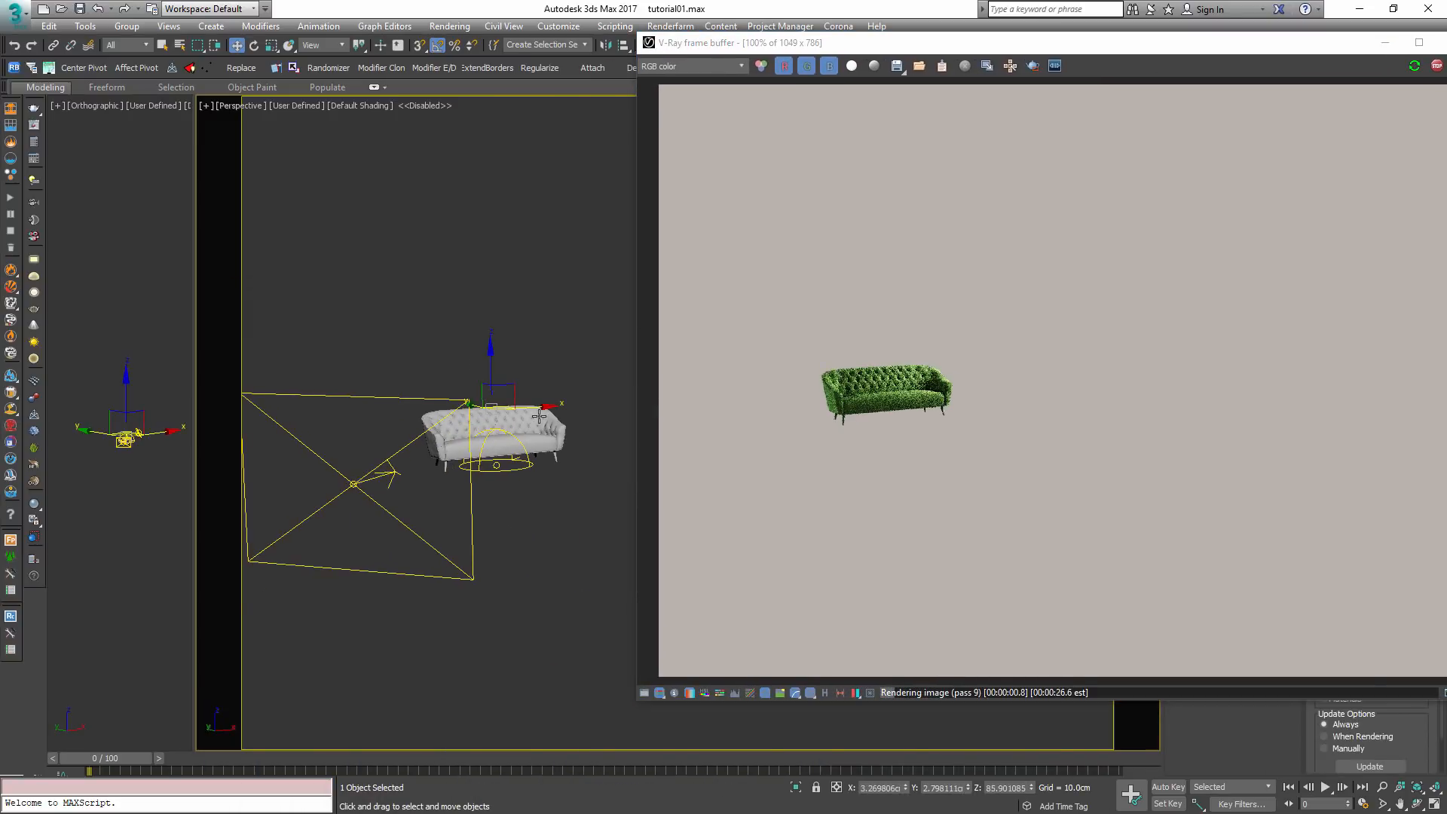
{"action": "scroll", "coordinate": [573, 452], "scroll_direction": "up", "scroll_amount": 10}
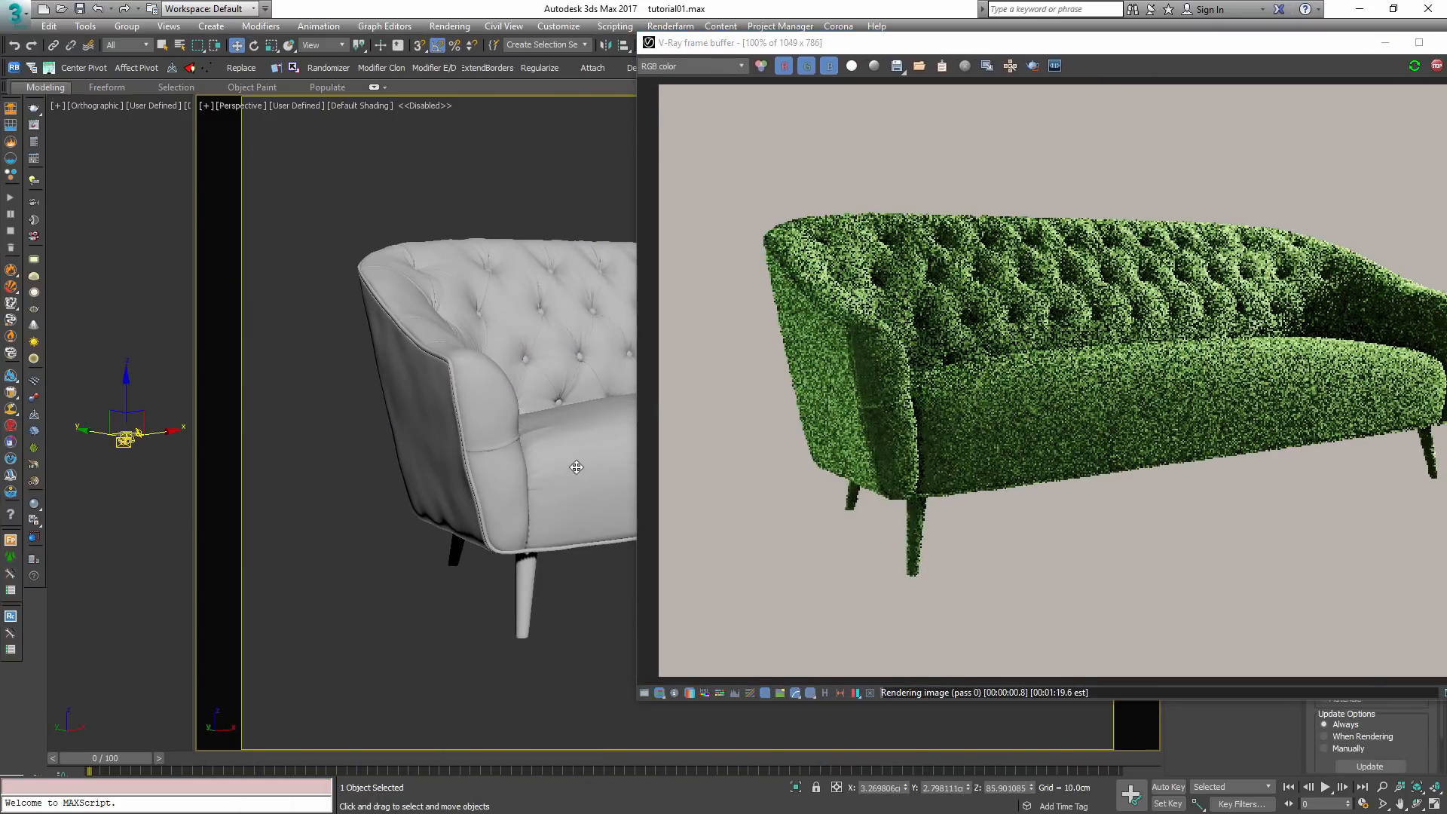
{"action": "scroll", "coordinate": [577, 467], "scroll_direction": "down", "scroll_amount": 2}
{"action": "left_click_drag", "start_coordinate": [1119, 48], "coordinate": [812, 76]}
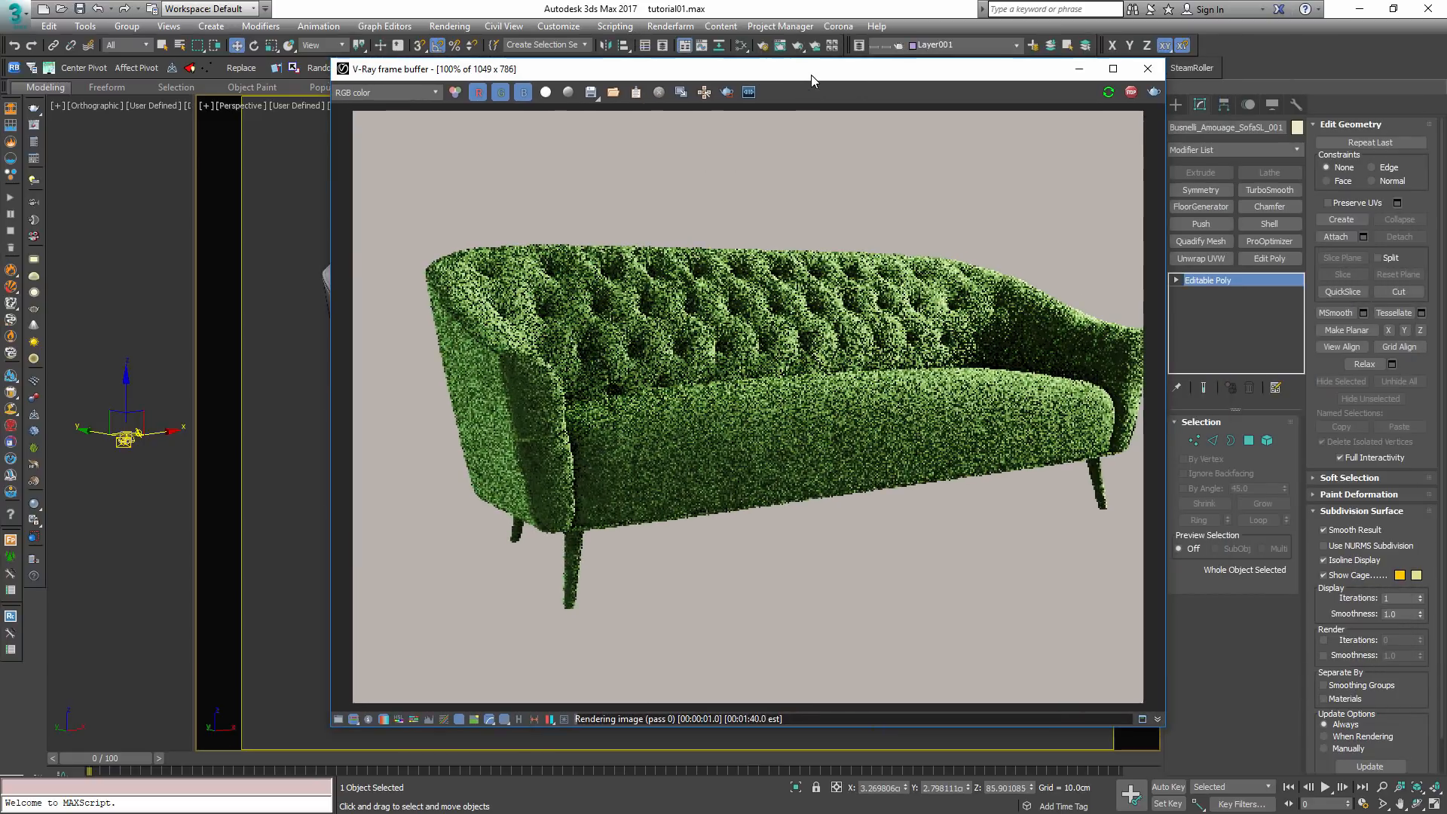
{"action": "left_click_drag", "start_coordinate": [678, 68], "coordinate": [934, 49]}
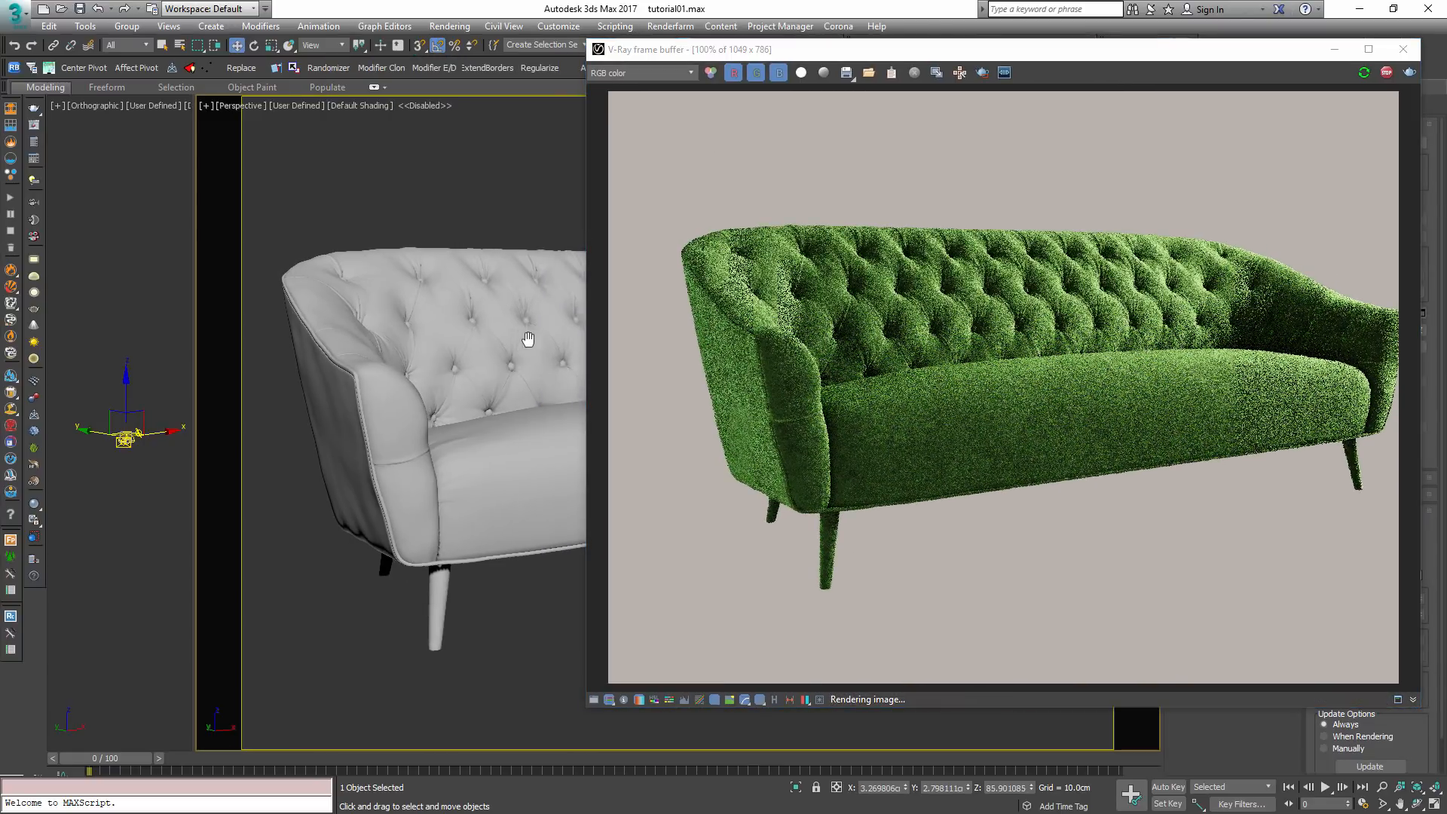
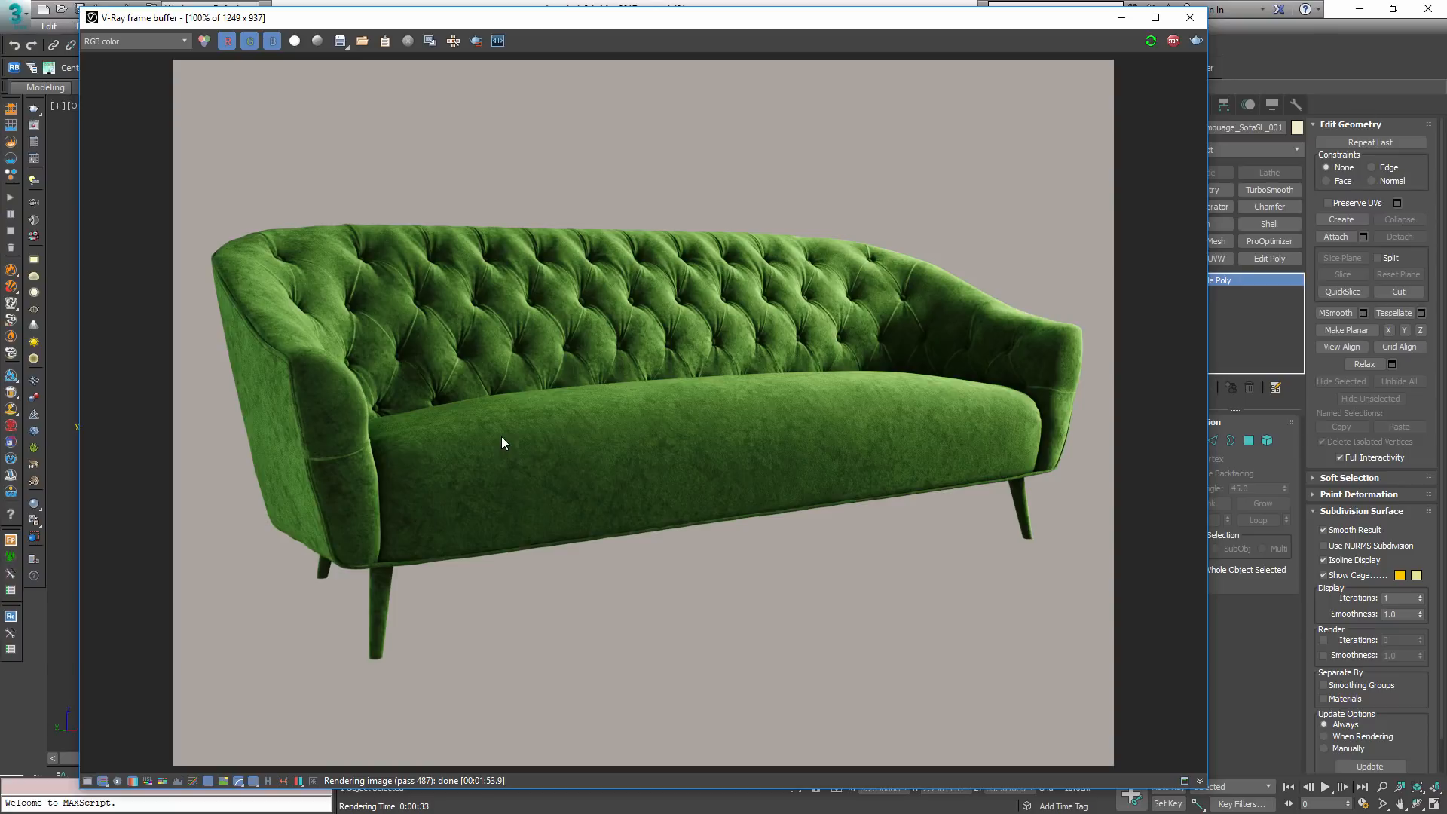
- Close the frame buffer and open the parameters of the velvet VRayMtl, Material #2, in the Slate Material Editor
{"action": "left_click", "coordinate": [1190, 17]}
{"action": "key", "text": "m"}
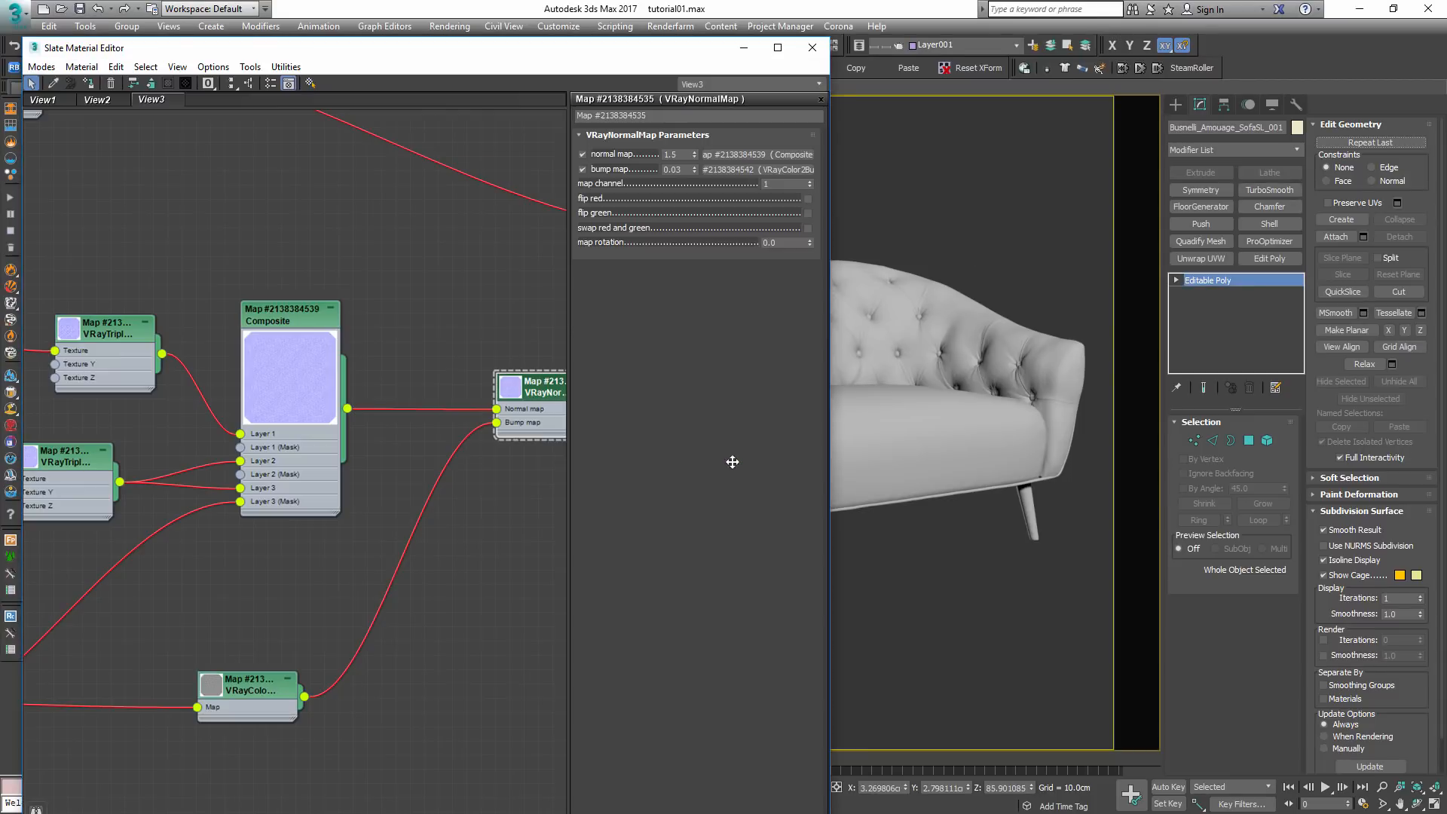
{"action": "scroll", "coordinate": [417, 433], "scroll_direction": "down", "scroll_amount": 5}
{"action": "middle_click_drag", "start_coordinate": [405, 447], "coordinate": [182, 451]}
{"action": "left_click_drag", "start_coordinate": [426, 268], "coordinate": [478, 280]}
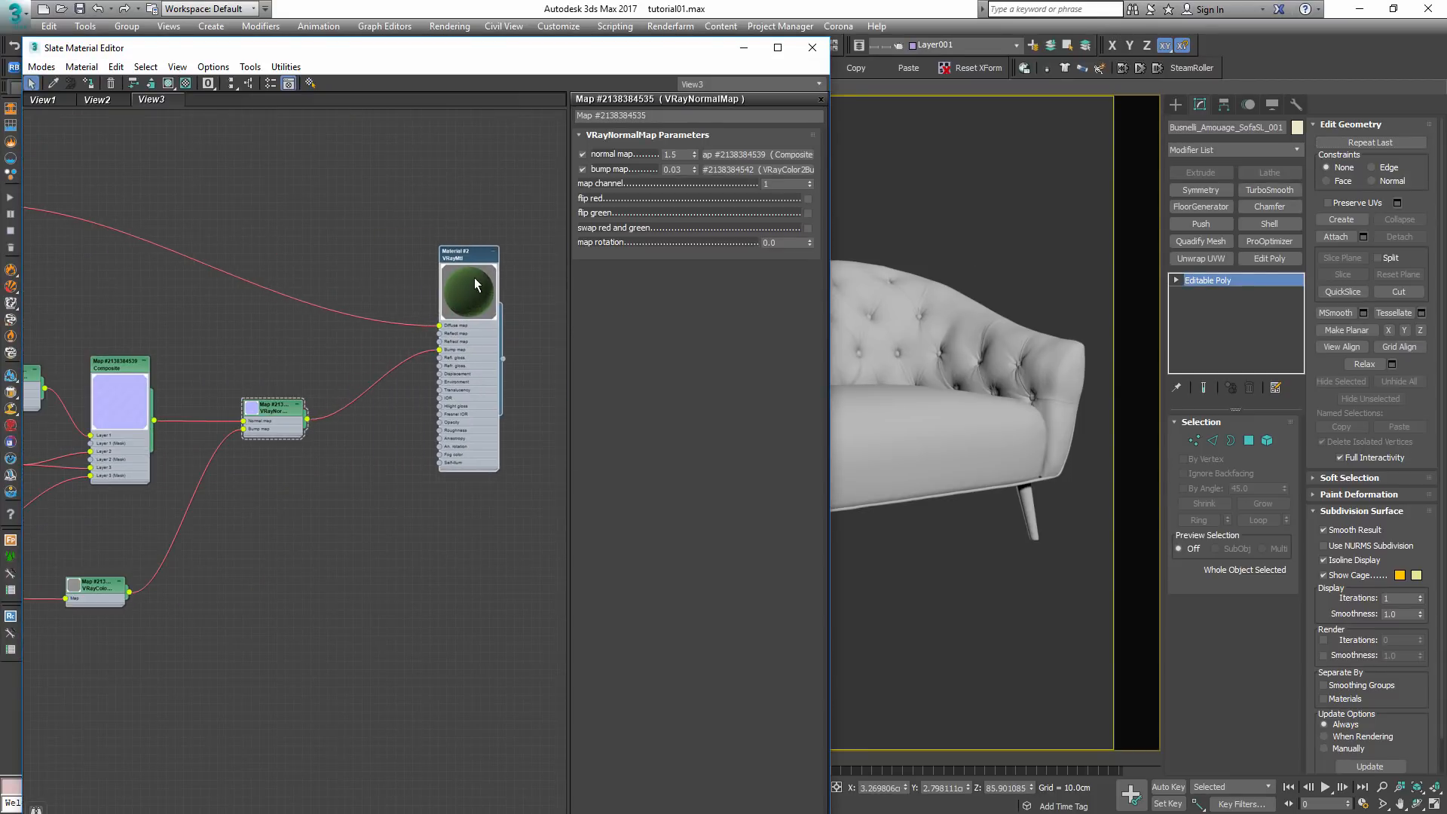
{"action": "scroll", "coordinate": [473, 282], "scroll_direction": "up", "scroll_amount": 5}
{"action": "double_click", "coordinate": [475, 244]}
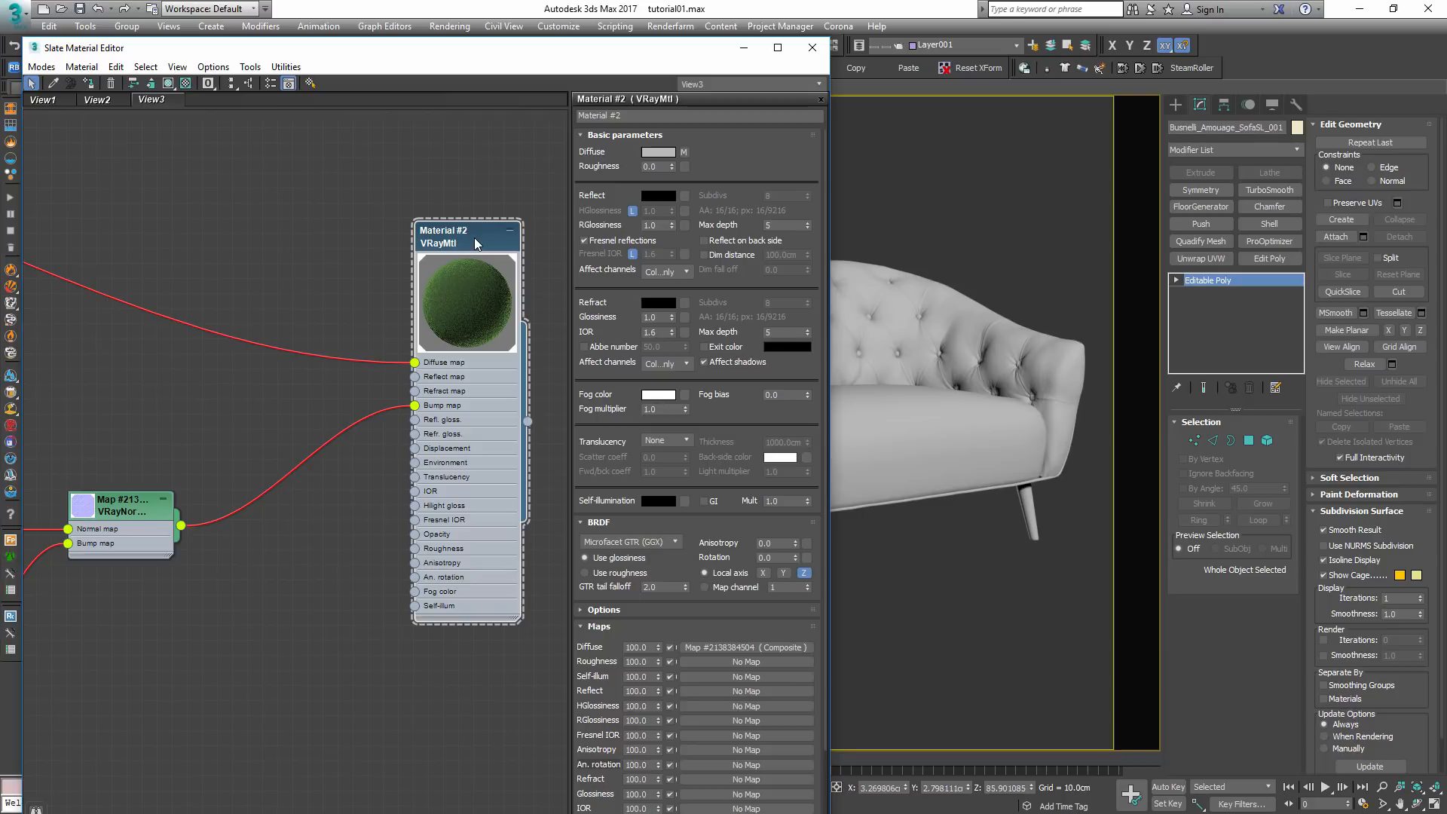
- Reposition the Material #2 node in the graph and set its refraction IOR to 1.47
{"action": "middle_click_drag", "start_coordinate": [459, 230], "coordinate": [404, 212]}
{"action": "left_click_drag", "start_coordinate": [434, 213], "coordinate": [479, 183]}
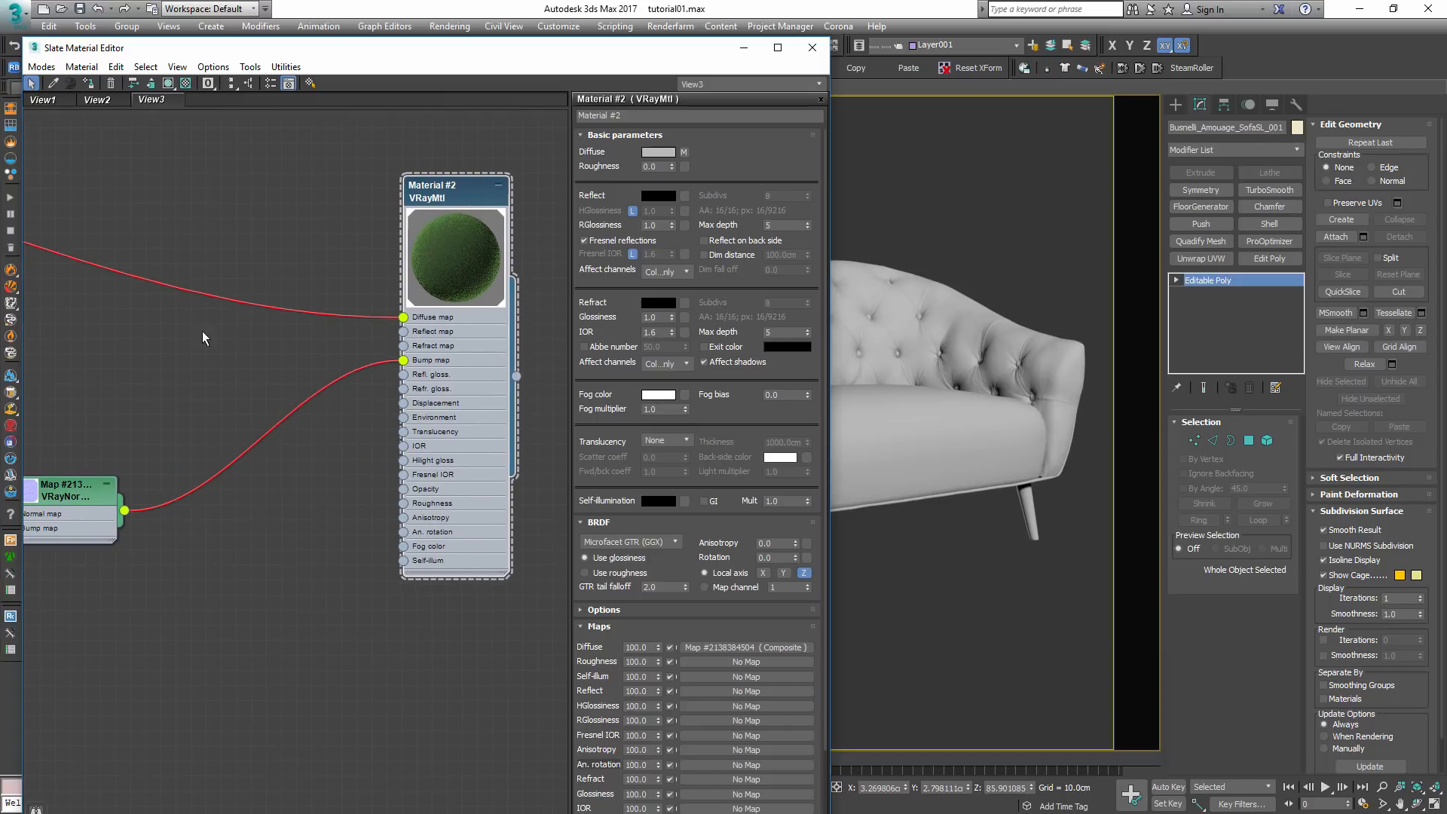
{"action": "middle_click_drag", "start_coordinate": [206, 359], "coordinate": [257, 454]}
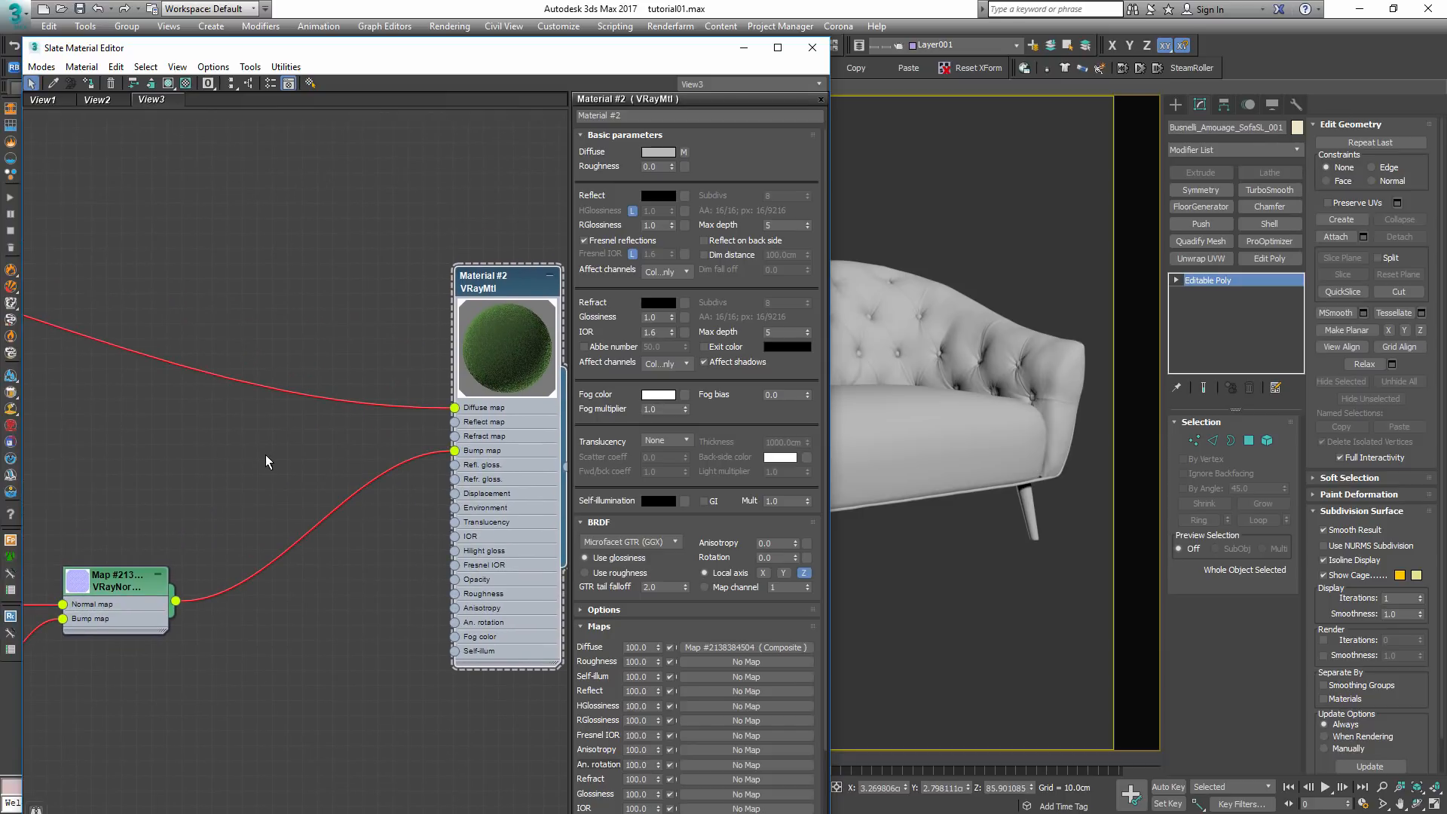
{"action": "scroll", "coordinate": [251, 450], "scroll_direction": "down", "scroll_amount": 1}
{"action": "left_click_drag", "start_coordinate": [495, 361], "coordinate": [508, 291]}
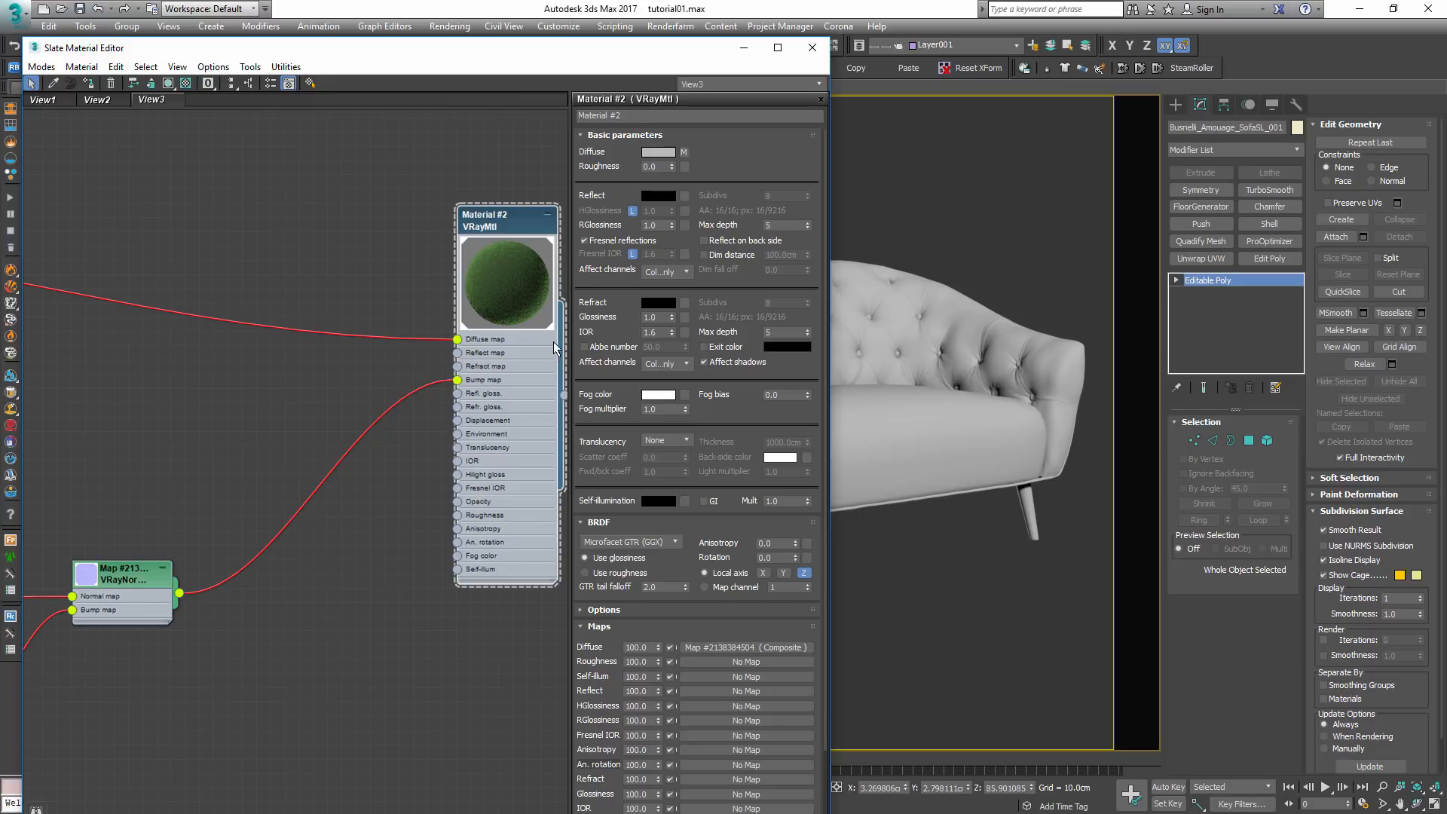
{"action": "double_click", "coordinate": [653, 333]}
{"action": "type", "text": "1.47"}
{"action": "key", "text": "Return"}
{"action": "middle_click_drag", "start_coordinate": [144, 353], "coordinate": [377, 417]}
{"action": "scroll", "coordinate": [377, 417], "scroll_direction": "down", "scroll_amount": 3}
{"action": "right_click", "coordinate": [325, 426]}
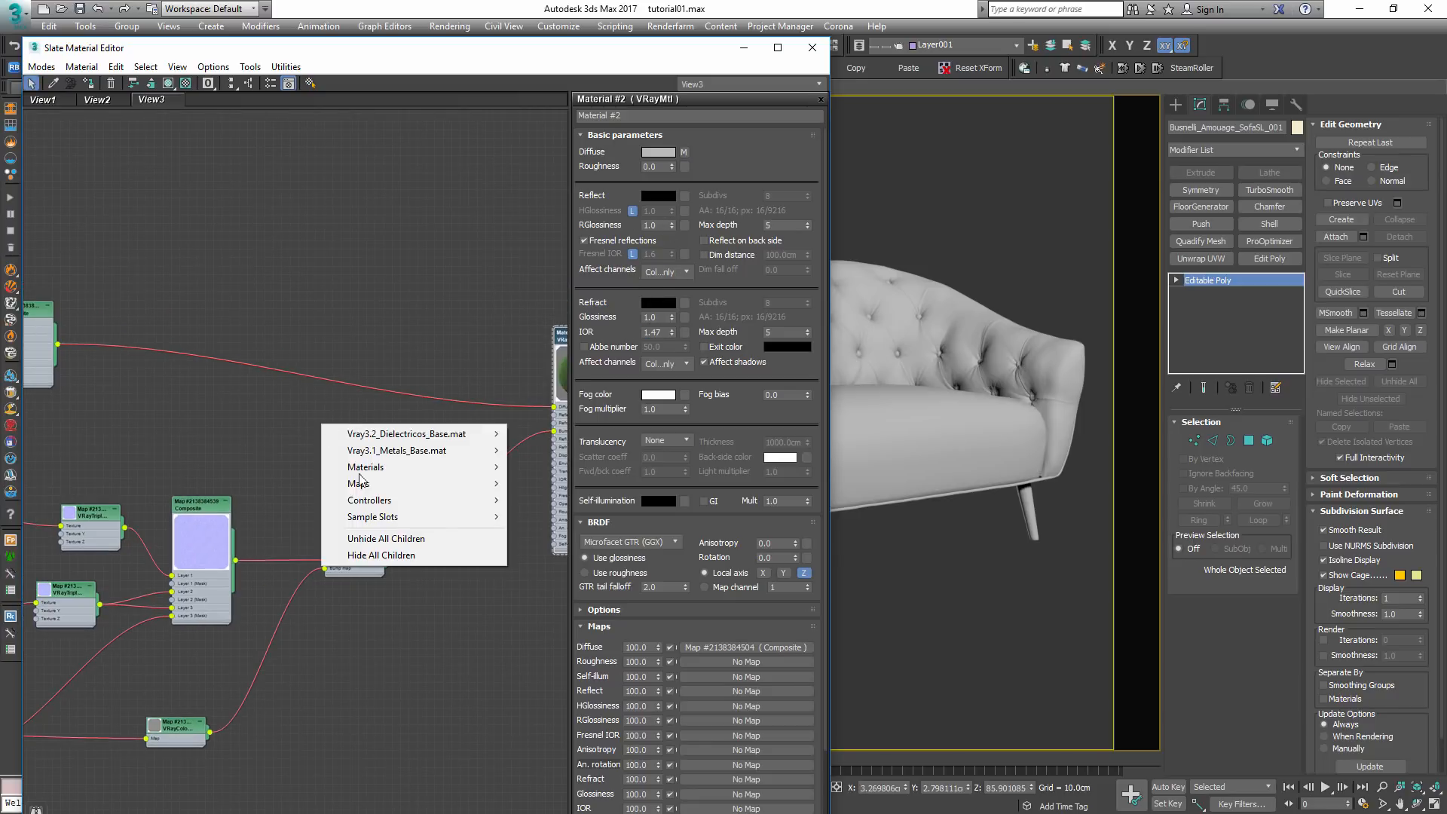
{"action": "mouse_move", "coordinate": [358, 483]}
{"action": "mouse_move", "coordinate": [267, 486]}
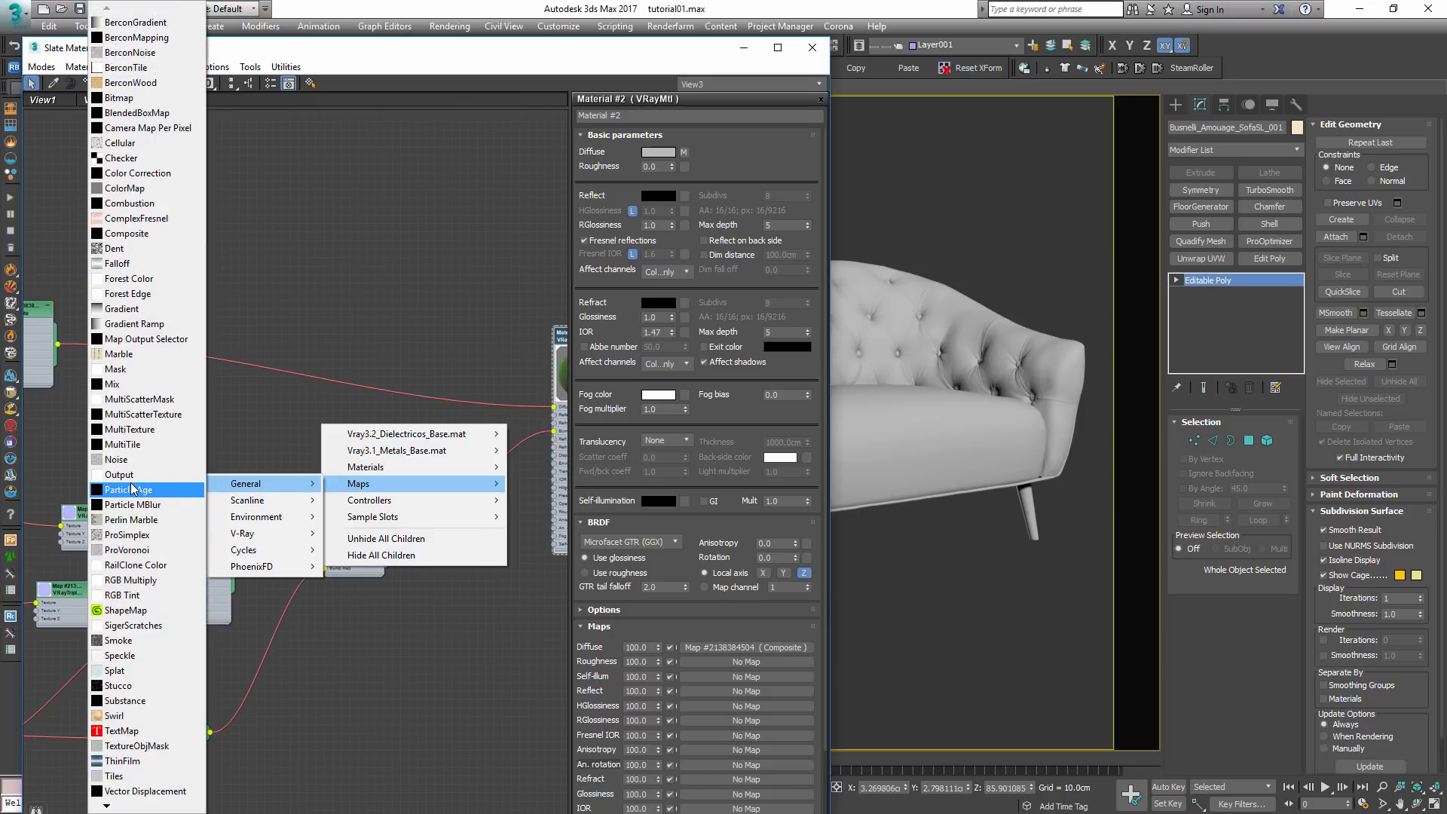
{"action": "left_click", "coordinate": [320, 233]}
- Place a copy of the light green VRayColor beside Material #2 and connect it to the Reflect map
{"action": "middle_click_drag", "start_coordinate": [202, 336], "coordinate": [425, 326]}
{"action": "scroll", "coordinate": [426, 326], "scroll_direction": "down", "scroll_amount": 2}
{"action": "middle_click_drag", "start_coordinate": [120, 297], "coordinate": [137, 297]}
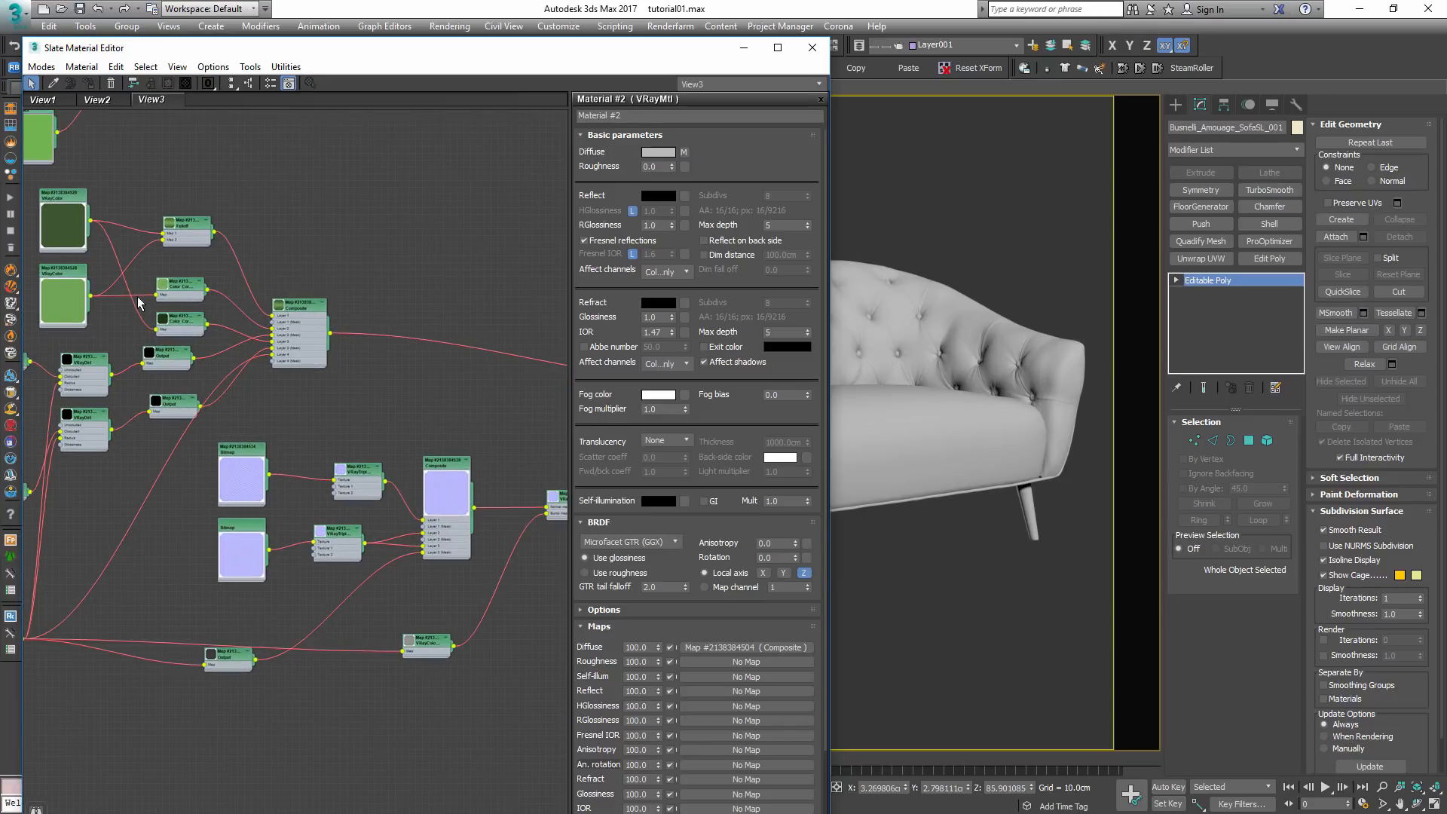
{"action": "middle_click_drag", "start_coordinate": [521, 369], "coordinate": [197, 352]}
{"action": "scroll", "coordinate": [274, 411], "scroll_direction": "up", "scroll_amount": 1}
{"action": "left_click_drag", "start_coordinate": [211, 399], "coordinate": [272, 412]}
{"action": "scroll", "coordinate": [341, 384], "scroll_direction": "up", "scroll_amount": 1}
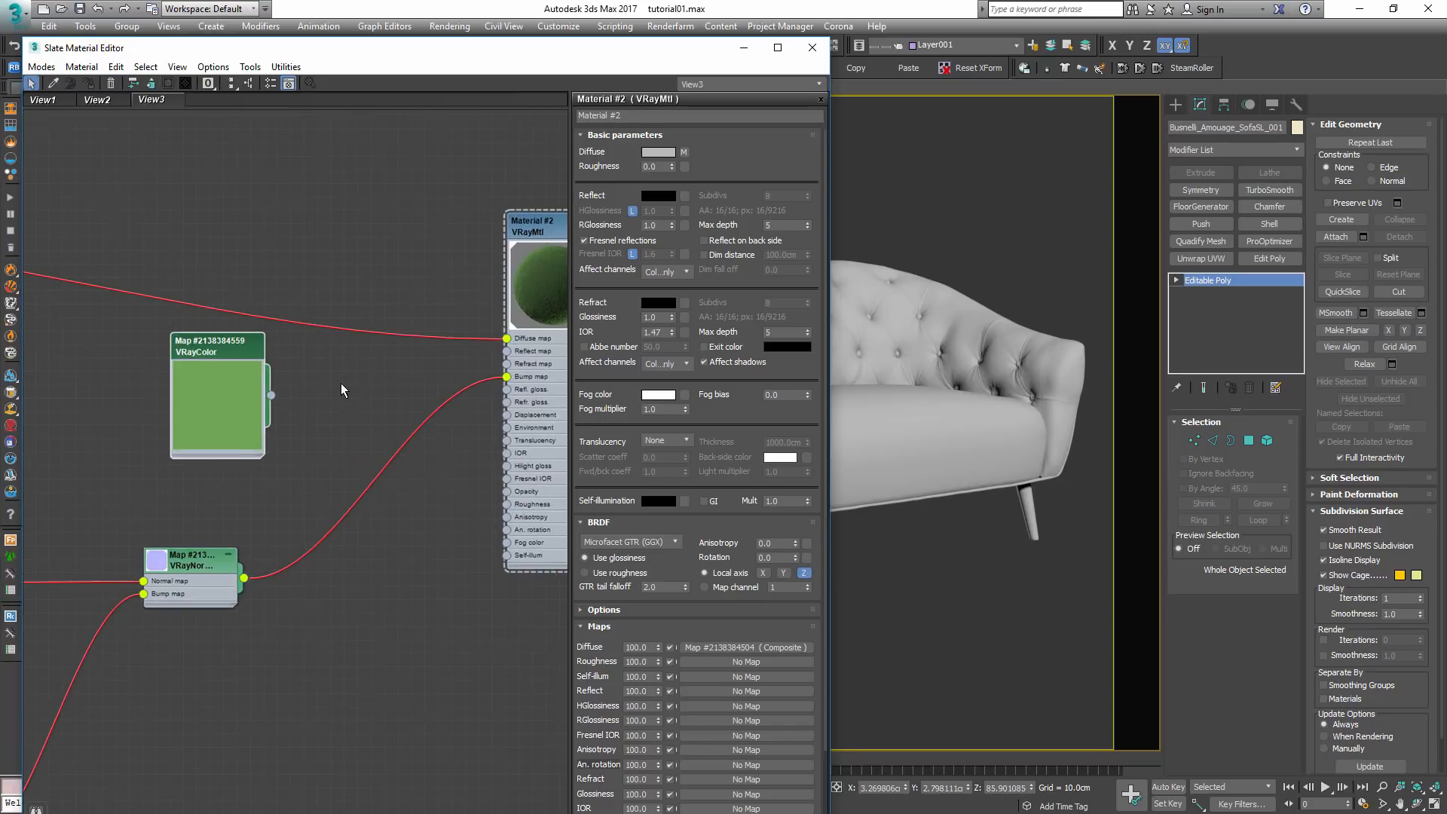
{"action": "middle_click_drag", "start_coordinate": [341, 390], "coordinate": [288, 395]}
{"action": "left_click_drag", "start_coordinate": [218, 399], "coordinate": [455, 356]}
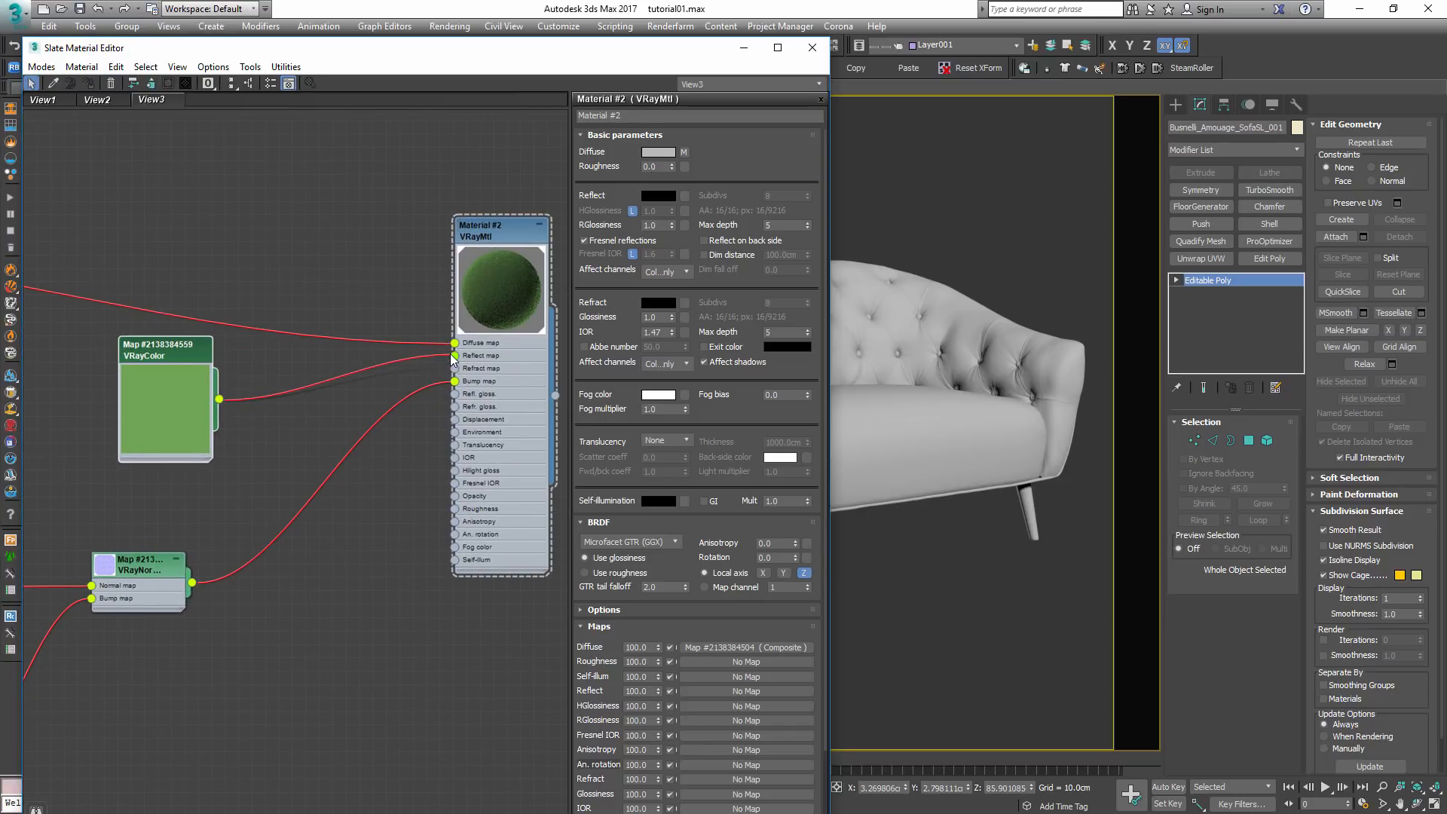
- Set the reflection glossiness of Material #2 to 0.3
{"action": "left_click", "coordinate": [513, 224]}
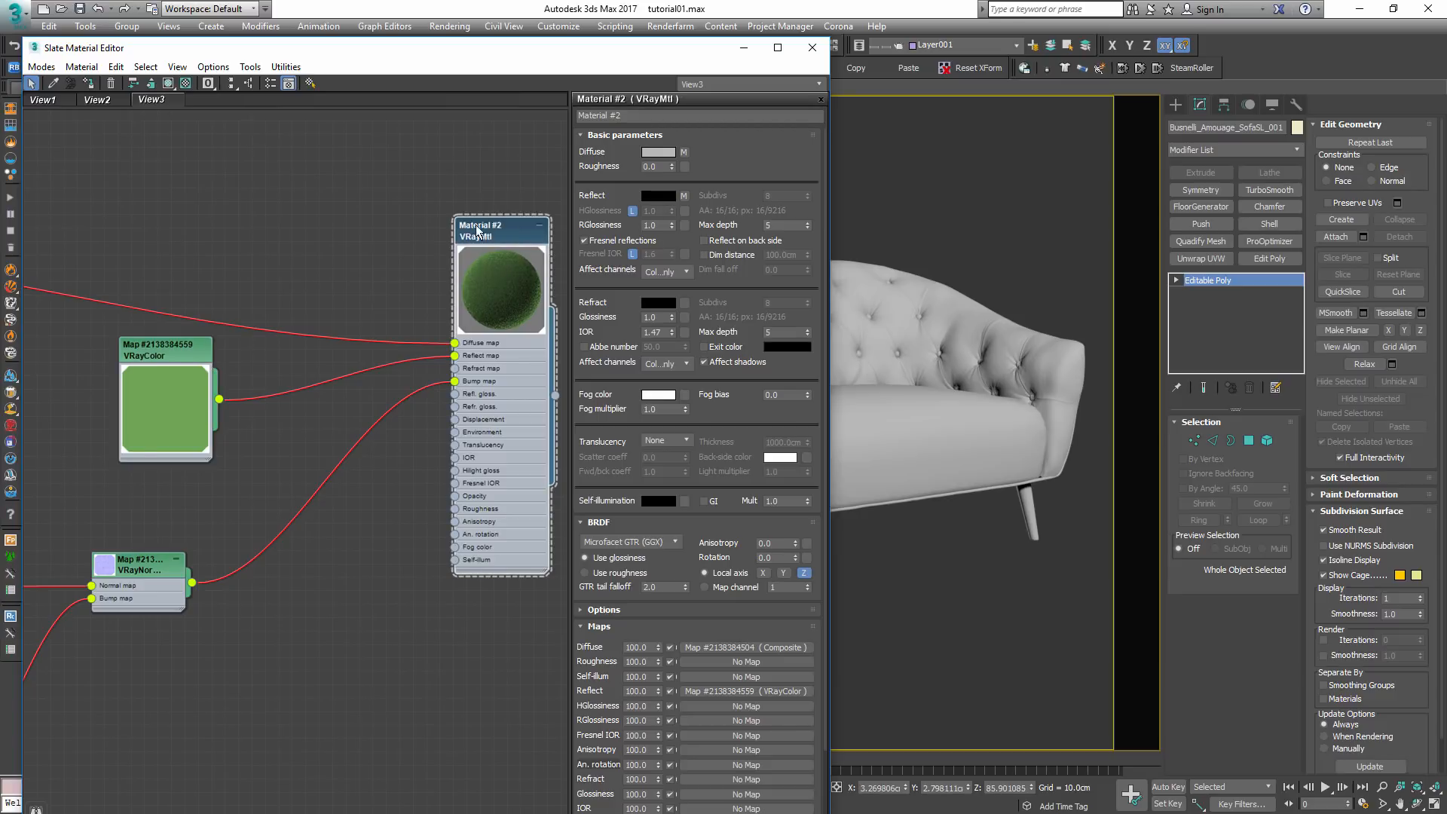
{"action": "double_click", "coordinate": [650, 224]}
{"action": "type", "text": "0.3"}
{"action": "key", "text": "Return"}
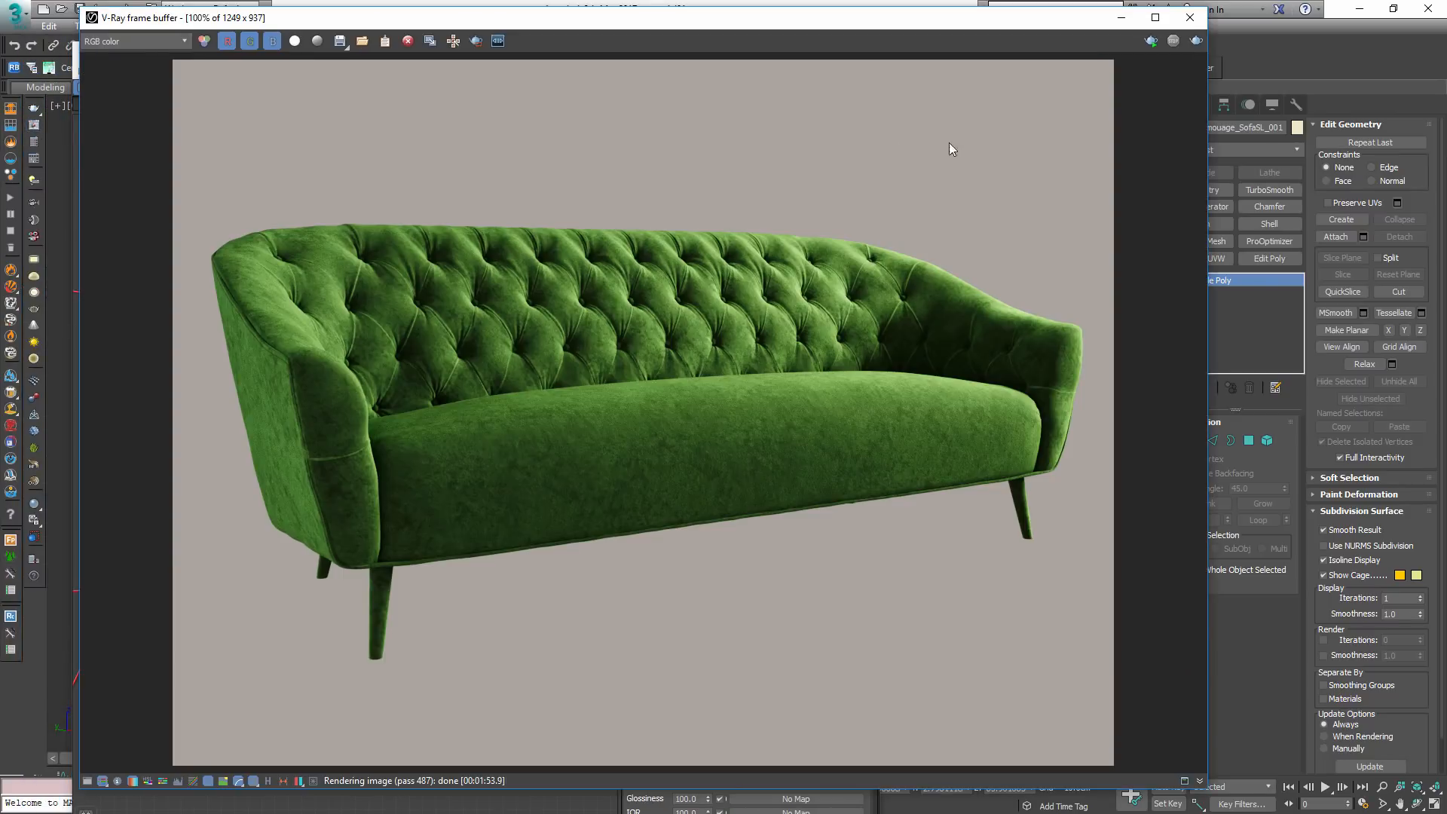
- Start the interactive render, show the VRaySpecular channel and shift the frame buffer to uncover the material graph
{"action": "left_click", "coordinate": [1171, 42]}
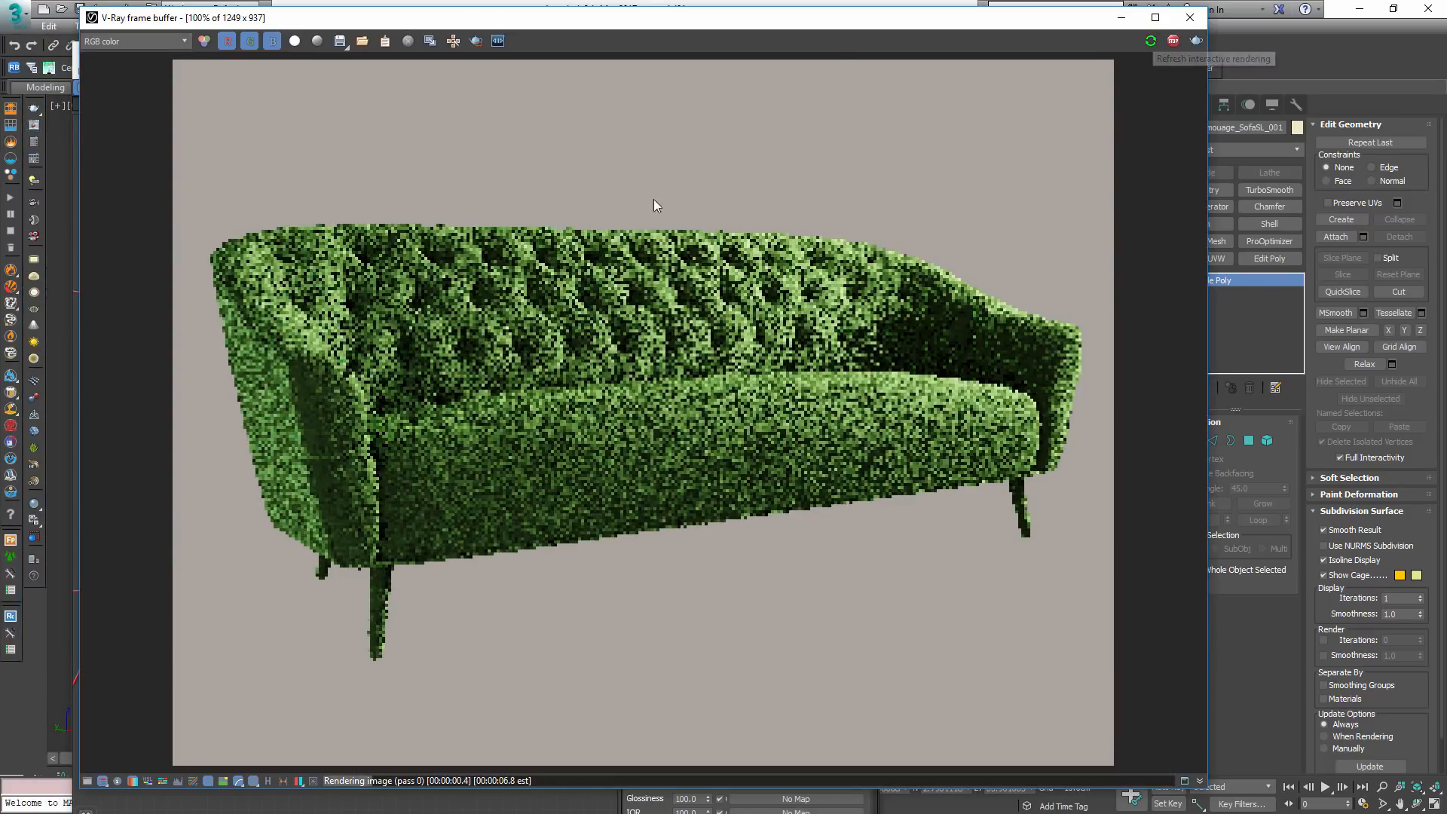
{"action": "left_click", "coordinate": [140, 42]}
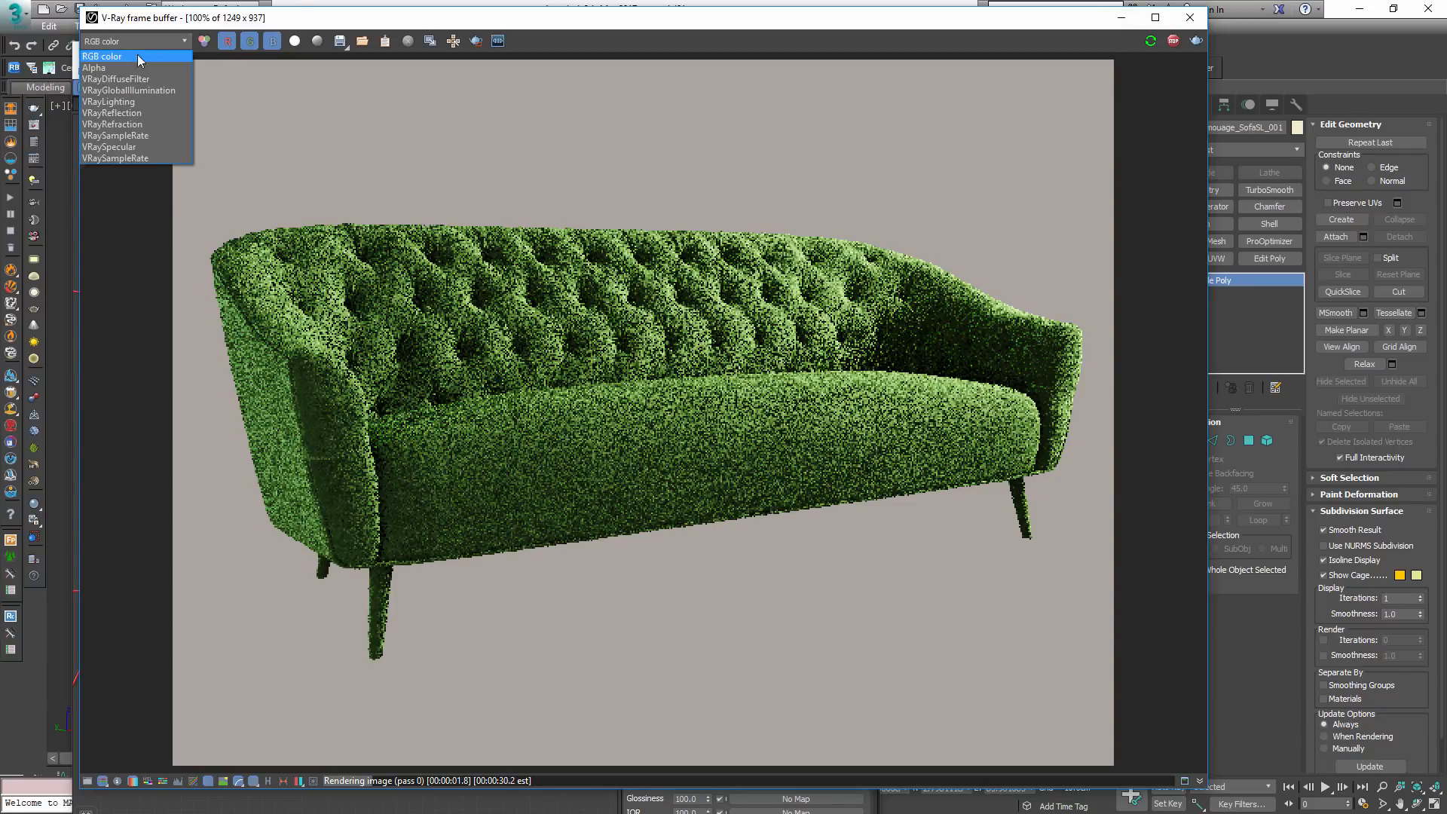
{"action": "left_click", "coordinate": [141, 147]}
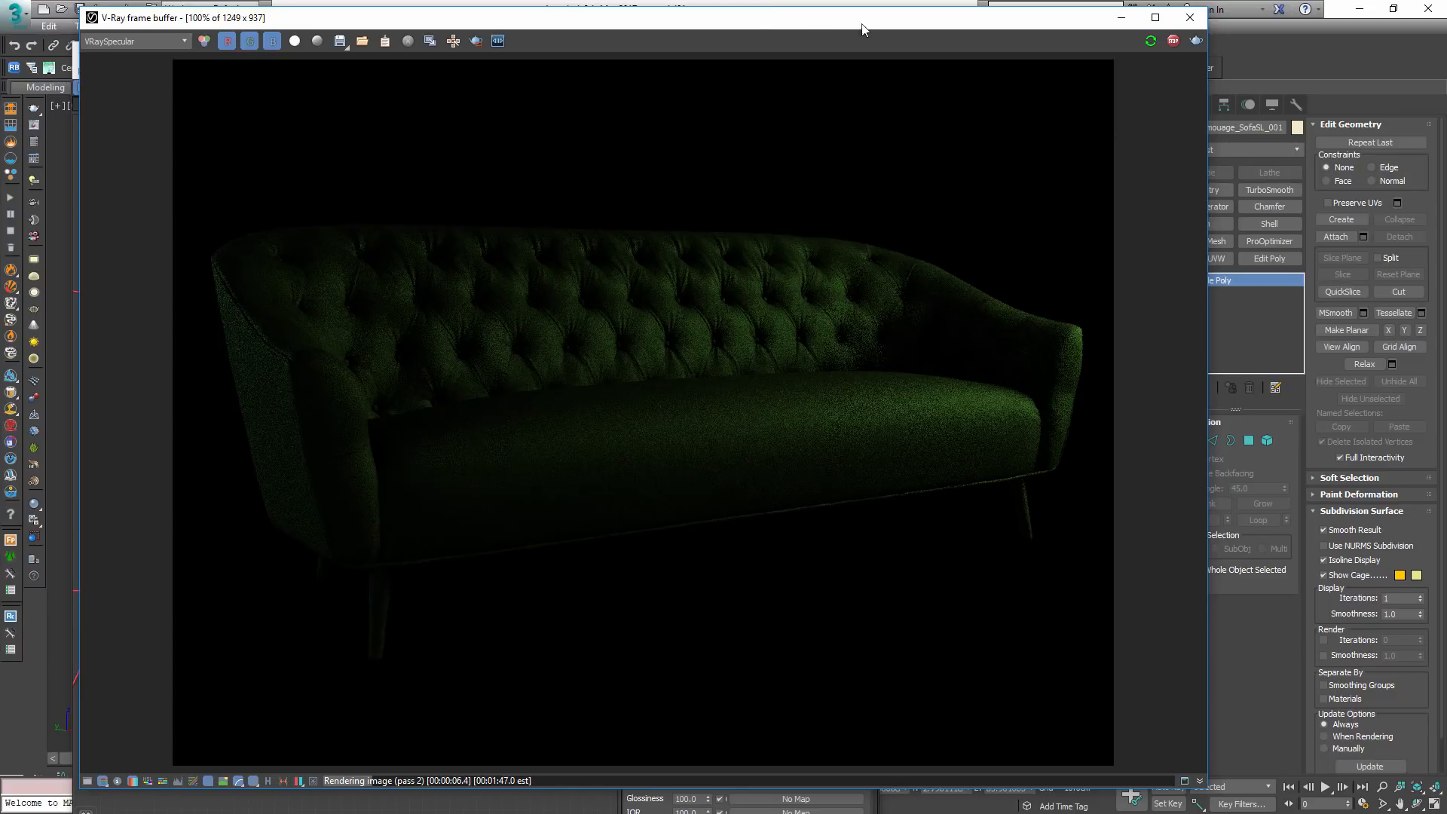
{"action": "left_click_drag", "start_coordinate": [749, 24], "coordinate": [1077, 73]}
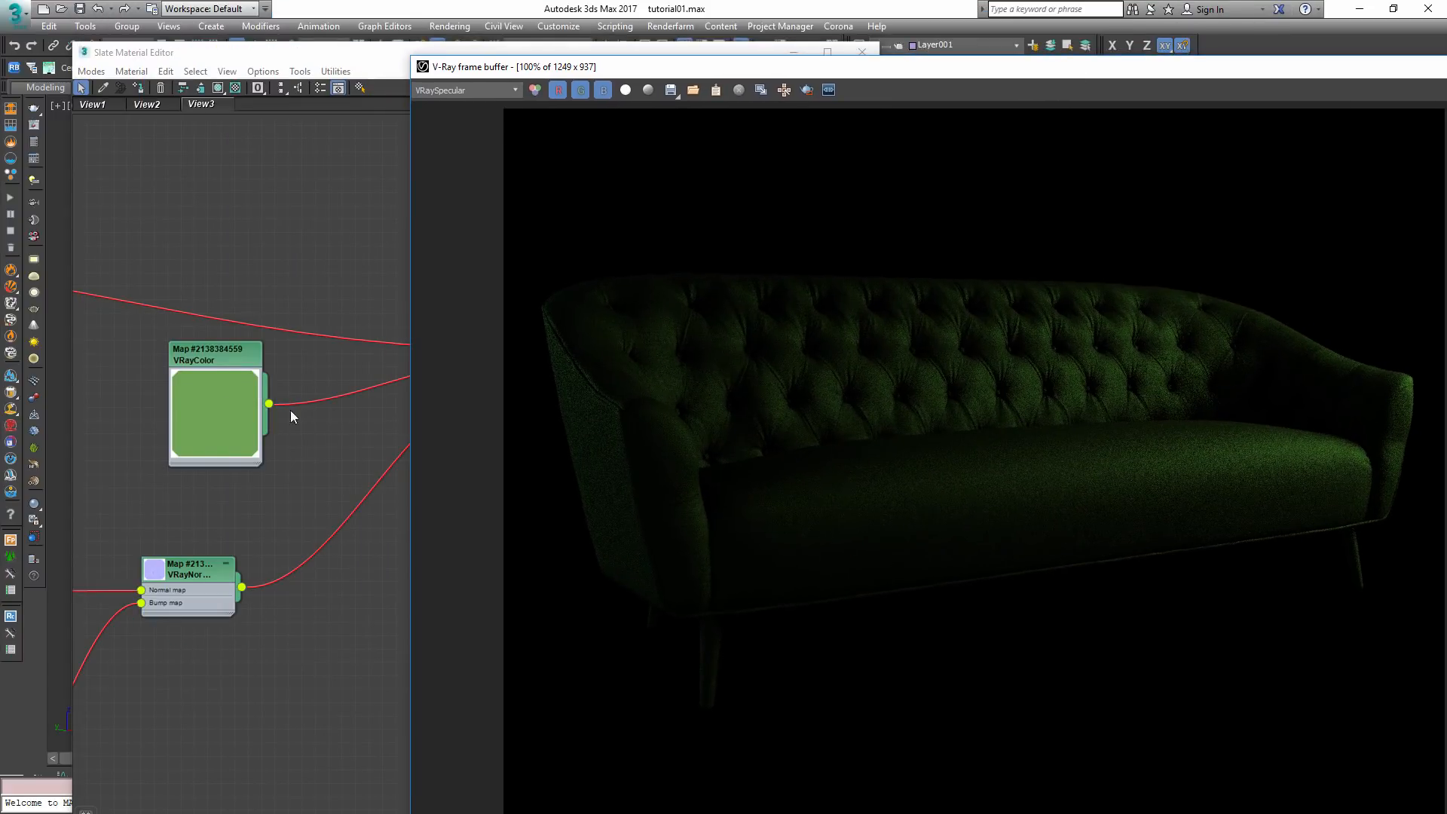
- Rearrange the nodes feeding Material #2 to make room around the reflection's green VRayColor
{"action": "left_click", "coordinate": [174, 356]}
{"action": "middle_click_drag", "start_coordinate": [346, 432], "coordinate": [535, 463]}
{"action": "scroll", "coordinate": [535, 463], "scroll_direction": "down", "scroll_amount": 2}
{"action": "left_click_drag", "start_coordinate": [438, 422], "coordinate": [409, 434]}
{"action": "middle_click_drag", "start_coordinate": [410, 487], "coordinate": [603, 457]}
{"action": "scroll", "coordinate": [588, 456], "scroll_direction": "down", "scroll_amount": 3}
{"action": "left_click_drag", "start_coordinate": [96, 626], "coordinate": [98, 631]}
{"action": "middle_click_drag", "start_coordinate": [432, 356], "coordinate": [234, 371]}
{"action": "left_click_drag", "start_coordinate": [184, 358], "coordinate": [193, 334]}
{"action": "left_click_drag", "start_coordinate": [413, 448], "coordinate": [286, 424]}
- Add a Composite map to the graph and connect the reflection's green VRayColor to its Layer 1
{"action": "right_click", "coordinate": [409, 339]}
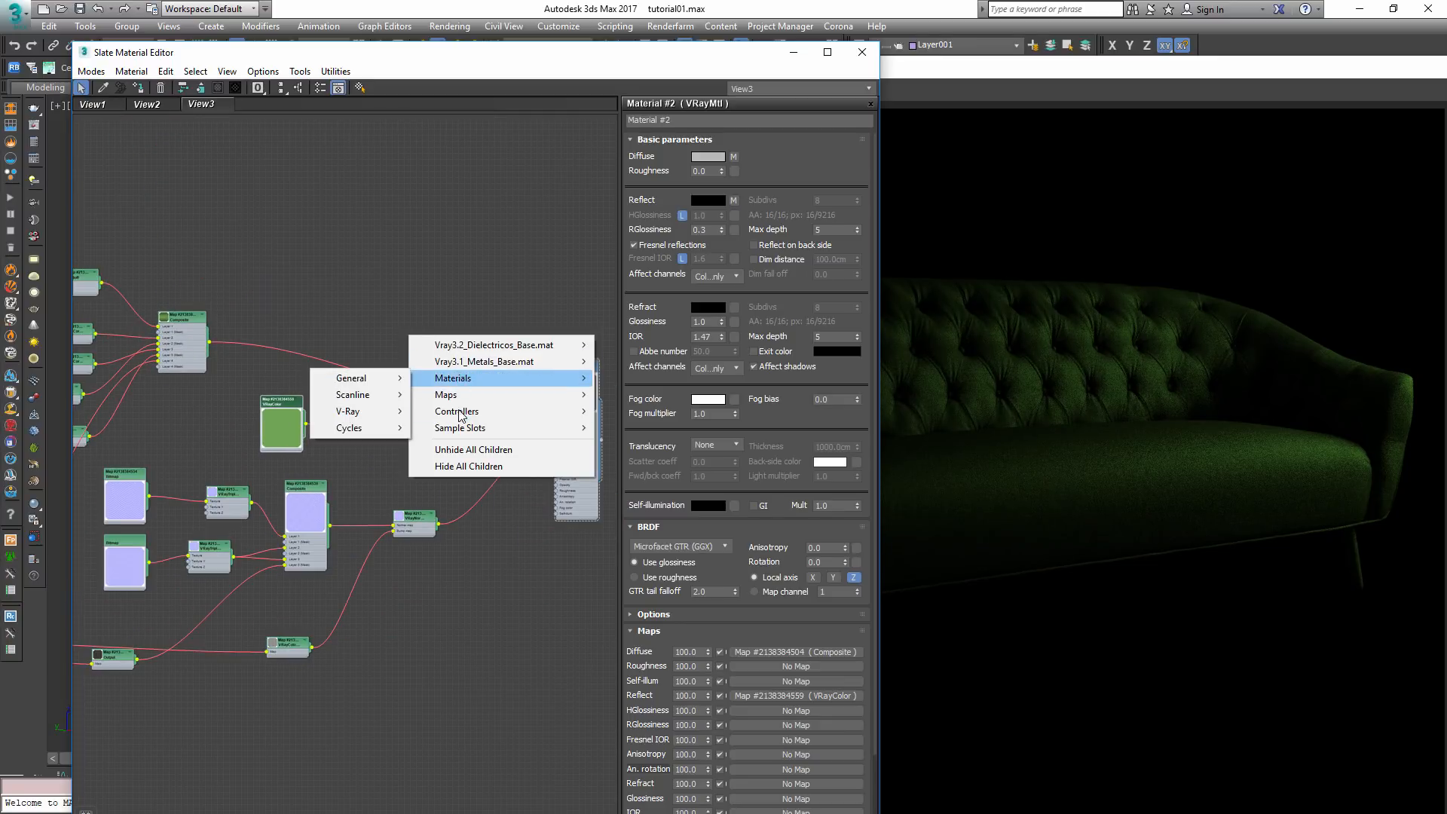
{"action": "mouse_move", "coordinate": [446, 395]}
{"action": "mouse_move", "coordinate": [351, 395]}
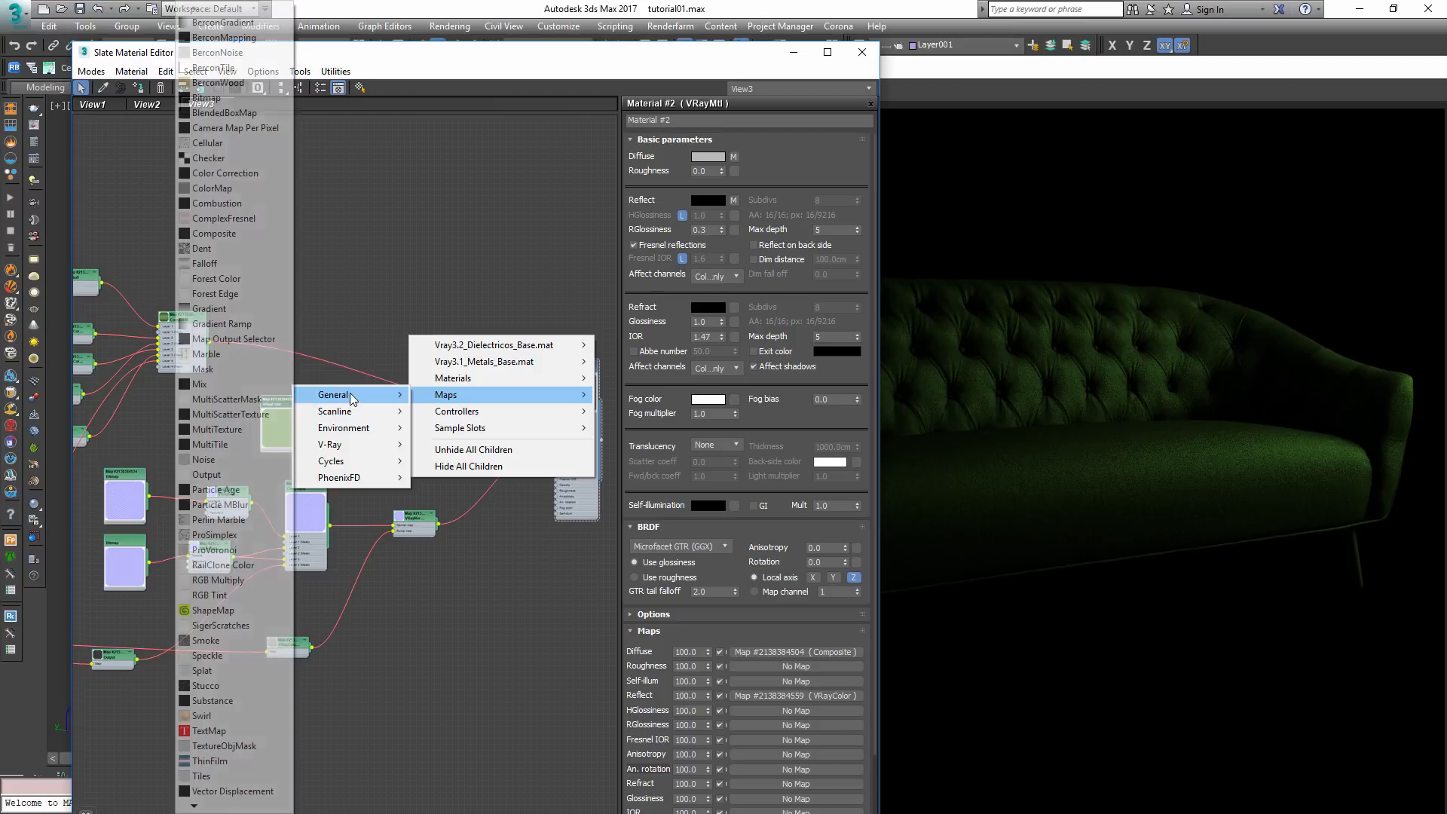
{"action": "left_click", "coordinate": [214, 233]}
{"action": "scroll", "coordinate": [451, 425], "scroll_direction": "up", "scroll_amount": 2}
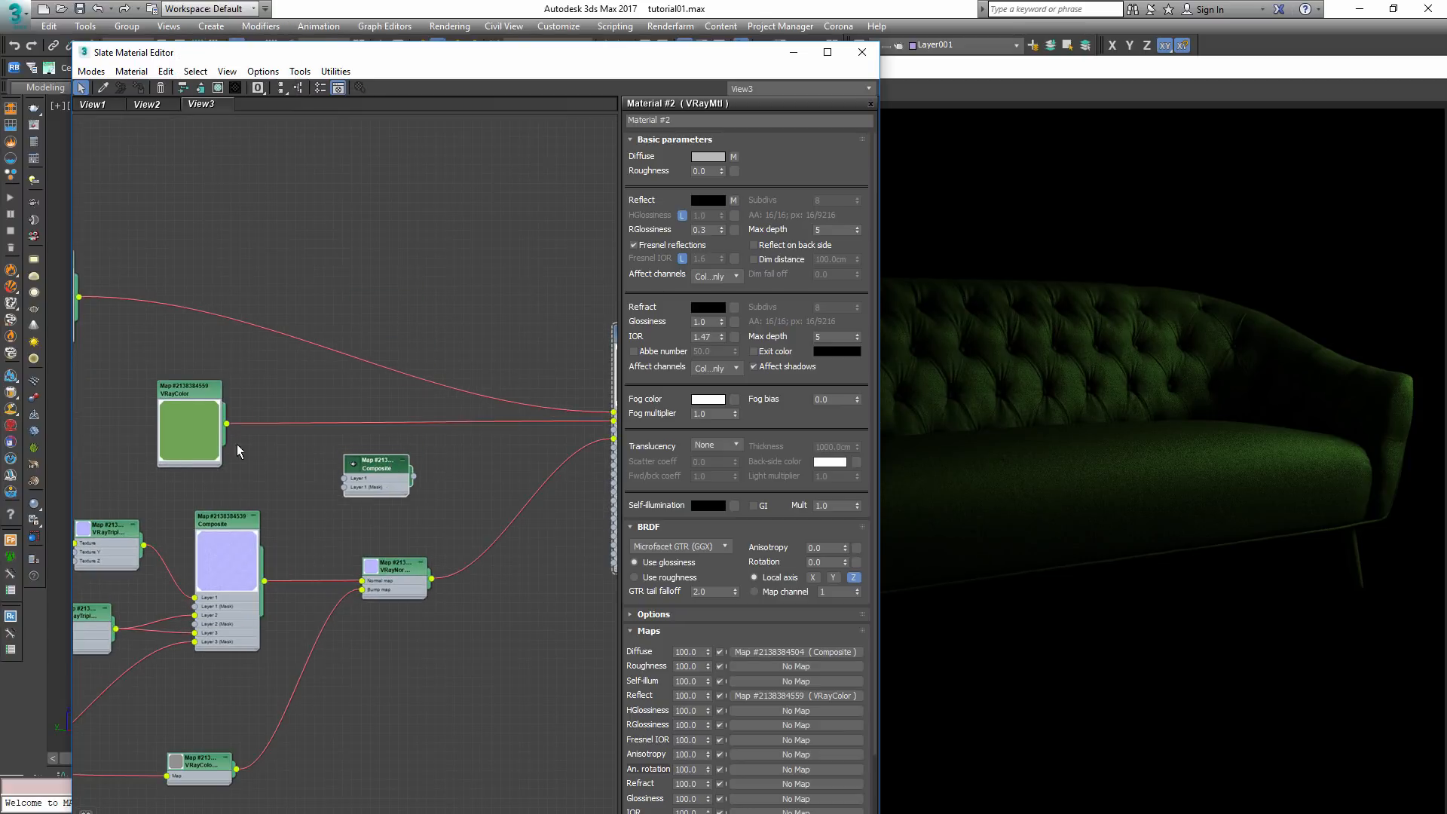
{"action": "scroll", "coordinate": [229, 434], "scroll_direction": "up", "scroll_amount": 2}
{"action": "left_click_drag", "start_coordinate": [227, 419], "coordinate": [386, 495]}
{"action": "left_click_drag", "start_coordinate": [202, 421], "coordinate": [229, 345]}
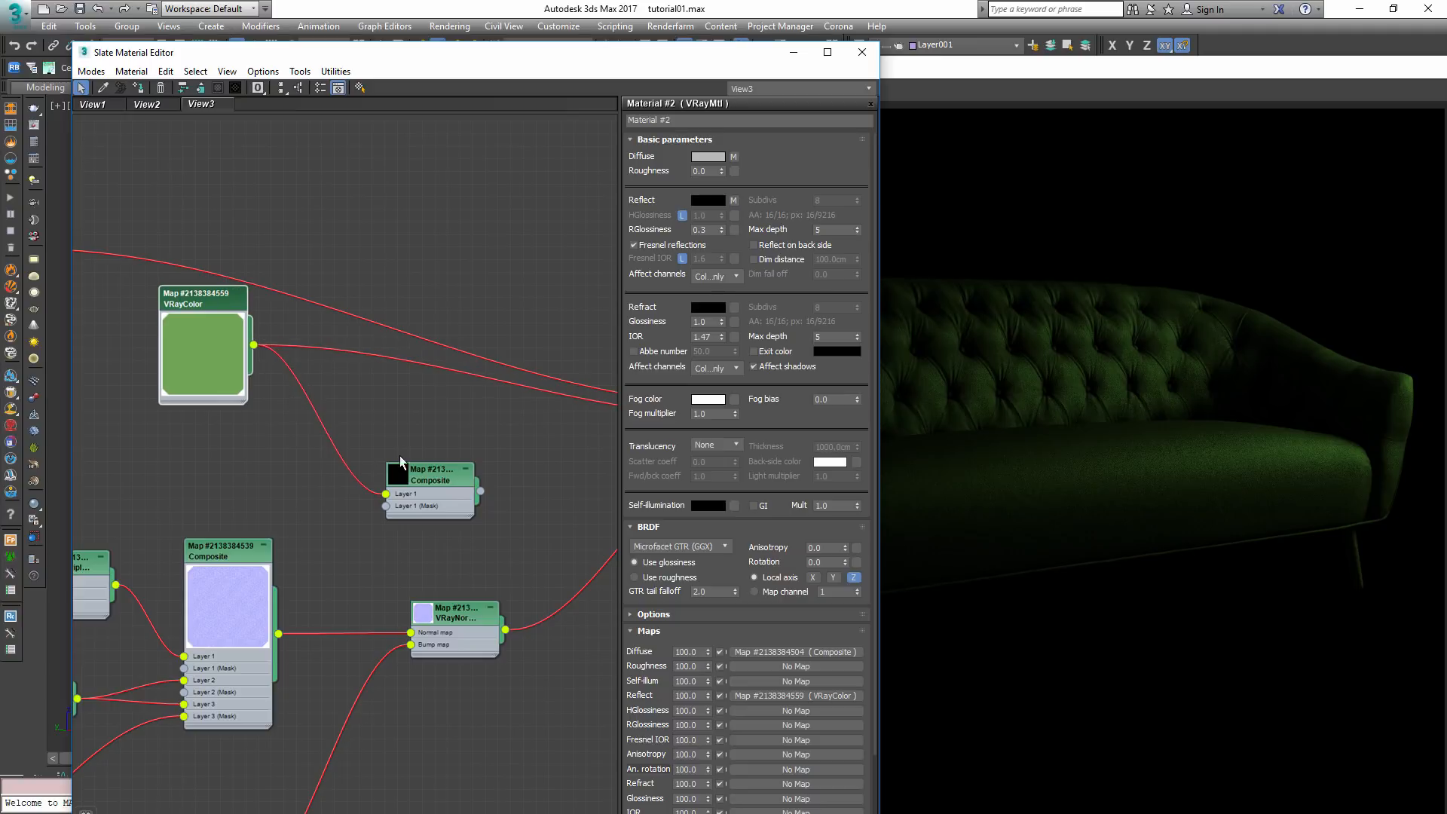
- Open the new Composite's parameters, reposition its node and connect it to the Reflect map of Material #2
{"action": "double_click", "coordinate": [424, 475]}
{"action": "left_click_drag", "start_coordinate": [429, 472], "coordinate": [429, 397]}
{"action": "middle_click_drag", "start_coordinate": [444, 439], "coordinate": [212, 406]}
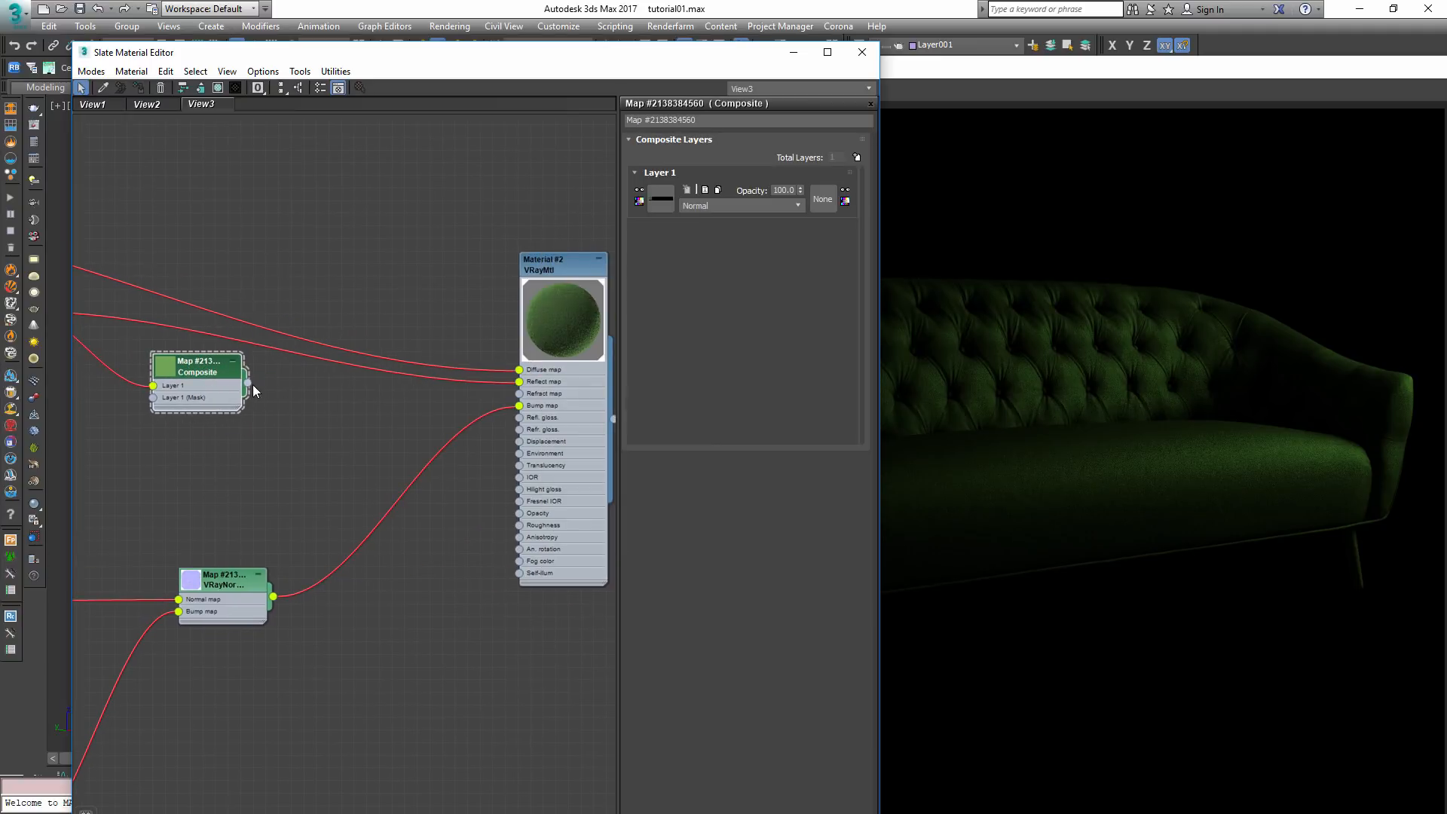
{"action": "left_click_drag", "start_coordinate": [249, 384], "coordinate": [521, 383]}
{"action": "middle_click_drag", "start_coordinate": [392, 413], "coordinate": [650, 468]}
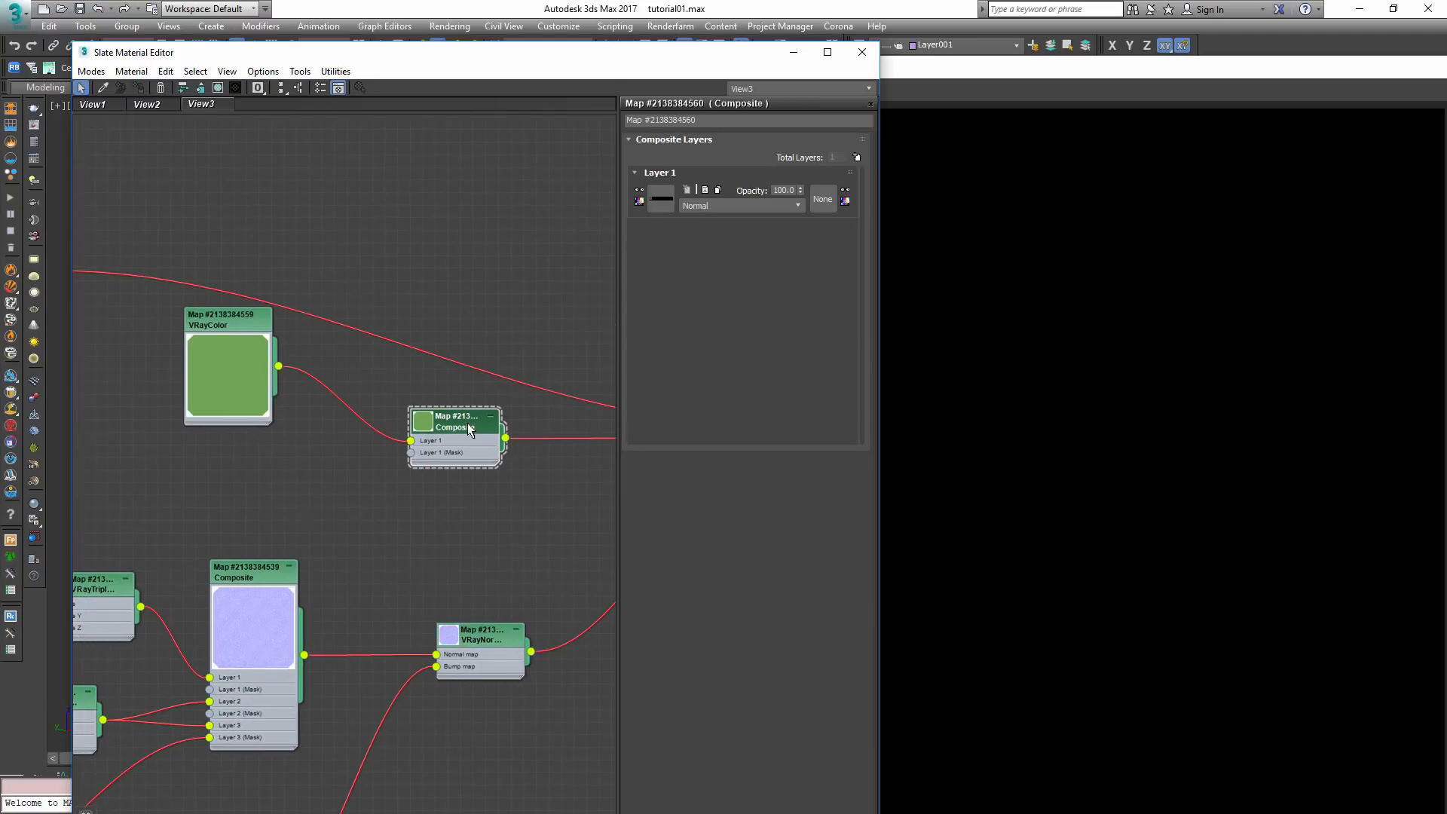
- Add a second layer to the reflection Composite and connect the grey triplanar texture to Layer 2
{"action": "left_click", "coordinate": [859, 157]}
{"action": "scroll", "coordinate": [213, 522], "scroll_direction": "down", "scroll_amount": 5}
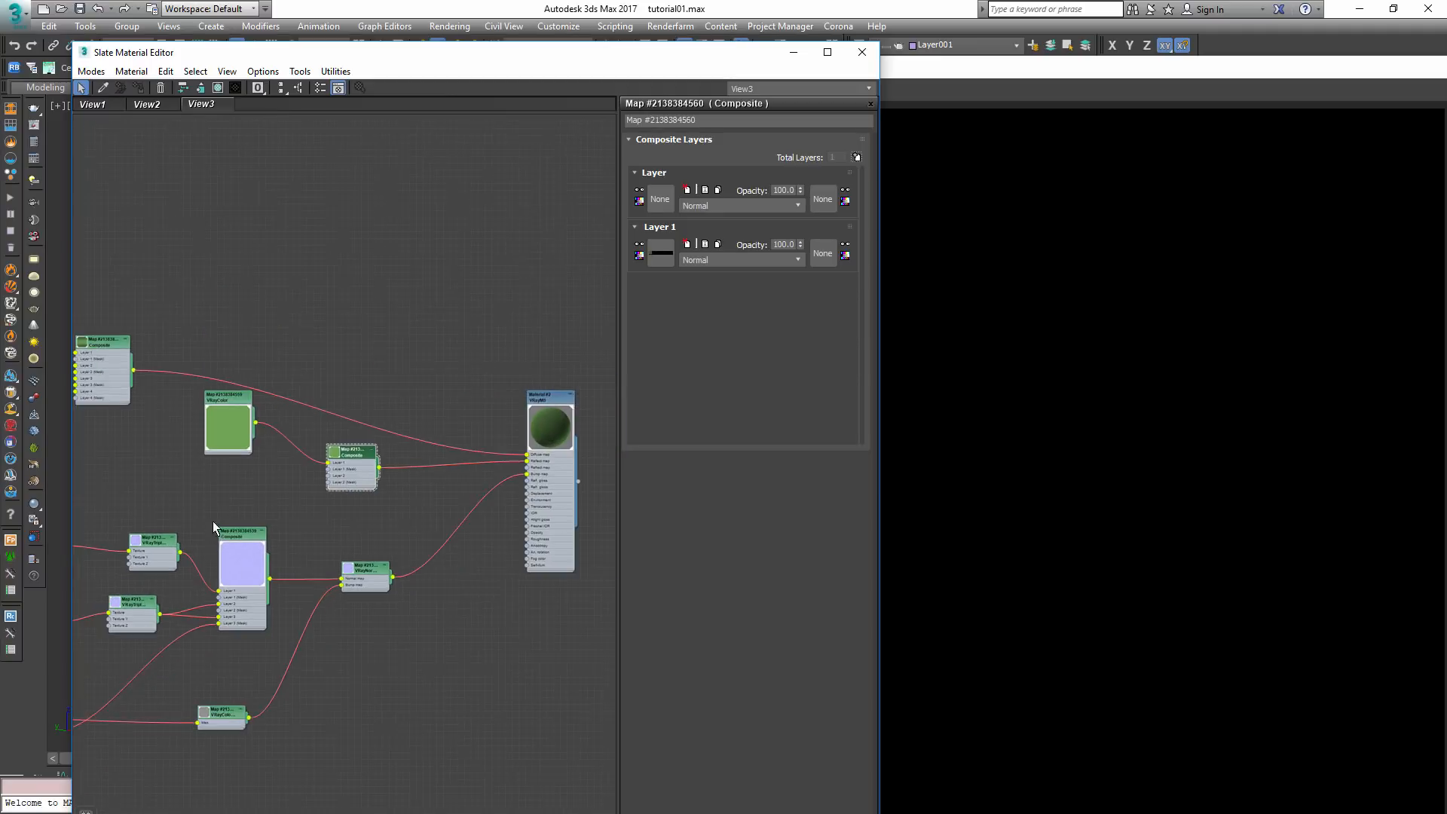
{"action": "middle_click_drag", "start_coordinate": [100, 606], "coordinate": [269, 588]}
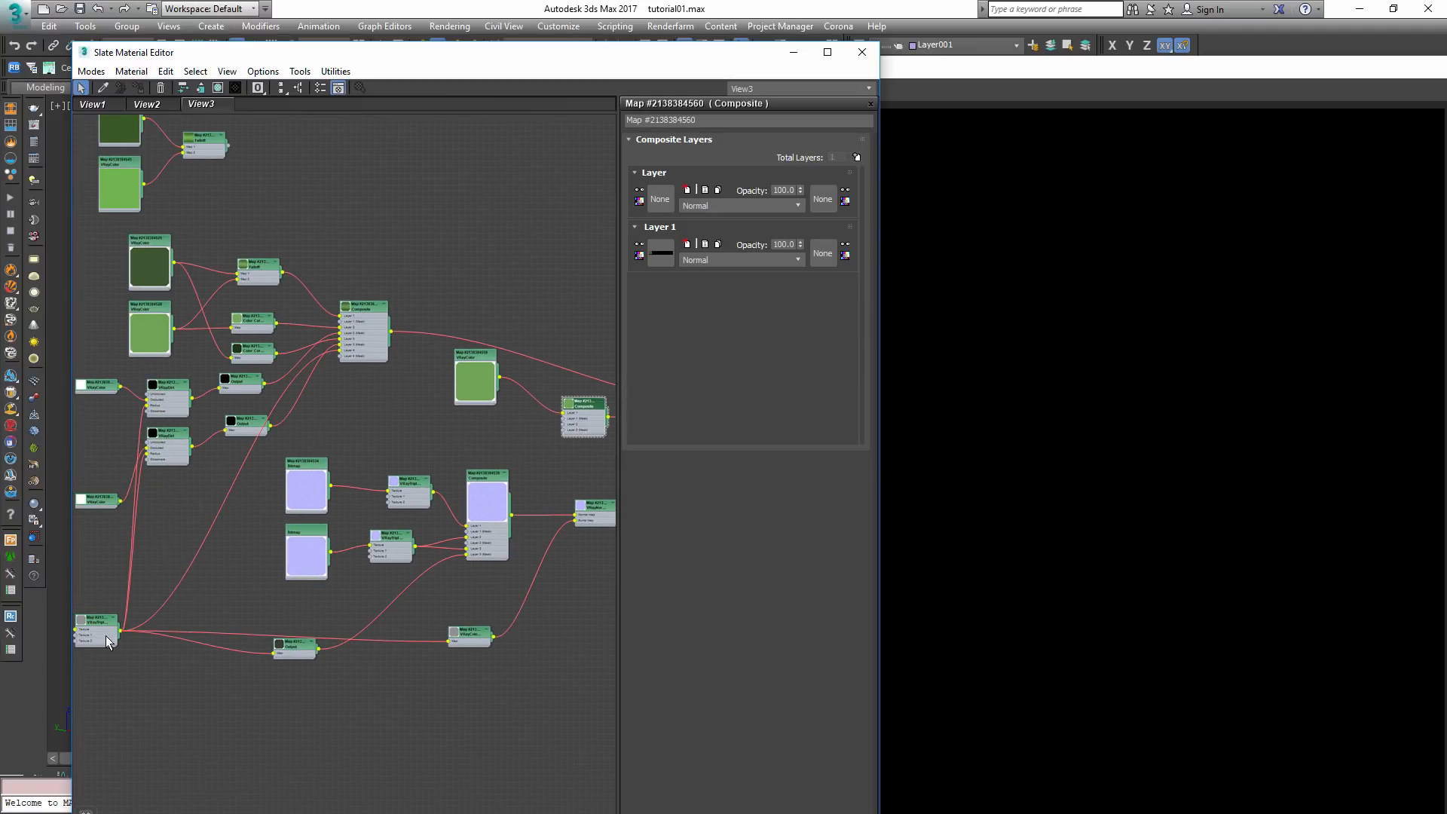
{"action": "left_click_drag", "start_coordinate": [119, 631], "coordinate": [566, 426]}
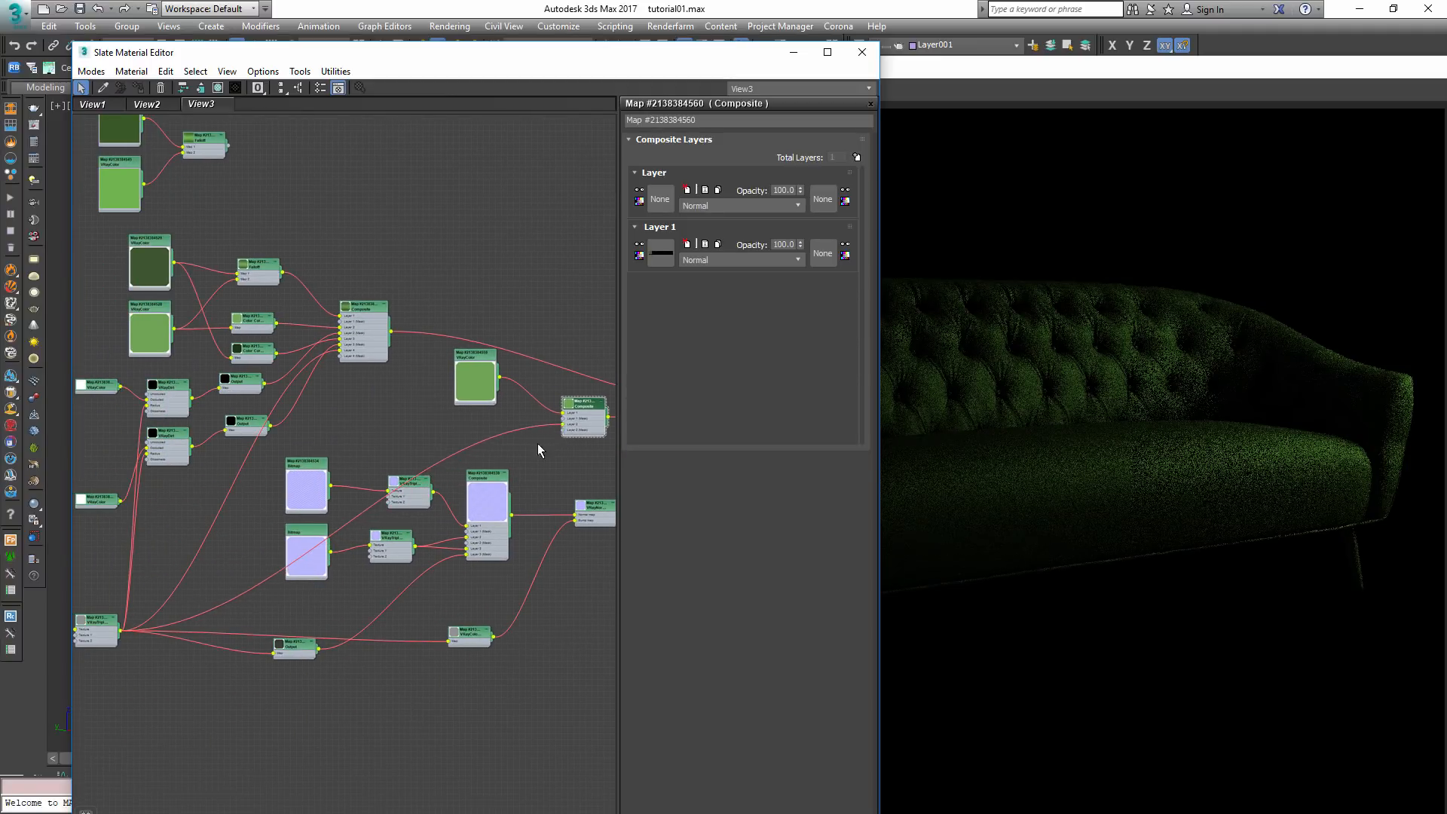
- Set the reflection Composite's second layer to 50 opacity and the Value blending mode
{"action": "scroll", "coordinate": [534, 444], "scroll_direction": "up", "scroll_amount": 1}
{"action": "scroll", "coordinate": [454, 451], "scroll_direction": "down", "scroll_amount": 2}
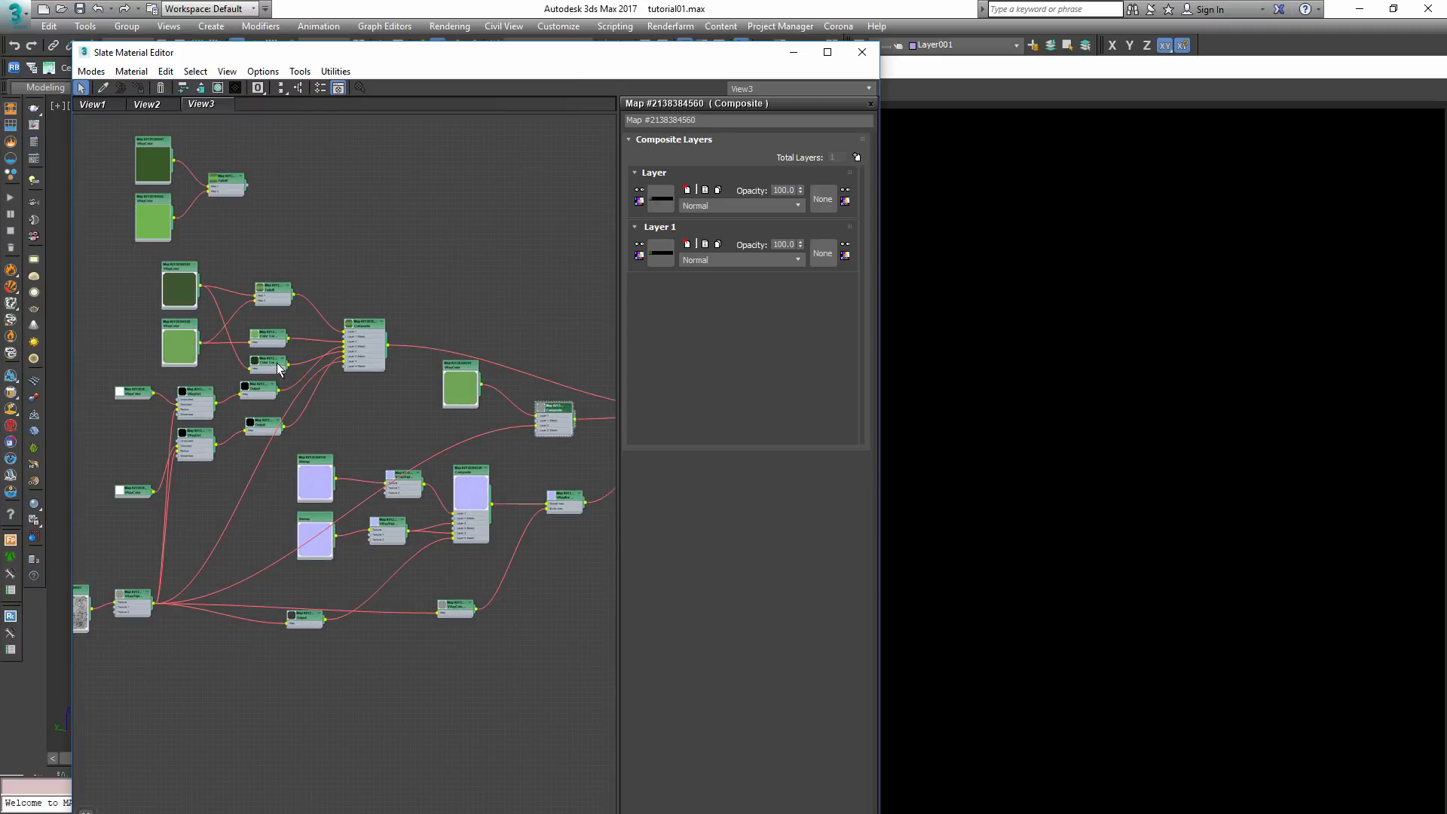
{"action": "scroll", "coordinate": [416, 447], "scroll_direction": "up", "scroll_amount": 4}
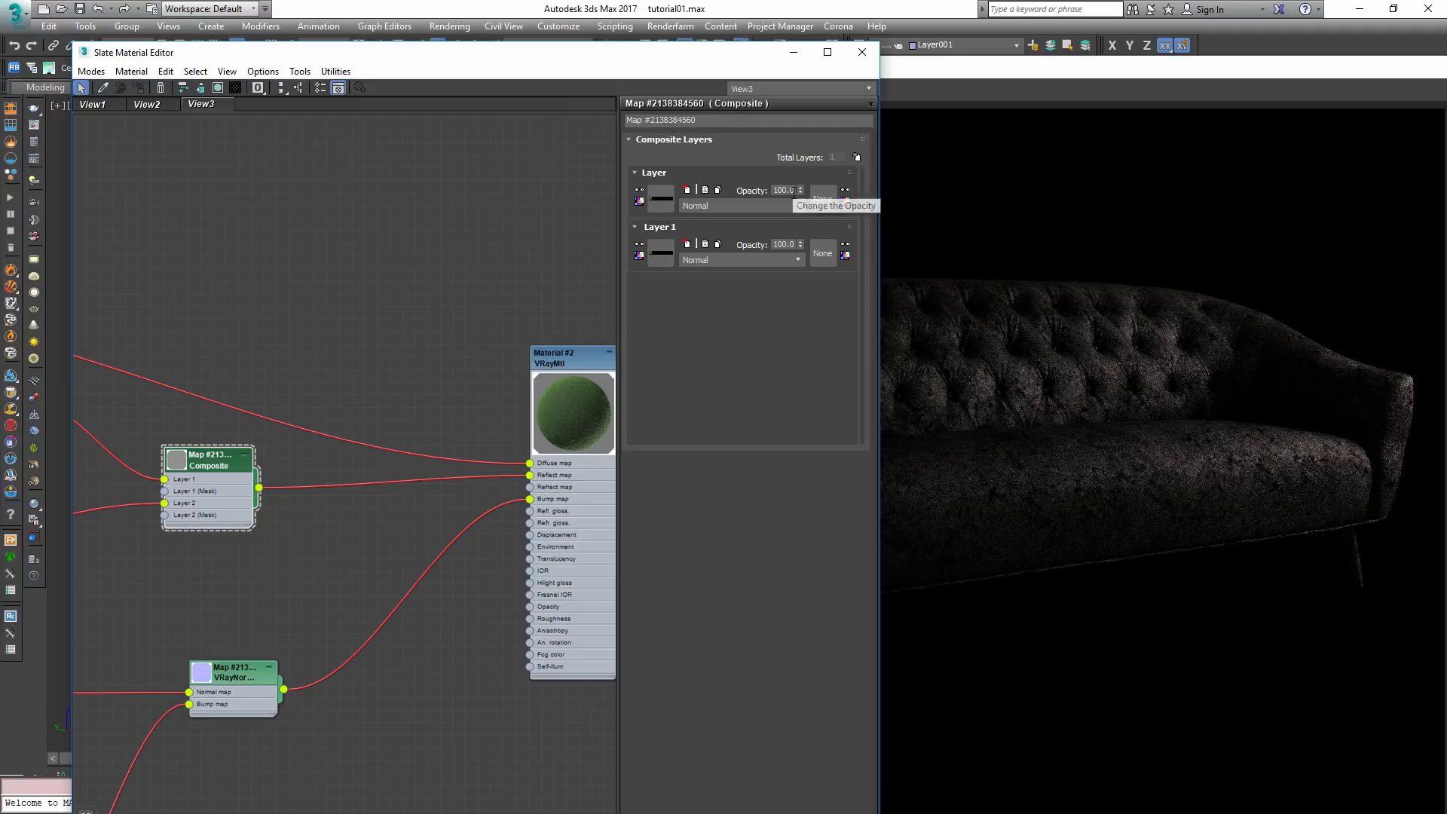
{"action": "left_click", "coordinate": [784, 191]}
{"action": "type", "text": "50"}
{"action": "key", "text": "Return"}
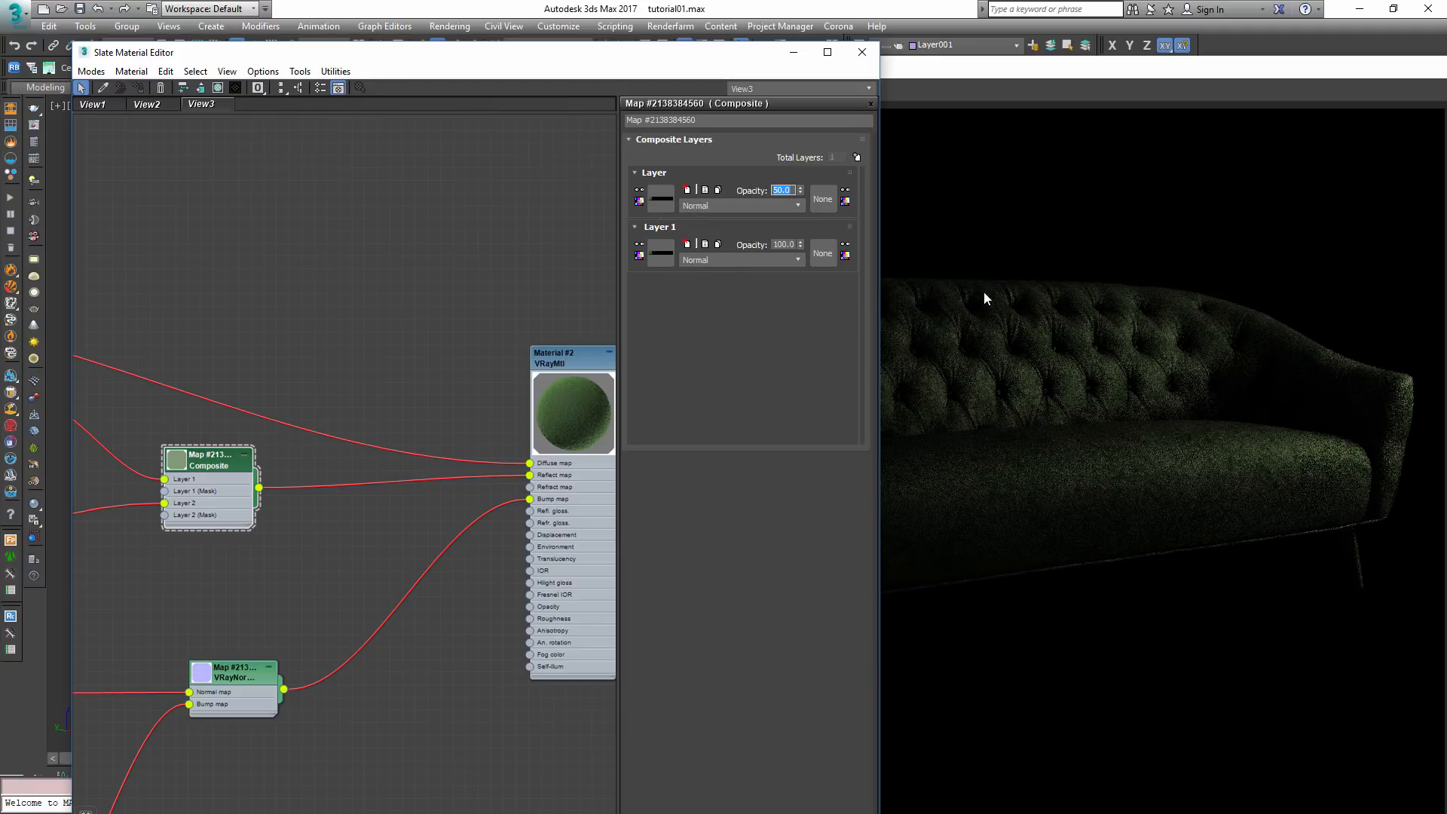
{"action": "left_click", "coordinate": [726, 208]}
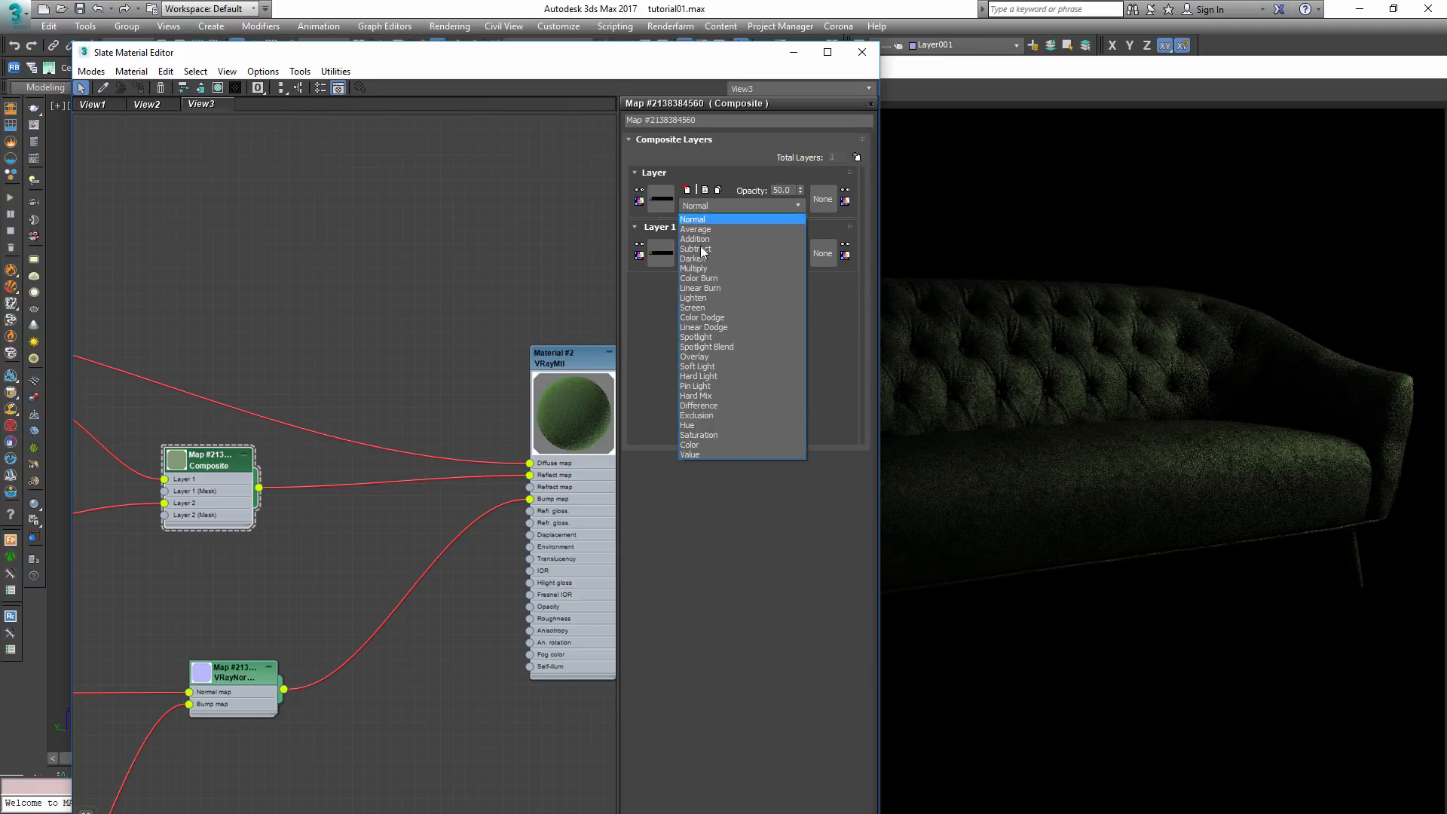
{"action": "left_click", "coordinate": [700, 455]}
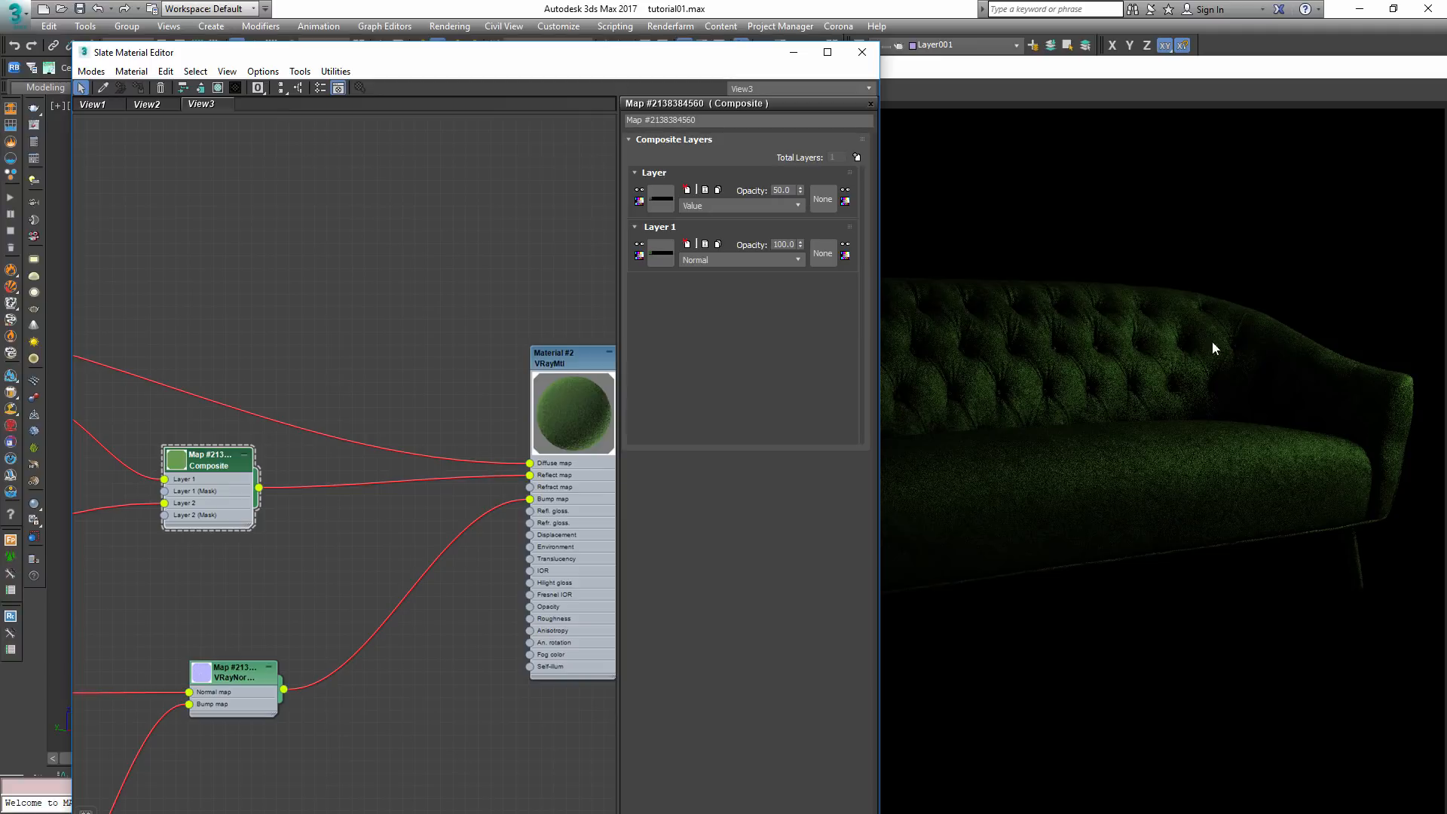
- Switch the frame buffer back to the RGB color channel to check the sofa's reflections
{"action": "left_click", "coordinate": [957, 73]}
{"action": "left_click", "coordinate": [519, 90]}
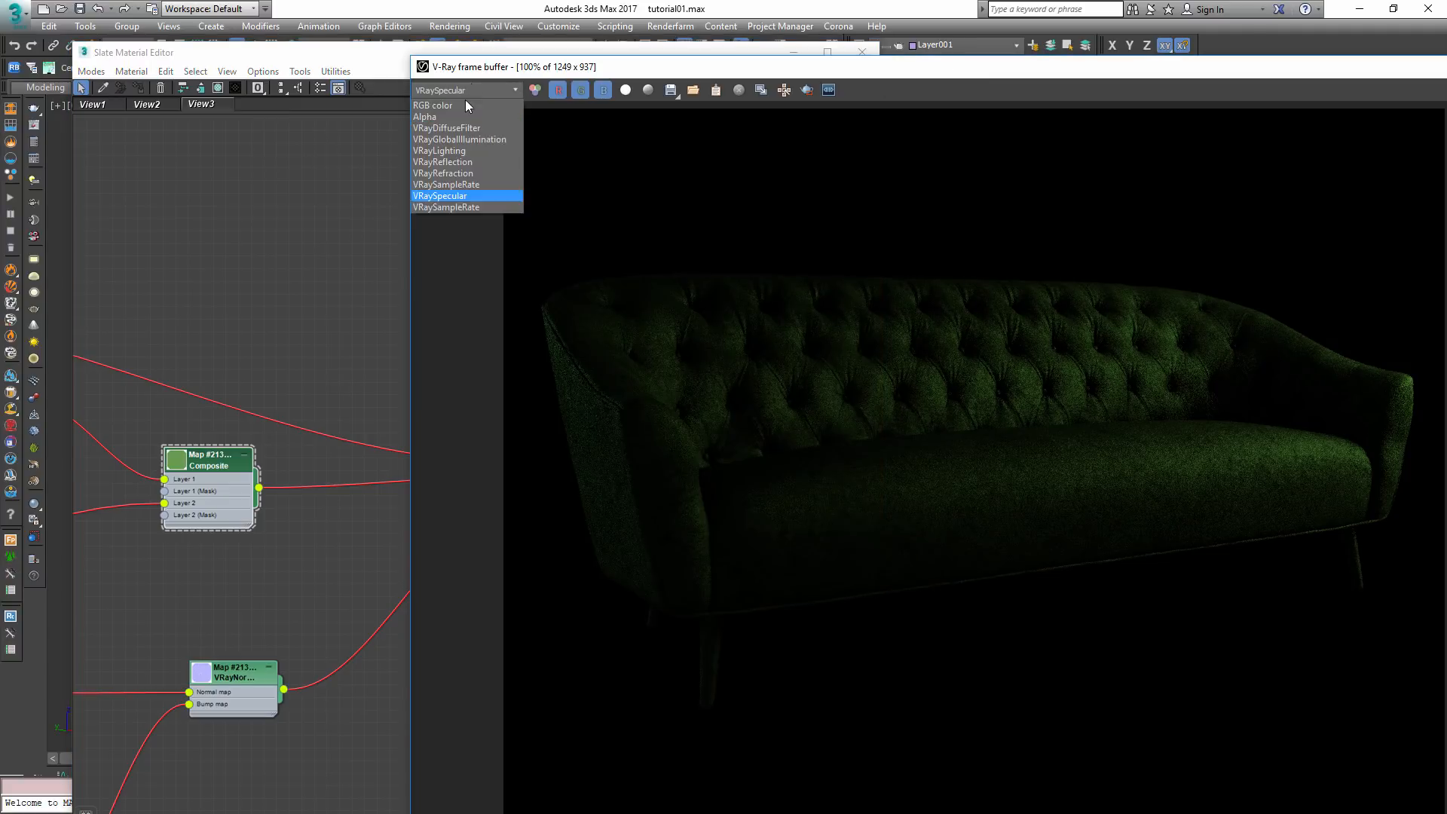
{"action": "left_click", "coordinate": [463, 103]}
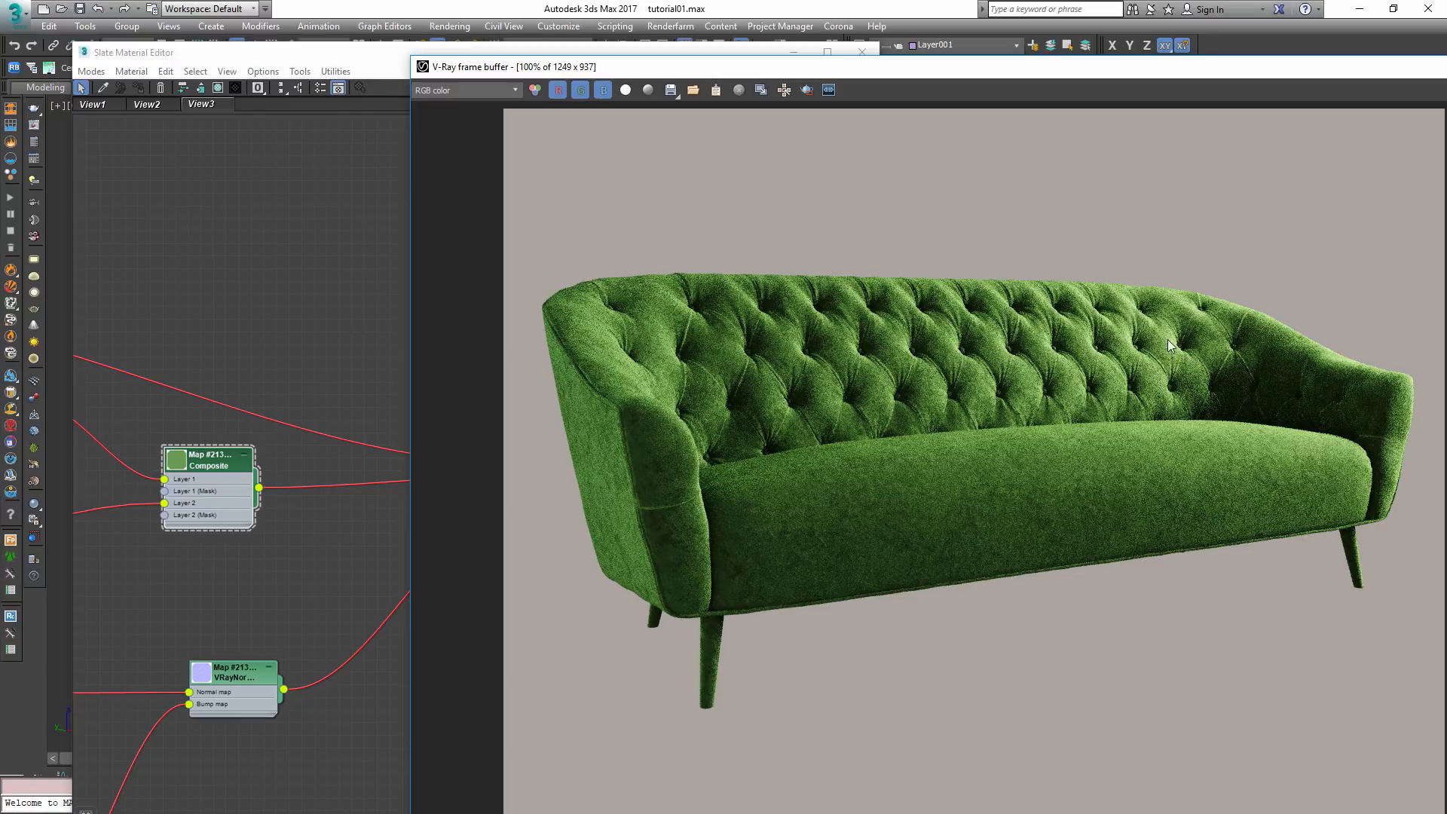
- Open the parameters of Material #2 and expand its Options to review the reflection settings
{"action": "left_click", "coordinate": [341, 310]}
{"action": "double_click", "coordinate": [567, 353]}
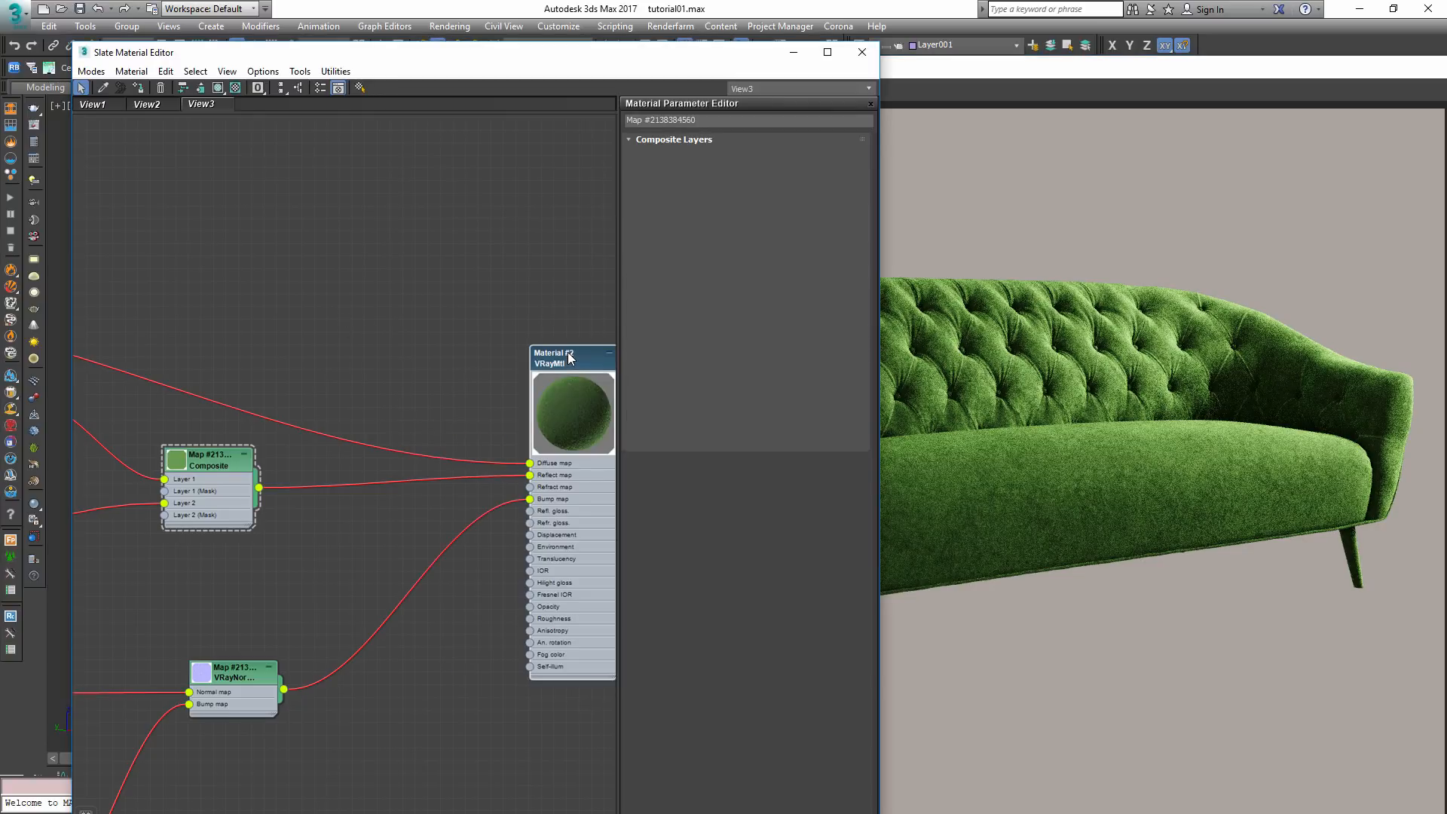
{"action": "left_click_drag", "start_coordinate": [709, 230], "coordinate": [665, 226]}
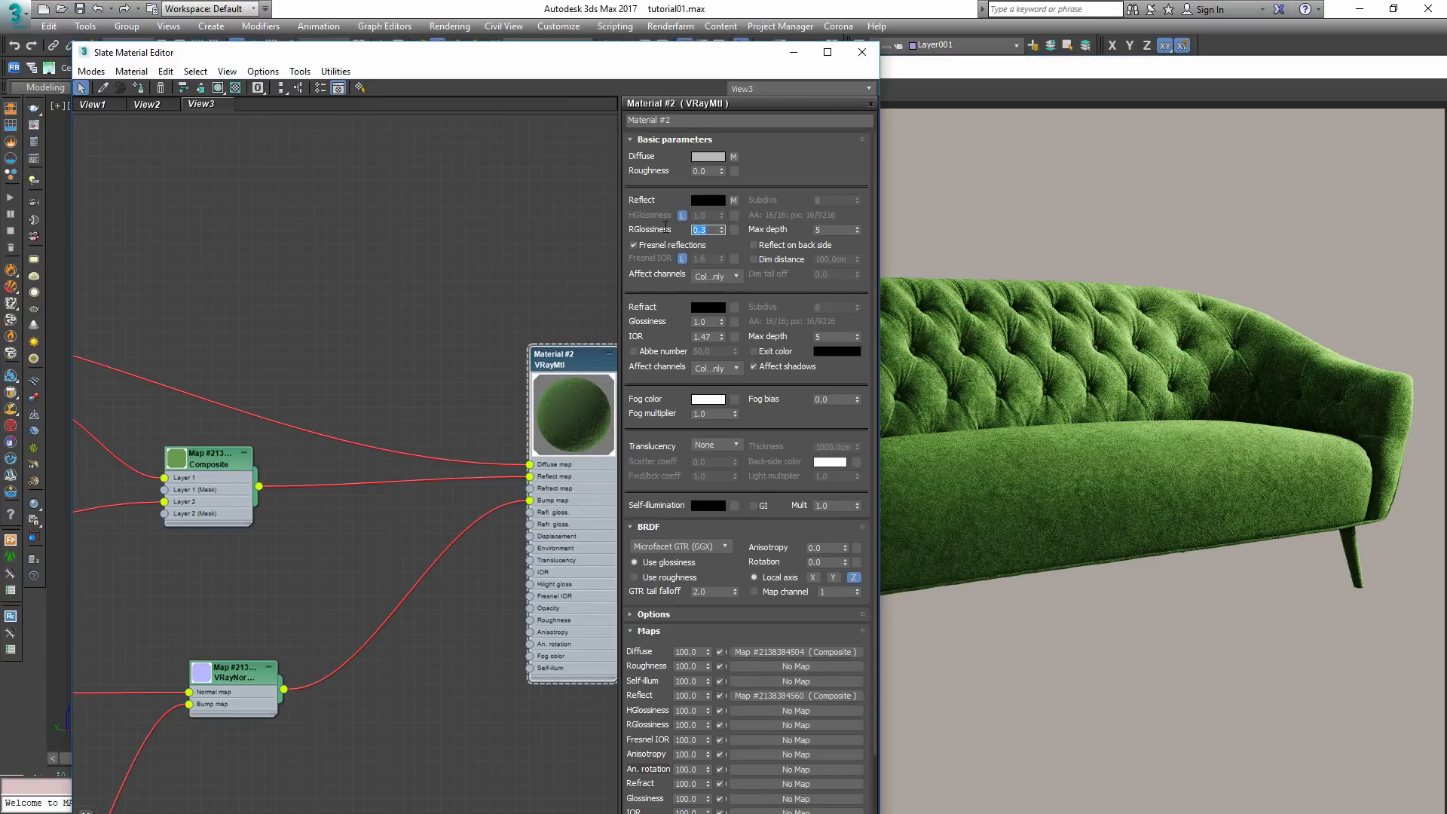
{"action": "left_click", "coordinate": [656, 615]}
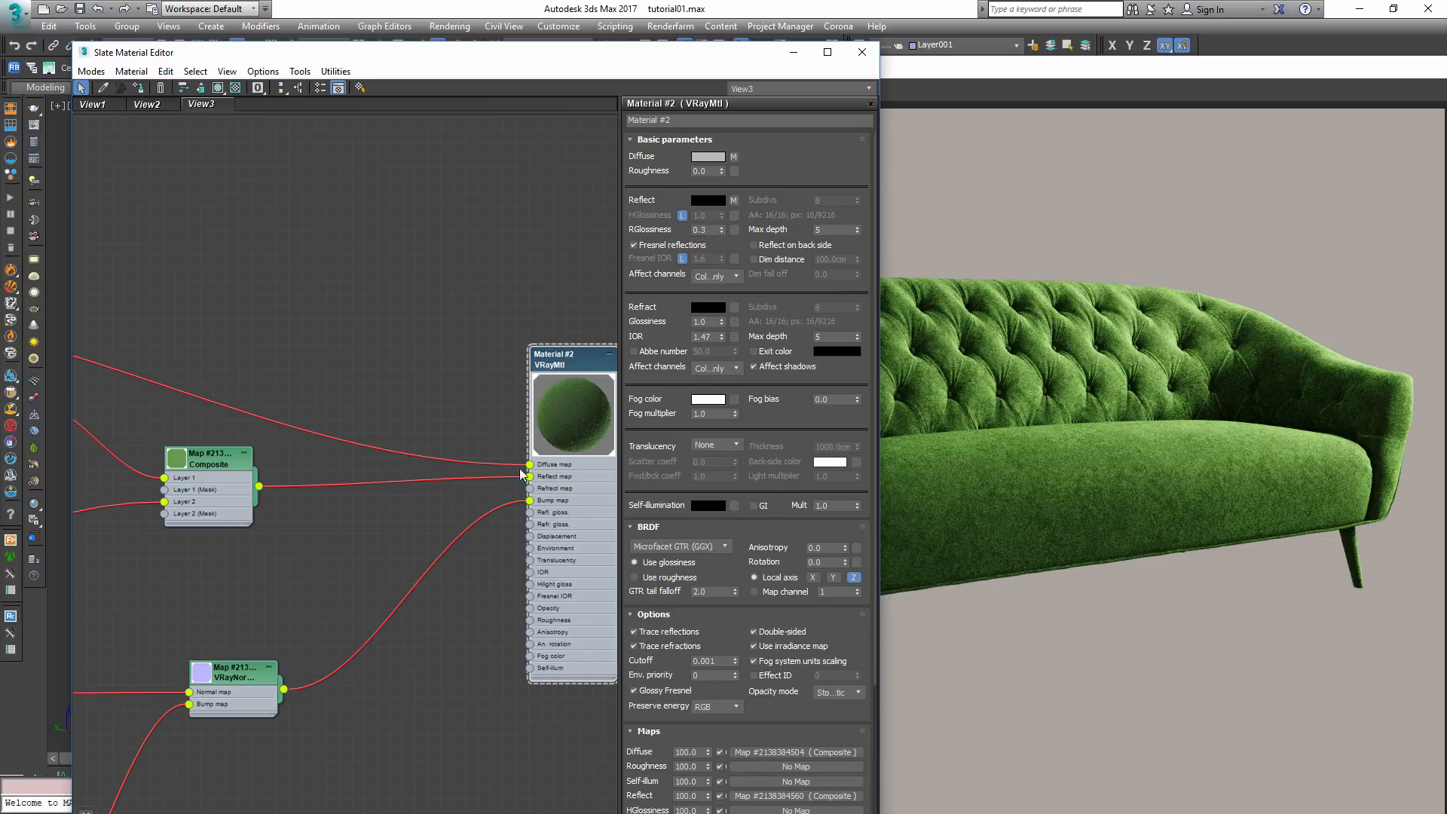
{"action": "middle_click_drag", "start_coordinate": [520, 473], "coordinate": [349, 433]}
{"action": "middle_click_drag", "start_coordinate": [405, 323], "coordinate": [417, 322]}
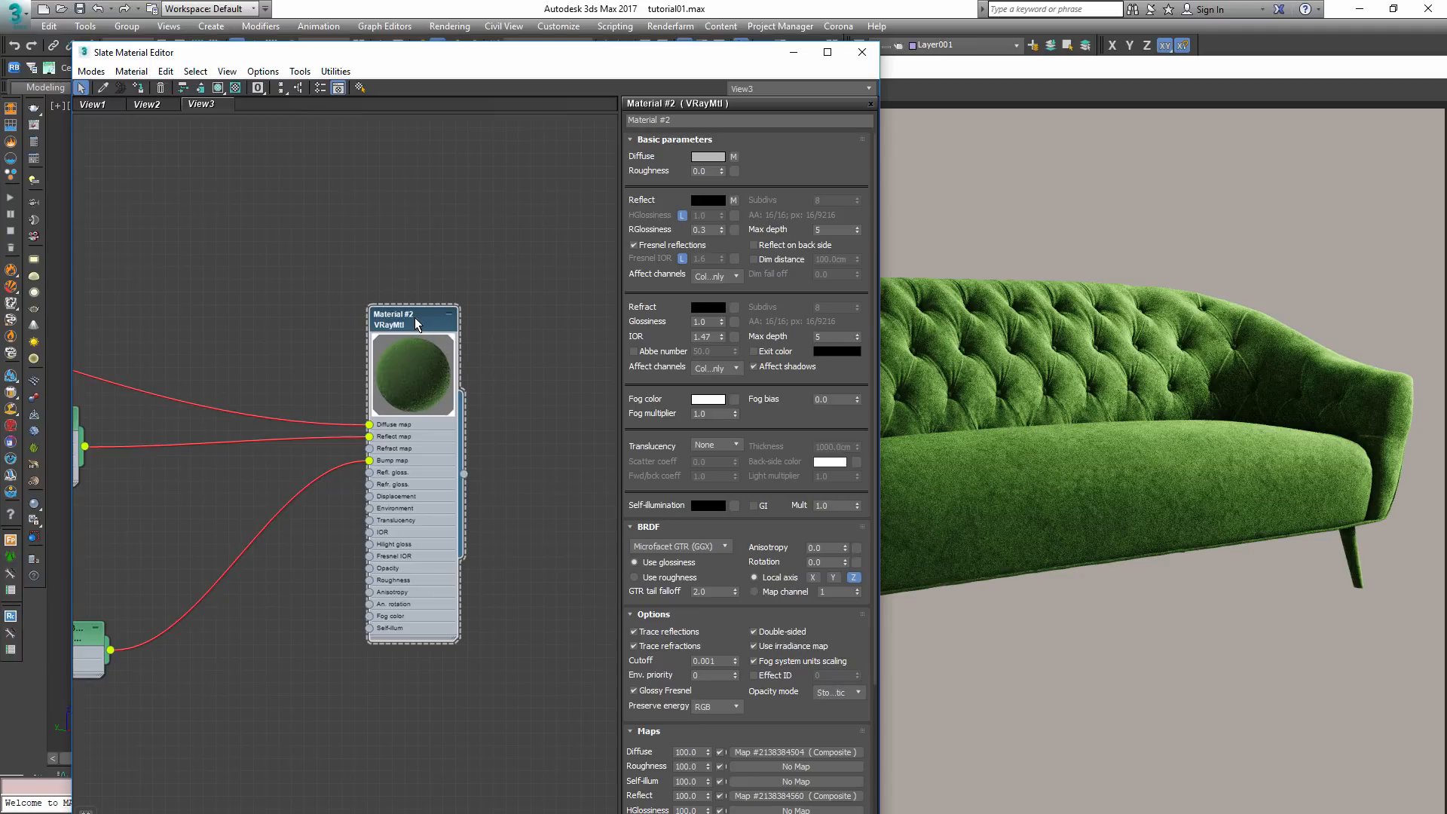
- Inspect the VRayReflection channel in the frame buffer and return to RGB color
{"action": "left_click", "coordinate": [1140, 332]}
{"action": "left_click", "coordinate": [481, 90]}
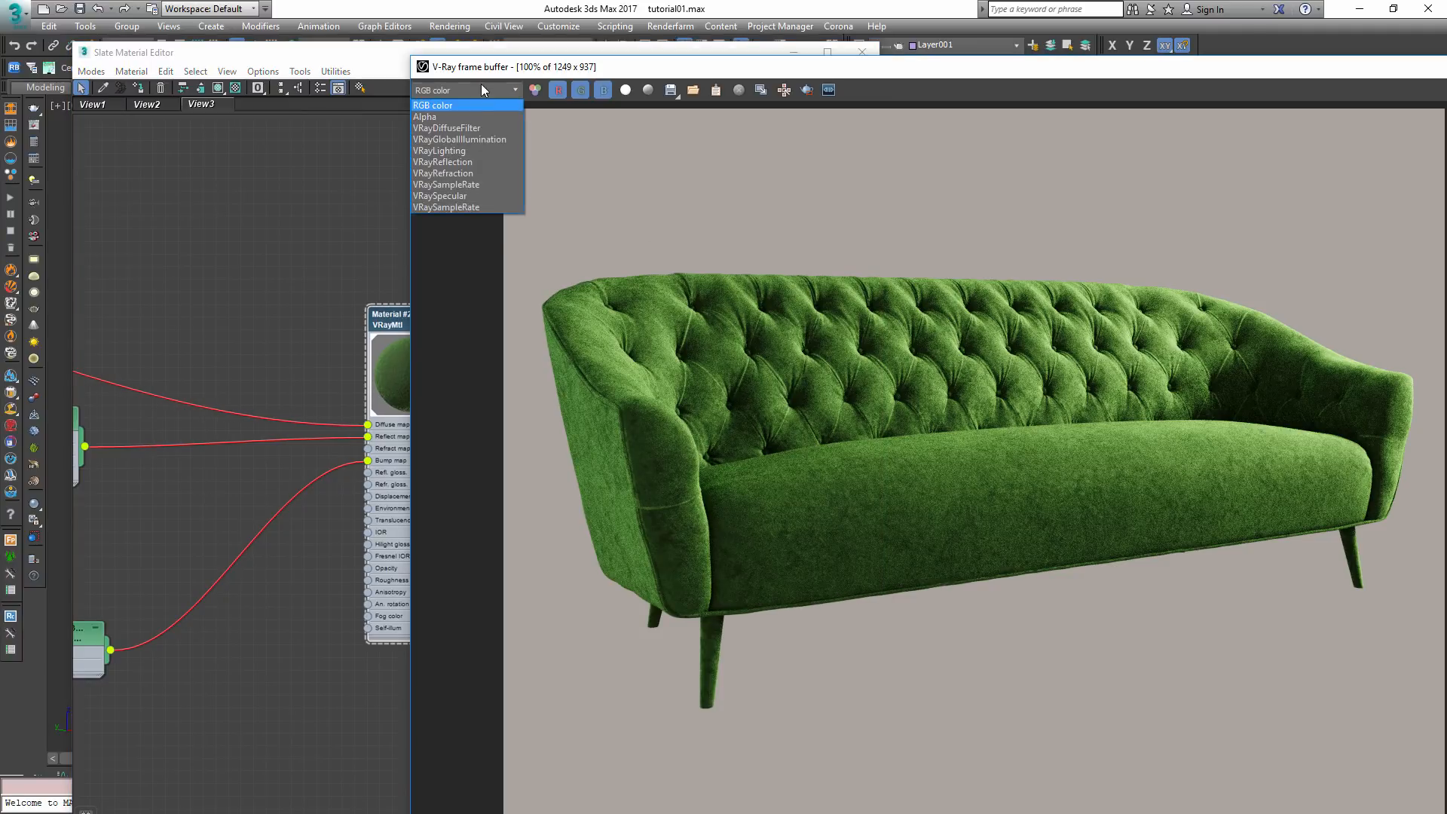
{"action": "left_click", "coordinate": [469, 167]}
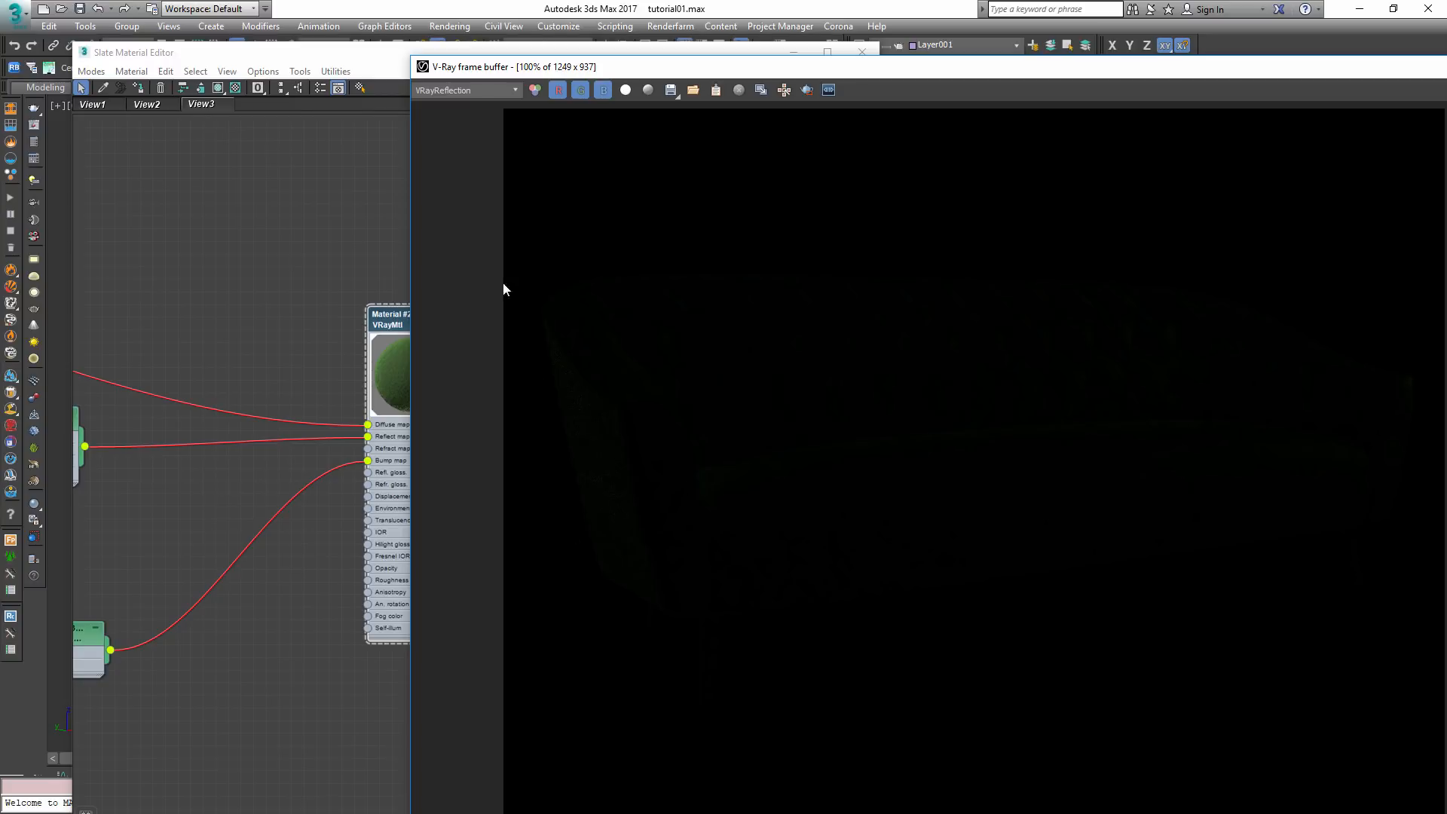
{"action": "left_click", "coordinate": [484, 91]}
{"action": "left_click", "coordinate": [480, 102]}
- Increase the diffuse roughness of Material #2 and check the updated sofa render
{"action": "middle_click_drag", "start_coordinate": [304, 317], "coordinate": [231, 315]}
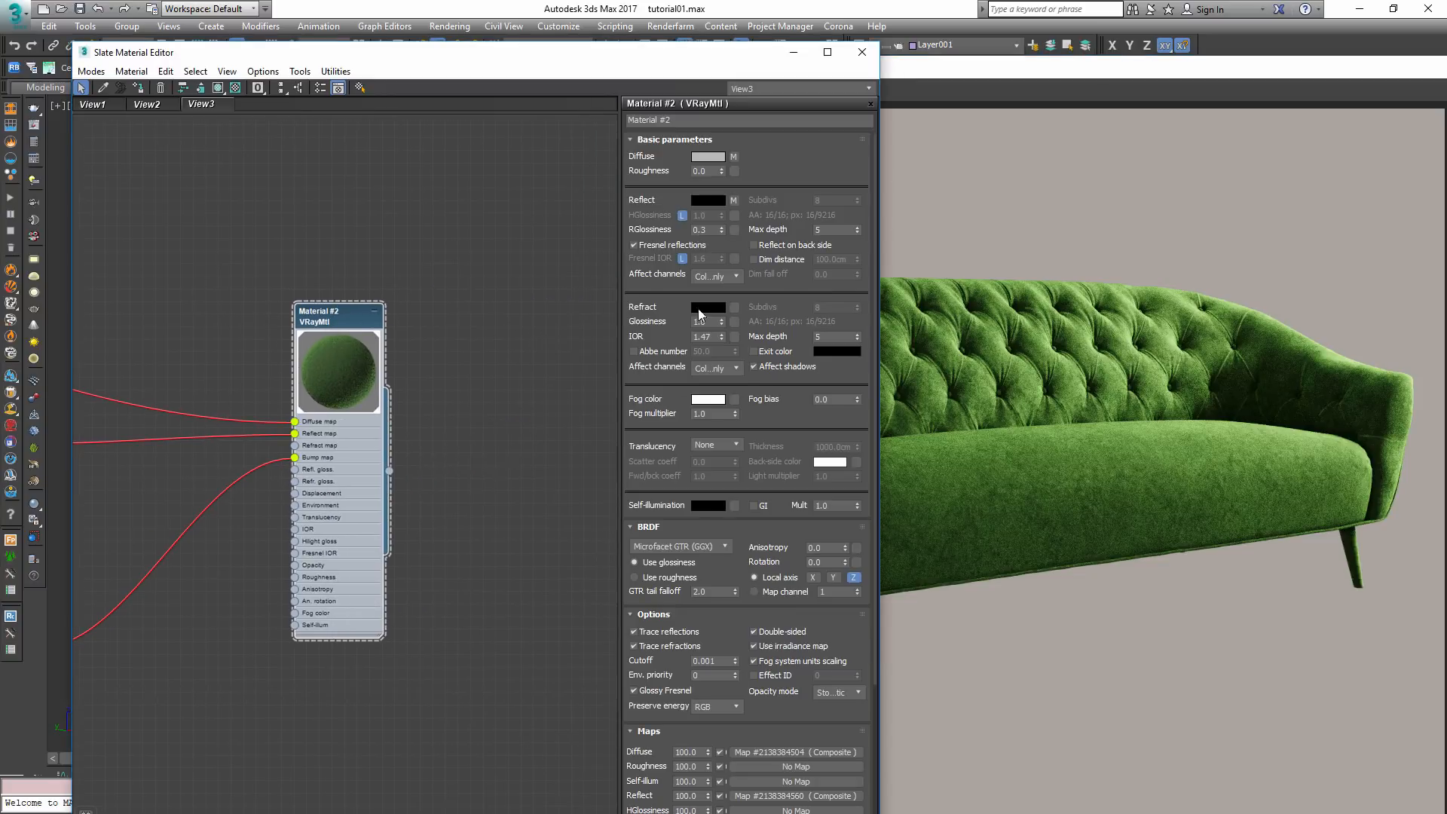
{"action": "left_click", "coordinate": [1044, 334]}
{"action": "double_click", "coordinate": [351, 318]}
{"action": "left_click", "coordinate": [715, 171]}
{"action": "left_click_drag", "start_coordinate": [601, 65], "coordinate": [530, 52]}
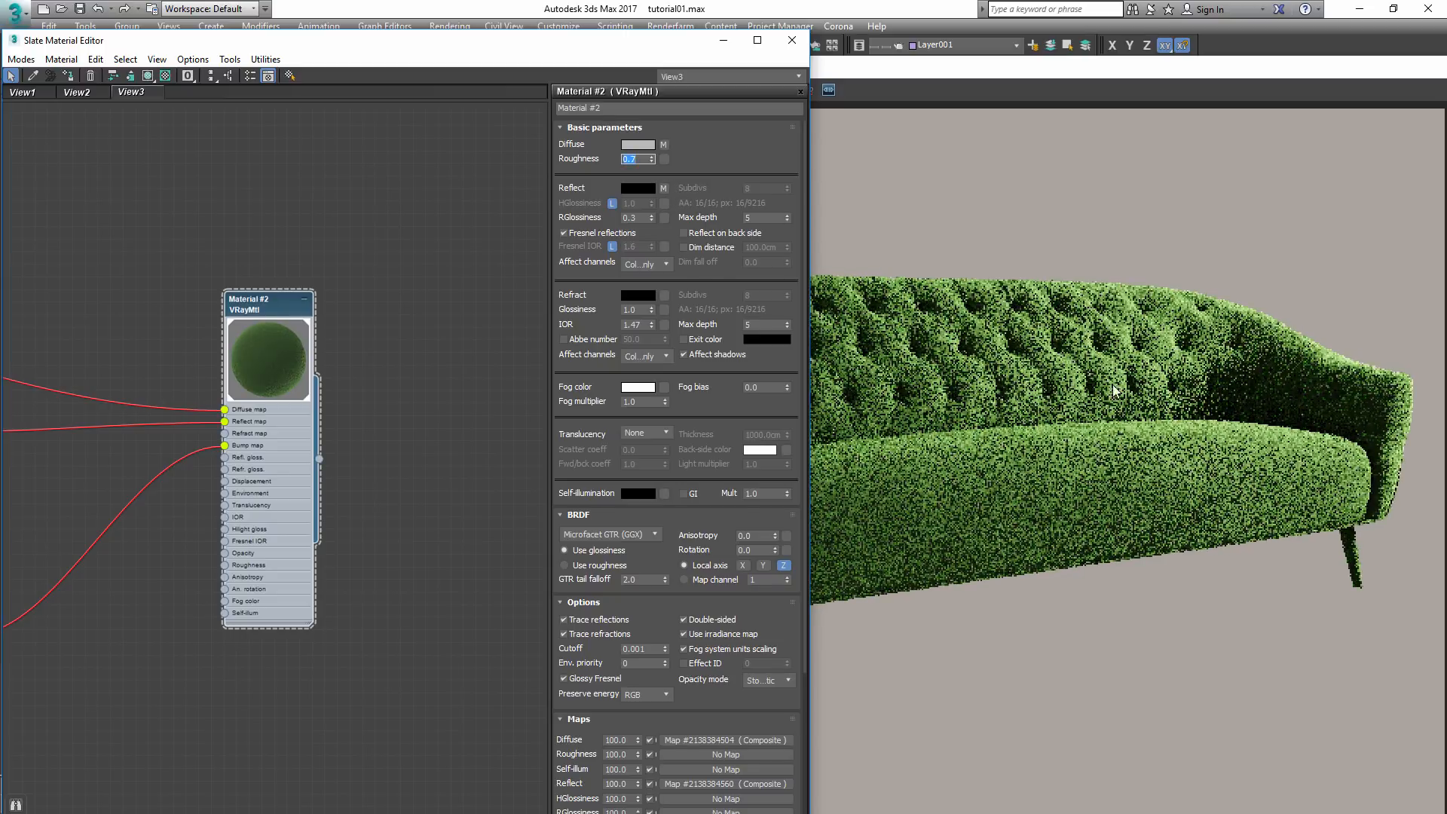
{"action": "left_click", "coordinate": [1029, 438]}
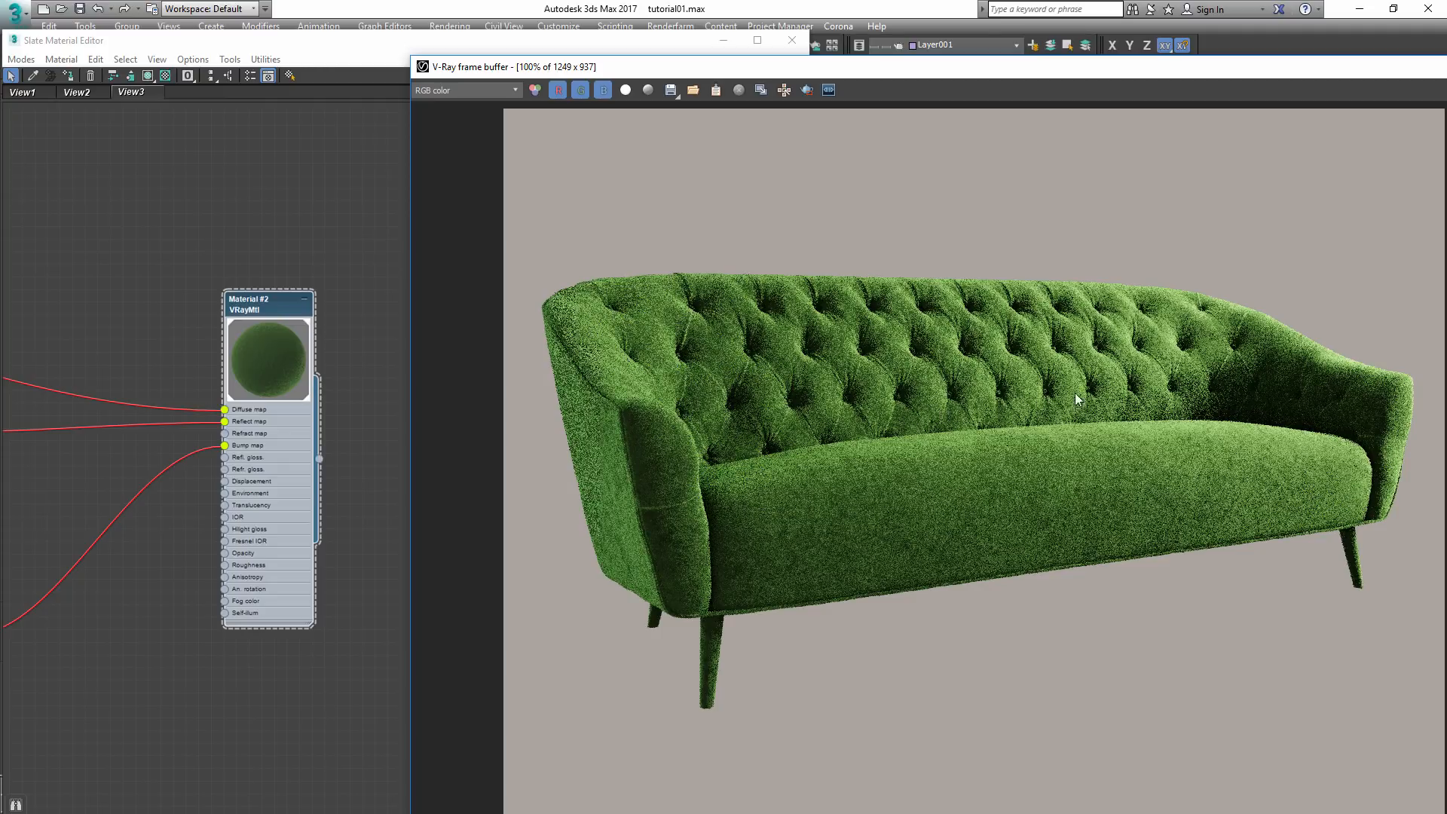
- Set the diffuse roughness of Material #2 to 0 and check the fabric up close in the updated render
{"action": "left_click", "coordinate": [398, 188]}
{"action": "left_click", "coordinate": [637, 159]}
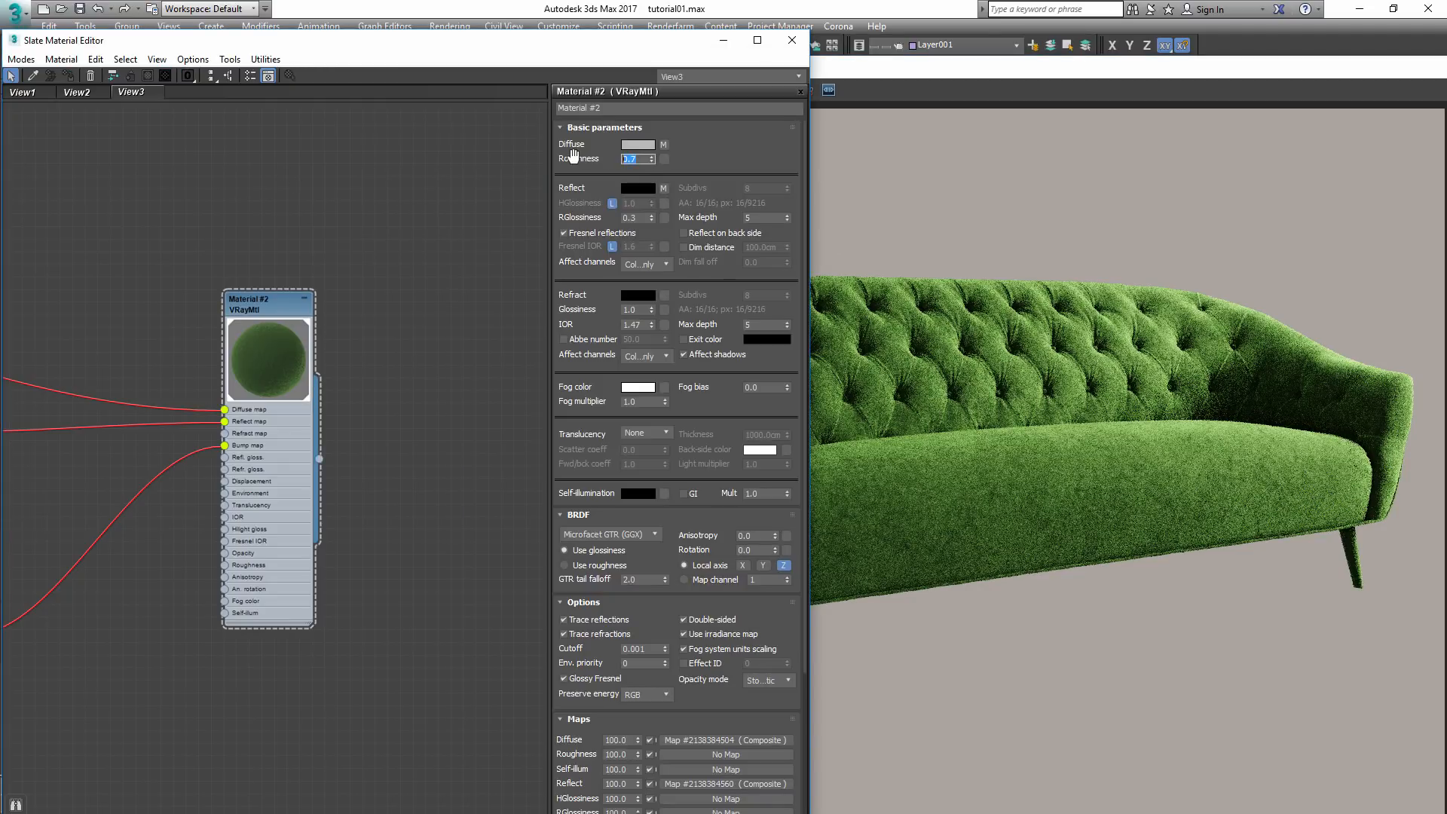
{"action": "type", "text": "0."}
{"action": "type", "text": "0"}
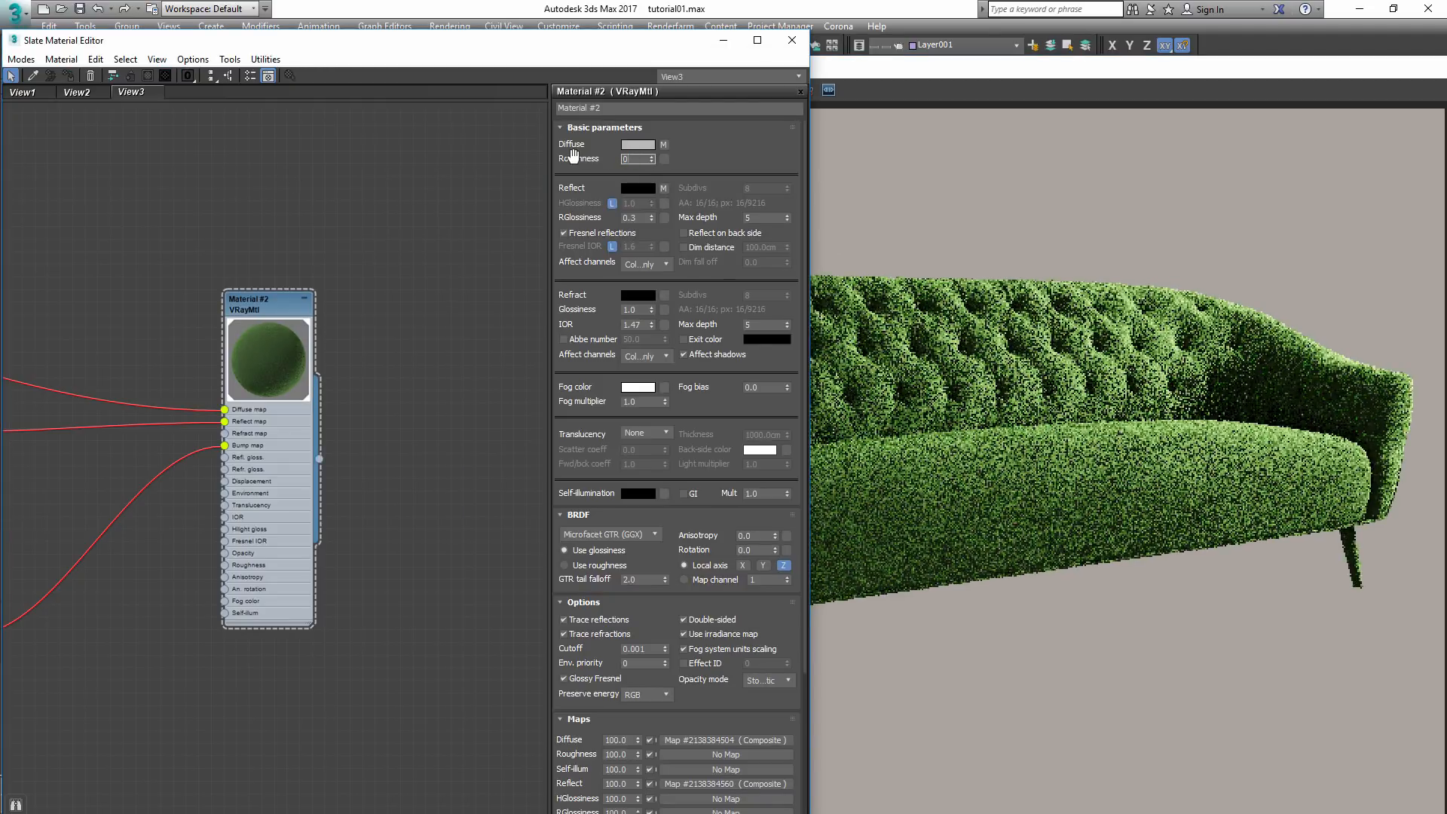
{"action": "left_click", "coordinate": [1033, 407]}
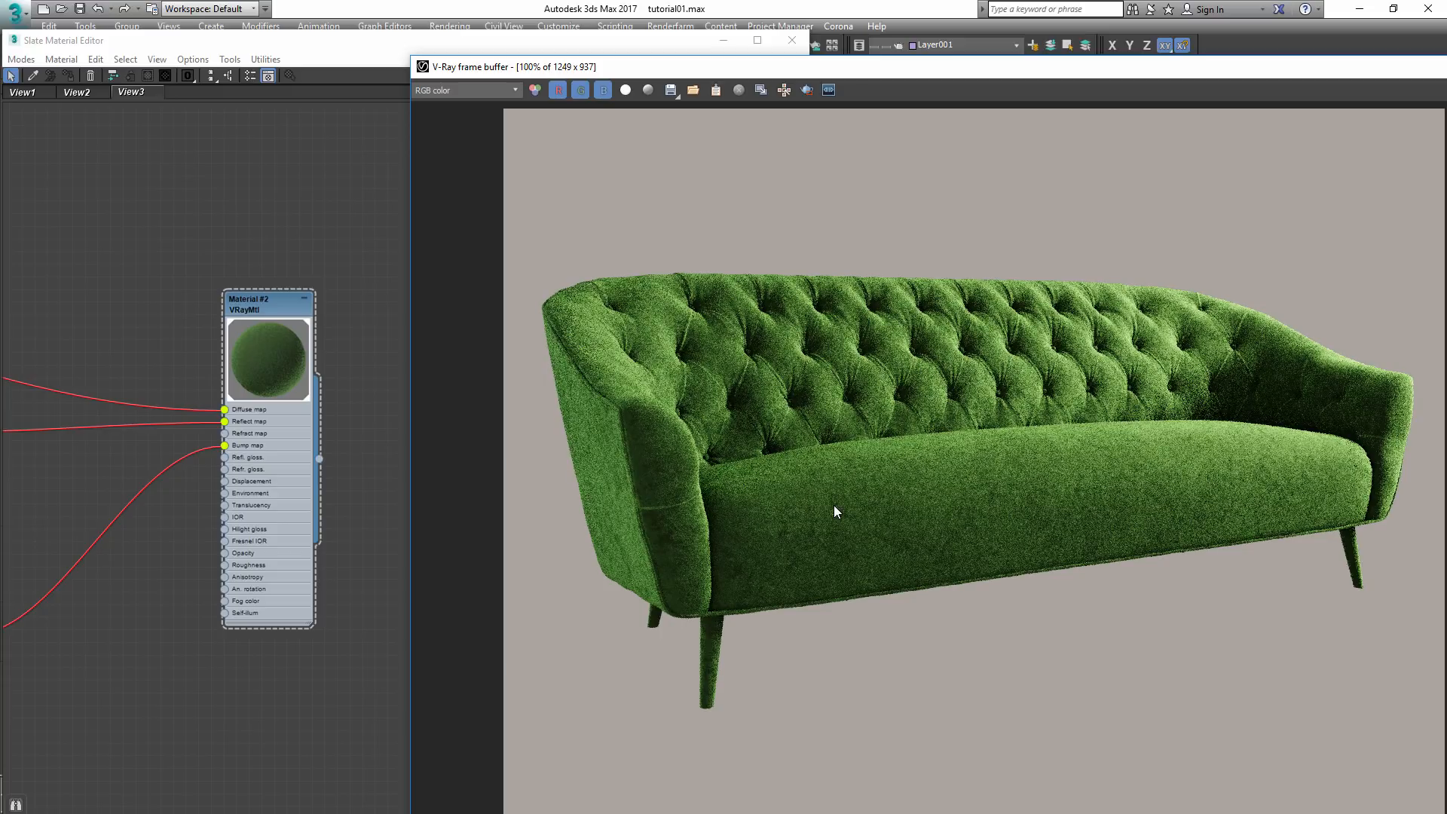
{"action": "scroll", "coordinate": [698, 399], "scroll_direction": "up", "scroll_amount": 2}
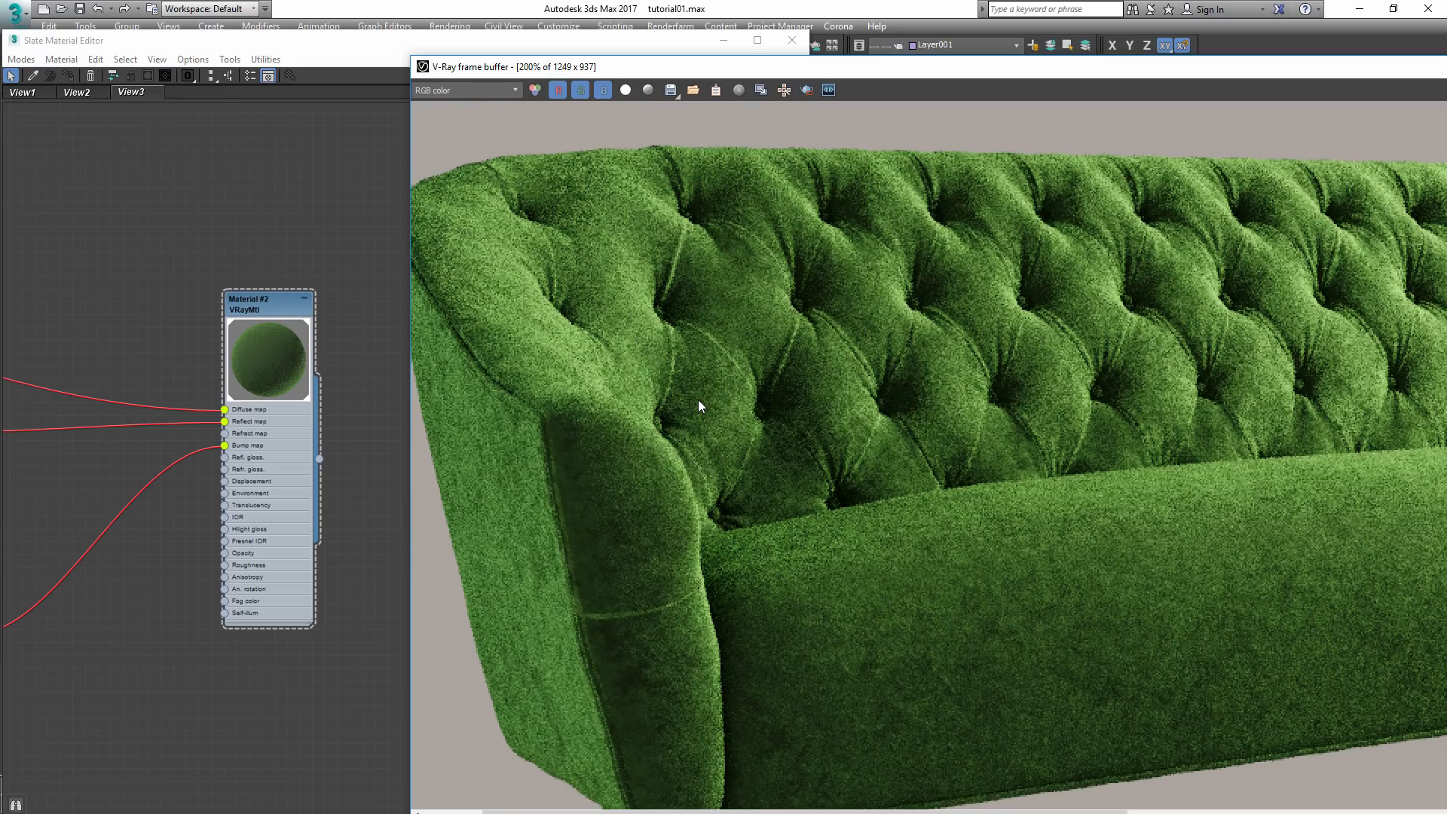
{"action": "scroll", "coordinate": [698, 400], "scroll_direction": "down", "scroll_amount": 2}
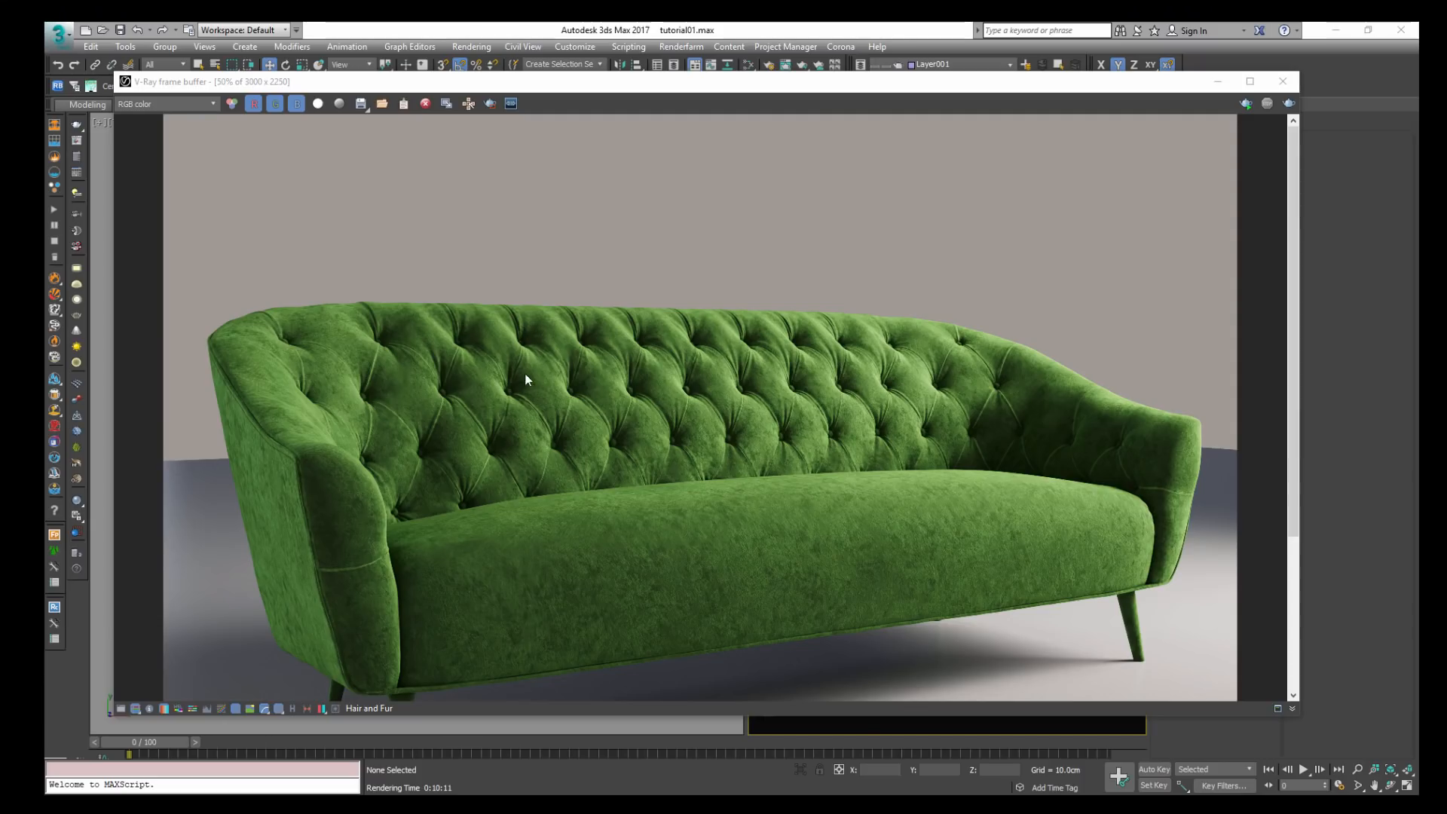
- Examine the velvet on the tufted backrest near the sofa's left arm in the finished 3000 x 2250 render
{"action": "scroll", "coordinate": [517, 380], "scroll_direction": "up", "scroll_amount": 3}
{"action": "scroll", "coordinate": [394, 420], "scroll_direction": "down", "scroll_amount": 2}
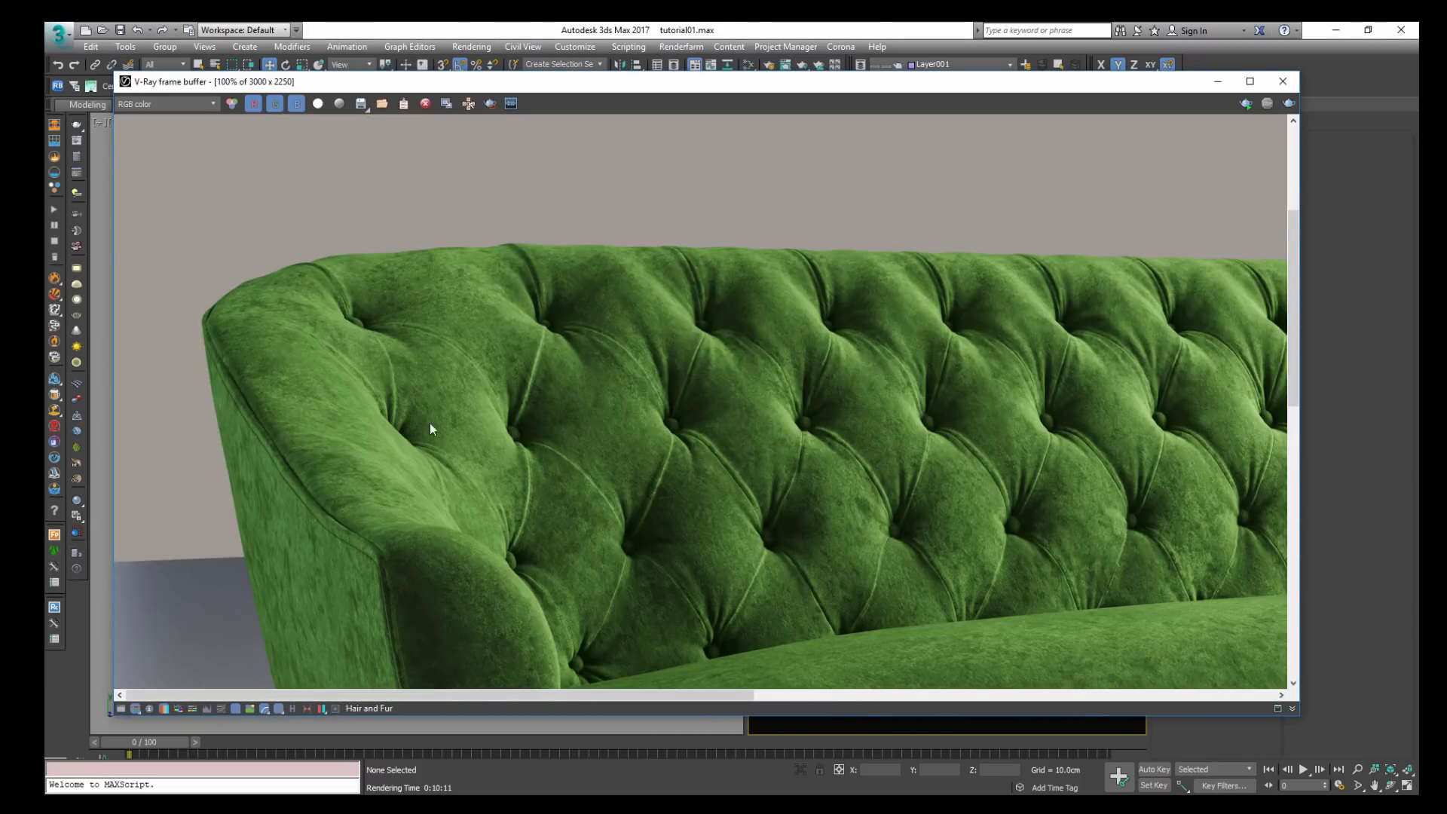
{"action": "middle_click_drag", "start_coordinate": [581, 490], "coordinate": [604, 458]}
{"action": "middle_click_drag", "start_coordinate": [486, 437], "coordinate": [354, 459]}
{"action": "middle_click_drag", "start_coordinate": [482, 524], "coordinate": [415, 487]}
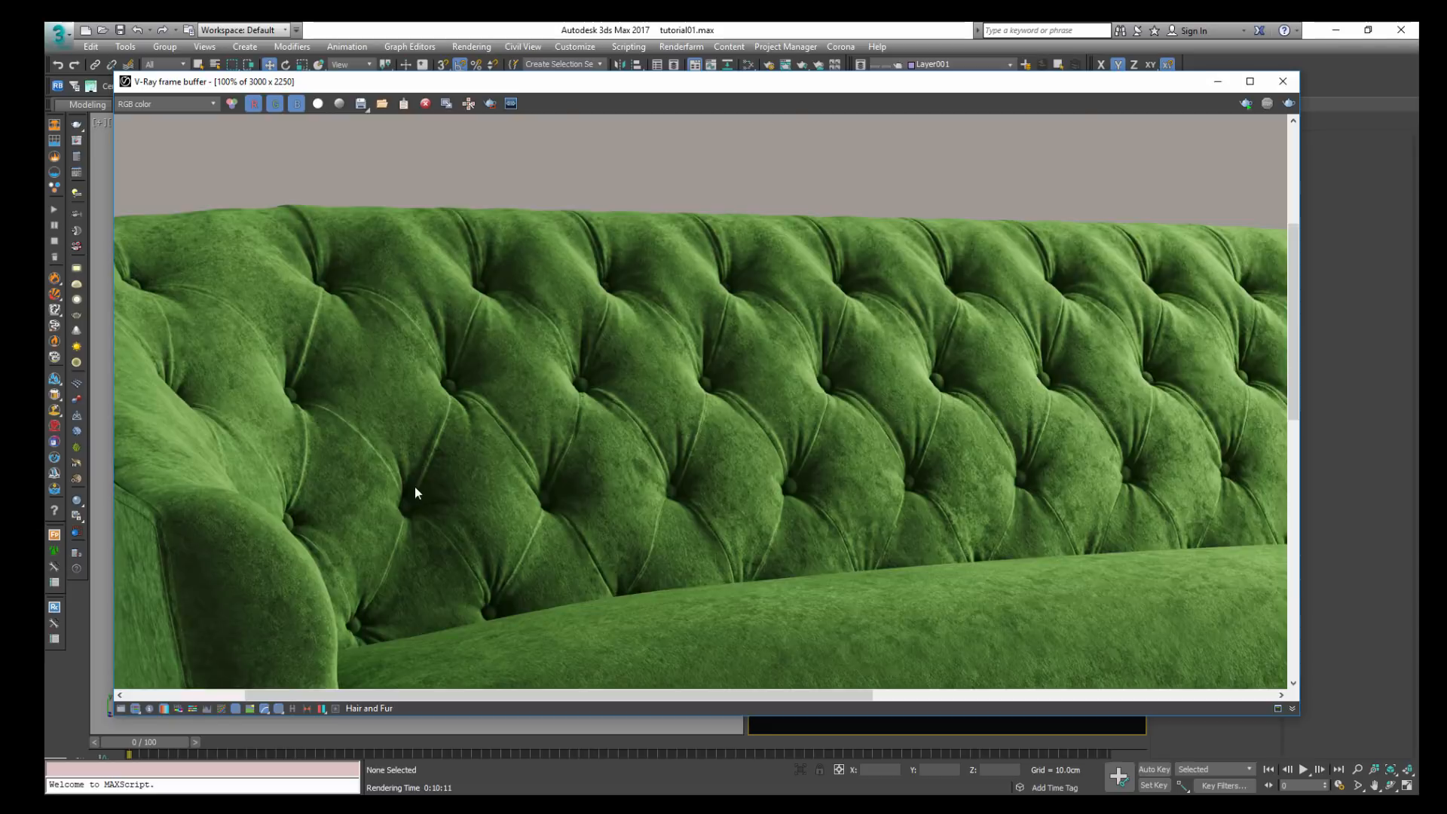
{"action": "scroll", "coordinate": [415, 486], "scroll_direction": "up", "scroll_amount": 2}
{"action": "scroll", "coordinate": [449, 460], "scroll_direction": "down", "scroll_amount": 2}
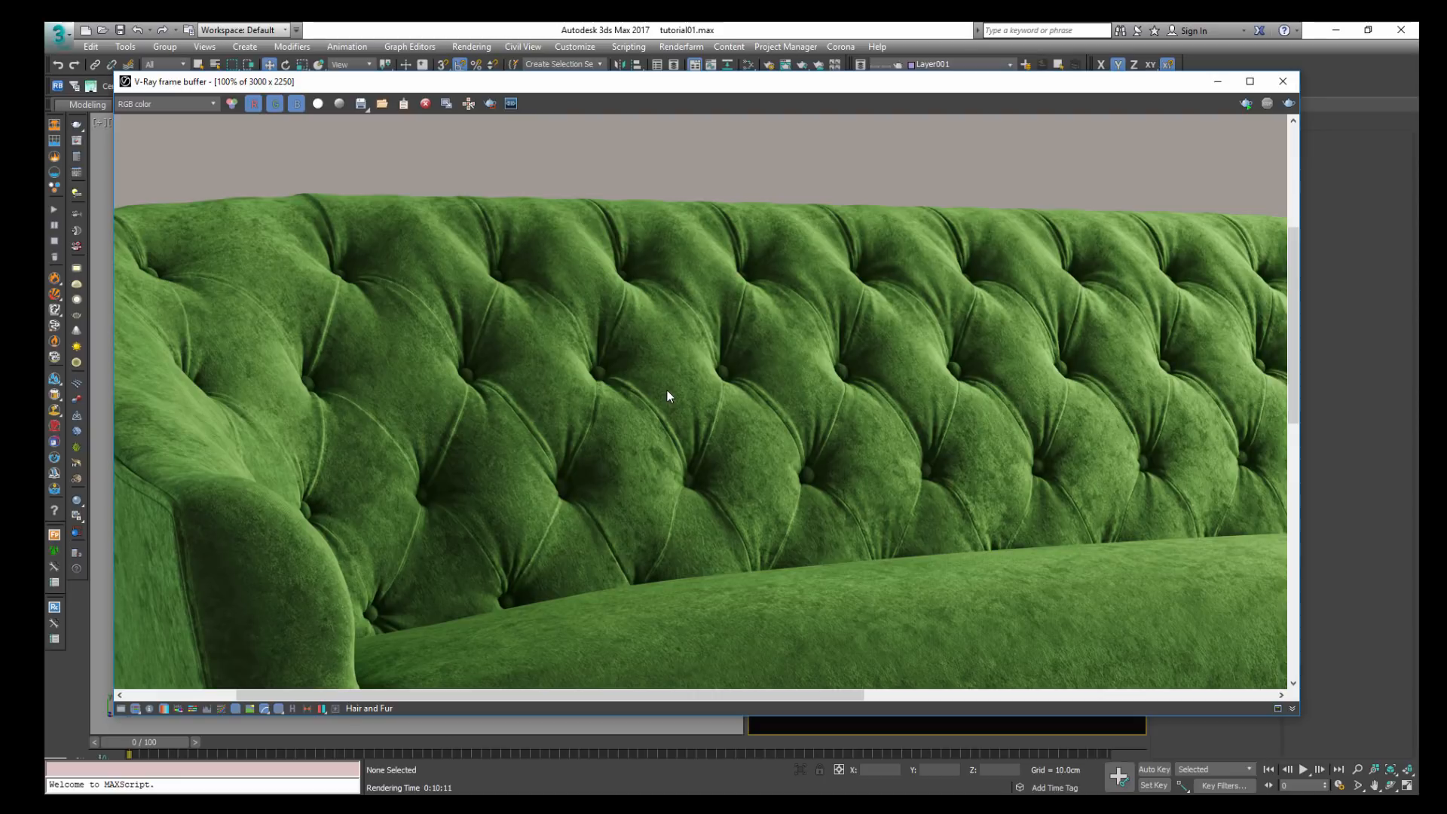
{"action": "scroll", "coordinate": [599, 376], "scroll_direction": "down", "scroll_amount": 1}
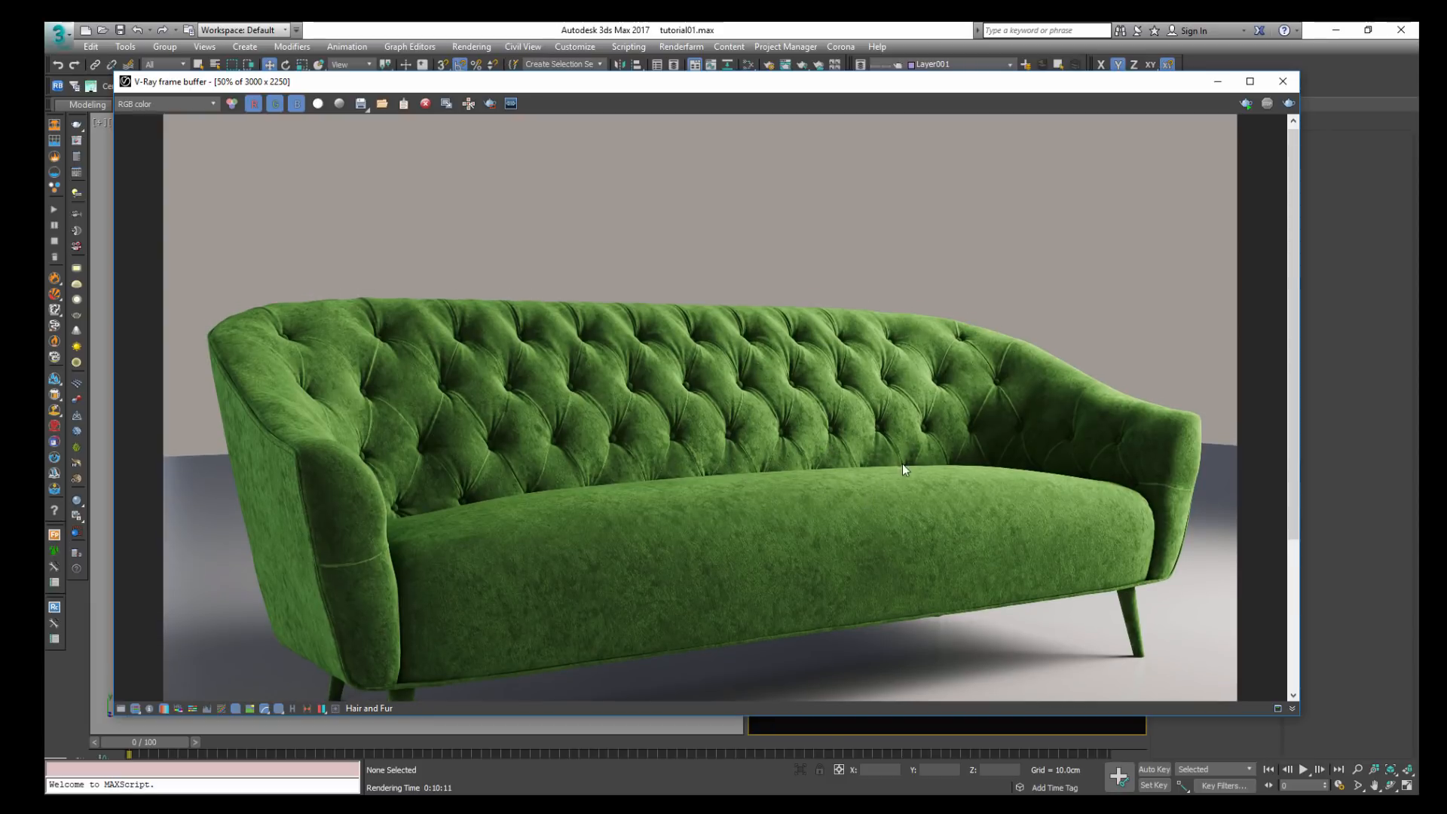
- Examine the middle of the backrest and the seat cushion in the final render for fabric detail
{"action": "scroll", "coordinate": [852, 429], "scroll_direction": "up", "scroll_amount": 1}
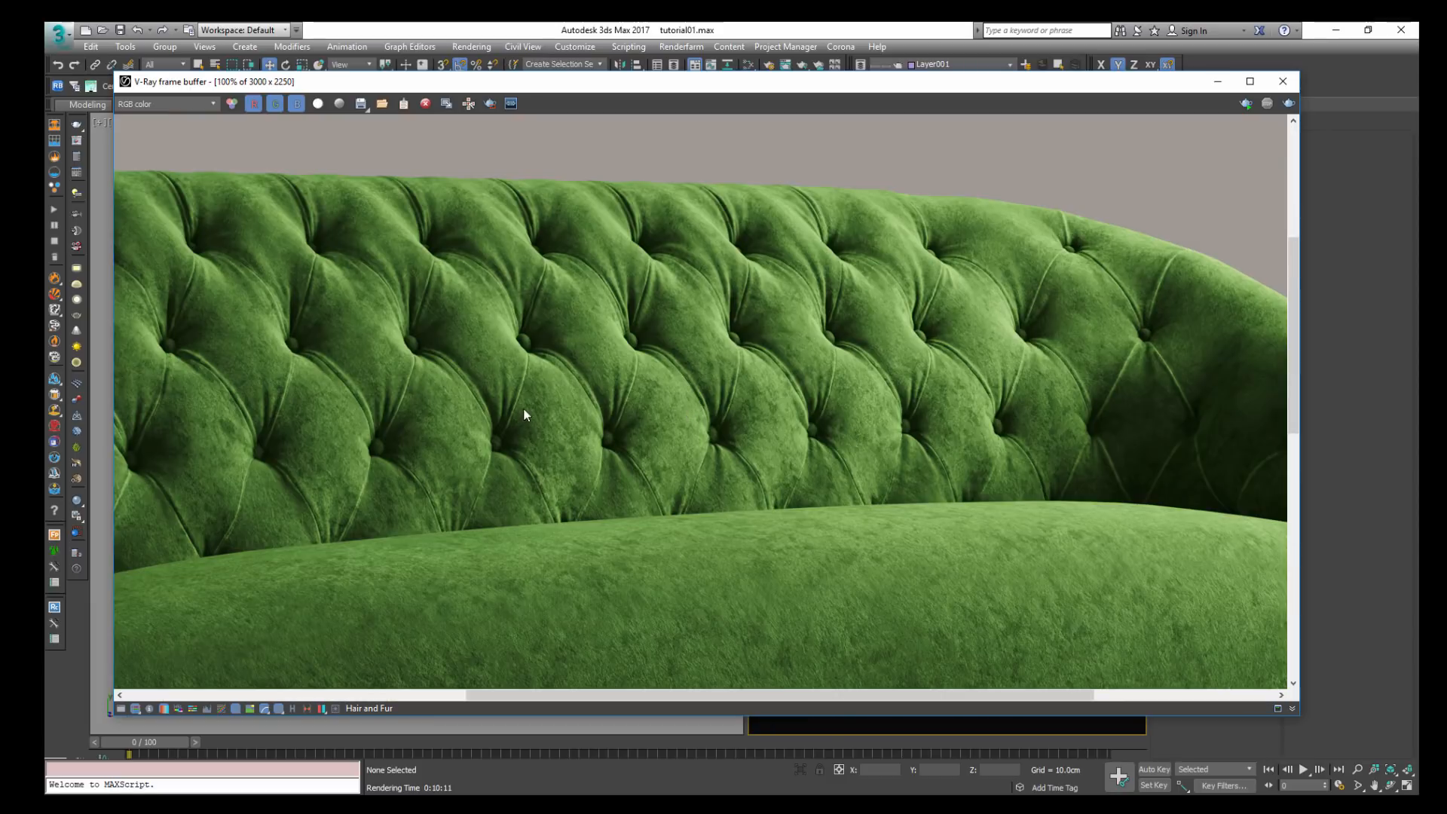
{"action": "middle_click_drag", "start_coordinate": [888, 541], "coordinate": [748, 463]}
{"action": "middle_click_drag", "start_coordinate": [549, 280], "coordinate": [744, 400]}
{"action": "middle_click_drag", "start_coordinate": [453, 380], "coordinate": [594, 390]}
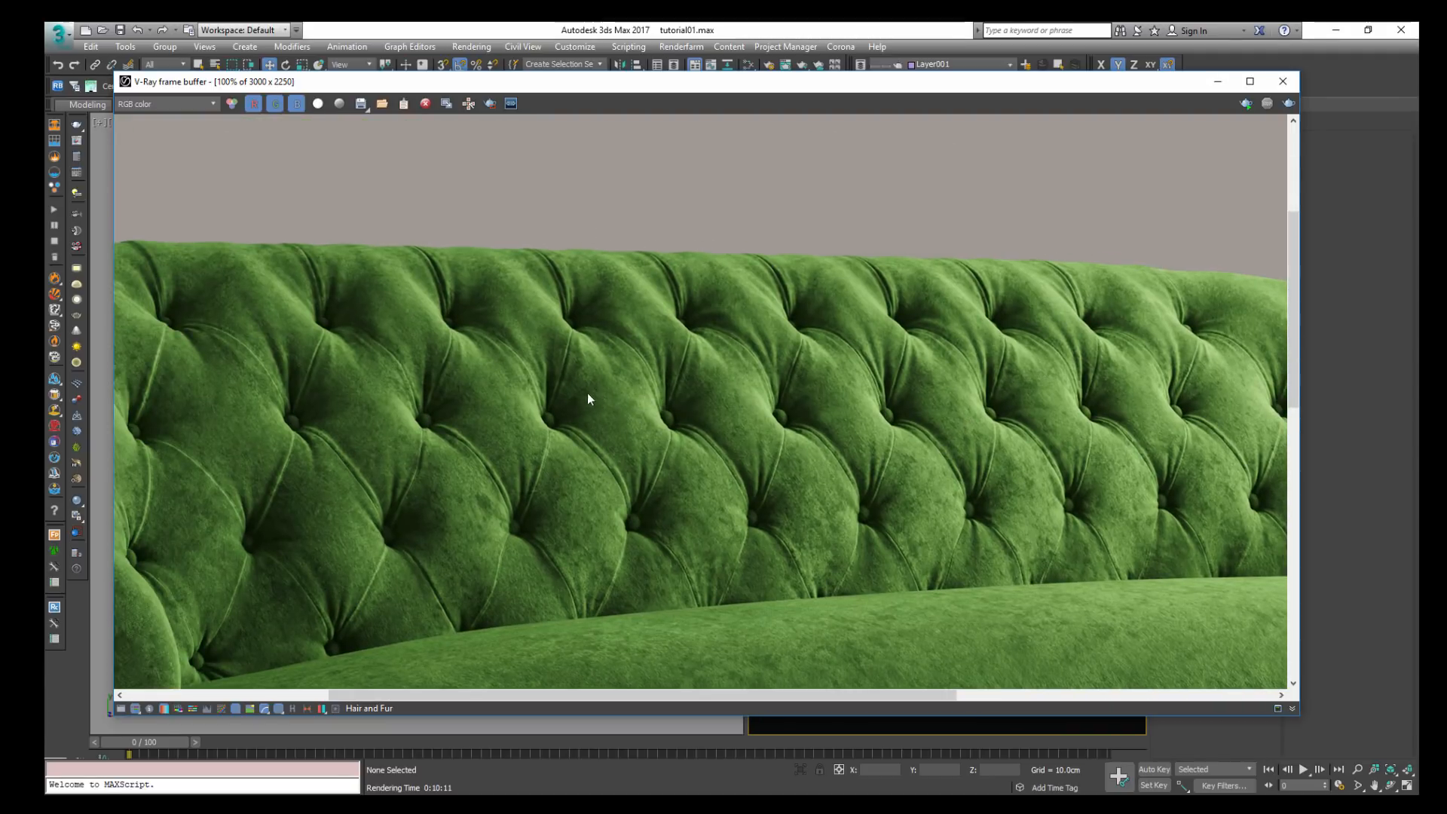
{"action": "middle_click_drag", "start_coordinate": [784, 597], "coordinate": [638, 484]}
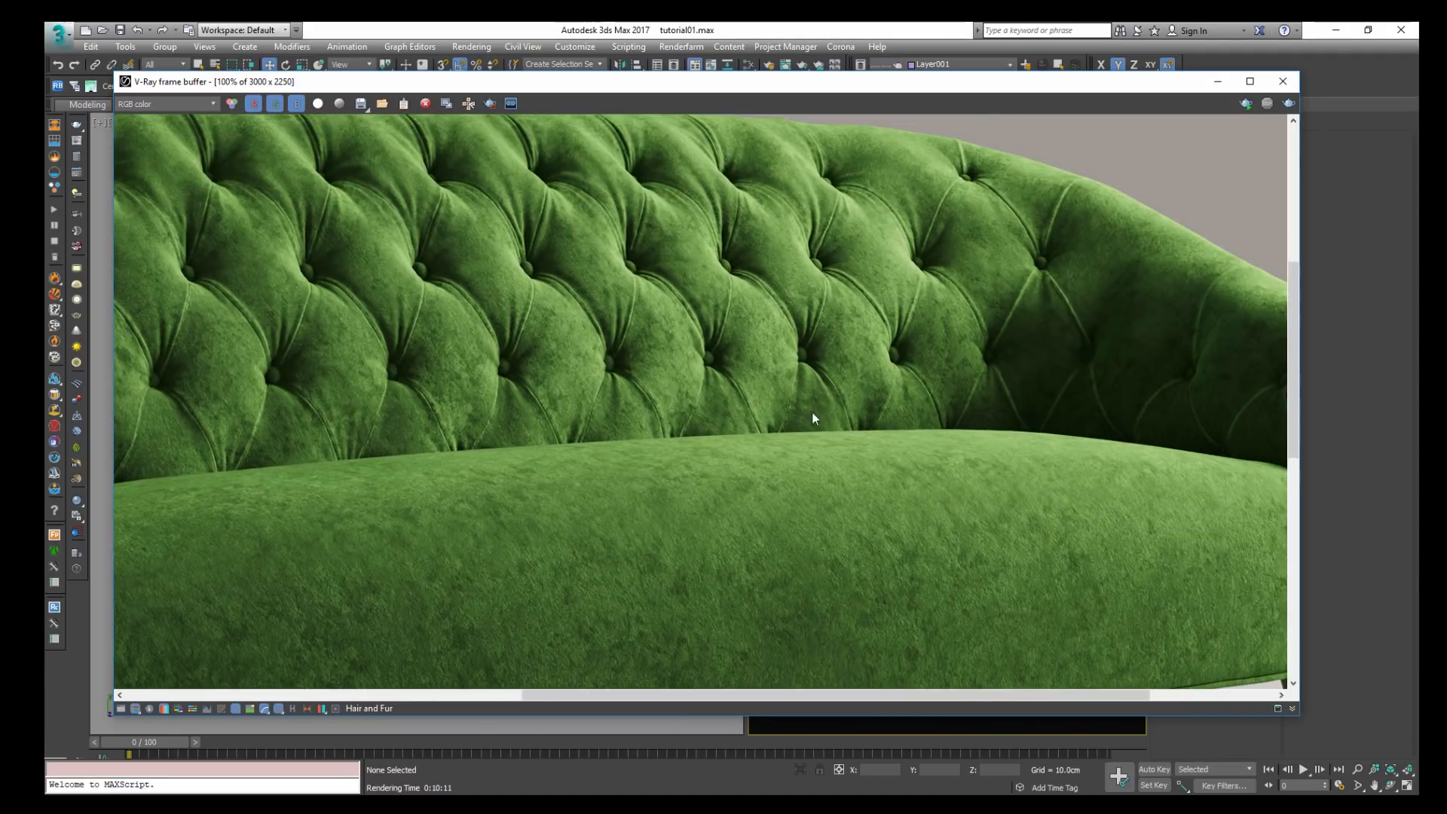
{"action": "scroll", "coordinate": [549, 395], "scroll_direction": "up", "scroll_amount": 1}
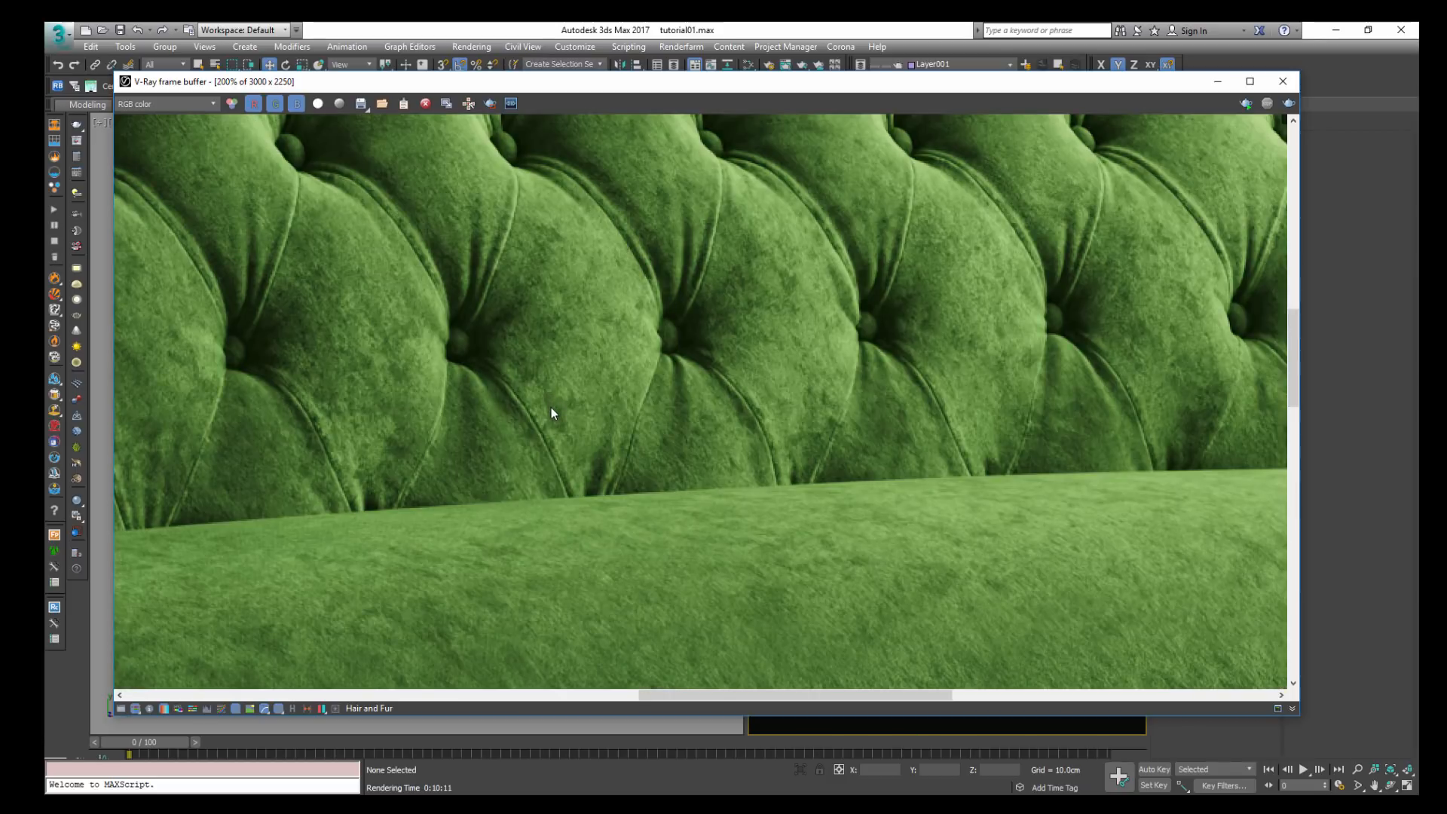
{"action": "scroll", "coordinate": [908, 392], "scroll_direction": "down", "scroll_amount": 1}
{"action": "scroll", "coordinate": [417, 497], "scroll_direction": "down", "scroll_amount": 1}
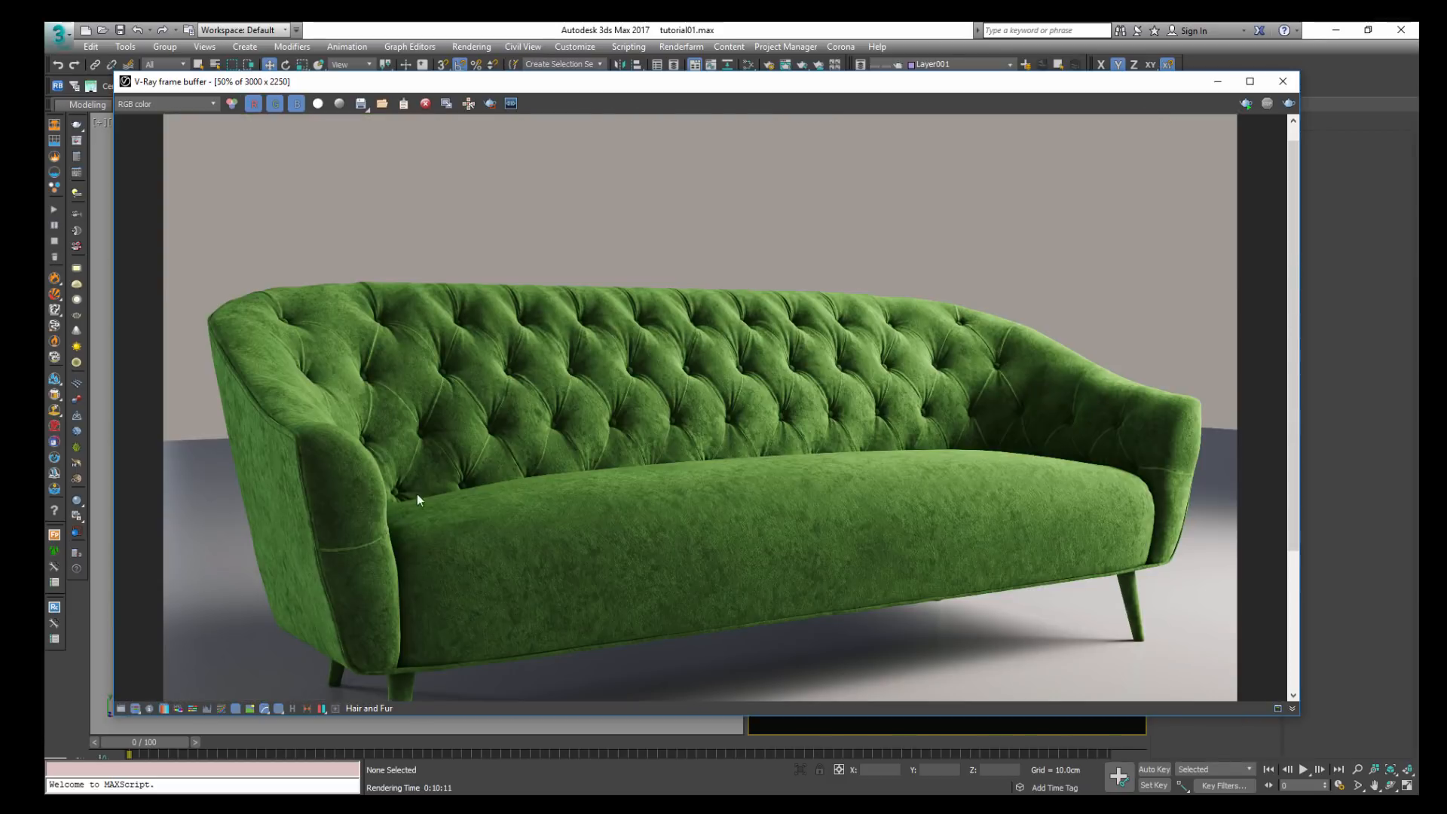
- Examine the buttons, seams and upper edge of the sofa's left backrest at up to 200% magnification
{"action": "scroll", "coordinate": [339, 486], "scroll_direction": "up", "scroll_amount": 1}
{"action": "middle_click_drag", "start_coordinate": [339, 486], "coordinate": [381, 509]}
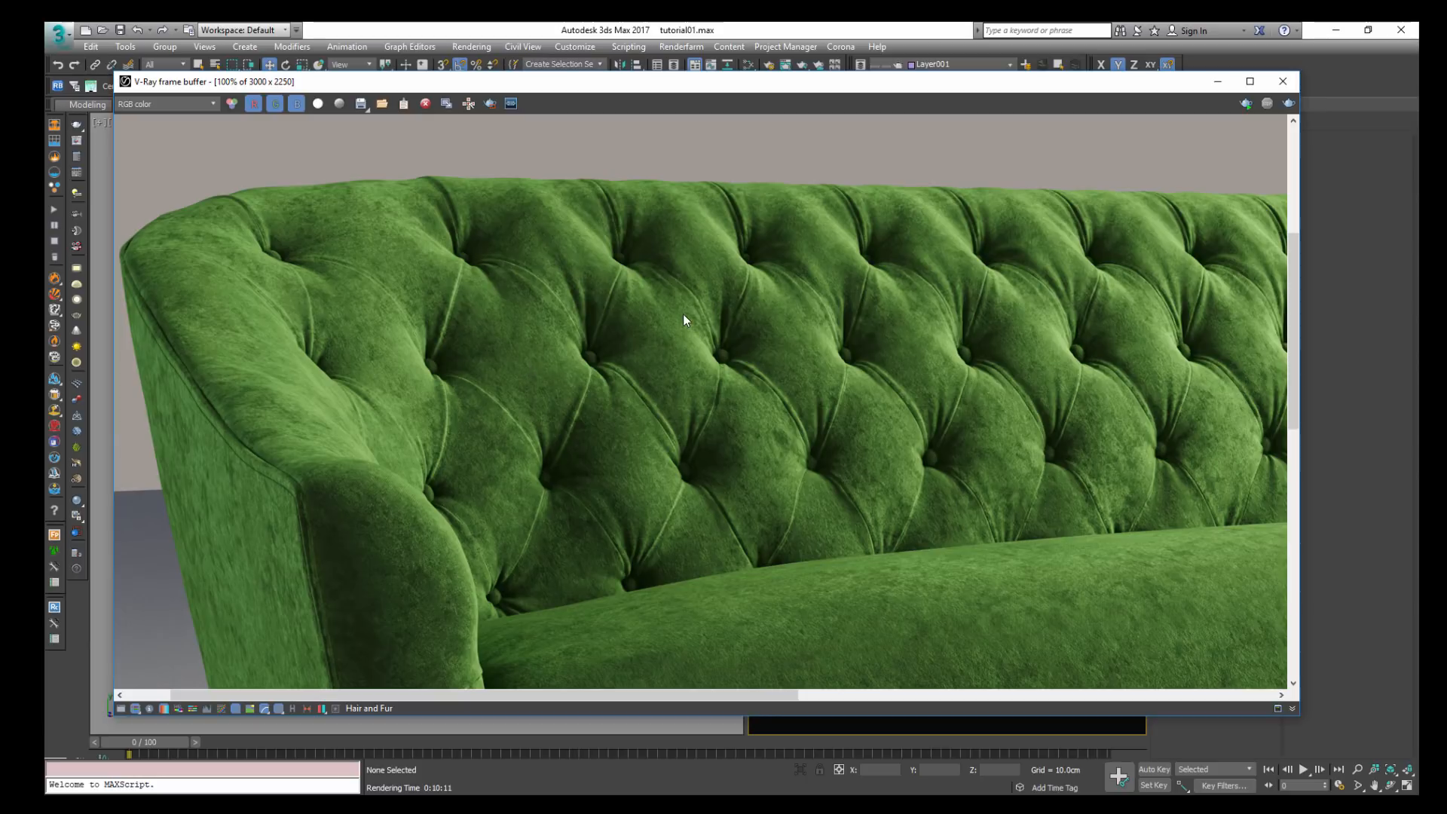
{"action": "scroll", "coordinate": [686, 315], "scroll_direction": "up", "scroll_amount": 1}
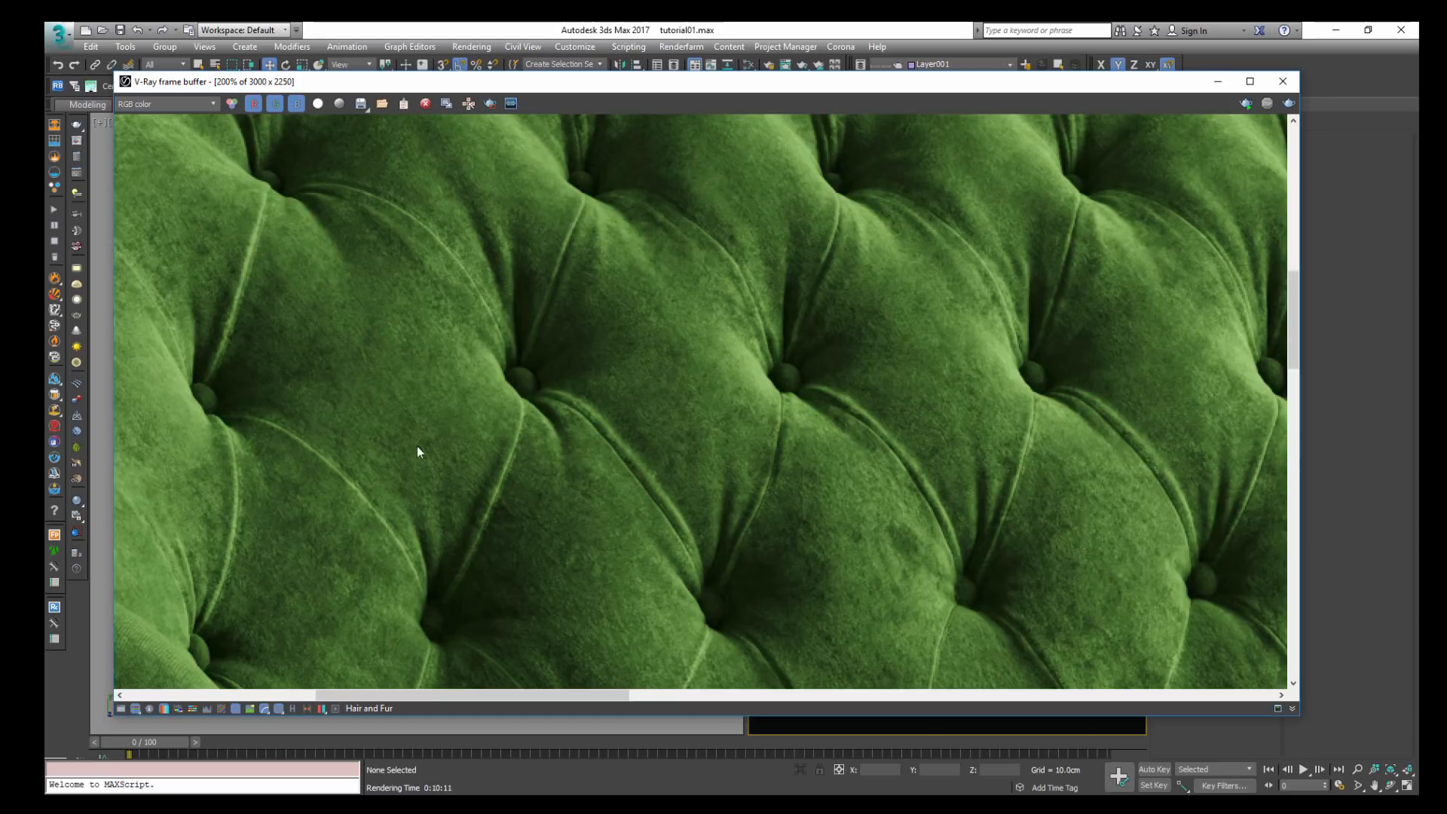
{"action": "middle_click_drag", "start_coordinate": [500, 273], "coordinate": [651, 404]}
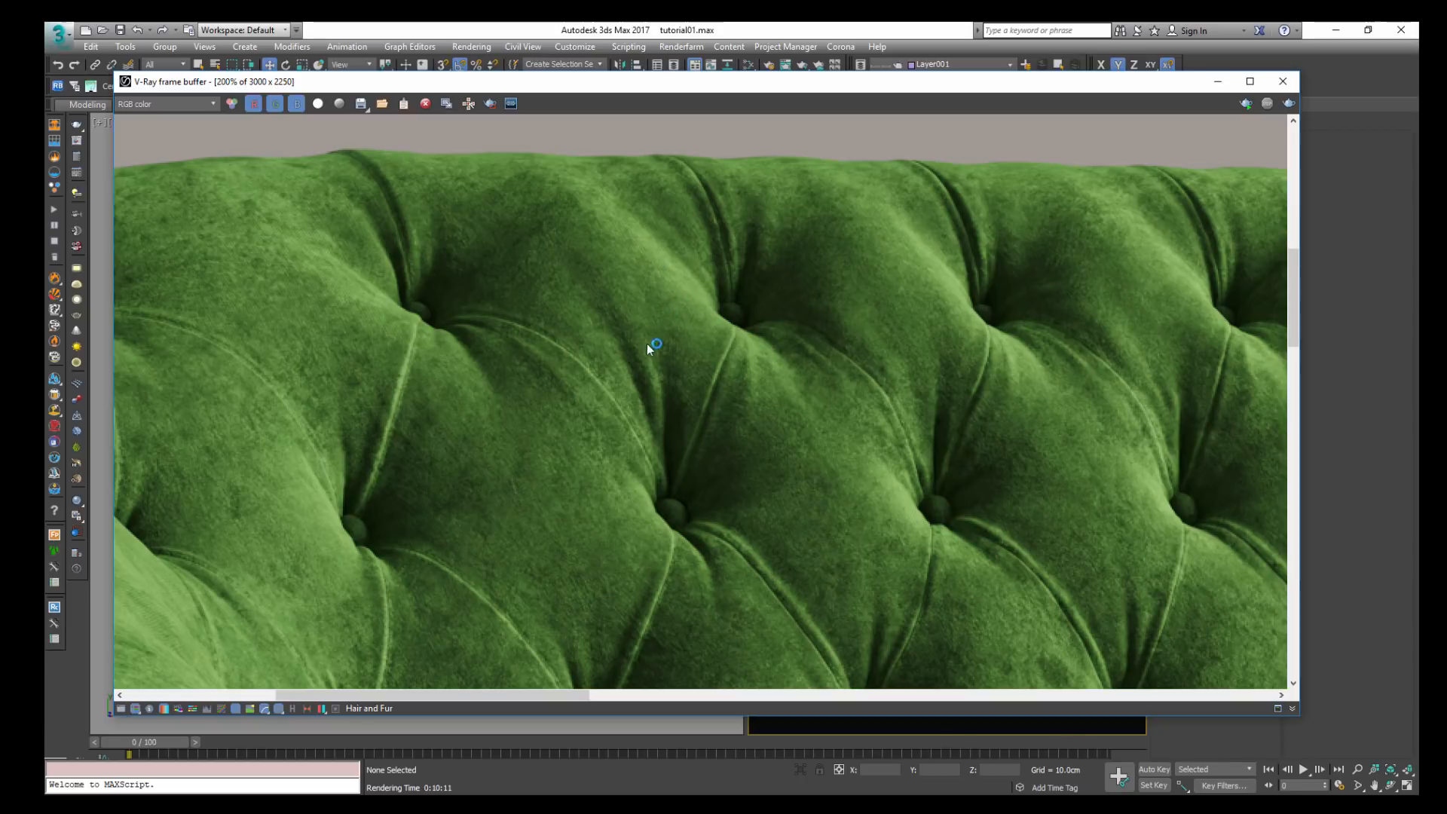
{"action": "scroll", "coordinate": [526, 464], "scroll_direction": "up", "scroll_amount": 1}
{"action": "scroll", "coordinate": [554, 421], "scroll_direction": "down", "scroll_amount": 1}
{"action": "middle_click_drag", "start_coordinate": [359, 435], "coordinate": [532, 415]}
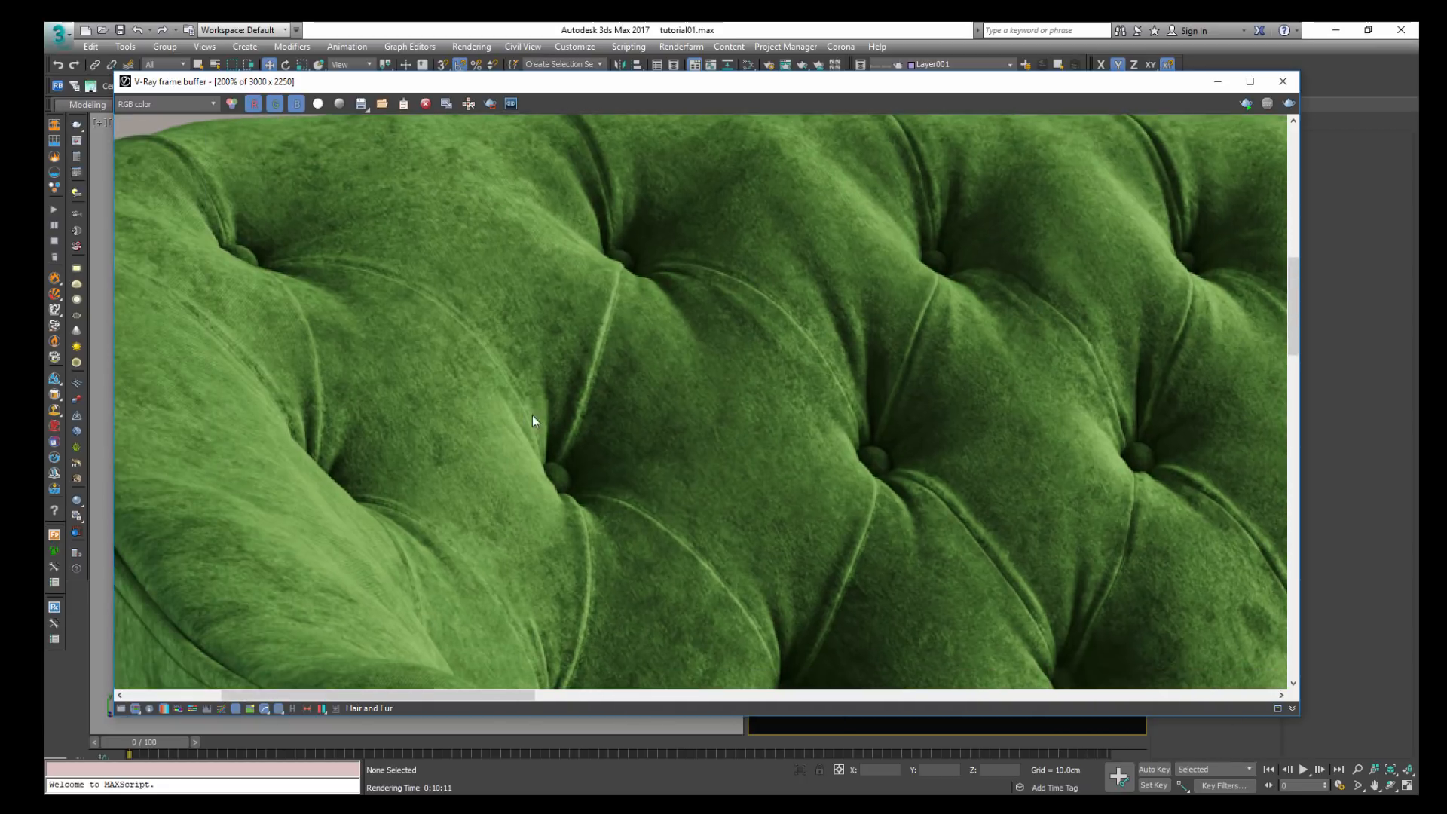
{"action": "middle_click_drag", "start_coordinate": [498, 326], "coordinate": [545, 324]}
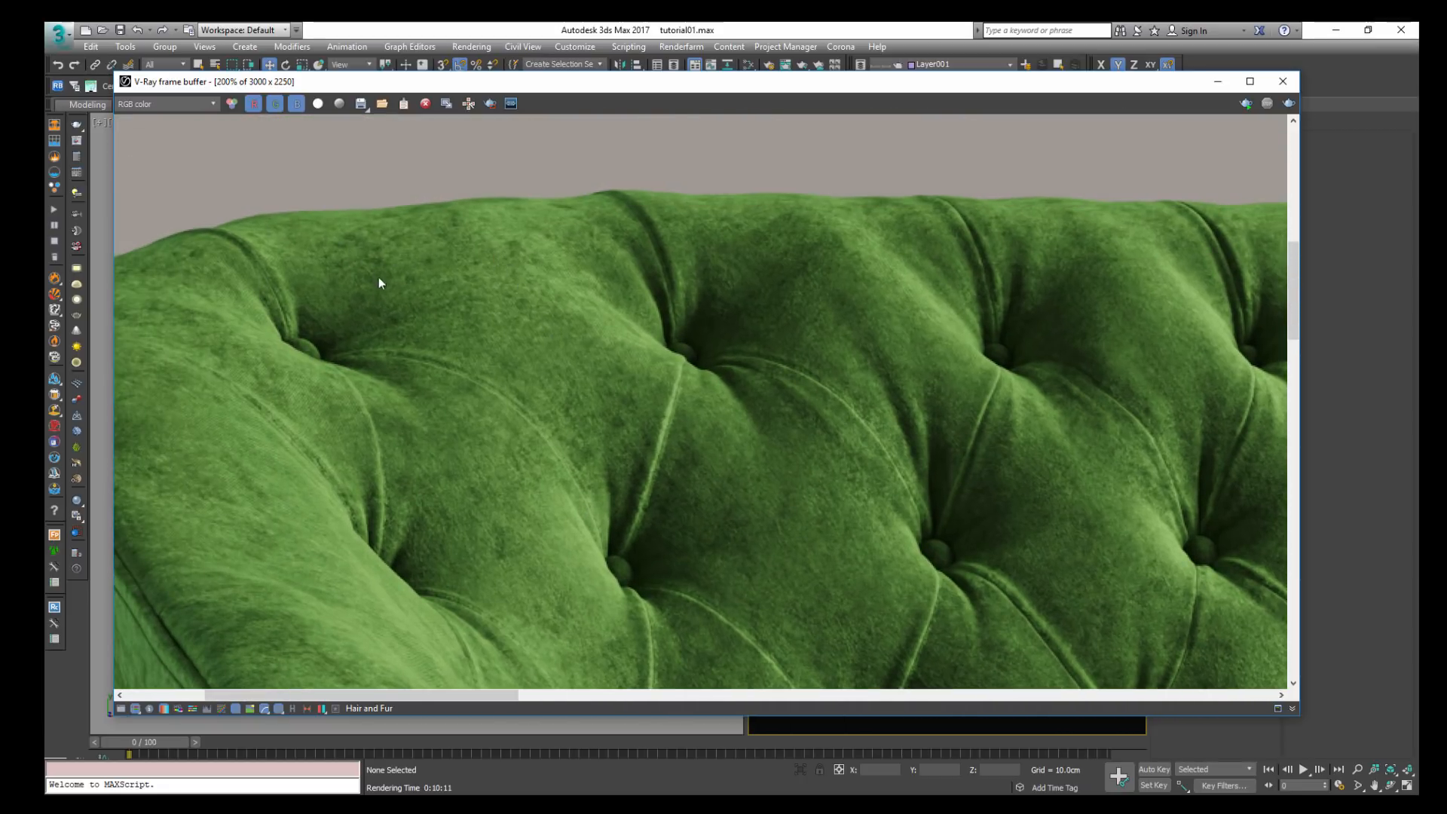
{"action": "scroll", "coordinate": [492, 472], "scroll_direction": "down", "scroll_amount": 1}
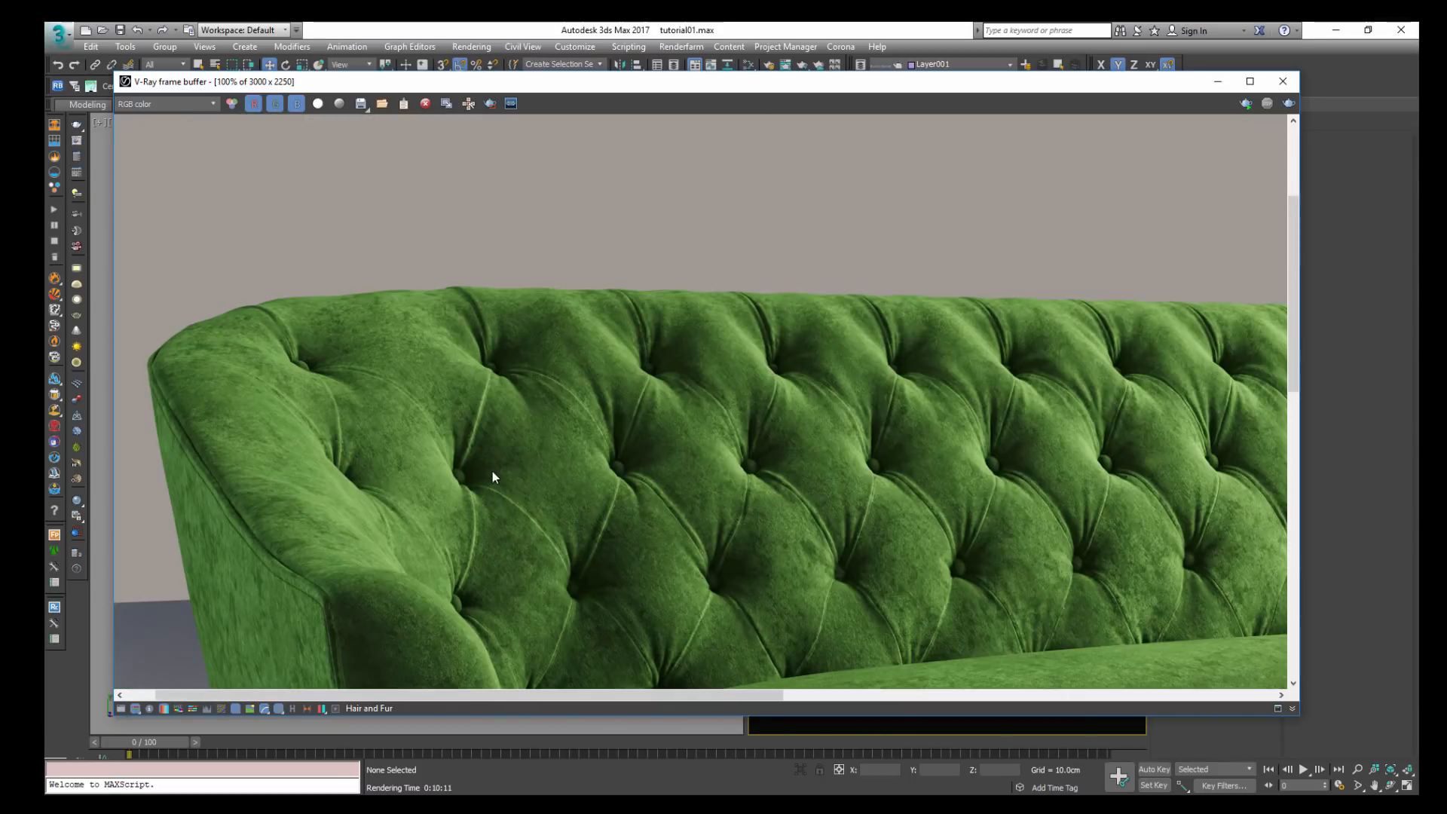
{"action": "middle_click_drag", "start_coordinate": [665, 536], "coordinate": [490, 392]}
- Show the VRayDiffuseFilter channel of the final render and inspect the diffuse pattern across the backrest and right arm
{"action": "left_click", "coordinate": [169, 106]}
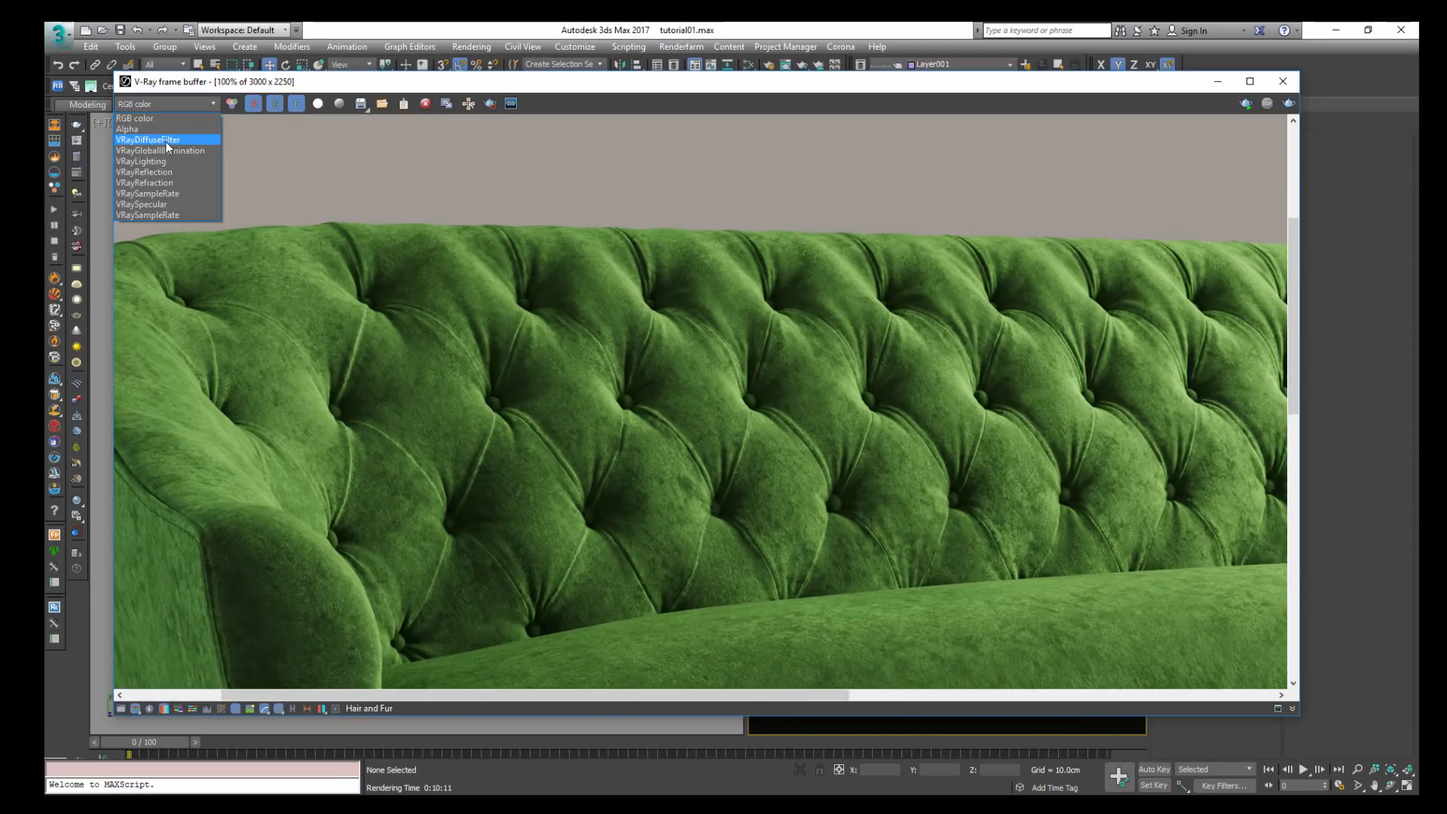
{"action": "left_click", "coordinate": [202, 167]}
{"action": "scroll", "coordinate": [632, 541], "scroll_direction": "up", "scroll_amount": 1}
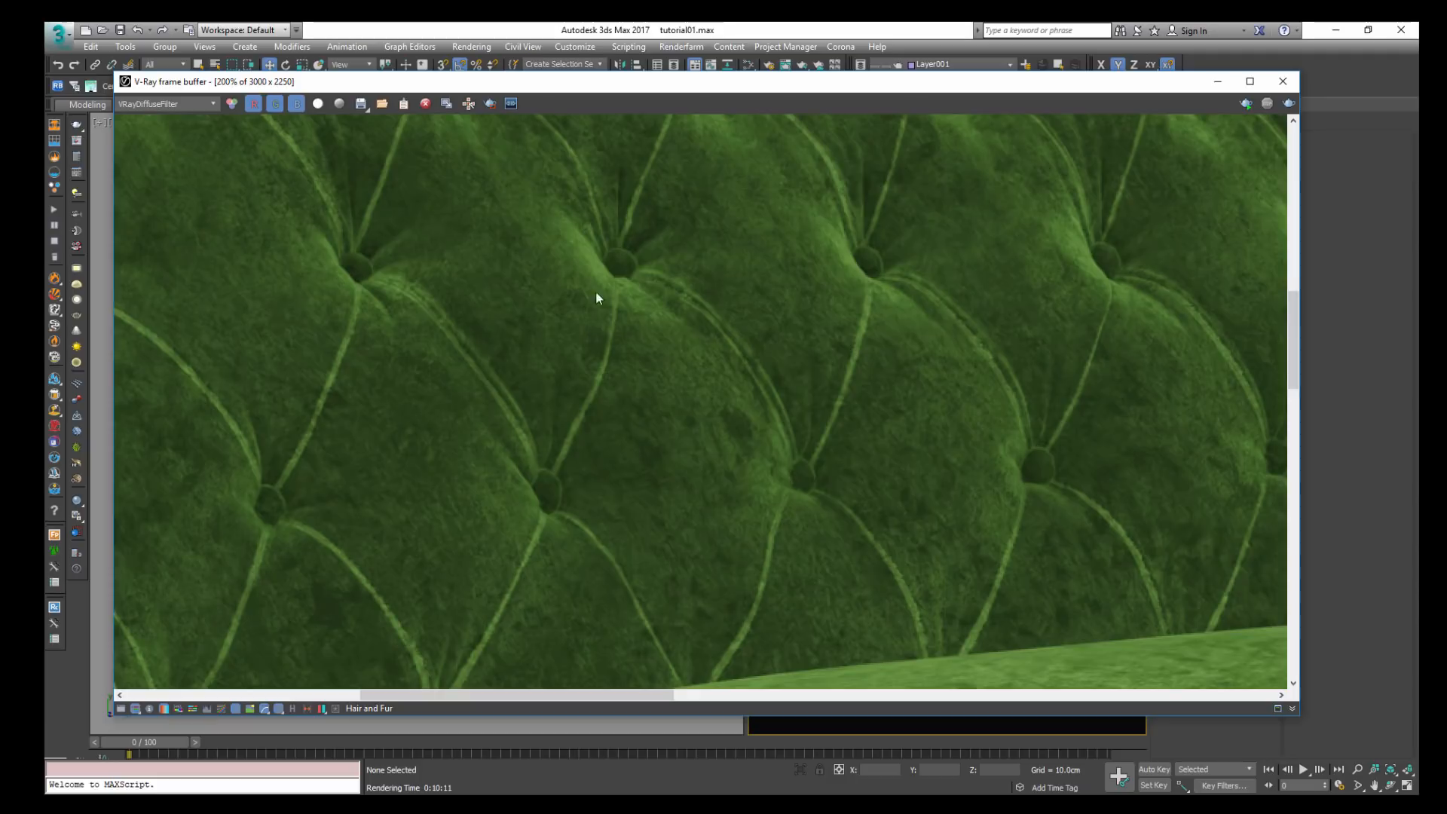
{"action": "middle_click_drag", "start_coordinate": [596, 291], "coordinate": [442, 421]}
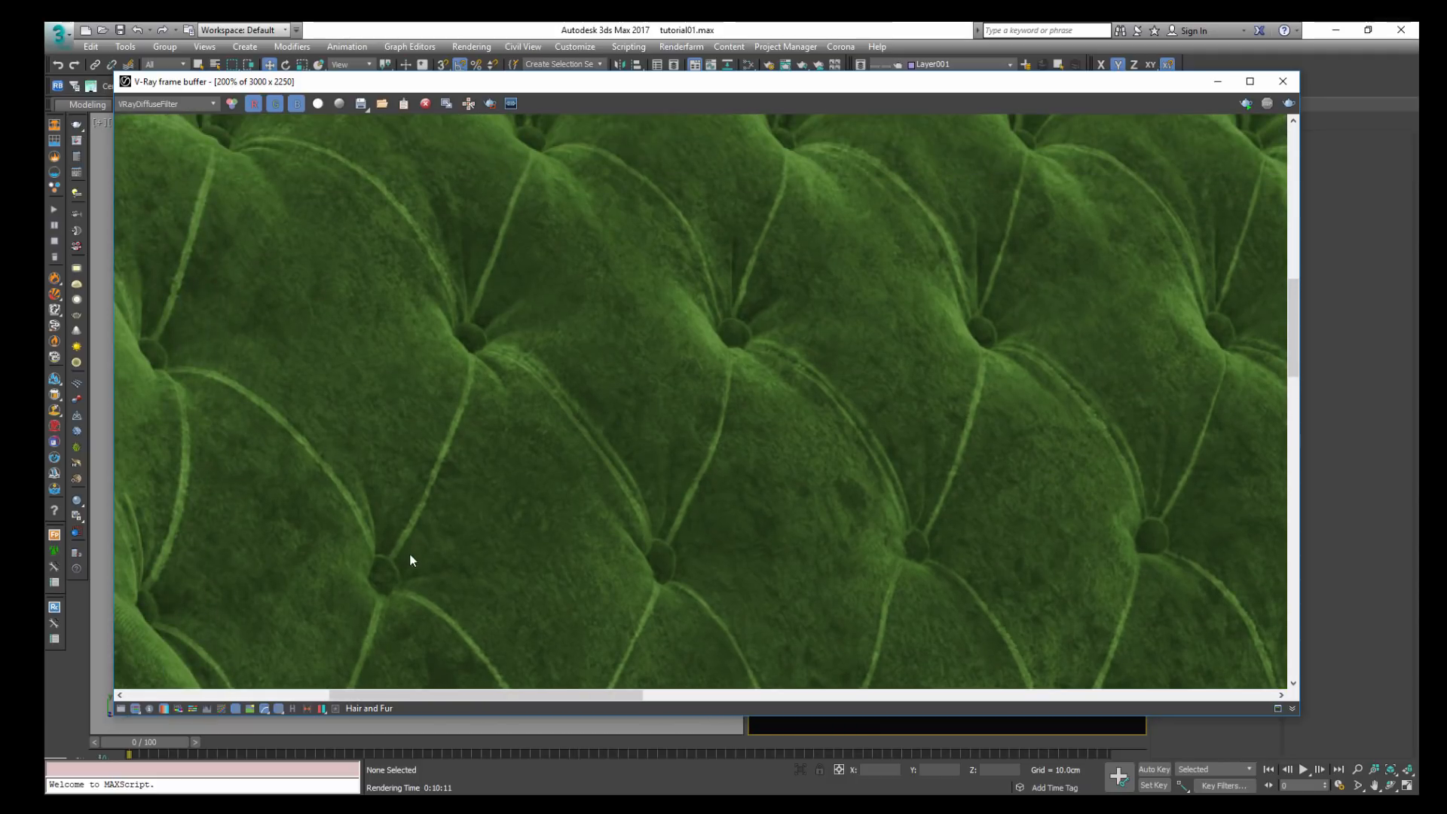
{"action": "middle_click_drag", "start_coordinate": [468, 365], "coordinate": [468, 442]}
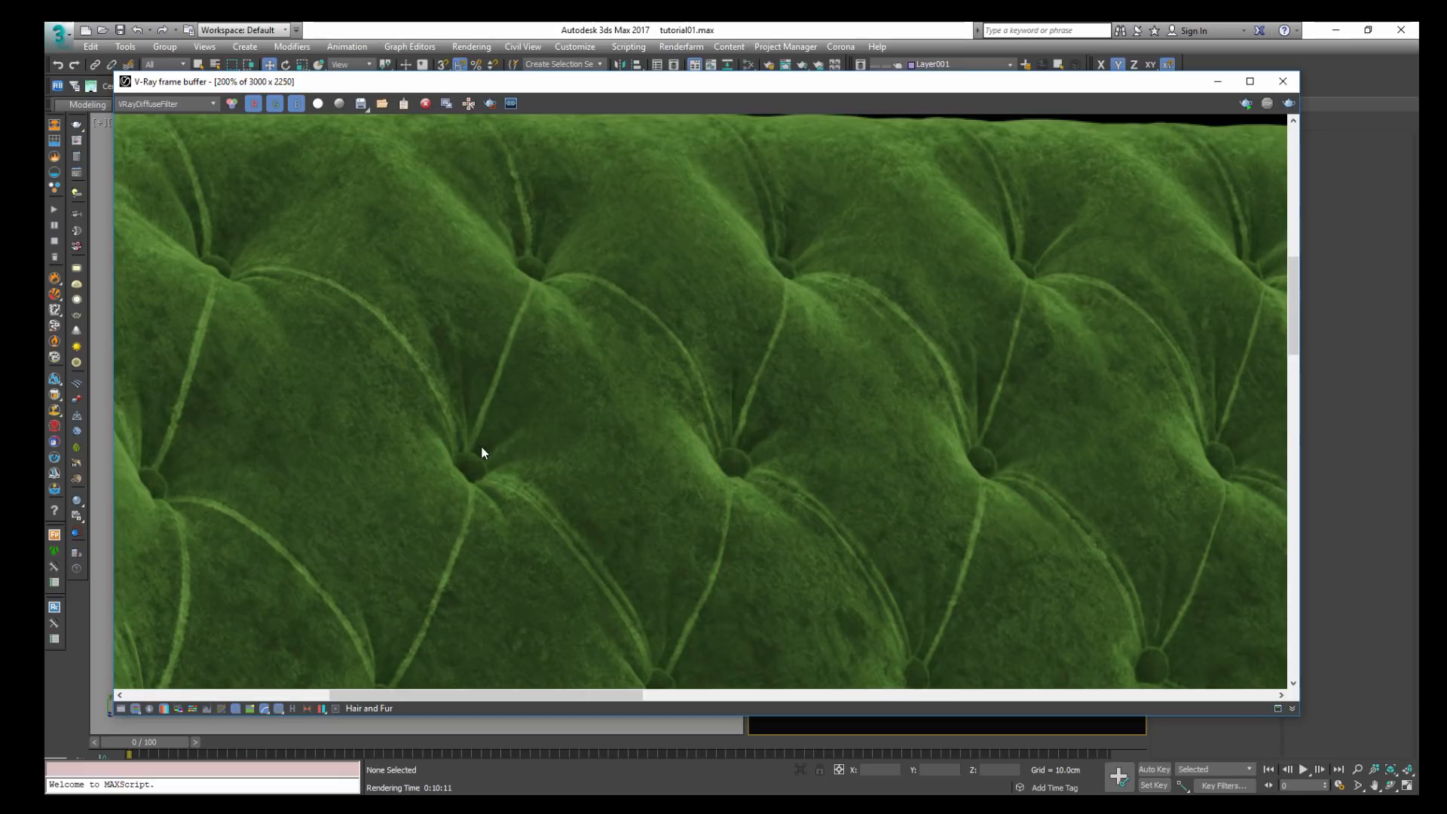
{"action": "scroll", "coordinate": [469, 453], "scroll_direction": "down", "scroll_amount": 2}
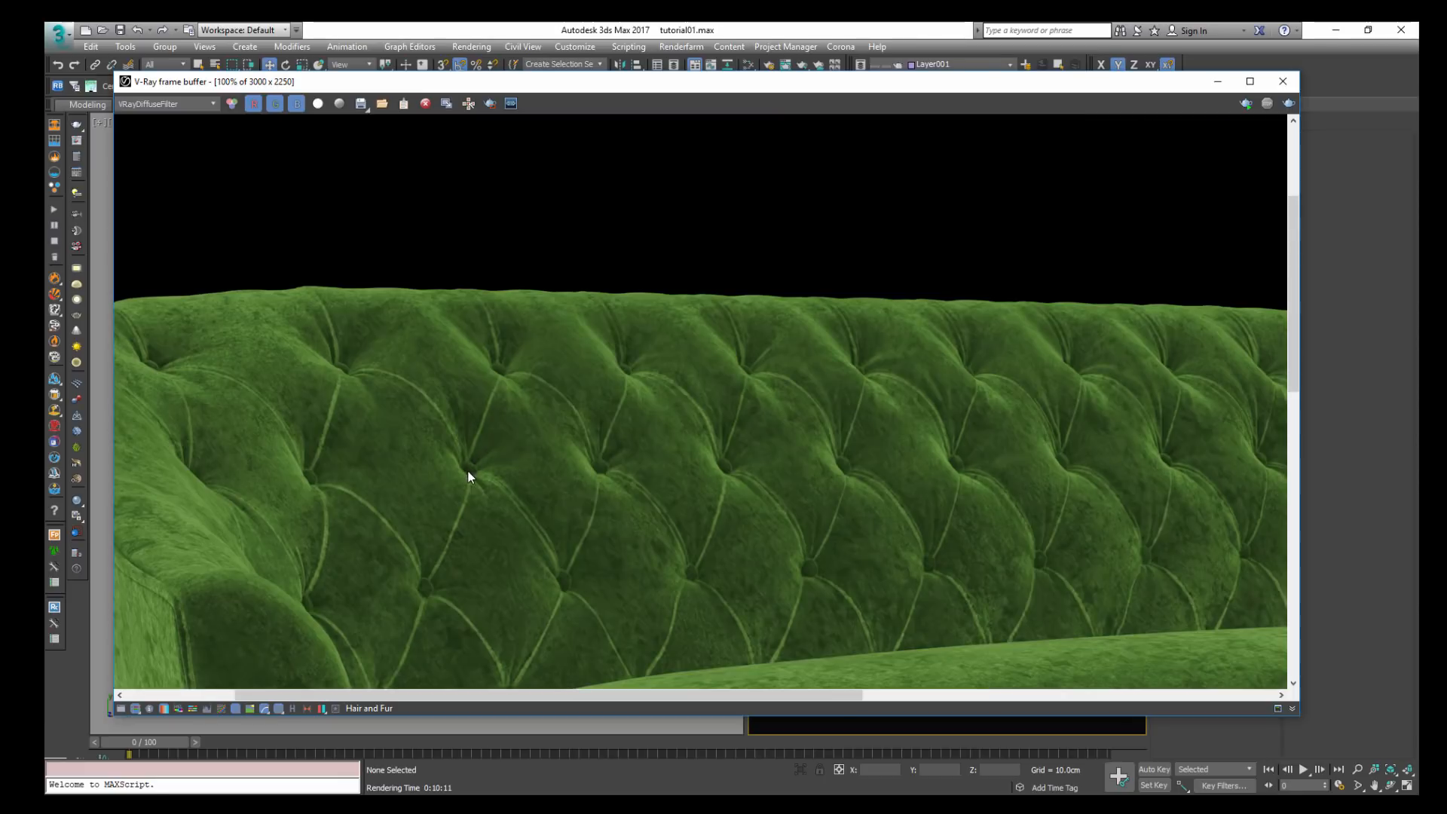
{"action": "scroll", "coordinate": [610, 367], "scroll_direction": "up", "scroll_amount": 1}
{"action": "middle_click_drag", "start_coordinate": [1099, 381], "coordinate": [554, 452]}
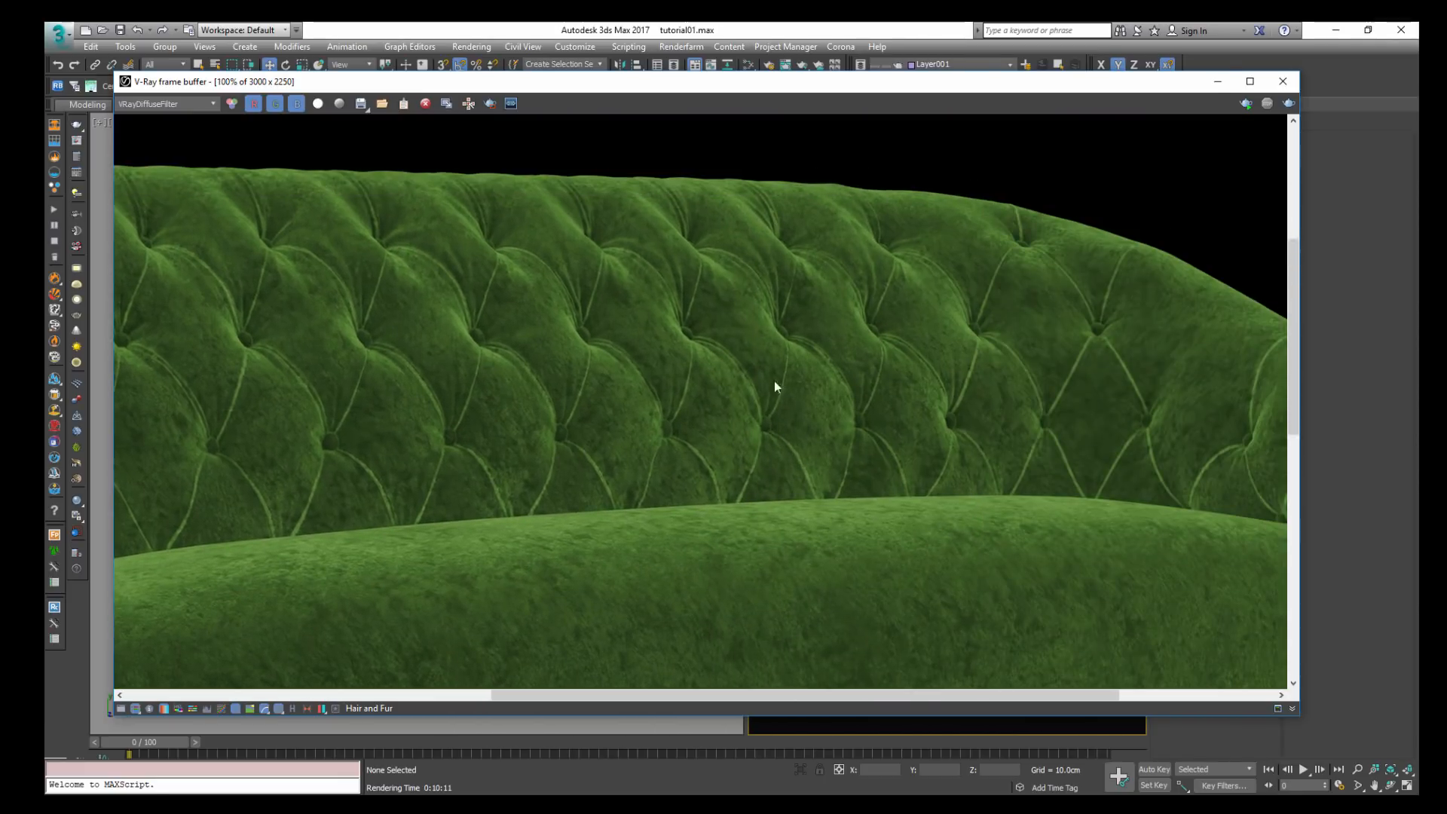
{"action": "middle_click_drag", "start_coordinate": [1176, 435], "coordinate": [799, 451]}
{"action": "scroll", "coordinate": [799, 451], "scroll_direction": "up", "scroll_amount": 1}
{"action": "scroll", "coordinate": [636, 180], "scroll_direction": "down", "scroll_amount": 1}
- Return the frame buffer to the RGB color channel and review the whole sofa in the final render
{"action": "left_click", "coordinate": [196, 104]}
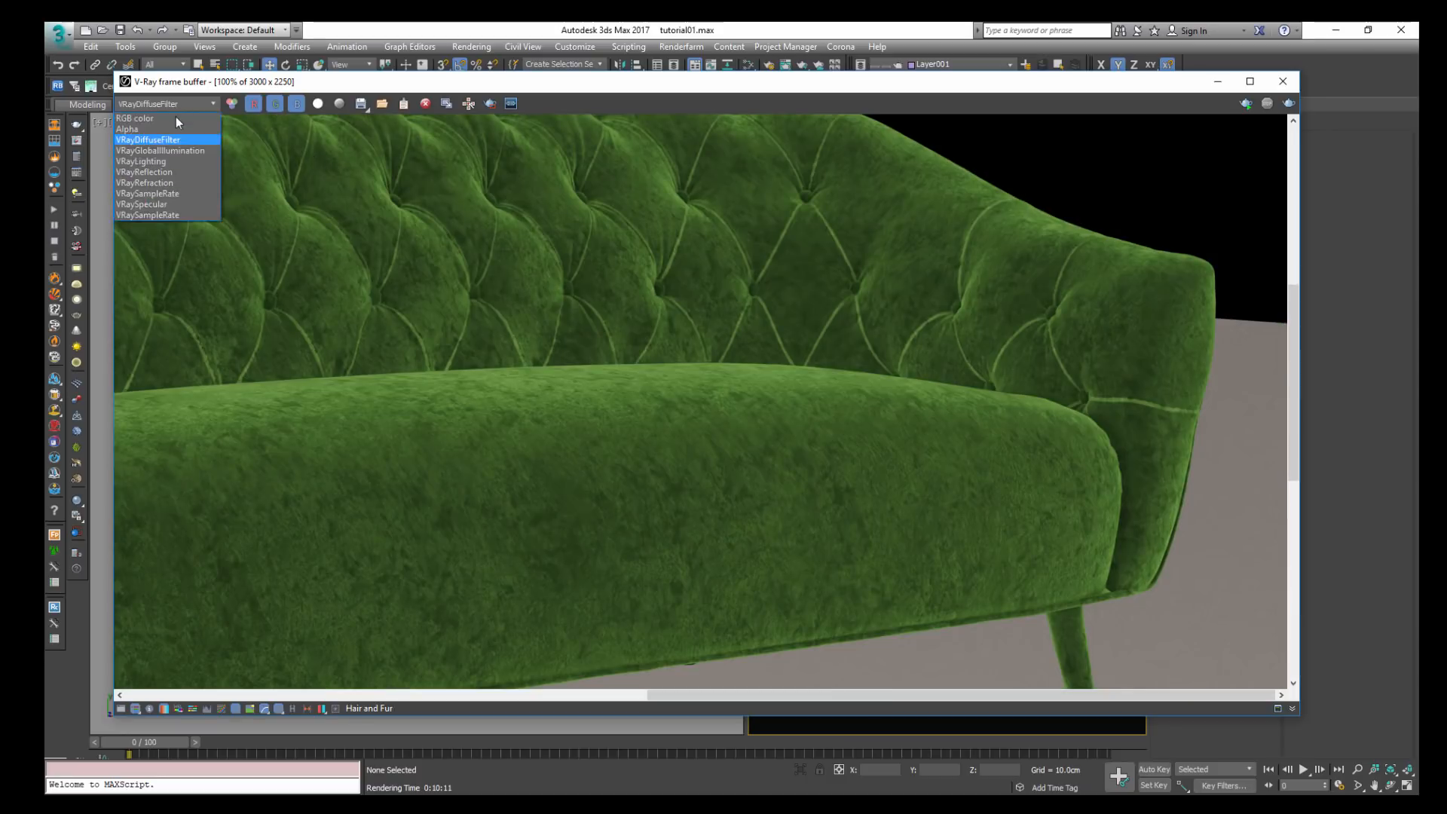
{"action": "left_click", "coordinate": [178, 119]}
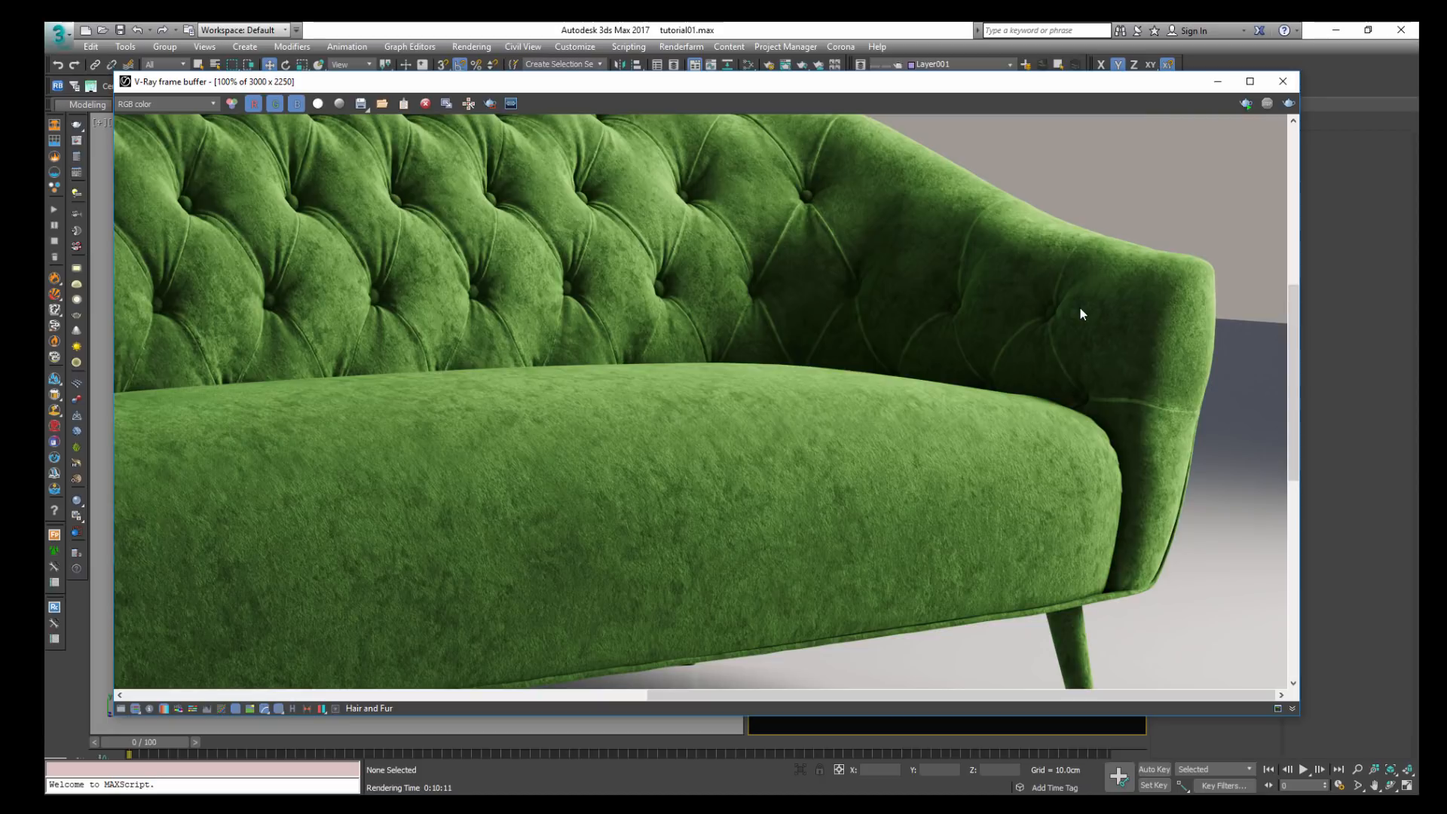
{"action": "middle_click_drag", "start_coordinate": [467, 294], "coordinate": [771, 455]}
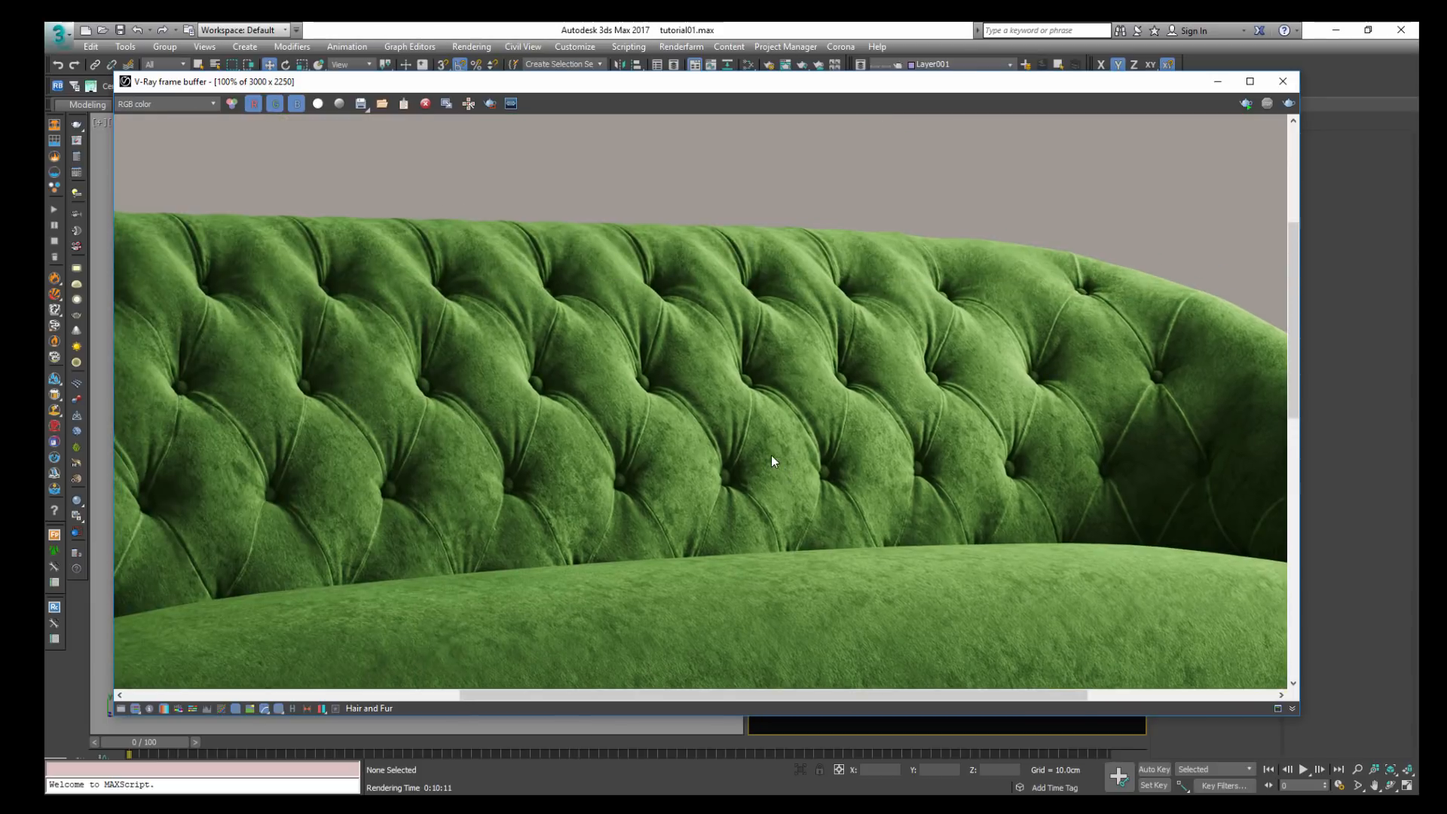
{"action": "middle_click_drag", "start_coordinate": [452, 458], "coordinate": [658, 460]}
{"action": "scroll", "coordinate": [610, 466], "scroll_direction": "down", "scroll_amount": 1}
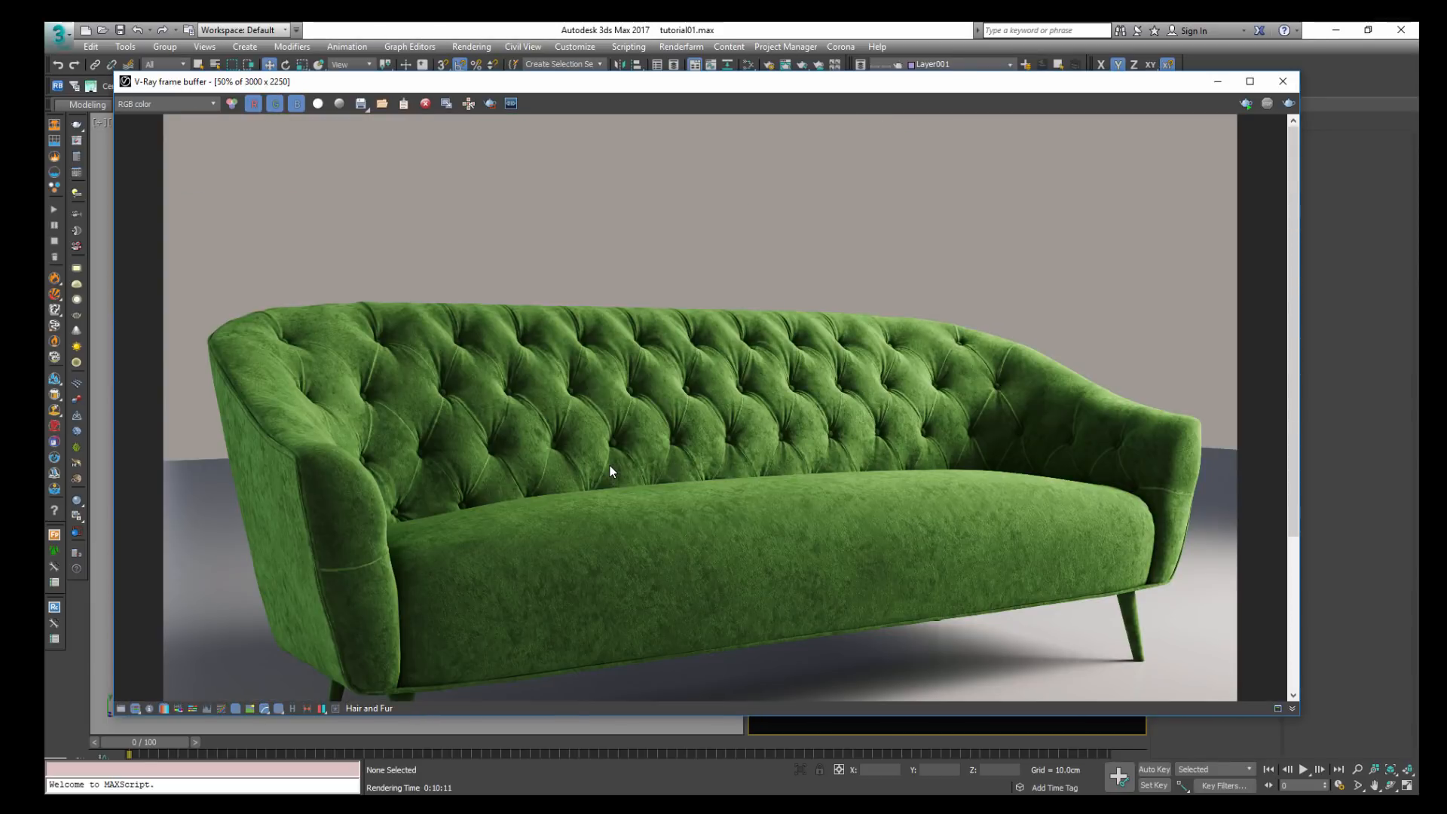